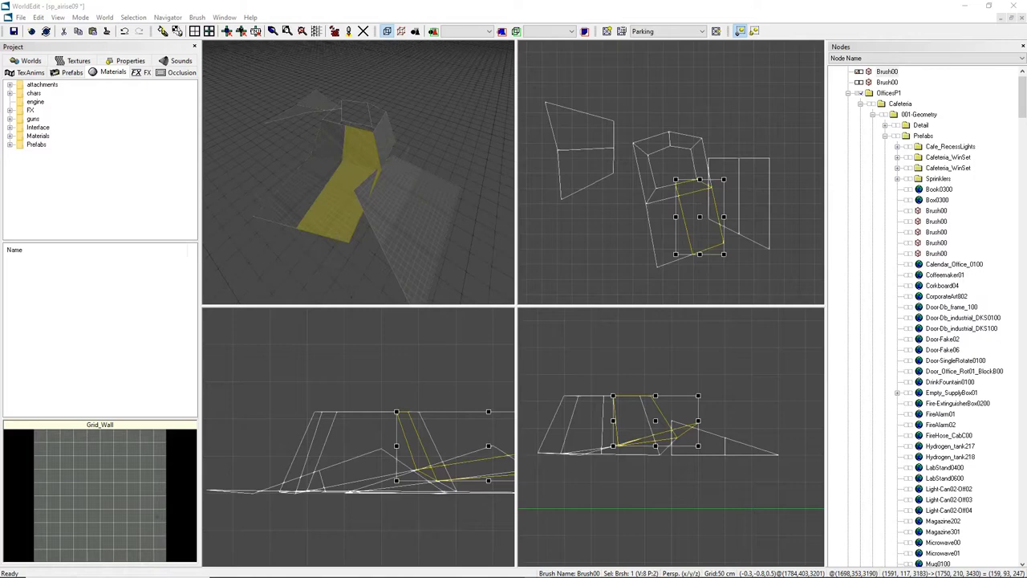
pyautogui.click(224, 93)
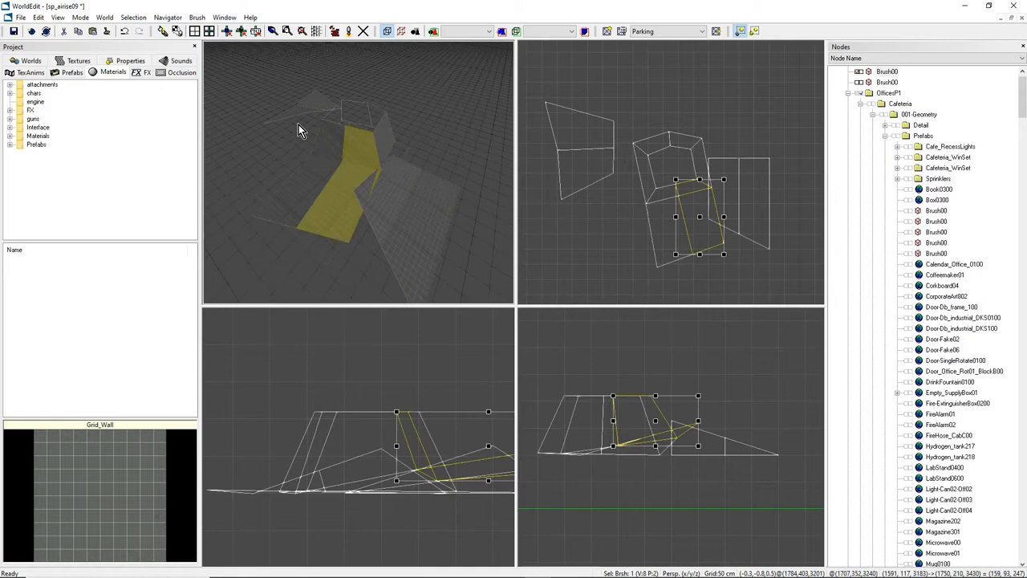
pyautogui.moveTo(287, 576)
pyautogui.click(271, 553)
pyautogui.press('v')
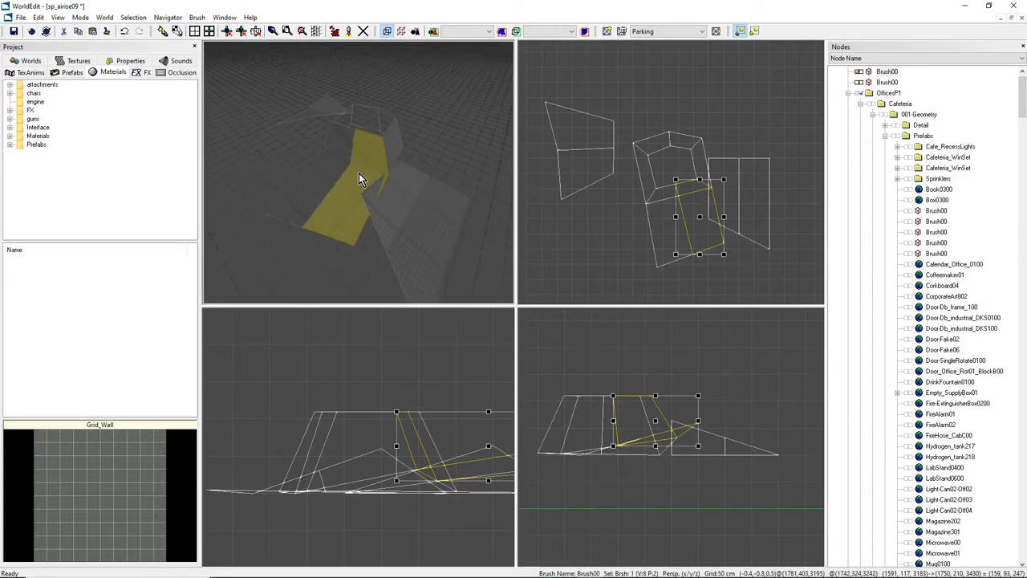
pyautogui.moveTo(359, 178); pyautogui.dragTo(398, 190, button='right')
# Create a new world named Kiki2 in the Prefabs directory.
pyautogui.click(21, 18)
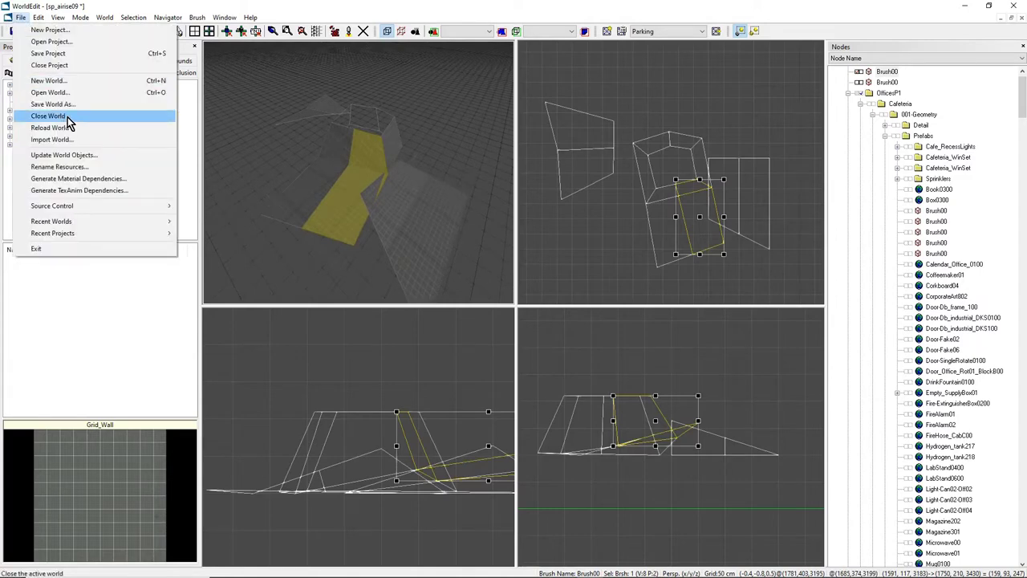
pyautogui.click(48, 81)
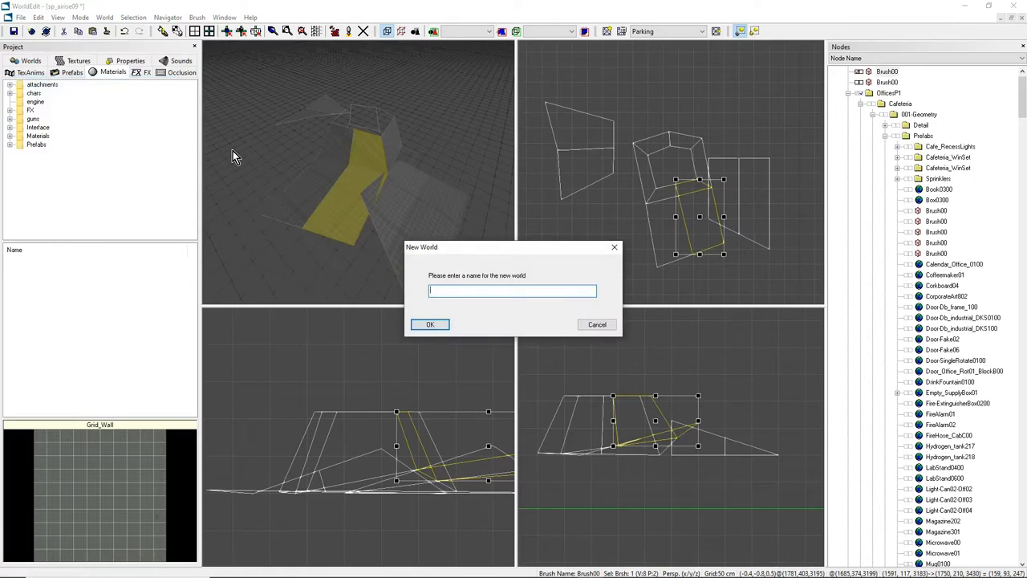
pyautogui.write('Kiki2')
pyautogui.click(430, 324)
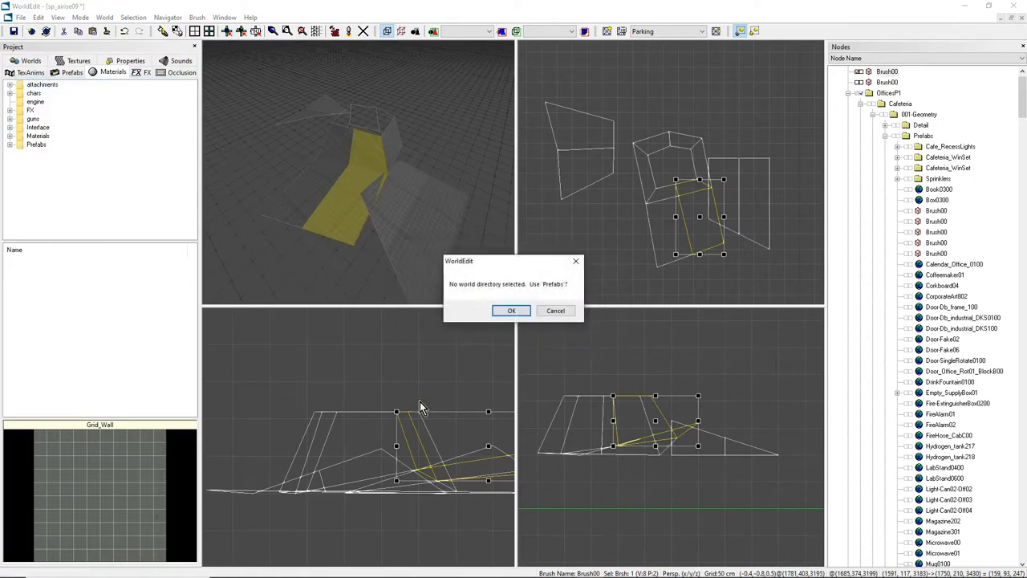
pyautogui.click(509, 312)
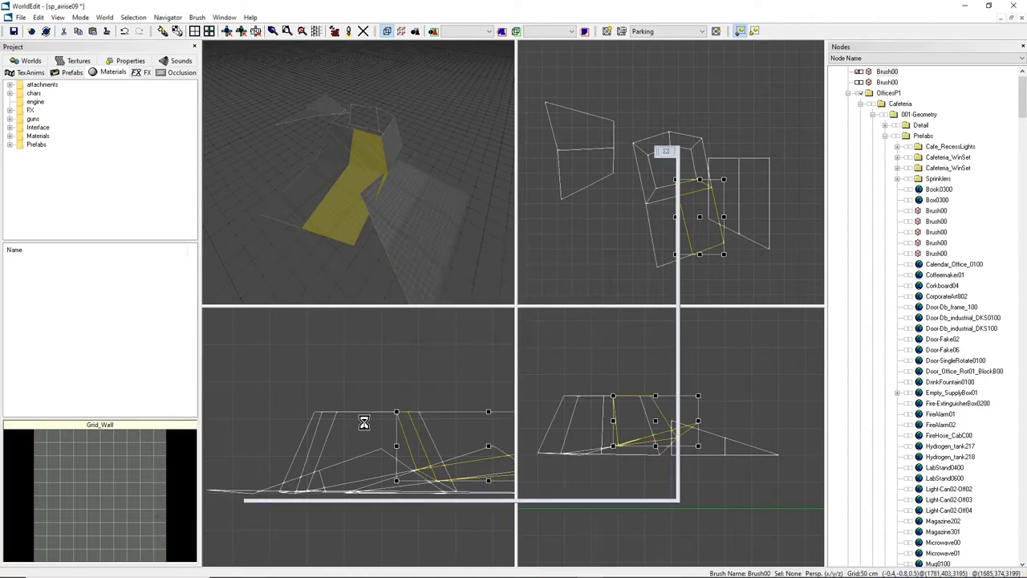
pyautogui.moveTo(364, 161); pyautogui.dragTo(392, 153, button='right')
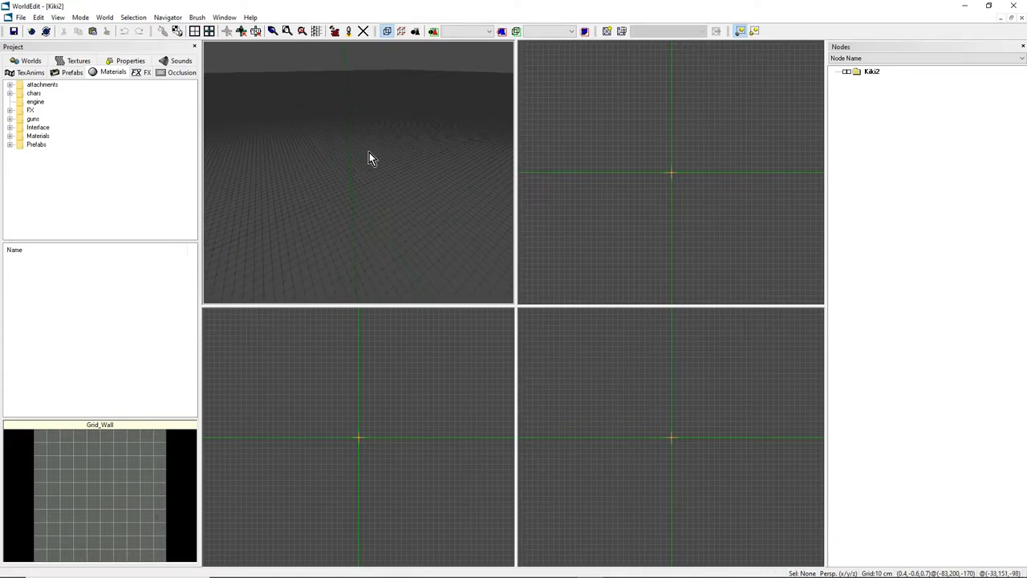
pyautogui.moveTo(403, 228); pyautogui.dragTo(403, 238, button='right')
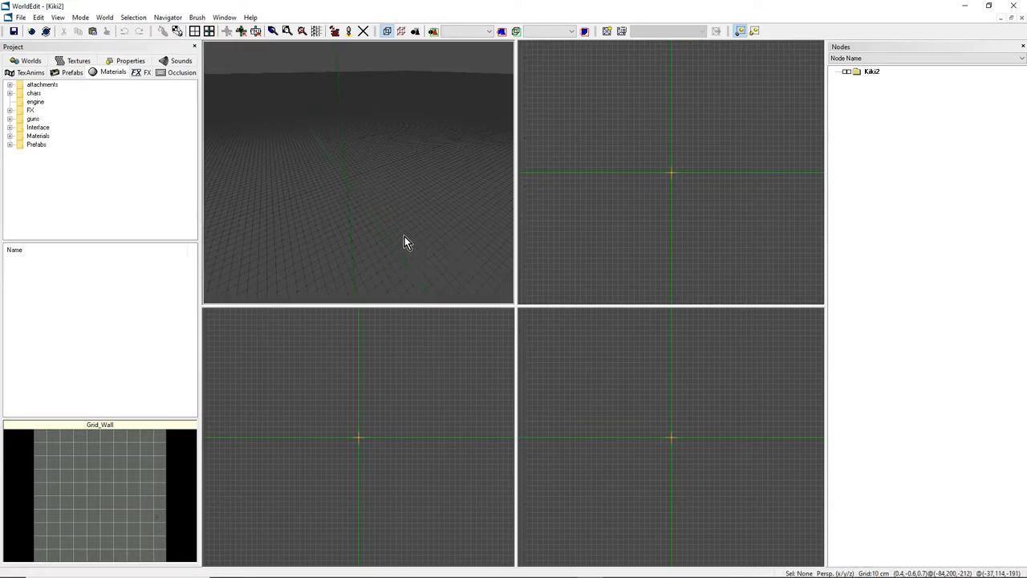
pyautogui.moveTo(404, 236); pyautogui.dragTo(358, 173, button='middle')
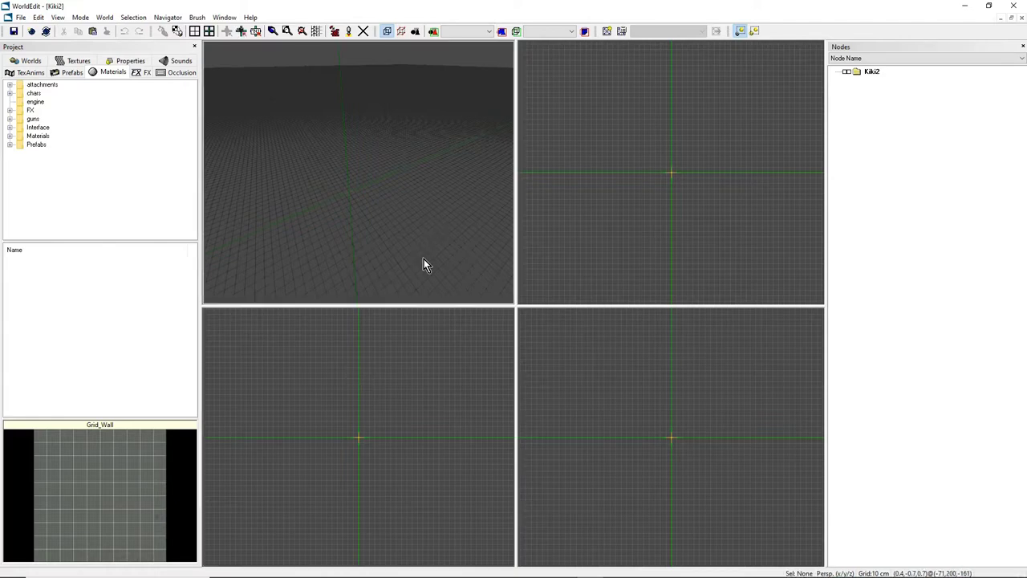
pyautogui.press('v')
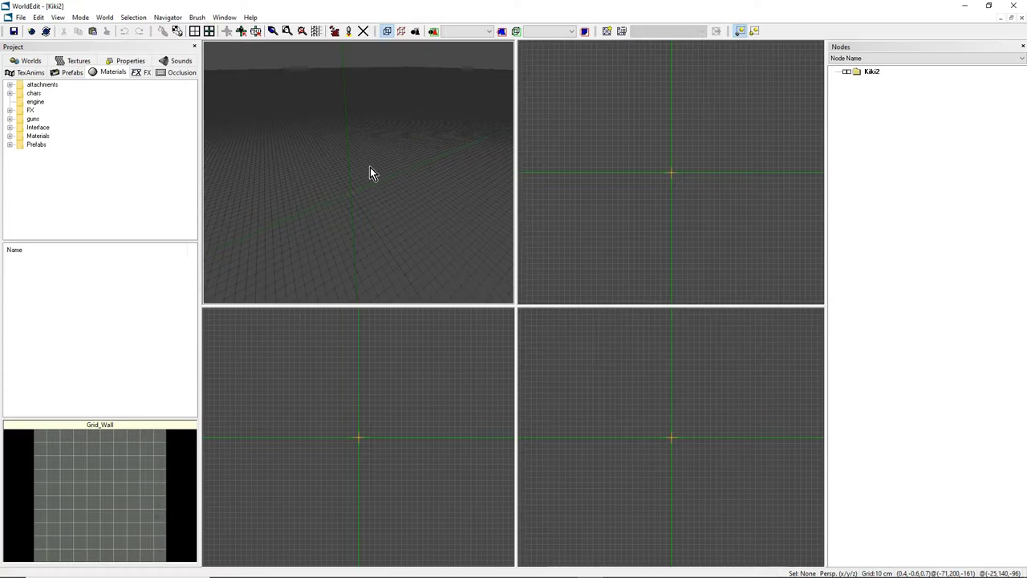
pyautogui.moveTo(403, 176); pyautogui.dragTo(403, 202, button='right')
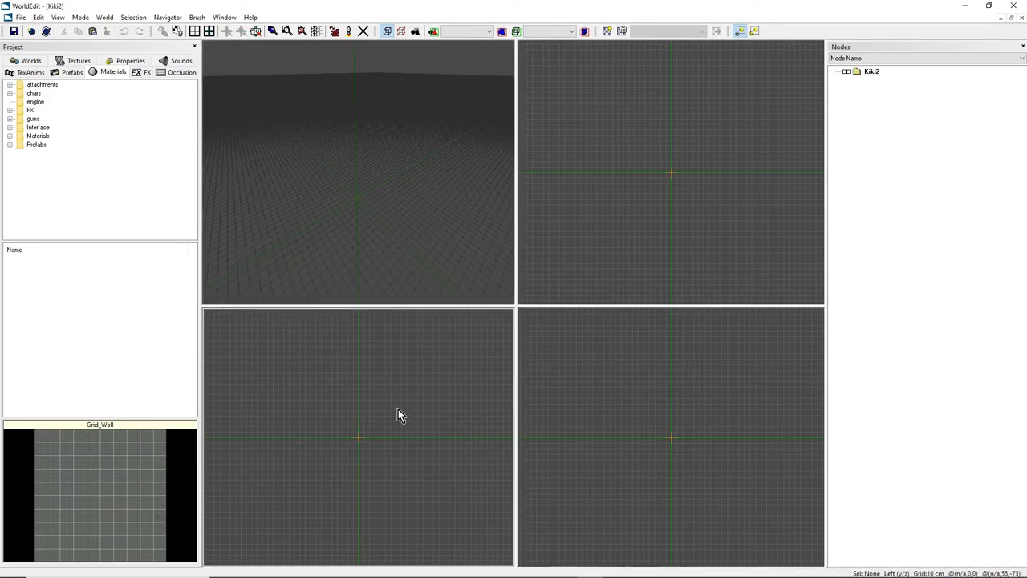
# Set the grid spacing of the left, top and front views to 1 m.
pyautogui.press('[')
pyautogui.press('v')
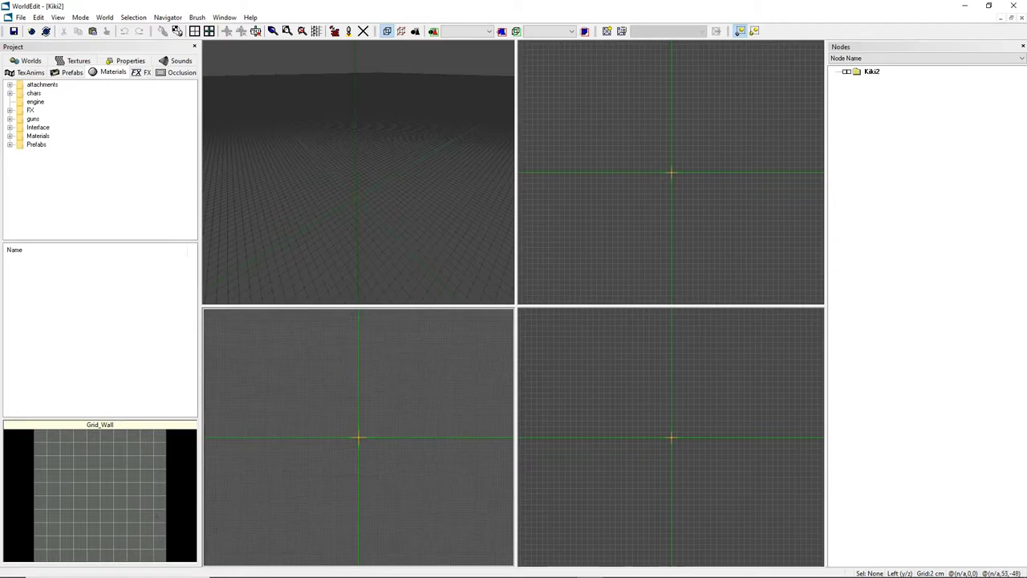
pyautogui.scroll(2, 393, 372)
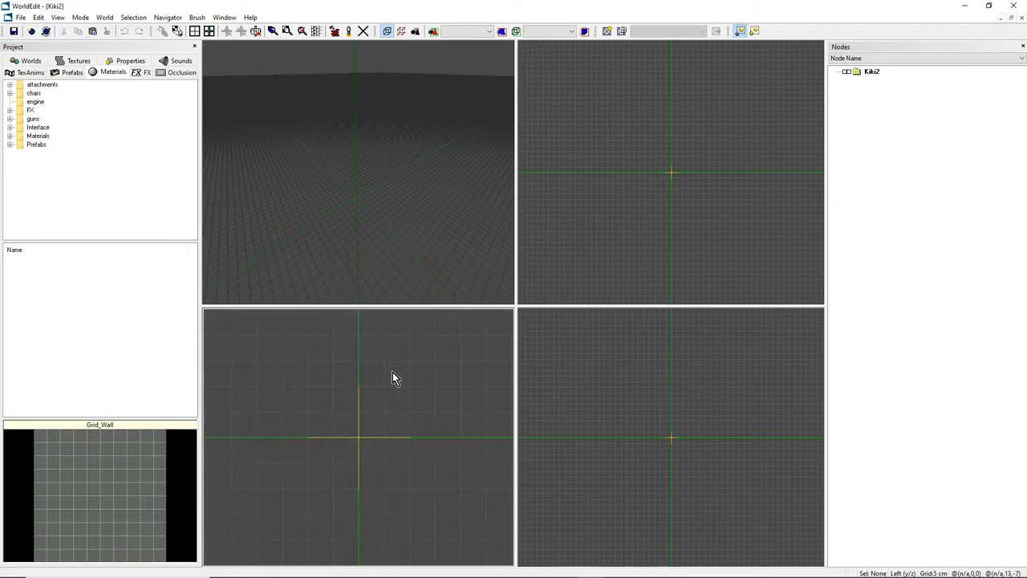
pyautogui.press(']')
pyautogui.press(']')
pyautogui.scroll(-4, 385, 376)
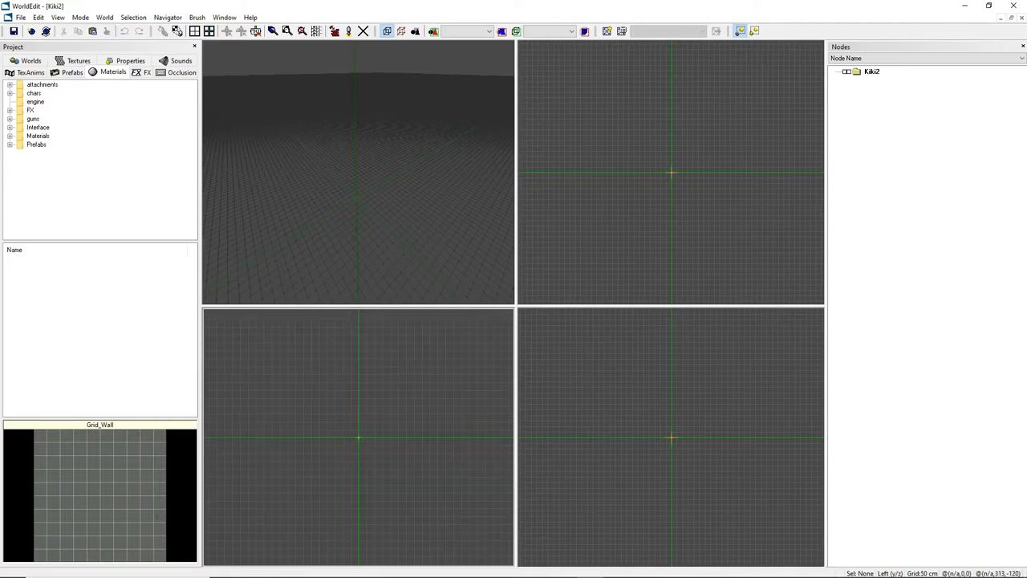
pyautogui.press(']')
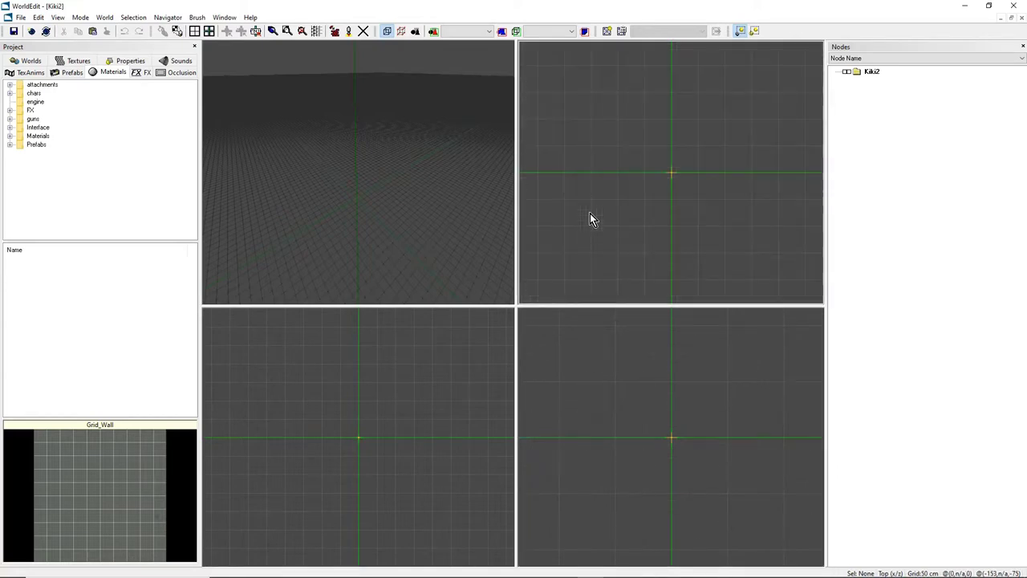
pyautogui.press(']')
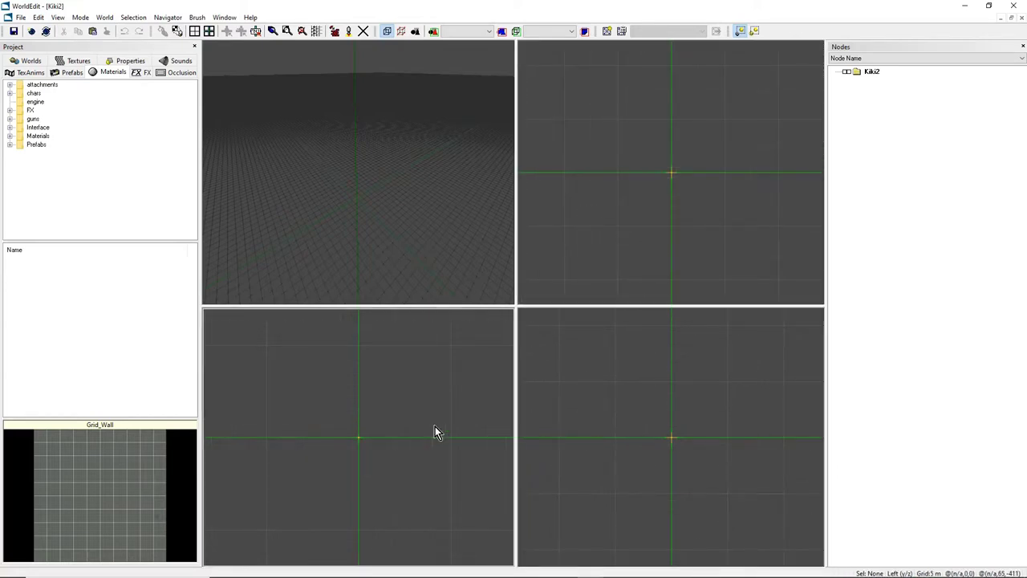
pyautogui.press('[')
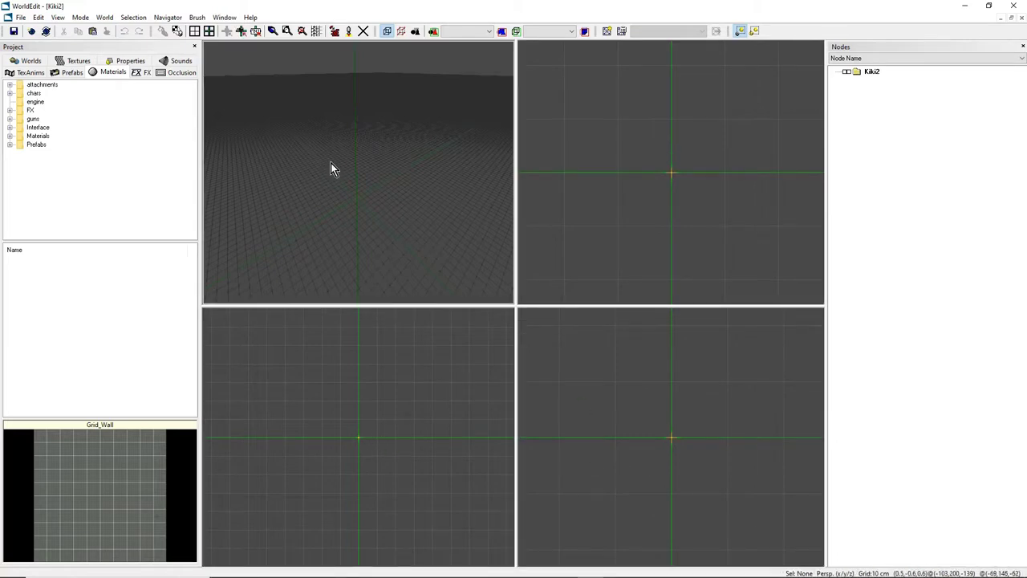
# Set the grid spacing of the perspective view to 1 m.
pyautogui.press('-')
pyautogui.press('+')
pyautogui.press('+')
pyautogui.press('-')
pyautogui.press('-')
pyautogui.press('+')
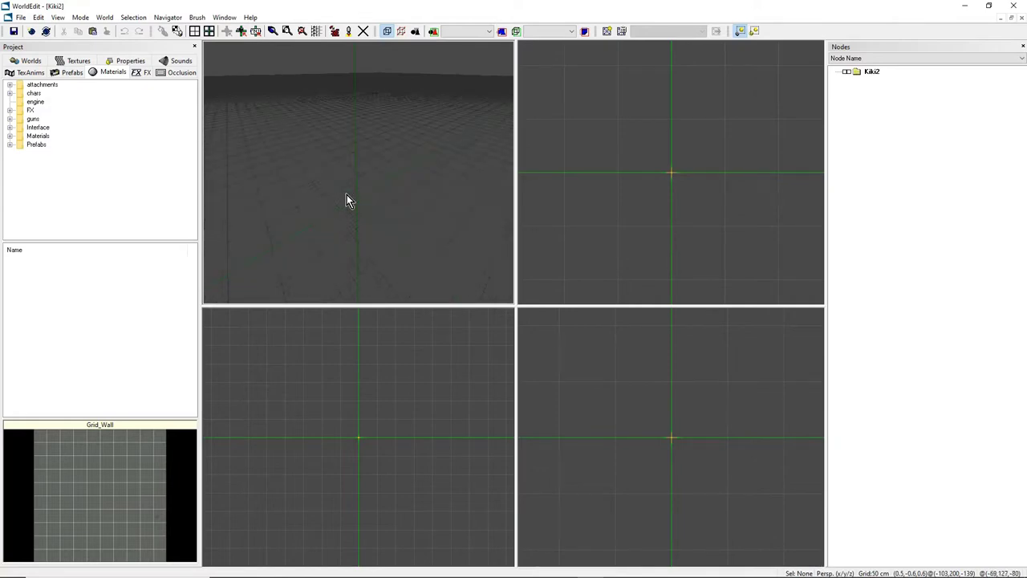
pyautogui.press('+')
pyautogui.press('v')
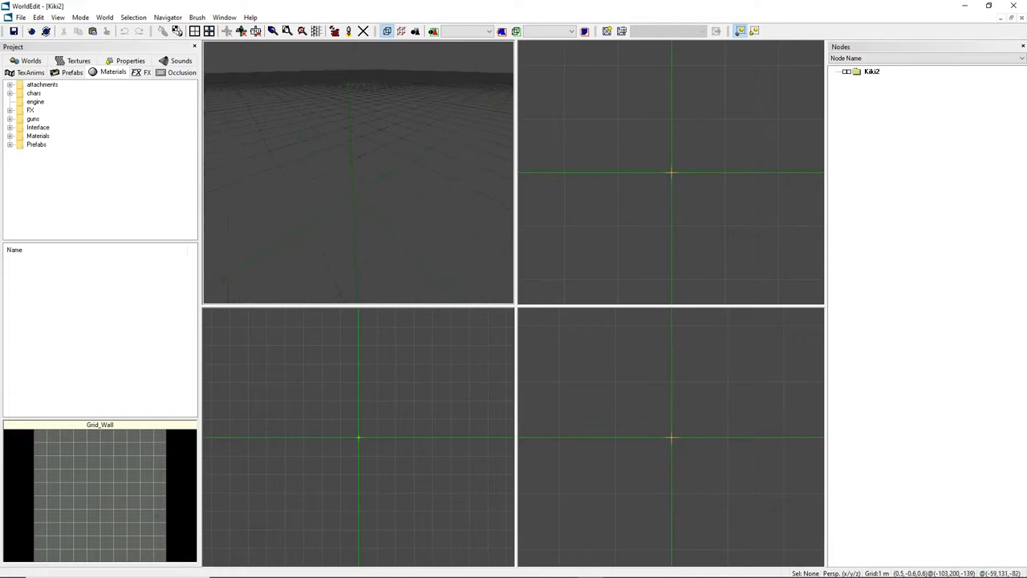
pyautogui.moveTo(355, 185); pyautogui.dragTo(355, 216)
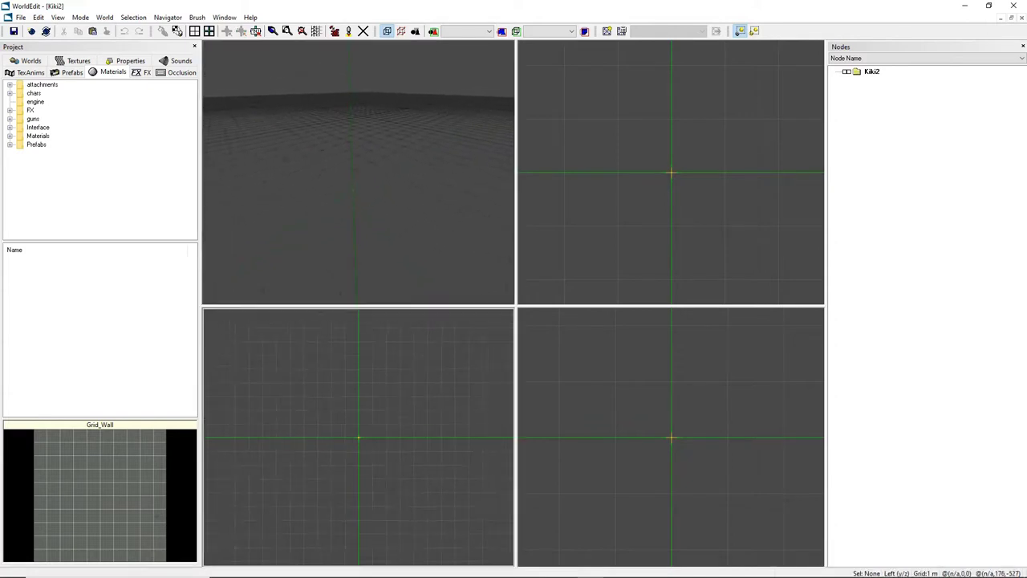
pyautogui.scroll(-1, 661, 470)
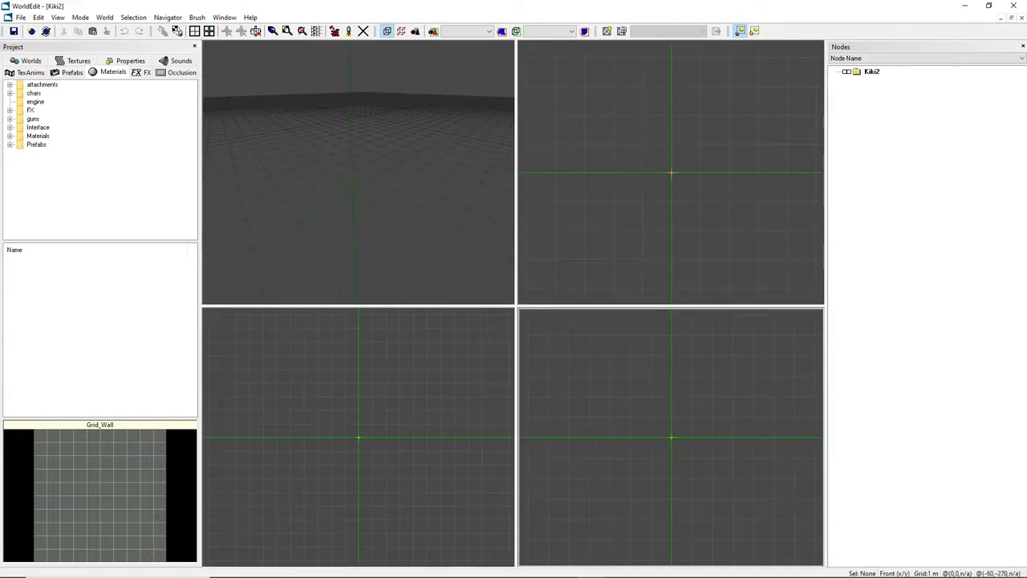
pyautogui.scroll(-4, 630, 201)
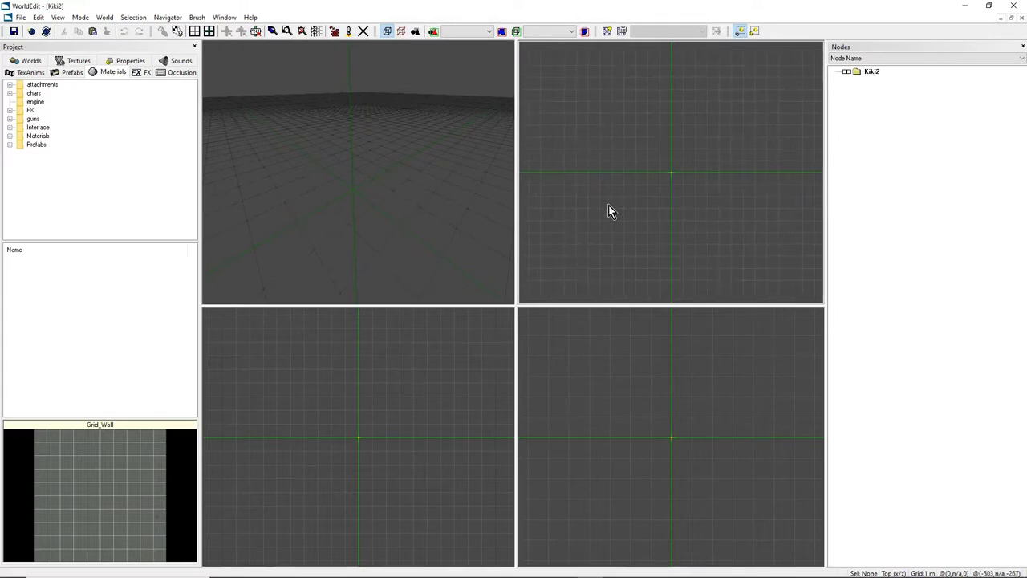
pyautogui.press('v')
pyautogui.moveTo(358, 172); pyautogui.dragTo(365, 193)
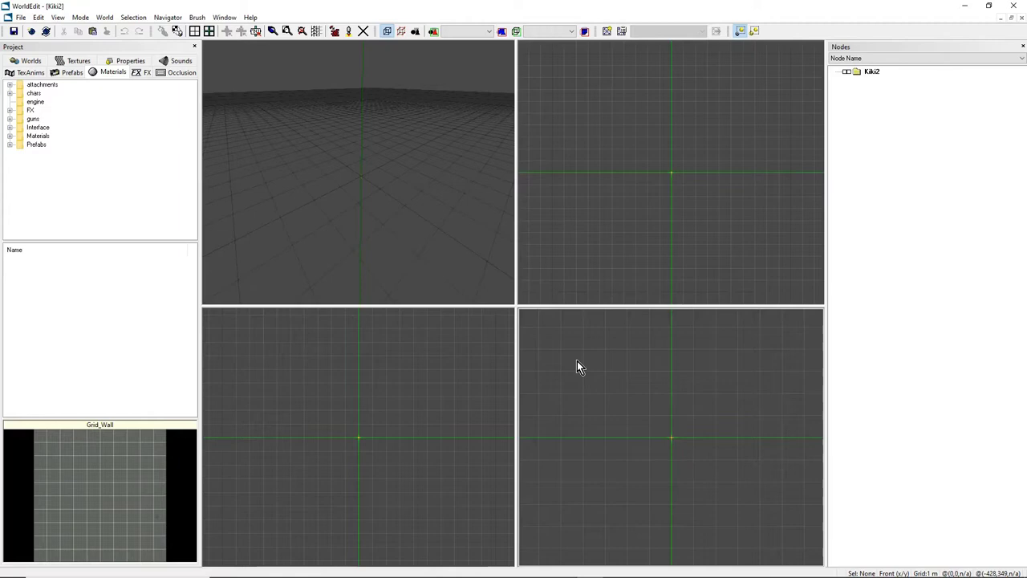
pyautogui.click(361, 172)
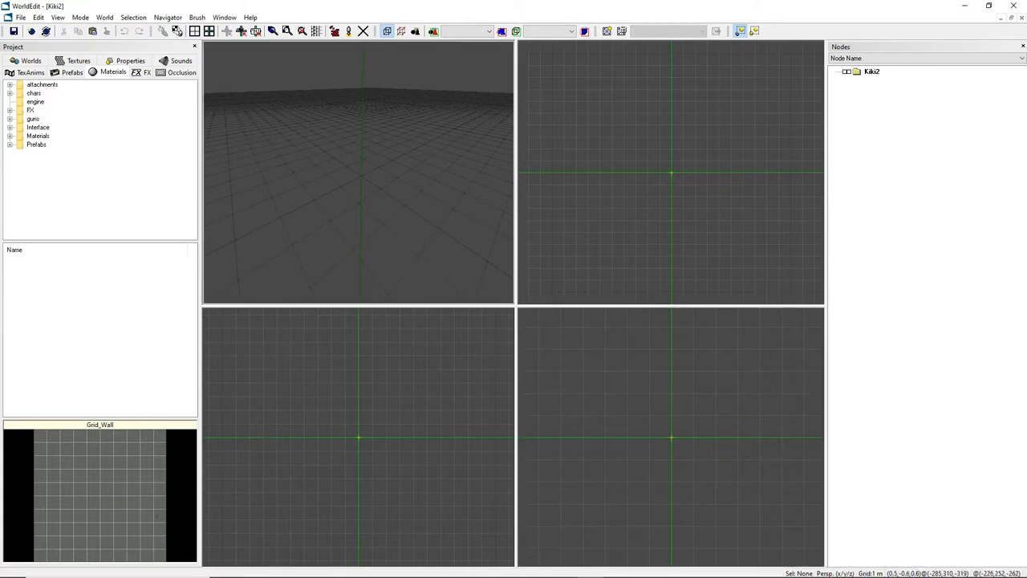
pyautogui.moveTo(361, 173); pyautogui.dragTo(338, 182, button='right')
pyautogui.click(407, 433)
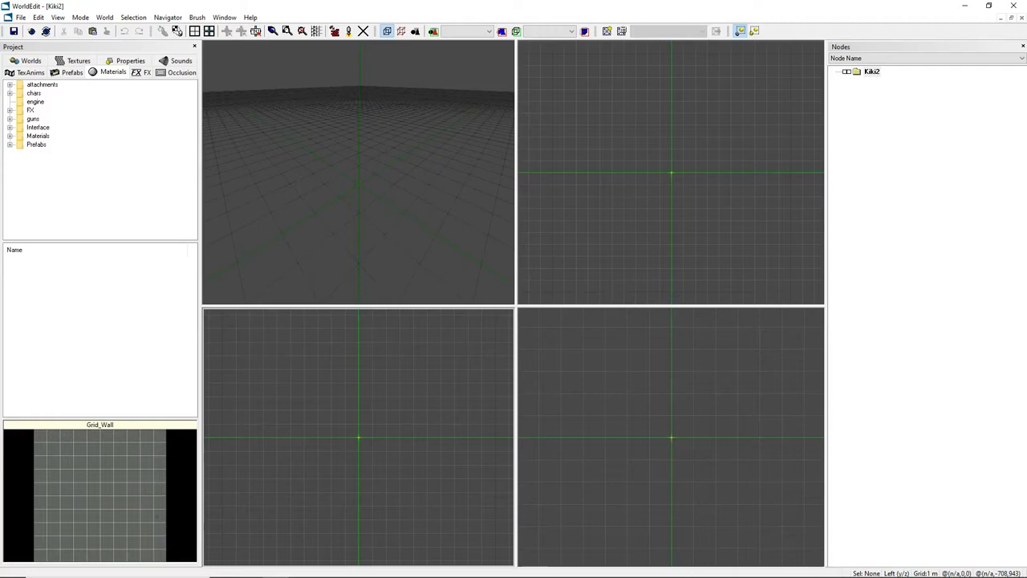
pyautogui.click(331, 173)
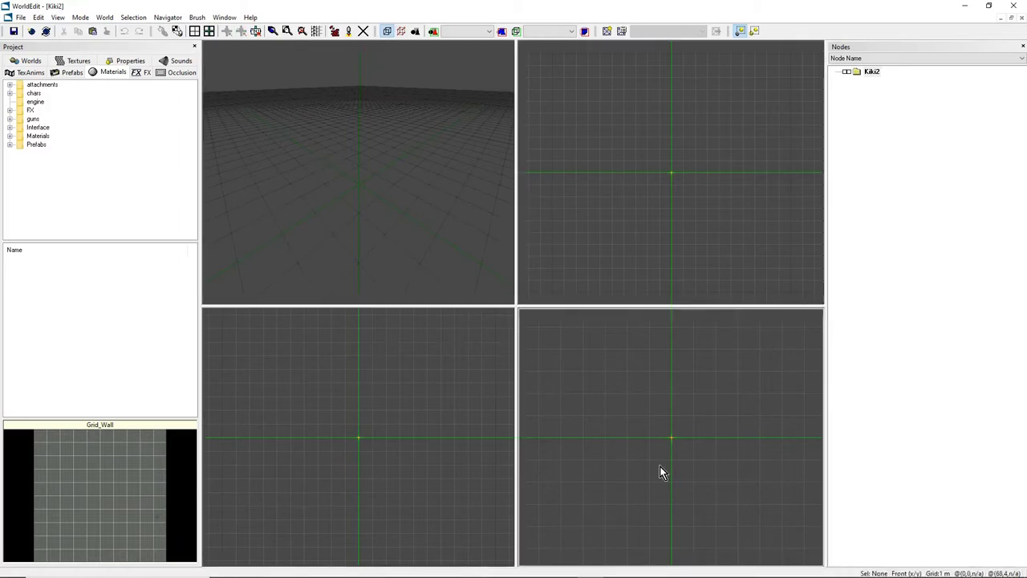
# Add a box brush with a thickness of 100 at the marker on the world origin.
pyautogui.rightClick(323, 148)
pyautogui.moveTo(342, 153)
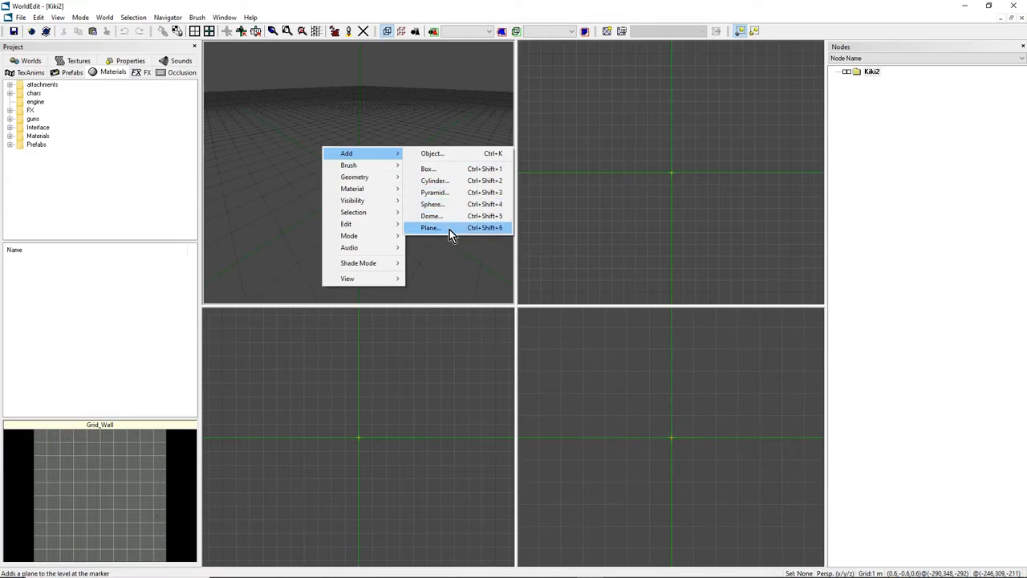
pyautogui.click(448, 170)
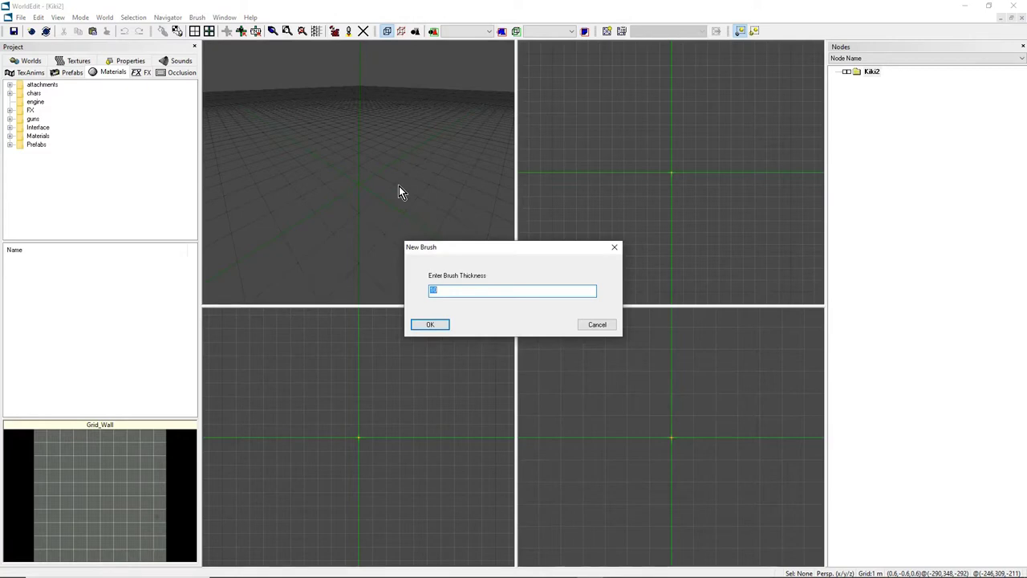
pyautogui.press('BackSpace')
pyautogui.write('100')
pyautogui.click(429, 324)
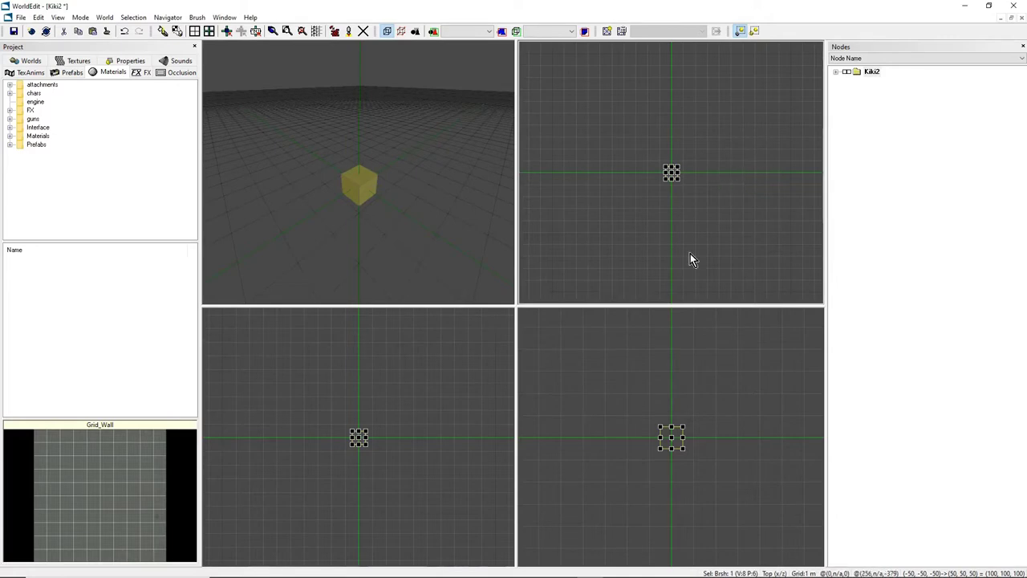
# Examine the new box brush against the grid in the top and perspective views.
pyautogui.scroll(3, 666, 160)
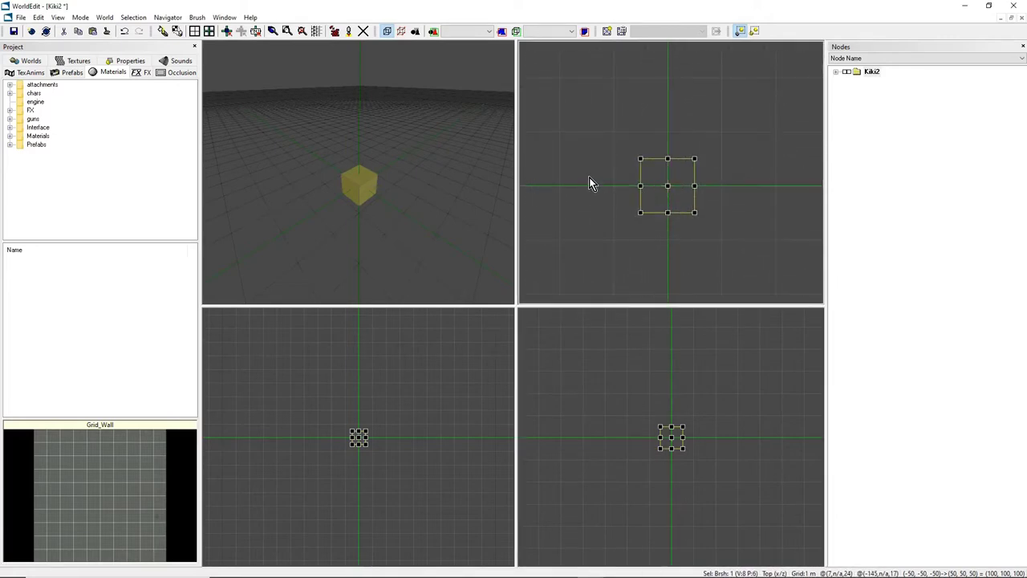
pyautogui.press('Up')
pyautogui.press('Right')
pyautogui.press('Down')
pyautogui.press('Left')
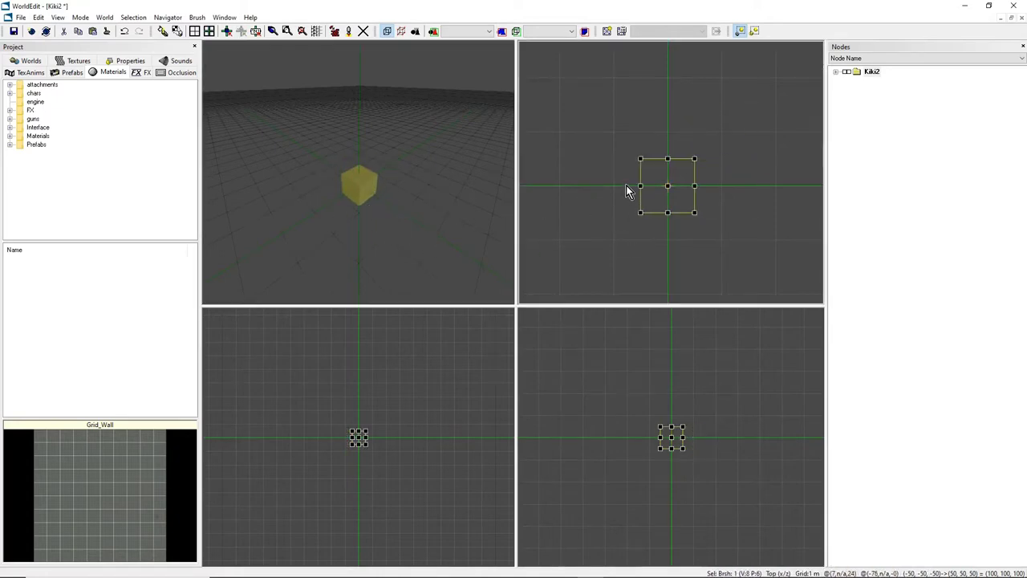
pyautogui.moveTo(356, 154); pyautogui.dragTo(398, 165, button='right')
pyautogui.press('w')
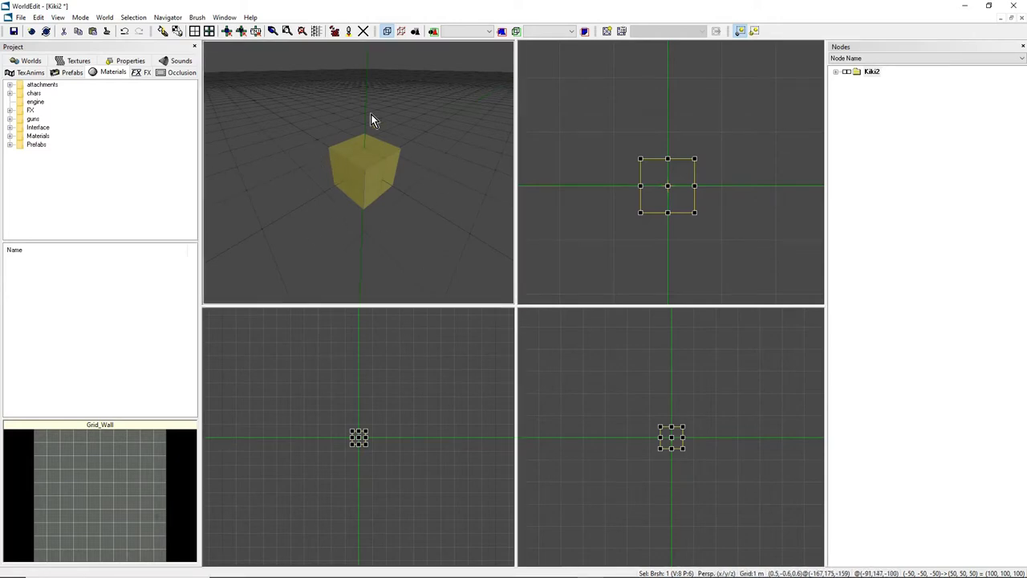
# Move the marker to x -200 on the horizontal axis in the top view and add a box brush with a thickness of 100.
pyautogui.scroll(-2, 607, 210)
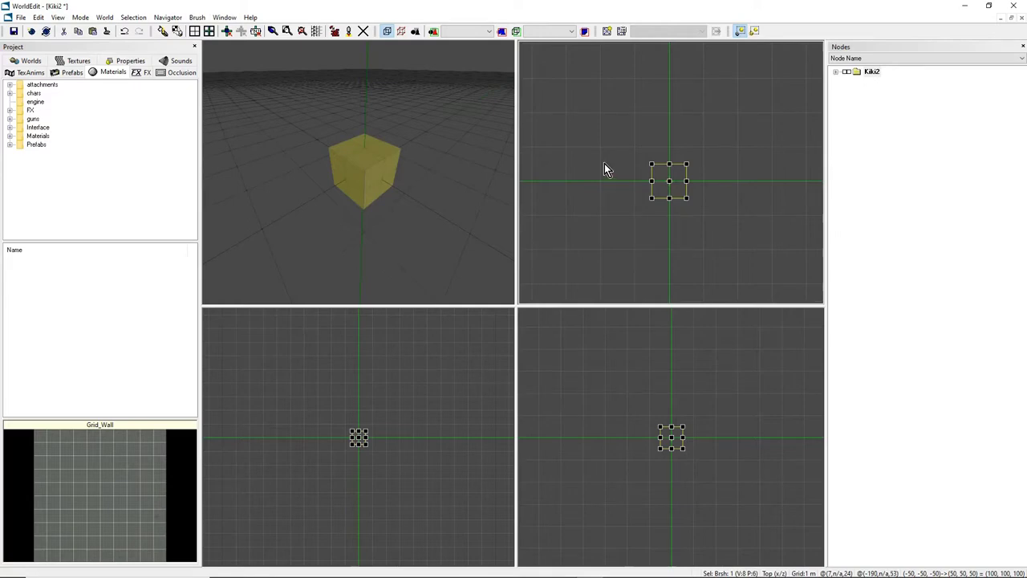
pyautogui.moveTo(633, 150)
pyautogui.mouseDown()
pyautogui.moveTo(636, 249)
pyautogui.moveTo(663, 215)
pyautogui.moveTo(612, 218)
pyautogui.moveTo(607, 185)
pyautogui.moveTo(675, 185)
pyautogui.moveTo(598, 182)
pyautogui.mouseUp()
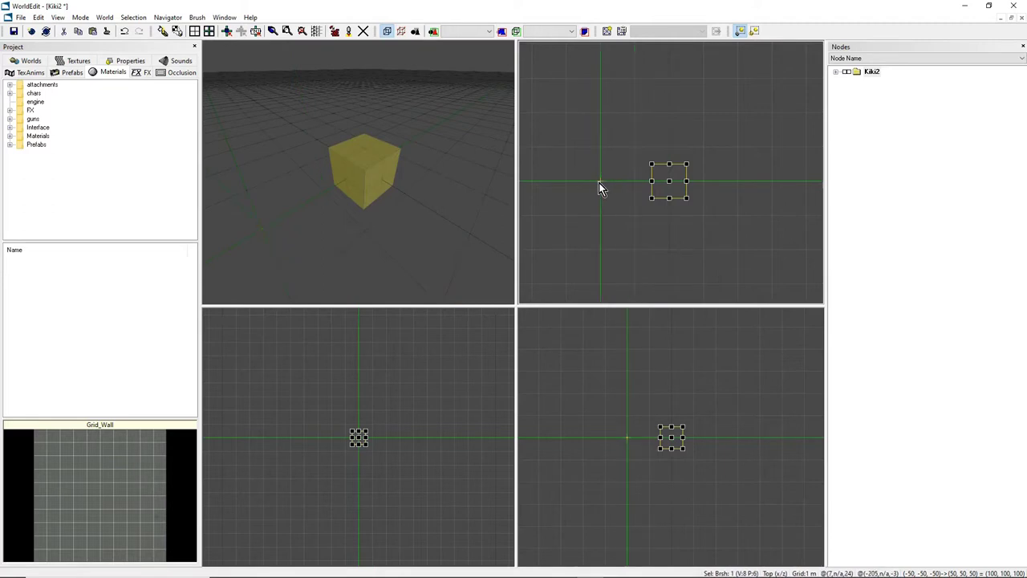
pyautogui.rightClick(598, 183)
pyautogui.moveTo(614, 190)
pyautogui.click(700, 205)
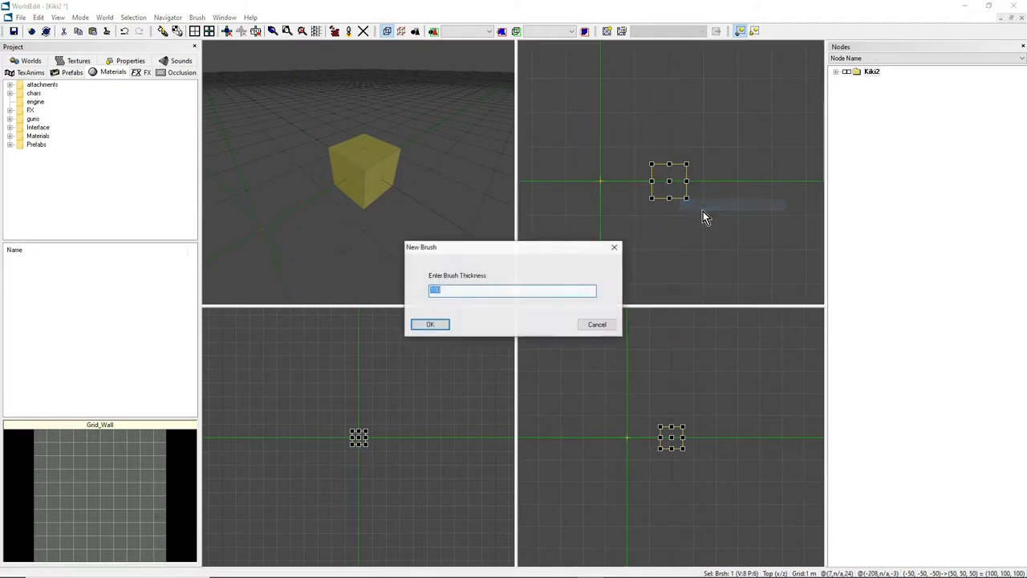
pyautogui.click(439, 326)
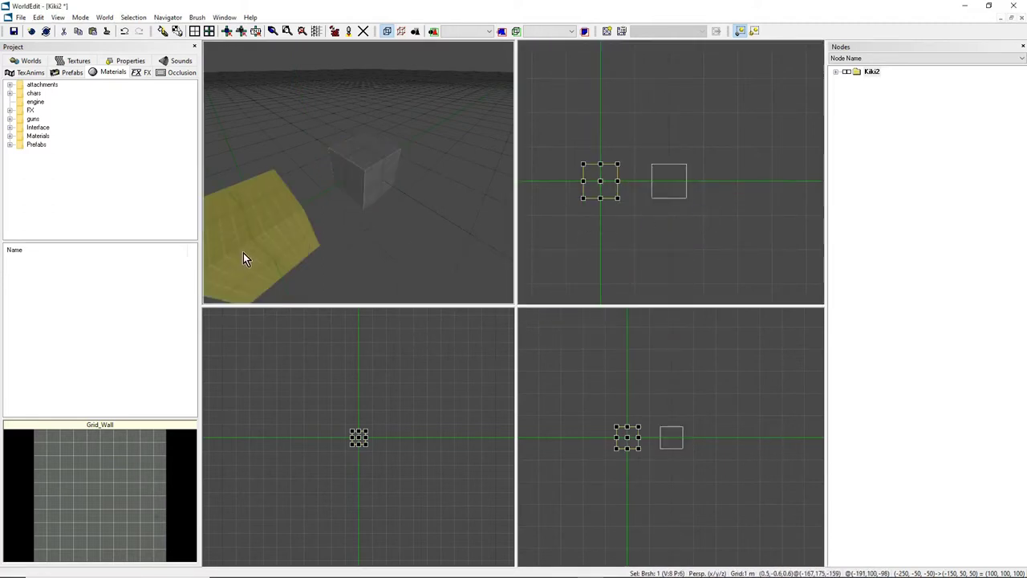
# Examine the two box brushes in the perspective view, selecting each alternately and ending with the newer one.
pyautogui.moveTo(321, 193); pyautogui.dragTo(359, 173, button='middle')
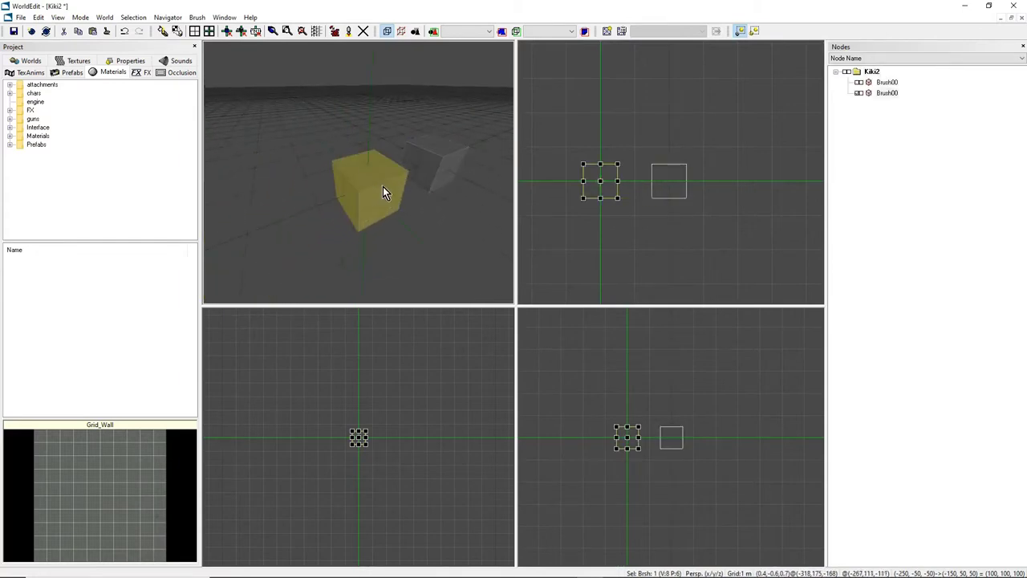
pyautogui.click(435, 174)
pyautogui.click(381, 192)
pyautogui.click(435, 173)
pyautogui.click(381, 189)
pyautogui.moveTo(380, 190); pyautogui.dragTo(432, 159, button='middle')
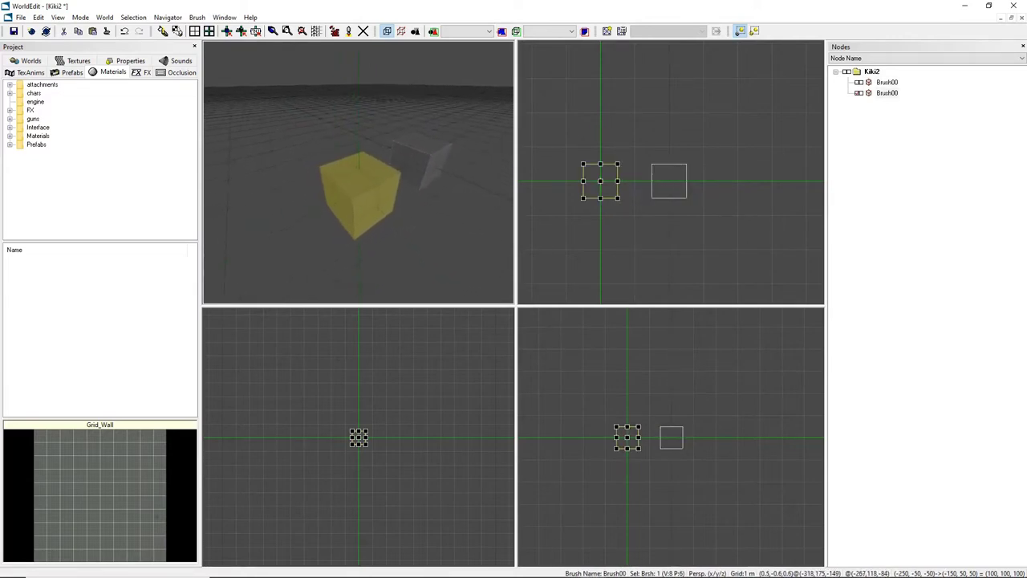
# Preview the grid materials in the Materials folder, including Grid_Wall and Grid_Ceiling, and pick Grid_Floor.
pyautogui.click(105, 72)
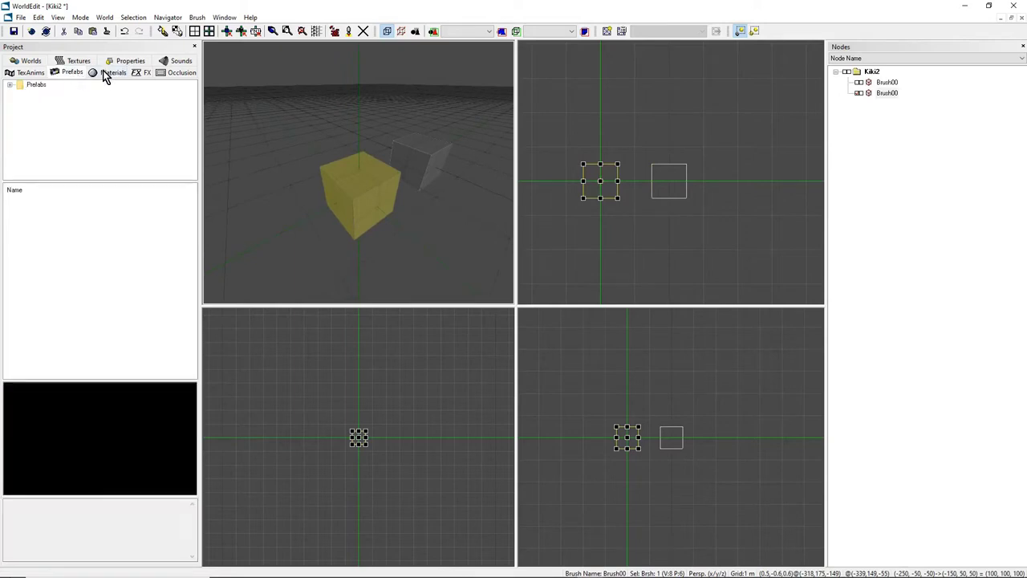
pyautogui.click(113, 73)
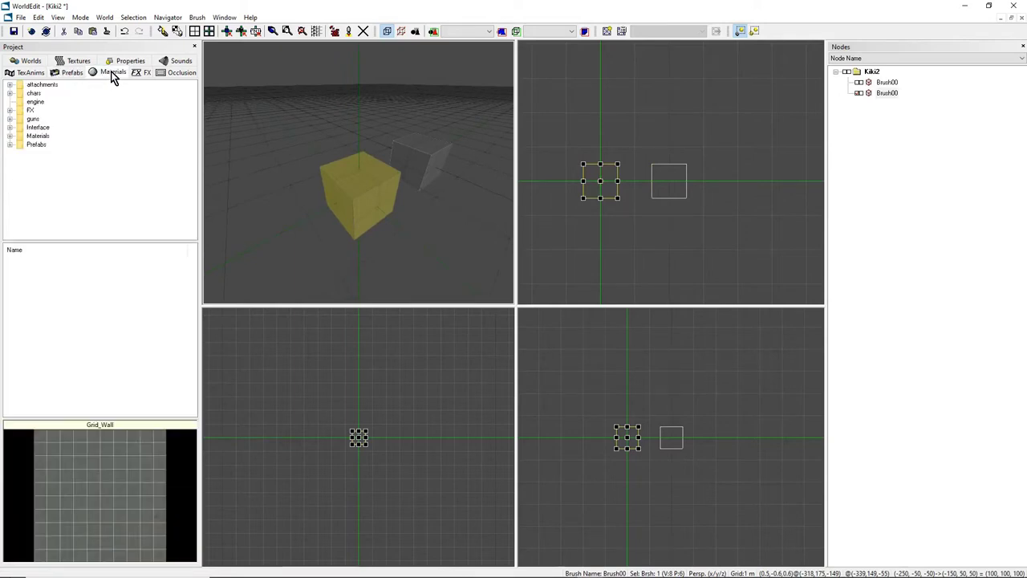
pyautogui.click(37, 136)
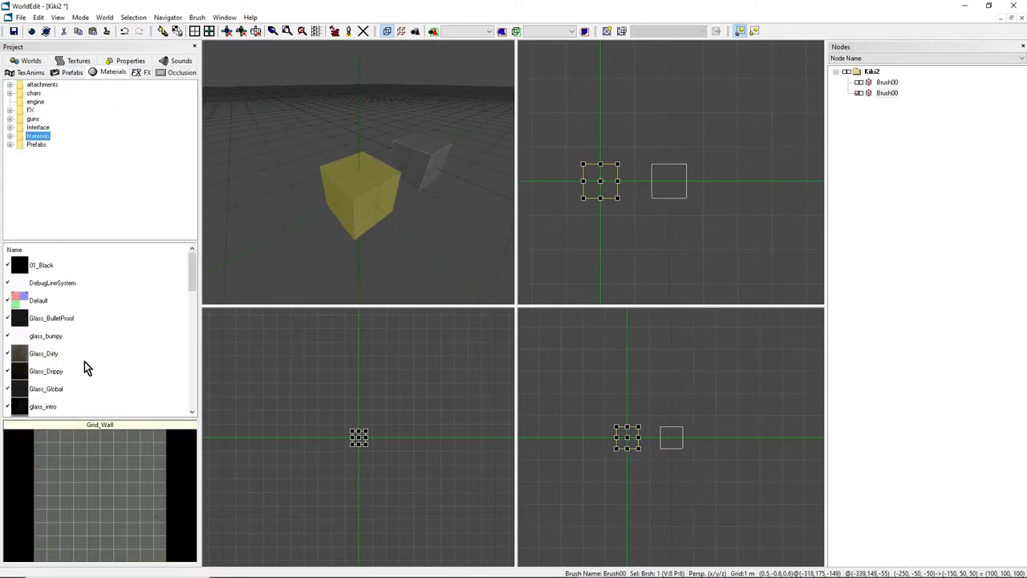
pyautogui.scroll(-5, 73, 355)
pyautogui.scroll(2, 71, 351)
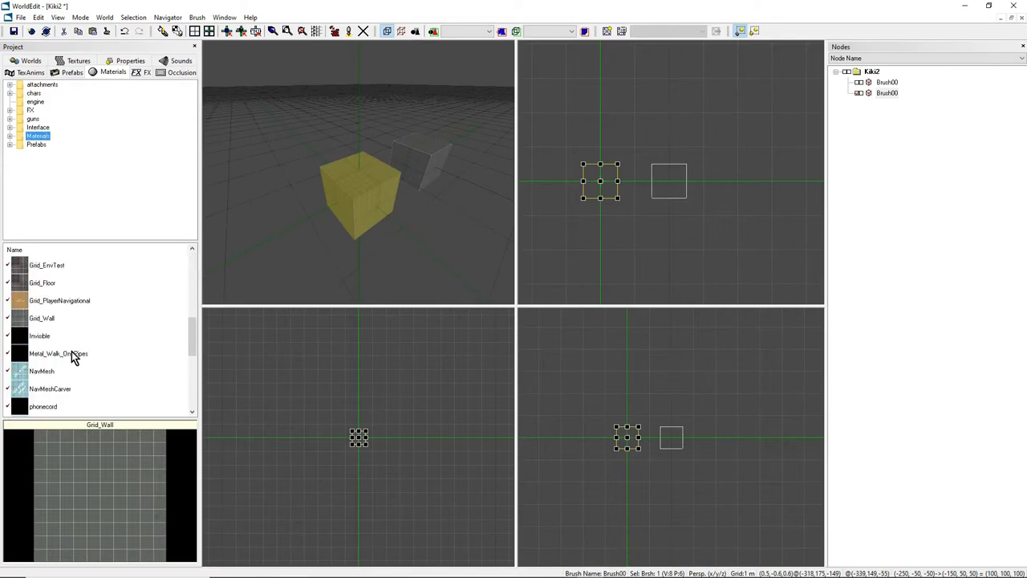
pyautogui.click(54, 318)
pyautogui.click(51, 299)
pyautogui.click(50, 284)
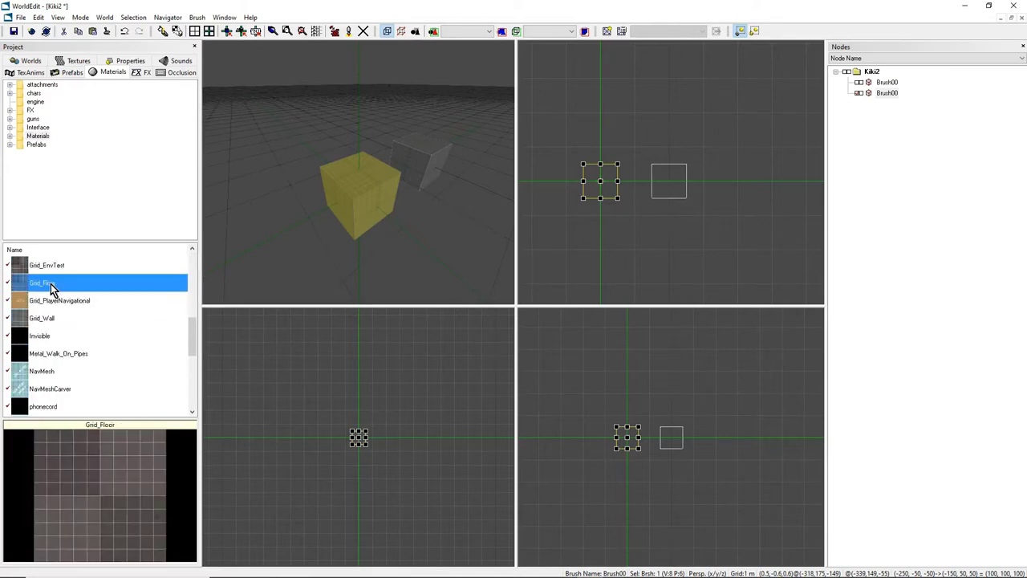
pyautogui.click(72, 303)
pyautogui.press('Up')
pyautogui.press('Up')
pyautogui.press('Up')
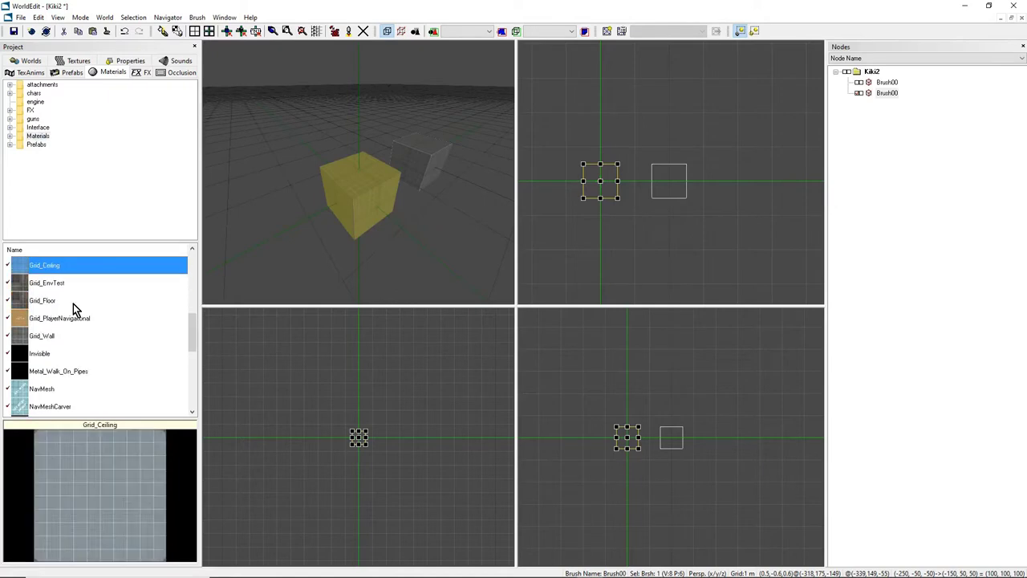
pyautogui.press('Down')
pyautogui.press('Down')
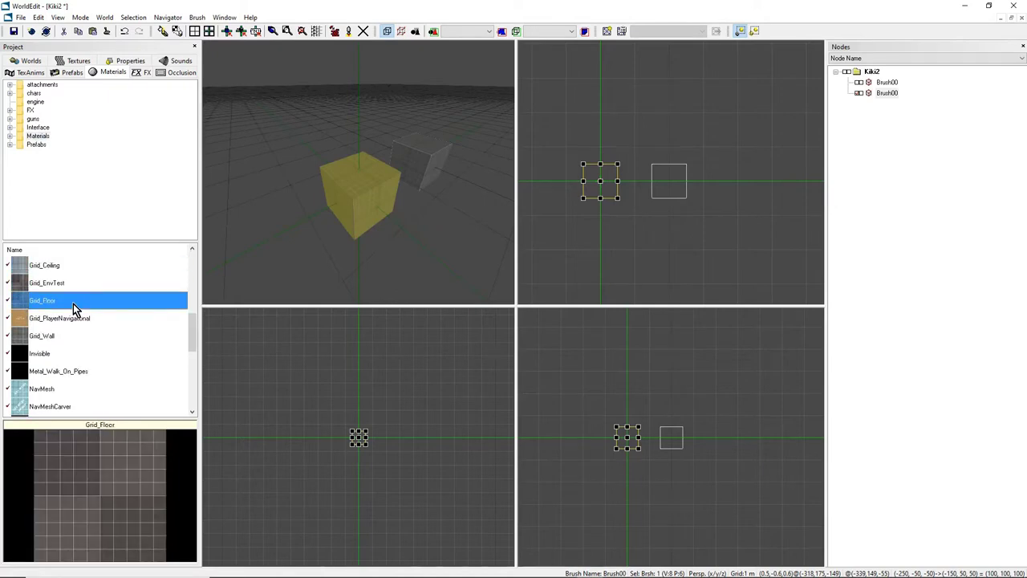
# Apply the Grid_Floor material to the selected box brush.
pyautogui.click(353, 188)
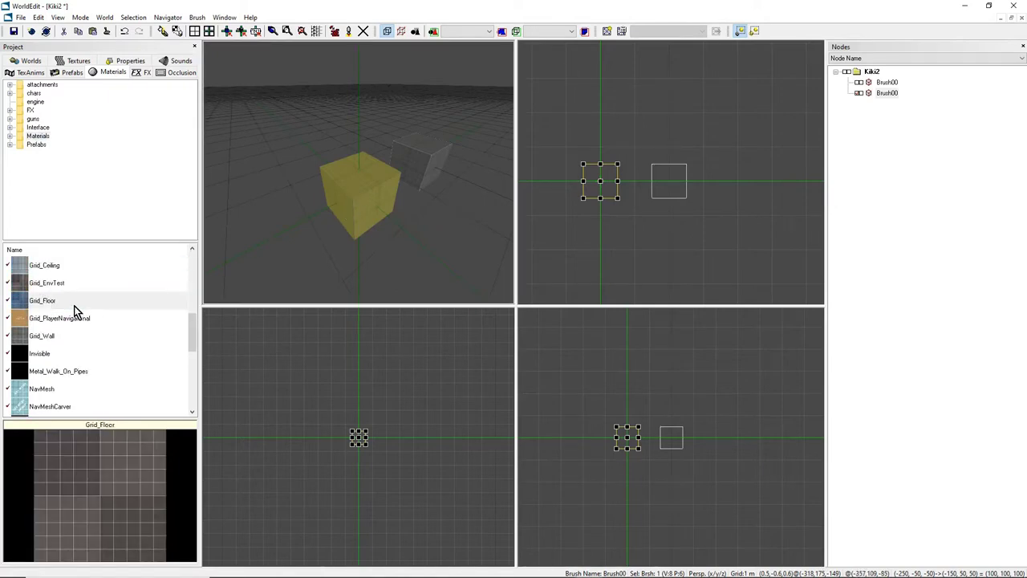
pyautogui.click(75, 302)
pyautogui.click(370, 212)
pyautogui.click(178, 34)
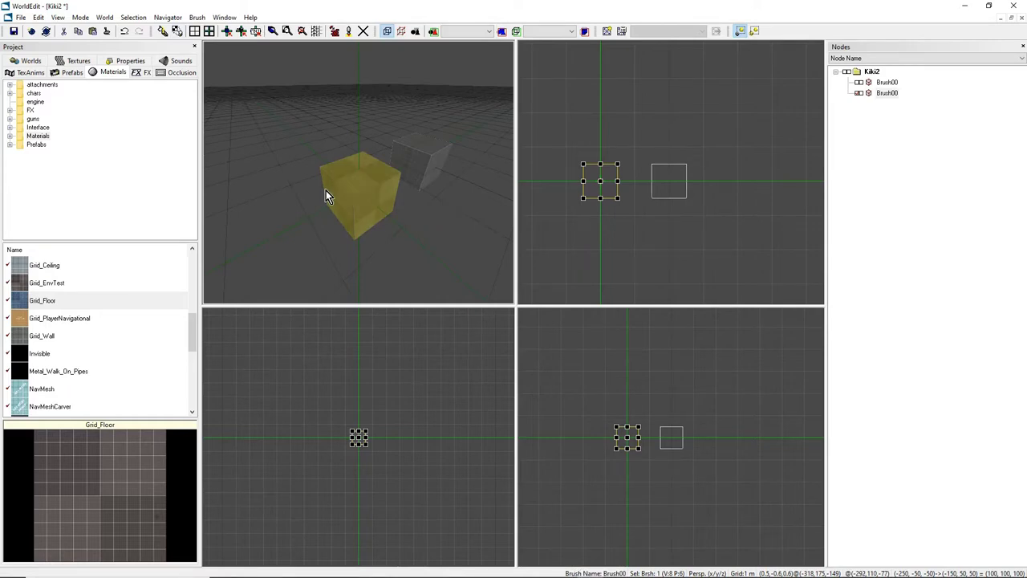
# Try the Invisible material on the selected box brush and put Grid_Floor back on it.
pyautogui.click(38, 357)
pyautogui.hotkey('ctrl', 't')
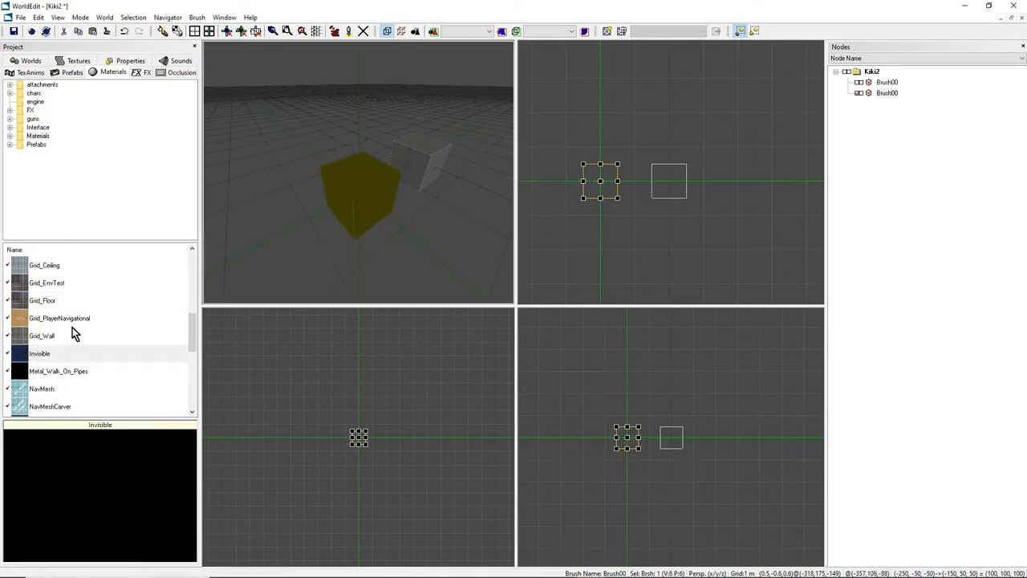
pyautogui.click(57, 302)
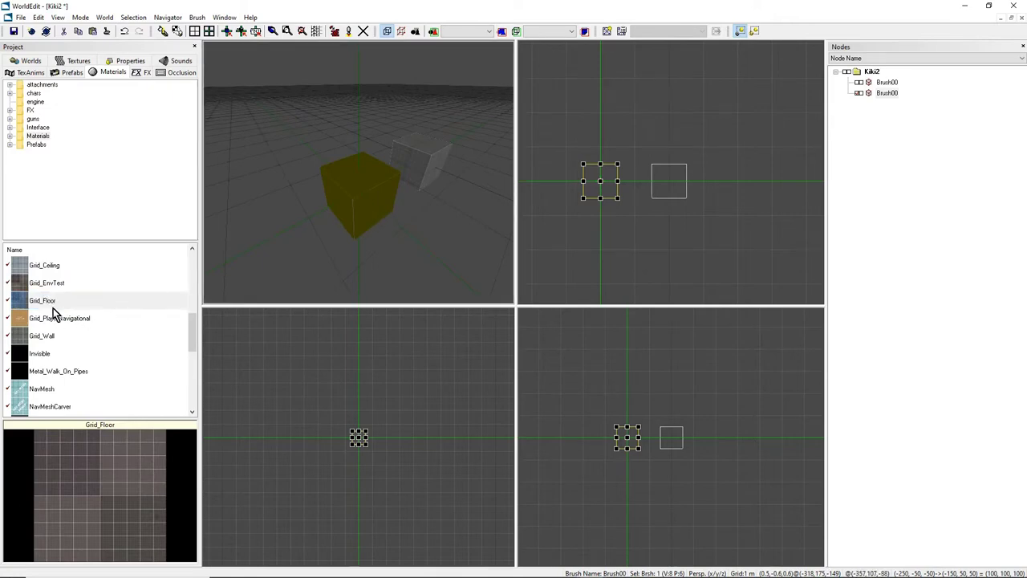
pyautogui.click(53, 307)
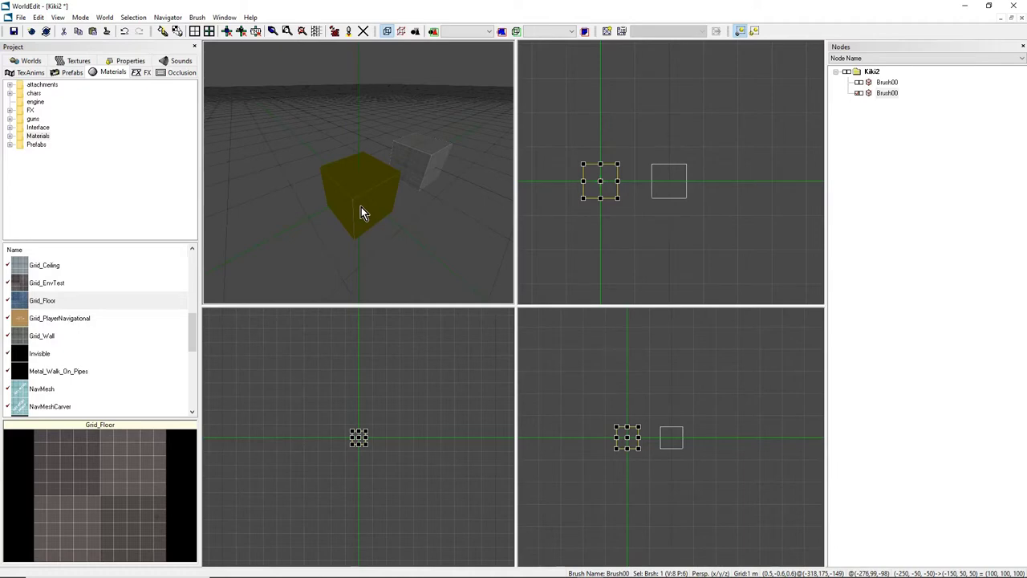
pyautogui.hotkey('ctrl', 't')
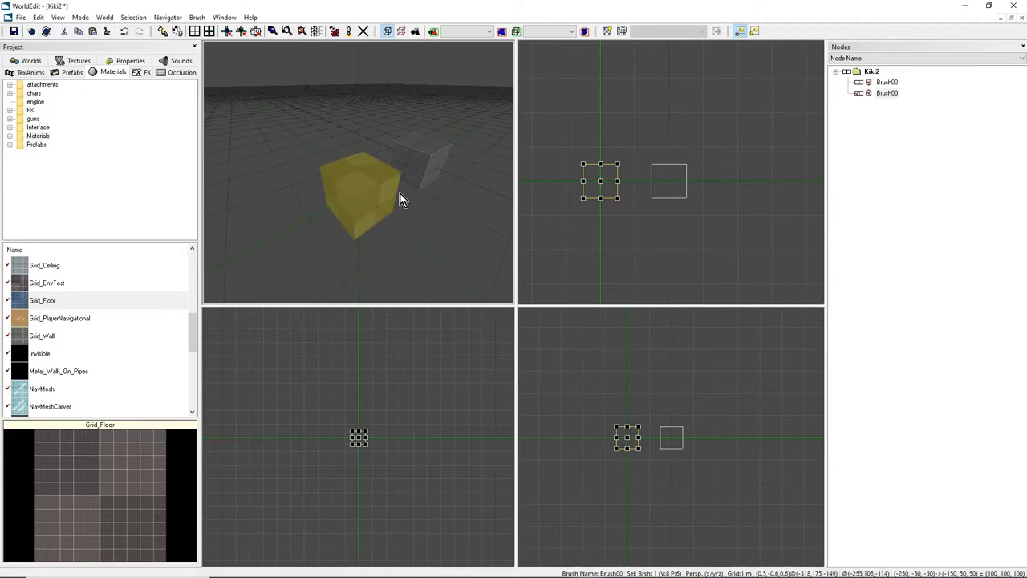
# Apply the Grid_Floor material to the other box brush, the one at the world origin.
pyautogui.click(419, 170)
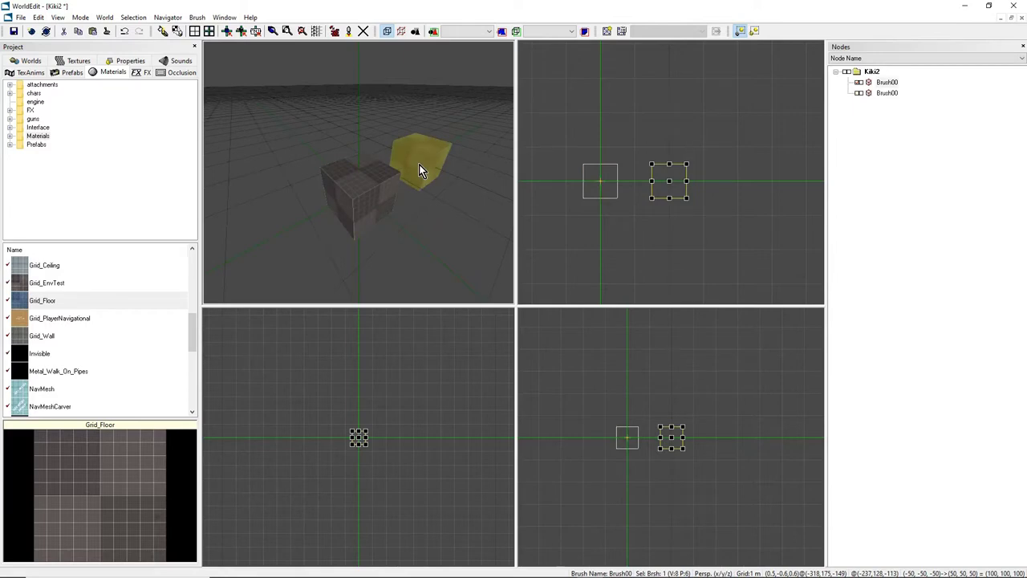
pyautogui.moveTo(419, 164); pyautogui.dragTo(387, 166, button='right')
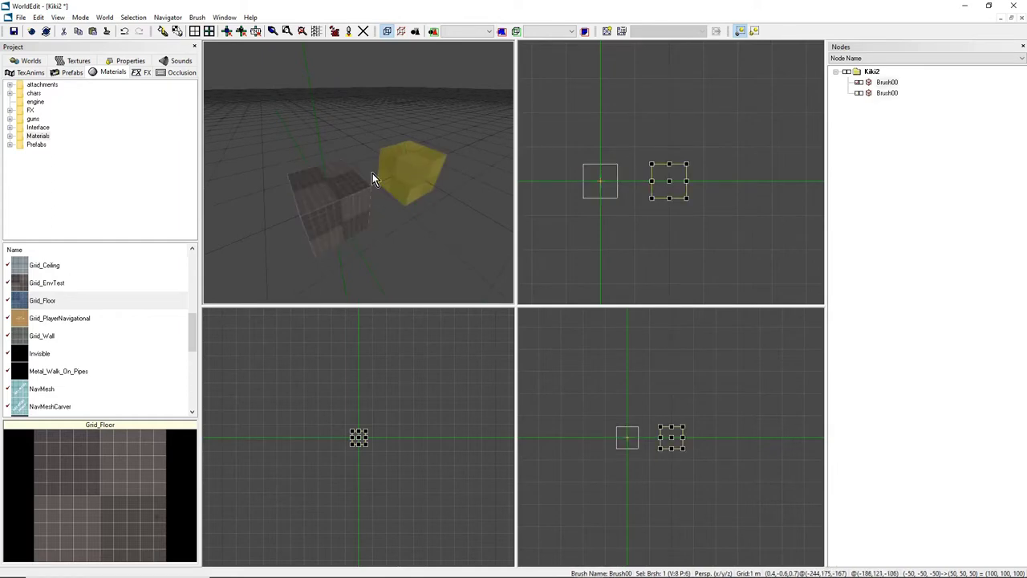
pyautogui.moveTo(446, 194); pyautogui.dragTo(421, 175, button='right')
# Move the marker to x -400, z 200 in the top view and raise it to y 300 in the left view.
pyautogui.scroll(-4, 658, 190)
pyautogui.moveTo(658, 190); pyautogui.dragTo(666, 167, button='right')
pyautogui.moveTo(658, 191)
pyautogui.mouseDown()
pyautogui.moveTo(662, 220)
pyautogui.moveTo(685, 213)
pyautogui.moveTo(617, 212)
pyautogui.moveTo(570, 174)
pyautogui.moveTo(578, 121)
pyautogui.moveTo(629, 115)
pyautogui.mouseUp()
pyautogui.press('m')
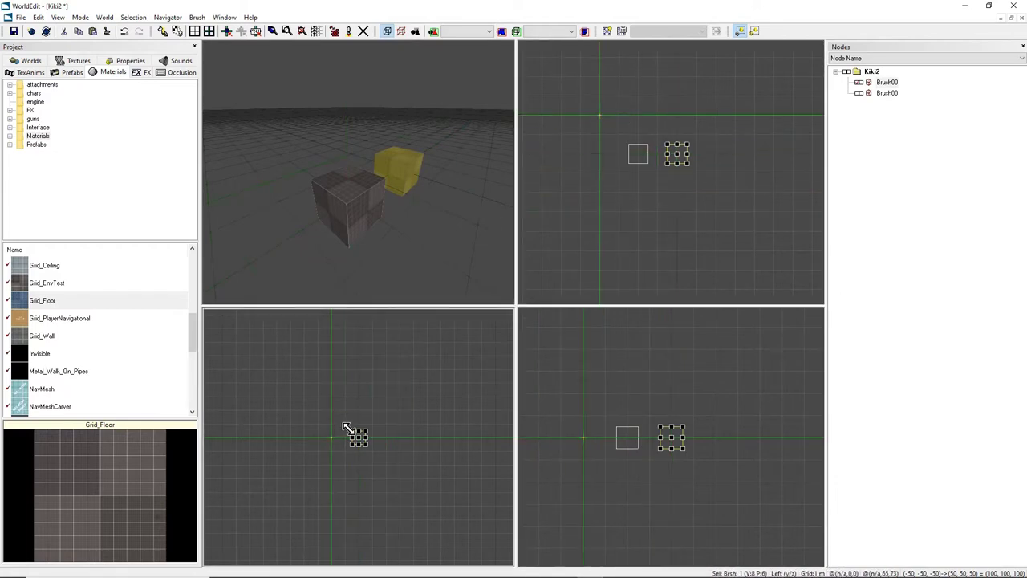
pyautogui.press('m')
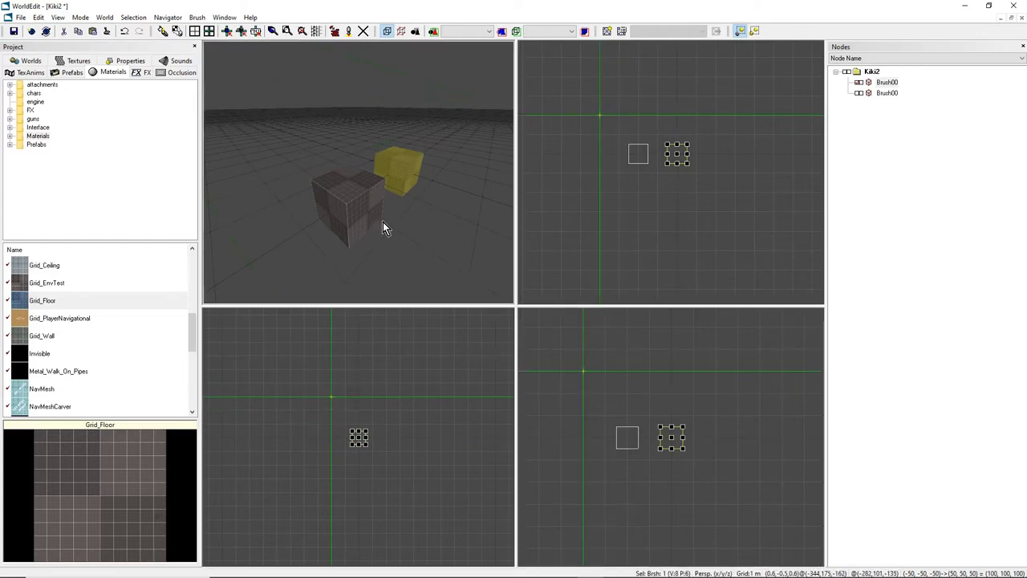
# Add a third box brush with a thickness of 100 at the raised marker from the perspective view.
pyautogui.moveTo(383, 227); pyautogui.dragTo(354, 202, button='right')
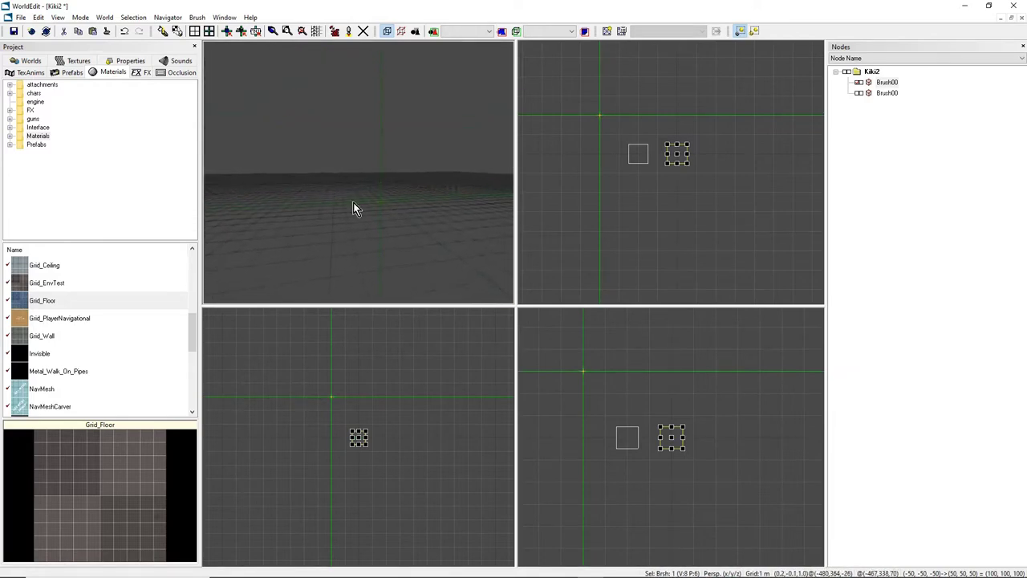
pyautogui.rightClick(356, 208)
pyautogui.moveTo(378, 209)
pyautogui.click(458, 222)
pyautogui.press('Return')
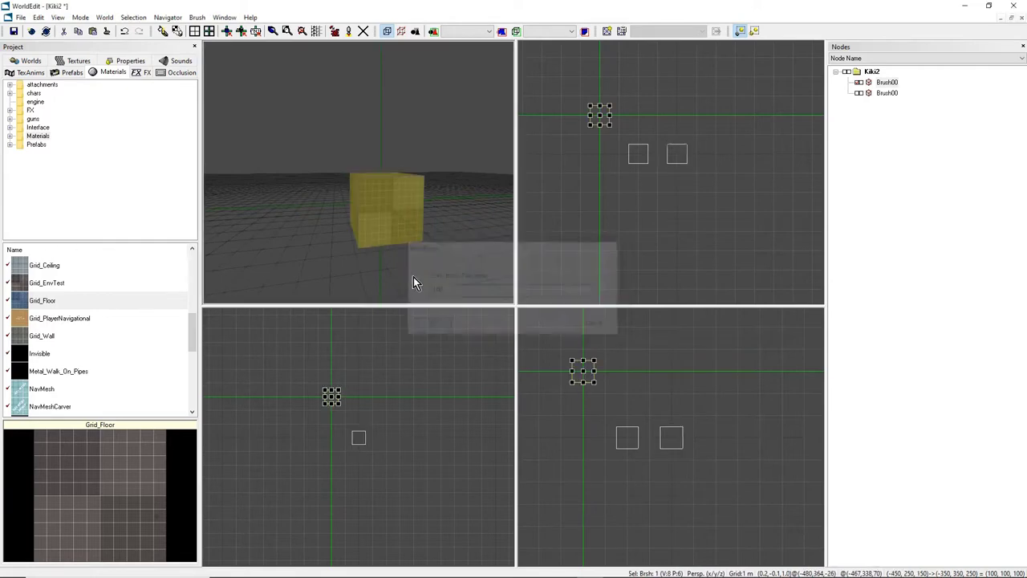
# Examine the raised box brush relative to the other two in the perspective and top views.
pyautogui.moveTo(433, 189); pyautogui.dragTo(423, 190, button='right')
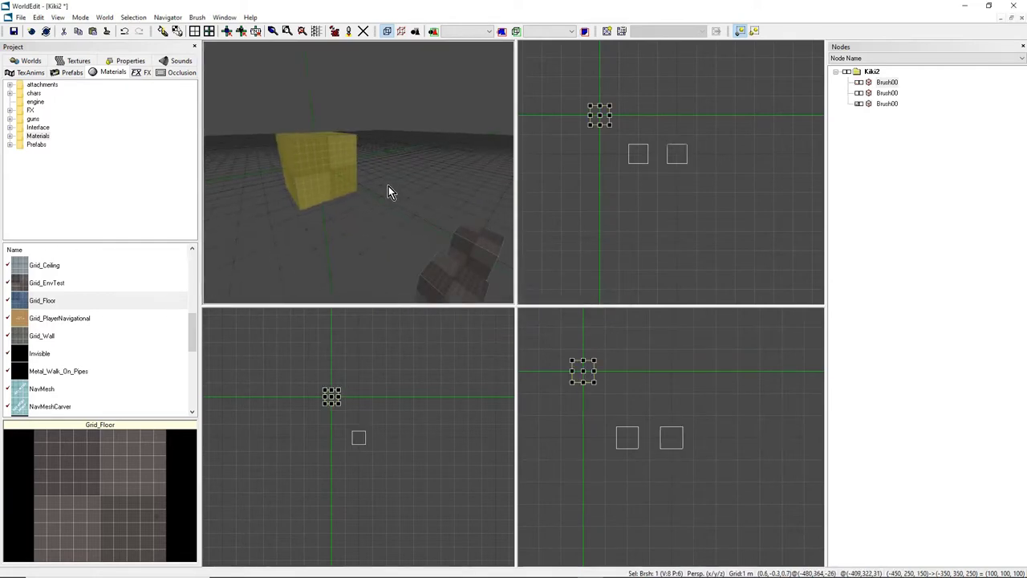
pyautogui.moveTo(388, 187)
pyautogui.mouseDown(button='right')
pyautogui.moveTo(381, 237)
pyautogui.moveTo(389, 194)
pyautogui.moveTo(358, 178)
pyautogui.mouseUp(button='right')
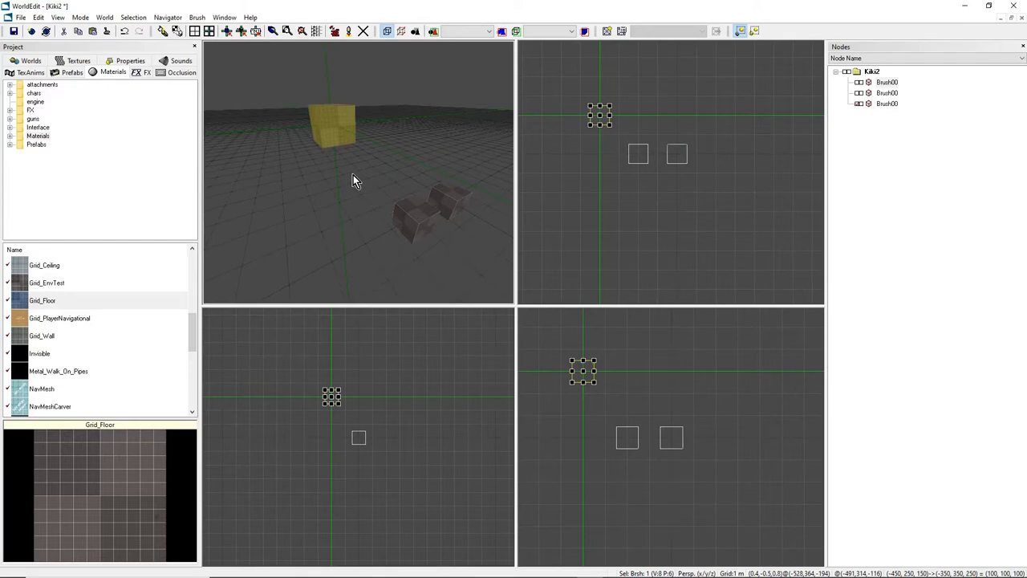
pyautogui.moveTo(618, 164); pyautogui.dragTo(618, 181, button='right')
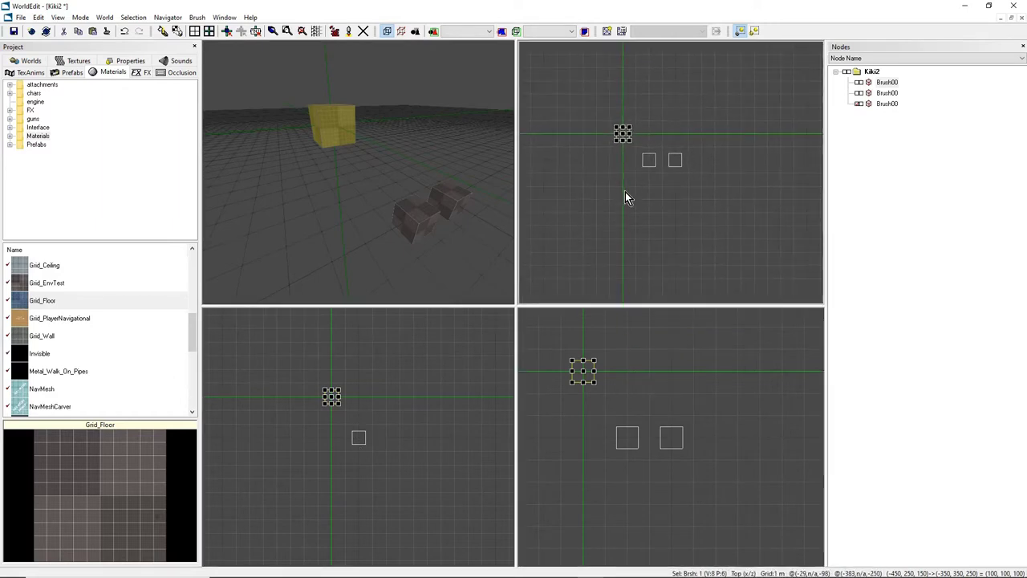
pyautogui.scroll(1, 632, 172)
pyautogui.scroll(-1, 631, 178)
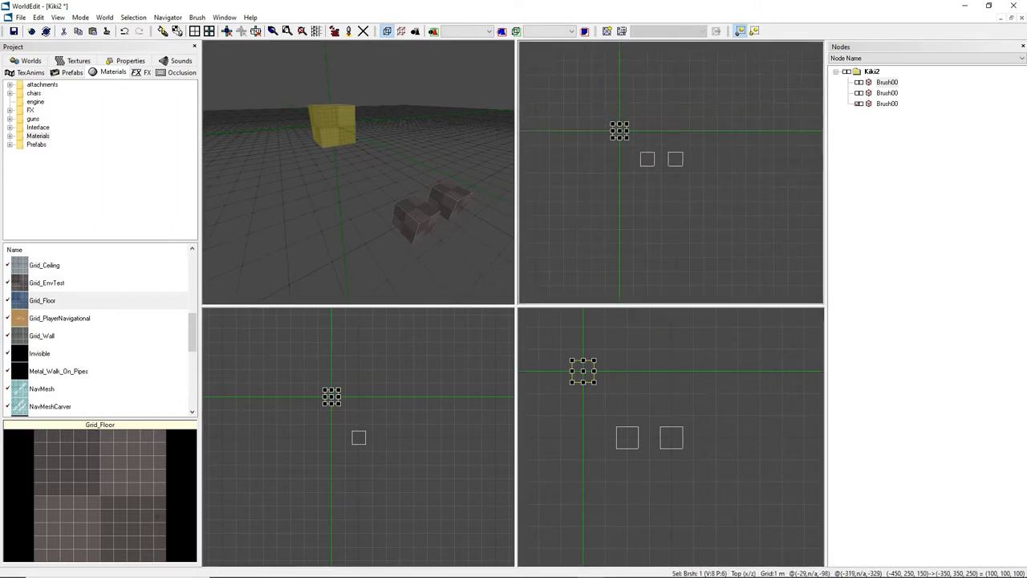
pyautogui.moveTo(631, 178)
pyautogui.mouseDown(button='middle')
pyautogui.moveTo(668, 157)
pyautogui.moveTo(643, 167)
pyautogui.mouseUp(button='middle')
pyautogui.scroll(1, 670, 168)
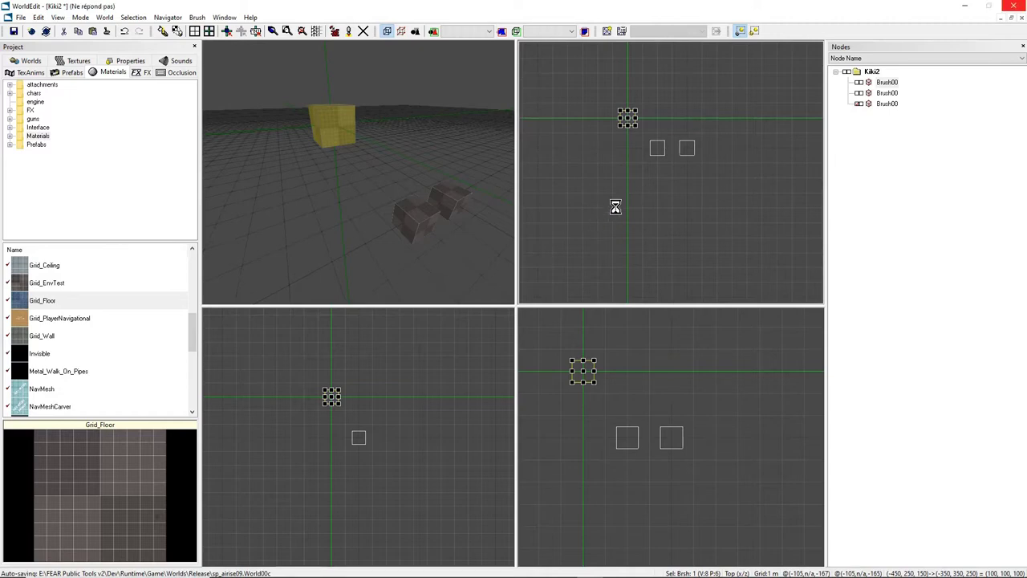
# Toggle the top and perspective views between full size and the four-view layout to inspect the boxes.
pyautogui.press('space')
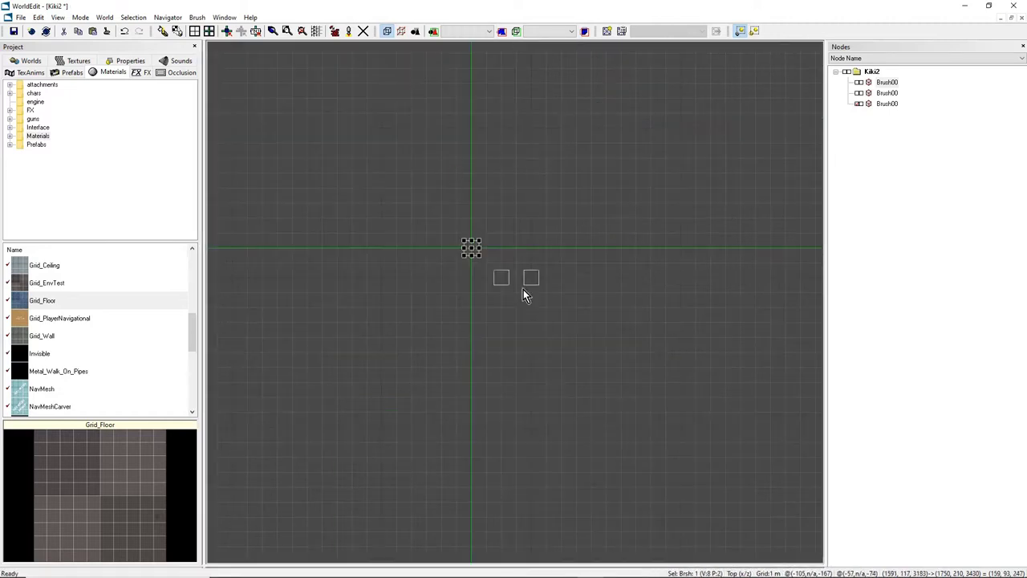
pyautogui.press('space')
pyautogui.press('space')
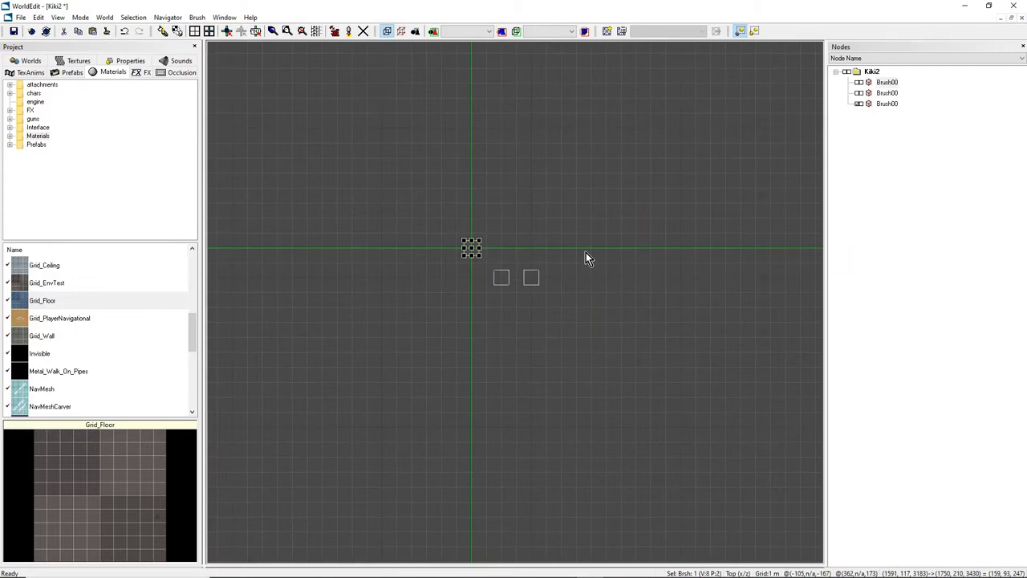
pyautogui.press('space')
pyautogui.press('space')
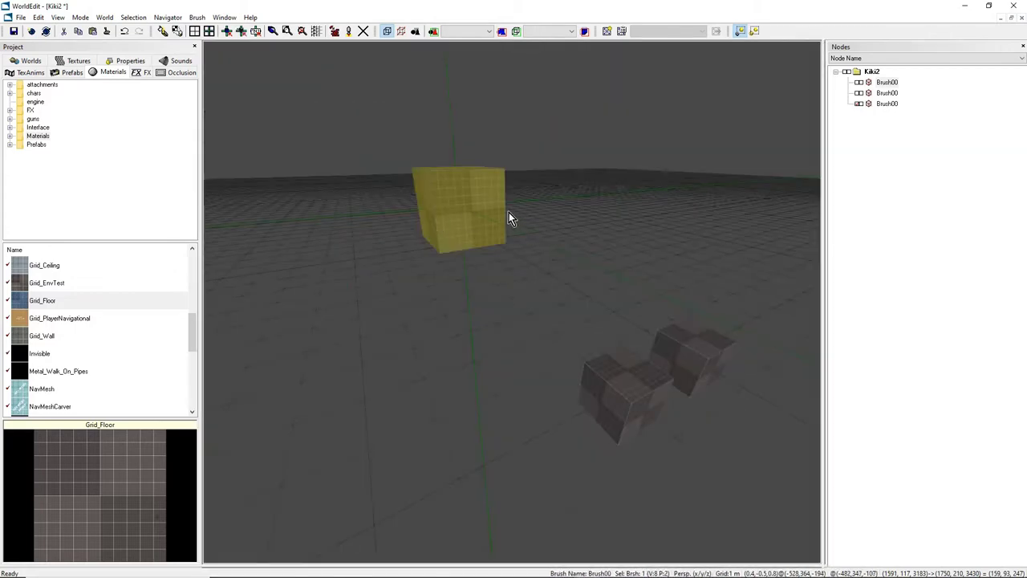
pyautogui.press('space')
pyautogui.press('space')
pyautogui.press('space')
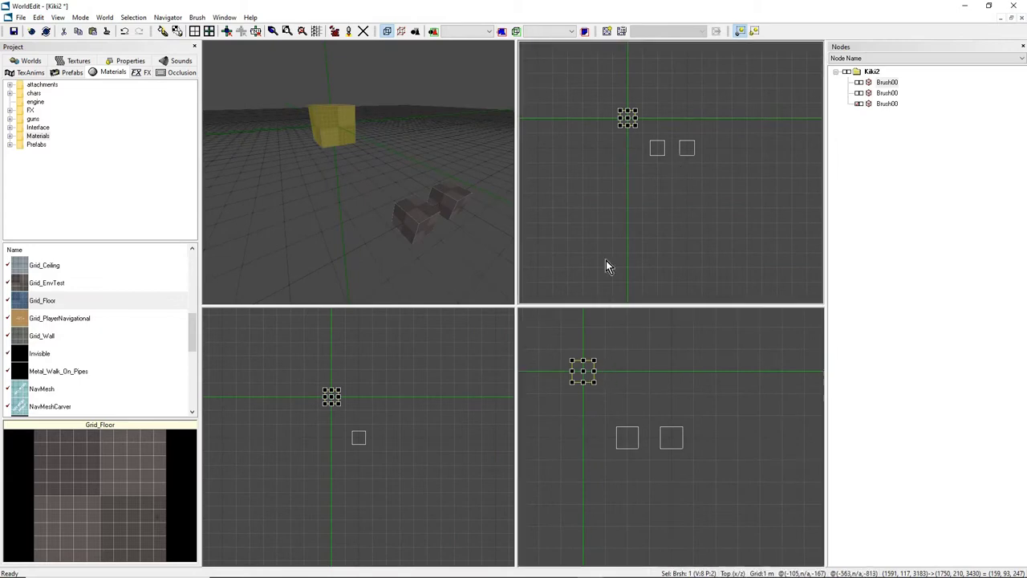
pyautogui.scroll(-1, 626, 182)
pyautogui.moveTo(632, 151); pyautogui.dragTo(670, 167, button='middle')
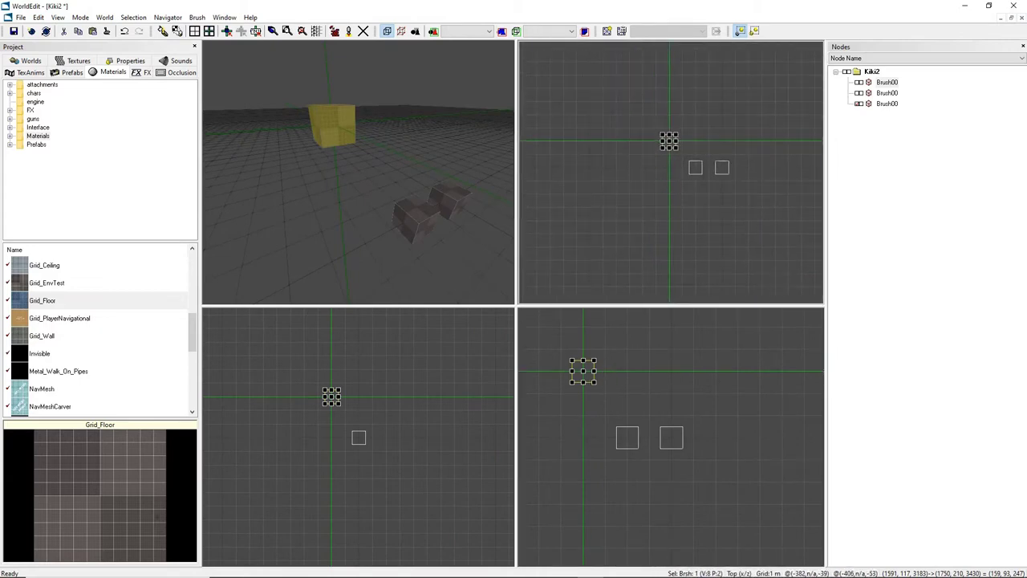
pyautogui.scroll(2, 663, 177)
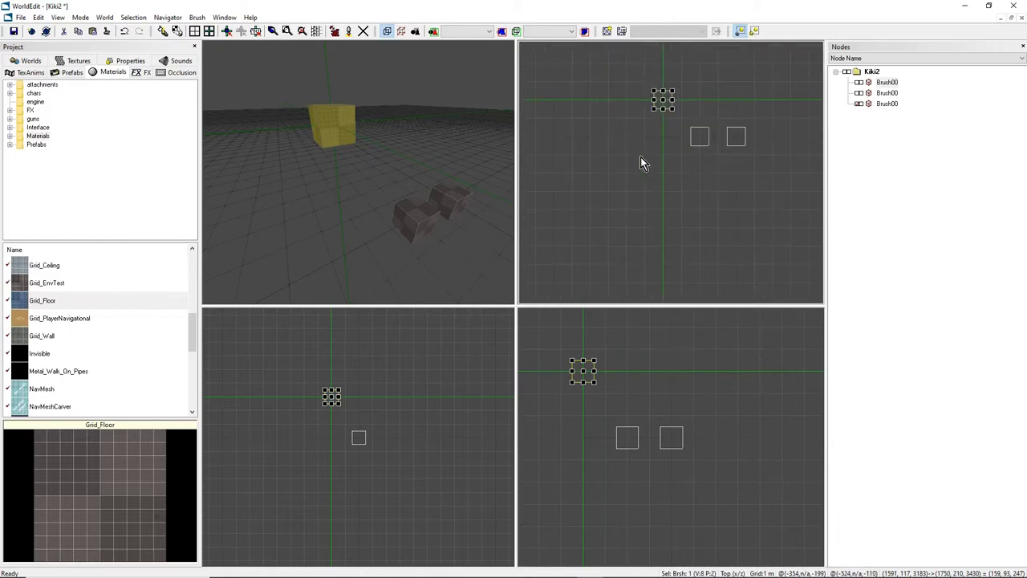
pyautogui.scroll(-2, 654, 169)
pyautogui.scroll(-1, 667, 176)
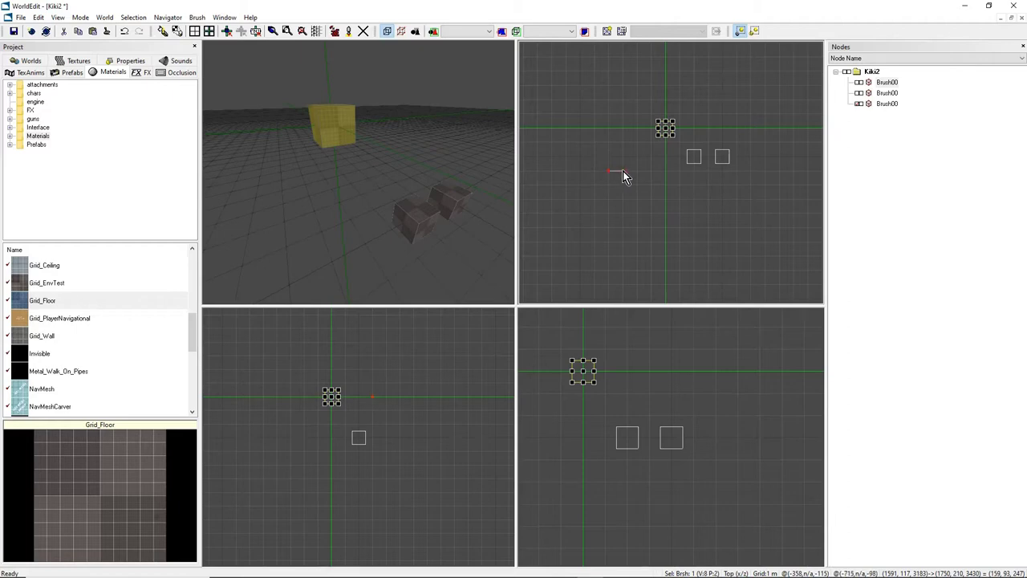
pyautogui.moveTo(623, 171)
pyautogui.mouseDown()
pyautogui.moveTo(652, 170)
pyautogui.moveTo(636, 172)
pyautogui.mouseUp()
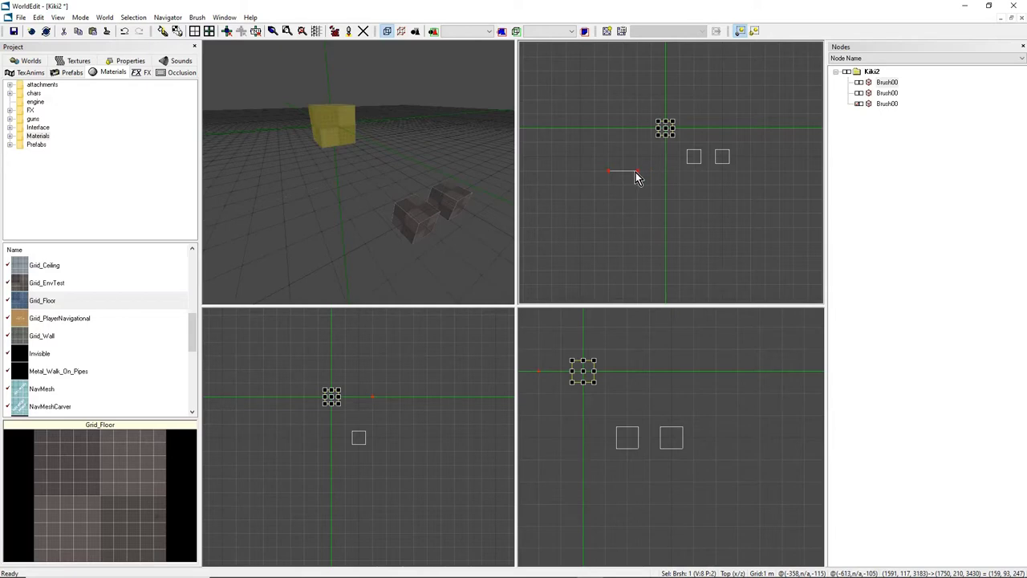
pyautogui.click(636, 172)
pyautogui.click(652, 227)
pyautogui.click(651, 271)
pyautogui.click(610, 271)
pyautogui.click(609, 242)
pyautogui.click(581, 242)
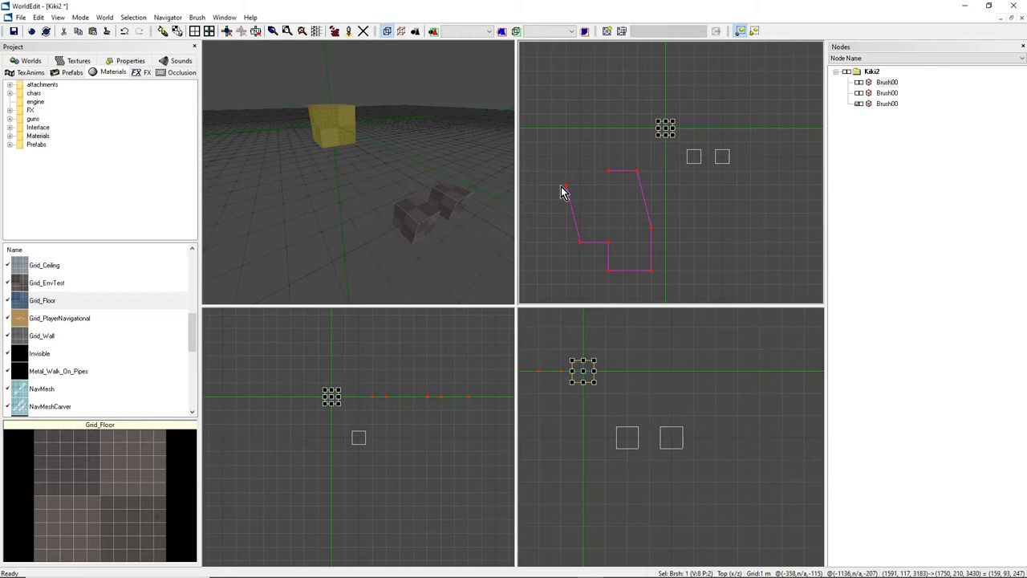
pyautogui.press('Escape')
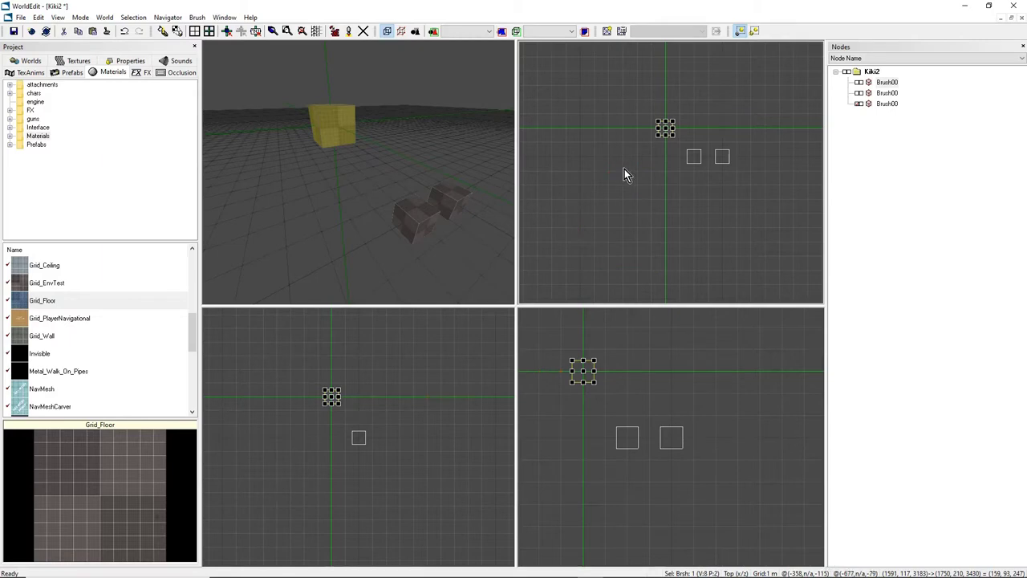
pyautogui.click(607, 171)
pyautogui.click(651, 171)
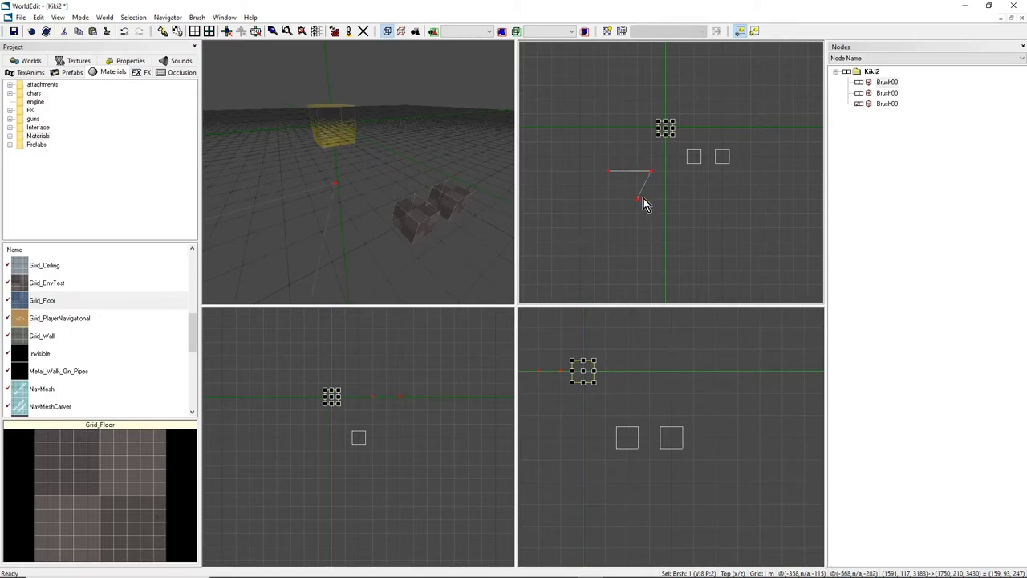
pyautogui.click(651, 199)
pyautogui.press('Escape')
# Draw a closed seven-point convex brush about 400 by 500 in the top view with a thickness of 100.
pyautogui.click(607, 174)
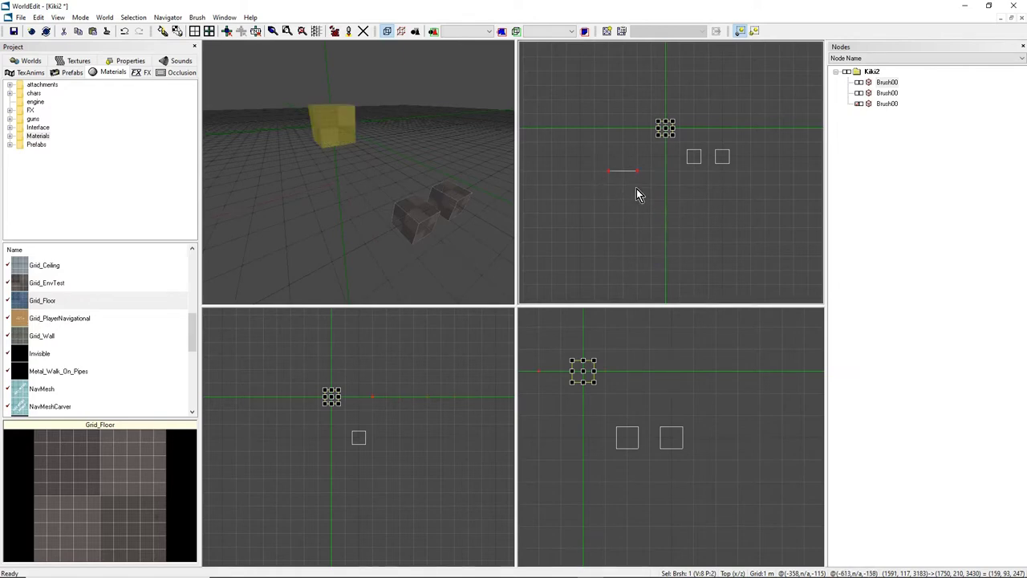
pyautogui.click(640, 215)
pyautogui.click(623, 241)
pyautogui.click(595, 241)
pyautogui.click(580, 197)
pyautogui.click(579, 171)
pyautogui.click(609, 174)
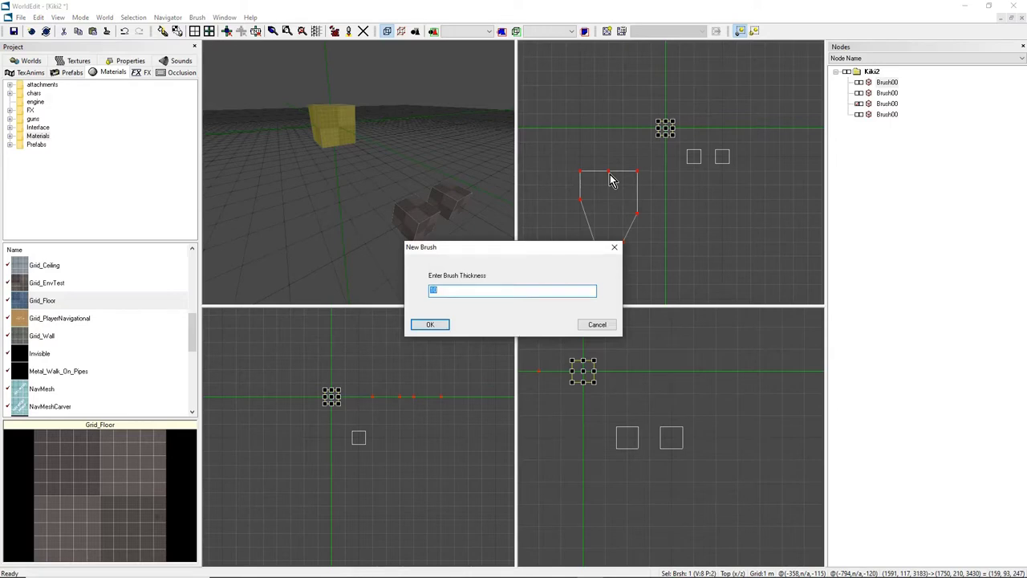
pyautogui.press('BackSpace')
pyautogui.write('100')
pyautogui.click(432, 326)
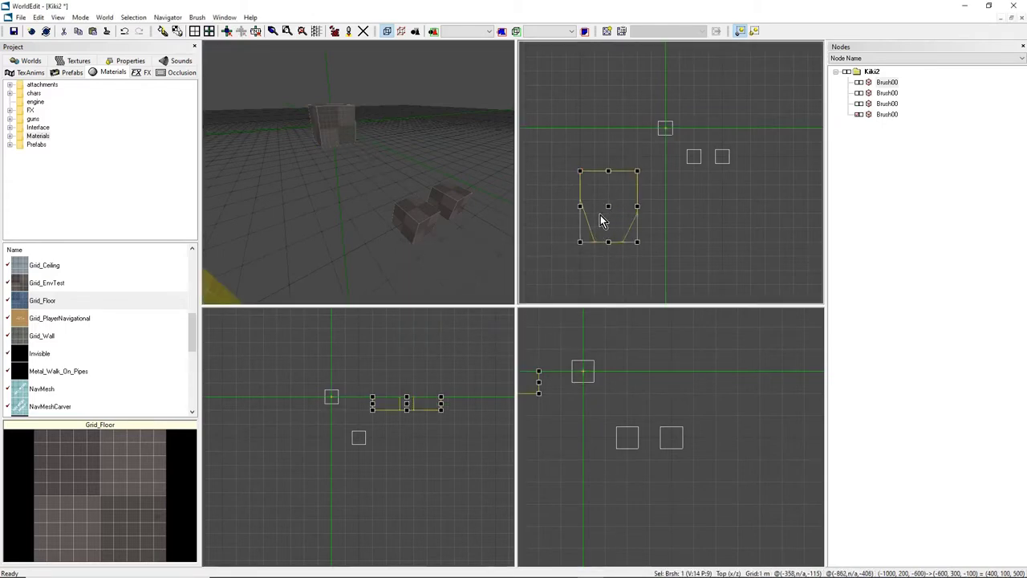
# Examine the thick polygon brush and its position relative to the boxes in the perspective and left views.
pyautogui.moveTo(361, 185); pyautogui.dragTo(358, 214, button='right')
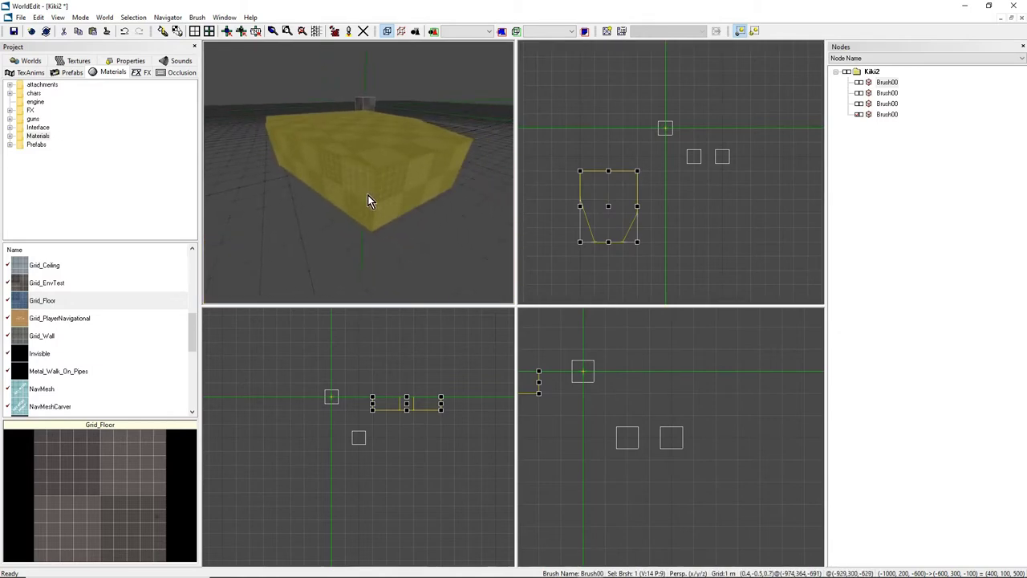
pyautogui.scroll(2, 357, 394)
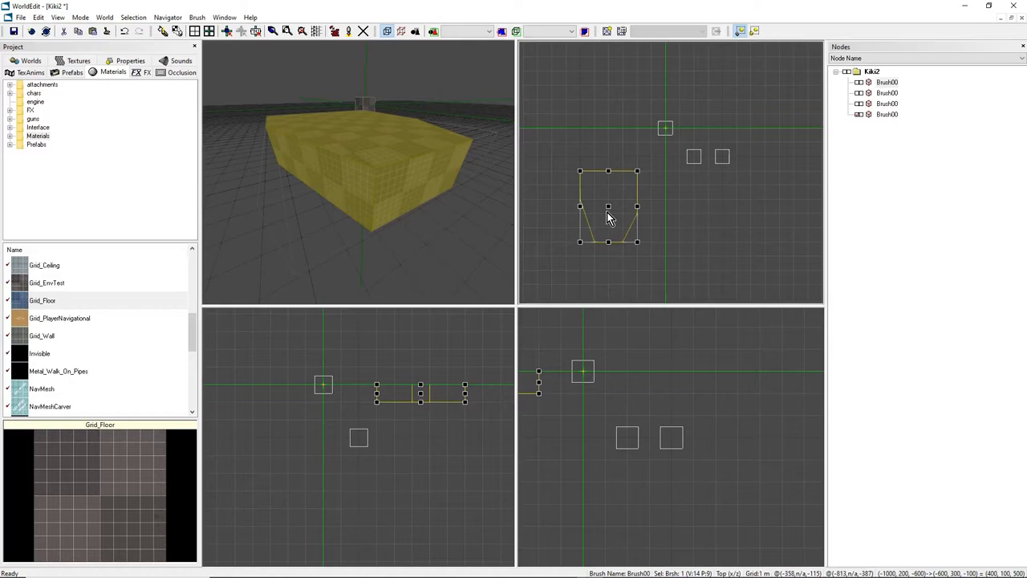
pyautogui.scroll(4, 327, 382)
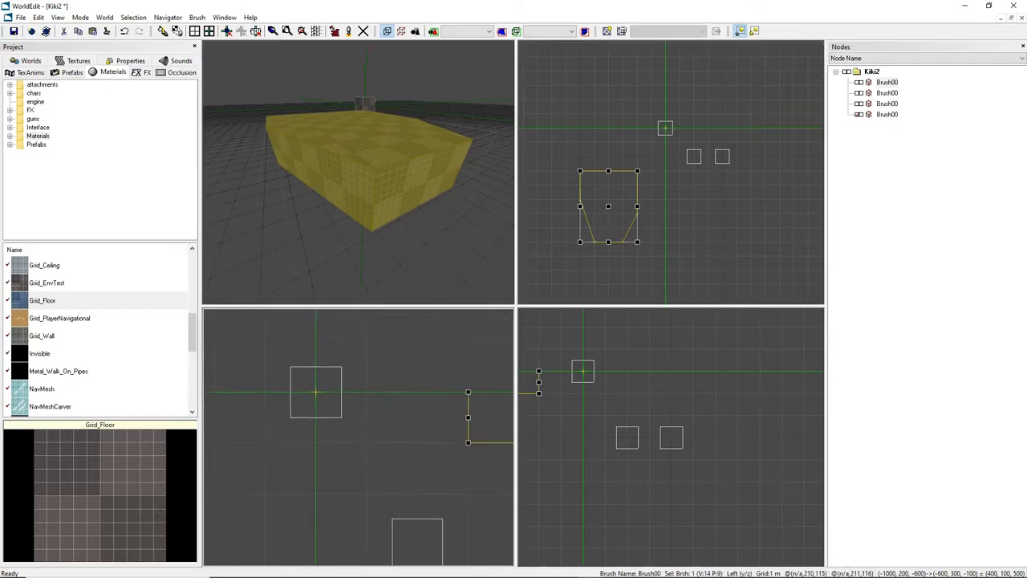
pyautogui.scroll(1, 316, 396)
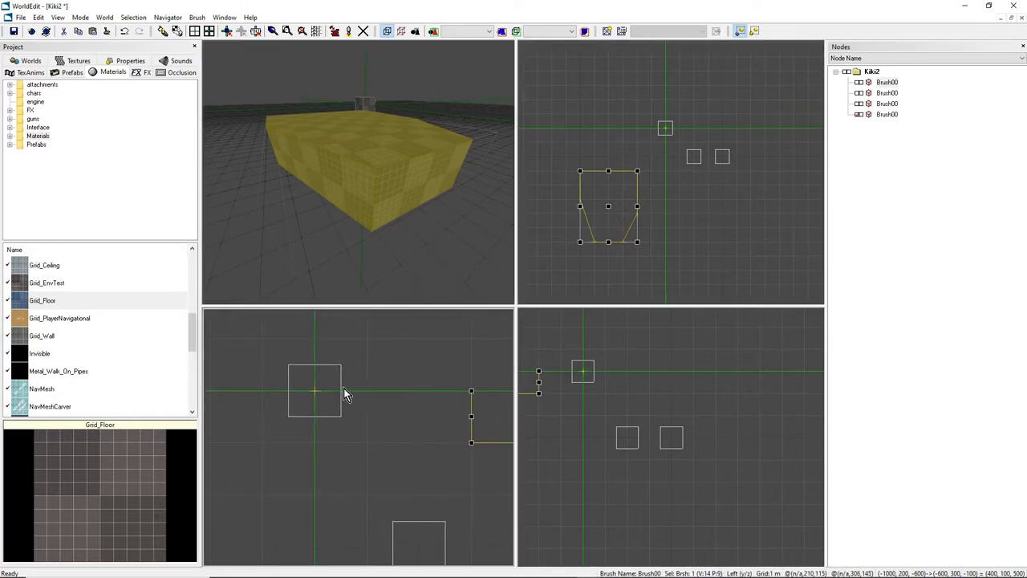
pyautogui.scroll(-1, 344, 387)
pyautogui.moveTo(343, 388)
pyautogui.mouseDown(button='middle')
pyautogui.moveTo(304, 423)
pyautogui.moveTo(228, 412)
pyautogui.mouseUp(button='middle')
pyautogui.scroll(-2, 355, 439)
pyautogui.moveTo(355, 440); pyautogui.dragTo(315, 440, button='middle')
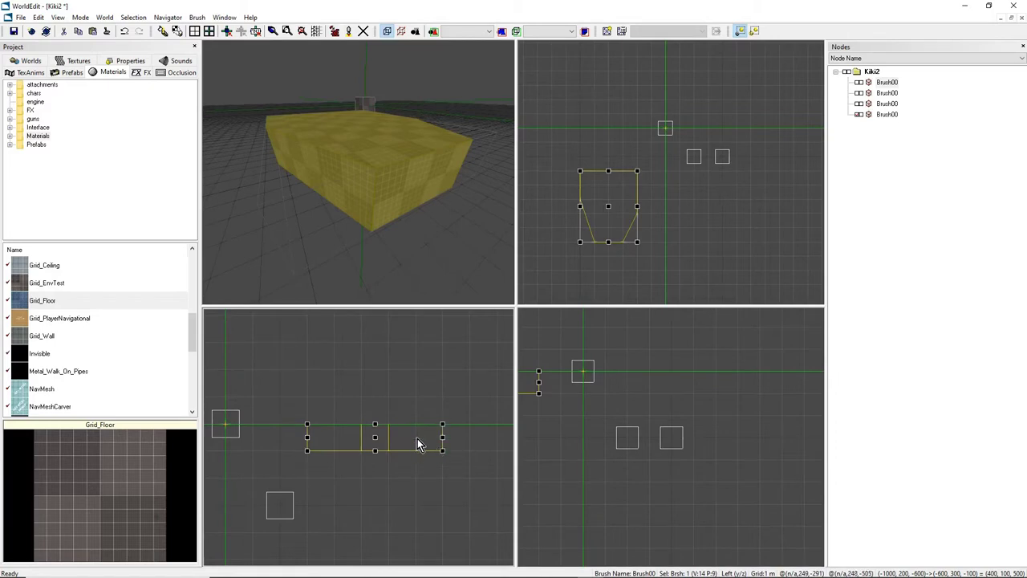
pyautogui.moveTo(417, 438); pyautogui.dragTo(359, 440, button='right')
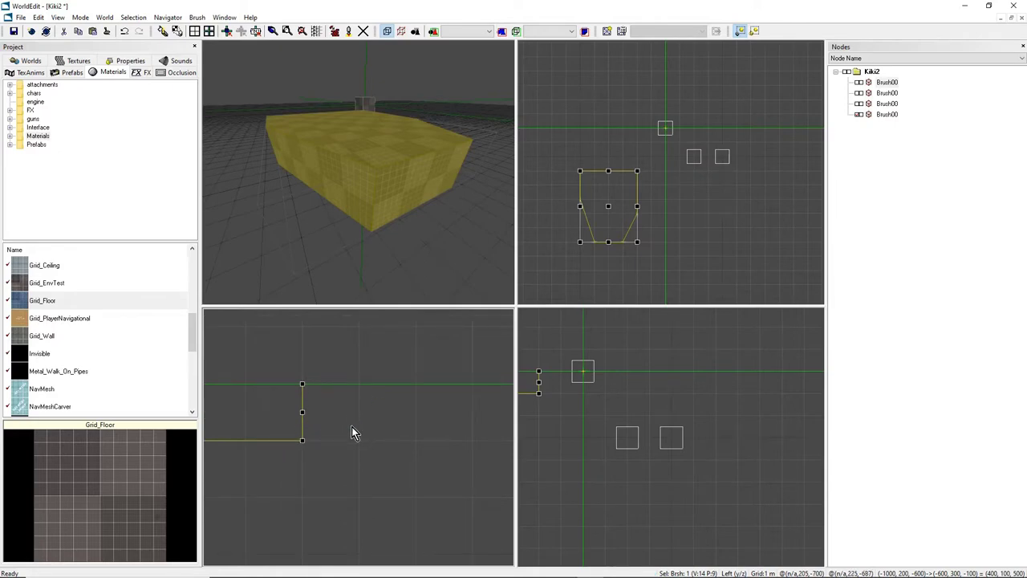
pyautogui.moveTo(352, 428)
pyautogui.mouseDown(button='right')
pyautogui.moveTo(353, 450)
pyautogui.moveTo(504, 444)
pyautogui.moveTo(360, 447)
pyautogui.mouseUp(button='right')
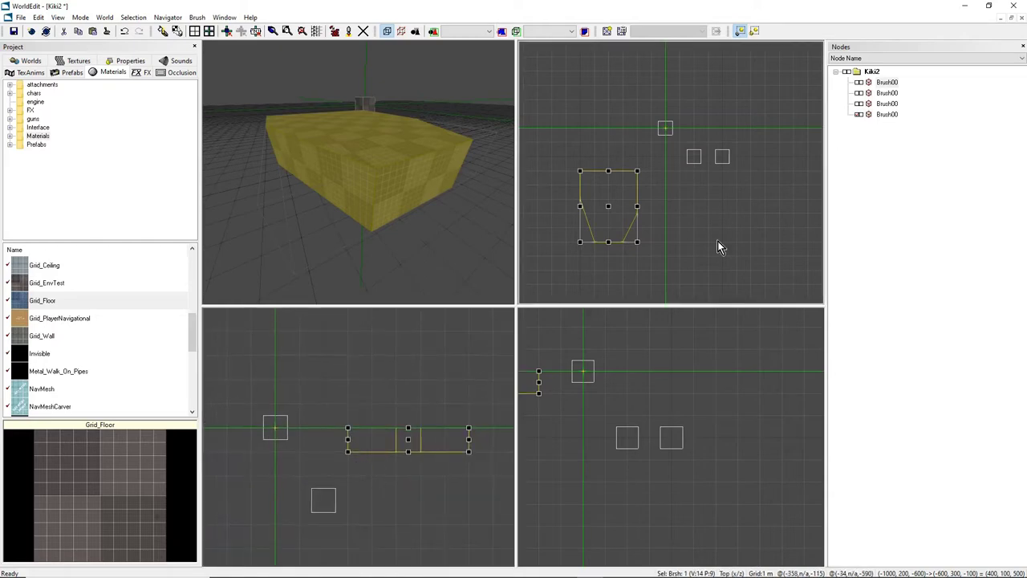
pyautogui.moveTo(379, 188)
pyautogui.mouseDown(button='right')
pyautogui.moveTo(379, 202)
pyautogui.moveTo(406, 178)
pyautogui.moveTo(449, 195)
pyautogui.moveTo(473, 181)
pyautogui.moveTo(377, 183)
pyautogui.moveTo(478, 187)
pyautogui.moveTo(390, 186)
pyautogui.moveTo(459, 197)
pyautogui.mouseUp(button='right')
pyautogui.moveTo(368, 155); pyautogui.dragTo(359, 172, button='right')
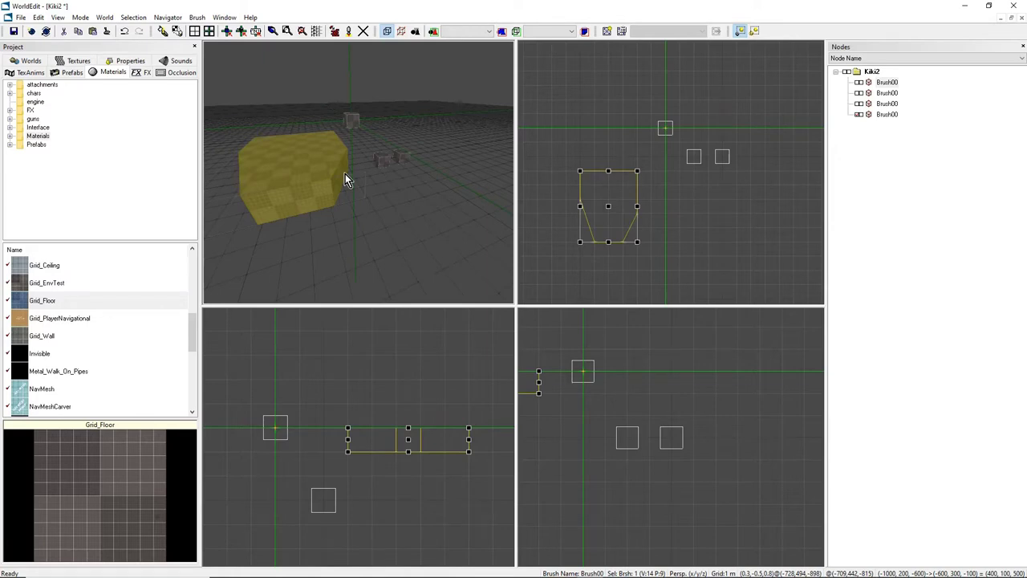
pyautogui.moveTo(345, 174); pyautogui.dragTo(335, 179, button='middle')
pyautogui.moveTo(337, 184); pyautogui.dragTo(347, 157, button='right')
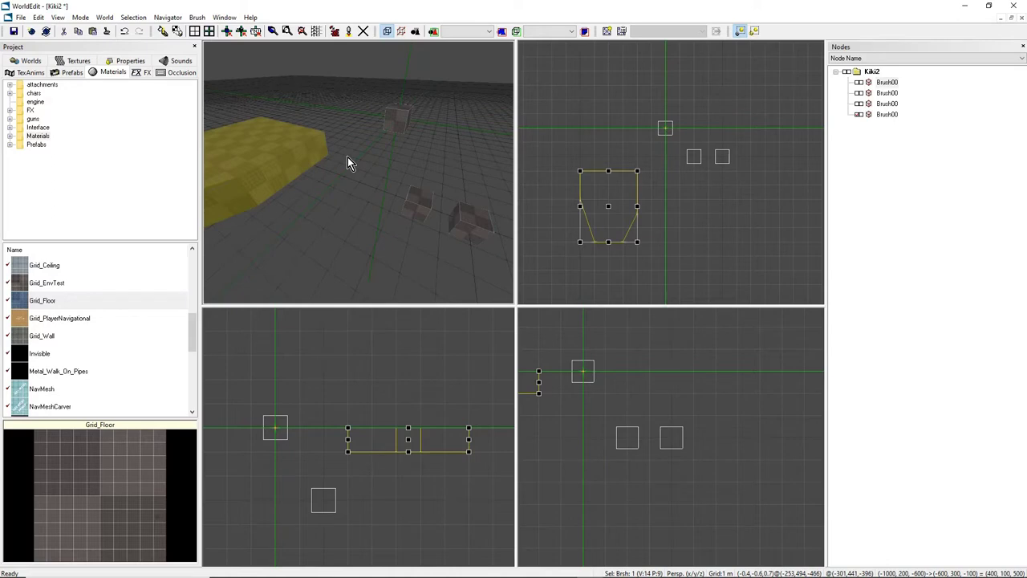
# Switch to geometry editing, lower the marker to y 0 in the left view and move it to x 300, z 500 in the top view.
pyautogui.press('g')
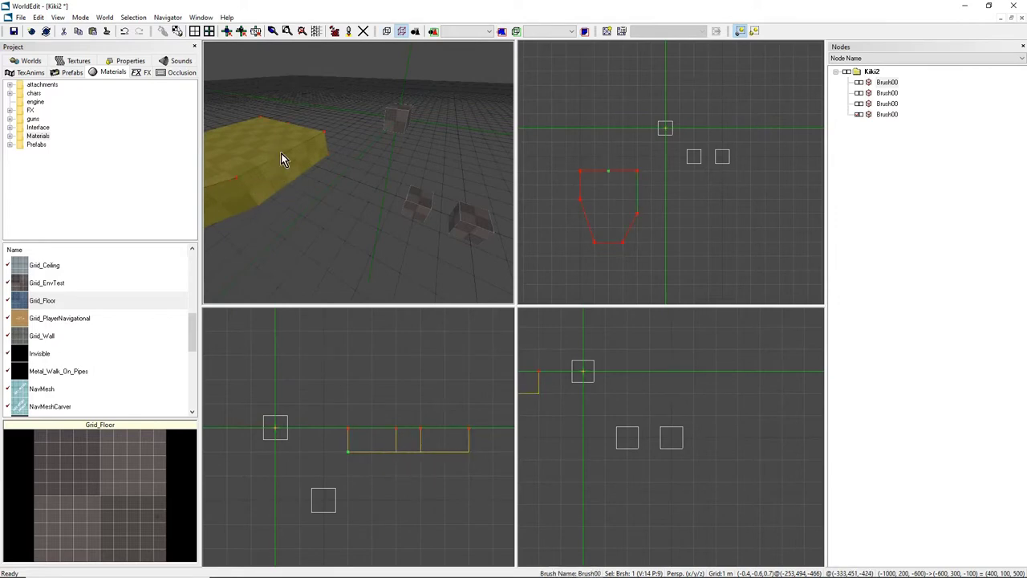
pyautogui.moveTo(701, 214); pyautogui.dragTo(671, 193, button='middle')
pyautogui.moveTo(414, 183); pyautogui.dragTo(355, 174, button='middle')
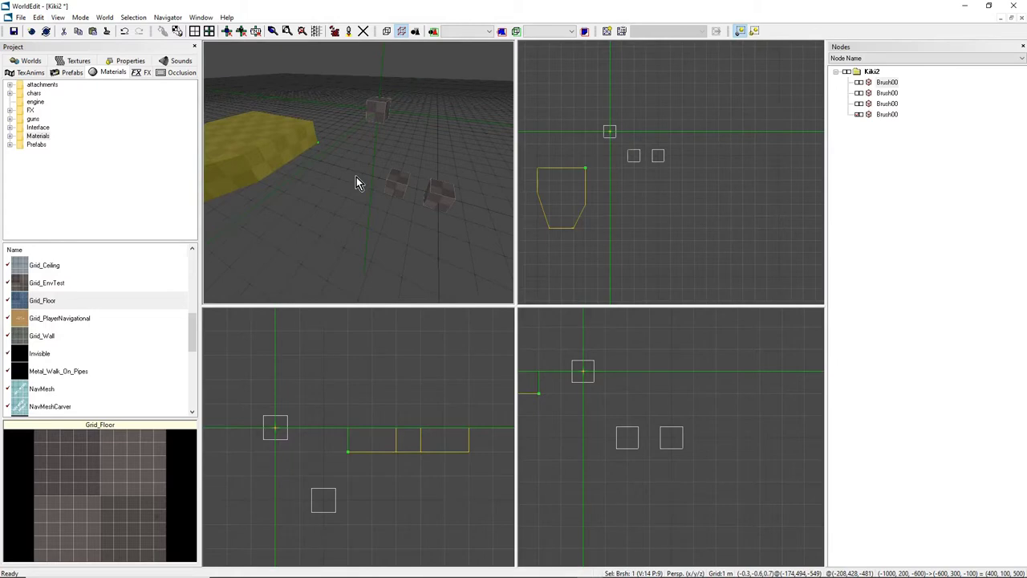
pyautogui.scroll(-1, 371, 418)
pyautogui.moveTo(357, 455); pyautogui.dragTo(430, 383, button='middle')
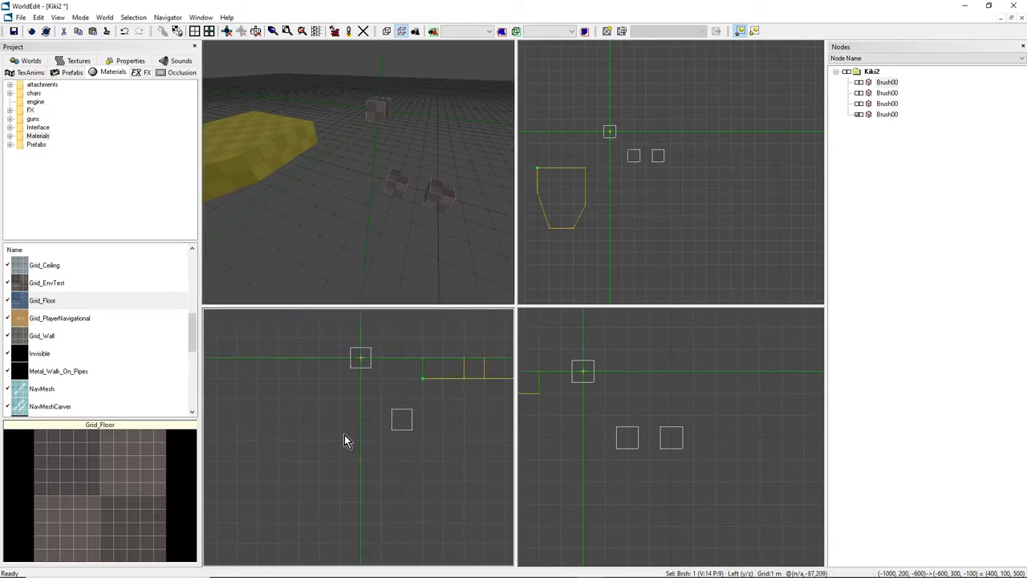
pyautogui.moveTo(345, 440)
pyautogui.mouseDown()
pyautogui.moveTo(334, 425)
pyautogui.moveTo(260, 423)
pyautogui.mouseUp()
pyautogui.moveTo(593, 178)
pyautogui.mouseDown()
pyautogui.moveTo(698, 201)
pyautogui.moveTo(695, 103)
pyautogui.mouseUp()
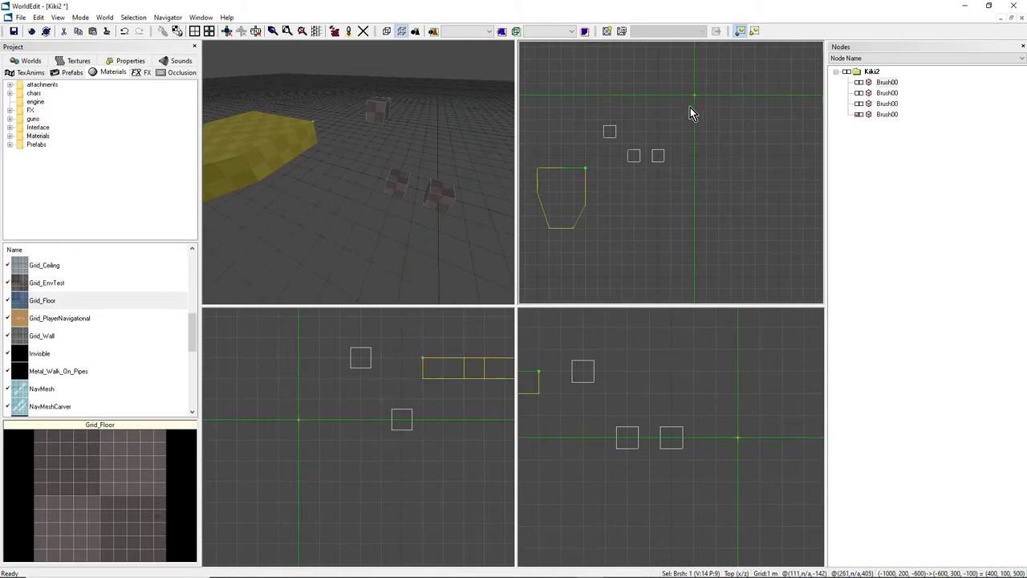
# Draw a flat seven-point polygon brush 600 by 600 in the top view, with three cut corners and its square corner at the marker.
pyautogui.scroll(2, 690, 108)
pyautogui.moveTo(690, 108); pyautogui.dragTo(671, 191, button='middle')
pyautogui.scroll(-1, 668, 176)
pyautogui.scroll(-1, 668, 176)
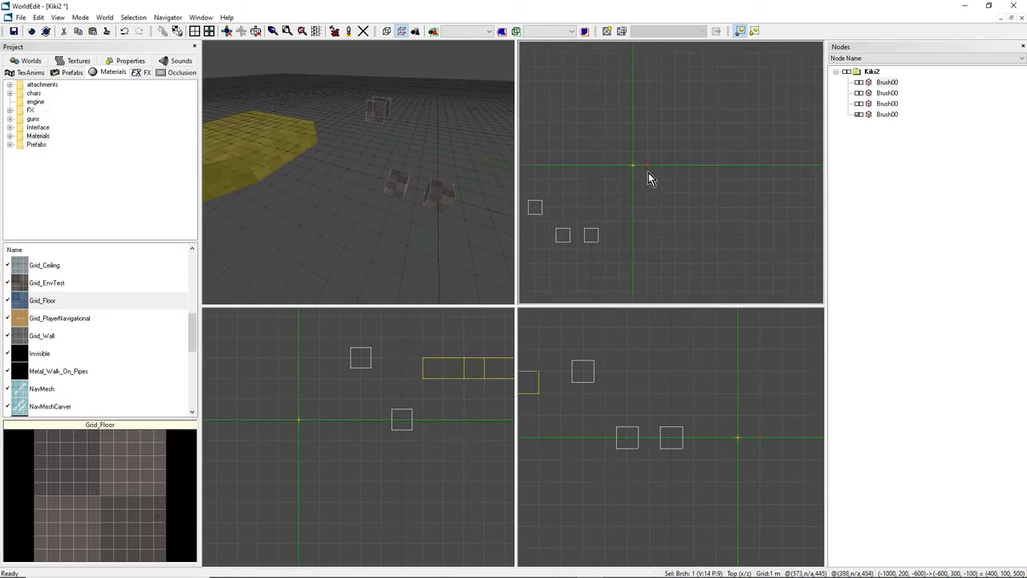
pyautogui.click(703, 166)
pyautogui.click(716, 181)
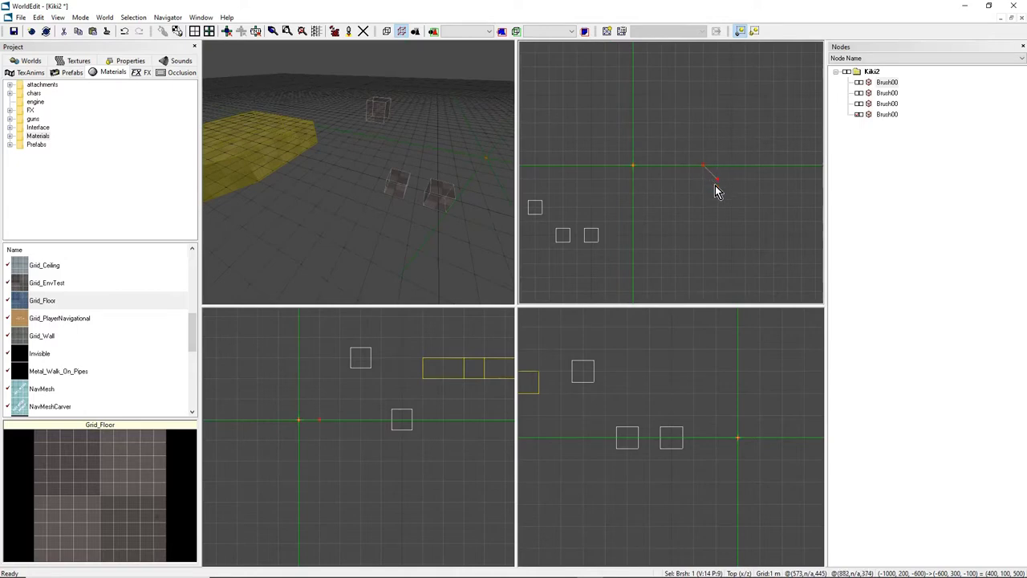
pyautogui.click(715, 238)
pyautogui.click(705, 249)
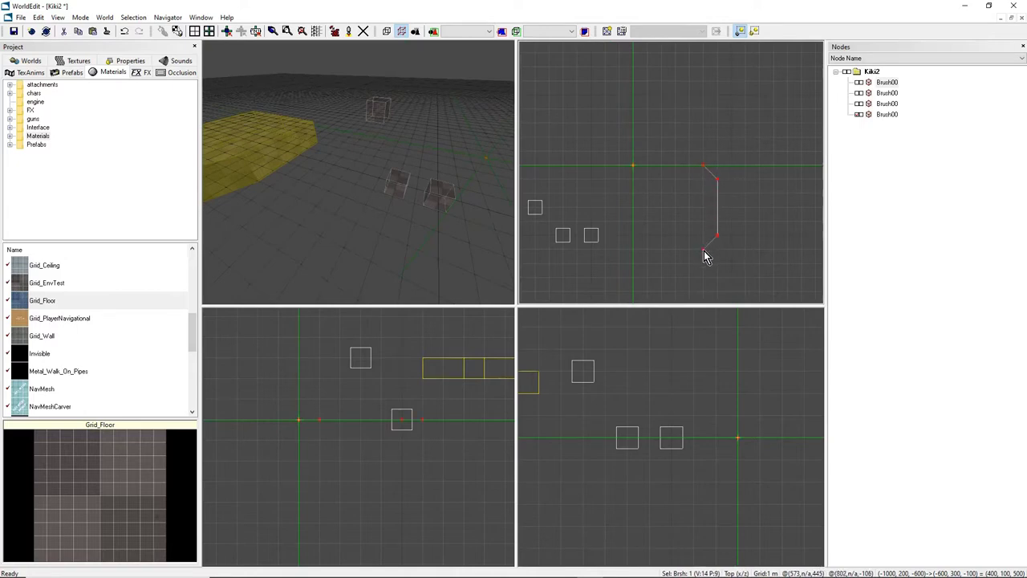
pyautogui.click(647, 249)
pyautogui.click(634, 236)
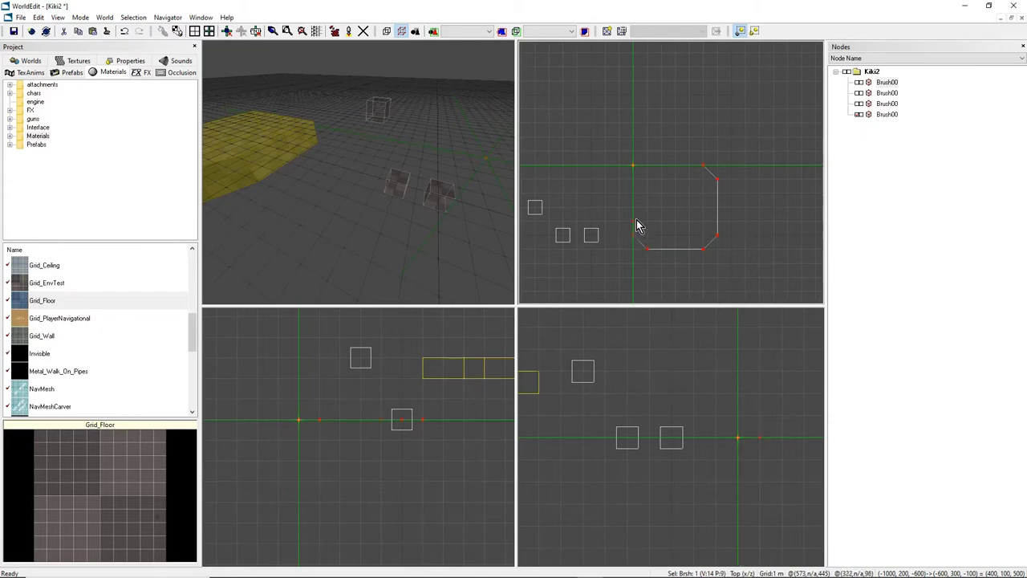
pyautogui.click(634, 168)
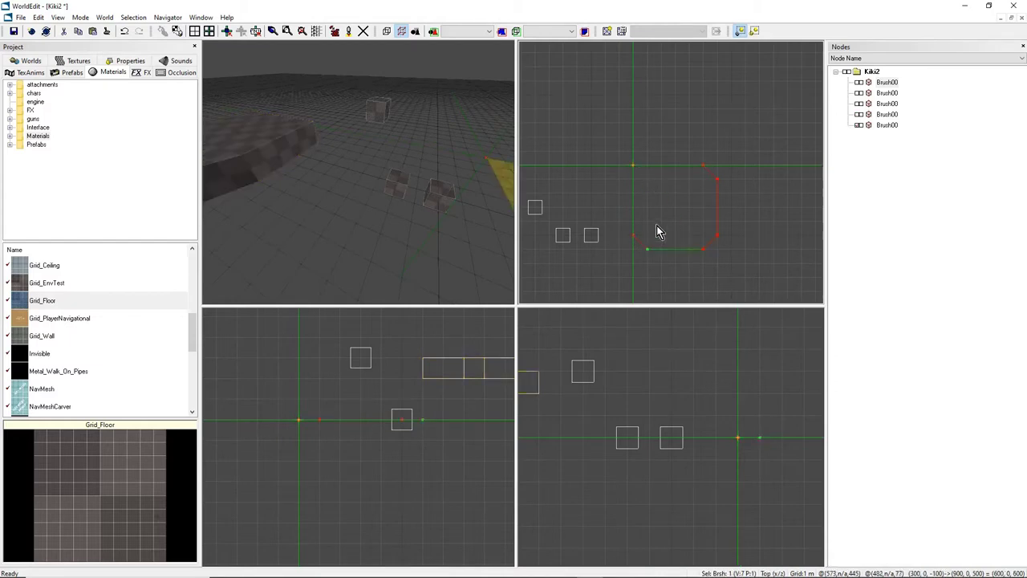
# Examine the flat polygon brush's surface and corner vertices from several angles in the perspective view.
pyautogui.moveTo(460, 218)
pyautogui.mouseDown(button='right')
pyautogui.moveTo(494, 219)
pyautogui.moveTo(359, 175)
pyautogui.mouseUp(button='right')
pyautogui.press('g')
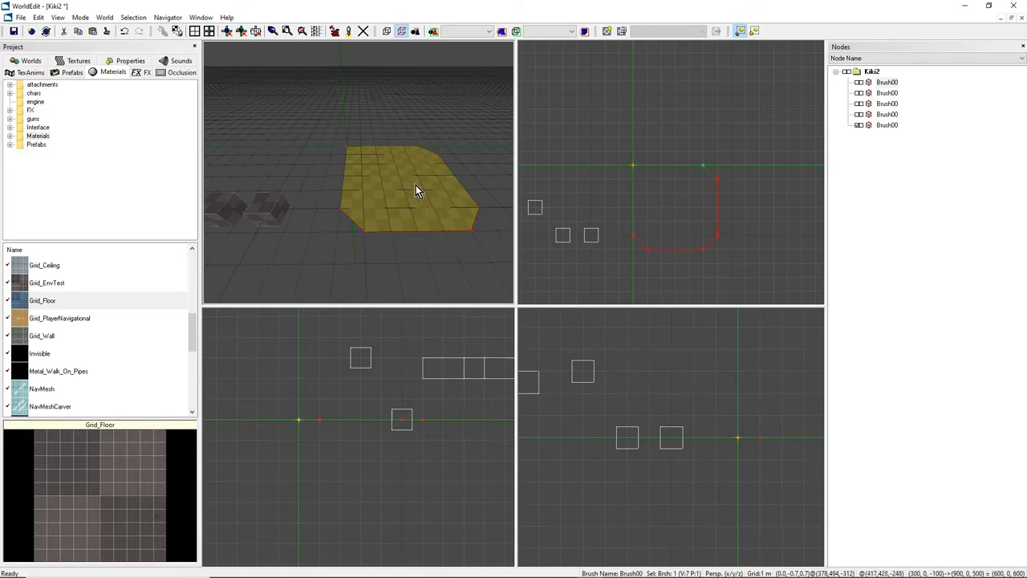
pyautogui.moveTo(361, 193); pyautogui.dragTo(370, 189, button='right')
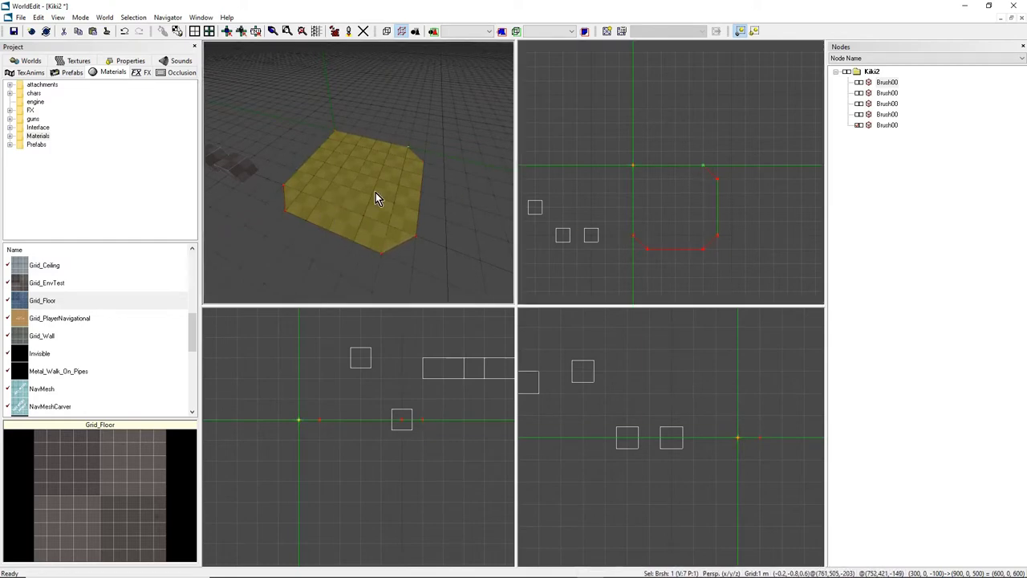
pyautogui.moveTo(387, 183); pyautogui.dragTo(361, 195, button='right')
pyautogui.scroll(-2, 347, 423)
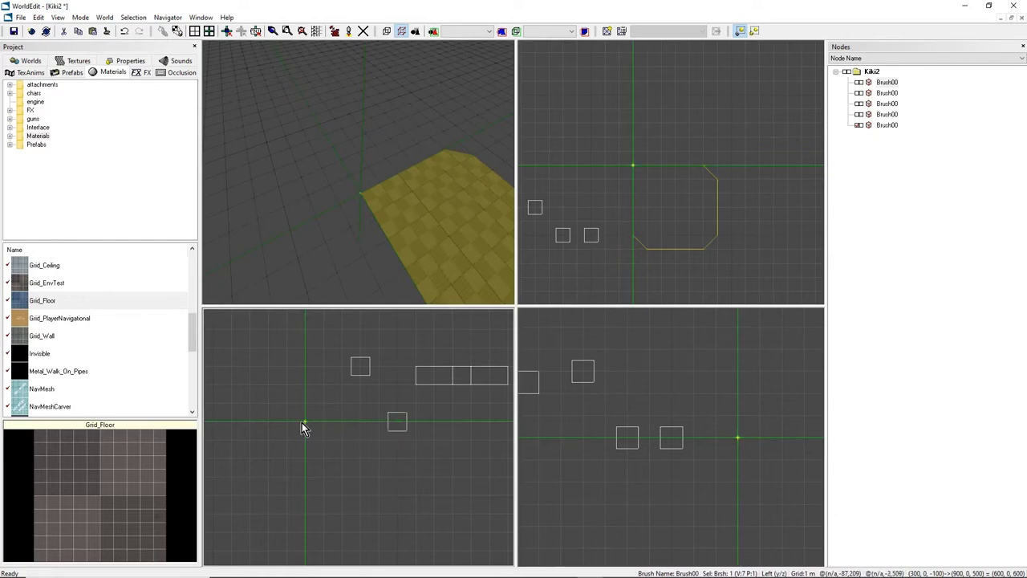
pyautogui.moveTo(384, 151)
pyautogui.mouseDown(button='right')
pyautogui.moveTo(361, 180)
pyautogui.moveTo(341, 168)
pyautogui.moveTo(316, 172)
pyautogui.mouseUp(button='right')
pyautogui.press('e')
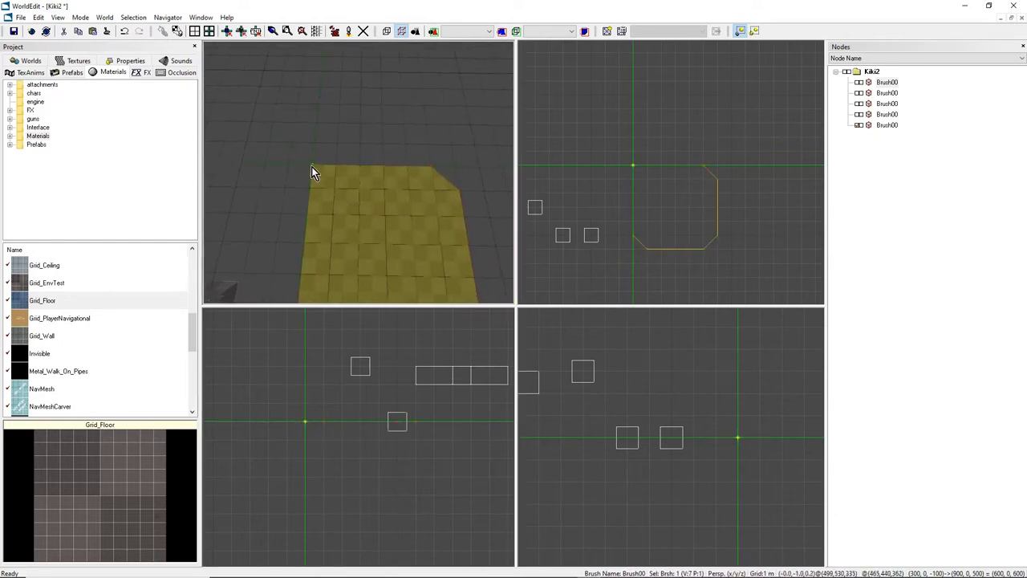
pyautogui.click(315, 171)
pyautogui.moveTo(321, 168); pyautogui.dragTo(306, 149, button='right')
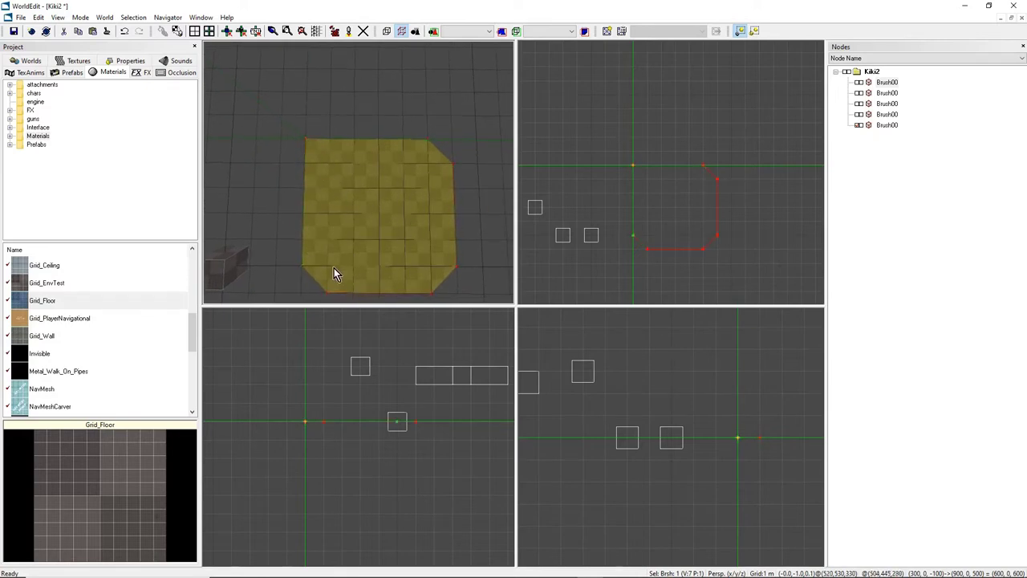
pyautogui.moveTo(372, 233)
pyautogui.mouseDown(button='right')
pyautogui.moveTo(370, 223)
pyautogui.moveTo(329, 224)
pyautogui.moveTo(324, 188)
pyautogui.mouseUp(button='right')
pyautogui.moveTo(390, 256); pyautogui.dragTo(354, 167, button='right')
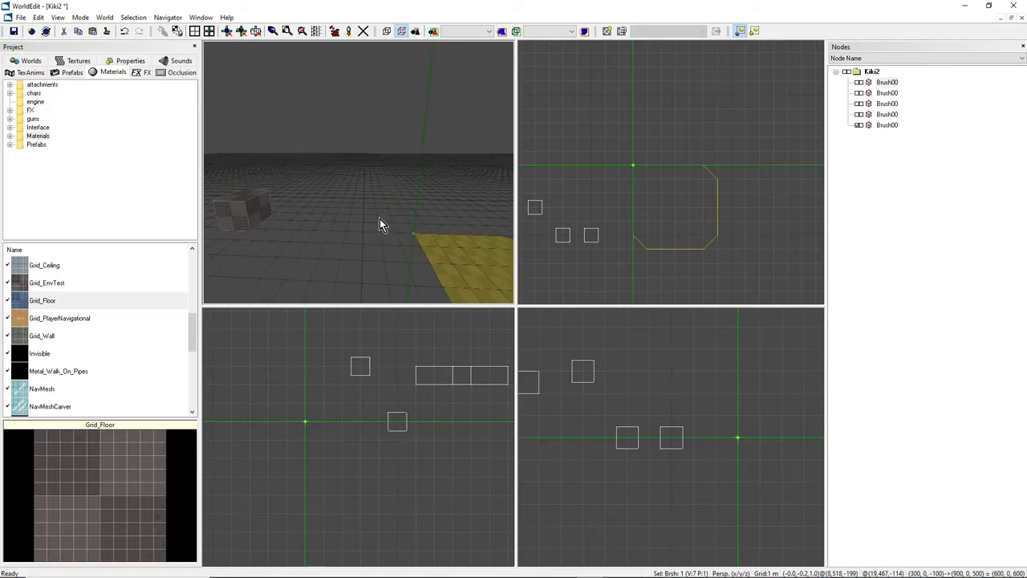
pyautogui.moveTo(353, 203); pyautogui.dragTo(370, 255, button='right')
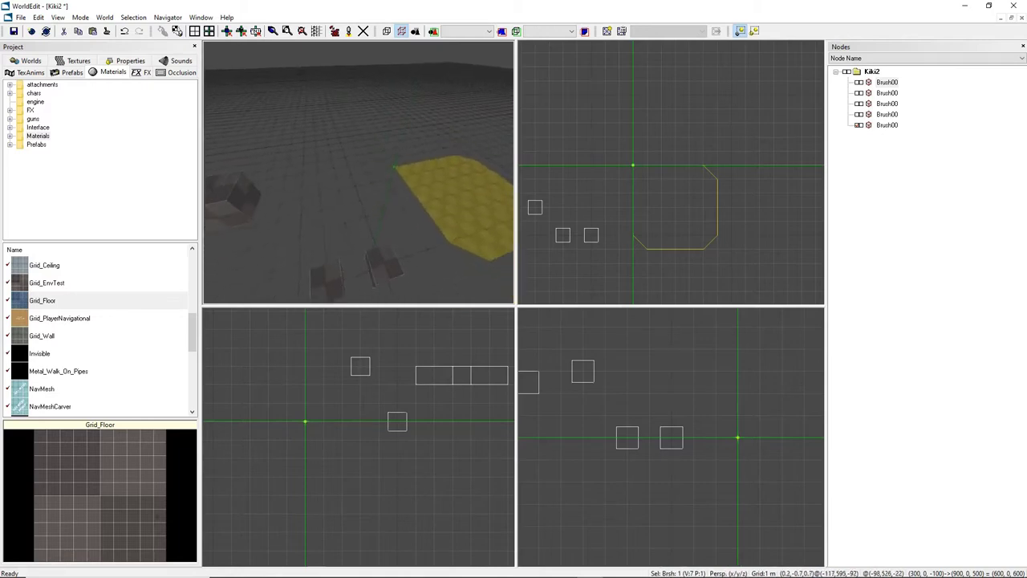
pyautogui.moveTo(355, 174); pyautogui.dragTo(356, 174, button='right')
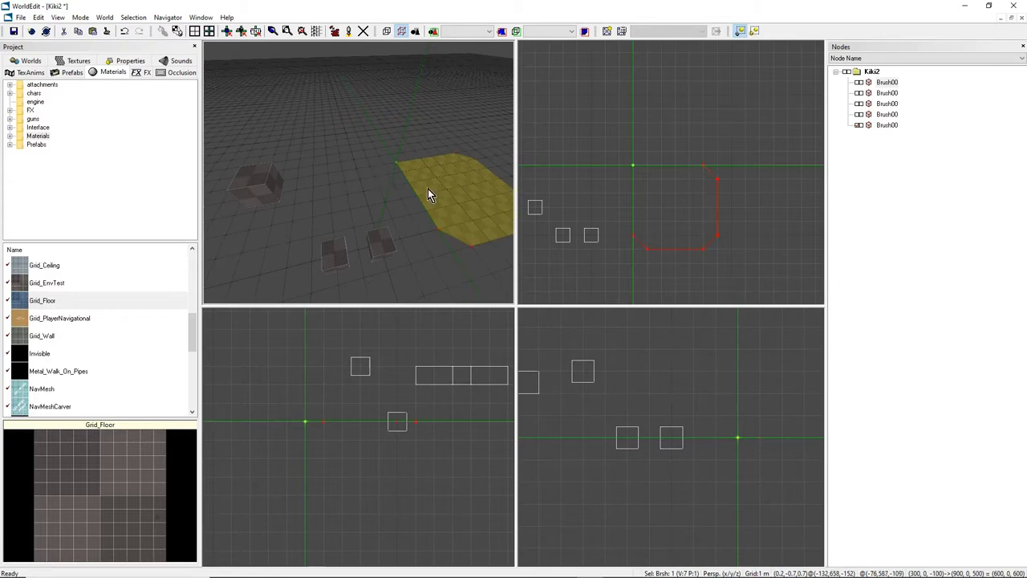
# Switch from geometry editing to brush editing, with the flat polygon brush selected.
pyautogui.moveTo(426, 193); pyautogui.dragTo(426, 193, button='right')
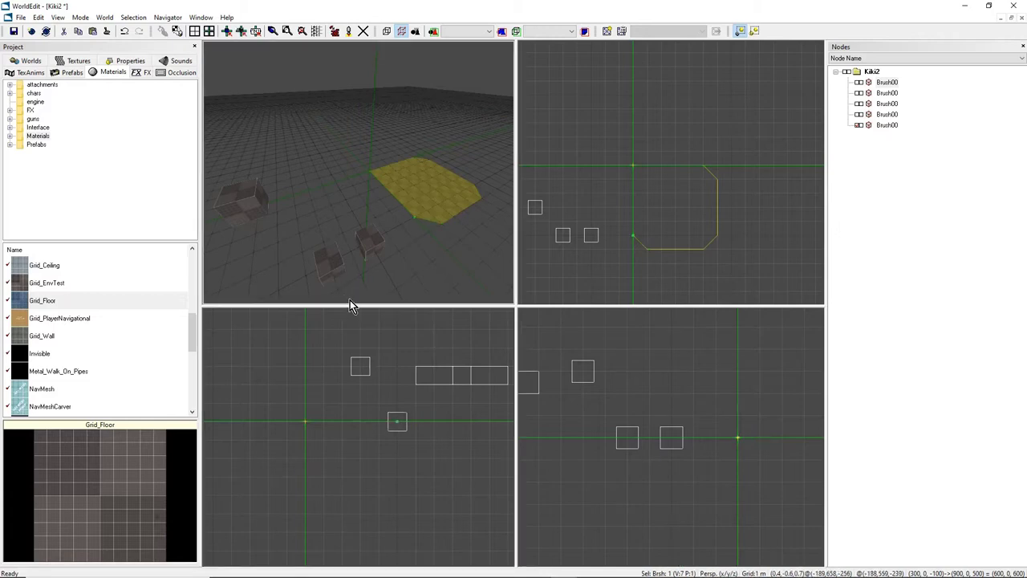
pyautogui.click(363, 241)
pyautogui.moveTo(363, 240); pyautogui.dragTo(417, 213, button='middle')
pyautogui.moveTo(341, 230); pyautogui.dragTo(371, 183, button='right')
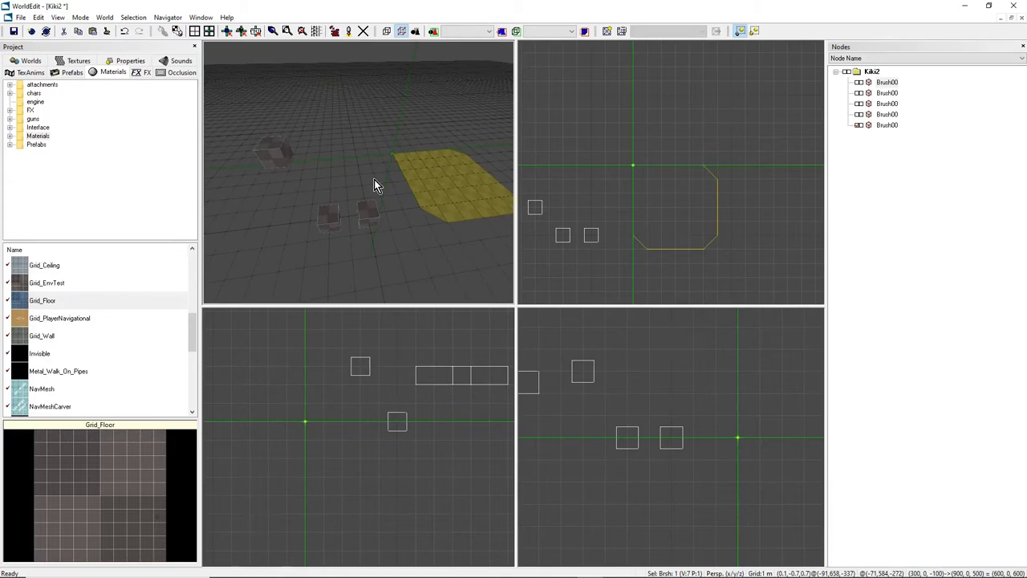
pyautogui.press('b')
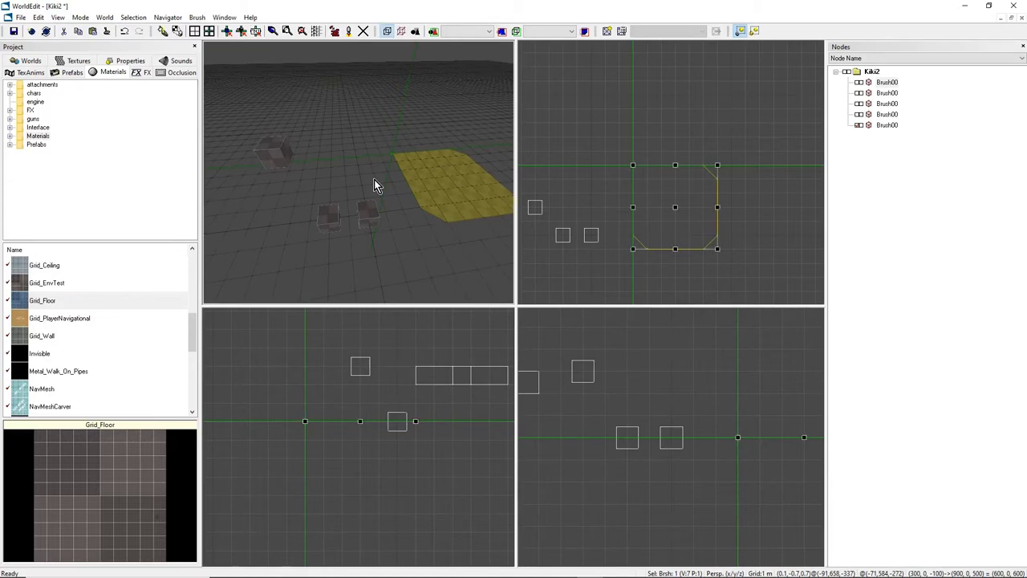
pyautogui.moveTo(374, 179)
pyautogui.mouseDown(button='right')
pyautogui.moveTo(385, 174)
pyautogui.moveTo(275, 162)
pyautogui.mouseUp(button='right')
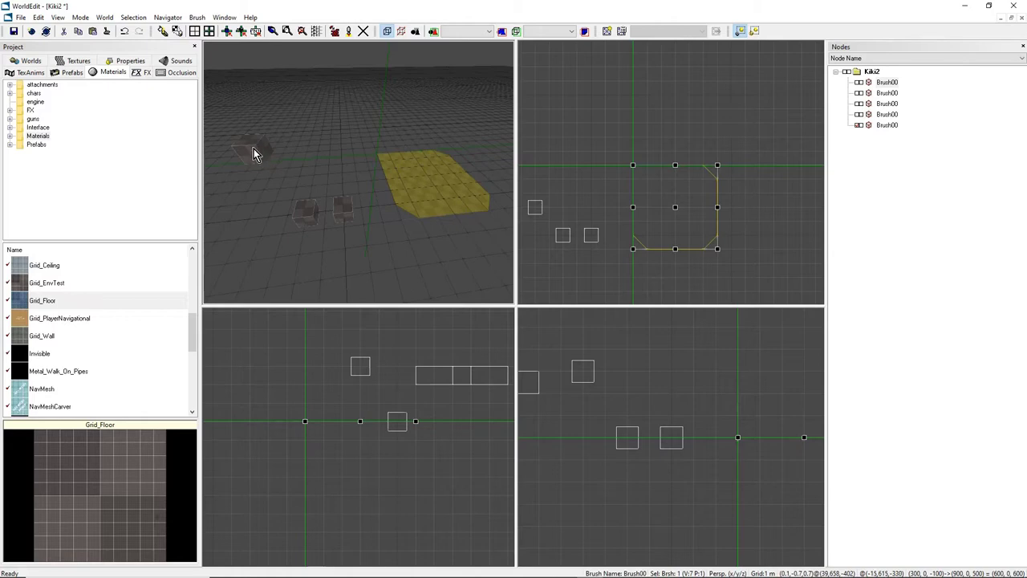
# Select the raised box, the two floor boxes and the flat polygon one at a time in the perspective view.
pyautogui.click(253, 151)
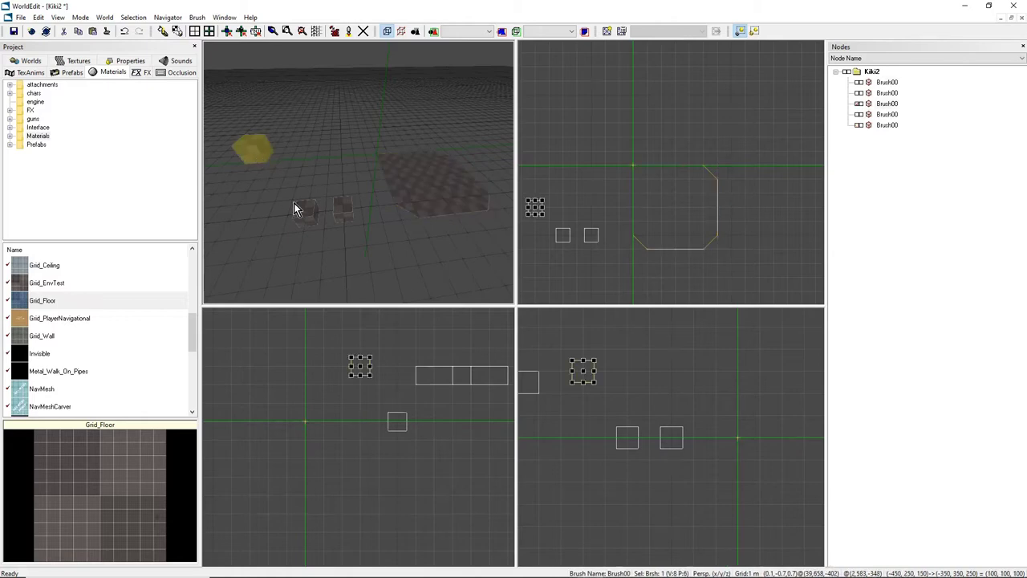
pyautogui.click(302, 211)
pyautogui.click(340, 212)
pyautogui.click(405, 198)
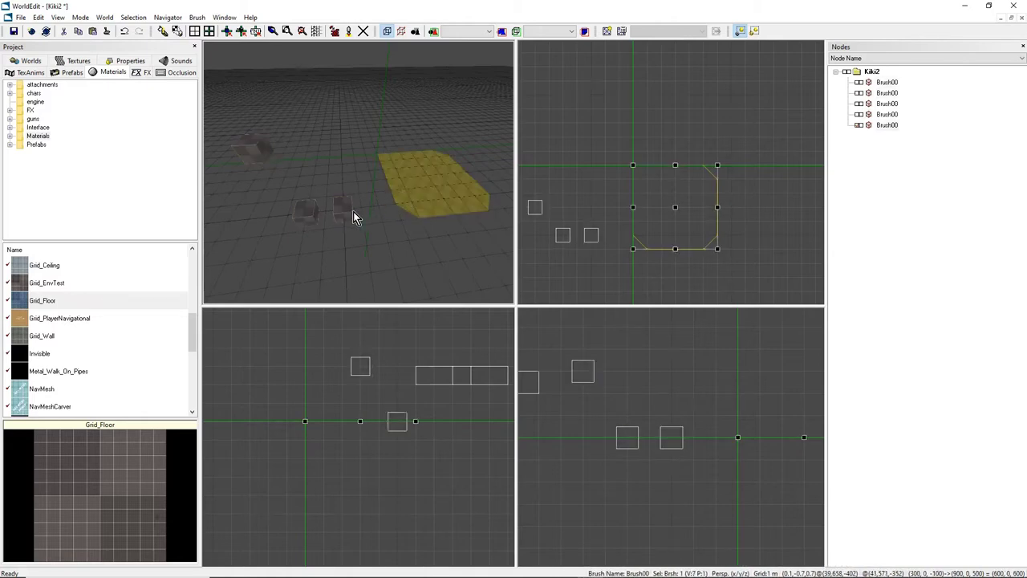
pyautogui.click(341, 211)
pyautogui.click(311, 215)
pyautogui.click(259, 154)
pyautogui.click(341, 208)
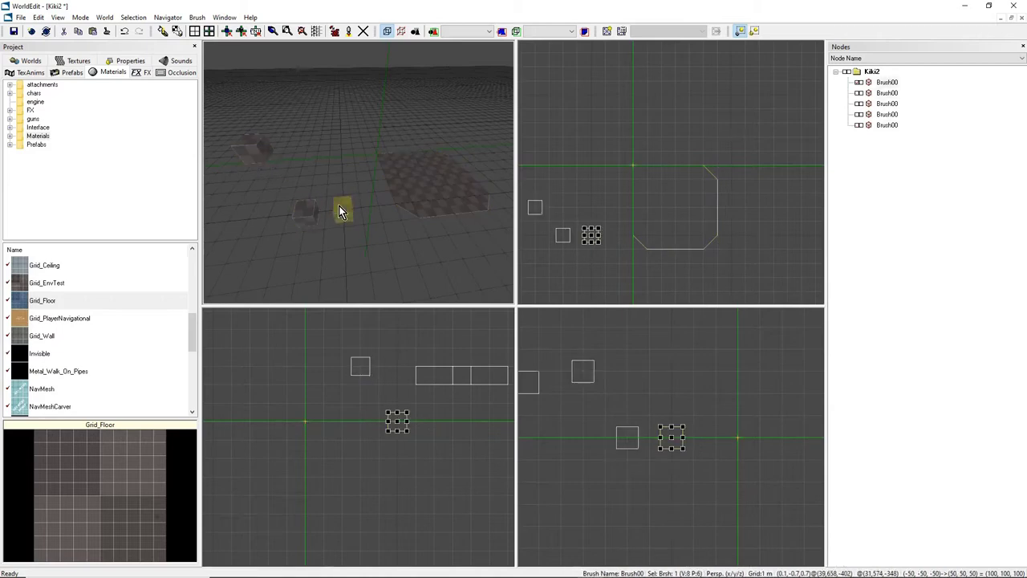
pyautogui.click(416, 177)
# Build a multiple selection of the floor box nearest the polygon, the flat polygon, the other floor box and the raised box.
pyautogui.click(337, 211)
pyautogui.keyDown('ctrl'); pyautogui.click(413, 186); pyautogui.keyUp('ctrl')
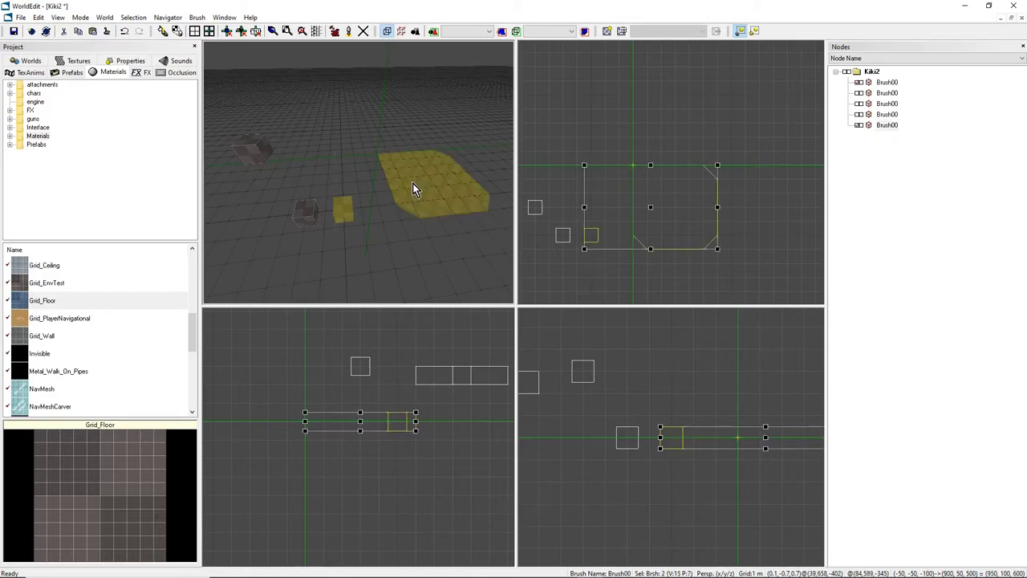
pyautogui.keyDown('ctrl'); pyautogui.click(309, 213); pyautogui.keyUp('ctrl')
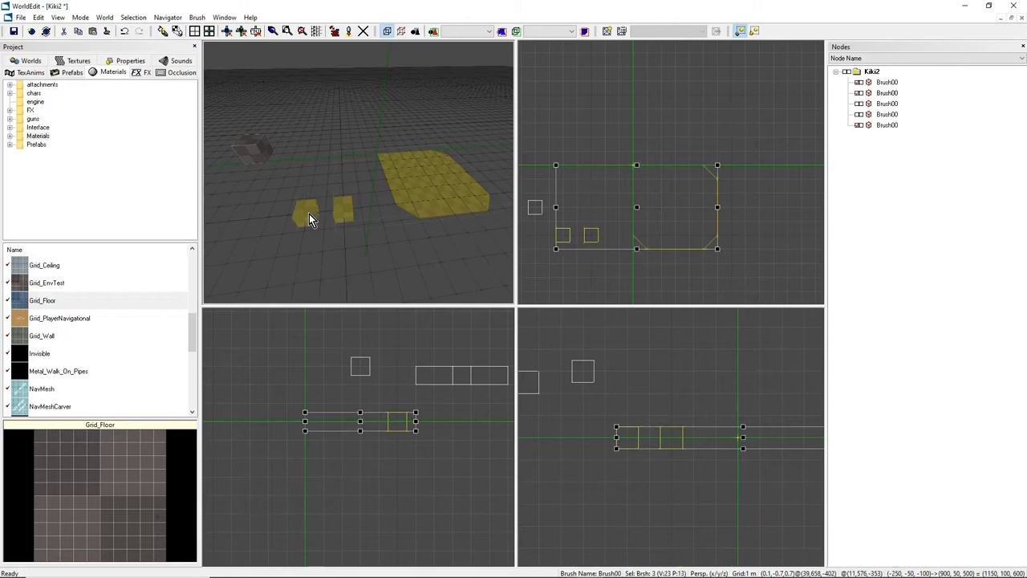
pyautogui.keyDown('ctrl'); pyautogui.click(255, 149); pyautogui.keyUp('ctrl')
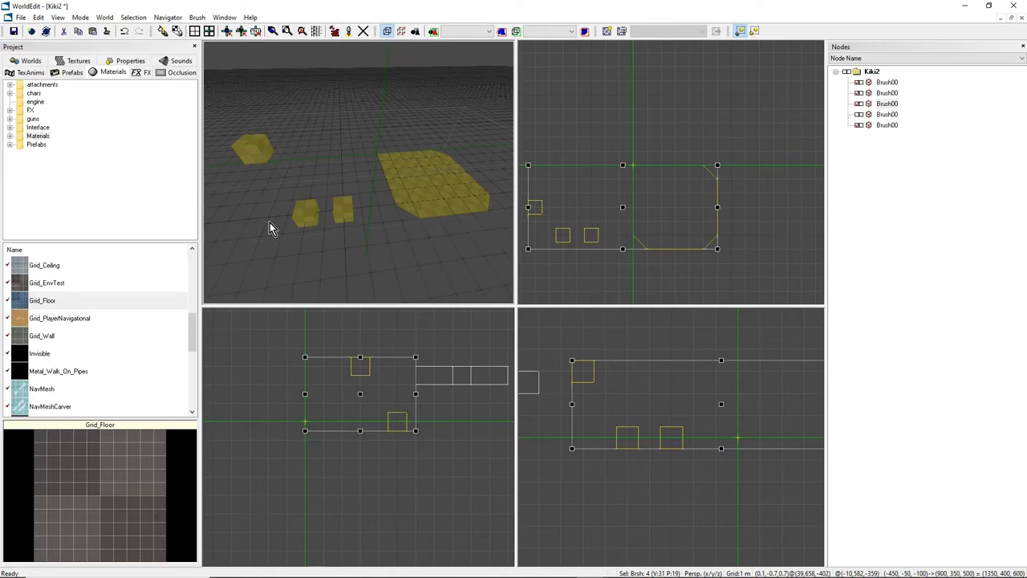
# Select all brushes, and remove the raised box and the floor box farther from the flat polygon from the selection.
pyautogui.click(412, 188)
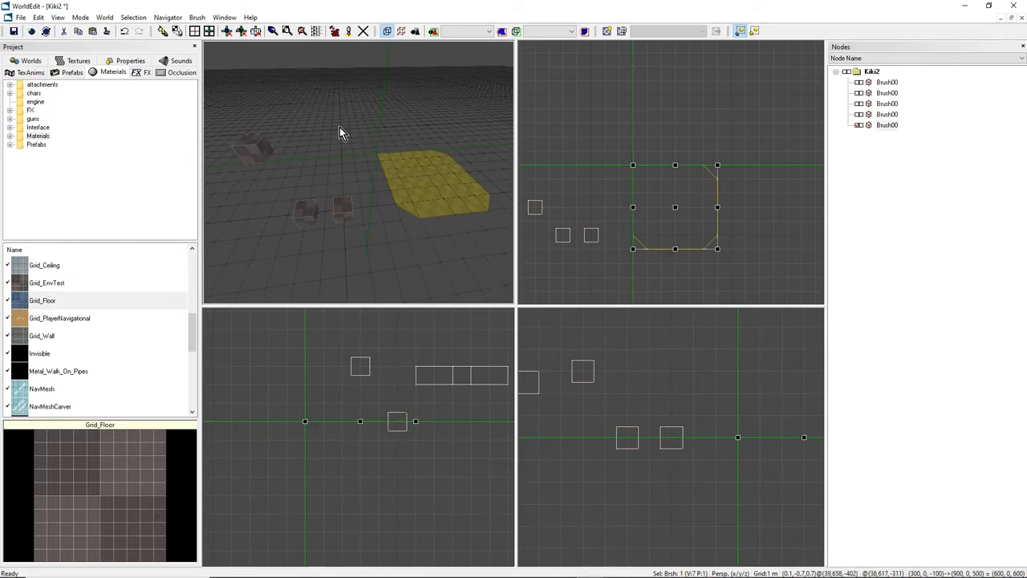
pyautogui.hotkey('ctrl', 'a')
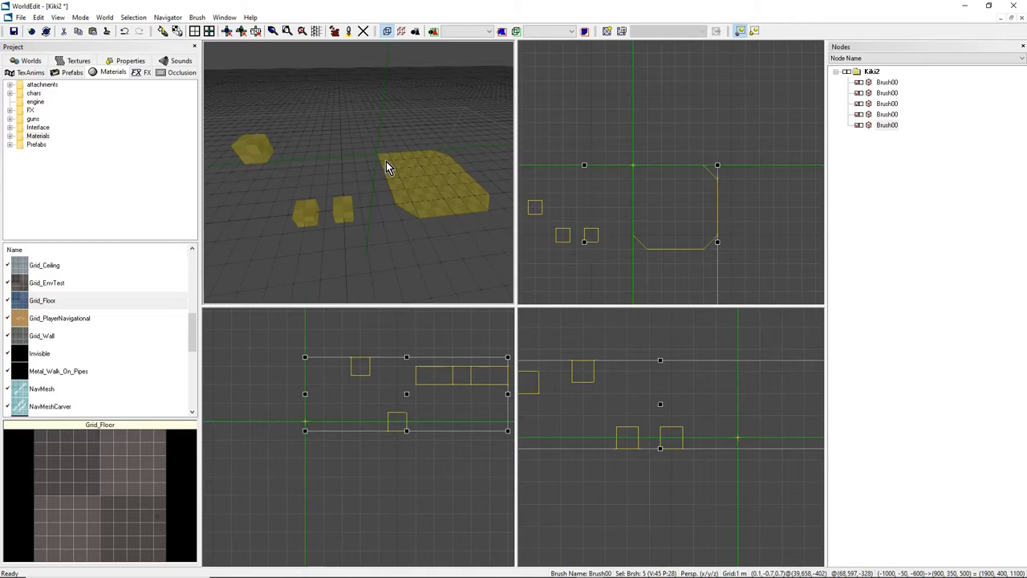
pyautogui.keyDown('ctrl'); pyautogui.click(254, 153); pyautogui.keyUp('ctrl')
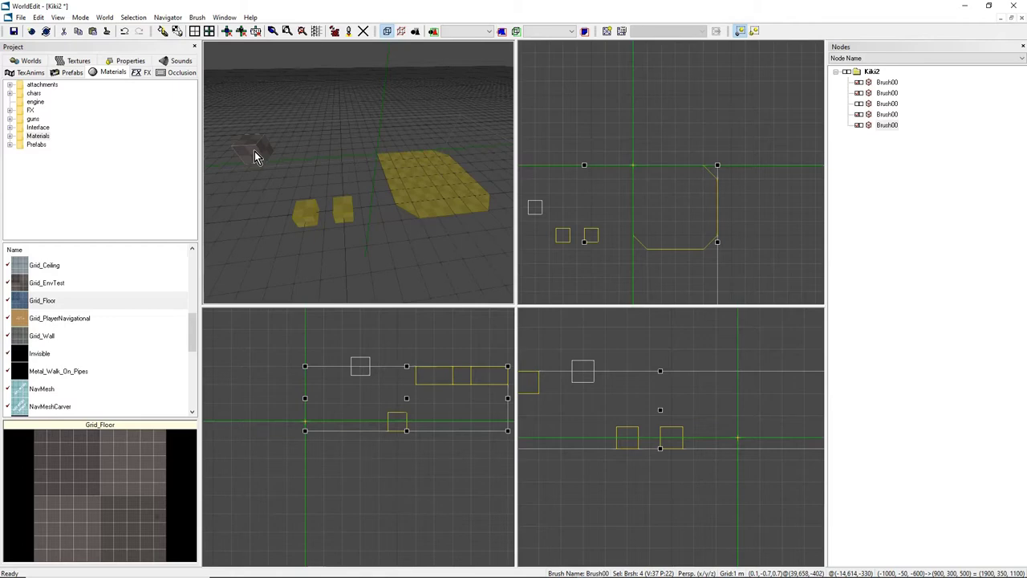
pyautogui.keyDown('ctrl'); pyautogui.click(254, 157); pyautogui.keyUp('ctrl')
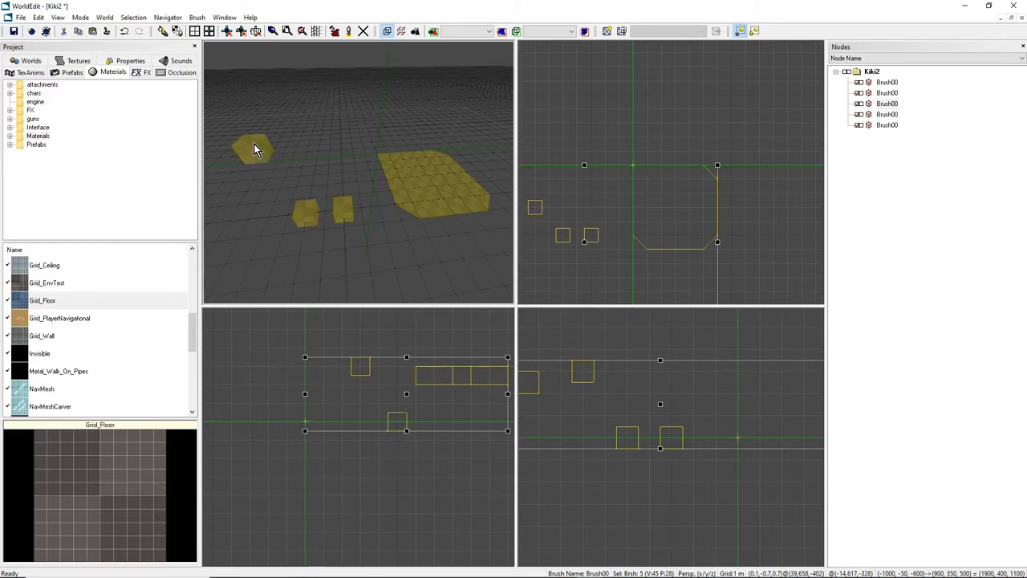
pyautogui.keyDown('ctrl'); pyautogui.click(254, 146); pyautogui.keyUp('ctrl')
pyautogui.keyDown('ctrl'); pyautogui.click(305, 211); pyautogui.keyUp('ctrl')
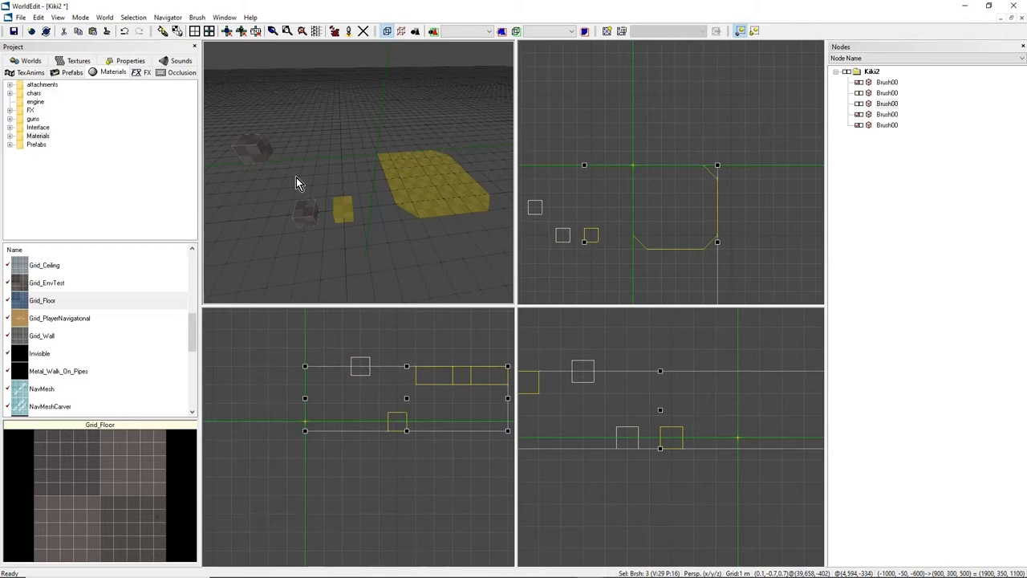
# Marquee-select the three boxes and the flat polygon together in the perspective view.
pyautogui.moveTo(298, 167); pyautogui.dragTo(359, 172, button='right')
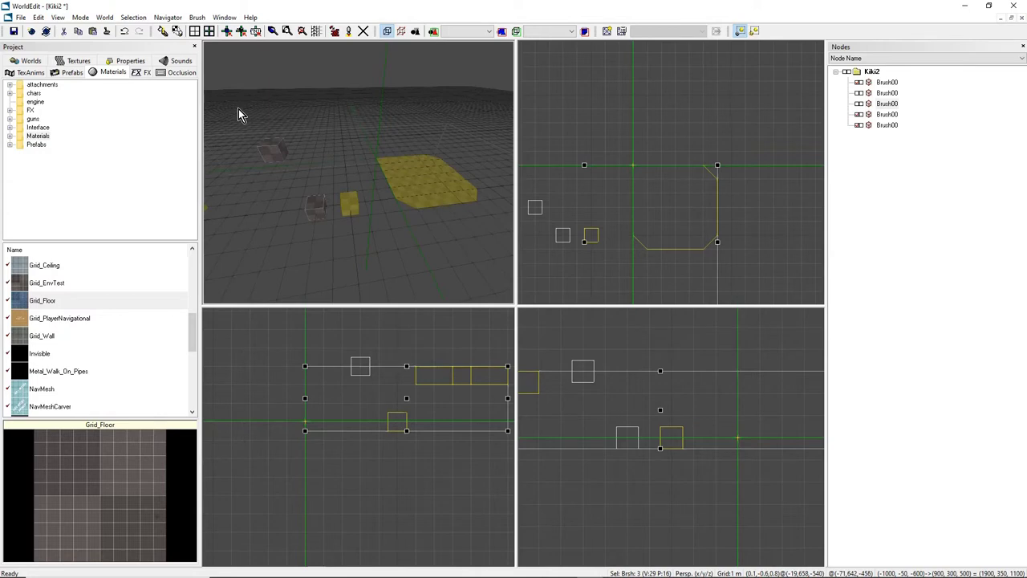
pyautogui.moveTo(239, 108)
pyautogui.mouseDown()
pyautogui.moveTo(375, 230)
pyautogui.moveTo(503, 260)
pyautogui.mouseUp()
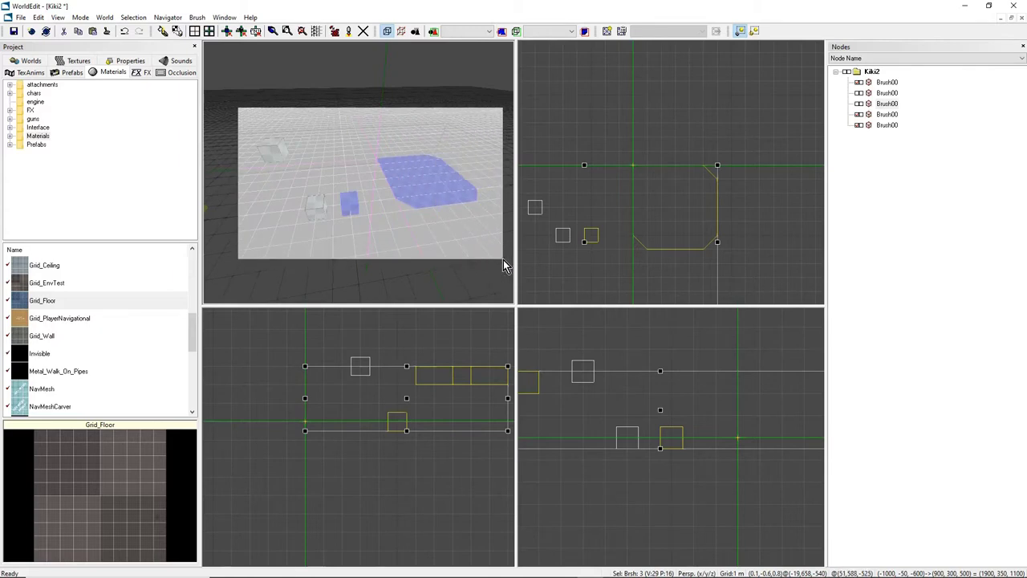
pyautogui.moveTo(503, 259); pyautogui.dragTo(503, 259)
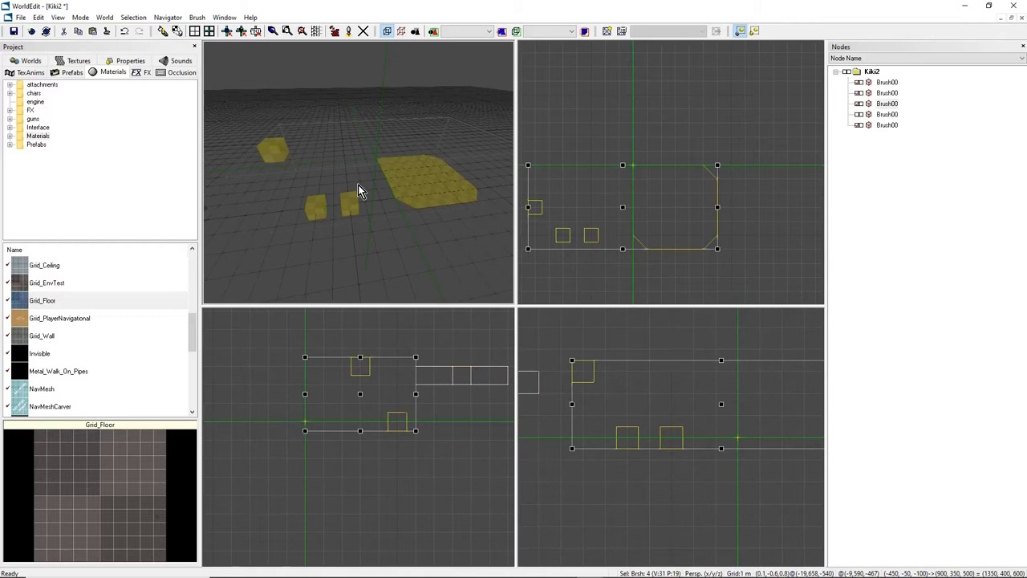
# Reduce the selection to only the flat polygon brush.
pyautogui.moveTo(358, 185); pyautogui.dragTo(358, 172, button='middle')
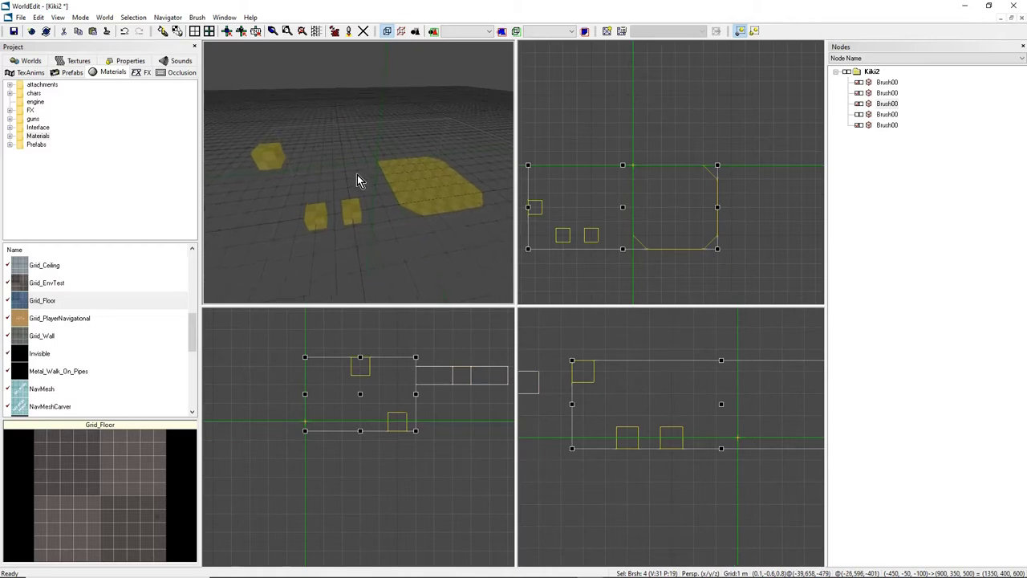
pyautogui.moveTo(642, 254); pyautogui.dragTo(651, 256, button='middle')
pyautogui.moveTo(669, 353); pyautogui.dragTo(668, 358, button='middle')
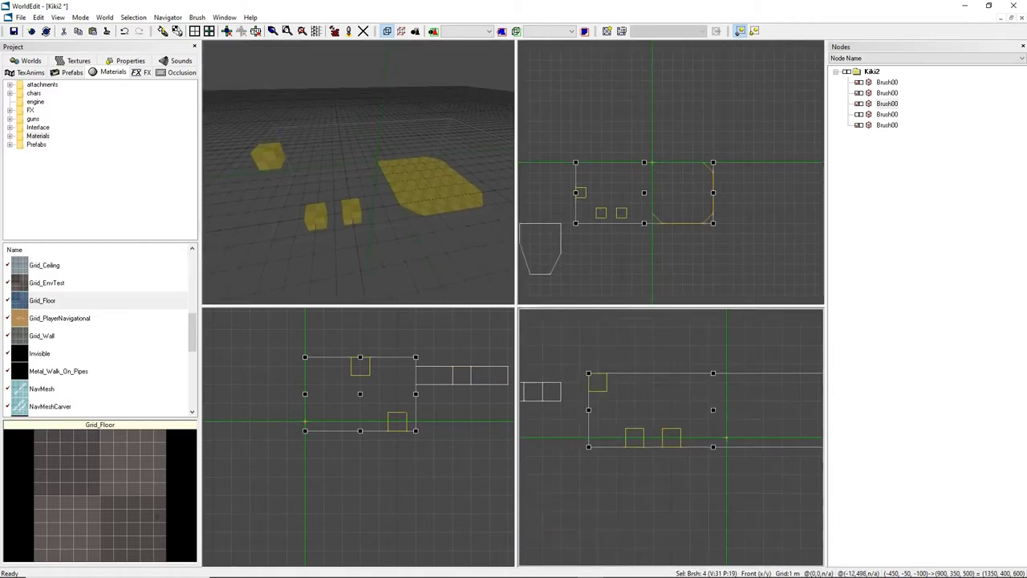
pyautogui.scroll(-2, 671, 438)
pyautogui.click(417, 192)
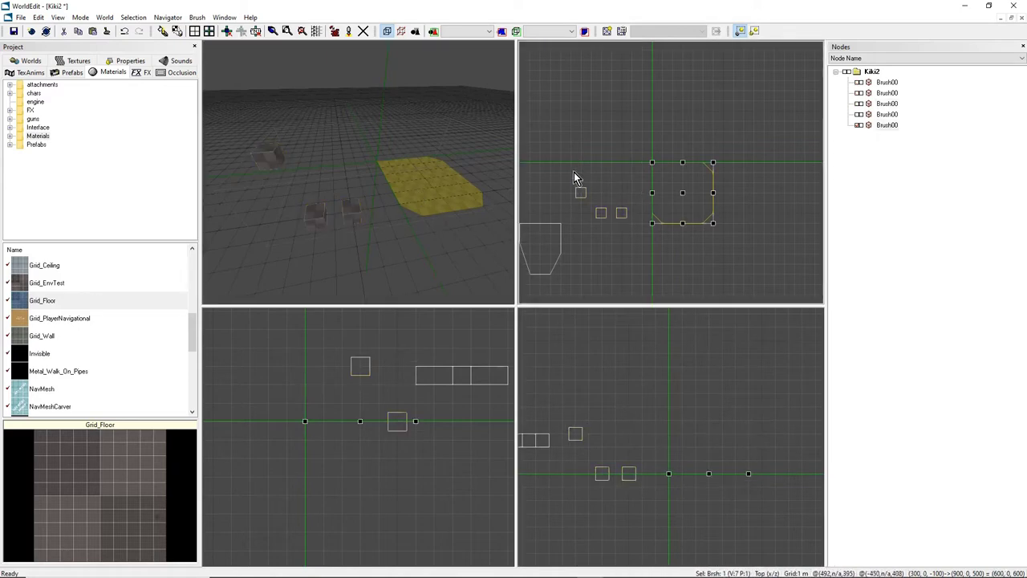
# Marquee-select the three boxes and the thick polygon brush in the top view and hide them.
pyautogui.scroll(-2, 574, 171)
pyautogui.moveTo(574, 171); pyautogui.dragTo(603, 148, button='middle')
pyautogui.moveTo(539, 131); pyautogui.dragTo(679, 238)
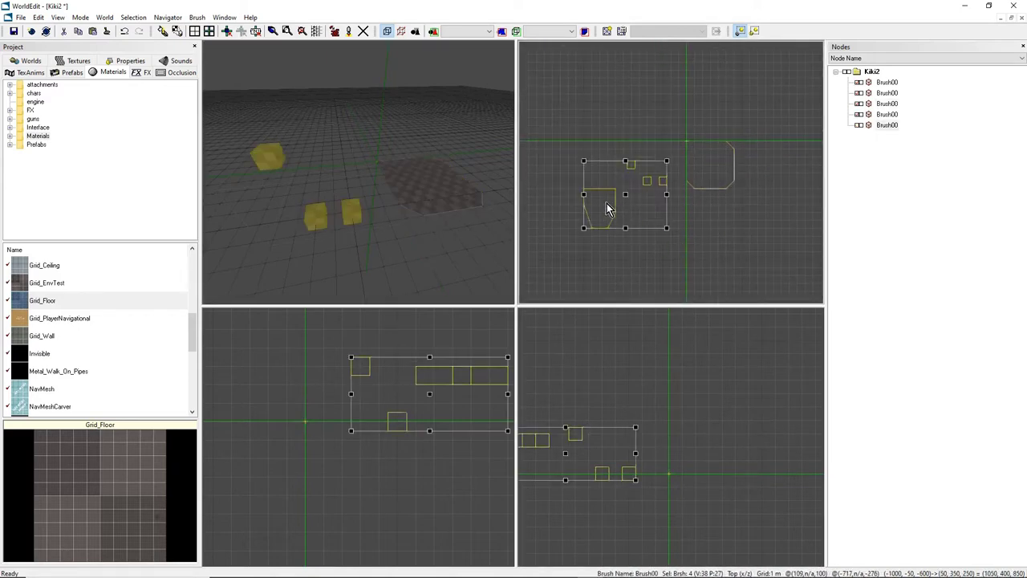
pyautogui.moveTo(431, 182); pyautogui.dragTo(413, 182, button='middle')
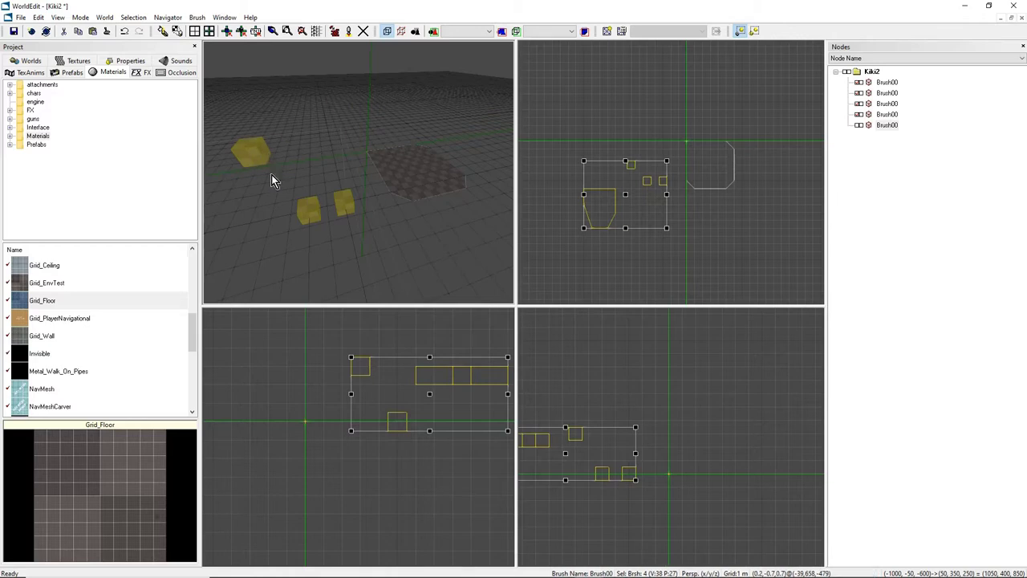
pyautogui.rightClick(257, 158)
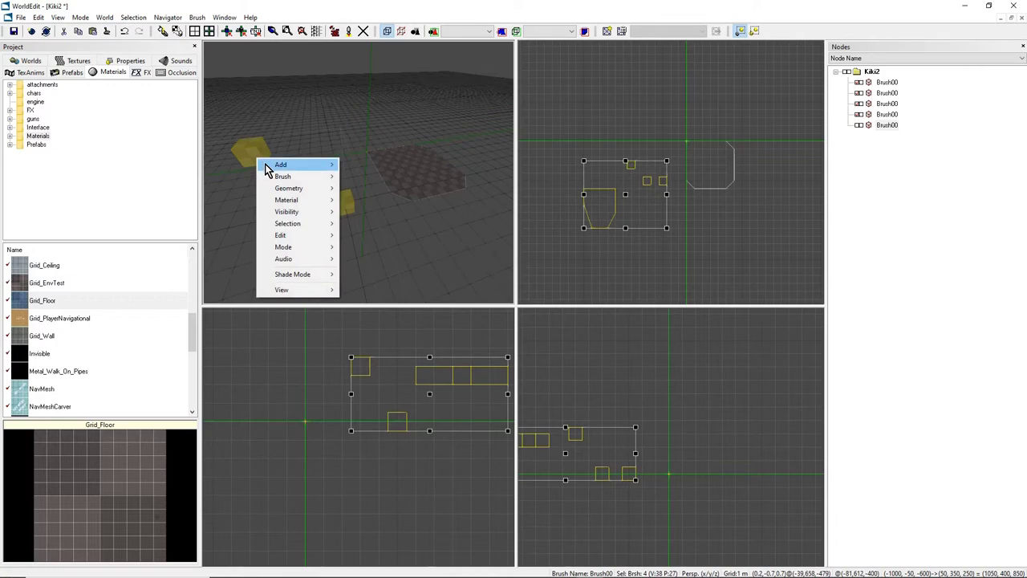
pyautogui.moveTo(290, 224)
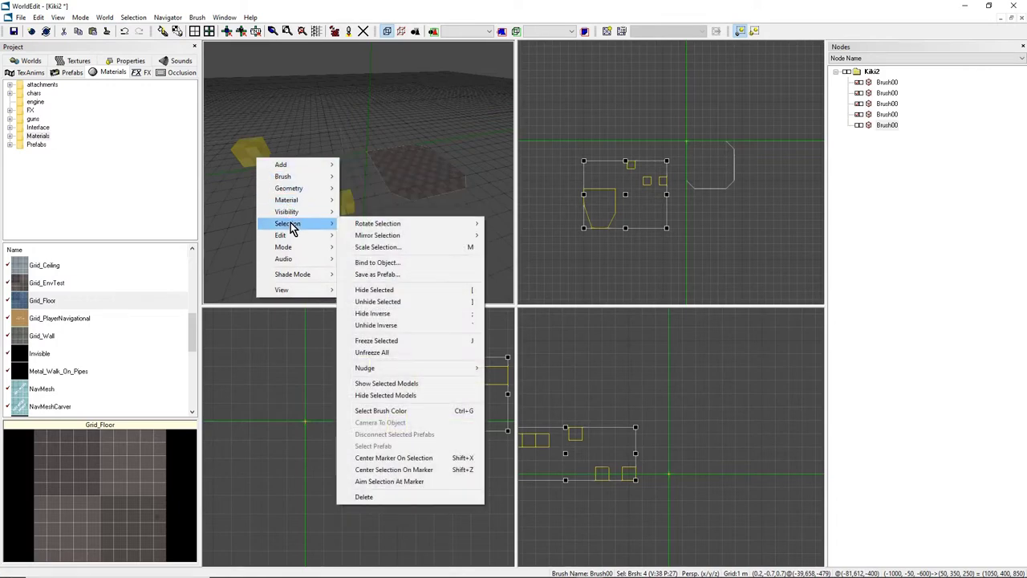
pyautogui.click(407, 290)
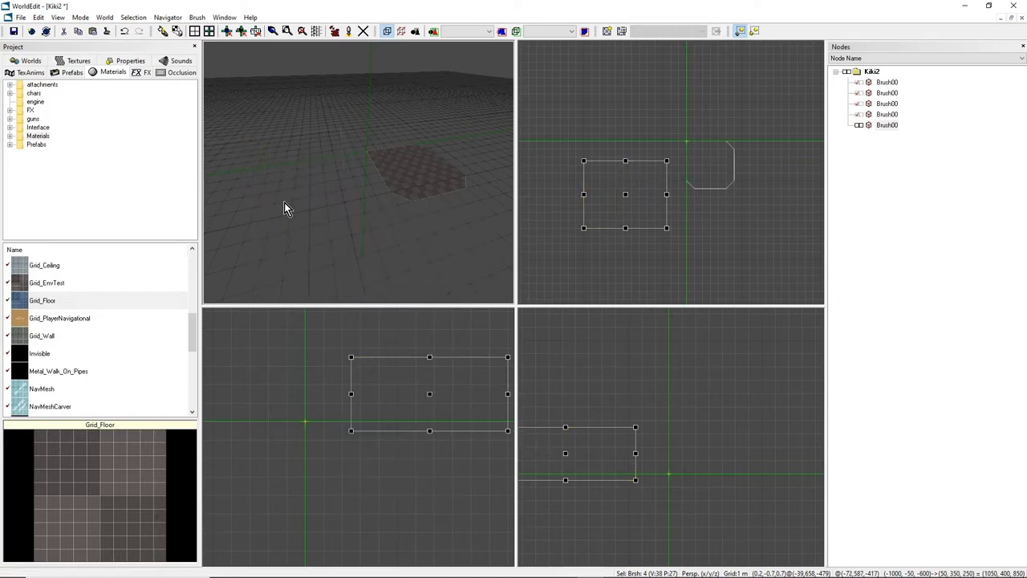
# Try Unhide Inverse, and unhide the selected boxes and thick polygon brush.
pyautogui.rightClick(318, 159)
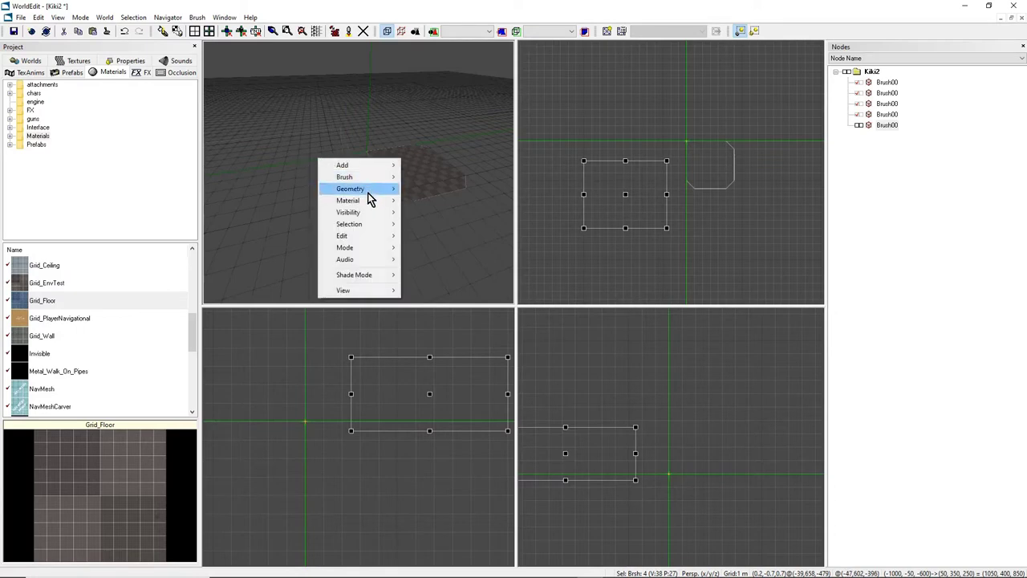
pyautogui.moveTo(355, 226)
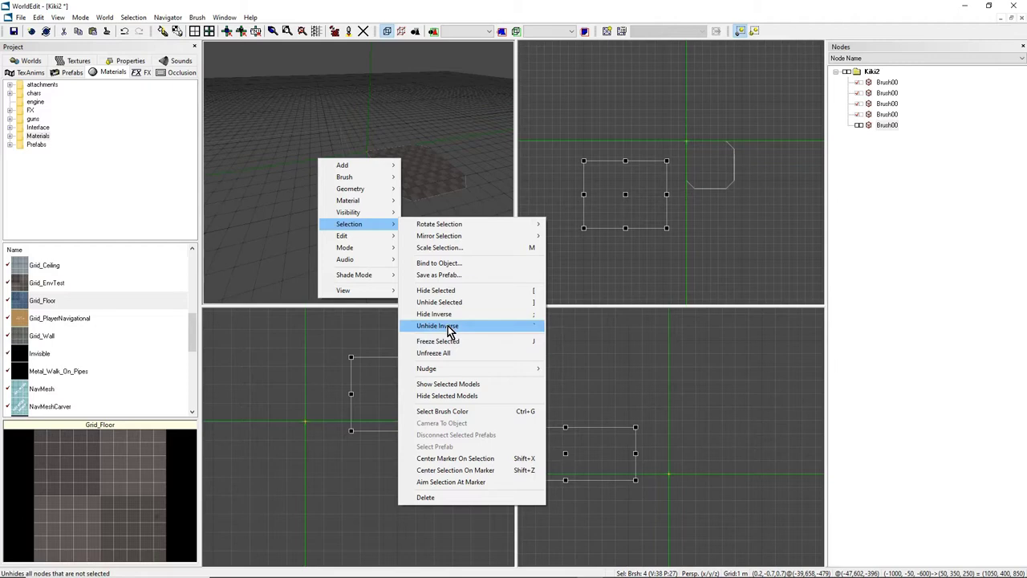
pyautogui.click(449, 326)
pyautogui.rightClick(372, 187)
pyautogui.moveTo(411, 254)
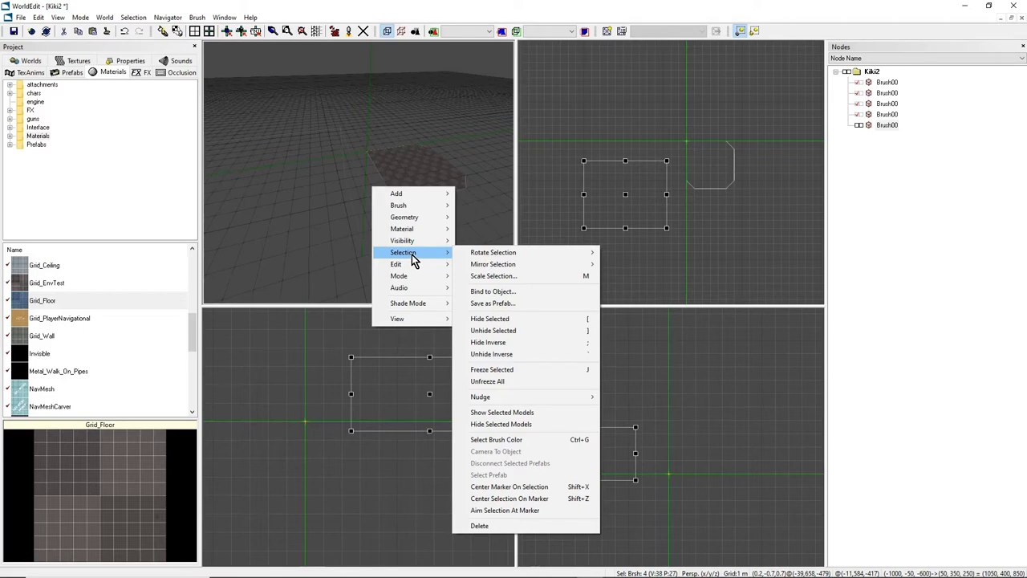
pyautogui.click(522, 333)
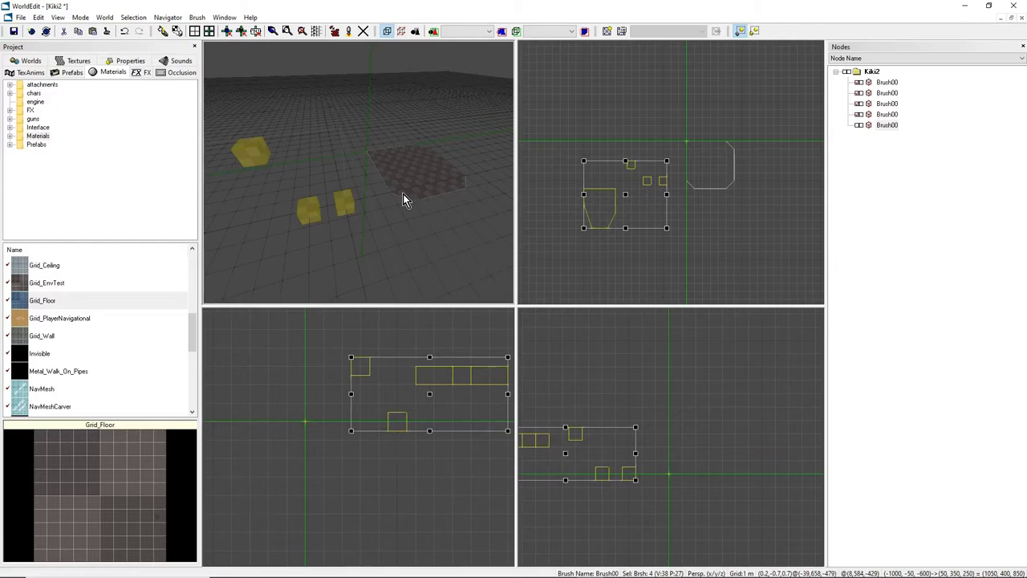
pyautogui.click(888, 93)
pyautogui.rightClick(887, 93)
pyautogui.click(876, 158)
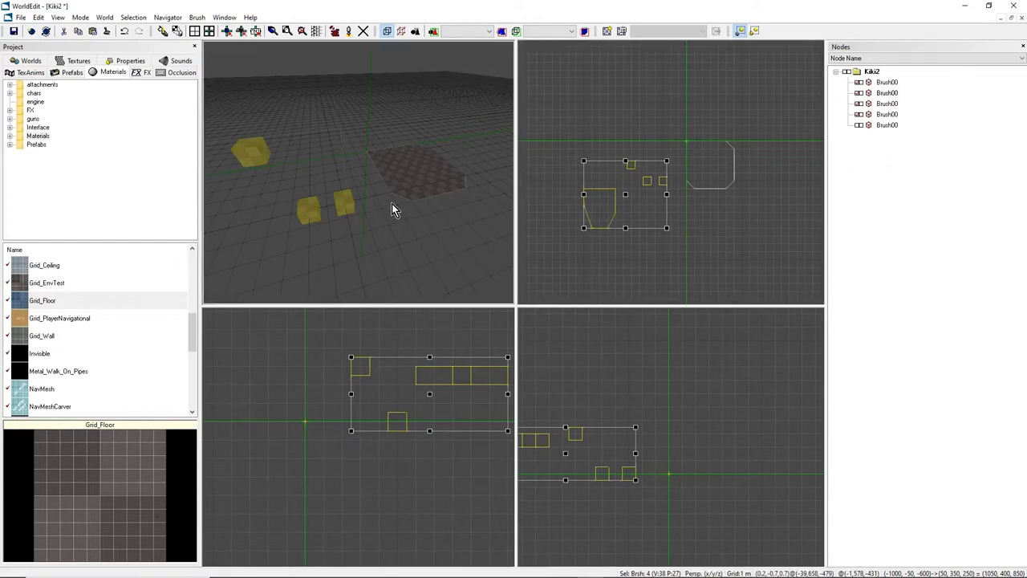
# Select the three boxes and the flat polygon in the perspective view and hide them.
pyautogui.click(412, 182)
pyautogui.moveTo(238, 125); pyautogui.dragTo(398, 254)
pyautogui.rightClick(353, 188)
pyautogui.moveTo(408, 255)
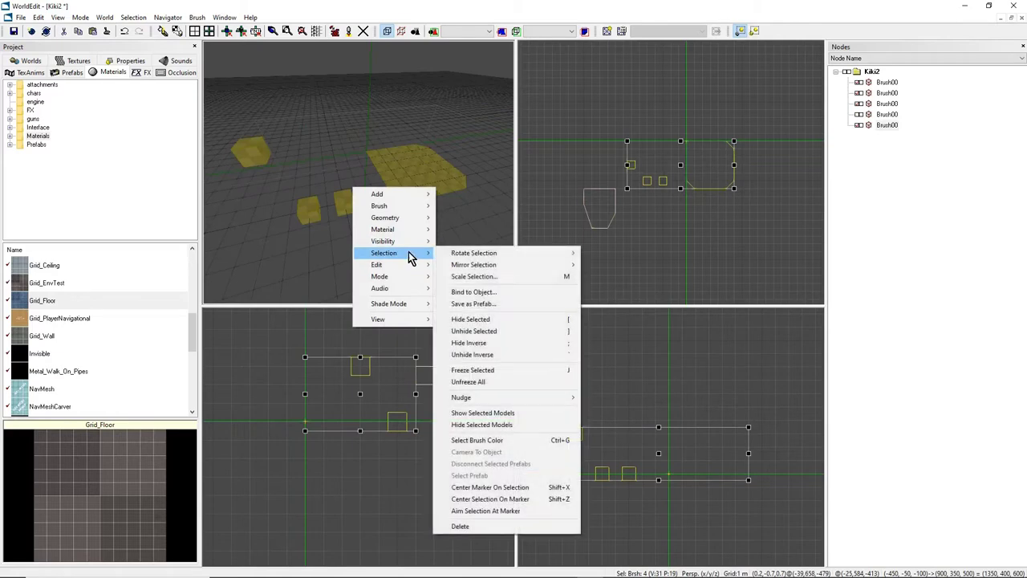
pyautogui.click(470, 318)
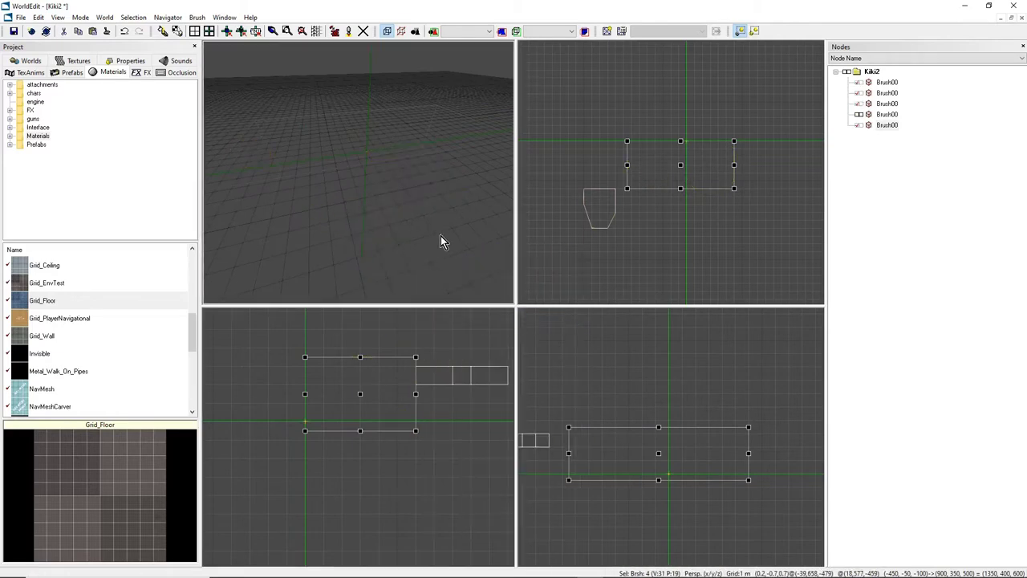
# Select all brushes through the Kiki2 root node and unhide all nodes.
pyautogui.click(440, 366)
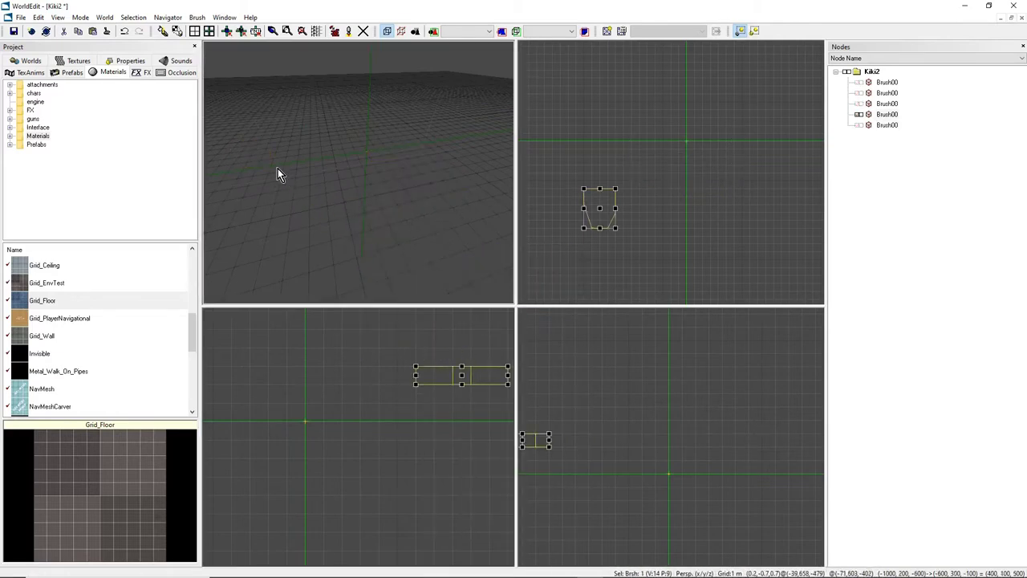
pyautogui.click(873, 74)
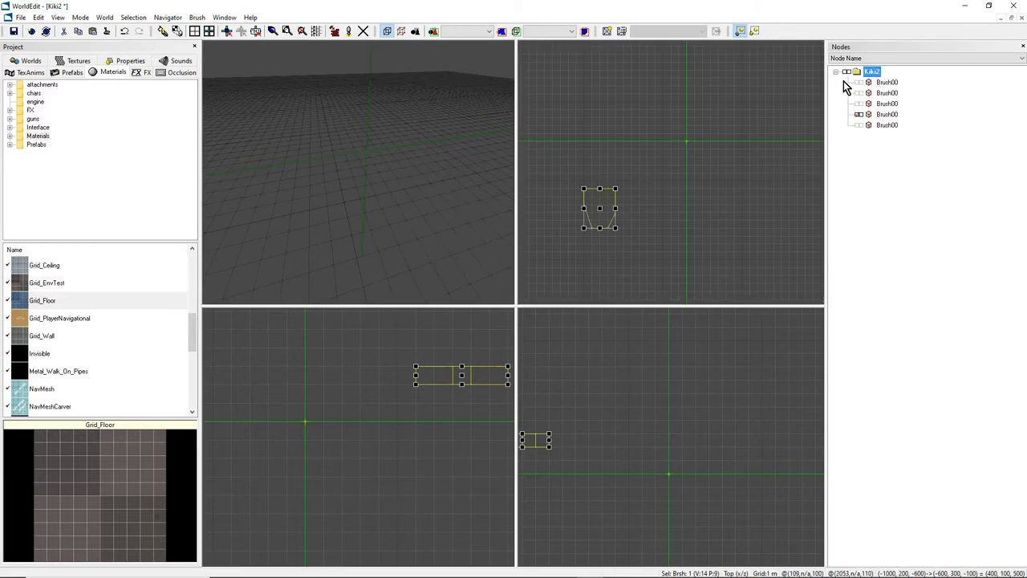
pyautogui.click(847, 72)
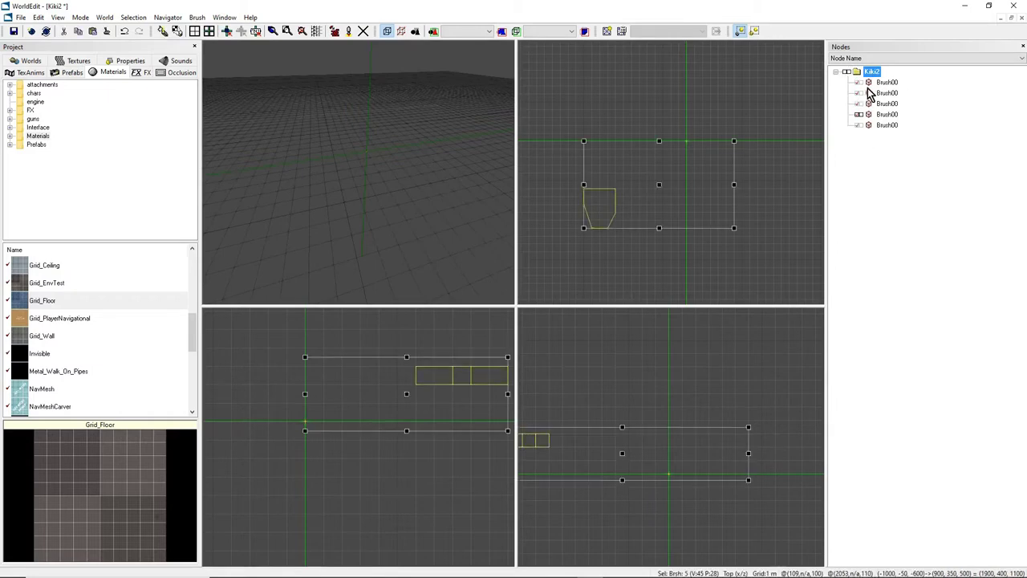
pyautogui.rightClick(868, 74)
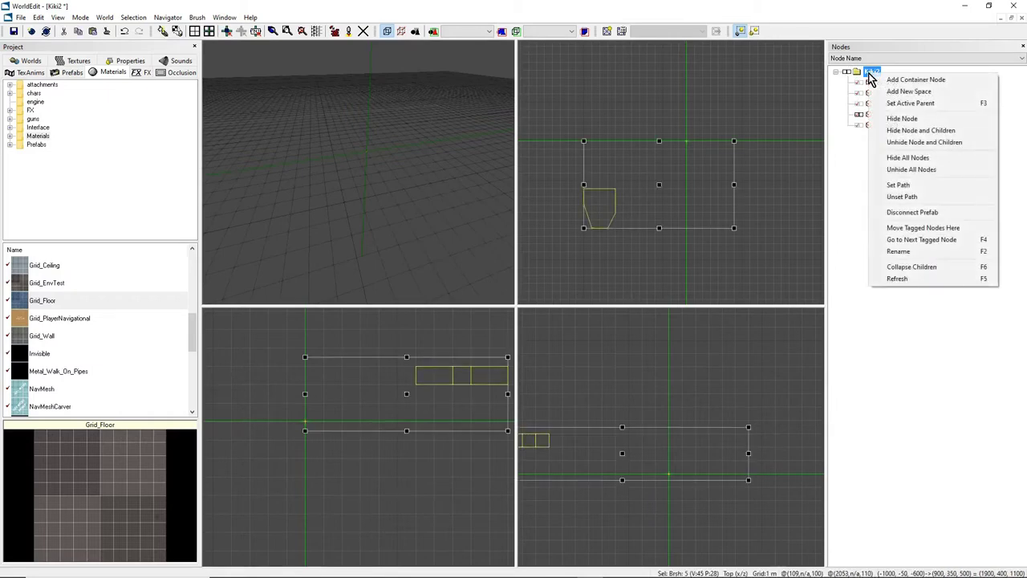
pyautogui.click(911, 171)
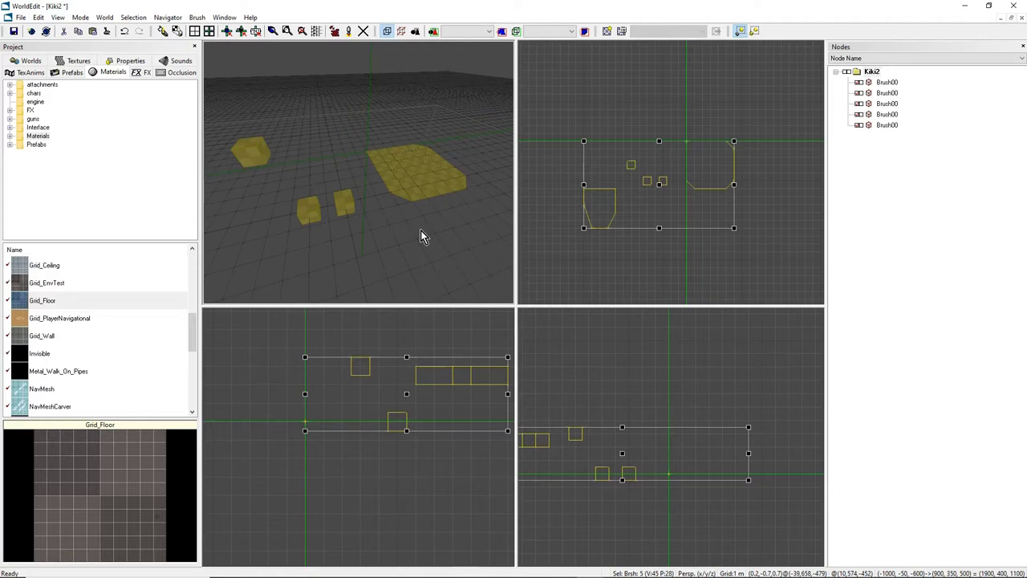
# Select only the flat polygon brush in the perspective view and hide every other brush with Hide Inverse.
pyautogui.click(438, 184)
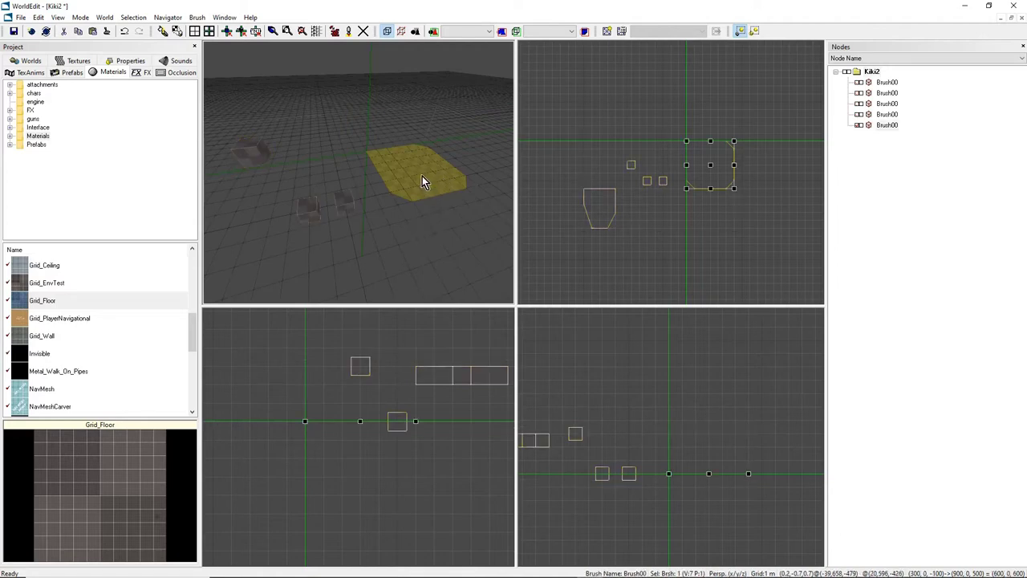
pyautogui.moveTo(422, 176); pyautogui.dragTo(358, 176, button='middle')
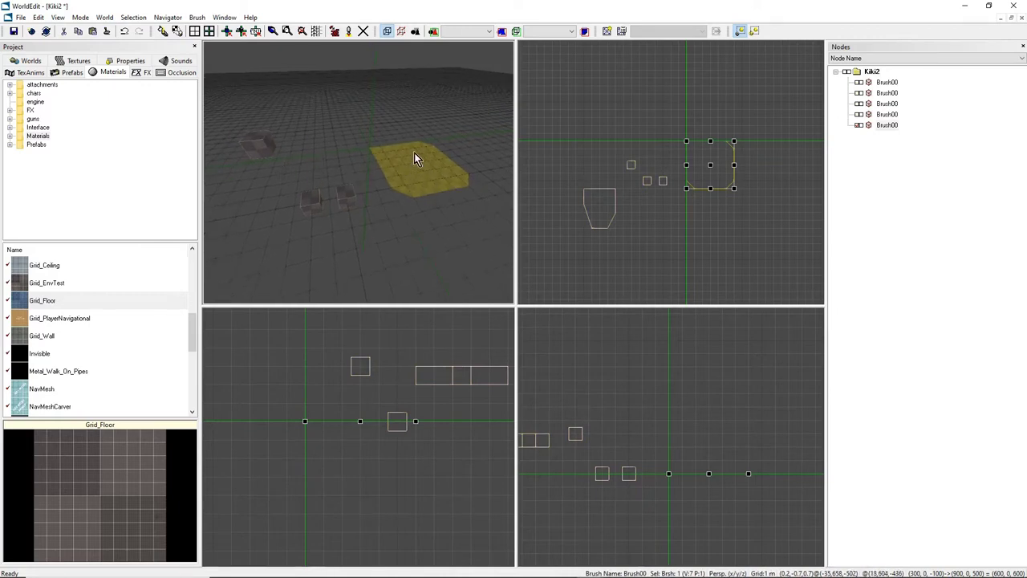
pyautogui.rightClick(411, 173)
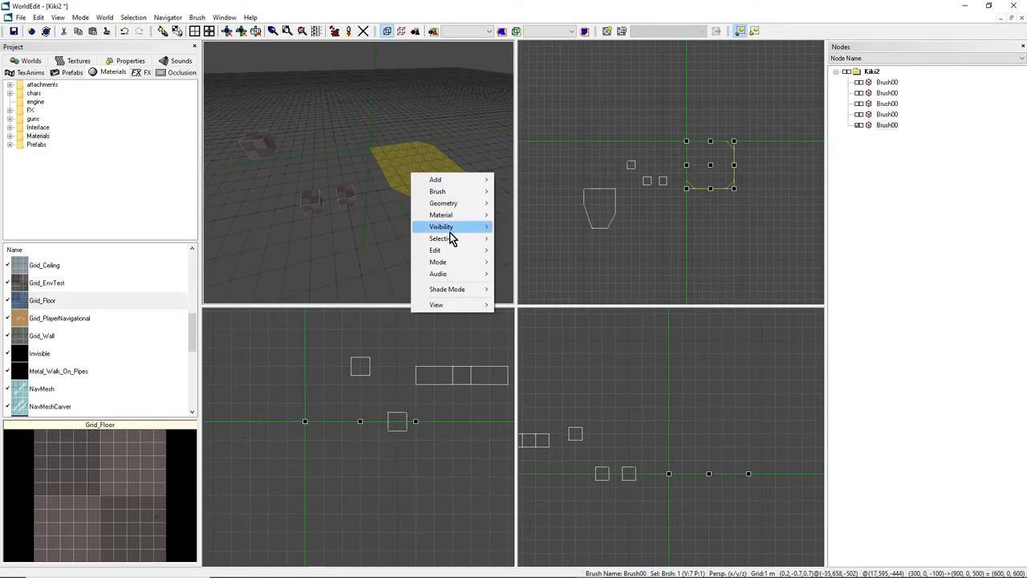
pyautogui.moveTo(449, 238)
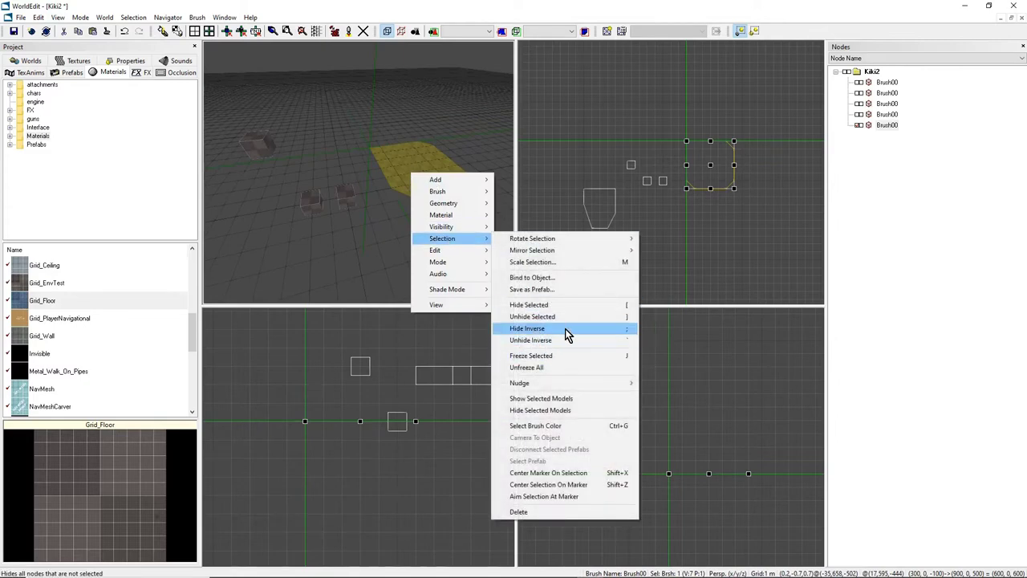
pyautogui.click(574, 329)
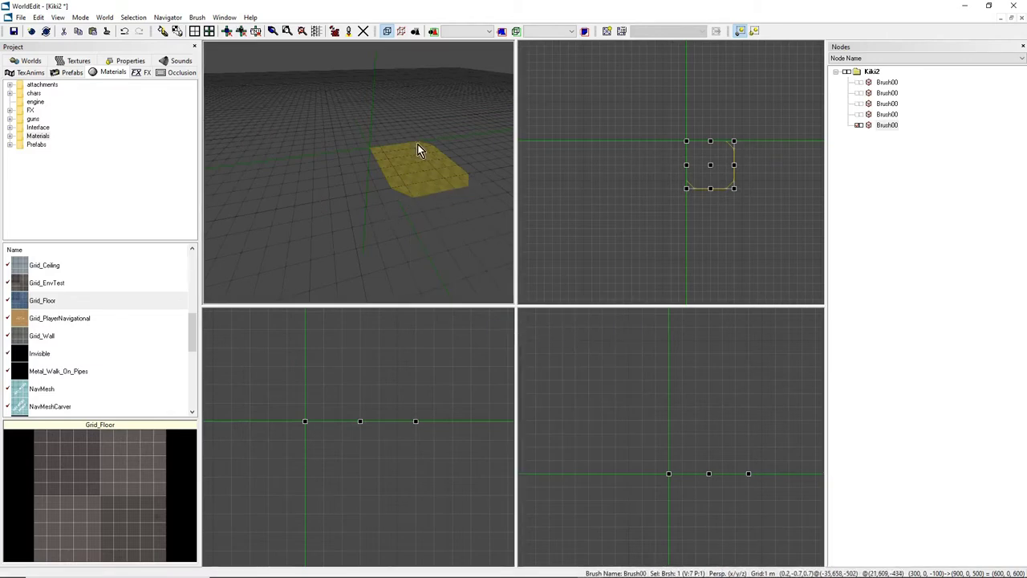
# Bring back the unselected brushes with Unhide Inverse while the flat polygon brush stays selected.
pyautogui.rightClick(401, 167)
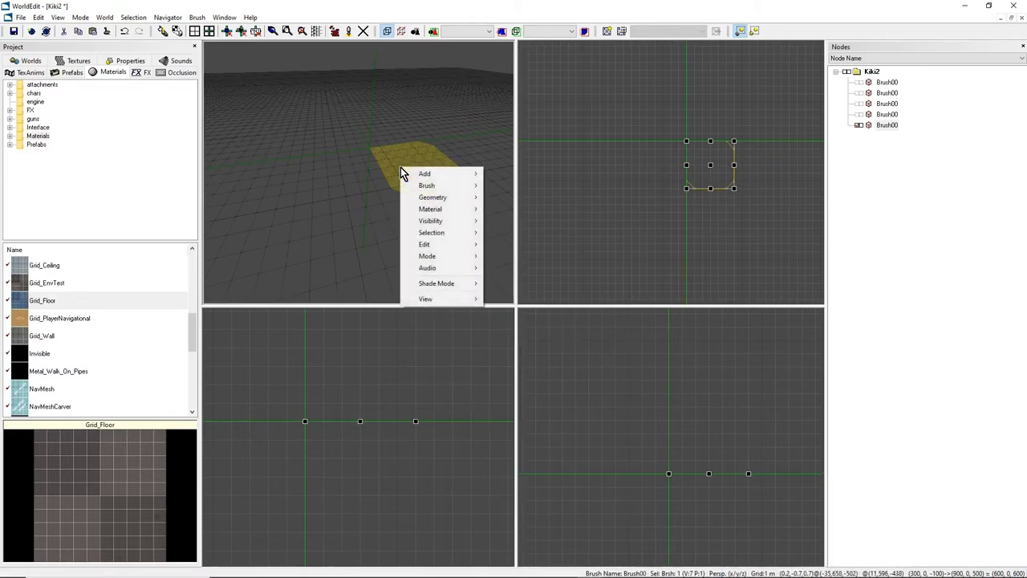
pyautogui.moveTo(436, 233)
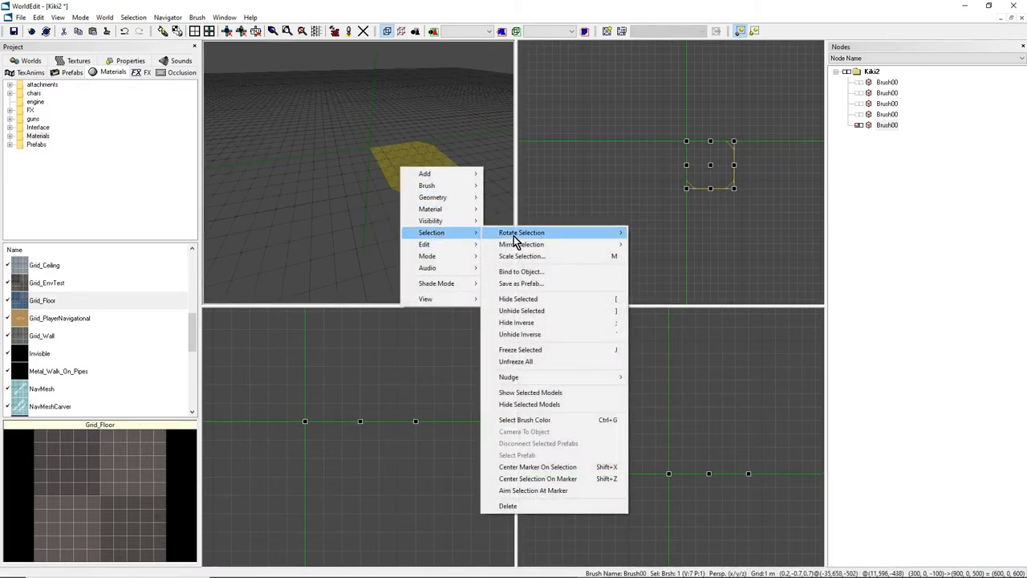
pyautogui.click(553, 335)
# Run Hide Inverse on the flat polygon brush once more, and restore the other brushes with Unhide Inverse.
pyautogui.rightClick(417, 172)
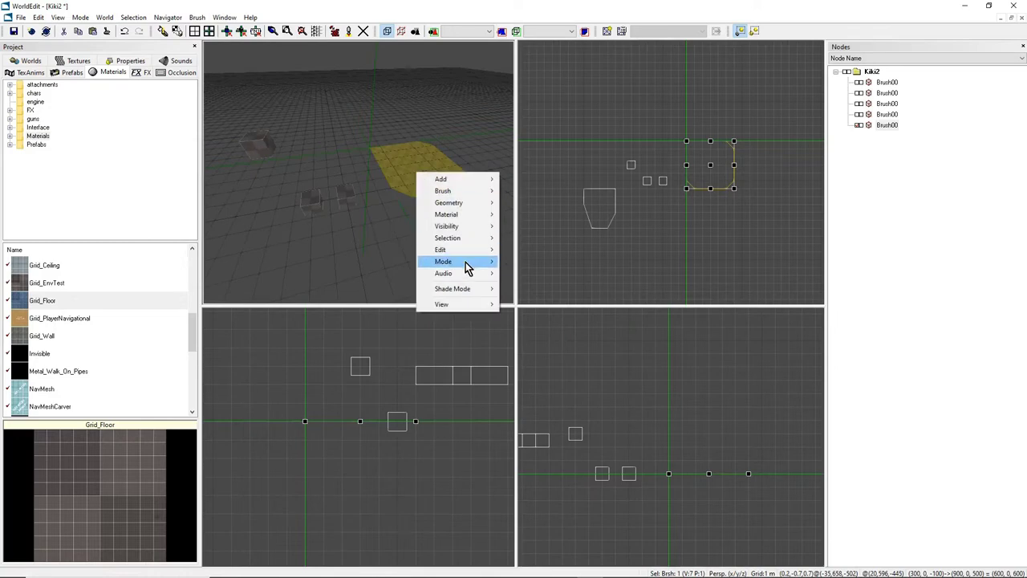
pyautogui.moveTo(455, 239)
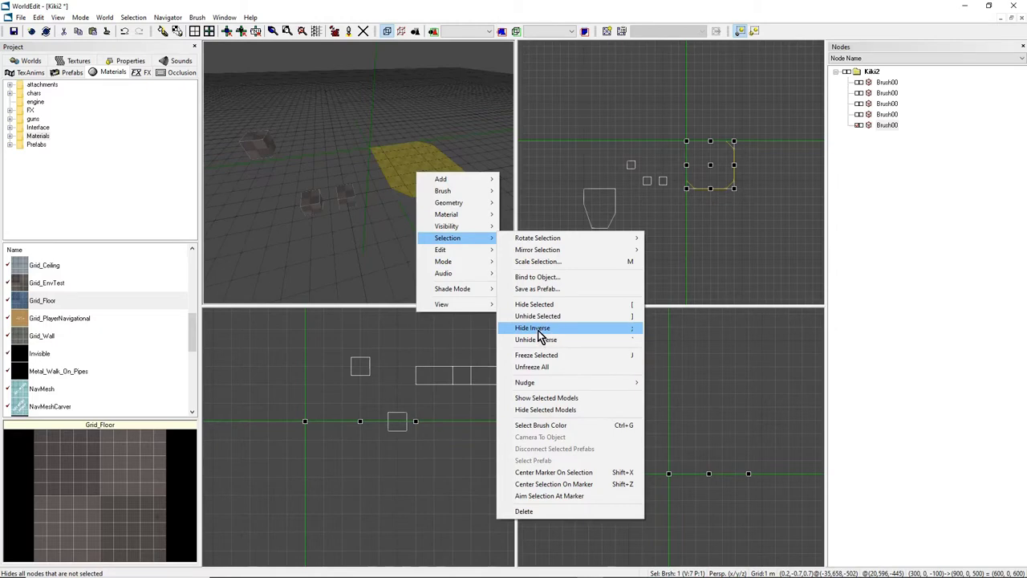
pyautogui.click(539, 330)
pyautogui.rightClick(418, 173)
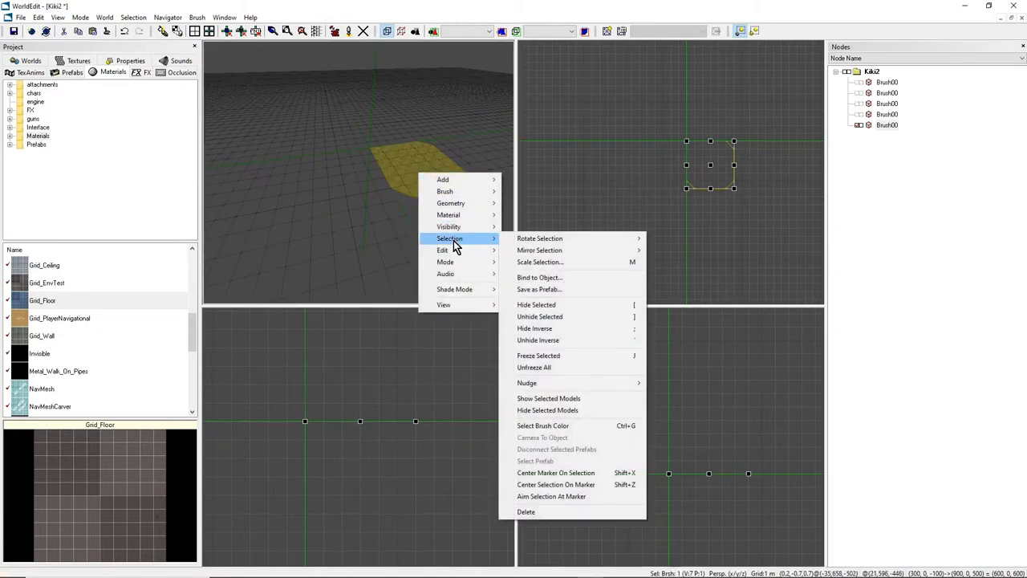
pyautogui.click(541, 341)
pyautogui.moveTo(415, 224); pyautogui.dragTo(418, 226, button='middle')
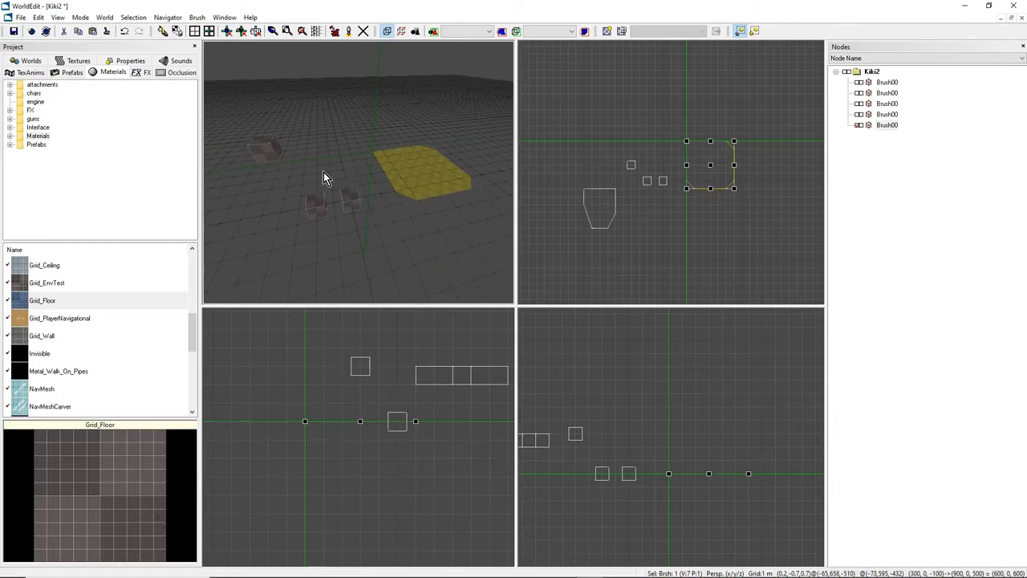
# Reselect the flat polygon brush in the perspective view, and hide and unhide all other brushes.
pyautogui.moveTo(327, 172); pyautogui.dragTo(361, 172, button='right')
pyautogui.click(358, 199)
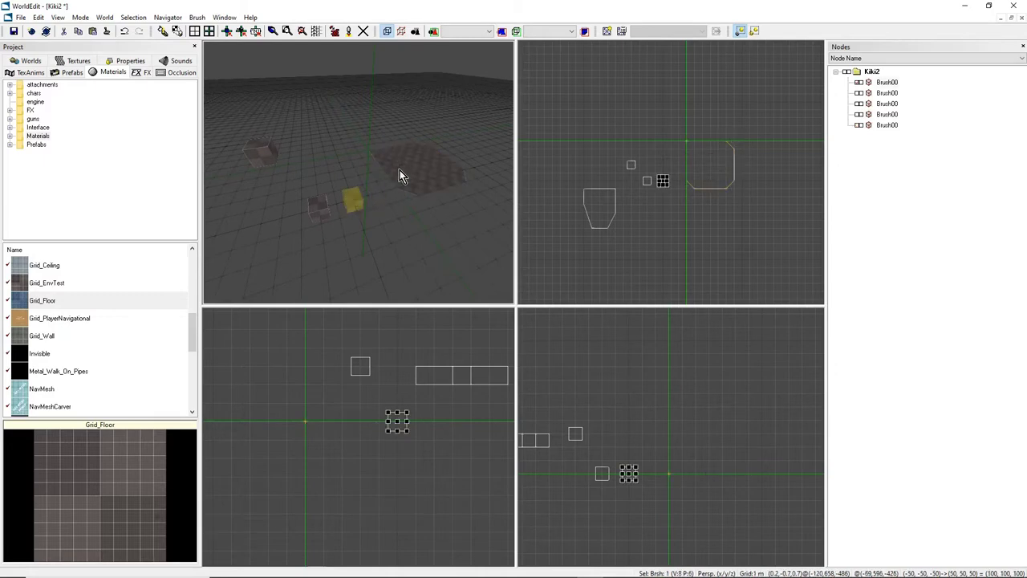
pyautogui.click(399, 173)
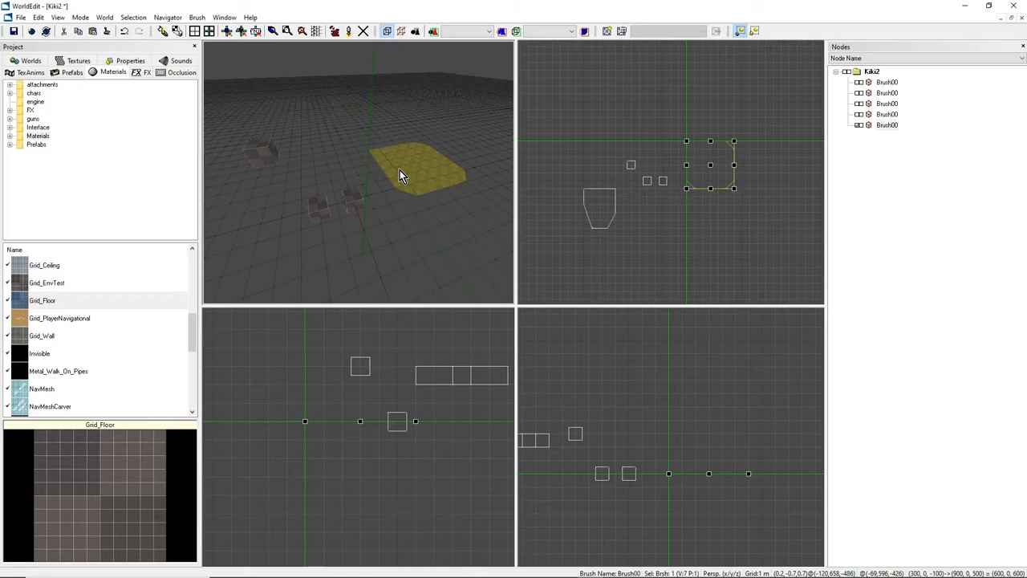
pyautogui.hotkey('shift', 'h')
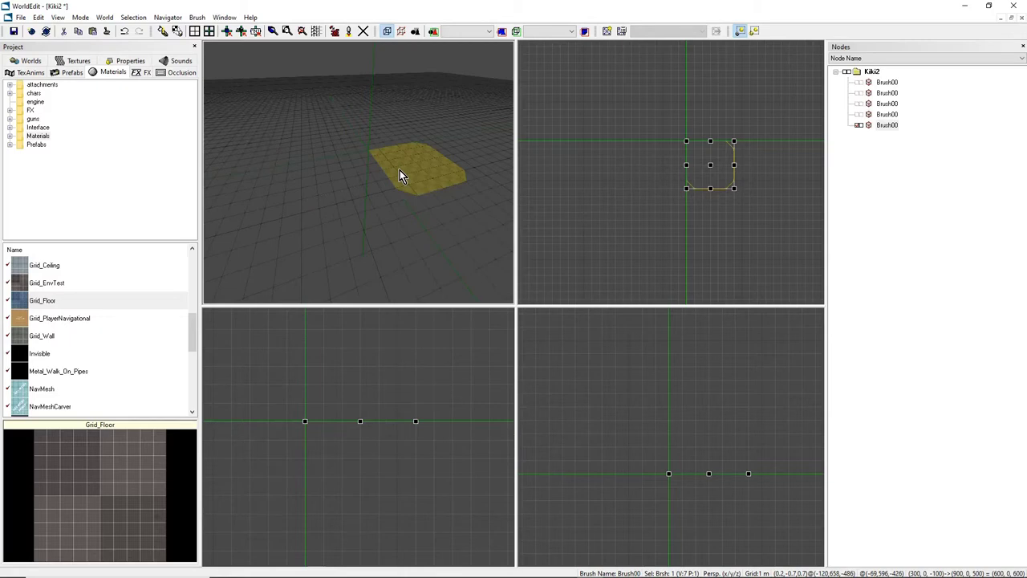
pyautogui.moveTo(399, 170)
pyautogui.mouseDown(button='right')
pyautogui.moveTo(430, 167)
pyautogui.moveTo(430, 221)
pyautogui.moveTo(429, 170)
pyautogui.moveTo(365, 170)
pyautogui.mouseUp(button='right')
pyautogui.press('u')
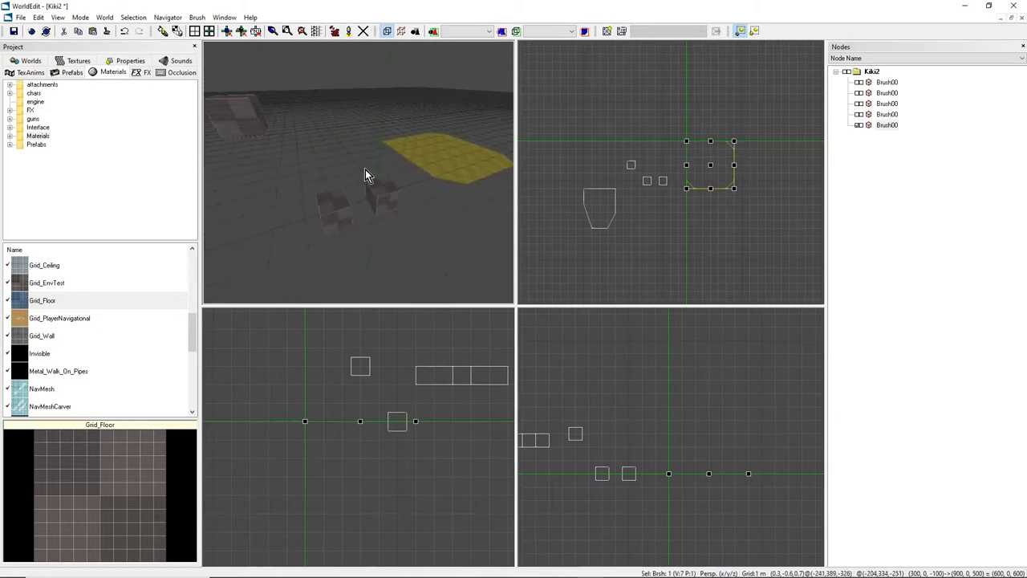
# Toggle the visibility of the three boxes and thick polygon brush off and on, keeping the flat polygon selected.
pyautogui.press('h')
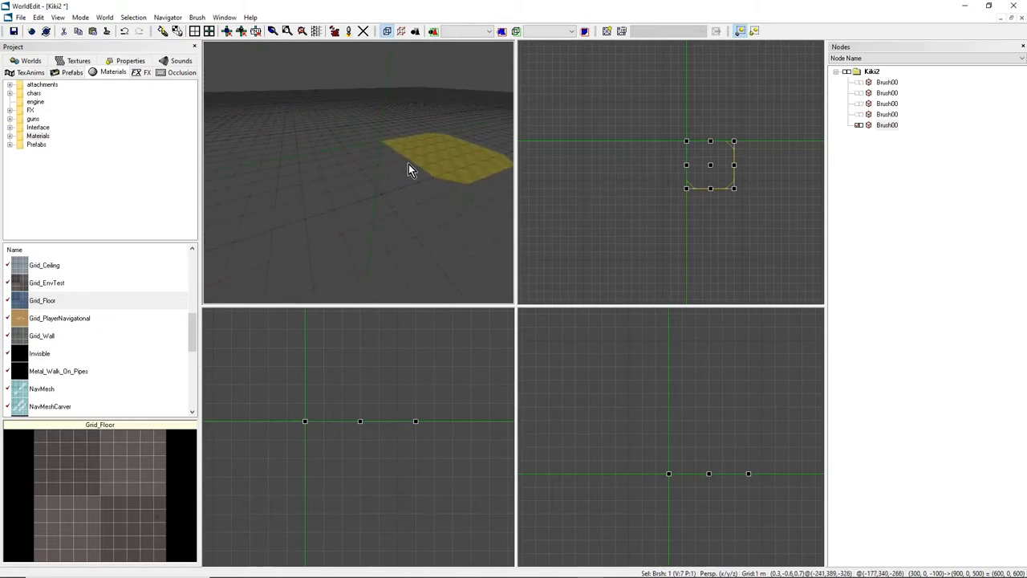
pyautogui.hotkey('shift', 'h')
pyautogui.press('h')
pyautogui.press('h')
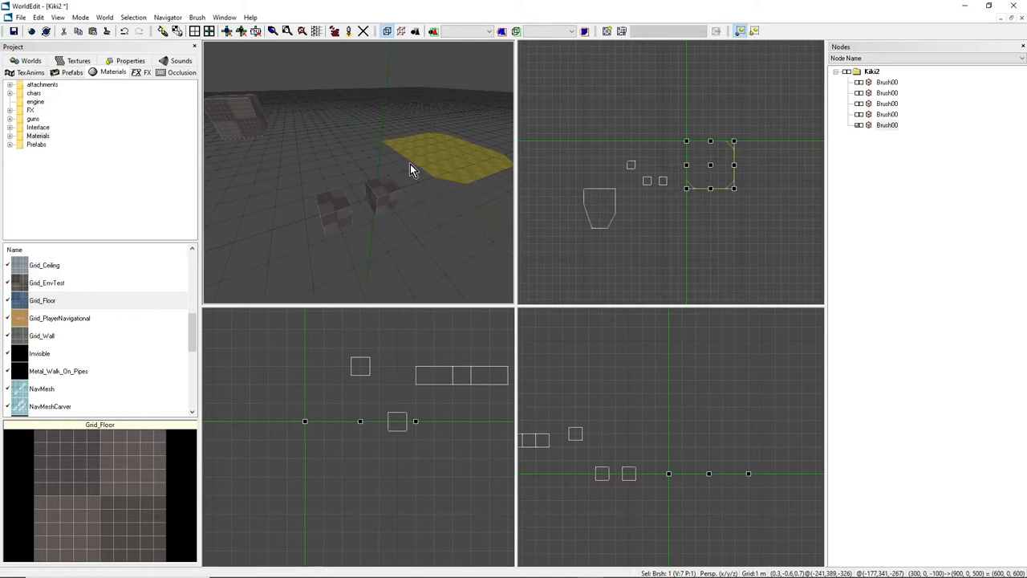
# Repeatedly hide and unhide the selected flat polygon brush, leaving it visible.
pyautogui.press('h')
pyautogui.press('h')
pyautogui.press('h')
pyautogui.press('h')
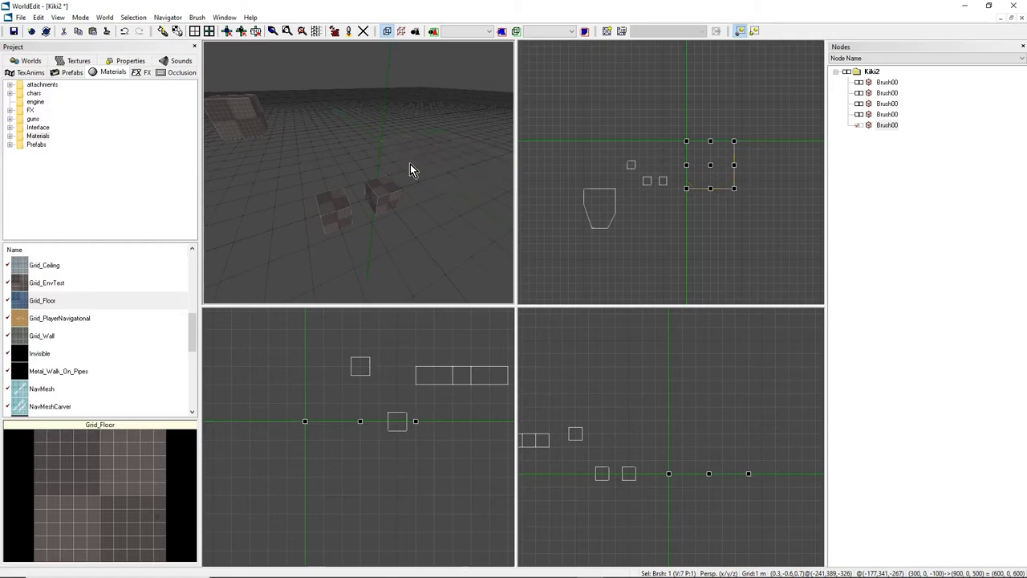
pyautogui.press('h')
pyautogui.hotkey('shift', 'h')
pyautogui.press('h')
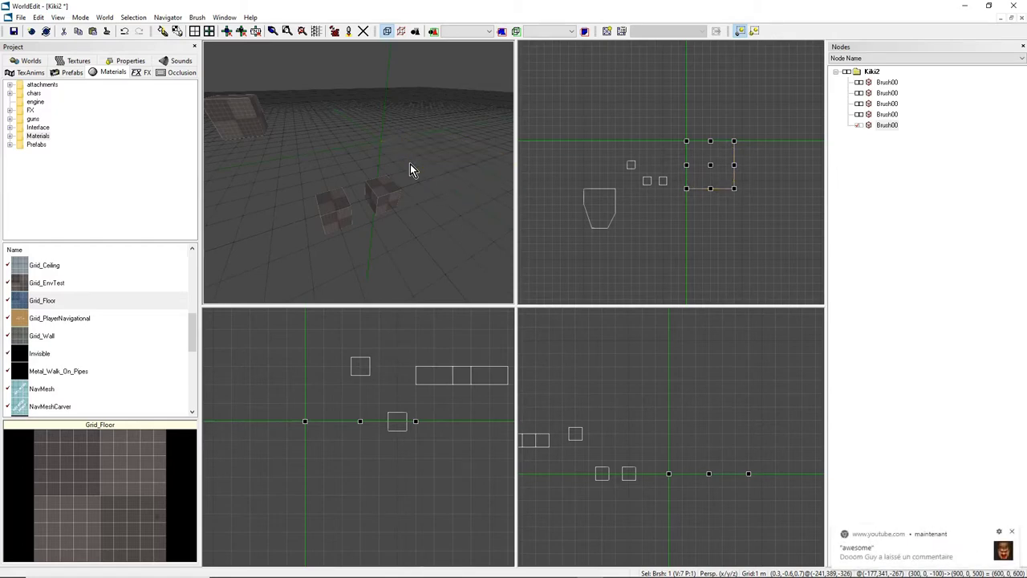
pyautogui.hotkey('shift', 'h')
pyautogui.press('h')
pyautogui.hotkey('shift', 'h')
pyautogui.press('h')
pyautogui.hotkey('shift', 'h')
pyautogui.press('h')
pyautogui.hotkey('shift', 'h')
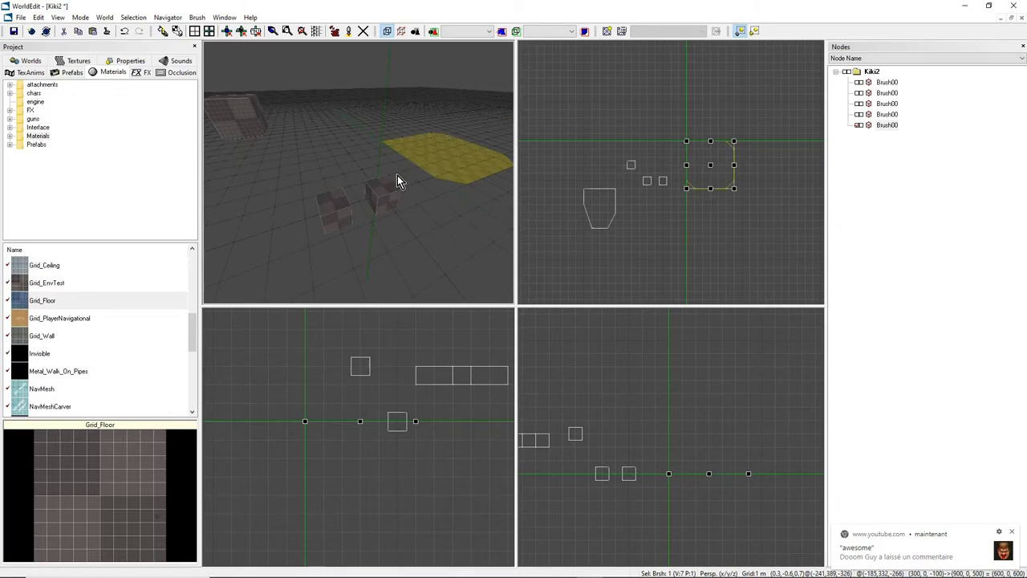
# Select the three boxes together in the perspective view, and hide and unhide both polygon brushes around them.
pyautogui.moveTo(397, 175)
pyautogui.mouseDown(button='right')
pyautogui.moveTo(353, 165)
pyautogui.moveTo(400, 173)
pyautogui.mouseUp(button='right')
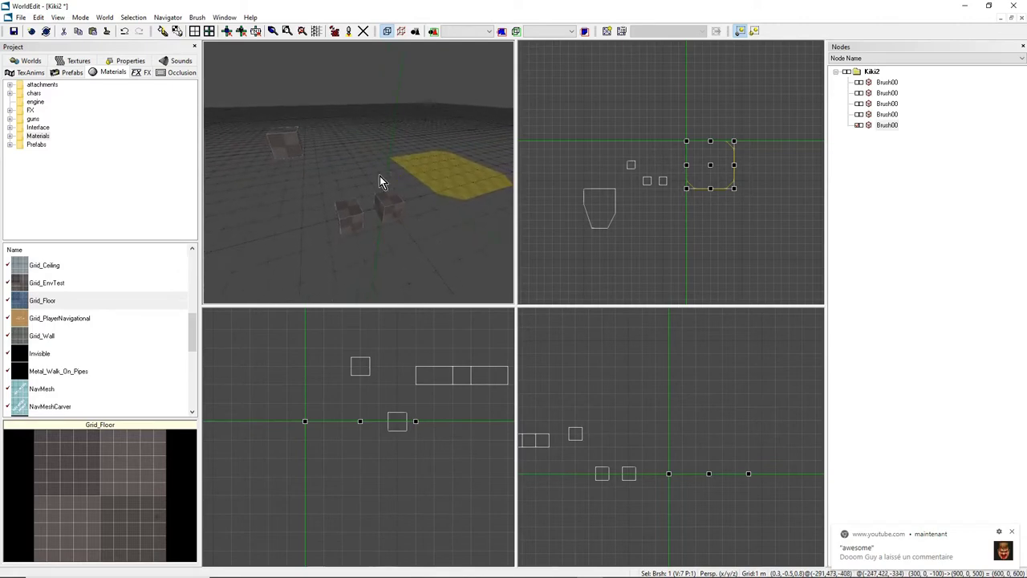
pyautogui.click(289, 144)
pyautogui.click(438, 171)
pyautogui.click(291, 142)
pyautogui.keyDown('ctrl'); pyautogui.click(344, 216); pyautogui.keyUp('ctrl')
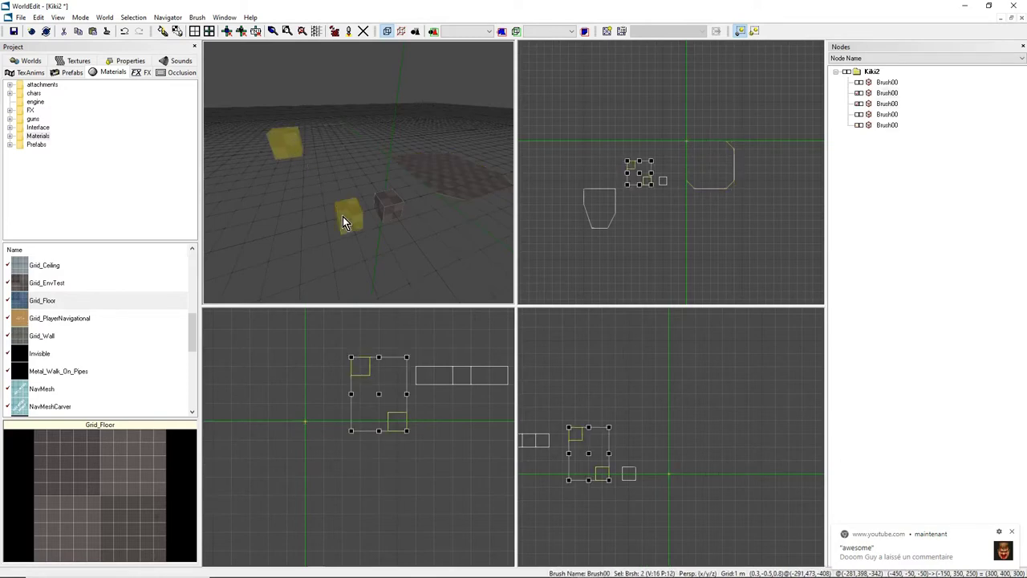
pyautogui.keyDown('ctrl'); pyautogui.click(385, 207); pyautogui.keyUp('ctrl')
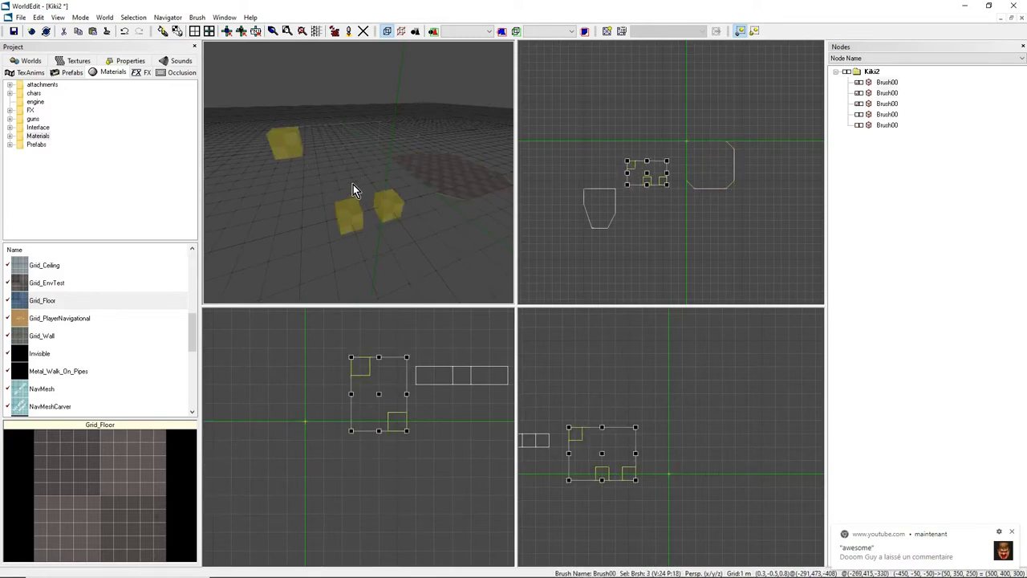
pyautogui.hotkey('shift', 'h')
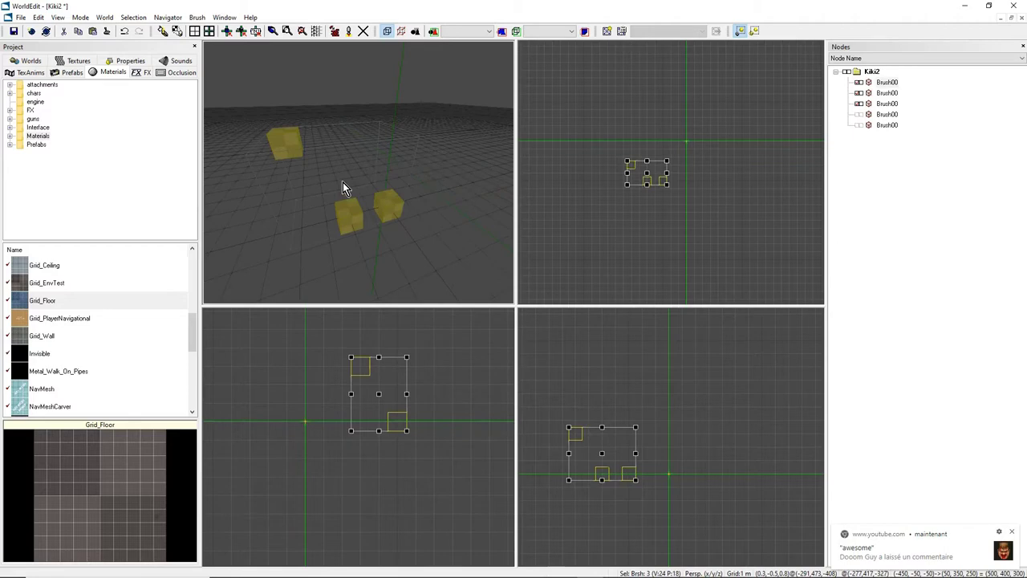
pyautogui.hotkey('shift', 'h')
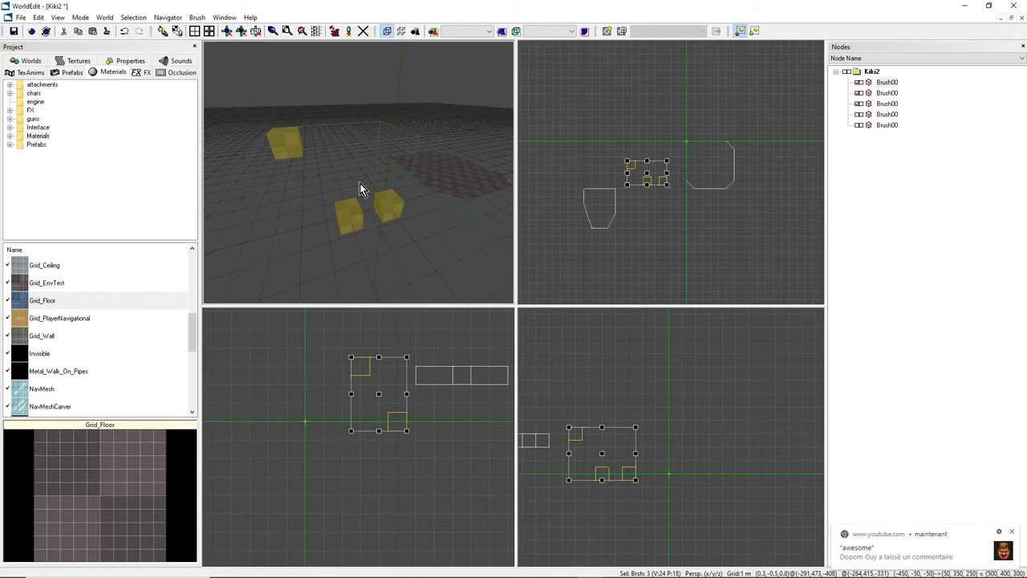
# Try Unhide Selected and Unhide Inverse with the three boxes selected.
pyautogui.rightClick(294, 150)
pyautogui.moveTo(343, 210)
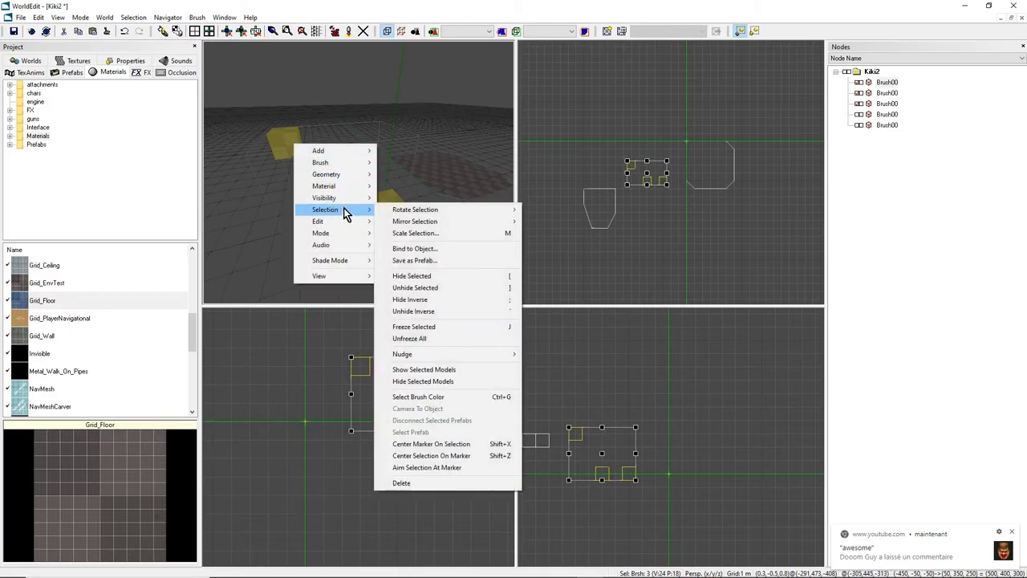
pyautogui.click(428, 289)
pyautogui.rightClick(281, 151)
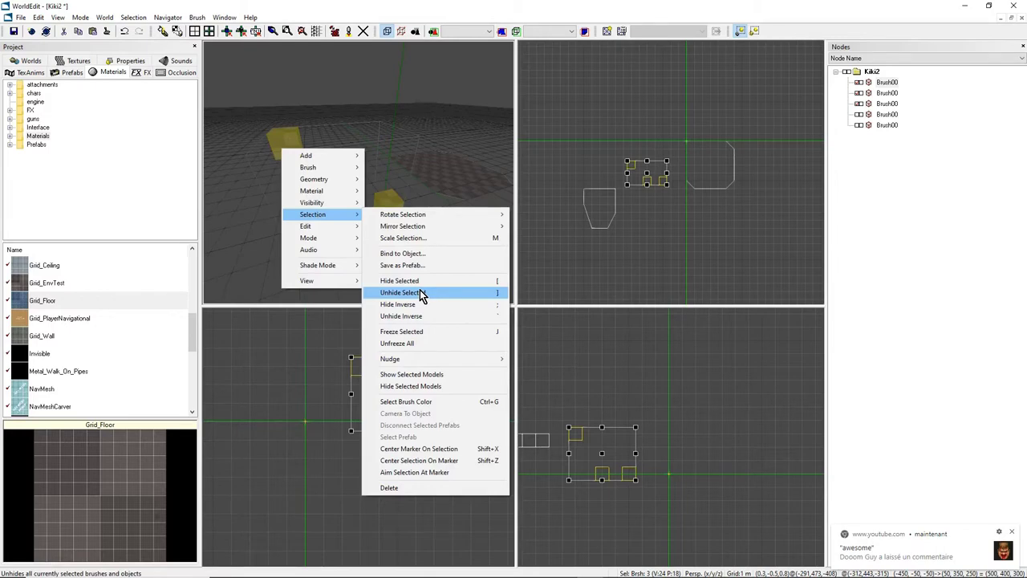
pyautogui.click(495, 316)
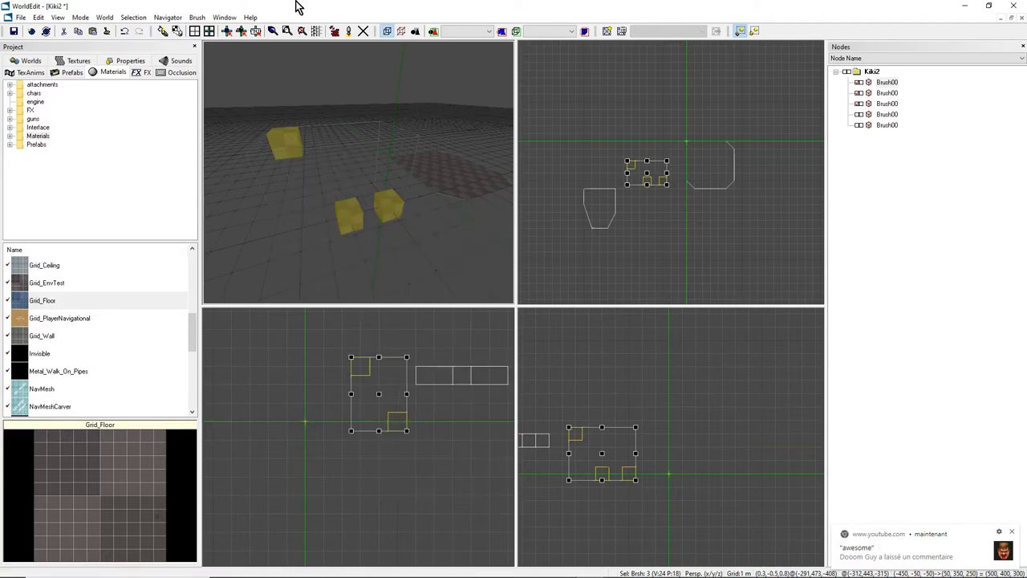
# Open the editor's key configuration list.
pyautogui.click(39, 18)
pyautogui.click(42, 18)
pyautogui.click(39, 18)
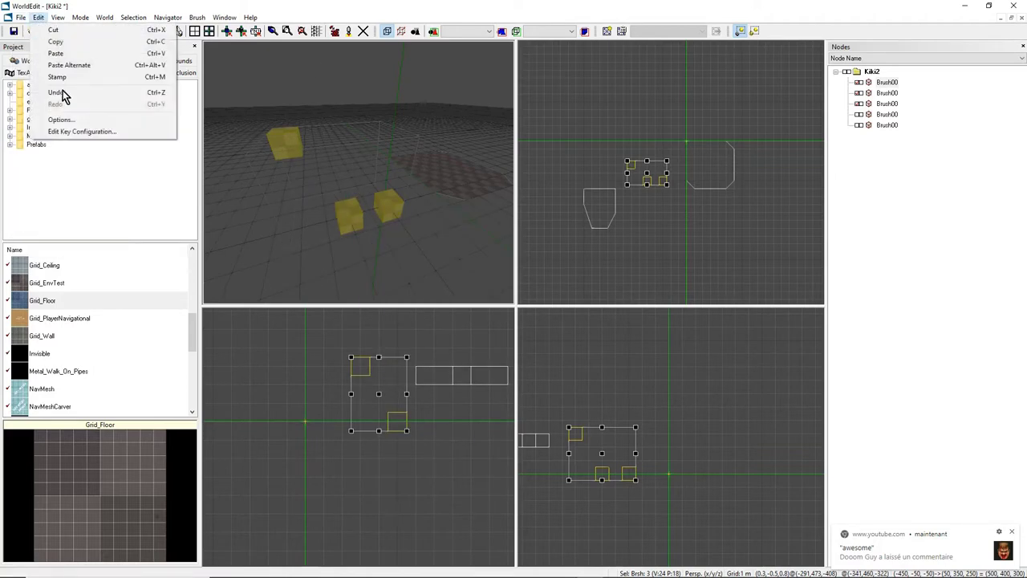
pyautogui.click(55, 133)
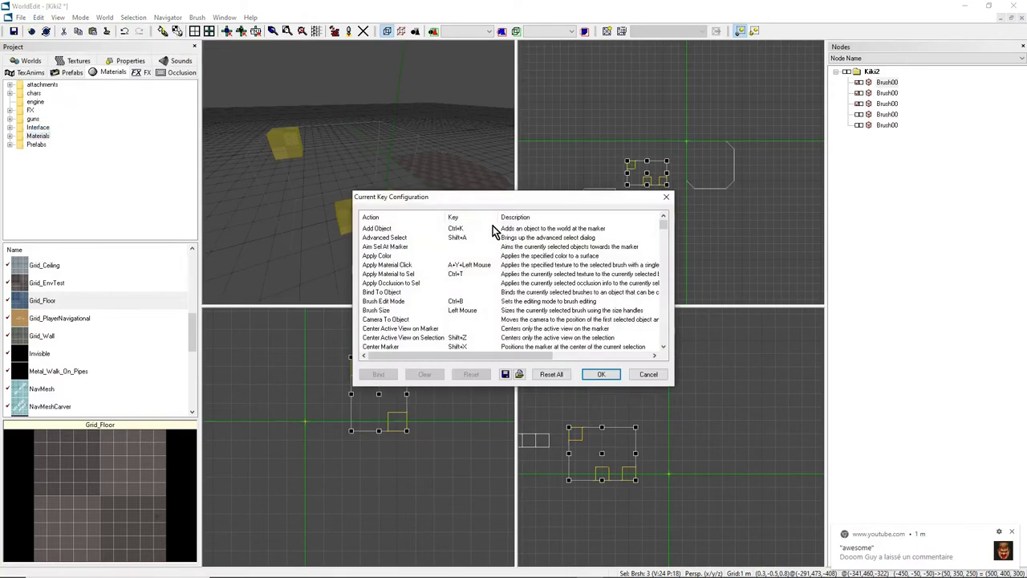
# Look through the key configuration list for the key bindings of Hide Frozen Nodes, Hide Inverse and Hide Selected.
pyautogui.moveTo(451, 205); pyautogui.dragTo(377, 209)
pyautogui.scroll(-20, 434, 291)
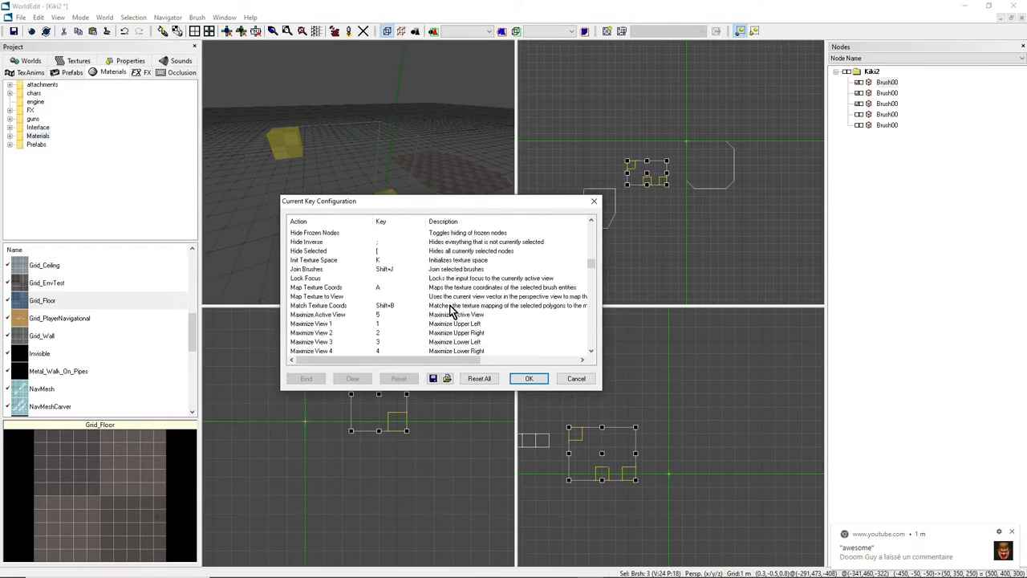
pyautogui.click(387, 288)
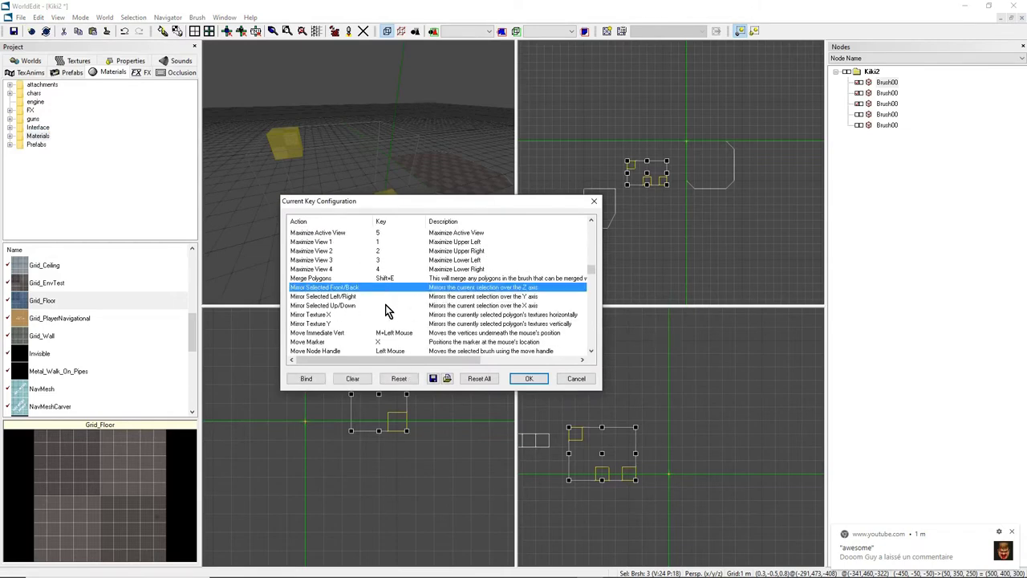
pyautogui.click(385, 305)
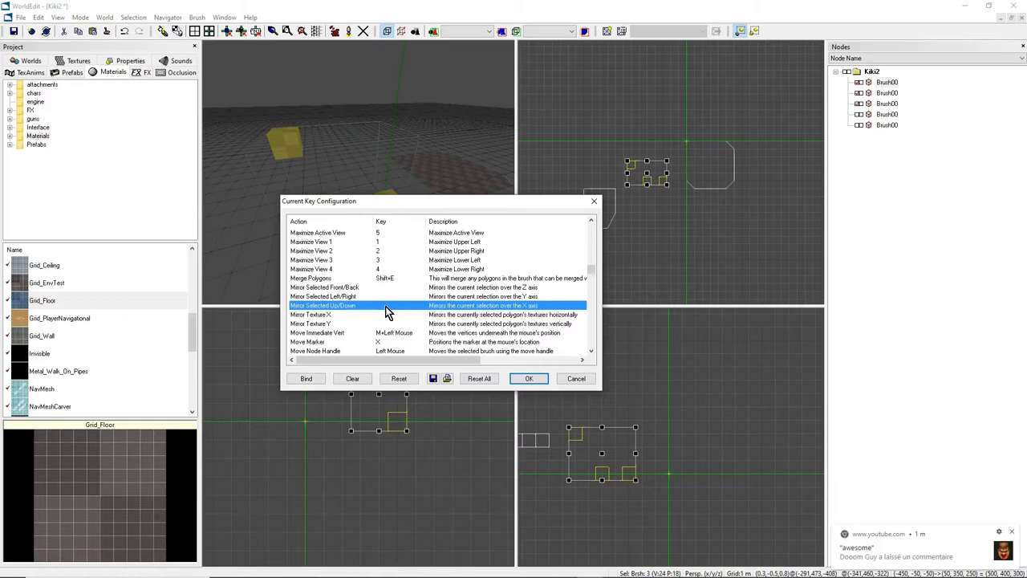
pyautogui.press('h')
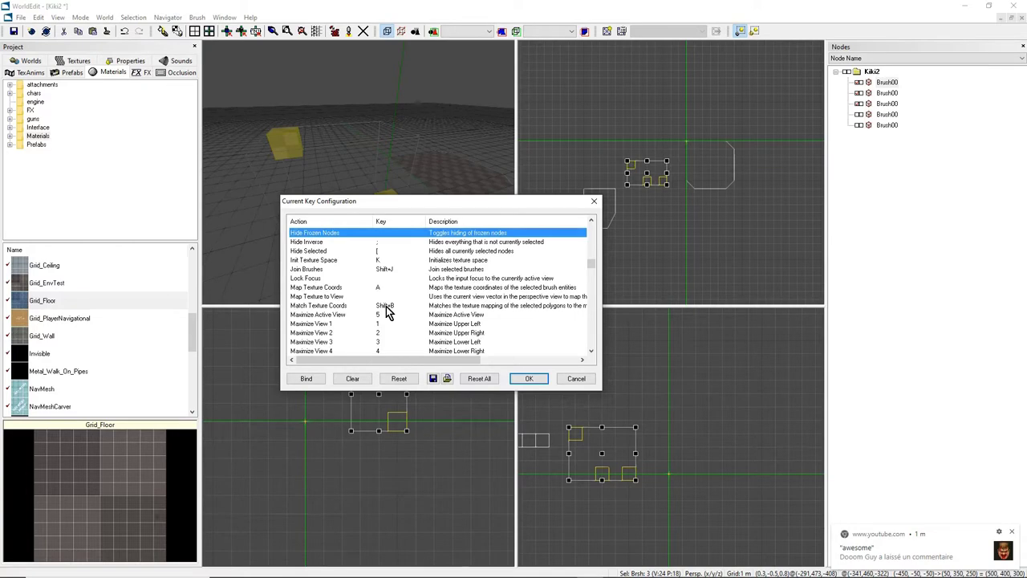
pyautogui.scroll(2, 388, 310)
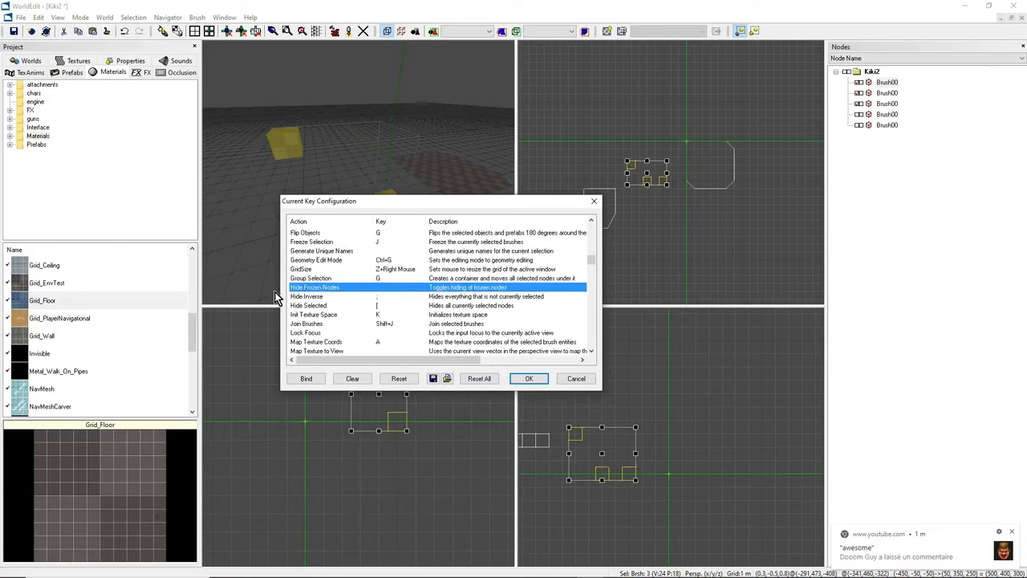
pyautogui.click(317, 297)
pyautogui.click(327, 305)
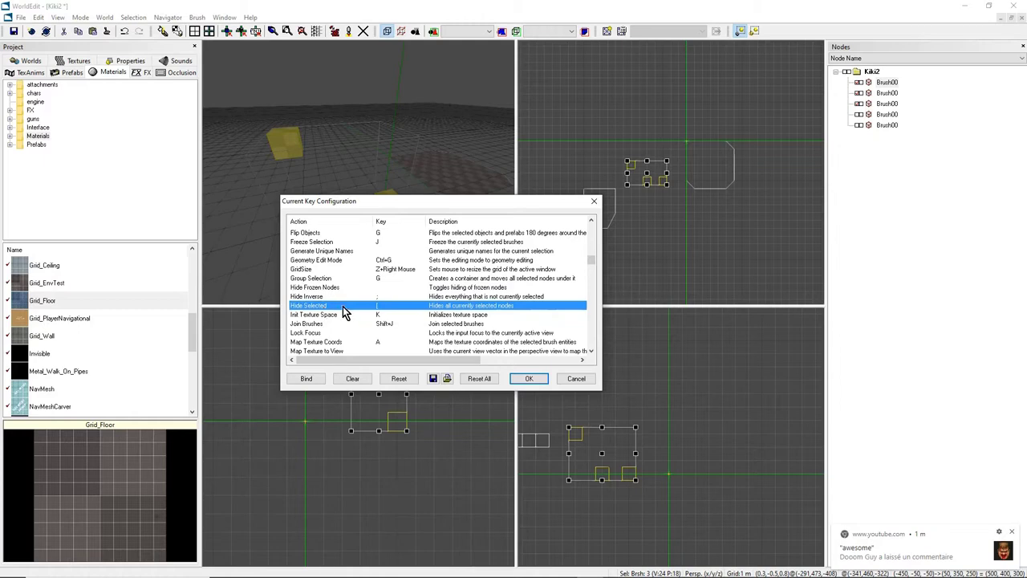
pyautogui.click(332, 270)
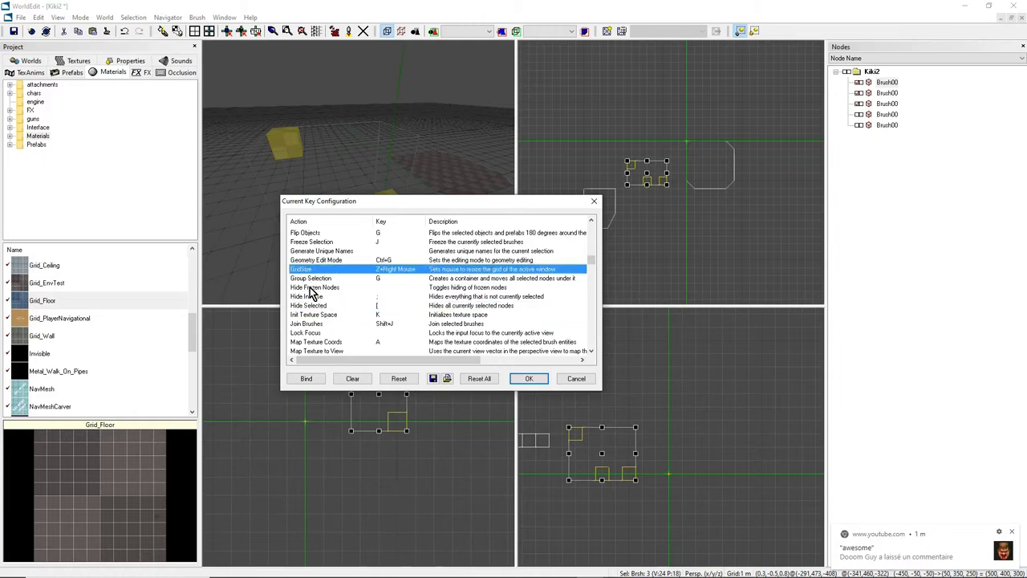
pyautogui.click(309, 287)
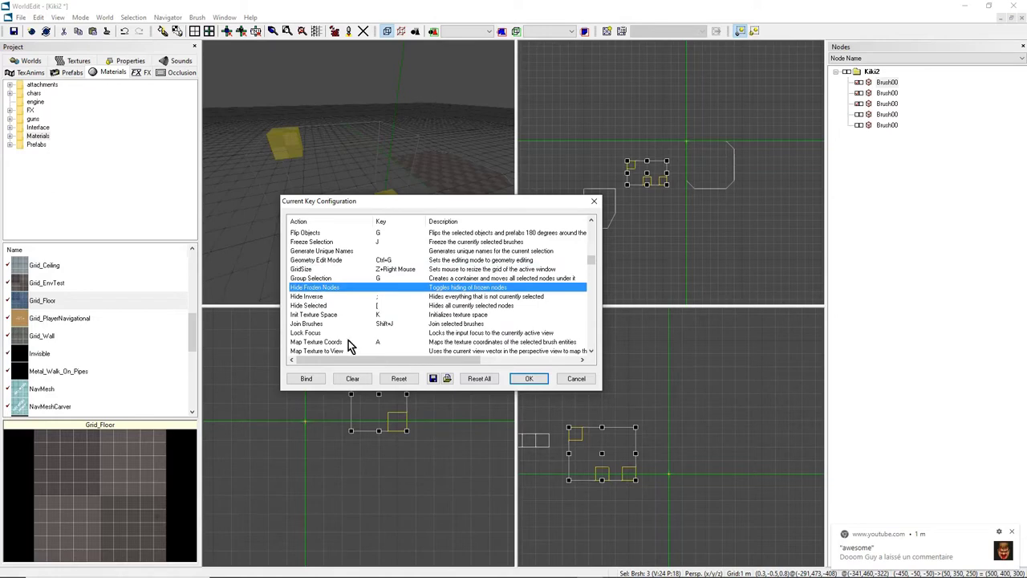
# Look up the Unhide Inverse and Unhide Selected bindings, recheck the hide entries, and cancel out of the key configuration.
pyautogui.moveTo(595, 268); pyautogui.dragTo(592, 332)
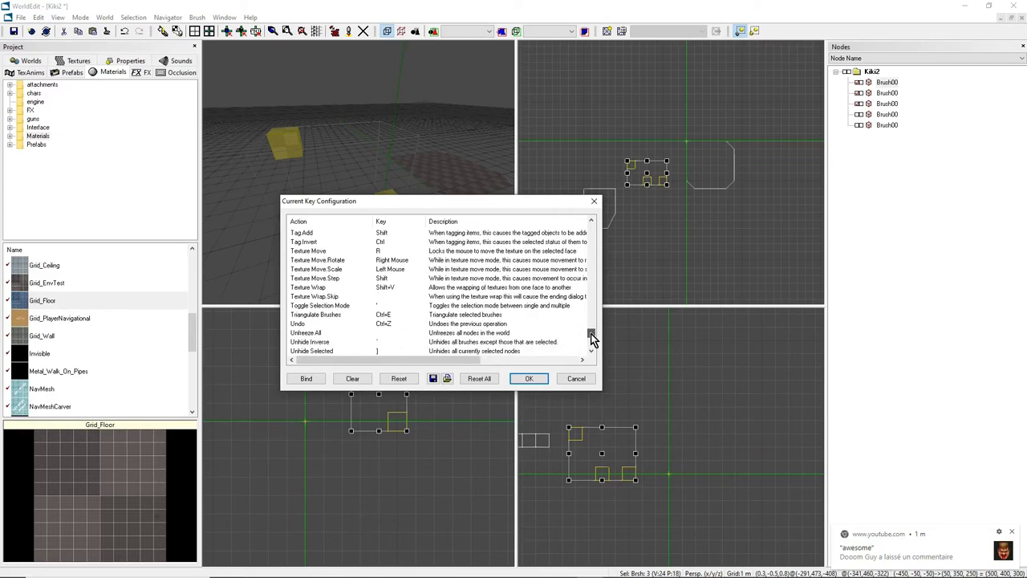
pyautogui.click(407, 324)
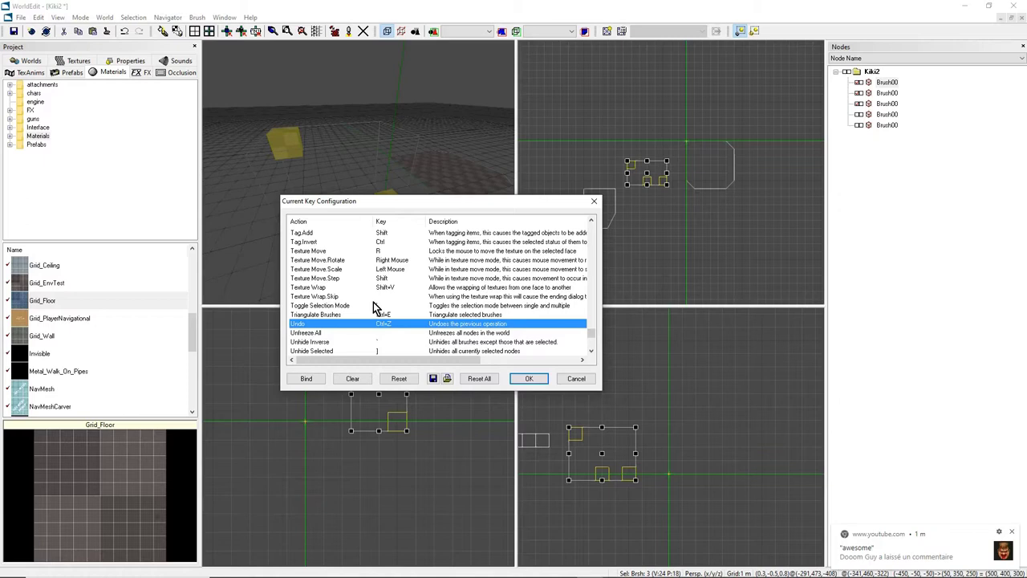
pyautogui.press('h')
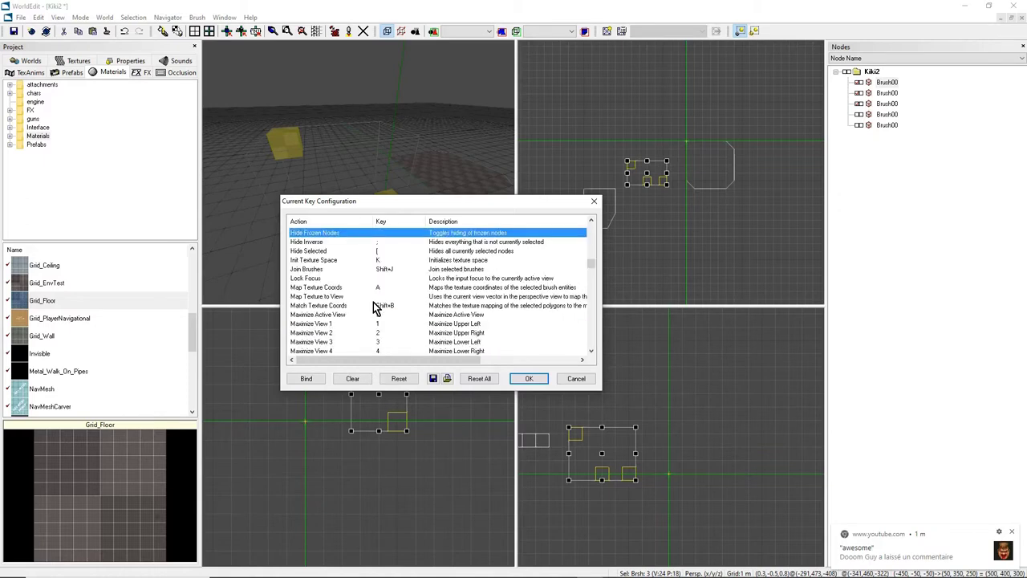
pyautogui.scroll(1, 373, 302)
pyautogui.click(320, 271)
pyautogui.click(314, 260)
pyautogui.click(310, 277)
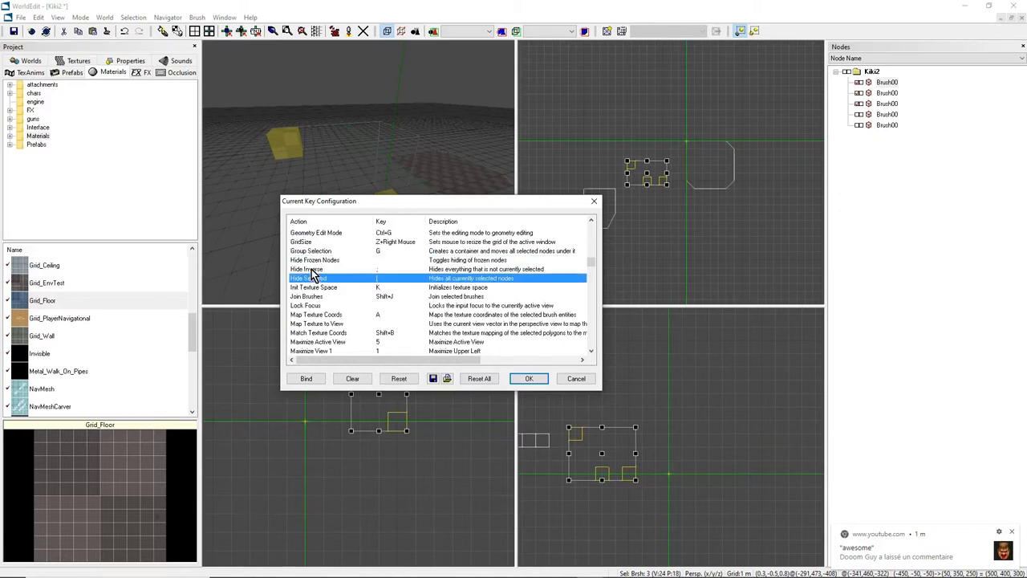
pyautogui.click(311, 270)
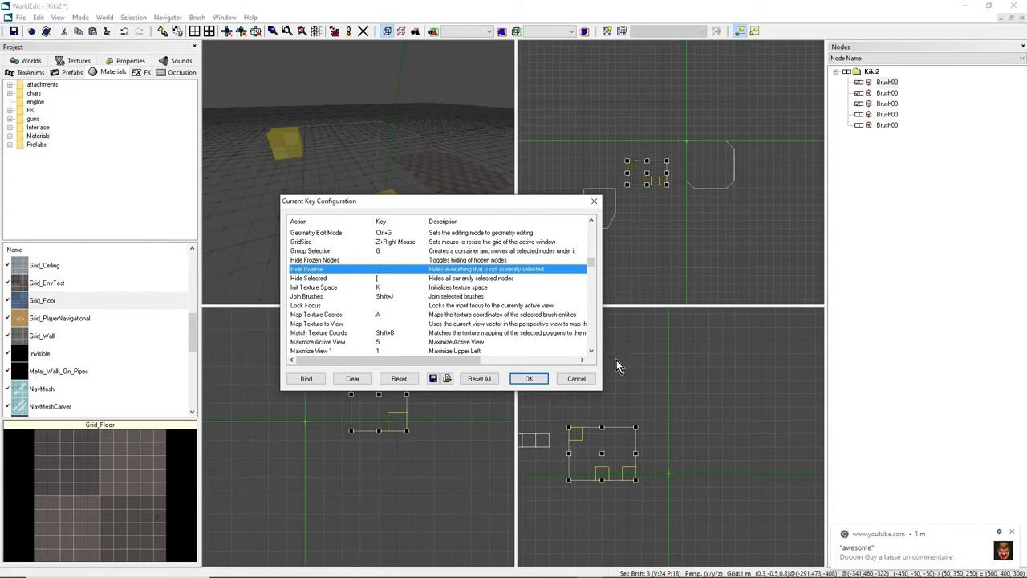
pyautogui.click(576, 378)
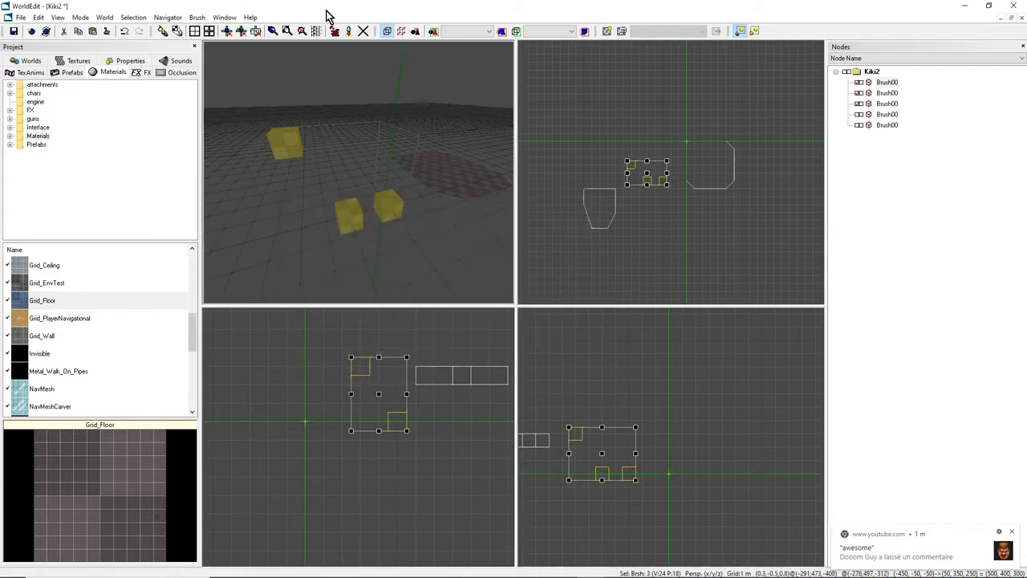
# Move the three selected boxes together 100 units along positive X in the top view, toward the octagonal brush.
pyautogui.moveTo(359, 164); pyautogui.dragTo(359, 172, button='middle')
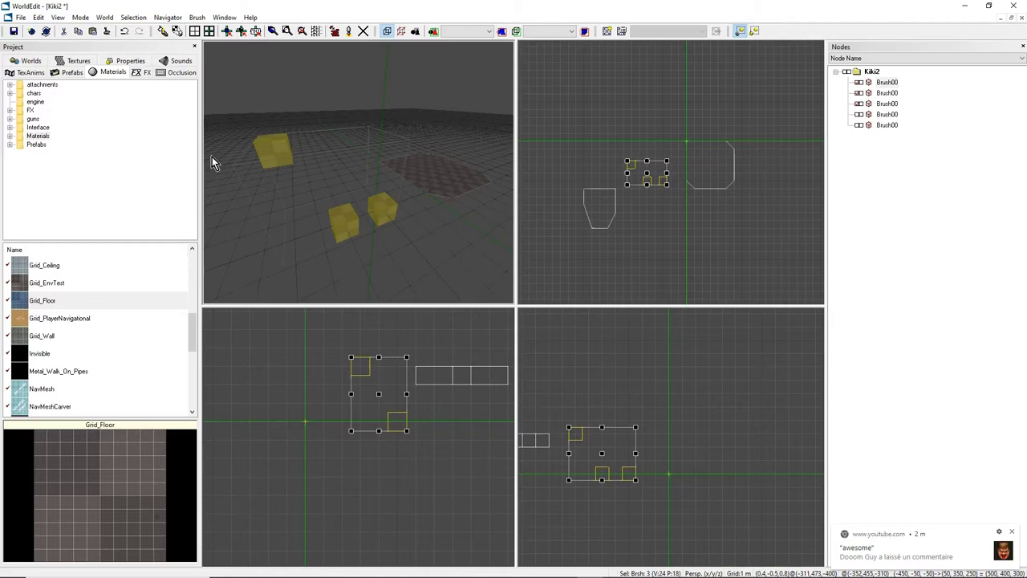
pyautogui.moveTo(378, 236); pyautogui.dragTo(368, 236, button='right')
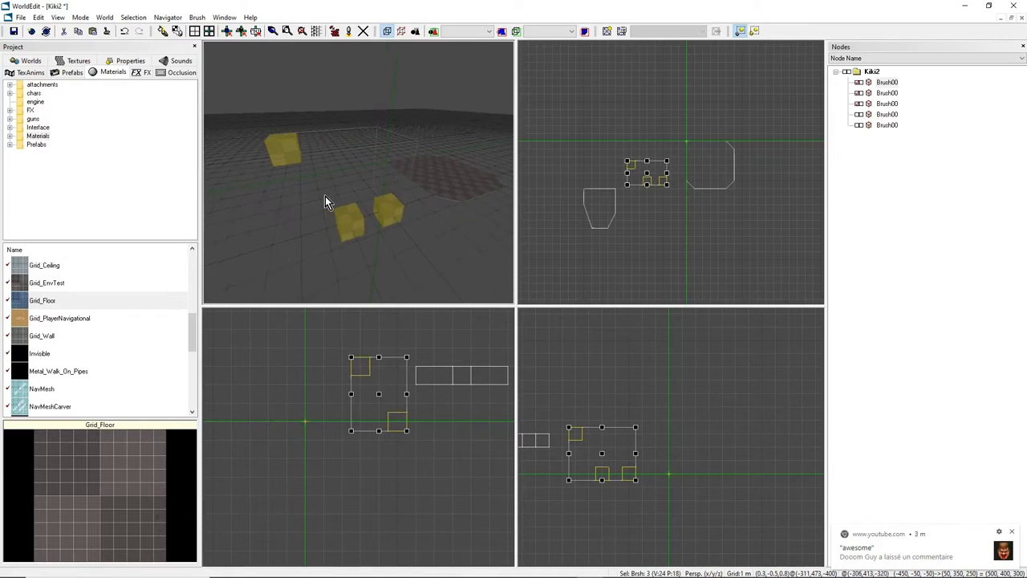
pyautogui.moveTo(325, 196); pyautogui.dragTo(353, 178, button='right')
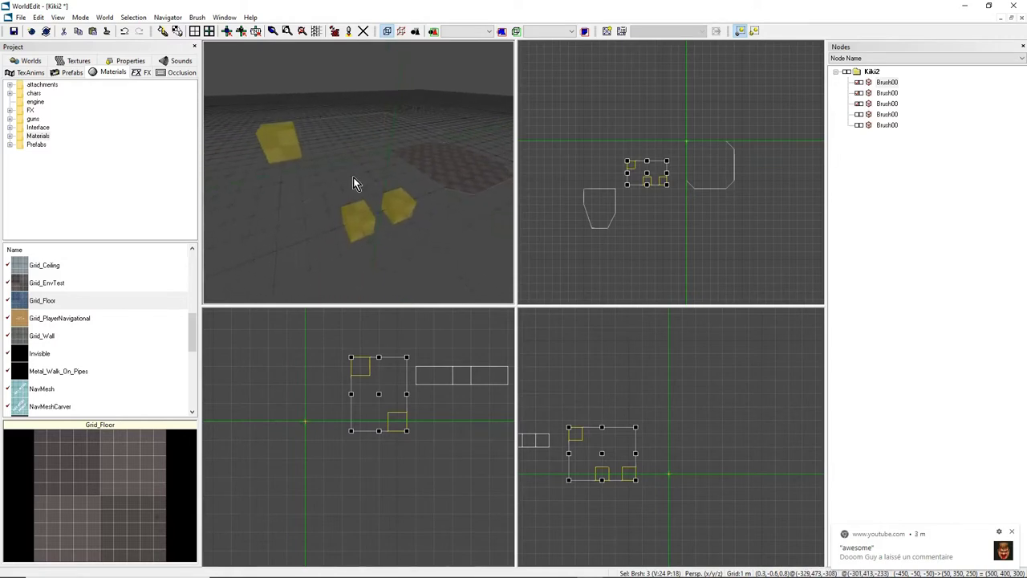
pyautogui.scroll(1, 353, 178)
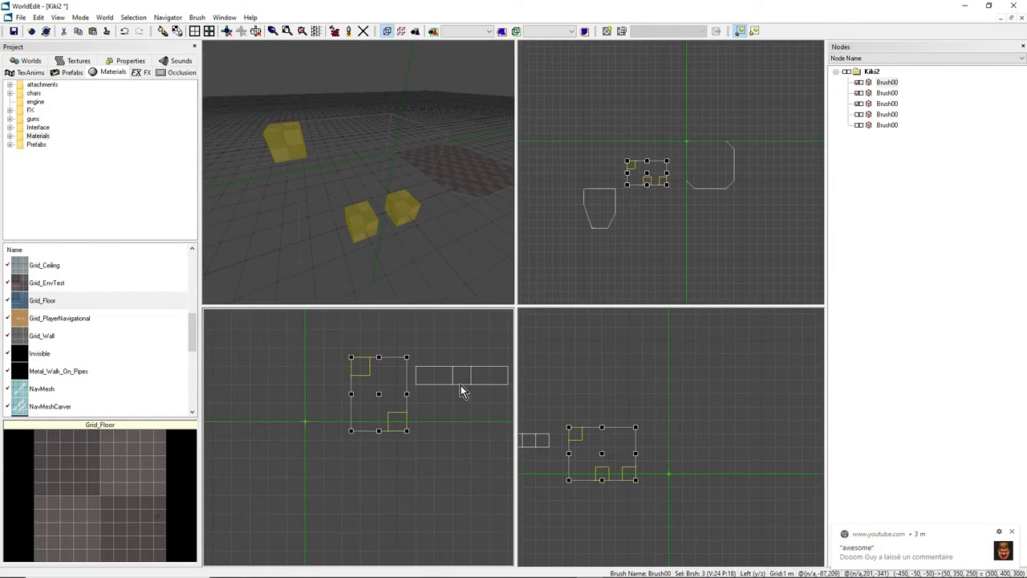
pyautogui.scroll(1, 461, 385)
pyautogui.moveTo(461, 386); pyautogui.dragTo(440, 420, button='middle')
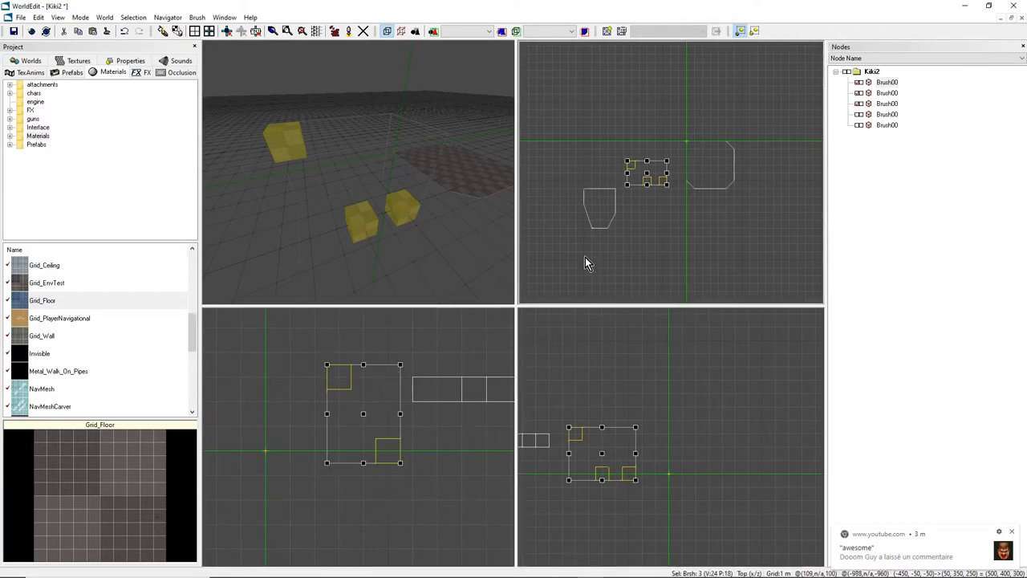
pyautogui.scroll(3, 630, 192)
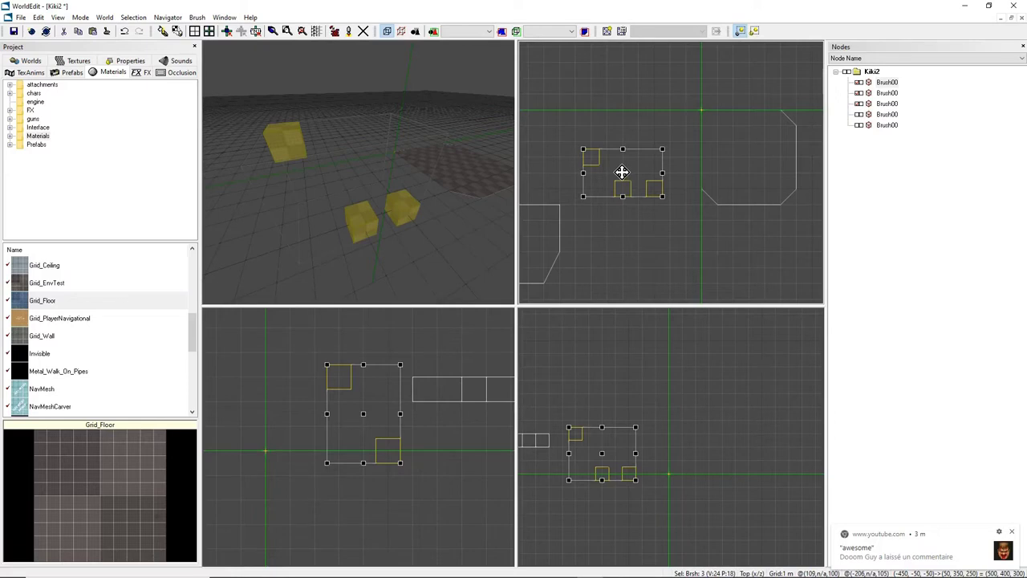
pyautogui.moveTo(622, 172)
pyautogui.mouseDown()
pyautogui.moveTo(649, 200)
pyautogui.moveTo(642, 238)
pyautogui.moveTo(615, 217)
pyautogui.moveTo(656, 195)
pyautogui.moveTo(624, 227)
pyautogui.moveTo(608, 174)
pyautogui.moveTo(646, 193)
pyautogui.moveTo(602, 195)
pyautogui.moveTo(660, 198)
pyautogui.moveTo(598, 176)
pyautogui.moveTo(649, 227)
pyautogui.moveTo(621, 153)
pyautogui.moveTo(626, 215)
pyautogui.moveTo(642, 165)
pyautogui.moveTo(616, 200)
pyautogui.moveTo(659, 182)
pyautogui.moveTo(607, 174)
pyautogui.moveTo(633, 220)
pyautogui.moveTo(616, 170)
pyautogui.moveTo(633, 175)
pyautogui.mouseUp()
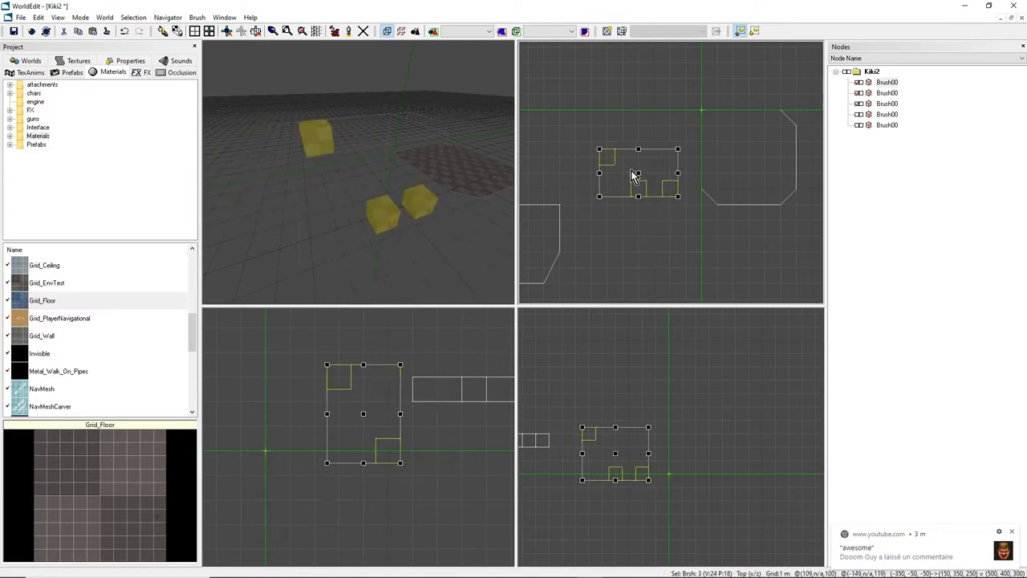
# Move the three boxes together 200 units along positive Z in the side view and raise them 200 units in the front view.
pyautogui.scroll(-2, 369, 425)
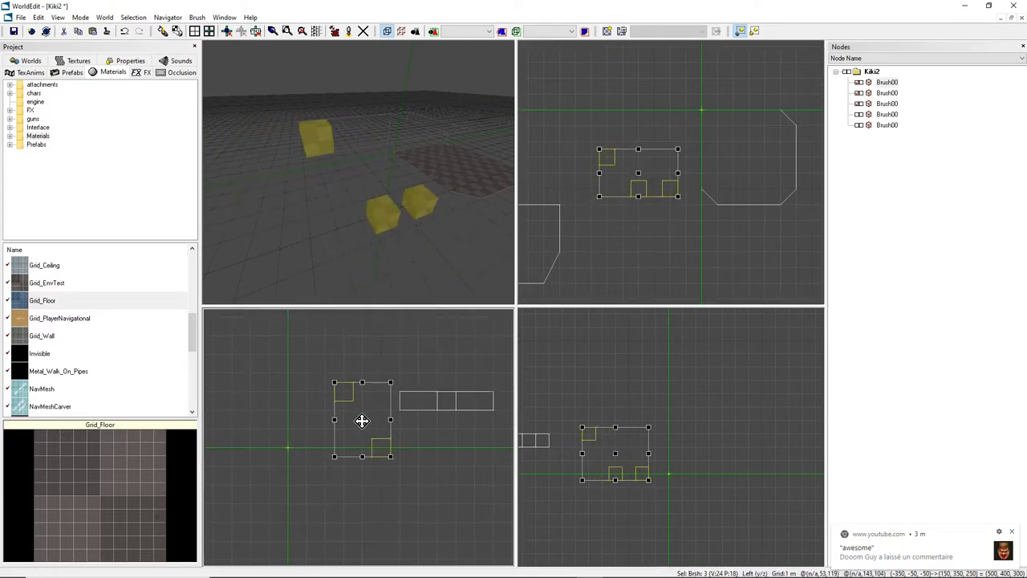
pyautogui.moveTo(361, 422)
pyautogui.mouseDown()
pyautogui.moveTo(380, 387)
pyautogui.moveTo(353, 442)
pyautogui.moveTo(344, 439)
pyautogui.mouseUp()
pyautogui.moveTo(348, 216); pyautogui.dragTo(356, 172, button='right')
pyautogui.moveTo(341, 436)
pyautogui.mouseDown()
pyautogui.moveTo(380, 439)
pyautogui.moveTo(286, 440)
pyautogui.moveTo(369, 402)
pyautogui.moveTo(332, 431)
pyautogui.moveTo(351, 384)
pyautogui.mouseUp()
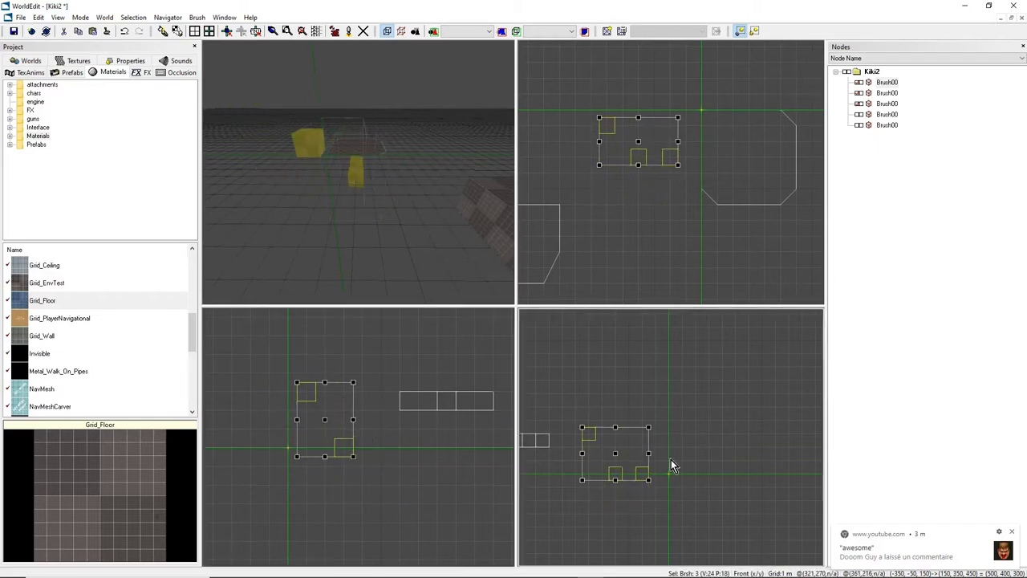
pyautogui.moveTo(615, 455)
pyautogui.mouseDown()
pyautogui.moveTo(650, 426)
pyautogui.moveTo(614, 484)
pyautogui.moveTo(582, 420)
pyautogui.moveTo(695, 439)
pyautogui.moveTo(607, 458)
pyautogui.moveTo(687, 431)
pyautogui.moveTo(611, 432)
pyautogui.mouseUp()
pyautogui.moveTo(387, 189); pyautogui.dragTo(387, 189, button='right')
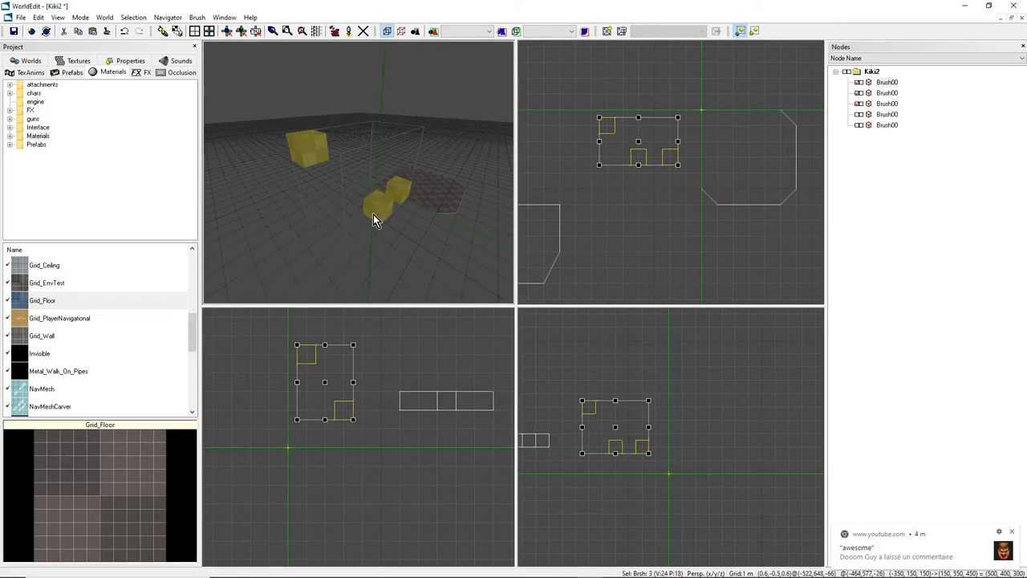
pyautogui.moveTo(373, 215); pyautogui.dragTo(358, 165, button='right')
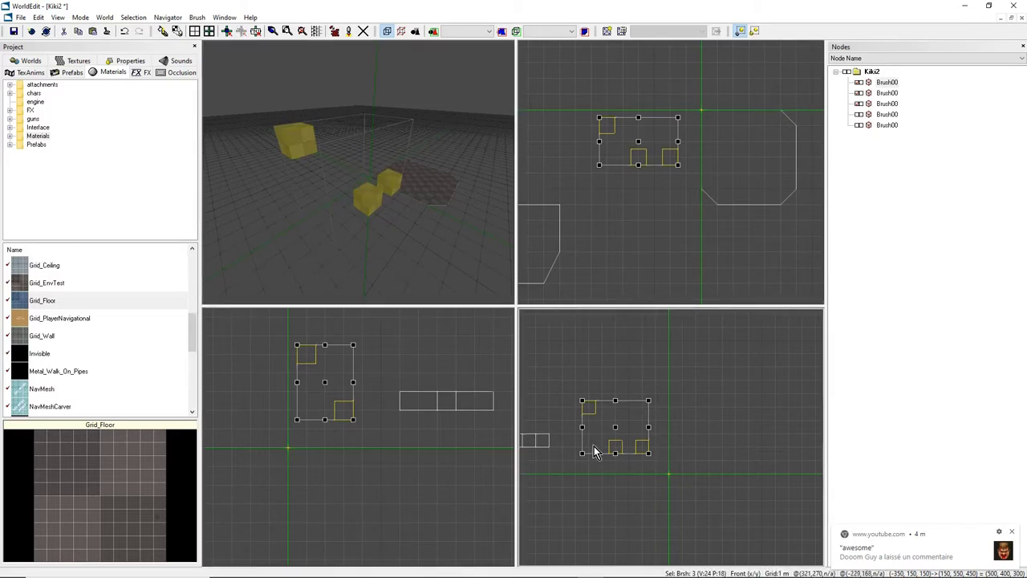
# Select the boxes one at a time in the perspective view, ending with only the middle box selected.
pyautogui.scroll(1, 610, 451)
pyautogui.scroll(-3, 588, 459)
pyautogui.moveTo(588, 459); pyautogui.dragTo(605, 465, button='right')
pyautogui.scroll(3, 652, 449)
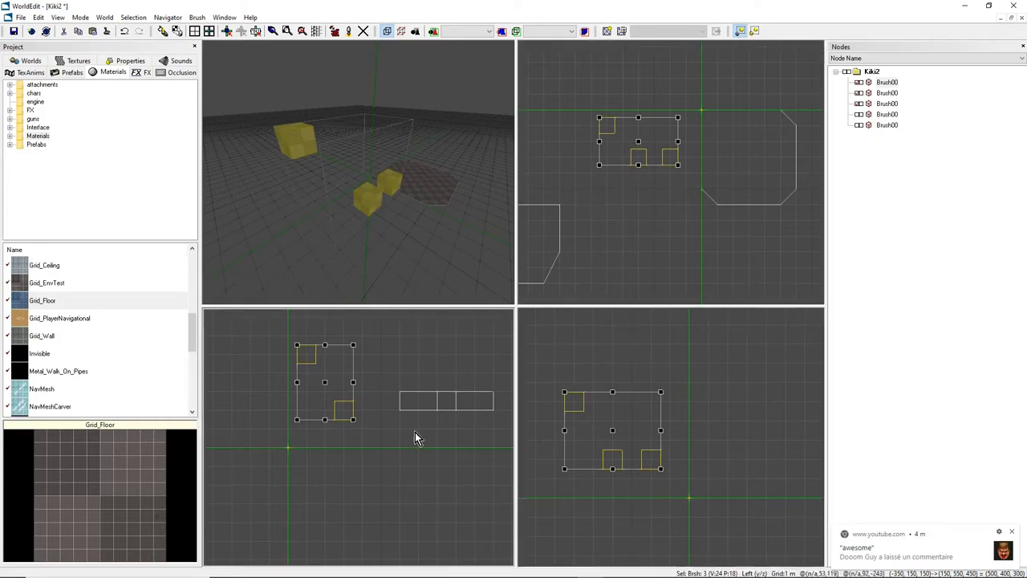
pyautogui.moveTo(417, 184)
pyautogui.mouseDown(button='right')
pyautogui.moveTo(393, 168)
pyautogui.moveTo(357, 183)
pyautogui.moveTo(363, 174)
pyautogui.mouseUp(button='right')
pyautogui.click(363, 210)
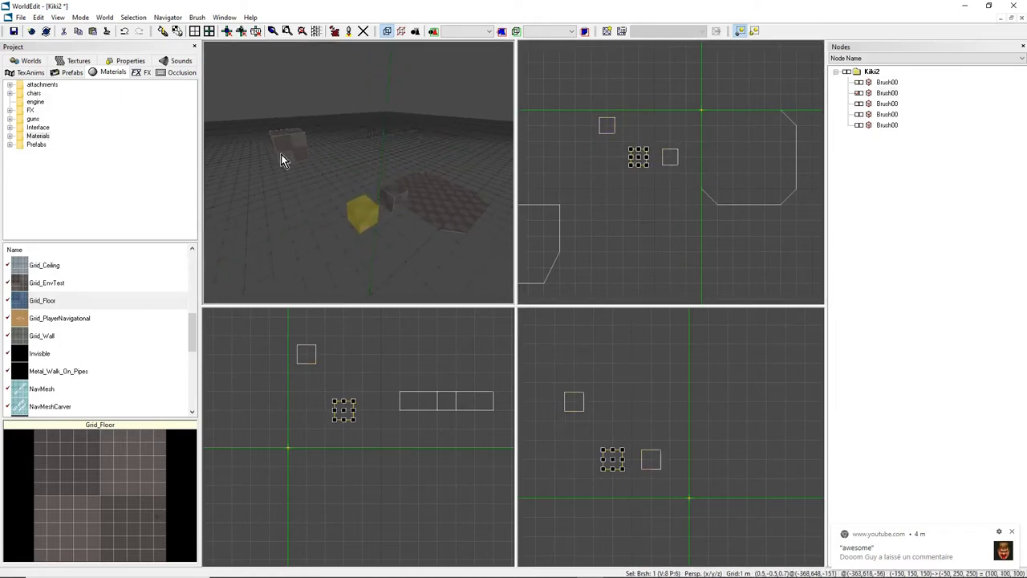
pyautogui.click(281, 158)
pyautogui.click(364, 211)
pyautogui.click(361, 211)
pyautogui.click(360, 214)
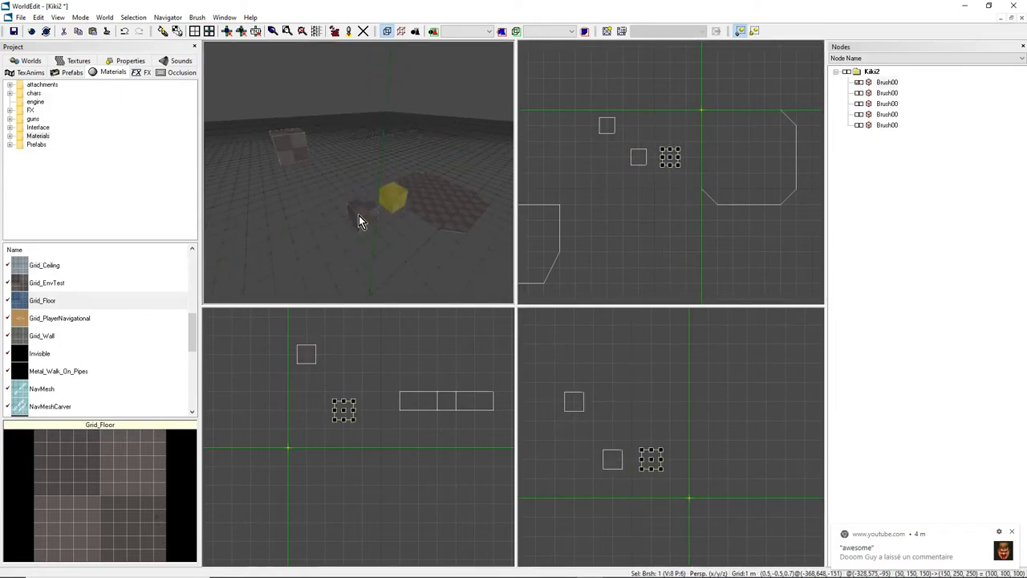
pyautogui.click(359, 216)
# Move the selected middle box around in the top view and place it 100 units along negative Z from its starting position.
pyautogui.moveTo(638, 156)
pyautogui.mouseDown()
pyautogui.moveTo(610, 187)
pyautogui.moveTo(640, 197)
pyautogui.moveTo(598, 182)
pyautogui.moveTo(609, 185)
pyautogui.mouseUp()
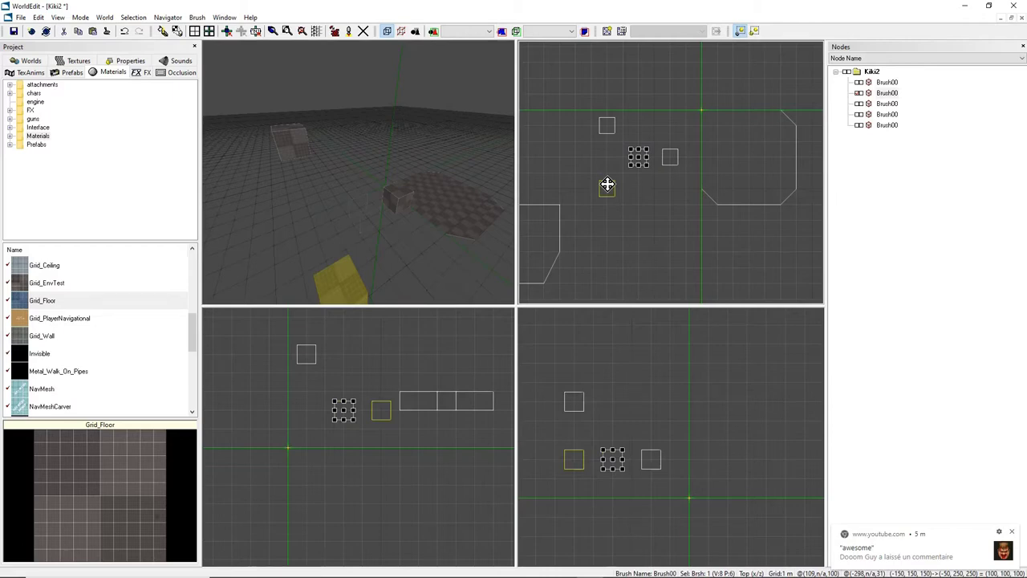
pyautogui.moveTo(608, 185)
pyautogui.mouseDown()
pyautogui.moveTo(596, 195)
pyautogui.moveTo(591, 147)
pyautogui.moveTo(610, 147)
pyautogui.moveTo(603, 153)
pyautogui.mouseUp()
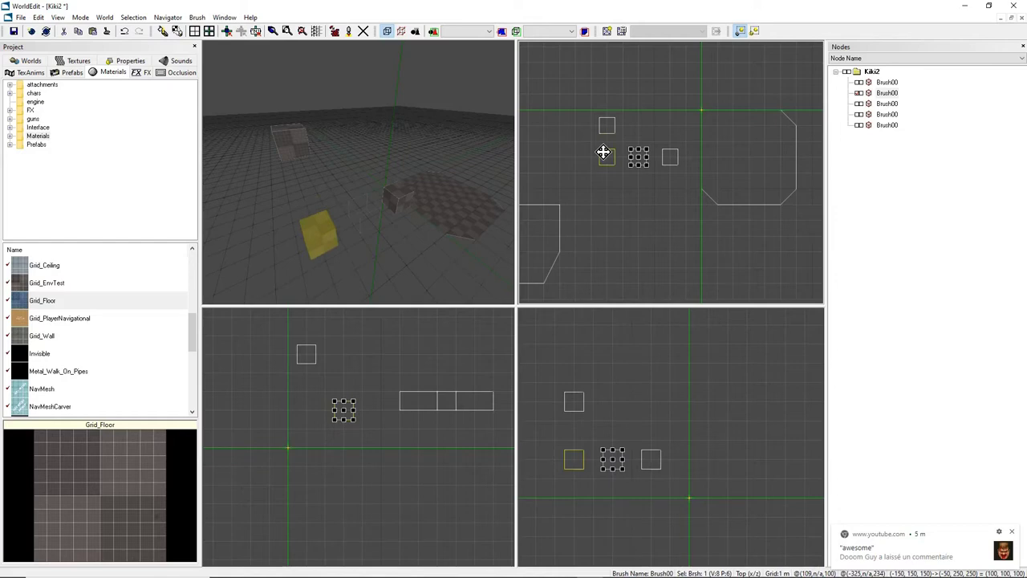
pyautogui.moveTo(603, 152)
pyautogui.mouseDown()
pyautogui.moveTo(600, 174)
pyautogui.moveTo(605, 158)
pyautogui.moveTo(635, 170)
pyautogui.moveTo(648, 160)
pyautogui.moveTo(645, 182)
pyautogui.mouseUp()
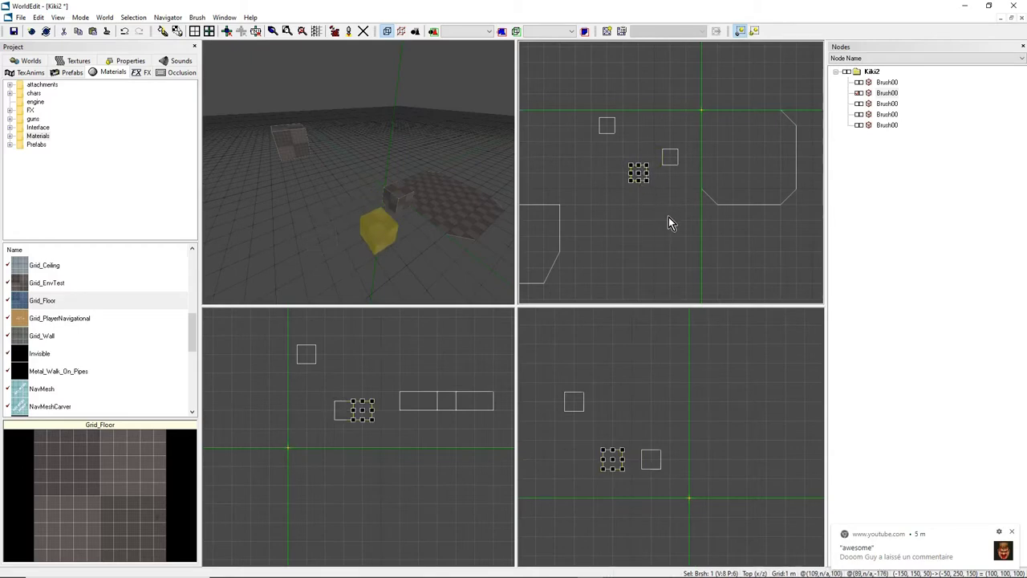
pyautogui.moveTo(386, 191); pyautogui.dragTo(358, 172, button='right')
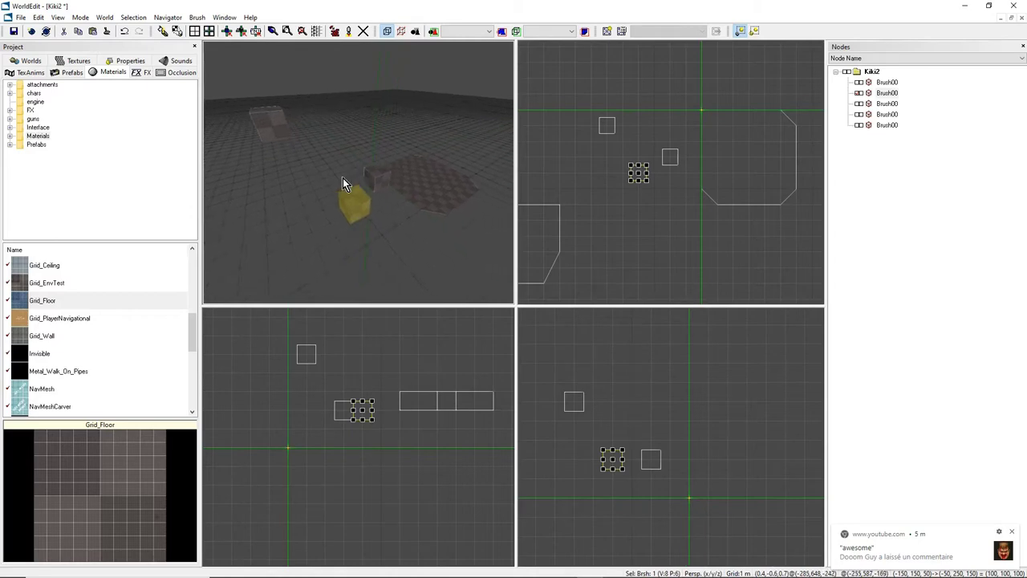
pyautogui.moveTo(343, 207); pyautogui.dragTo(362, 215, button='right')
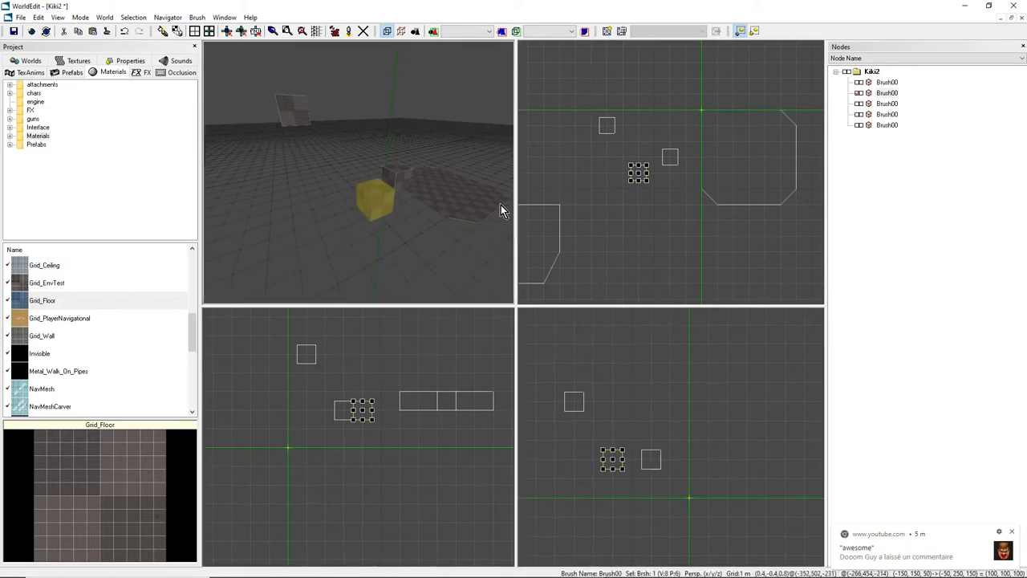
pyautogui.scroll(1, 386, 365)
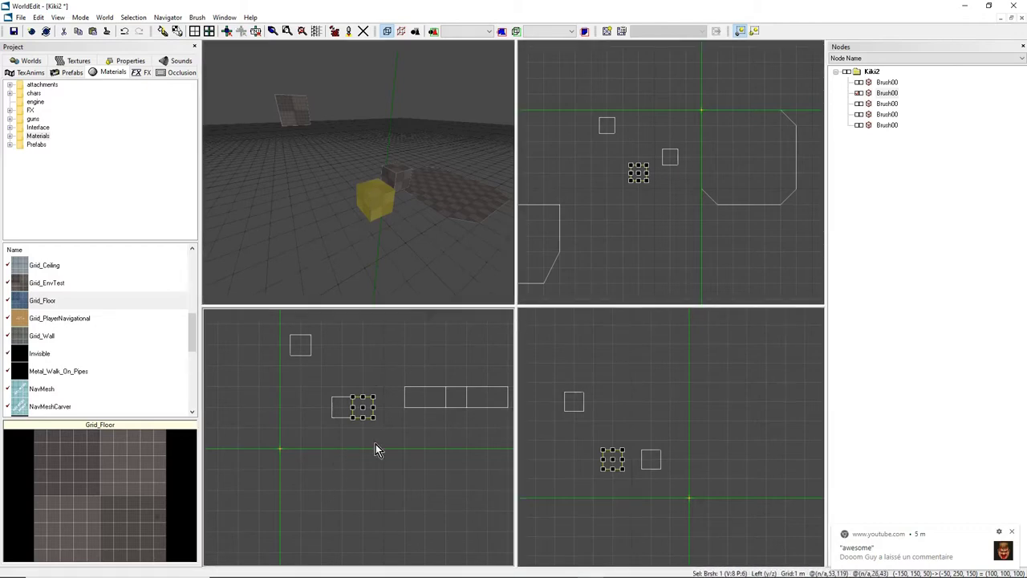
pyautogui.moveTo(377, 449)
pyautogui.mouseDown(button='middle')
pyautogui.moveTo(374, 494)
pyautogui.moveTo(377, 455)
pyautogui.mouseUp(button='middle')
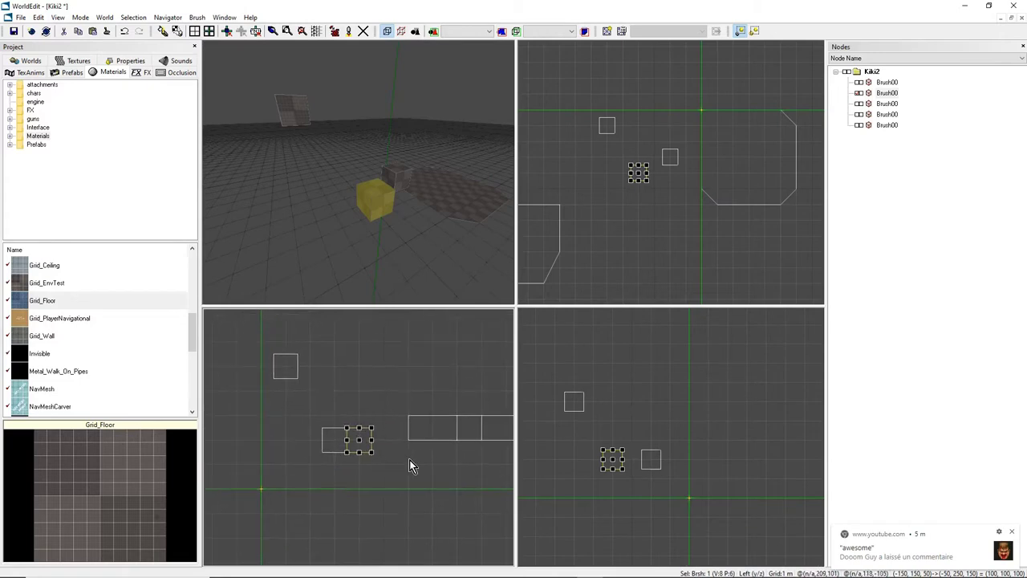
# Raise and lower the selected box repeatedly in the side view in 100-unit steps, ending at its starting height.
pyautogui.press('Up')
pyautogui.press('Up')
pyautogui.press('Up')
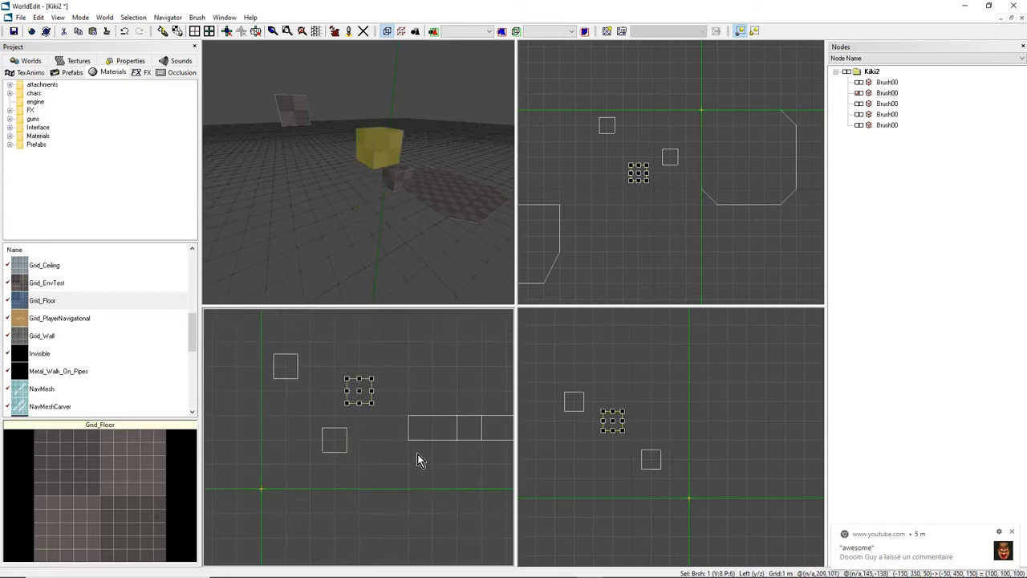
pyautogui.press('Down')
pyautogui.press('Down')
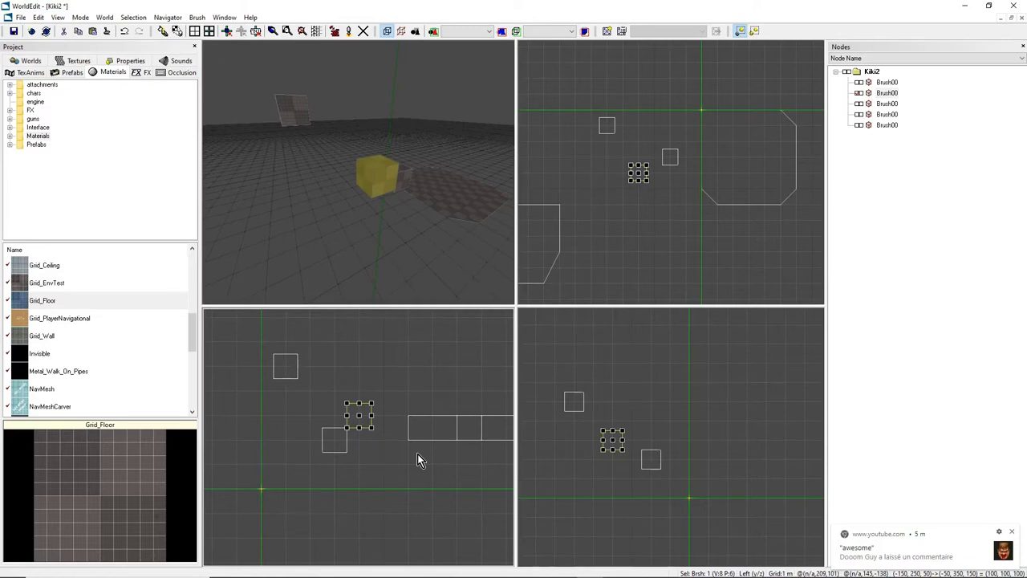
pyautogui.press('Up')
pyautogui.press('Up')
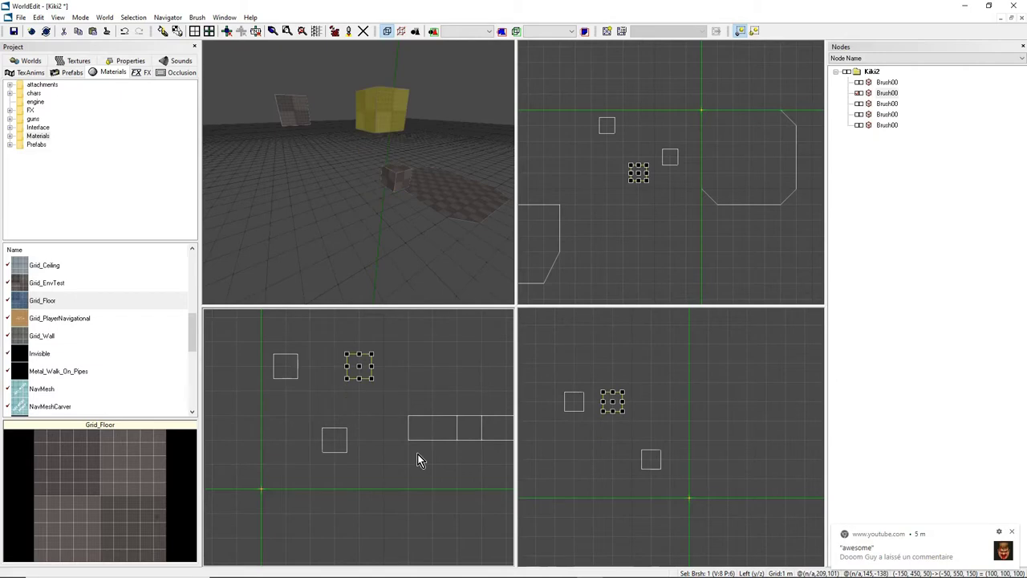
pyautogui.press('Down')
pyautogui.press('Down')
pyautogui.press('Down')
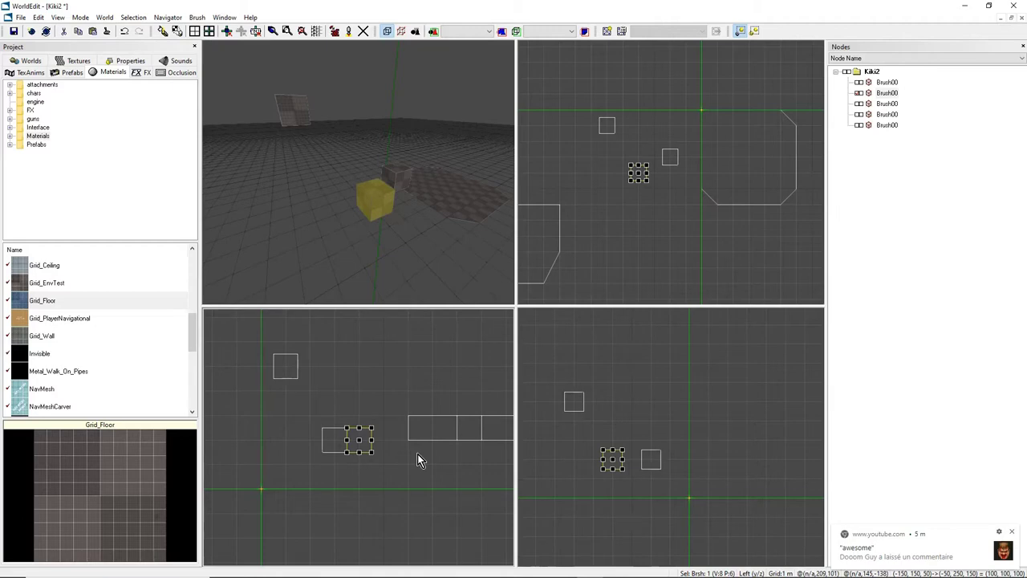
# Move the selected box back and forth along Z in the side view and leave it 100 units further along positive Z.
pyautogui.press('Right')
pyautogui.press('Left')
pyautogui.press('Left')
pyautogui.press('Left')
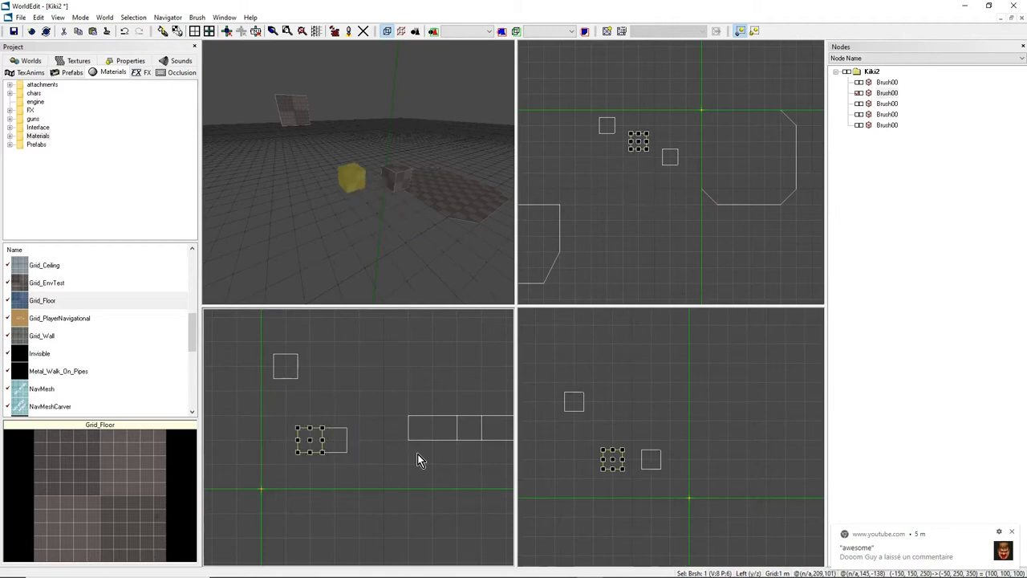
pyautogui.press('Right')
pyautogui.press('Right')
pyautogui.press('Right')
pyautogui.press('Right')
pyautogui.press('Left')
pyautogui.press('Left')
pyautogui.press('Left')
pyautogui.rightClick(418, 453)
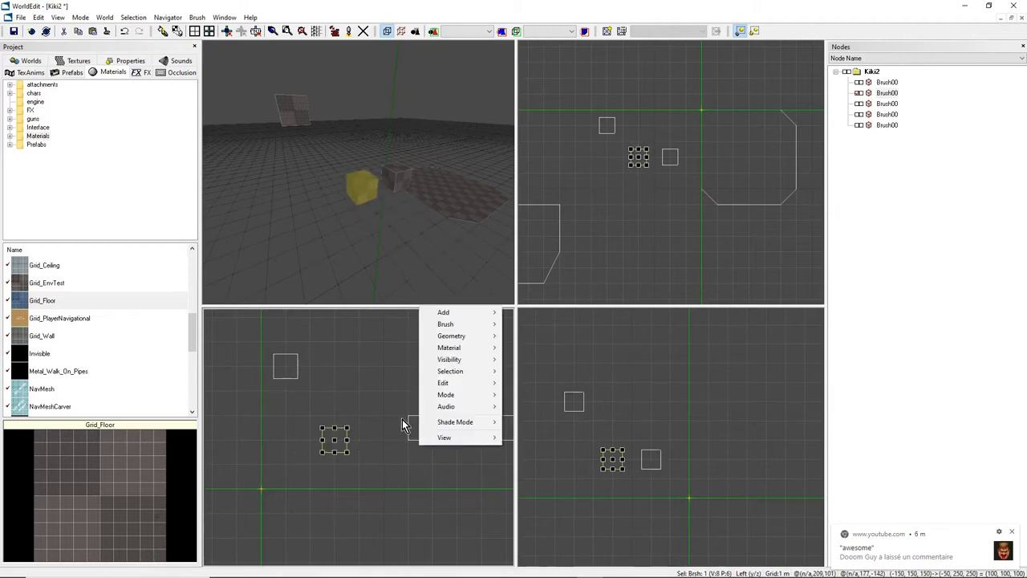
pyautogui.click(358, 5)
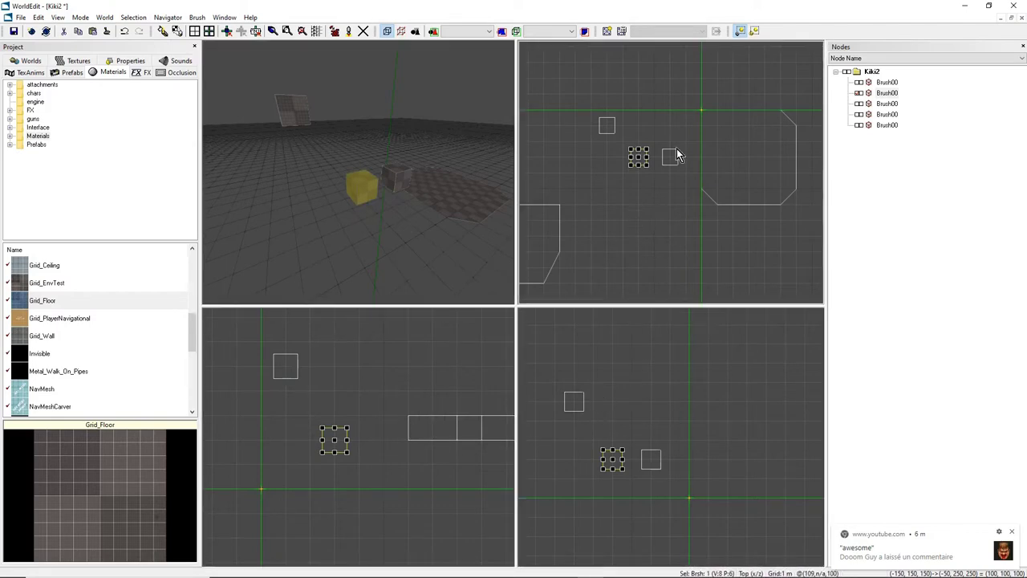
# Move the box around in the top view, ending 200 units along negative X and 100 units along negative Z from its start.
pyautogui.scroll(2, 654, 184)
pyautogui.moveTo(654, 185); pyautogui.dragTo(703, 205, button='middle')
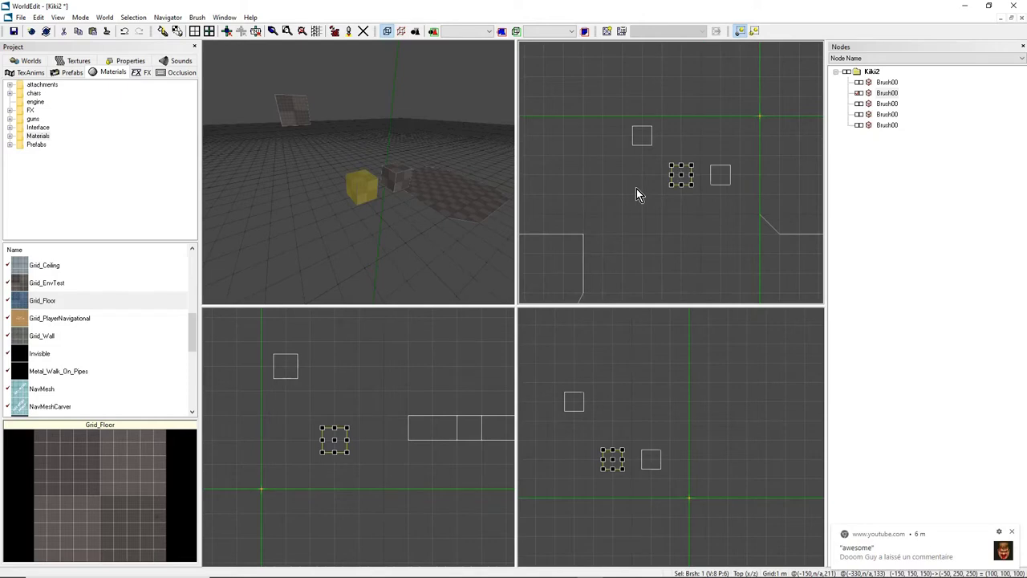
pyautogui.press('Left')
pyautogui.press('Left')
pyautogui.press('Right')
pyautogui.press('Right')
pyautogui.press('Right')
pyautogui.press('Up')
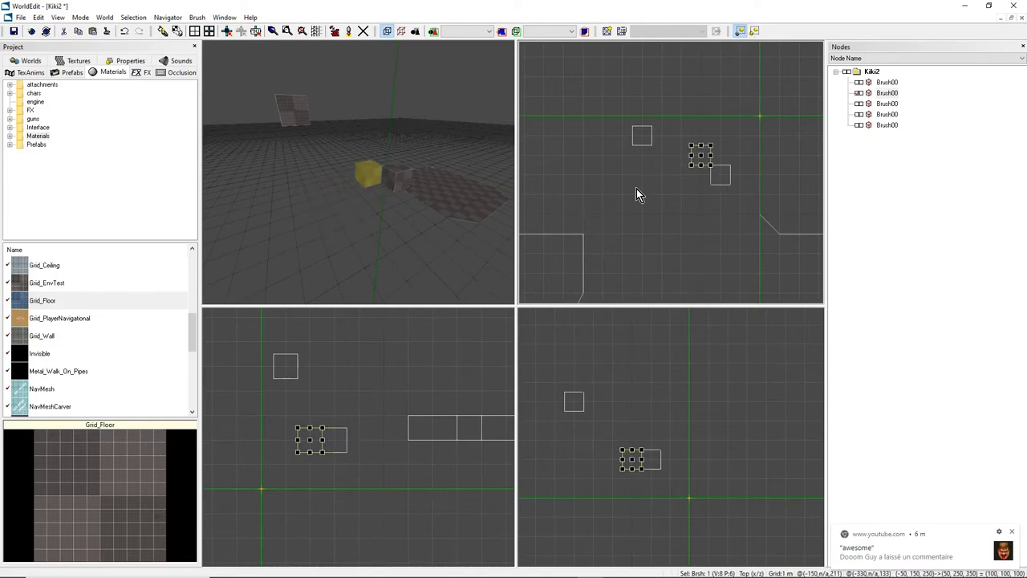
pyautogui.press('Down')
pyautogui.press('Left')
pyautogui.press('Left')
pyautogui.press('Down')
pyautogui.press('Left')
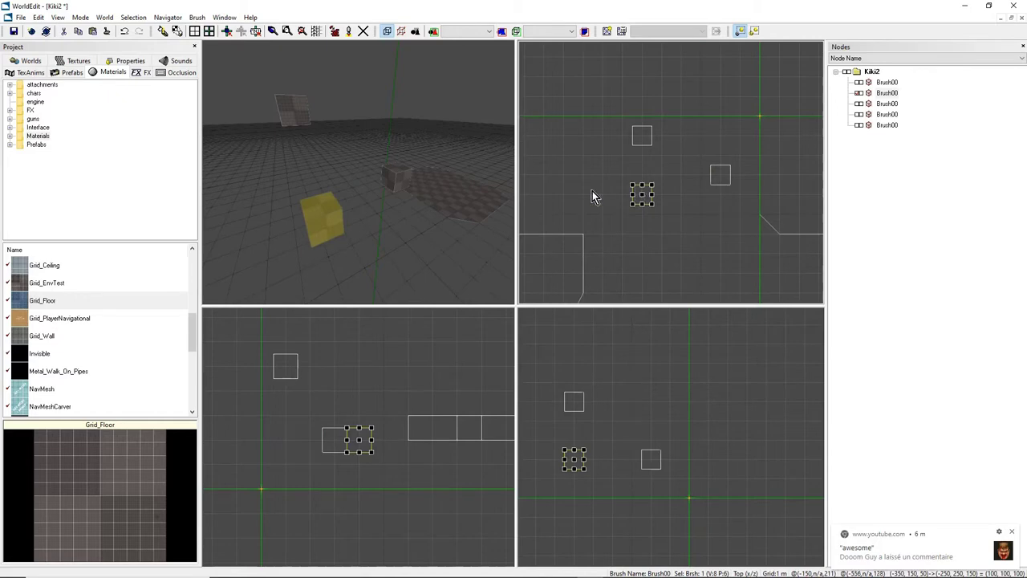
# Reduce the grid size to 50 cm and shift the box in 50-unit steps in the top view, ending at its starting position.
pyautogui.scroll(3, 602, 186)
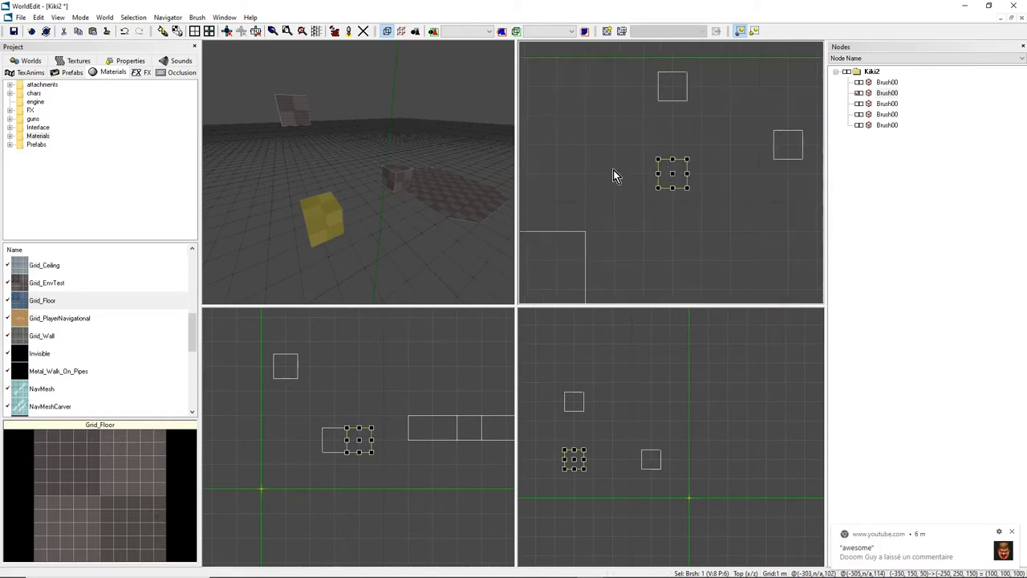
pyautogui.press('-')
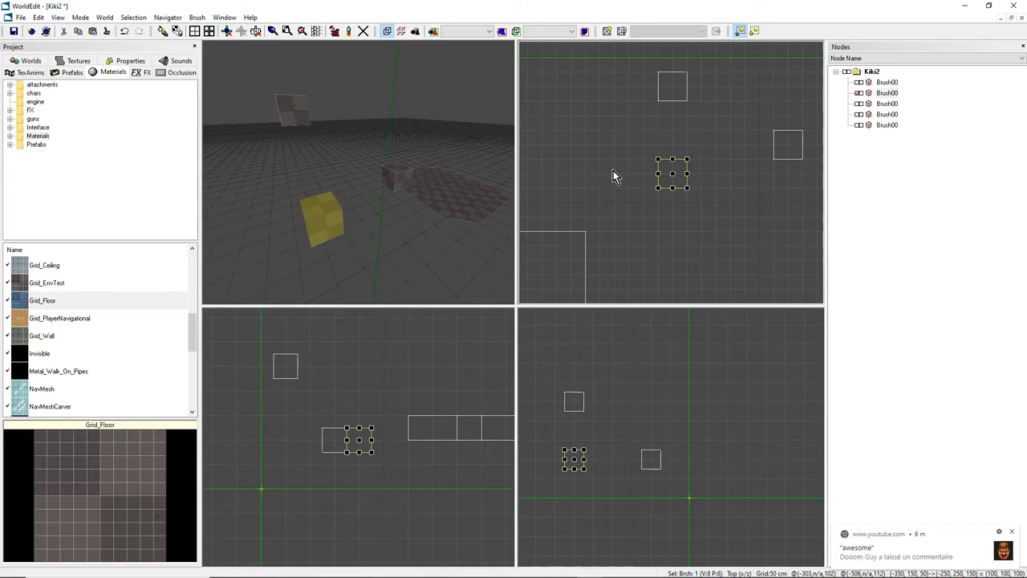
pyautogui.press('Up')
pyautogui.press('Left')
pyautogui.press('Down')
pyautogui.press('Right')
pyautogui.press('Right')
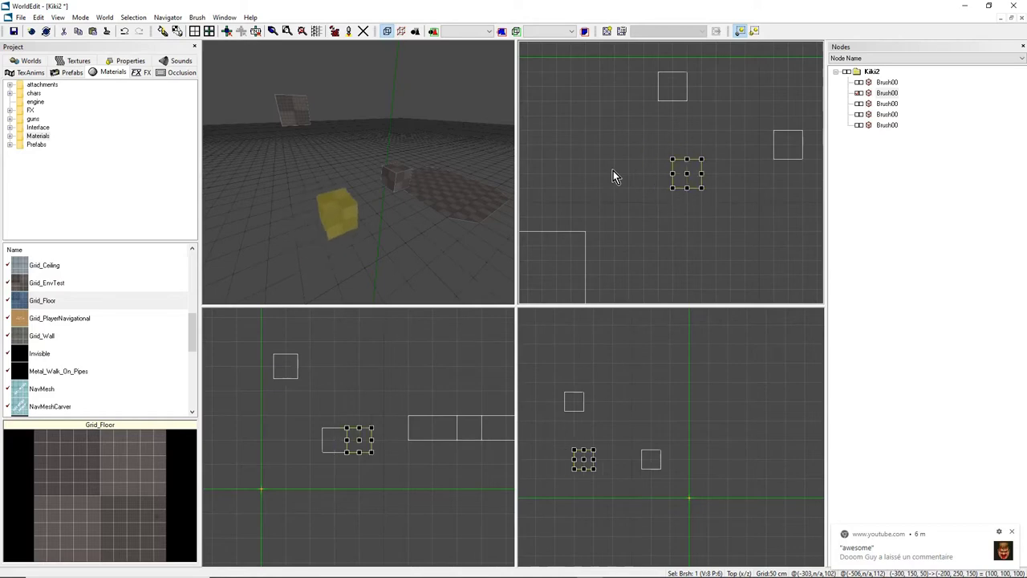
pyautogui.press('Right')
pyautogui.press('Right')
pyautogui.press('Left')
pyautogui.press('Left')
pyautogui.press('Left')
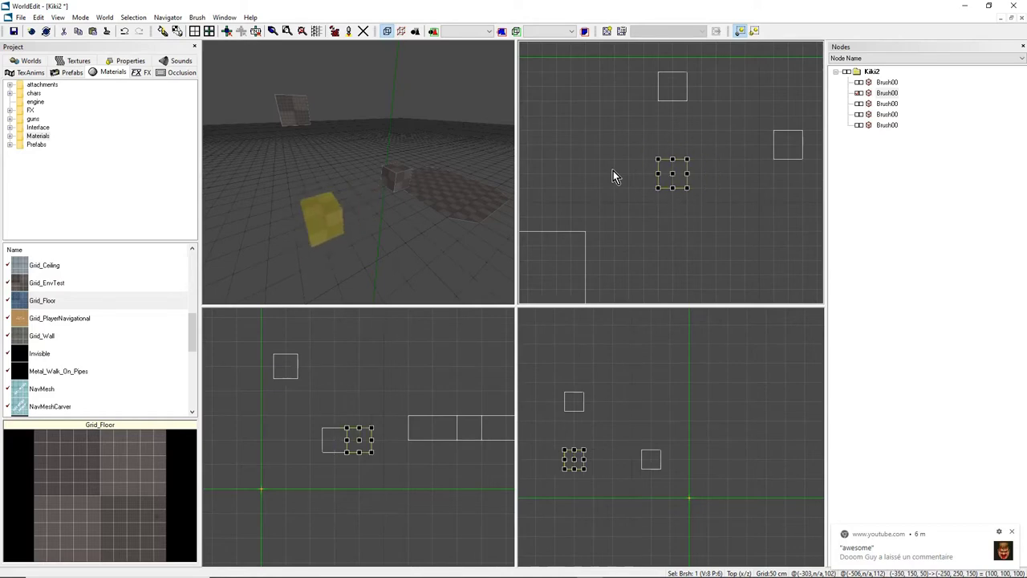
pyautogui.press('Left')
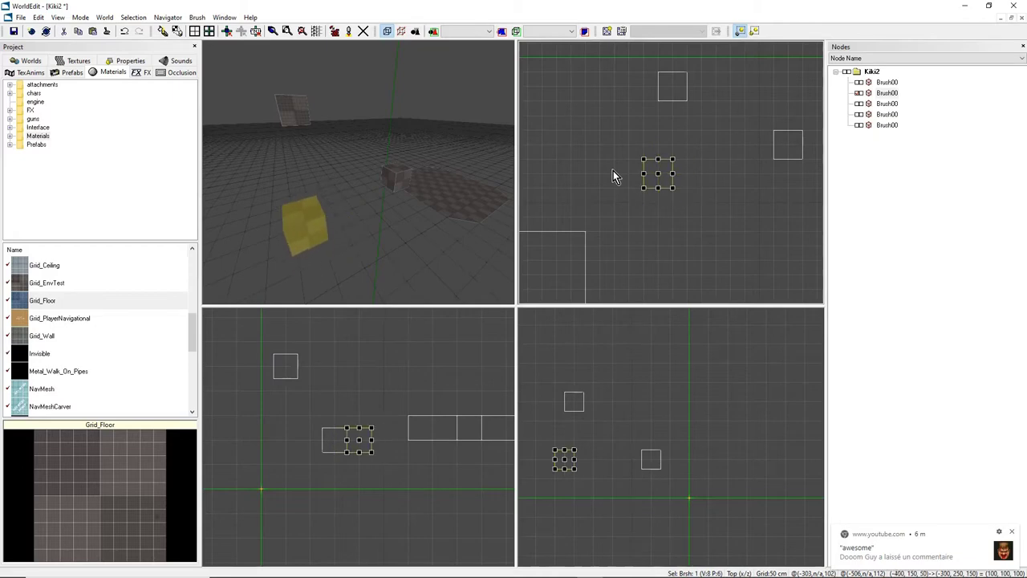
pyautogui.press('Right')
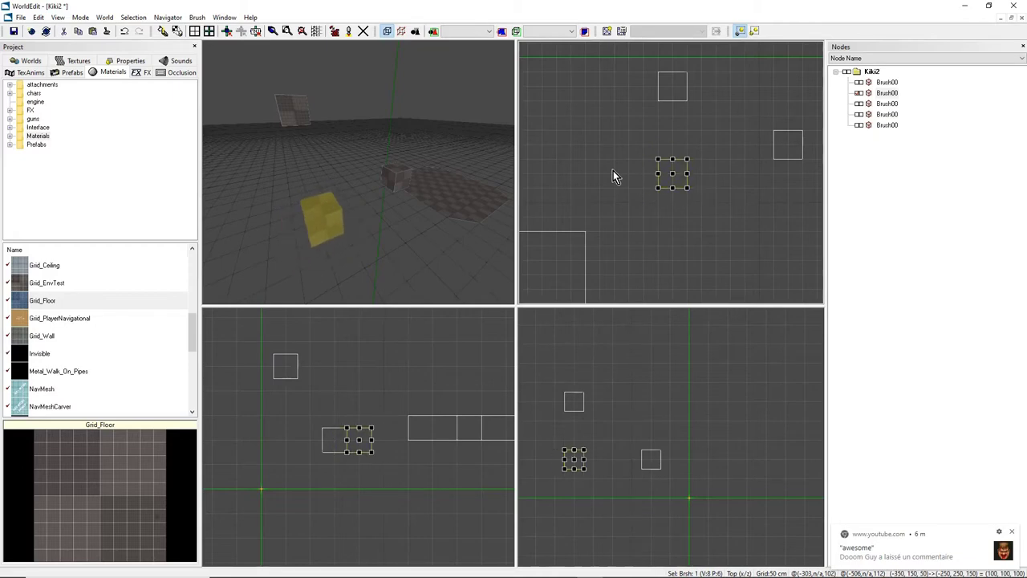
# Increase the grid size to 1 m and compare the box with the grid in the top and perspective views.
pyautogui.scroll(-1, 474, 168)
pyautogui.scroll(-1, 597, 222)
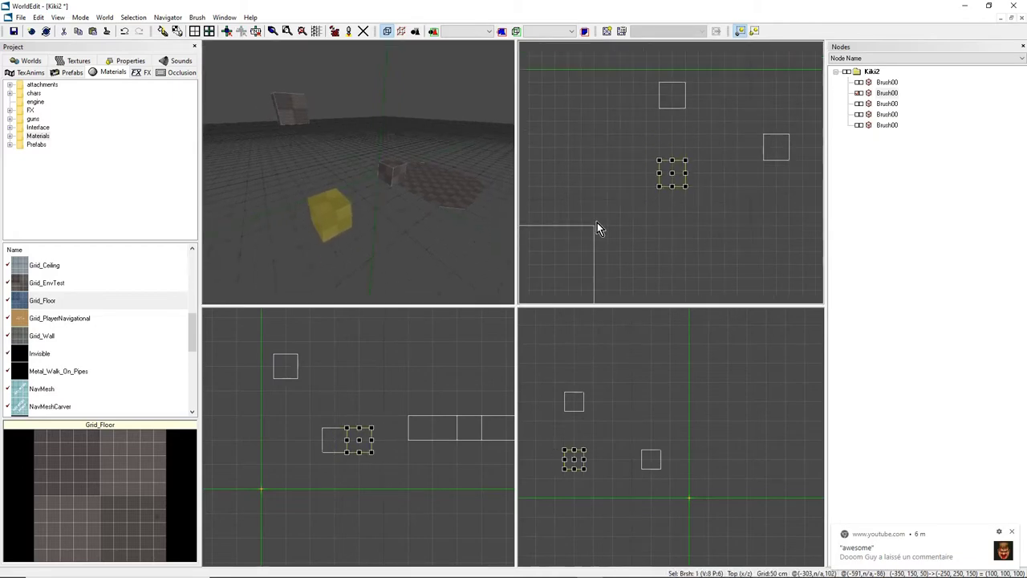
pyautogui.press('+')
pyautogui.scroll(1, 618, 177)
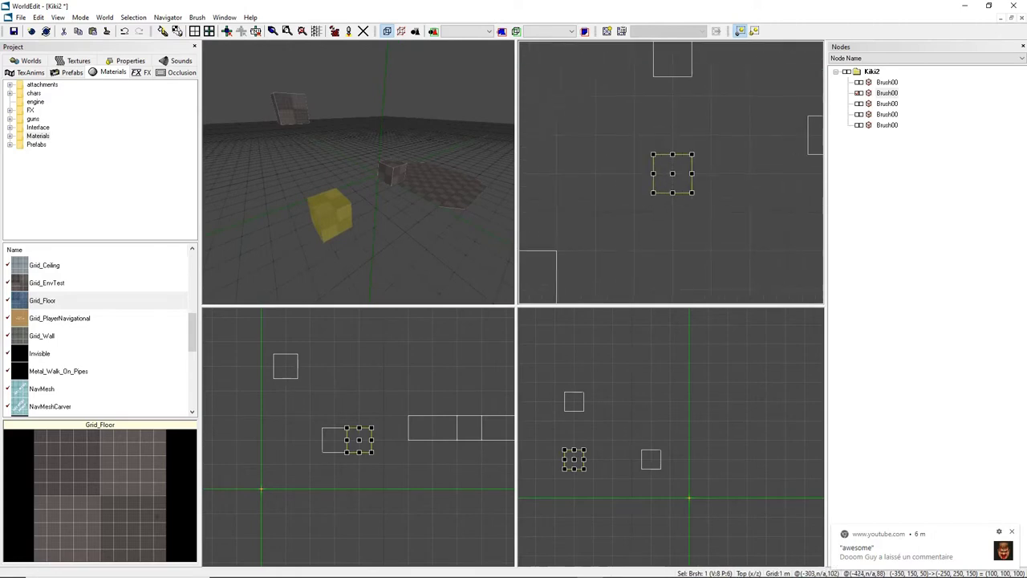
pyautogui.scroll(1, 619, 215)
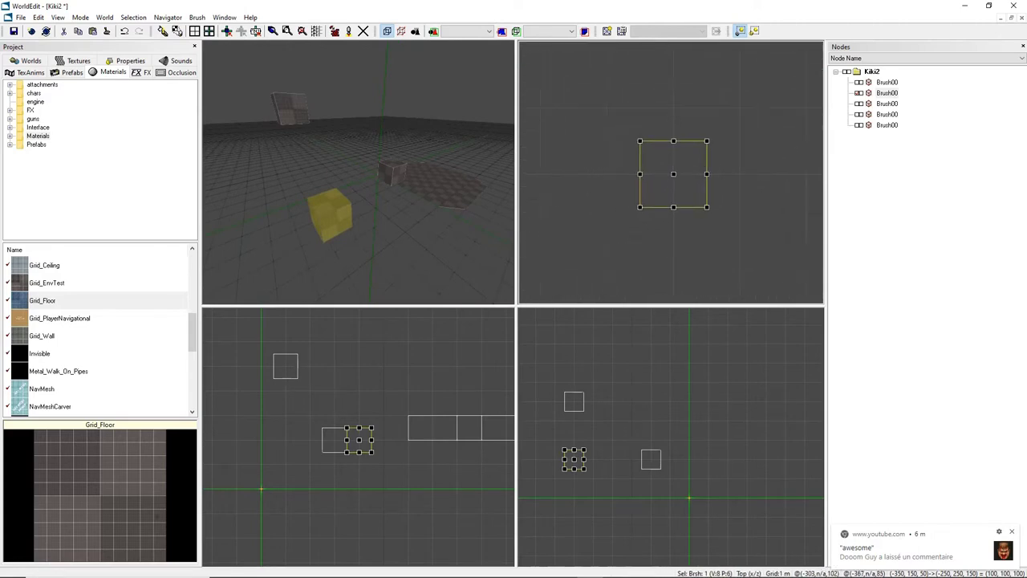
pyautogui.scroll(1, 618, 177)
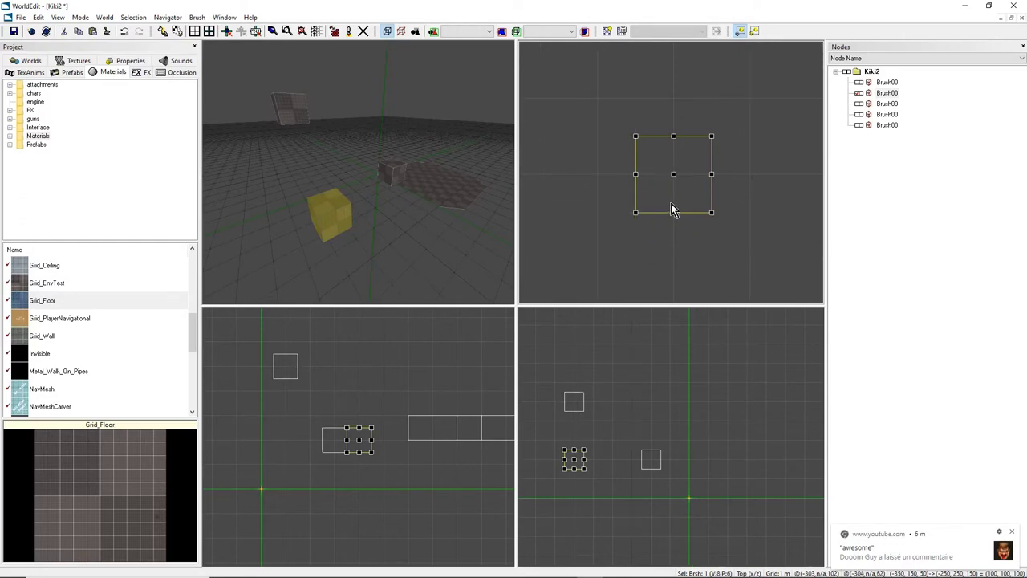
pyautogui.press('[')
pyautogui.scroll(-2, 594, 186)
pyautogui.moveTo(296, 191)
pyautogui.mouseDown(button='right')
pyautogui.moveTo(308, 198)
pyautogui.moveTo(359, 173)
pyautogui.mouseUp(button='right')
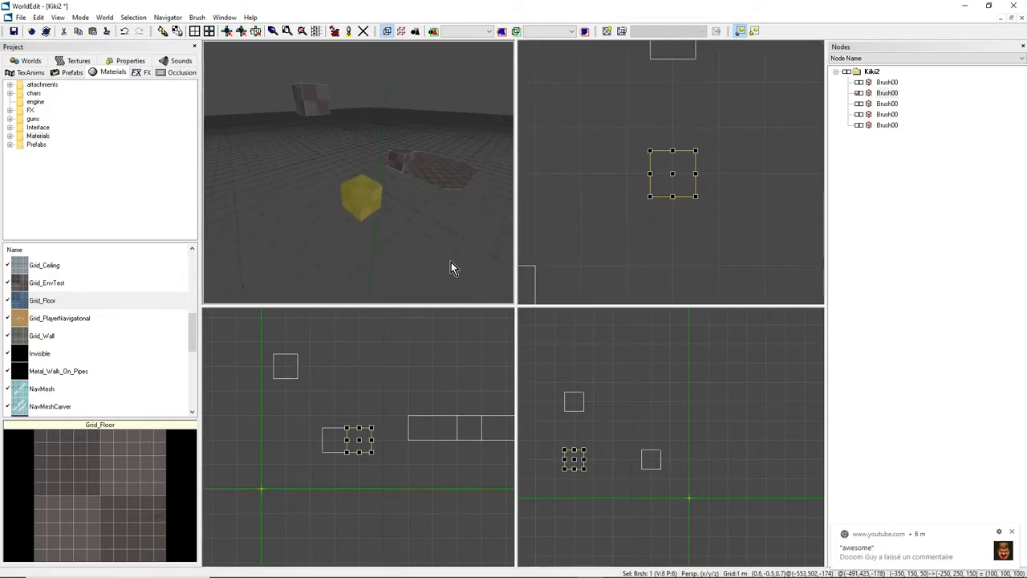
pyautogui.moveTo(451, 262); pyautogui.dragTo(359, 173, button='right')
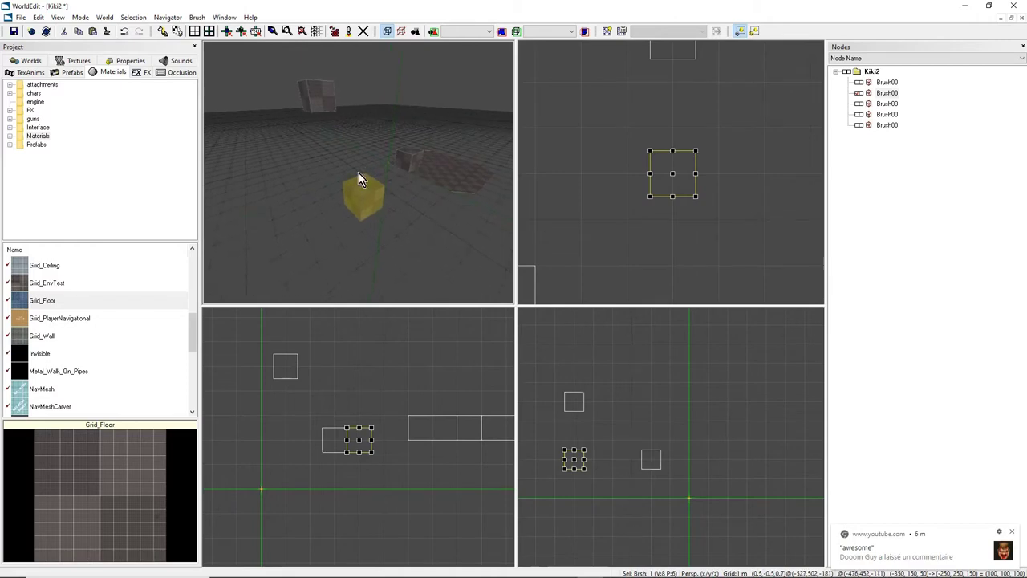
pyautogui.moveTo(427, 224); pyautogui.dragTo(437, 220, button='right')
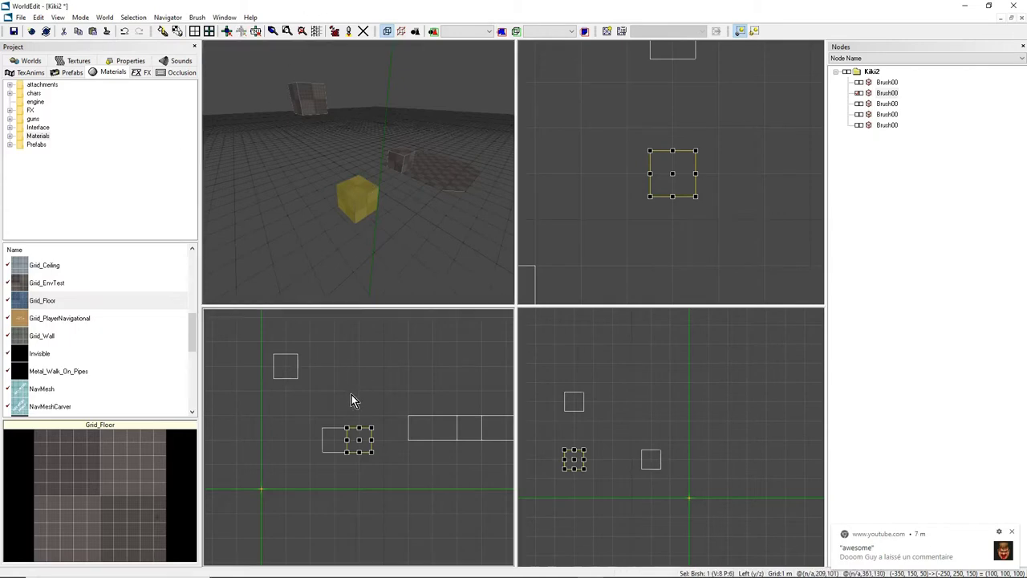
pyautogui.moveTo(359, 233); pyautogui.dragTo(349, 227, button='right')
pyautogui.scroll(1, 688, 207)
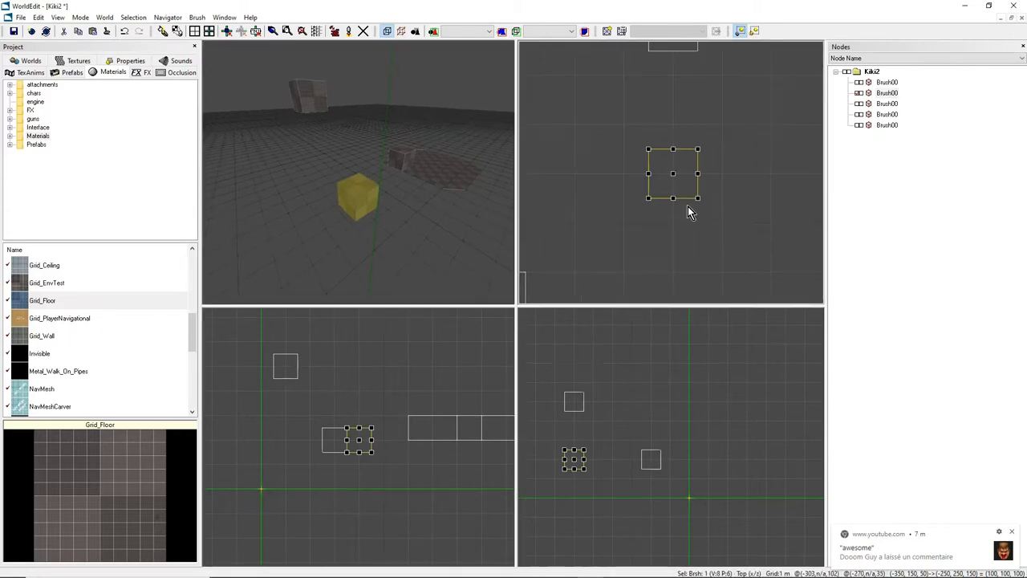
# Set the grid size to 50 cm and compare the selected box with the finer grid.
pyautogui.press('-')
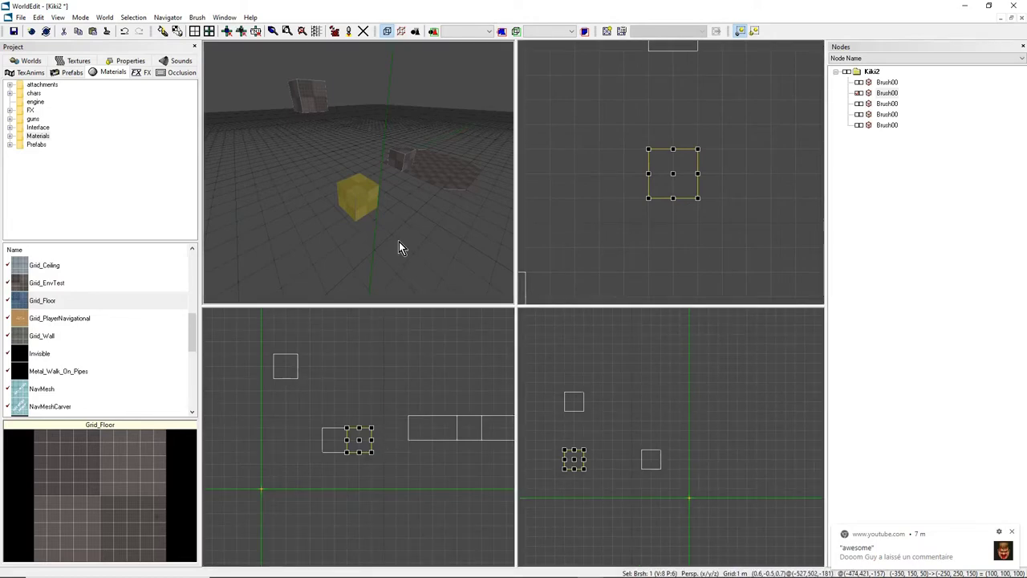
pyautogui.press('[')
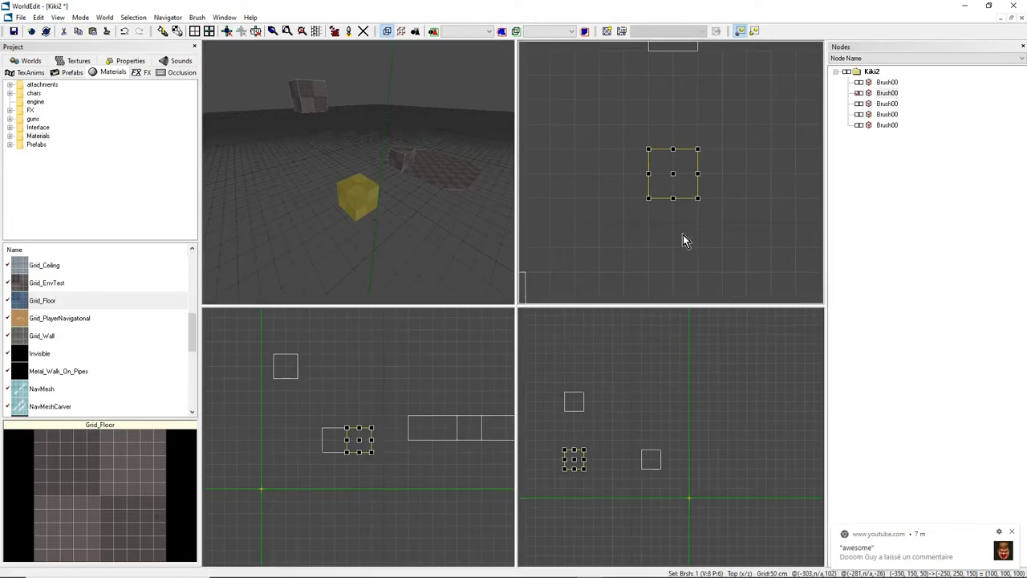
pyautogui.scroll(-1, 687, 240)
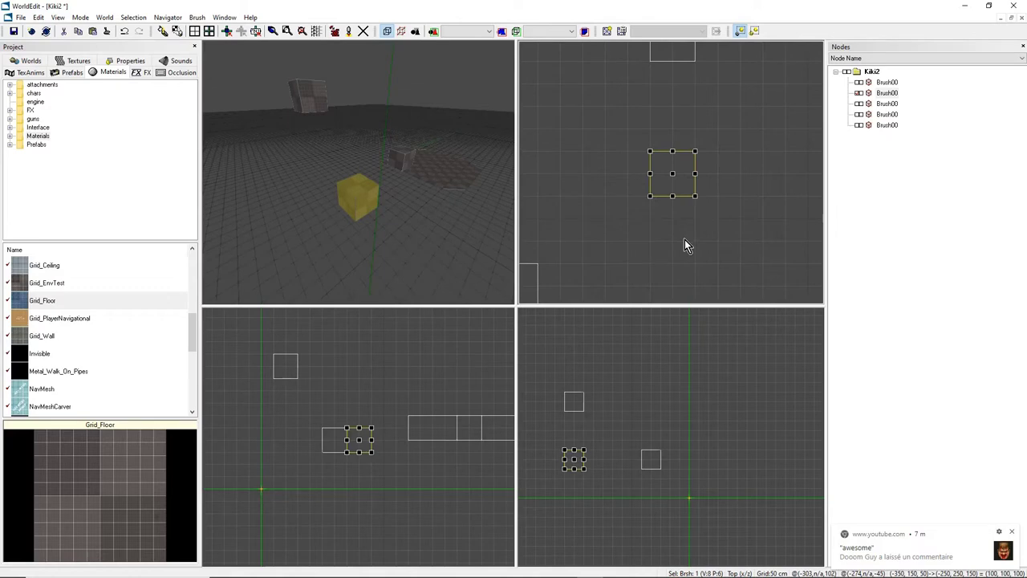
pyautogui.scroll(1, 686, 244)
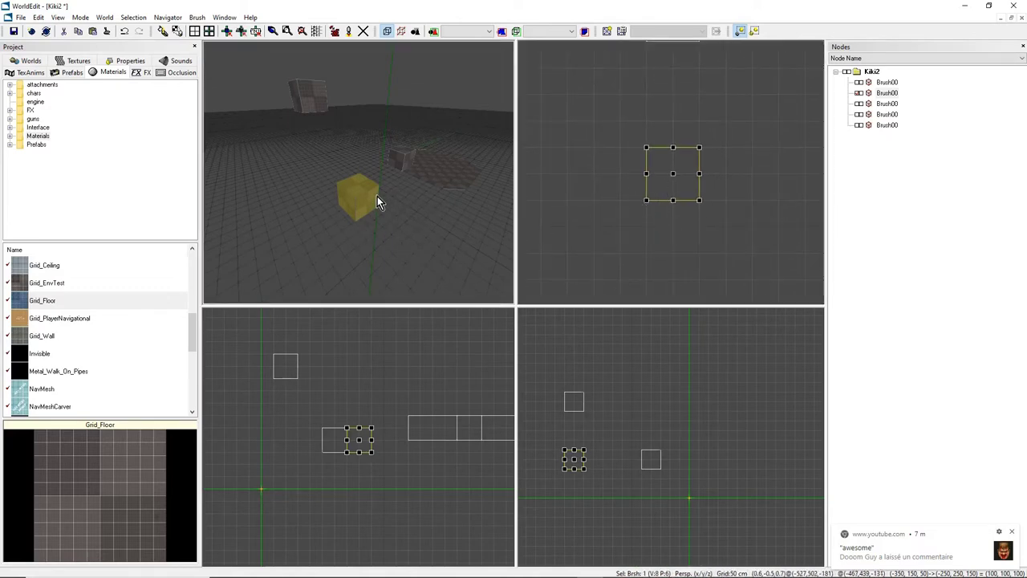
pyautogui.scroll(1, 570, 228)
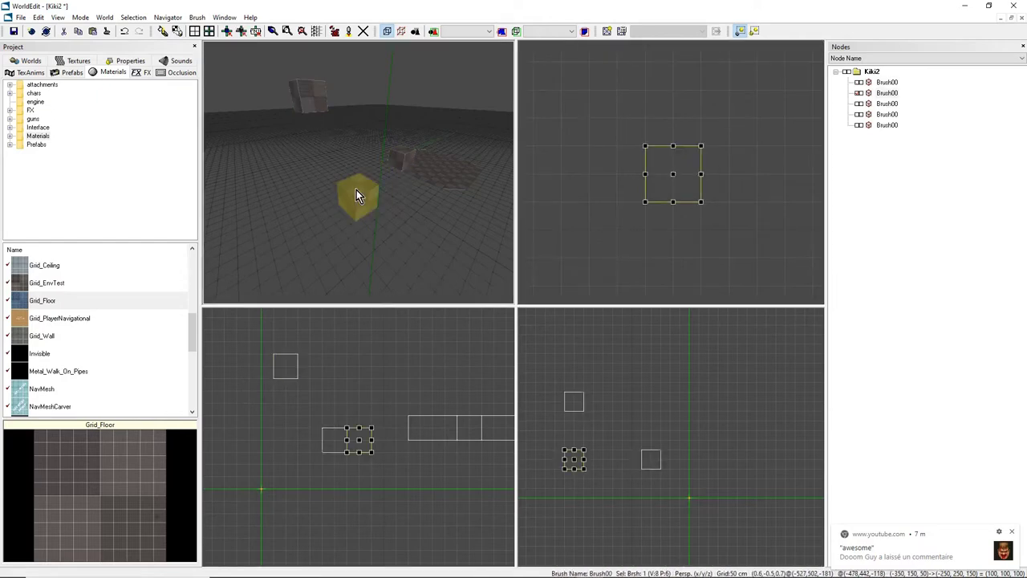
# Select the box beside the octagonal brush, the nearer box and both together in the perspective view, ending with only the nearer one.
pyautogui.click(403, 158)
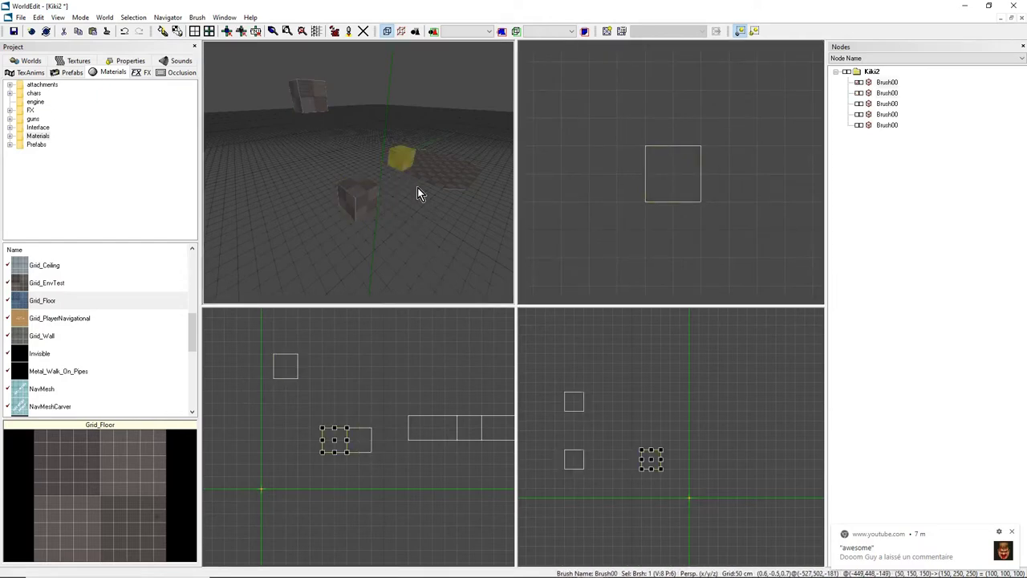
pyautogui.click(369, 193)
pyautogui.keyDown('ctrl'); pyautogui.click(402, 158); pyautogui.keyUp('ctrl')
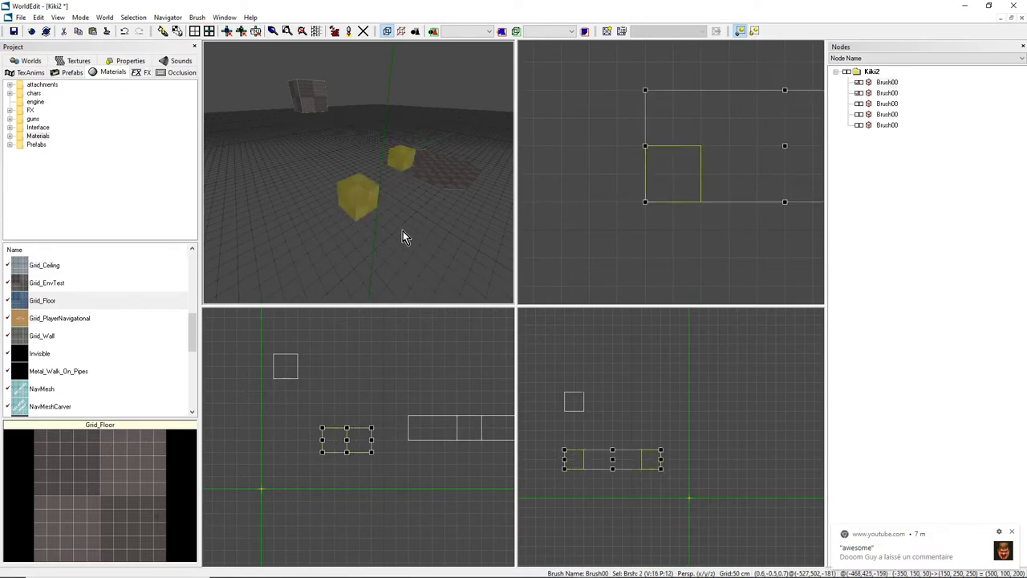
pyautogui.click(358, 192)
pyautogui.scroll(1, 358, 173)
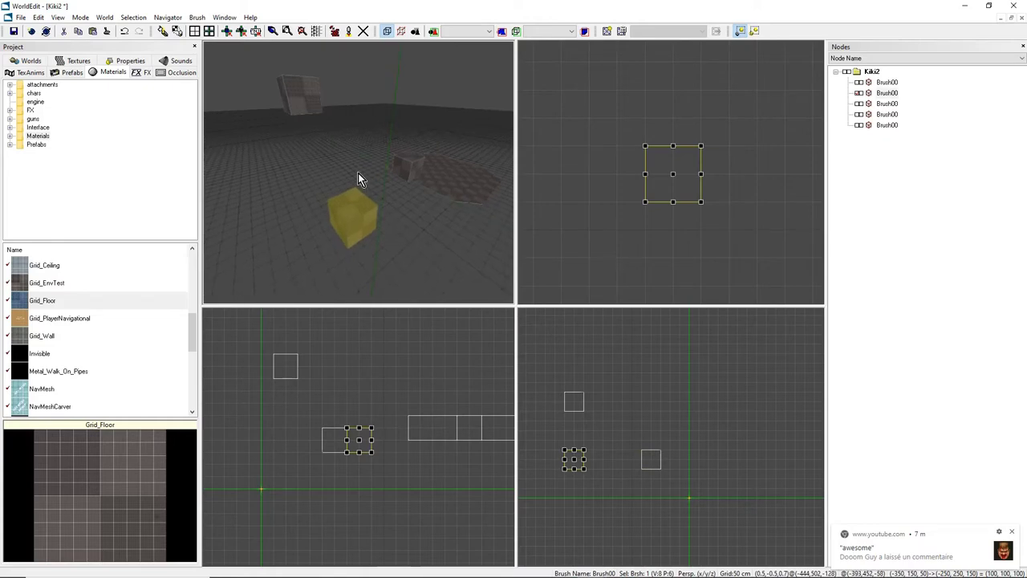
pyautogui.scroll(2, 588, 186)
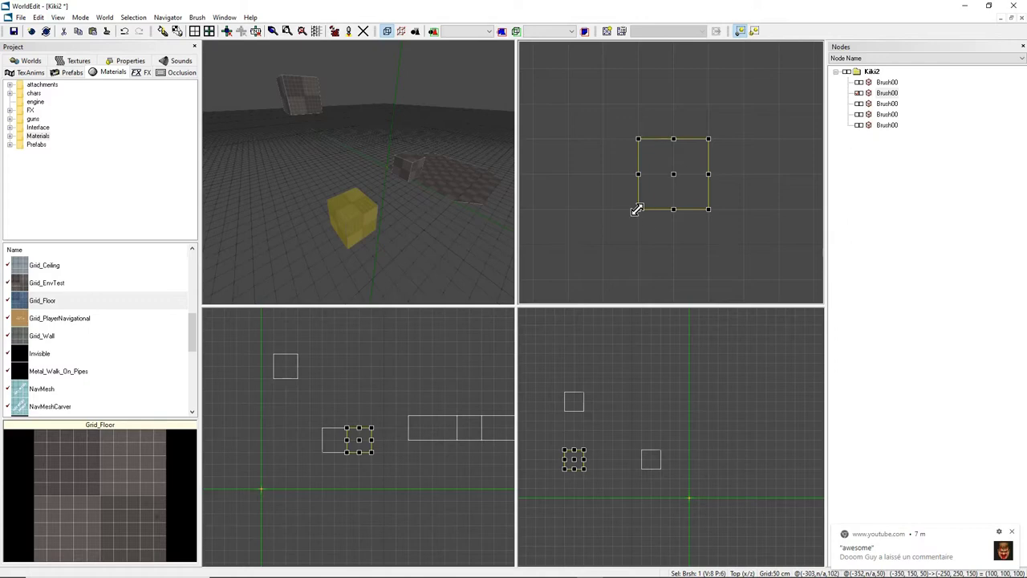
# Reposition the green axis crosshair in the top view, ending on the selected box's corner at X -350, Z 150.
pyautogui.click(606, 212)
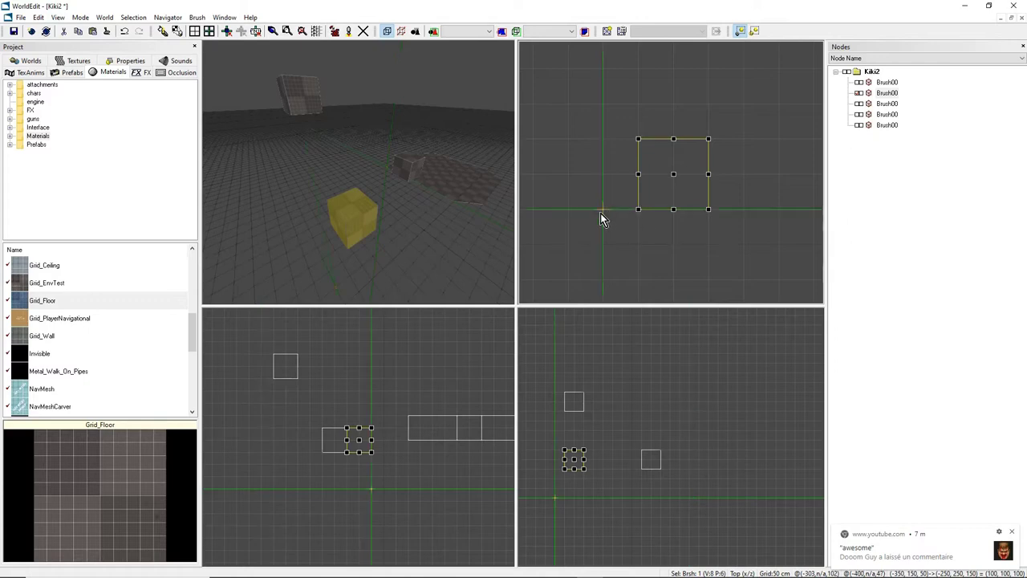
pyautogui.click(635, 212)
pyautogui.moveTo(638, 202)
pyautogui.mouseDown()
pyautogui.moveTo(637, 143)
pyautogui.moveTo(706, 142)
pyautogui.moveTo(708, 210)
pyautogui.moveTo(642, 215)
pyautogui.moveTo(642, 146)
pyautogui.mouseUp()
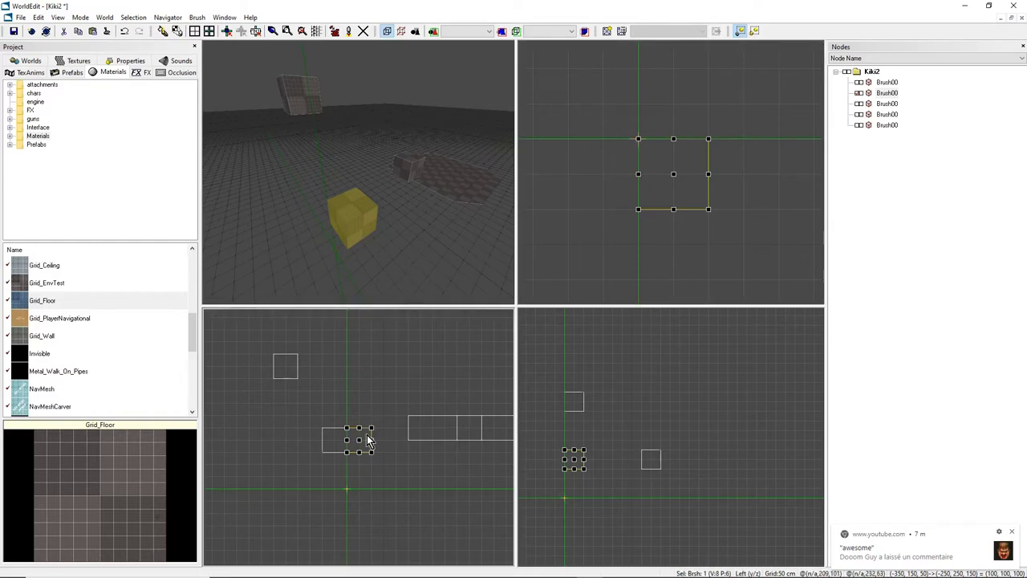
# Place the axis crosshair on the selected box's bottom corner in the left view, at height Y 150.
pyautogui.click(345, 454)
pyautogui.scroll(2, 345, 454)
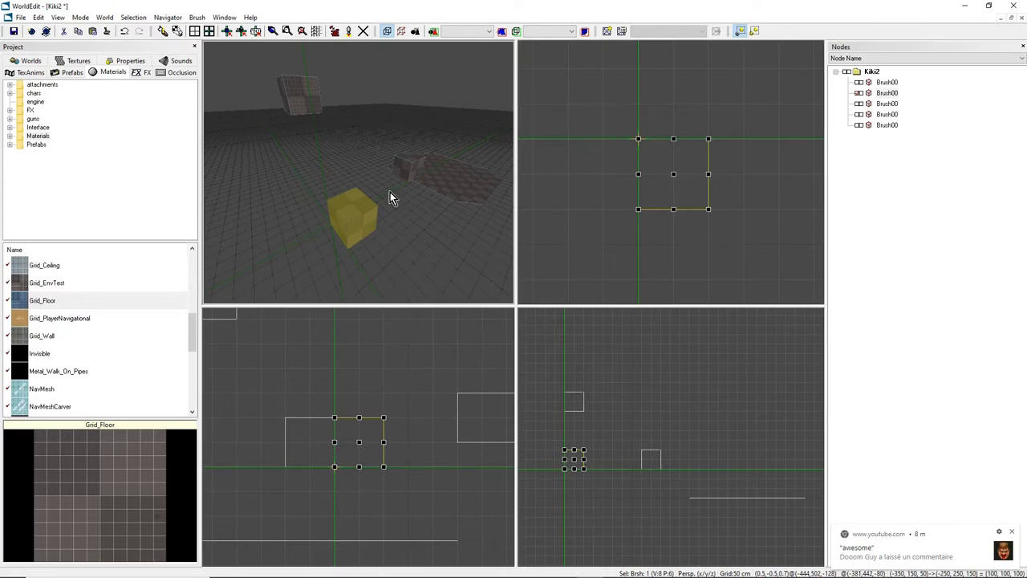
pyautogui.moveTo(390, 192); pyautogui.dragTo(377, 209, button='middle')
pyautogui.scroll(3, 377, 210)
pyautogui.moveTo(377, 215); pyautogui.dragTo(388, 144, button='right')
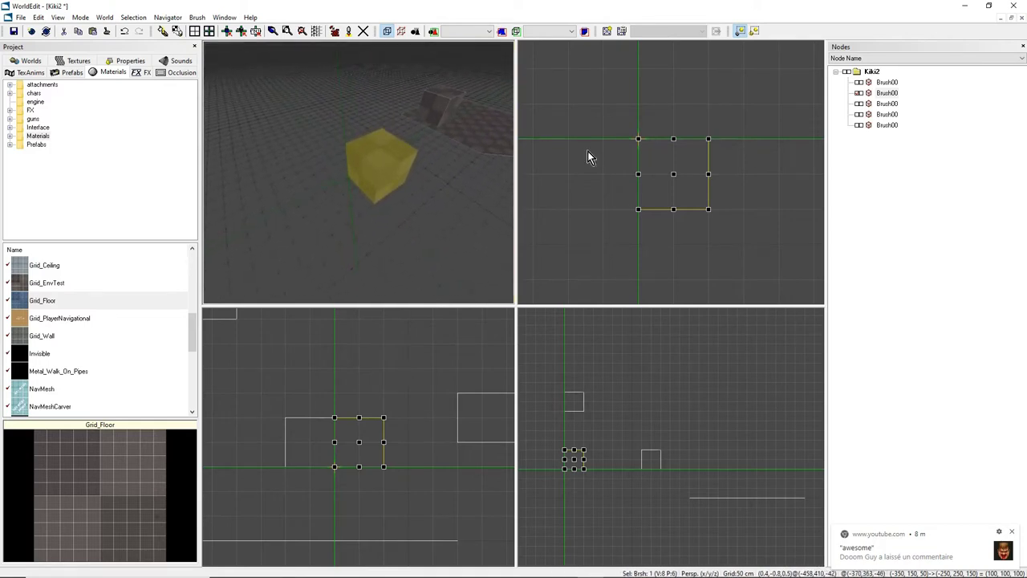
pyautogui.click(651, 160)
pyautogui.click(348, 199)
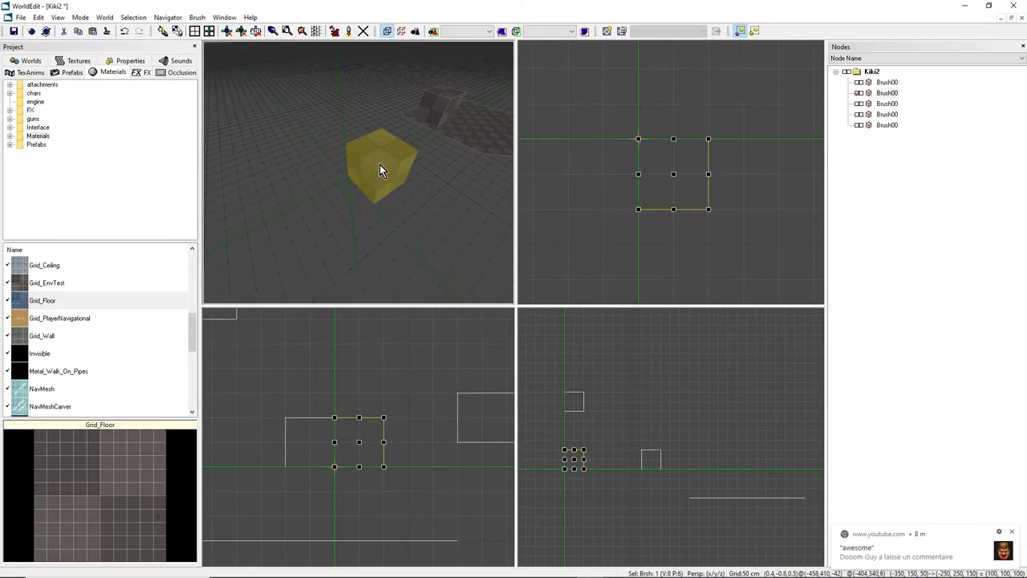
pyautogui.moveTo(632, 167); pyautogui.dragTo(642, 187, button='right')
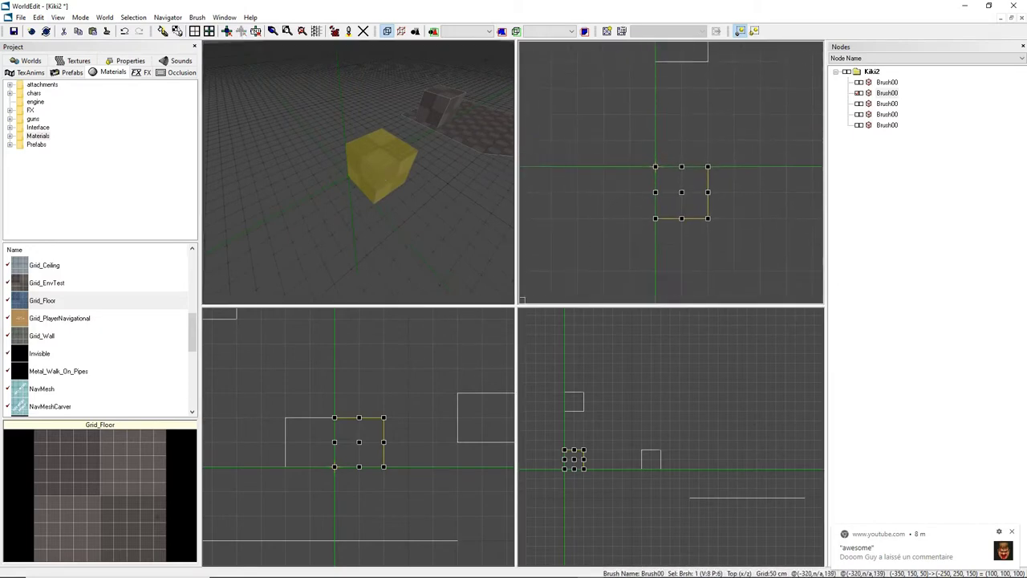
pyautogui.scroll(1, 677, 185)
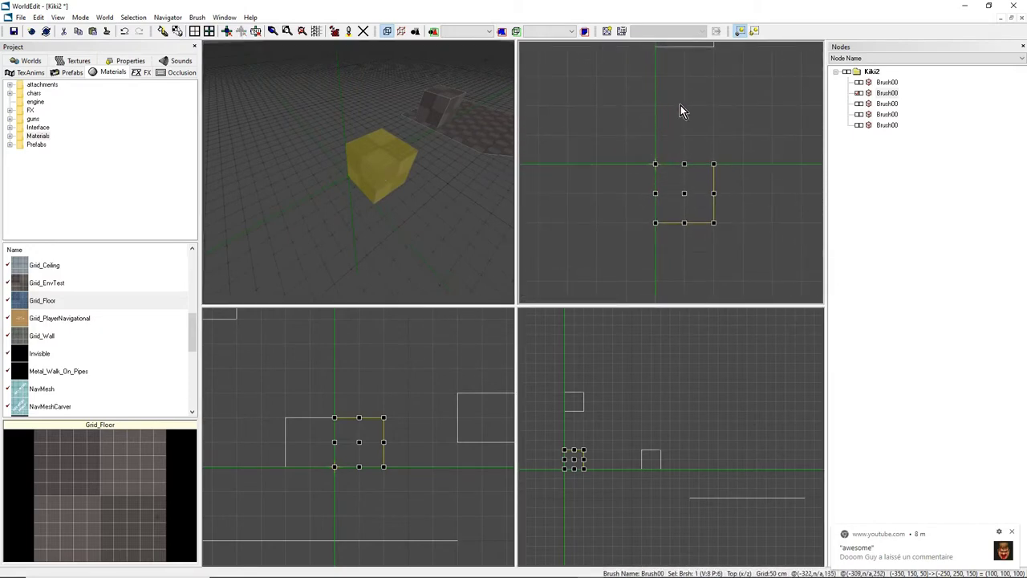
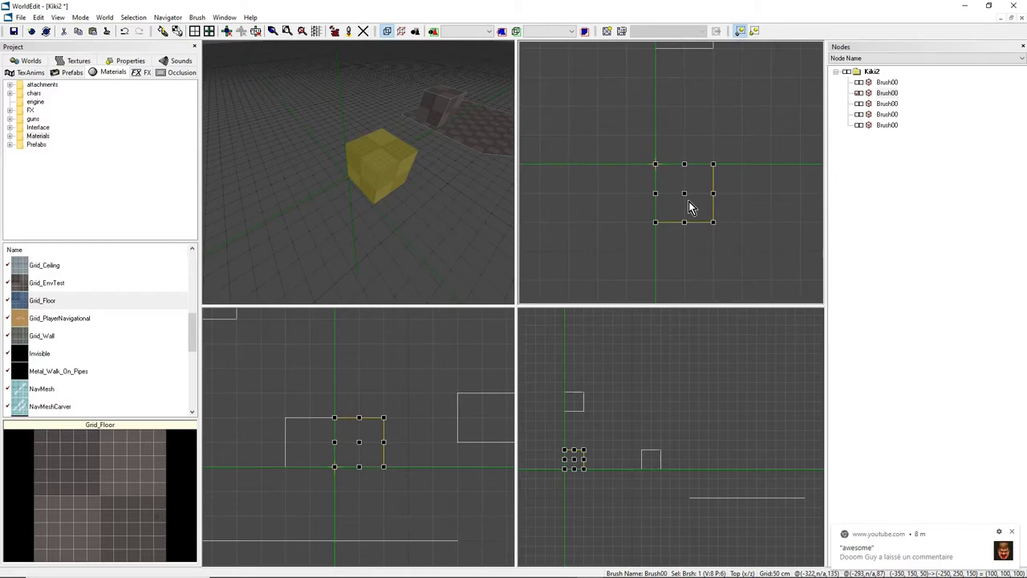
# Rotate the selected box around the axis crosshair in 45° steps in the top view, returning it to its starting position.
pyautogui.press('r')
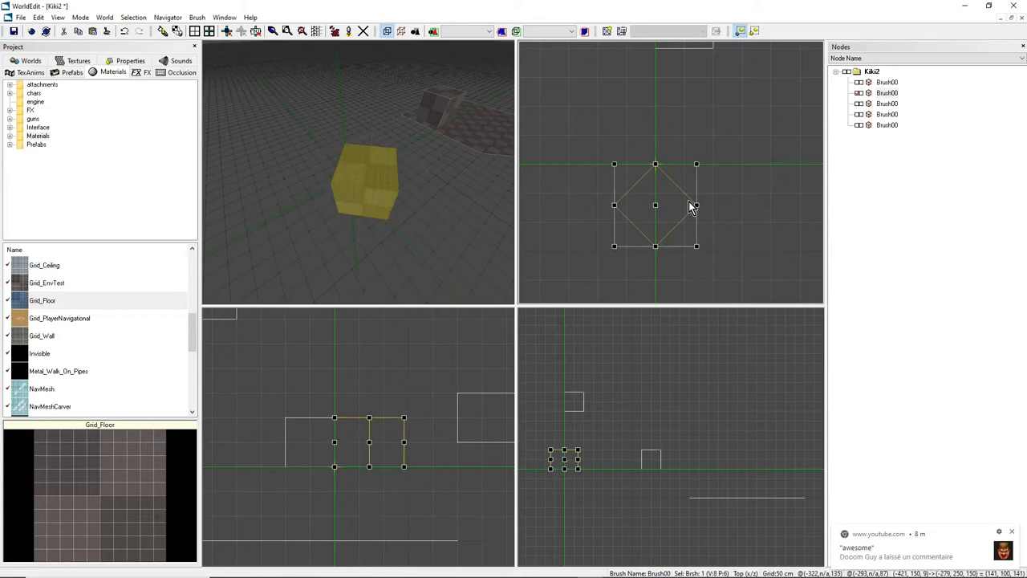
pyautogui.hotkey('ctrl', 'r')
pyautogui.hotkey('ctrl', 'r')
pyautogui.hotkey('ctrl', 'r')
pyautogui.hotkey('ctrl', 'r')
pyautogui.hotkey('ctrl', 'r')
pyautogui.hotkey('ctrl', 'r')
pyautogui.hotkey('ctrl', 'r')
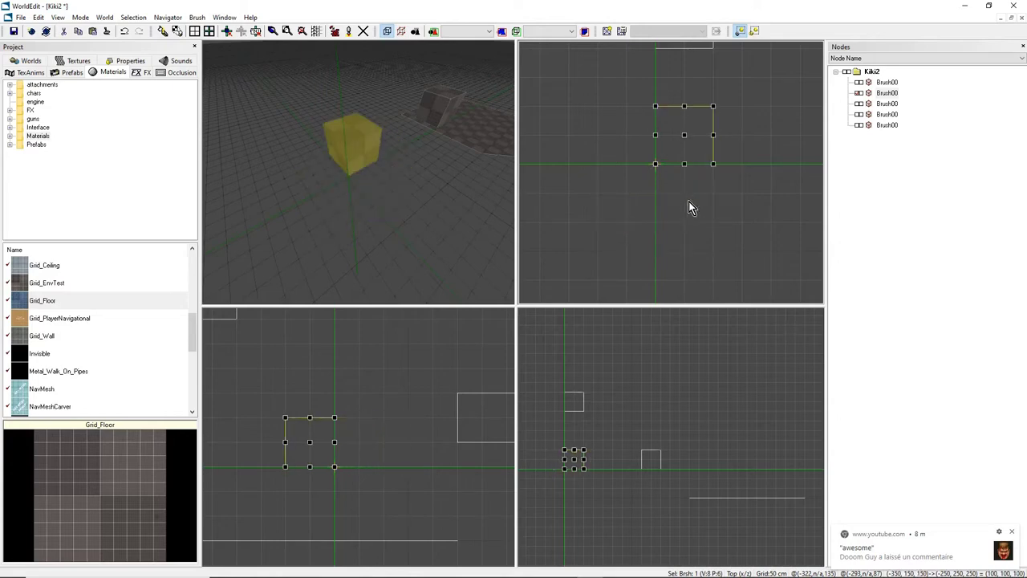
pyautogui.hotkey('ctrl', 'r')
pyautogui.hotkey('ctrl', 'r')
pyautogui.hotkey('ctrl', 'r')
pyautogui.hotkey('ctrl', 'r')
pyautogui.hotkey('ctrl', 'r')
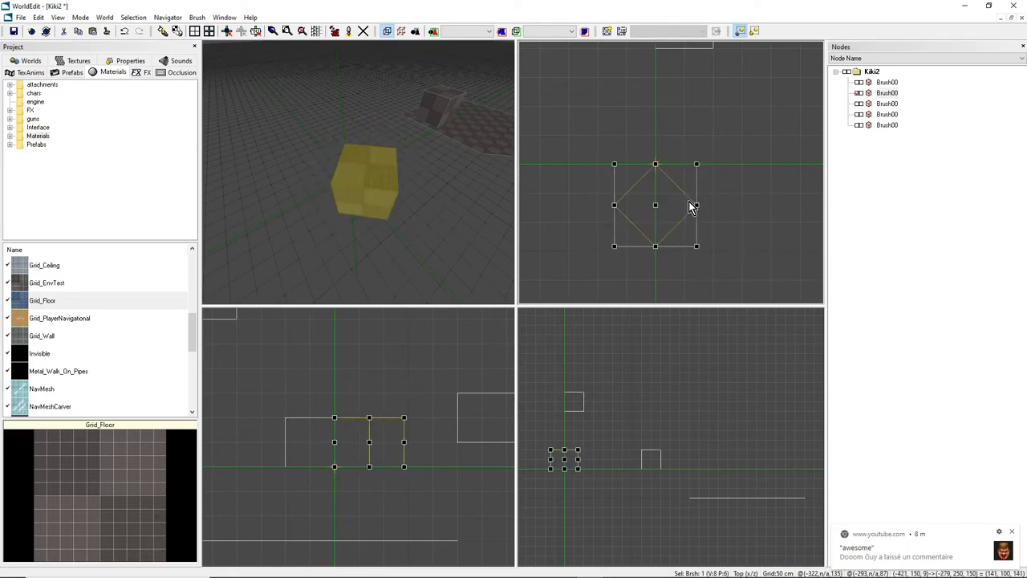
pyautogui.hotkey('ctrl', 'r')
pyautogui.hotkey('ctrl', 'r')
pyautogui.hotkey('ctrl', 'r')
pyautogui.hotkey('ctrl', 'r')
pyautogui.hotkey('ctrl', 'r')
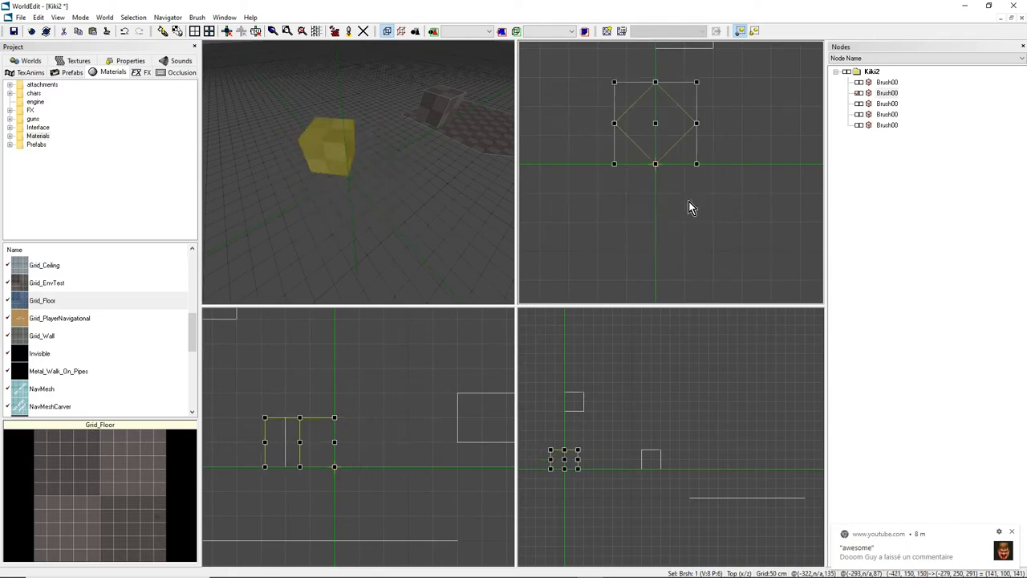
pyautogui.hotkey('ctrl', 'r')
pyautogui.hotkey('ctrl', 'r')
pyautogui.hotkey('ctrl', 'r')
pyautogui.hotkey('ctrl', 'r')
pyautogui.hotkey('ctrl', 'r')
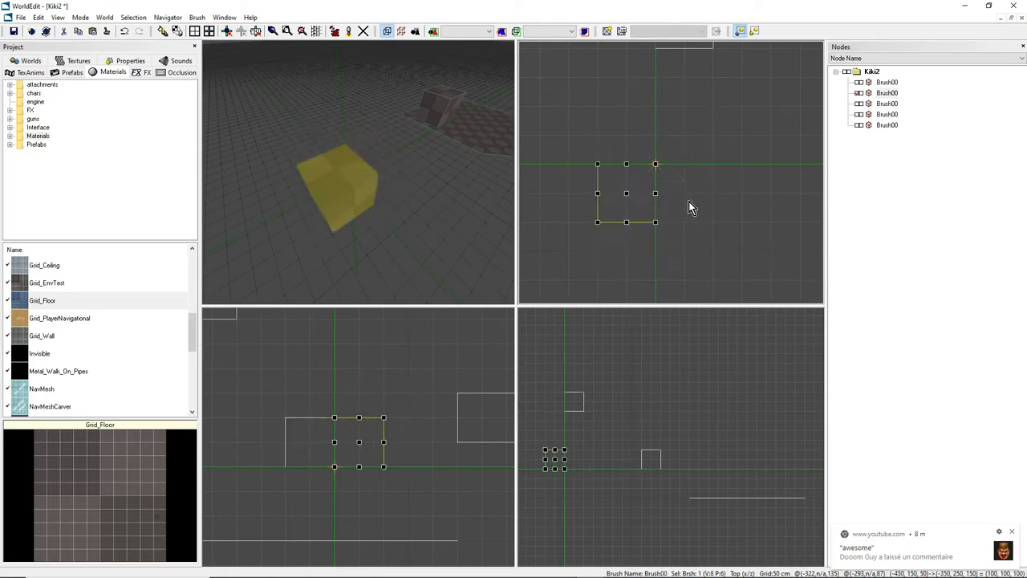
pyautogui.hotkey('ctrl', 'r')
pyautogui.hotkey('ctrl', 'r')
pyautogui.hotkey('ctrl', 'r')
pyautogui.hotkey('ctrl', 'r')
pyautogui.hotkey('ctrl', 'r')
pyautogui.hotkey('ctrl', 'r')
pyautogui.hotkey('ctrl', 'r')
pyautogui.hotkey('ctrl', 'r')
pyautogui.hotkey('ctrl', 'r')
pyautogui.hotkey('ctrl', 'r')
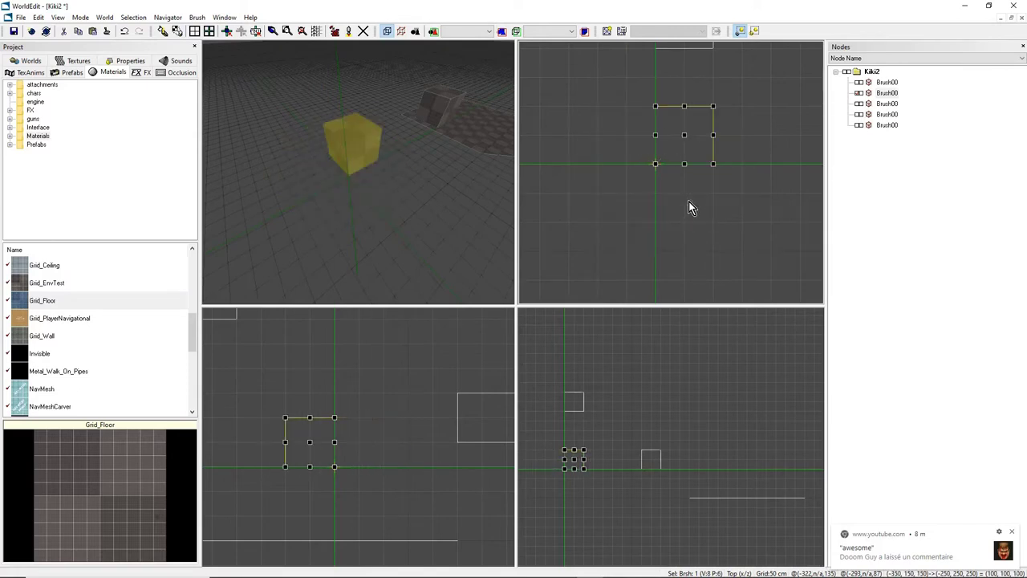
pyautogui.hotkey('ctrl', 'r')
pyautogui.hotkey('ctrl', 'r')
pyautogui.hotkey('ctrl', 'r')
pyautogui.hotkey('ctrl', 'r')
pyautogui.hotkey('ctrl', 'r')
pyautogui.hotkey('ctrl', 'r')
pyautogui.hotkey('ctrl', 'r')
pyautogui.hotkey('ctrl', 'r')
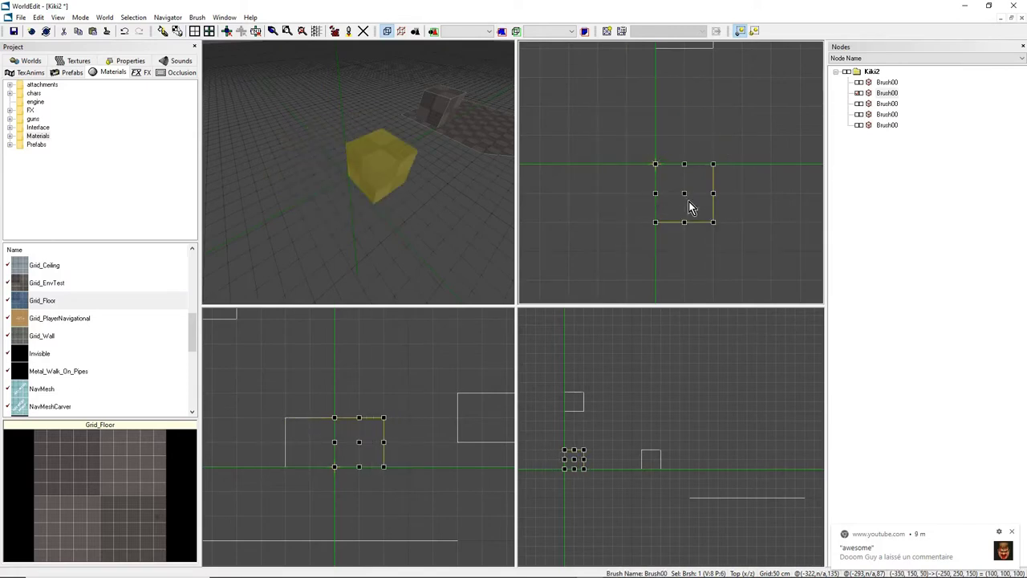
# Rotate the box around the crosshair in 45° steps in the left view, bringing it back to its starting position.
pyautogui.scroll(-1, 377, 410)
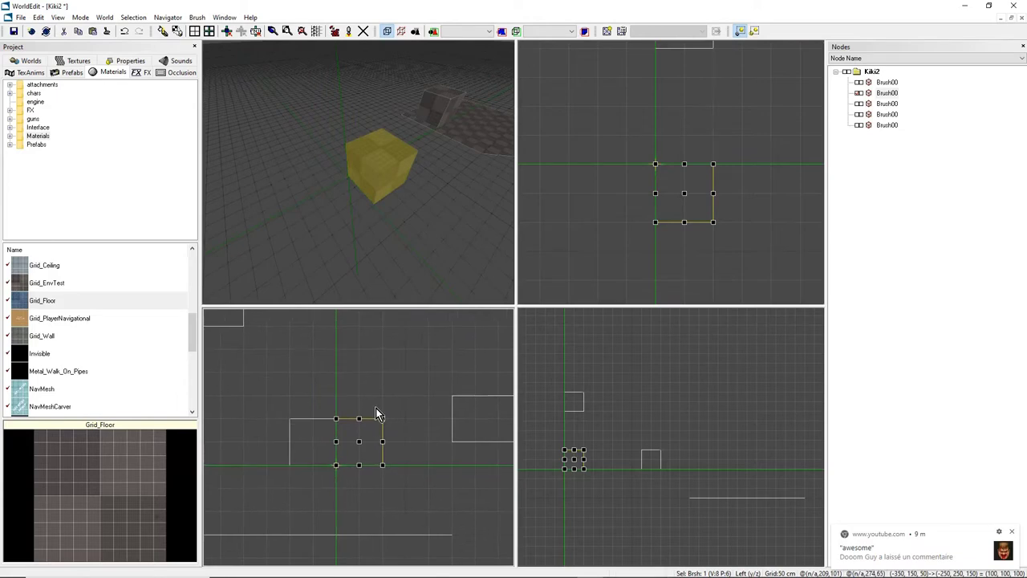
pyautogui.hotkey('ctrl', 'r')
pyautogui.hotkey('ctrl', 'r')
pyautogui.hotkey('ctrl', 'r')
pyautogui.hotkey('ctrl', 'r')
pyautogui.hotkey('ctrl', 'r')
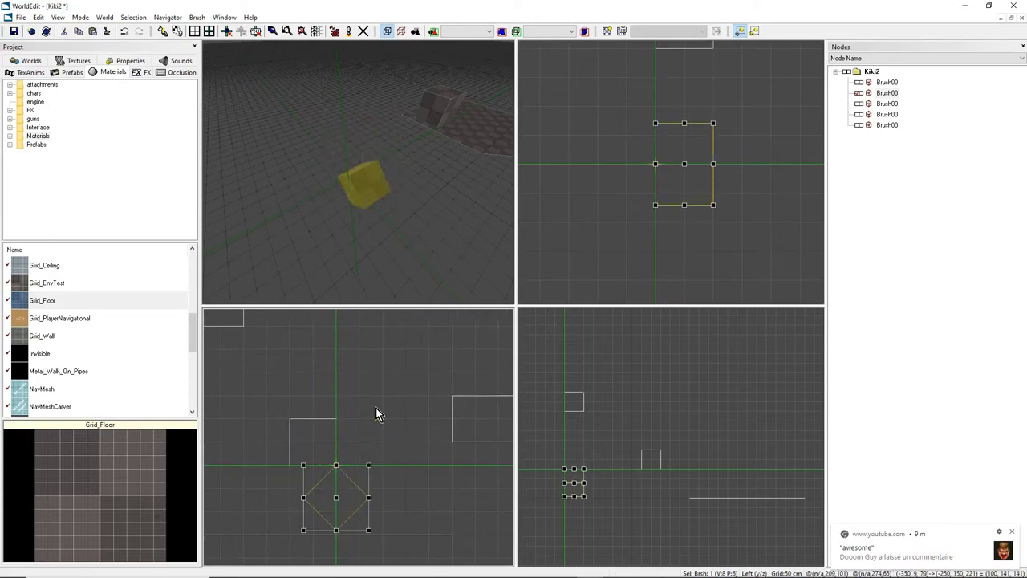
pyautogui.hotkey('ctrl', 'r')
pyautogui.hotkey('ctrl', 'r')
pyautogui.hotkey('ctrl', 'r')
pyautogui.hotkey('ctrl', 'r')
pyautogui.hotkey('ctrl', 'r')
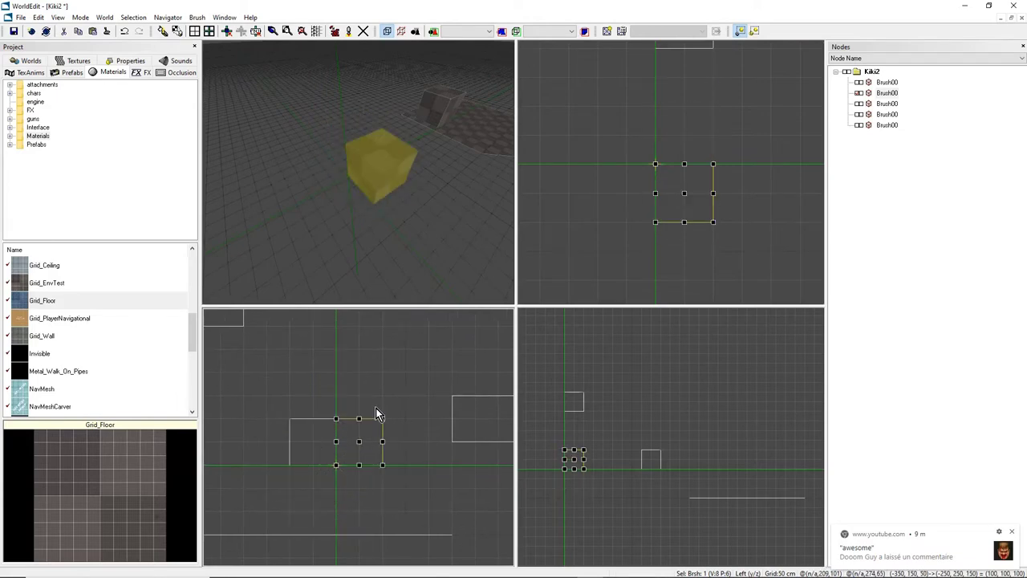
# Rotate the box repeatedly around the crosshair in the front view in 45° steps, ending in its starting position.
pyautogui.moveTo(636, 440); pyautogui.dragTo(672, 438, button='middle')
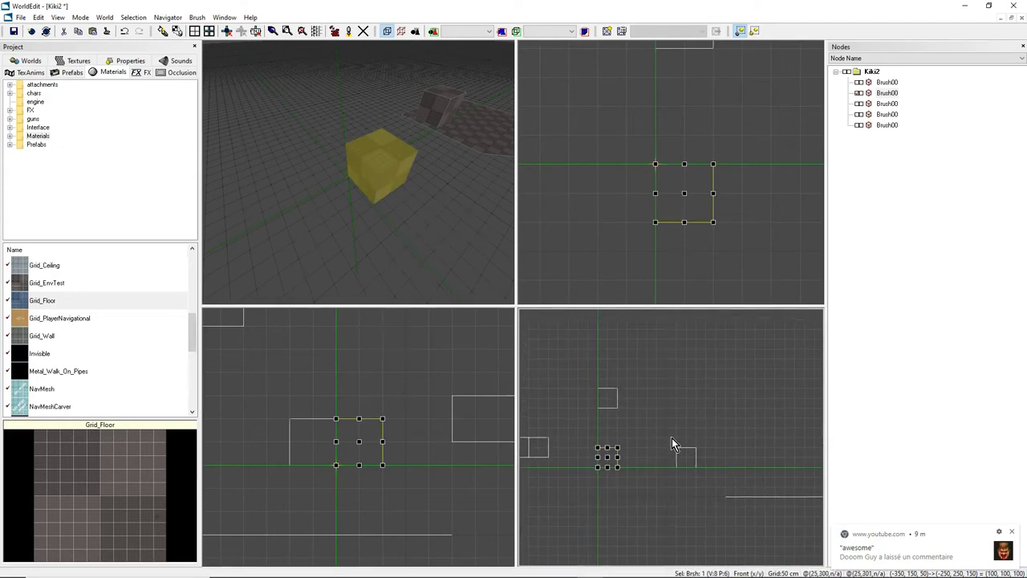
pyautogui.hotkey('ctrl', 'r')
pyautogui.hotkey('ctrl', 'r')
pyautogui.hotkey('ctrl', 'r')
pyautogui.hotkey('ctrl', 'r')
pyautogui.hotkey('ctrl', 'r')
pyautogui.hotkey('ctrl', 'r')
pyautogui.hotkey('ctrl', 'r')
pyautogui.hotkey('ctrl', 'r')
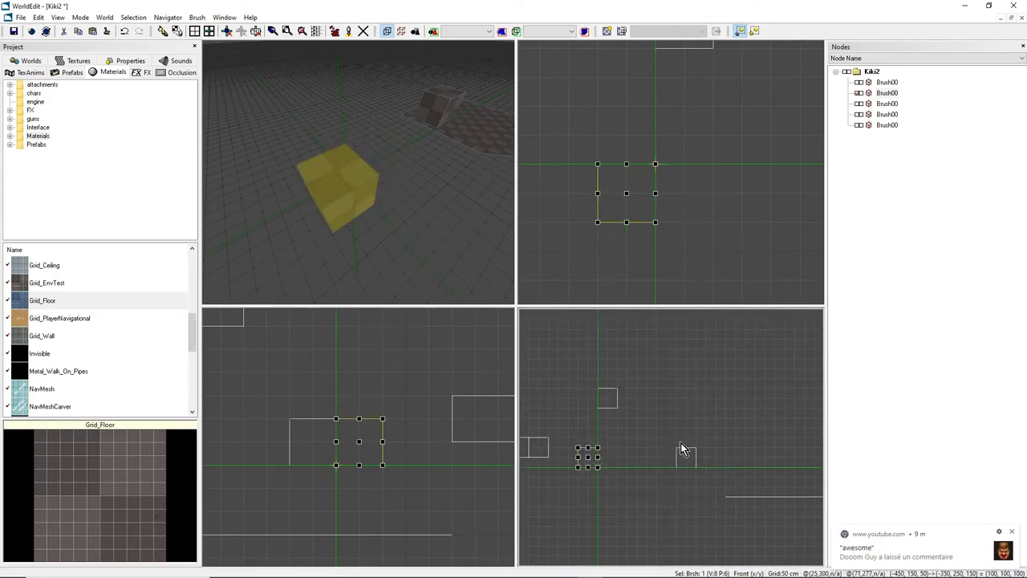
pyautogui.hotkey('ctrl', 'r')
pyautogui.hotkey('ctrl', 'r')
pyautogui.hotkey('ctrl', 'r')
pyautogui.hotkey('ctrl', 'r')
pyautogui.hotkey('ctrl', 'r')
pyautogui.hotkey('ctrl', 'r')
pyautogui.hotkey('ctrl', 'r')
pyautogui.hotkey('ctrl', 'r')
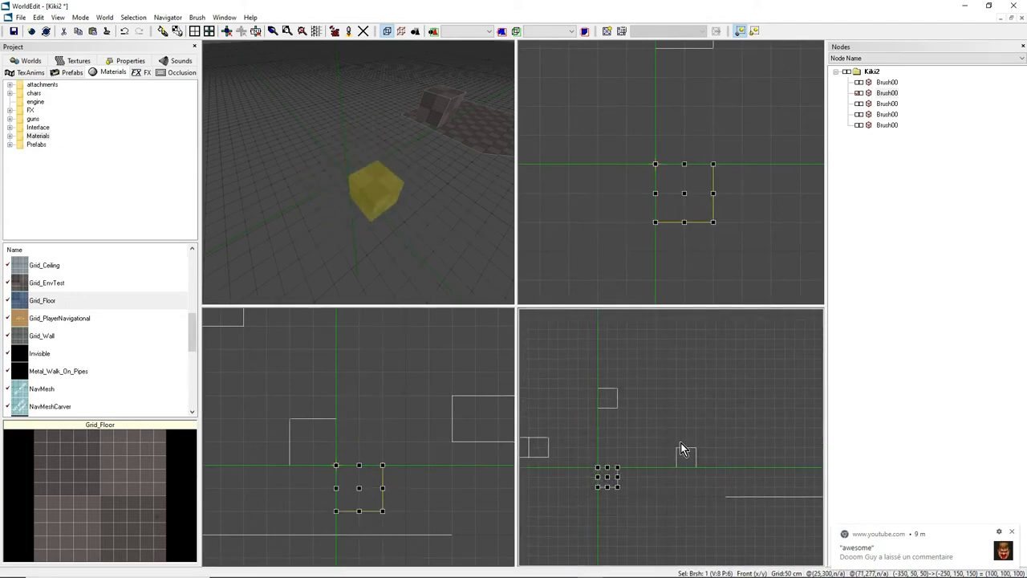
pyautogui.hotkey('ctrl', 'r')
pyautogui.hotkey('ctrl', 'r')
pyautogui.hotkey('ctrl', 'r')
pyautogui.hotkey('ctrl', 'r')
pyautogui.hotkey('ctrl', 'r')
pyautogui.hotkey('ctrl', 'r')
pyautogui.hotkey('ctrl', 'r')
pyautogui.hotkey('ctrl', 'r')
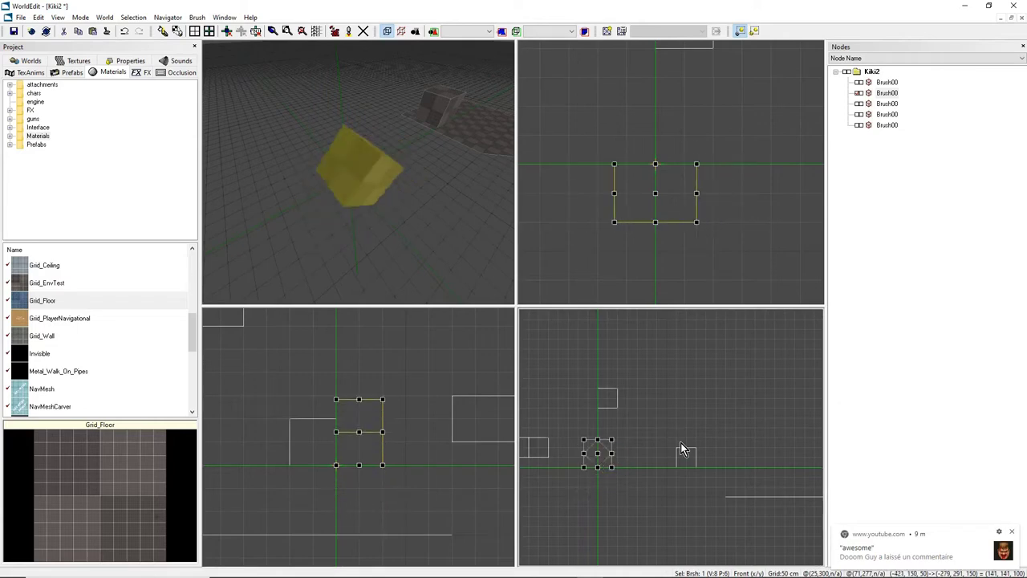
pyautogui.hotkey('ctrl', 'r')
pyautogui.hotkey('ctrl', 'r')
pyautogui.hotkey('ctrl', 'r')
pyautogui.hotkey('ctrl', 'r')
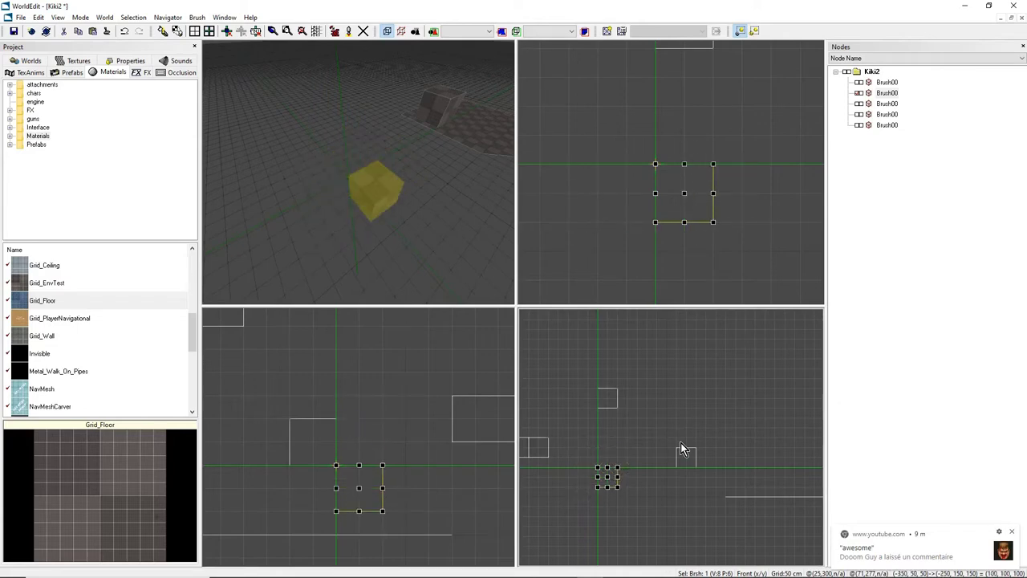
pyautogui.hotkey('ctrl', 'r')
pyautogui.hotkey('ctrl', 'r')
pyautogui.hotkey('ctrl', 'r')
pyautogui.hotkey('ctrl', 'r')
pyautogui.hotkey('ctrl', 'r')
pyautogui.hotkey('ctrl', 'r')
pyautogui.hotkey('ctrl', 'r')
pyautogui.hotkey('ctrl', 'r')
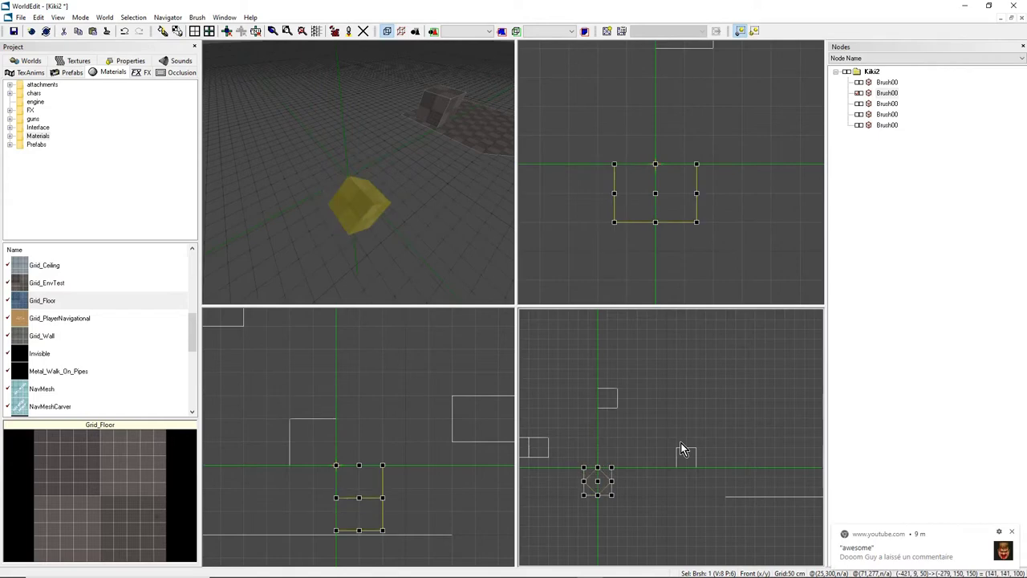
pyautogui.hotkey('ctrl', 'r')
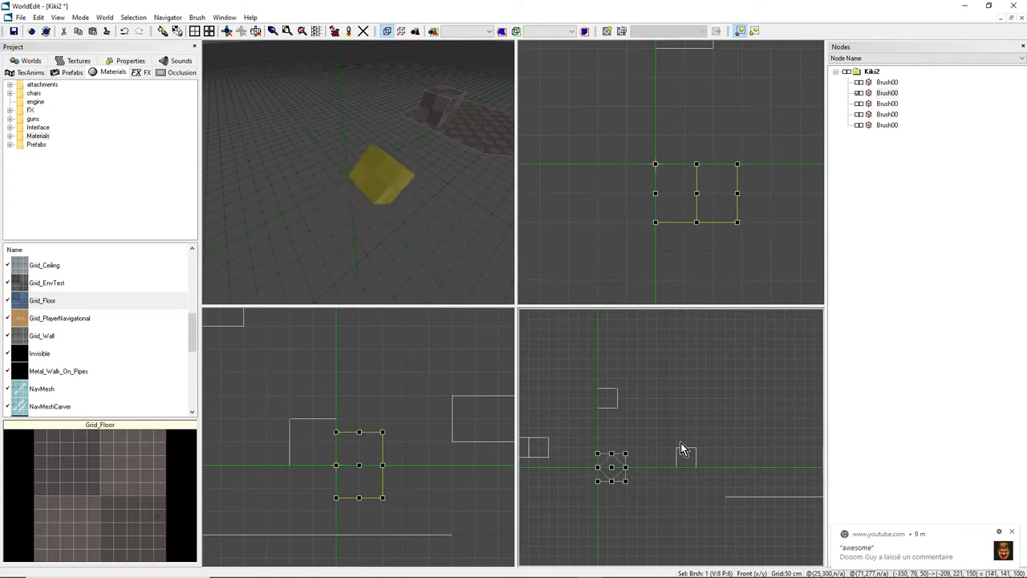
pyautogui.hotkey('ctrl', 'r')
pyautogui.hotkey('ctrl', 'r')
pyautogui.hotkey('ctrl', 'r')
pyautogui.hotkey('ctrl', 'r')
pyautogui.hotkey('ctrl', 'r')
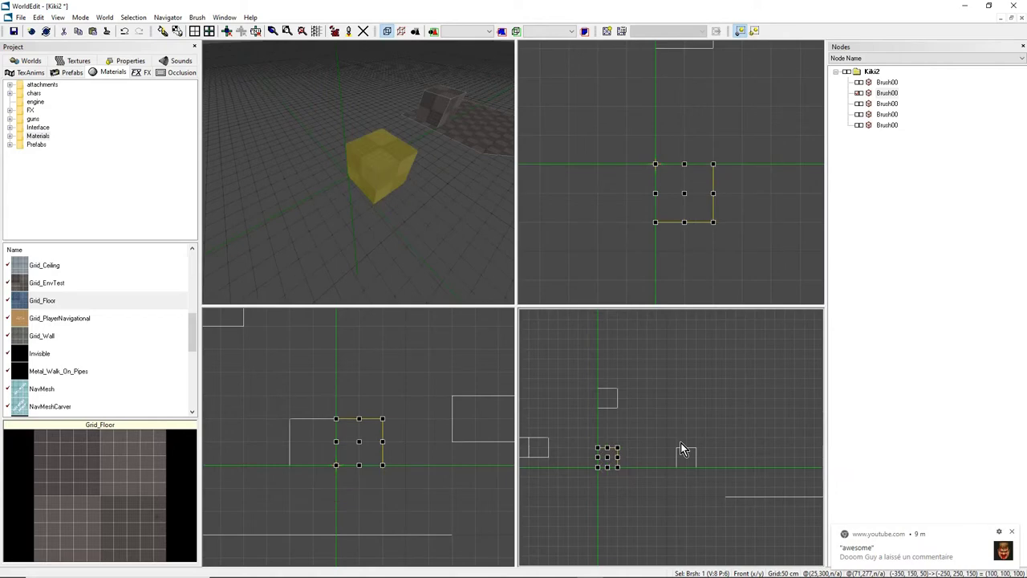
# Rotate the box from the perspective view so it tilts off-axis, and examine it in the perspective and top views.
pyautogui.scroll(-2, 679, 184)
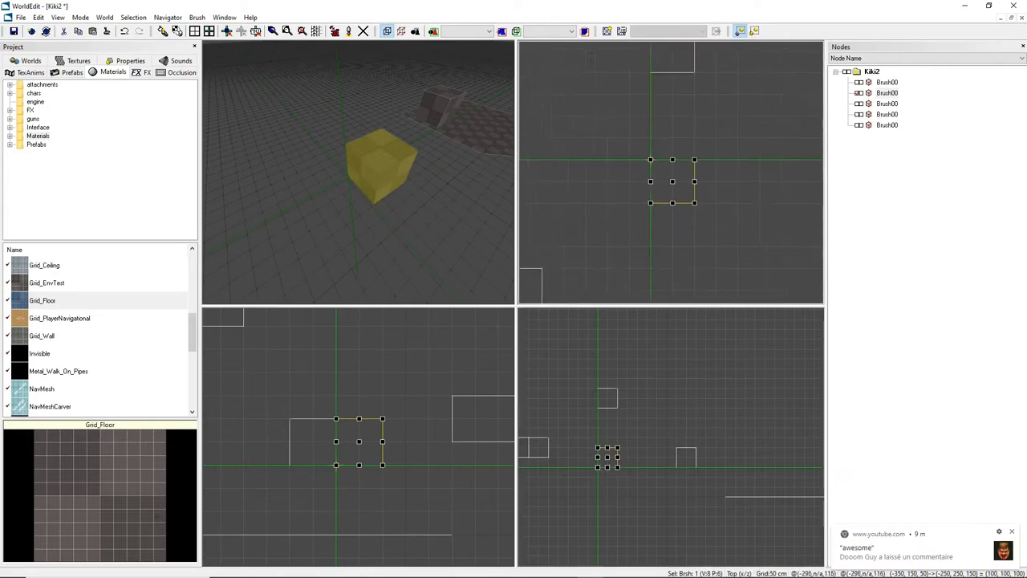
pyautogui.moveTo(358, 167); pyautogui.dragTo(396, 162, button='middle')
pyautogui.moveTo(359, 172); pyautogui.dragTo(359, 172, button='right')
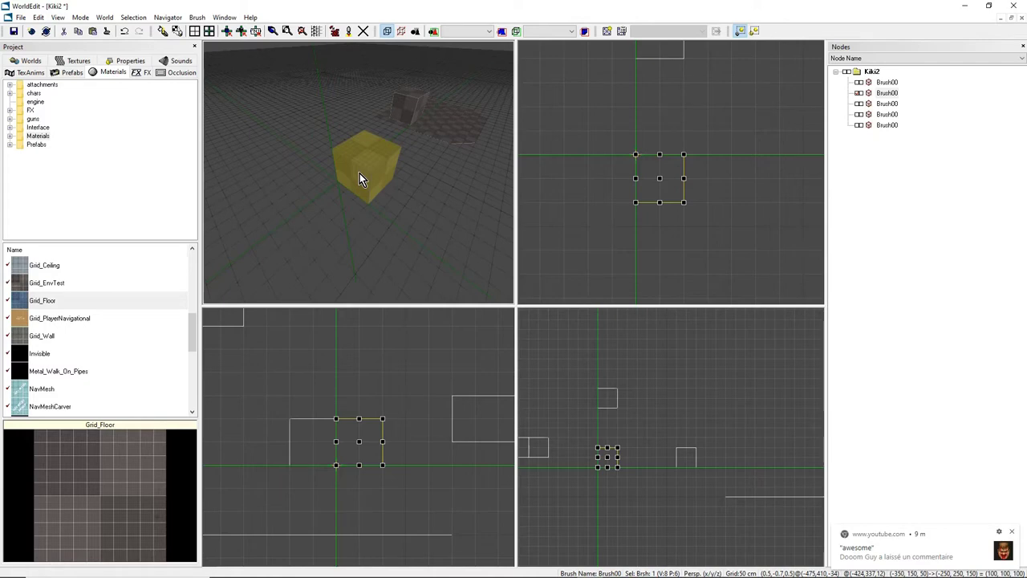
pyautogui.moveTo(360, 173)
pyautogui.mouseDown(button='right')
pyautogui.moveTo(350, 161)
pyautogui.moveTo(353, 170)
pyautogui.mouseUp(button='right')
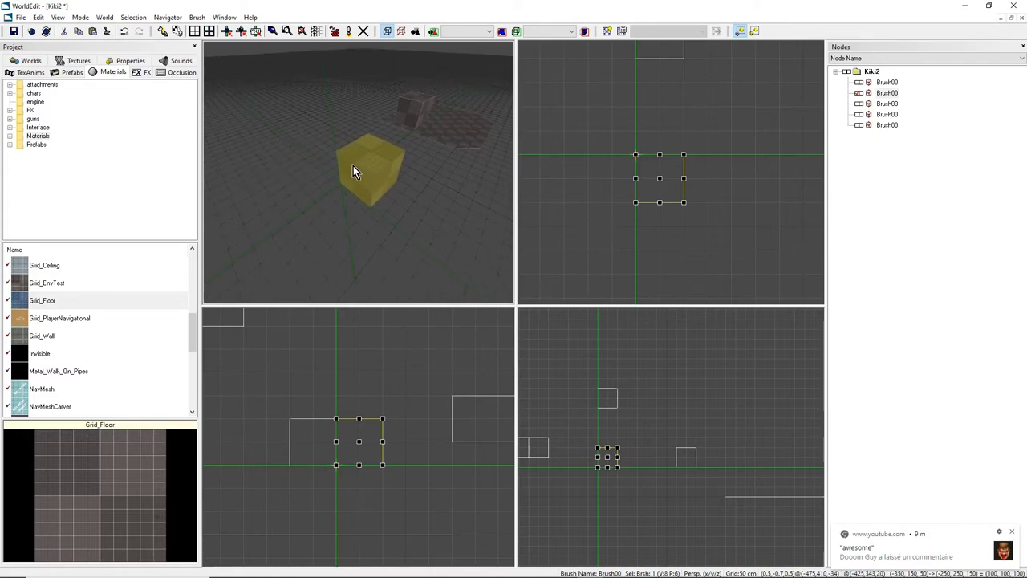
pyautogui.press('r')
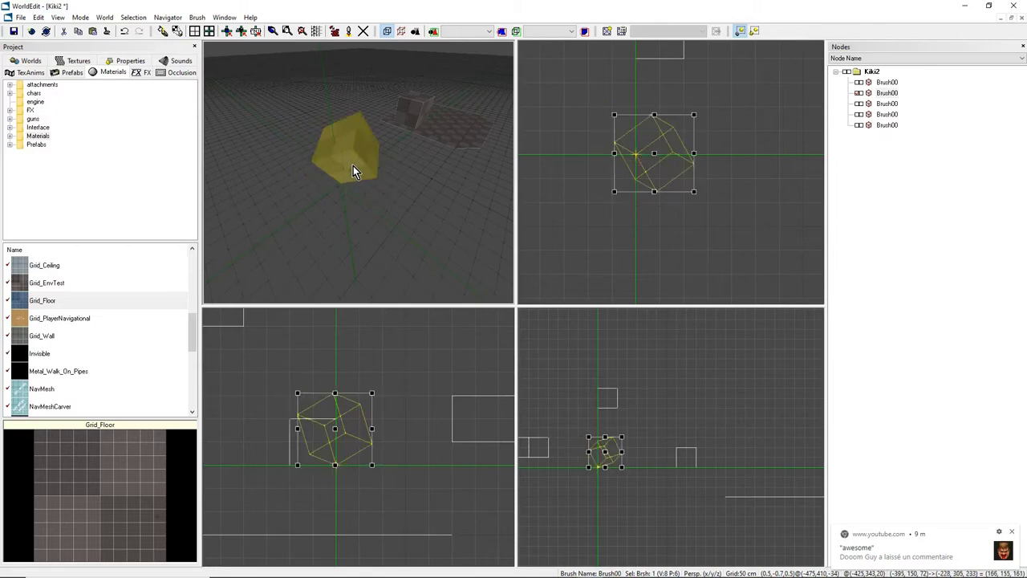
pyautogui.moveTo(353, 165)
pyautogui.mouseDown(button='right')
pyautogui.moveTo(374, 111)
pyautogui.moveTo(358, 183)
pyautogui.mouseUp(button='right')
pyautogui.moveTo(370, 141); pyautogui.dragTo(396, 170, button='right')
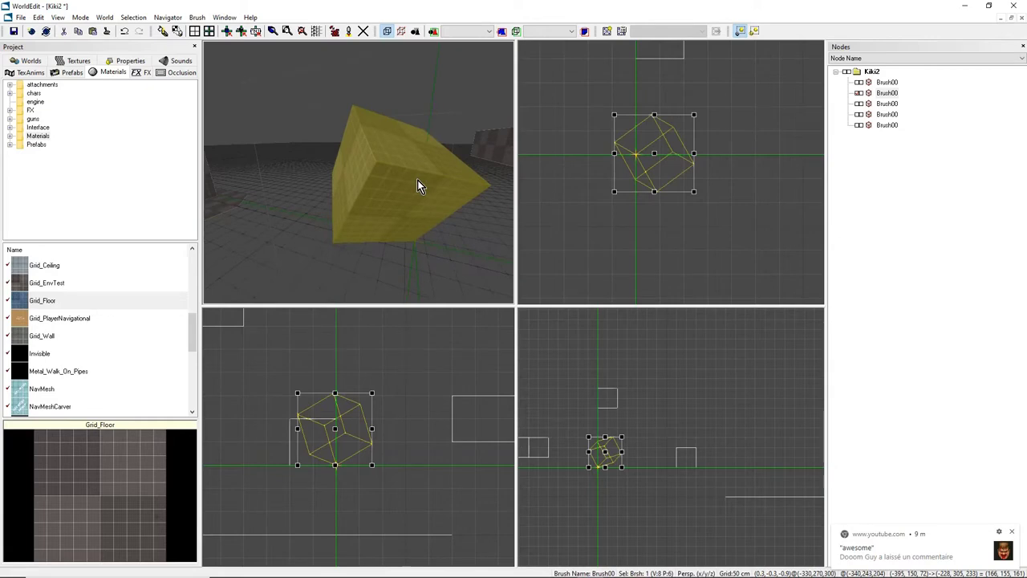
pyautogui.scroll(4, 663, 178)
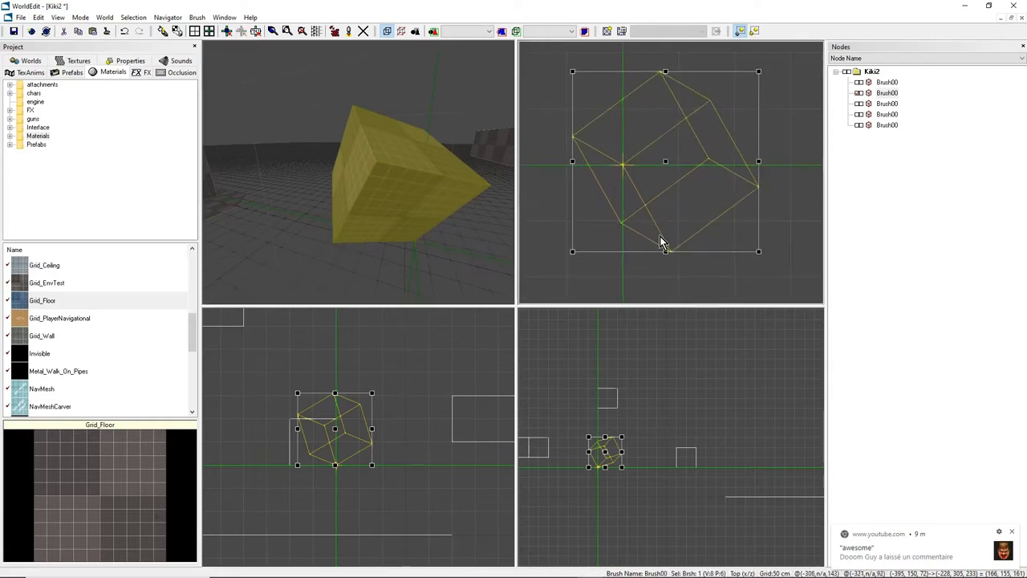
pyautogui.moveTo(359, 172)
pyautogui.mouseDown(button='right')
pyautogui.moveTo(393, 176)
pyautogui.moveTo(353, 179)
pyautogui.moveTo(449, 177)
pyautogui.moveTo(378, 180)
pyautogui.moveTo(374, 165)
pyautogui.moveTo(321, 152)
pyautogui.moveTo(369, 177)
pyautogui.mouseUp(button='right')
# Undo the perspective-view rotations until the box is aligned with the grid again.
pyautogui.hotkey('ctrl', 'z')
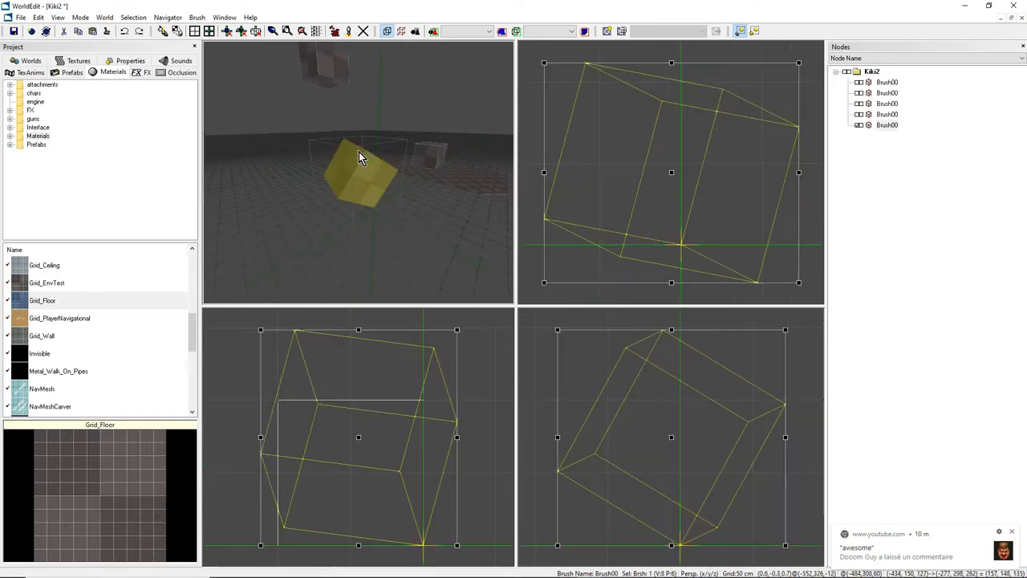
pyautogui.hotkey('ctrl', 'z')
pyautogui.hotkey('ctrl', 'z')
pyautogui.hotkey('ctrl', 'z')
pyautogui.hotkey('ctrl', 'z')
pyautogui.hotkey('ctrl', 'z')
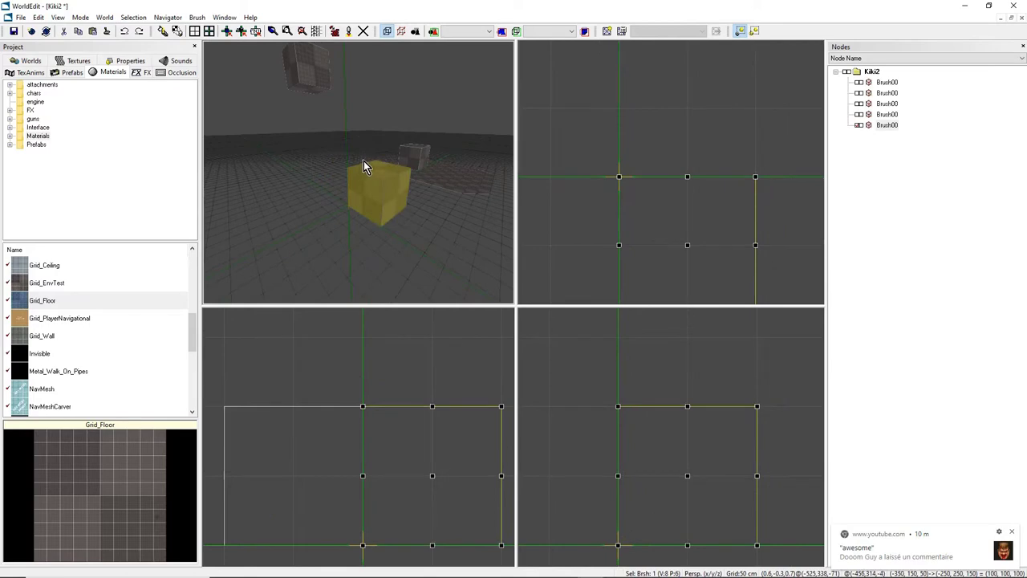
# Rotate the box 45° around the axis crosshair in the top view.
pyautogui.moveTo(364, 157)
pyautogui.mouseDown(button='right')
pyautogui.moveTo(363, 137)
pyautogui.moveTo(359, 173)
pyautogui.mouseUp(button='right')
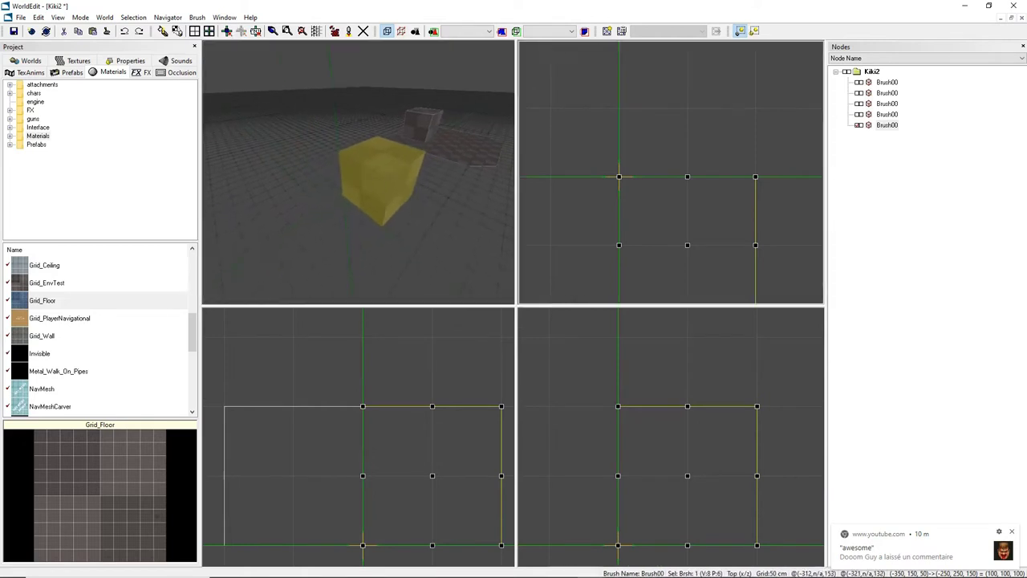
pyautogui.scroll(-2, 661, 176)
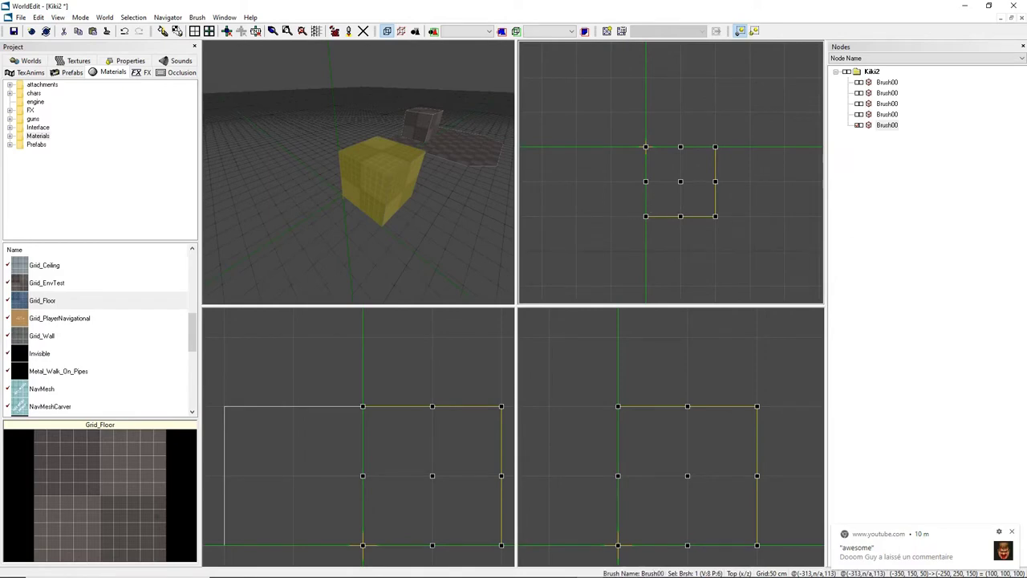
pyautogui.press('r')
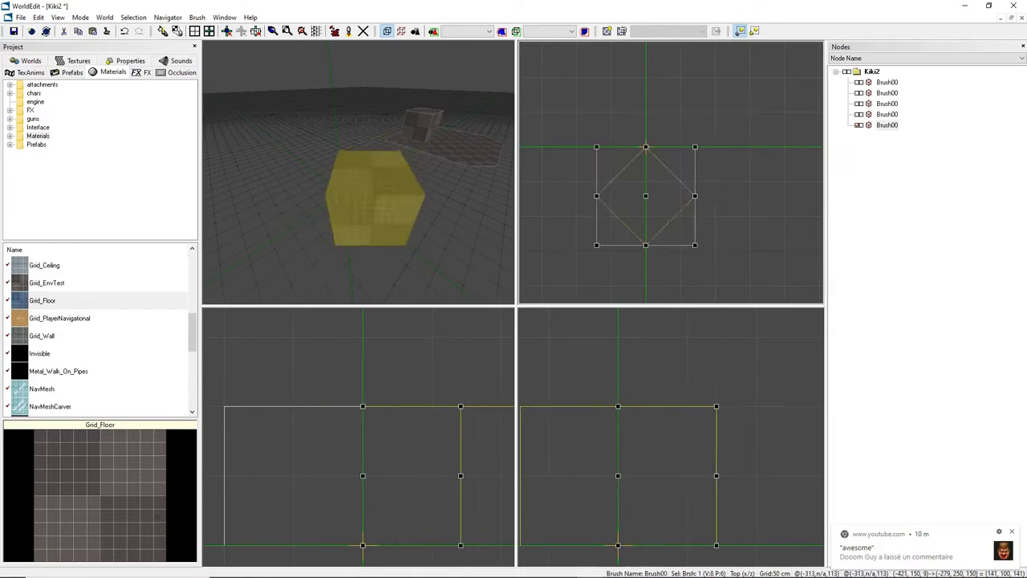
# Rotate the box repeatedly around the axis crosshair in the top view until it is square to the grid at its starting position.
pyautogui.press('r')
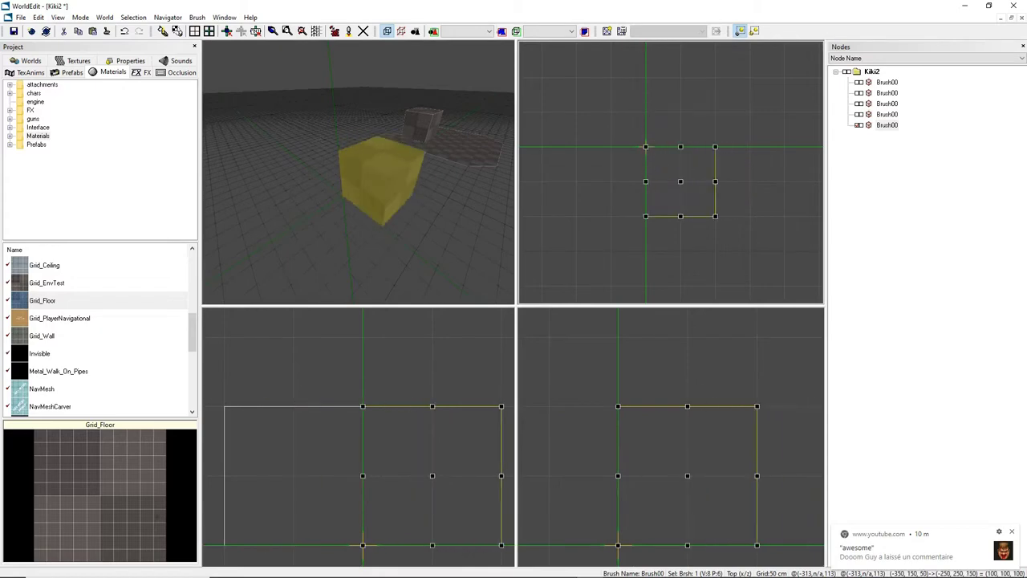
pyautogui.press('r')
pyautogui.moveTo(726, 204); pyautogui.dragTo(706, 156, button='right')
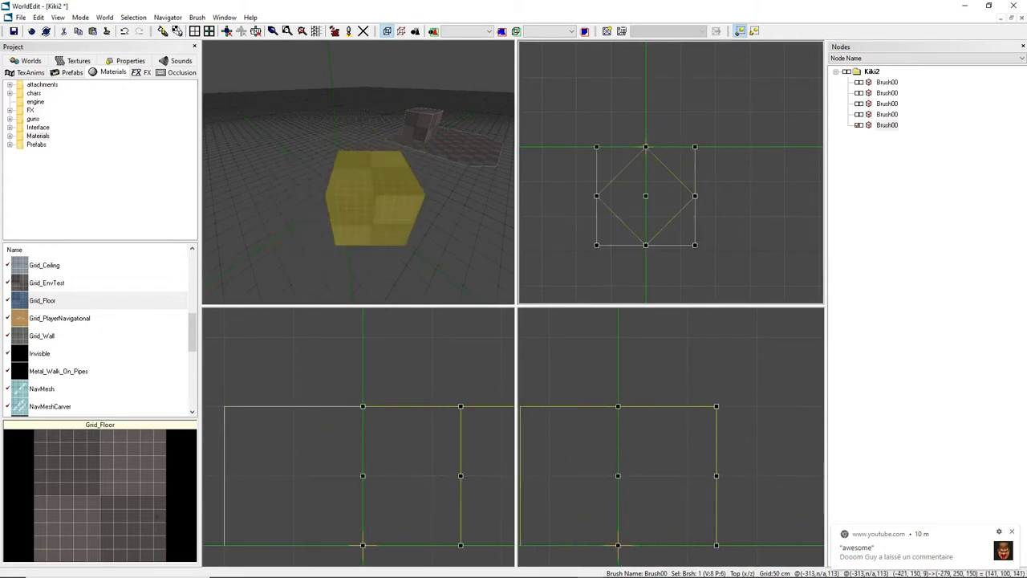
pyautogui.press('r')
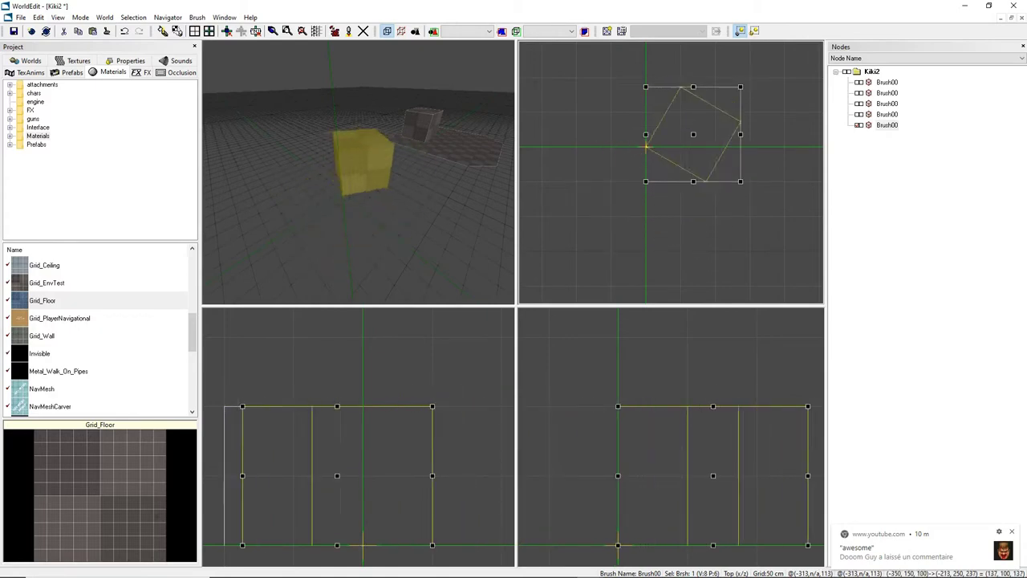
pyautogui.press('r')
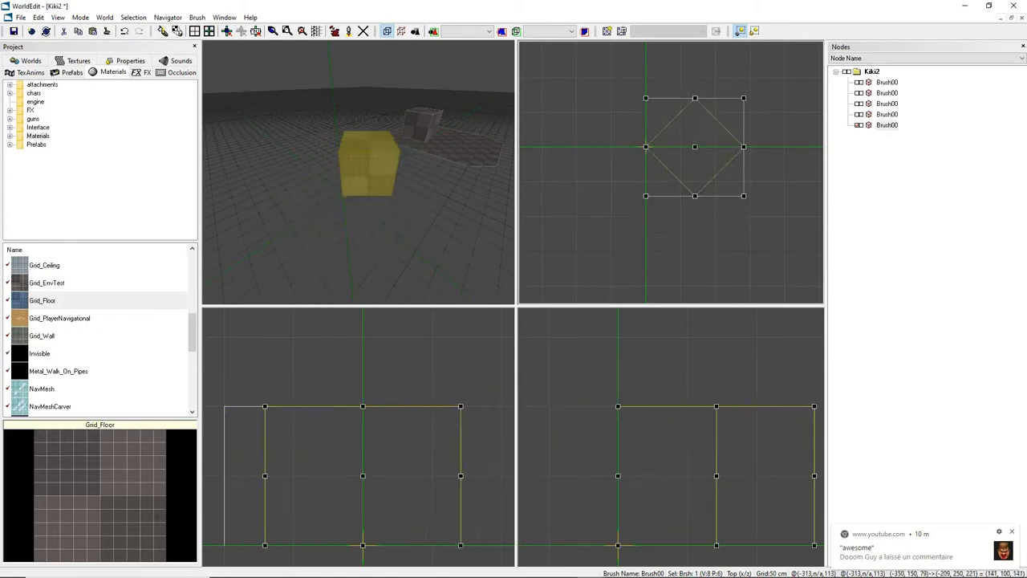
pyautogui.press('r')
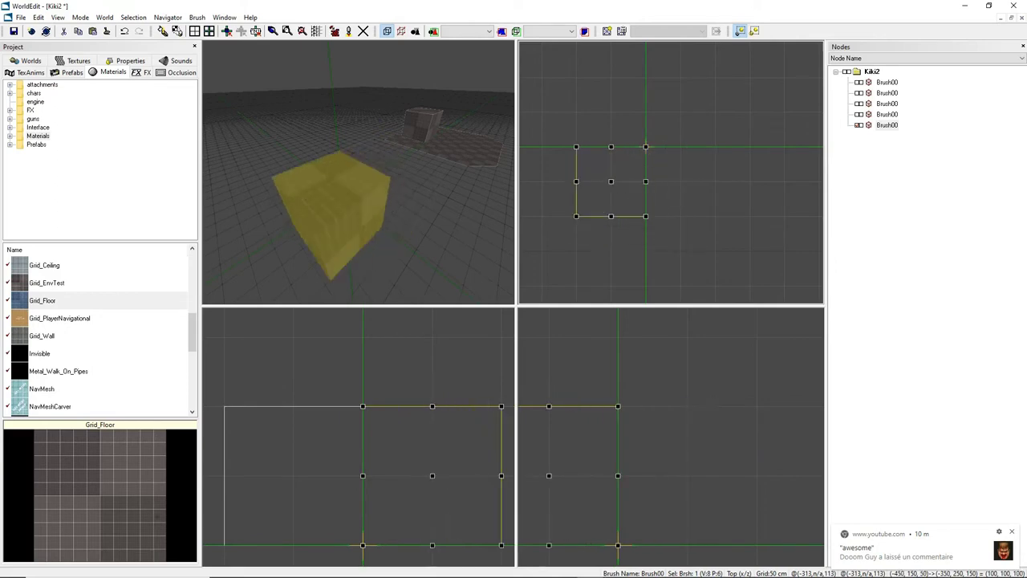
pyautogui.press('r')
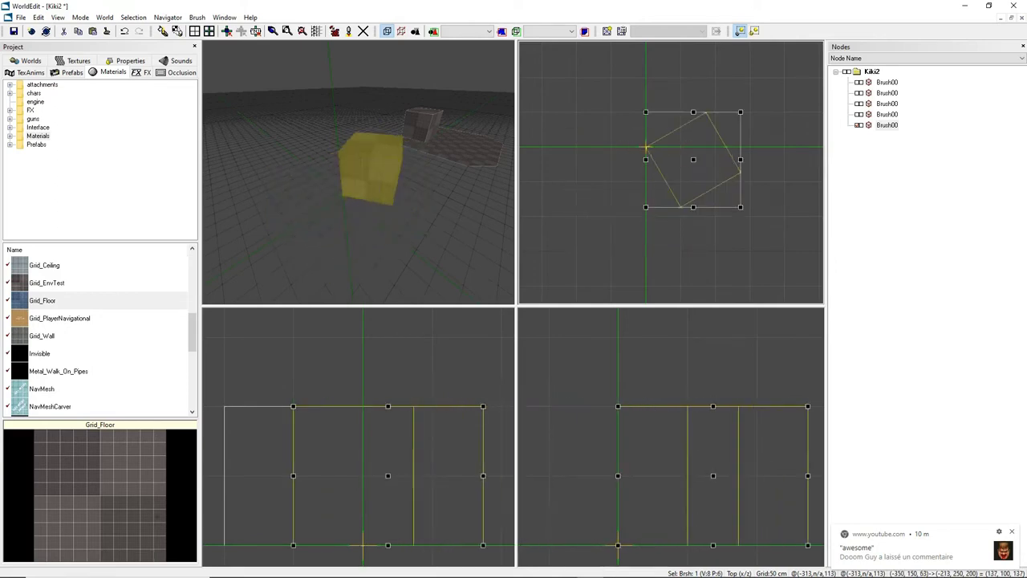
pyautogui.press('r')
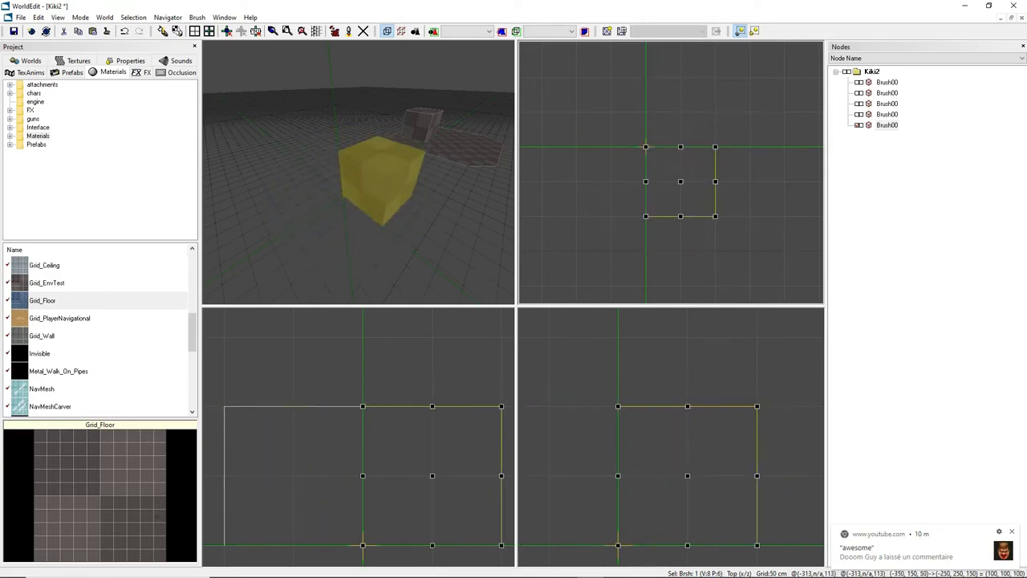
pyautogui.moveTo(437, 190); pyautogui.dragTo(359, 173, button='right')
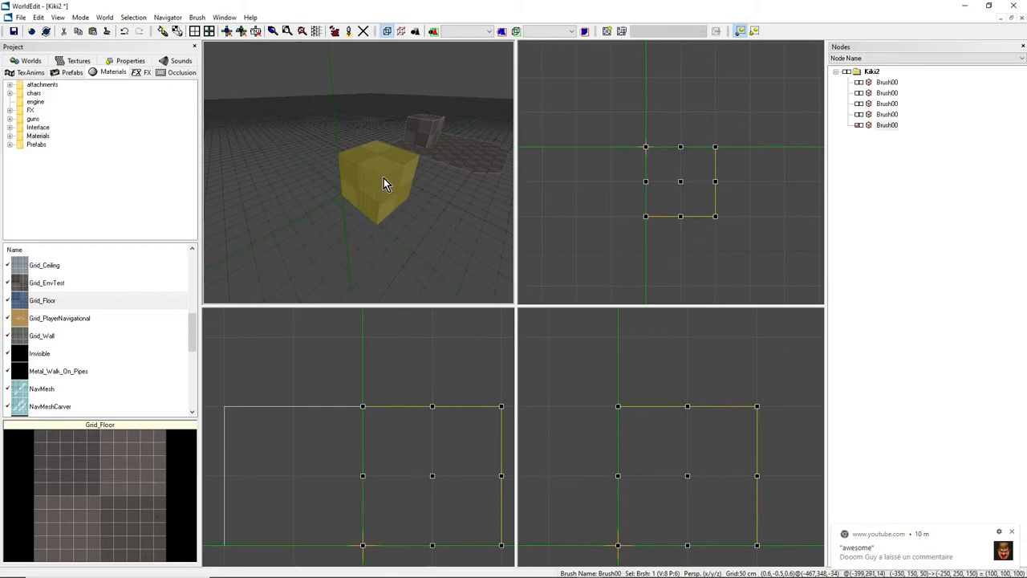
pyautogui.moveTo(384, 178)
pyautogui.mouseDown(button='right')
pyautogui.moveTo(383, 165)
pyautogui.moveTo(384, 179)
pyautogui.mouseUp(button='right')
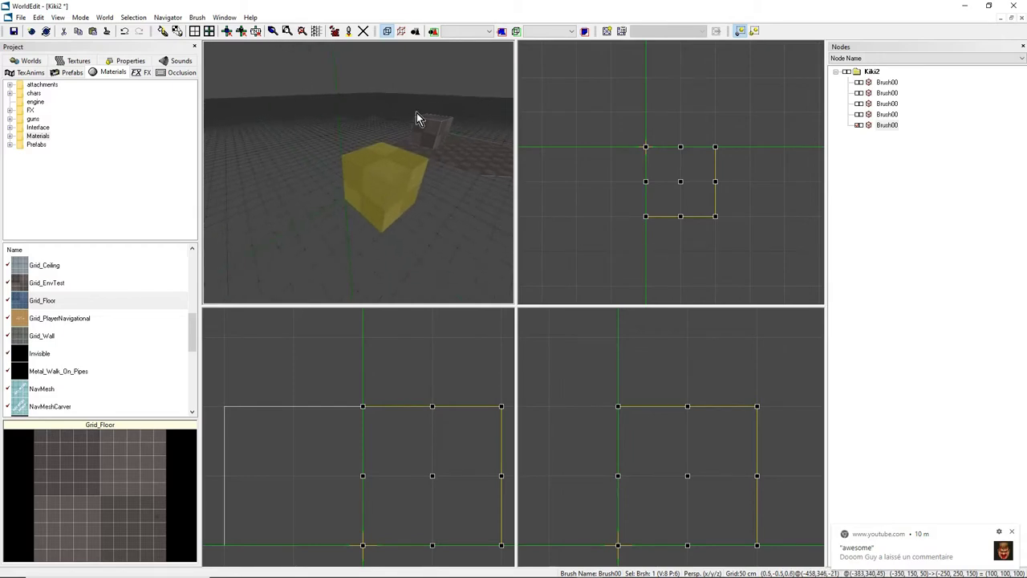
pyautogui.scroll(1, 613, 181)
pyautogui.click(682, 215)
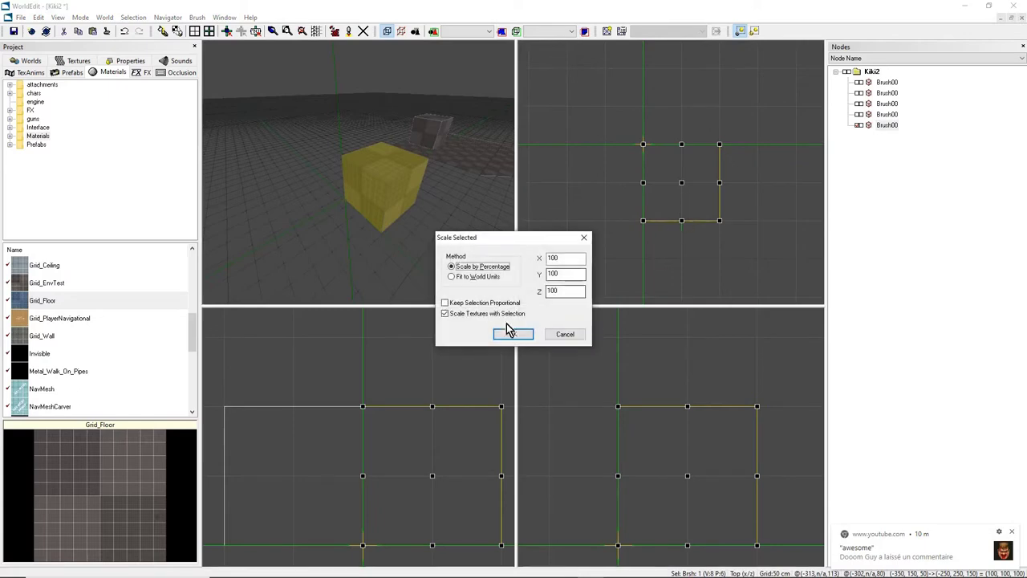
pyautogui.click(569, 334)
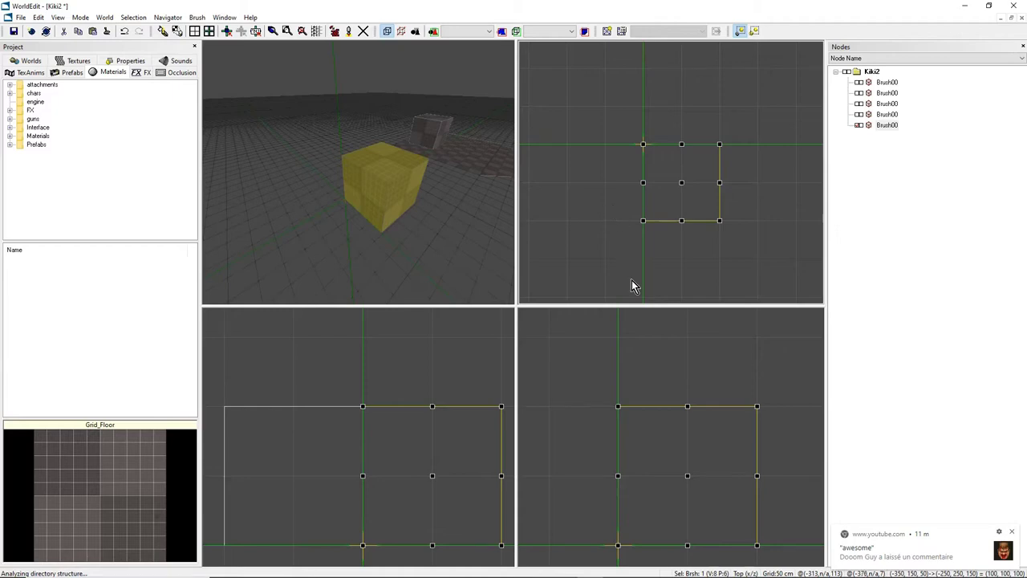
# Scale the selected box by percentage to 50 on X, Y and Z, keeping textures scaled with the selection.
pyautogui.hotkey('ctrl', 'l')
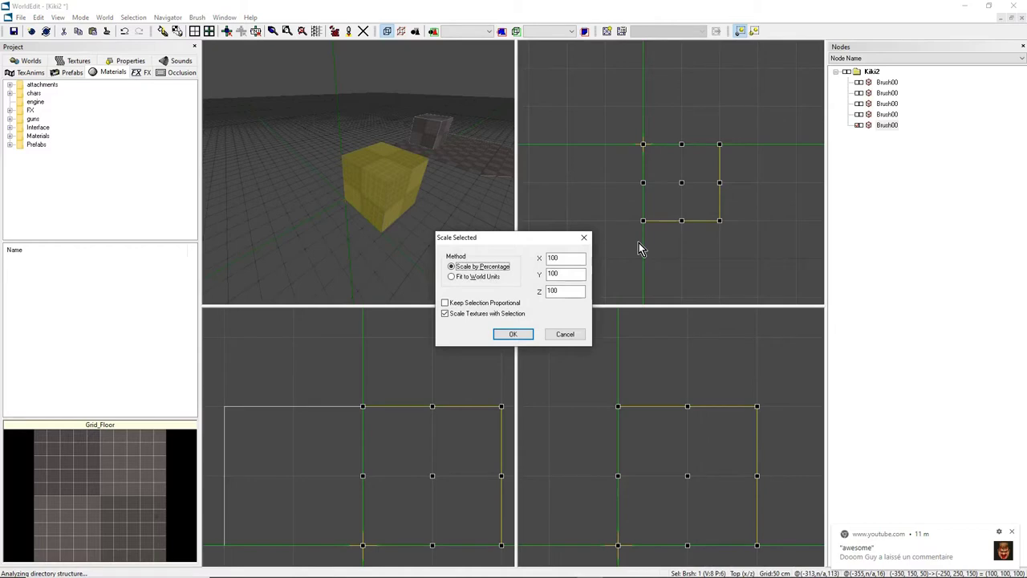
pyautogui.moveTo(493, 247); pyautogui.dragTo(439, 246)
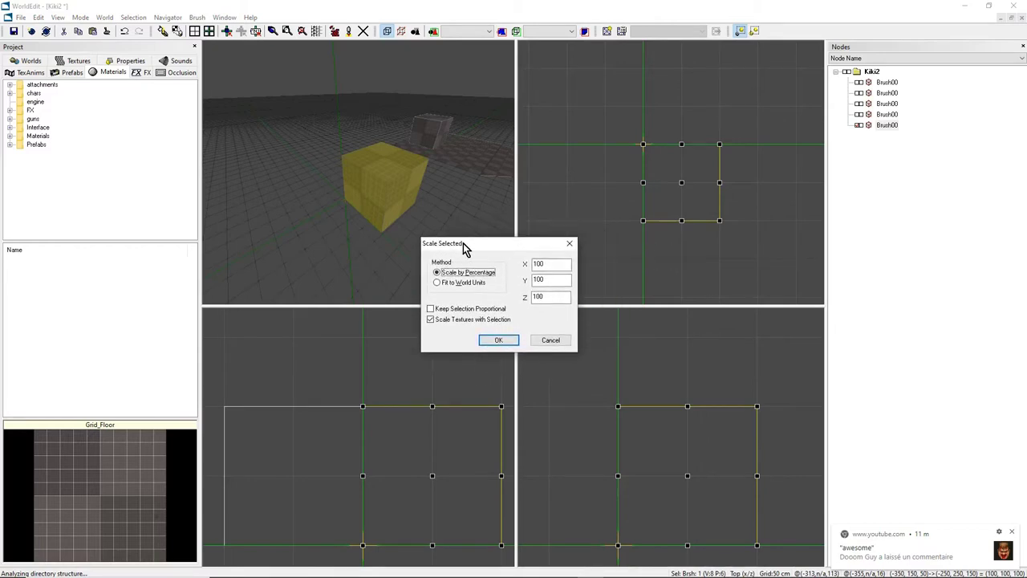
pyautogui.click(464, 283)
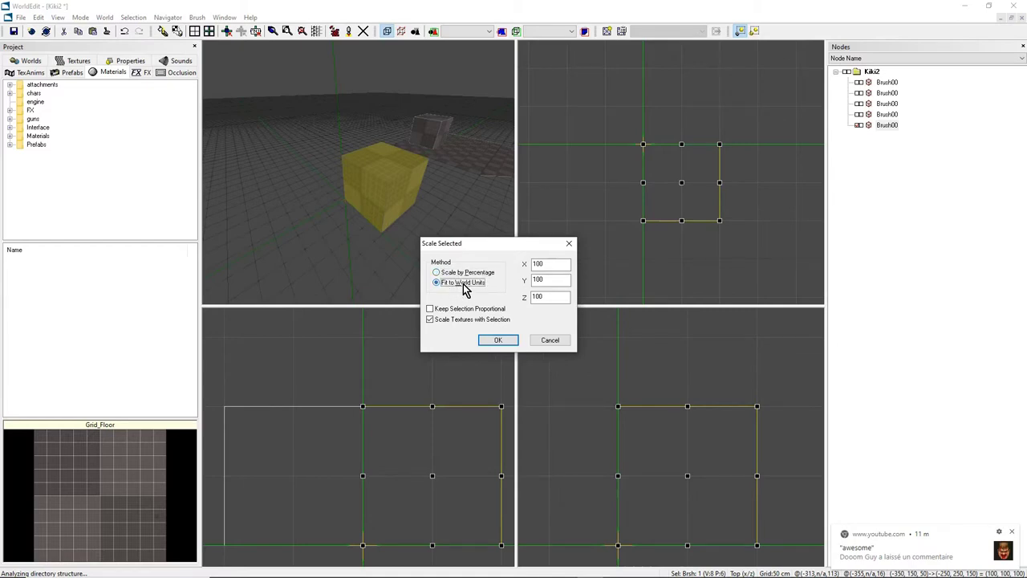
pyautogui.click(446, 273)
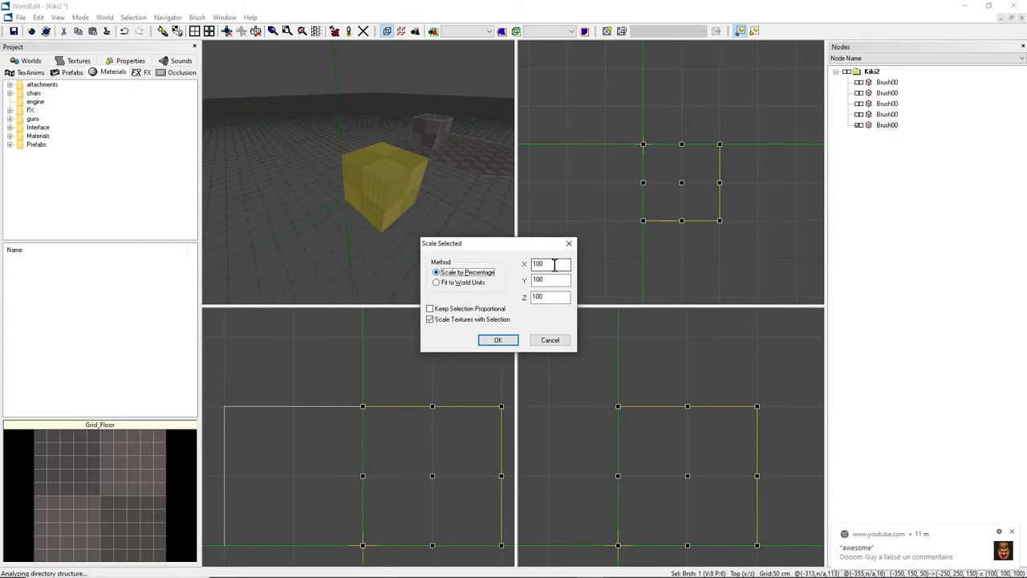
pyautogui.click(430, 320)
pyautogui.click(429, 320)
pyautogui.doubleClick(560, 264)
pyautogui.write('5050')
pyautogui.press('Tab')
pyautogui.write('50')
pyautogui.click(497, 340)
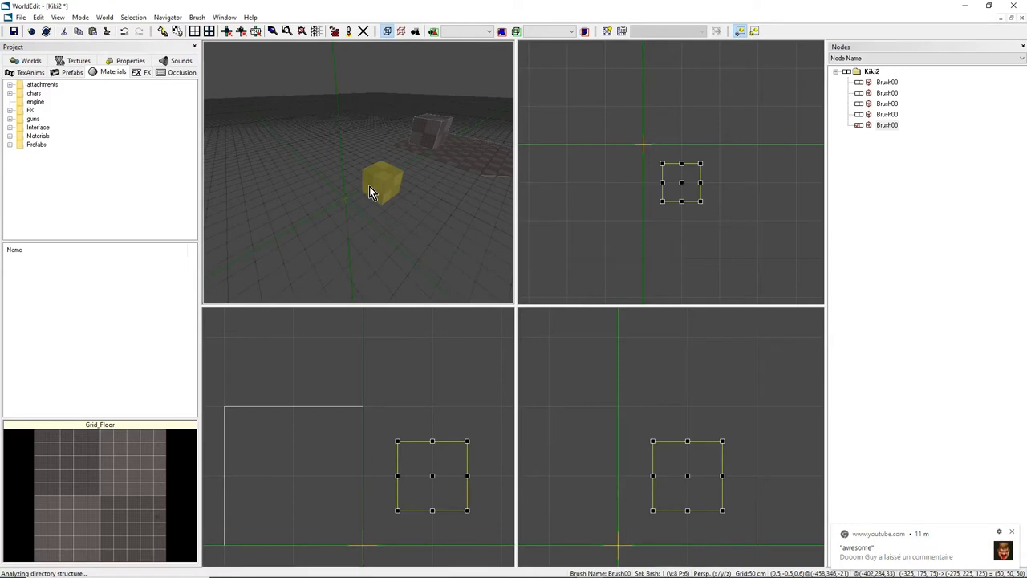
# Examine the scaled box in the top view with the grid at 5 cm, and restore the grid to 50 cm.
pyautogui.scroll(4, 632, 179)
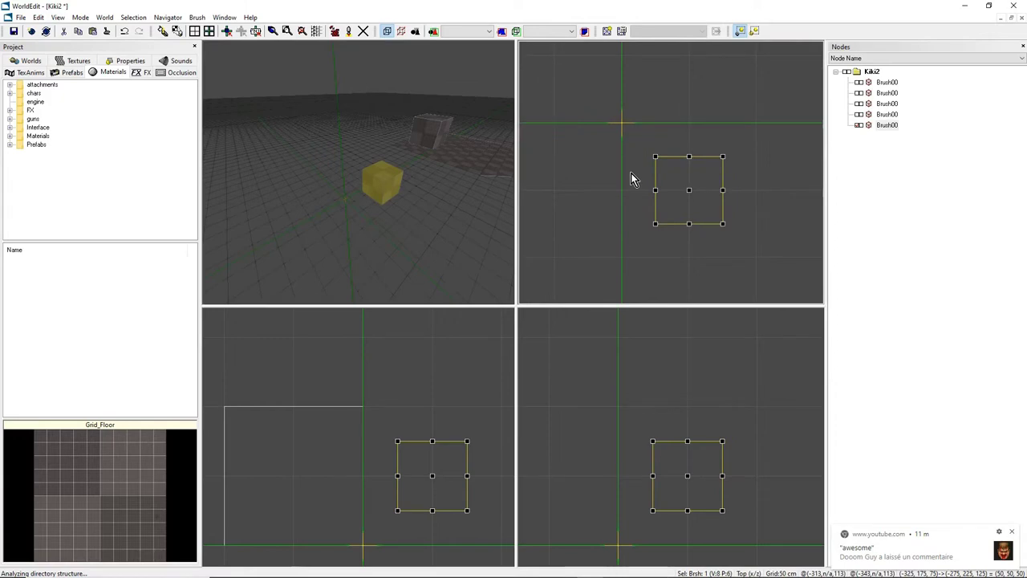
pyautogui.press('-')
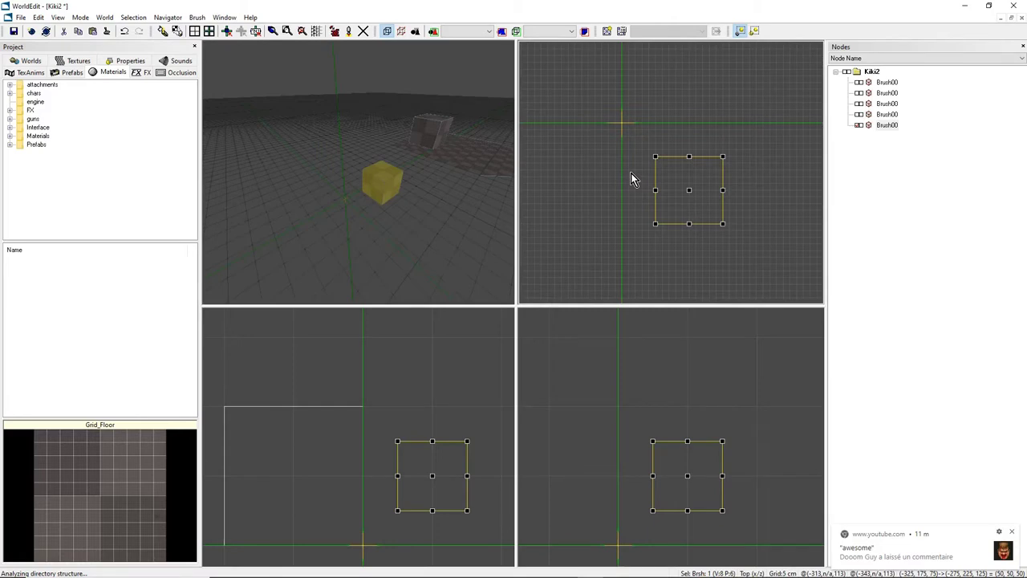
pyautogui.scroll(3, 633, 178)
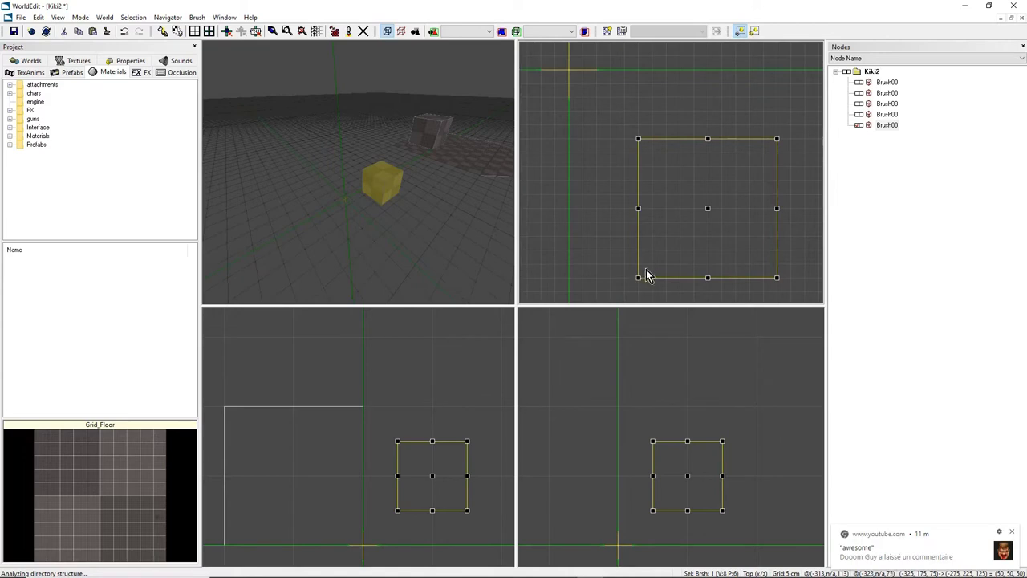
pyautogui.scroll(-2, 650, 271)
pyautogui.press('5')
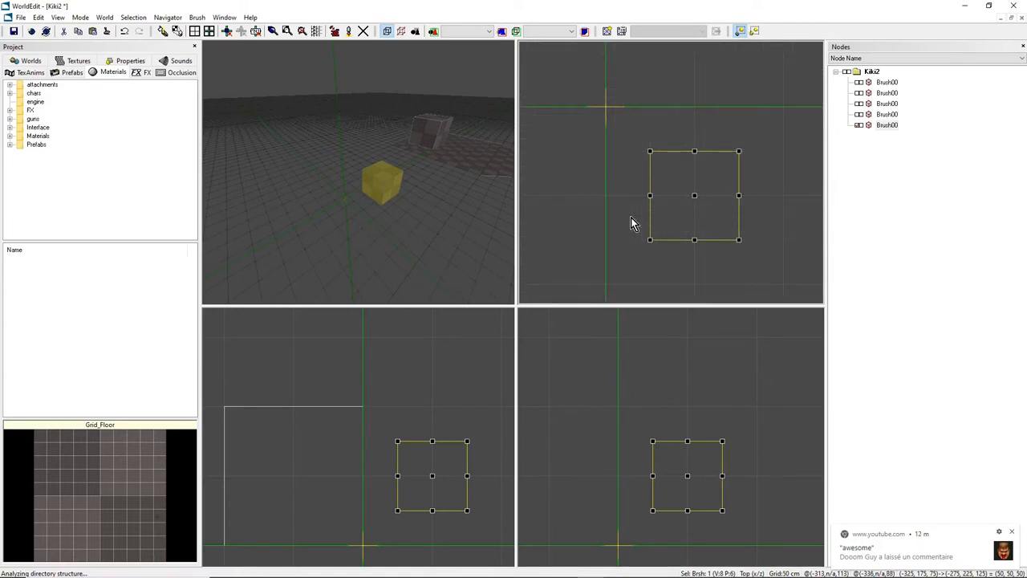
# Undo the box's percentage scaling.
pyautogui.scroll(-2, 632, 218)
pyautogui.hotkey('ctrl', 'g')
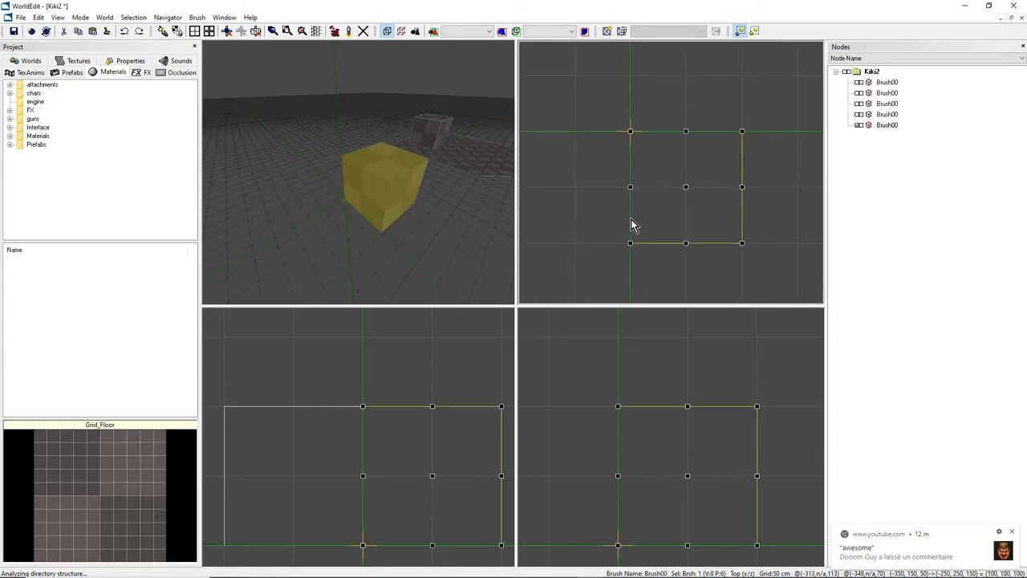
# Add the distant box to the selection with the near box, and examine both in the top view.
pyautogui.moveTo(356, 183); pyautogui.dragTo(355, 184, button='right')
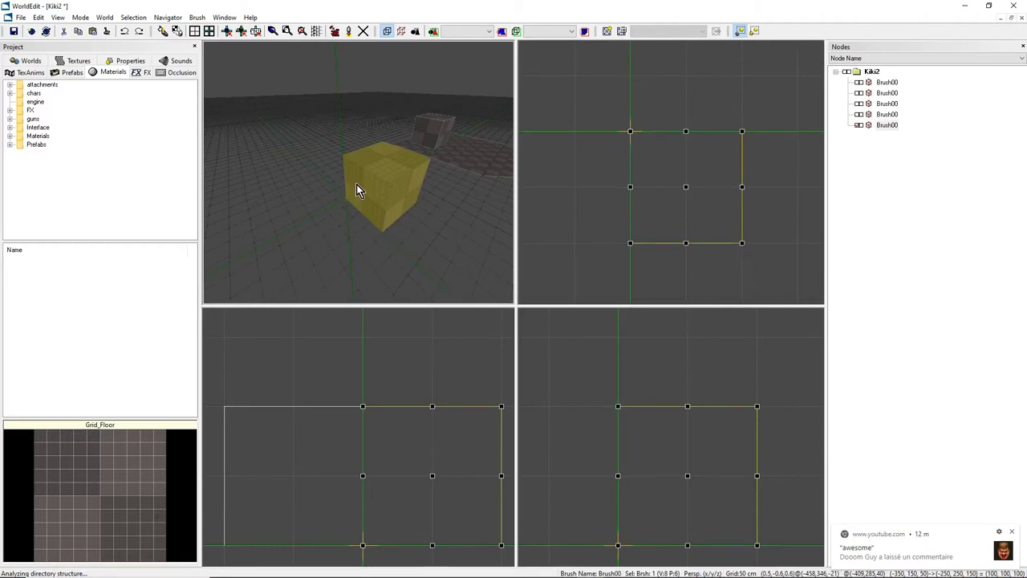
pyautogui.moveTo(357, 184)
pyautogui.mouseDown(button='right')
pyautogui.moveTo(331, 160)
pyautogui.moveTo(313, 162)
pyautogui.mouseUp(button='right')
pyautogui.keyDown('ctrl'); pyautogui.click(405, 126); pyautogui.keyUp('ctrl')
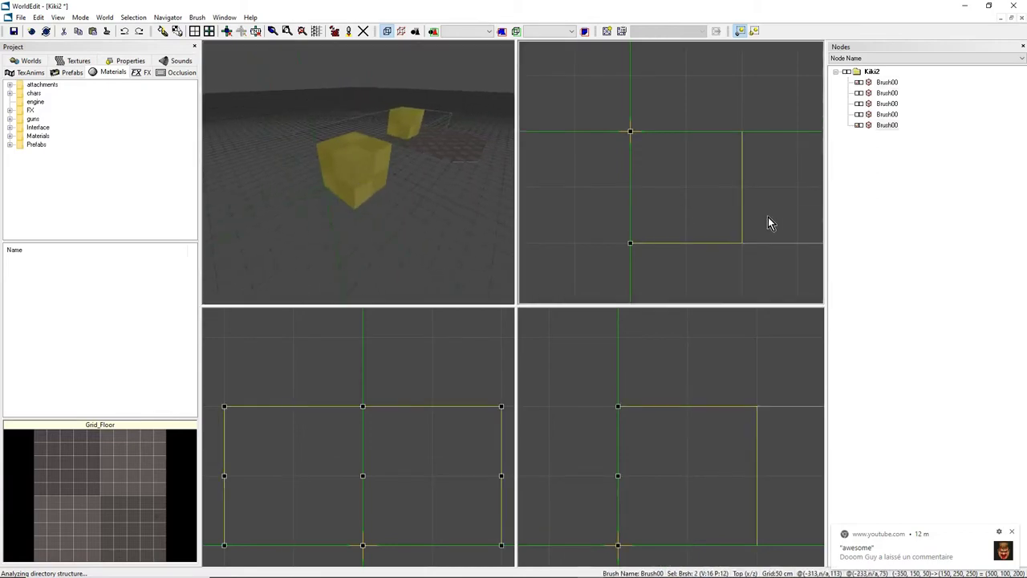
pyautogui.scroll(-3, 771, 222)
pyautogui.scroll(1, 783, 221)
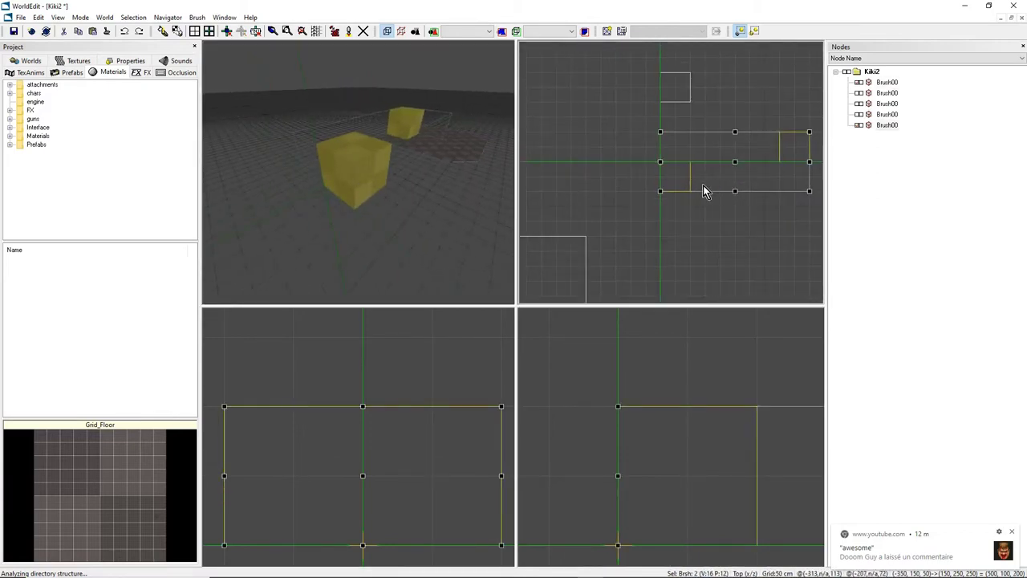
pyautogui.press('r')
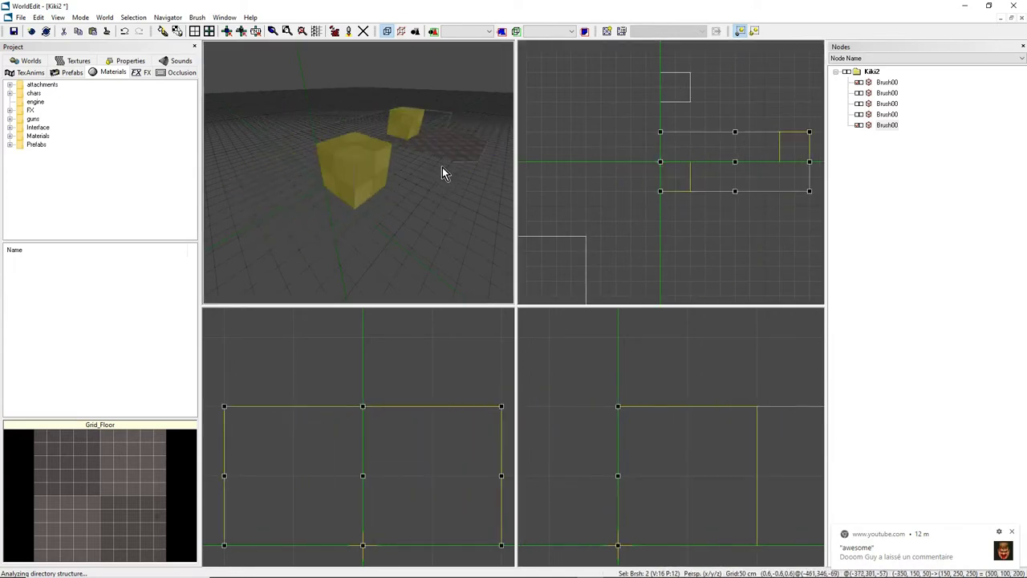
# Add the flat floor brush to the two selected boxes, and reduce the selection to the floor brush alone.
pyautogui.click(411, 135)
pyautogui.click(412, 131)
pyautogui.click(413, 127)
pyautogui.keyDown('shift'); pyautogui.click(409, 124); pyautogui.keyUp('shift')
pyautogui.keyDown('shift'); pyautogui.click(433, 142); pyautogui.keyUp('shift')
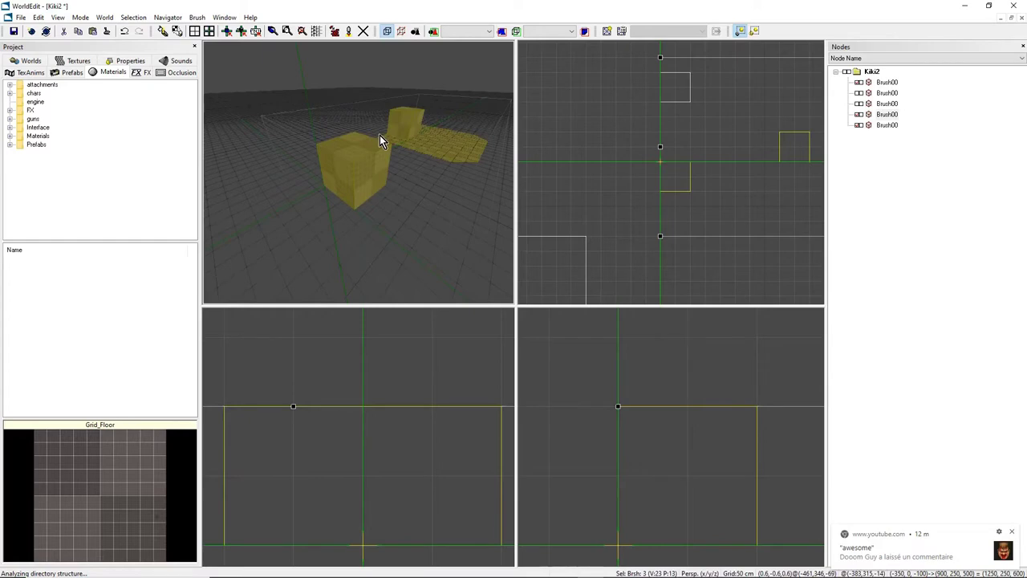
pyautogui.click(353, 165)
pyautogui.click(399, 129)
pyautogui.click(434, 141)
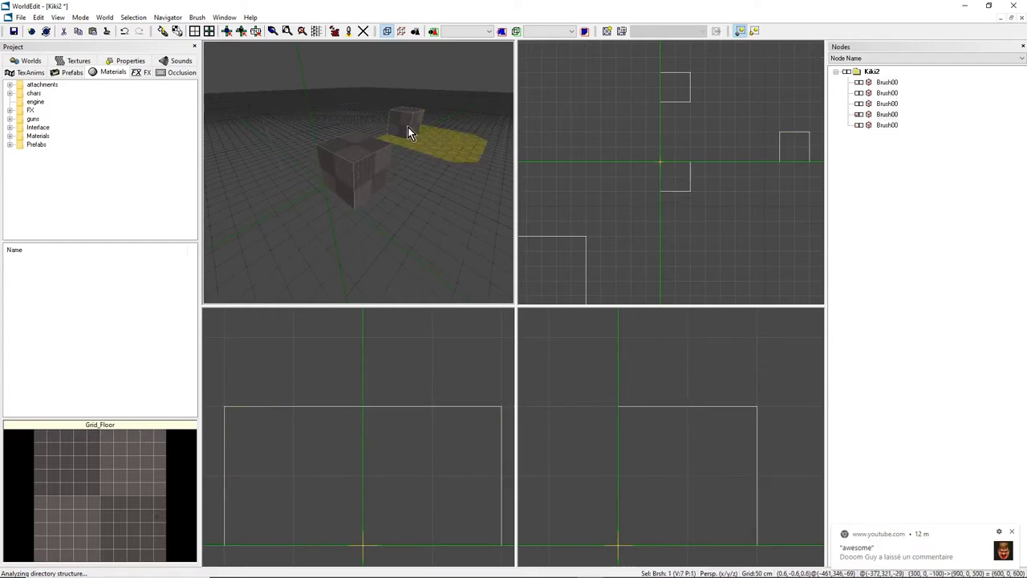
# Select the distant, near and floating boxes together, and reselect only the distant and near boxes.
pyautogui.click(363, 171)
pyautogui.moveTo(361, 171); pyautogui.dragTo(359, 175, button='right')
pyautogui.click(402, 157)
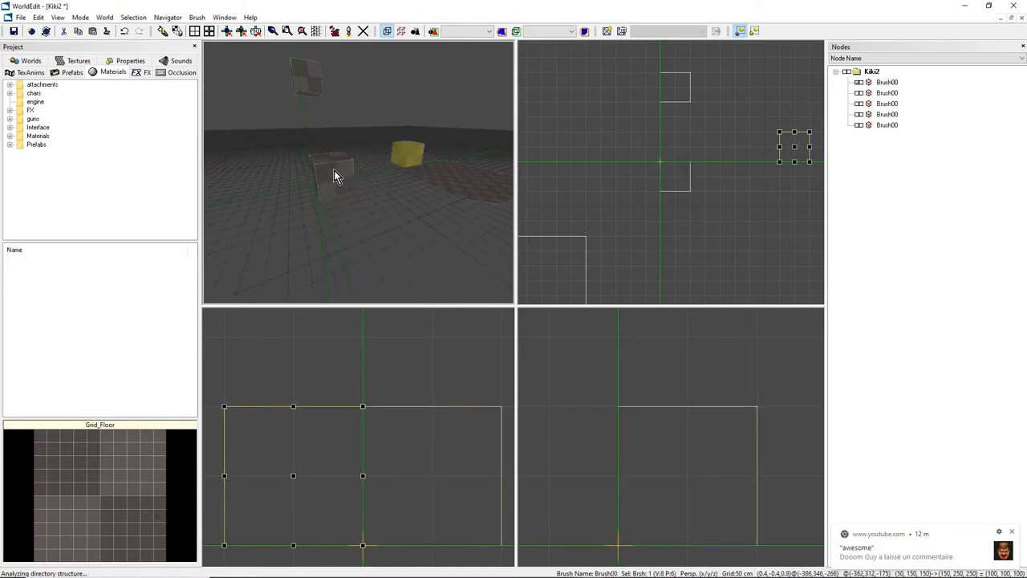
pyautogui.keyDown('ctrl'); pyautogui.click(334, 170); pyautogui.keyUp('ctrl')
pyautogui.keyDown('ctrl'); pyautogui.click(305, 85); pyautogui.keyUp('ctrl')
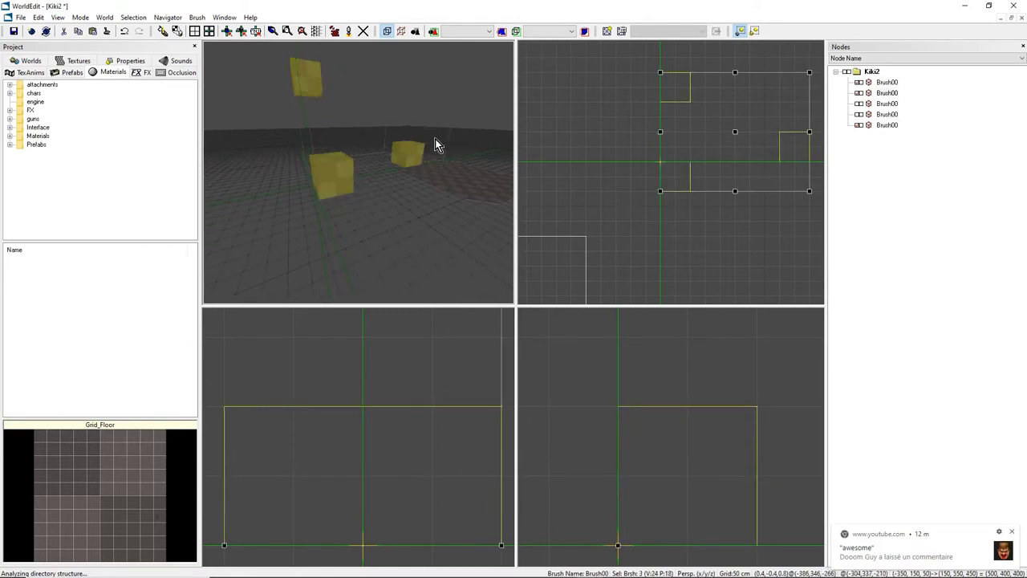
pyautogui.click(412, 161)
pyautogui.keyDown('ctrl'); pyautogui.click(347, 181); pyautogui.keyUp('ctrl')
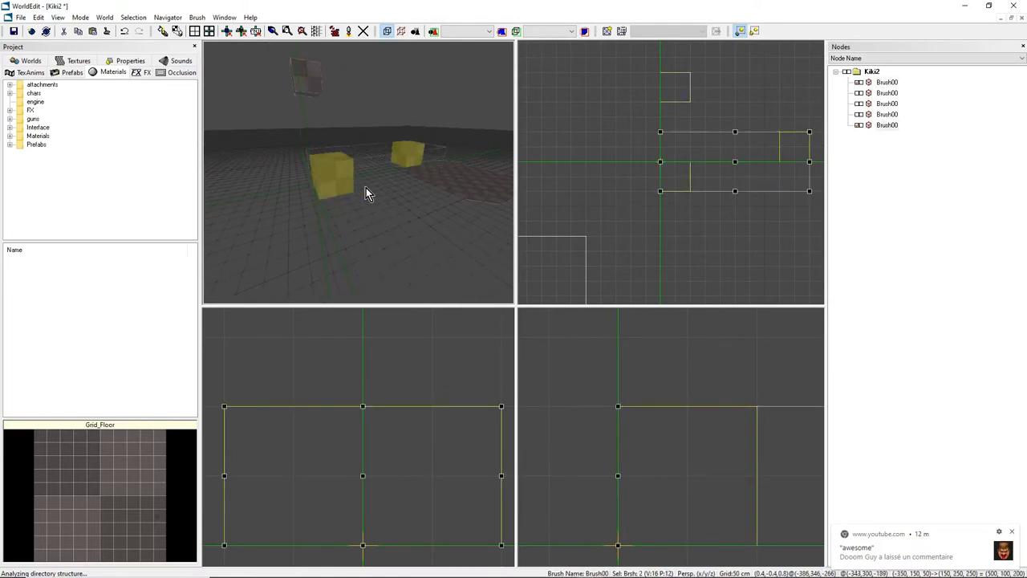
# Select only the near box in the perspective view, and open and dismiss its scale settings.
pyautogui.moveTo(363, 183); pyautogui.dragTo(403, 176, button='right')
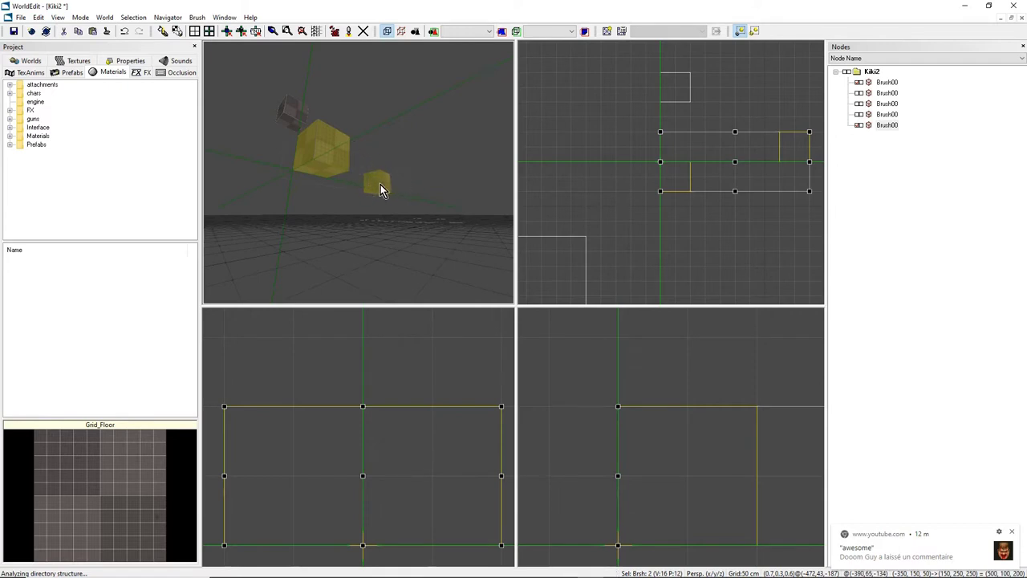
pyautogui.moveTo(360, 162)
pyautogui.mouseDown(button='right')
pyautogui.moveTo(346, 141)
pyautogui.moveTo(340, 152)
pyautogui.moveTo(348, 143)
pyautogui.moveTo(363, 174)
pyautogui.mouseUp(button='right')
pyautogui.moveTo(671, 172); pyautogui.dragTo(672, 172, button='right')
pyautogui.click(358, 176)
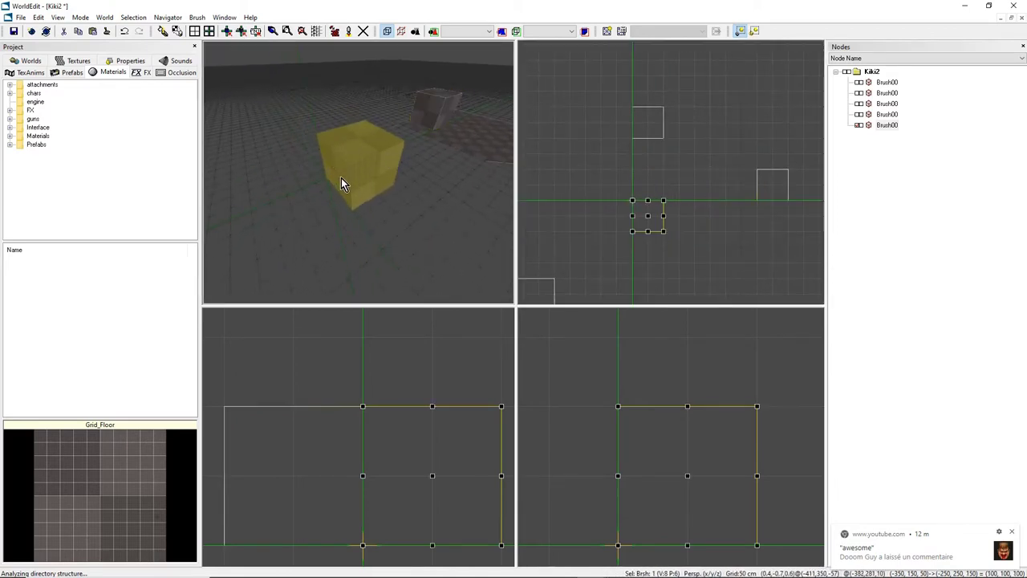
pyautogui.moveTo(341, 178); pyautogui.dragTo(343, 170, button='right')
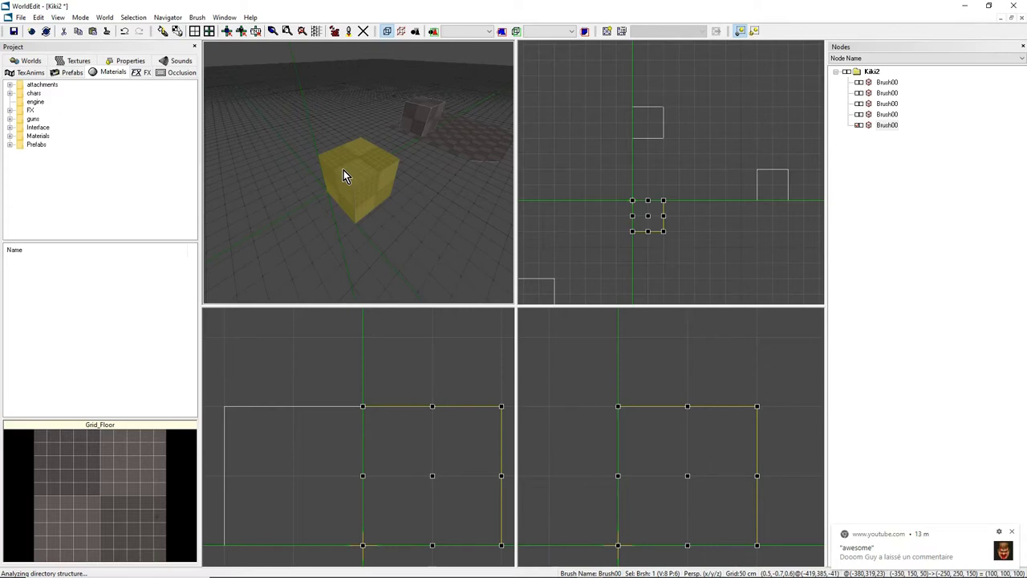
pyautogui.press('s')
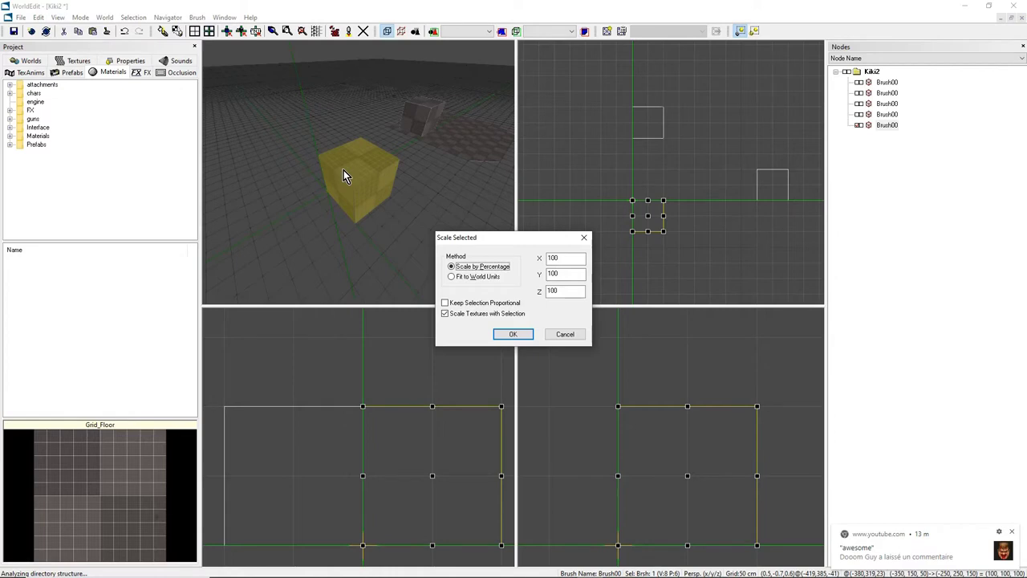
pyautogui.click(584, 237)
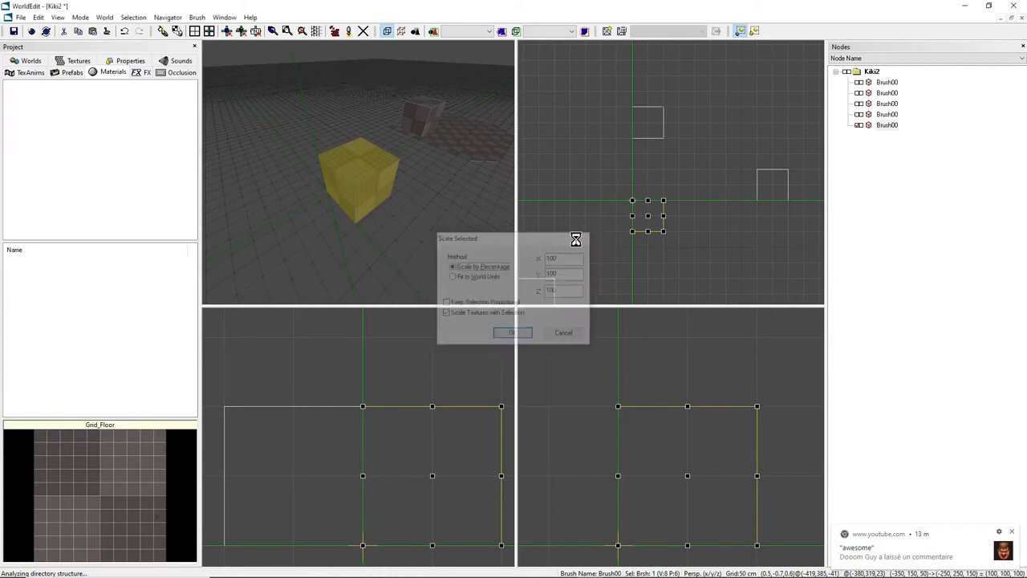
# Stretch the near box along Z in the top view by one grid square, to a length of 150 cm.
pyautogui.moveTo(389, 244)
pyautogui.mouseDown(button='middle')
pyautogui.moveTo(393, 210)
pyautogui.moveTo(394, 234)
pyautogui.mouseUp(button='middle')
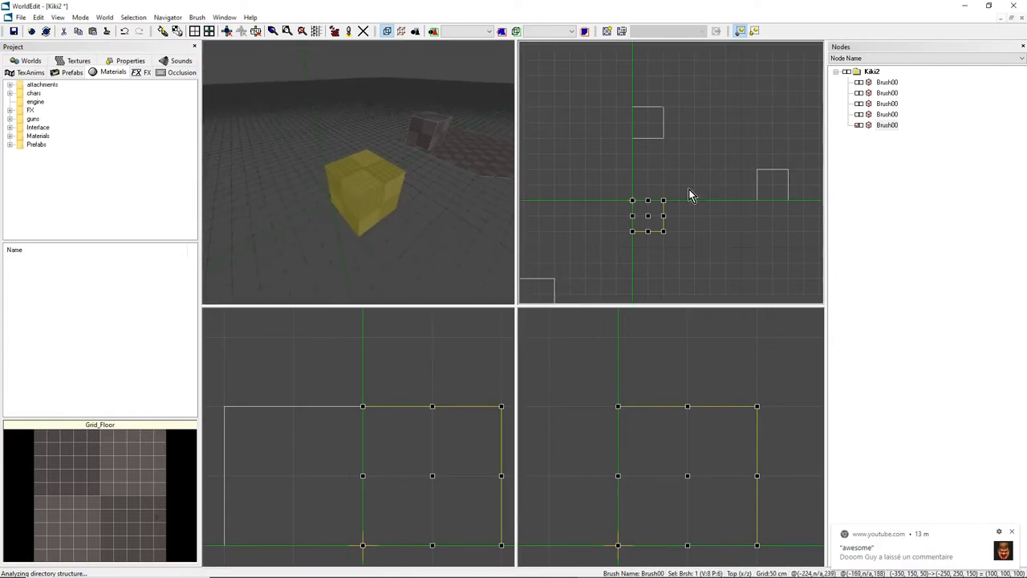
pyautogui.scroll(6, 672, 176)
pyautogui.moveTo(672, 176); pyautogui.dragTo(698, 92, button='middle')
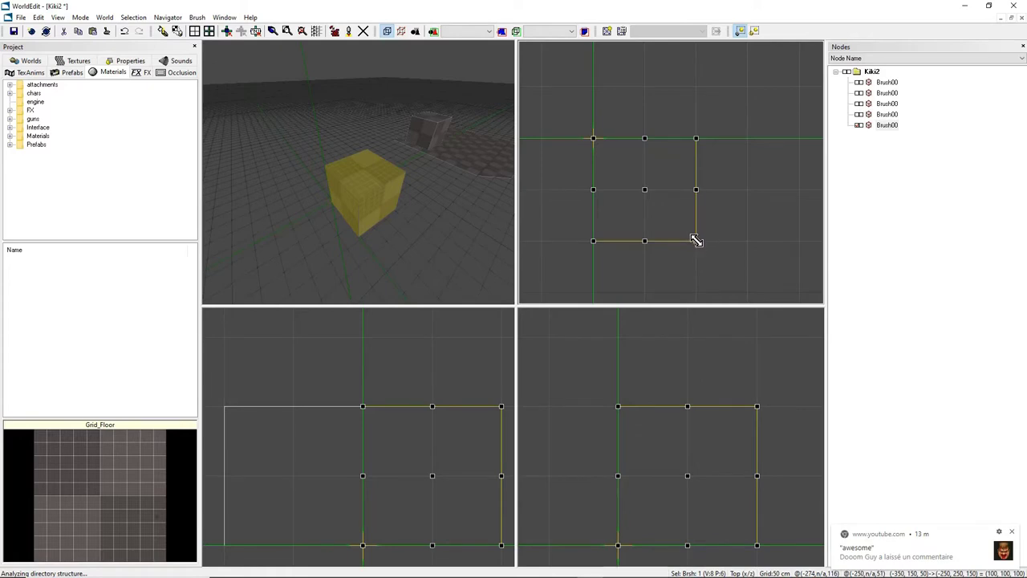
pyautogui.scroll(-1, 745, 276)
pyautogui.moveTo(674, 199); pyautogui.dragTo(653, 163, button='middle')
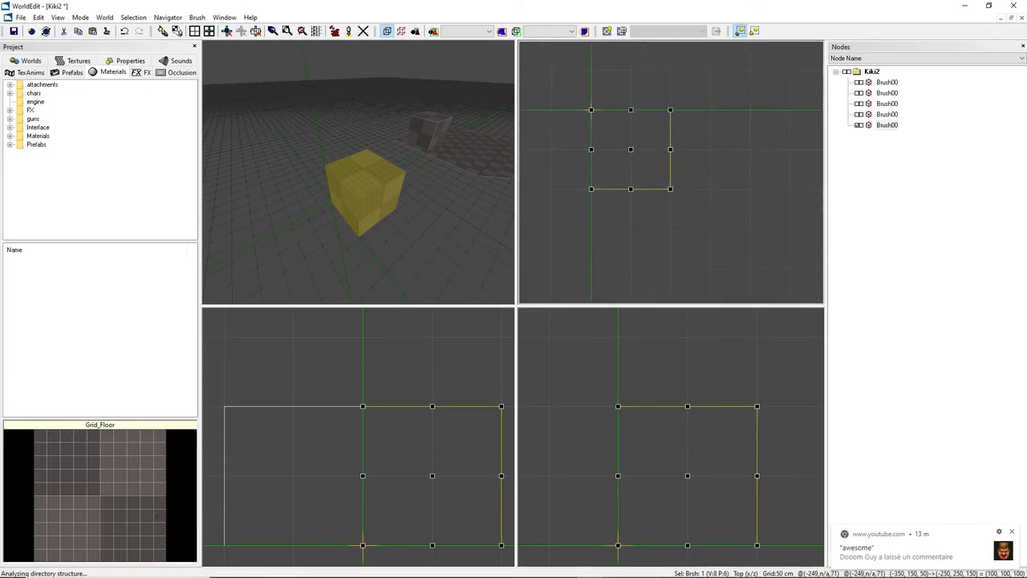
pyautogui.scroll(1, 673, 184)
pyautogui.moveTo(620, 199)
pyautogui.mouseDown()
pyautogui.moveTo(619, 257)
pyautogui.moveTo(618, 241)
pyautogui.mouseUp()
# Extend the same end of the near box in the top view to a length of 250 cm along Z.
pyautogui.moveTo(449, 201); pyautogui.dragTo(481, 186, button='middle')
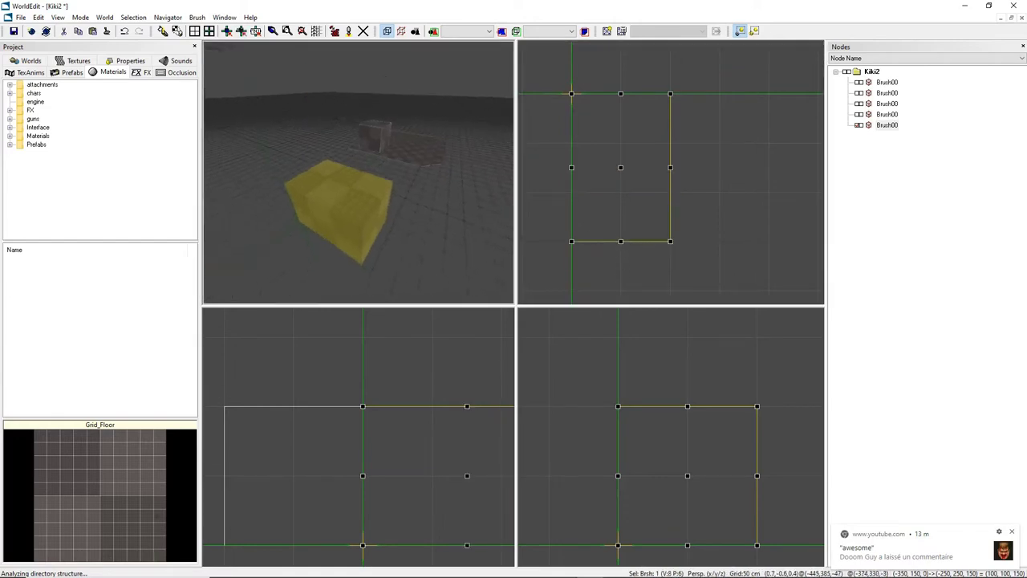
pyautogui.scroll(-2, 482, 186)
pyautogui.scroll(-3, 630, 223)
pyautogui.moveTo(630, 223); pyautogui.dragTo(715, 173, button='middle')
pyautogui.scroll(-3, 714, 173)
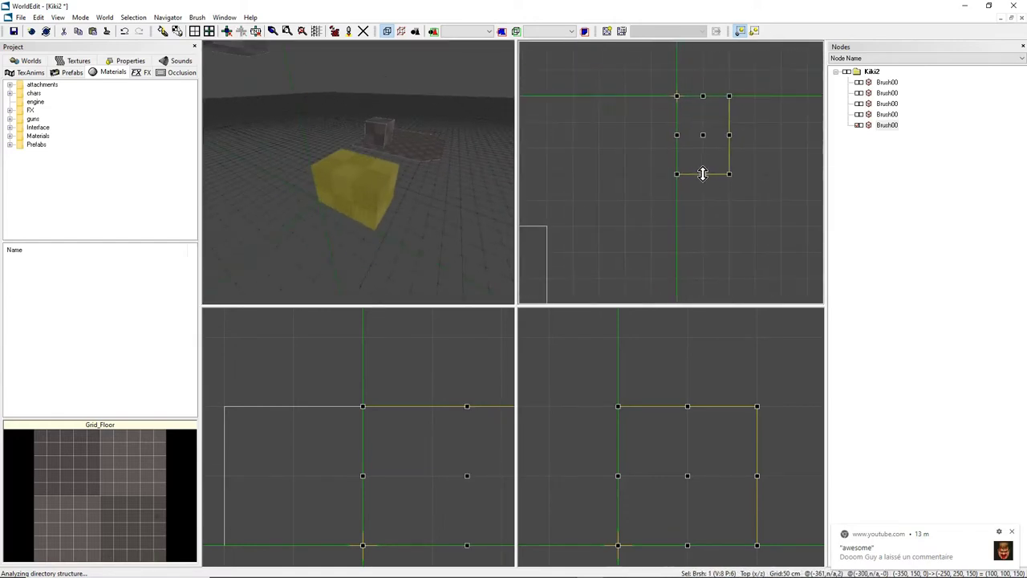
pyautogui.click(701, 172)
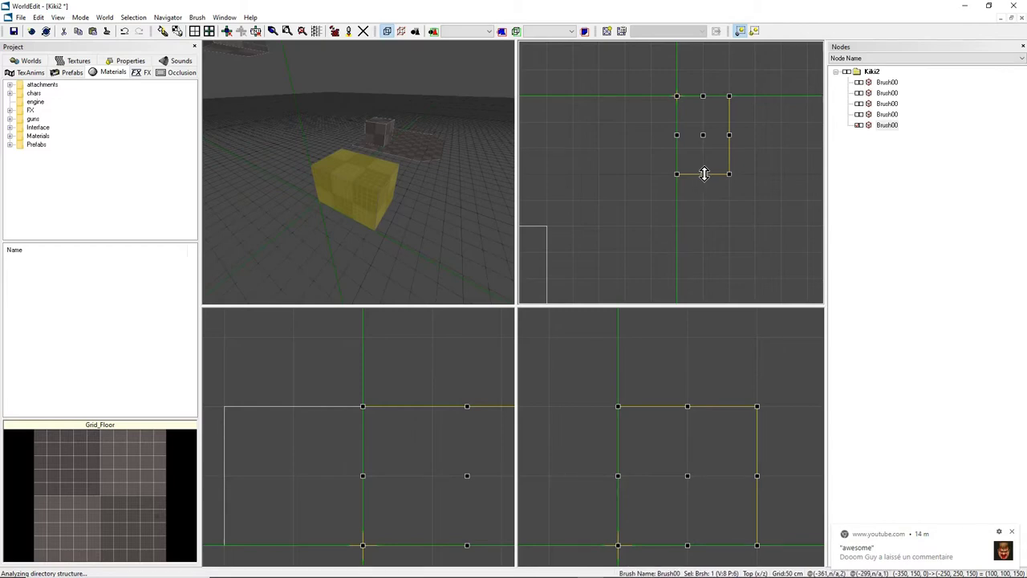
pyautogui.moveTo(703, 174)
pyautogui.mouseDown()
pyautogui.moveTo(711, 252)
pyautogui.moveTo(706, 200)
pyautogui.moveTo(704, 226)
pyautogui.mouseUp()
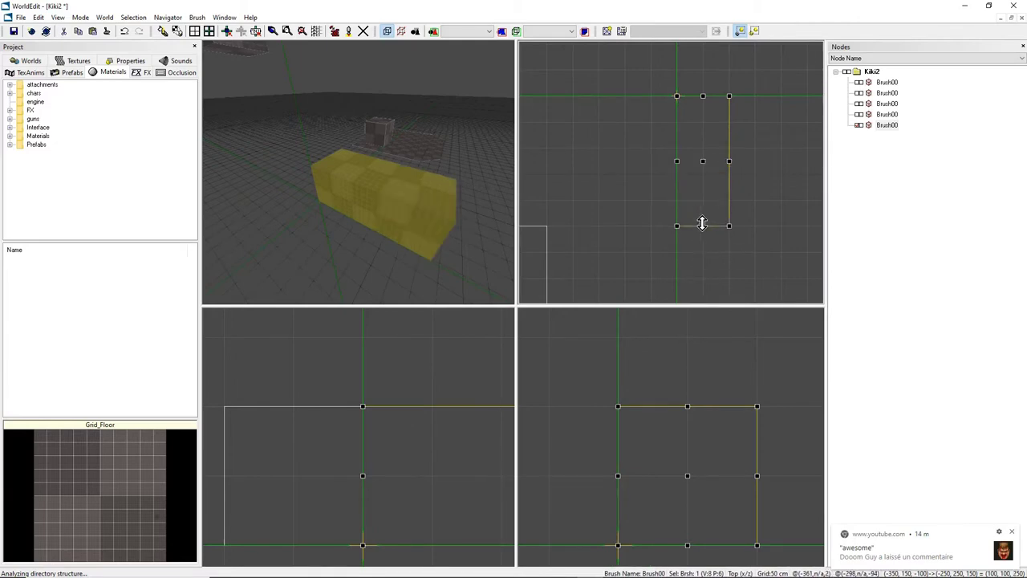
# Lengthen the near box further in the same Z direction, to 350 cm, by moving its end edge in the top view.
pyautogui.moveTo(359, 172); pyautogui.dragTo(381, 208, button='right')
pyautogui.scroll(-3, 702, 225)
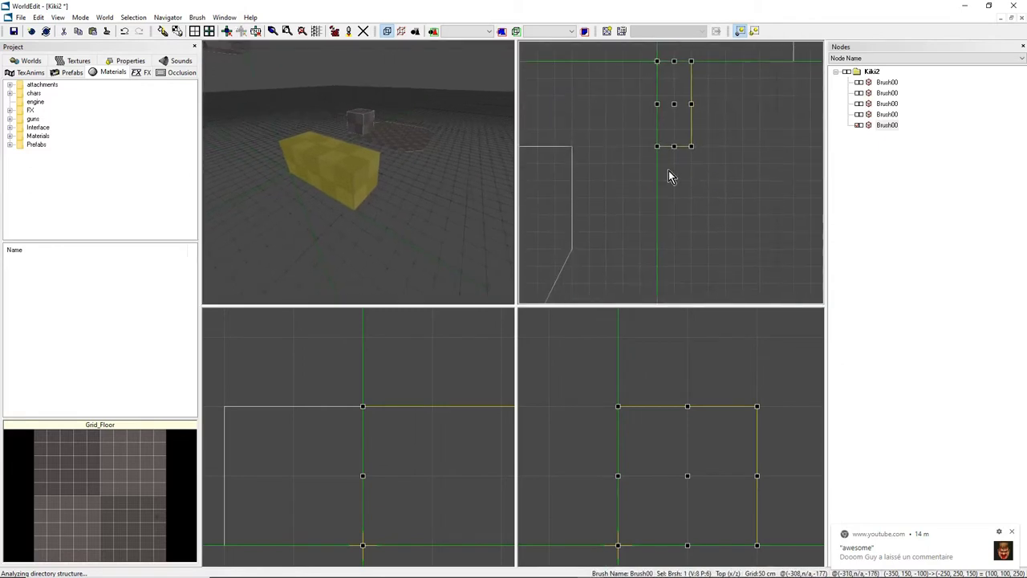
pyautogui.moveTo(673, 145)
pyautogui.mouseDown()
pyautogui.moveTo(676, 199)
pyautogui.moveTo(673, 155)
pyautogui.moveTo(667, 183)
pyautogui.mouseUp()
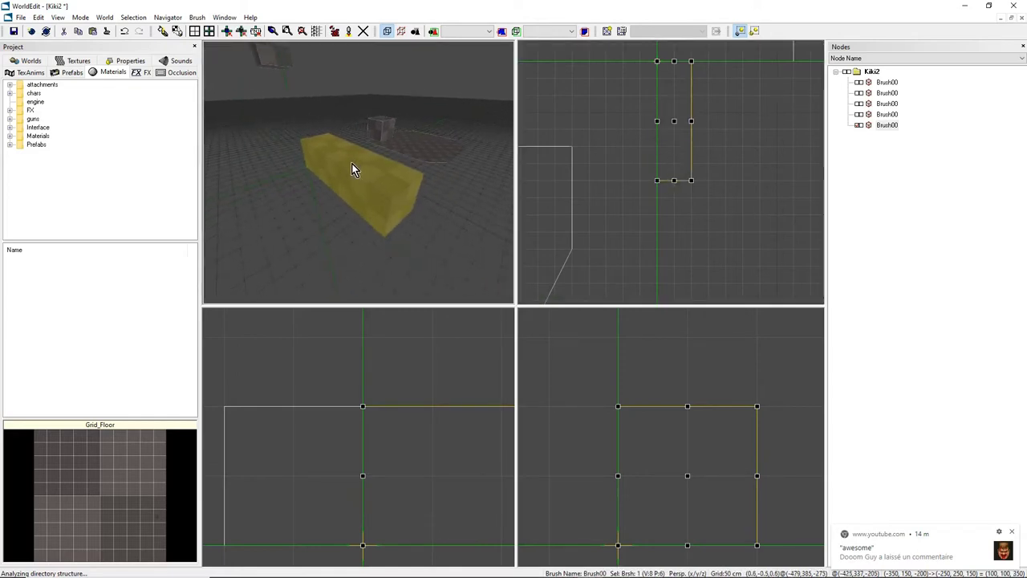
# Widen the selected box brush to 150 along the x axis in the top view.
pyautogui.moveTo(352, 163)
pyautogui.mouseDown(button='middle')
pyautogui.moveTo(401, 172)
pyautogui.moveTo(361, 167)
pyautogui.mouseUp(button='middle')
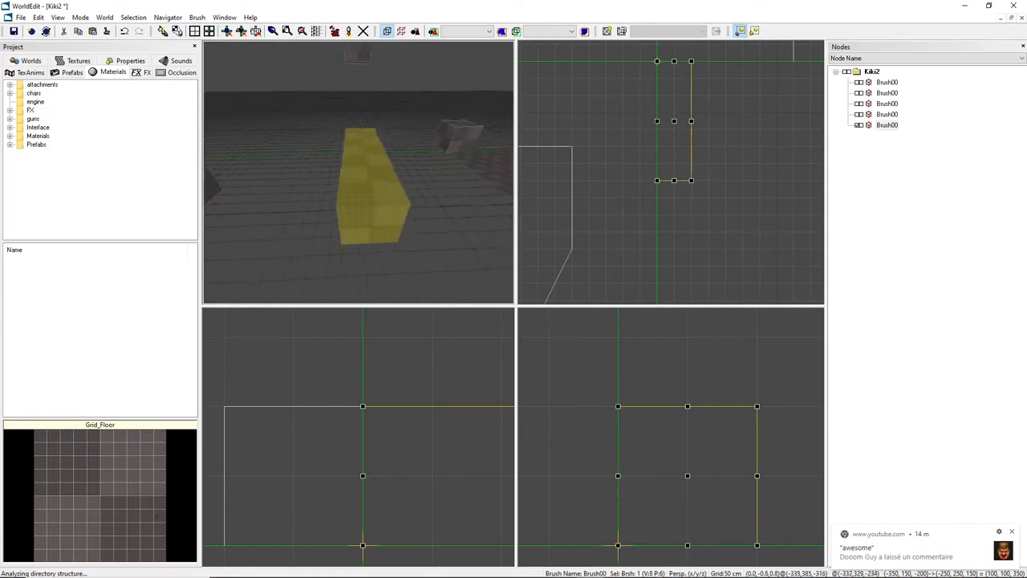
pyautogui.scroll(-1, 673, 163)
pyautogui.moveTo(686, 131)
pyautogui.mouseDown()
pyautogui.moveTo(759, 133)
pyautogui.moveTo(618, 148)
pyautogui.moveTo(611, 132)
pyautogui.moveTo(658, 131)
pyautogui.mouseUp()
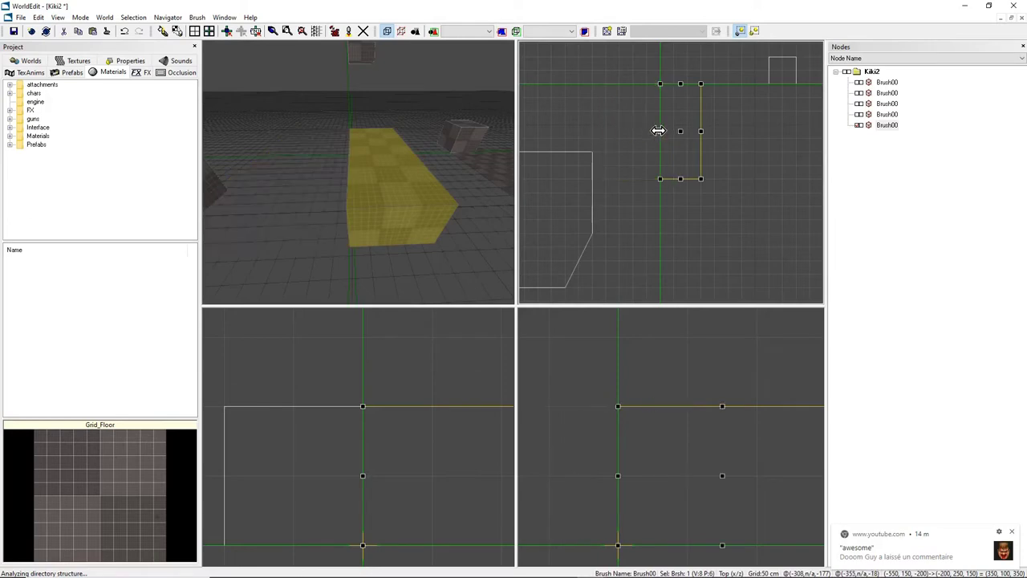
# Raise the top of the box brush in the front view to a height of 200, and further to 450.
pyautogui.scroll(-3, 685, 434)
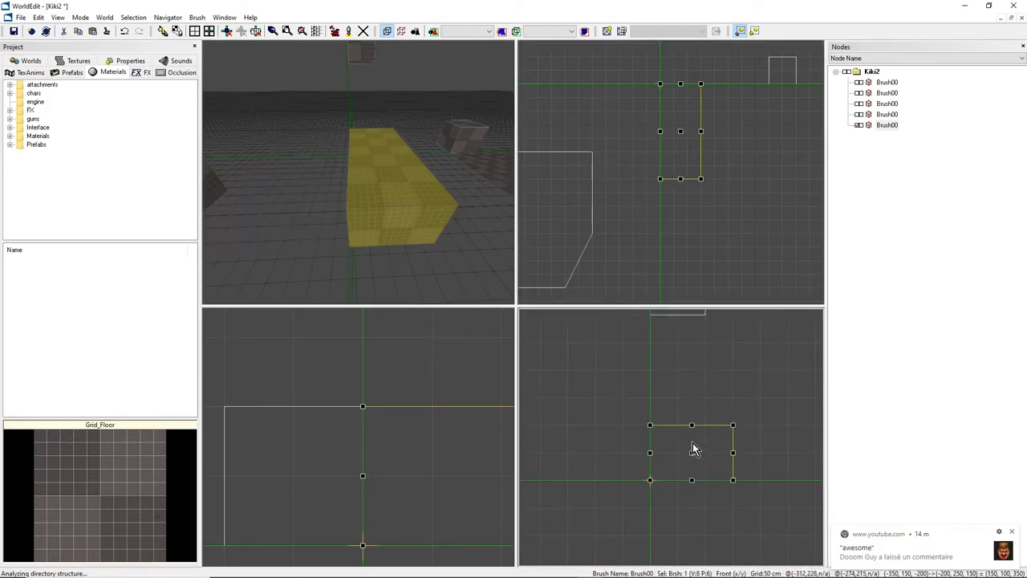
pyautogui.moveTo(691, 426); pyautogui.dragTo(691, 370)
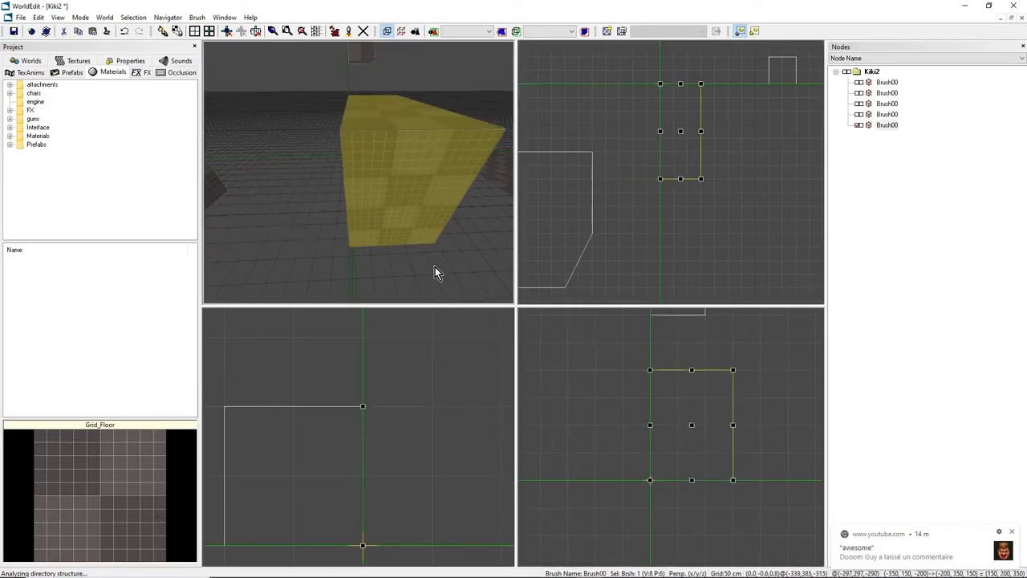
pyautogui.moveTo(435, 267); pyautogui.dragTo(513, 277, button='middle')
pyautogui.scroll(-3, 669, 339)
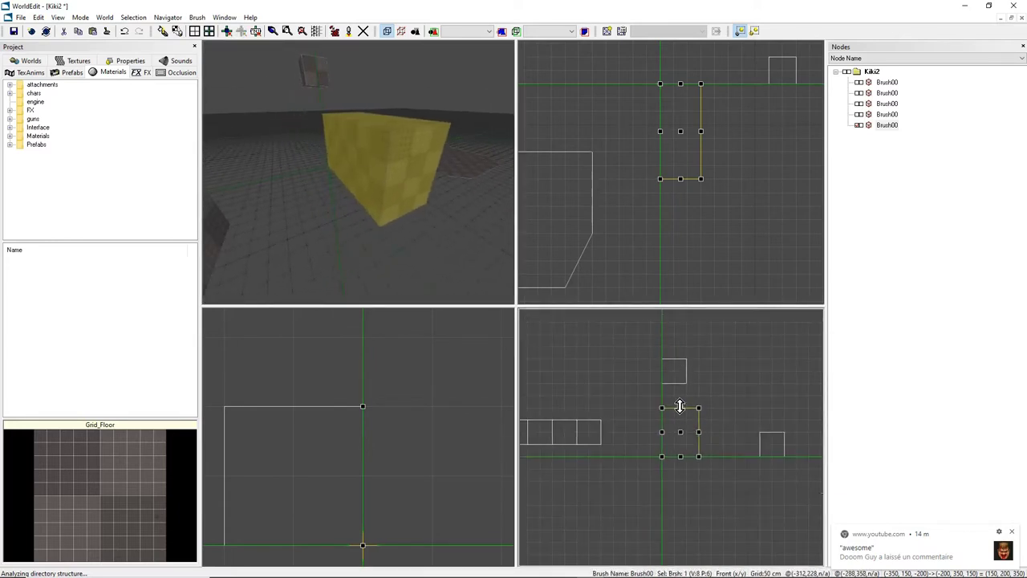
pyautogui.moveTo(680, 406); pyautogui.dragTo(681, 346)
pyautogui.moveTo(377, 191); pyautogui.dragTo(377, 190, button='right')
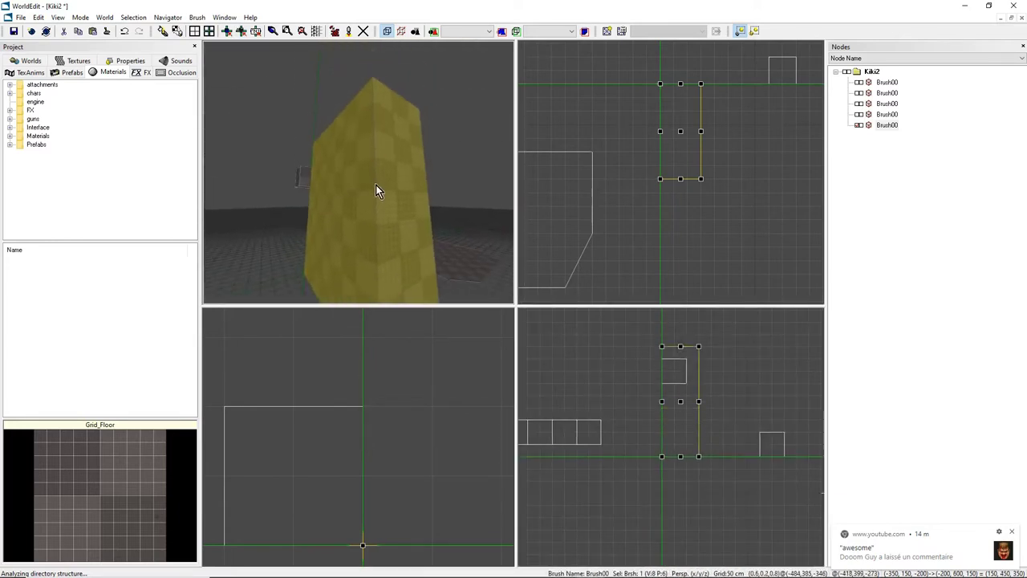
# Shrink the box brush in the front view to a width of 100 and a height of 150.
pyautogui.moveTo(683, 356); pyautogui.dragTo(683, 385)
pyautogui.moveTo(682, 405); pyautogui.dragTo(682, 406)
pyautogui.moveTo(433, 225); pyautogui.dragTo(433, 281, button='right')
pyautogui.scroll(1, 682, 397)
pyautogui.moveTo(701, 405)
pyautogui.mouseDown()
pyautogui.moveTo(757, 351)
pyautogui.moveTo(688, 418)
pyautogui.mouseUp()
pyautogui.moveTo(402, 209); pyautogui.dragTo(421, 229, button='right')
pyautogui.scroll(-1, 744, 188)
pyautogui.scroll(-2, 744, 188)
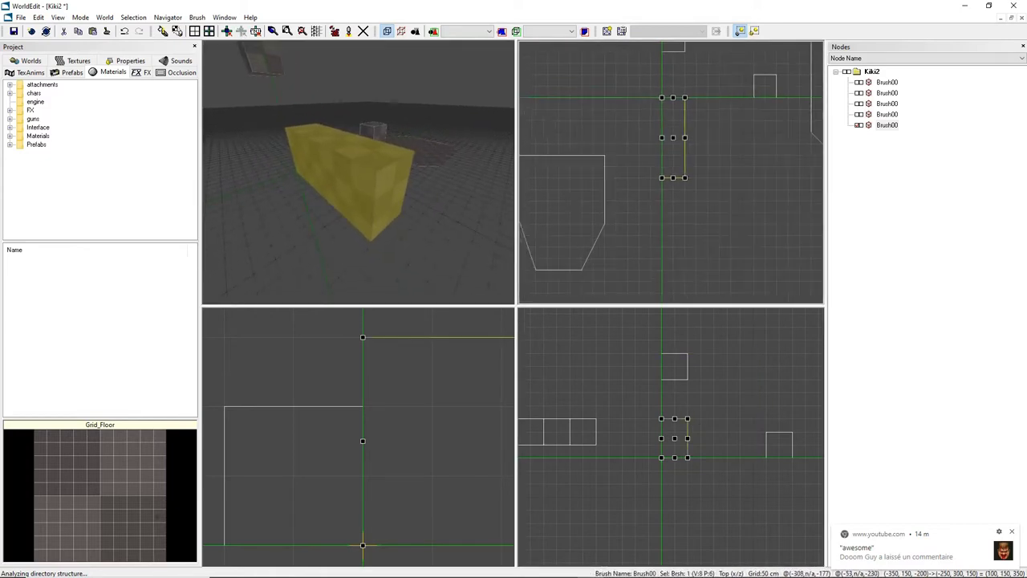
# Move the box brush across the top view so it spans x -100 to 0 and z -1400 to -1050.
pyautogui.moveTo(744, 189); pyautogui.dragTo(730, 219, button='right')
pyautogui.scroll(1, 743, 188)
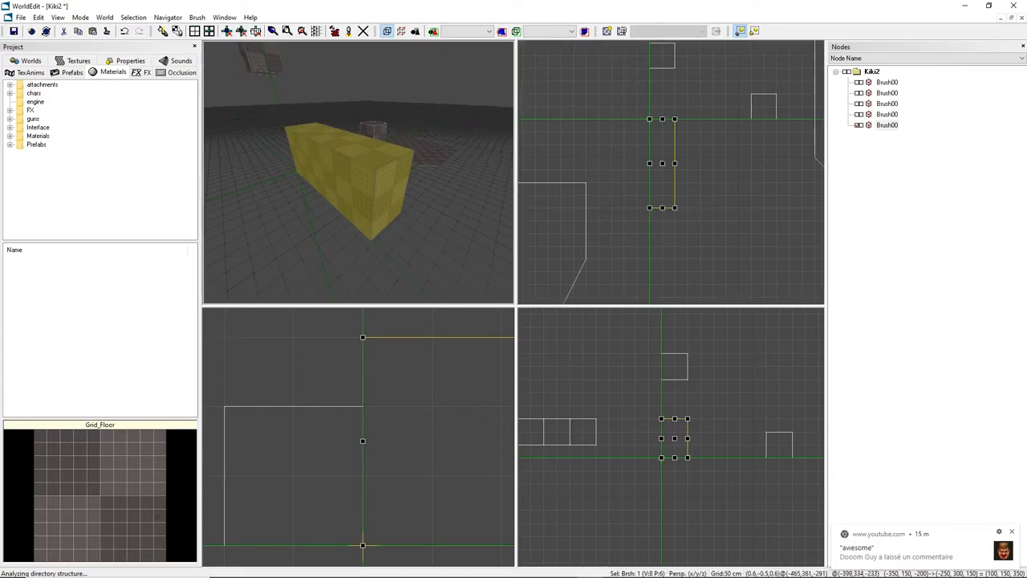
pyautogui.moveTo(418, 164)
pyautogui.mouseDown(button='right')
pyautogui.moveTo(466, 165)
pyautogui.moveTo(378, 164)
pyautogui.moveTo(410, 165)
pyautogui.moveTo(388, 184)
pyautogui.mouseUp(button='right')
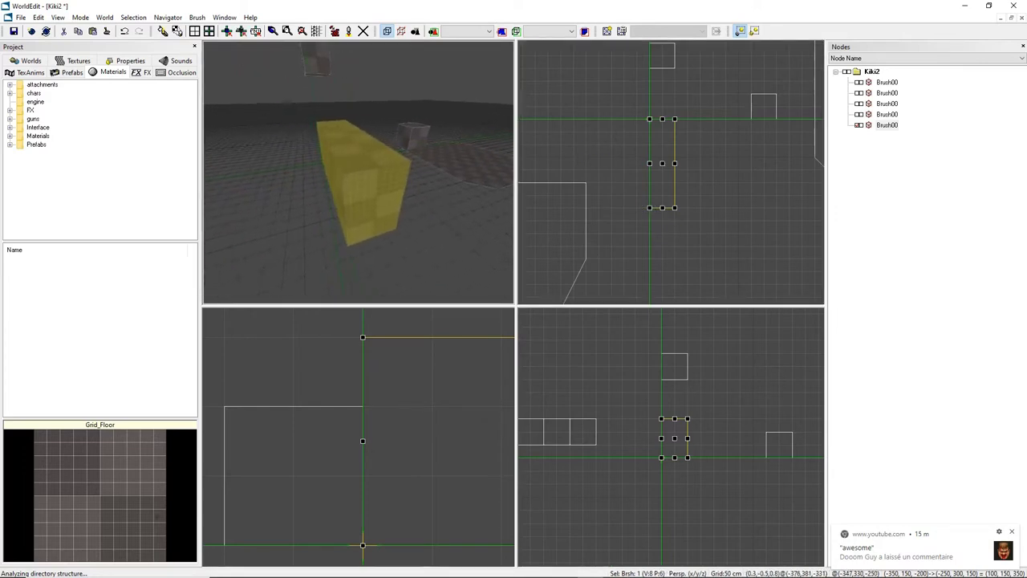
pyautogui.moveTo(657, 213)
pyautogui.mouseDown(button='right')
pyautogui.moveTo(657, 234)
pyautogui.moveTo(691, 194)
pyautogui.mouseUp(button='right')
pyautogui.scroll(2, 671, 170)
pyautogui.scroll(-4, 555, 200)
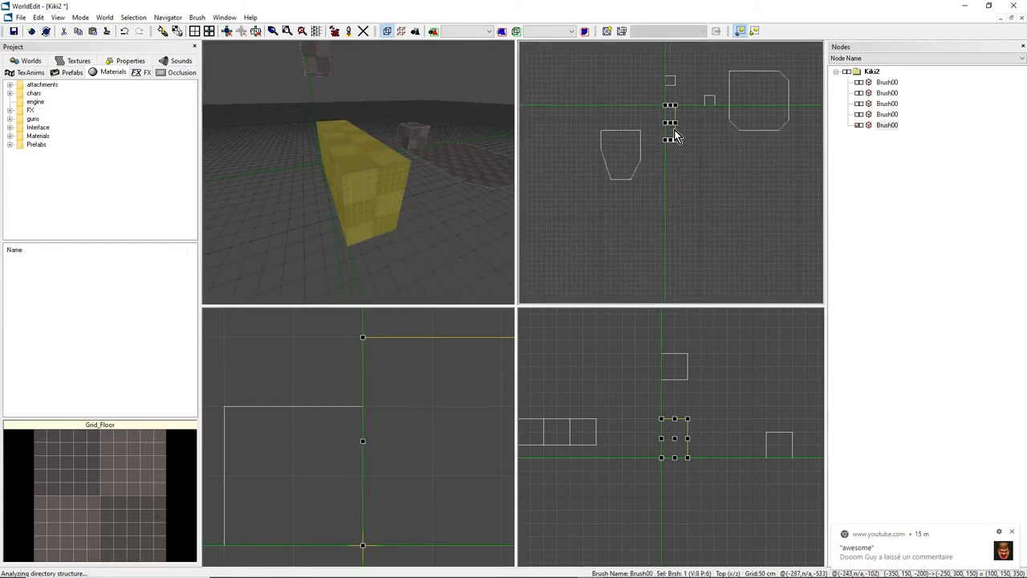
pyautogui.moveTo(669, 123); pyautogui.dragTo(704, 245)
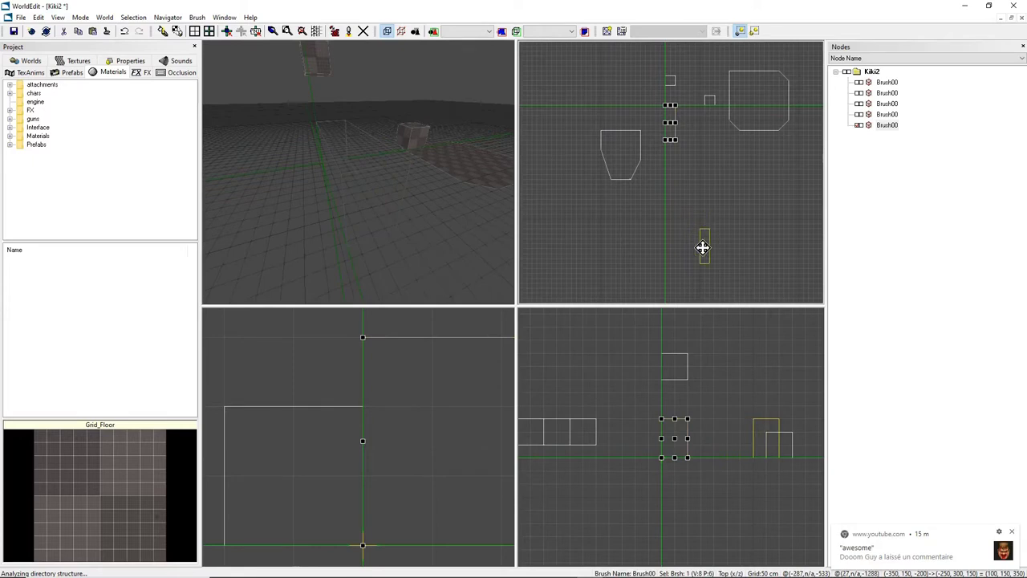
pyautogui.moveTo(417, 201)
pyautogui.mouseDown(button='right')
pyautogui.moveTo(445, 209)
pyautogui.moveTo(410, 228)
pyautogui.moveTo(429, 229)
pyautogui.mouseUp(button='right')
pyautogui.scroll(3, 609, 217)
pyautogui.moveTo(719, 297); pyautogui.dragTo(613, 168, button='right')
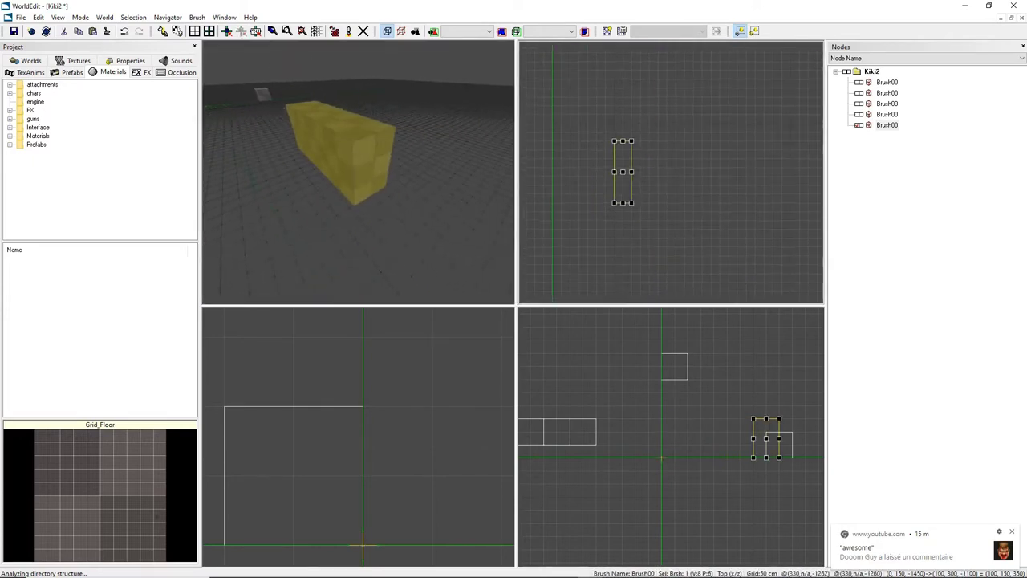
pyautogui.scroll(1, 613, 177)
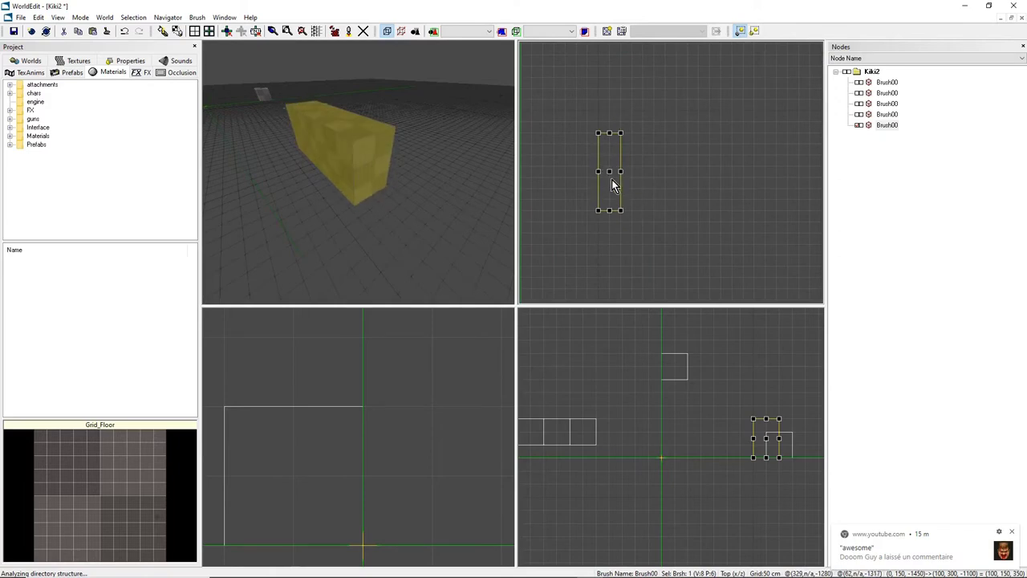
pyautogui.moveTo(608, 165)
pyautogui.mouseDown()
pyautogui.moveTo(584, 136)
pyautogui.moveTo(619, 167)
pyautogui.moveTo(590, 153)
pyautogui.mouseUp()
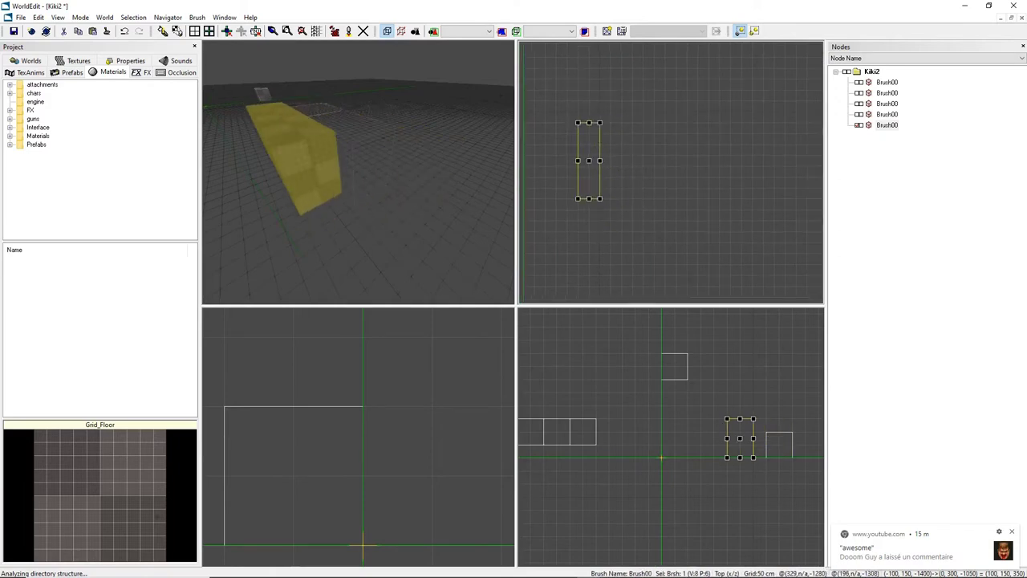
# Nudge the box brush around in 50 cm grid steps, ending at x -100 to 0 and z -1350 to -1000.
pyautogui.scroll(-2, 642, 179)
pyautogui.moveTo(674, 175); pyautogui.dragTo(695, 196, button='right')
pyautogui.press('Right')
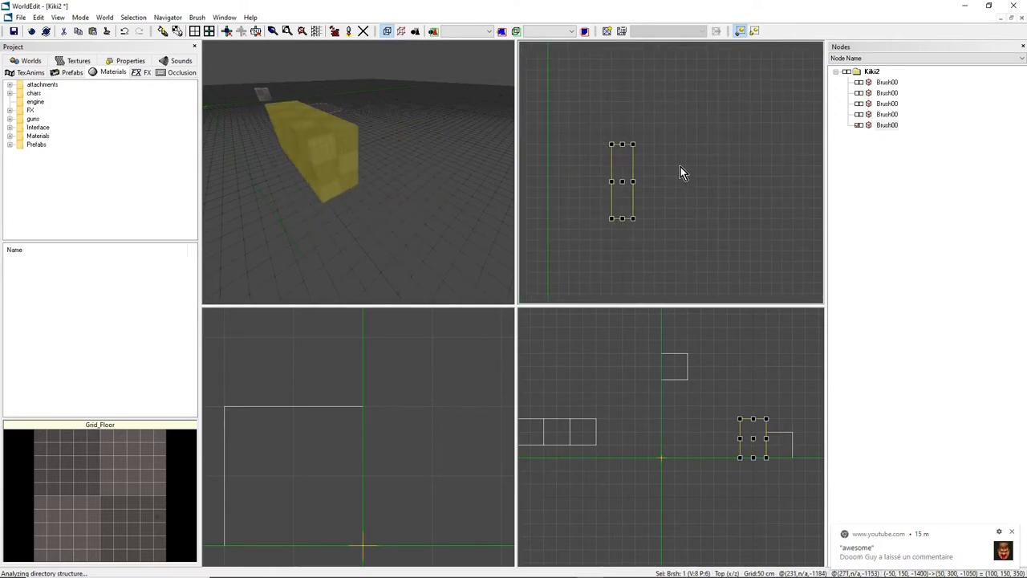
pyautogui.press('Left')
pyautogui.press('Up')
pyautogui.press('Right')
pyautogui.press('Down')
pyautogui.press('Left')
pyautogui.press('Up')
pyautogui.press('Right')
pyautogui.press('Down')
pyautogui.press('Left')
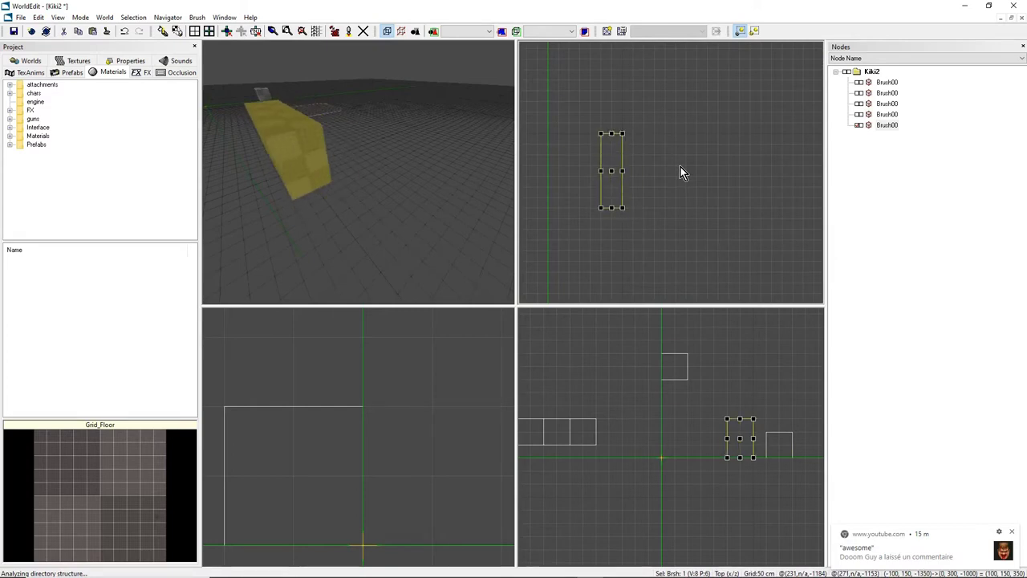
# Select the polygonal brush and the long box brush together.
pyautogui.scroll(2, 681, 167)
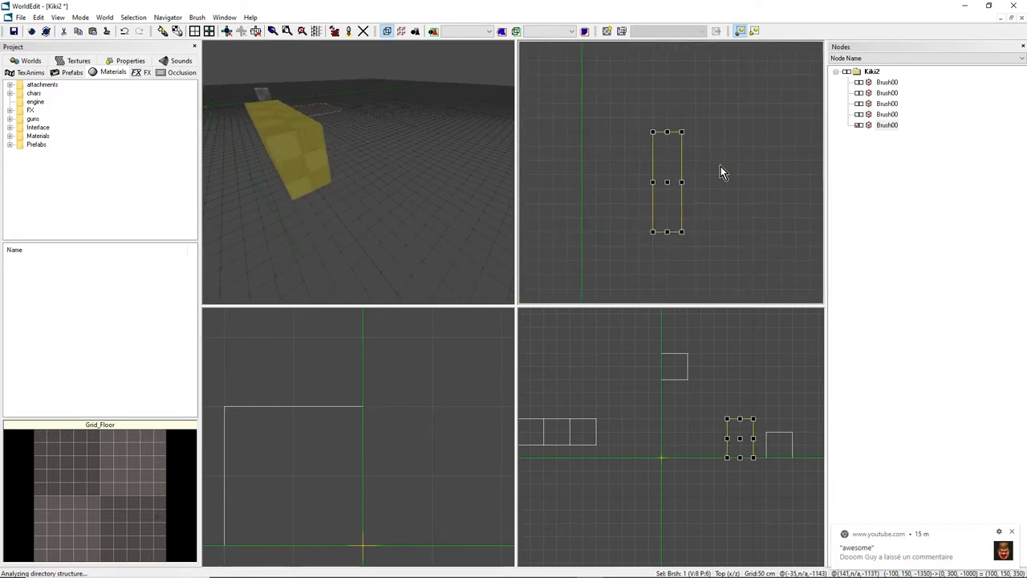
pyautogui.scroll(-1, 716, 168)
pyautogui.moveTo(716, 168); pyautogui.dragTo(671, 169, button='right')
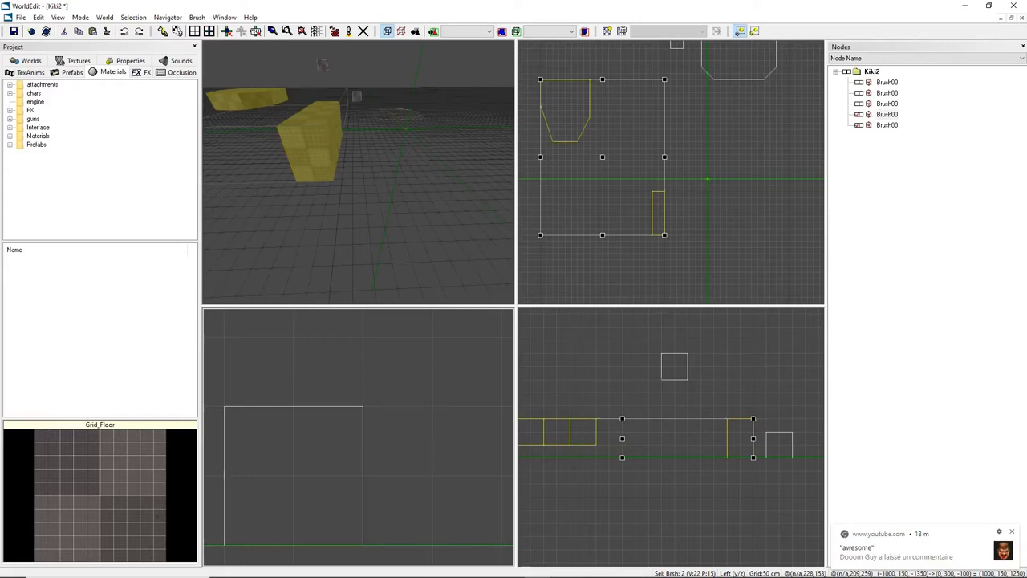
pyautogui.moveTo(312, 175)
pyautogui.mouseDown(button='right')
pyautogui.moveTo(289, 132)
pyautogui.moveTo(329, 181)
pyautogui.moveTo(249, 153)
pyautogui.mouseUp(button='right')
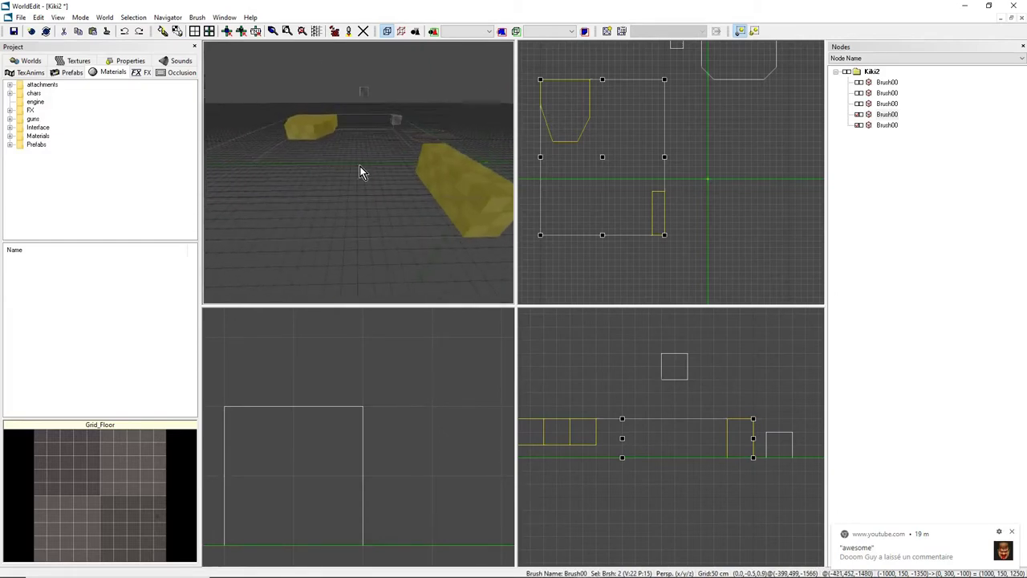
pyautogui.moveTo(250, 166); pyautogui.dragTo(371, 178, button='right')
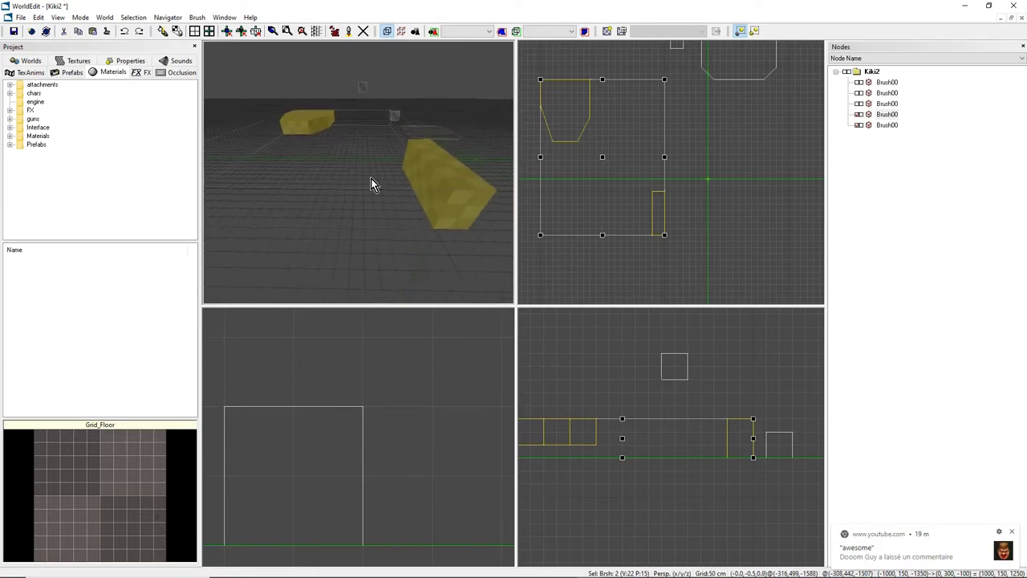
pyautogui.click(435, 164)
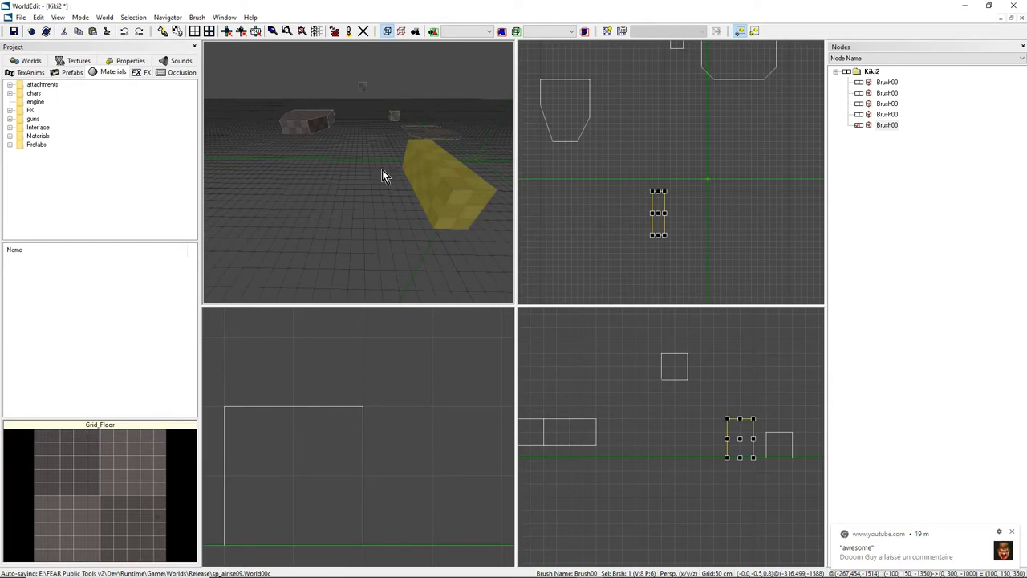
pyautogui.click(313, 130)
pyautogui.keyDown('ctrl'); pyautogui.click(428, 170); pyautogui.keyUp('ctrl')
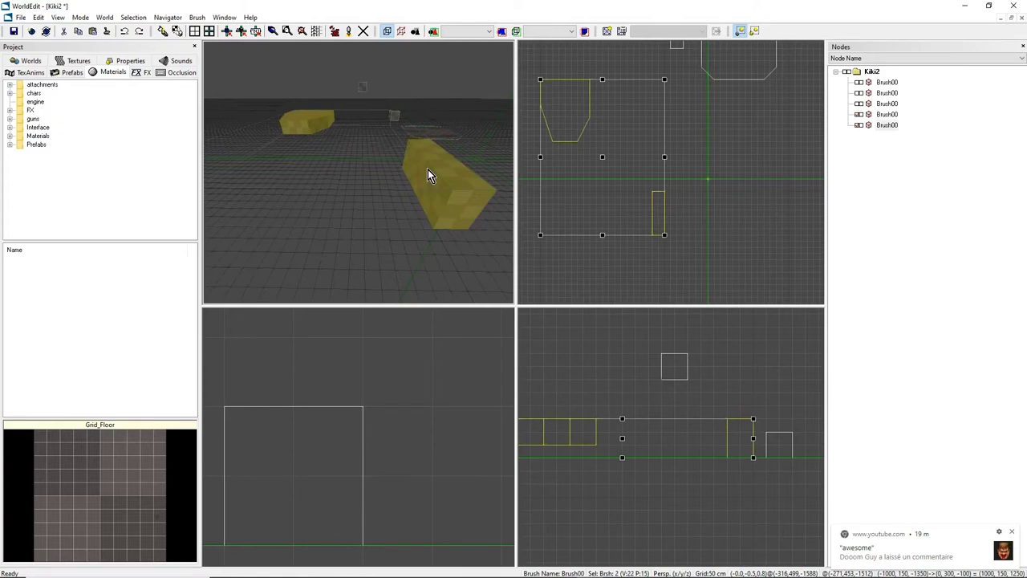
# Mirror the two selected brushes Left/Right.
pyautogui.scroll(1, 671, 173)
pyautogui.moveTo(629, 155); pyautogui.dragTo(671, 174, button='middle')
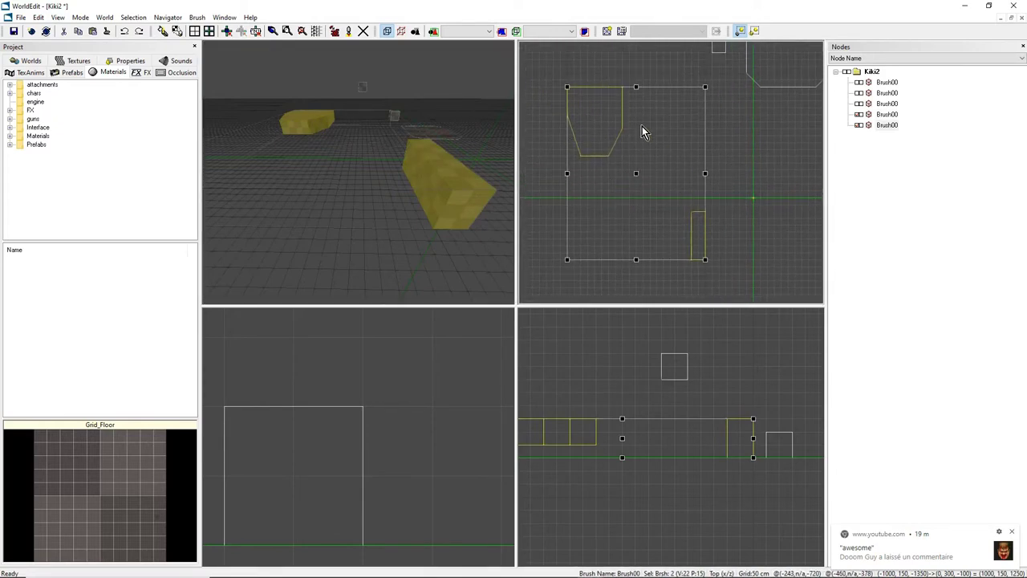
pyautogui.moveTo(642, 126); pyautogui.dragTo(660, 134, button='right')
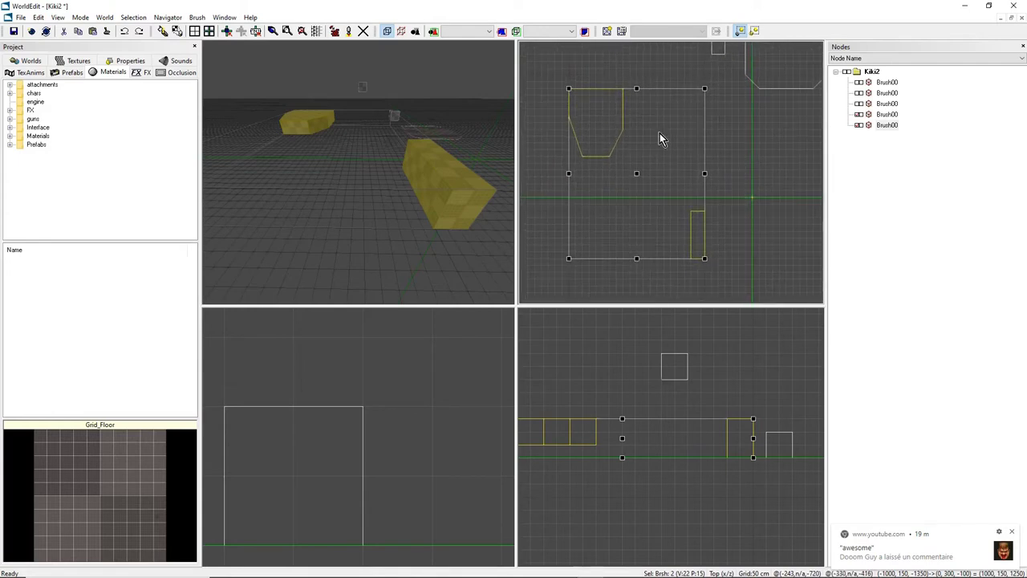
pyautogui.moveTo(393, 164); pyautogui.dragTo(441, 169, button='right')
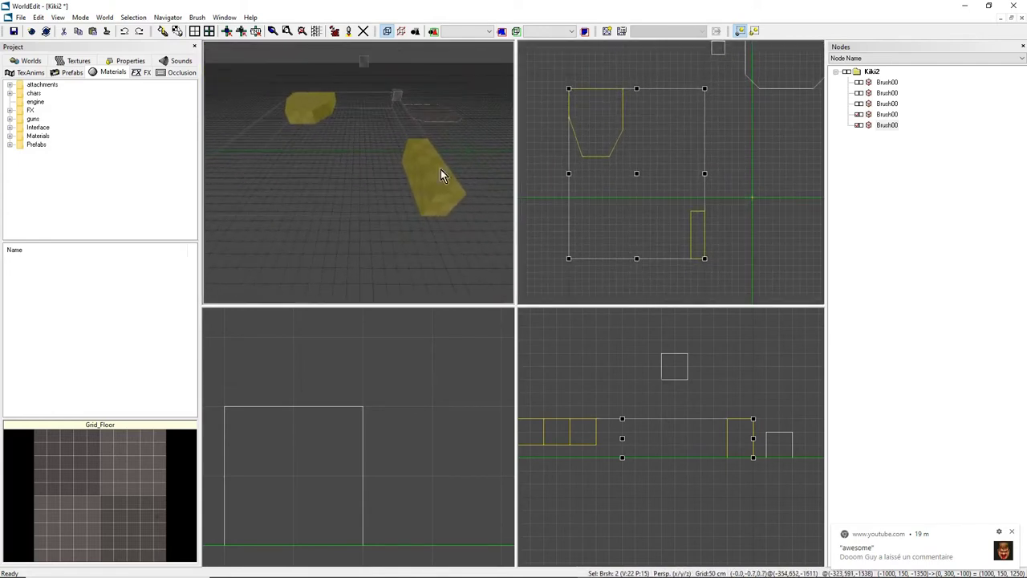
pyautogui.moveTo(586, 170); pyautogui.dragTo(592, 176, button='right')
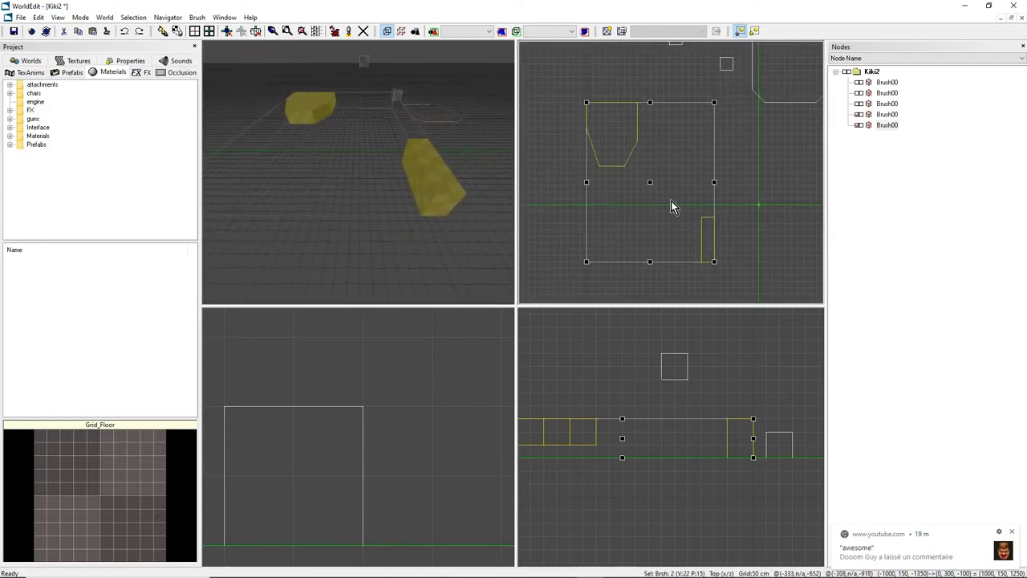
pyautogui.rightClick(671, 201)
pyautogui.moveTo(715, 269)
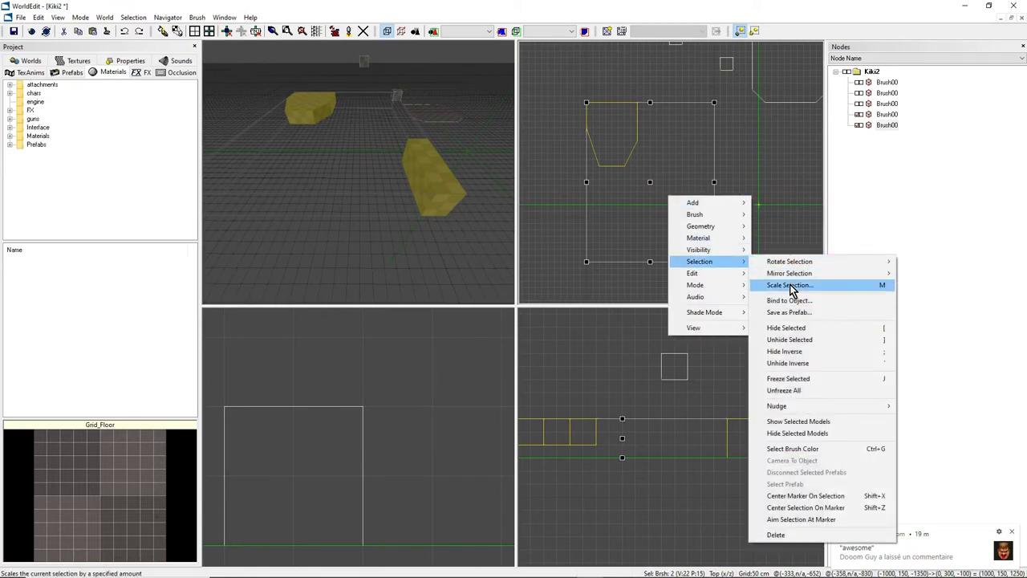
pyautogui.moveTo(852, 273)
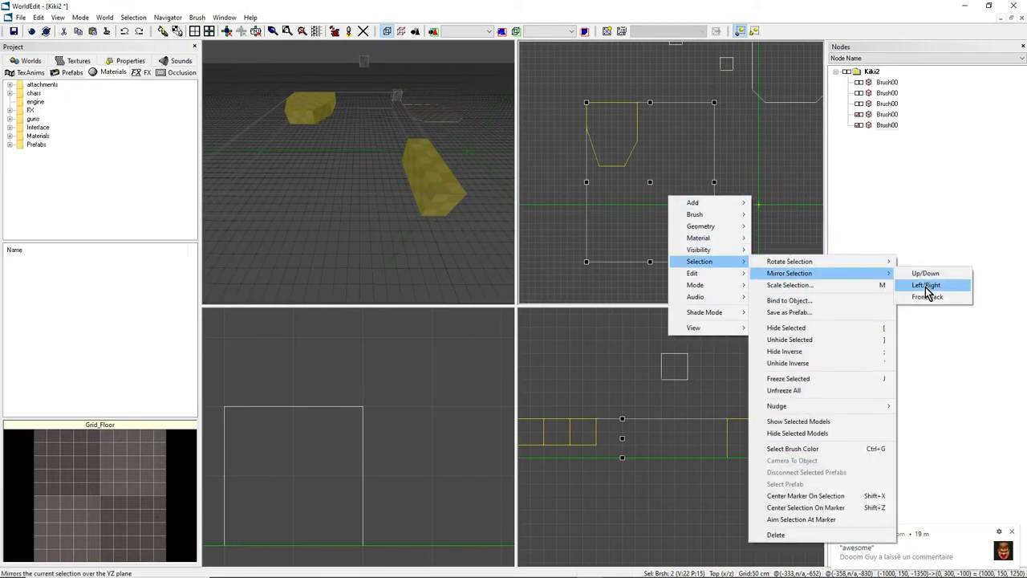
pyautogui.click(927, 287)
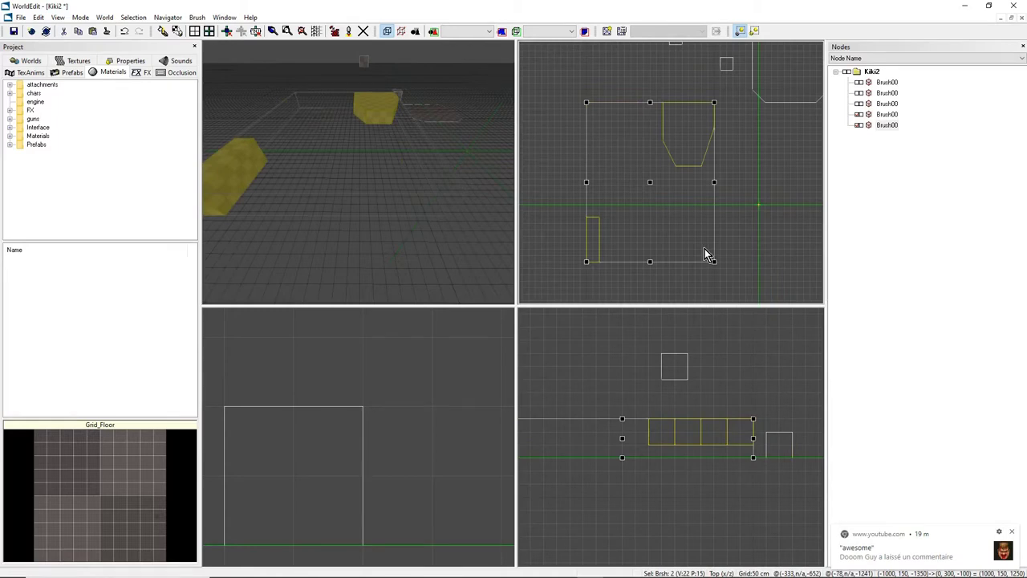
# Try to mirror the two selected brushes Up/Down.
pyautogui.moveTo(375, 216); pyautogui.dragTo(362, 227, button='middle')
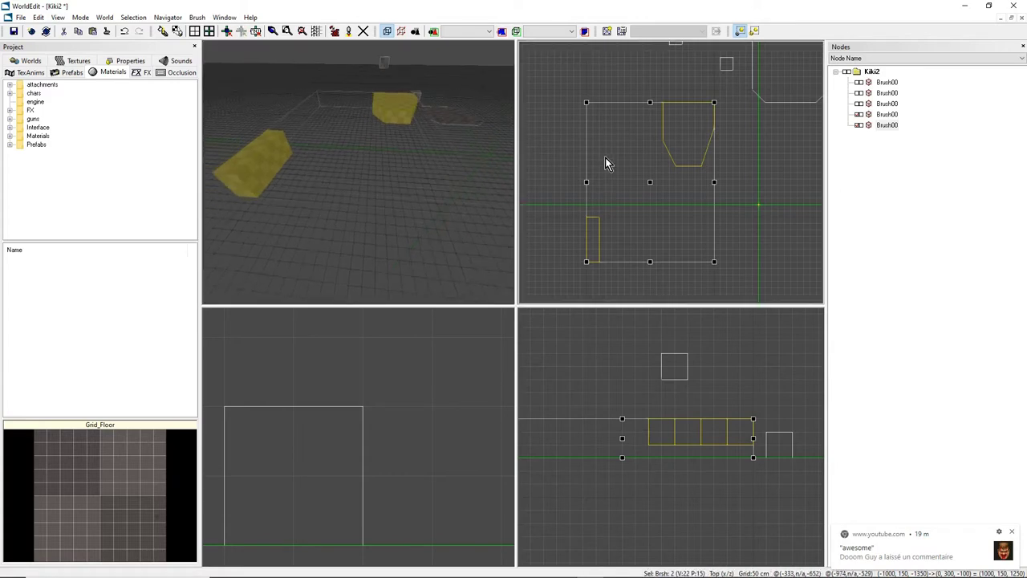
pyautogui.rightClick(650, 158)
pyautogui.moveTo(687, 224)
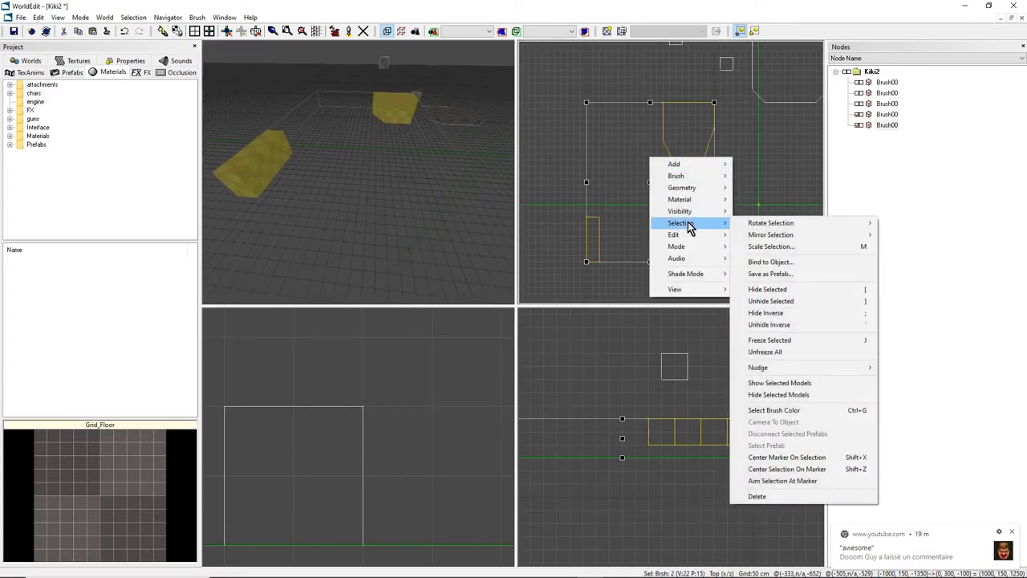
pyautogui.moveTo(734, 235)
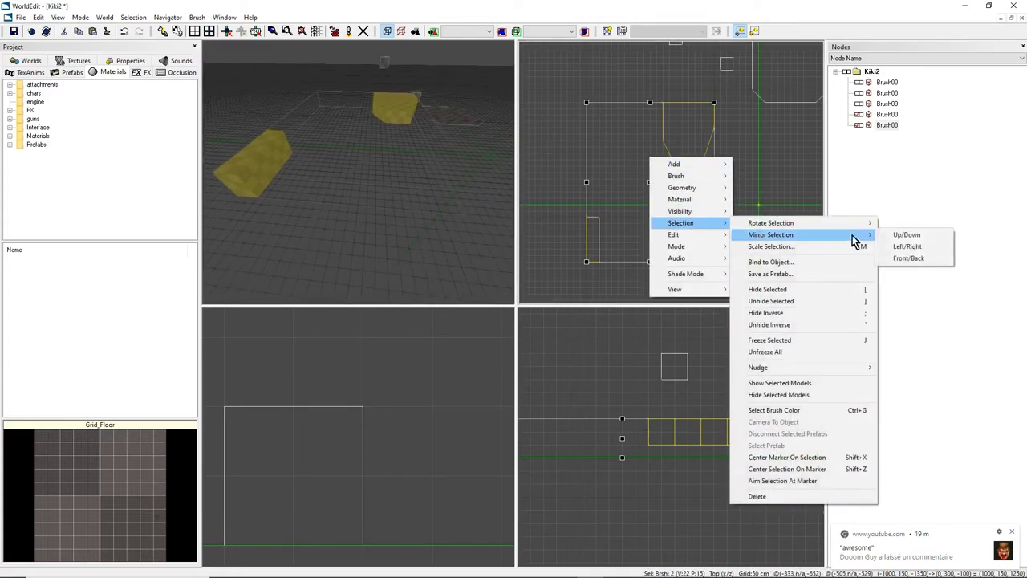
pyautogui.click(905, 236)
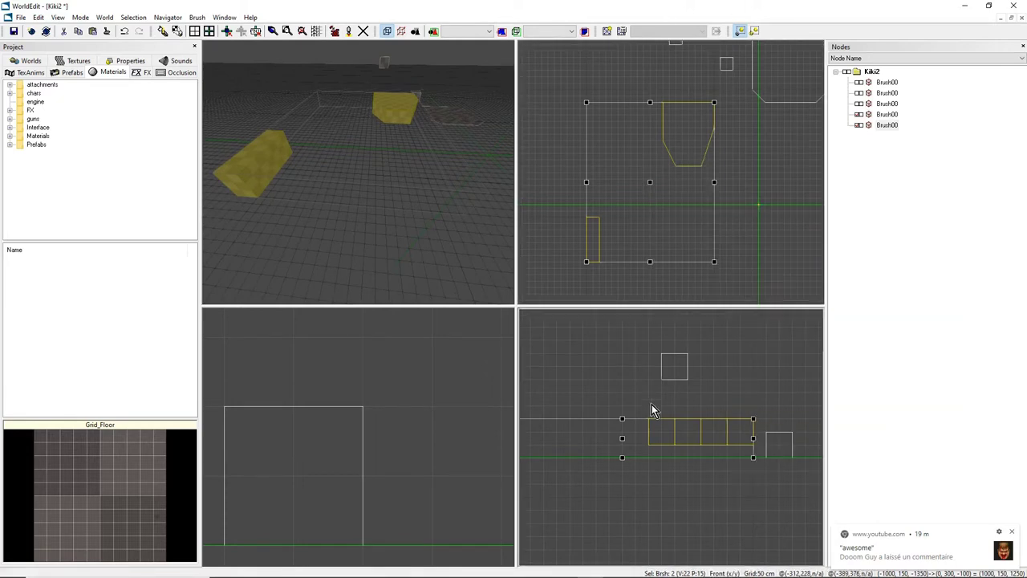
# Mirror the two selected brushes Up/Down again, over the XZ plane.
pyautogui.rightClick(659, 215)
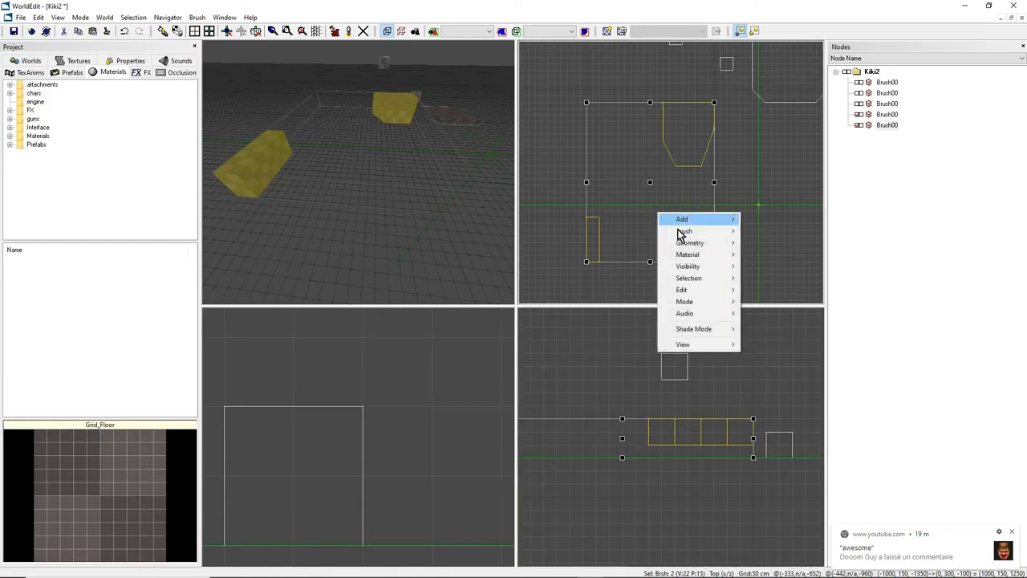
pyautogui.moveTo(710, 278)
pyautogui.moveTo(779, 277)
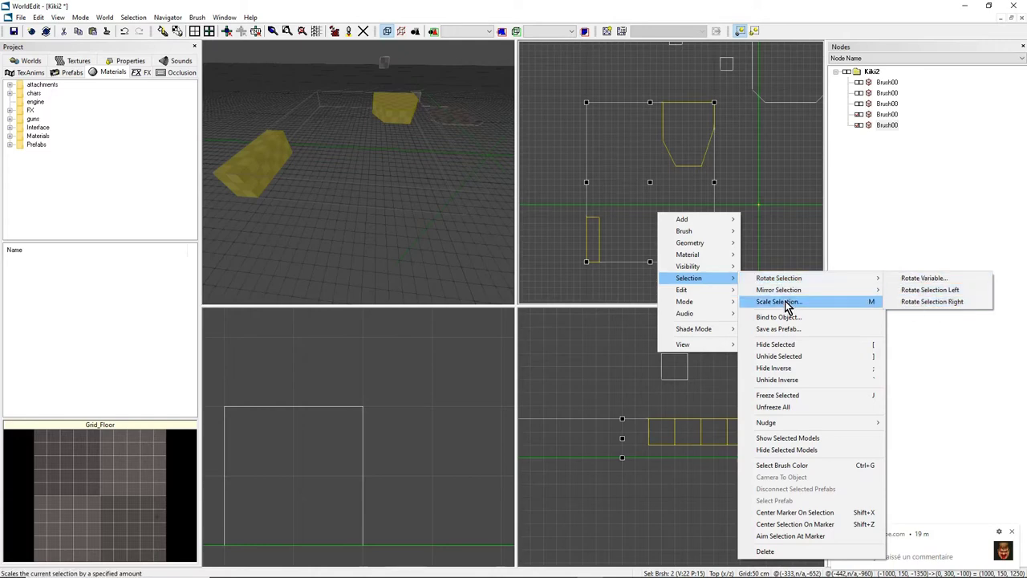
pyautogui.moveTo(802, 289)
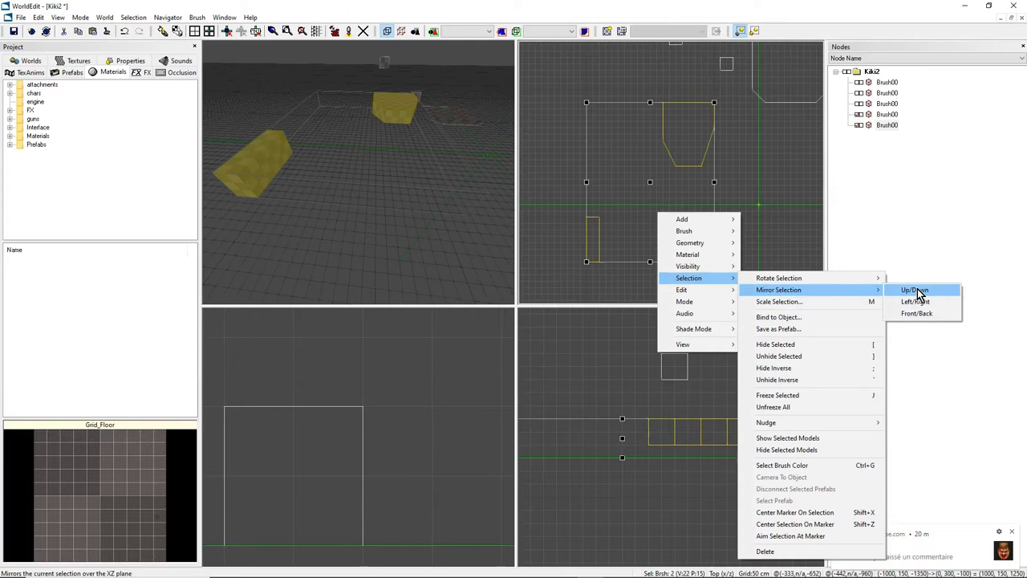
pyautogui.click(917, 292)
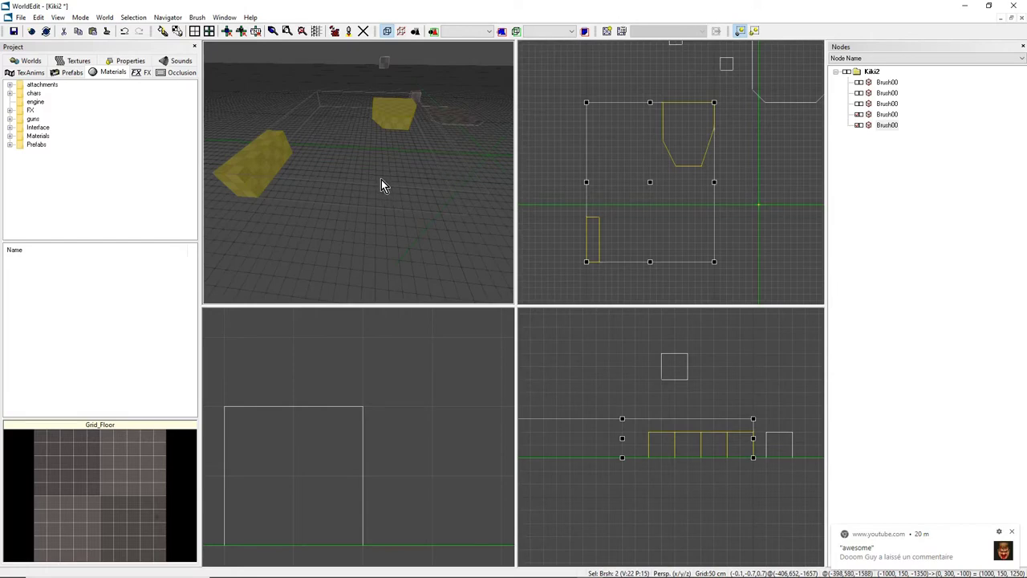
# Mirror the two selected brushes Front/Back.
pyautogui.moveTo(387, 179)
pyautogui.mouseDown(button='middle')
pyautogui.moveTo(396, 129)
pyautogui.moveTo(388, 184)
pyautogui.moveTo(423, 181)
pyautogui.mouseUp(button='middle')
pyautogui.moveTo(249, 164); pyautogui.dragTo(283, 164, button='middle')
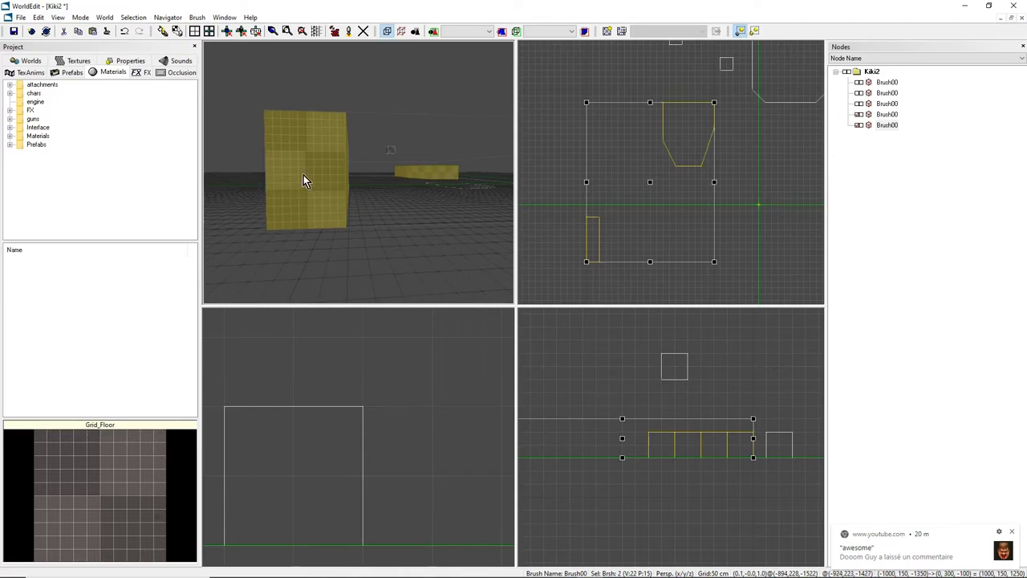
pyautogui.moveTo(340, 182)
pyautogui.mouseDown(button='middle')
pyautogui.moveTo(347, 156)
pyautogui.moveTo(346, 201)
pyautogui.mouseUp(button='middle')
pyautogui.moveTo(385, 155)
pyautogui.mouseDown(button='middle')
pyautogui.moveTo(394, 112)
pyautogui.moveTo(383, 151)
pyautogui.moveTo(346, 153)
pyautogui.mouseUp(button='middle')
pyautogui.moveTo(329, 184); pyautogui.dragTo(325, 183, button='right')
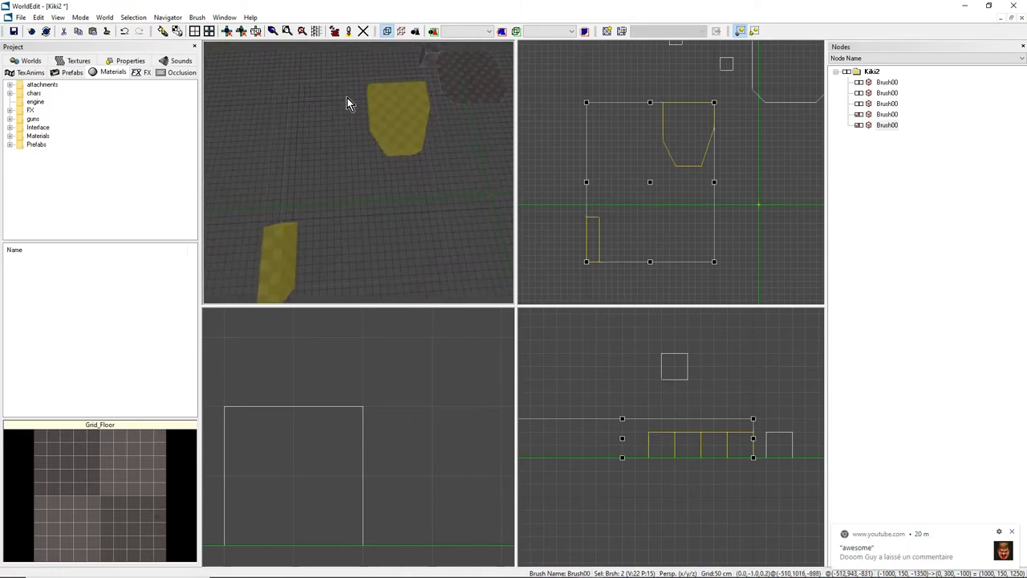
pyautogui.rightClick(688, 187)
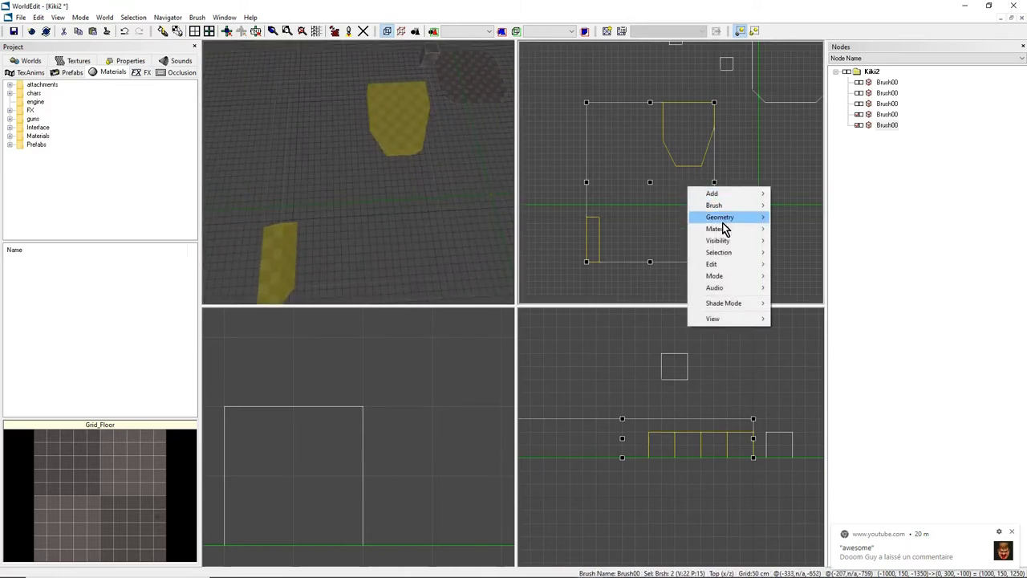
pyautogui.moveTo(722, 252)
pyautogui.moveTo(829, 265)
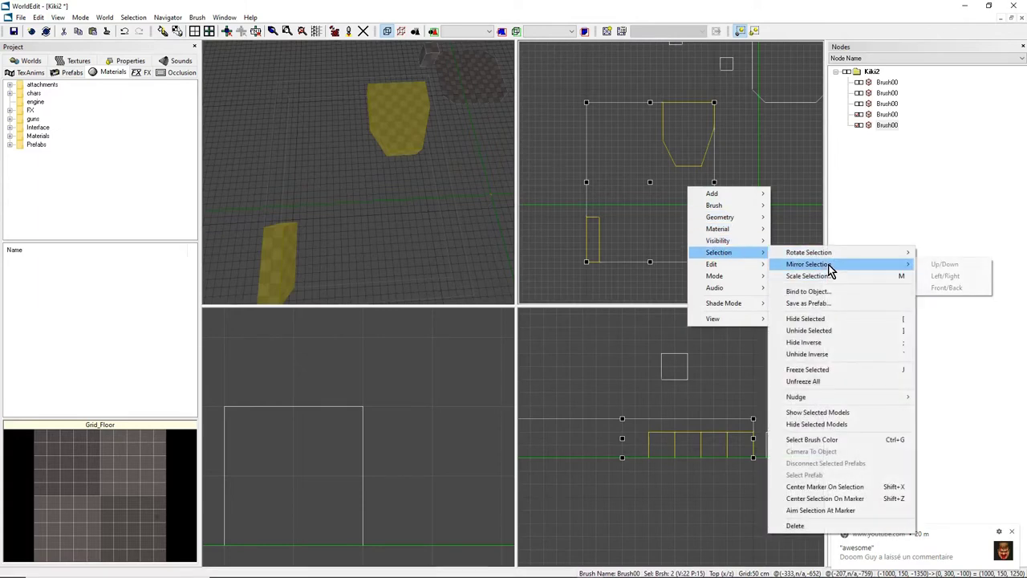
pyautogui.click(946, 289)
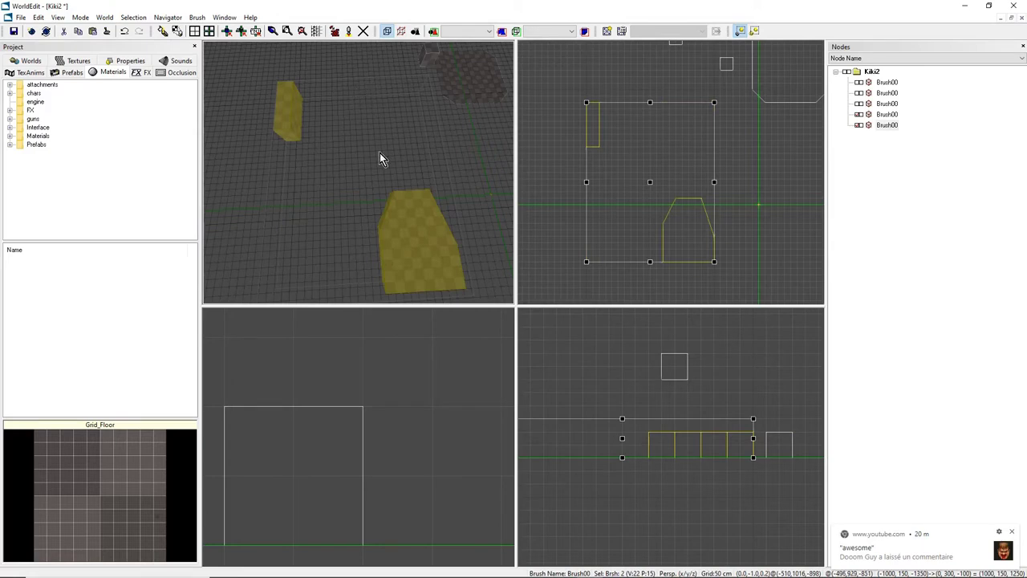
# Select only the polygonal brush, leaving the long box brush out of the selection.
pyautogui.moveTo(368, 283); pyautogui.dragTo(358, 166, button='middle')
pyautogui.scroll(-2, 658, 193)
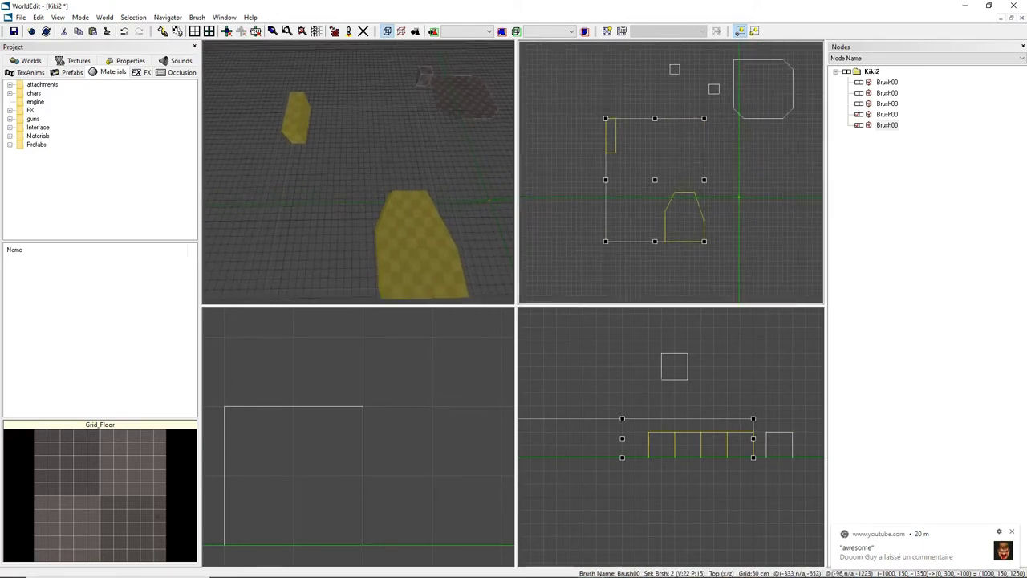
pyautogui.moveTo(658, 193); pyautogui.dragTo(642, 206, button='middle')
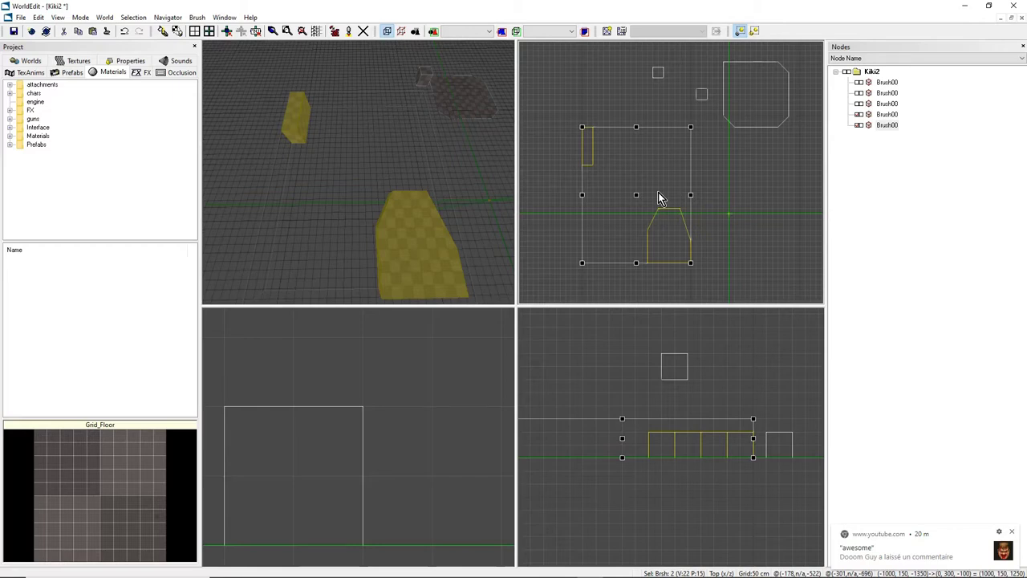
pyautogui.moveTo(318, 158)
pyautogui.mouseDown(button='right')
pyautogui.moveTo(341, 173)
pyautogui.moveTo(362, 148)
pyautogui.moveTo(379, 177)
pyautogui.mouseUp(button='right')
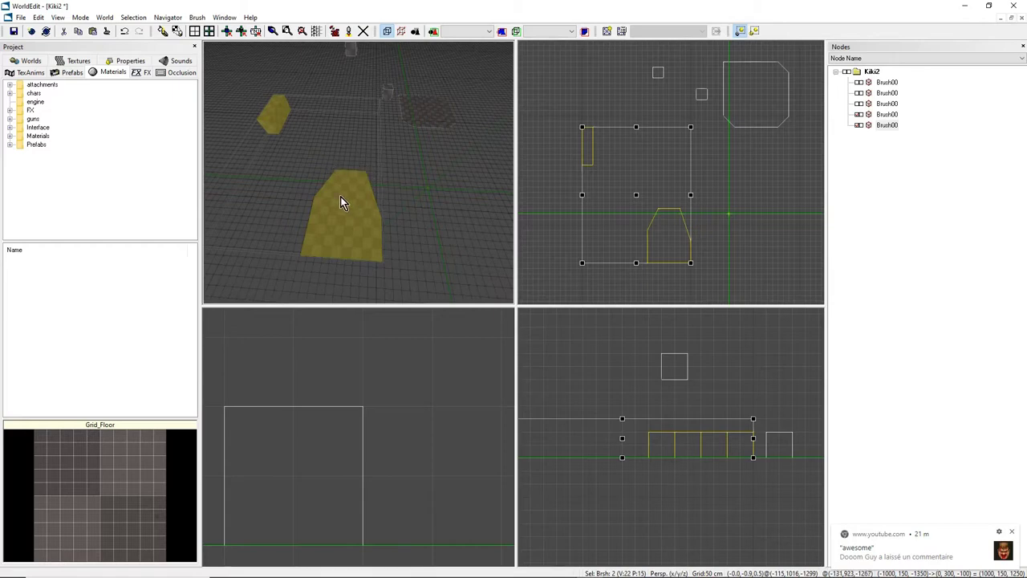
pyautogui.click(347, 218)
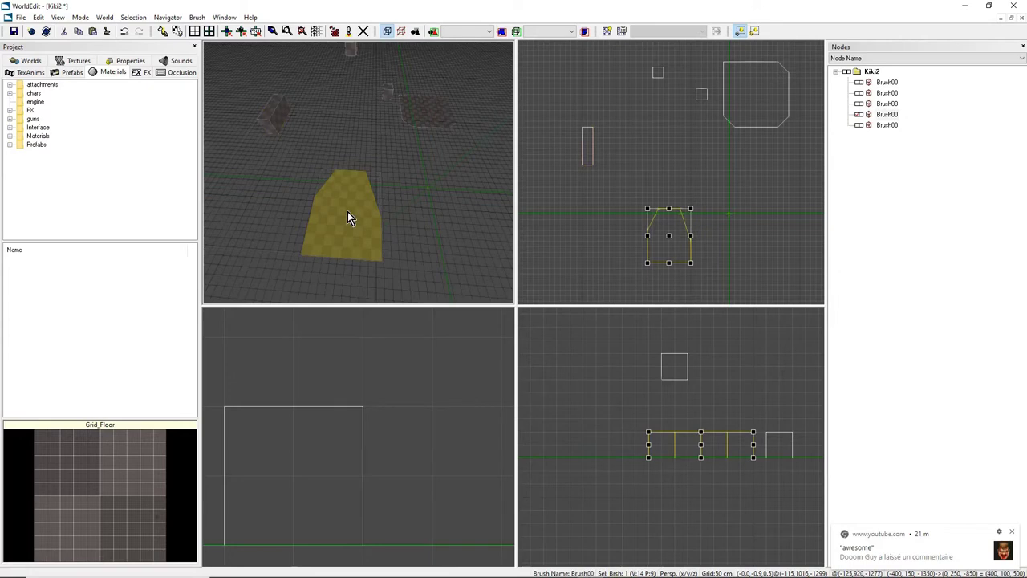
pyautogui.moveTo(347, 211)
pyautogui.mouseDown(button='middle')
pyautogui.moveTo(377, 241)
pyautogui.moveTo(409, 188)
pyautogui.moveTo(366, 193)
pyautogui.moveTo(354, 207)
pyautogui.mouseUp(button='middle')
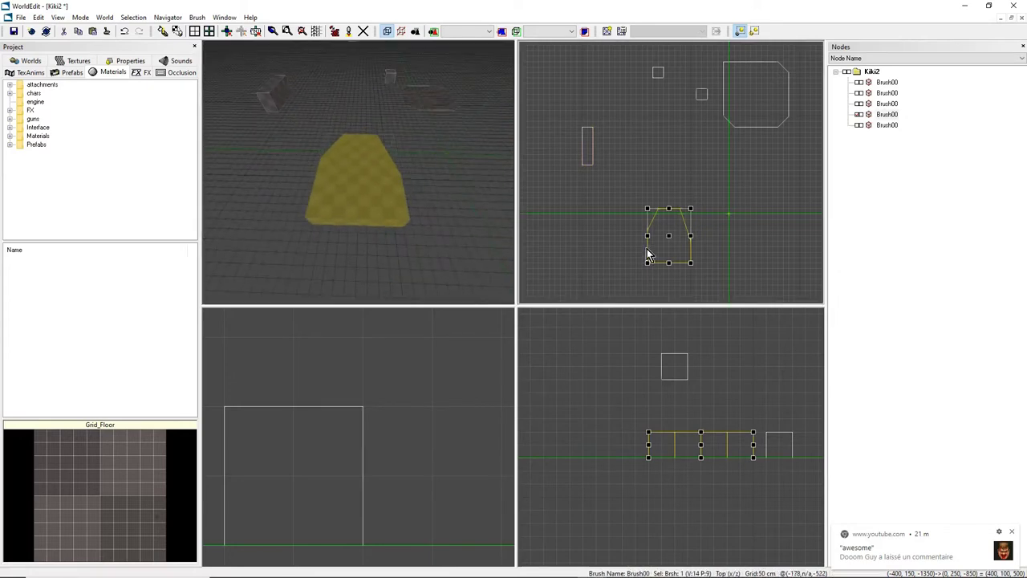
# Examine where the green marker sits relative to the polygonal brush in the top and front views.
pyautogui.moveTo(648, 254)
pyautogui.mouseDown(button='middle')
pyautogui.moveTo(659, 214)
pyautogui.moveTo(650, 195)
pyautogui.mouseUp(button='middle')
pyautogui.scroll(3, 699, 158)
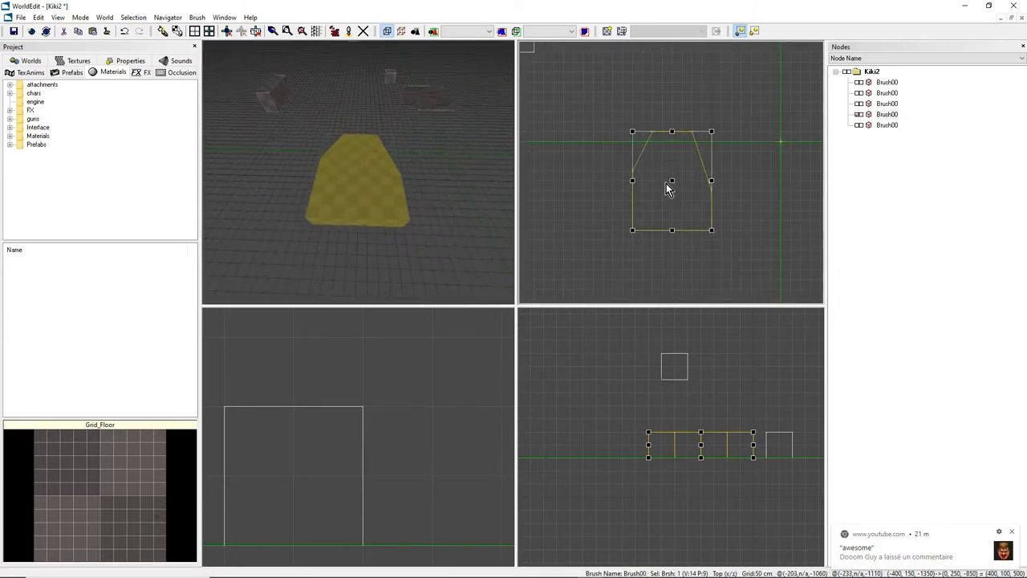
pyautogui.scroll(-1, 670, 189)
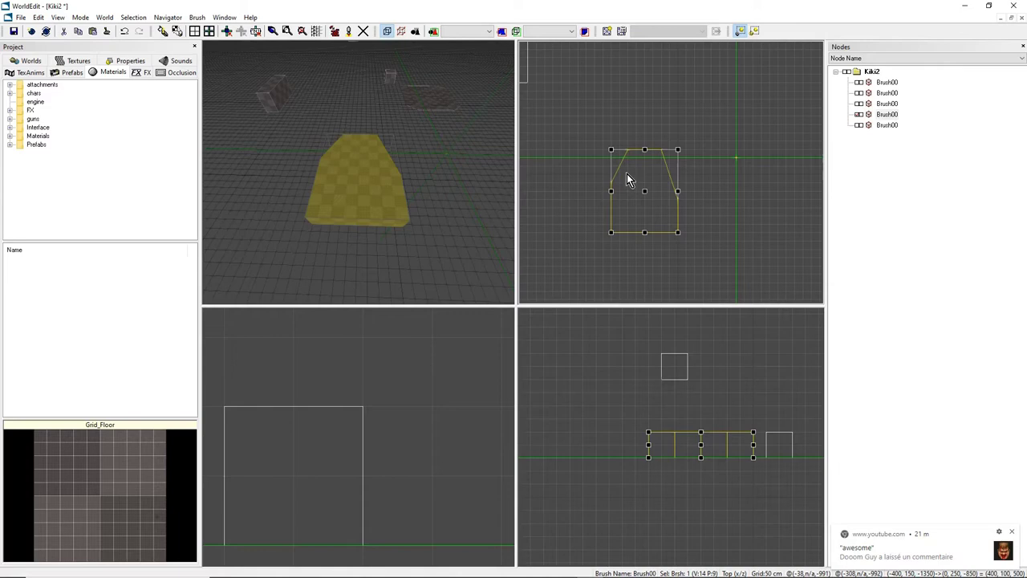
pyautogui.scroll(-4, 672, 172)
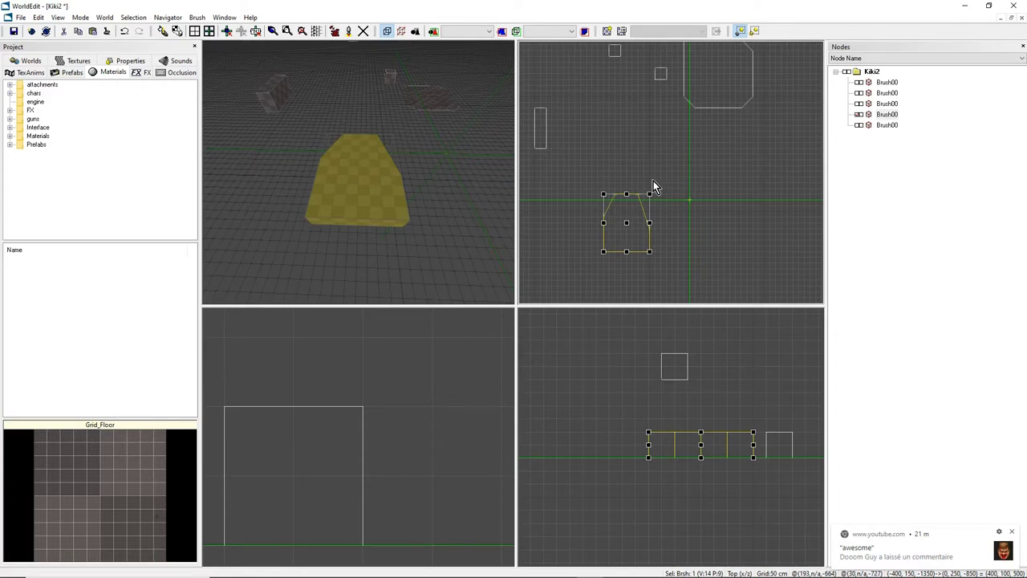
pyautogui.scroll(-1, 653, 181)
pyautogui.moveTo(653, 181); pyautogui.dragTo(684, 177, button='middle')
pyautogui.scroll(1, 684, 177)
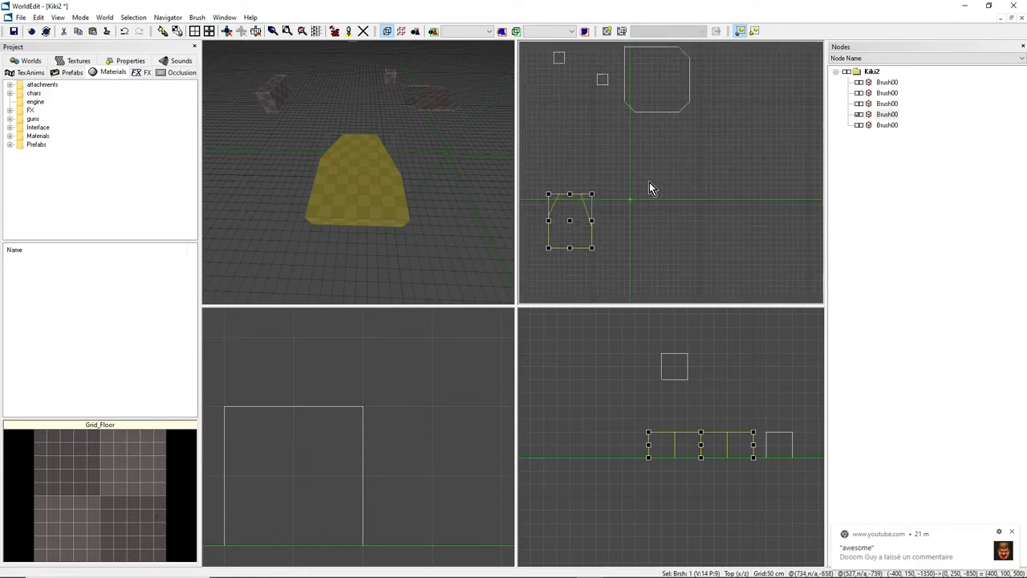
pyautogui.scroll(4, 649, 183)
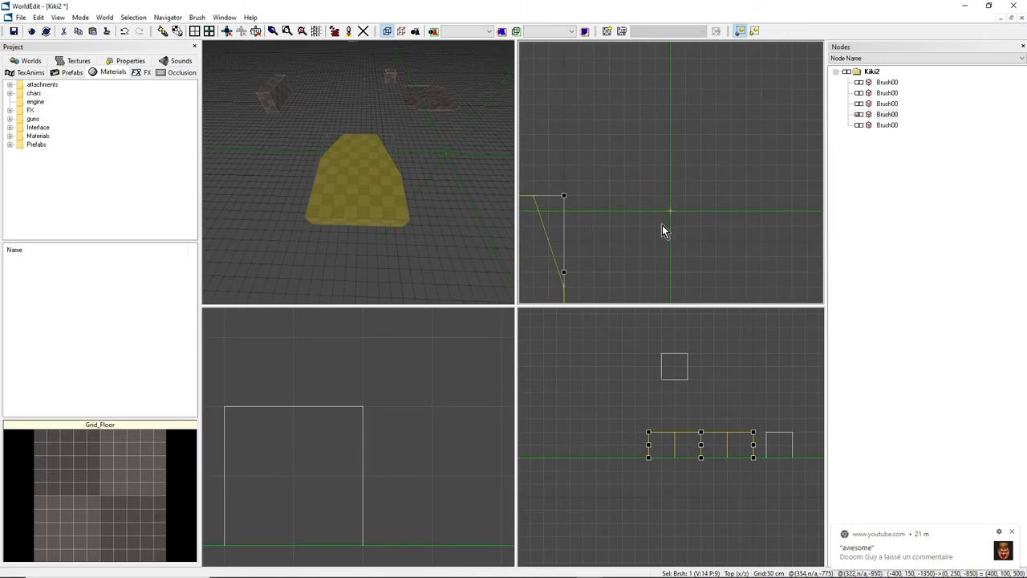
pyautogui.scroll(-3, 695, 371)
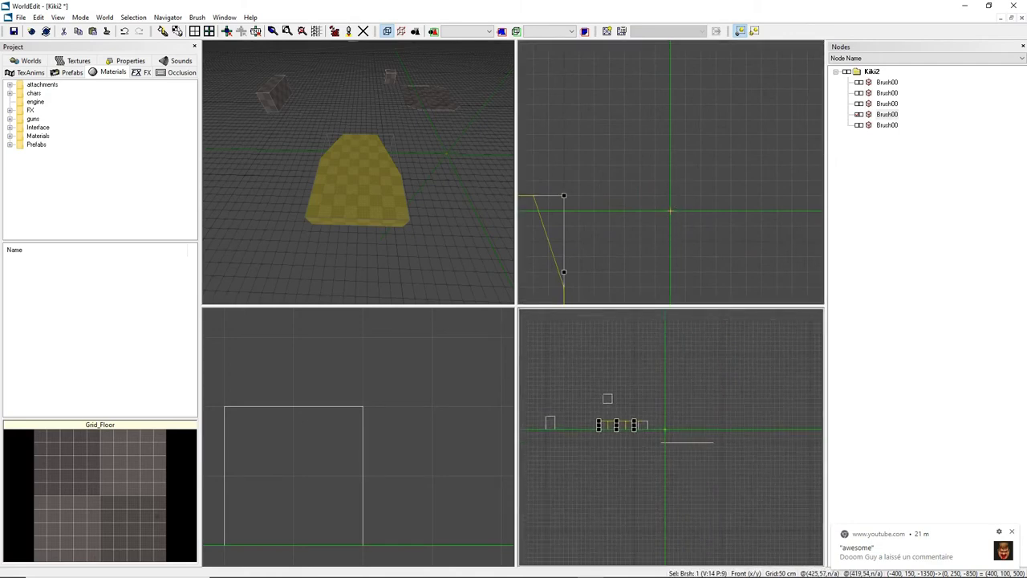
pyautogui.scroll(3, 666, 450)
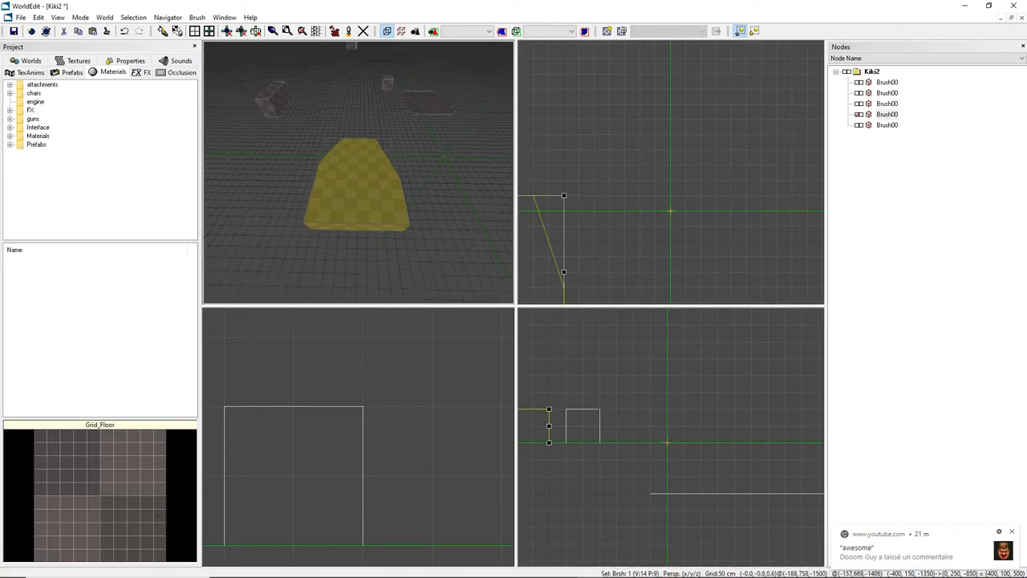
# Paste a copy of the polygonal brush at the marker, spanning x 350 to 750 and z -1400 to -900.
pyautogui.moveTo(358, 172); pyautogui.dragTo(400, 176, button='right')
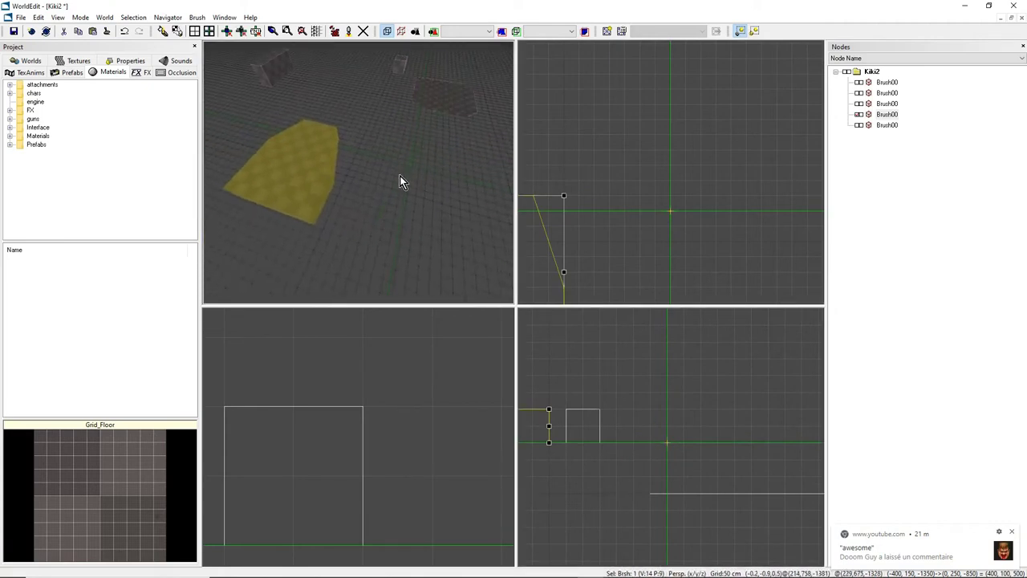
pyautogui.moveTo(417, 183); pyautogui.dragTo(411, 187)
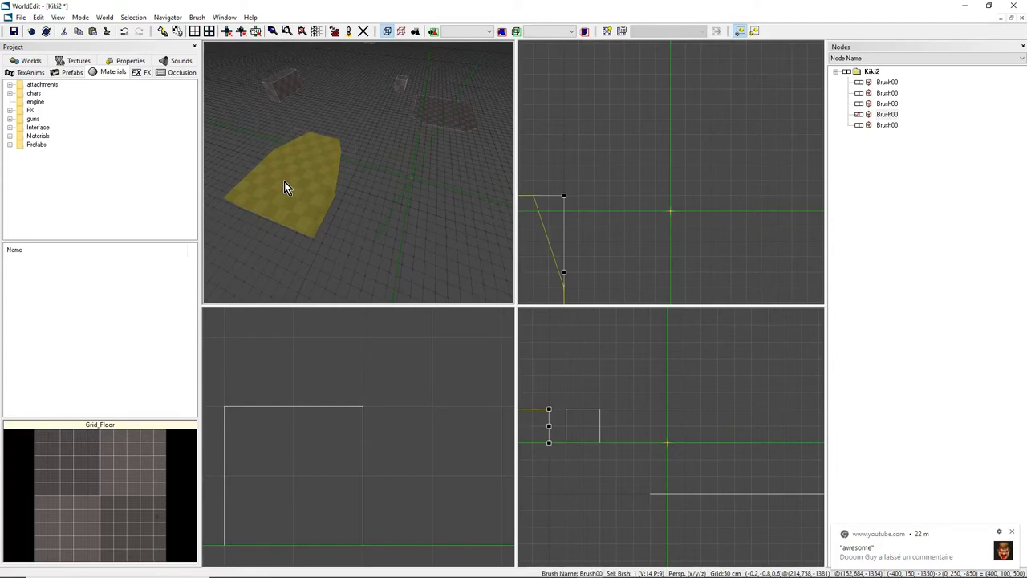
pyautogui.hotkey('ctrl', 'v')
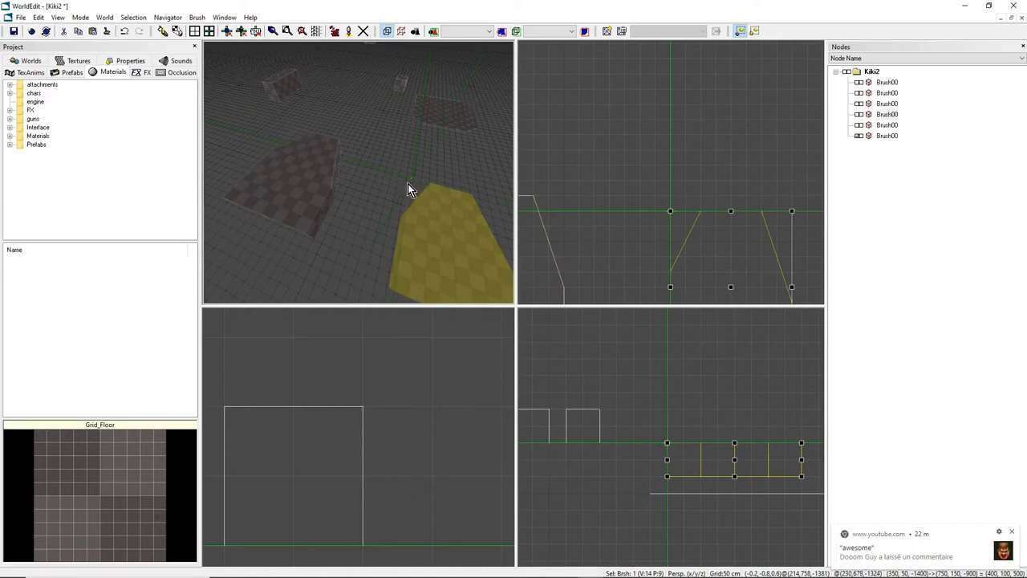
# Examine how the pasted brush is aligned to the marker in the top and perspective views.
pyautogui.scroll(-2, 693, 222)
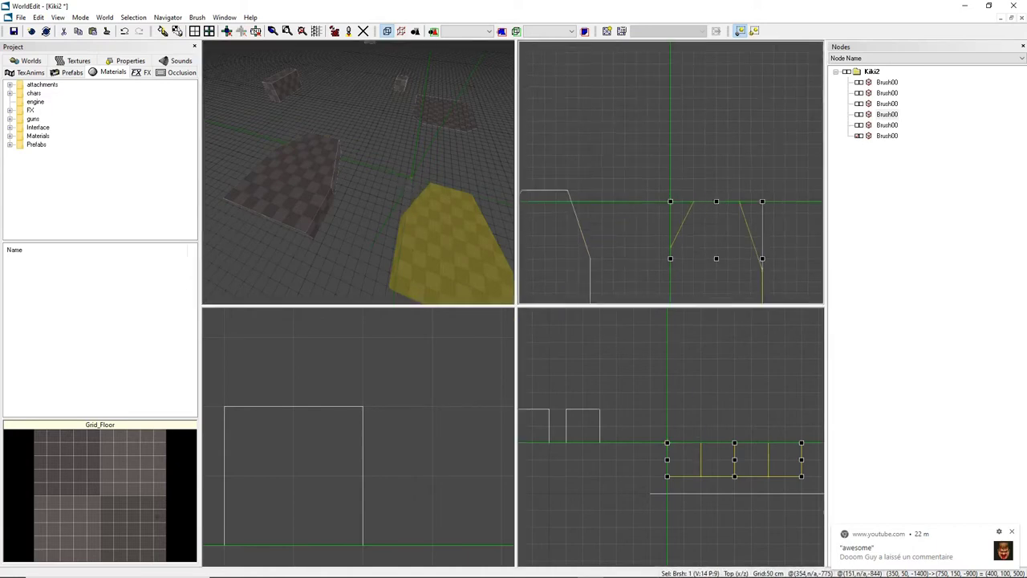
pyautogui.moveTo(693, 221); pyautogui.dragTo(662, 157, button='middle')
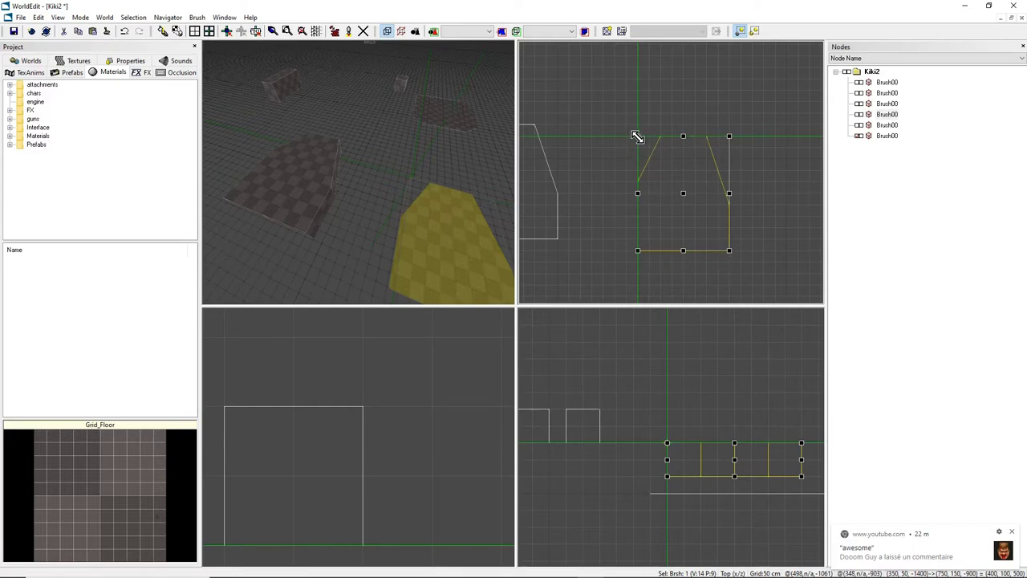
pyautogui.moveTo(391, 183)
pyautogui.mouseDown(button='middle')
pyautogui.moveTo(398, 190)
pyautogui.moveTo(377, 220)
pyautogui.moveTo(390, 181)
pyautogui.moveTo(397, 213)
pyautogui.moveTo(385, 177)
pyautogui.moveTo(405, 186)
pyautogui.moveTo(393, 214)
pyautogui.mouseUp(button='middle')
pyautogui.moveTo(365, 180)
pyautogui.mouseDown()
pyautogui.moveTo(349, 174)
pyautogui.moveTo(374, 221)
pyautogui.mouseUp()
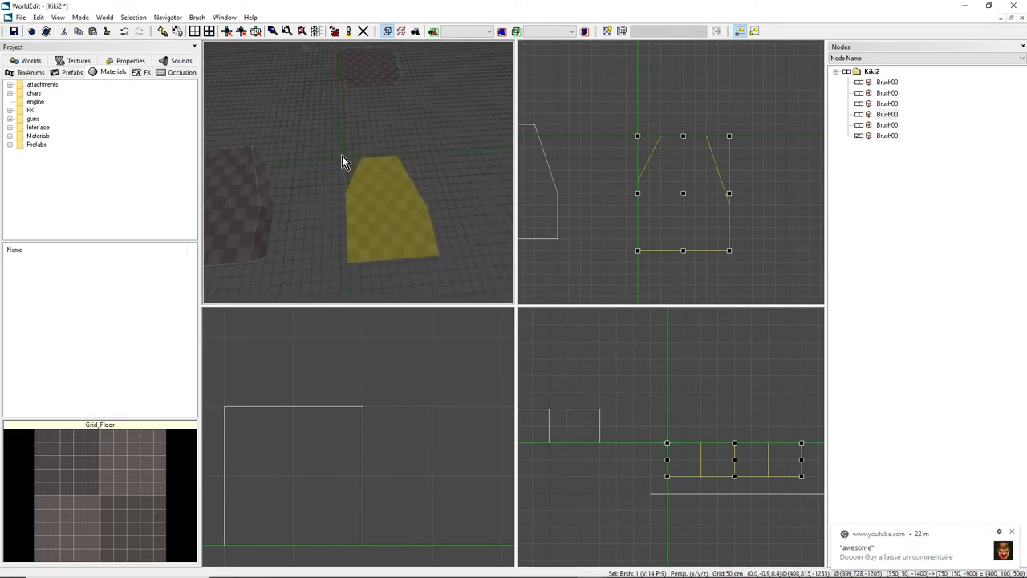
pyautogui.moveTo(344, 160)
pyautogui.mouseDown(button='middle')
pyautogui.moveTo(379, 161)
pyautogui.moveTo(396, 144)
pyautogui.mouseUp(button='middle')
pyautogui.moveTo(333, 155); pyautogui.dragTo(366, 180)
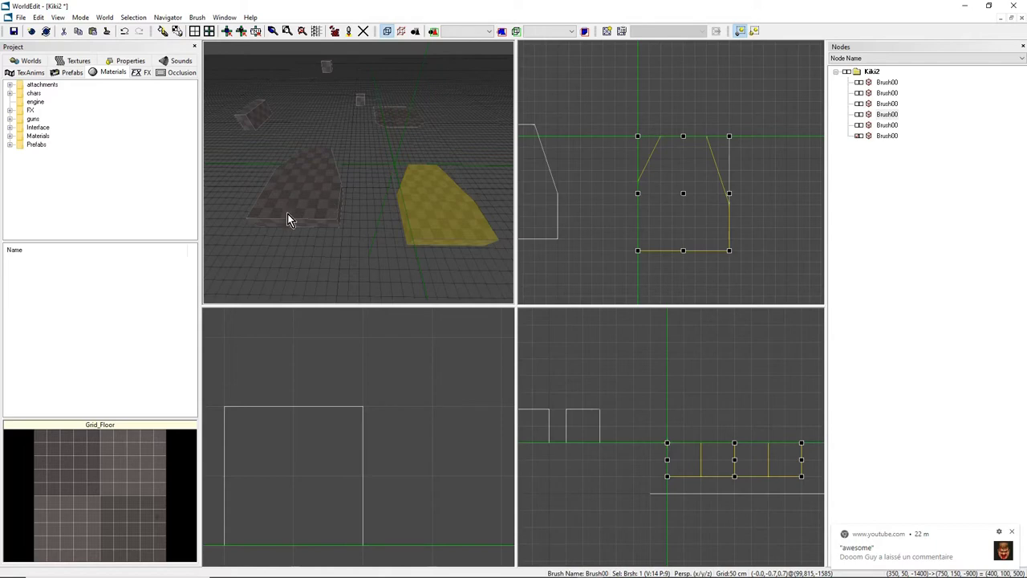
pyautogui.click(39, 17)
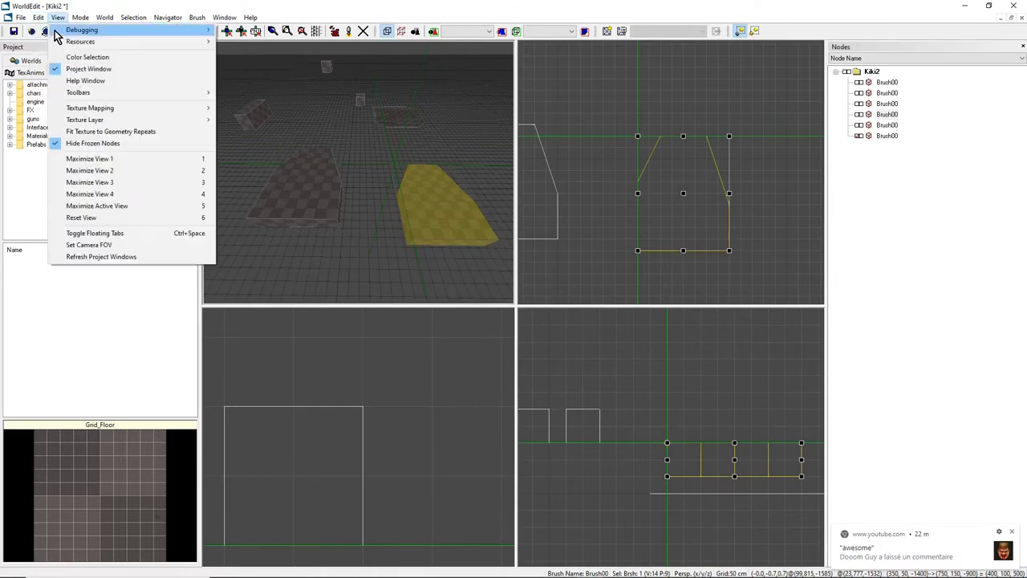
pyautogui.click(56, 53)
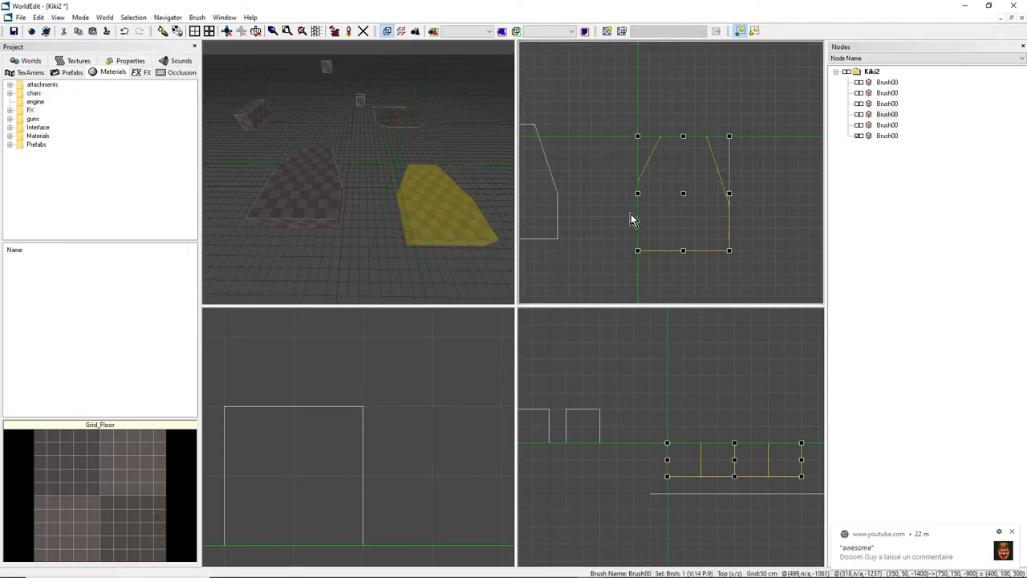
# Move the marker in the top view to about x -250, z -1750, below the original polygonal brush.
pyautogui.scroll(-4, 631, 220)
pyautogui.moveTo(671, 172); pyautogui.dragTo(672, 161, button='middle')
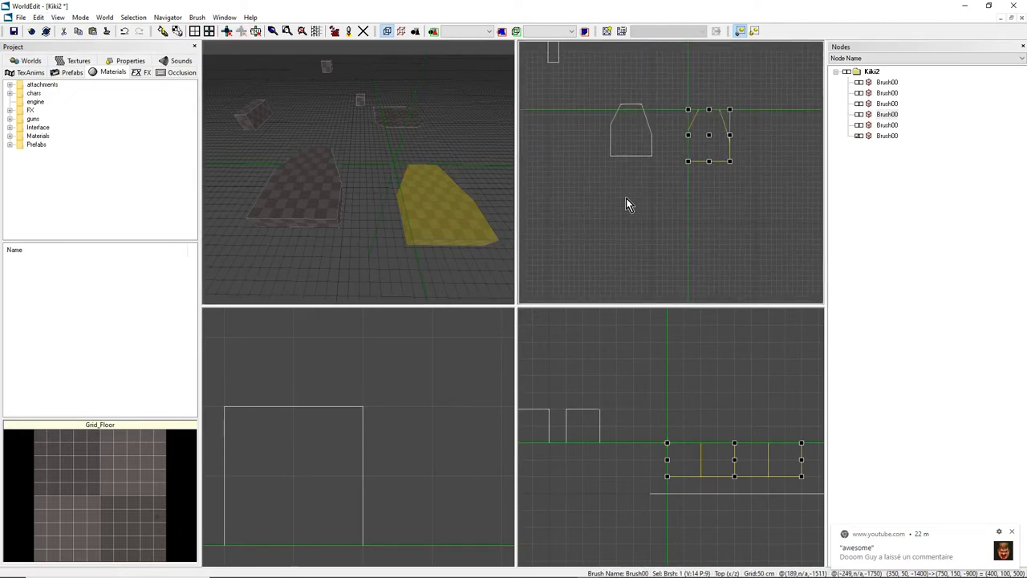
pyautogui.press('m')
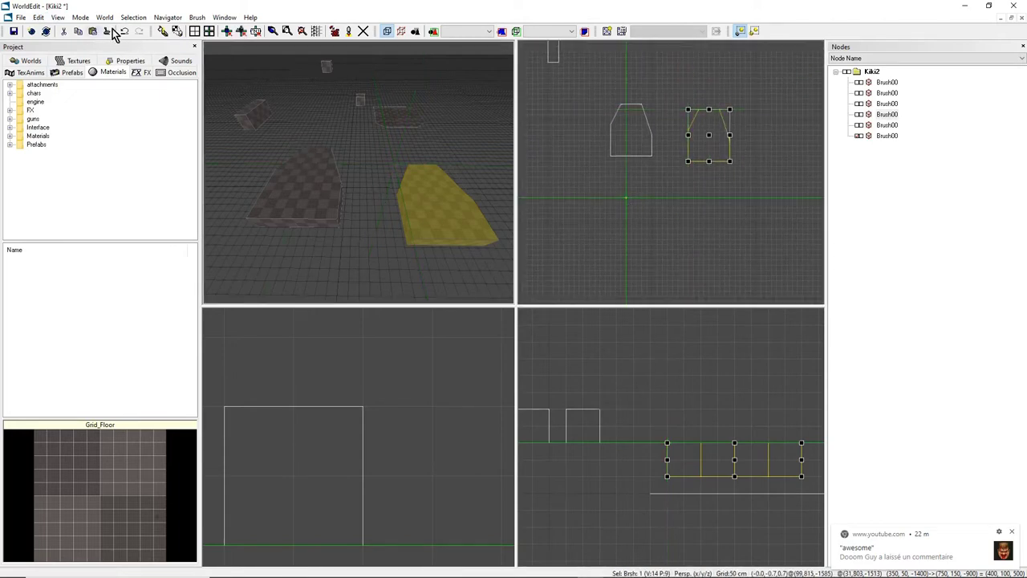
pyautogui.click(38, 17)
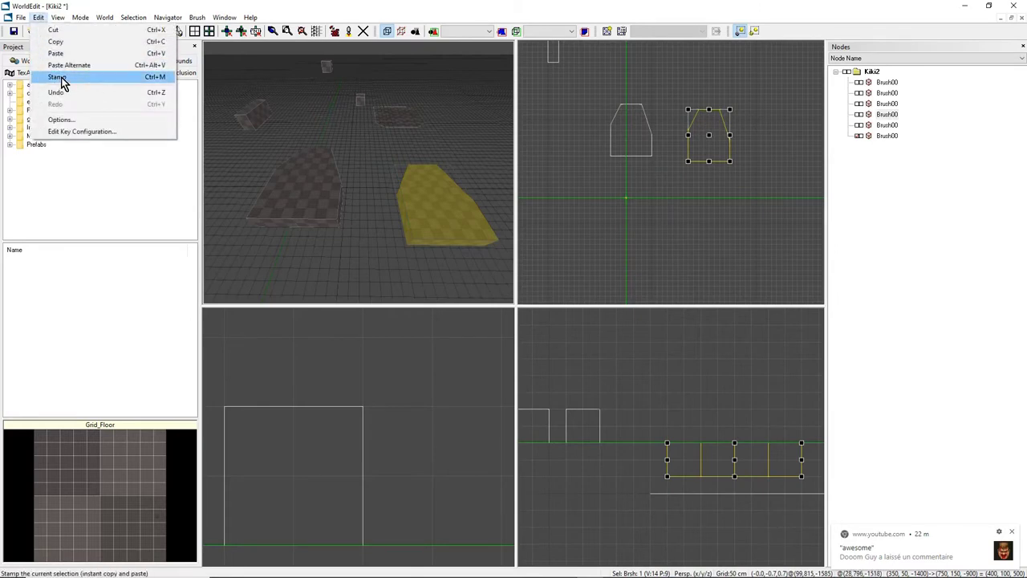
pyautogui.click(265, 5)
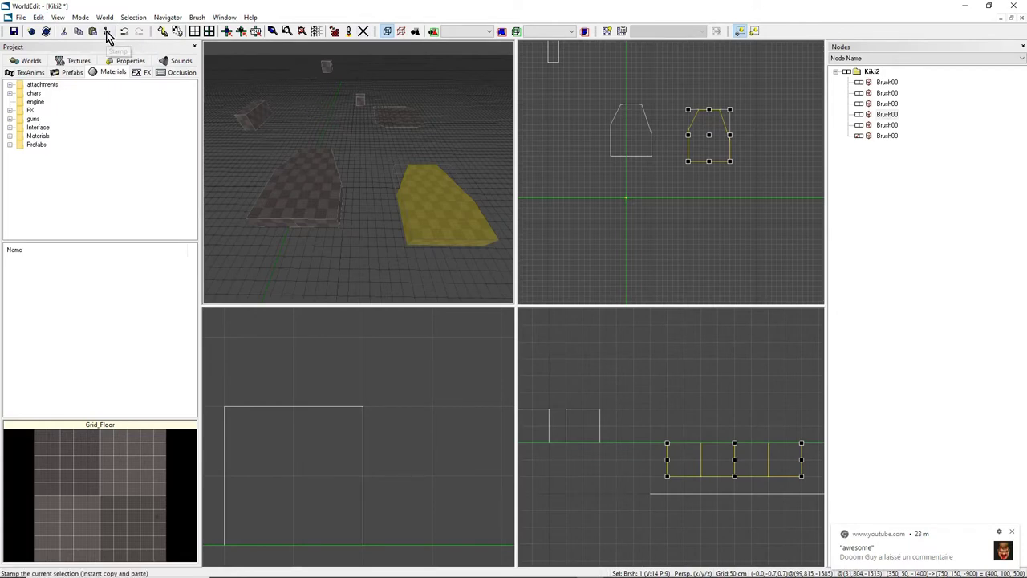
pyautogui.click(38, 16)
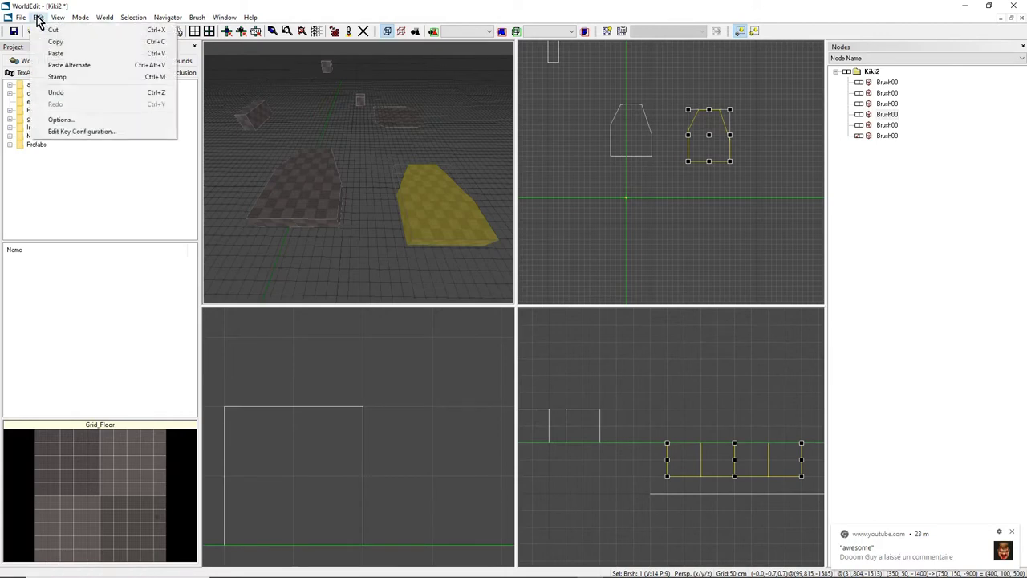
pyautogui.click(148, 80)
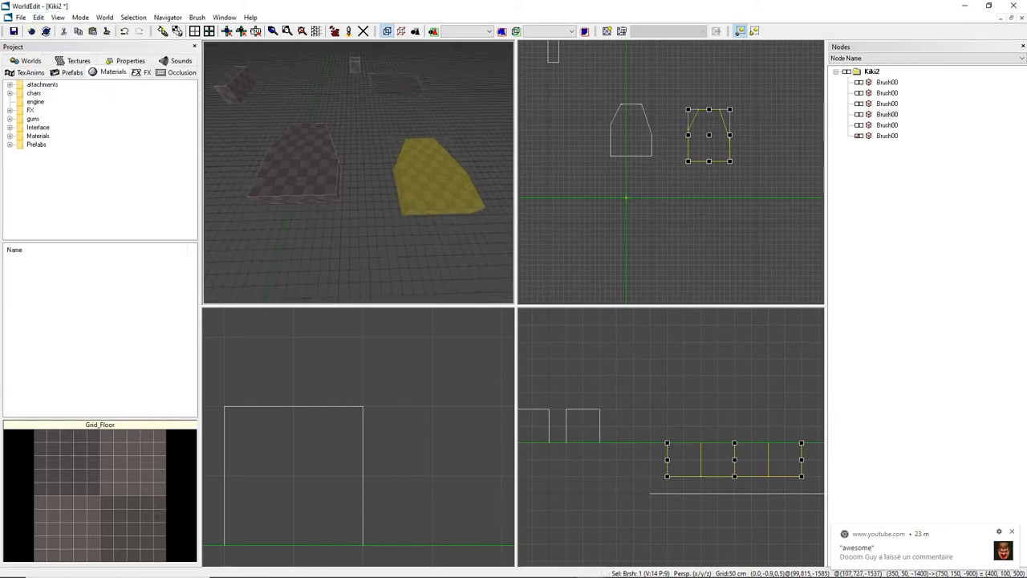
# Paste a copy of the polygonal brush at the marker, spanning x -250 to 150 and z -2250 to -1750.
pyautogui.moveTo(374, 178); pyautogui.dragTo(359, 166, button='right')
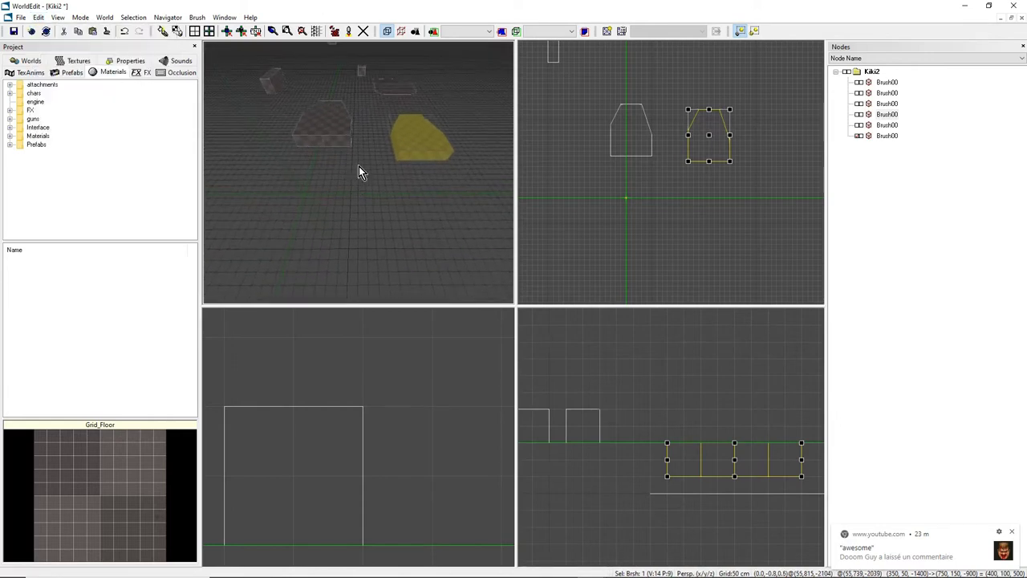
pyautogui.hotkey('ctrl', 'v')
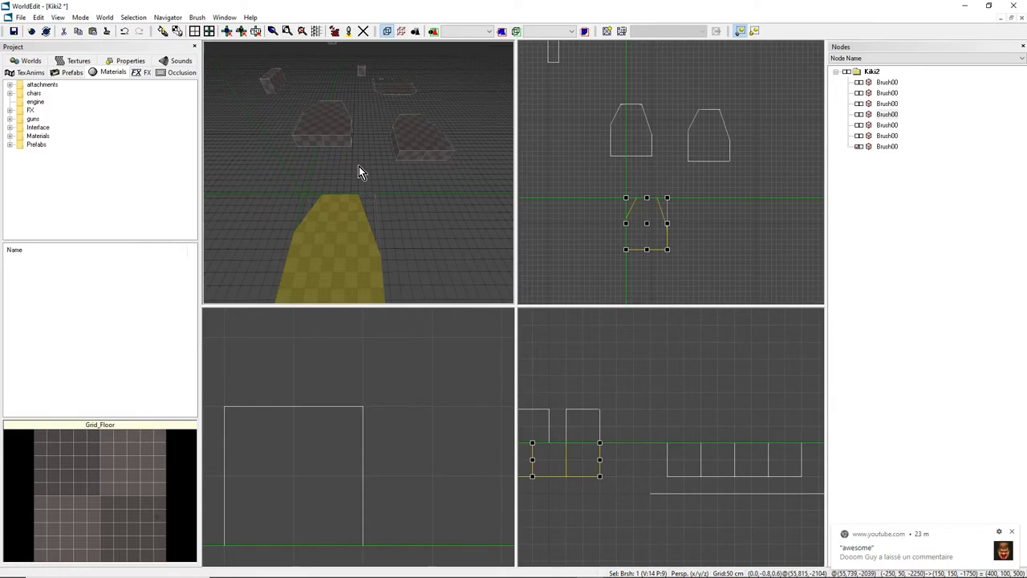
pyautogui.moveTo(345, 144); pyautogui.dragTo(379, 195, button='right')
# Move the marker to about x 1150, z -1850 and paste another copy of the polygonal brush there.
pyautogui.moveTo(623, 220); pyautogui.dragTo(622, 241, button='right')
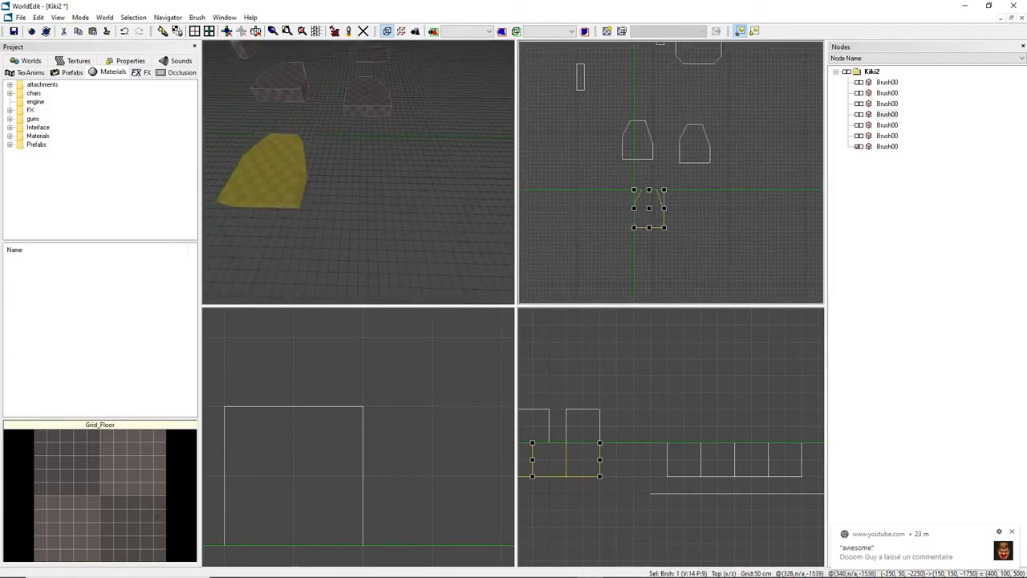
pyautogui.moveTo(679, 173); pyautogui.dragTo(642, 171, button='right')
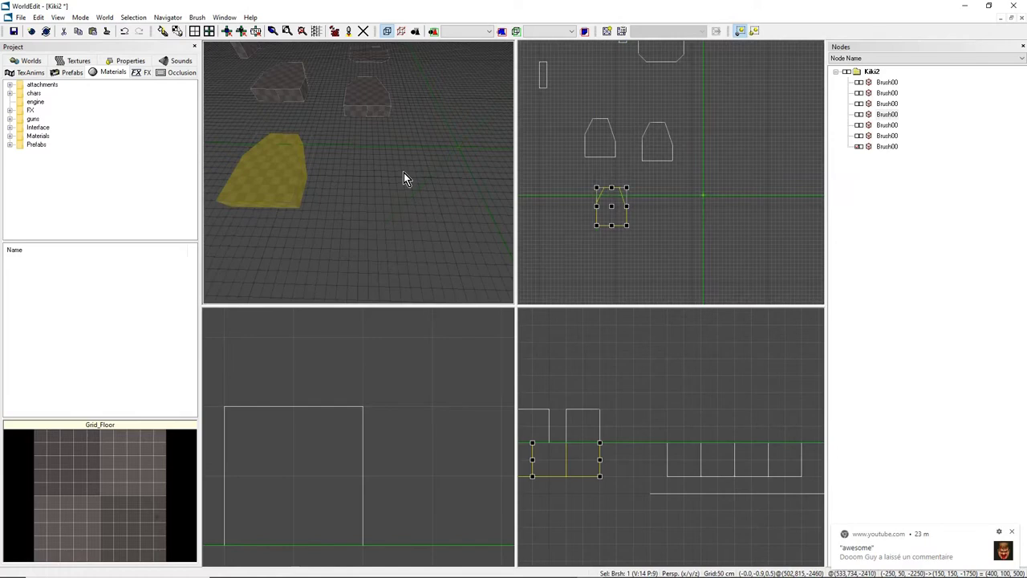
pyautogui.hotkey('ctrl', 'v')
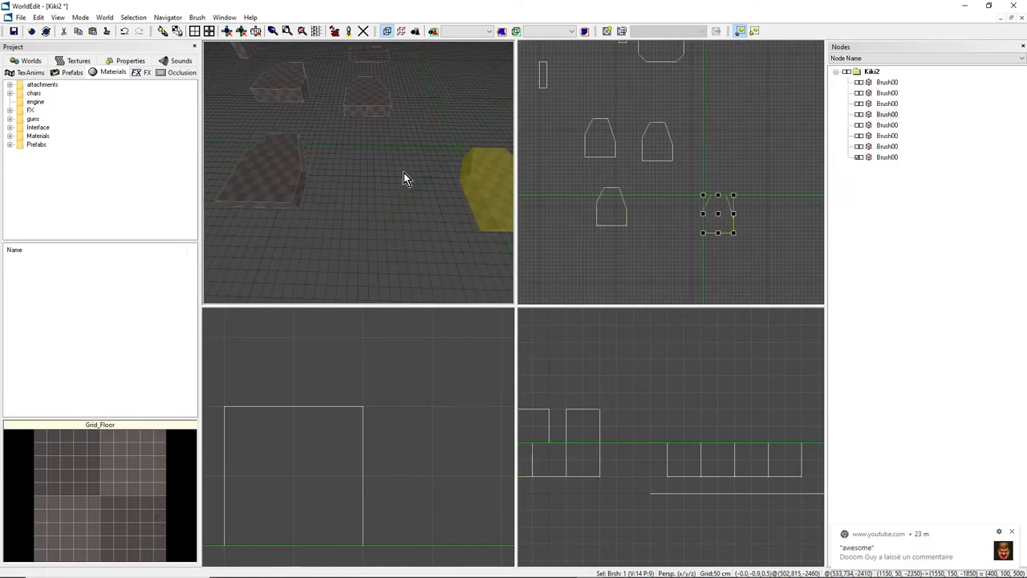
# Move the pasted brush that lies below the original up close beneath the two upper polygonal brushes in the top view.
pyautogui.moveTo(434, 130); pyautogui.dragTo(458, 96, button='right')
pyautogui.moveTo(418, 153); pyautogui.dragTo(385, 150)
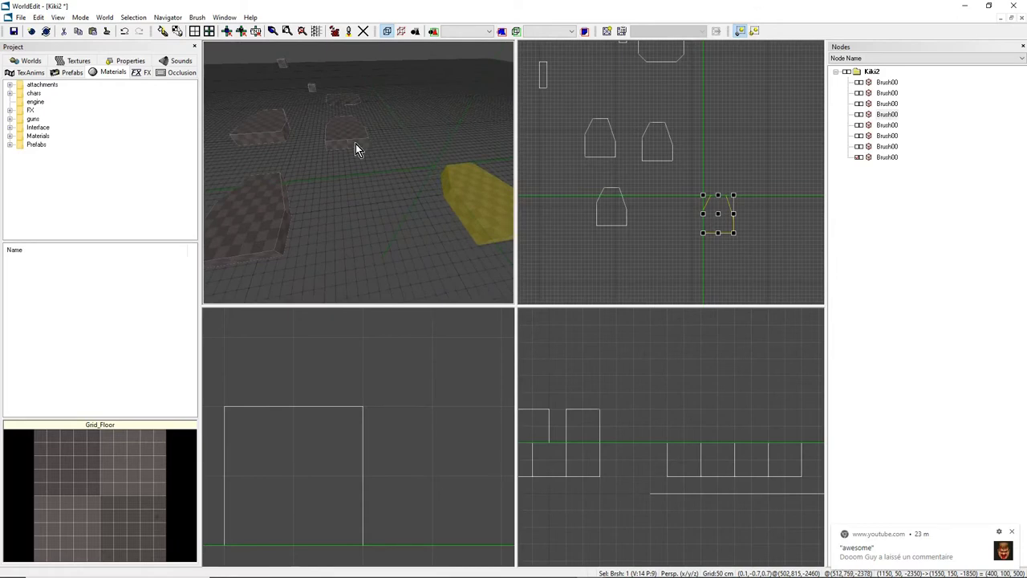
pyautogui.moveTo(365, 153); pyautogui.dragTo(363, 161, button='right')
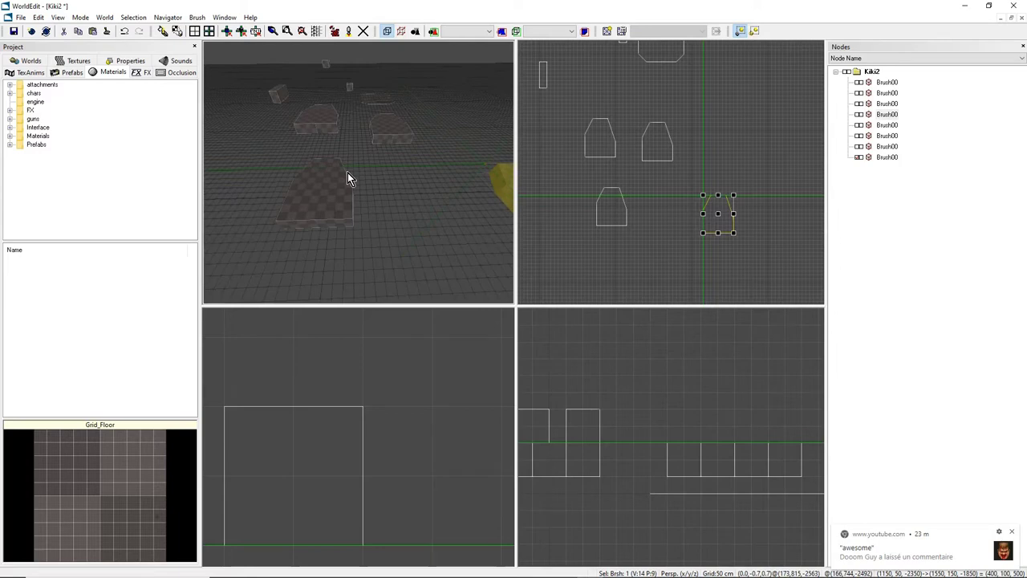
pyautogui.moveTo(347, 173)
pyautogui.mouseDown(button='right')
pyautogui.moveTo(353, 191)
pyautogui.moveTo(350, 171)
pyautogui.moveTo(351, 183)
pyautogui.mouseUp(button='right')
pyautogui.click(333, 213)
pyautogui.moveTo(619, 207); pyautogui.dragTo(625, 183)
# Move the first pasted brush close beside the original polygonal brush, spanning x 100 to 500 and z -1350 to -850.
pyautogui.click(604, 139)
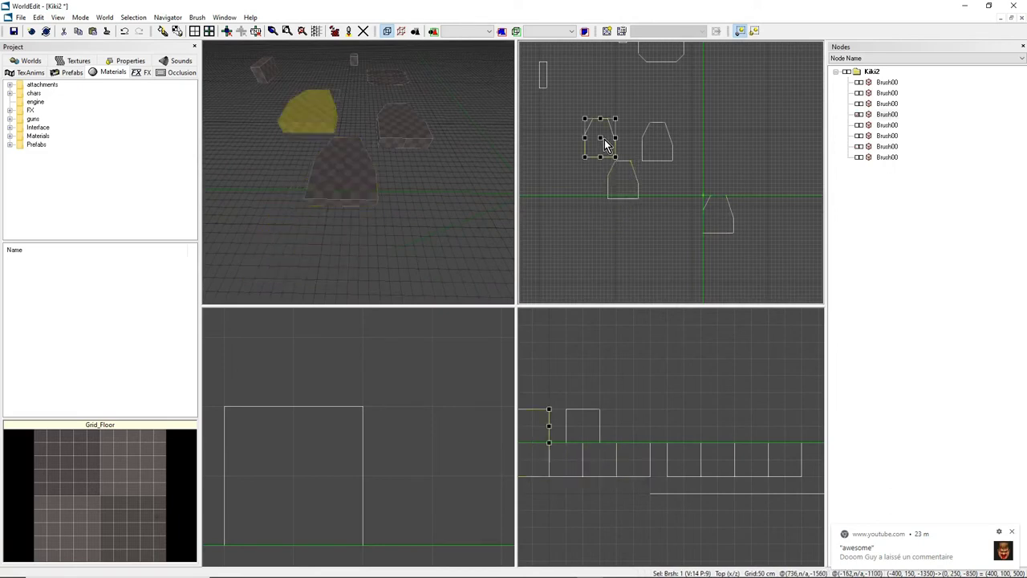
pyautogui.click(647, 152)
pyautogui.moveTo(655, 140); pyautogui.dragTo(637, 137)
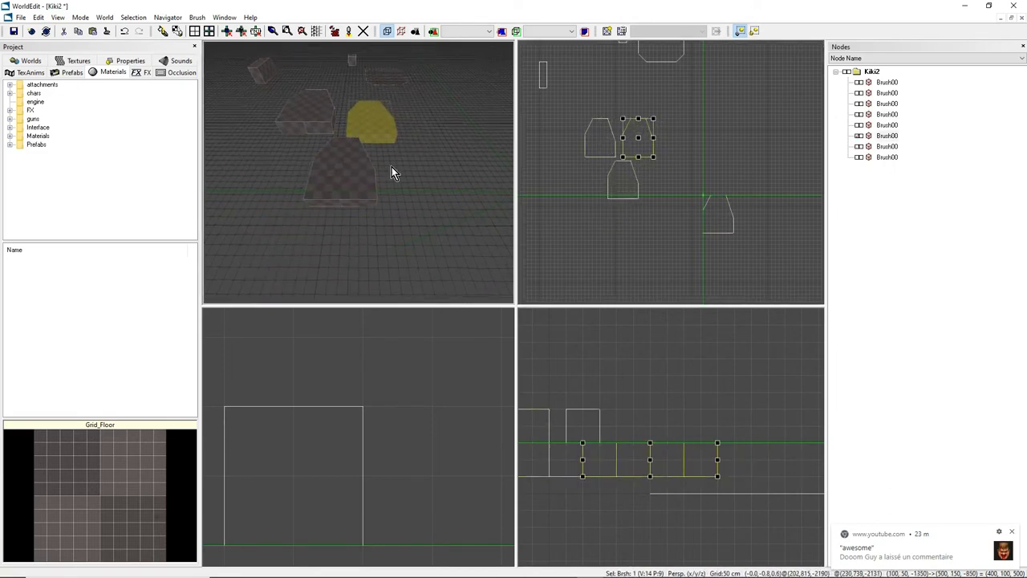
# Copy the three clustered polygonal brushes together and paste them at the marker, placed at about x -1850, z -2750.
pyautogui.click(329, 129)
pyautogui.keyDown('ctrl'); pyautogui.click(362, 139); pyautogui.keyUp('ctrl')
pyautogui.keyDown('ctrl'); pyautogui.click(376, 202); pyautogui.keyUp('ctrl')
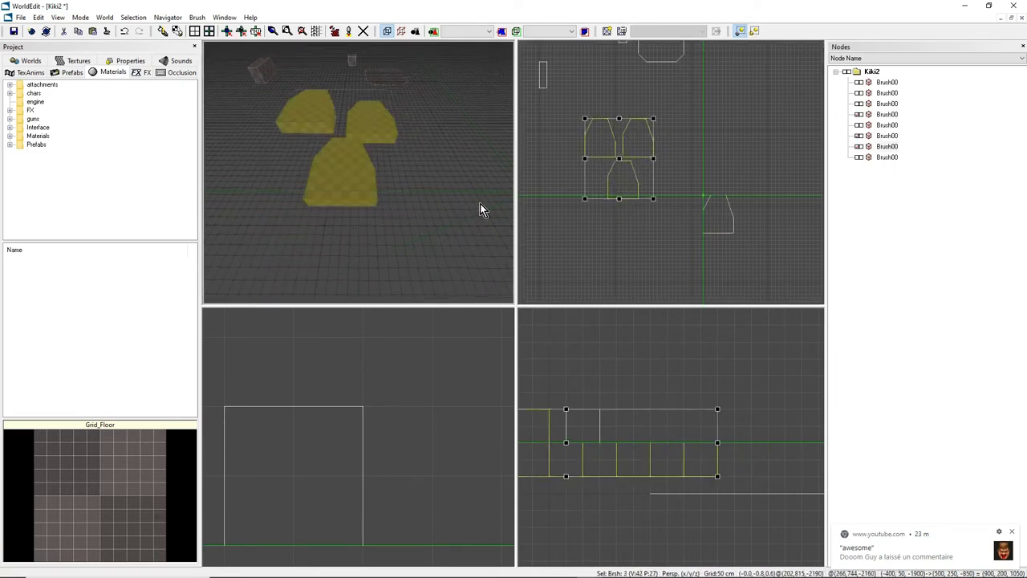
pyautogui.scroll(-3, 674, 185)
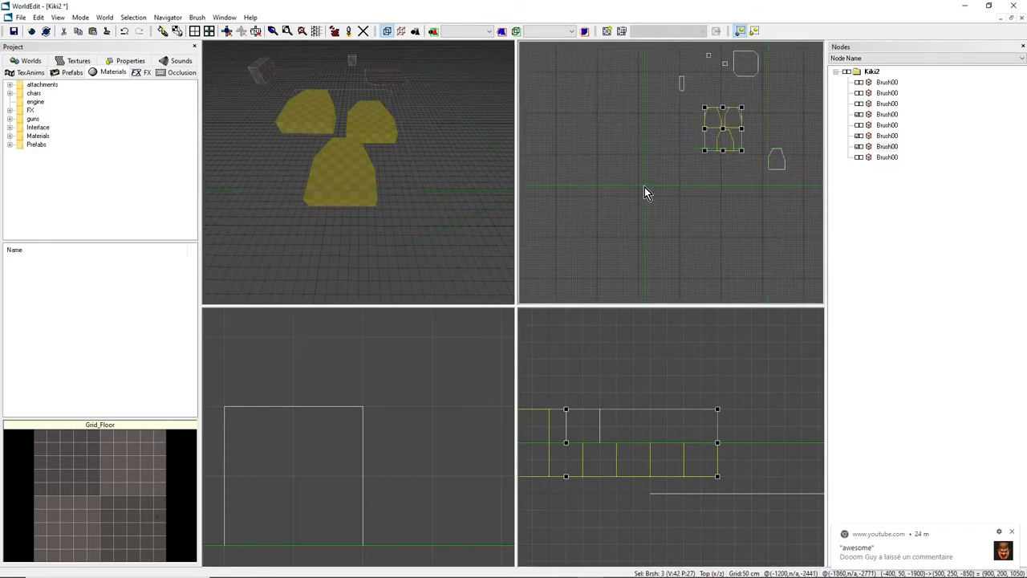
pyautogui.scroll(2, 646, 189)
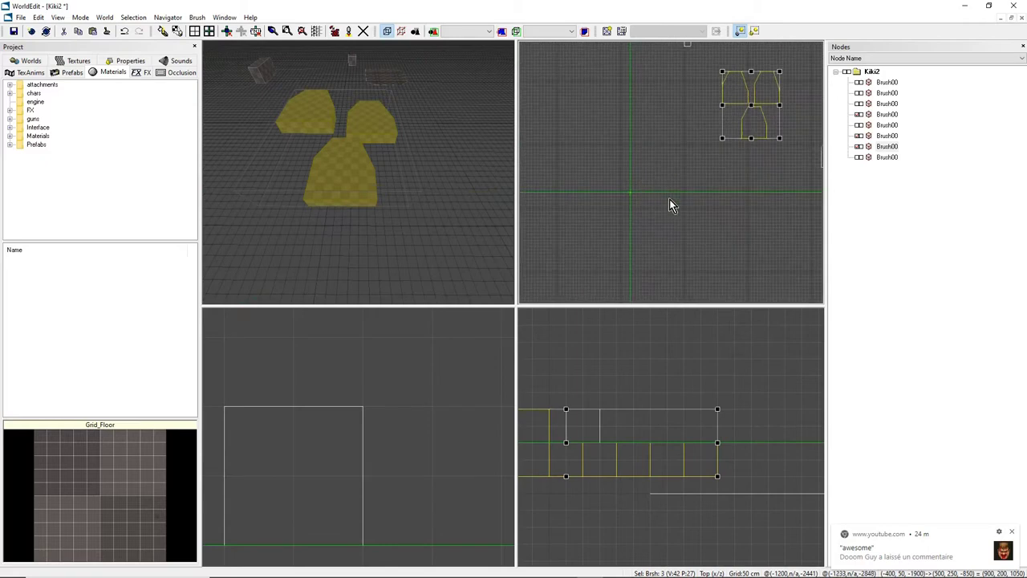
pyautogui.hotkey('ctrl', 'v')
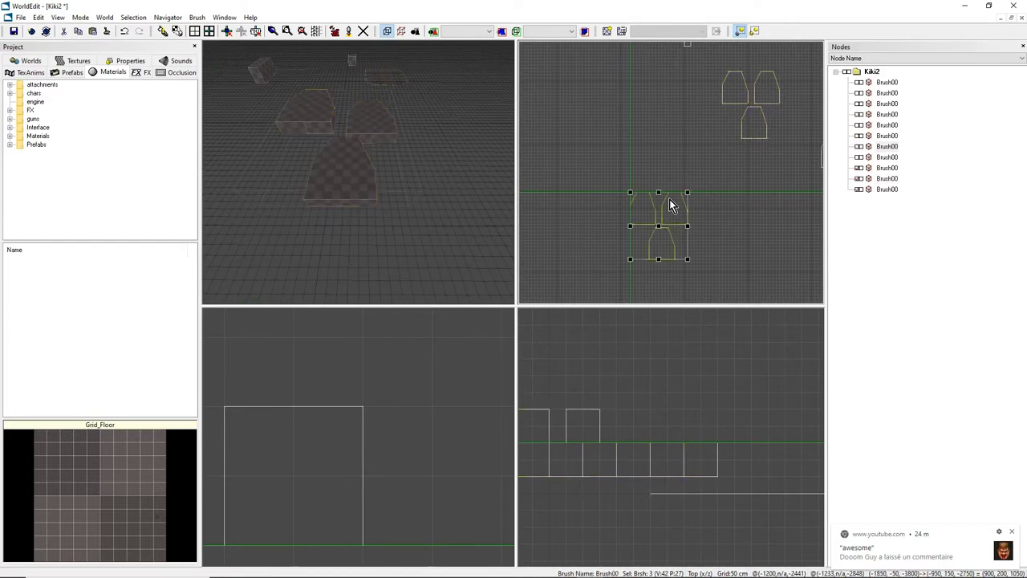
# Examine the pasted three-brush group and its placement relative to the marker and the originals in the perspective and top views.
pyautogui.moveTo(399, 166); pyautogui.dragTo(345, 225, button='middle')
pyautogui.moveTo(394, 124); pyautogui.dragTo(359, 143, button='middle')
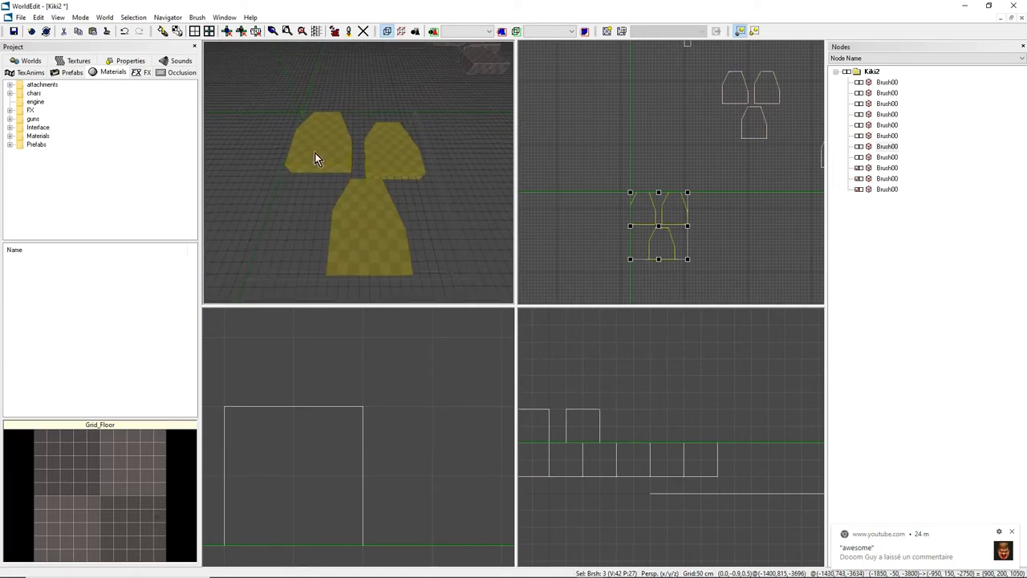
pyautogui.moveTo(353, 207); pyautogui.dragTo(376, 189, button='right')
pyautogui.scroll(-2, 575, 195)
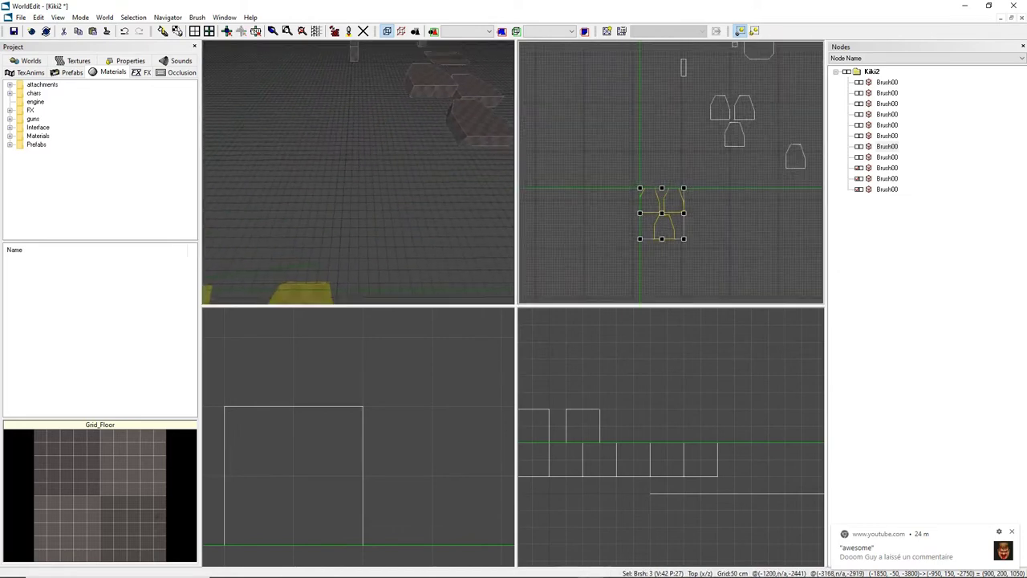
pyautogui.scroll(1, 672, 185)
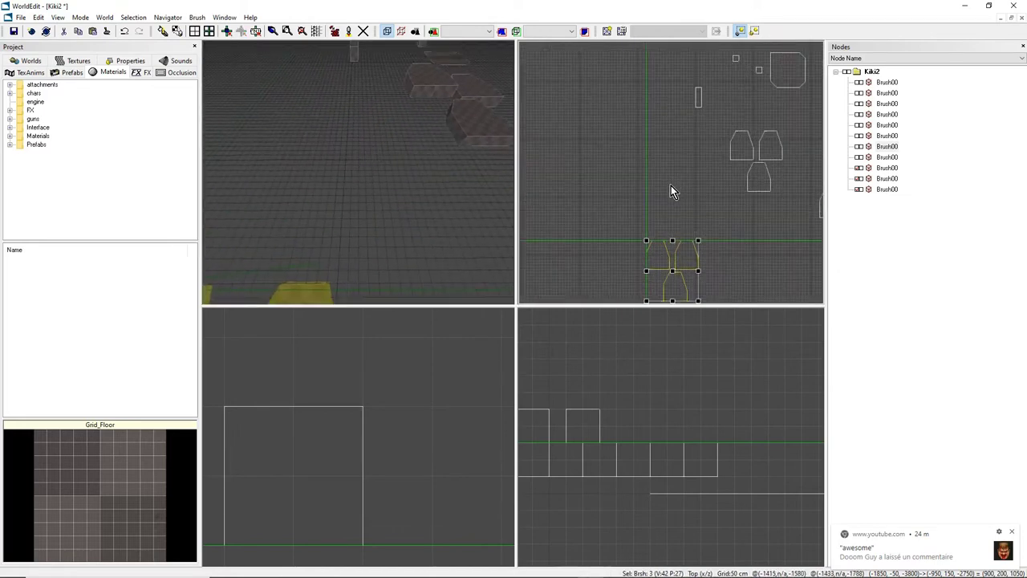
pyautogui.scroll(1, 671, 185)
pyautogui.moveTo(670, 185); pyautogui.dragTo(606, 178, button='right')
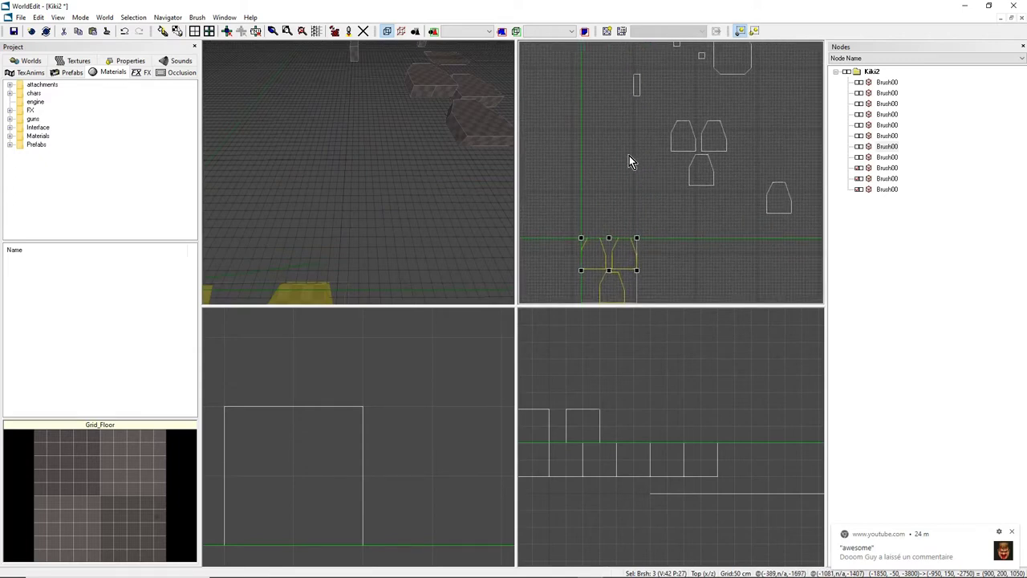
pyautogui.scroll(-2, 629, 156)
pyautogui.moveTo(629, 156)
pyautogui.mouseDown(button='right')
pyautogui.moveTo(629, 104)
pyautogui.moveTo(642, 85)
pyautogui.mouseUp(button='right')
pyautogui.scroll(3, 673, 175)
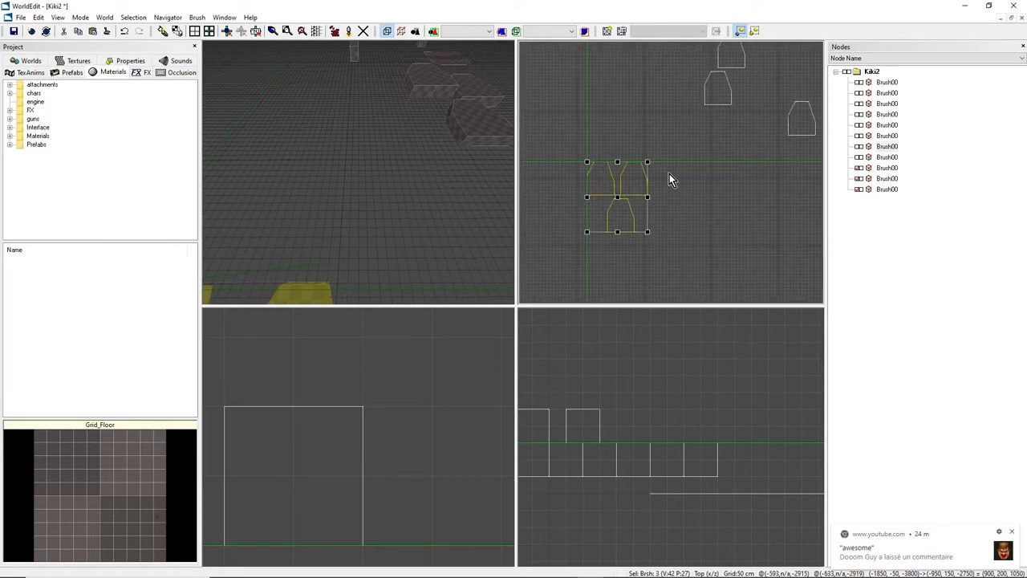
pyautogui.moveTo(433, 177); pyautogui.dragTo(426, 209, button='right')
pyautogui.moveTo(353, 172)
pyautogui.mouseDown(button='middle')
pyautogui.moveTo(353, 157)
pyautogui.moveTo(361, 174)
pyautogui.mouseUp(button='middle')
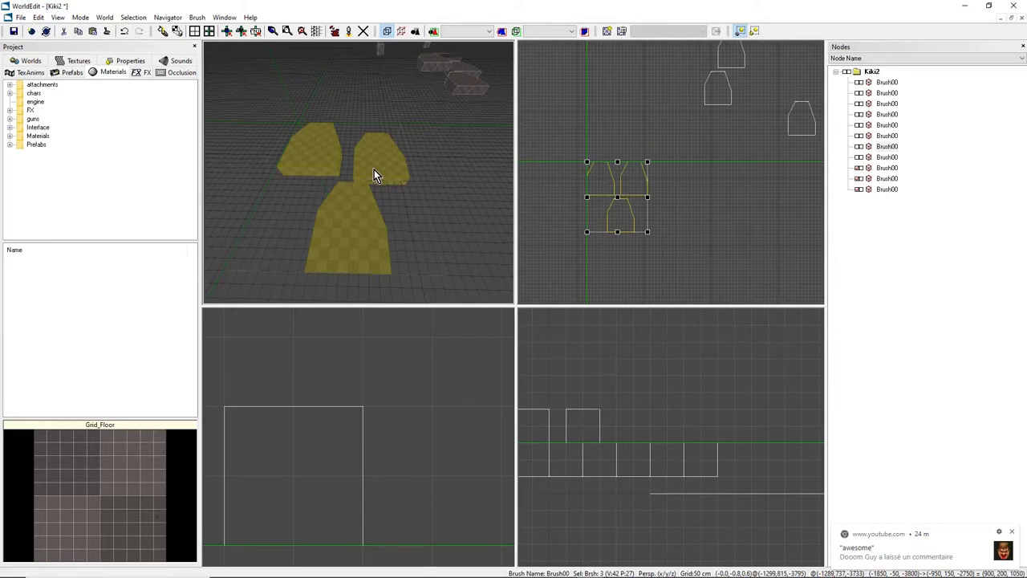
pyautogui.click(38, 17)
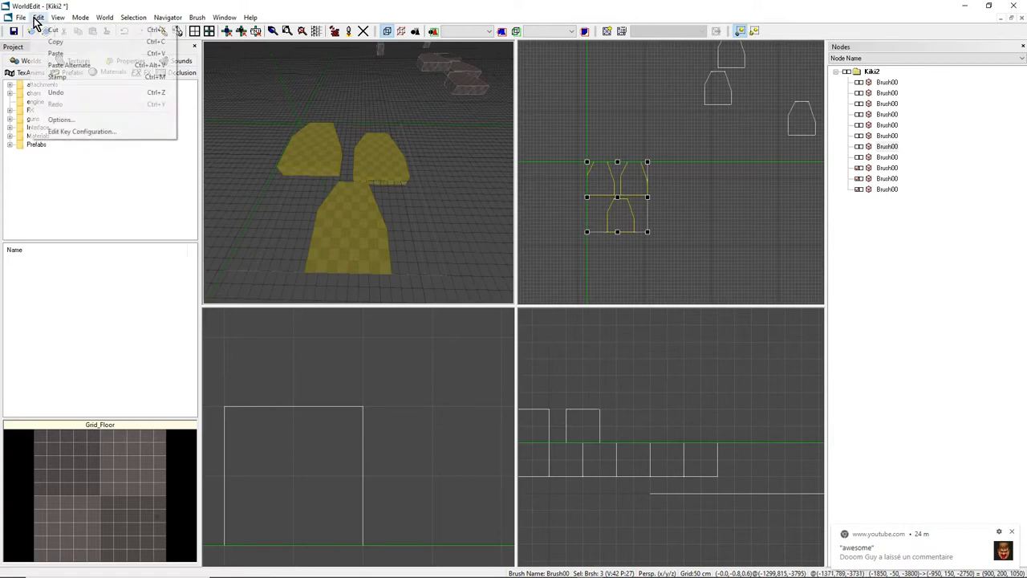
pyautogui.click(58, 120)
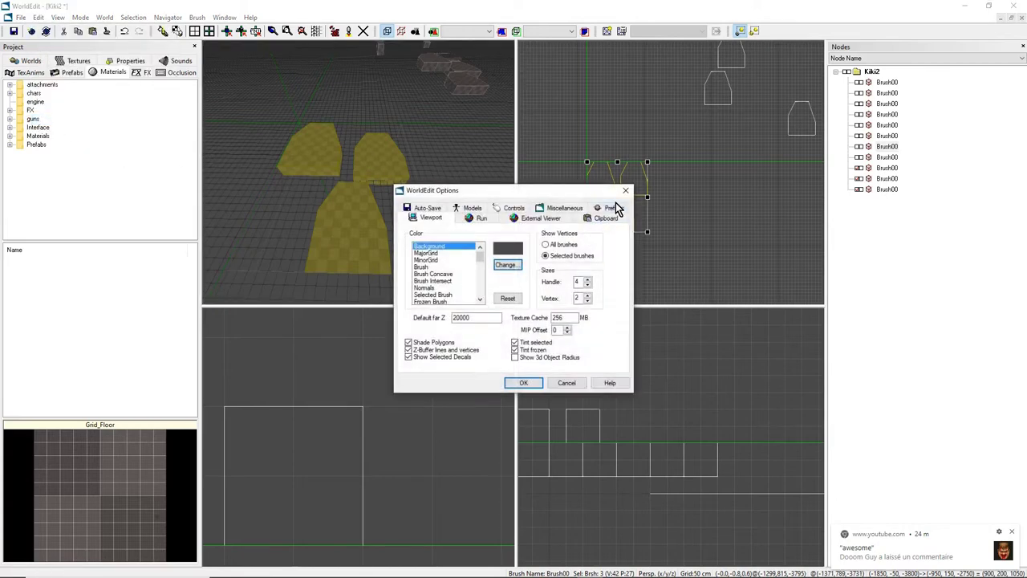
pyautogui.click(623, 194)
# Open the key configuration and look through the create, delete and Draw Poly actions with their assigned keys.
pyautogui.click(38, 17)
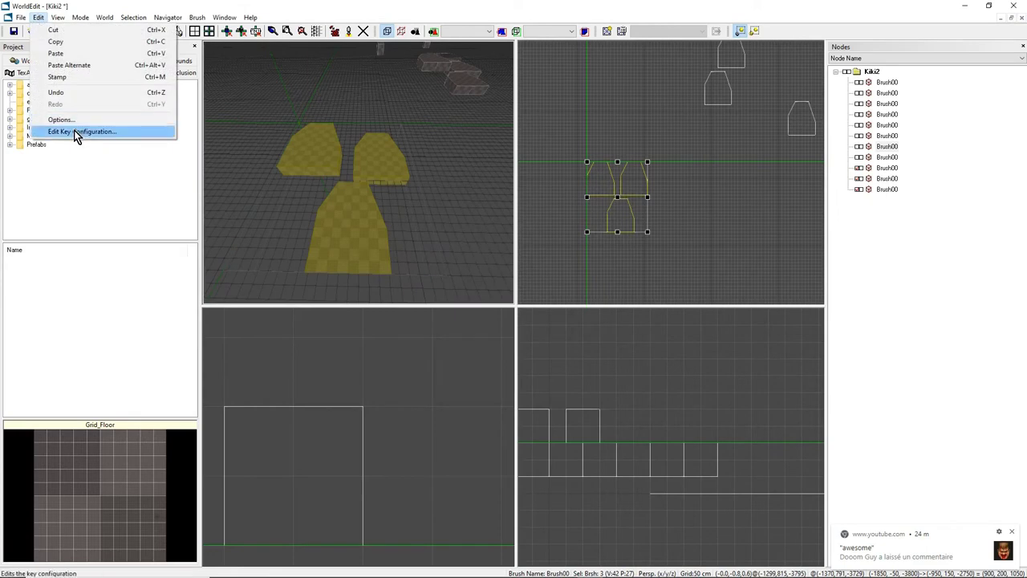
pyautogui.click(64, 132)
pyautogui.click(448, 257)
pyautogui.press('pagedown')
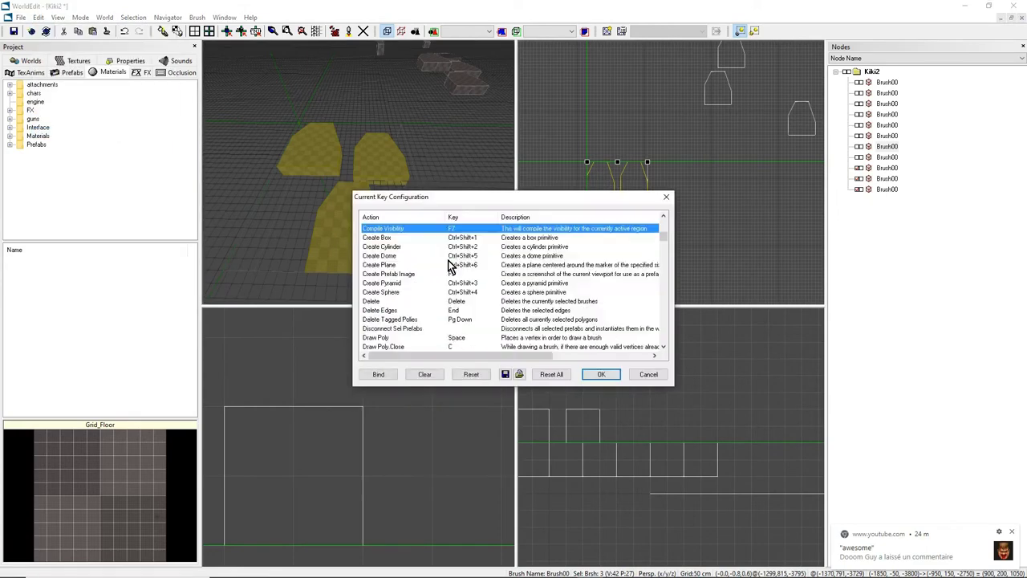
pyautogui.press('Down')
pyautogui.click(438, 275)
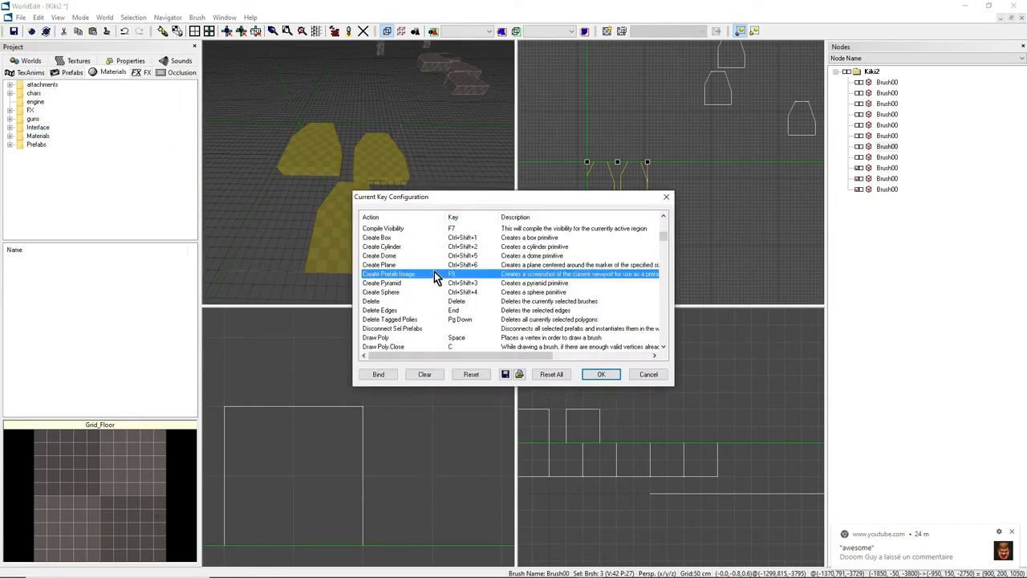
pyautogui.scroll(-2, 468, 335)
pyautogui.click(454, 312)
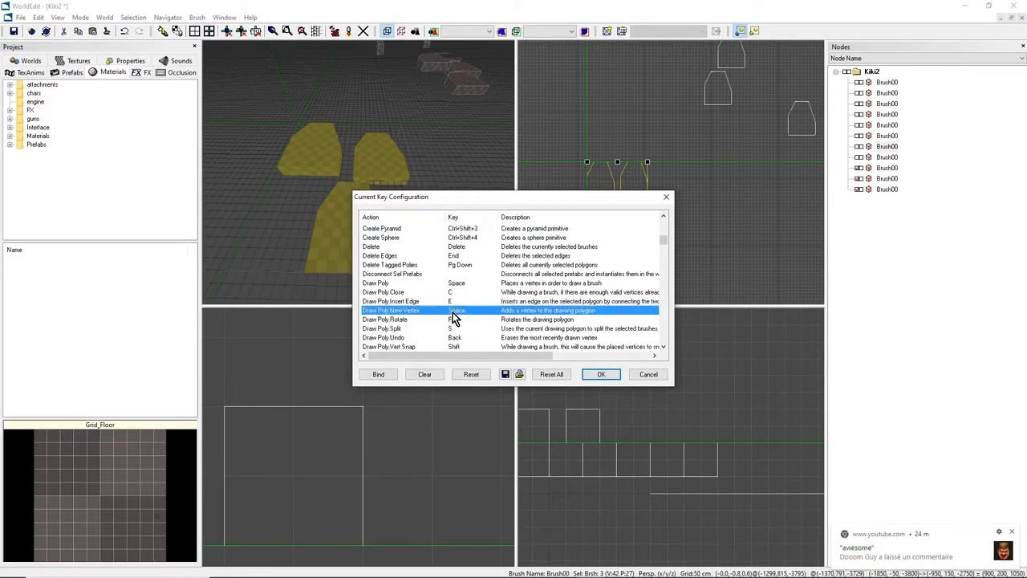
pyautogui.click(421, 276)
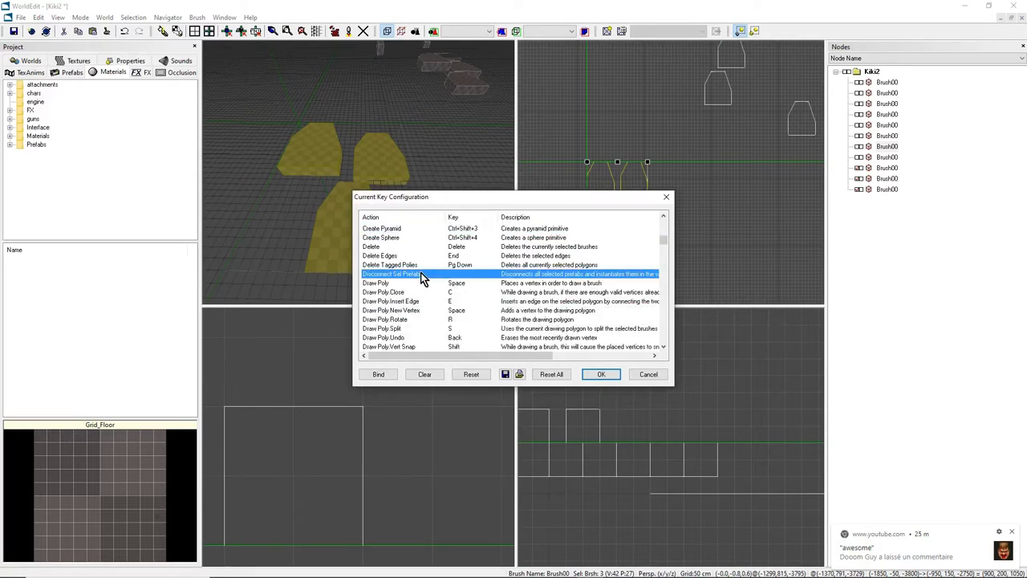
# Search the key configuration for a copy action among the center, compile, create and delete entries and their assigned keys.
pyautogui.press('c')
pyautogui.press('o')
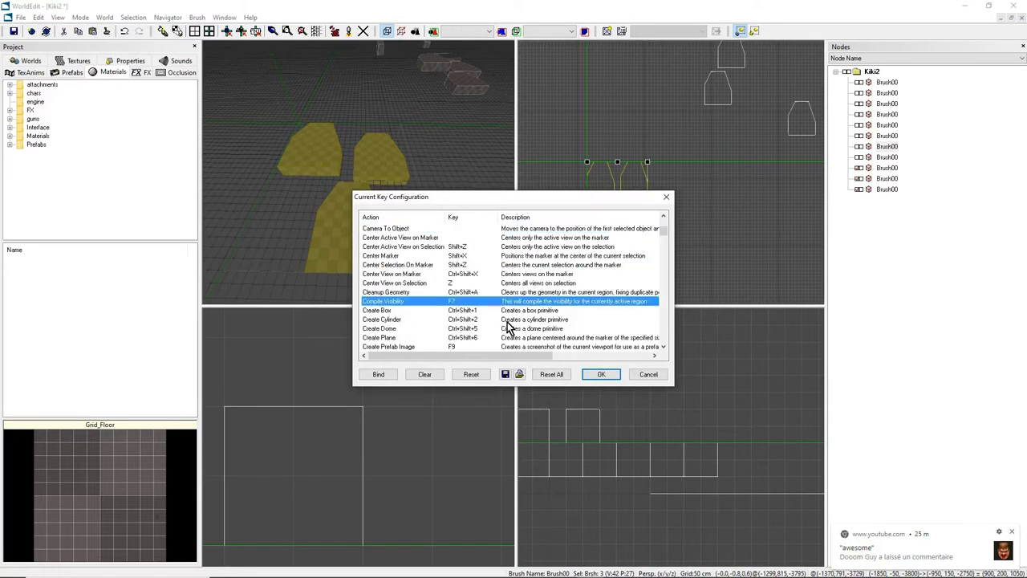
pyautogui.scroll(-4, 480, 289)
pyautogui.scroll(6, 480, 289)
pyautogui.scroll(-10, 480, 289)
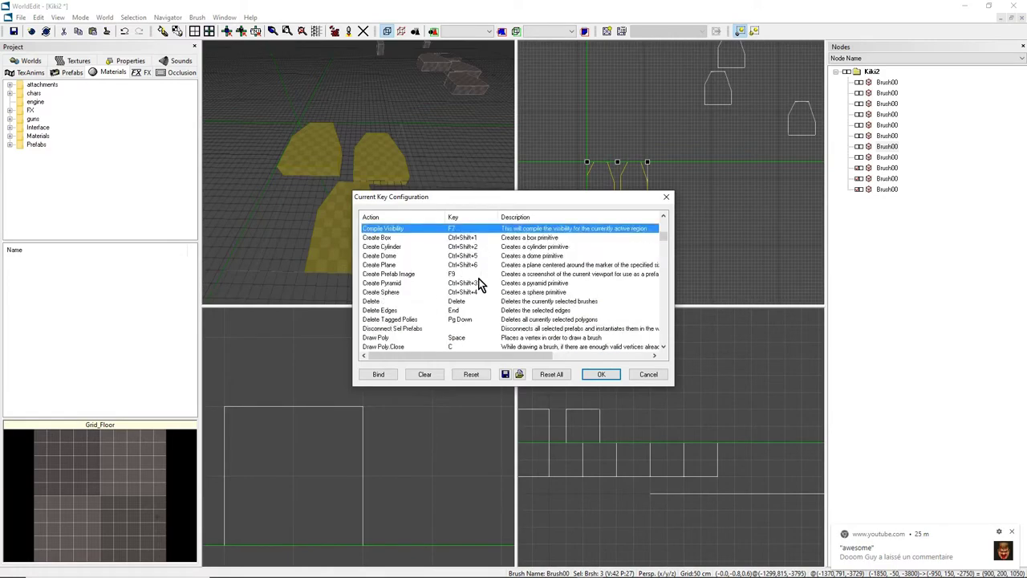
pyautogui.scroll(5, 477, 288)
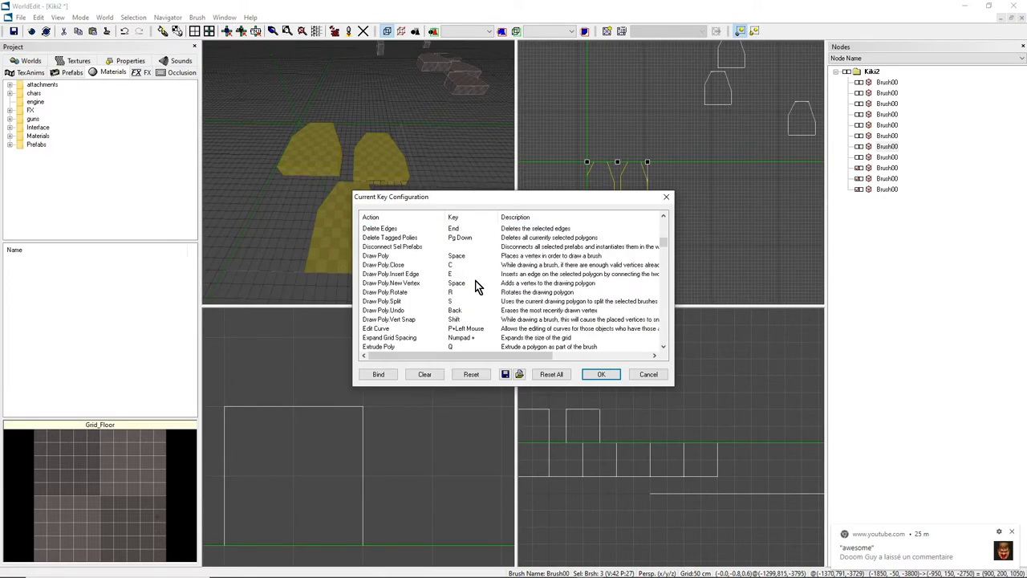
pyautogui.scroll(4, 476, 287)
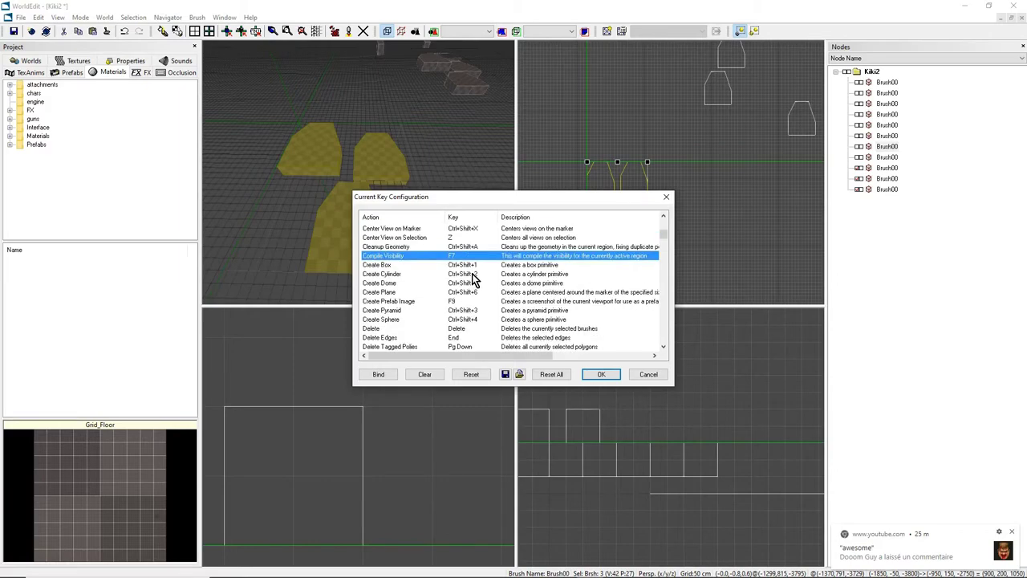
pyautogui.scroll(-2, 474, 279)
pyautogui.scroll(-10, 472, 280)
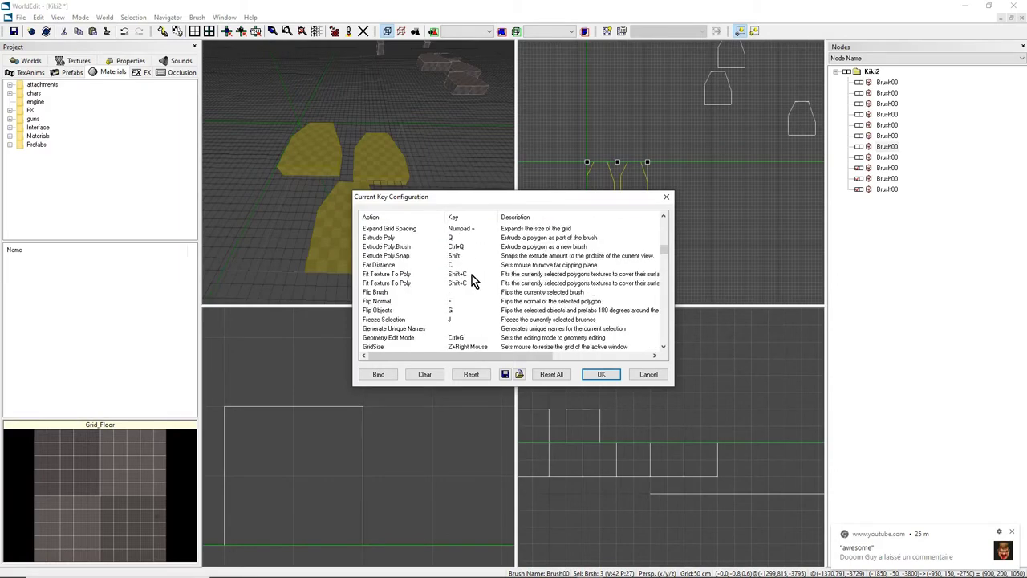
# Look through the remaining navigation, geometry, grid and shading key bindings, and close the key configuration without changing anything.
pyautogui.scroll(-10, 472, 281)
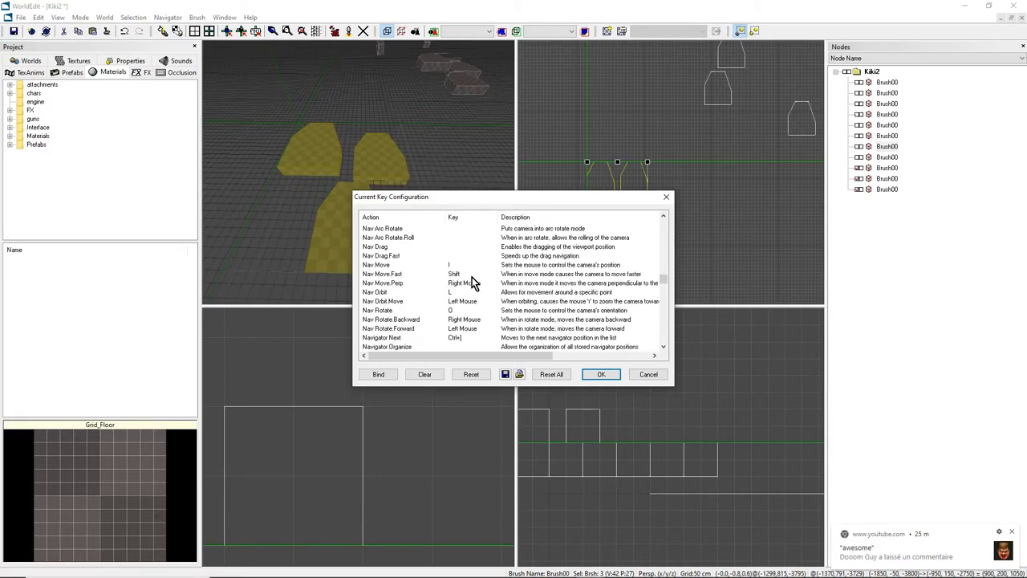
pyautogui.scroll(-4, 472, 277)
pyautogui.scroll(-6, 472, 277)
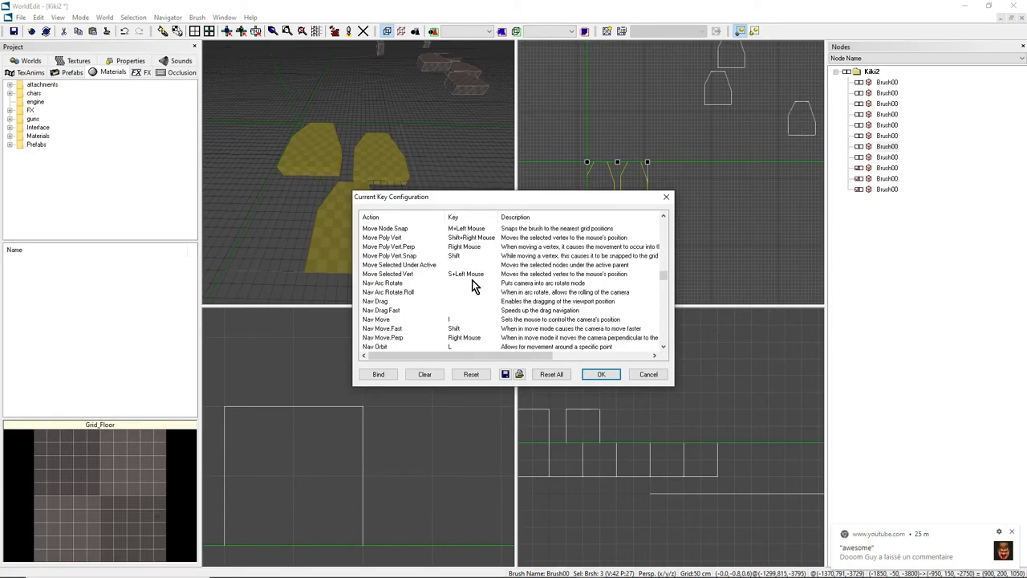
pyautogui.scroll(16, 474, 286)
pyautogui.scroll(7, 473, 280)
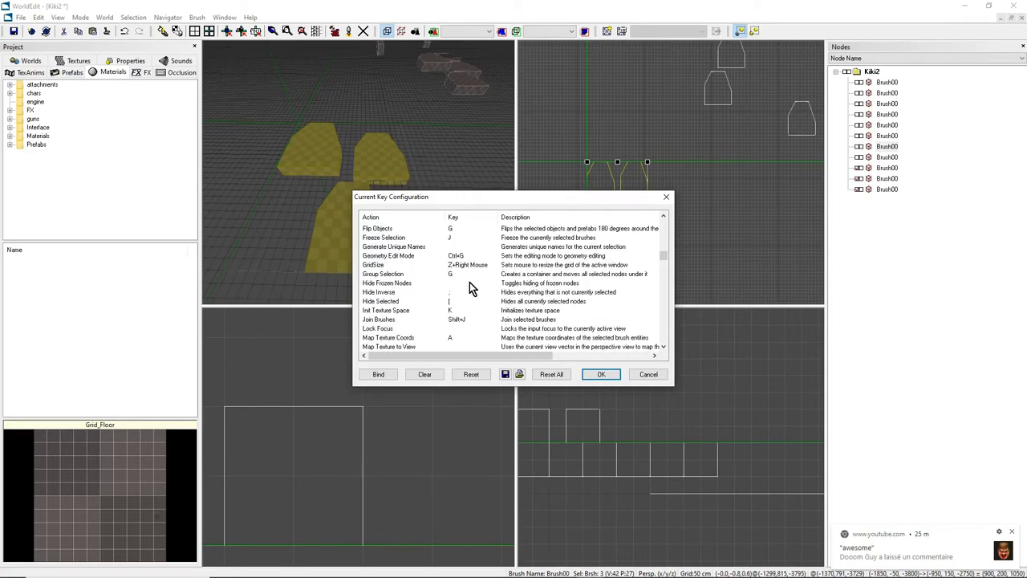
pyautogui.scroll(5, 469, 282)
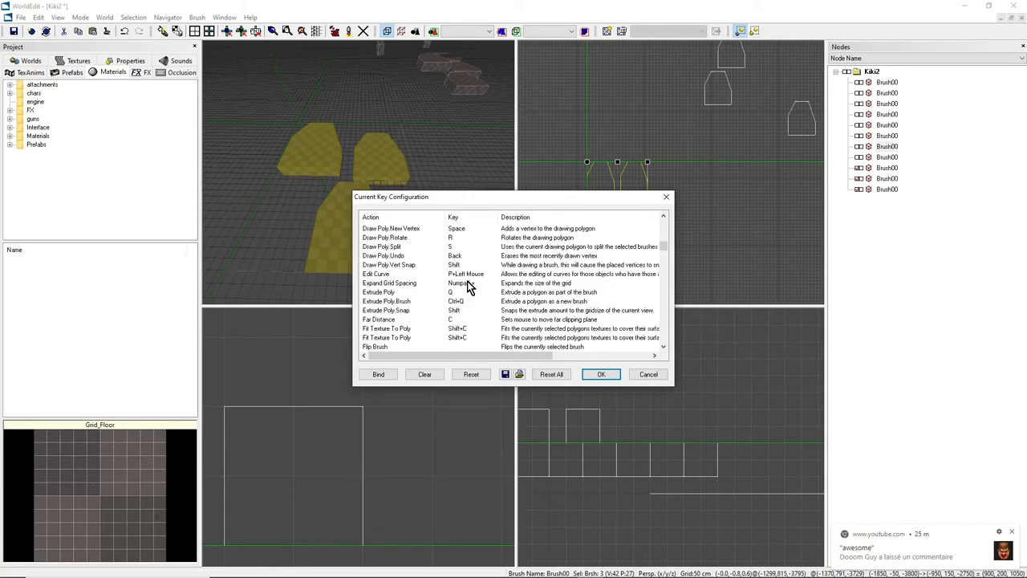
pyautogui.scroll(4, 470, 287)
pyautogui.scroll(-20, 469, 288)
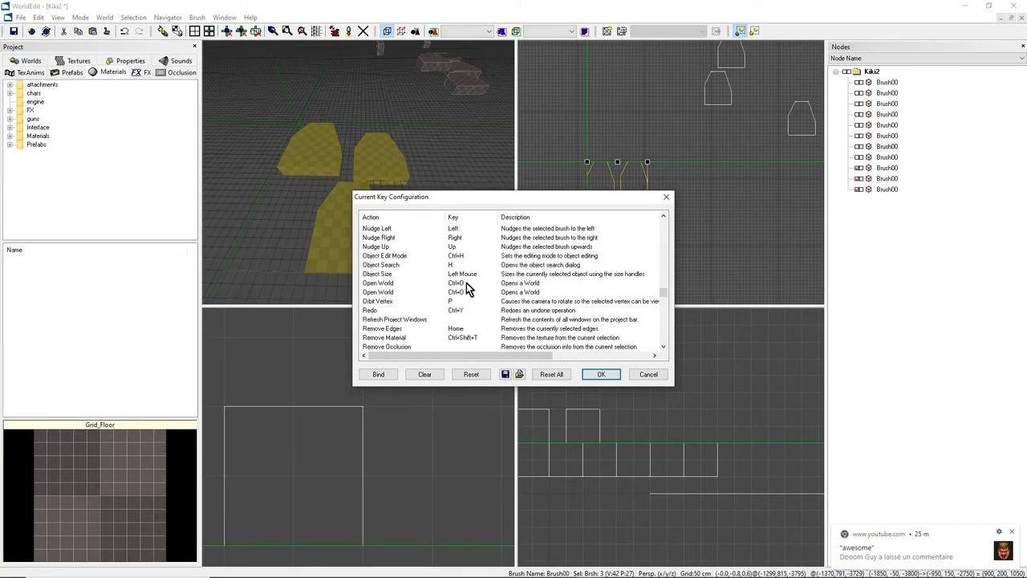
pyautogui.scroll(-15, 469, 288)
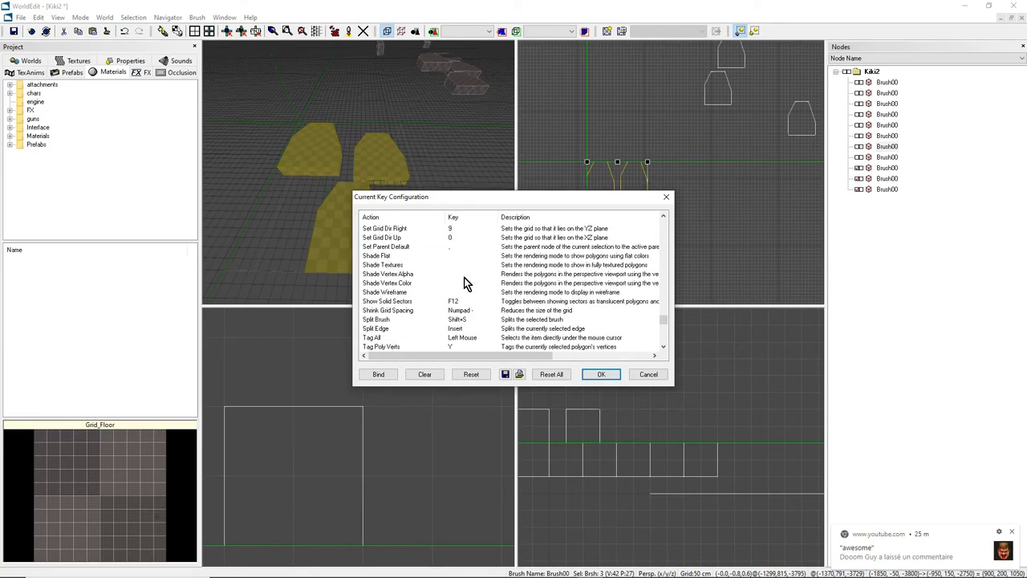
pyautogui.scroll(-2, 467, 283)
pyautogui.click(631, 374)
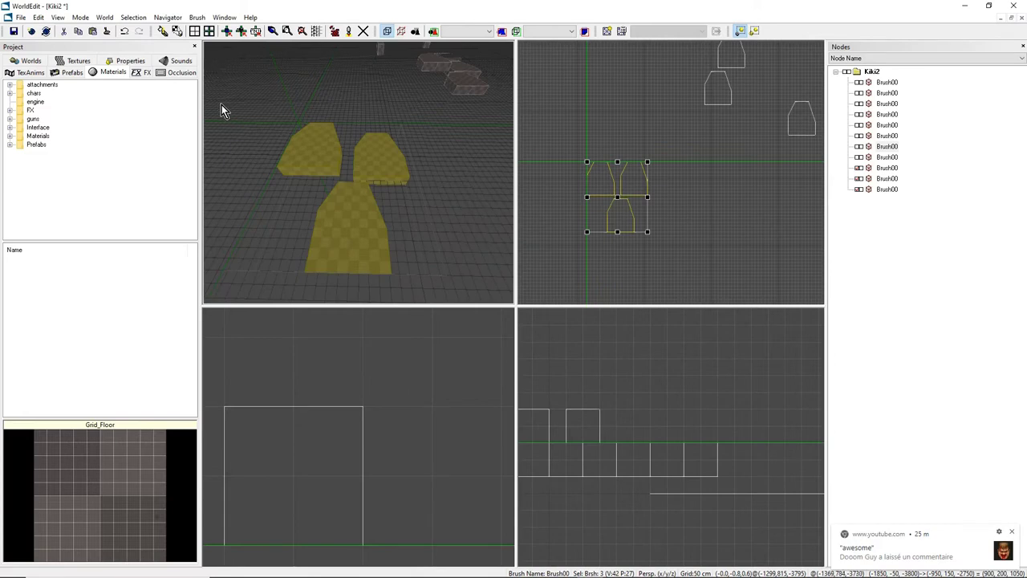
# Copy the selected group of three polygonal brushes and paste it at its original location with Paste Alternate.
pyautogui.moveTo(302, 177); pyautogui.dragTo(308, 160, button='right')
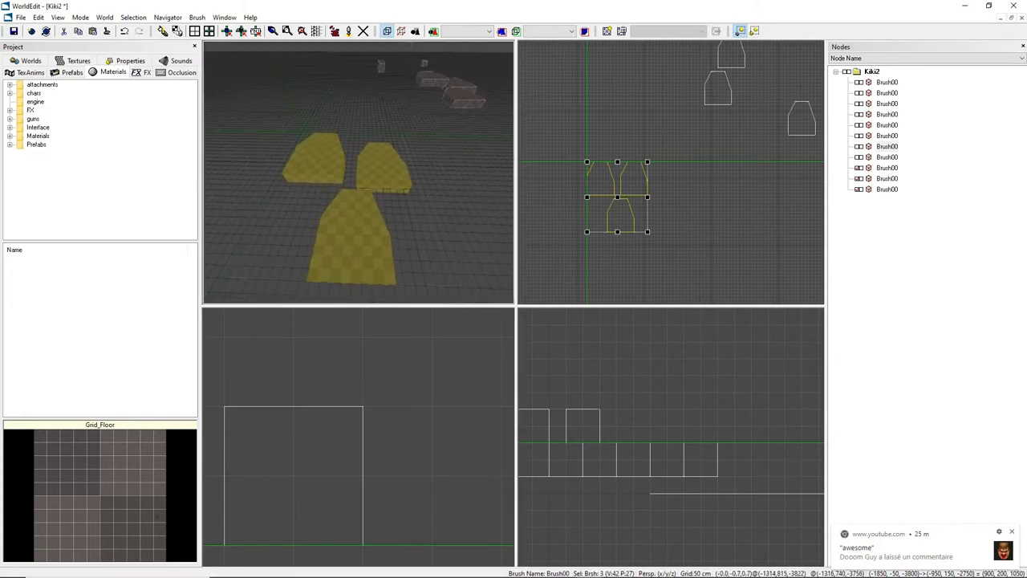
pyautogui.moveTo(234, 135); pyautogui.dragTo(279, 112, button='right')
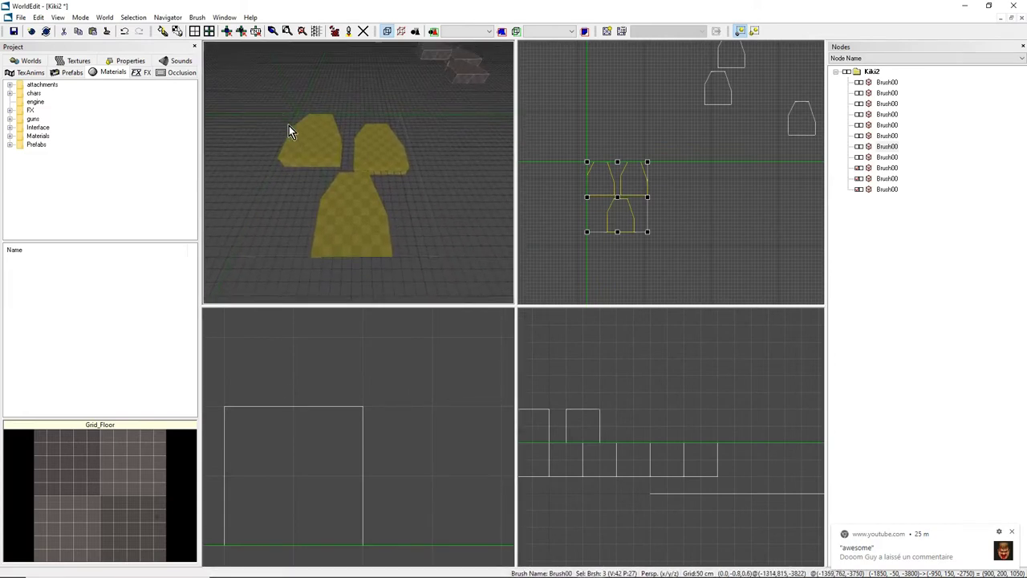
pyautogui.click(38, 17)
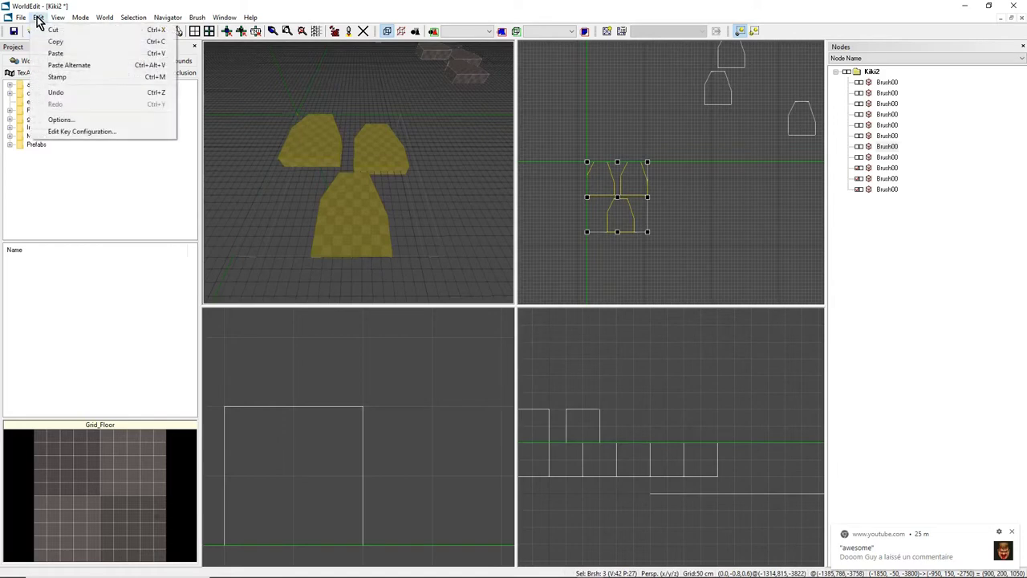
pyautogui.click(52, 42)
pyautogui.click(38, 17)
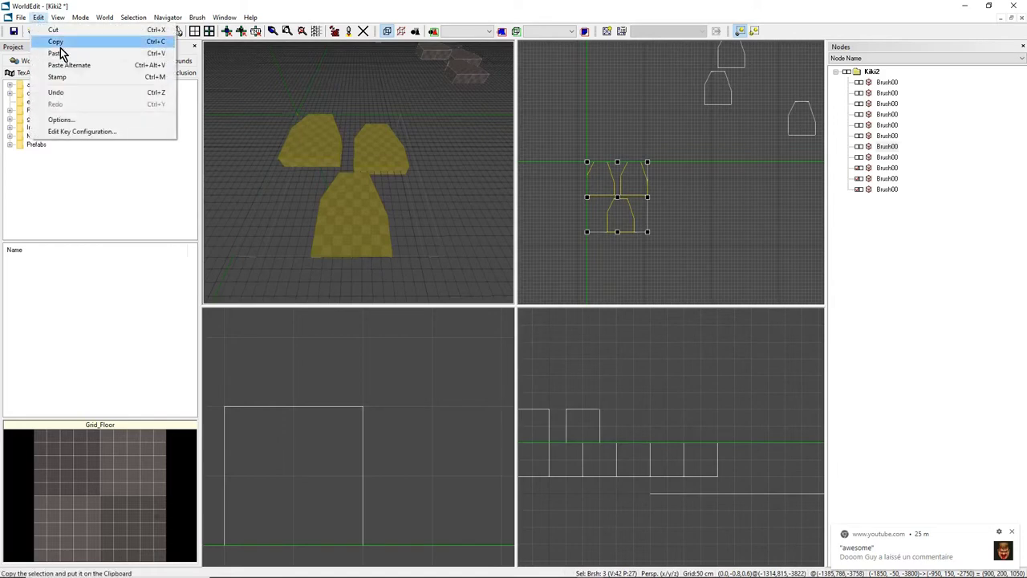
pyautogui.click(102, 66)
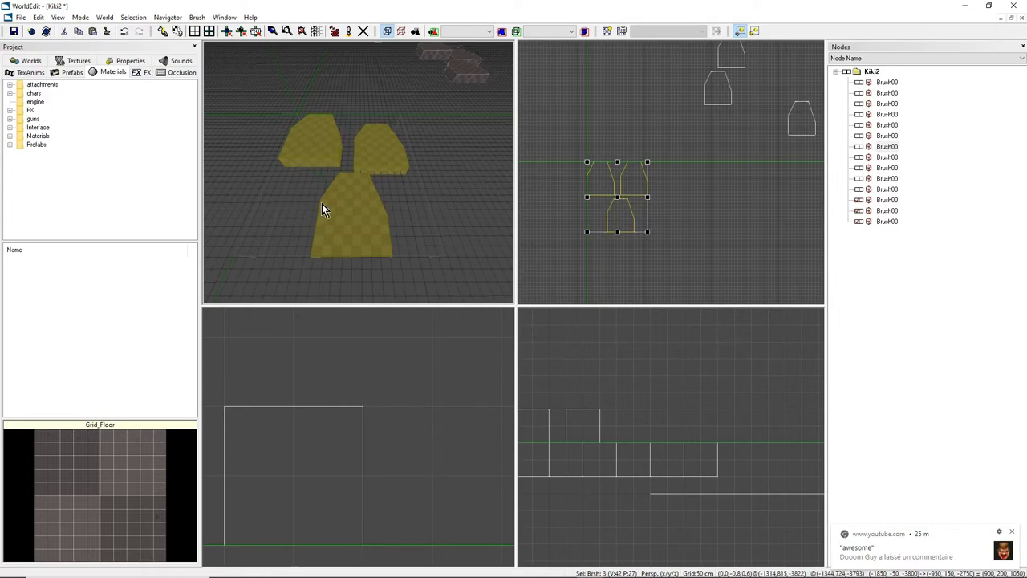
# Move the pasted three-brush group along the x axis beside the originals, spanning x -350 to 550 and z -3800 to -2750.
pyautogui.moveTo(671, 172)
pyautogui.mouseDown(button='middle')
pyautogui.moveTo(688, 109)
pyautogui.moveTo(674, 190)
pyautogui.mouseUp(button='middle')
pyautogui.keyDown('shift'); pyautogui.moveTo(622, 168); pyautogui.dragTo(754, 168); pyautogui.keyUp('shift')
pyautogui.moveTo(409, 184)
pyautogui.mouseDown(button='middle')
pyautogui.moveTo(329, 183)
pyautogui.moveTo(365, 166)
pyautogui.mouseUp(button='middle')
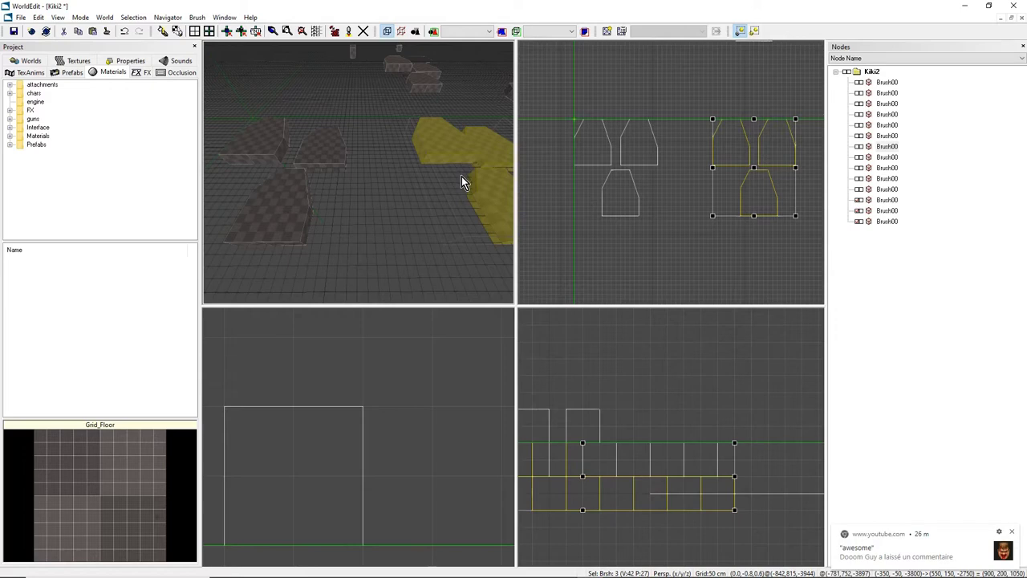
# Select the large flat brush with cut corners, copy it and paste the copy at its original location.
pyautogui.moveTo(364, 179); pyautogui.dragTo(360, 116, button='middle')
pyautogui.moveTo(433, 269); pyautogui.dragTo(440, 275, button='middle')
pyautogui.click(433, 234)
pyautogui.moveTo(433, 234); pyautogui.dragTo(446, 233, button='middle')
pyautogui.moveTo(433, 269); pyautogui.dragTo(361, 183, button='right')
pyautogui.click(38, 16)
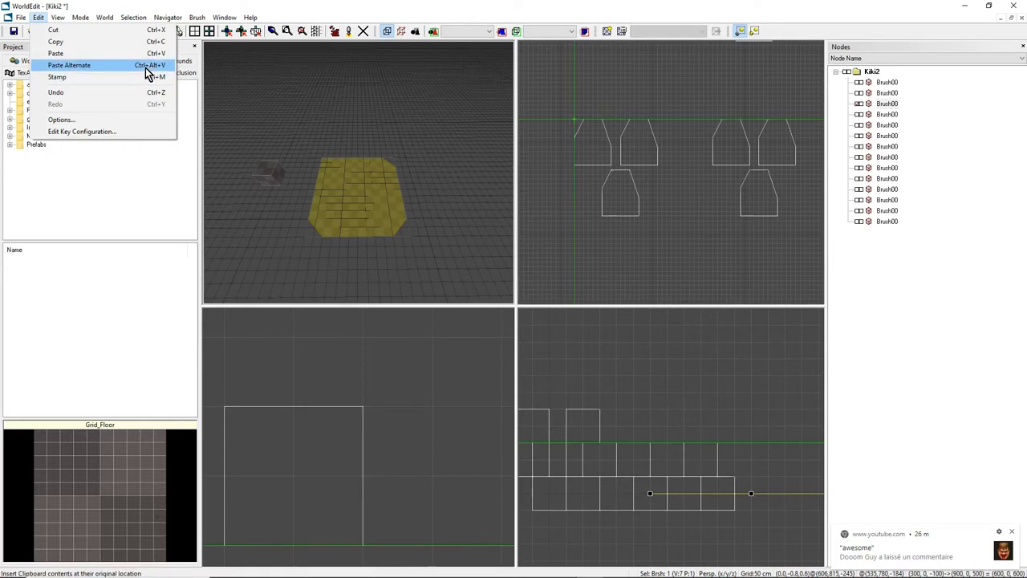
pyautogui.click(136, 67)
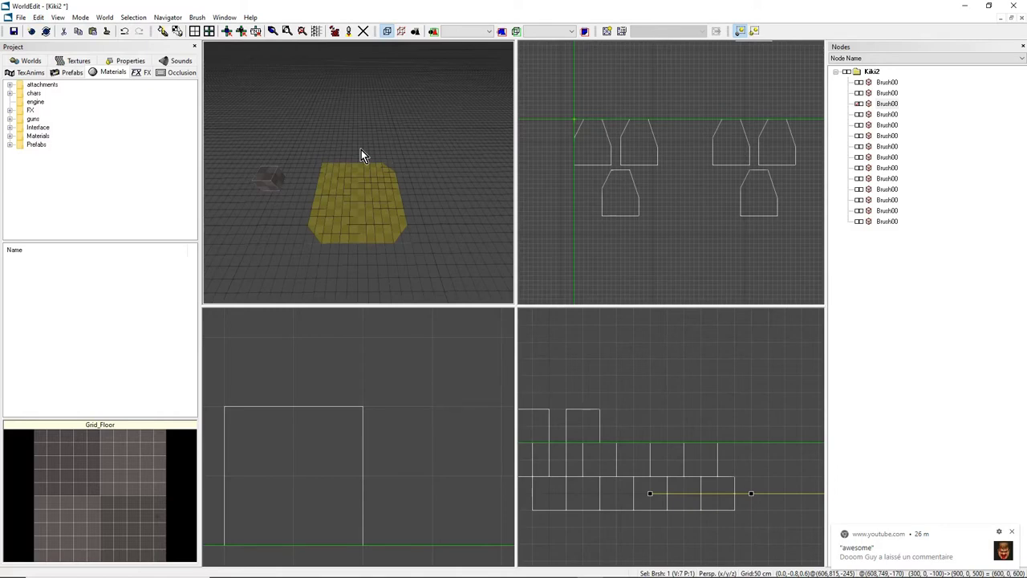
pyautogui.click(39, 18)
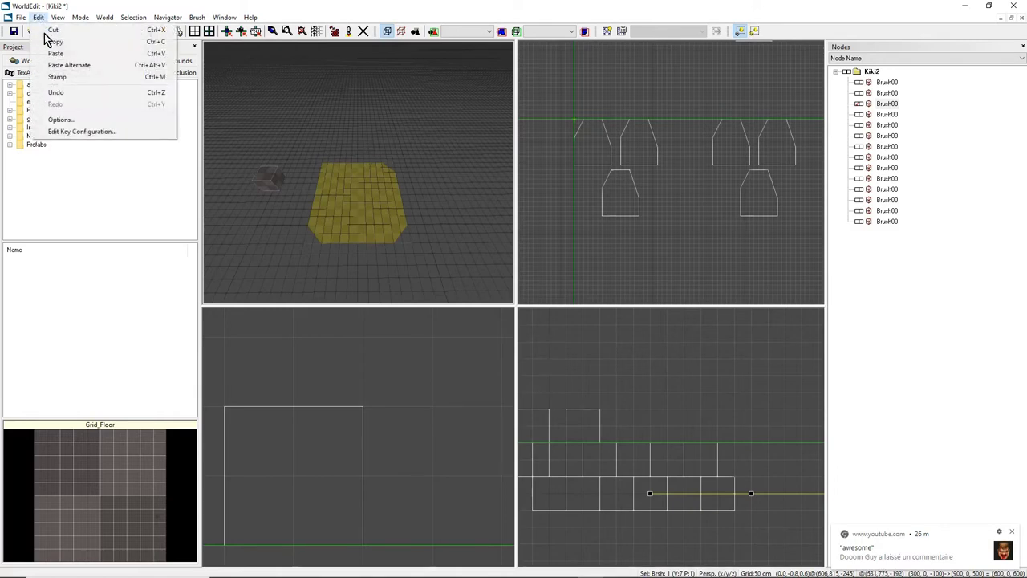
pyautogui.click(132, 70)
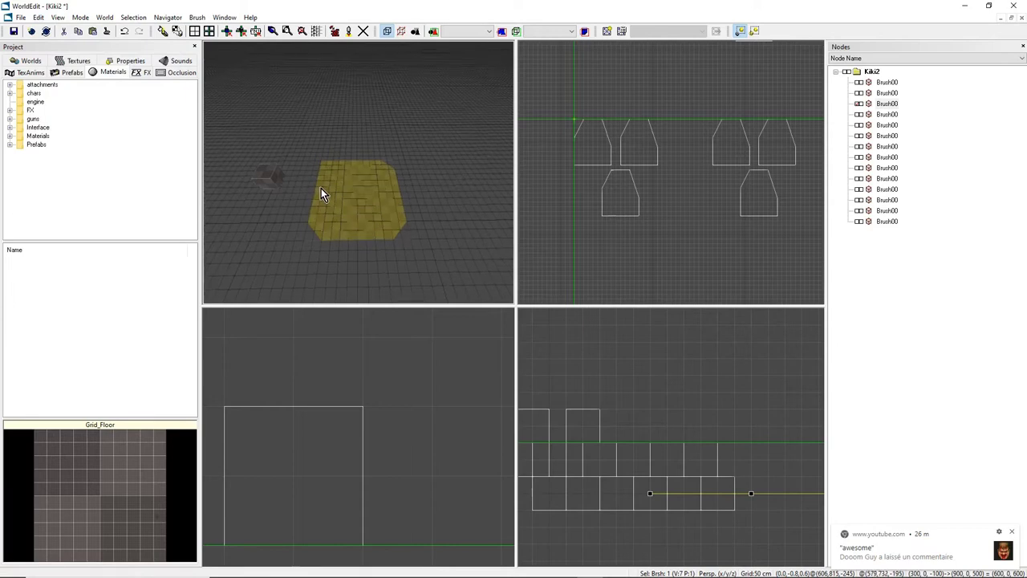
pyautogui.hotkey('ctrl', 'v')
# Check the area around the marker in the top view and centre the views on the pasted flat brush.
pyautogui.scroll(-6, 672, 172)
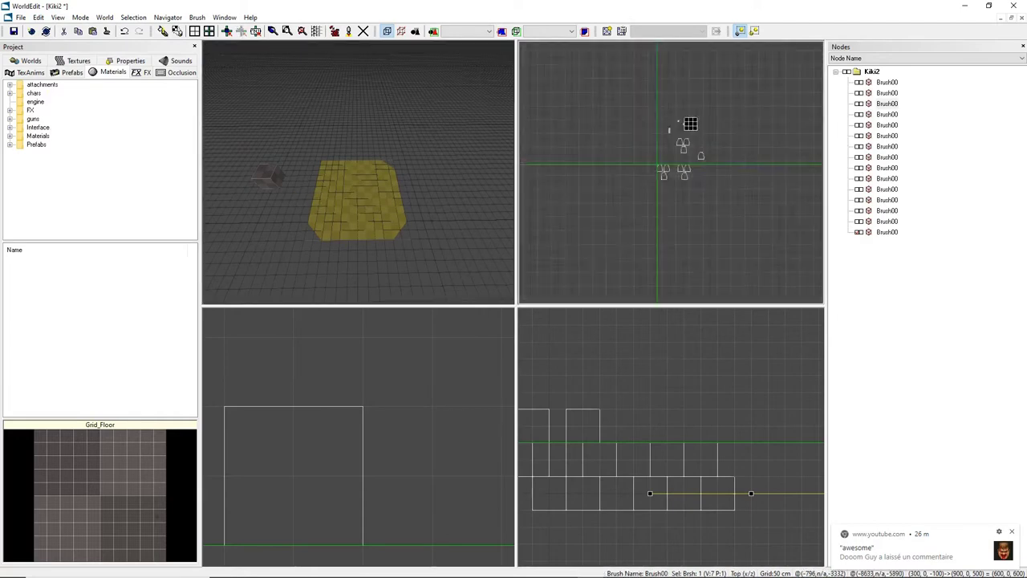
pyautogui.scroll(4, 672, 172)
pyautogui.scroll(1, 562, 211)
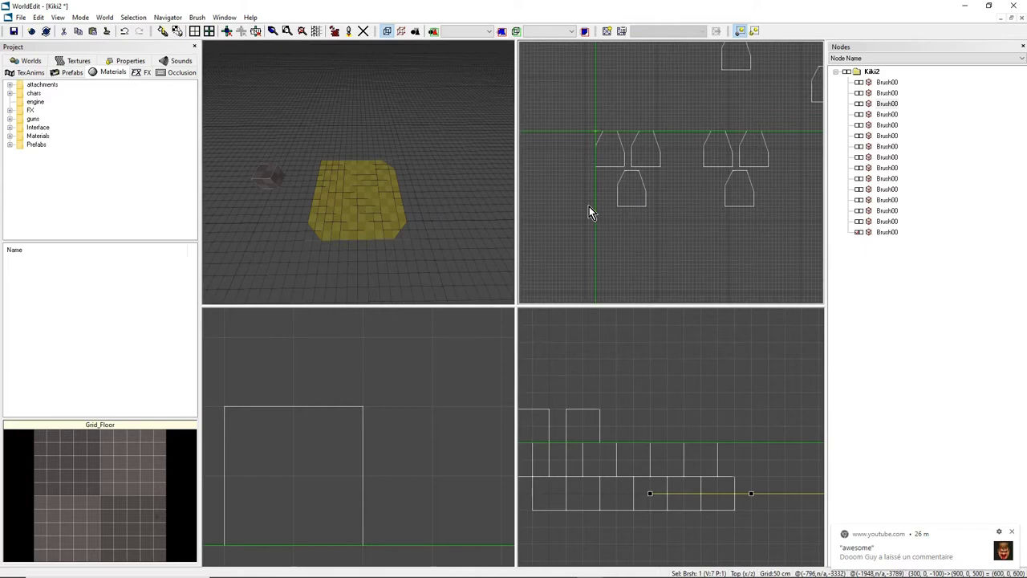
pyautogui.press('f')
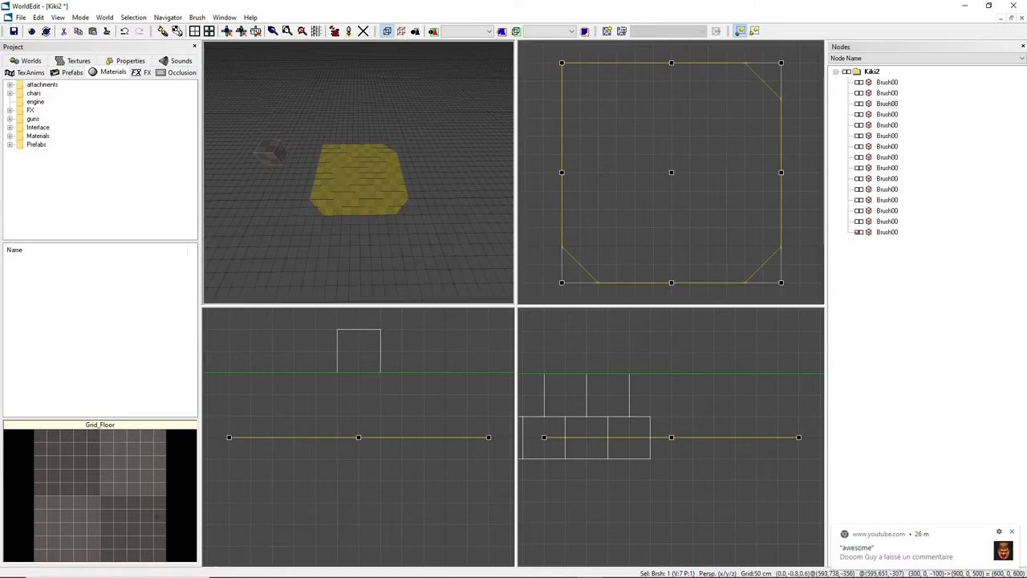
# Pan and zoom the views away from the selected flat brush, and centre all of them on it again.
pyautogui.moveTo(360, 191); pyautogui.dragTo(461, 189, button='middle')
pyautogui.scroll(-6, 642, 450)
pyautogui.scroll(-4, 371, 449)
pyautogui.moveTo(372, 353); pyautogui.dragTo(372, 475, button='middle')
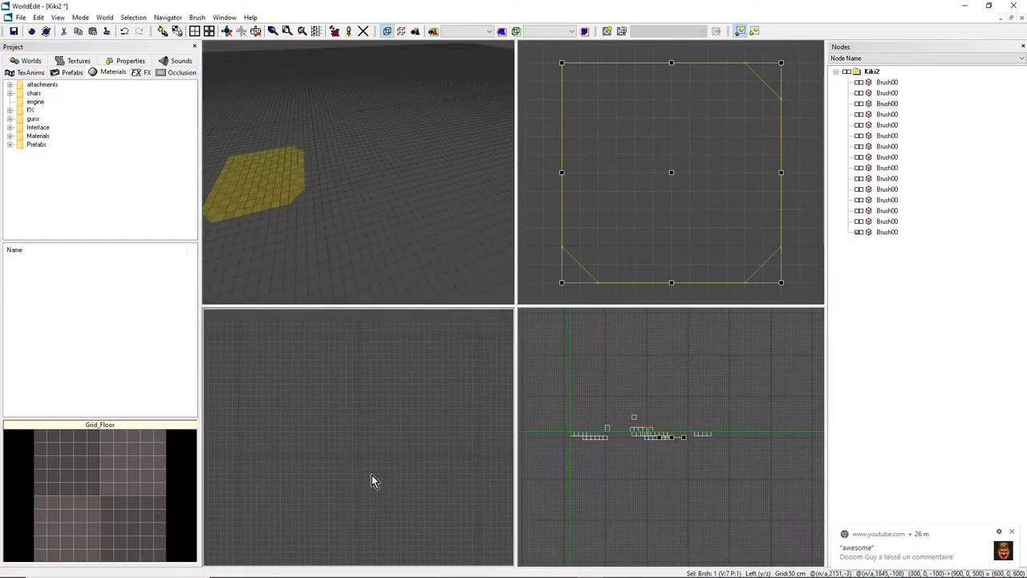
pyautogui.scroll(-3, 671, 173)
pyautogui.moveTo(671, 80); pyautogui.dragTo(670, 176, button='middle')
pyautogui.moveTo(321, 185)
pyautogui.mouseDown(button='middle')
pyautogui.moveTo(241, 269)
pyautogui.moveTo(225, 252)
pyautogui.mouseUp(button='middle')
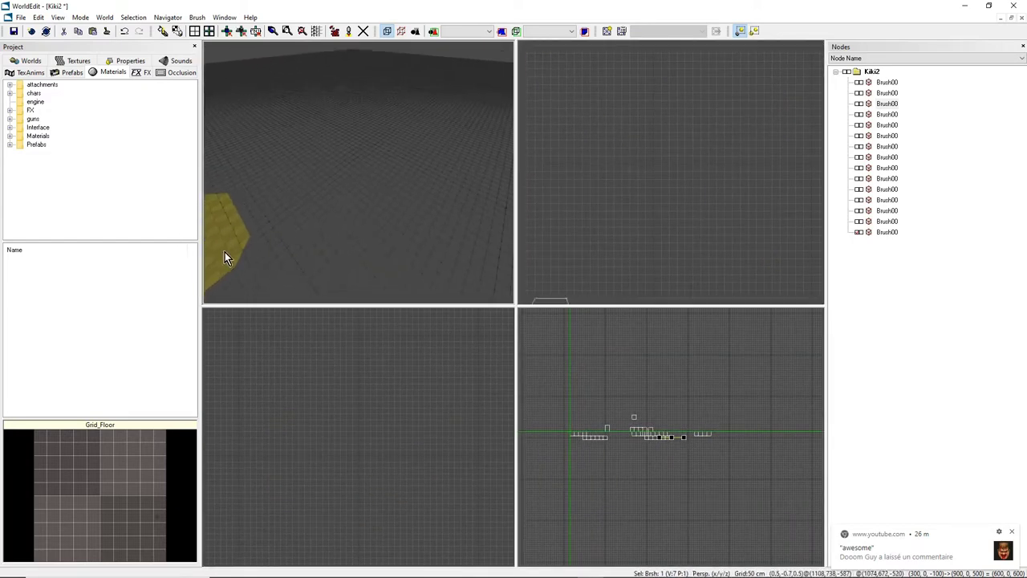
pyautogui.press('f')
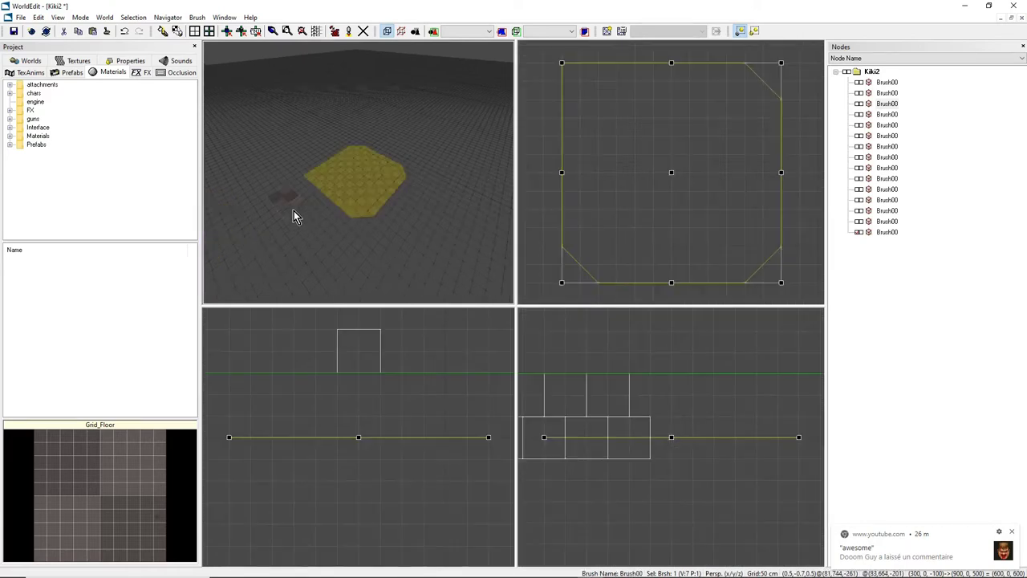
# Move the pasted flat brush beside the original along x, and place another pasted copy at x 250 to 850, z 650 to 1250.
pyautogui.scroll(-5, 626, 203)
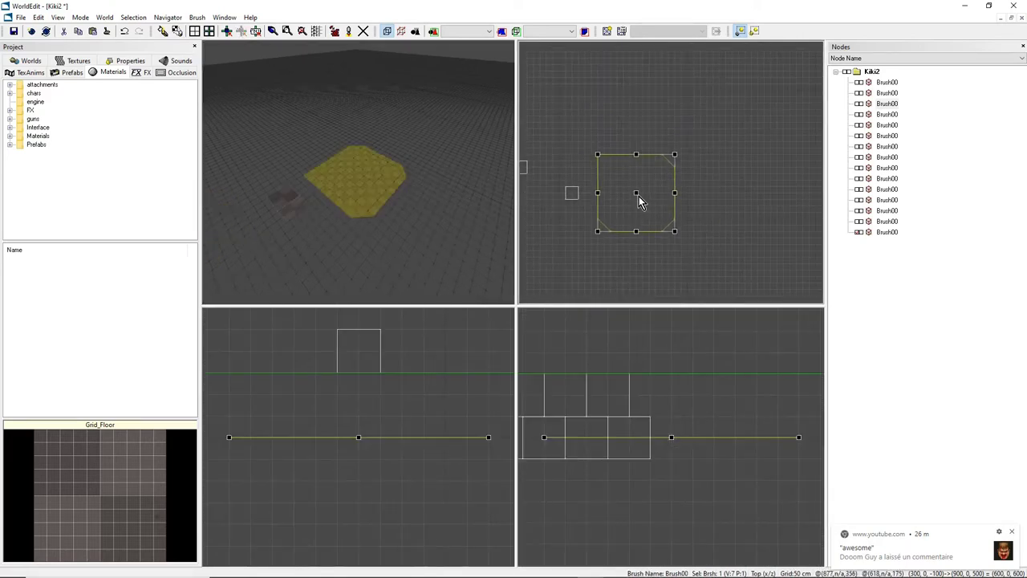
pyautogui.moveTo(640, 202)
pyautogui.mouseDown()
pyautogui.moveTo(718, 185)
pyautogui.moveTo(744, 209)
pyautogui.moveTo(738, 188)
pyautogui.mouseUp()
pyautogui.click(641, 195)
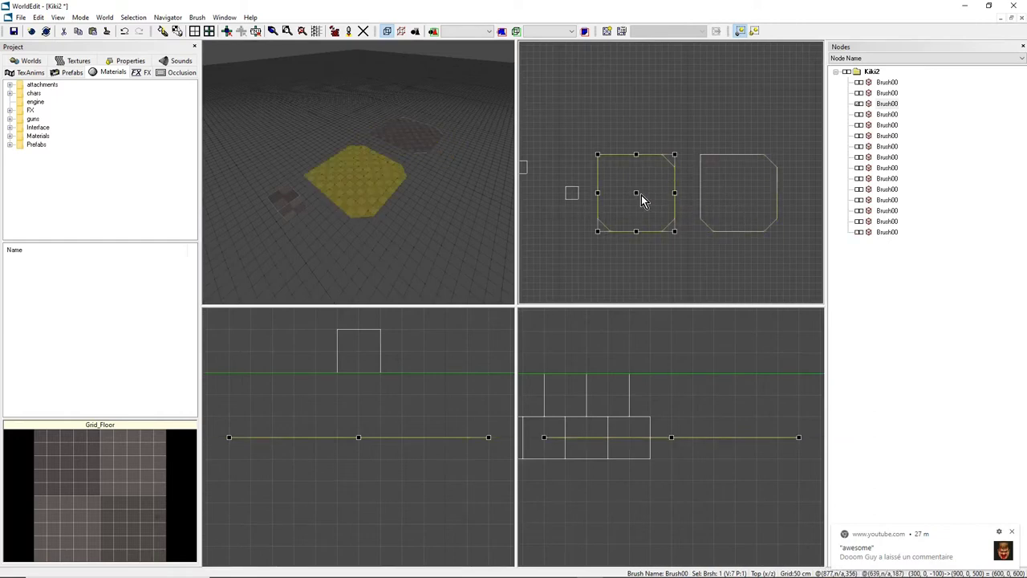
pyautogui.hotkey('ctrl', 'v')
pyautogui.moveTo(642, 196); pyautogui.dragTo(630, 93)
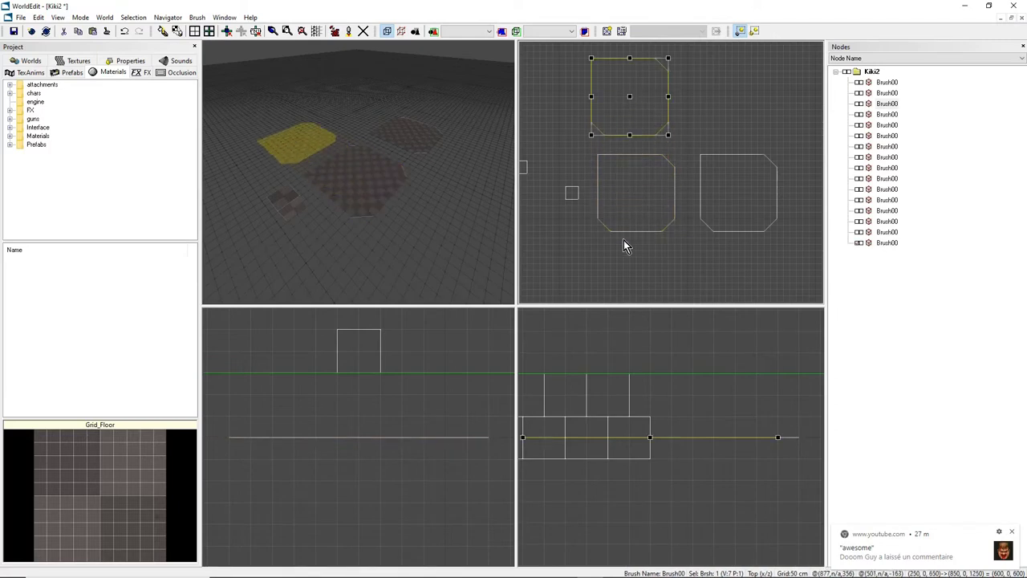
pyautogui.moveTo(366, 228); pyautogui.dragTo(354, 182, button='right')
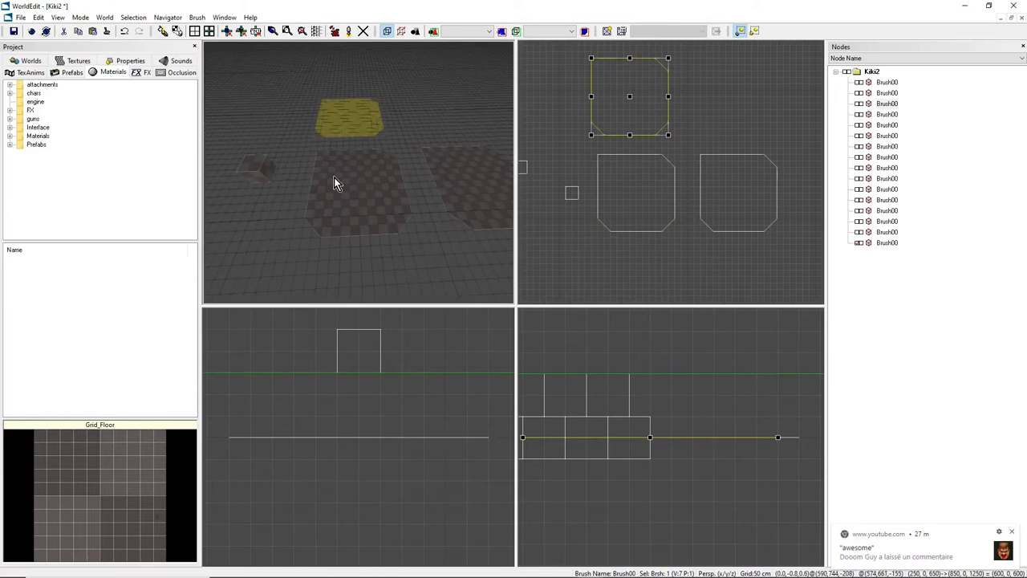
# Select the large flat brush nearest the small block, and include the small block in the same selection.
pyautogui.click(334, 177)
pyautogui.scroll(-1, 619, 231)
pyautogui.scroll(2, 699, 188)
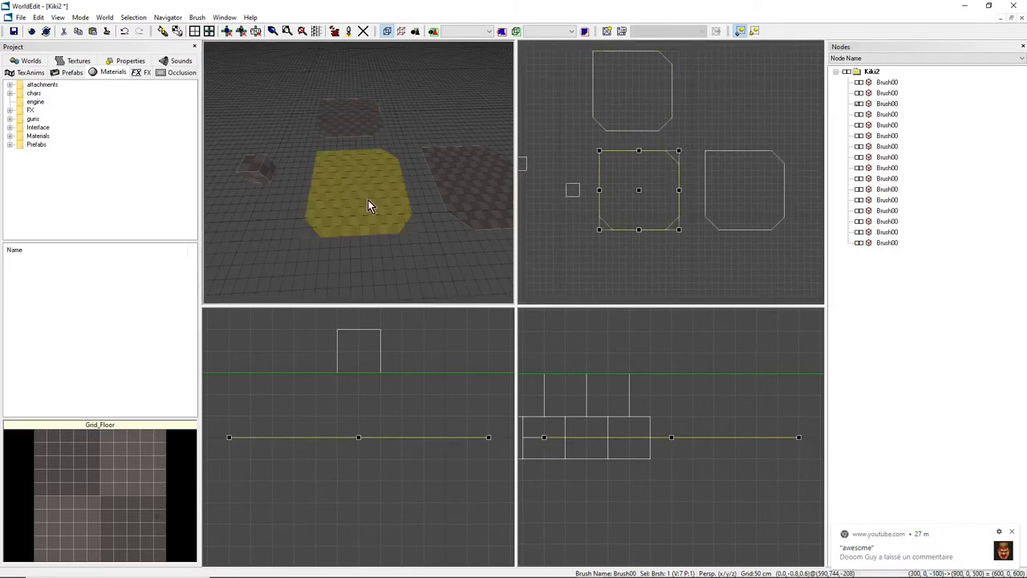
pyautogui.click(265, 171)
pyautogui.keyDown('ctrl'); pyautogui.click(343, 231); pyautogui.keyUp('ctrl')
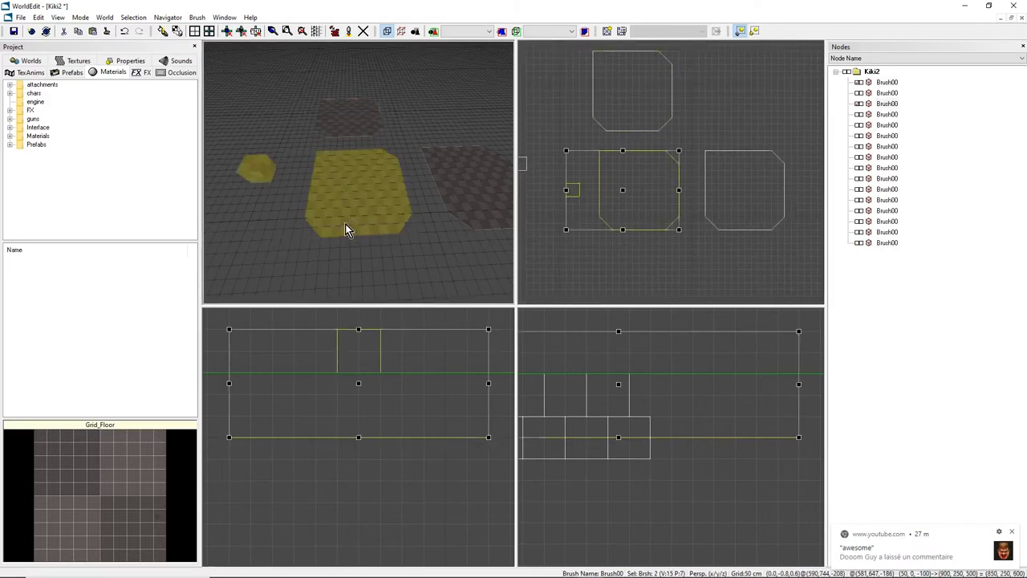
pyautogui.scroll(-1, 613, 188)
pyautogui.moveTo(614, 188); pyautogui.dragTo(675, 174, button='middle')
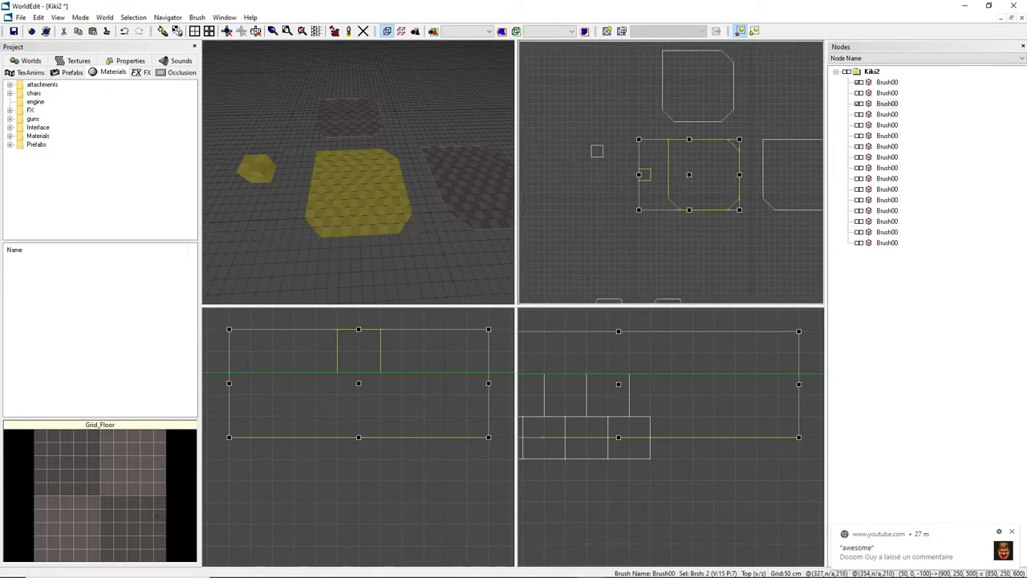
# Select the flat brush at x 250 to 850, z 650 to 1250, and place a copy at x 1100 to 1700, same z.
pyautogui.click(350, 189)
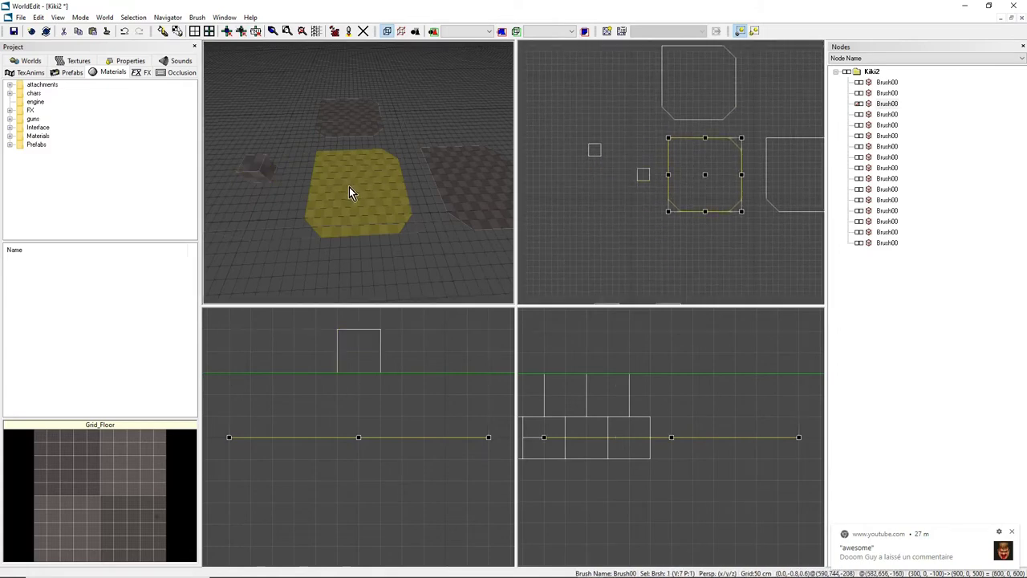
pyautogui.click(349, 108)
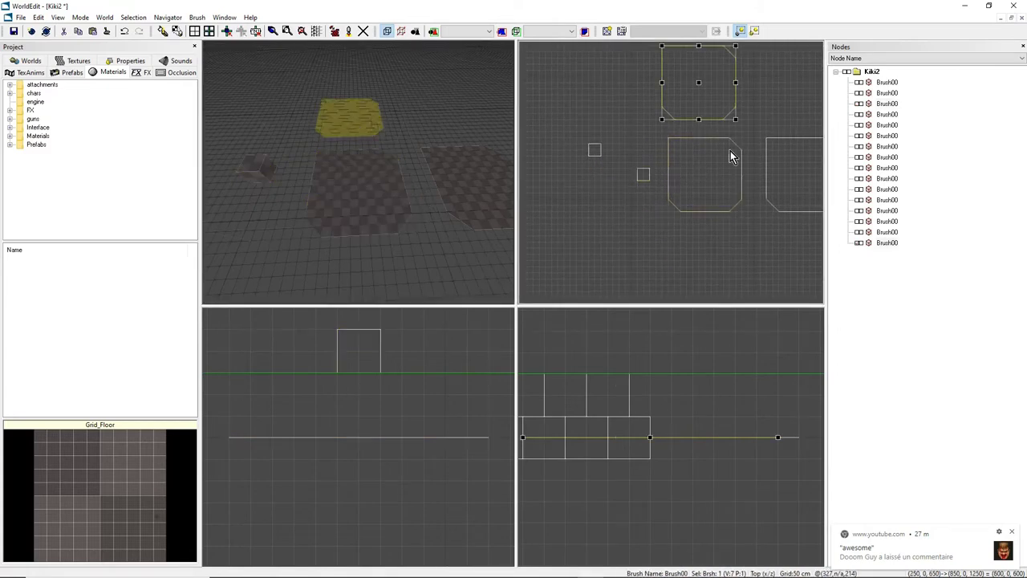
pyautogui.scroll(-3, 728, 150)
pyautogui.moveTo(728, 135); pyautogui.dragTo(664, 188, button='middle')
pyautogui.scroll(4, 664, 187)
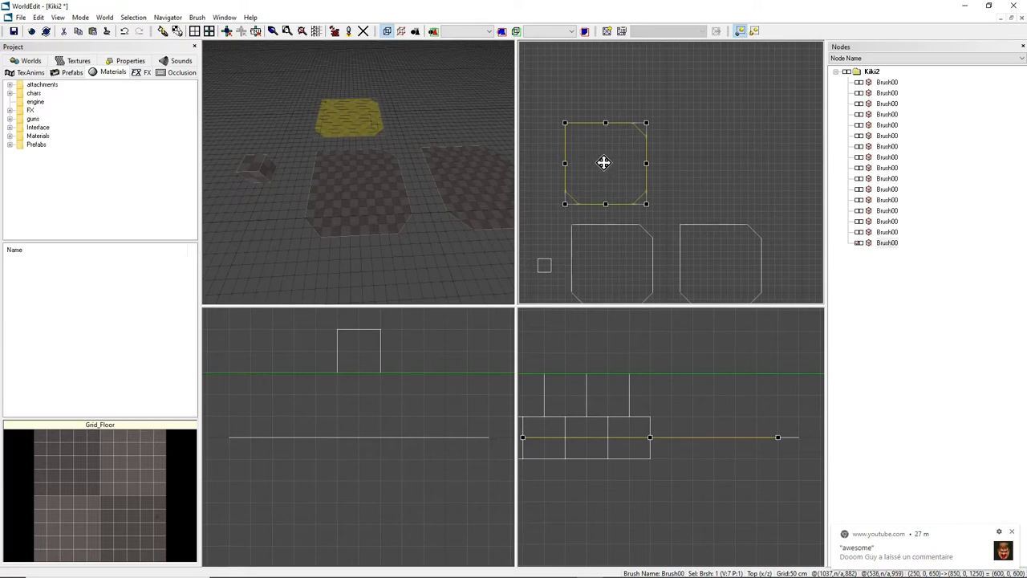
pyautogui.hotkey('ctrl', 'v')
pyautogui.moveTo(603, 163); pyautogui.dragTo(717, 163)
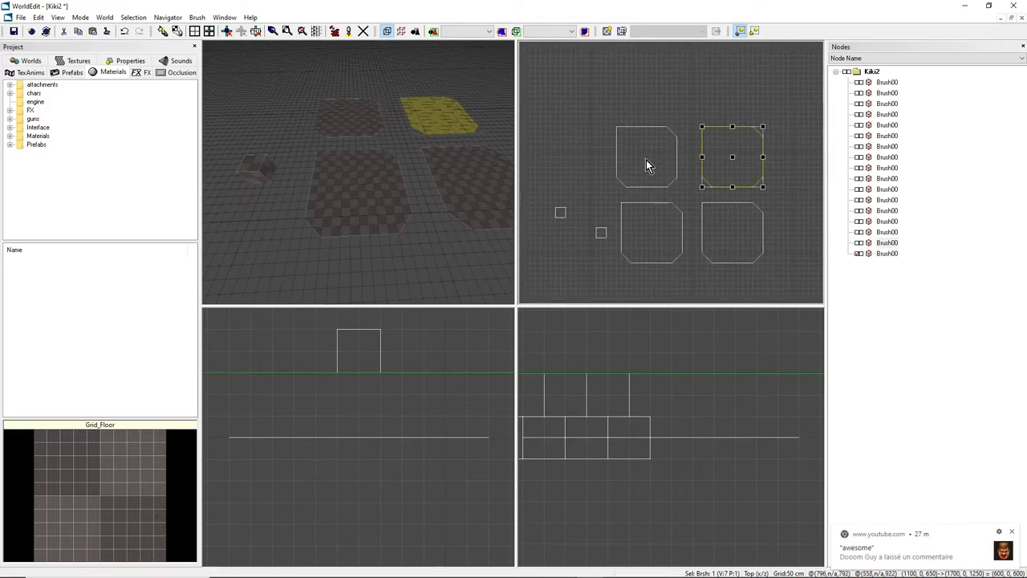
# Scatter five copies of the flat brush at x 250 to 850, z 650 to 1250, placing the last at x -100 to 500, z 1900 to 2500.
pyautogui.click(642, 158)
pyautogui.scroll(1, 643, 158)
pyautogui.moveTo(669, 169); pyautogui.dragTo(669, 183, button='middle')
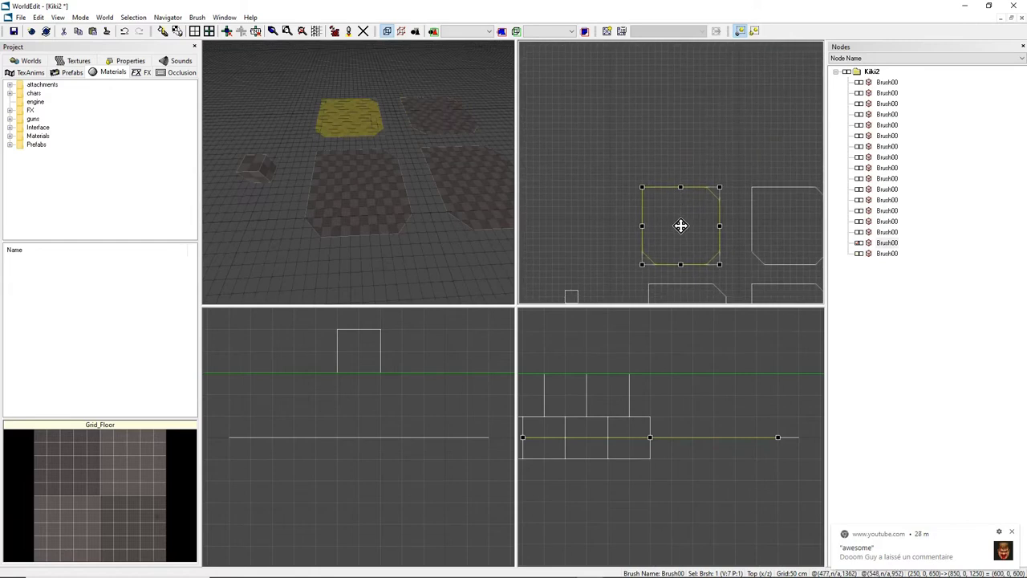
pyautogui.moveTo(681, 226)
pyautogui.mouseDown()
pyautogui.moveTo(608, 143)
pyautogui.moveTo(707, 135)
pyautogui.moveTo(622, 199)
pyautogui.moveTo(584, 215)
pyautogui.moveTo(779, 155)
pyautogui.mouseUp()
pyautogui.click(782, 137)
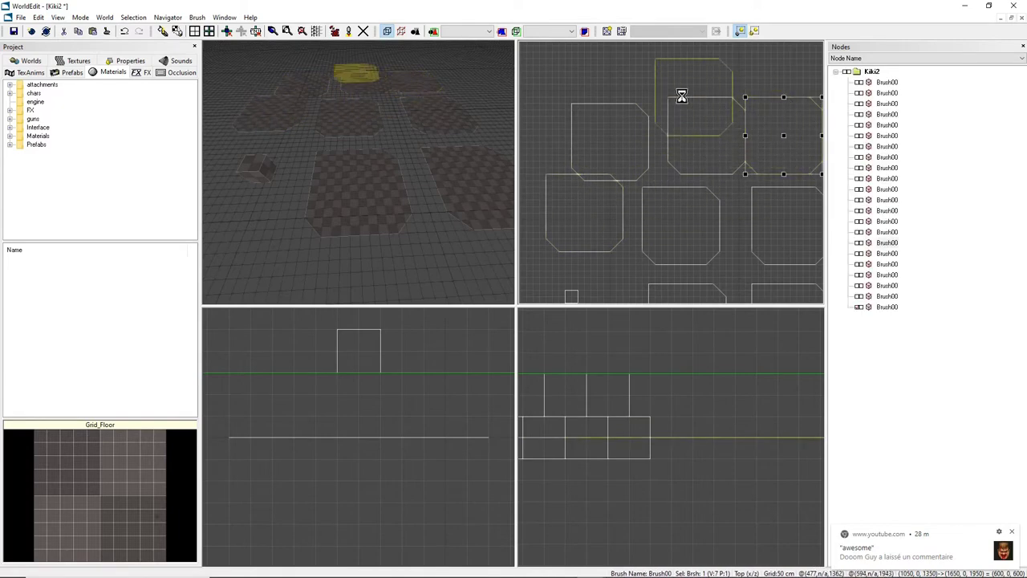
pyautogui.click(641, 64)
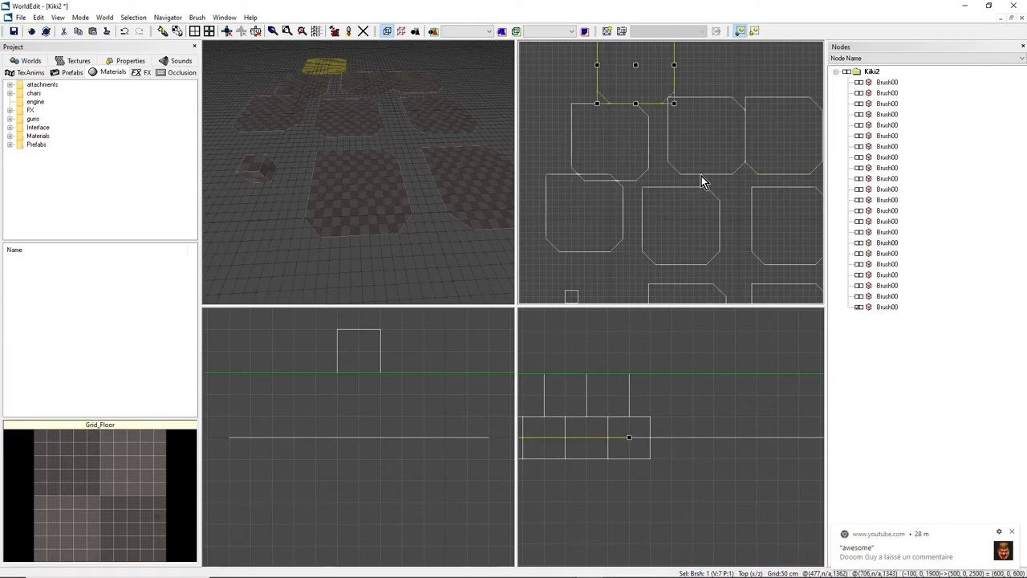
# Select the three thick tapered brushes grouped in a triangle together in the perspective view.
pyautogui.scroll(-2, 601, 277)
pyautogui.moveTo(602, 277); pyautogui.dragTo(647, 222, button='middle')
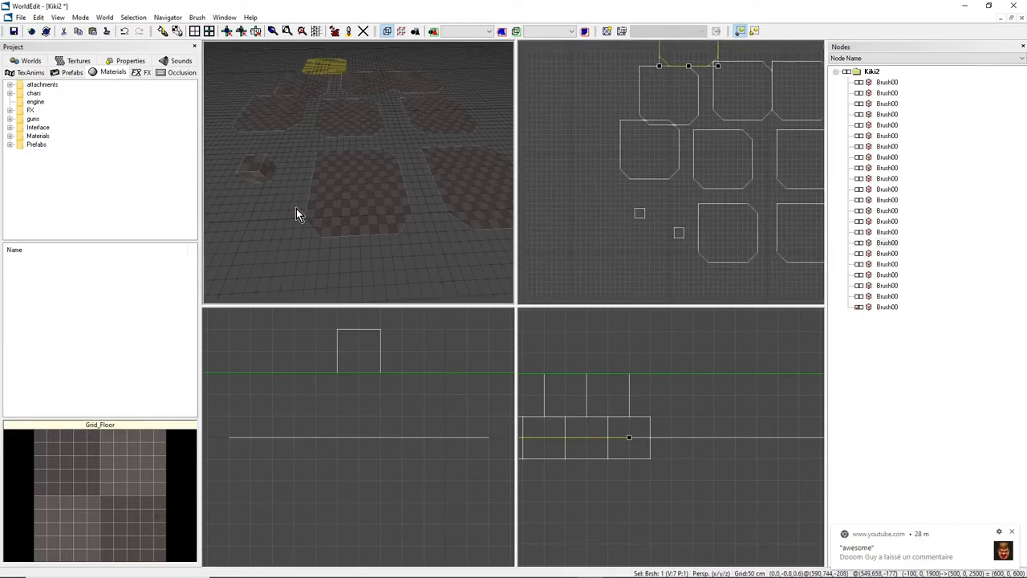
pyautogui.moveTo(298, 214); pyautogui.dragTo(307, 224, button='middle')
pyautogui.moveTo(329, 166)
pyautogui.mouseDown(button='middle')
pyautogui.moveTo(409, 181)
pyautogui.moveTo(413, 165)
pyautogui.moveTo(393, 152)
pyautogui.moveTo(409, 148)
pyautogui.moveTo(438, 205)
pyautogui.mouseUp(button='middle')
pyautogui.moveTo(370, 158)
pyautogui.mouseDown(button='middle')
pyautogui.moveTo(361, 136)
pyautogui.moveTo(370, 158)
pyautogui.mouseUp(button='middle')
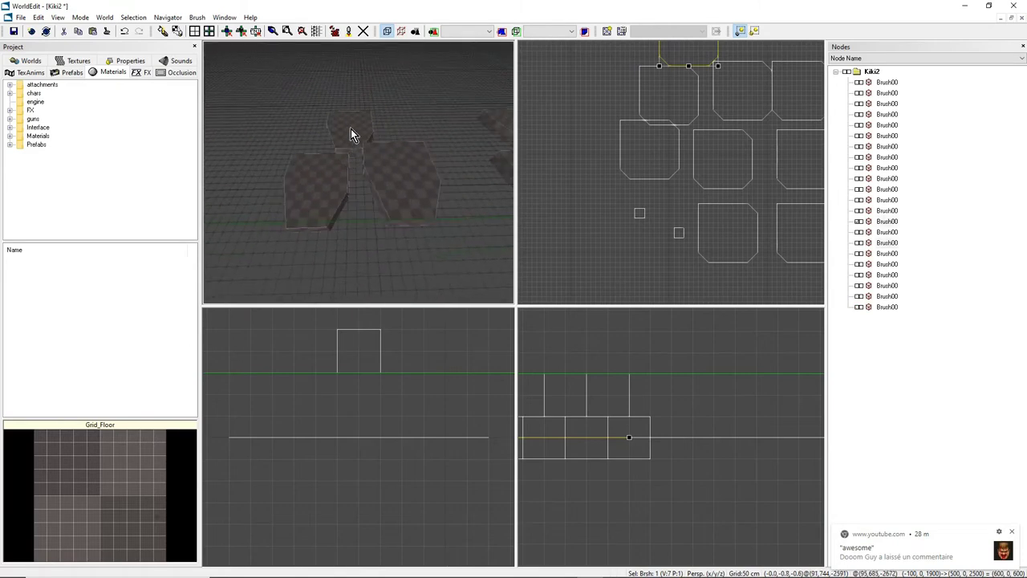
pyautogui.click(351, 130)
pyautogui.keyDown('ctrl'); pyautogui.click(331, 179); pyautogui.keyUp('ctrl')
pyautogui.keyDown('ctrl'); pyautogui.click(401, 183); pyautogui.keyUp('ctrl')
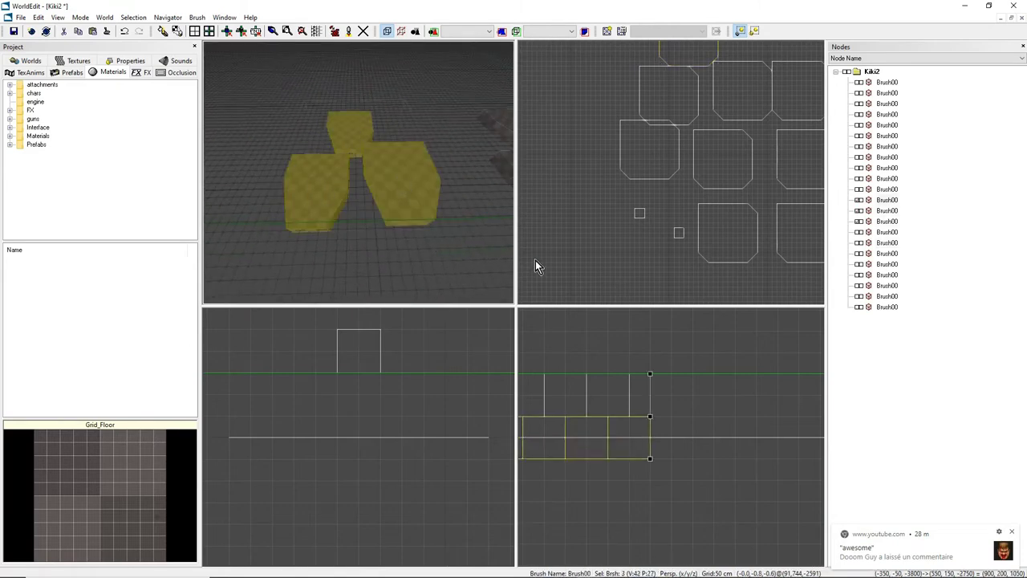
# Duplicate the three tapered brushes twice in the top view, placing the last group at x -600 to 300, z -5050 to -4000.
pyautogui.scroll(-8, 671, 172)
pyautogui.scroll(5, 671, 172)
pyautogui.moveTo(707, 217); pyautogui.dragTo(671, 53, button='middle')
pyautogui.scroll(4, 722, 170)
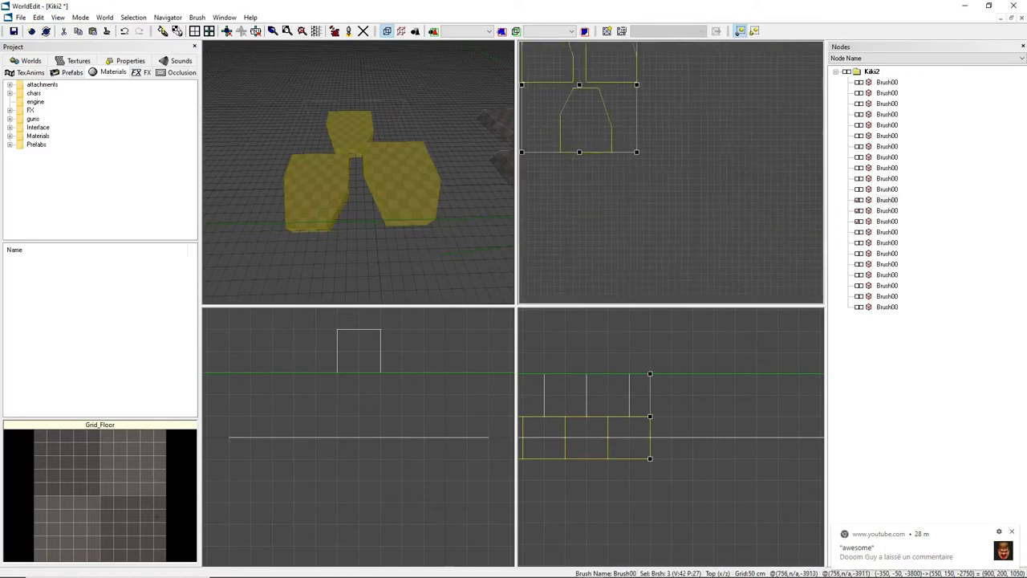
pyautogui.moveTo(670, 172); pyautogui.dragTo(690, 232, button='middle')
pyautogui.scroll(-3, 671, 173)
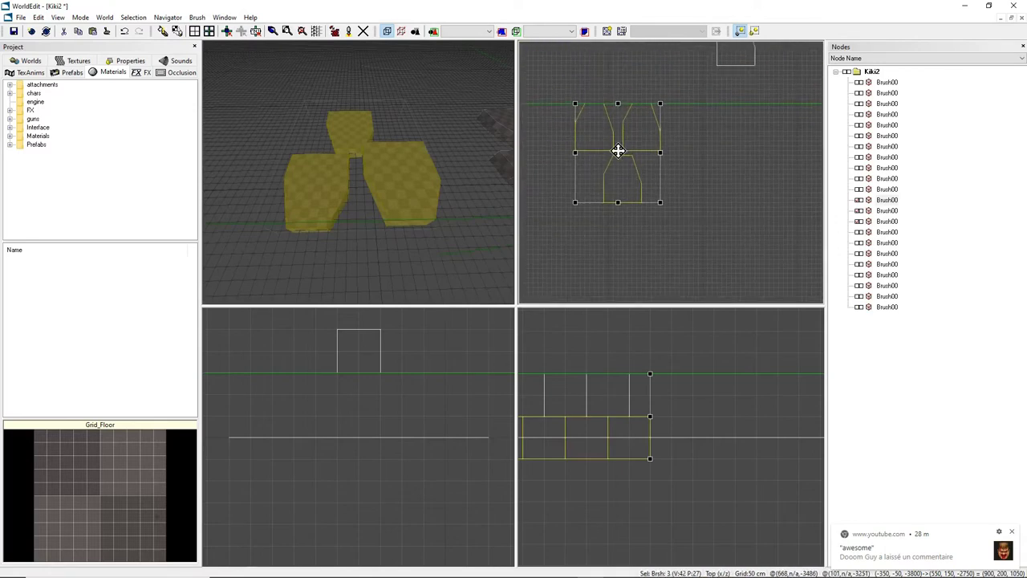
pyautogui.moveTo(618, 151)
pyautogui.keyDown('shift'); pyautogui.mouseDown()
pyautogui.moveTo(710, 210)
pyautogui.moveTo(596, 268)
pyautogui.mouseUp(); pyautogui.keyUp('shift')
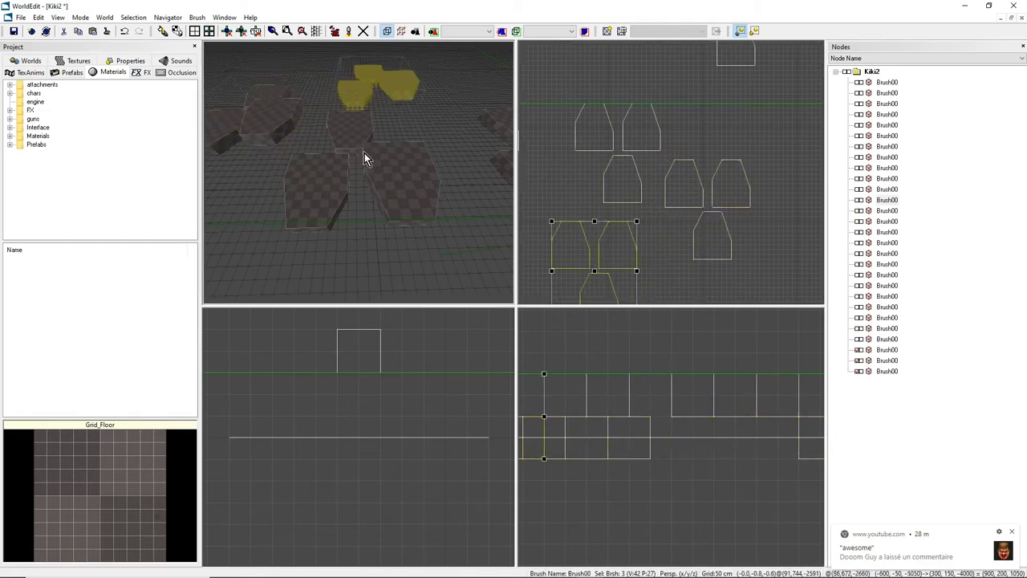
# Duplicate the selected group of three brushes downward in the front view, to y -350 to -150.
pyautogui.moveTo(365, 152); pyautogui.dragTo(383, 193, button='middle')
pyautogui.scroll(-4, 577, 454)
pyautogui.moveTo(576, 454); pyautogui.dragTo(665, 471, button='middle')
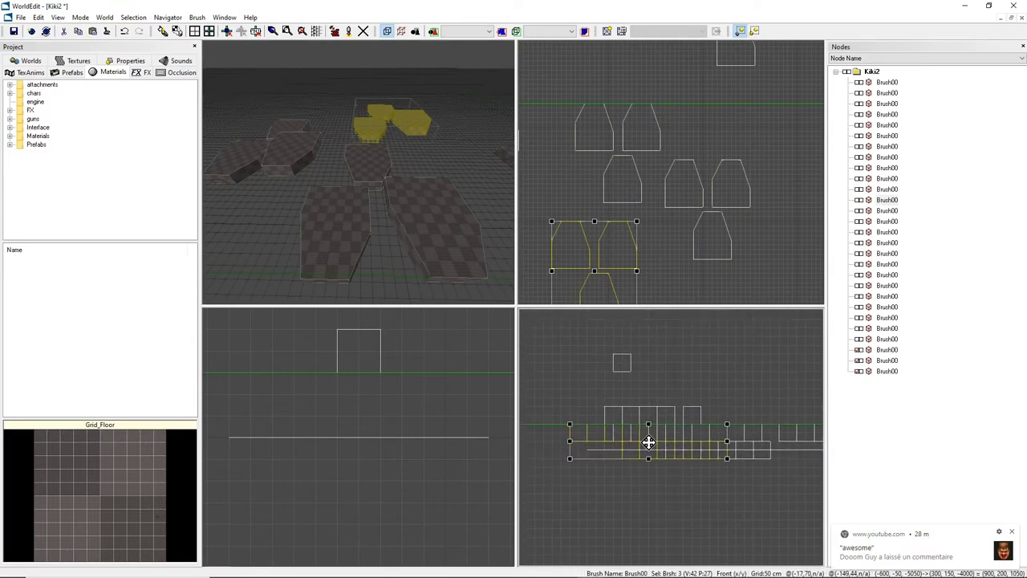
pyautogui.moveTo(649, 442)
pyautogui.keyDown('shift'); pyautogui.mouseDown()
pyautogui.moveTo(648, 509)
pyautogui.moveTo(644, 434)
pyautogui.moveTo(648, 495)
pyautogui.mouseUp(); pyautogui.keyUp('shift')
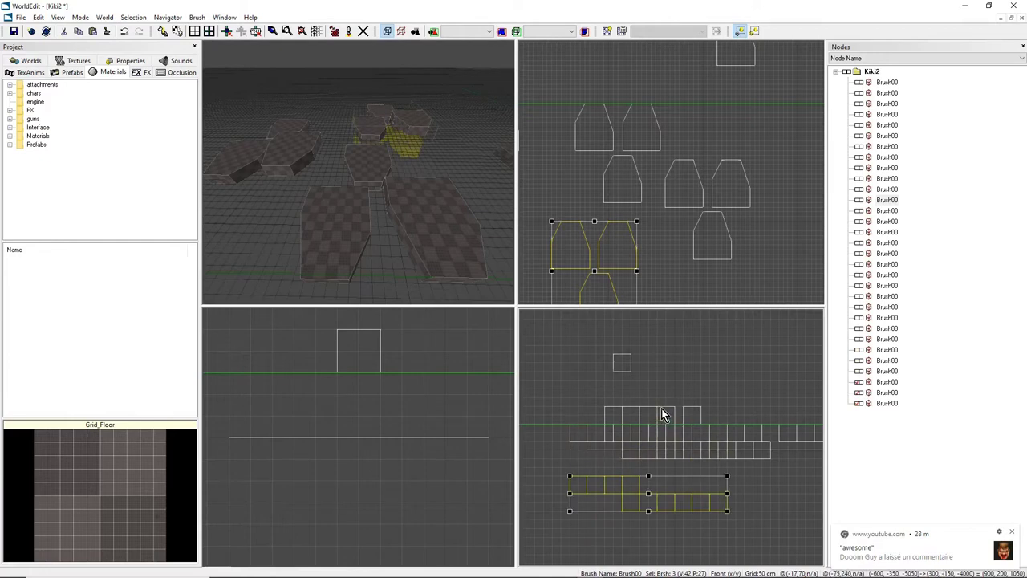
# Select only the tapered brush at x -350 to 50, z -3250 to -2750, in the perspective view.
pyautogui.moveTo(359, 172)
pyautogui.mouseDown(button='right')
pyautogui.moveTo(389, 180)
pyautogui.moveTo(360, 160)
pyautogui.moveTo(358, 176)
pyautogui.mouseUp(button='right')
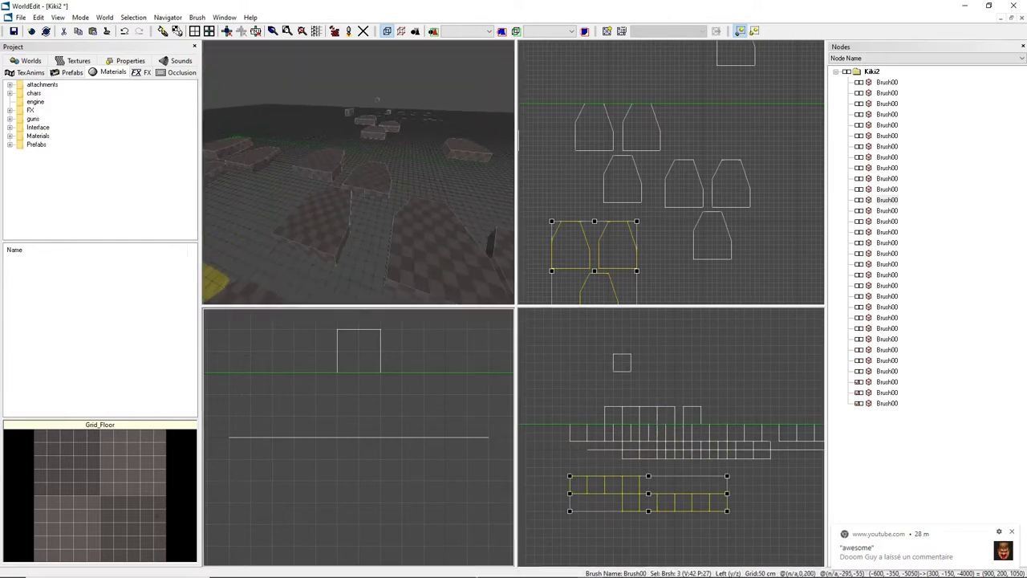
pyautogui.moveTo(570, 558)
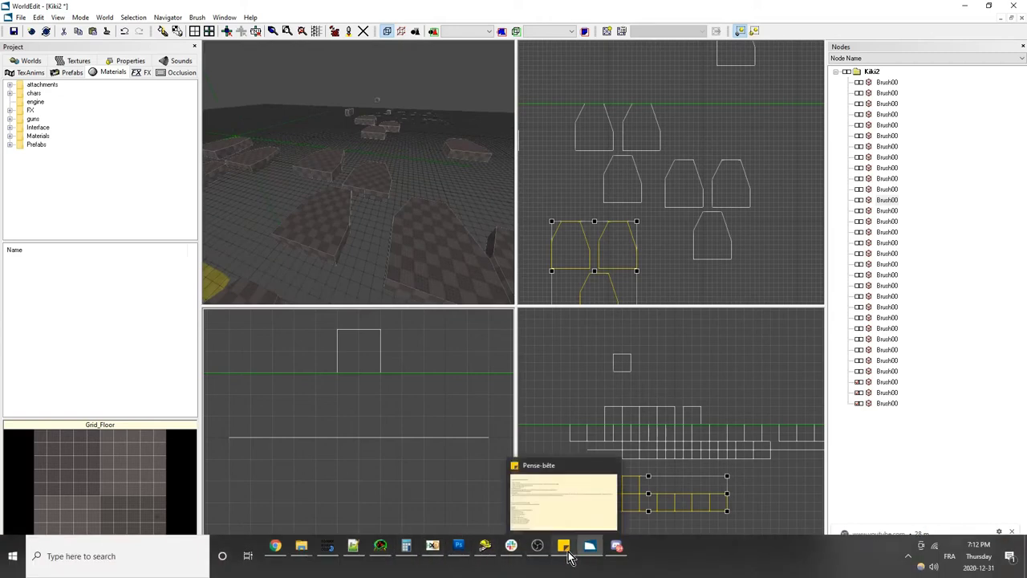
pyautogui.moveTo(379, 89); pyautogui.dragTo(359, 172, button='right')
pyautogui.moveTo(365, 61); pyautogui.dragTo(361, 85, button='right')
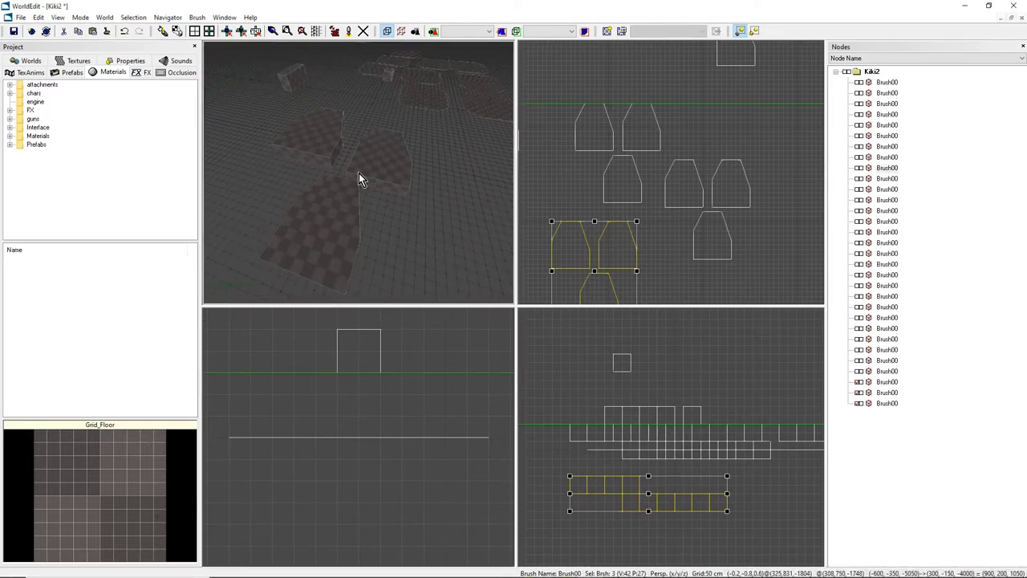
pyautogui.moveTo(359, 173); pyautogui.dragTo(393, 133, button='right')
pyautogui.moveTo(380, 250); pyautogui.dragTo(348, 195, button='right')
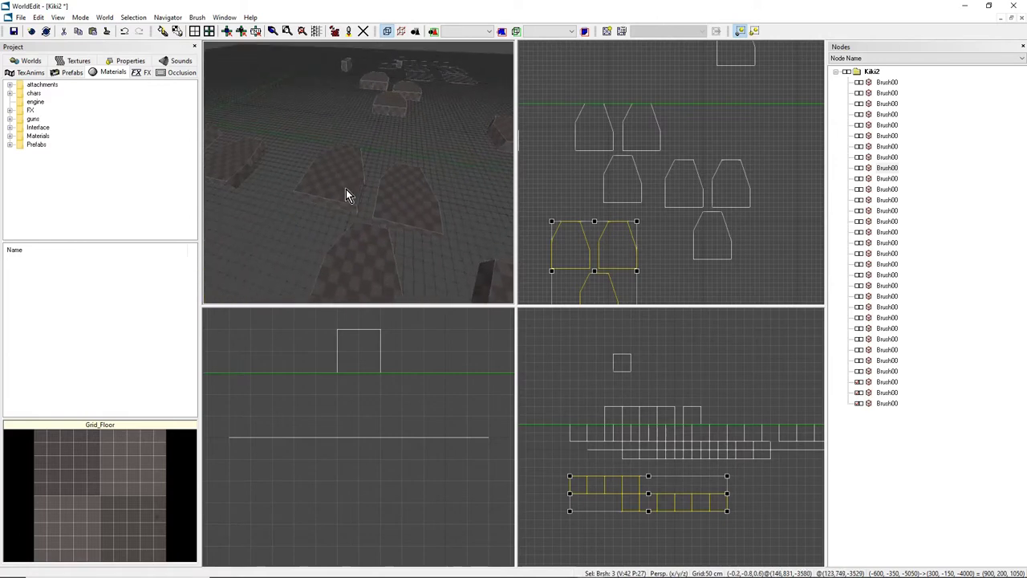
pyautogui.click(345, 186)
# Add a container node named Kiki2_2 under the Kiki2 root node.
pyautogui.click(873, 71)
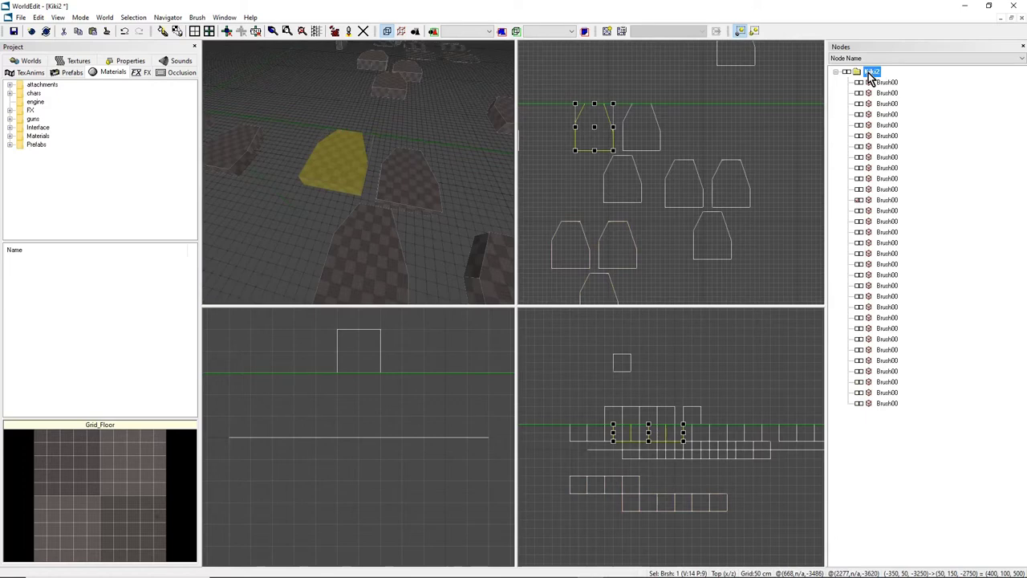
pyautogui.rightClick(868, 73)
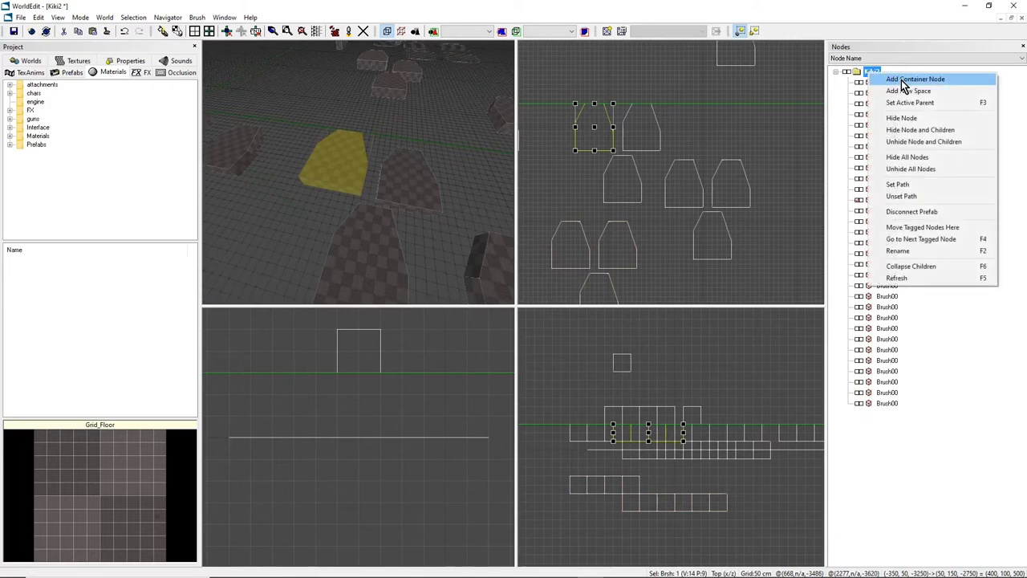
pyautogui.click(907, 79)
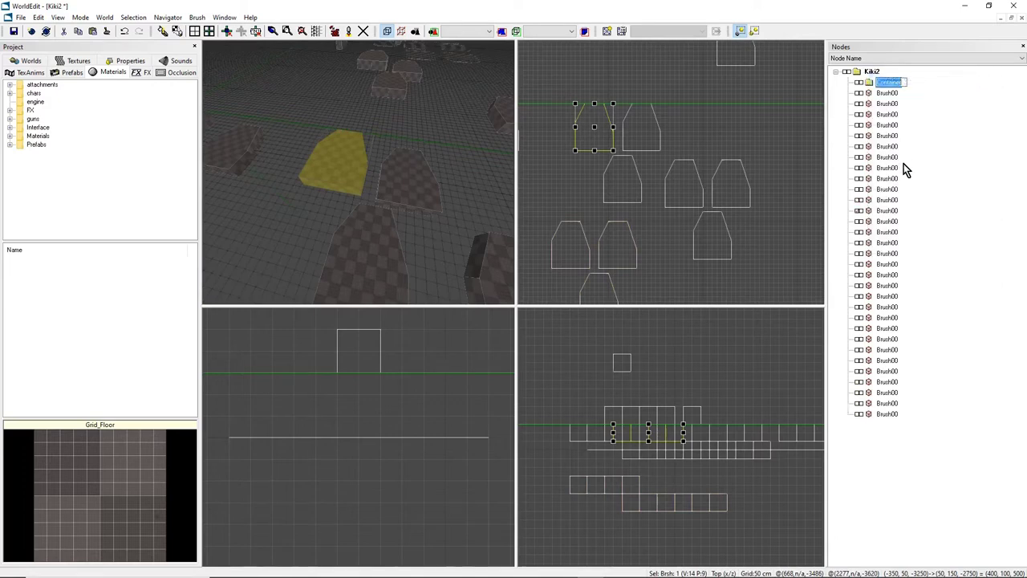
pyautogui.write('K')
pyautogui.write('iki2_2')
pyautogui.press('Return')
# Pick the third brush node in the list and move it into the Kiki2_2 container.
pyautogui.click(898, 113)
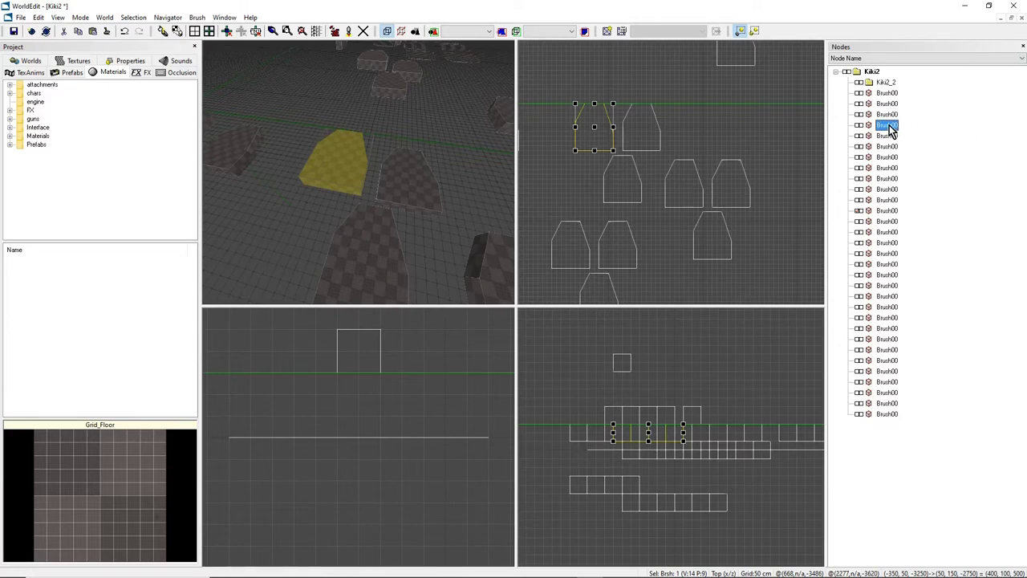
pyautogui.click(887, 138)
pyautogui.click(888, 116)
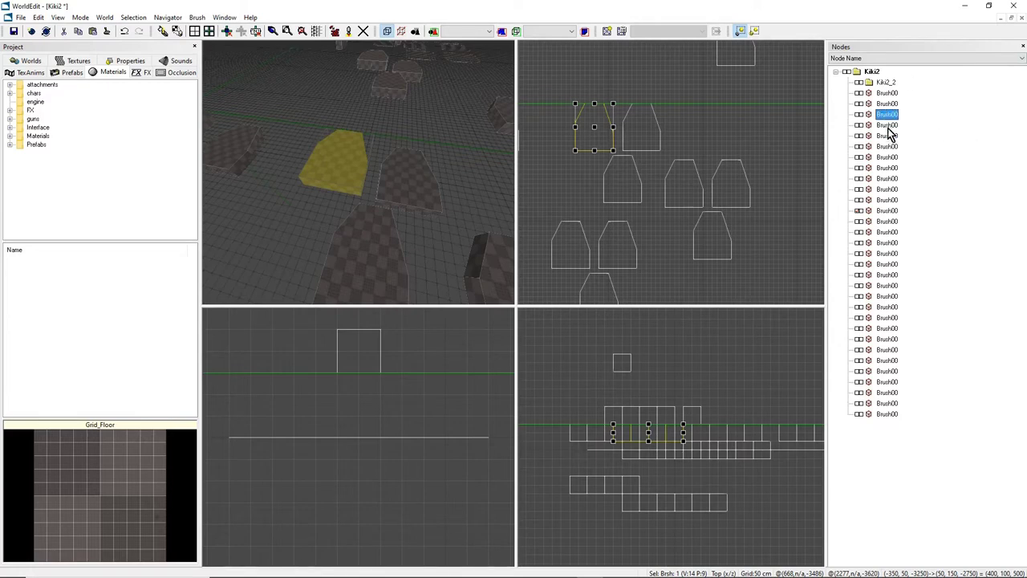
pyautogui.click(889, 149)
pyautogui.click(888, 124)
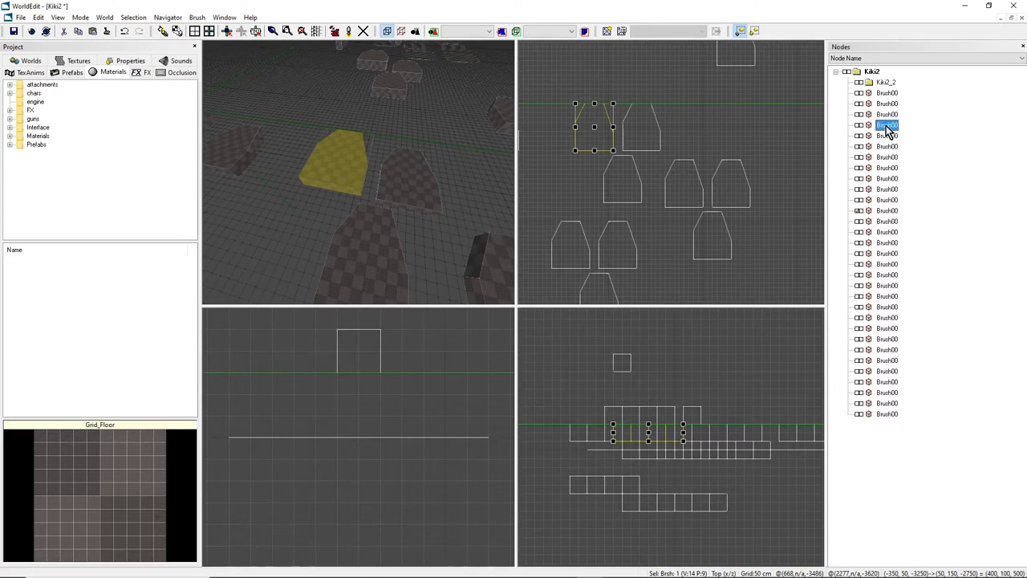
pyautogui.click(886, 116)
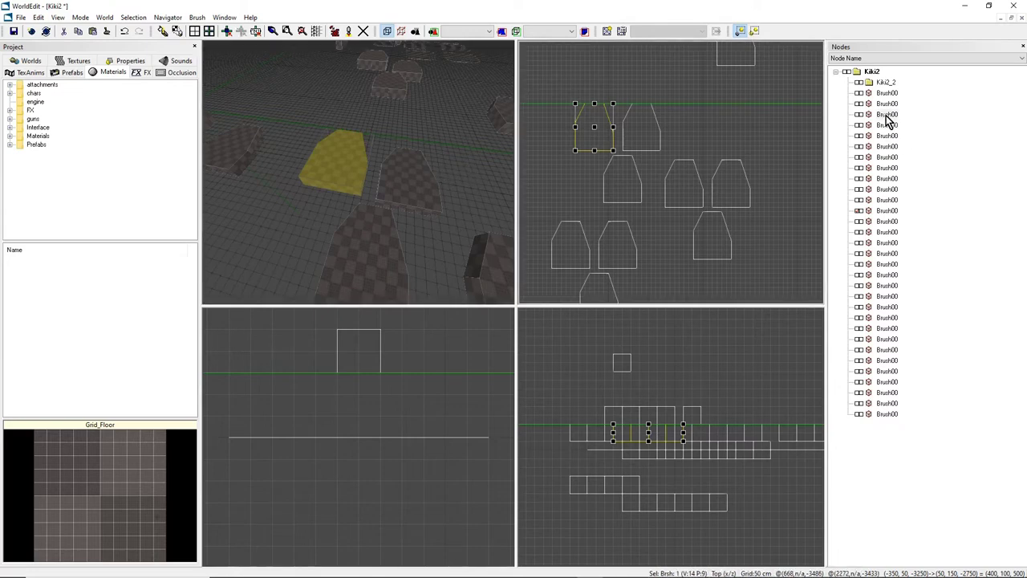
pyautogui.click(886, 117)
pyautogui.moveTo(885, 118); pyautogui.dragTo(886, 83)
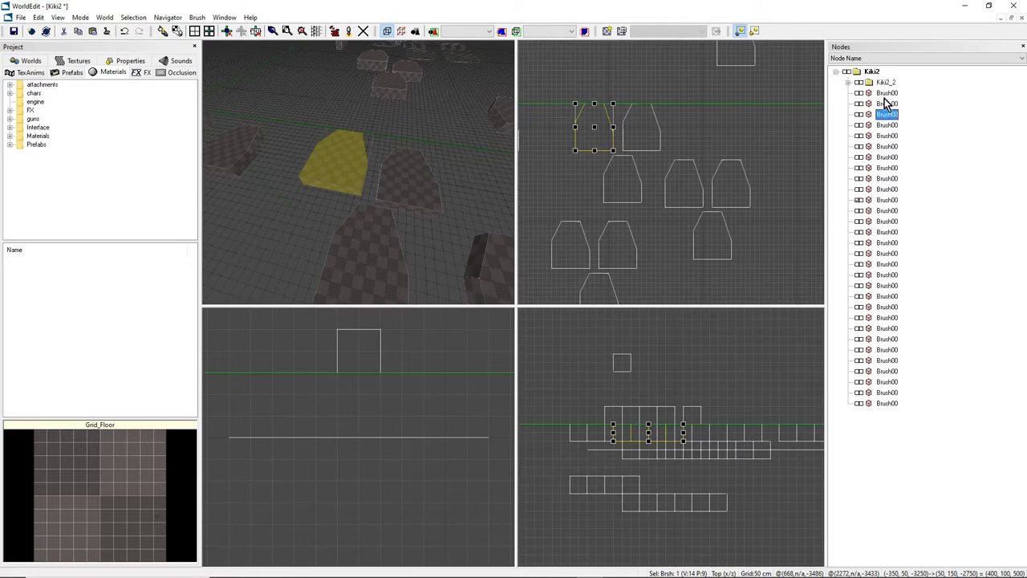
# Move two more brush nodes from the Kiki2 root into the Kiki2_2 container.
pyautogui.click(886, 135)
pyautogui.moveTo(887, 133); pyautogui.dragTo(887, 83)
pyautogui.click(887, 126)
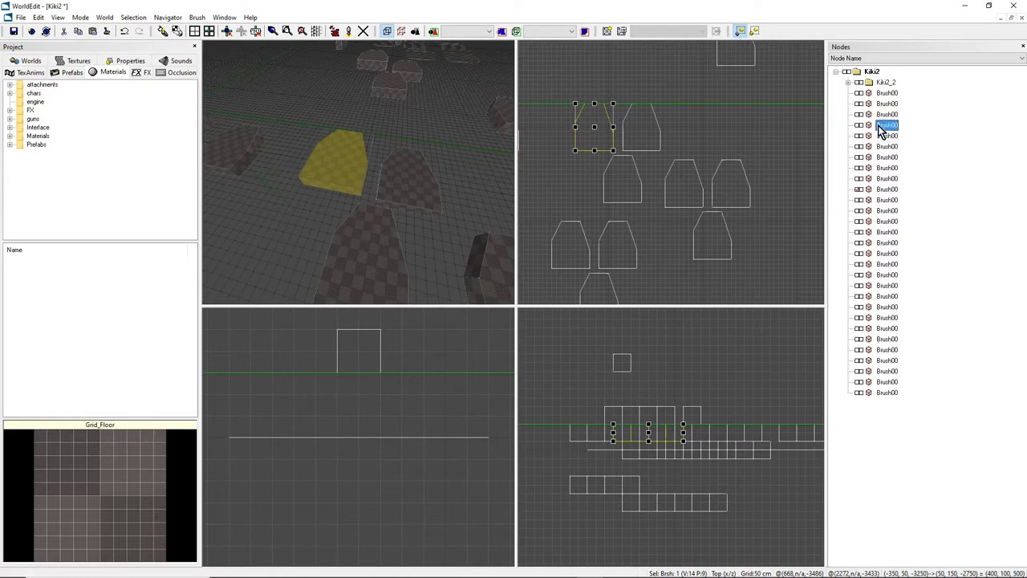
pyautogui.click(887, 106)
pyautogui.click(888, 117)
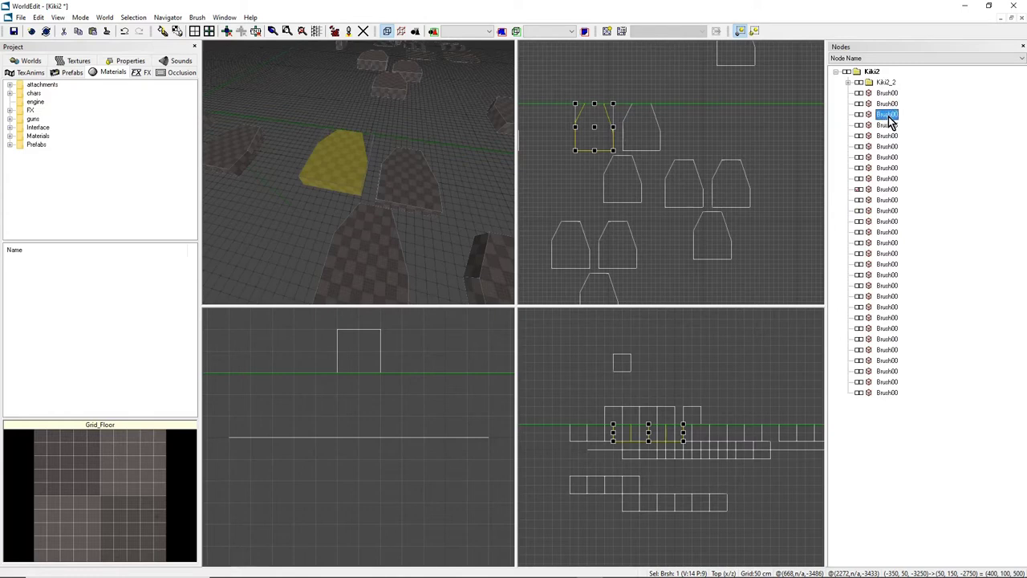
pyautogui.moveTo(889, 120); pyautogui.dragTo(884, 84)
# Expand the Kiki2_2 container and go through its brush nodes, highlighting the first one.
pyautogui.click(849, 83)
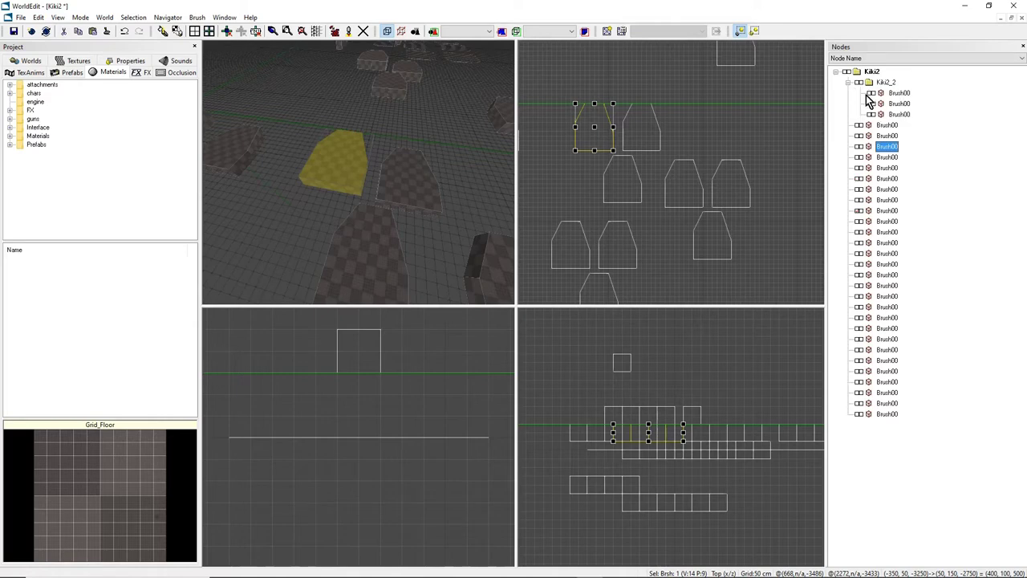
pyautogui.click(894, 94)
pyautogui.click(896, 114)
pyautogui.moveTo(898, 109); pyautogui.dragTo(898, 94)
pyautogui.click(898, 104)
pyautogui.click(898, 115)
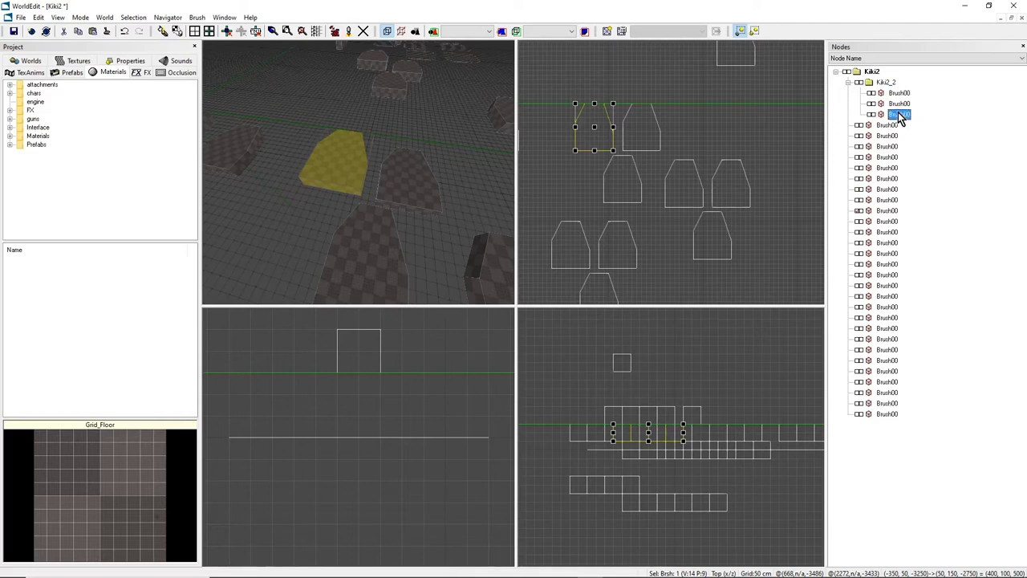
pyautogui.click(901, 95)
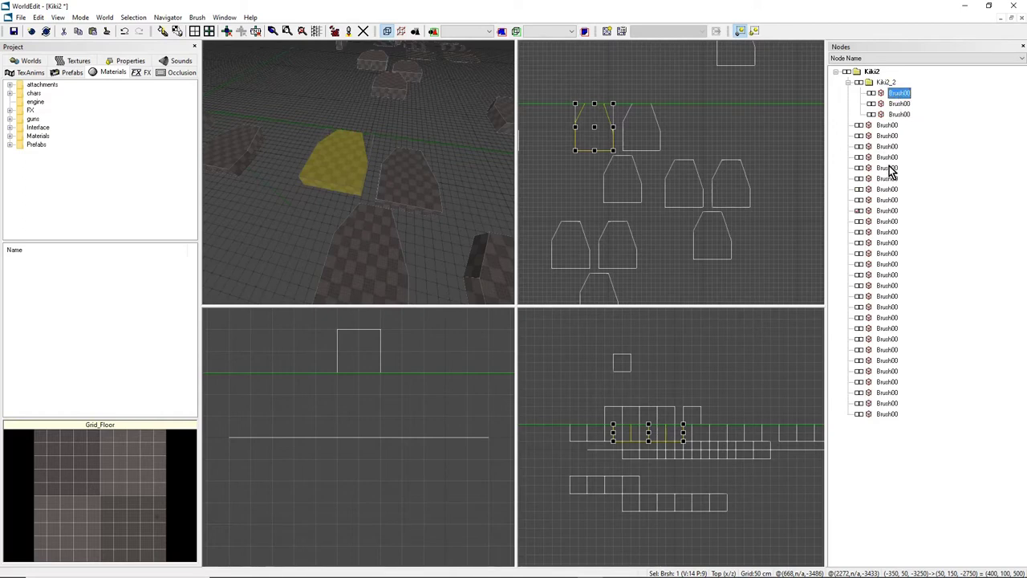
# Select the three neighbouring tapered brushes in the perspective view and move them into the Kiki2_2 container node.
pyautogui.click(892, 157)
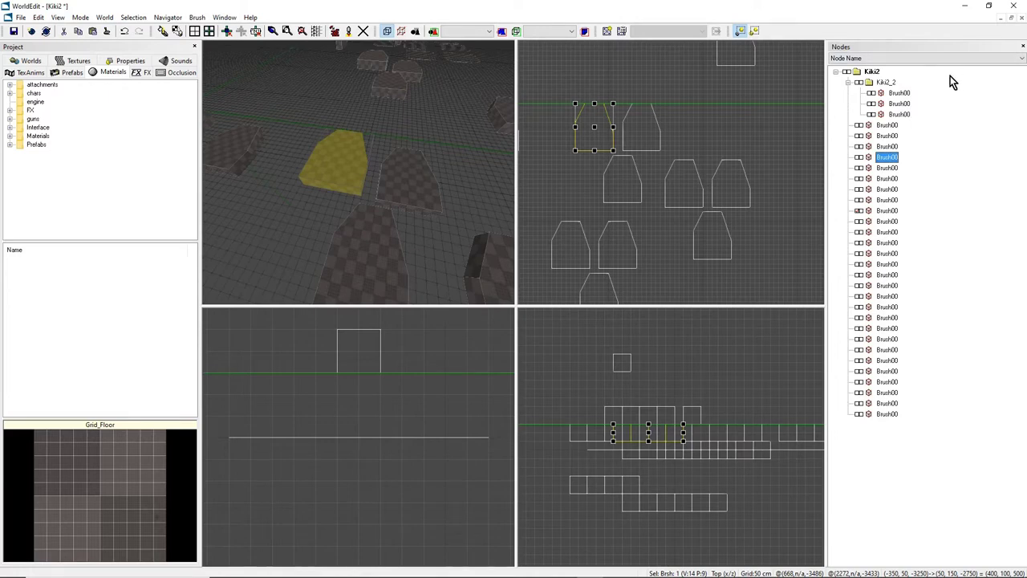
pyautogui.moveTo(374, 212); pyautogui.dragTo(369, 180, button='middle')
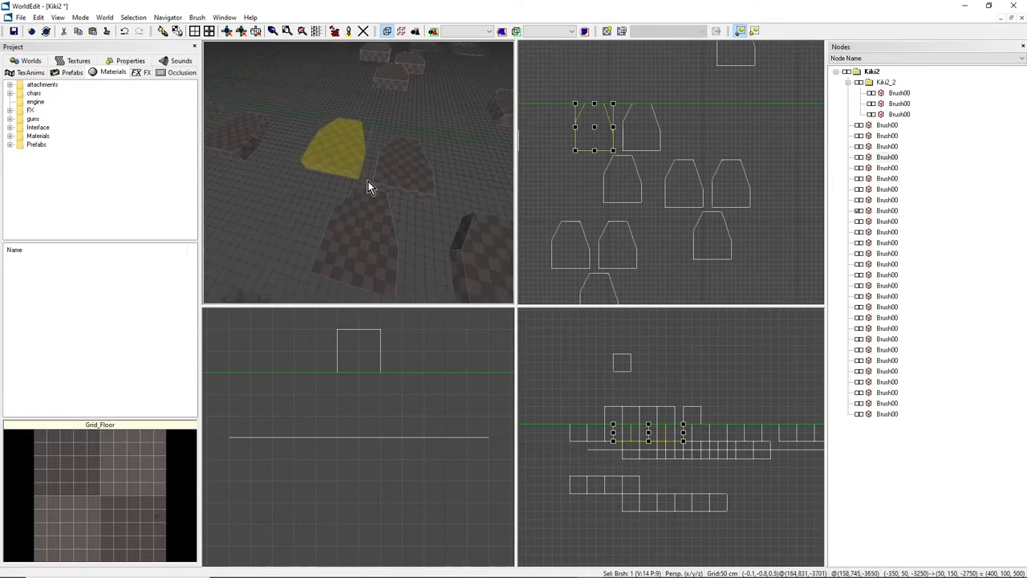
pyautogui.click(393, 174)
pyautogui.click(364, 195)
pyautogui.keyDown('ctrl'); pyautogui.click(352, 151); pyautogui.keyUp('ctrl')
pyautogui.keyDown('ctrl'); pyautogui.click(402, 165); pyautogui.keyUp('ctrl')
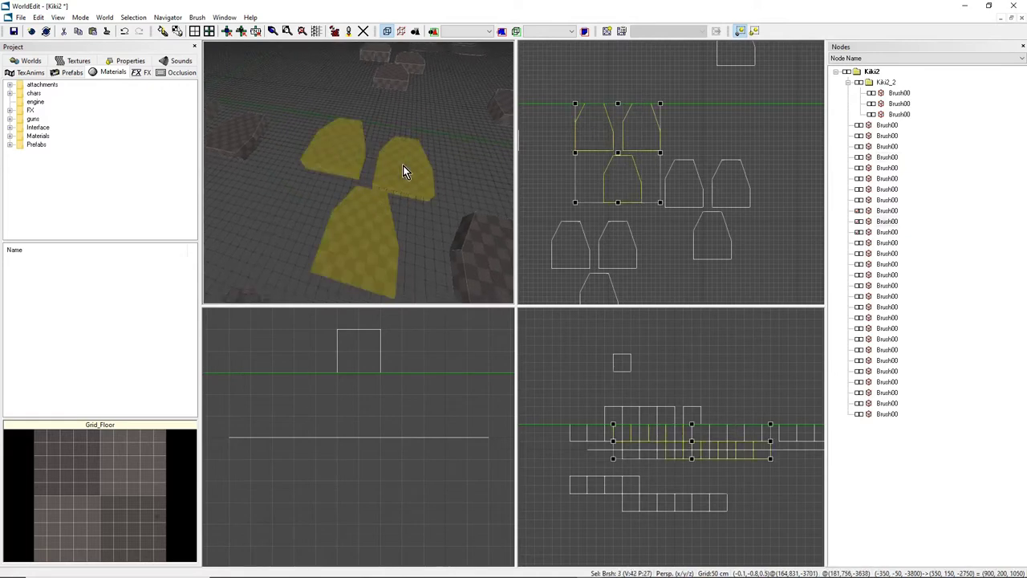
pyautogui.click(874, 232)
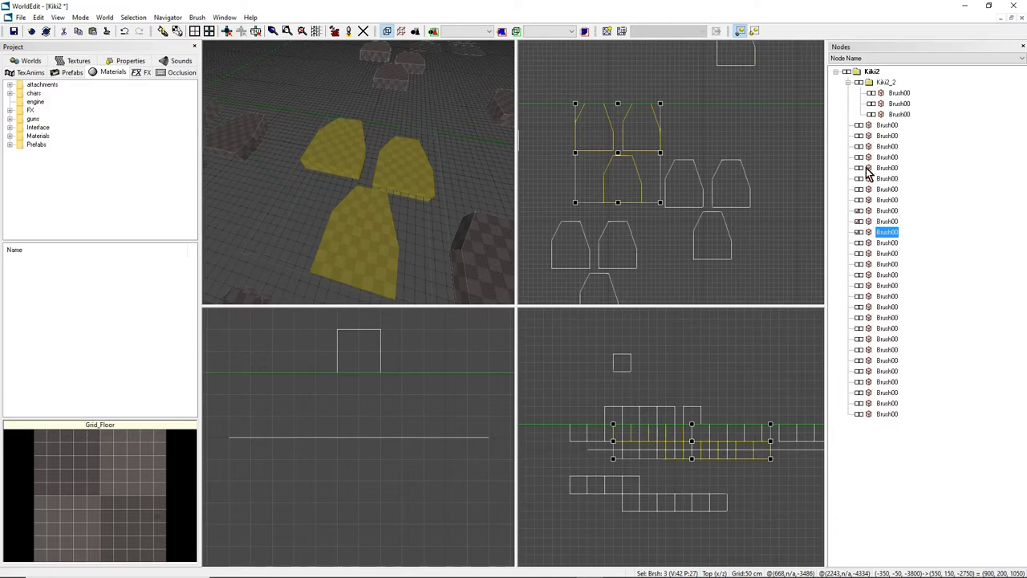
pyautogui.click(886, 83)
pyautogui.rightClick(886, 83)
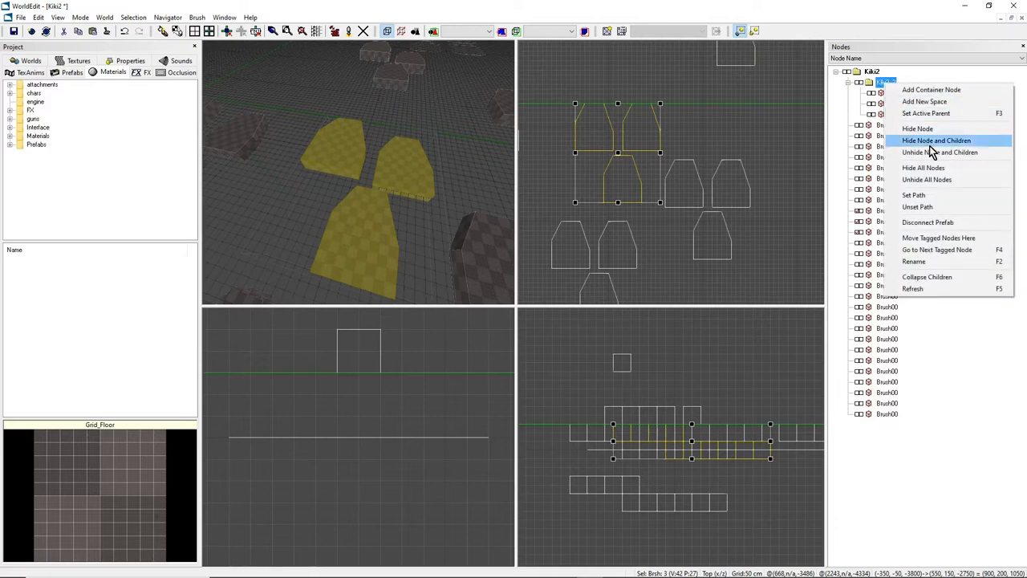
pyautogui.click(949, 239)
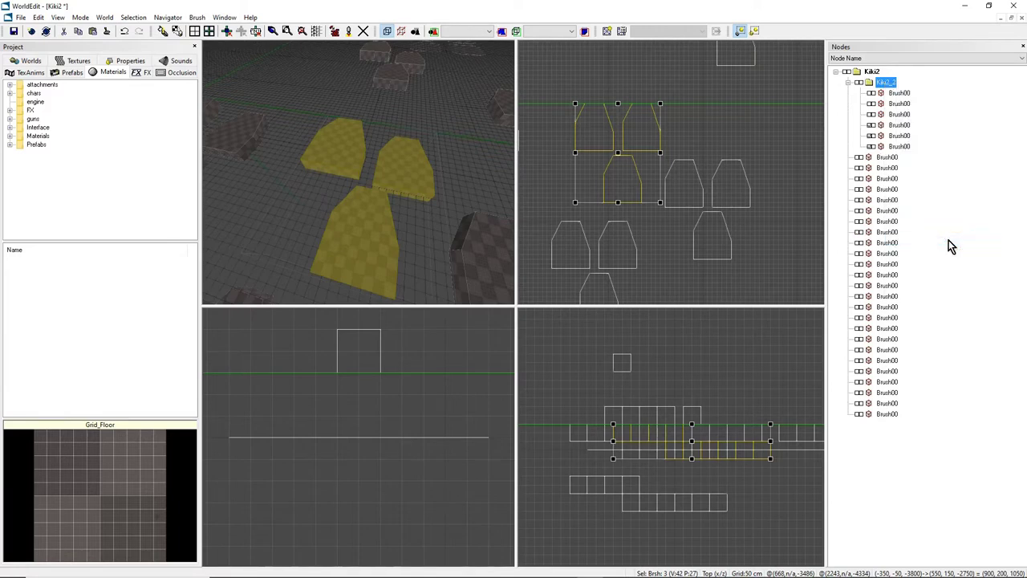
pyautogui.click(896, 136)
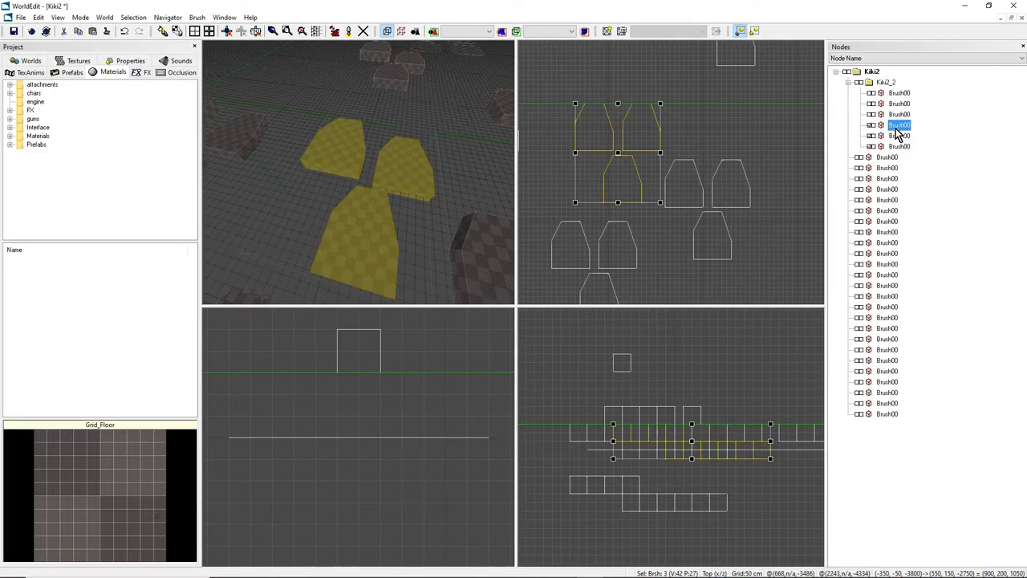
pyautogui.click(887, 83)
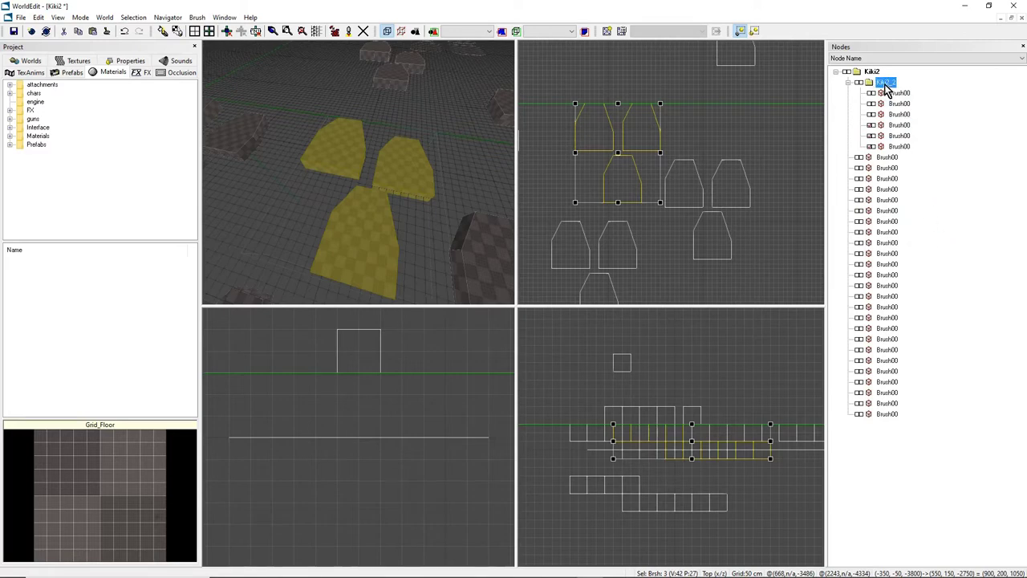
# Clear the selection and select the three moved brushes one at a time in the perspective view to match them to their nodes.
pyautogui.click(881, 170)
pyautogui.click(859, 215)
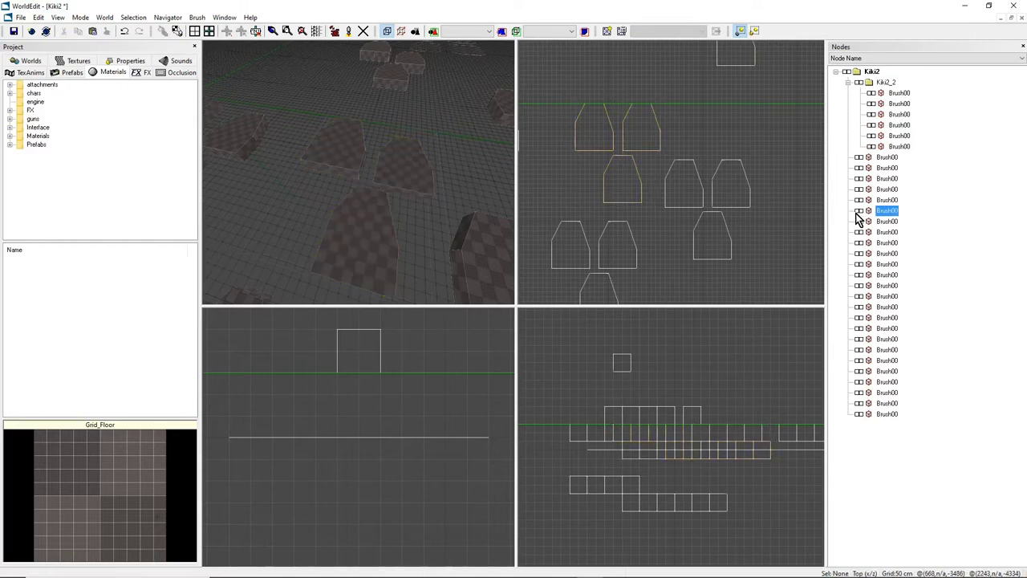
pyautogui.click(390, 232)
pyautogui.click(408, 173)
pyautogui.click(349, 154)
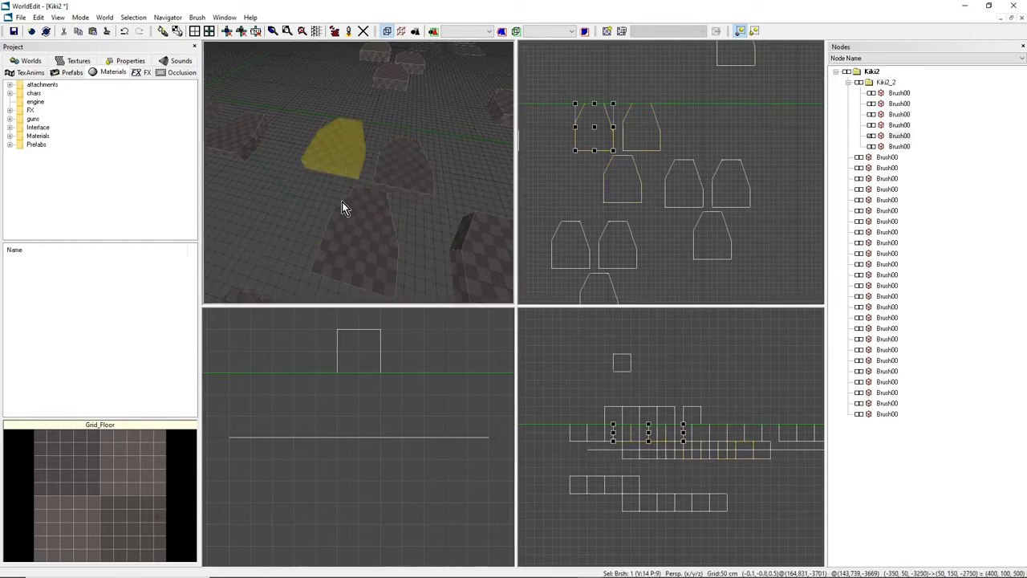
pyautogui.click(356, 218)
pyautogui.click(395, 166)
pyautogui.click(350, 154)
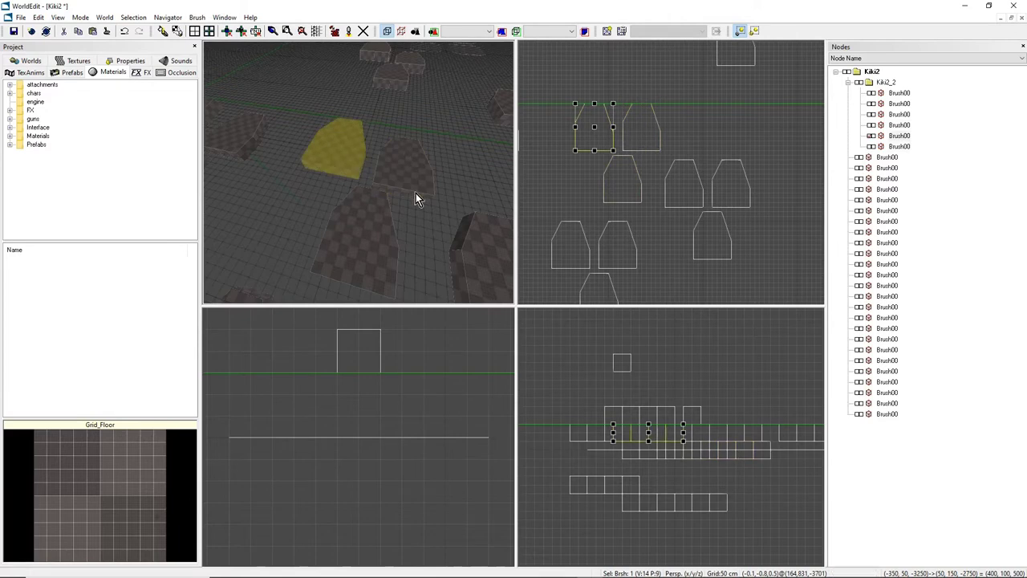
# Tag brush nodes under the Kiki2 root one at a time to see which brush each one selects in the views.
pyautogui.click(859, 212)
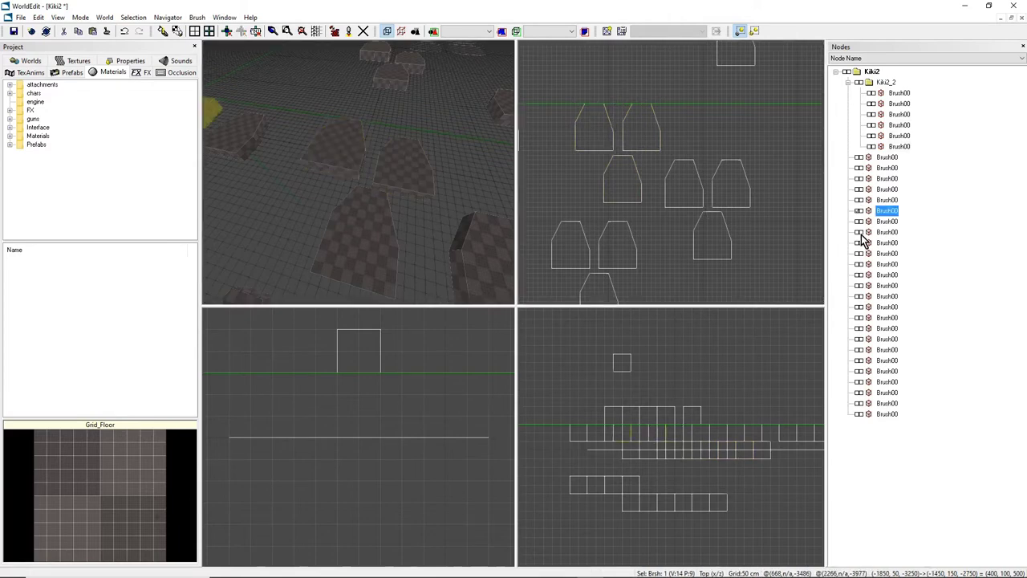
pyautogui.click(858, 223)
pyautogui.click(857, 232)
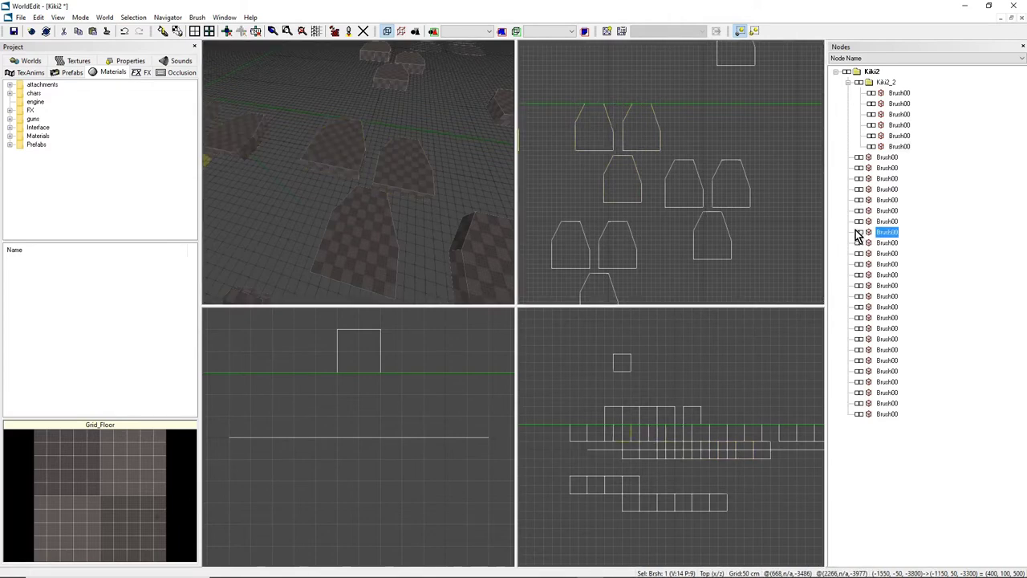
pyautogui.click(856, 223)
pyautogui.click(859, 211)
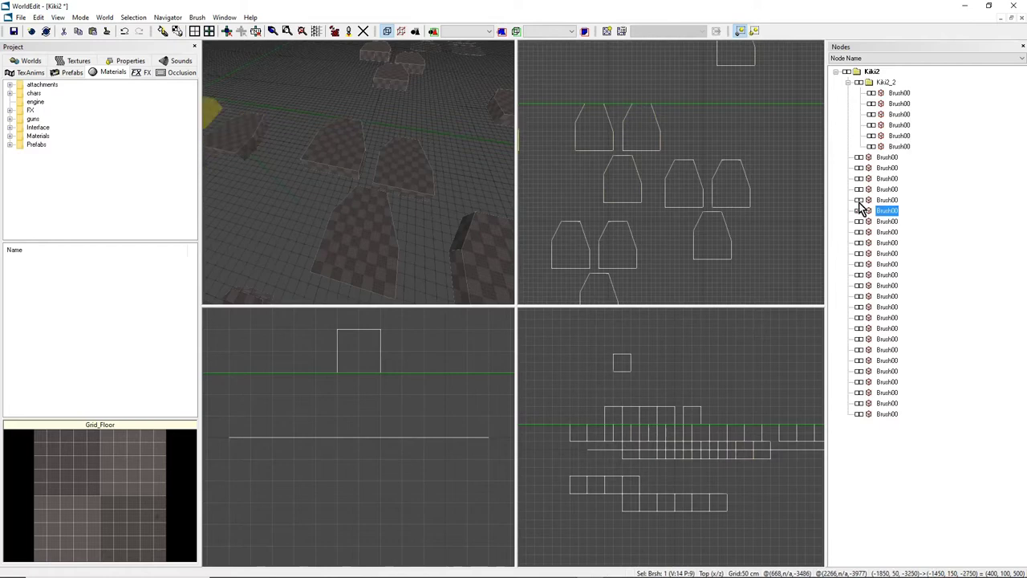
pyautogui.click(858, 200)
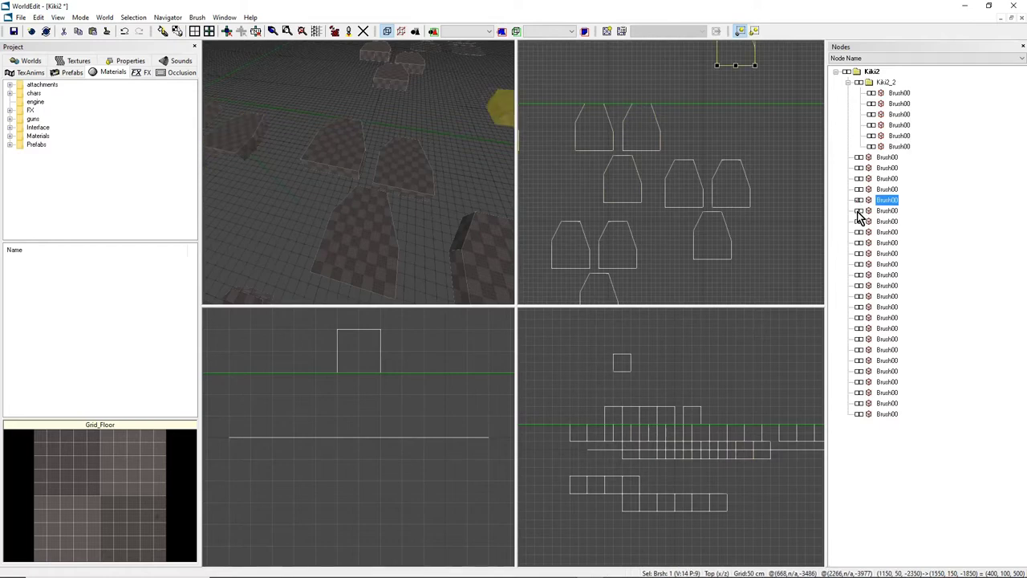
pyautogui.click(859, 212)
pyautogui.click(859, 200)
pyautogui.click(859, 190)
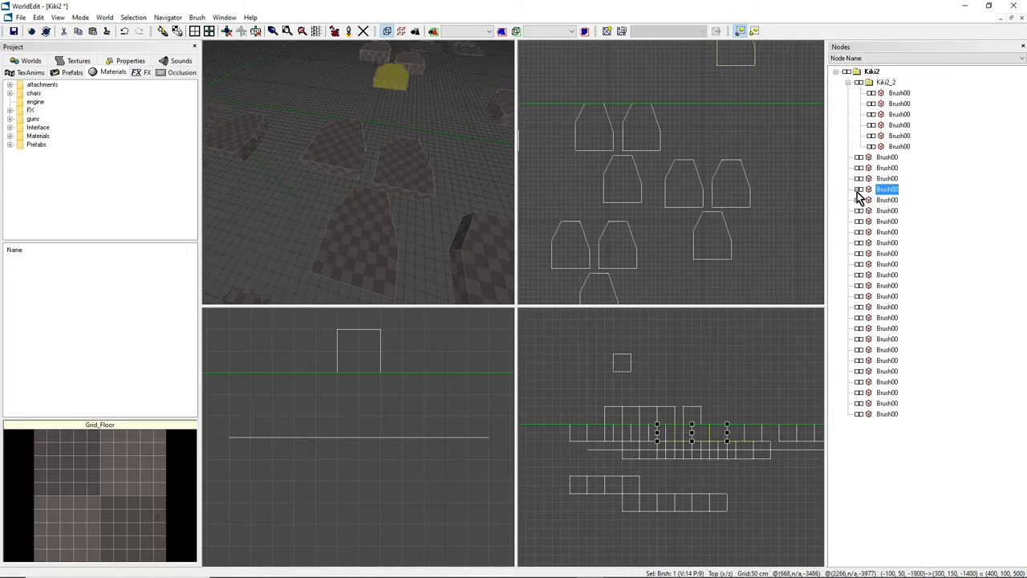
pyautogui.click(859, 201)
# Tag the fifth to eighth brush nodes under the Kiki2 root and move them into the Kiki2_2 container.
pyautogui.click(859, 211)
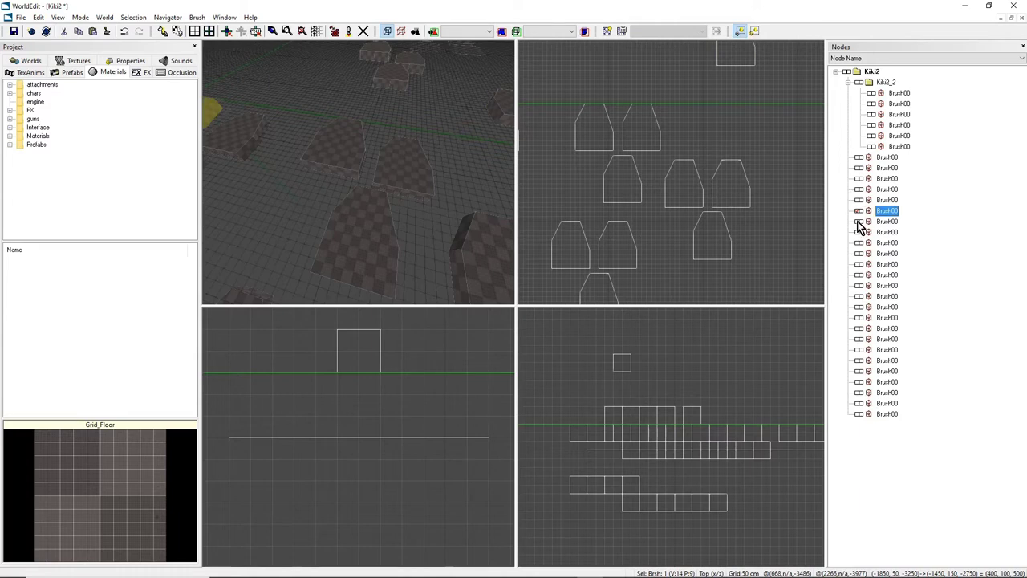
pyautogui.click(858, 220)
pyautogui.click(861, 232)
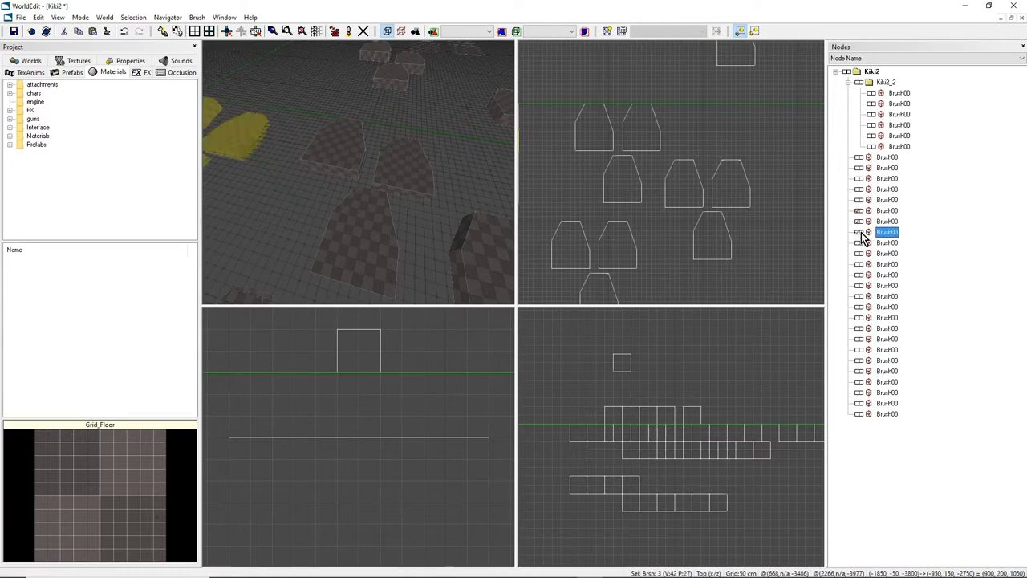
pyautogui.click(859, 201)
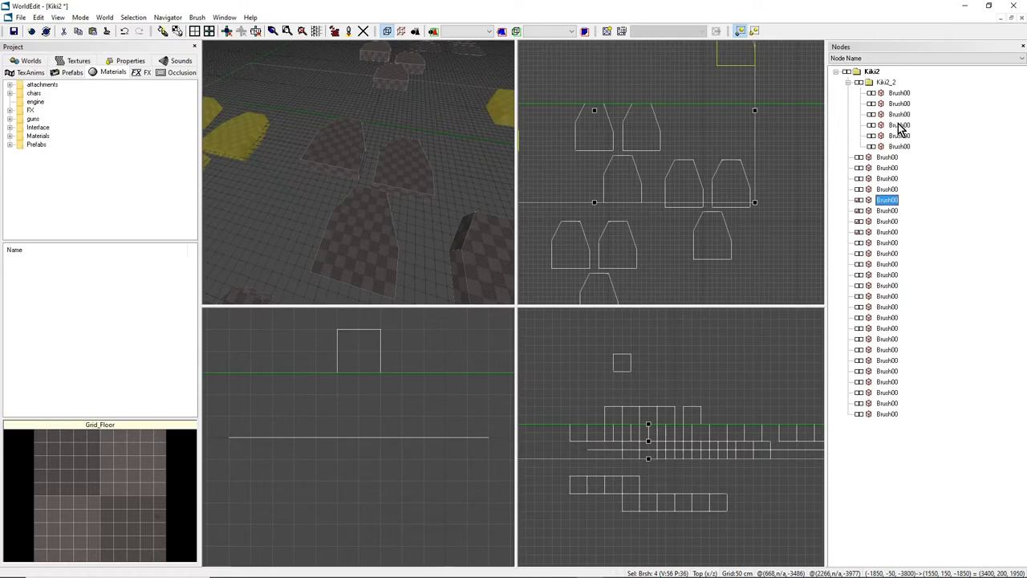
pyautogui.click(882, 84)
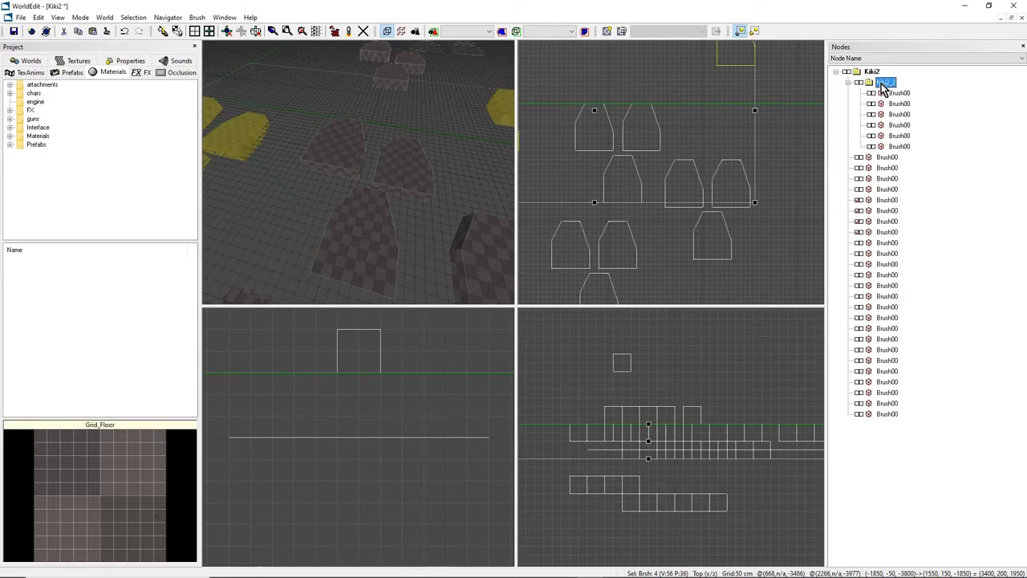
pyautogui.rightClick(884, 87)
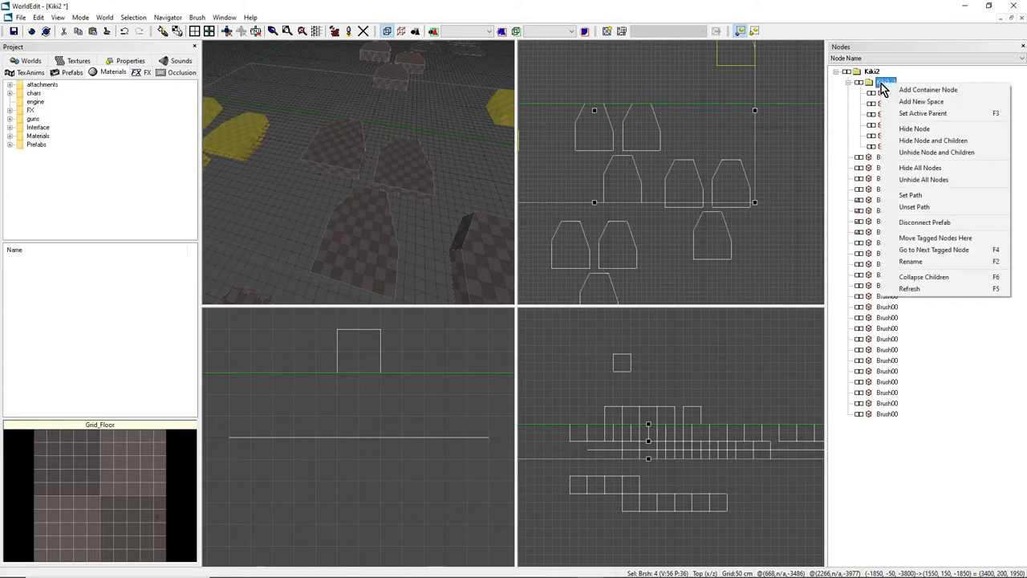
pyautogui.click(935, 238)
pyautogui.click(898, 179)
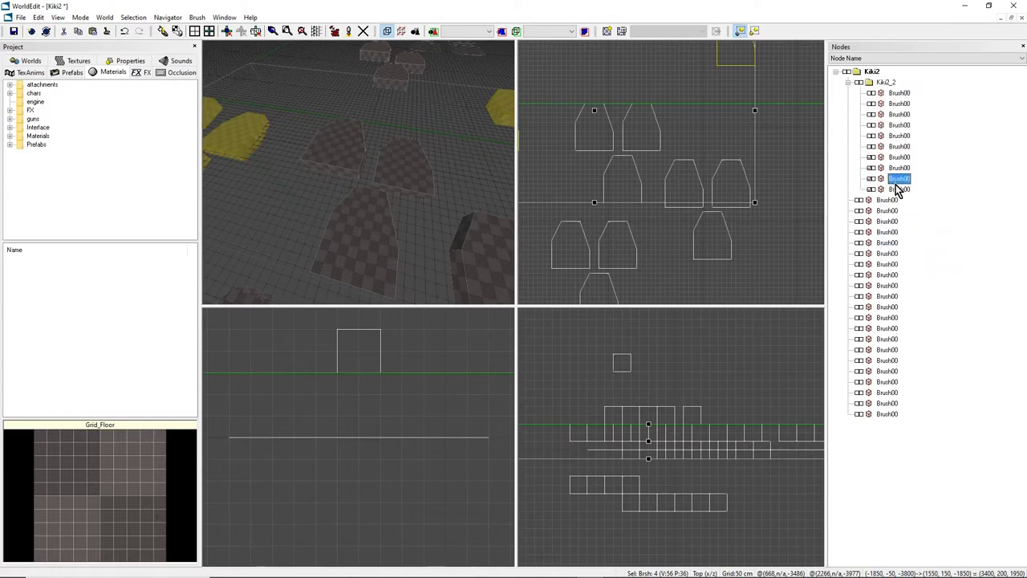
pyautogui.click(899, 158)
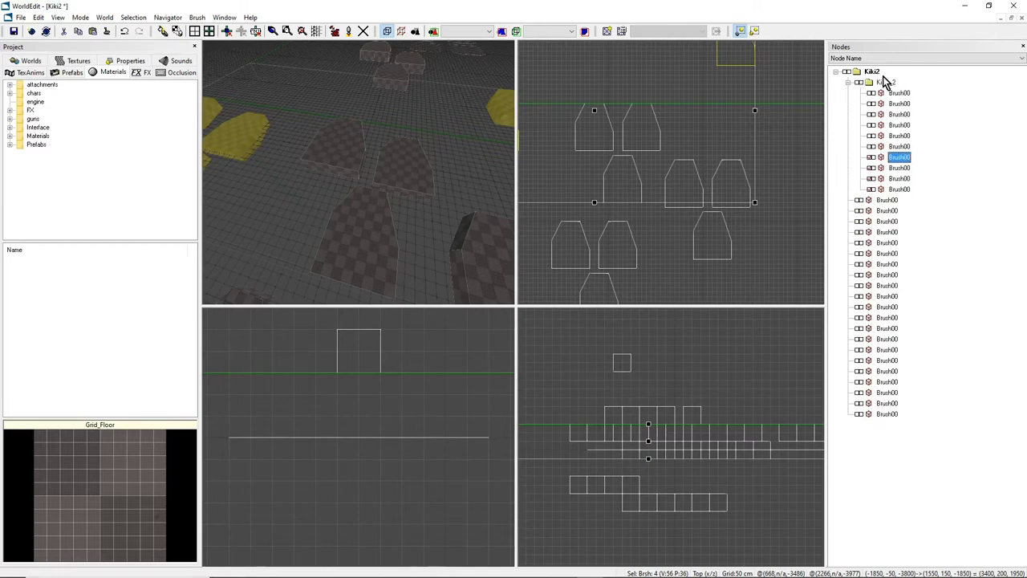
# Replace the current selection by tagging the seventh to eleventh brush nodes directly under the Kiki2 root.
pyautogui.click(889, 266)
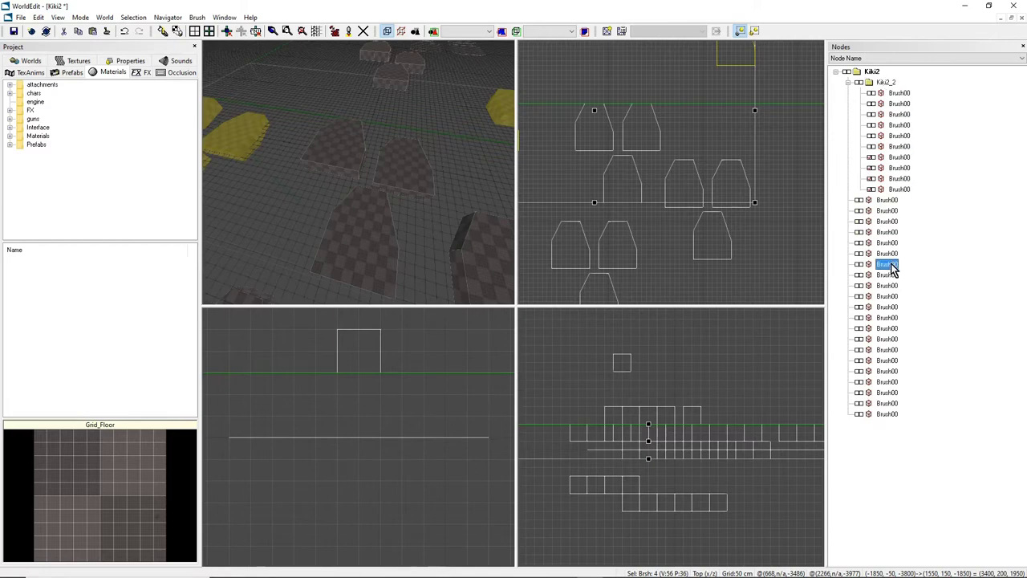
pyautogui.click(859, 276)
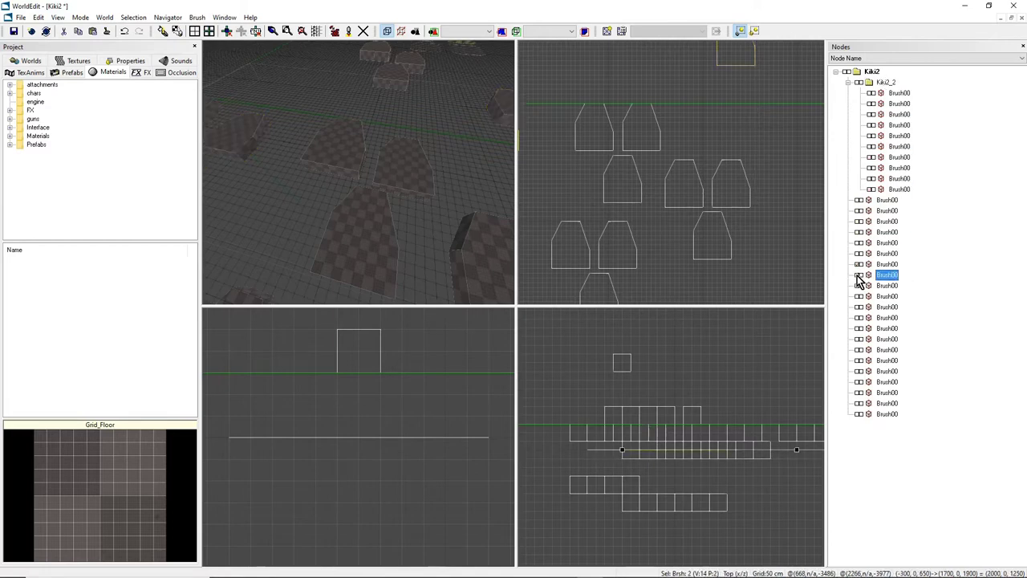
pyautogui.click(856, 287)
pyautogui.click(858, 298)
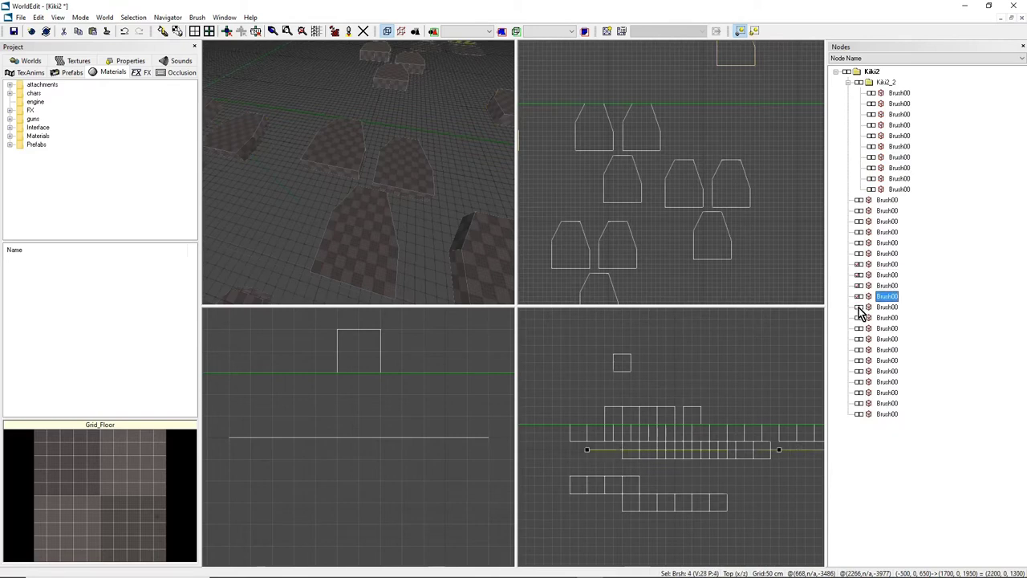
pyautogui.click(859, 307)
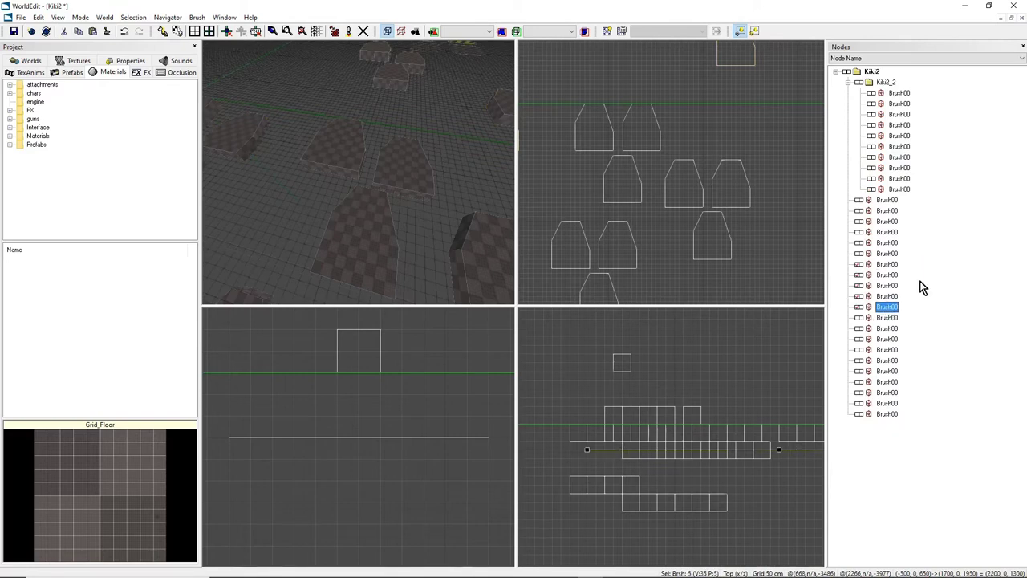
# Untag the eighth to eleventh brush nodes under the Kiki2 root, keeping only the seventh one tagged.
pyautogui.click(860, 286)
pyautogui.click(867, 298)
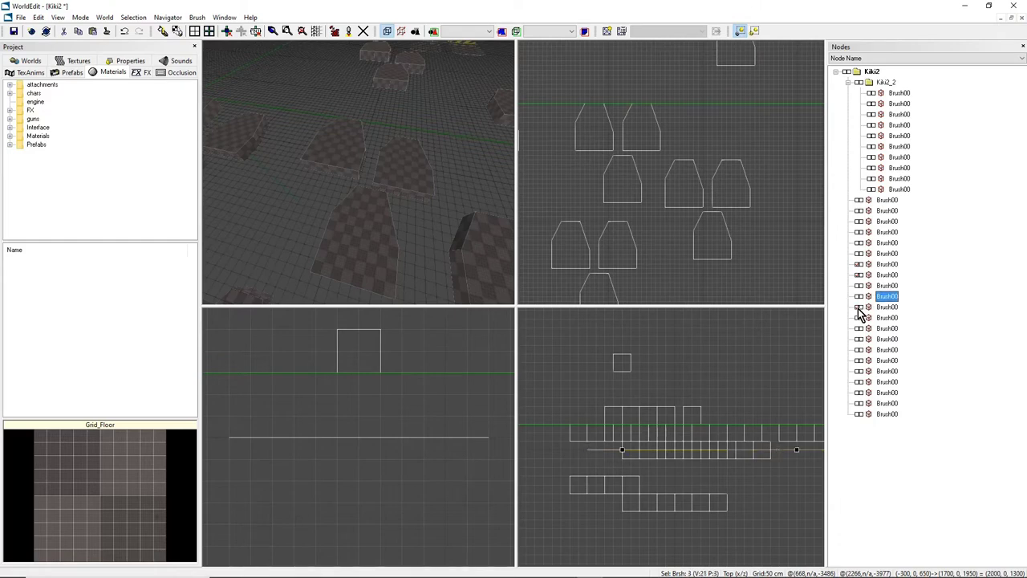
pyautogui.click(858, 308)
pyautogui.click(857, 276)
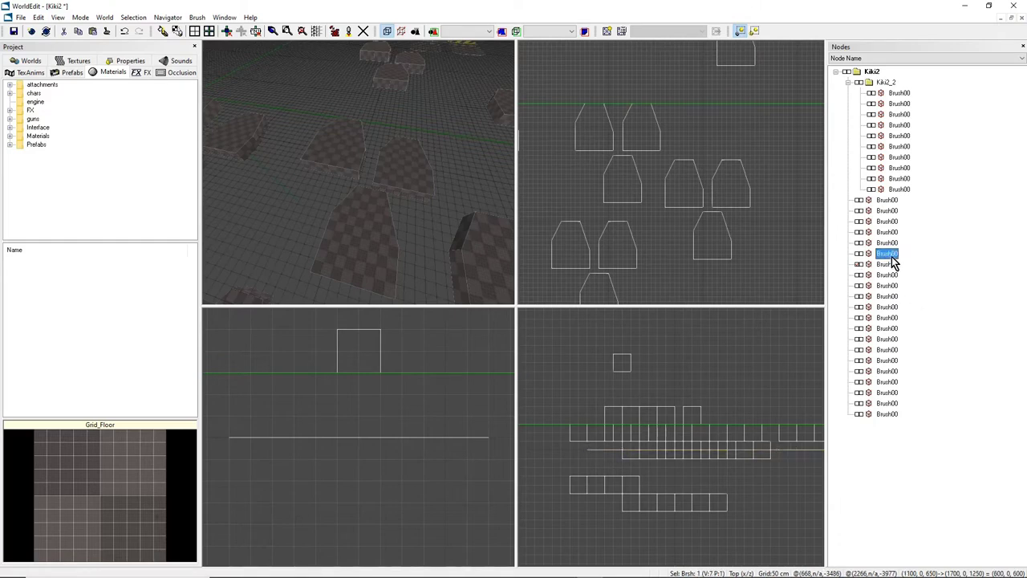
pyautogui.moveTo(356, 185)
pyautogui.mouseDown(button='middle')
pyautogui.moveTo(313, 236)
pyautogui.moveTo(345, 241)
pyautogui.mouseUp(button='middle')
pyautogui.moveTo(351, 163); pyautogui.dragTo(358, 171, button='middle')
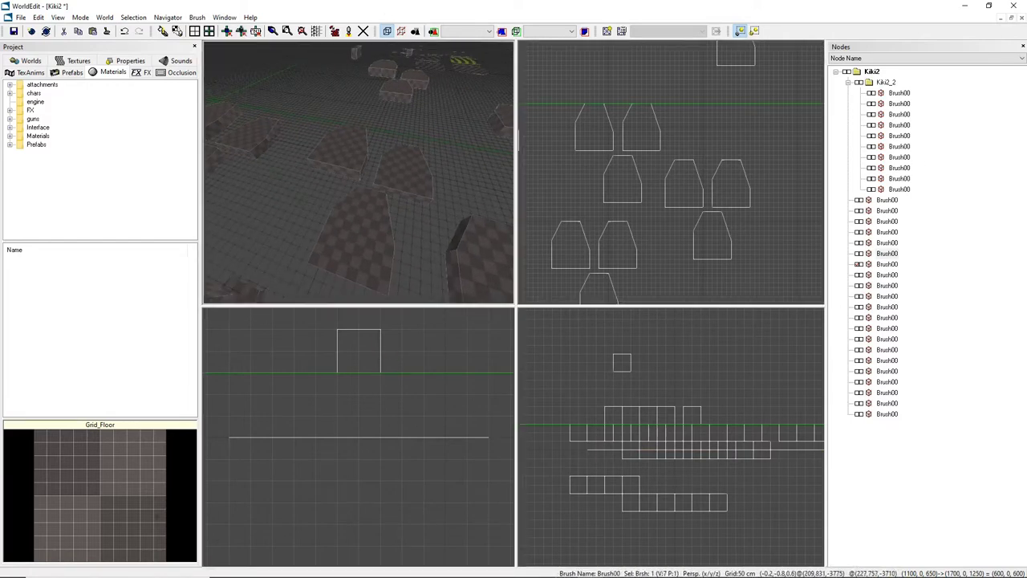
pyautogui.moveTo(483, 179)
pyautogui.mouseDown(button='middle')
pyautogui.moveTo(478, 153)
pyautogui.moveTo(465, 177)
pyautogui.moveTo(443, 166)
pyautogui.moveTo(478, 170)
pyautogui.mouseUp(button='middle')
pyautogui.moveTo(353, 175)
pyautogui.mouseDown(button='right')
pyautogui.moveTo(365, 178)
pyautogui.moveTo(359, 171)
pyautogui.mouseUp(button='right')
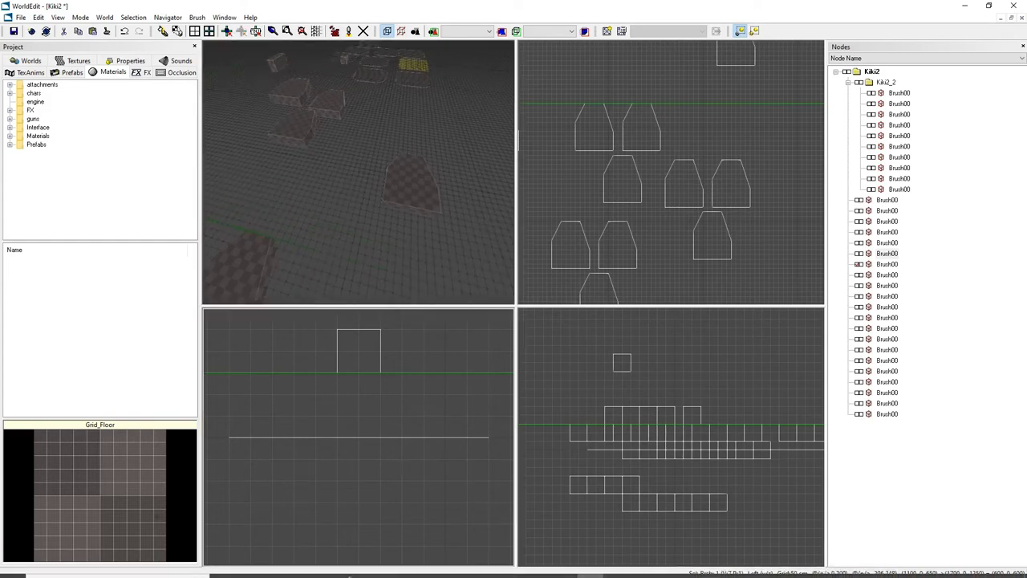
pyautogui.moveTo(417, 571)
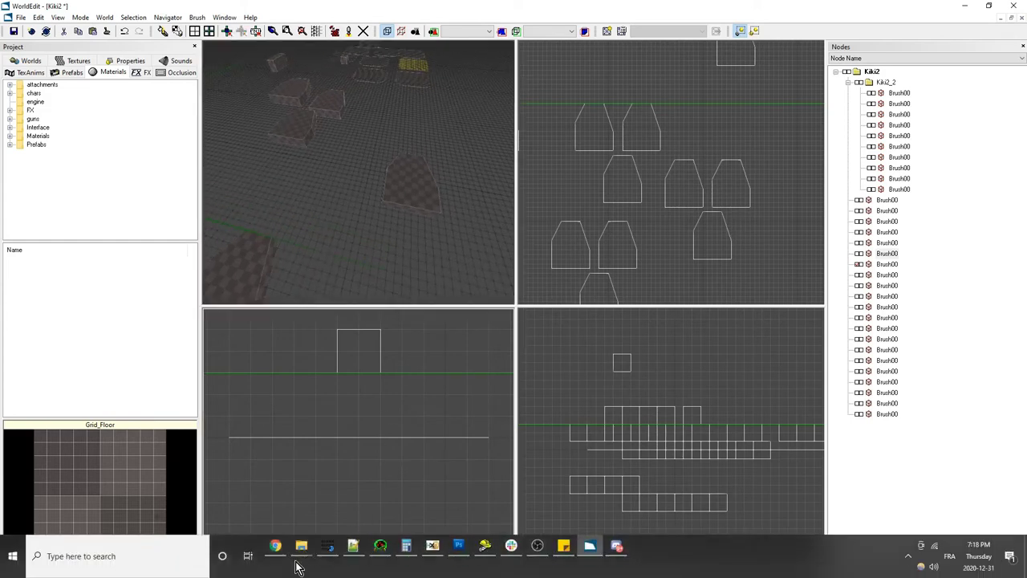
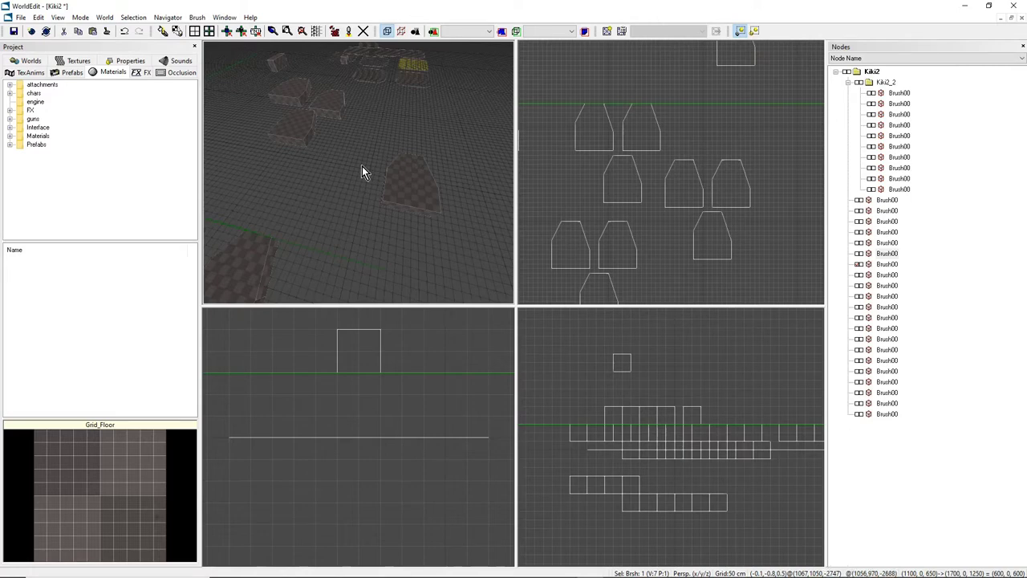
pyautogui.moveTo(363, 180); pyautogui.dragTo(358, 170, button='middle')
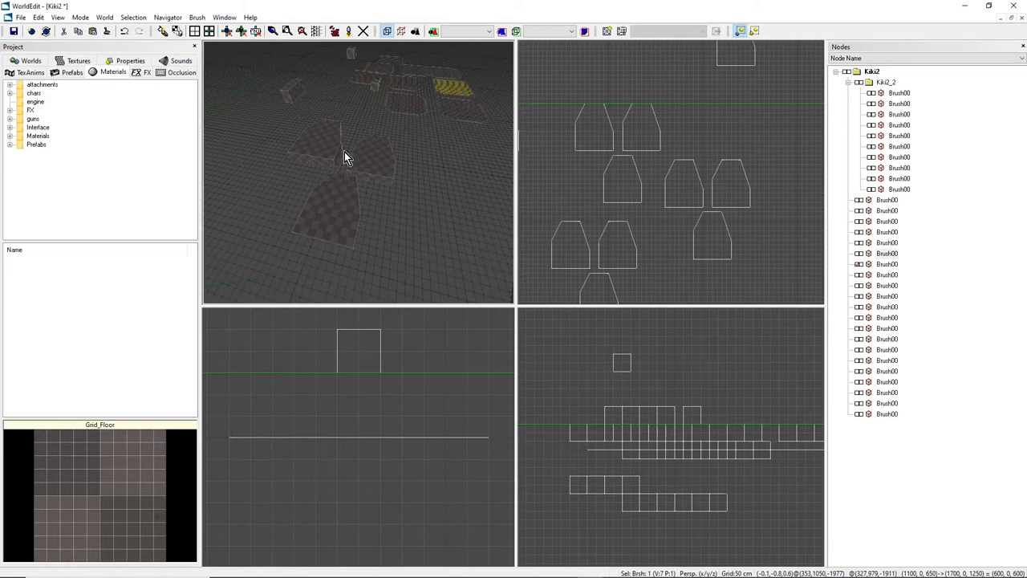
pyautogui.moveTo(344, 152); pyautogui.dragTo(315, 143, button='right')
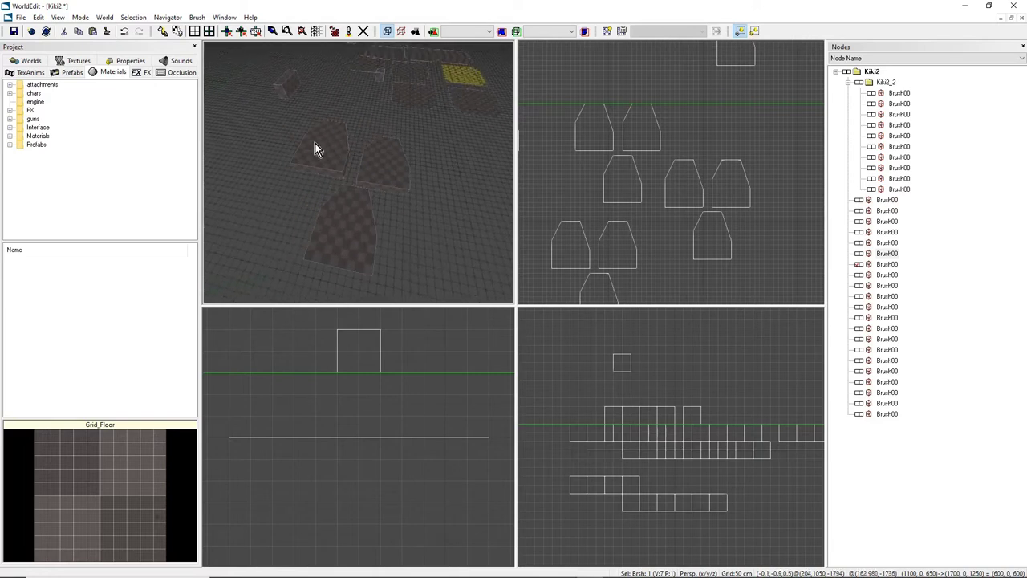
# Select the small cube brush floating apart from the others and hide all unselected brushes.
pyautogui.click(315, 144)
pyautogui.click(348, 211)
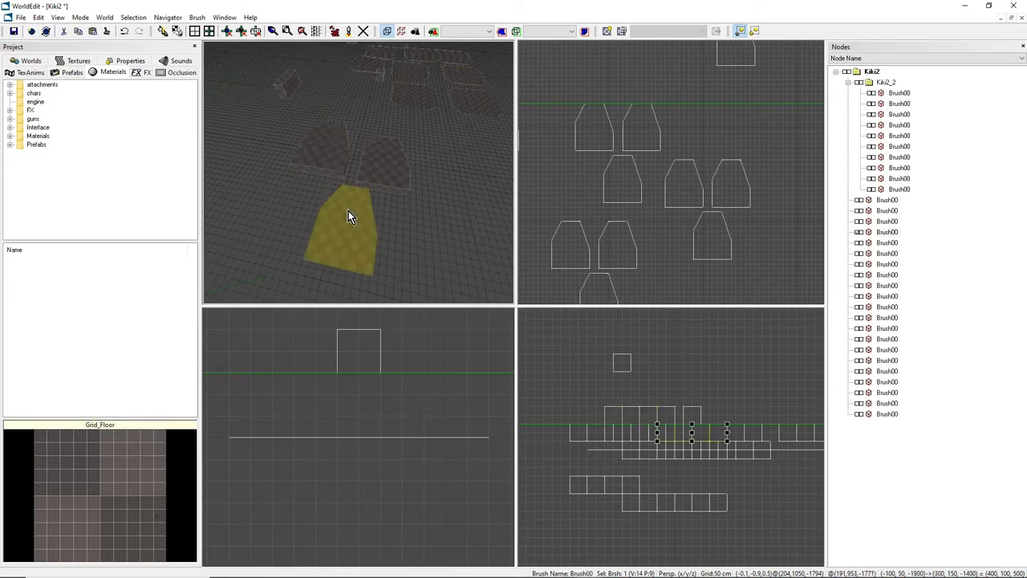
pyautogui.moveTo(349, 210)
pyautogui.mouseDown(button='right')
pyautogui.moveTo(354, 172)
pyautogui.moveTo(367, 182)
pyautogui.moveTo(358, 175)
pyautogui.mouseUp(button='right')
pyautogui.click(368, 182)
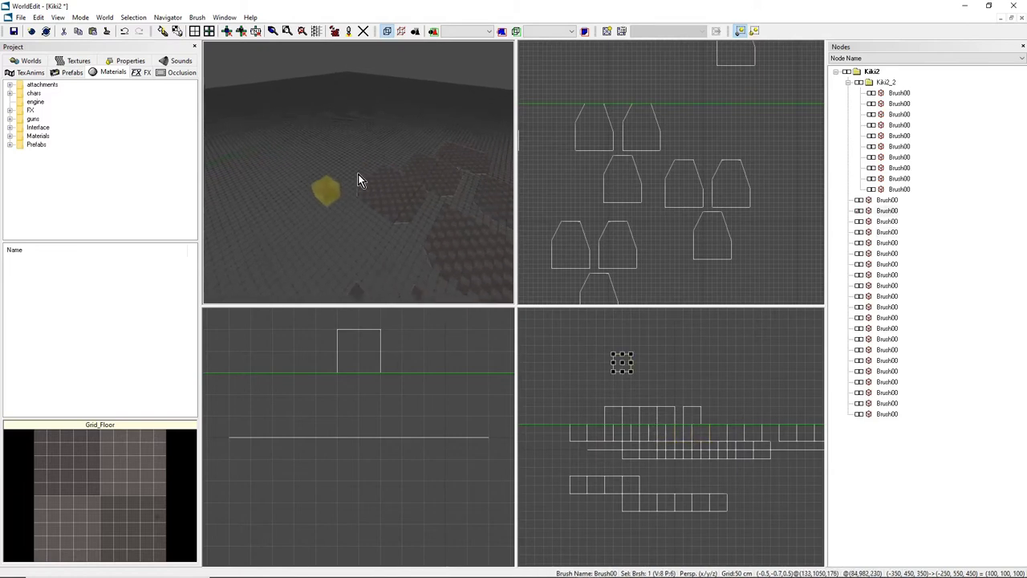
pyautogui.hotkey('shift', 'h')
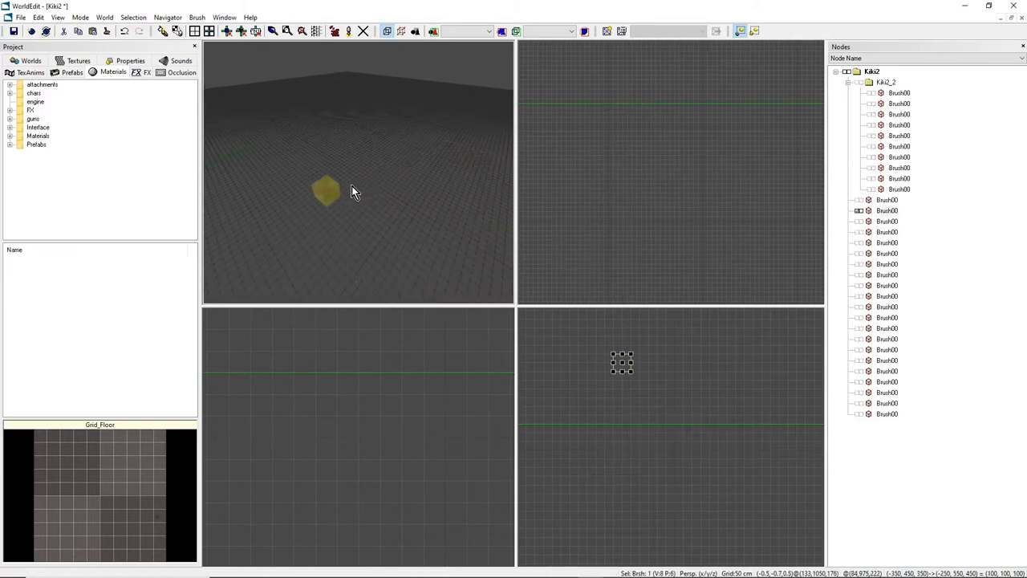
# Explode the isolated cube brush into separate brushes, one for each face.
pyautogui.moveTo(342, 193); pyautogui.dragTo(359, 219, button='right')
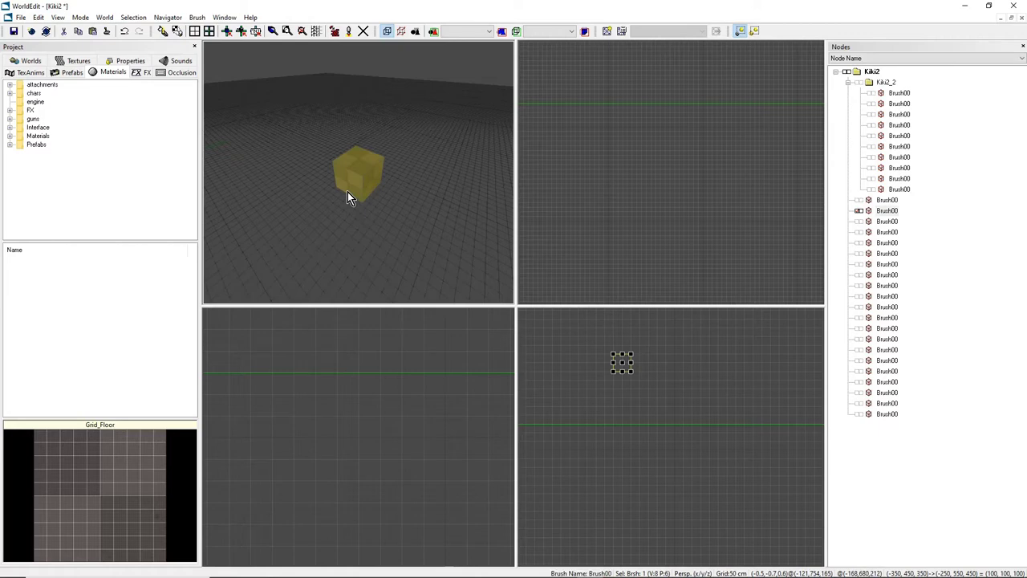
pyautogui.scroll(-2, 665, 211)
pyautogui.moveTo(665, 209)
pyautogui.mouseDown(button='right')
pyautogui.moveTo(669, 230)
pyautogui.moveTo(701, 241)
pyautogui.moveTo(722, 299)
pyautogui.mouseUp(button='right')
pyautogui.scroll(2, 679, 163)
pyautogui.scroll(2, 677, 178)
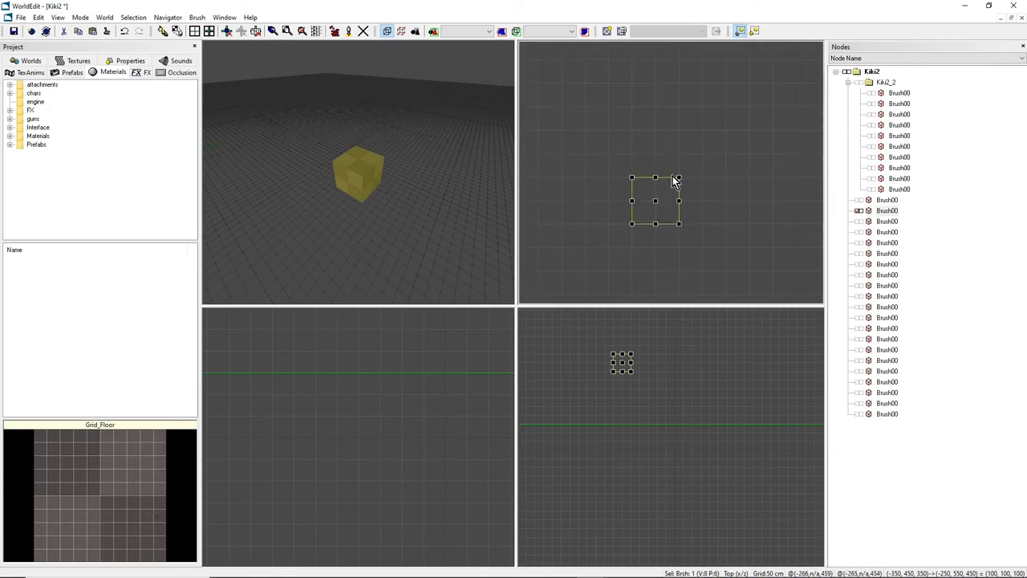
pyautogui.scroll(1, 680, 179)
pyautogui.moveTo(659, 196); pyautogui.dragTo(671, 171, button='right')
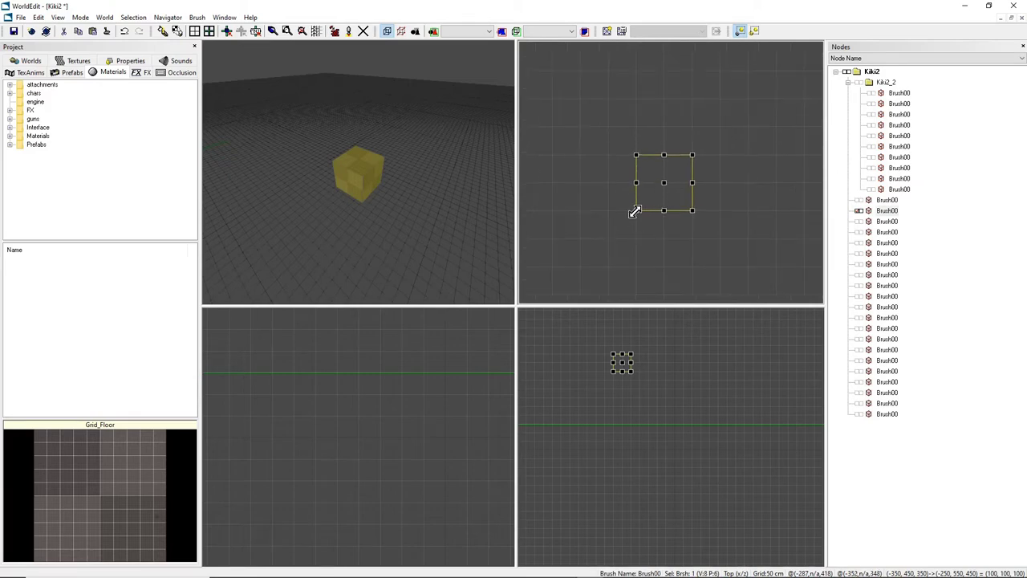
pyautogui.moveTo(633, 215)
pyautogui.mouseDown()
pyautogui.moveTo(609, 241)
pyautogui.moveTo(625, 217)
pyautogui.mouseUp()
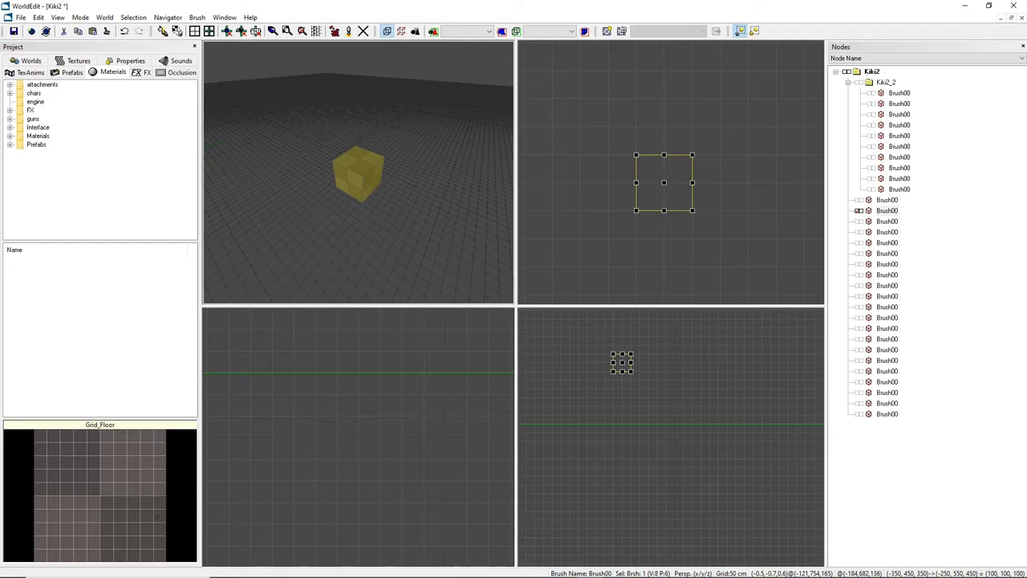
pyautogui.moveTo(388, 156); pyautogui.dragTo(365, 165, button='right')
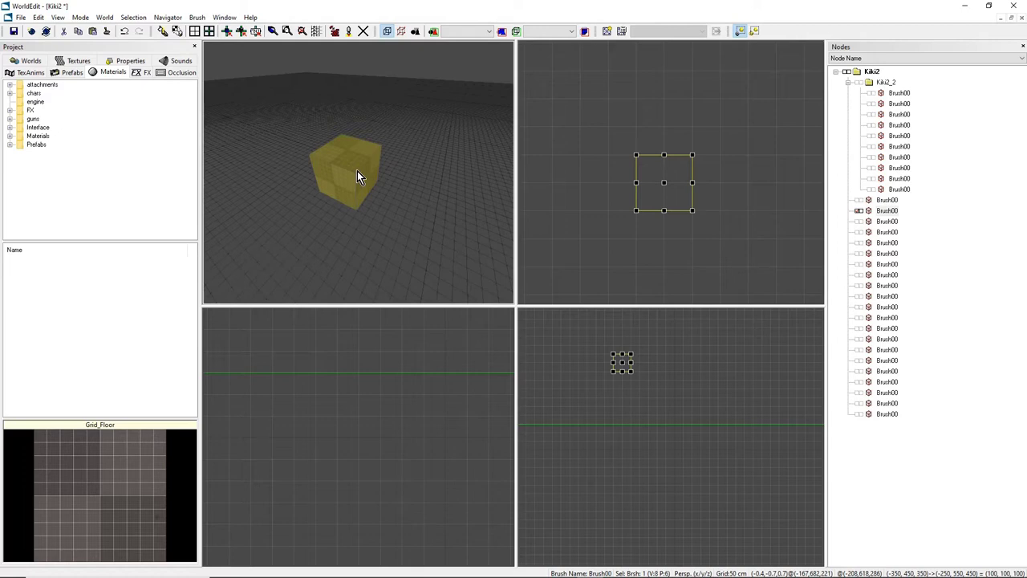
pyautogui.hotkey('ctrl', 'e')
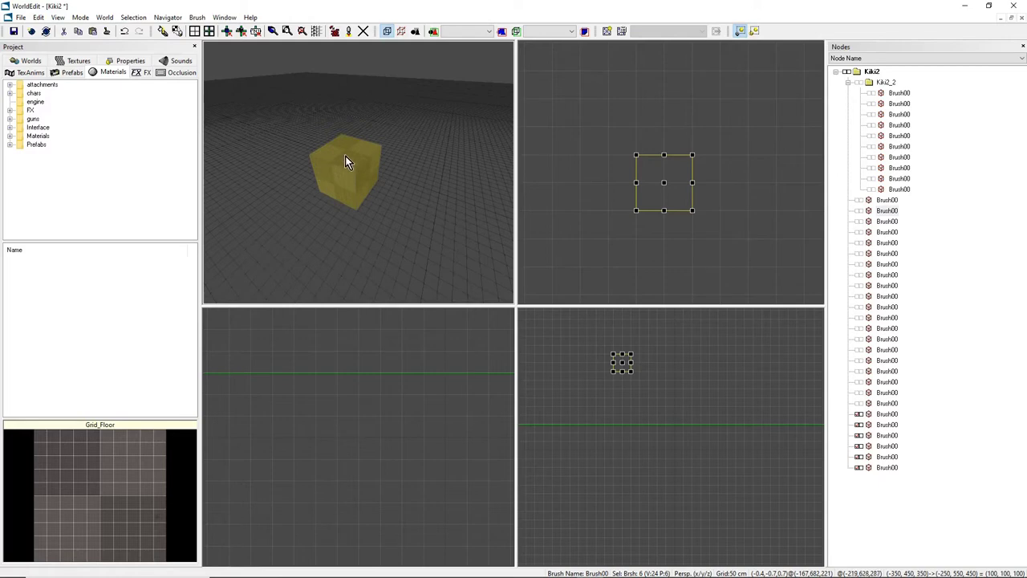
# Select the separated cube faces one at a time in the perspective view to check that each is independent.
pyautogui.click(345, 161)
pyautogui.click(341, 178)
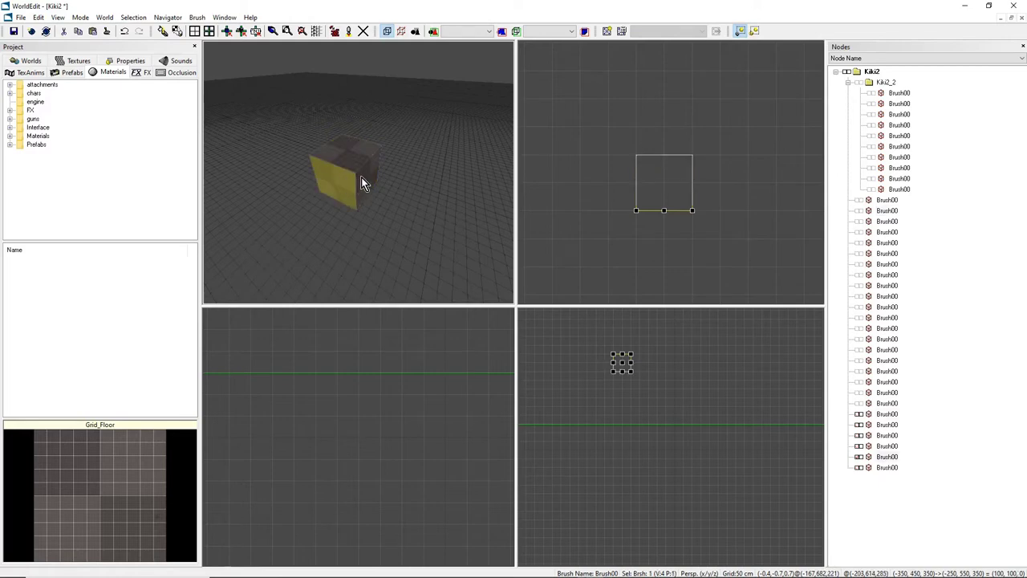
pyautogui.click(364, 178)
pyautogui.click(347, 163)
pyautogui.click(341, 180)
pyautogui.click(342, 184)
pyautogui.click(362, 161)
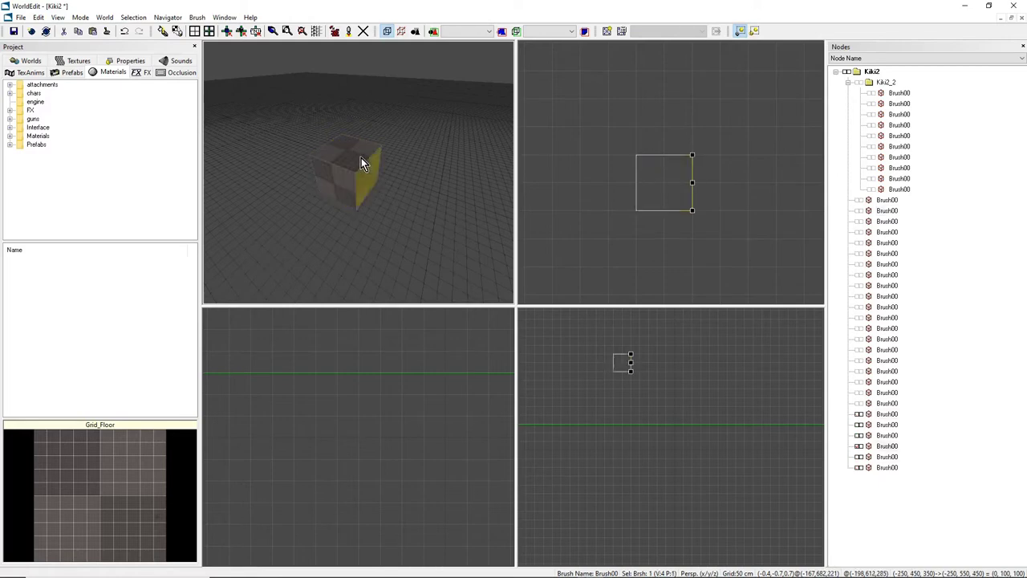
pyautogui.click(349, 188)
pyautogui.click(365, 178)
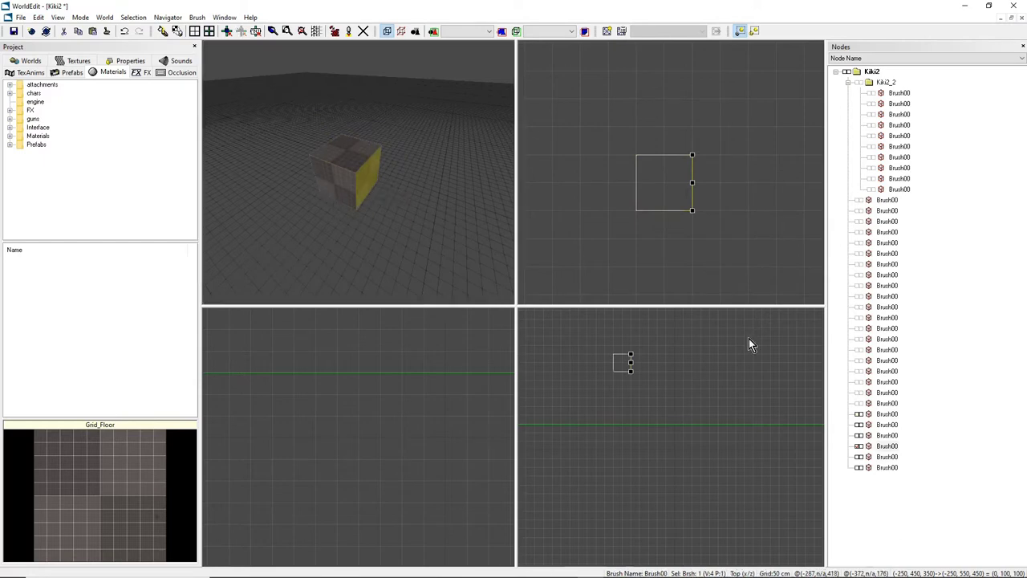
# Go through the new face brush nodes at the end of the Kiki2 root's node list.
pyautogui.click(887, 413)
pyautogui.click(889, 456)
pyautogui.click(888, 447)
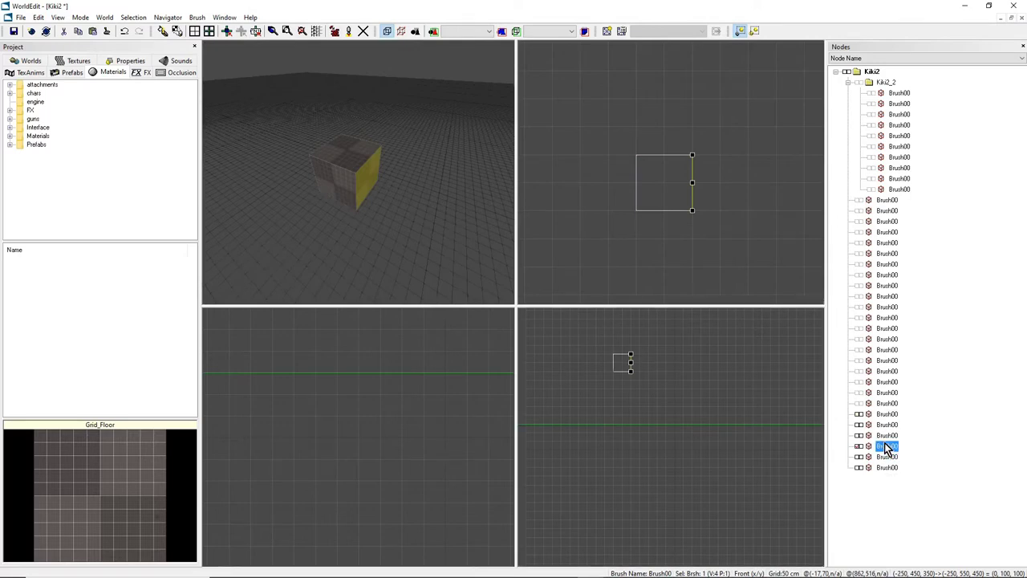
pyautogui.click(886, 437)
pyautogui.click(885, 425)
pyautogui.click(887, 438)
pyautogui.click(888, 447)
pyautogui.click(889, 459)
pyautogui.click(888, 469)
pyautogui.click(885, 439)
# Shift the selected side face 50 cm out from the cube and back several times, leaving it detached.
pyautogui.moveTo(417, 192)
pyautogui.mouseDown(button='right')
pyautogui.moveTo(417, 210)
pyautogui.moveTo(418, 193)
pyautogui.mouseUp(button='right')
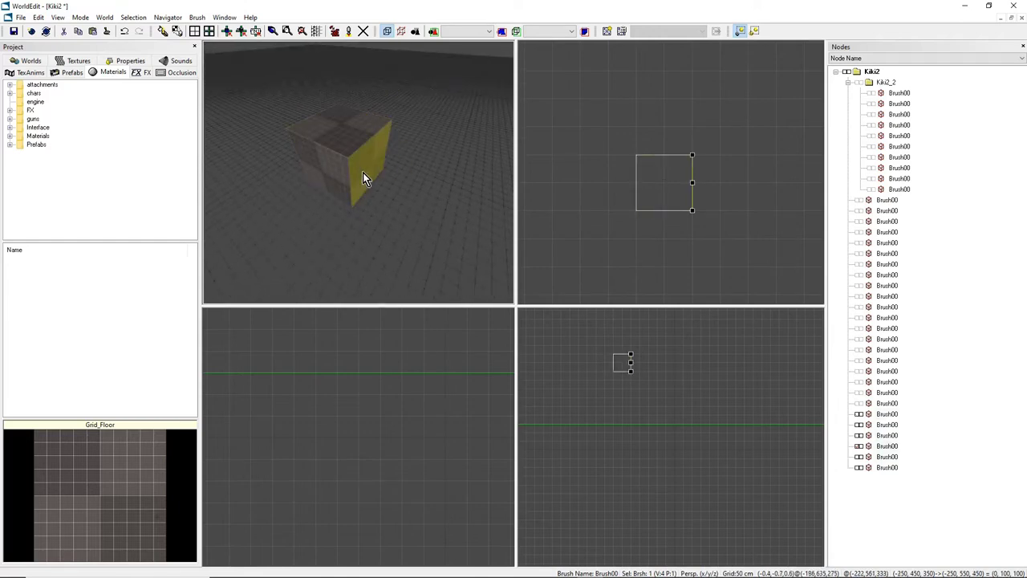
pyautogui.scroll(2, 673, 223)
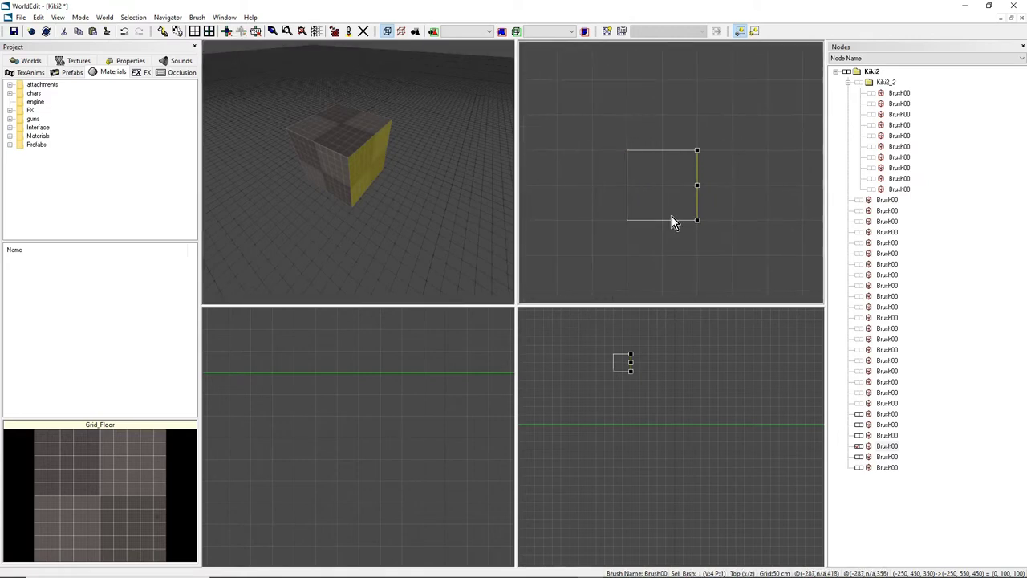
pyautogui.moveTo(703, 199); pyautogui.dragTo(632, 205, button='right')
pyautogui.press('Right')
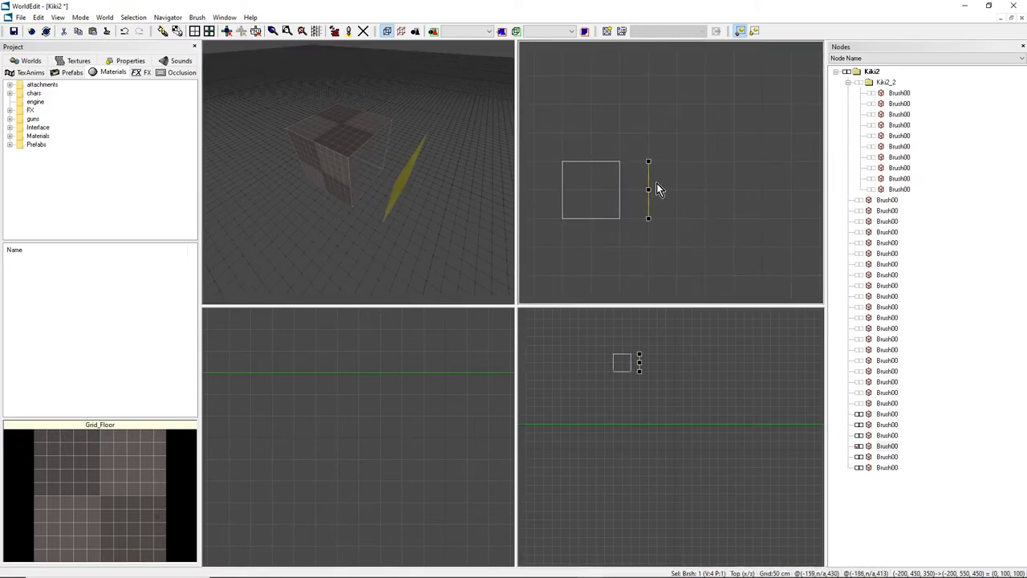
pyautogui.press('Left')
pyautogui.press('Right')
pyautogui.press('Left')
pyautogui.press('Right')
pyautogui.press('Left')
pyautogui.press('Right')
# Reselect the detached side face after trying the other faces, and move it 50 cm back against the cube.
pyautogui.click(365, 127)
pyautogui.click(329, 172)
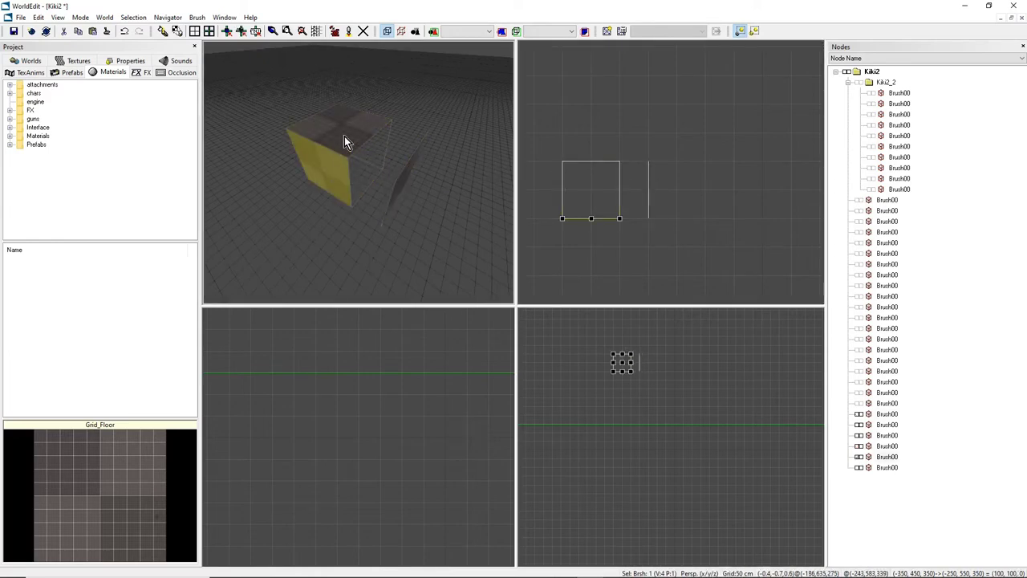
pyautogui.click(344, 137)
pyautogui.click(398, 186)
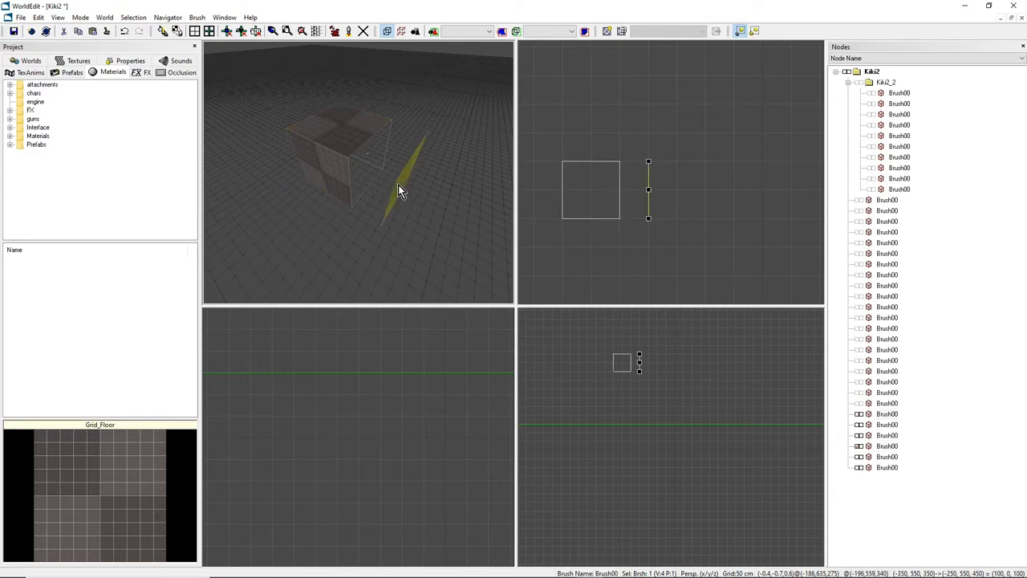
pyautogui.moveTo(349, 146); pyautogui.dragTo(360, 175, button='middle')
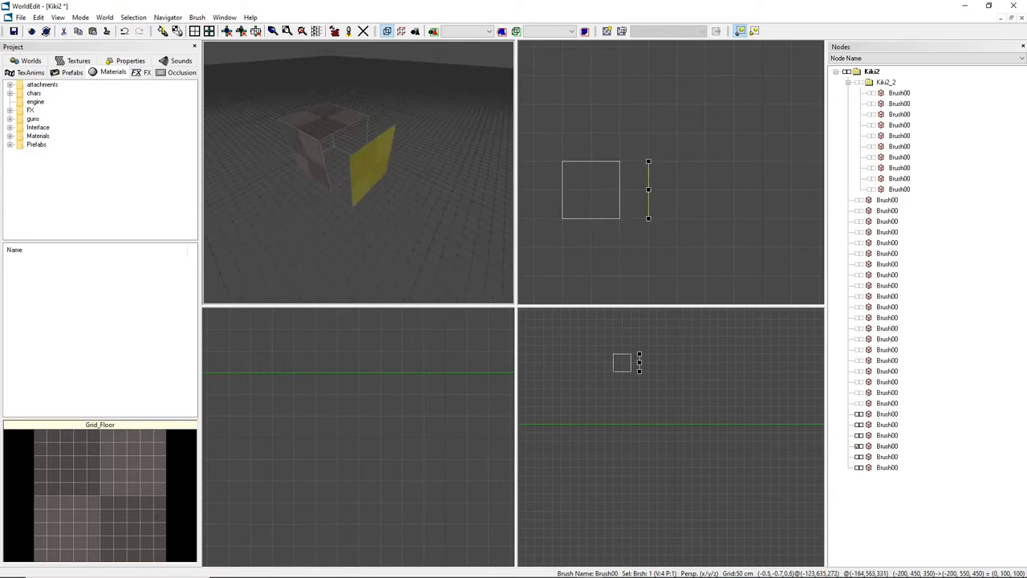
pyautogui.moveTo(428, 178); pyautogui.dragTo(361, 177, button='right')
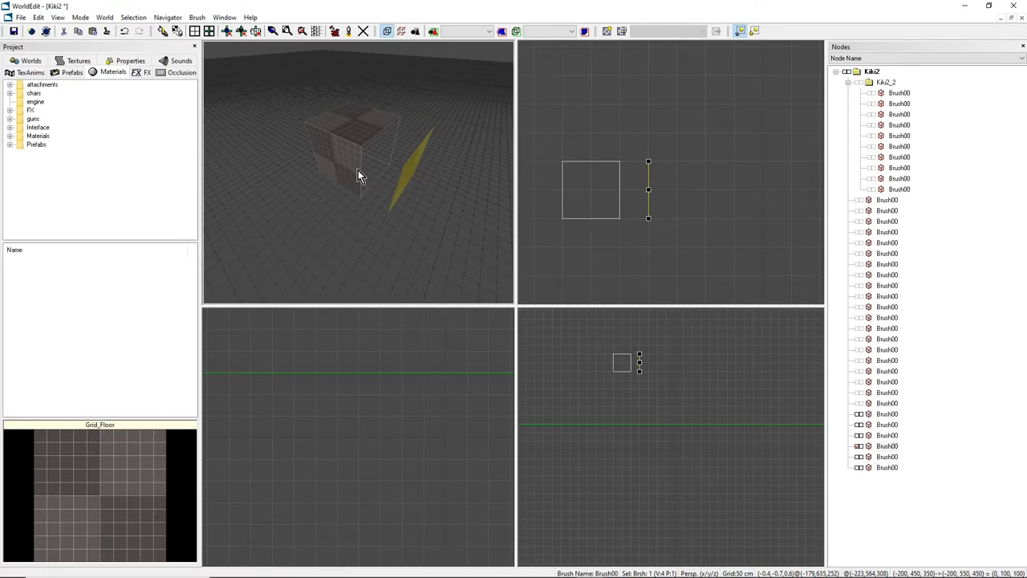
pyautogui.moveTo(358, 176)
pyautogui.mouseDown(button='right')
pyautogui.moveTo(345, 179)
pyautogui.moveTo(361, 177)
pyautogui.mouseUp(button='right')
pyautogui.scroll(1, 700, 200)
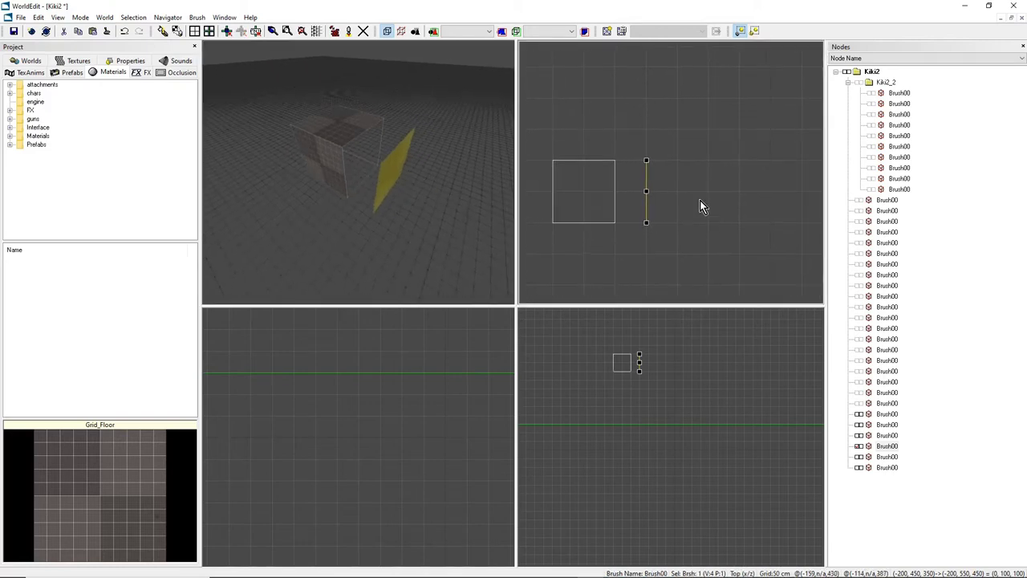
pyautogui.scroll(1, 631, 193)
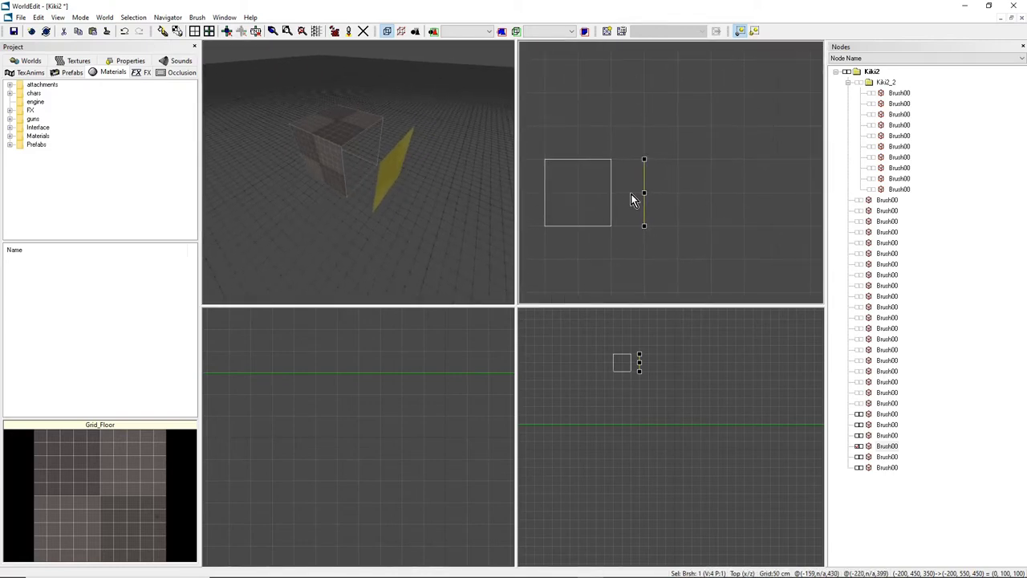
pyautogui.press('Left')
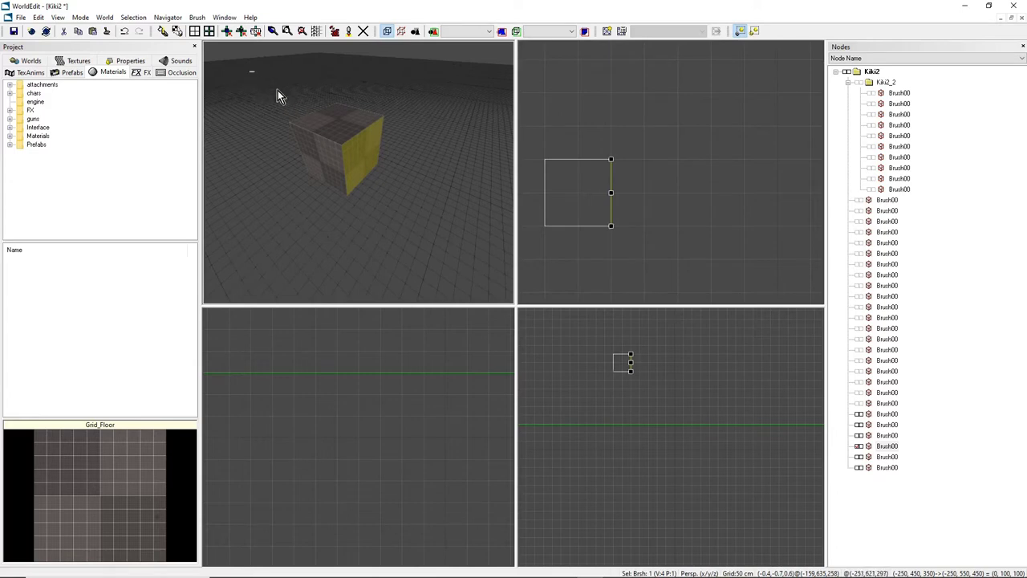
# Select all the separate faces and recombine them into a single cube brush.
pyautogui.moveTo(278, 90); pyautogui.dragTo(440, 235)
pyautogui.moveTo(420, 220); pyautogui.dragTo(379, 196, button='right')
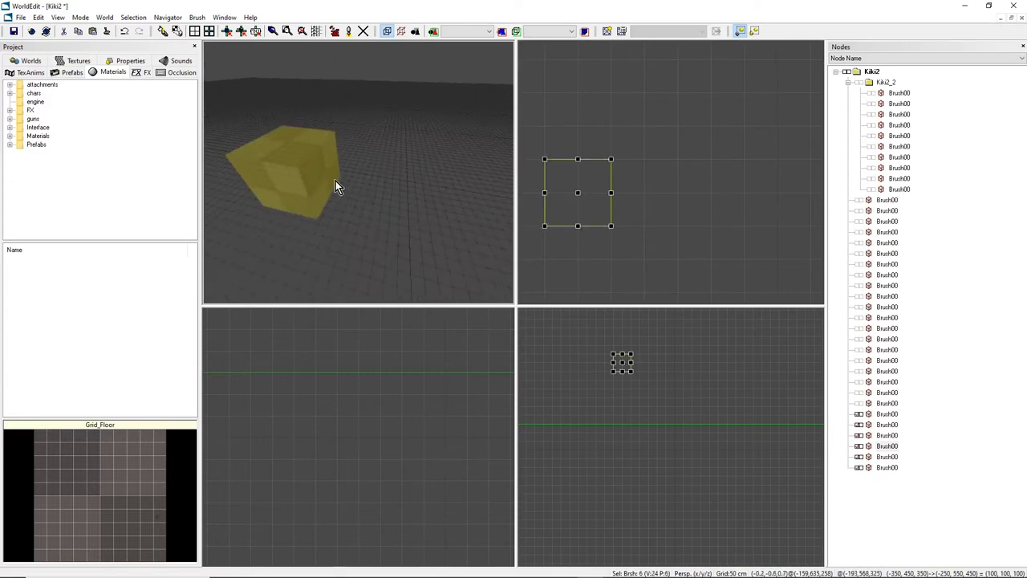
pyautogui.moveTo(336, 181); pyautogui.dragTo(409, 179, button='middle')
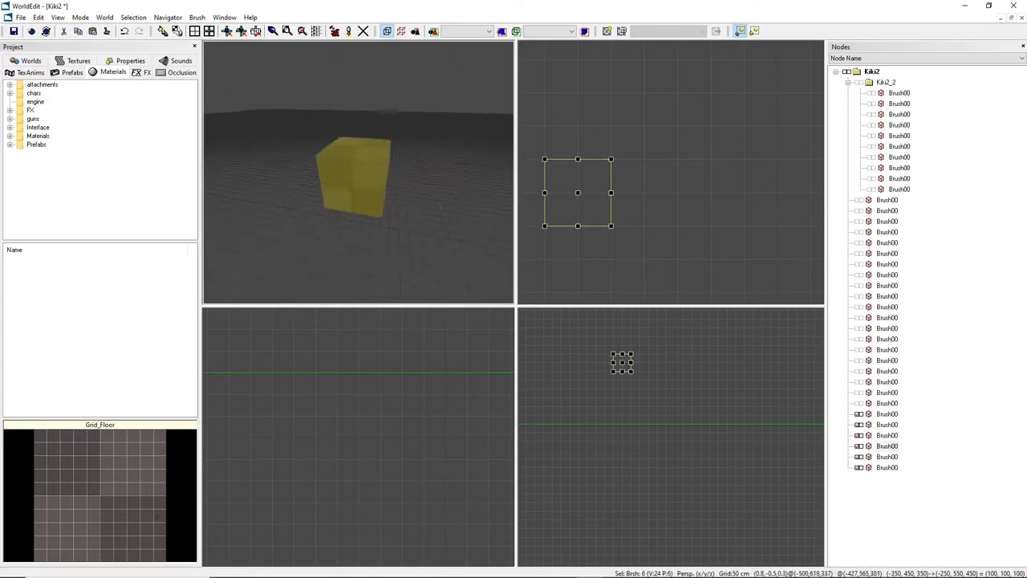
pyautogui.moveTo(365, 181); pyautogui.dragTo(328, 163, button='right')
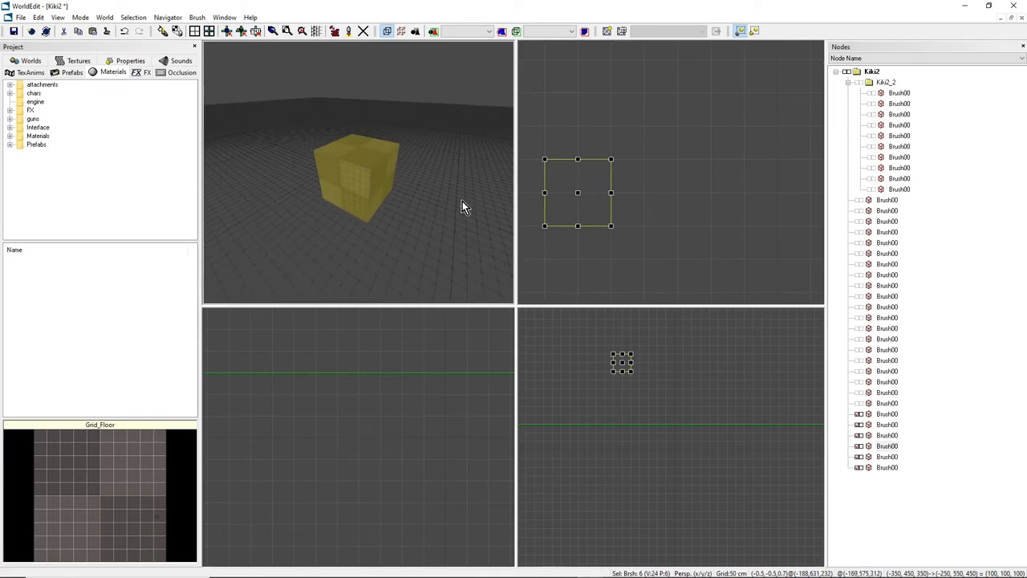
pyautogui.hotkey('ctrl', 'z')
pyautogui.hotkey('ctrl', 'z')
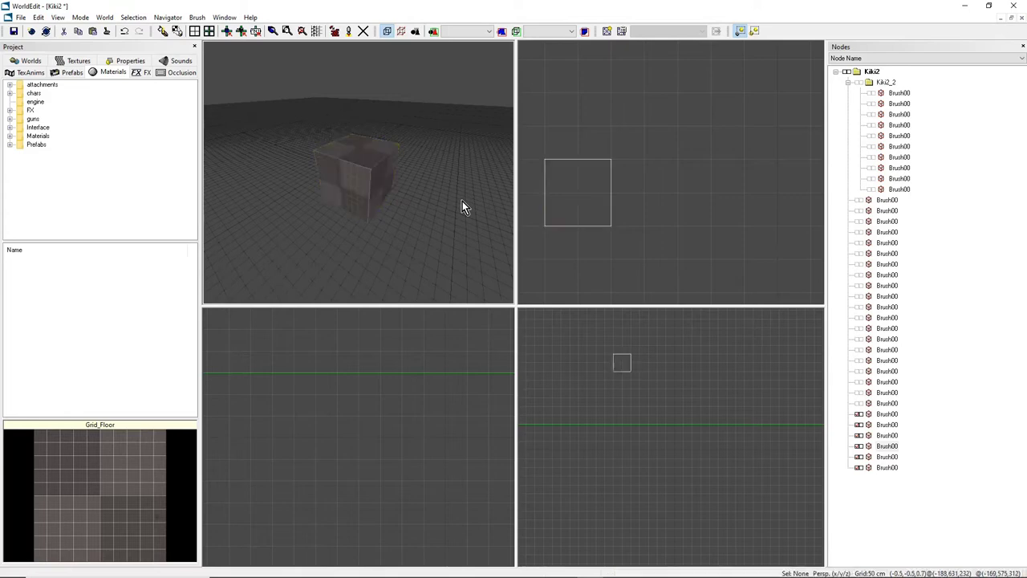
pyautogui.moveTo(463, 201); pyautogui.dragTo(454, 205, button='right')
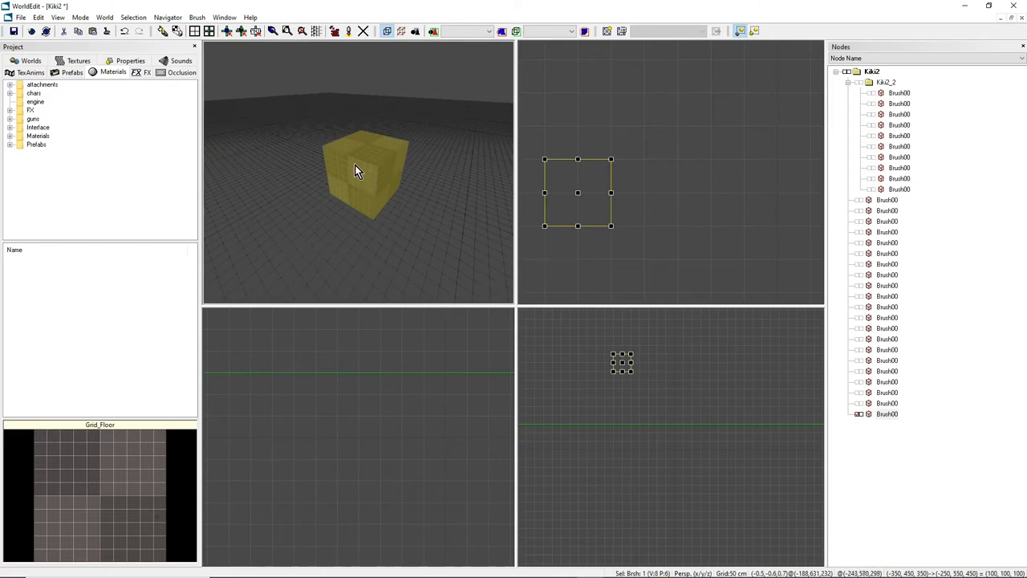
# Toggle the tag of the last brush node off and on to check that it selects the whole cube.
pyautogui.click(857, 415)
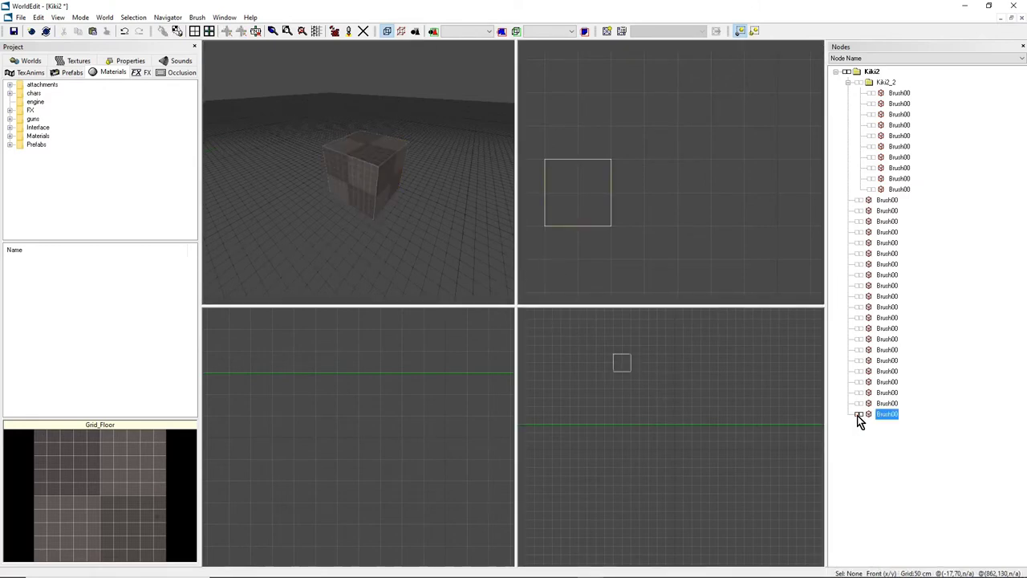
pyautogui.click(858, 415)
pyautogui.click(858, 415)
pyautogui.click(858, 415)
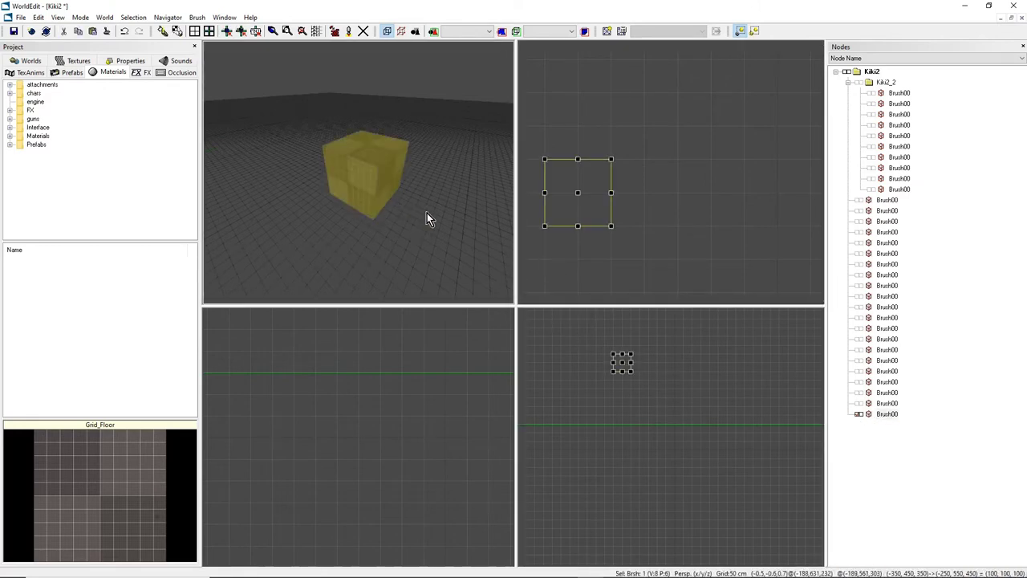
# Duplicate the cube brush in the top view, placing the copy 200 cm away along the x axis.
pyautogui.moveTo(427, 213); pyautogui.dragTo(453, 207, button='right')
pyautogui.moveTo(568, 246); pyautogui.dragTo(568, 277, button='right')
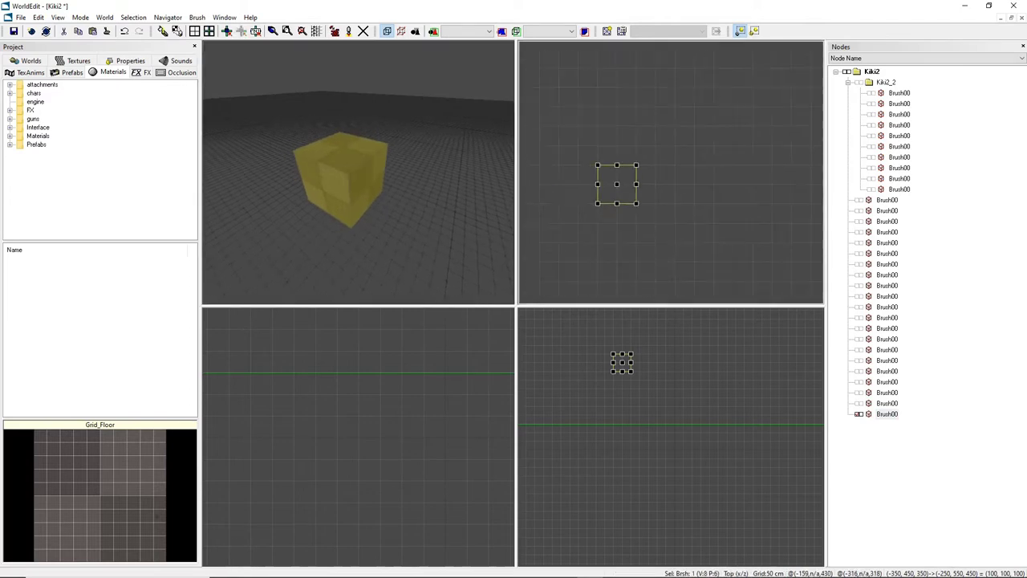
pyautogui.moveTo(610, 216); pyautogui.dragTo(654, 176, button='right')
pyautogui.keyDown('shift'); pyautogui.moveTo(589, 181); pyautogui.dragTo(672, 181); pyautogui.keyUp('shift')
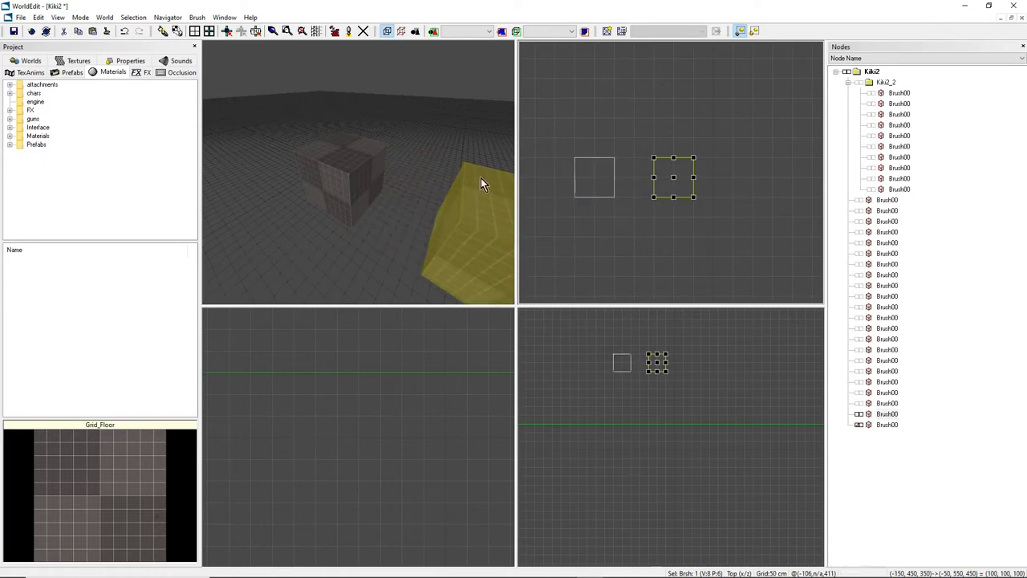
# Alternate the selection between the original cube and its copy to check that they are separate brushes.
pyautogui.moveTo(374, 175)
pyautogui.mouseDown(button='right')
pyautogui.moveTo(417, 173)
pyautogui.moveTo(330, 174)
pyautogui.mouseUp(button='right')
pyautogui.click(330, 174)
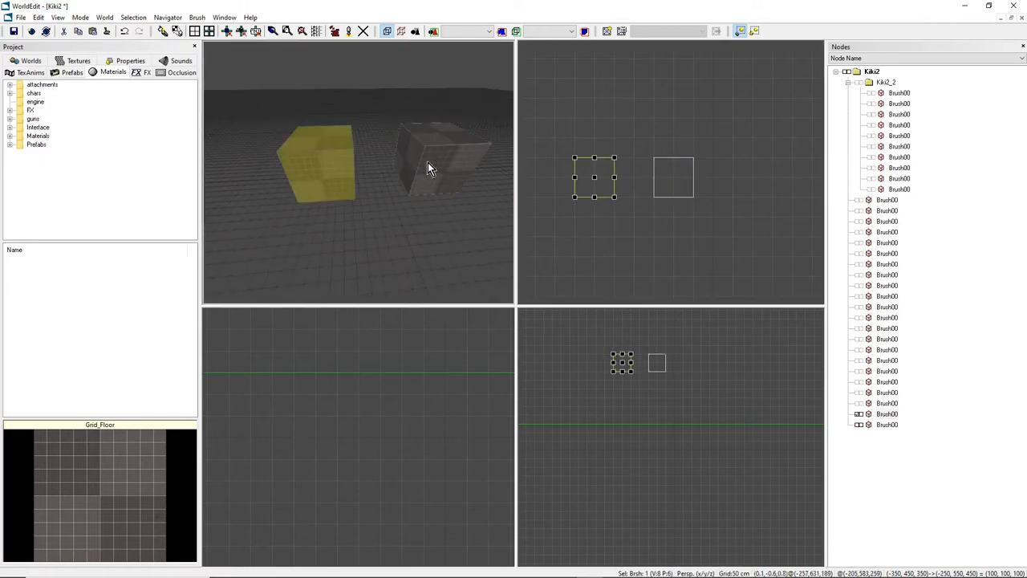
pyautogui.click(428, 162)
pyautogui.click(335, 164)
pyautogui.click(427, 152)
pyautogui.click(330, 163)
pyautogui.click(441, 160)
# Select both cubes together and join them into a single brush.
pyautogui.click(338, 158)
pyautogui.keyDown('shift'); pyautogui.click(427, 164); pyautogui.keyUp('shift')
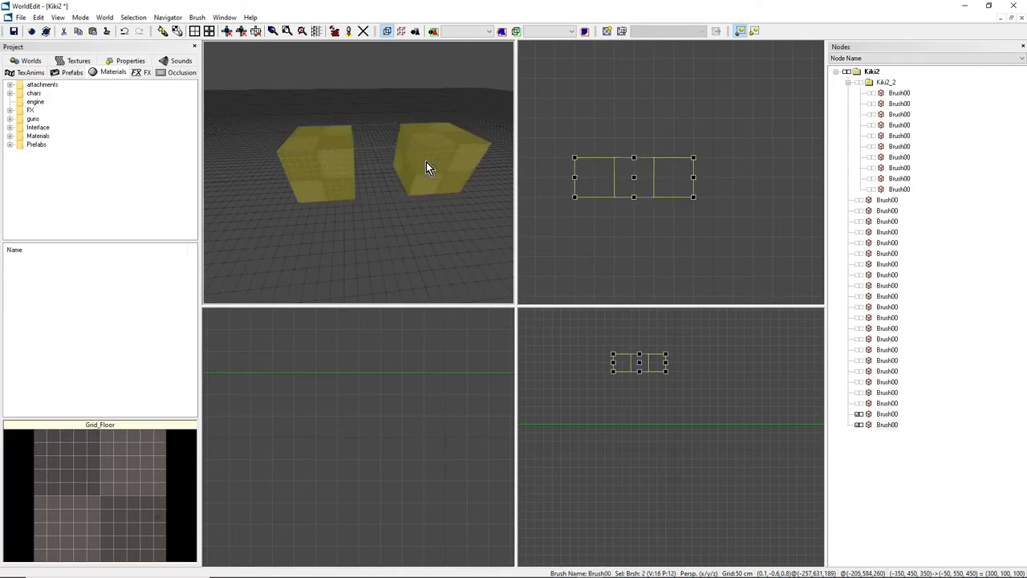
pyautogui.press('j')
pyautogui.scroll(-2, 671, 170)
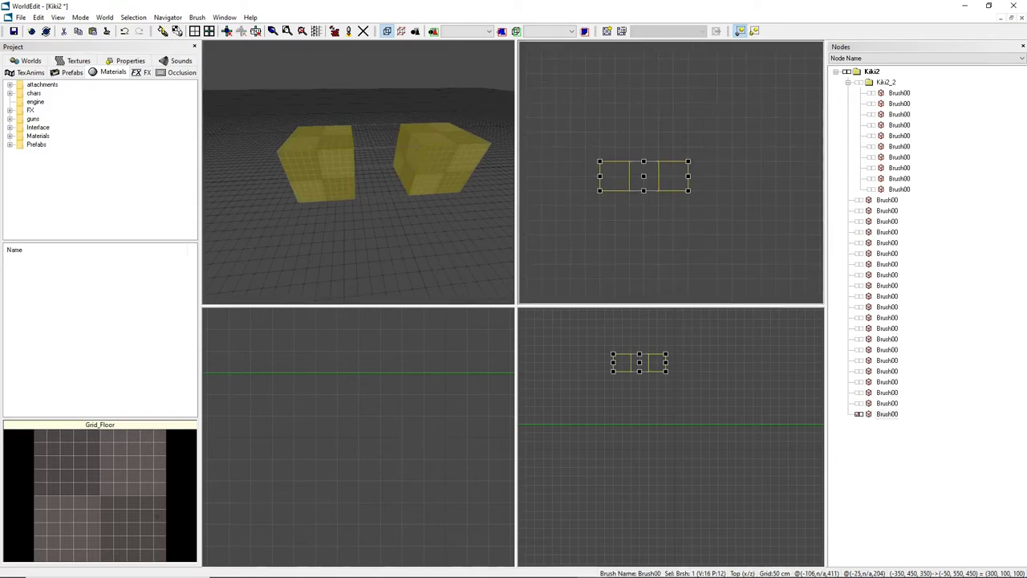
# Move the joined two-cube brush 50 cm along z in the top view and explode it into separate faces.
pyautogui.moveTo(644, 171)
pyautogui.mouseDown()
pyautogui.moveTo(621, 137)
pyautogui.moveTo(651, 153)
pyautogui.moveTo(644, 157)
pyautogui.mouseUp()
pyautogui.moveTo(359, 172)
pyautogui.mouseDown(button='right')
pyautogui.moveTo(321, 173)
pyautogui.moveTo(363, 174)
pyautogui.mouseUp(button='right')
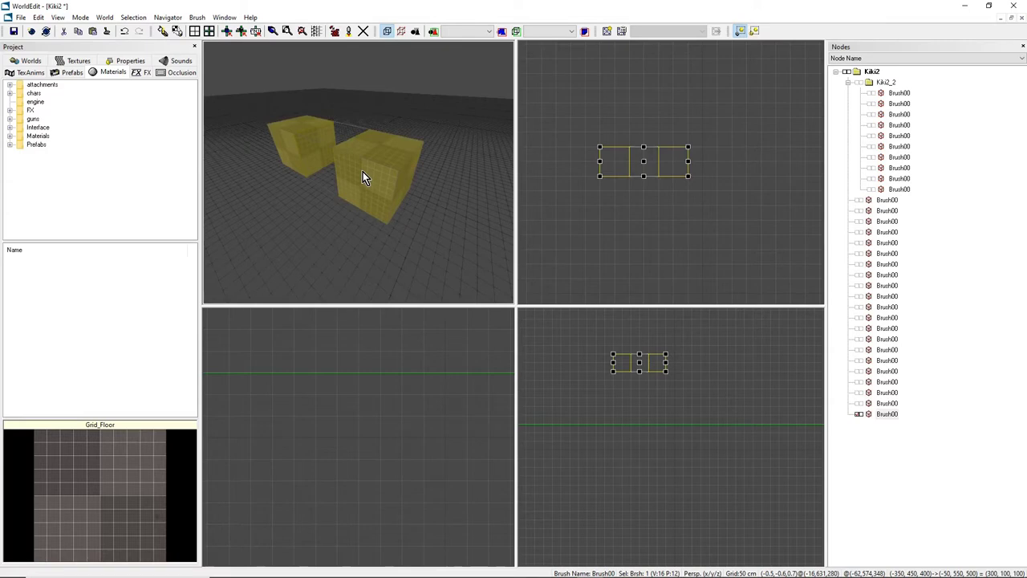
pyautogui.hotkey('ctrl', 'shift', 'j')
# Select individual faces on both cubes in turn to check that each one is a separate brush.
pyautogui.click(359, 141)
pyautogui.click(360, 173)
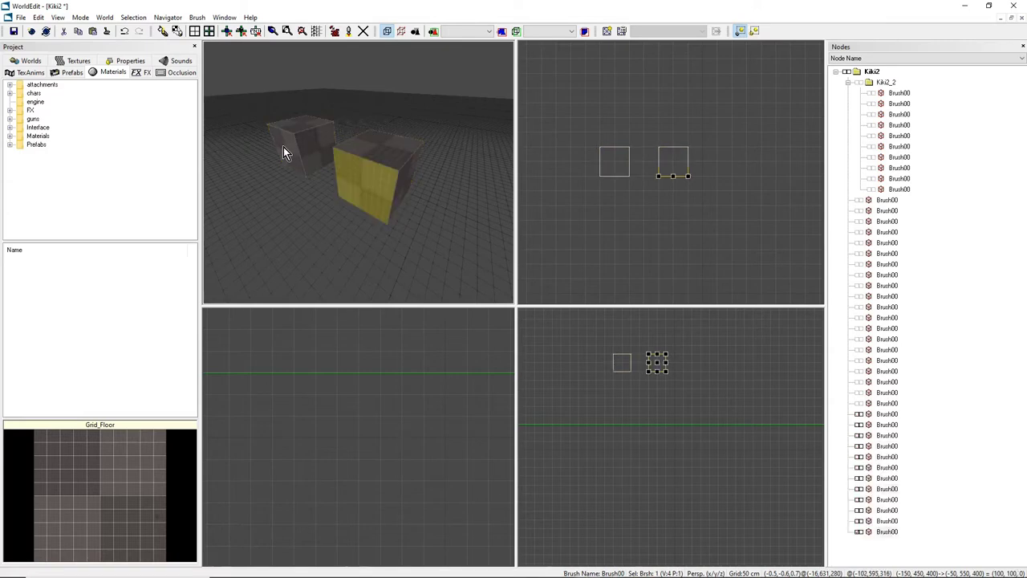
pyautogui.click(314, 146)
pyautogui.click(302, 122)
pyautogui.moveTo(302, 122)
pyautogui.mouseDown(button='right')
pyautogui.moveTo(378, 210)
pyautogui.moveTo(344, 167)
pyautogui.mouseUp(button='right')
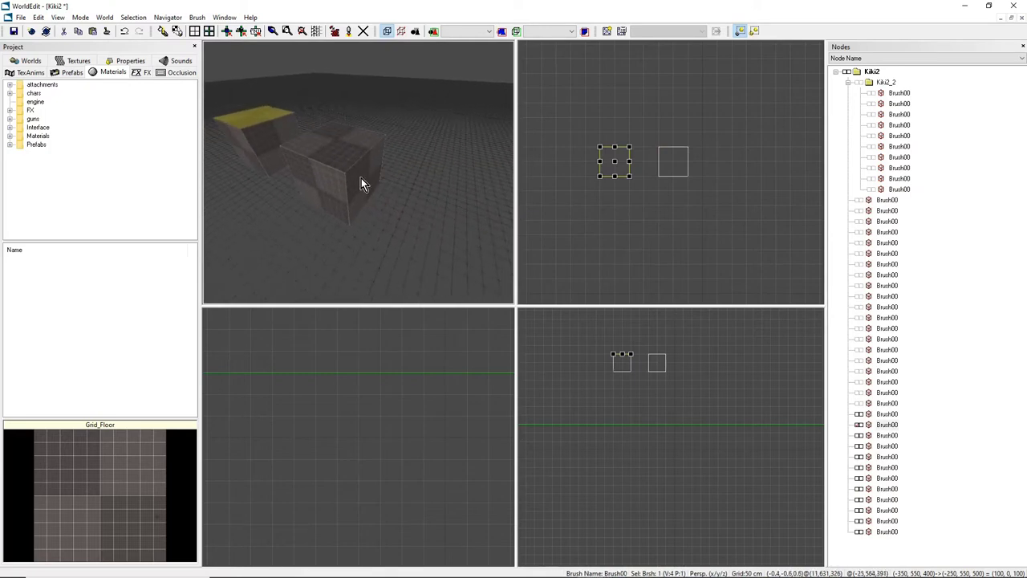
# Select the two adjacent front side faces of the right-hand cube and join them into one brush.
pyautogui.click(326, 192)
pyautogui.keyDown('ctrl'); pyautogui.click(352, 180); pyautogui.keyUp('ctrl')
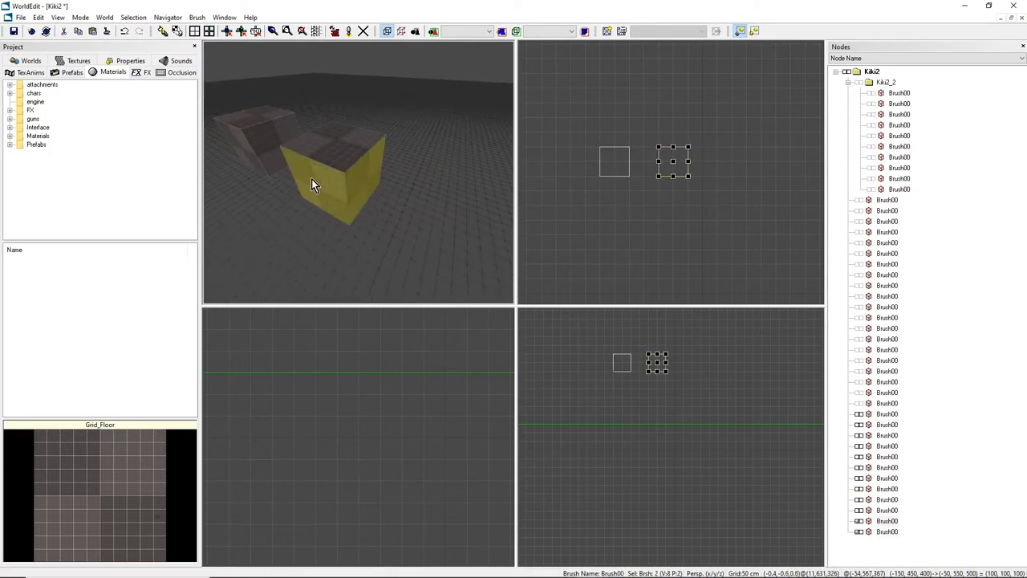
pyautogui.click(313, 179)
pyautogui.keyDown('ctrl'); pyautogui.click(360, 174); pyautogui.keyUp('ctrl')
pyautogui.press('j')
pyautogui.moveTo(359, 173)
pyautogui.mouseDown(button='middle')
pyautogui.moveTo(374, 224)
pyautogui.moveTo(378, 210)
pyautogui.moveTo(353, 188)
pyautogui.mouseUp(button='middle')
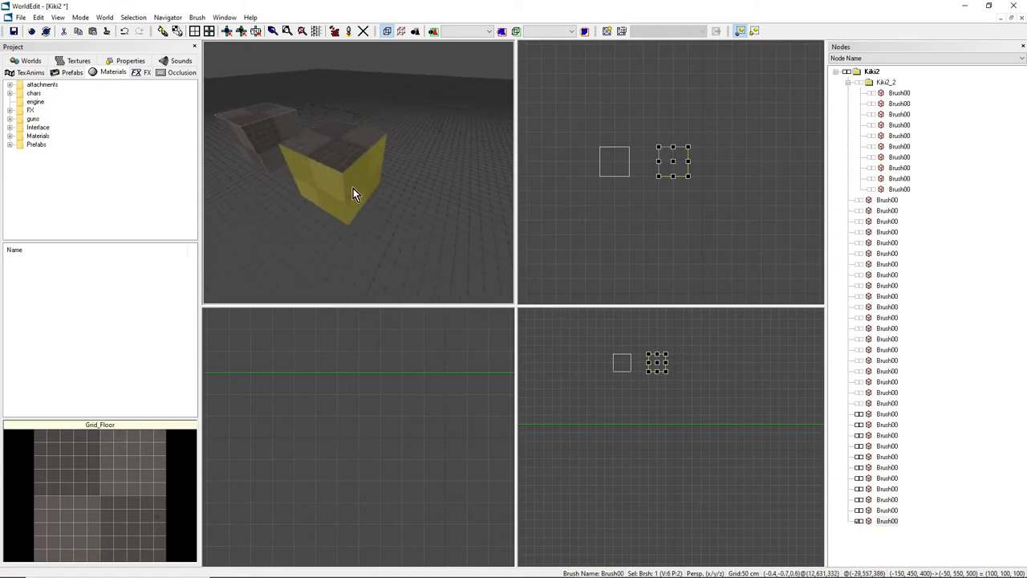
# Move the joined pair of faces 50 cm along x and 100 cm along negative z, and test its selection.
pyautogui.moveTo(674, 163); pyautogui.dragTo(689, 191)
pyautogui.moveTo(401, 190)
pyautogui.mouseDown(button='middle')
pyautogui.moveTo(395, 161)
pyautogui.moveTo(371, 153)
pyautogui.moveTo(314, 170)
pyautogui.moveTo(328, 149)
pyautogui.moveTo(345, 157)
pyautogui.mouseUp(button='middle')
pyautogui.click(367, 151)
pyautogui.click(324, 151)
pyautogui.click(322, 143)
pyautogui.click(365, 205)
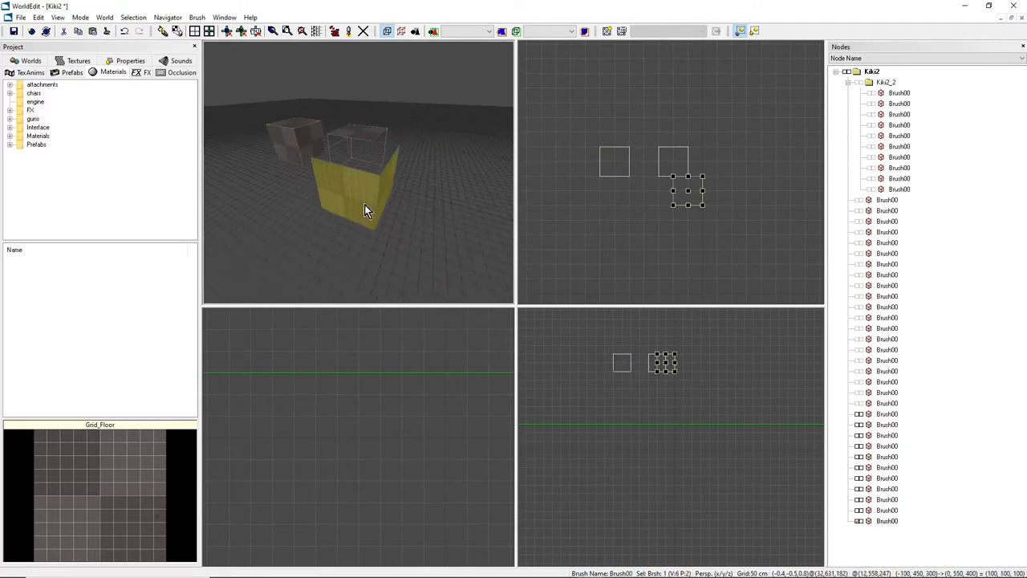
# Select all six faces of the other exploded cube and join them back into a single brush.
pyautogui.moveTo(365, 204); pyautogui.dragTo(384, 206, button='middle')
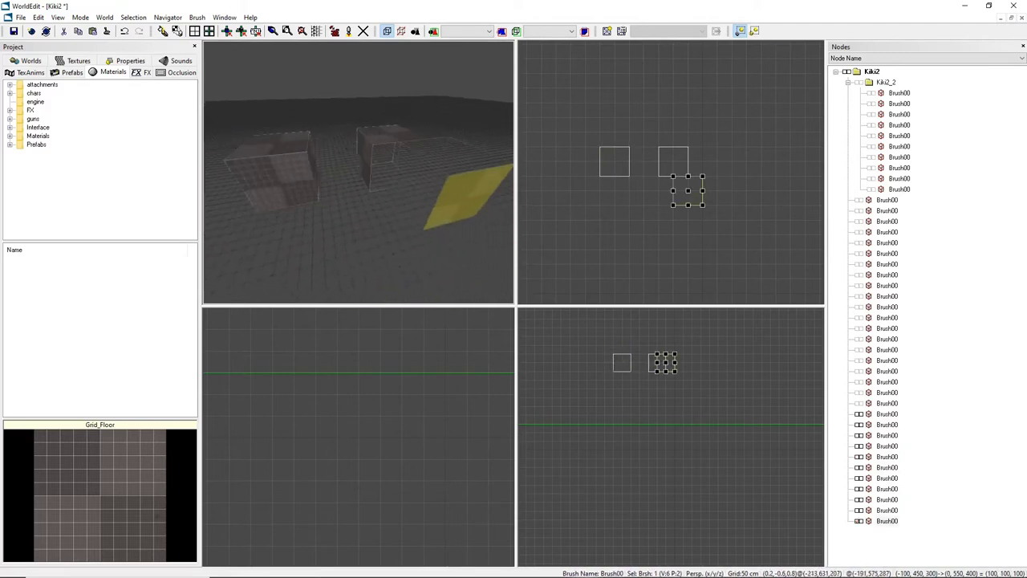
pyautogui.moveTo(317, 218); pyautogui.dragTo(360, 178, button='middle')
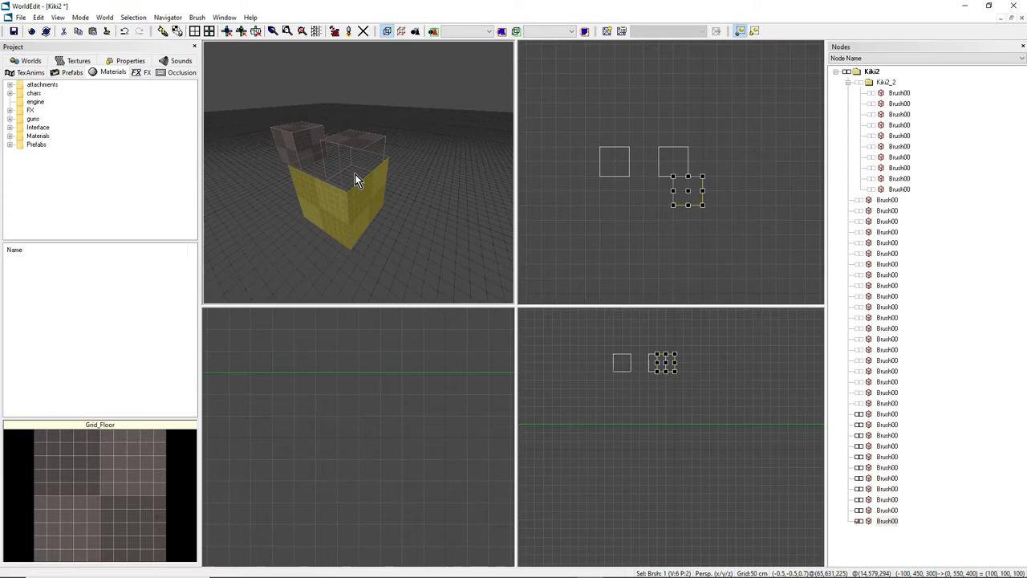
pyautogui.moveTo(355, 175)
pyautogui.mouseDown(button='middle')
pyautogui.moveTo(379, 186)
pyautogui.moveTo(355, 154)
pyautogui.mouseUp(button='middle')
pyautogui.click(378, 186)
pyautogui.click(355, 154)
pyautogui.moveTo(248, 102); pyautogui.dragTo(412, 265)
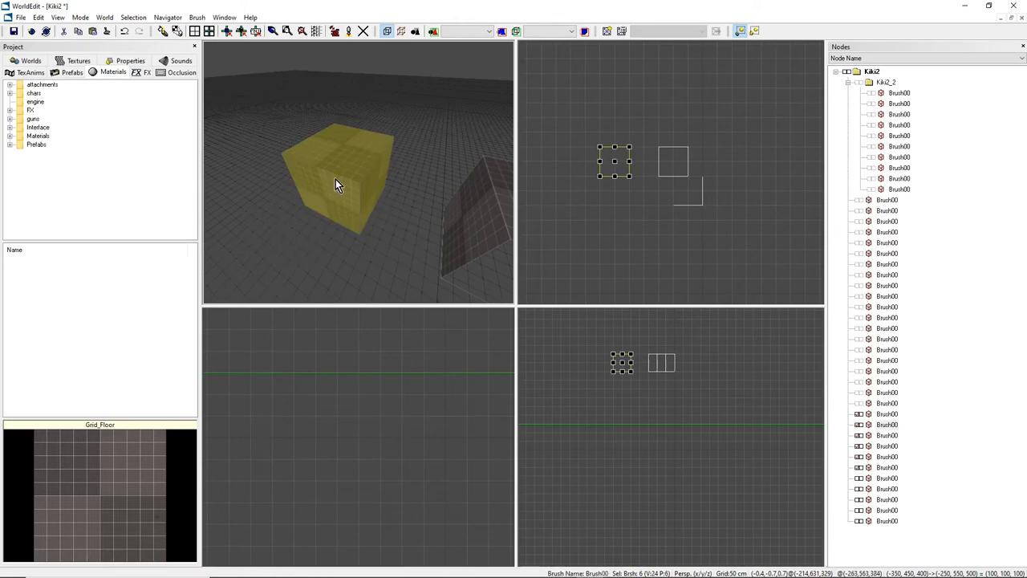
pyautogui.press('j')
# Stretch the rejoined cube in the top and front views to 750 × 550 × 750 cm.
pyautogui.scroll(-2, 676, 186)
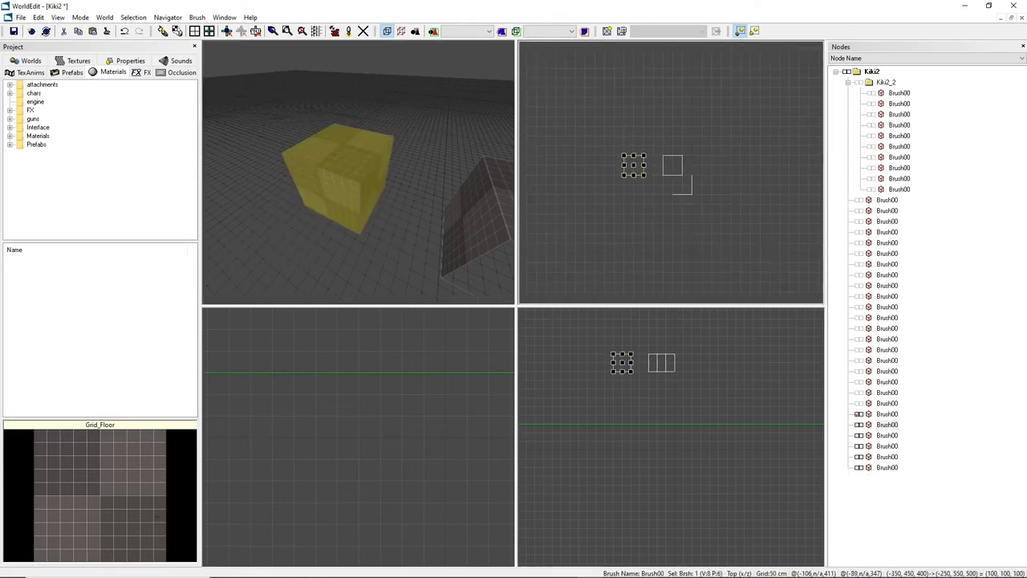
pyautogui.moveTo(647, 169); pyautogui.dragTo(575, 244)
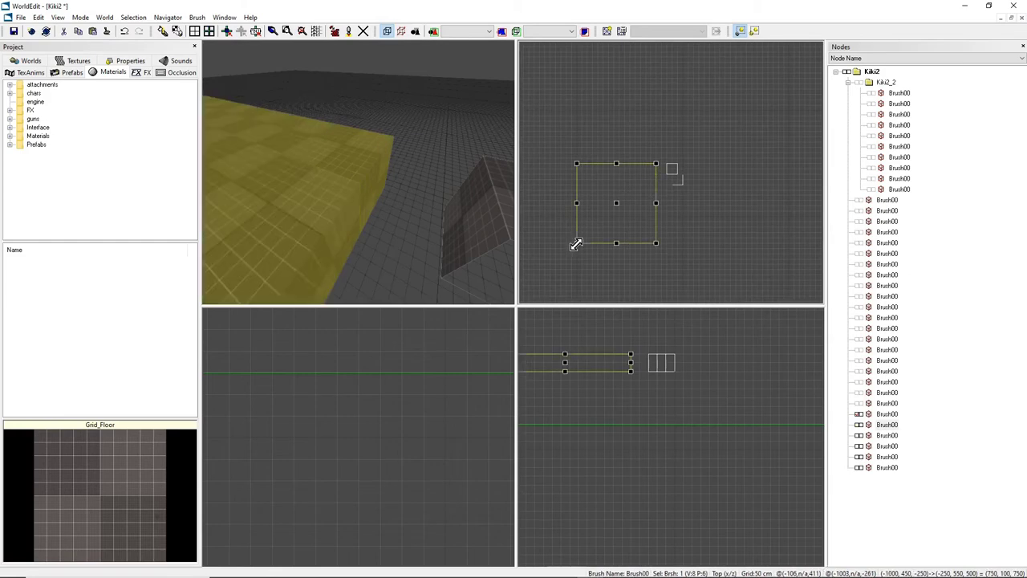
pyautogui.scroll(-4, 616, 385)
pyautogui.moveTo(624, 398); pyautogui.dragTo(621, 361)
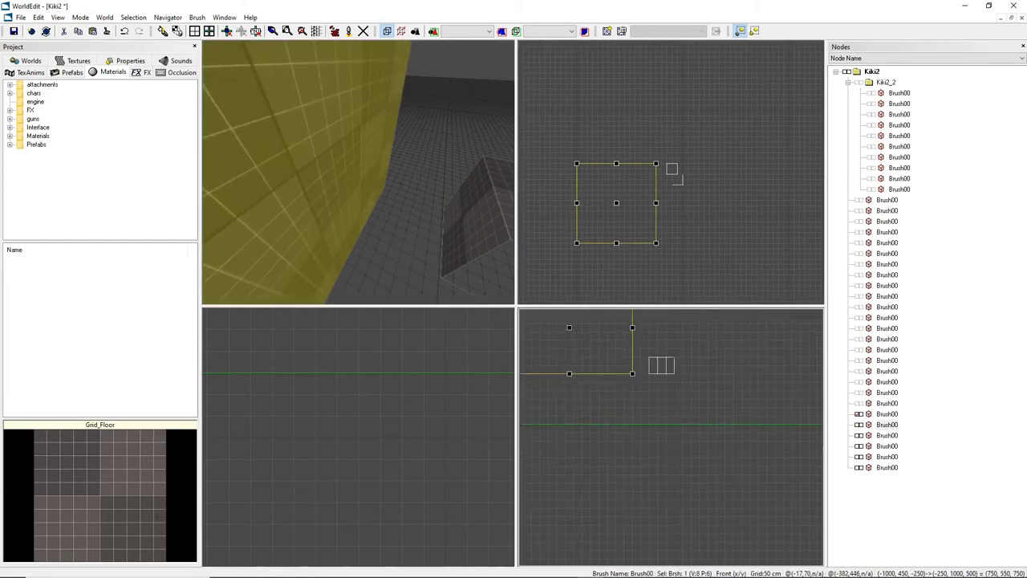
# Shrink the enlarged box in the front and top views to 400 × 300 × 350 cm.
pyautogui.scroll(1, 672, 438)
pyautogui.moveTo(711, 355)
pyautogui.mouseDown()
pyautogui.moveTo(641, 419)
pyautogui.moveTo(639, 406)
pyautogui.mouseUp()
pyautogui.moveTo(598, 165); pyautogui.dragTo(599, 207)
pyautogui.moveTo(402, 225)
pyautogui.mouseDown(button='right')
pyautogui.moveTo(293, 197)
pyautogui.moveTo(309, 233)
pyautogui.moveTo(293, 229)
pyautogui.moveTo(301, 201)
pyautogui.moveTo(307, 273)
pyautogui.moveTo(361, 174)
pyautogui.mouseUp(button='right')
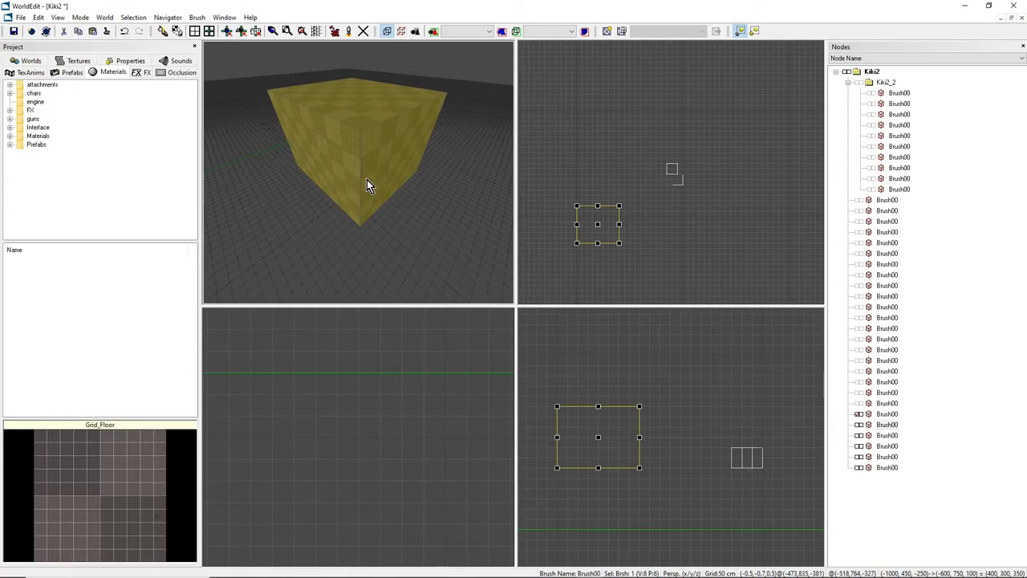
# Select only the large box and flip its faces so they point inward.
pyautogui.press('c')
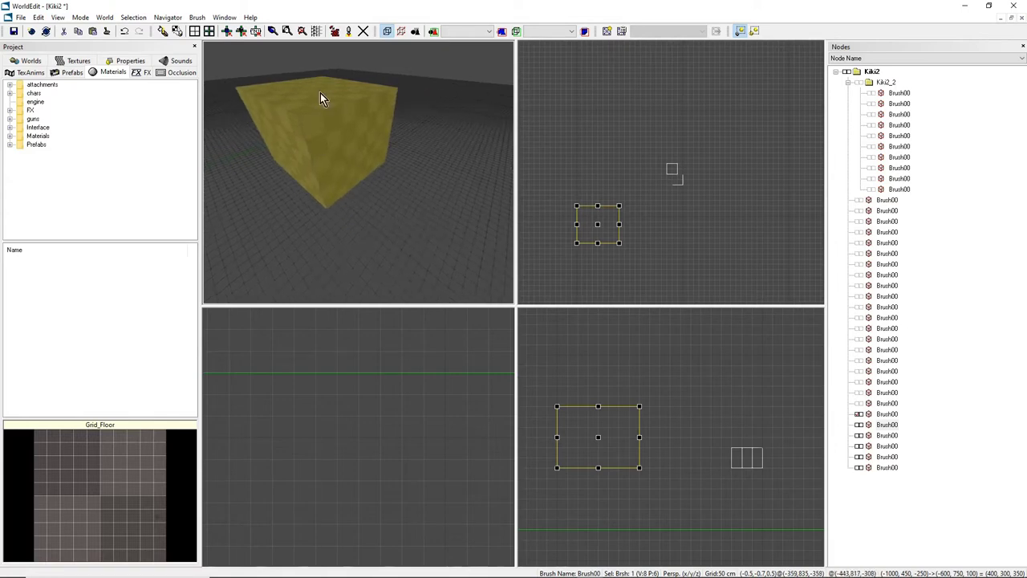
pyautogui.moveTo(320, 97); pyautogui.dragTo(439, 174, button='right')
pyautogui.keyDown('ctrl'); pyautogui.click(444, 144); pyautogui.keyUp('ctrl')
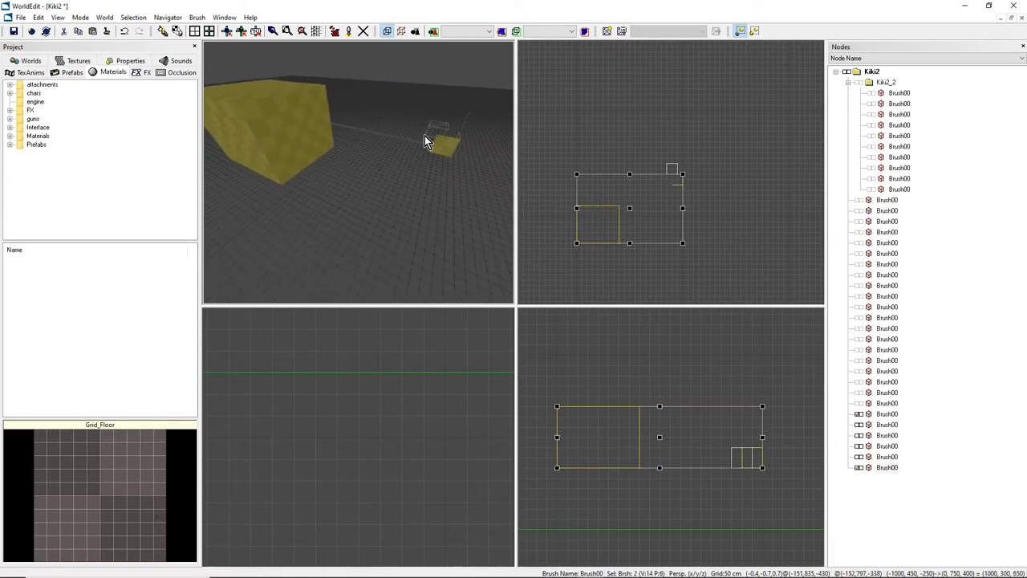
pyautogui.moveTo(424, 138); pyautogui.dragTo(401, 133, button='right')
pyautogui.click(321, 139)
pyautogui.moveTo(321, 139); pyautogui.dragTo(281, 120, button='middle')
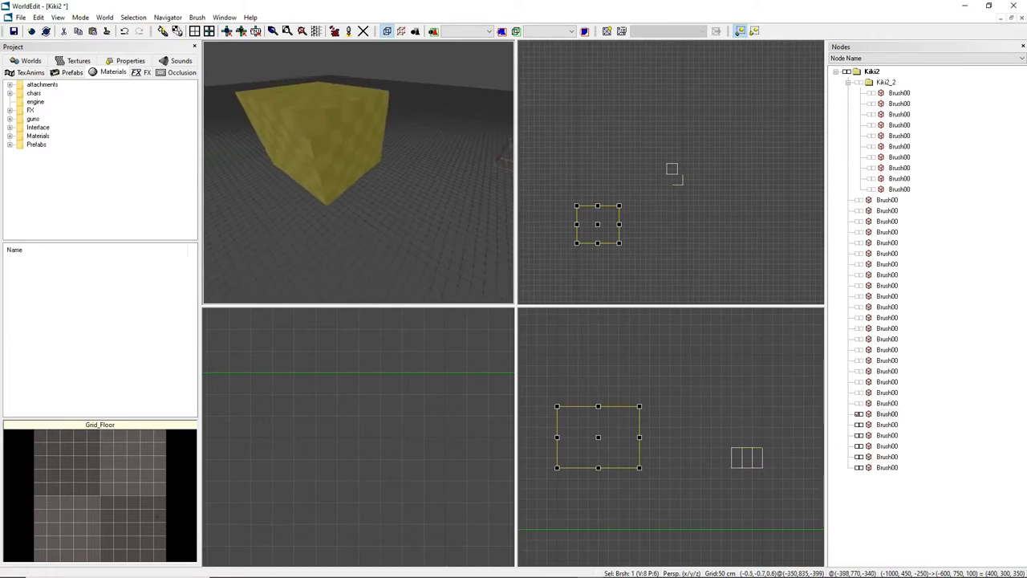
pyautogui.moveTo(353, 153); pyautogui.dragTo(347, 175, button='right')
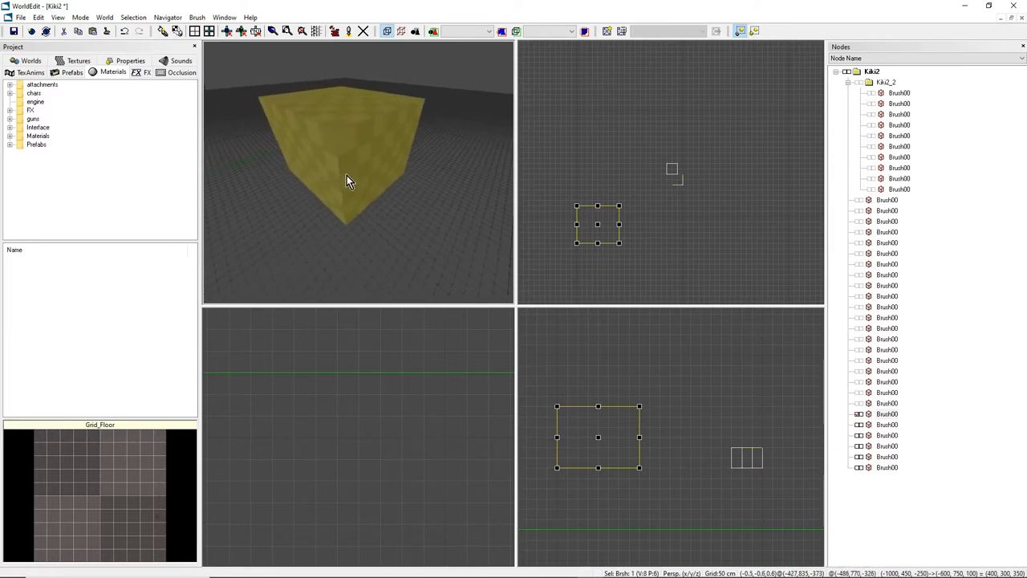
pyautogui.press('f')
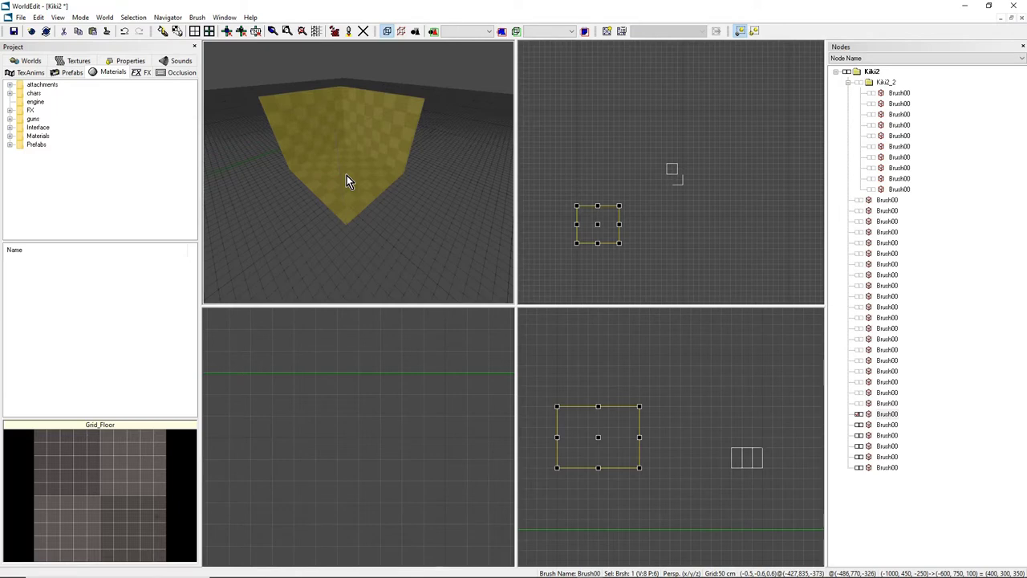
# Select the joined two-face brush and examine its faces from behind.
pyautogui.moveTo(367, 177)
pyautogui.mouseDown(button='middle')
pyautogui.moveTo(409, 104)
pyautogui.moveTo(373, 201)
pyautogui.moveTo(337, 196)
pyautogui.moveTo(362, 177)
pyautogui.moveTo(324, 157)
pyautogui.moveTo(331, 181)
pyautogui.moveTo(363, 183)
pyautogui.moveTo(357, 192)
pyautogui.moveTo(422, 186)
pyautogui.moveTo(449, 201)
pyautogui.mouseUp(button='middle')
pyautogui.moveTo(381, 195)
pyautogui.mouseDown()
pyautogui.moveTo(357, 186)
pyautogui.moveTo(359, 174)
pyautogui.mouseUp()
pyautogui.click(359, 207)
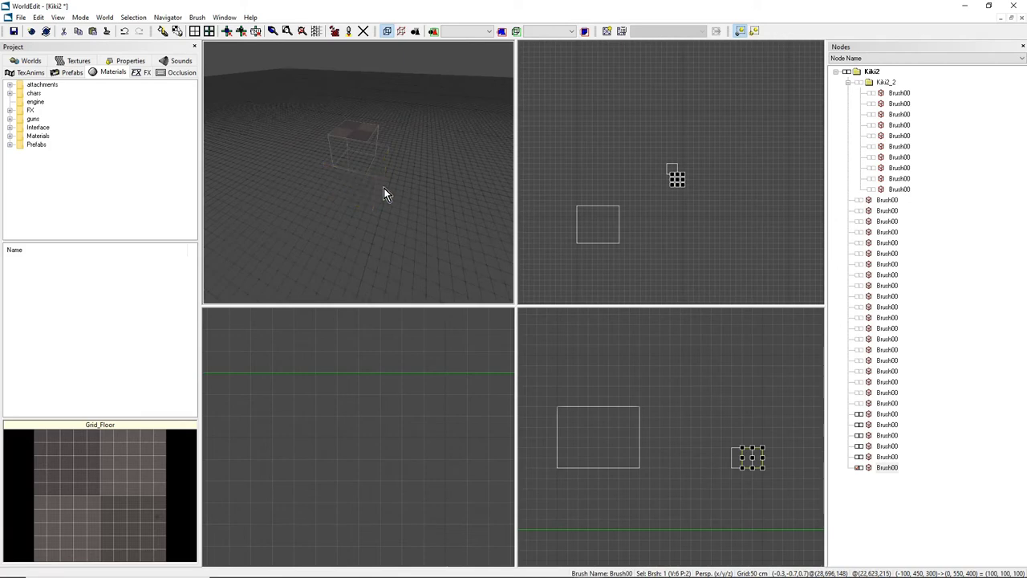
# Select the top face of the exploded small cube and raise it 100 cm.
pyautogui.moveTo(384, 188); pyautogui.dragTo(433, 191, button='middle')
pyautogui.moveTo(374, 191); pyautogui.dragTo(326, 186)
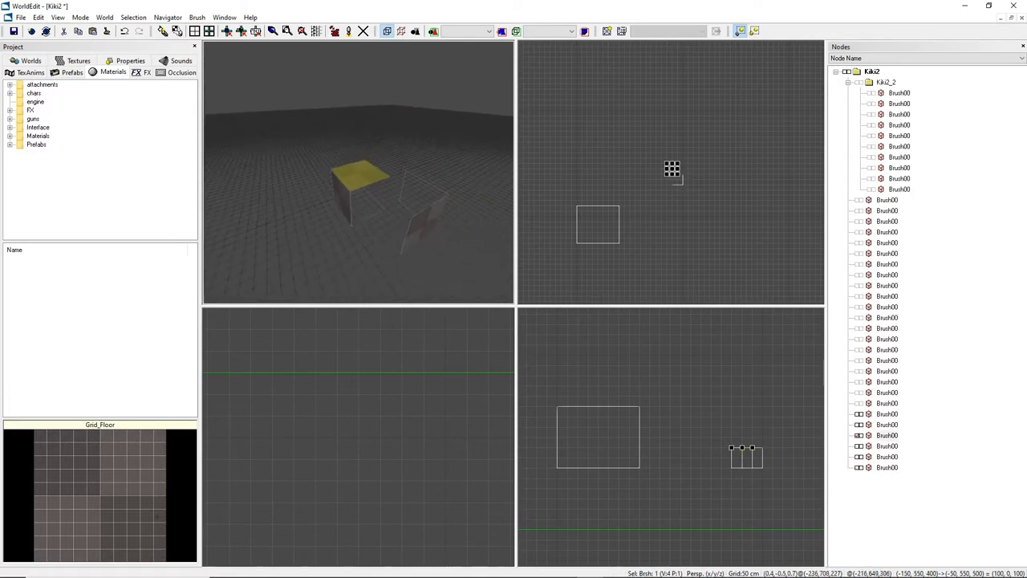
pyautogui.press('Up')
pyautogui.press('Up')
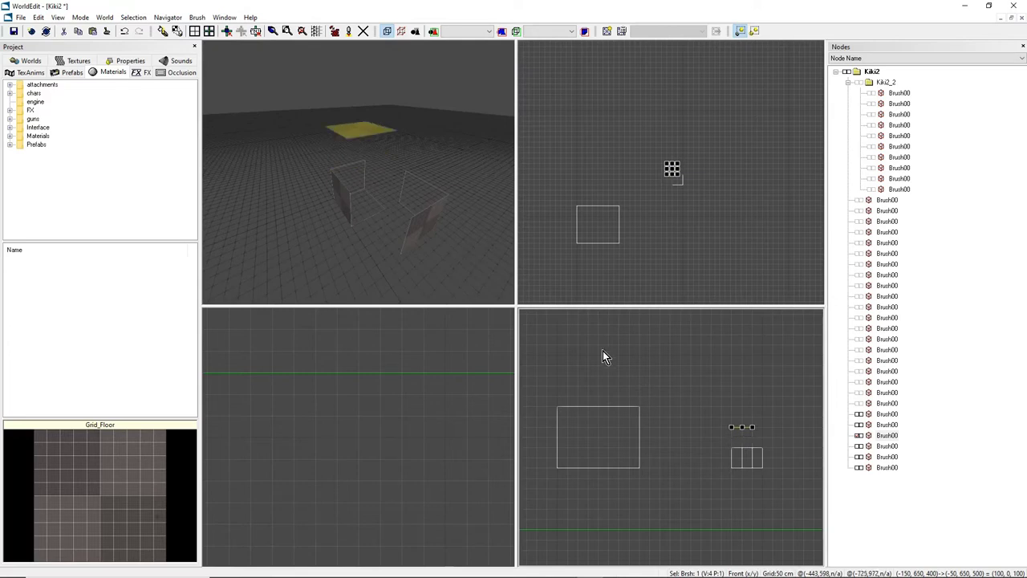
# Flip the raised face so it faces downward, checking it from below.
pyautogui.moveTo(394, 196); pyautogui.dragTo(341, 111)
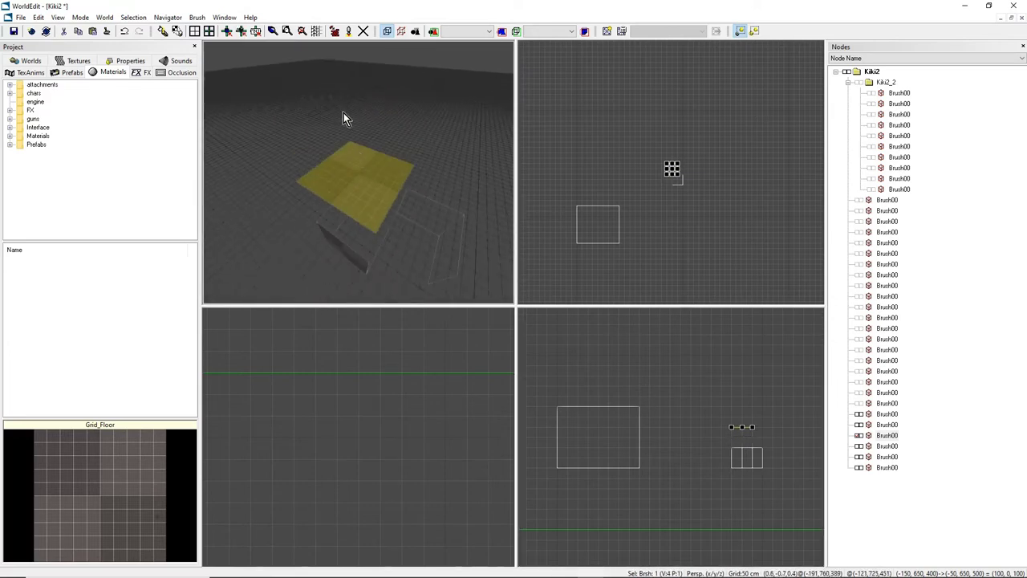
pyautogui.moveTo(366, 195)
pyautogui.mouseDown()
pyautogui.moveTo(366, 172)
pyautogui.moveTo(382, 217)
pyautogui.mouseUp()
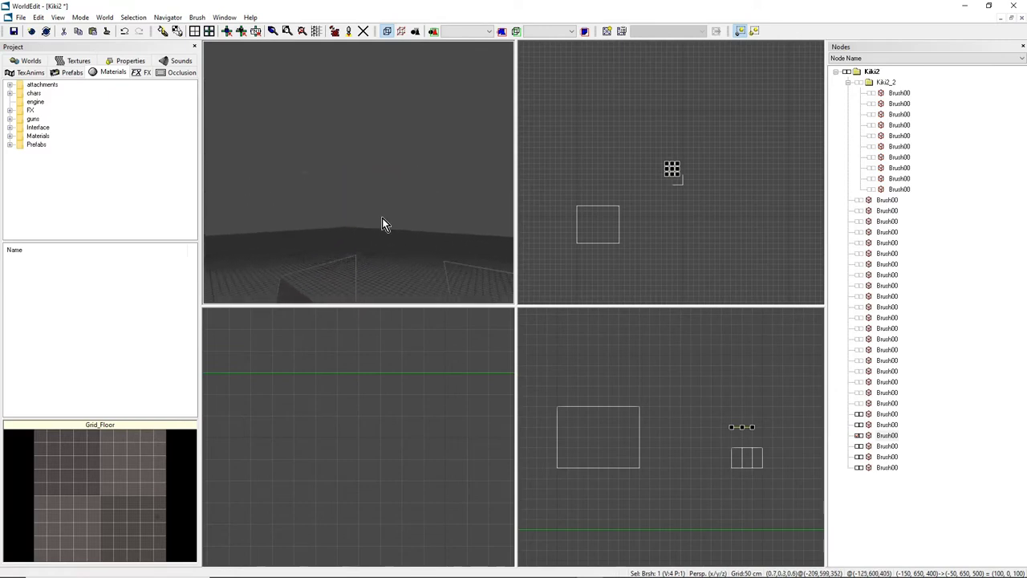
pyautogui.press('f')
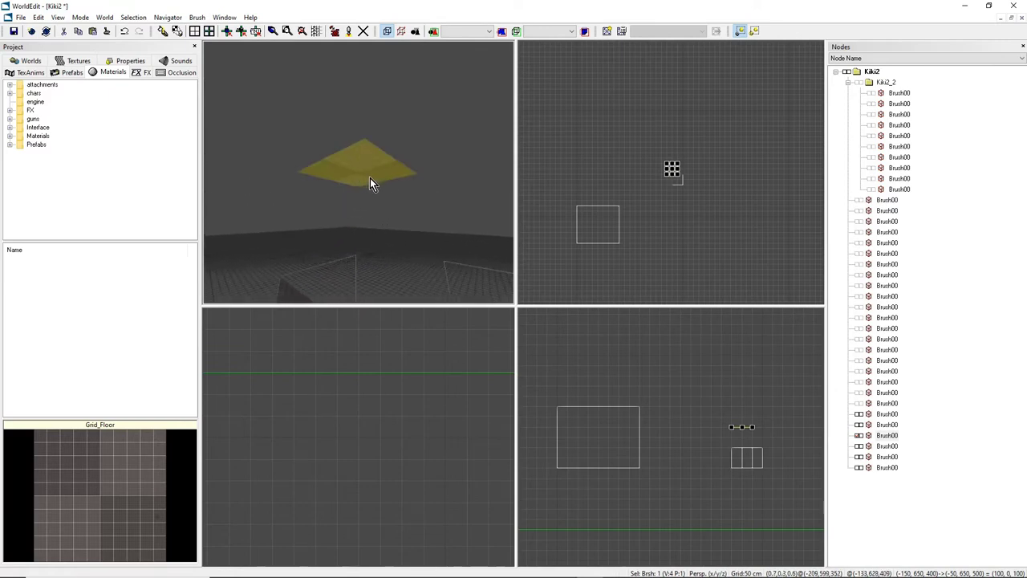
pyautogui.moveTo(370, 178); pyautogui.dragTo(354, 161)
# Duplicate the large inward-facing box 550 cm along negative x in the top view and flip the copy's faces outward.
pyautogui.click(361, 178)
pyautogui.scroll(-2, 656, 214)
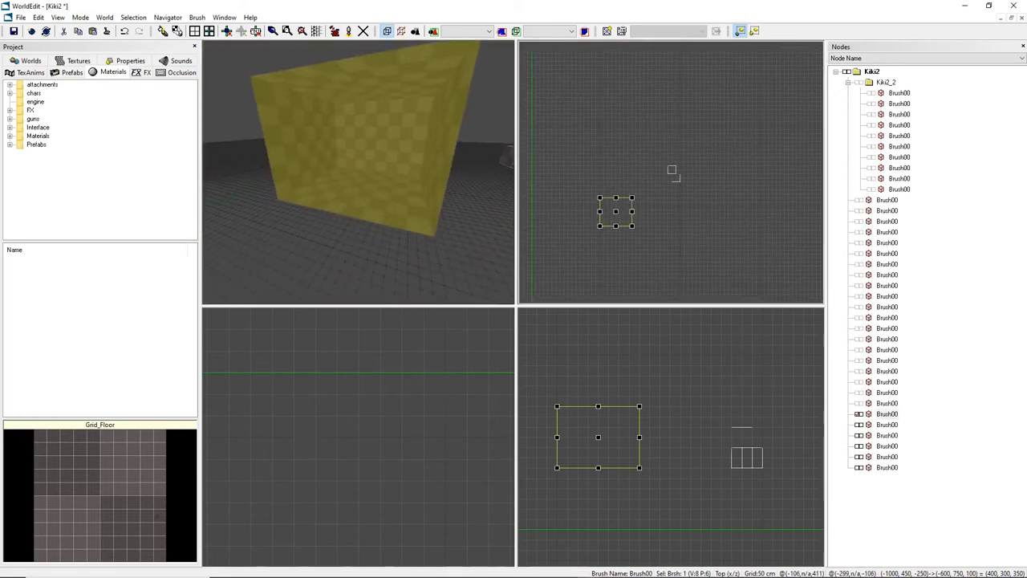
pyautogui.moveTo(615, 200); pyautogui.dragTo(667, 190, button='middle')
pyautogui.scroll(2, 667, 190)
pyautogui.keyDown('ctrl'); pyautogui.moveTo(667, 214); pyautogui.dragTo(608, 210); pyautogui.keyUp('ctrl')
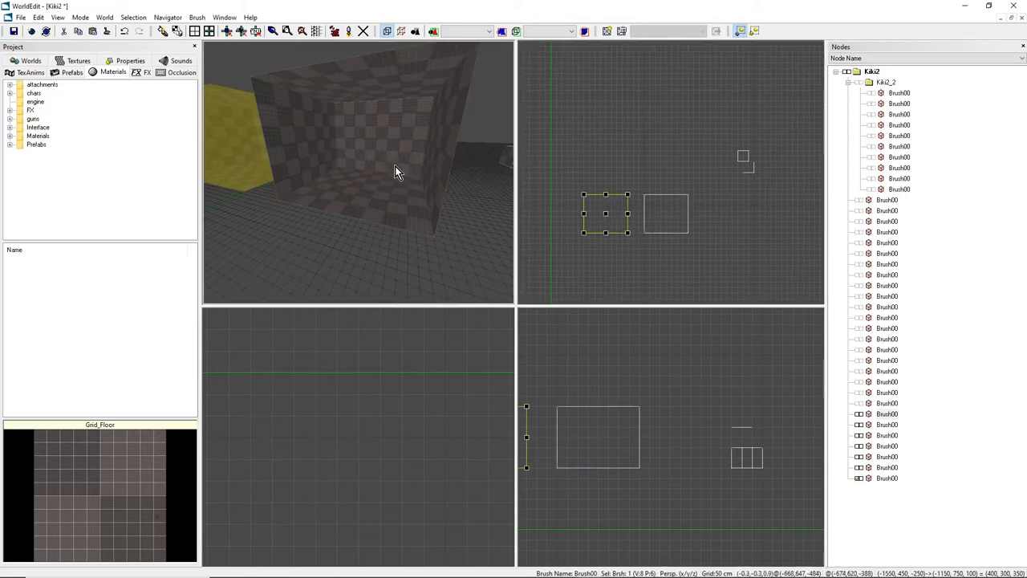
pyautogui.moveTo(395, 166); pyautogui.dragTo(361, 175)
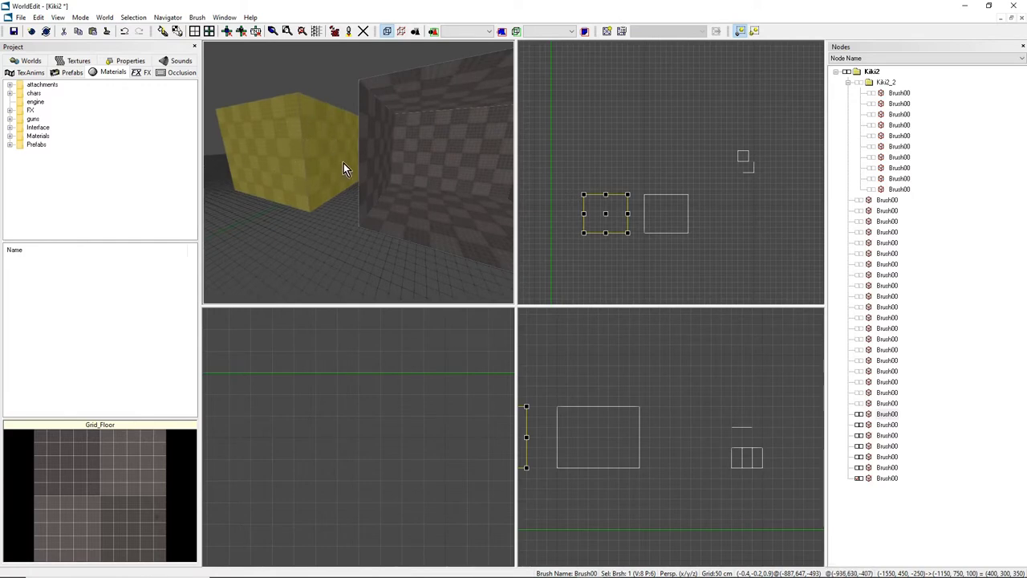
# Select the inward-facing box and examine its interior as a hollow room.
pyautogui.click(388, 161)
pyautogui.moveTo(343, 163)
pyautogui.mouseDown(button='right')
pyautogui.moveTo(389, 161)
pyautogui.moveTo(374, 157)
pyautogui.moveTo(358, 173)
pyautogui.mouseUp(button='right')
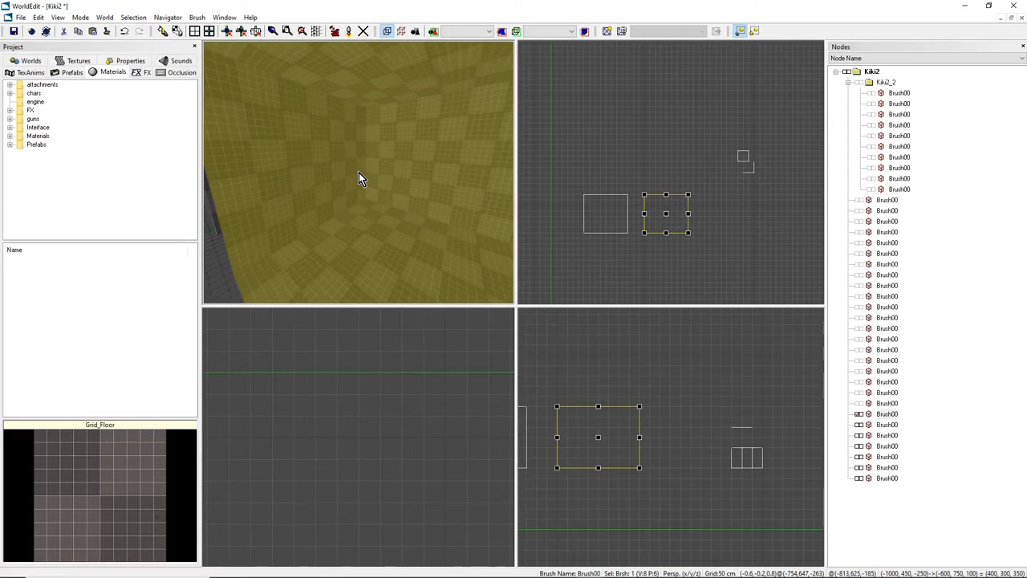
pyautogui.moveTo(359, 173); pyautogui.dragTo(353, 213, button='right')
pyautogui.moveTo(358, 173); pyautogui.dragTo(374, 174, button='right')
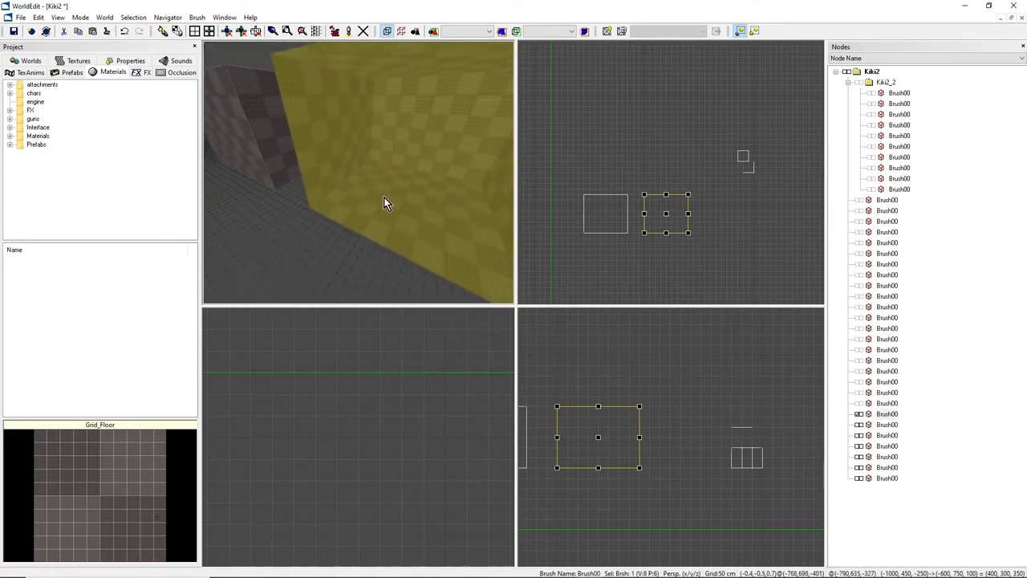
pyautogui.scroll(1, 648, 213)
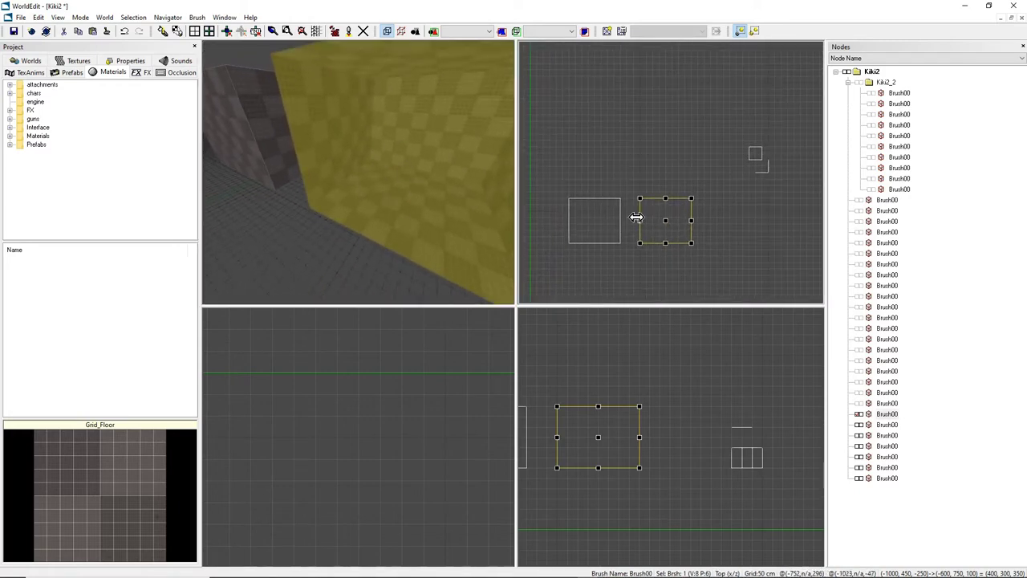
pyautogui.scroll(1, 672, 174)
# Select the outward-facing copy and examine it from outside as a solid block.
pyautogui.moveTo(359, 173); pyautogui.dragTo(358, 172, button='right')
pyautogui.moveTo(257, 175); pyautogui.dragTo(256, 175, button='right')
pyautogui.click(241, 138)
pyautogui.moveTo(240, 138); pyautogui.dragTo(240, 138, button='right')
pyautogui.moveTo(359, 174); pyautogui.dragTo(359, 174, button='right')
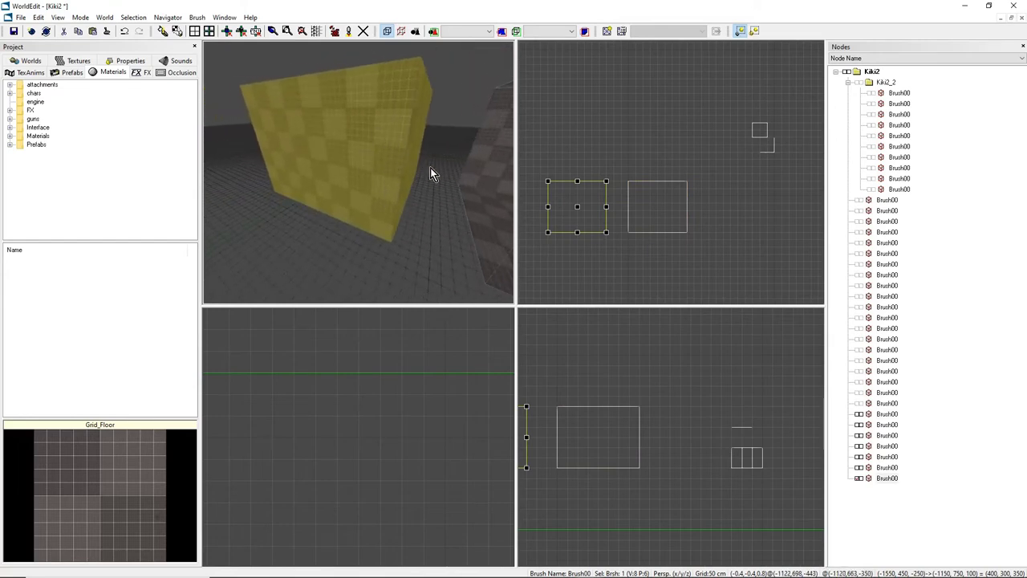
pyautogui.moveTo(430, 168); pyautogui.dragTo(430, 168, button='right')
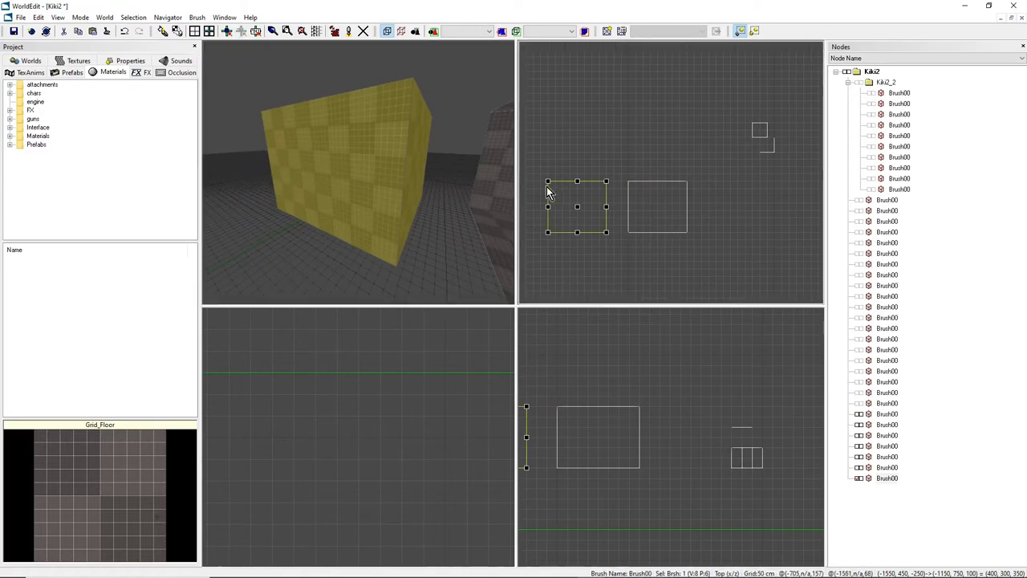
# Split the copied box horizontally at mid-height in the front view, then select its upper half.
pyautogui.scroll(-2, 640, 399)
pyautogui.moveTo(640, 400)
pyautogui.mouseDown(button='right')
pyautogui.moveTo(672, 442)
pyautogui.moveTo(612, 421)
pyautogui.moveTo(684, 426)
pyautogui.moveTo(672, 438)
pyautogui.mouseUp(button='right')
pyautogui.scroll(6, 671, 442)
pyautogui.scroll(-1, 639, 417)
pyautogui.scroll(2, 659, 425)
pyautogui.scroll(-1, 671, 438)
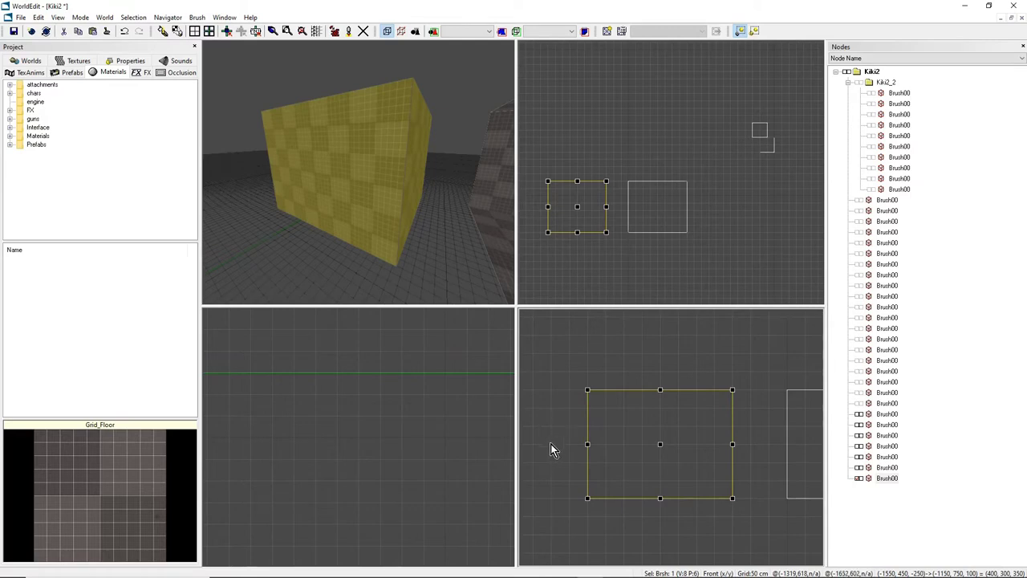
pyautogui.click(552, 446)
pyautogui.click(751, 444)
pyautogui.click(750, 427)
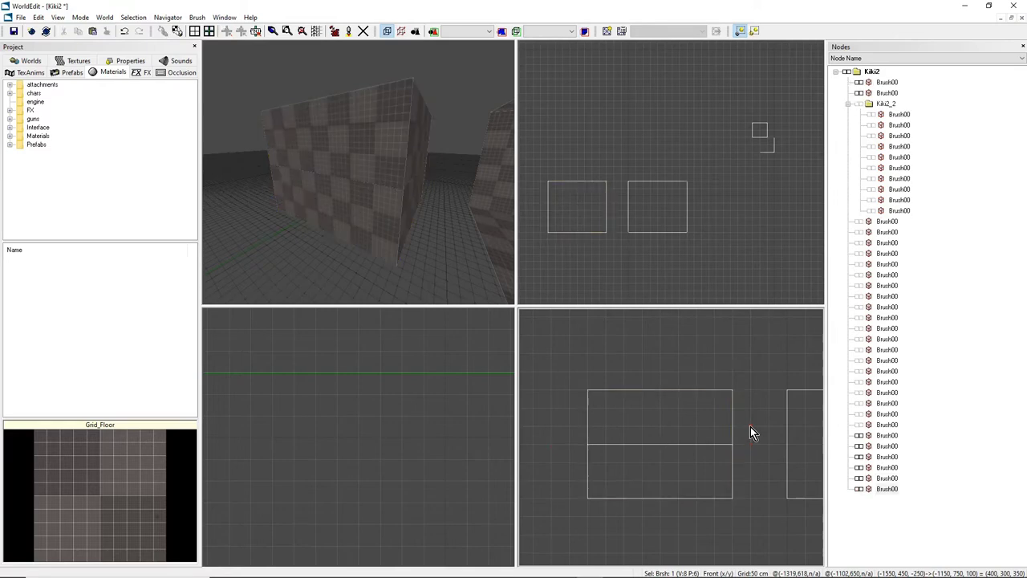
pyautogui.click(366, 198)
pyautogui.click(365, 199)
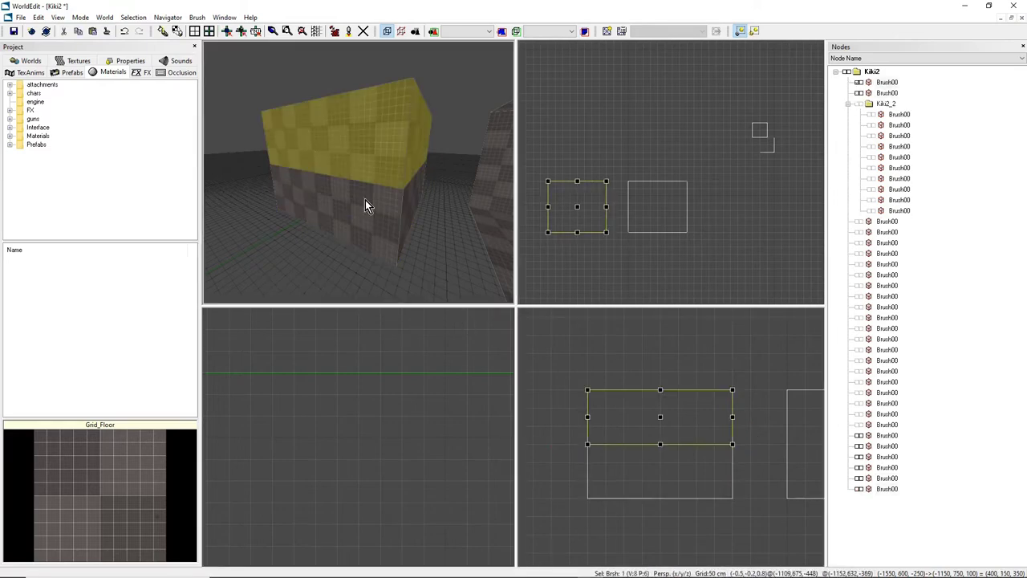
# Raise the selected upper half of the split box 150 cm above the lower half.
pyautogui.click(365, 200)
pyautogui.click(364, 163)
pyautogui.moveTo(364, 163)
pyautogui.mouseDown(button='middle')
pyautogui.moveTo(347, 168)
pyautogui.moveTo(359, 173)
pyautogui.mouseUp(button='middle')
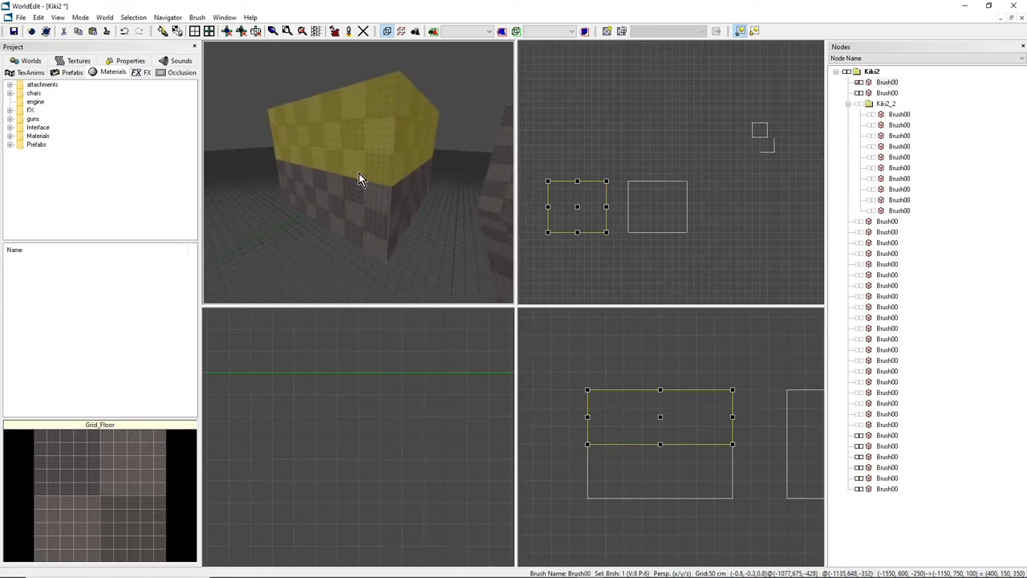
pyautogui.moveTo(359, 179); pyautogui.dragTo(360, 178, button='right')
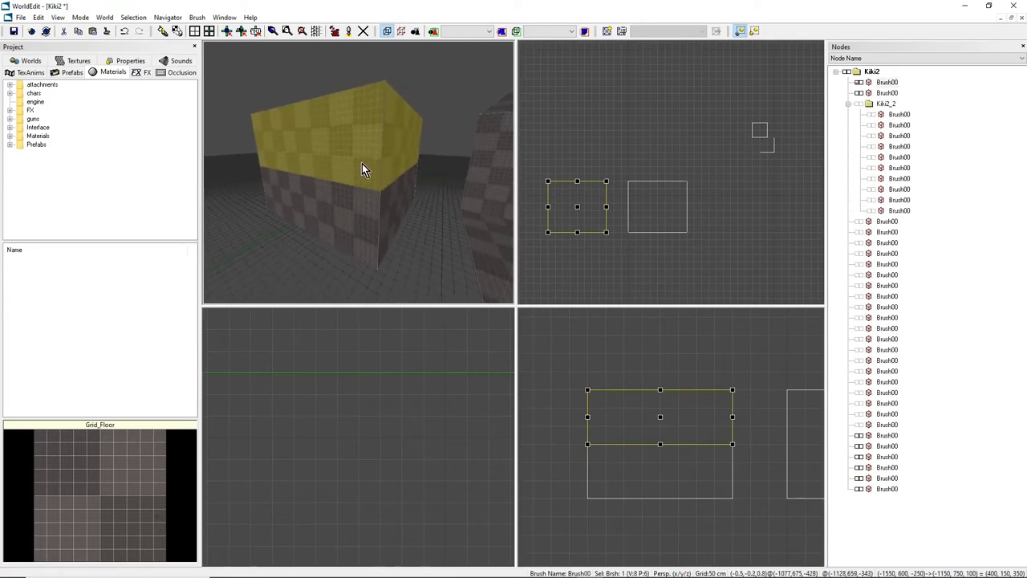
pyautogui.scroll(-1, 659, 418)
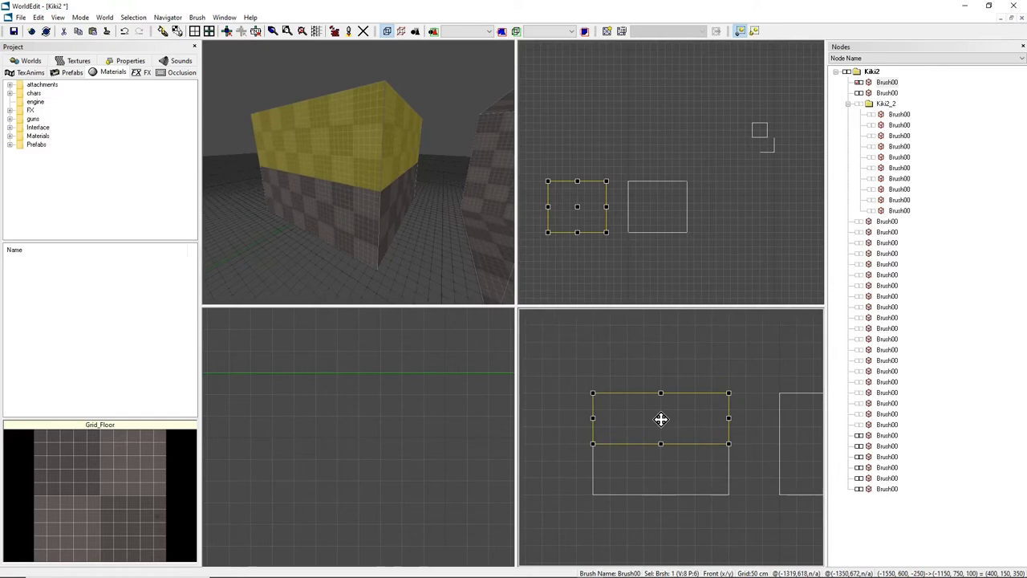
pyautogui.press('Up')
pyautogui.press('Up')
pyautogui.press('Up')
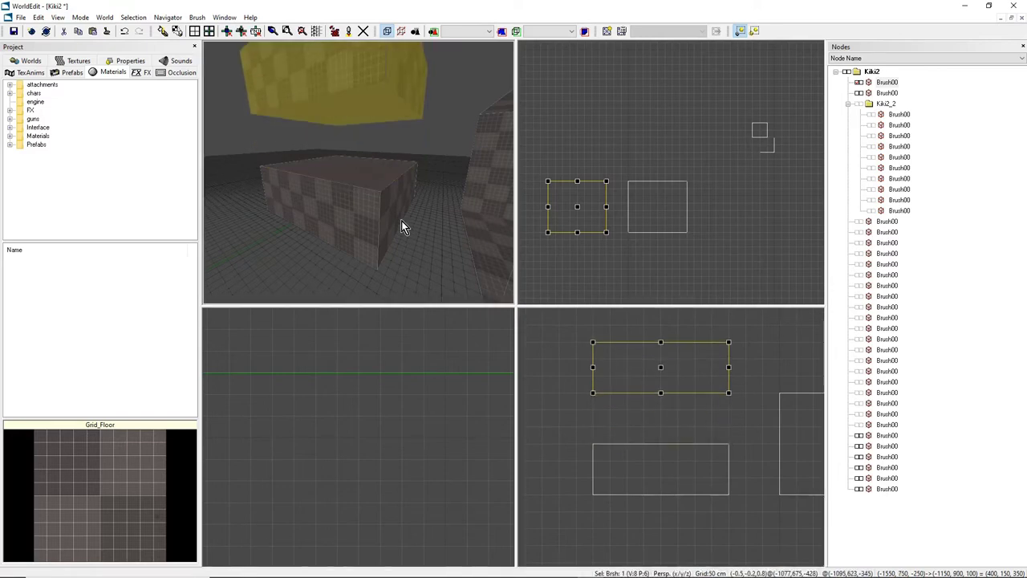
# Examine the cut faces on the underside of the upper half and the top of the lower half.
pyautogui.moveTo(401, 221)
pyautogui.mouseDown(button='right')
pyautogui.moveTo(401, 177)
pyautogui.moveTo(385, 143)
pyautogui.moveTo(368, 207)
pyautogui.mouseUp(button='right')
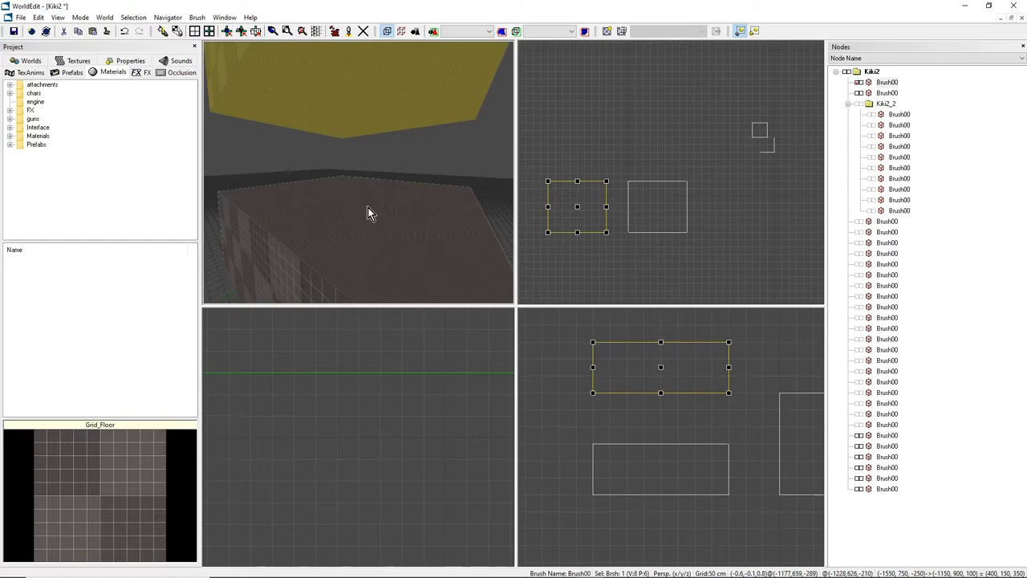
pyautogui.moveTo(368, 207)
pyautogui.mouseDown(button='right')
pyautogui.moveTo(393, 216)
pyautogui.moveTo(401, 273)
pyautogui.moveTo(358, 175)
pyautogui.mouseUp(button='right')
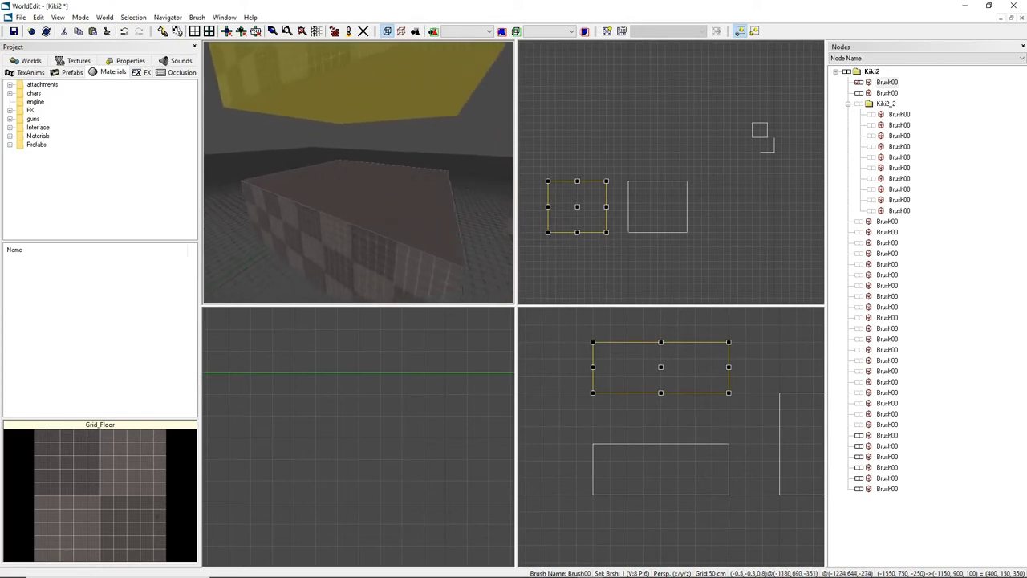
pyautogui.moveTo(362, 219); pyautogui.dragTo(324, 255)
pyautogui.moveTo(362, 217); pyautogui.dragTo(364, 212)
pyautogui.moveTo(364, 207); pyautogui.dragTo(371, 158, button='right')
pyautogui.moveTo(364, 201)
pyautogui.mouseDown()
pyautogui.moveTo(356, 207)
pyautogui.moveTo(384, 198)
pyautogui.mouseUp()
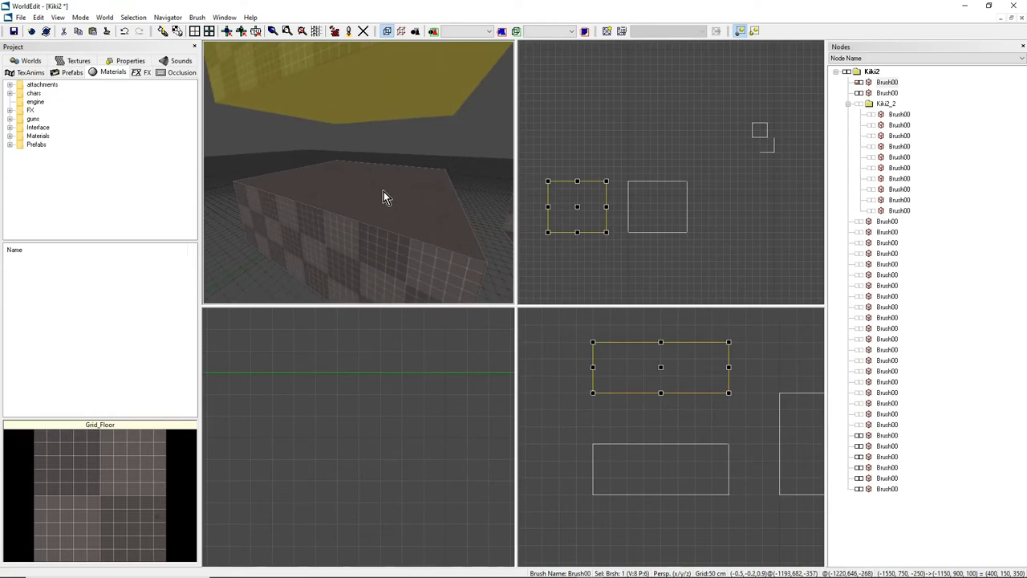
pyautogui.moveTo(384, 193); pyautogui.dragTo(393, 148)
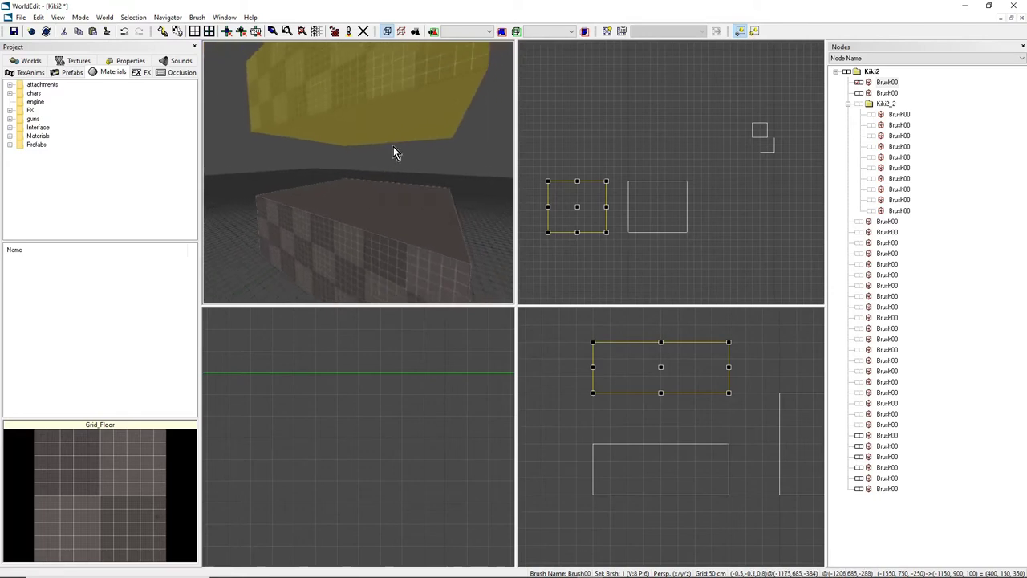
# Reset the texture coordinates on the raised upper half and on the lower half.
pyautogui.rightClick(359, 93)
pyautogui.moveTo(398, 135)
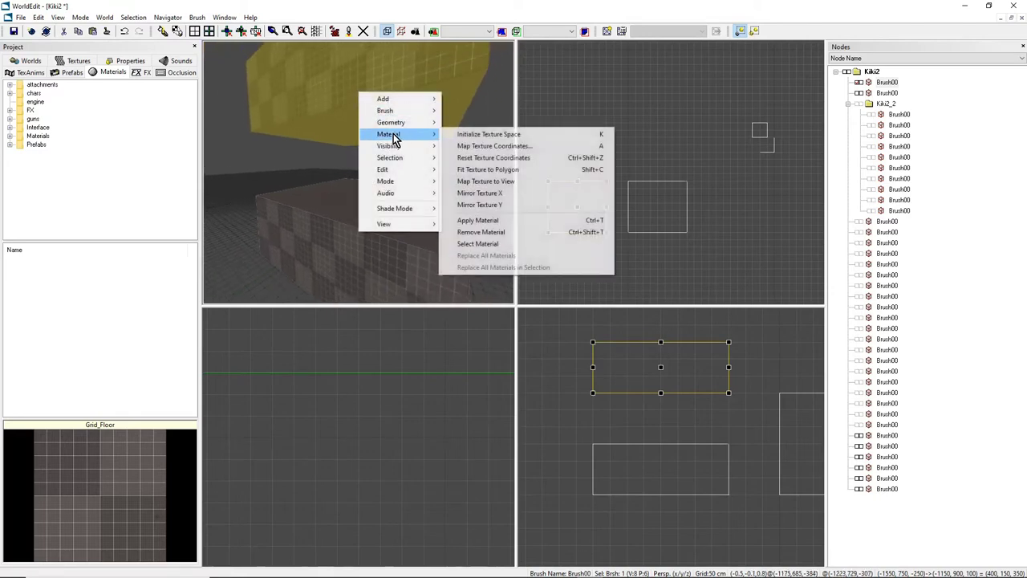
pyautogui.click(491, 158)
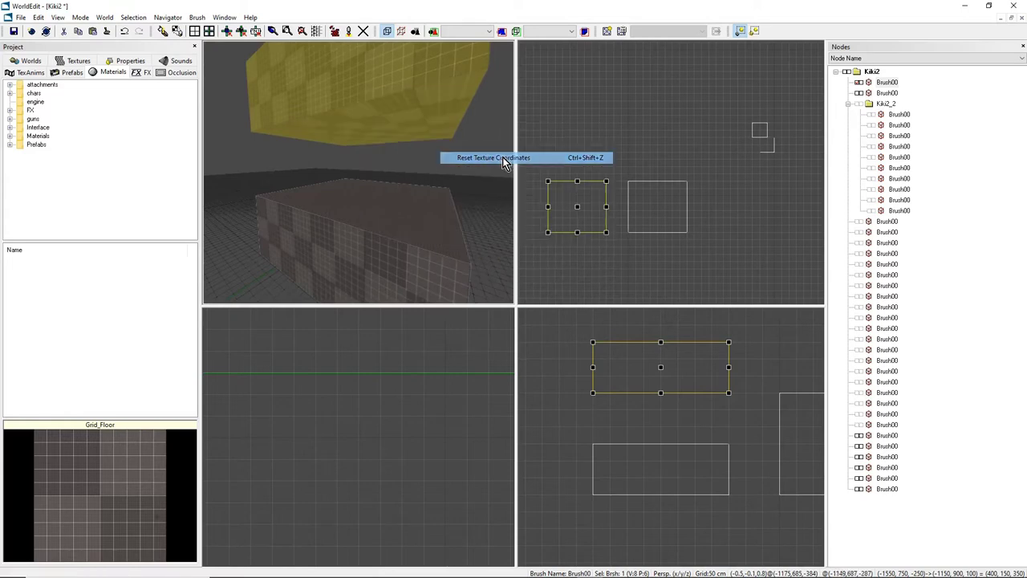
pyautogui.click(367, 197)
pyautogui.rightClick(352, 185)
pyautogui.moveTo(385, 228)
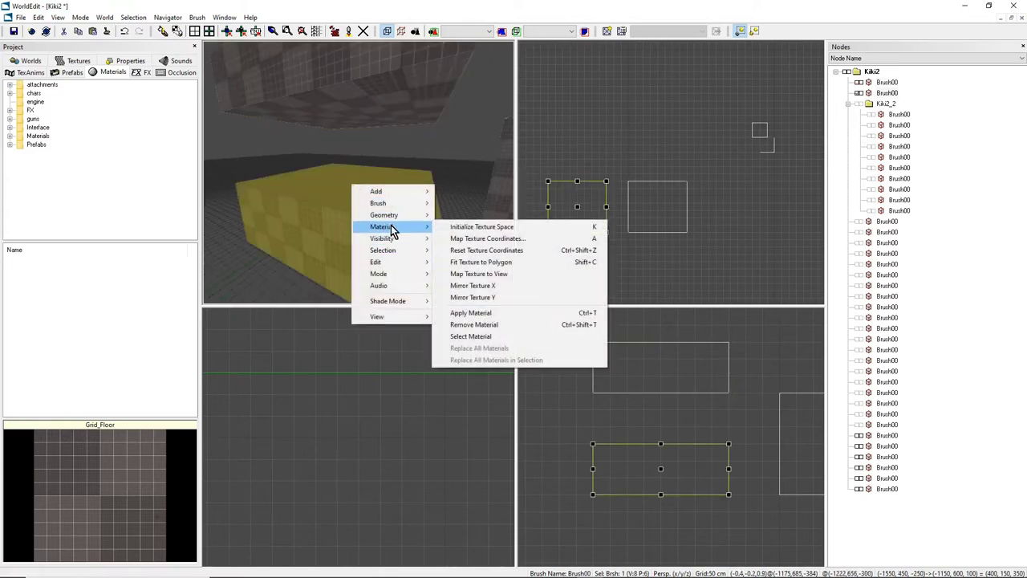
pyautogui.click(482, 251)
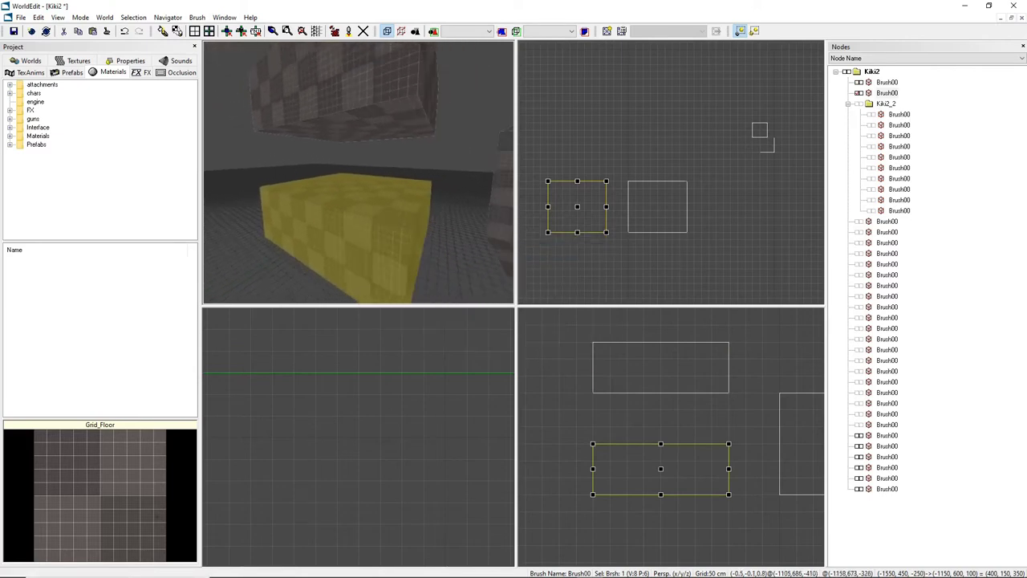
pyautogui.click(353, 92)
pyautogui.click(345, 178)
pyautogui.moveTo(354, 180); pyautogui.dragTo(317, 170)
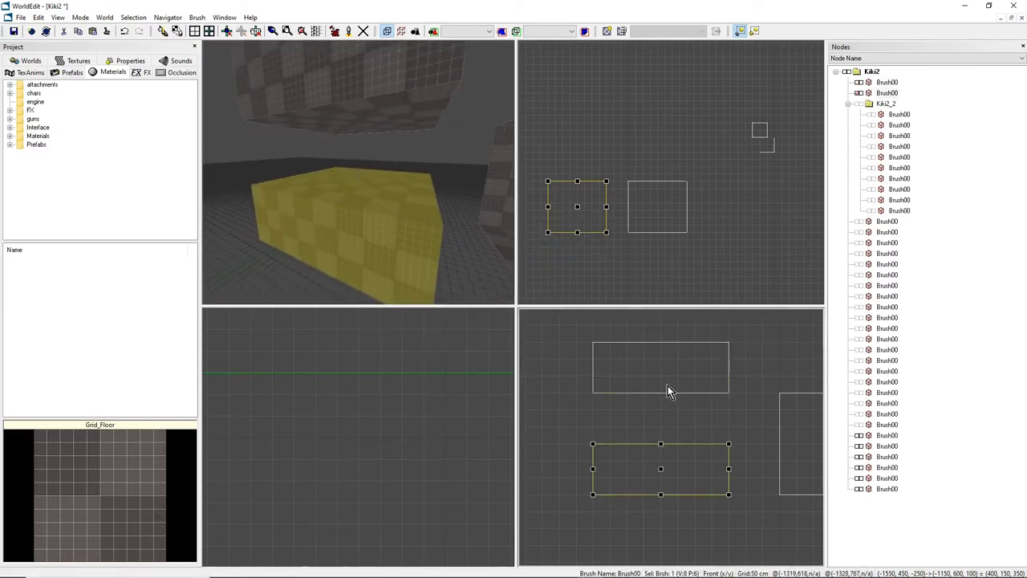
pyautogui.moveTo(407, 179); pyautogui.dragTo(396, 176)
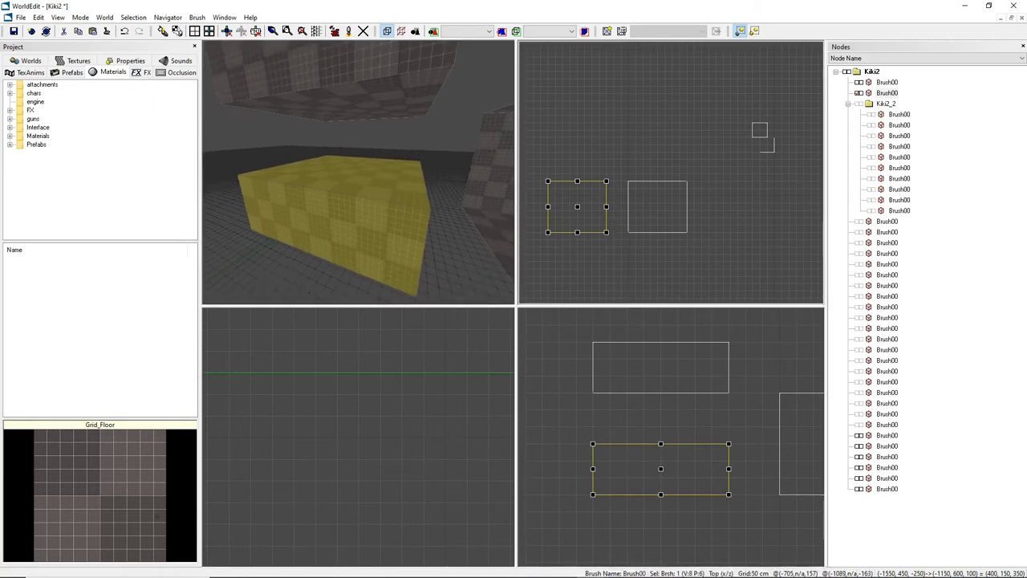
# With a 10 cm grid, split a 50 cm corner diagonally off the lower box in the top view and select the wedge.
pyautogui.moveTo(671, 172); pyautogui.dragTo(740, 148)
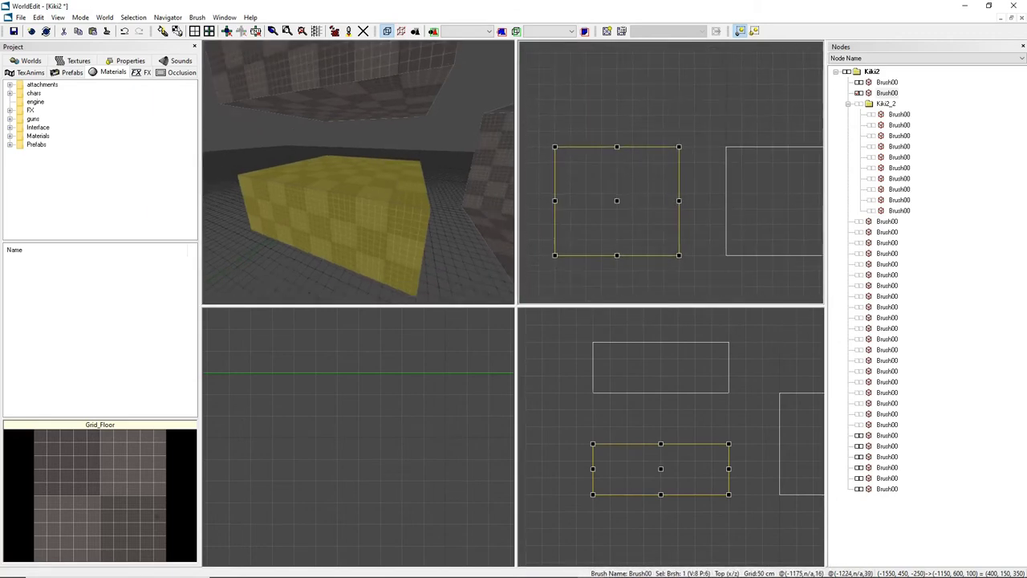
pyautogui.scroll(3, 667, 173)
pyautogui.scroll(-1, 660, 168)
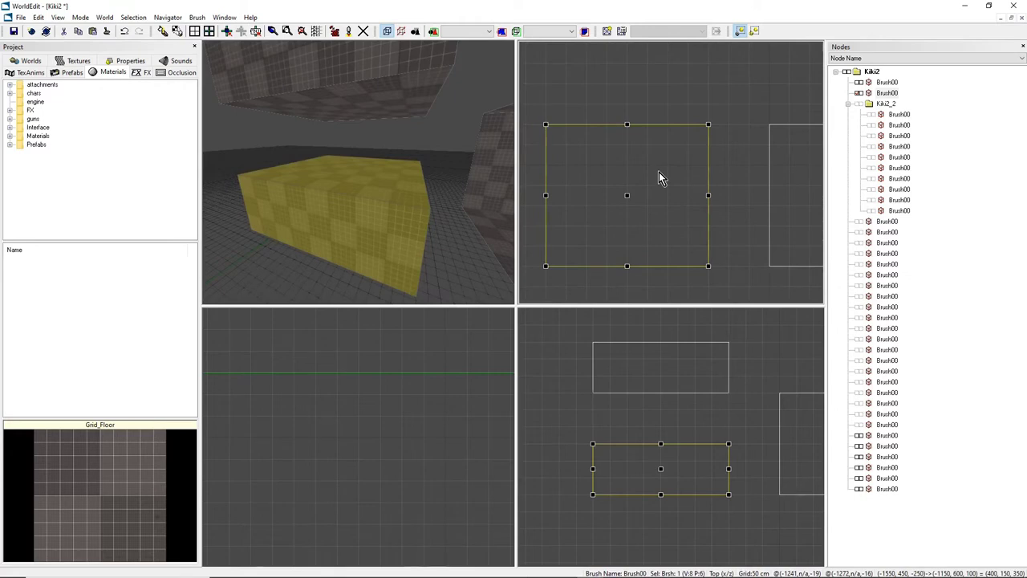
pyautogui.press('-')
pyautogui.scroll(5, 658, 172)
pyautogui.moveTo(658, 172)
pyautogui.mouseDown(button='right')
pyautogui.moveTo(650, 204)
pyautogui.moveTo(619, 206)
pyautogui.moveTo(637, 221)
pyautogui.mouseUp(button='right')
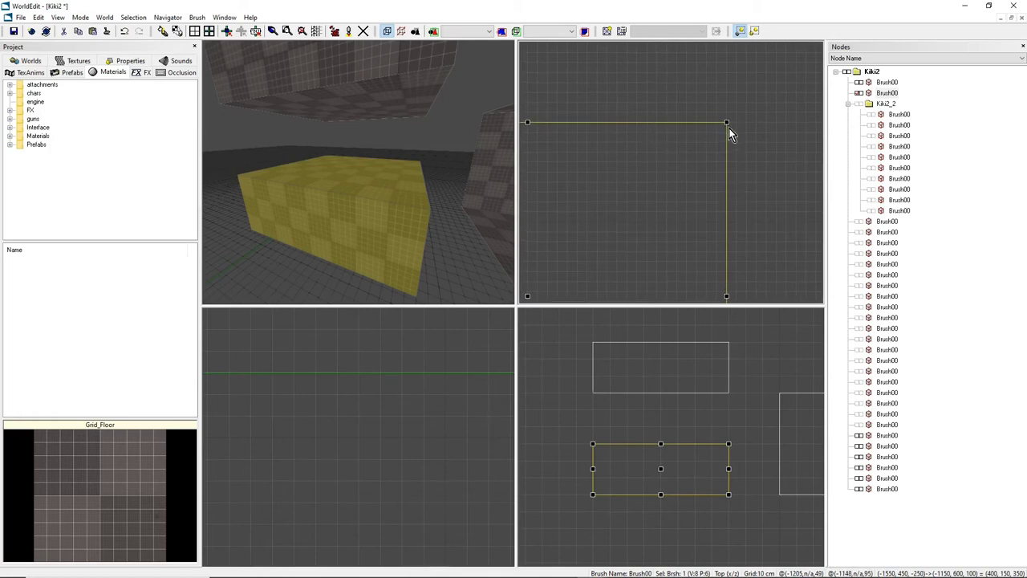
pyautogui.scroll(5, 731, 124)
pyautogui.scroll(-3, 674, 110)
pyautogui.moveTo(659, 108); pyautogui.dragTo(632, 115, button='right')
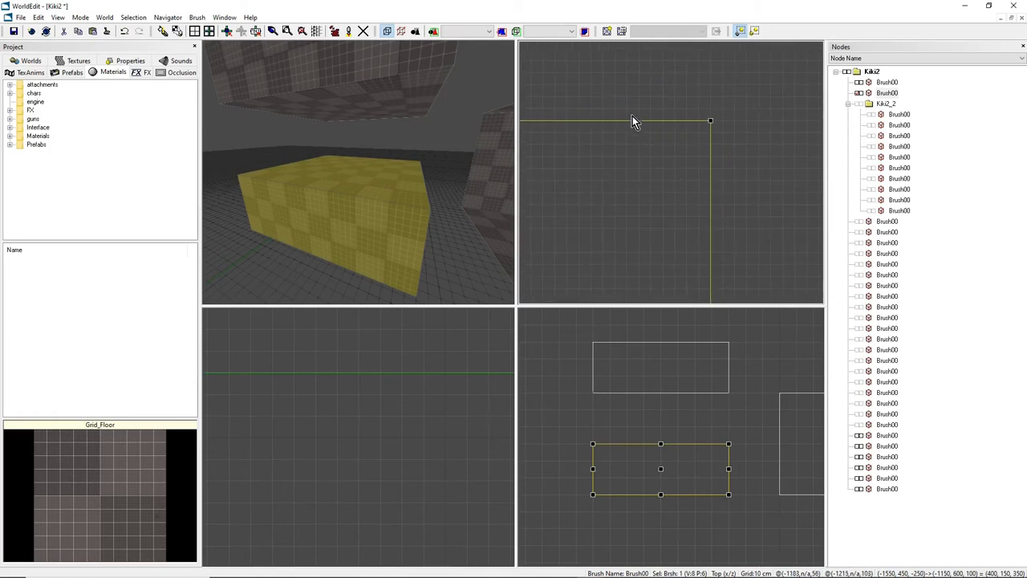
pyautogui.moveTo(628, 98); pyautogui.dragTo(746, 224)
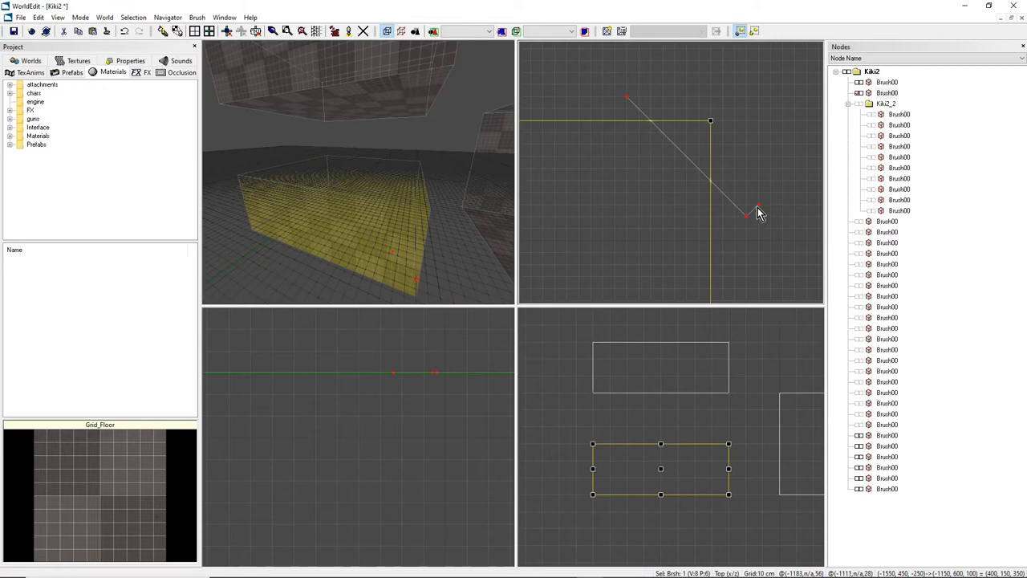
pyautogui.press('Return')
pyautogui.click(694, 151)
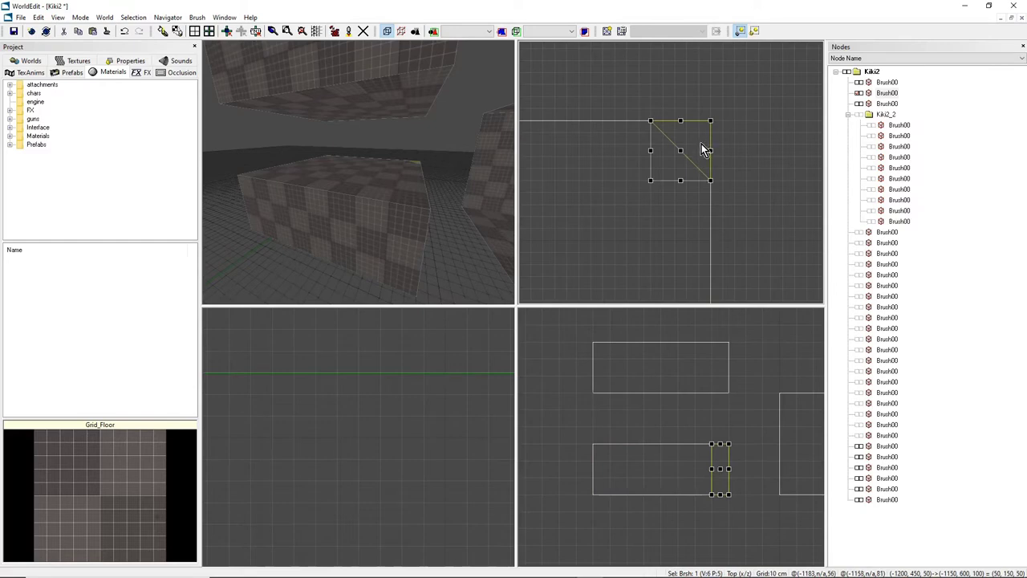
# Move the corner wedge about 70 cm along z and 10 cm along x, away from the lower box.
pyautogui.moveTo(433, 165); pyautogui.dragTo(358, 183, button='right')
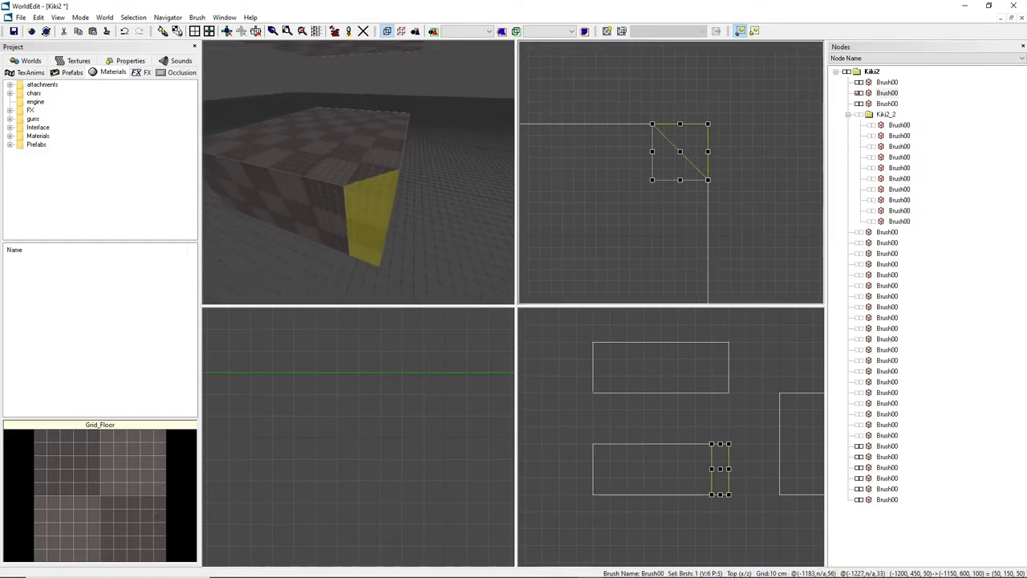
pyautogui.scroll(-2, 624, 249)
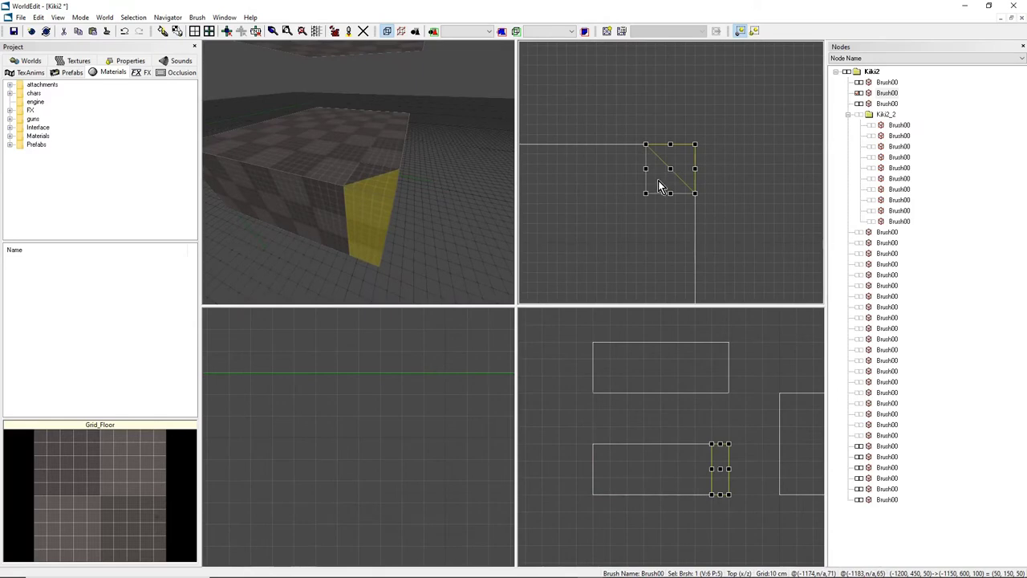
pyautogui.moveTo(669, 169)
pyautogui.mouseDown()
pyautogui.moveTo(697, 151)
pyautogui.moveTo(701, 118)
pyautogui.moveTo(704, 129)
pyautogui.moveTo(714, 119)
pyautogui.moveTo(706, 101)
pyautogui.moveTo(677, 112)
pyautogui.moveTo(695, 113)
pyautogui.moveTo(667, 93)
pyautogui.mouseUp()
pyautogui.moveTo(358, 172)
pyautogui.mouseDown(button='right')
pyautogui.moveTo(405, 175)
pyautogui.moveTo(329, 156)
pyautogui.mouseUp(button='right')
pyautogui.moveTo(358, 173); pyautogui.dragTo(358, 159)
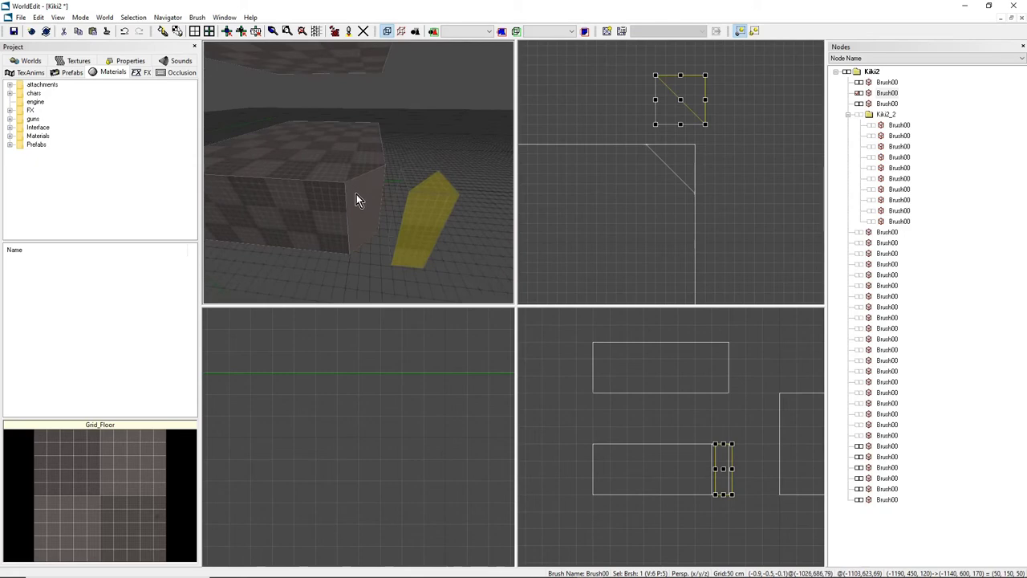
pyautogui.scroll(2, 673, 99)
pyautogui.scroll(-1, 672, 108)
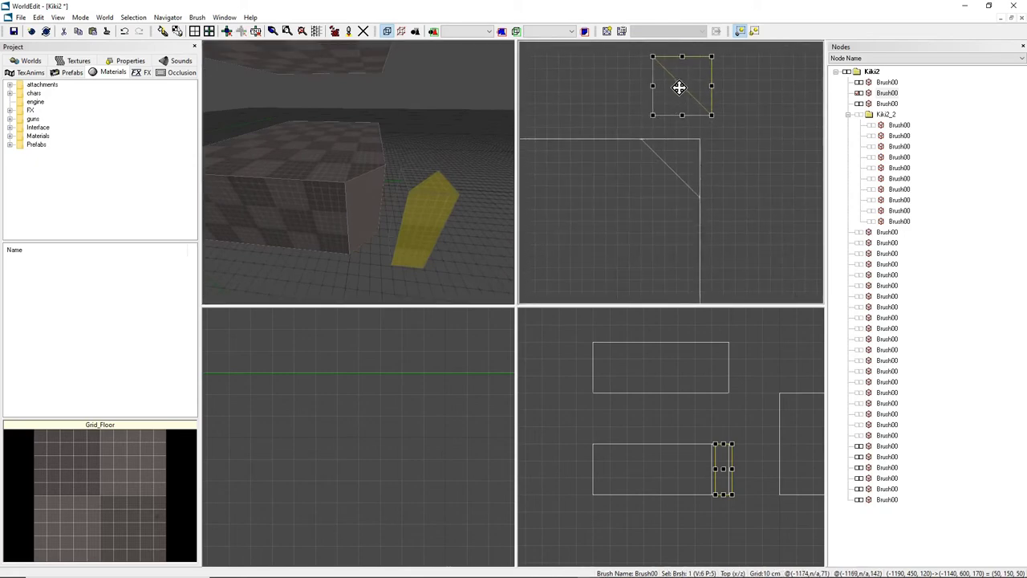
# Compare the lower box with the detached wedge, and move the wedge back into the cut corner.
pyautogui.click(349, 186)
pyautogui.click(432, 204)
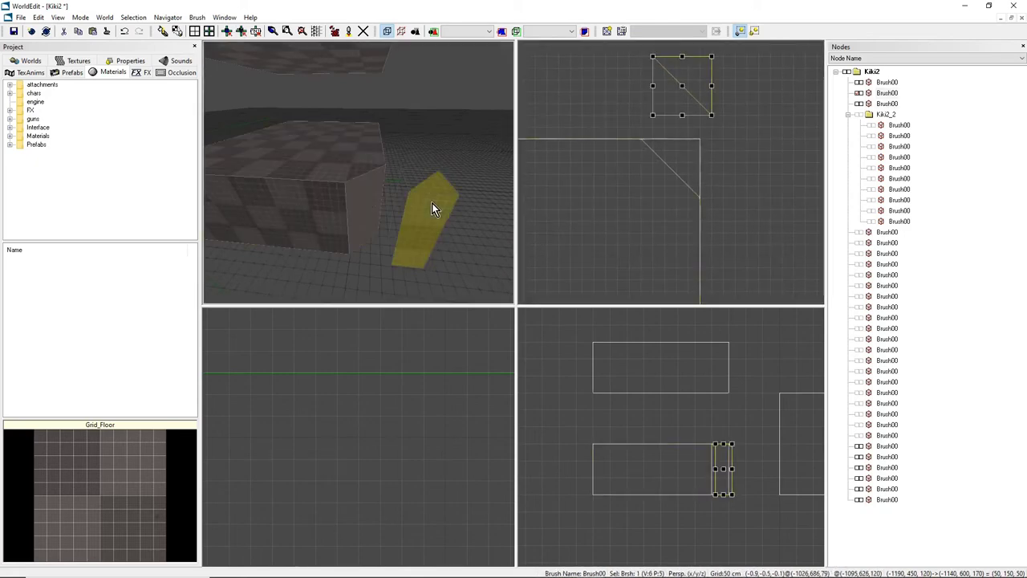
pyautogui.keyDown('shift'); pyautogui.click(342, 190); pyautogui.keyUp('shift')
pyautogui.click(416, 209)
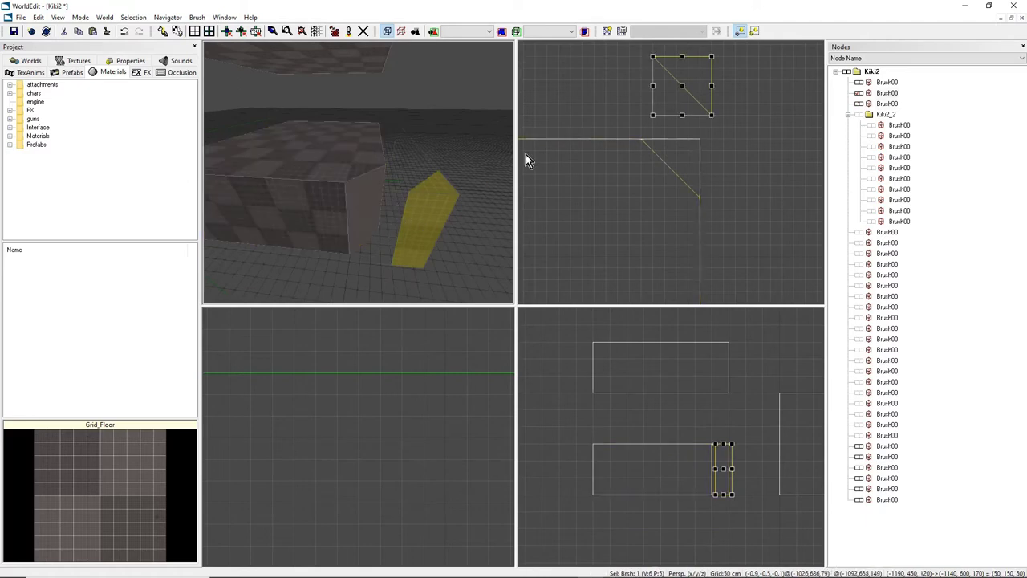
pyautogui.moveTo(683, 85); pyautogui.dragTo(683, 126)
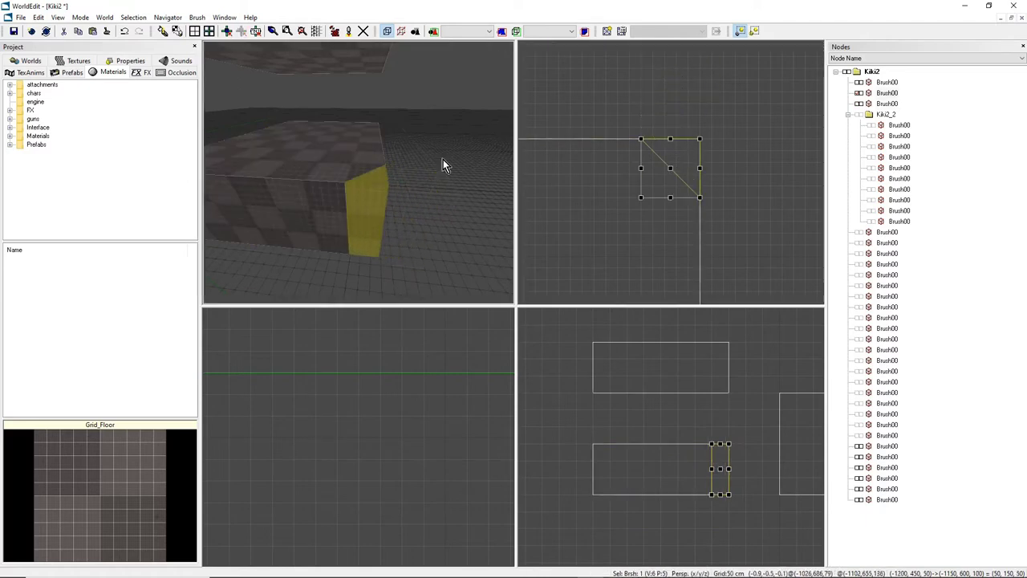
# Join the lower box and its corner wedge into one brush and inspect the joined corner.
pyautogui.click(337, 153)
pyautogui.keyDown('ctrl'); pyautogui.click(368, 180); pyautogui.keyUp('ctrl')
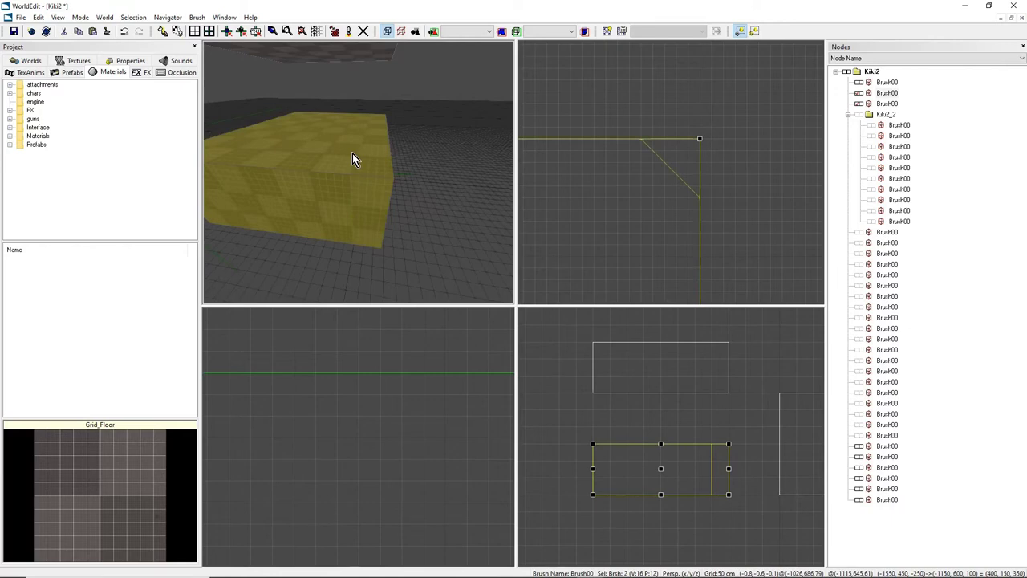
pyautogui.press('j')
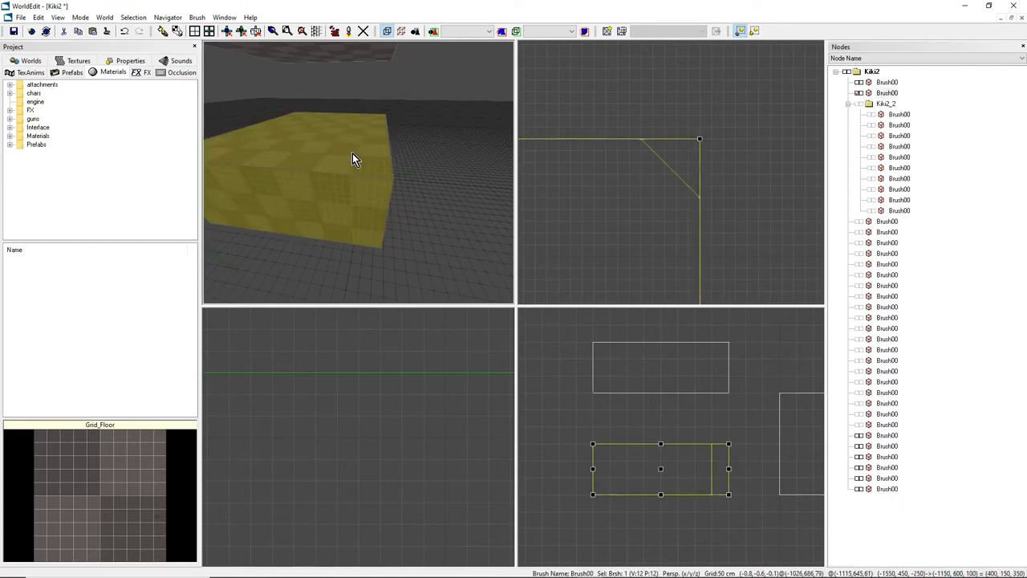
pyautogui.moveTo(395, 147)
pyautogui.mouseDown(button='right')
pyautogui.moveTo(347, 194)
pyautogui.moveTo(321, 177)
pyautogui.moveTo(358, 186)
pyautogui.mouseUp(button='right')
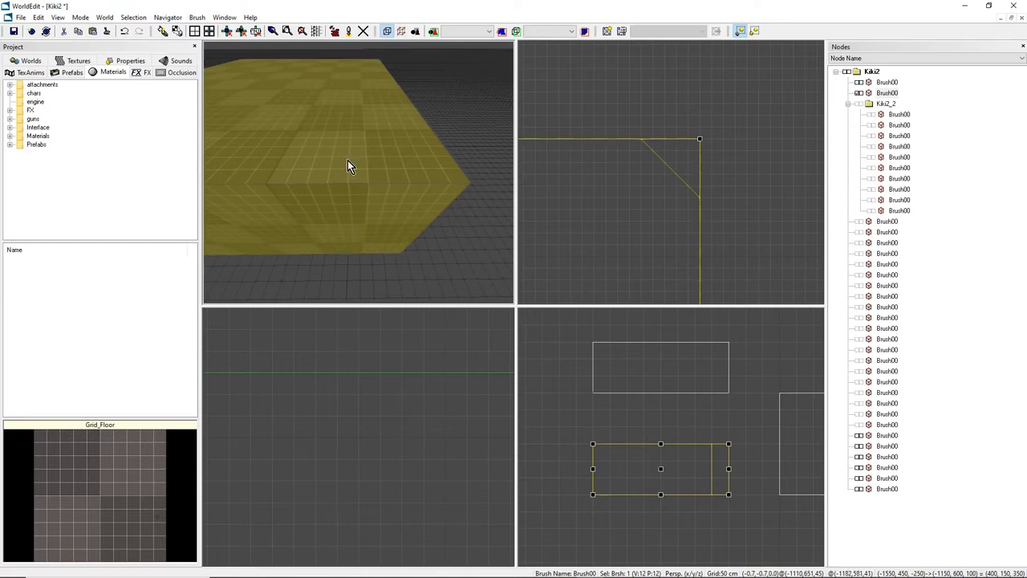
pyautogui.moveTo(380, 142)
pyautogui.mouseDown(button='right')
pyautogui.moveTo(425, 176)
pyautogui.moveTo(380, 142)
pyautogui.mouseUp(button='right')
# Split the raised upper box into two equal 200 cm wide halves along its centre line in the top view.
pyautogui.click(320, 174)
pyautogui.moveTo(320, 175); pyautogui.dragTo(320, 174, button='right')
pyautogui.scroll(2, 620, 427)
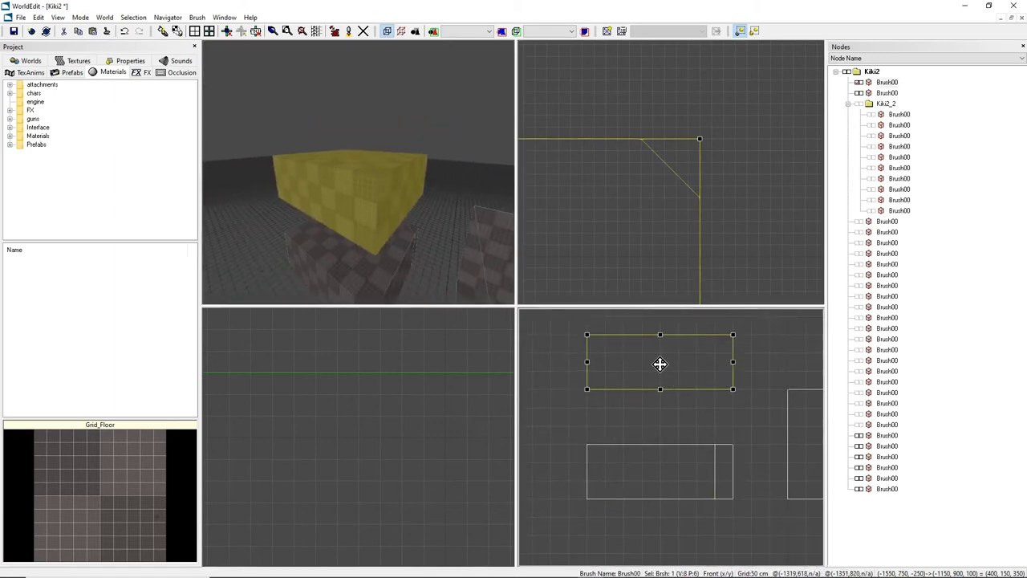
pyautogui.scroll(-5, 655, 201)
pyautogui.moveTo(654, 202); pyautogui.dragTo(688, 158, button='right')
pyautogui.scroll(1, 672, 172)
pyautogui.press('5')
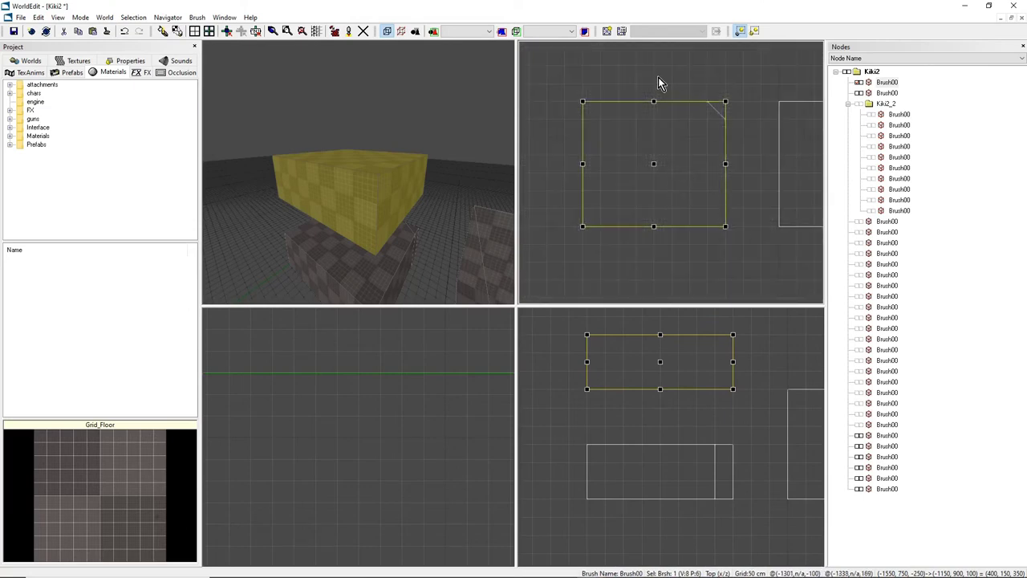
pyautogui.press('s')
pyautogui.press('Return')
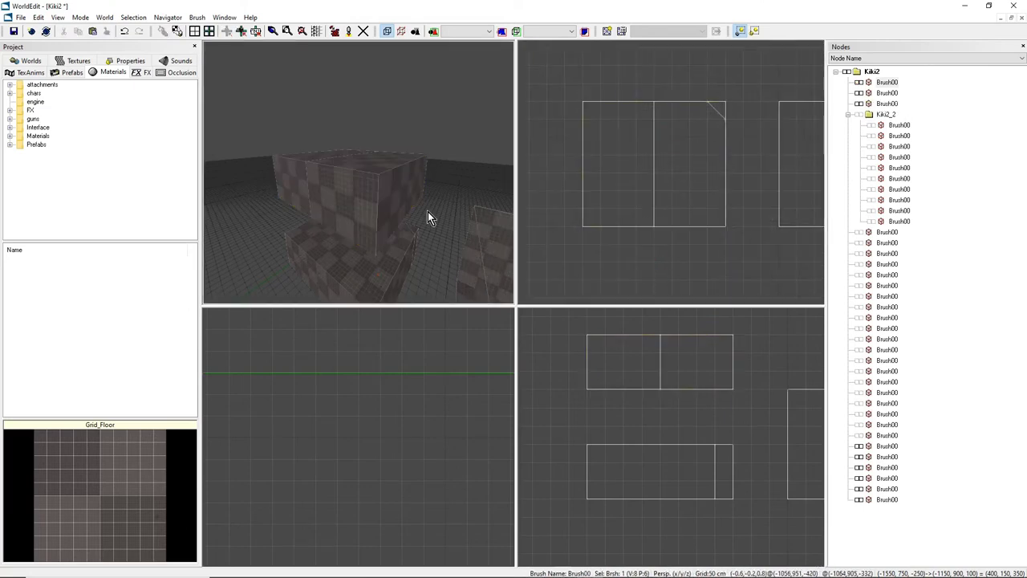
# Select both halves of the raised upper box and join them into a single brush.
pyautogui.click(296, 175)
pyautogui.click(338, 189)
pyautogui.click(302, 177)
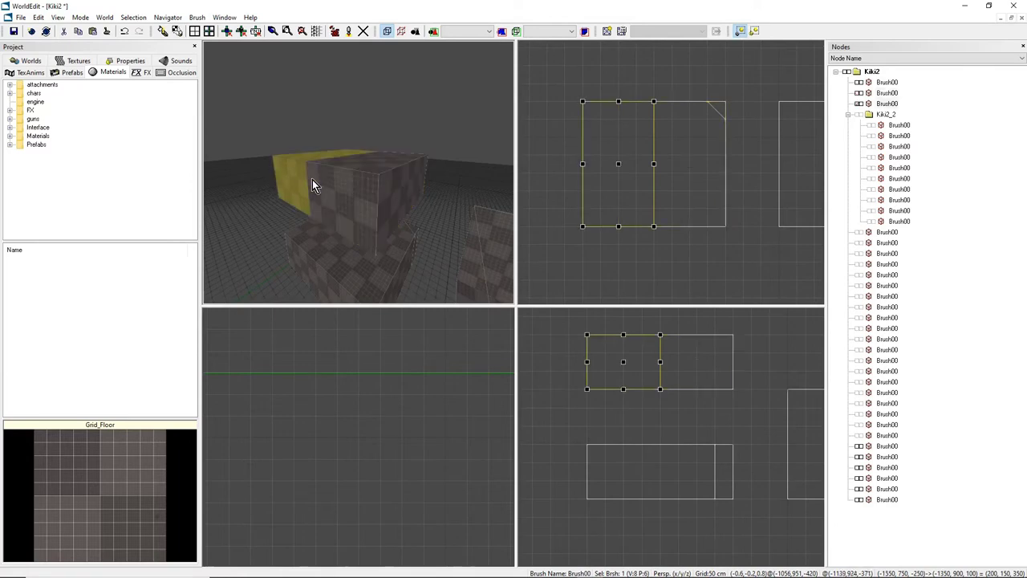
pyautogui.keyDown('ctrl'); pyautogui.click(359, 187); pyautogui.keyUp('ctrl')
pyautogui.press('j')
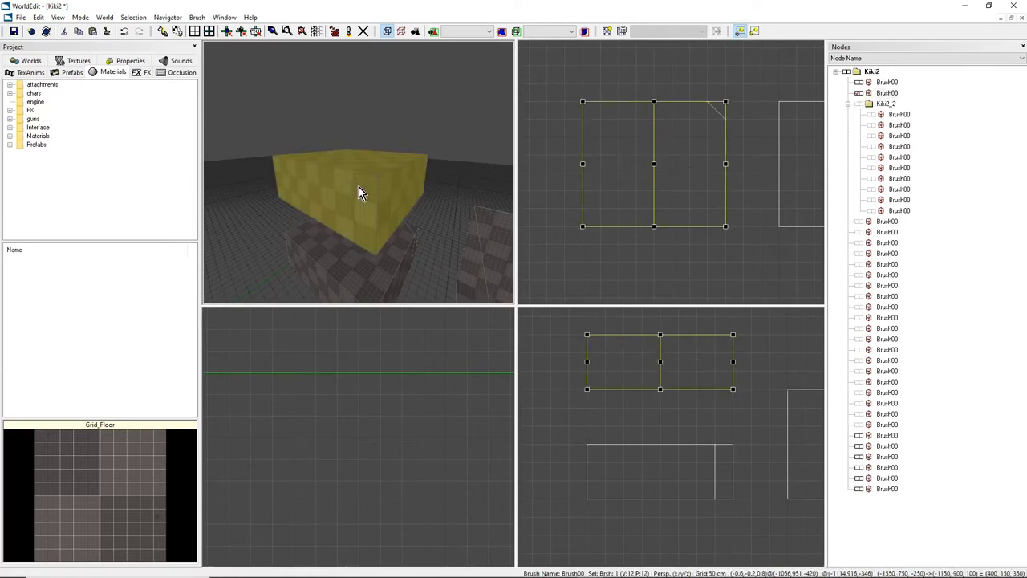
# Examine the joined raised upper box and its centre line in the perspective and top views.
pyautogui.moveTo(358, 187)
pyautogui.mouseDown(button='right')
pyautogui.moveTo(341, 191)
pyautogui.moveTo(357, 208)
pyautogui.moveTo(323, 177)
pyautogui.mouseUp(button='right')
pyautogui.scroll(3, 661, 178)
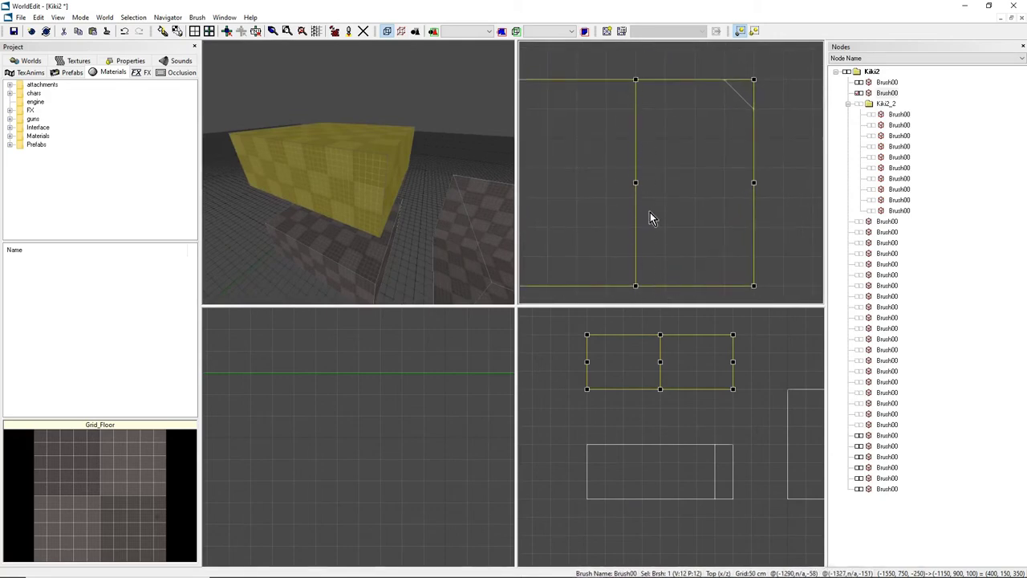
pyautogui.moveTo(359, 187); pyautogui.dragTo(340, 163, button='right')
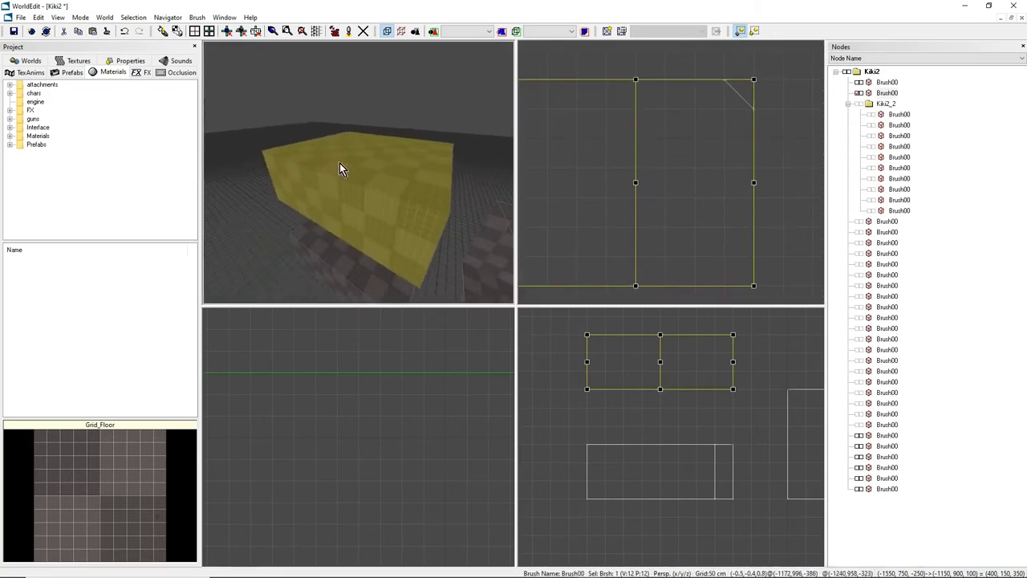
pyautogui.scroll(-2, 668, 171)
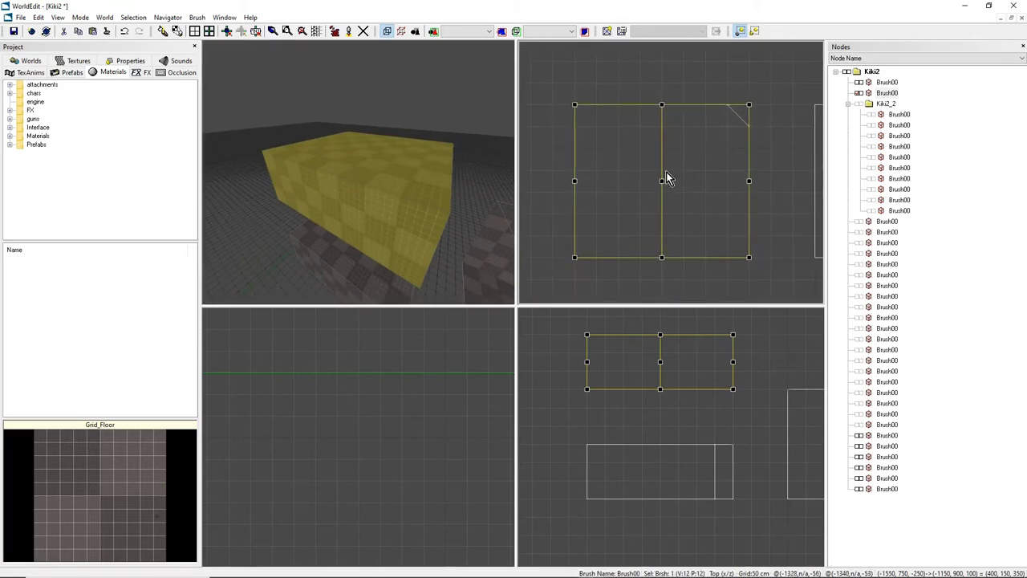
pyautogui.scroll(-1, 669, 215)
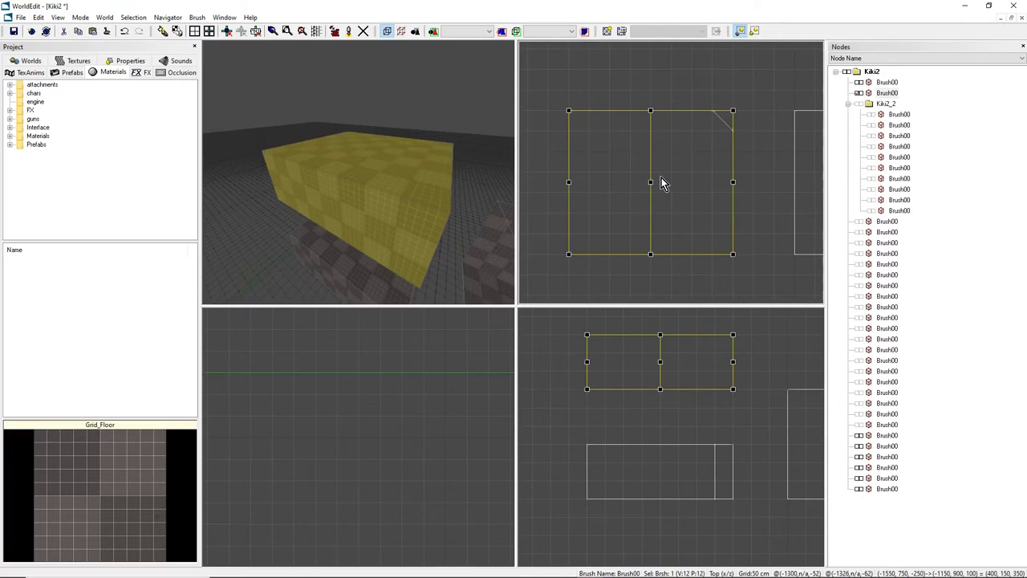
# Examine the joined box's individual faces in polygon editing mode, and return to whole-brush selection with all brushes shown.
pyautogui.press('g')
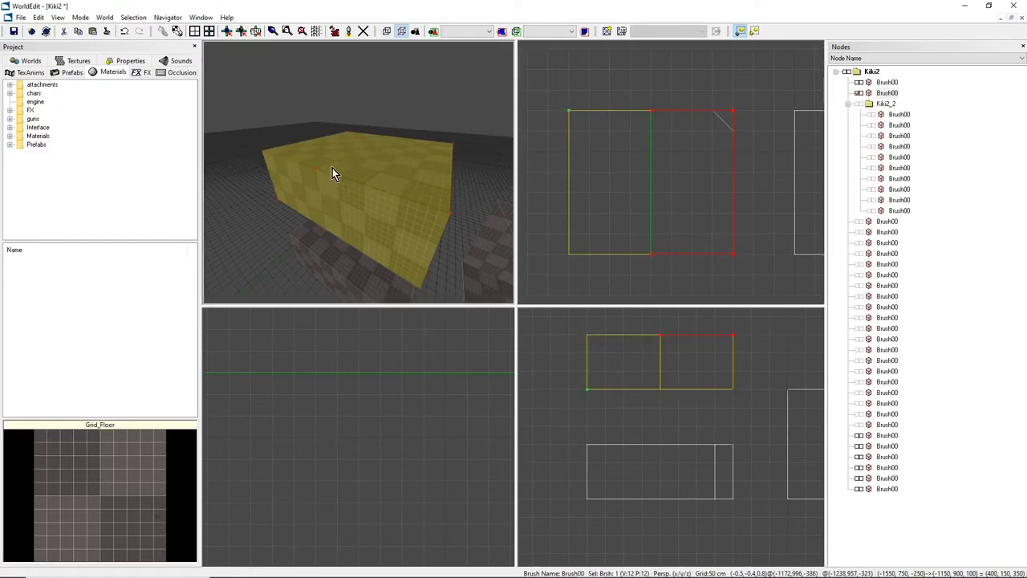
pyautogui.click(377, 151)
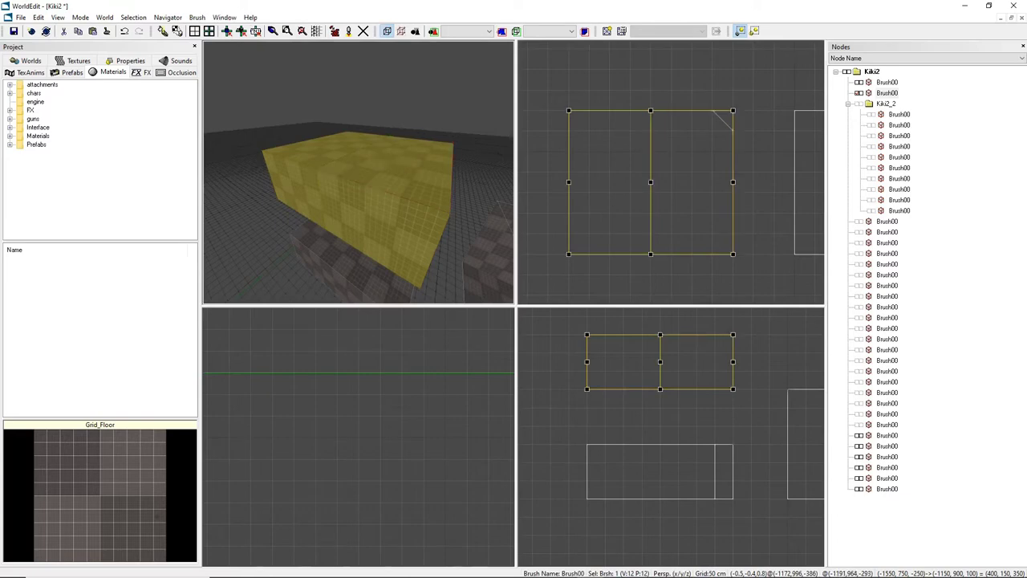
pyautogui.moveTo(376, 150); pyautogui.dragTo(359, 173, button='right')
pyautogui.click(359, 186)
pyautogui.click(376, 156)
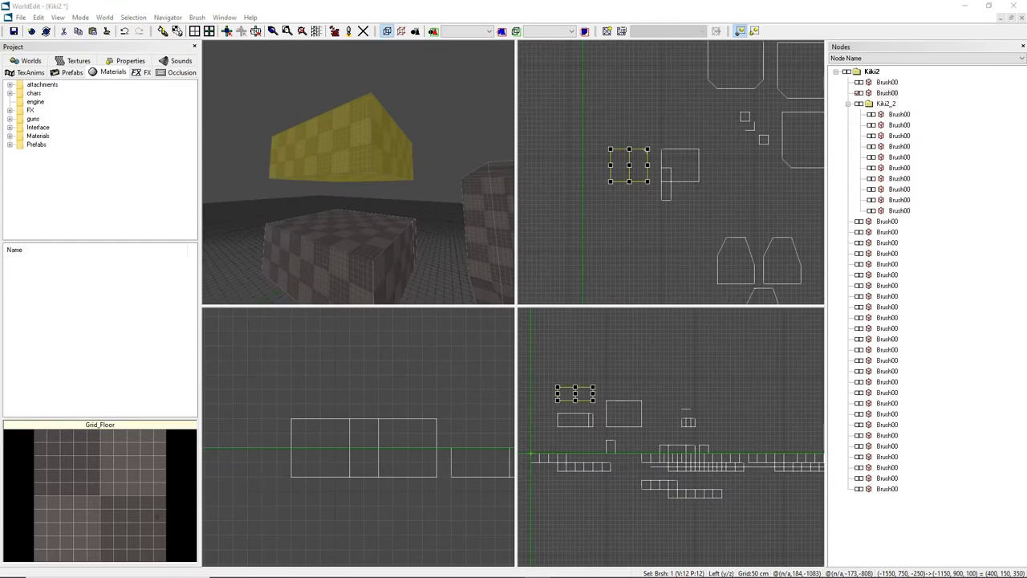
# Delete the flat 600 cm wide polygon with cut corners from the Kiki2_2 group.
pyautogui.moveTo(405, 179)
pyautogui.mouseDown(button='right')
pyautogui.moveTo(389, 201)
pyautogui.moveTo(395, 175)
pyautogui.moveTo(388, 183)
pyautogui.mouseUp(button='right')
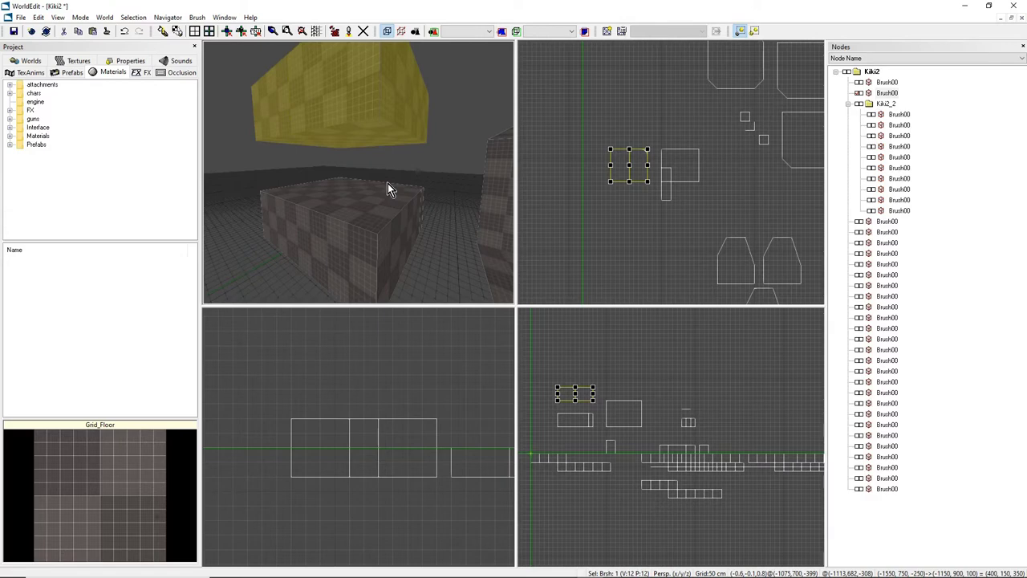
pyautogui.click(351, 212)
pyautogui.moveTo(350, 212)
pyautogui.mouseDown(button='right')
pyautogui.moveTo(362, 166)
pyautogui.moveTo(385, 210)
pyautogui.moveTo(366, 225)
pyautogui.mouseUp(button='right')
pyautogui.click(365, 225)
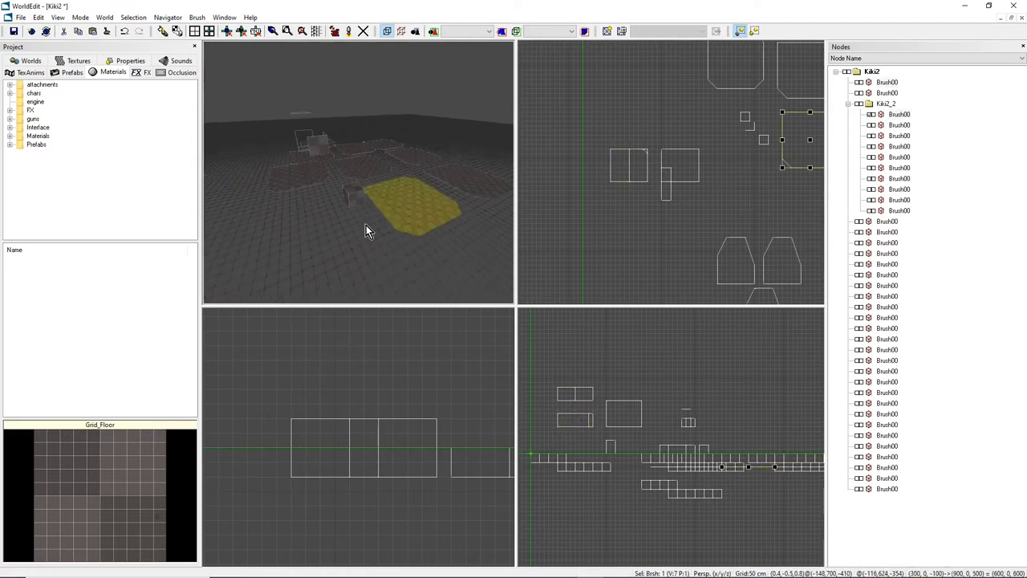
pyautogui.press('Delete')
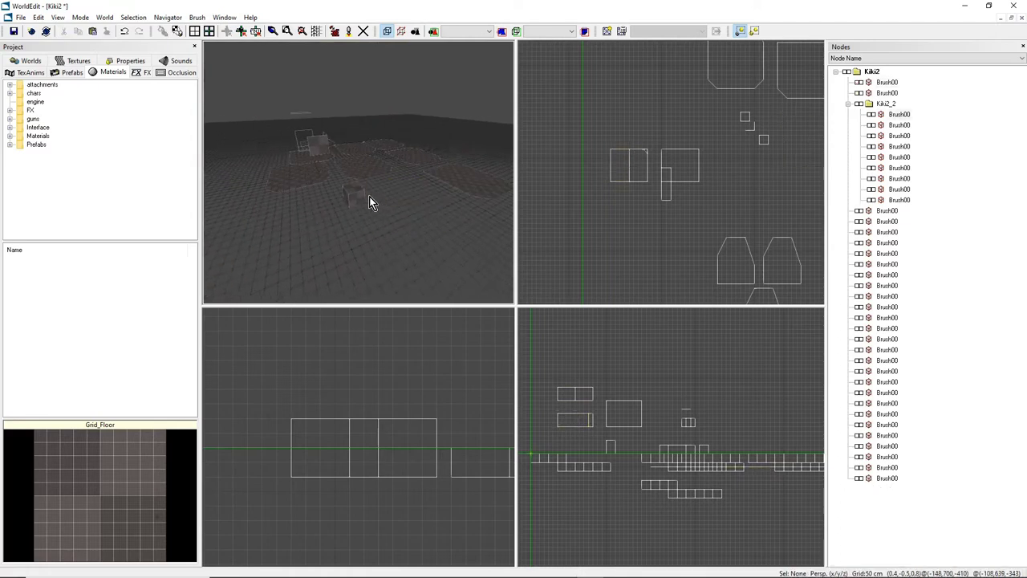
# Select the 100 cm cube and the small box behind it, and delete both.
pyautogui.click(352, 197)
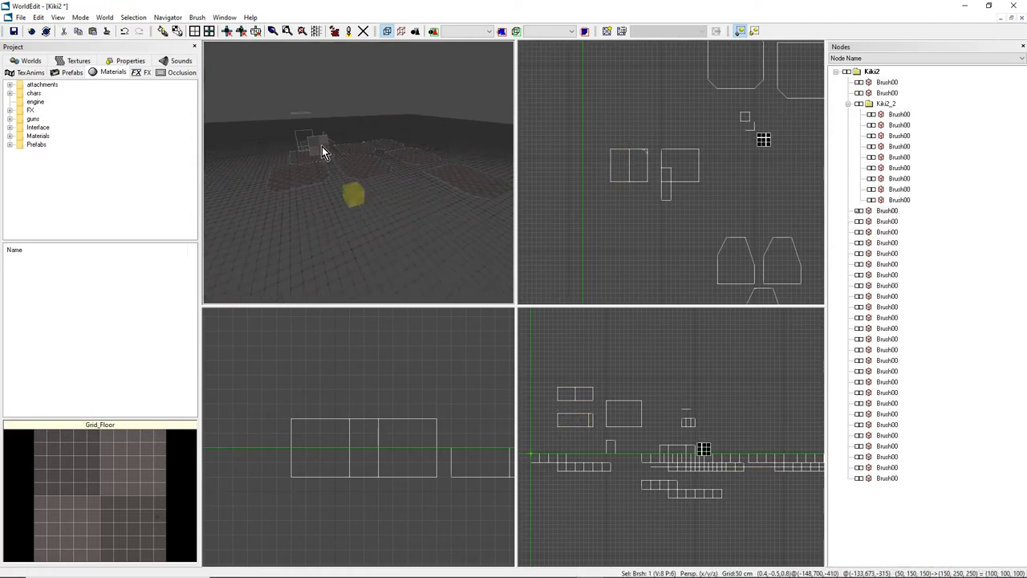
pyautogui.keyDown('ctrl'); pyautogui.click(320, 146); pyautogui.keyUp('ctrl')
pyautogui.press('Delete')
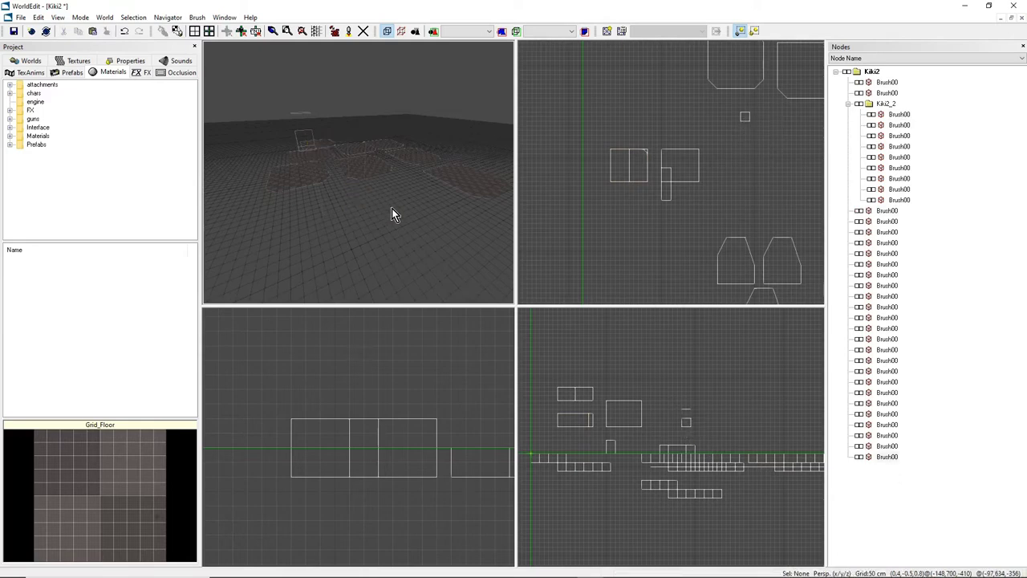
# Select the raised upper box and explode it into separate single-face brushes.
pyautogui.moveTo(391, 207); pyautogui.dragTo(372, 210, button='right')
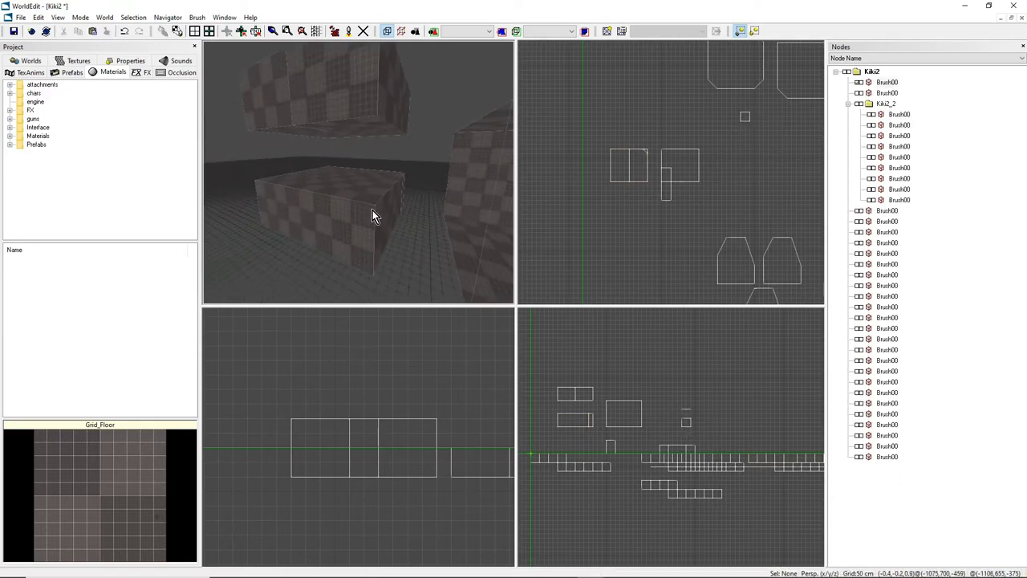
pyautogui.click(372, 210)
pyautogui.click(355, 116)
pyautogui.moveTo(349, 138); pyautogui.dragTo(362, 175, button='right')
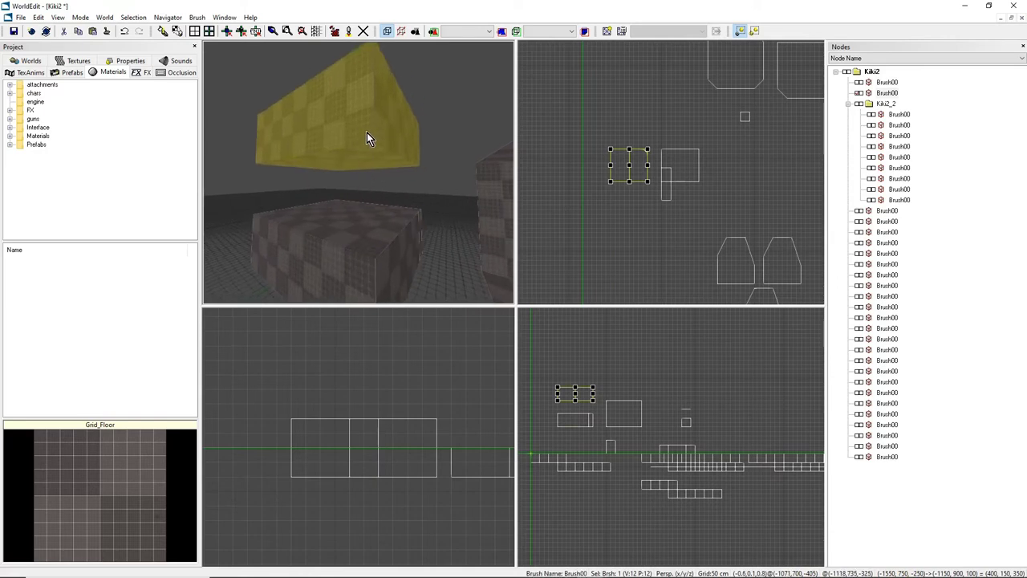
pyautogui.press('s')
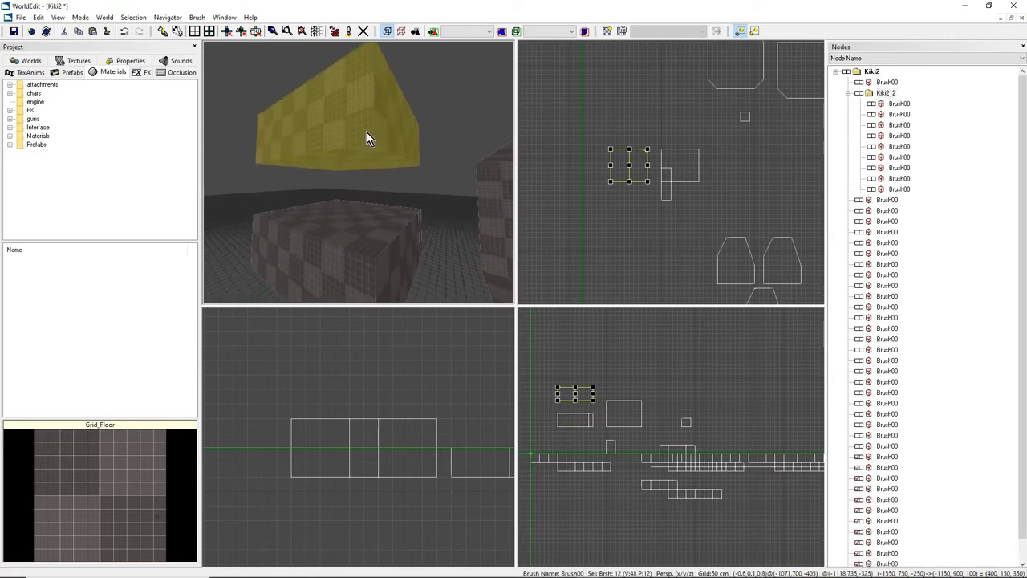
# Check the separated bottom, front and side faces of the exploded upper box by selecting them one by one.
pyautogui.click(345, 152)
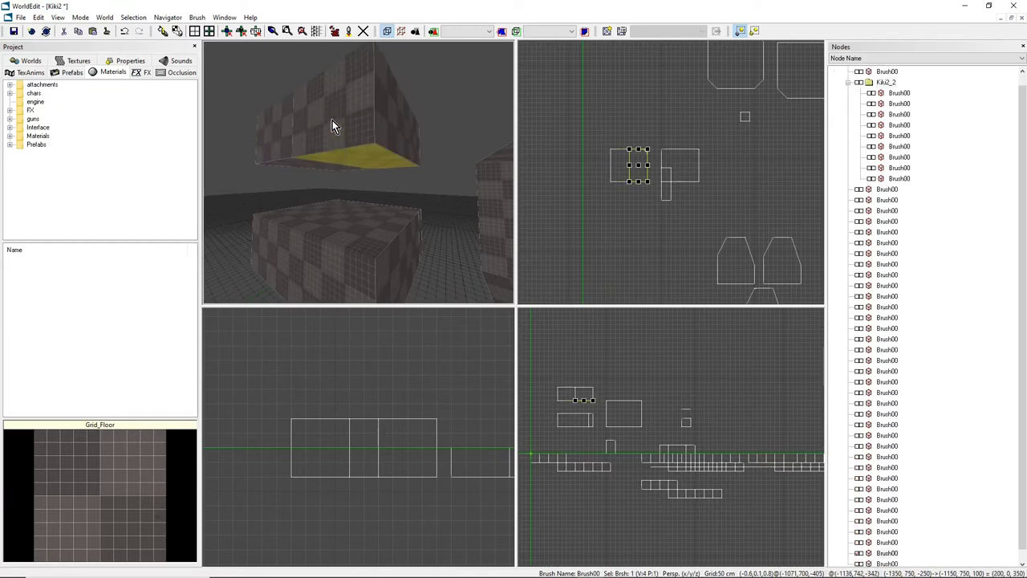
pyautogui.click(332, 120)
pyautogui.click(393, 121)
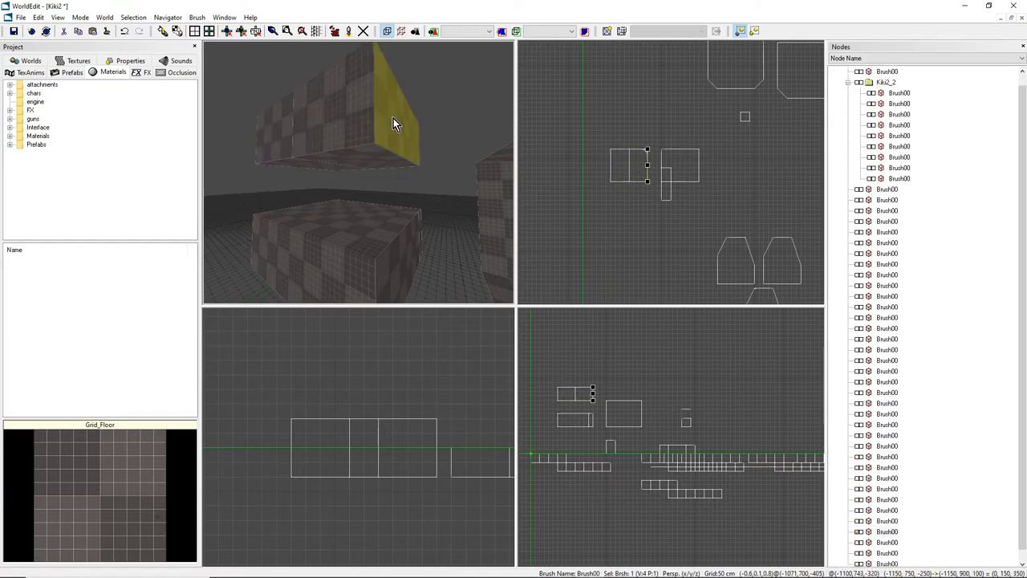
# Delete the highlighted end face of the upper box.
pyautogui.press('Delete')
pyautogui.moveTo(393, 118)
pyautogui.mouseDown(button='right')
pyautogui.moveTo(321, 84)
pyautogui.moveTo(353, 87)
pyautogui.moveTo(361, 68)
pyautogui.moveTo(413, 84)
pyautogui.moveTo(378, 132)
pyautogui.moveTo(374, 195)
pyautogui.moveTo(333, 126)
pyautogui.moveTo(360, 168)
pyautogui.mouseUp(button='right')
pyautogui.click(369, 216)
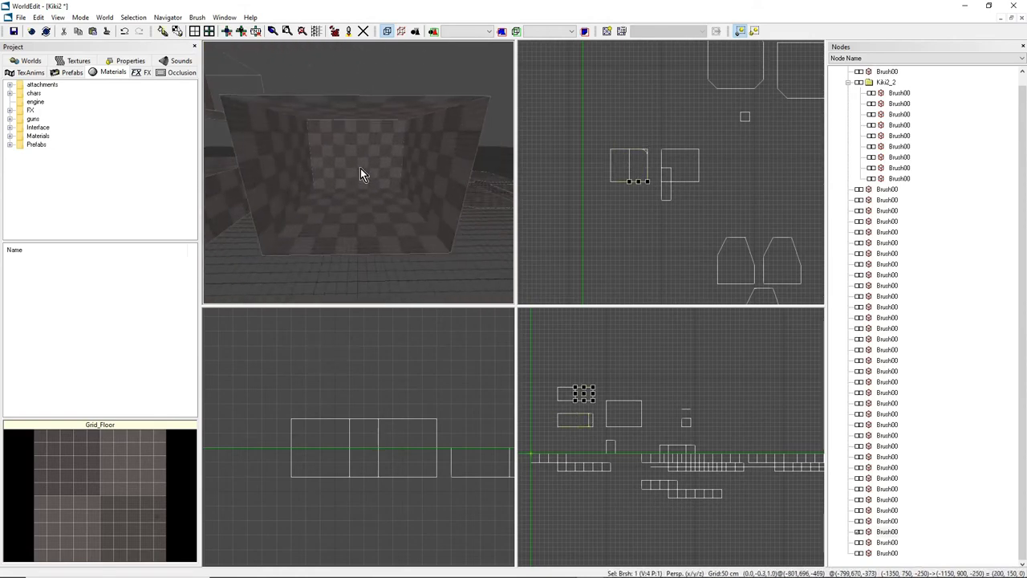
# Slice the back wall of the neighbouring open box vertically in the front view, 150 cm from the wall's right edge.
pyautogui.click(372, 123)
pyautogui.moveTo(372, 122); pyautogui.dragTo(371, 123, button='right')
pyautogui.moveTo(372, 171); pyautogui.dragTo(375, 169, button='right')
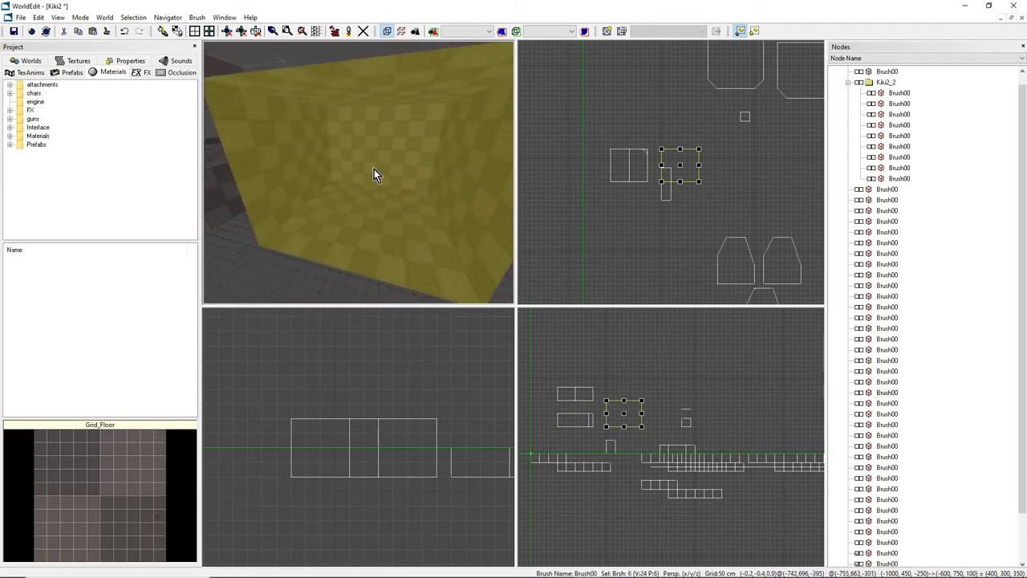
pyautogui.click(387, 151)
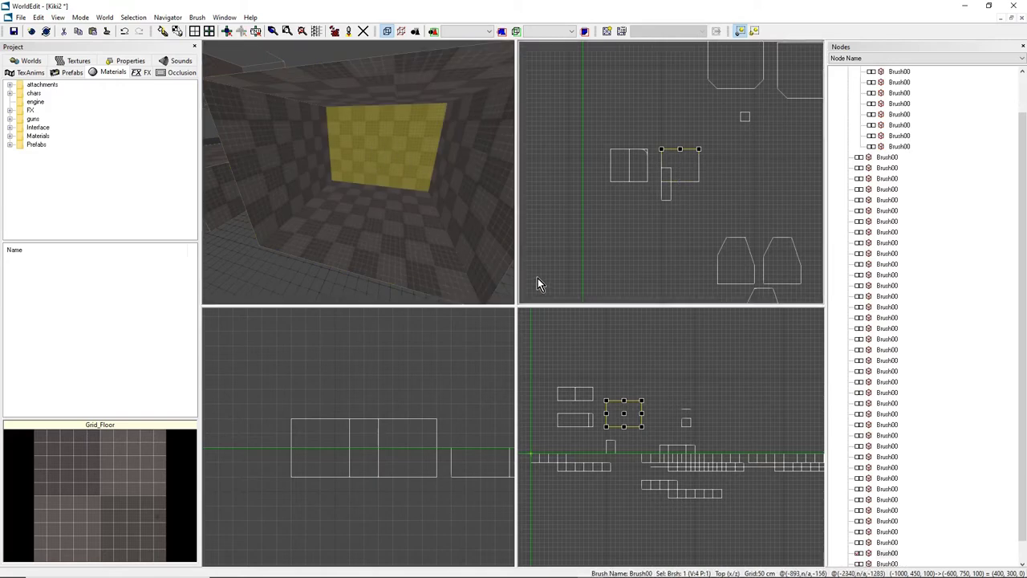
pyautogui.scroll(5, 605, 404)
pyautogui.moveTo(672, 438)
pyautogui.mouseDown(button='middle')
pyautogui.moveTo(663, 447)
pyautogui.moveTo(682, 447)
pyautogui.mouseUp(button='middle')
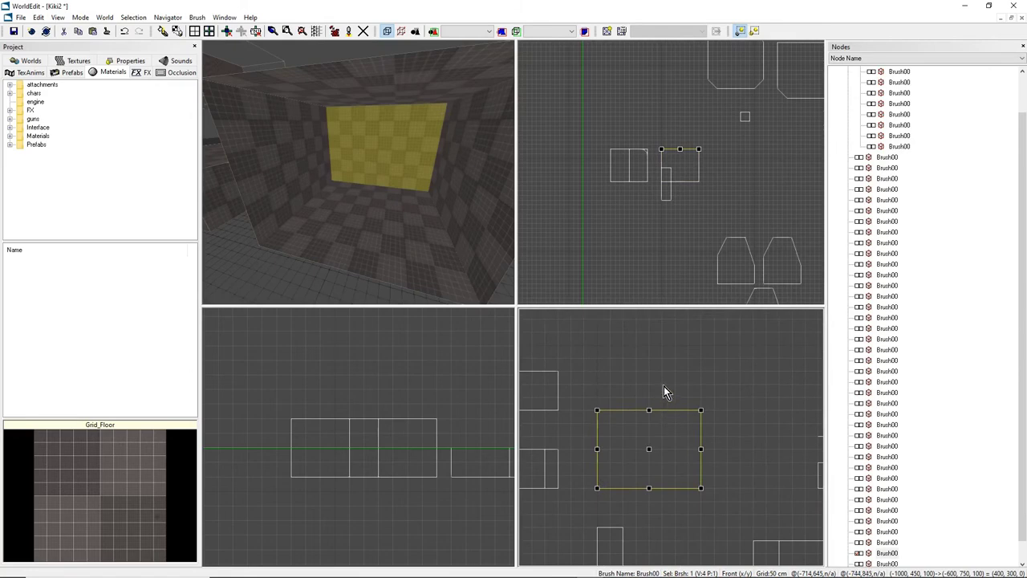
pyautogui.moveTo(663, 384)
pyautogui.mouseDown()
pyautogui.moveTo(652, 471)
pyautogui.moveTo(673, 491)
pyautogui.moveTo(663, 516)
pyautogui.moveTo(677, 516)
pyautogui.mouseUp()
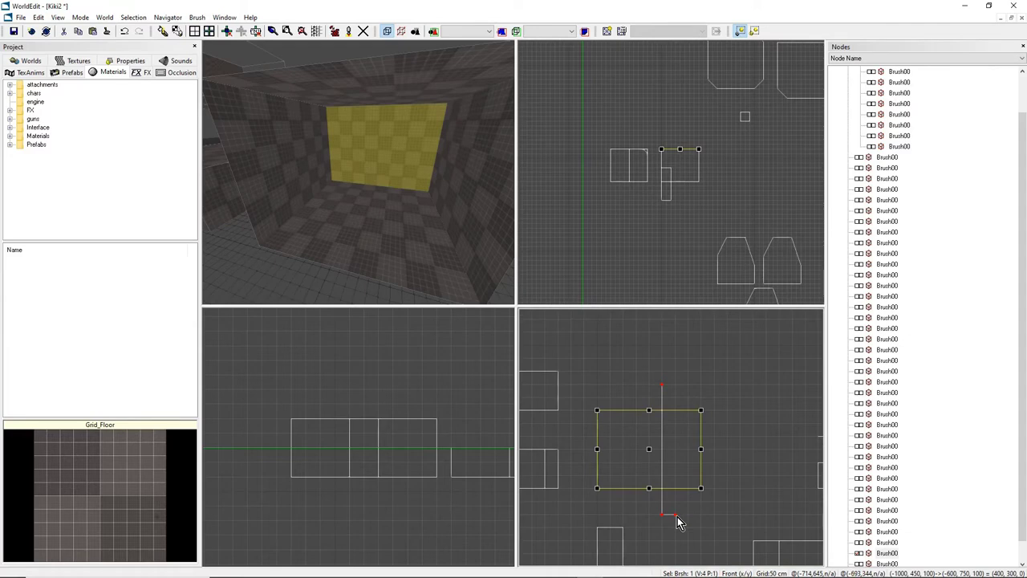
pyautogui.press('Return')
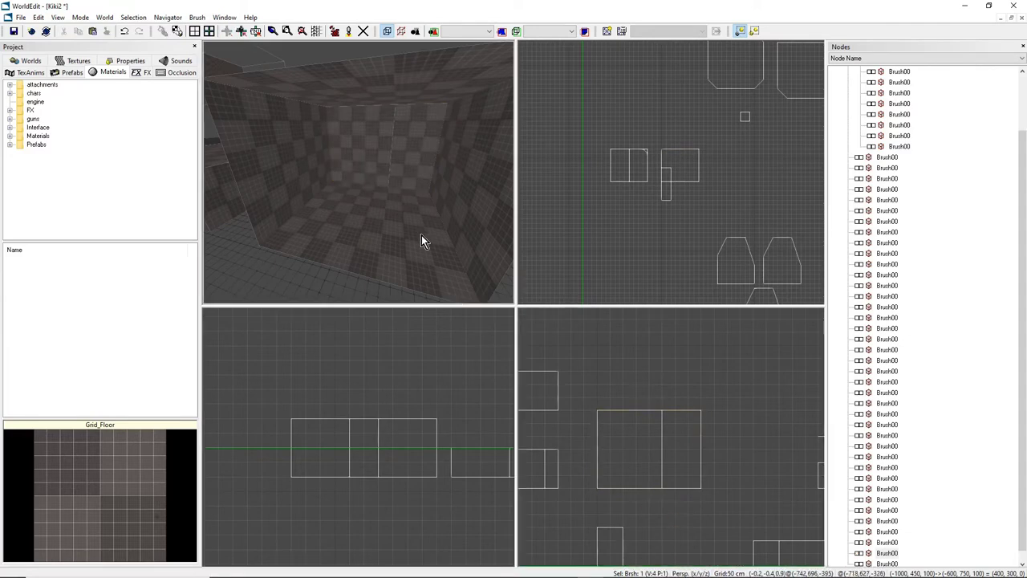
# Select both pieces of the sliced back wall and join them into one brush.
pyautogui.click(352, 157)
pyautogui.click(403, 152)
pyautogui.click(358, 149)
pyautogui.click(401, 151)
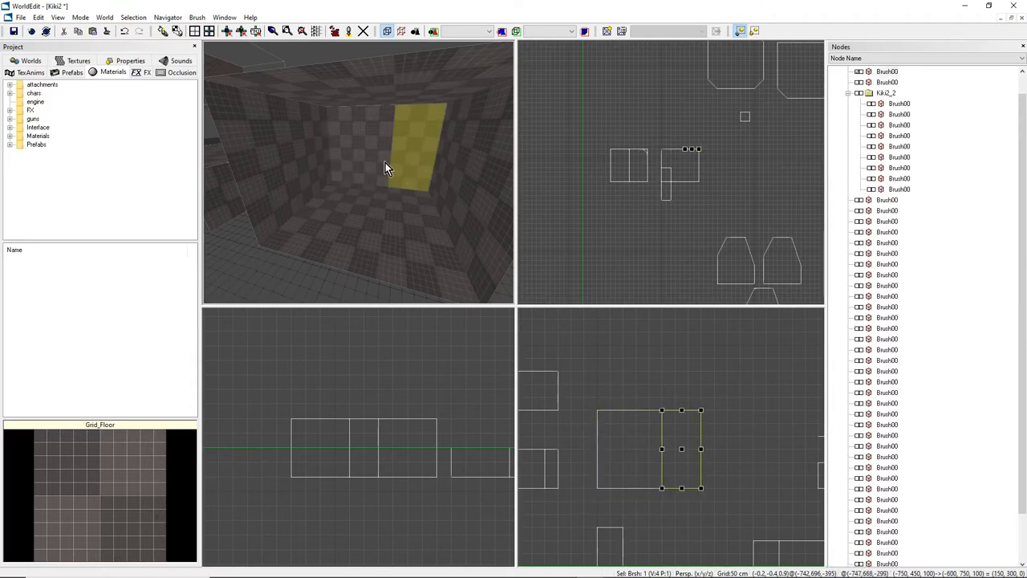
pyautogui.moveTo(389, 168); pyautogui.dragTo(412, 157, button='right')
pyautogui.click(371, 136)
pyautogui.click(413, 171)
pyautogui.click(355, 157)
pyautogui.keyDown('ctrl'); pyautogui.click(402, 152); pyautogui.keyUp('ctrl')
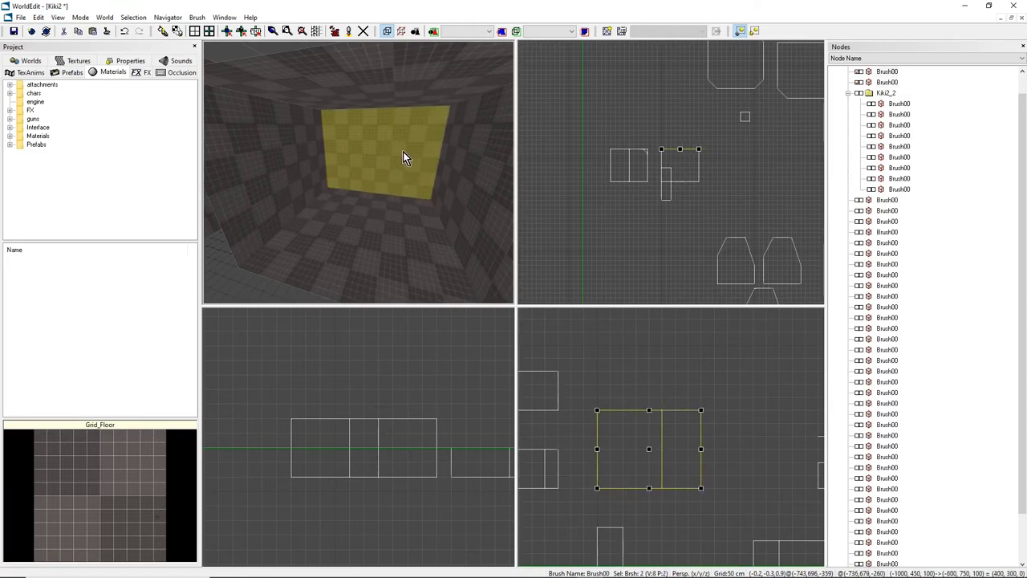
pyautogui.press('j')
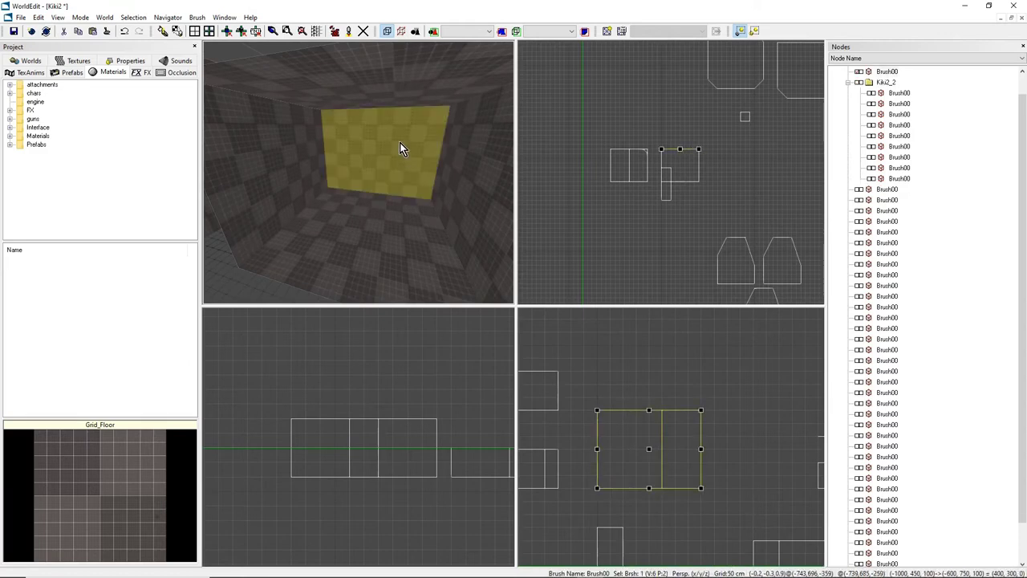
pyautogui.moveTo(356, 217); pyautogui.dragTo(351, 202, button='right')
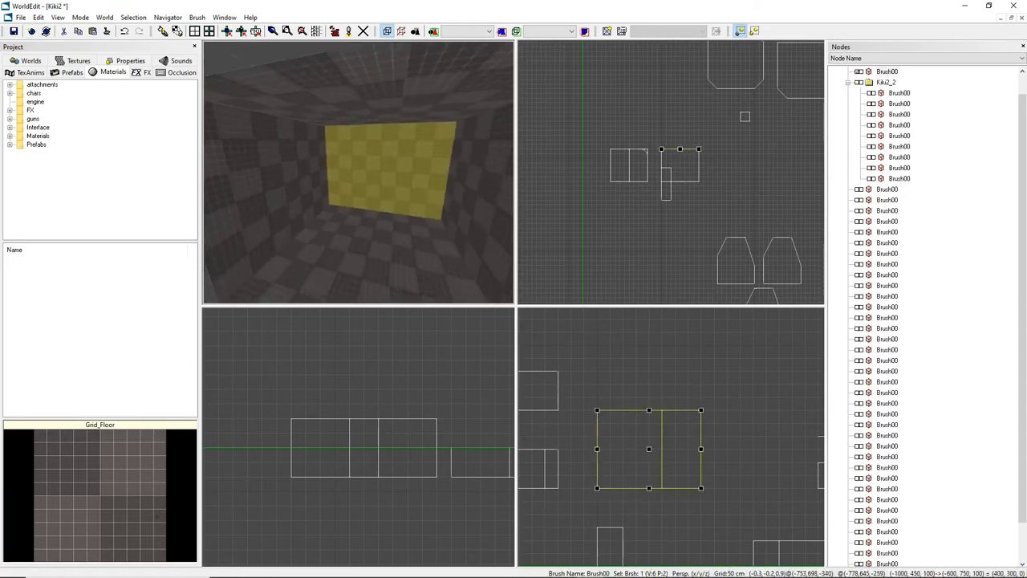
# Select all walls of the open box in the front view and join them into a single brush.
pyautogui.scroll(-2, 642, 433)
pyautogui.moveTo(588, 396)
pyautogui.mouseDown()
pyautogui.moveTo(693, 492)
pyautogui.moveTo(717, 491)
pyautogui.mouseUp()
pyautogui.moveTo(390, 176); pyautogui.dragTo(369, 168, button='right')
pyautogui.press('j')
pyautogui.moveTo(362, 179); pyautogui.dragTo(359, 176)
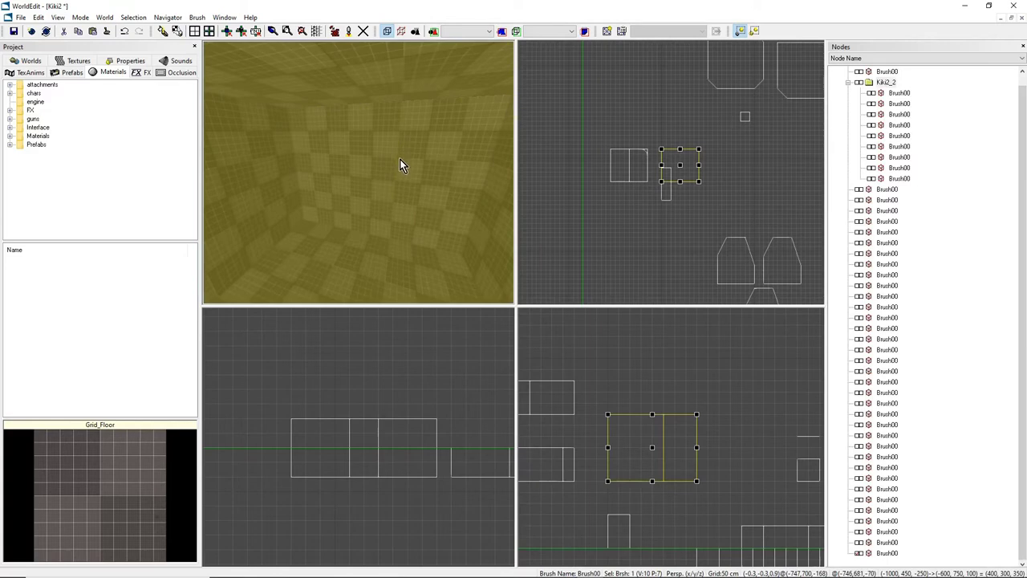
# Examine the joined box in geometry mode, return to brush mode and look over its interior walls.
pyautogui.hotkey('ctrl', 'g')
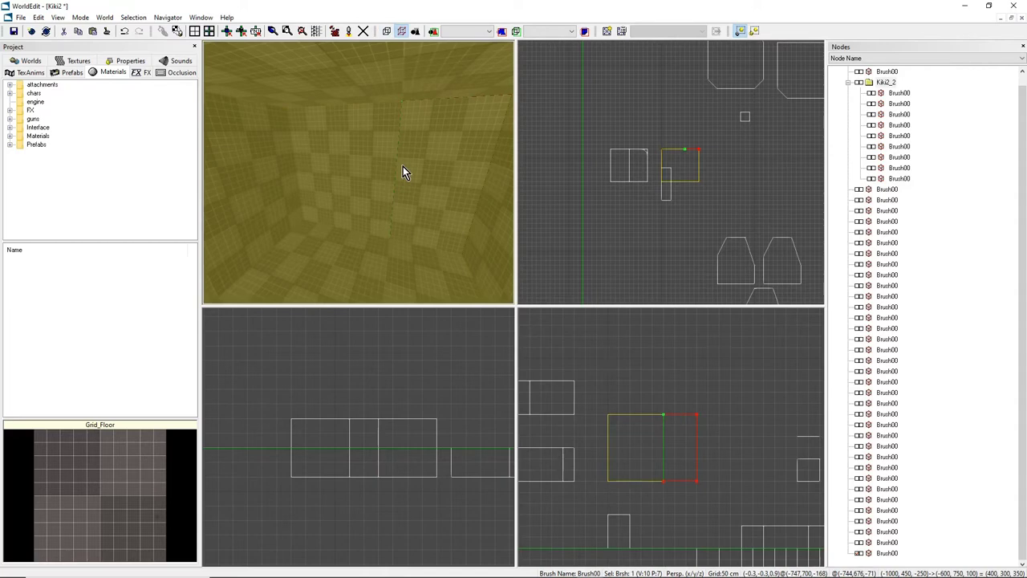
pyautogui.hotkey('ctrl', 'b')
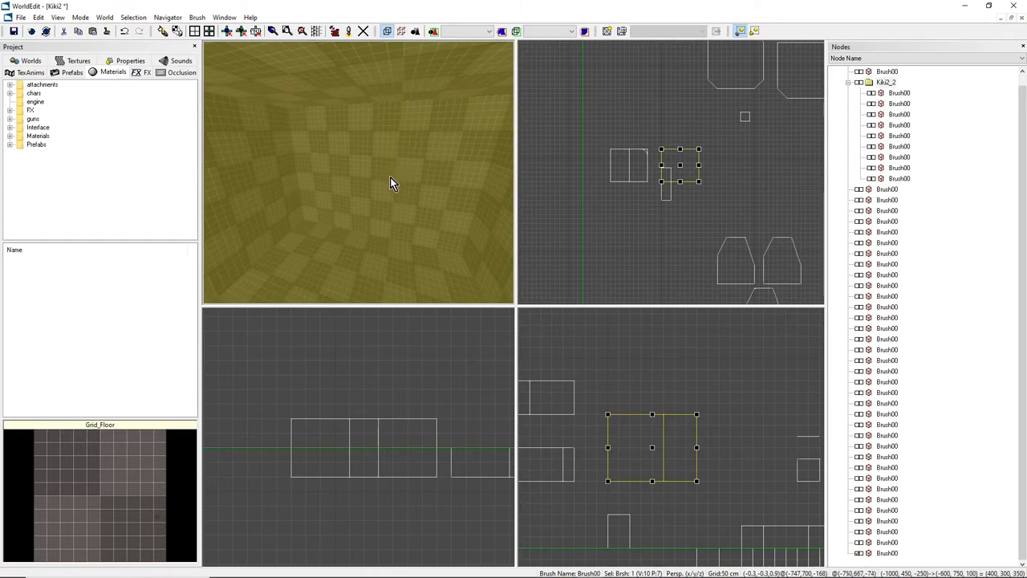
pyautogui.moveTo(382, 178); pyautogui.dragTo(464, 199)
pyautogui.moveTo(403, 191); pyautogui.dragTo(375, 184, button='right')
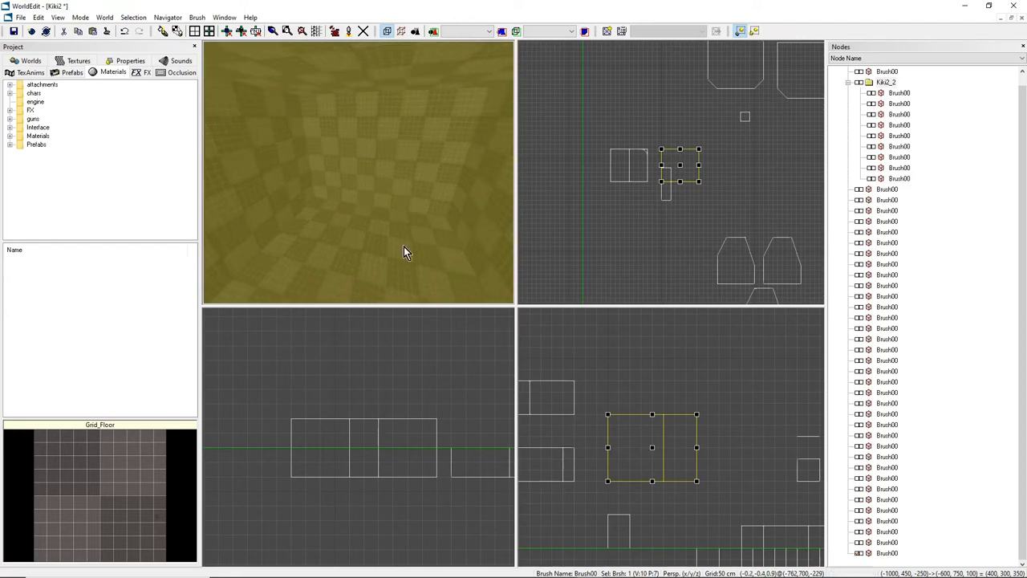
pyautogui.moveTo(403, 246); pyautogui.dragTo(371, 257, button='right')
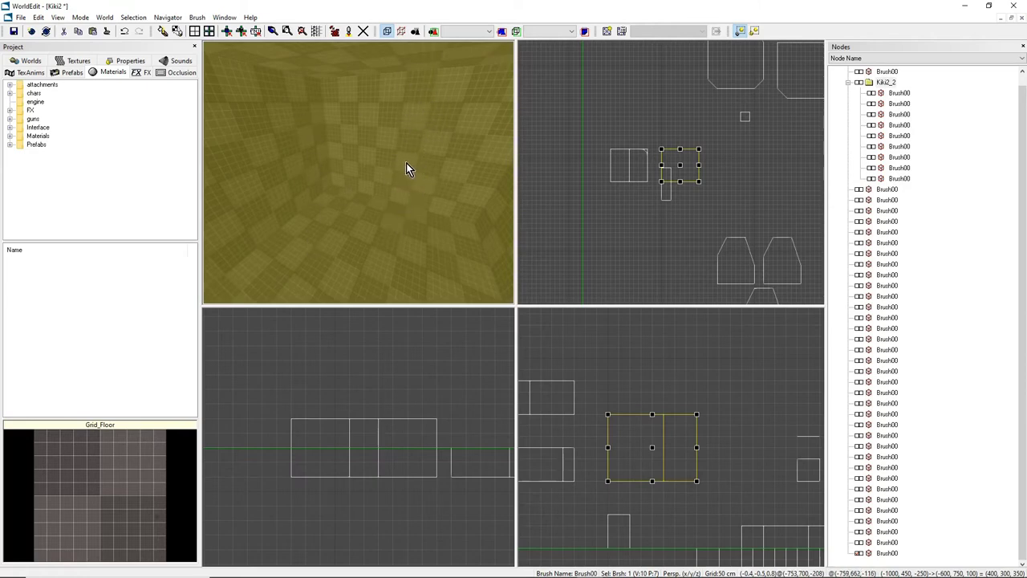
# Apply Merge Polygons to the joined box brush.
pyautogui.rightClick(370, 133)
pyautogui.moveTo(405, 199)
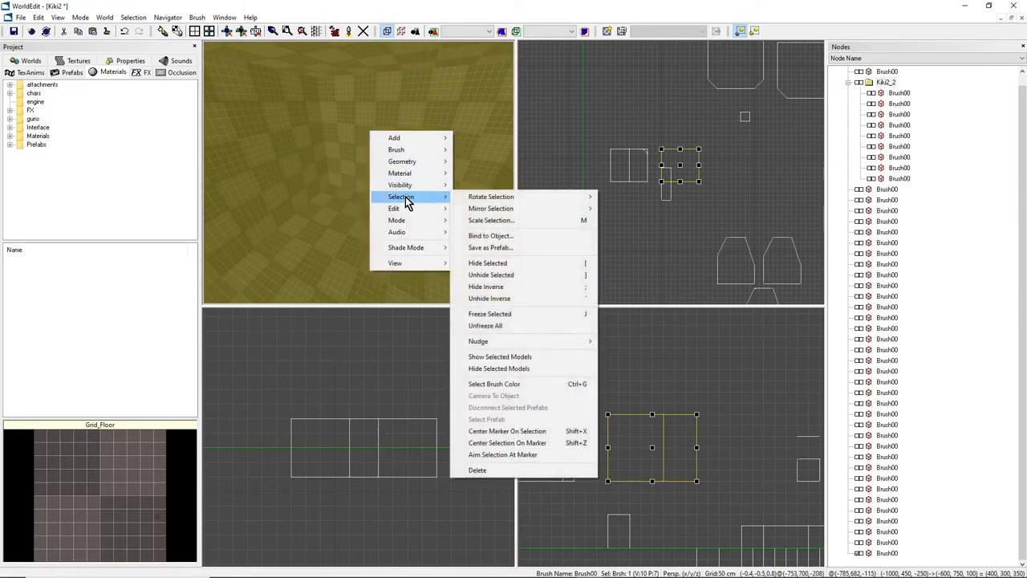
pyautogui.moveTo(403, 152)
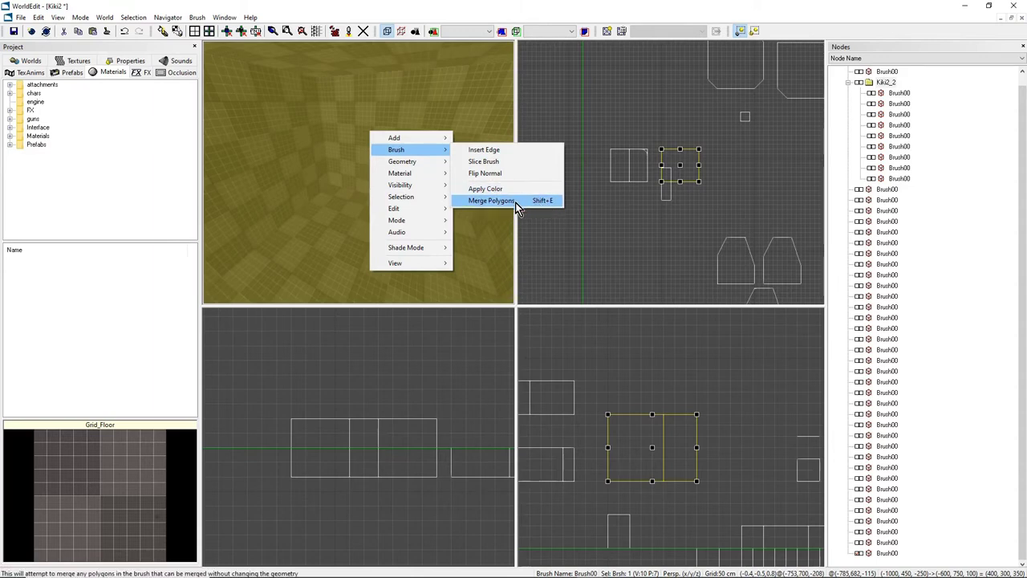
pyautogui.click(495, 202)
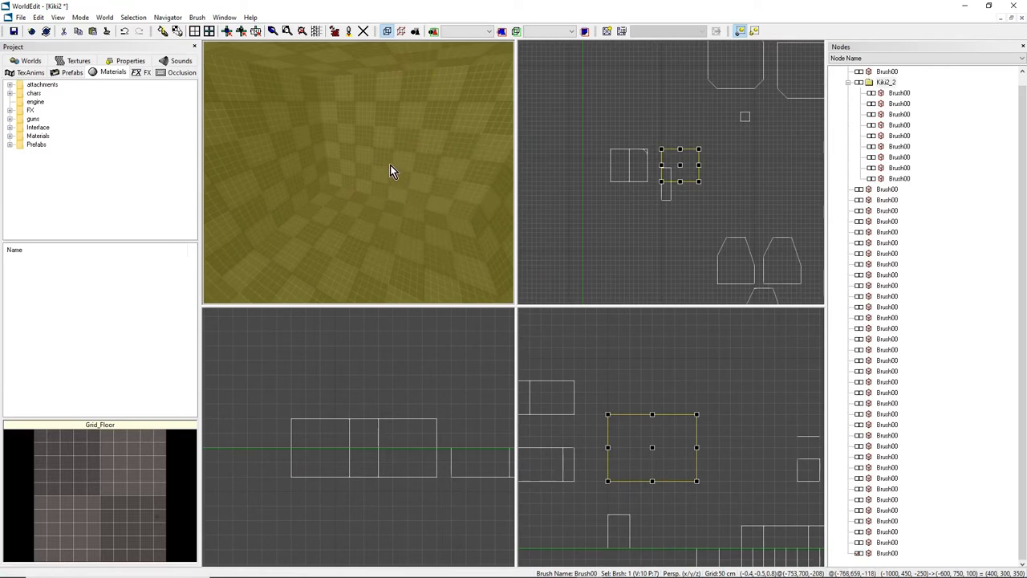
# Undo and redo the polygon merge to compare the box brush in the front view.
pyautogui.scroll(5, 650, 449)
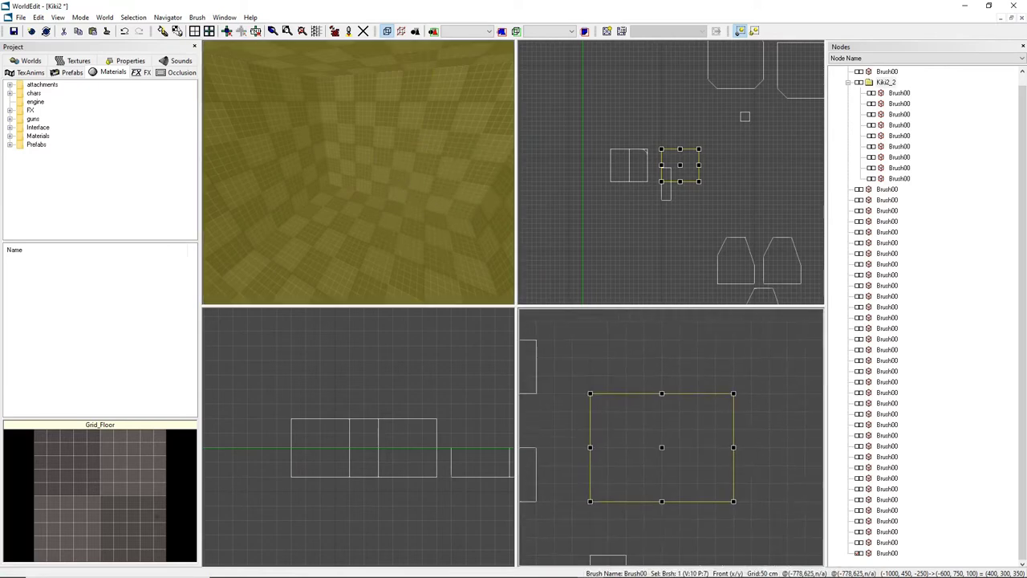
pyautogui.click(687, 447)
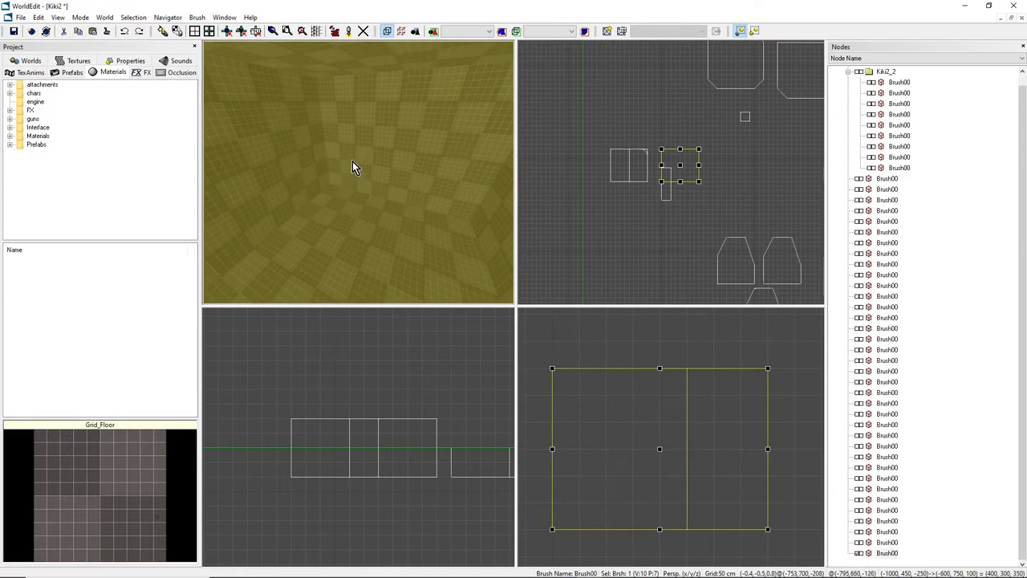
pyautogui.hotkey('ctrl', 'z')
pyautogui.moveTo(428, 153); pyautogui.dragTo(427, 178, button='right')
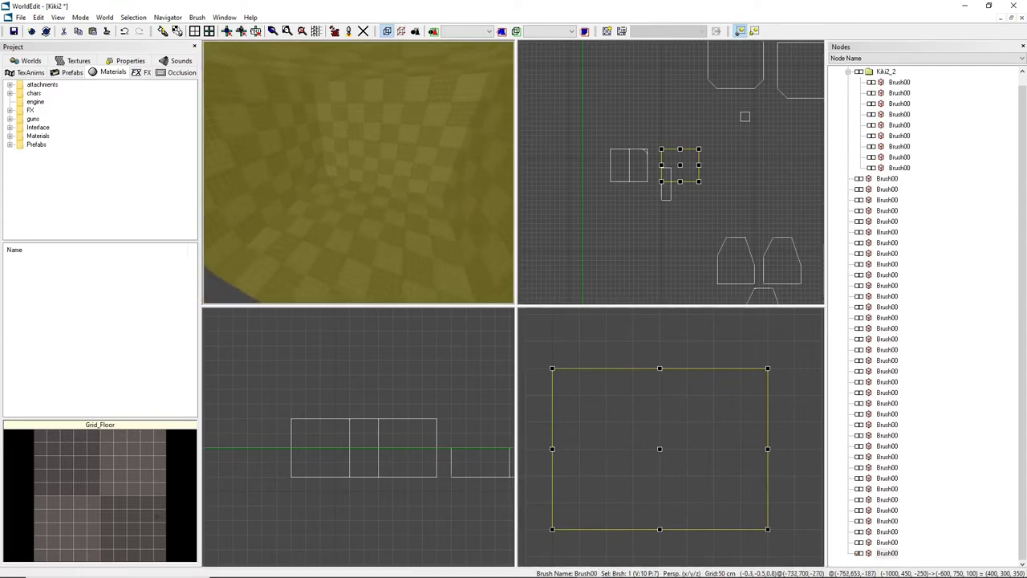
pyautogui.moveTo(357, 172); pyautogui.dragTo(360, 172, button='right')
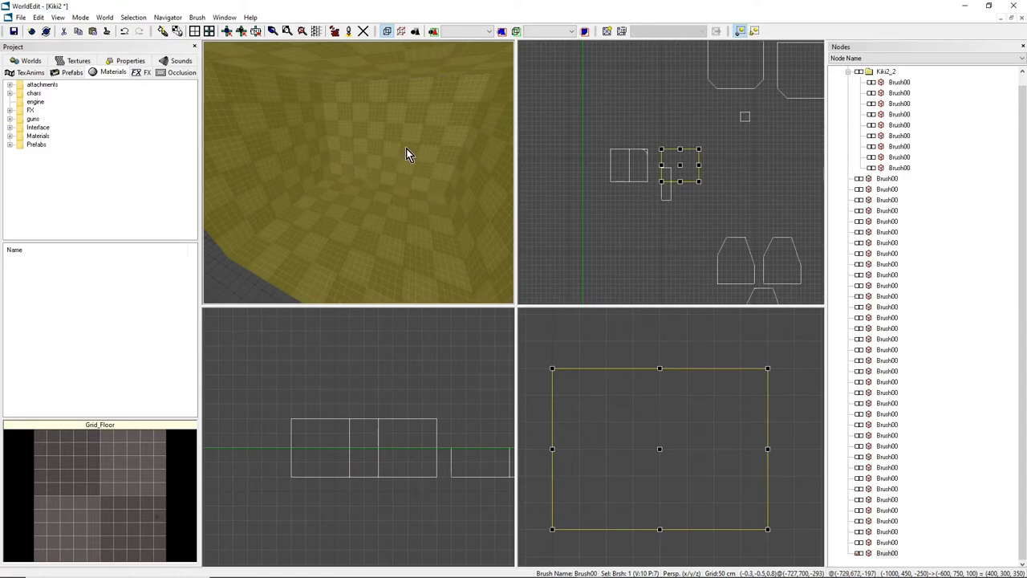
# Stretch the box brush from its far side in the top view to a length of 1050 cm.
pyautogui.scroll(-3, 687, 178)
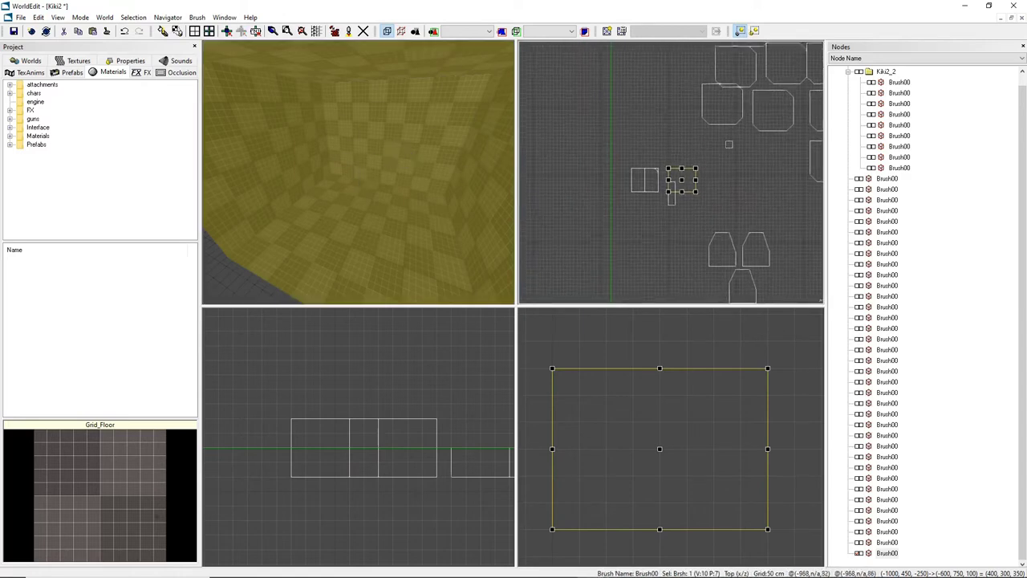
pyautogui.scroll(3, 693, 169)
pyautogui.moveTo(692, 169); pyautogui.dragTo(690, 105)
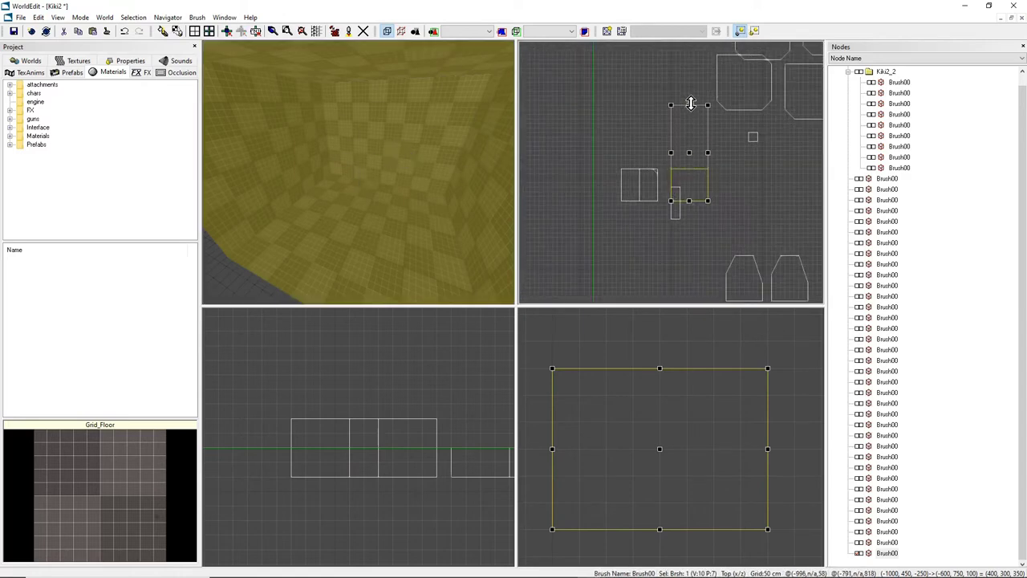
pyautogui.moveTo(355, 136); pyautogui.dragTo(355, 137, button='right')
pyautogui.moveTo(441, 199); pyautogui.dragTo(441, 199, button='right')
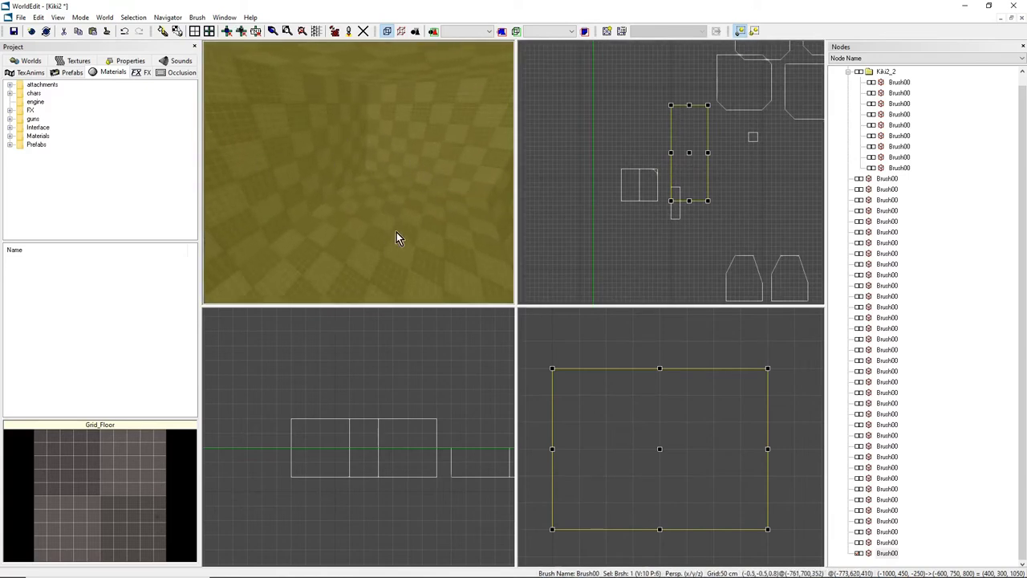
# Rotate a copy of the stretched brush 90 degrees about its far left corner in the top view and move it 650 cm to the left.
pyautogui.scroll(5, 702, 181)
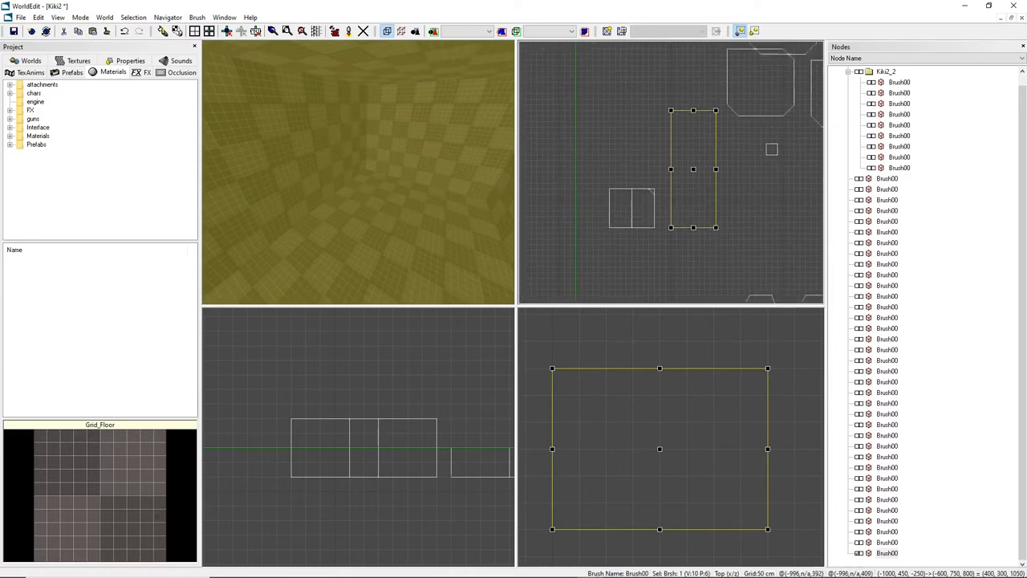
pyautogui.scroll(1, 658, 183)
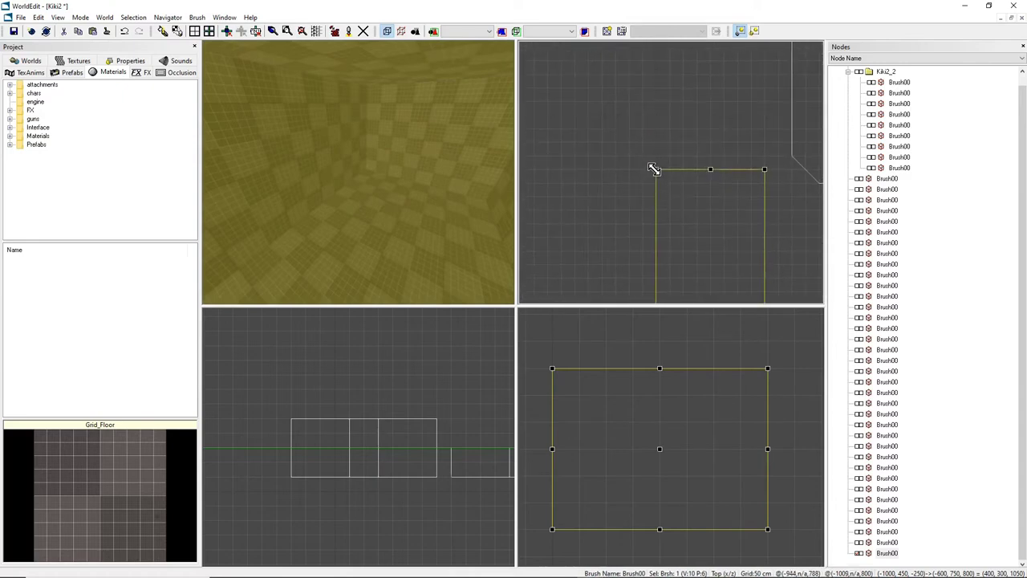
pyautogui.scroll(-4, 666, 178)
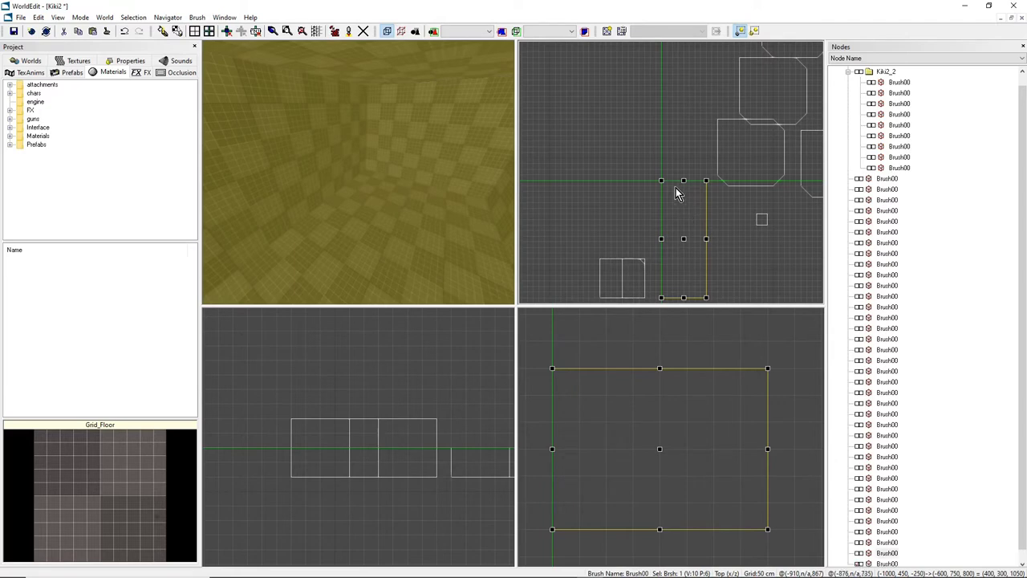
pyautogui.scroll(-1, 679, 186)
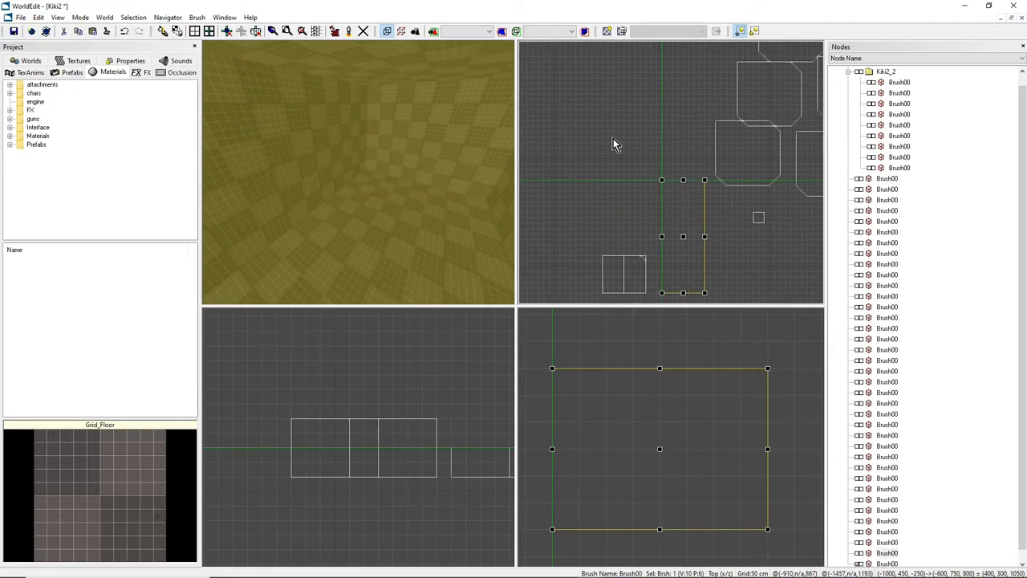
pyautogui.press('r')
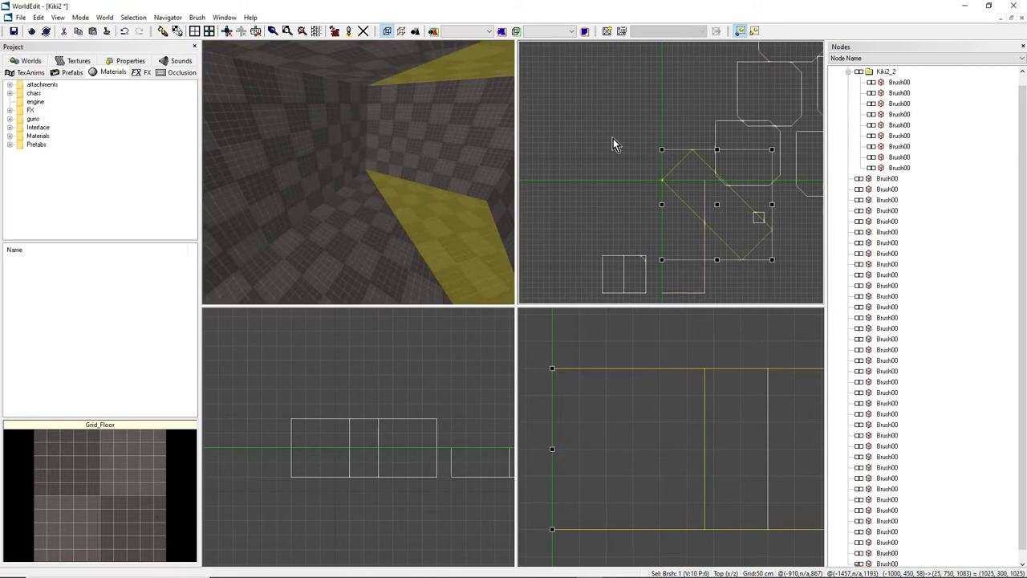
pyautogui.hotkey('ctrl', 'z')
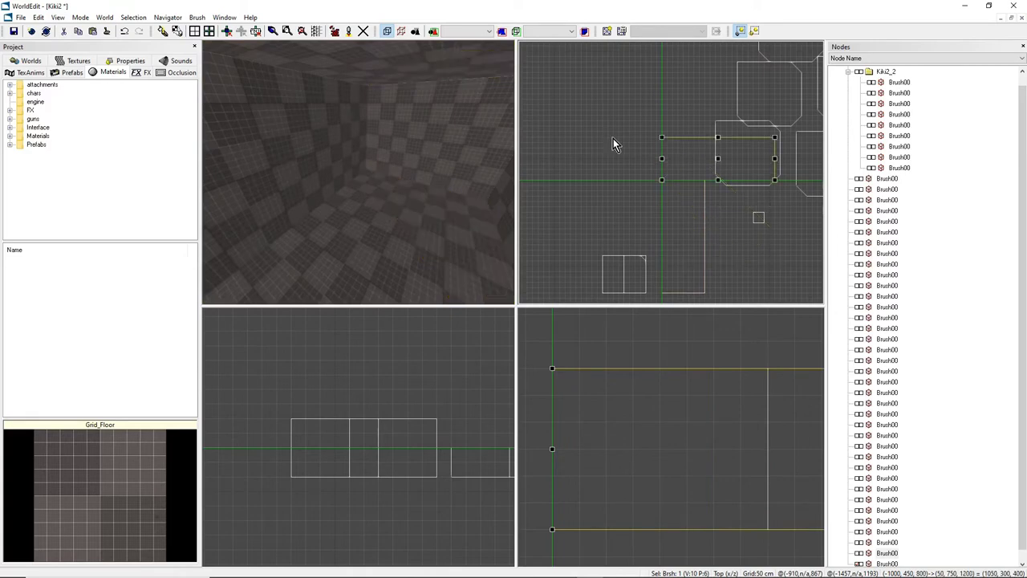
pyautogui.moveTo(719, 158); pyautogui.dragTo(649, 158)
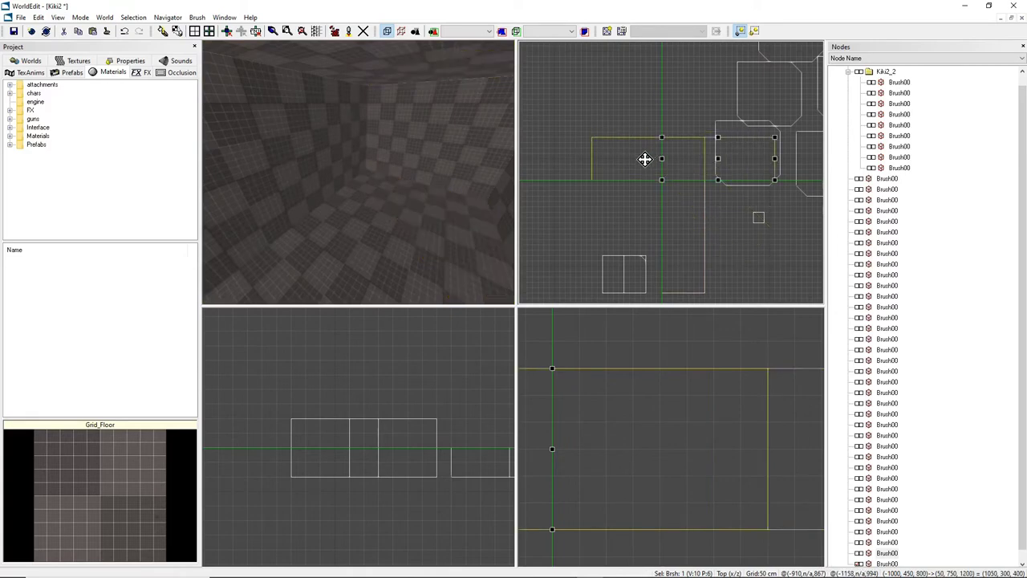
pyautogui.moveTo(418, 185)
pyautogui.mouseDown(button='right')
pyautogui.moveTo(321, 177)
pyautogui.moveTo(354, 177)
pyautogui.moveTo(365, 165)
pyautogui.moveTo(355, 153)
pyautogui.moveTo(358, 173)
pyautogui.mouseUp(button='right')
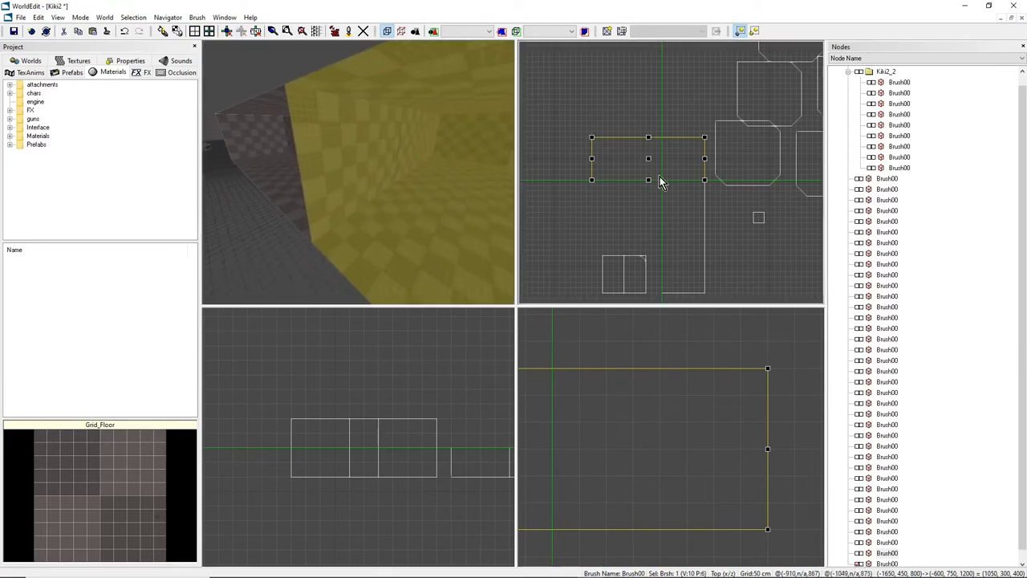
# Split the rotated brush in the top view along the line of the long section's left wall, proceeding without a generated cap.
pyautogui.scroll(9, 661, 182)
pyautogui.scroll(-3, 610, 201)
pyautogui.click(577, 214)
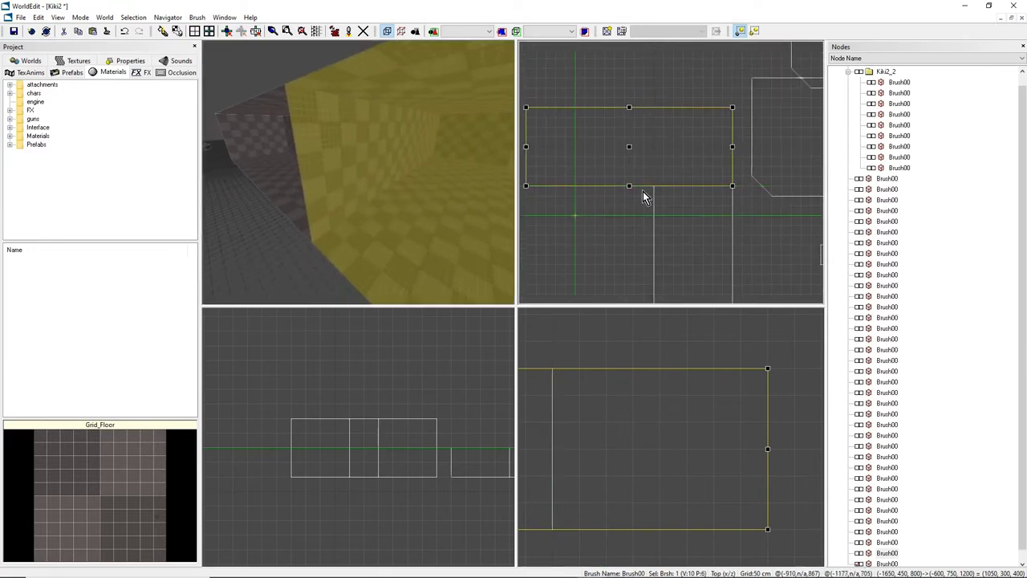
pyautogui.scroll(2, 656, 195)
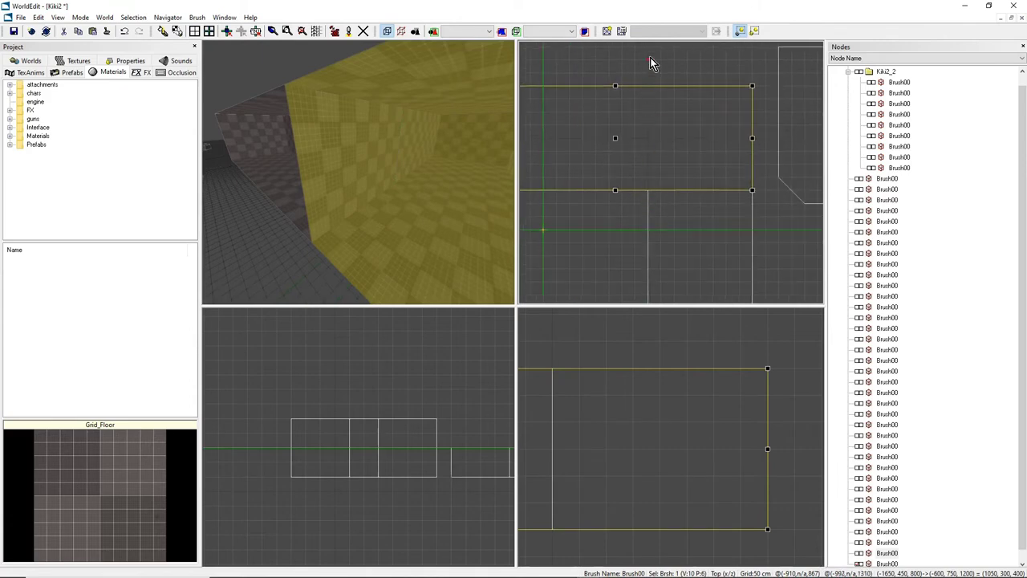
pyautogui.moveTo(650, 59); pyautogui.dragTo(652, 175)
pyautogui.press('Return')
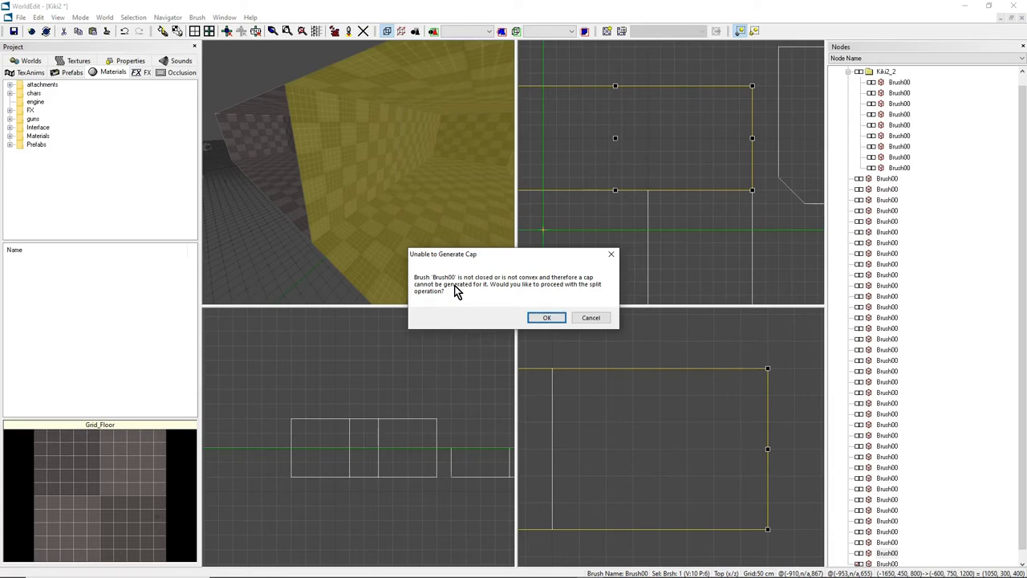
pyautogui.click(543, 318)
# Select the left split section, pull its near end away from the corner section in the top view and restore it to the split line.
pyautogui.moveTo(399, 211)
pyautogui.mouseDown(button='right')
pyautogui.moveTo(371, 147)
pyautogui.moveTo(358, 174)
pyautogui.moveTo(415, 191)
pyautogui.moveTo(401, 185)
pyautogui.mouseUp(button='right')
pyautogui.click(371, 147)
pyautogui.click(415, 190)
pyautogui.moveTo(312, 233)
pyautogui.mouseDown(button='right')
pyautogui.moveTo(319, 245)
pyautogui.moveTo(353, 201)
pyautogui.moveTo(404, 186)
pyautogui.mouseUp(button='right')
pyautogui.click(319, 245)
pyautogui.click(404, 186)
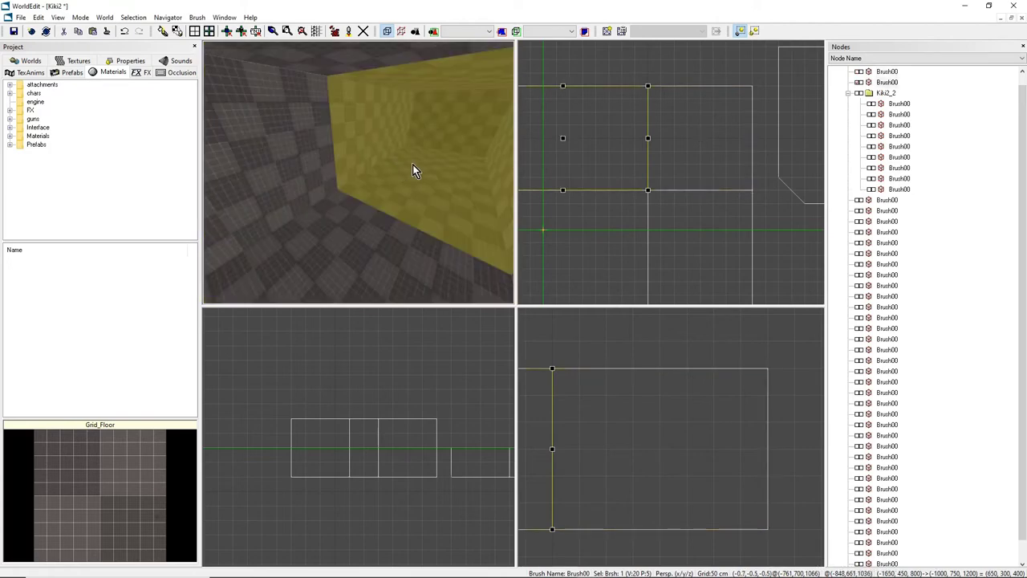
pyautogui.scroll(-1, 627, 166)
pyautogui.moveTo(627, 166); pyautogui.dragTo(671, 176, button='middle')
pyautogui.moveTo(699, 155); pyautogui.dragTo(659, 155)
pyautogui.moveTo(377, 153)
pyautogui.mouseDown(button='right')
pyautogui.moveTo(409, 160)
pyautogui.moveTo(403, 167)
pyautogui.mouseUp(button='right')
pyautogui.moveTo(656, 156)
pyautogui.mouseDown()
pyautogui.moveTo(683, 154)
pyautogui.moveTo(631, 157)
pyautogui.moveTo(698, 156)
pyautogui.mouseUp()
# Delete the corner section's wall that faces the long hallway section.
pyautogui.moveTo(383, 188)
pyautogui.mouseDown(button='right')
pyautogui.moveTo(358, 185)
pyautogui.moveTo(385, 181)
pyautogui.moveTo(352, 167)
pyautogui.moveTo(321, 186)
pyautogui.moveTo(352, 175)
pyautogui.moveTo(377, 182)
pyautogui.moveTo(346, 190)
pyautogui.moveTo(432, 131)
pyautogui.mouseUp(button='right')
pyautogui.click(352, 167)
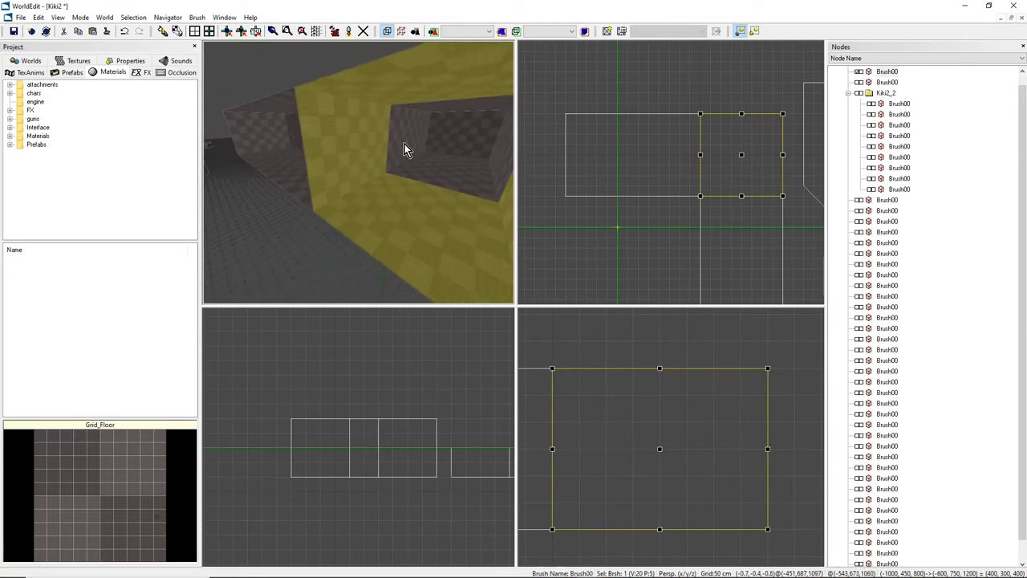
pyautogui.click(335, 156)
pyautogui.press('Delete')
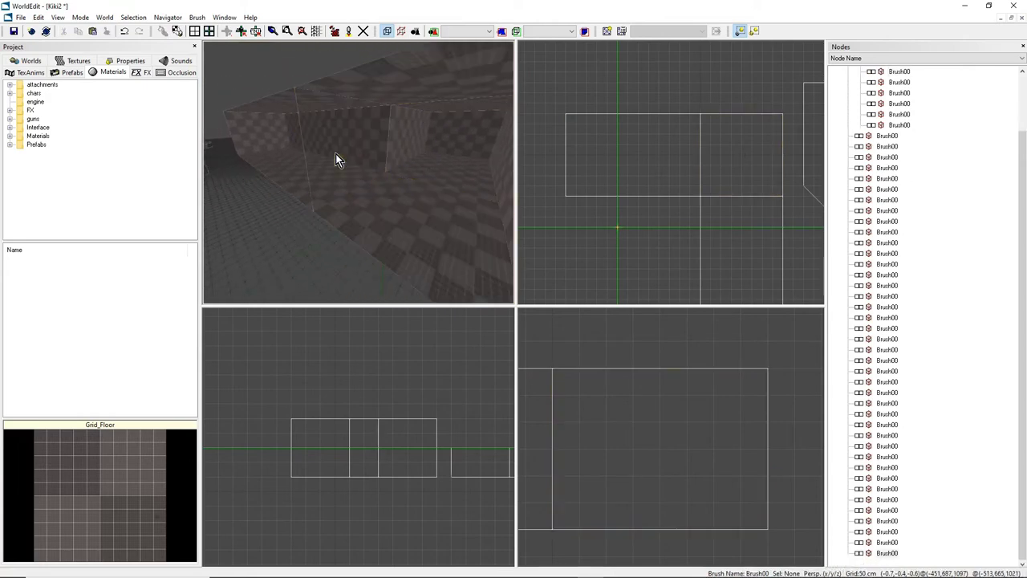
# Delete the long hallway section's end wall that adjoins the corner section.
pyautogui.moveTo(336, 153); pyautogui.dragTo(434, 156, button='right')
pyautogui.moveTo(369, 145); pyautogui.dragTo(365, 179, button='right')
pyautogui.click(365, 180)
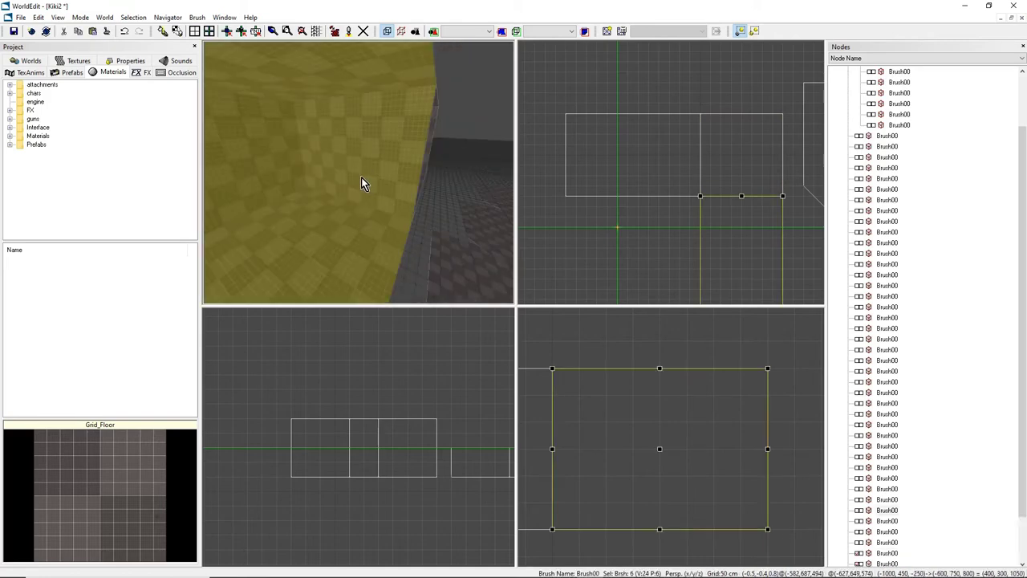
pyautogui.click(345, 141)
pyautogui.press('Delete')
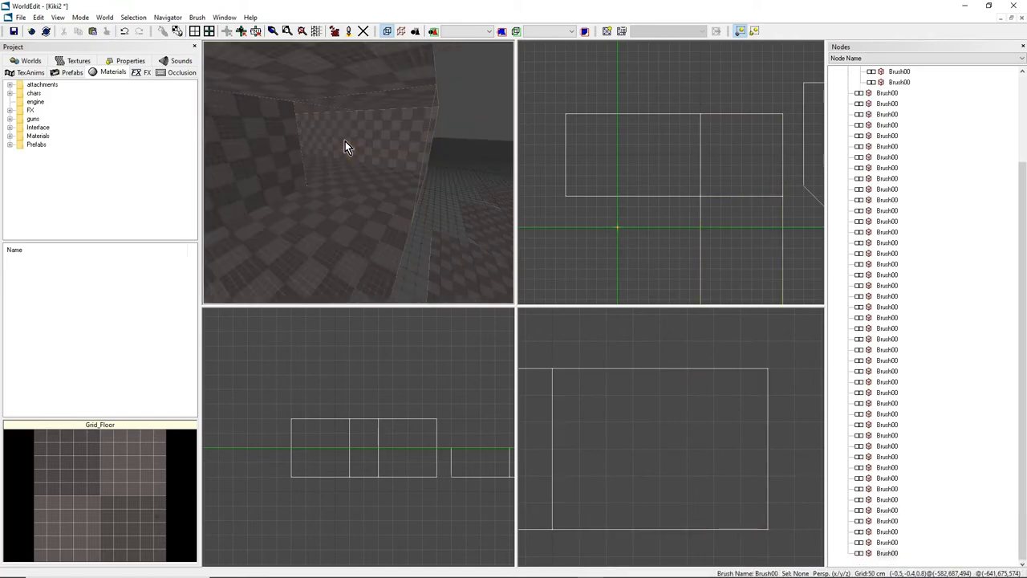
# Separate the left hallway section into individual faces and delete its far end wall.
pyautogui.moveTo(344, 141)
pyautogui.mouseDown(button='right')
pyautogui.moveTo(361, 136)
pyautogui.moveTo(358, 172)
pyautogui.moveTo(405, 207)
pyautogui.moveTo(419, 133)
pyautogui.mouseUp(button='right')
pyautogui.click(412, 180)
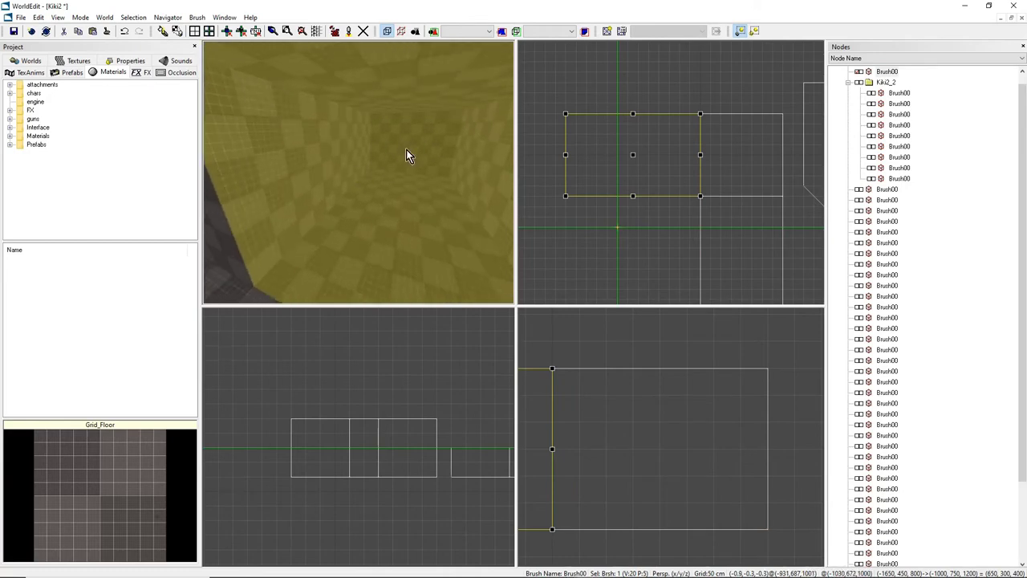
pyautogui.press('s')
pyautogui.click(394, 149)
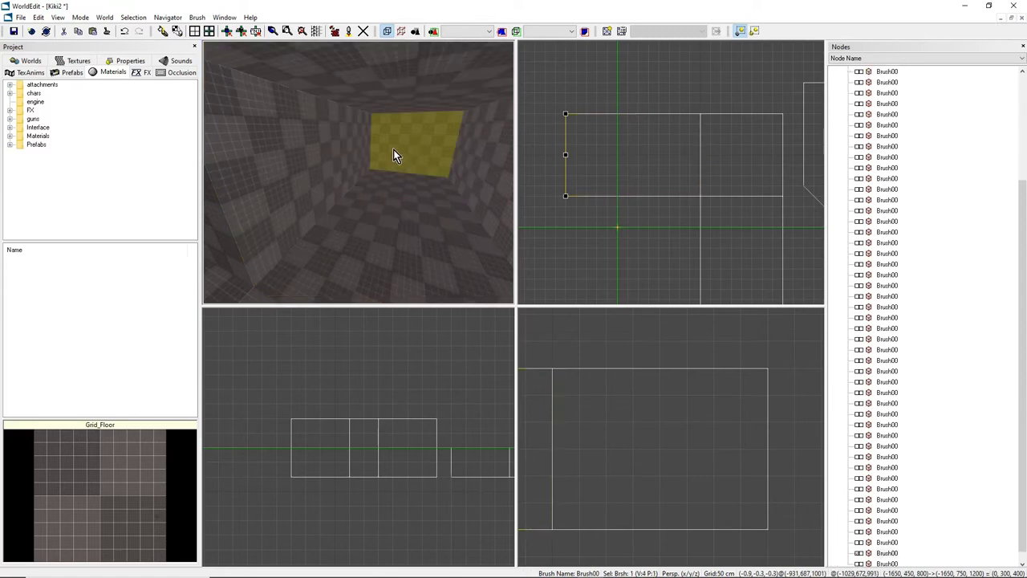
pyautogui.press('Delete')
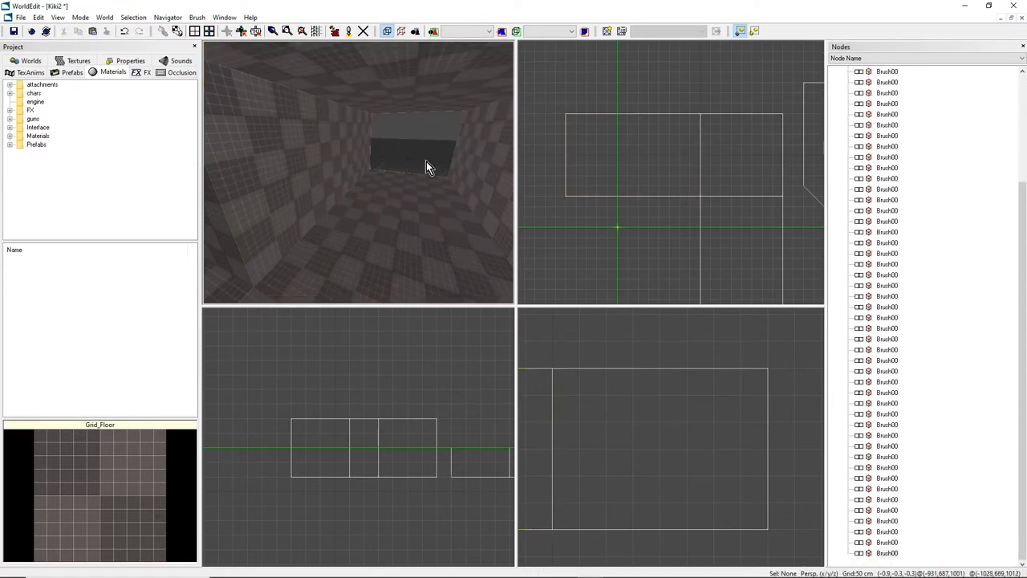
# Select the left section's remaining walls, floor and ceiling and join them into one brush.
pyautogui.click(426, 205)
pyautogui.click(366, 177)
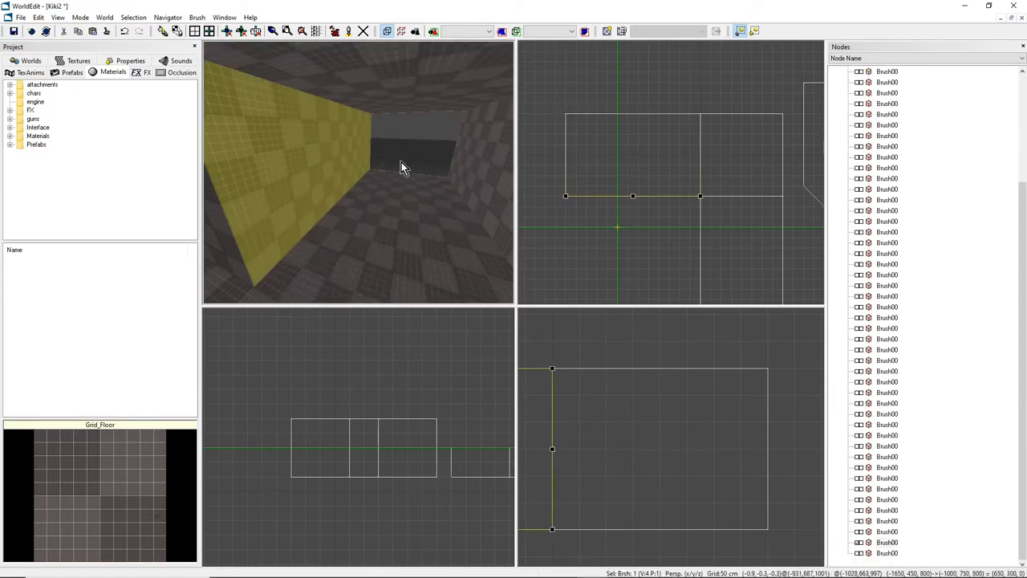
pyautogui.moveTo(402, 167); pyautogui.dragTo(364, 108, button='right')
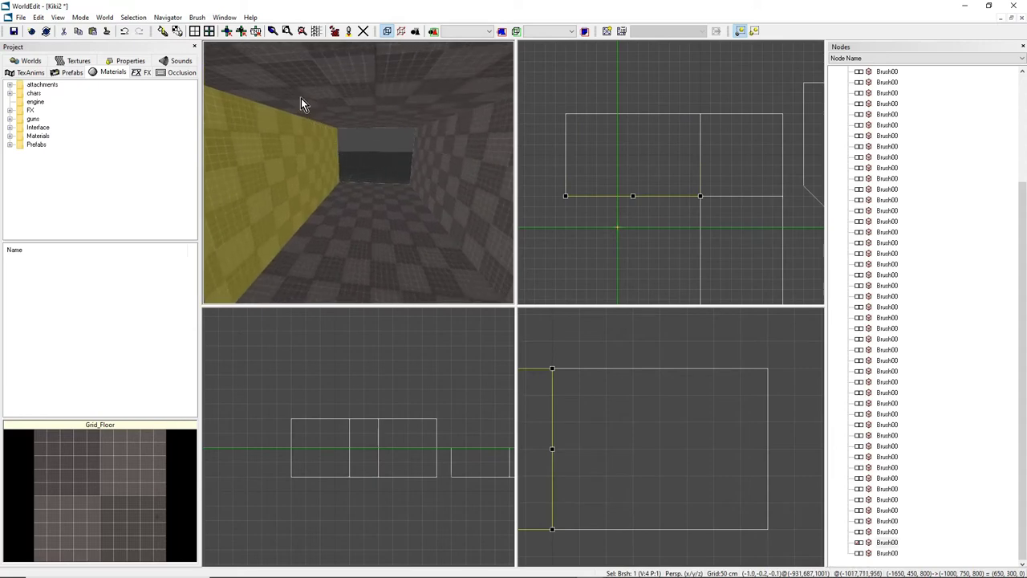
pyautogui.moveTo(301, 97); pyautogui.dragTo(465, 236)
pyautogui.moveTo(391, 172)
pyautogui.mouseDown(button='right')
pyautogui.moveTo(363, 172)
pyautogui.moveTo(390, 168)
pyautogui.mouseUp(button='right')
pyautogui.click(391, 167)
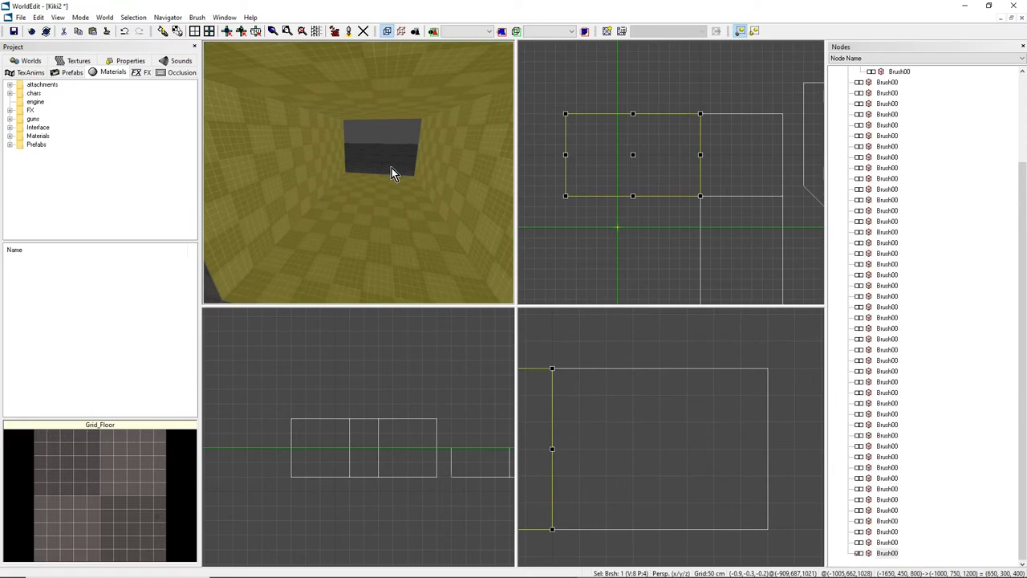
# Copy the joined hallway section 650 cm to the left in the top view, flush against the original's open end.
pyautogui.scroll(-1, 677, 166)
pyautogui.moveTo(677, 166); pyautogui.dragTo(750, 173, button='right')
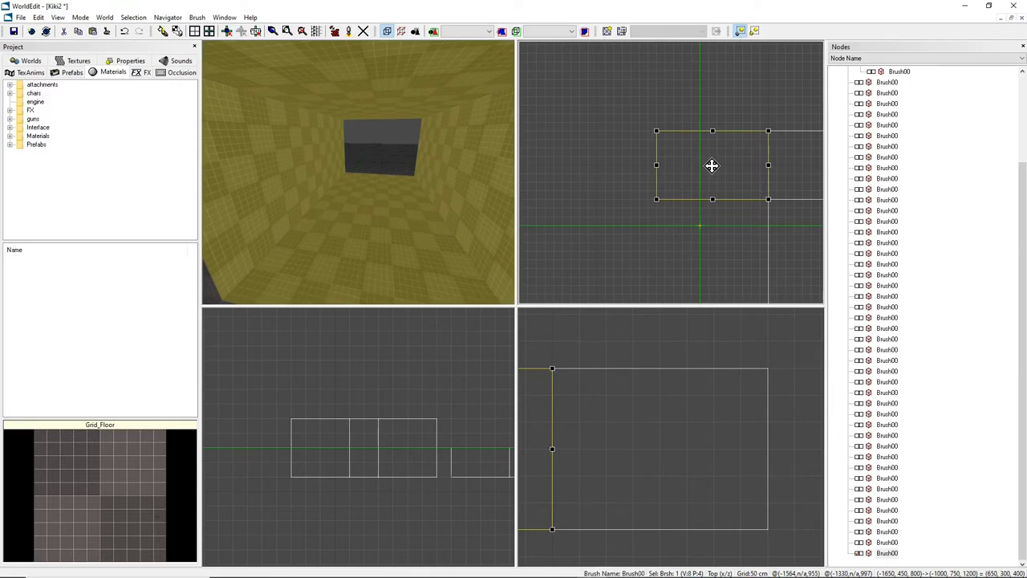
pyautogui.moveTo(711, 165); pyautogui.dragTo(587, 165)
pyautogui.moveTo(426, 172)
pyautogui.mouseDown(button='right')
pyautogui.moveTo(337, 172)
pyautogui.moveTo(425, 173)
pyautogui.mouseUp(button='right')
pyautogui.moveTo(353, 170); pyautogui.dragTo(362, 181, button='right')
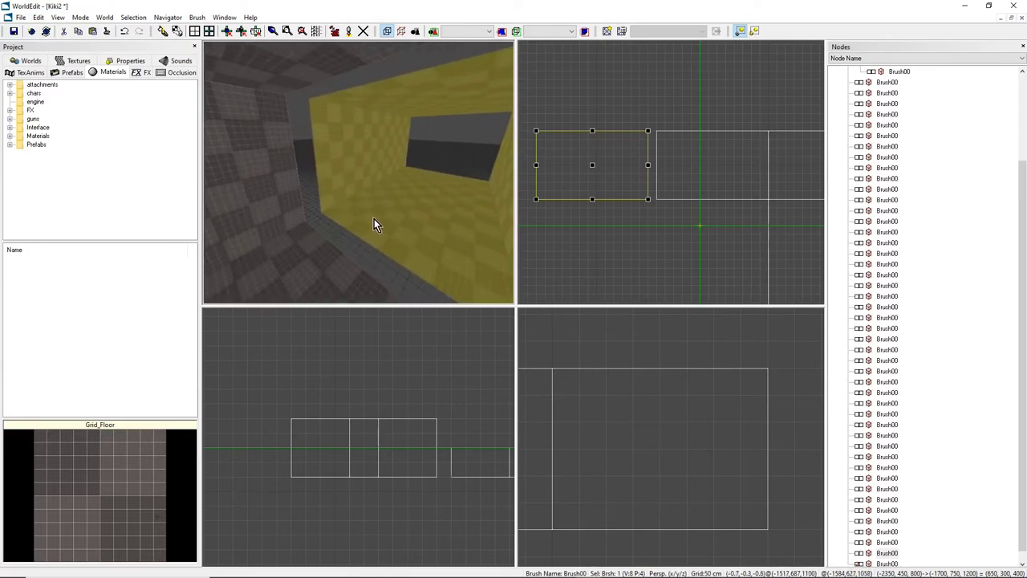
pyautogui.moveTo(297, 188); pyautogui.dragTo(358, 177, button='right')
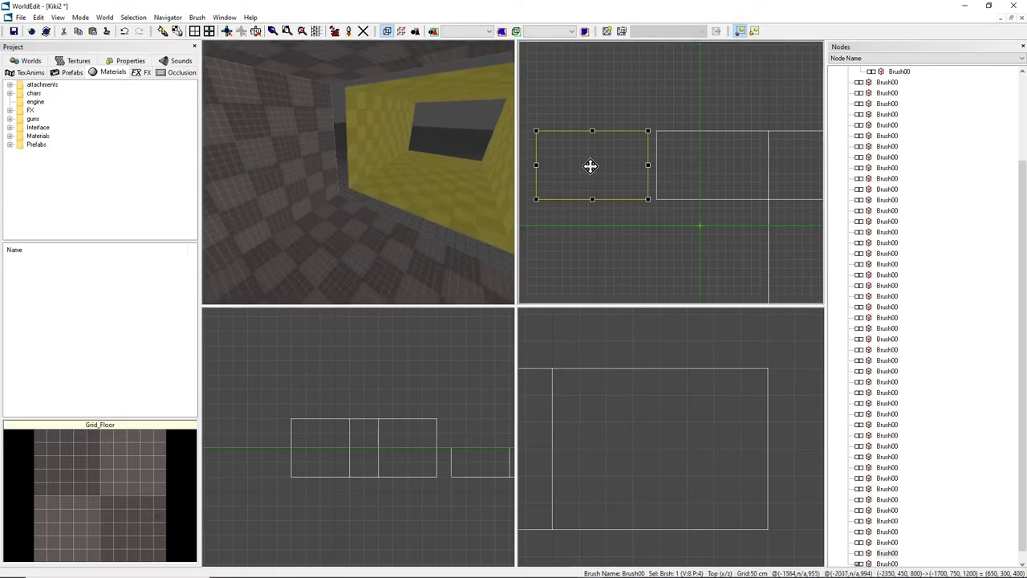
pyautogui.moveTo(591, 165); pyautogui.dragTo(601, 167)
pyautogui.click(335, 153)
pyautogui.click(399, 151)
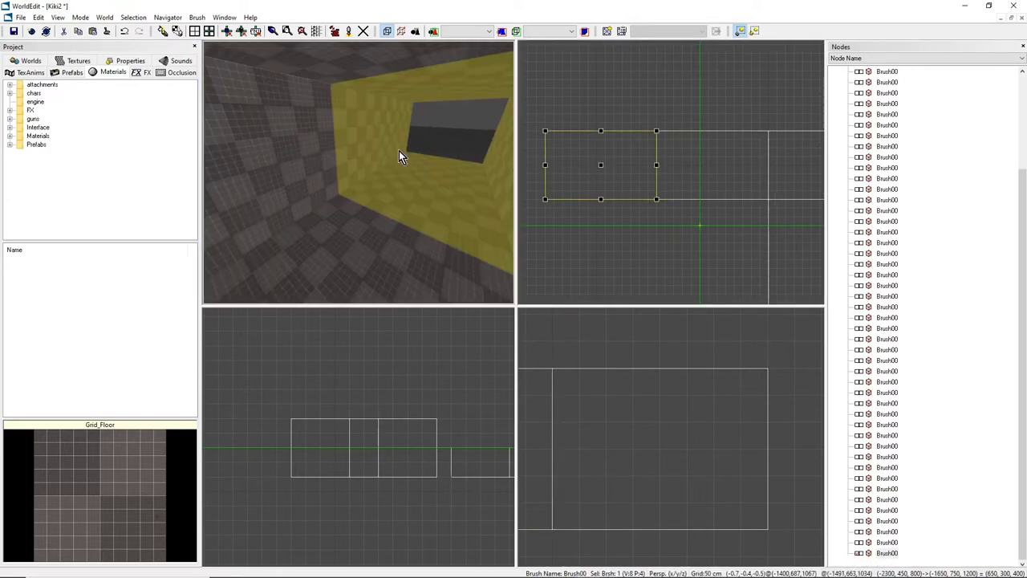
pyautogui.moveTo(399, 150); pyautogui.dragTo(404, 153, button='right')
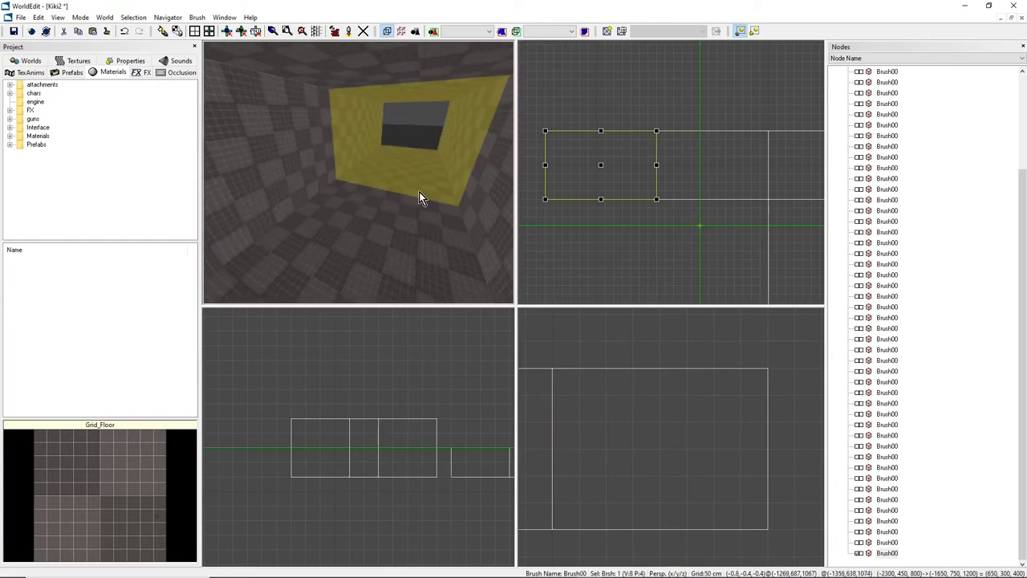
pyautogui.moveTo(456, 135); pyautogui.dragTo(488, 128, button='right')
# Place the marker at the seam between the two hallway sections, on the near wall and halfway up its height.
pyautogui.scroll(2, 708, 214)
pyautogui.click(648, 217)
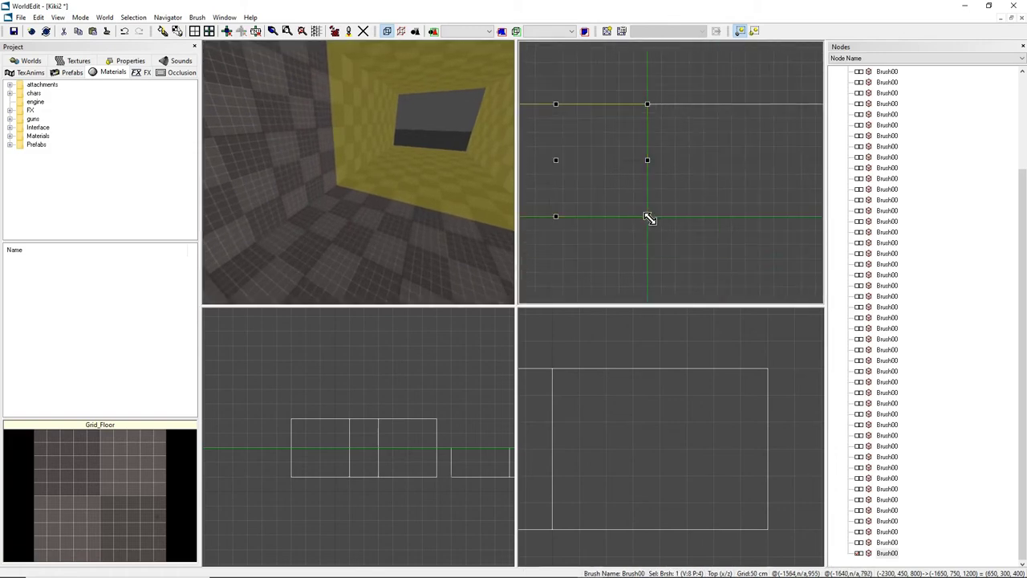
pyautogui.scroll(-6, 671, 415)
pyautogui.scroll(4, 671, 447)
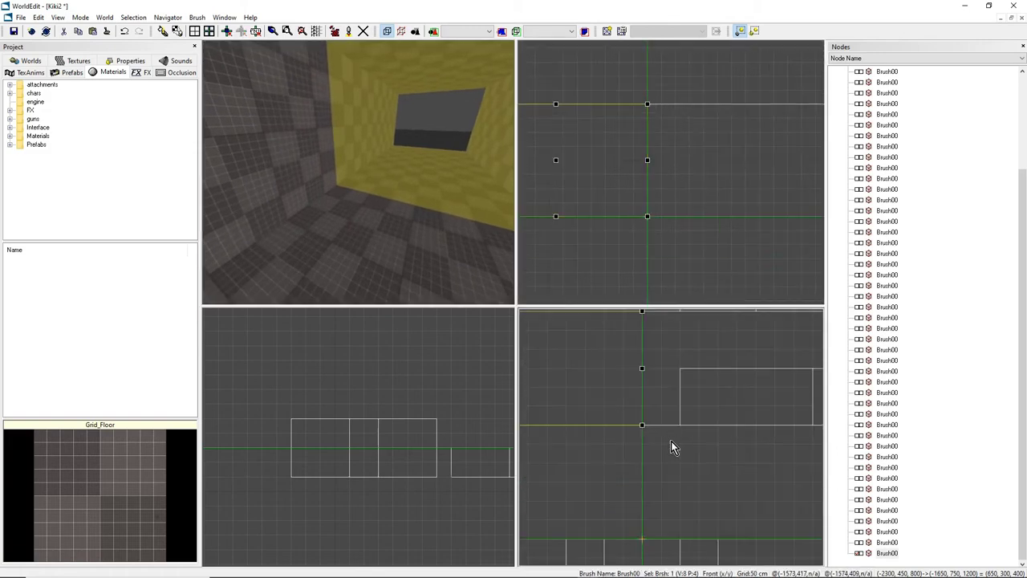
pyautogui.scroll(-1, 649, 343)
pyautogui.moveTo(649, 343); pyautogui.dragTo(652, 368, button='middle')
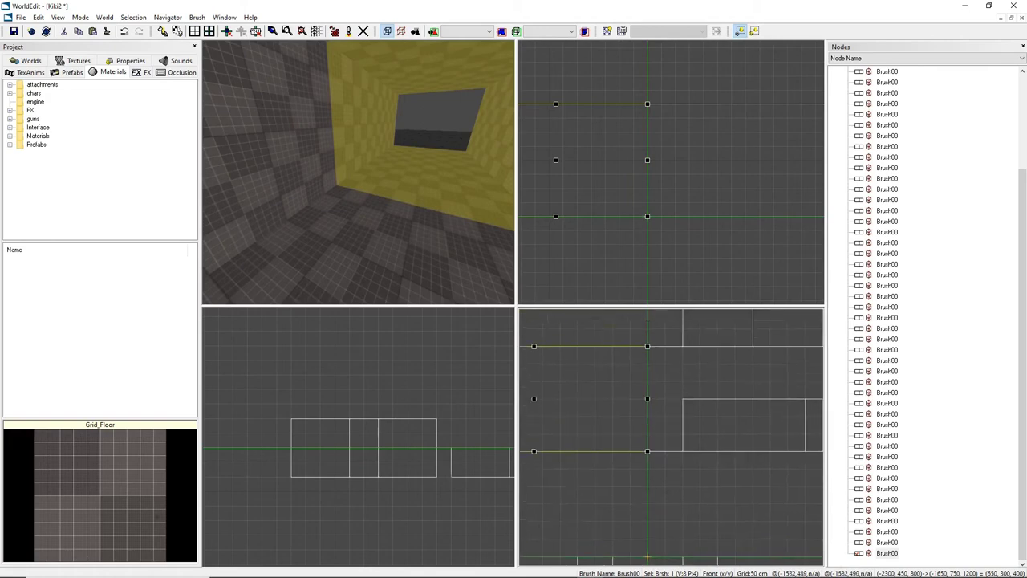
pyautogui.scroll(1, 652, 369)
pyautogui.click(646, 397)
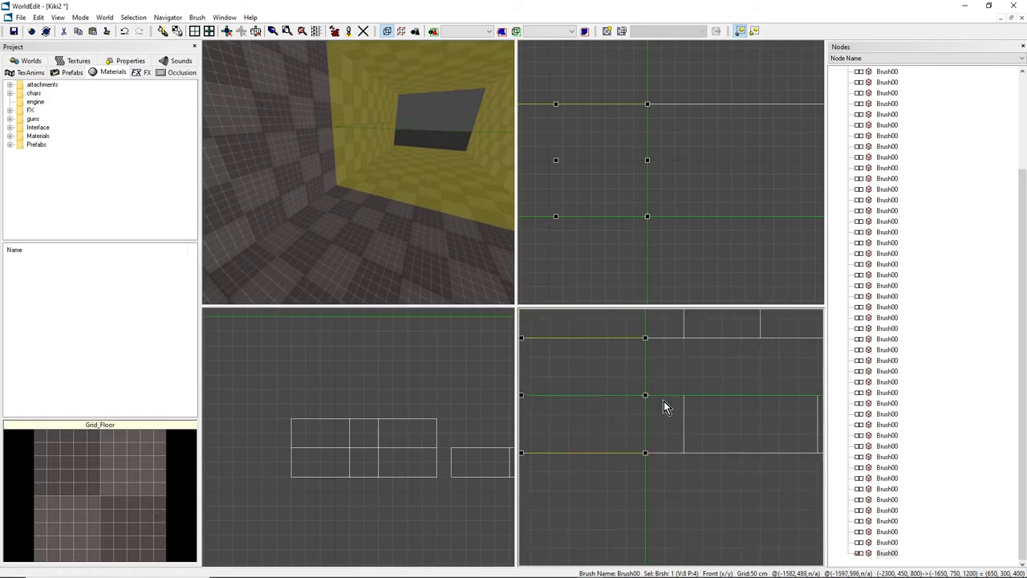
# Add a 100 cm box brush at the marker on the hallway seam.
pyautogui.moveTo(375, 236); pyautogui.dragTo(390, 236, button='right')
pyautogui.moveTo(364, 174); pyautogui.dragTo(366, 174, button='right')
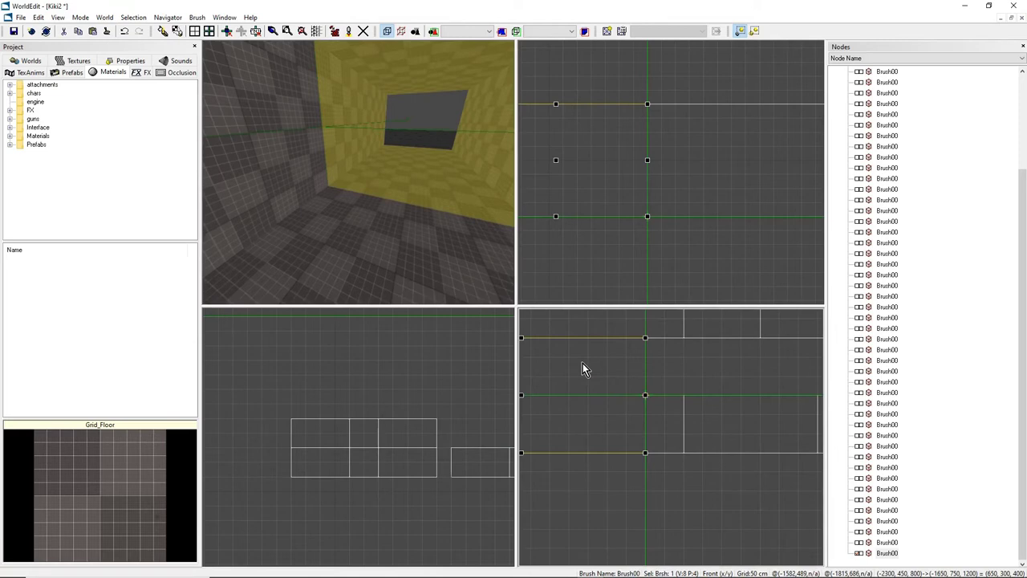
pyautogui.moveTo(333, 150)
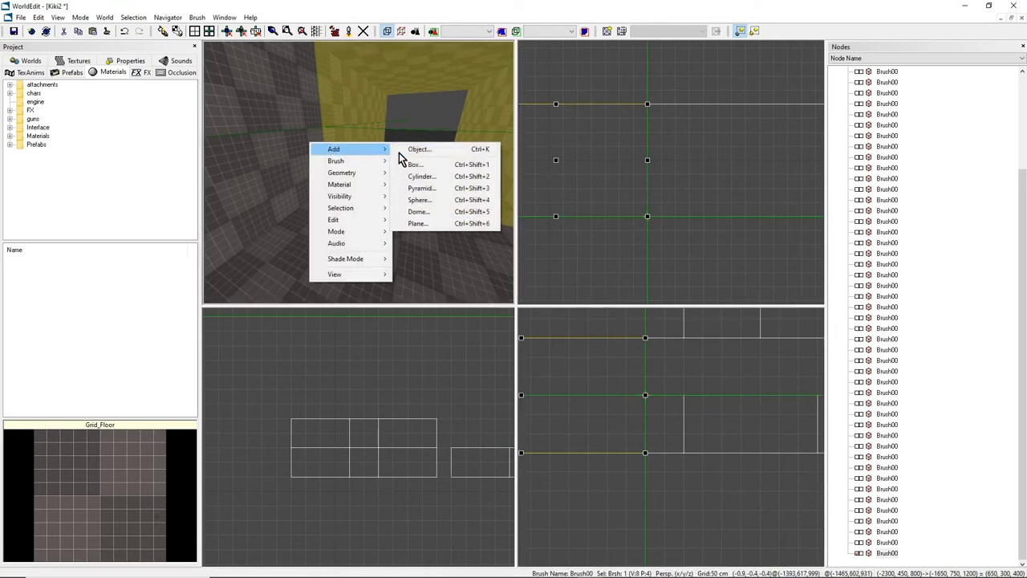
pyautogui.click(425, 169)
pyautogui.click(431, 325)
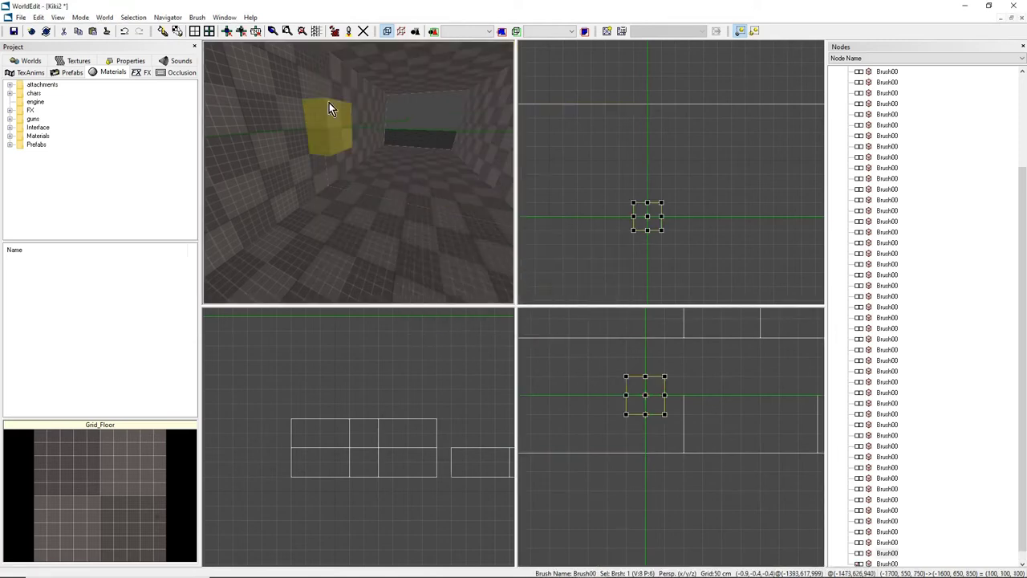
# Stretch the box across the full hallway width to 400 cm and lower it 100 cm onto the floor.
pyautogui.moveTo(643, 208); pyautogui.dragTo(653, 104)
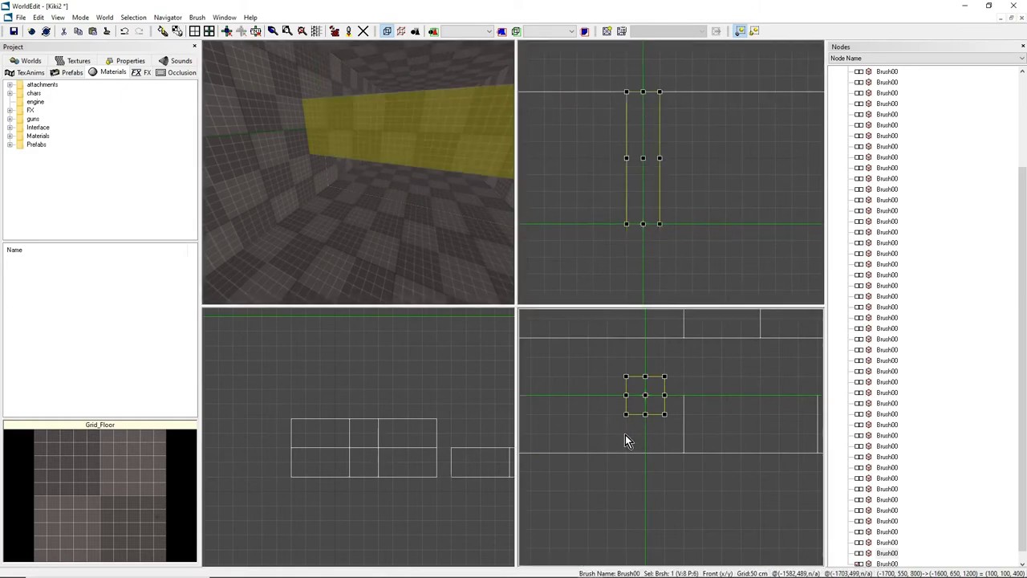
pyautogui.scroll(-1, 613, 445)
pyautogui.press('Down')
pyautogui.press('Down')
pyautogui.moveTo(385, 209)
pyautogui.mouseDown(button='right')
pyautogui.moveTo(441, 204)
pyautogui.moveTo(353, 202)
pyautogui.moveTo(473, 210)
pyautogui.mouseUp(button='right')
pyautogui.moveTo(361, 185); pyautogui.dragTo(359, 172, button='right')
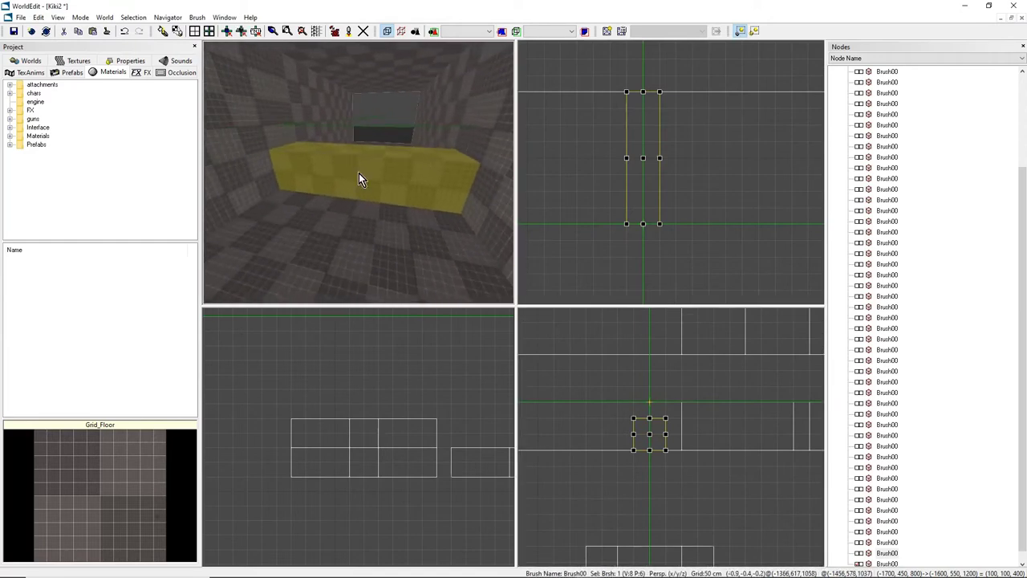
# Split the block in the top view 150 cm from the far wall and 100 cm from the near wall, and delete the middle piece.
pyautogui.moveTo(665, 407); pyautogui.dragTo(664, 423, button='right')
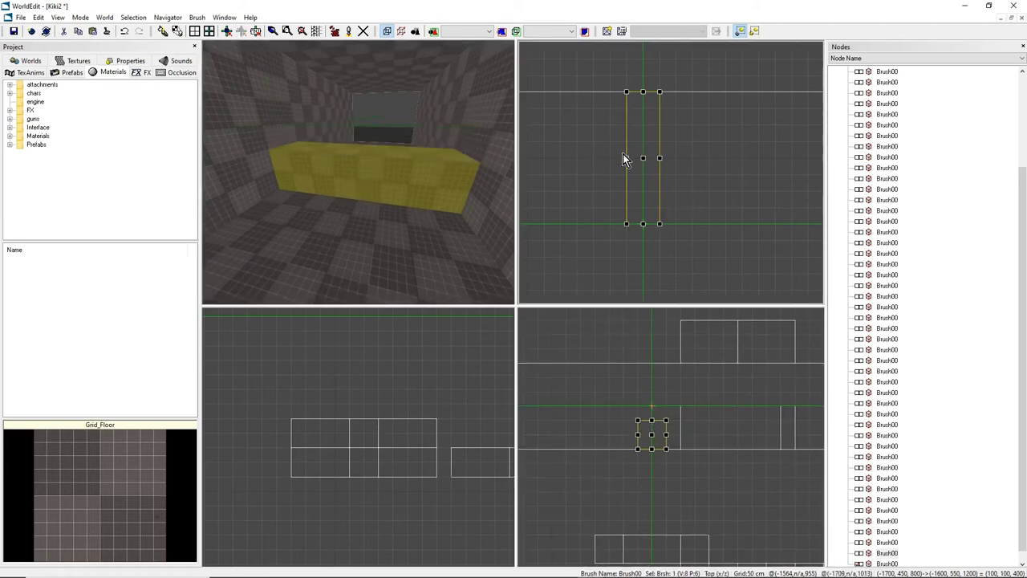
pyautogui.press('x')
pyautogui.press('Return')
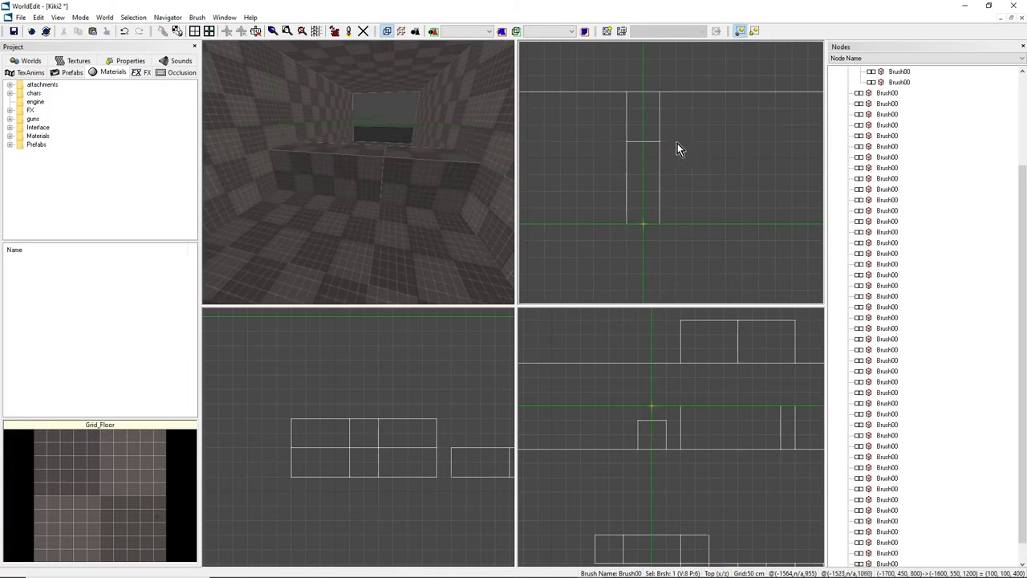
pyautogui.click(464, 176)
pyautogui.click(336, 179)
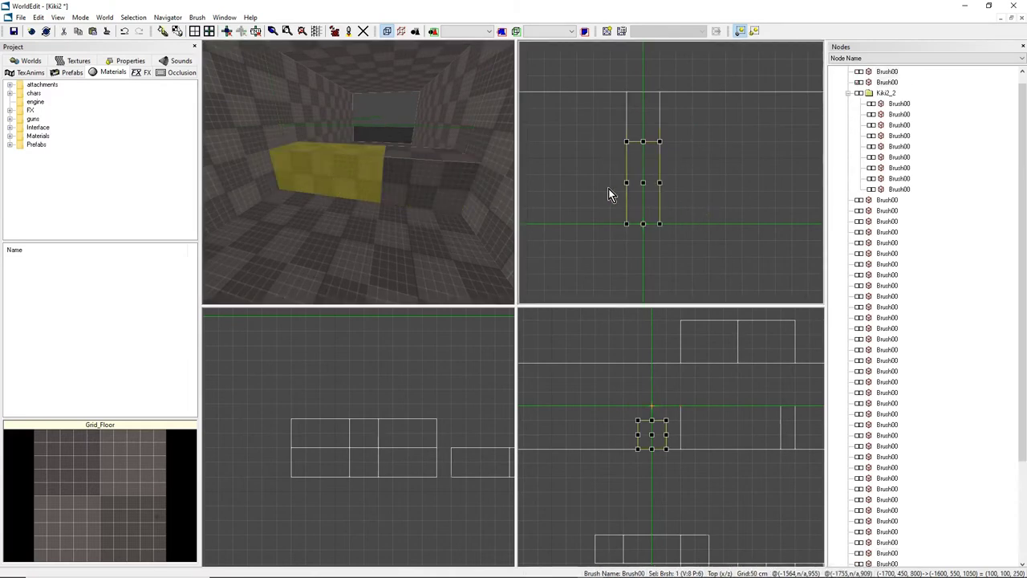
pyautogui.moveTo(609, 194); pyautogui.dragTo(705, 188)
pyautogui.click(358, 173)
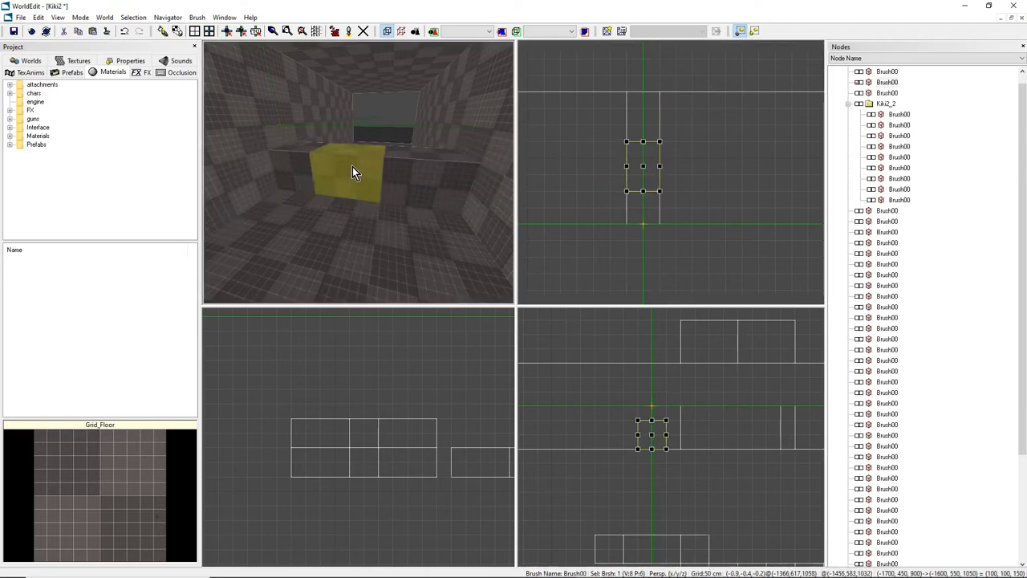
pyautogui.press('Delete')
# Select both remaining blocks and stretch them up to the ceiling, to a height of 300 cm.
pyautogui.moveTo(352, 166); pyautogui.dragTo(402, 178, button='right')
pyautogui.click(346, 163)
pyautogui.click(402, 178)
pyautogui.keyDown('shift'); pyautogui.click(282, 179); pyautogui.keyUp('shift')
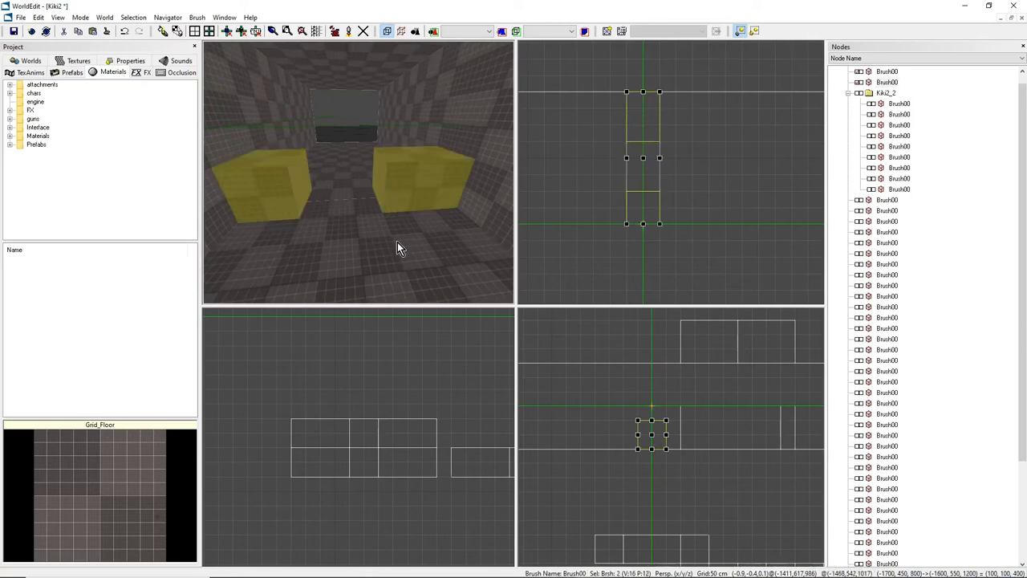
pyautogui.moveTo(397, 242); pyautogui.dragTo(361, 144, button='right')
pyautogui.scroll(-1, 650, 406)
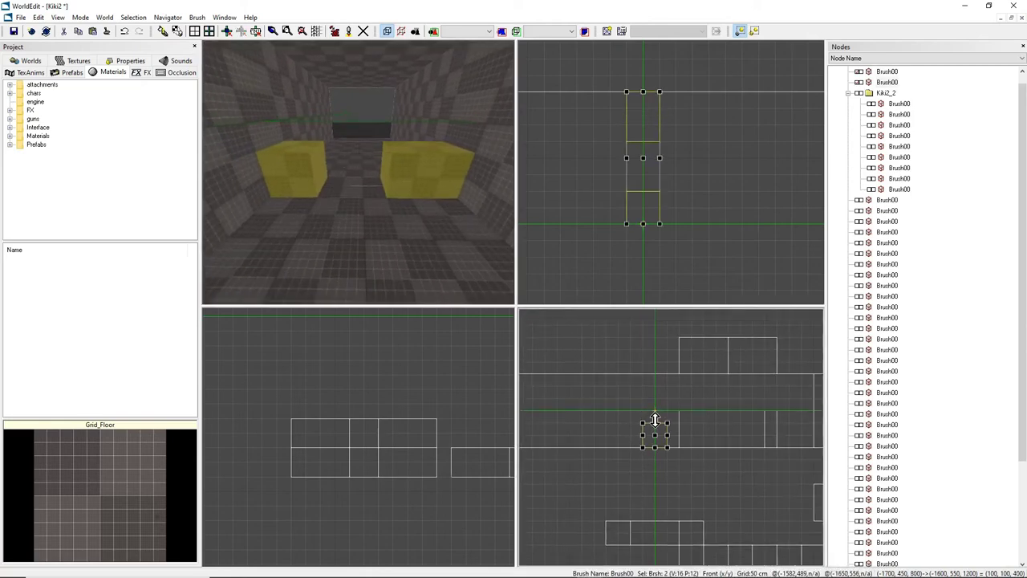
pyautogui.moveTo(654, 418); pyautogui.dragTo(656, 372)
pyautogui.moveTo(383, 203)
pyautogui.mouseDown(button='right')
pyautogui.moveTo(381, 173)
pyautogui.moveTo(334, 183)
pyautogui.moveTo(359, 173)
pyautogui.moveTo(414, 205)
pyautogui.moveTo(356, 164)
pyautogui.mouseUp(button='right')
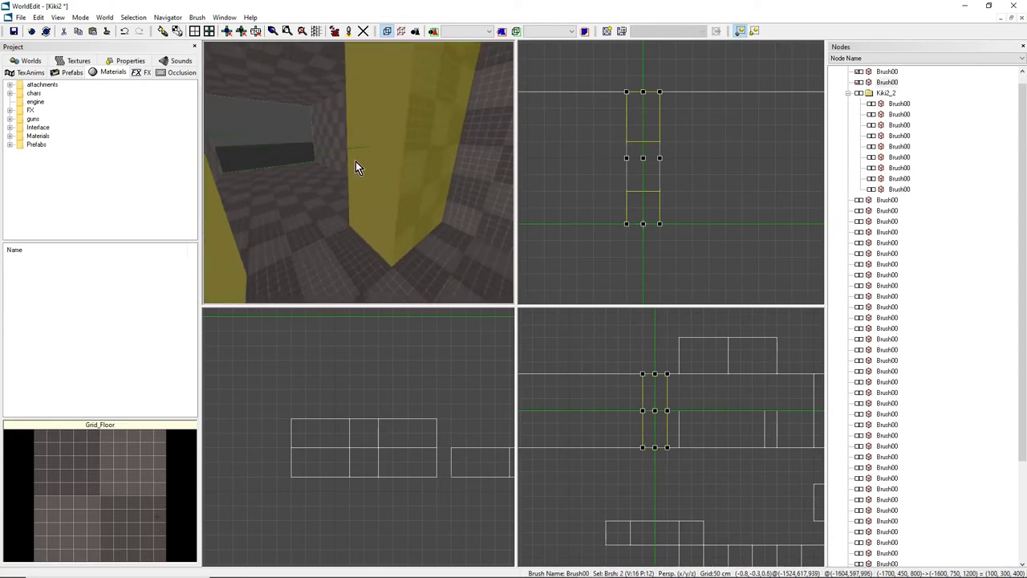
# Reset the texture coordinates of both doorway pillars.
pyautogui.rightClick(372, 170)
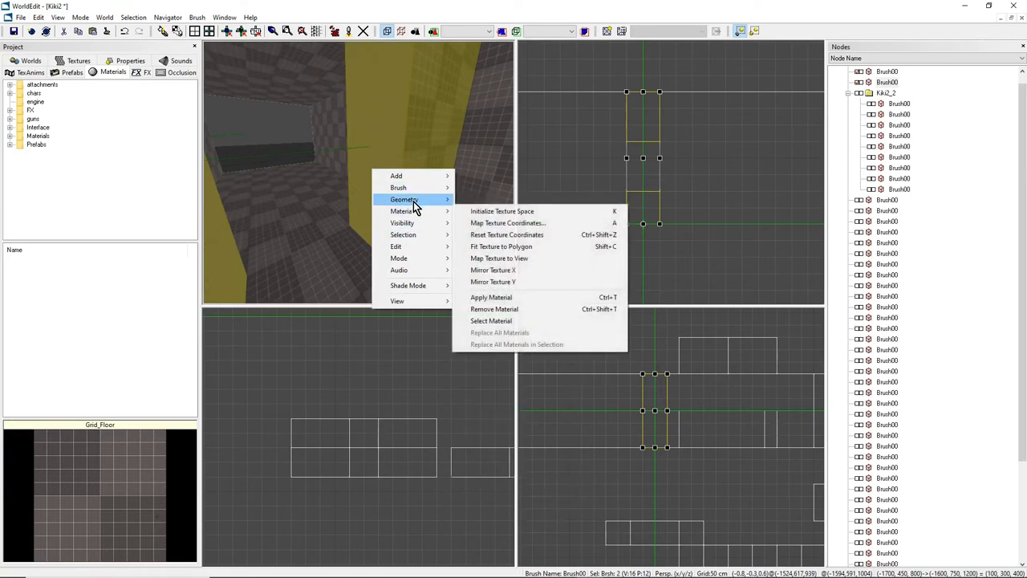
pyautogui.moveTo(410, 193)
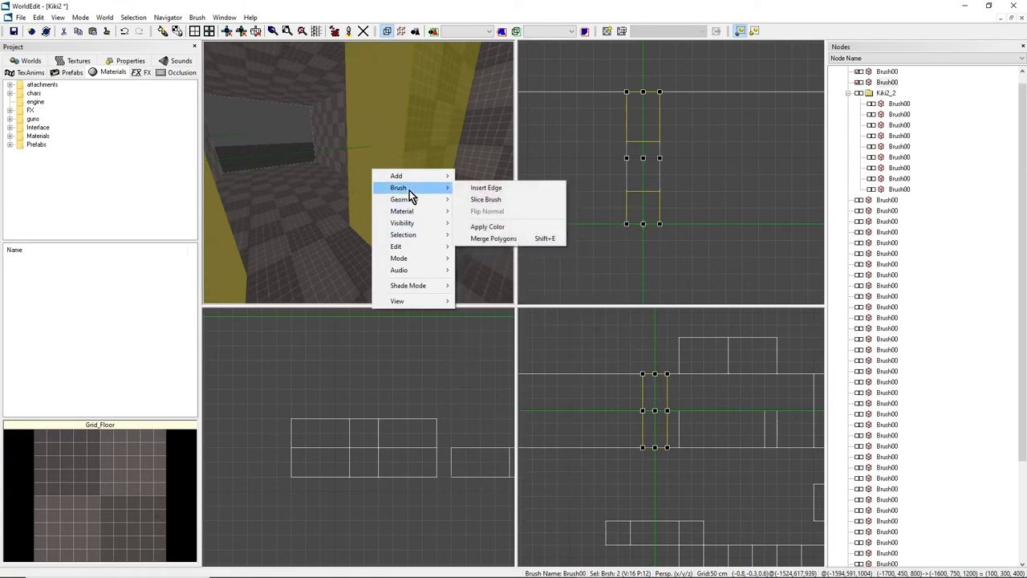
pyautogui.moveTo(406, 212)
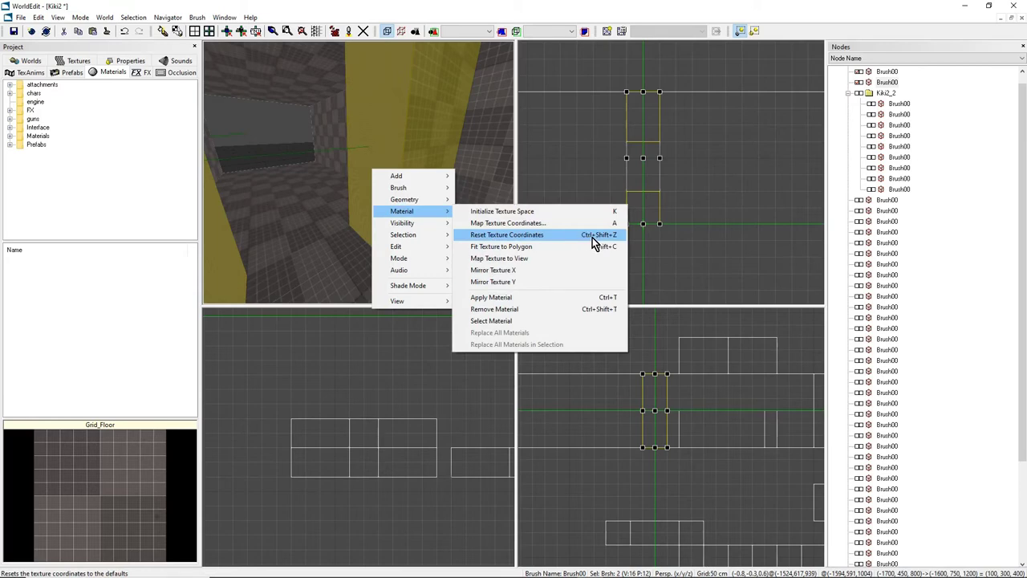
pyautogui.click(524, 236)
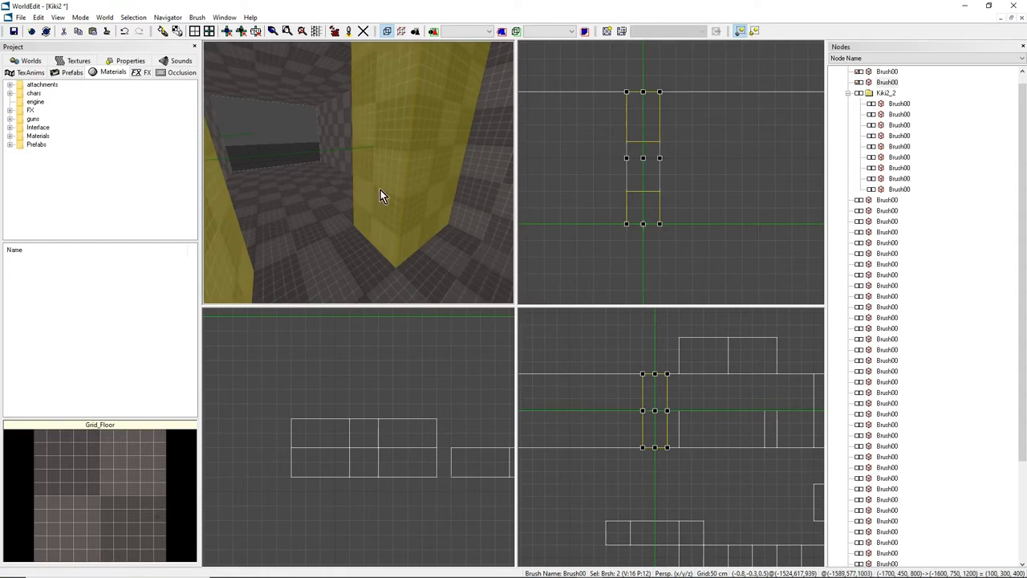
pyautogui.click(369, 266)
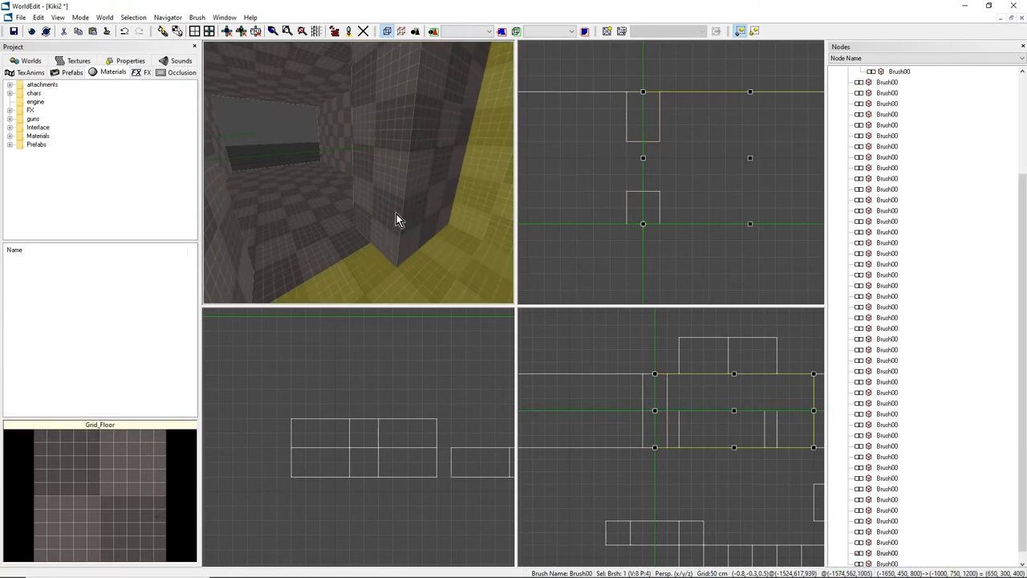
# Copy the near-wall pillar twice along the same hallway wall, offset 200 cm and 450 cm from the original.
pyautogui.click(397, 213)
pyautogui.moveTo(397, 214)
pyautogui.mouseDown(button='right')
pyautogui.moveTo(236, 207)
pyautogui.moveTo(376, 201)
pyautogui.mouseUp(button='right')
pyautogui.click(328, 148)
pyautogui.moveTo(328, 147)
pyautogui.mouseDown(button='right')
pyautogui.moveTo(347, 183)
pyautogui.moveTo(366, 154)
pyautogui.moveTo(393, 180)
pyautogui.moveTo(362, 158)
pyautogui.mouseUp(button='right')
pyautogui.click(384, 178)
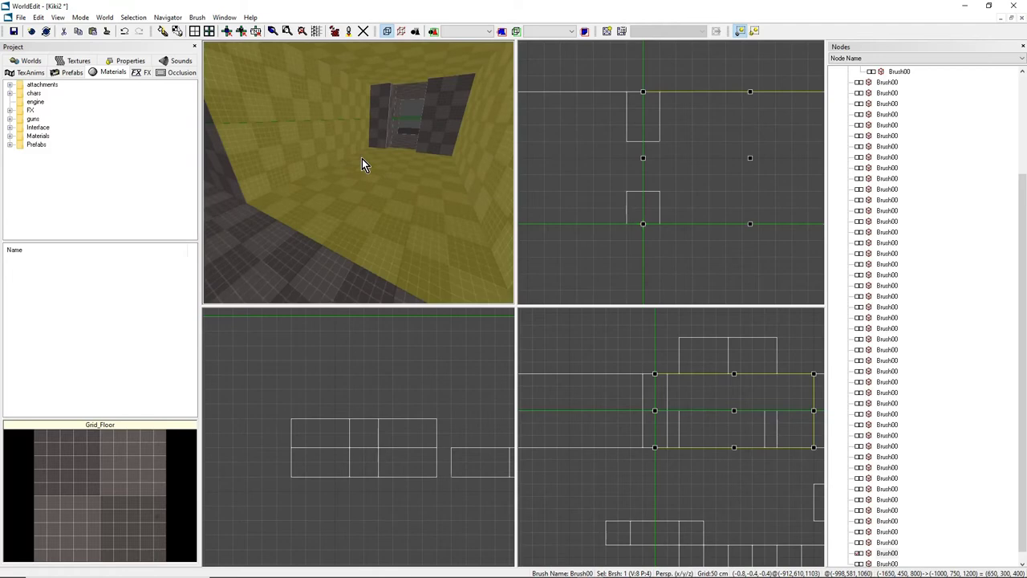
pyautogui.moveTo(362, 158)
pyautogui.mouseDown(button='right')
pyautogui.moveTo(350, 157)
pyautogui.moveTo(369, 139)
pyautogui.moveTo(380, 188)
pyautogui.moveTo(370, 183)
pyautogui.moveTo(381, 185)
pyautogui.mouseUp(button='right')
pyautogui.click(369, 139)
pyautogui.scroll(-3, 752, 219)
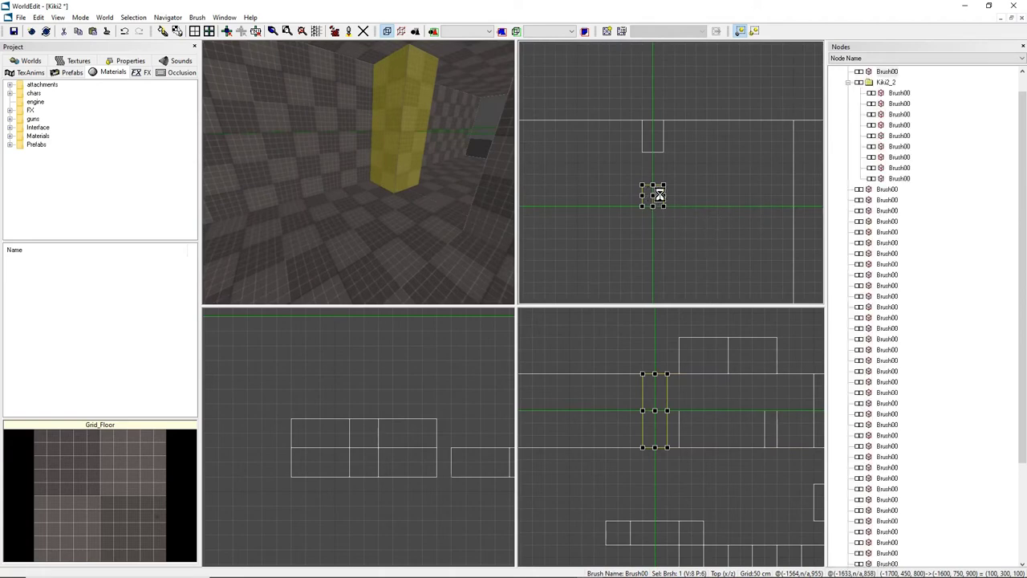
pyautogui.moveTo(653, 195); pyautogui.dragTo(750, 197)
pyautogui.moveTo(441, 182)
pyautogui.mouseDown(button='right')
pyautogui.moveTo(366, 170)
pyautogui.moveTo(421, 192)
pyautogui.moveTo(381, 196)
pyautogui.moveTo(358, 173)
pyautogui.mouseUp(button='right')
pyautogui.click(404, 174)
pyautogui.click(373, 170)
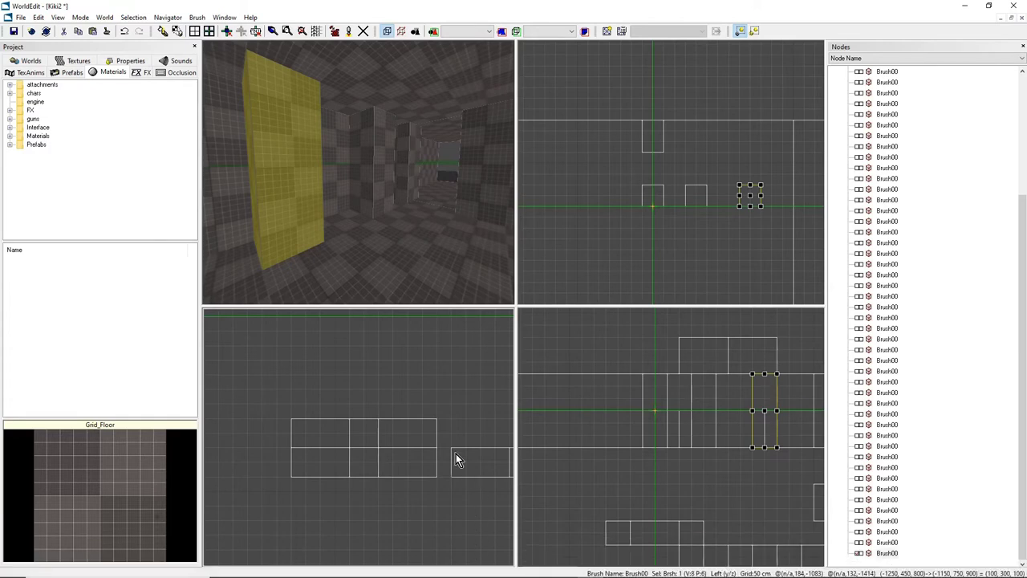
pyautogui.click(391, 174)
pyautogui.click(414, 222)
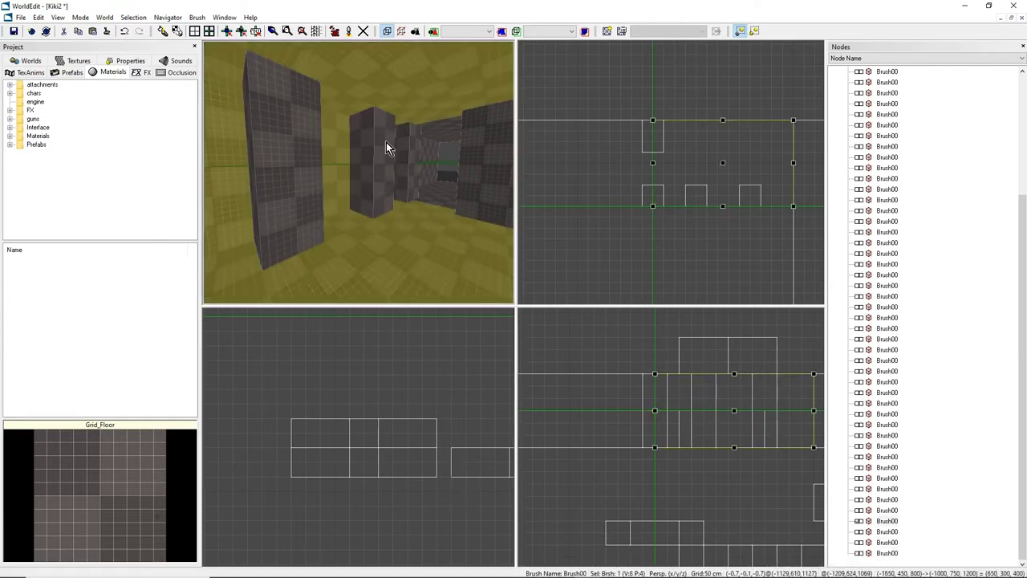
pyautogui.click(307, 190)
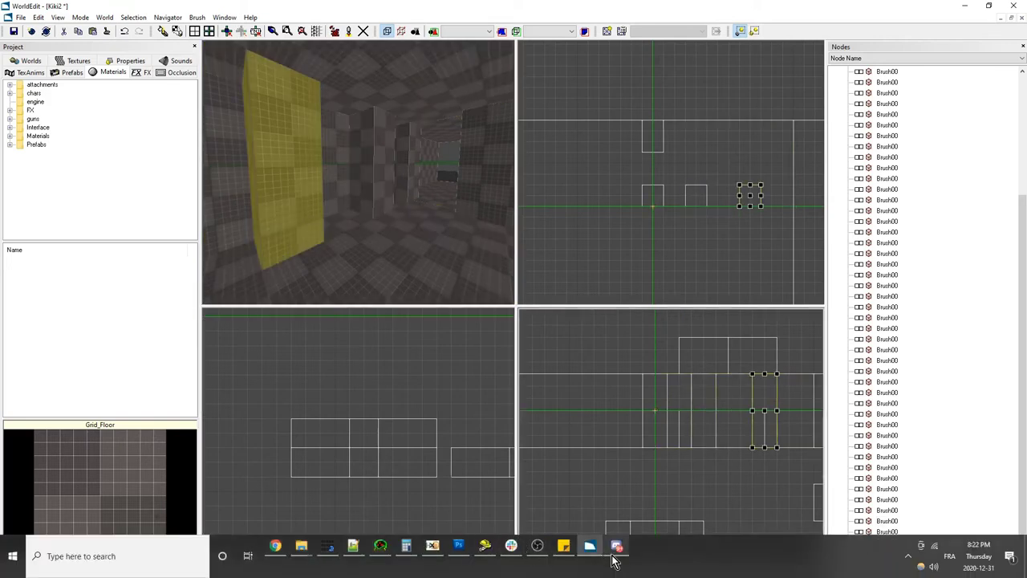
pyautogui.moveTo(613, 562)
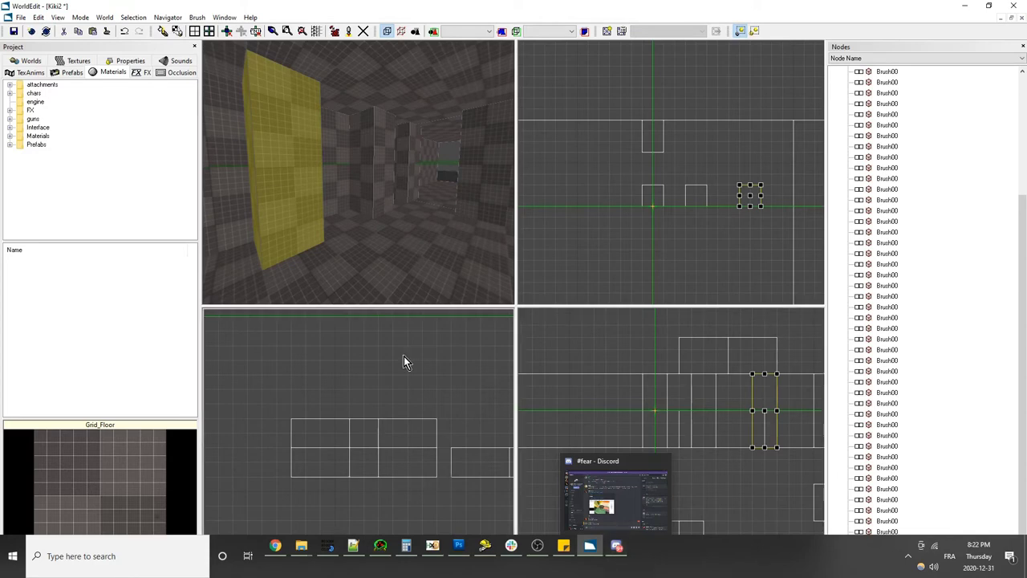
pyautogui.moveTo(375, 162); pyautogui.dragTo(365, 170, button='right')
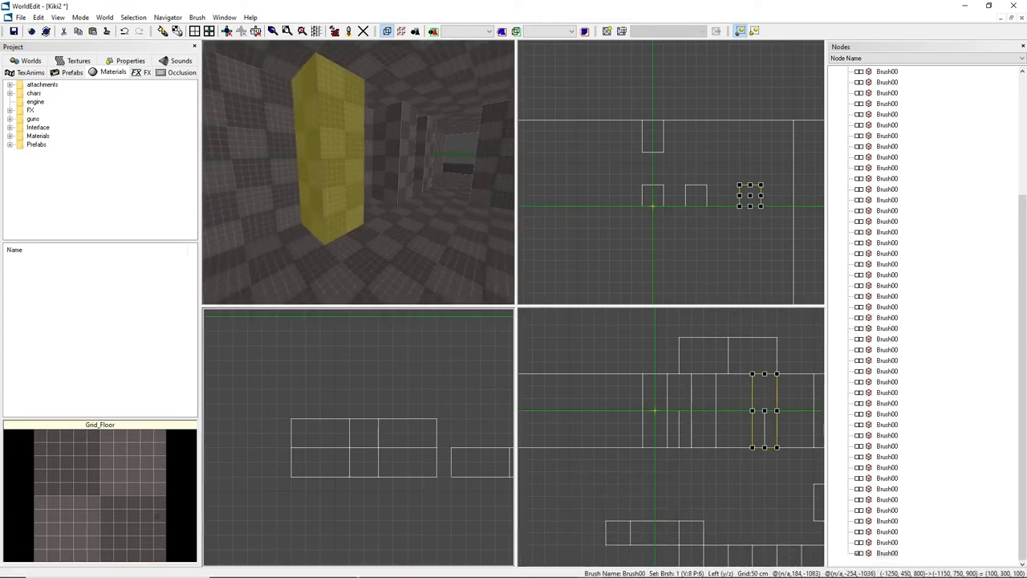
pyautogui.moveTo(374, 552)
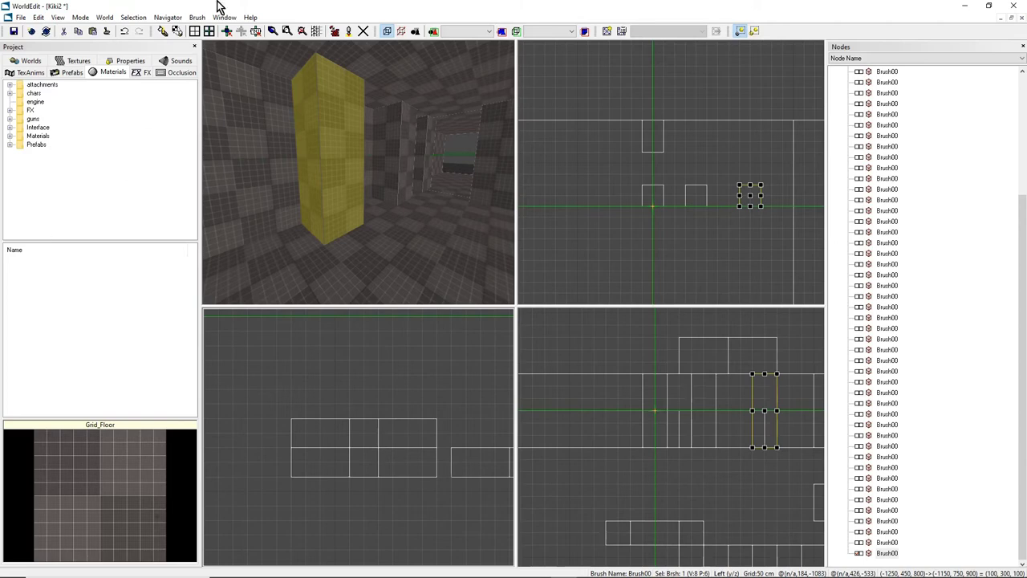
# Switch the outermost pillar copy into geometry mode and return to object mode.
pyautogui.press('v')
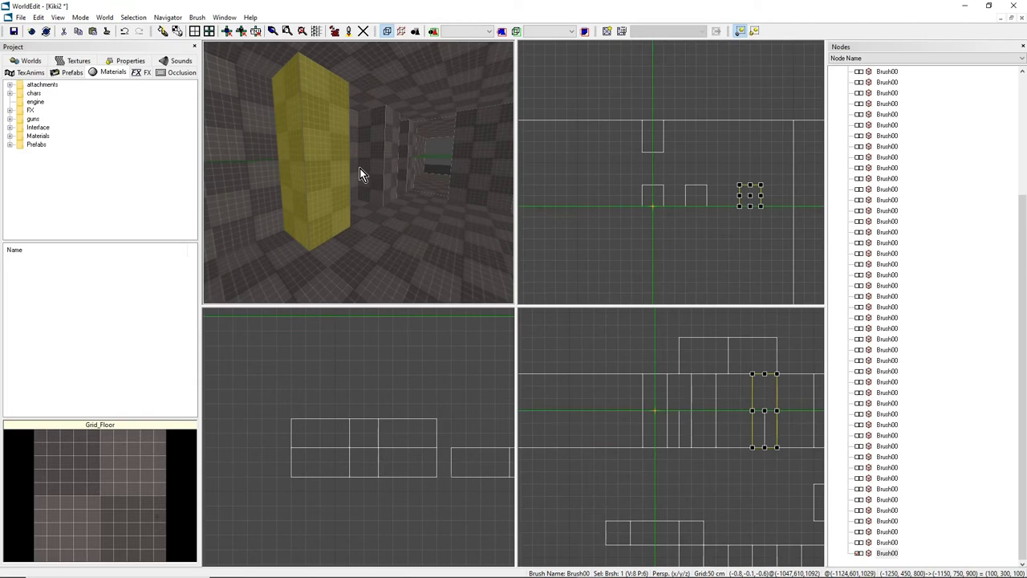
pyautogui.hotkey('ctrl', 'g')
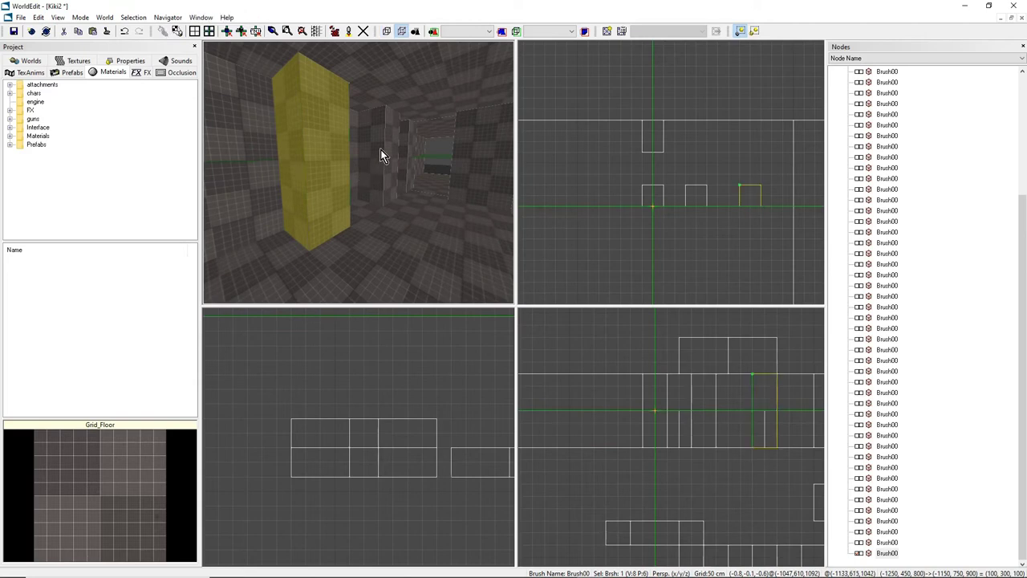
pyautogui.click(334, 141)
pyautogui.click(348, 194)
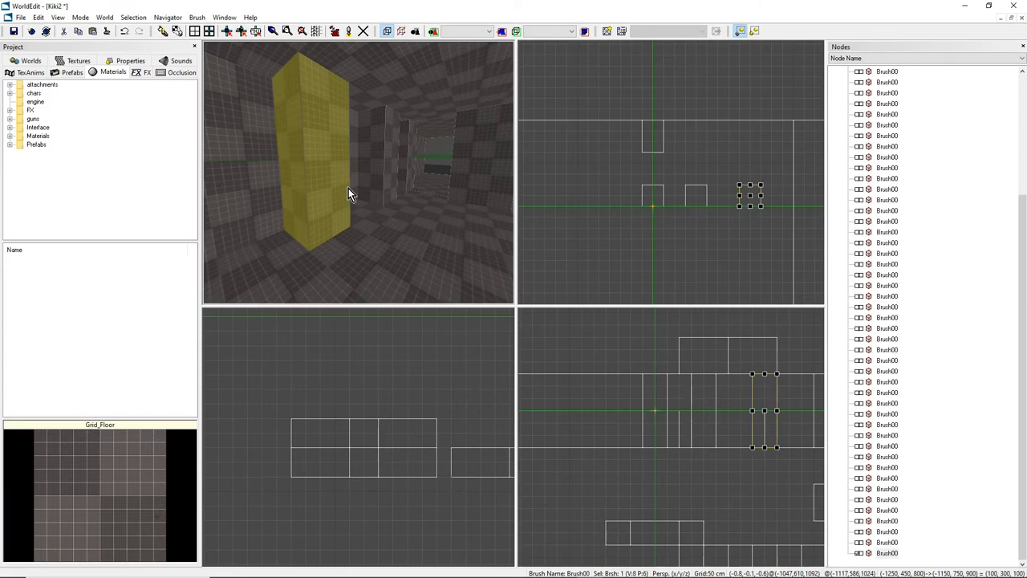
pyautogui.click(389, 196)
pyautogui.click(379, 186)
pyautogui.moveTo(378, 186); pyautogui.dragTo(372, 203, button='right')
pyautogui.click(330, 174)
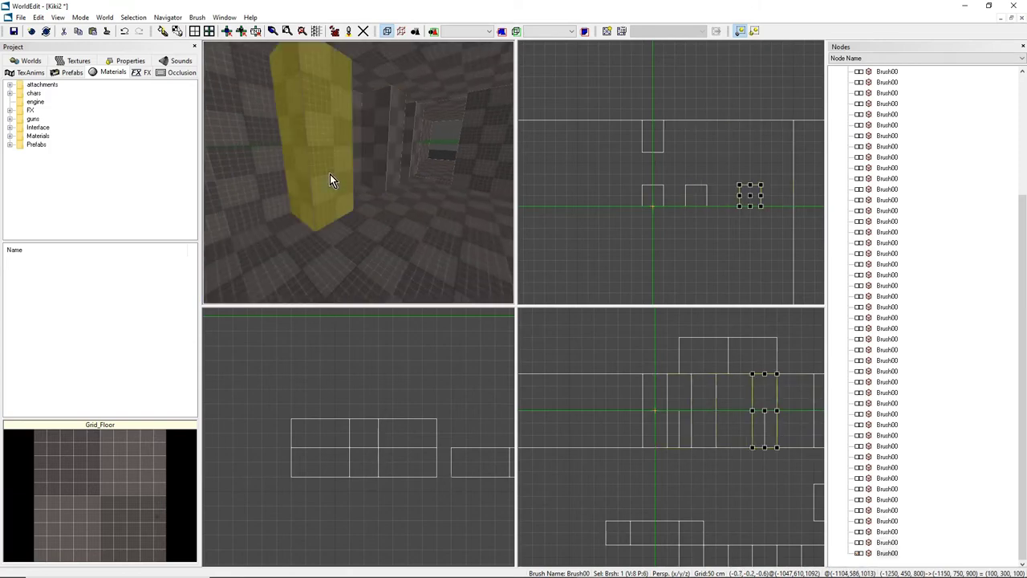
# Select only the outermost pillar copy and, in geometry mode, extrude its hallway-facing side about 59 cm away from the wall.
pyautogui.keyDown('ctrl'); pyautogui.click(370, 171); pyautogui.keyUp('ctrl')
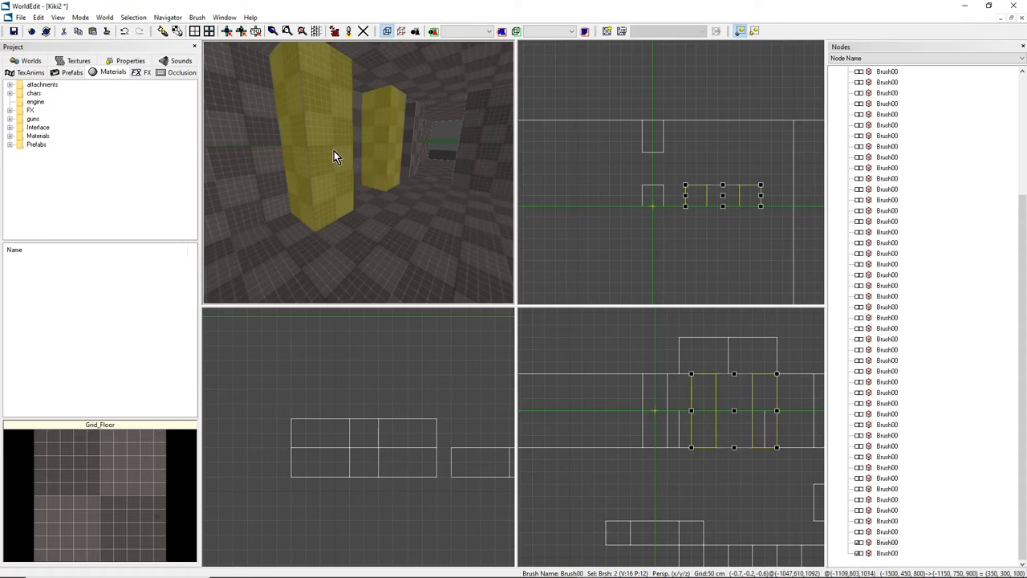
pyautogui.click(332, 151)
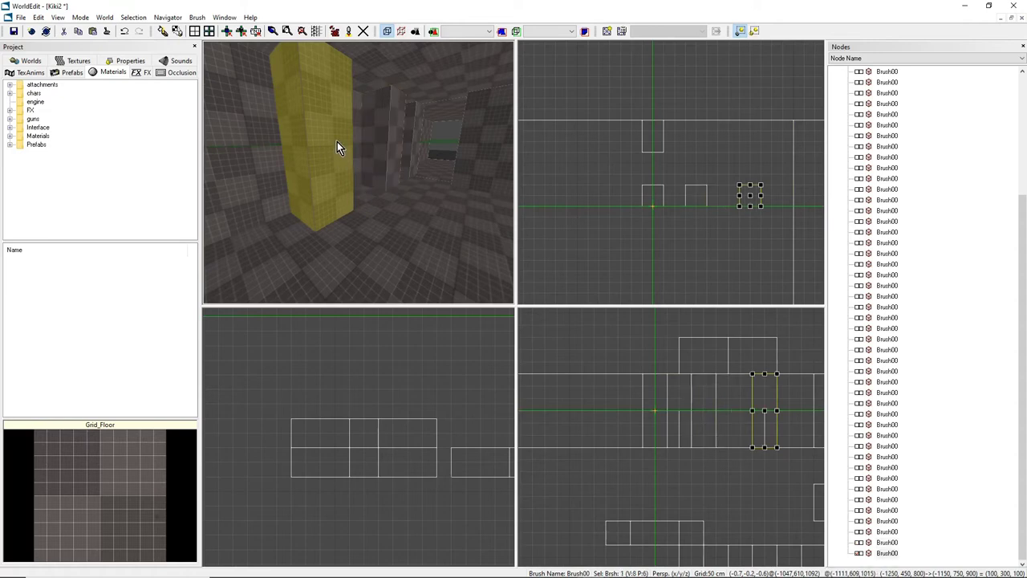
pyautogui.press('g')
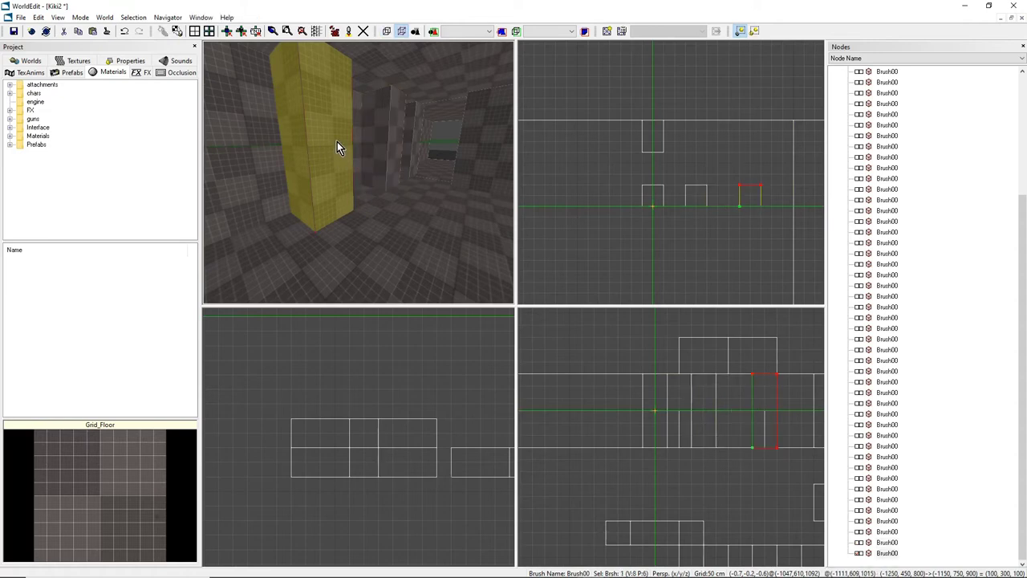
pyautogui.moveTo(350, 144); pyautogui.dragTo(365, 209, button='right')
pyautogui.click(368, 176)
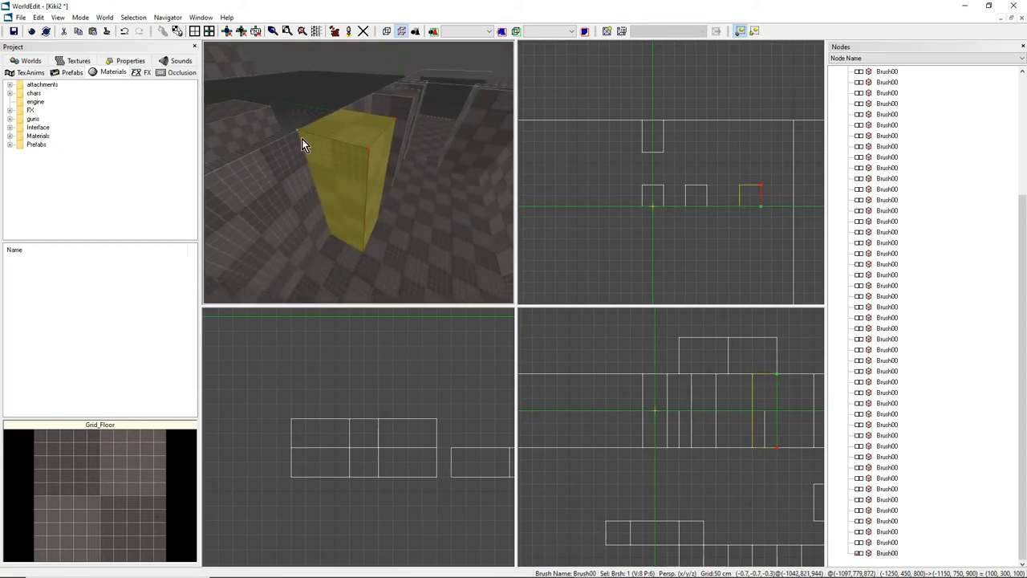
pyautogui.moveTo(330, 126); pyautogui.dragTo(359, 174, button='right')
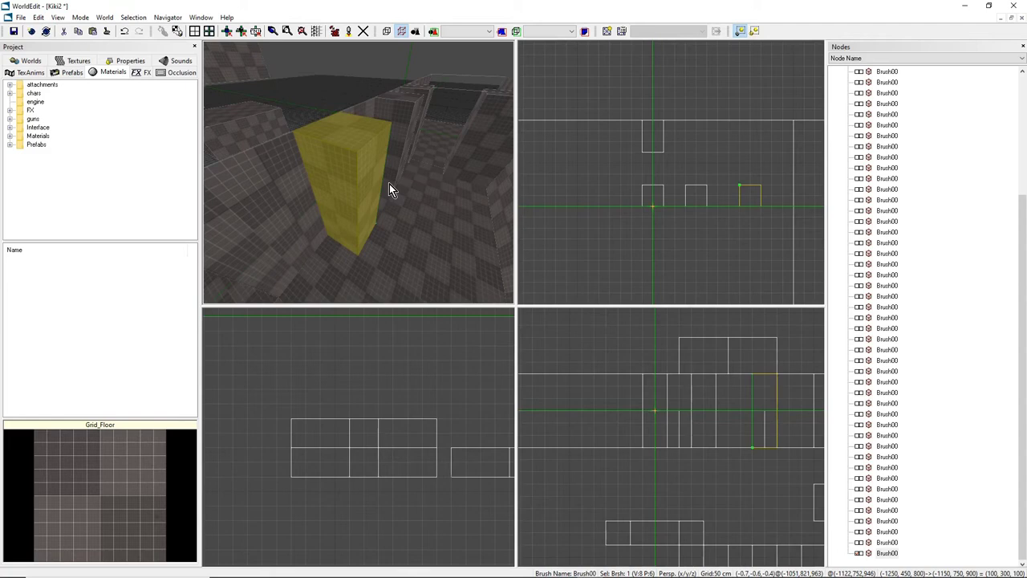
pyautogui.click(389, 184)
pyautogui.moveTo(389, 184); pyautogui.dragTo(354, 171, button='right')
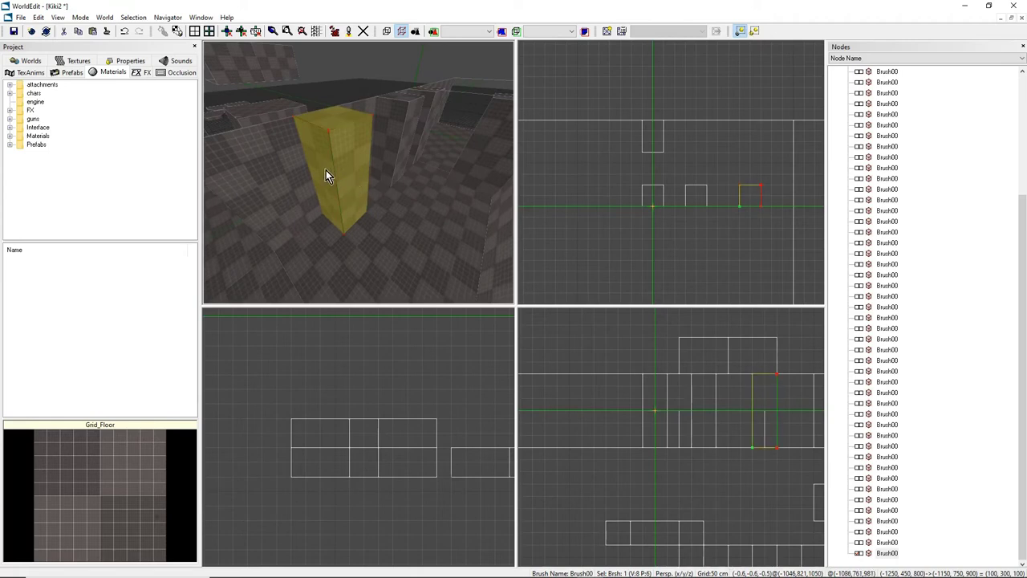
pyautogui.moveTo(350, 173); pyautogui.dragTo(353, 175, button='middle')
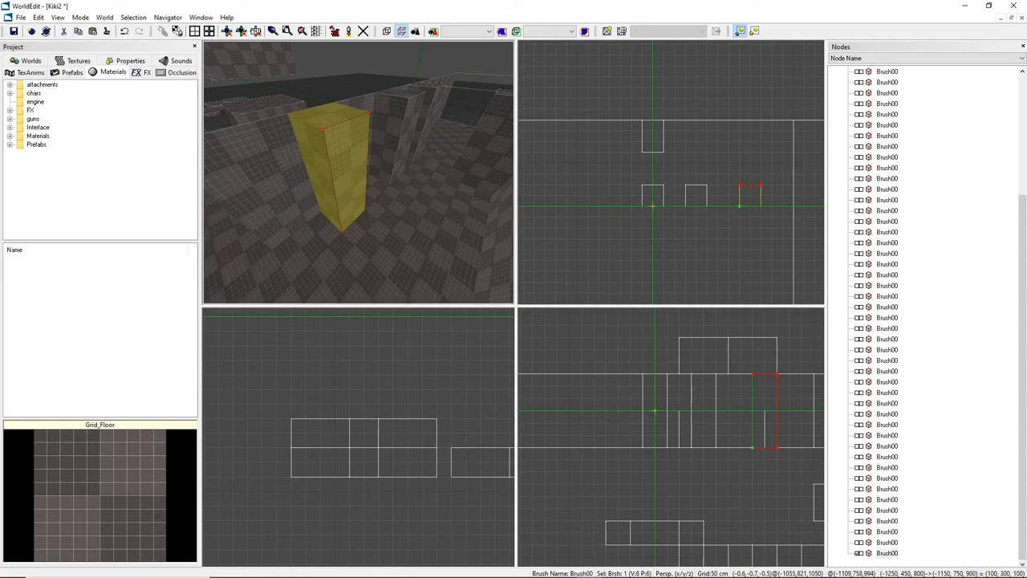
pyautogui.moveTo(349, 166); pyautogui.dragTo(362, 173)
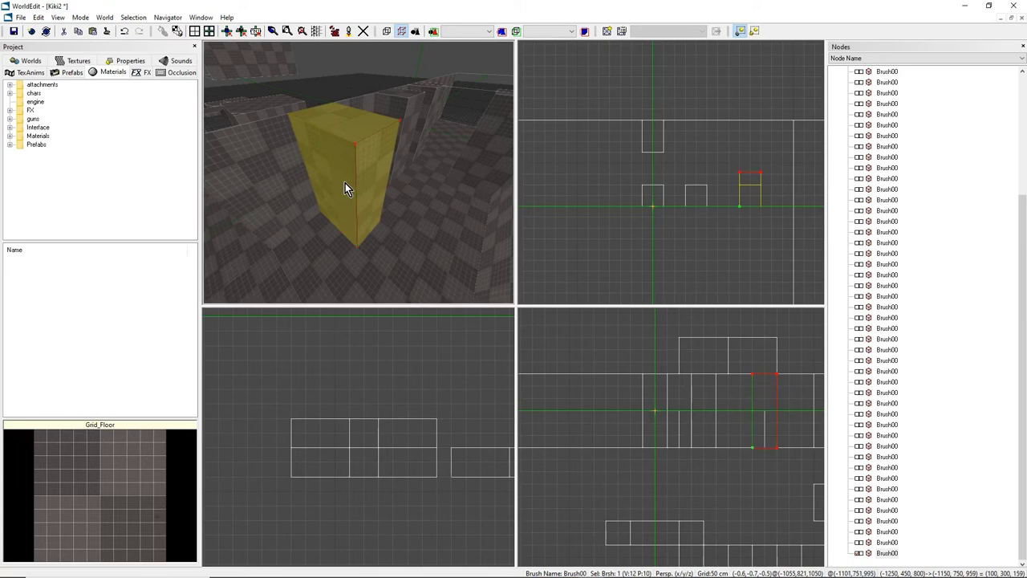
# Try extruding the same face about 30 cm further and undo it.
pyautogui.moveTo(345, 184); pyautogui.dragTo(360, 172)
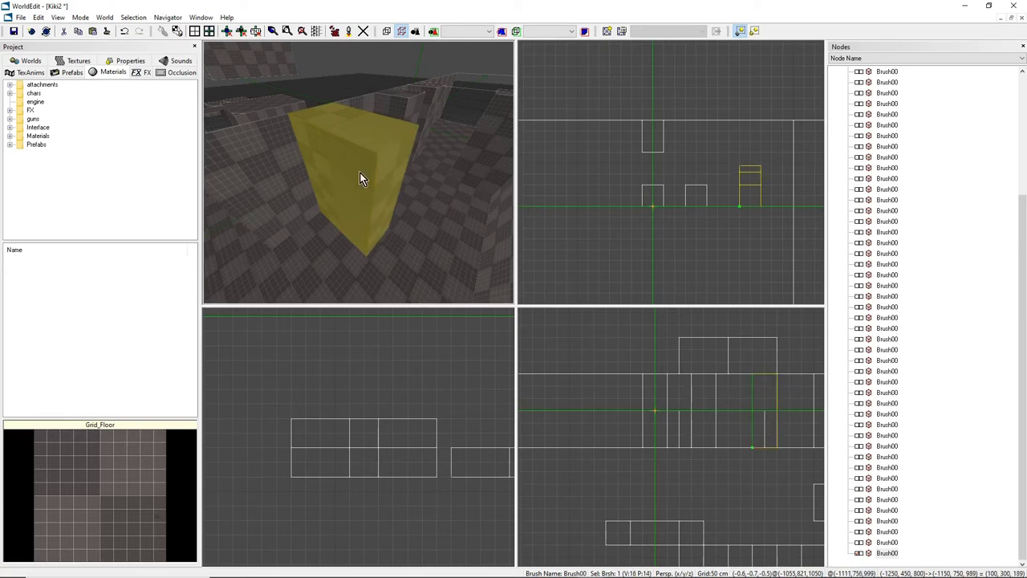
pyautogui.hotkey('ctrl', 'z')
# Extrude the end face of the pillar's wall-side half 100 cm along the hallway to form an L-shaped brush.
pyautogui.moveTo(358, 172); pyautogui.dragTo(333, 160, button='right')
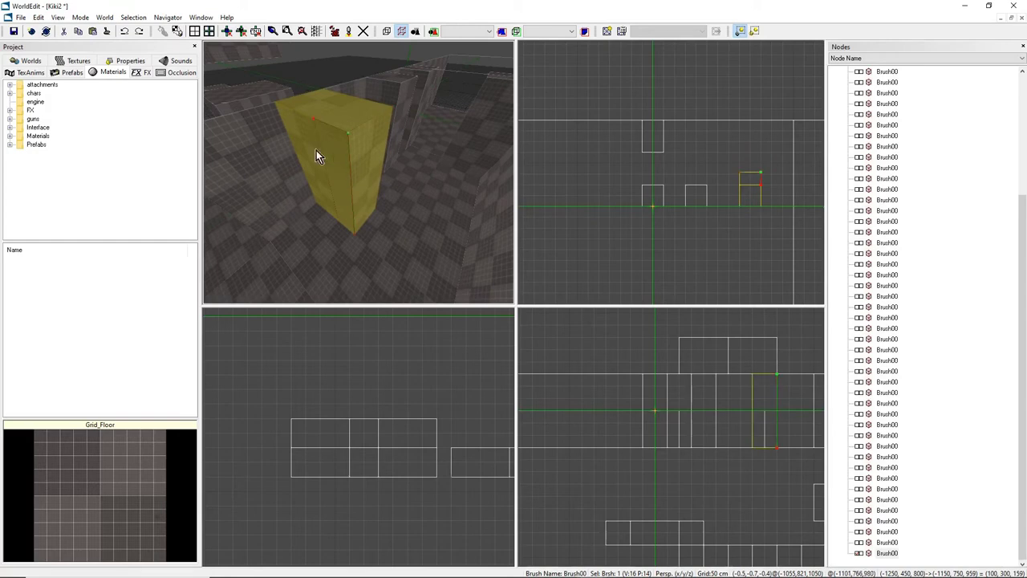
pyautogui.moveTo(321, 145); pyautogui.dragTo(320, 154, button='right')
pyautogui.moveTo(313, 133)
pyautogui.mouseDown()
pyautogui.moveTo(368, 164)
pyautogui.moveTo(352, 188)
pyautogui.moveTo(359, 173)
pyautogui.moveTo(298, 207)
pyautogui.moveTo(363, 169)
pyautogui.moveTo(260, 207)
pyautogui.moveTo(341, 171)
pyautogui.moveTo(275, 197)
pyautogui.moveTo(393, 131)
pyautogui.moveTo(382, 138)
pyautogui.moveTo(409, 161)
pyautogui.moveTo(352, 154)
pyautogui.moveTo(272, 197)
pyautogui.mouseUp()
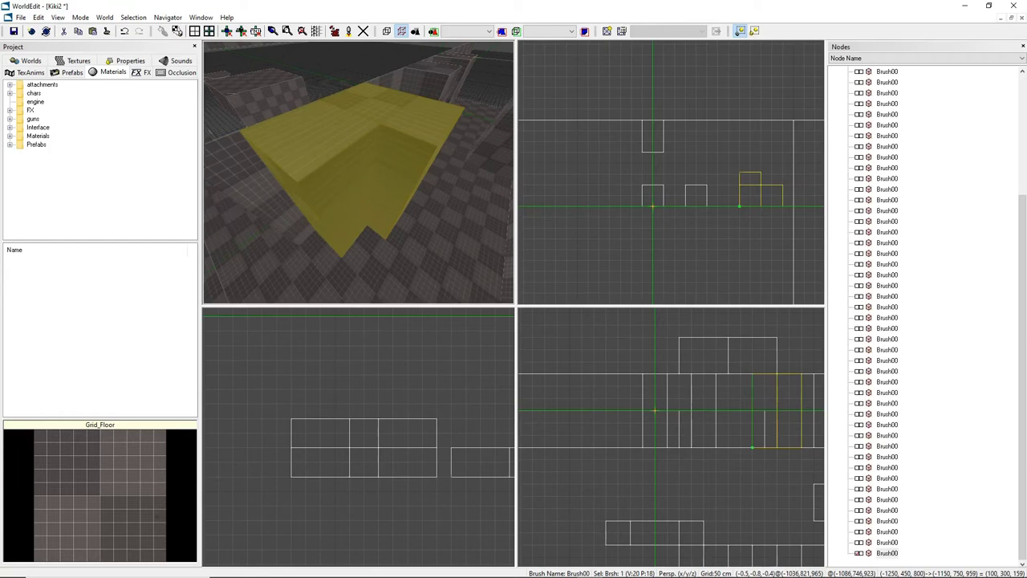
pyautogui.moveTo(271, 197)
pyautogui.mouseDown()
pyautogui.moveTo(295, 183)
pyautogui.moveTo(225, 223)
pyautogui.moveTo(295, 183)
pyautogui.mouseUp()
pyautogui.moveTo(295, 183); pyautogui.dragTo(271, 196)
pyautogui.moveTo(271, 196)
pyautogui.mouseDown()
pyautogui.moveTo(295, 183)
pyautogui.moveTo(271, 196)
pyautogui.mouseUp()
pyautogui.moveTo(364, 181); pyautogui.dragTo(387, 167)
pyautogui.moveTo(388, 167); pyautogui.dragTo(363, 180)
# Return to object mode and apply Merge Polygons to the L-shaped brush.
pyautogui.moveTo(363, 181)
pyautogui.mouseDown(button='right')
pyautogui.moveTo(358, 165)
pyautogui.moveTo(314, 164)
pyautogui.moveTo(358, 172)
pyautogui.mouseUp(button='right')
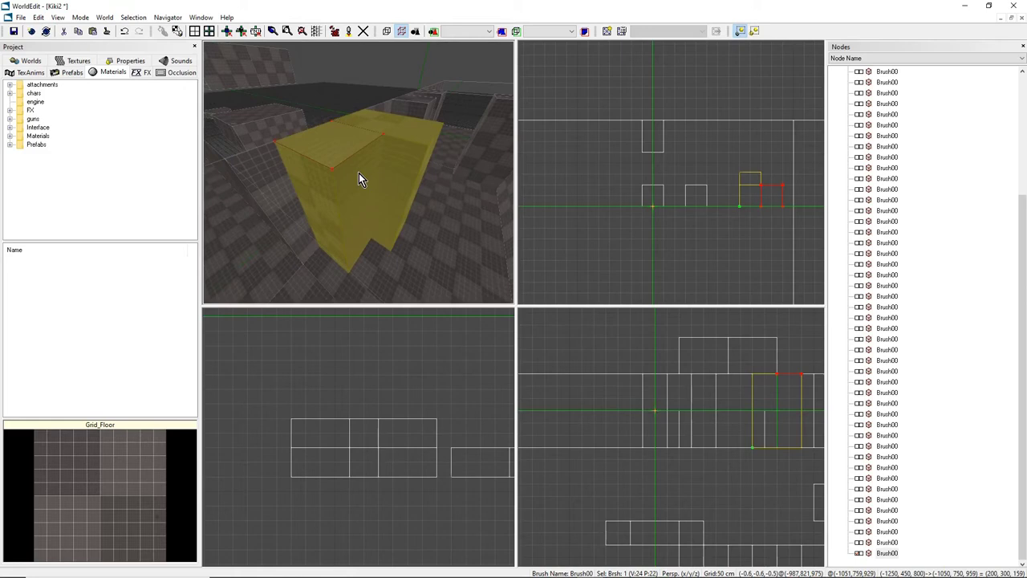
pyautogui.click(358, 172)
pyautogui.rightClick(359, 172)
pyautogui.moveTo(391, 215)
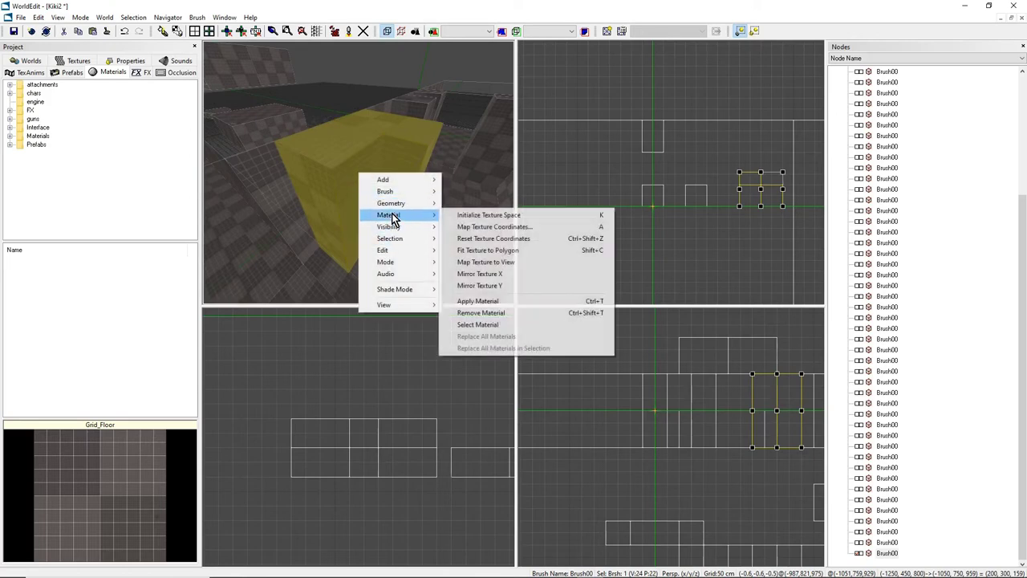
pyautogui.moveTo(418, 195)
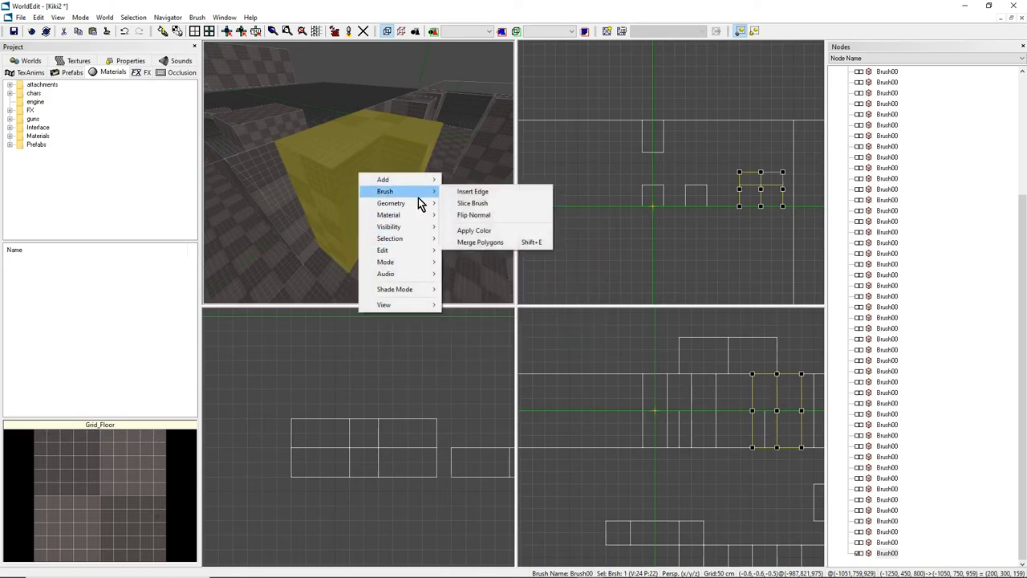
pyautogui.click(481, 242)
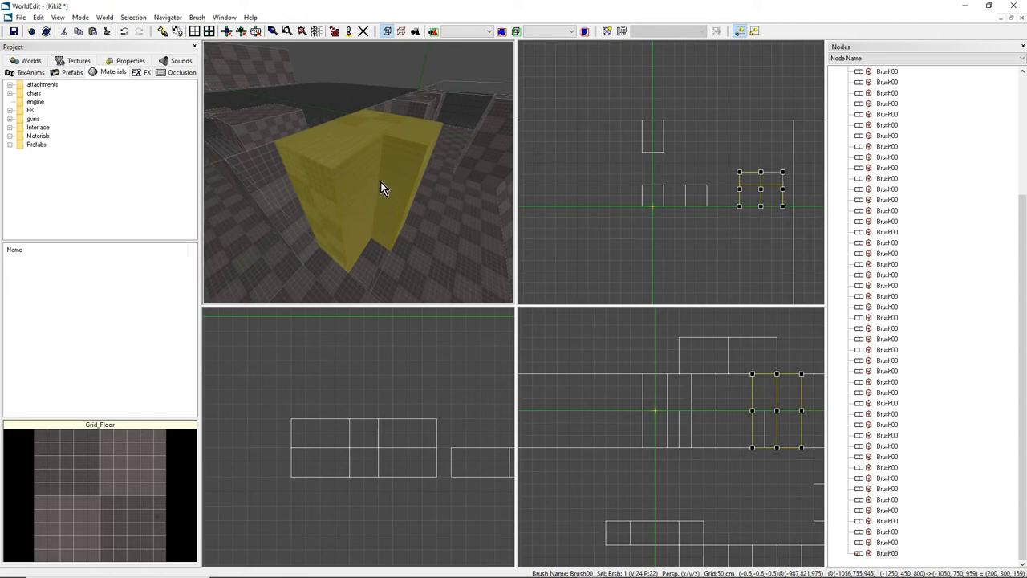
# Try extruding the L-shaped brush's hallway-facing end face further from the wall in geometry mode, and undo it.
pyautogui.moveTo(380, 183); pyautogui.dragTo(370, 181, button='middle')
pyautogui.press('g')
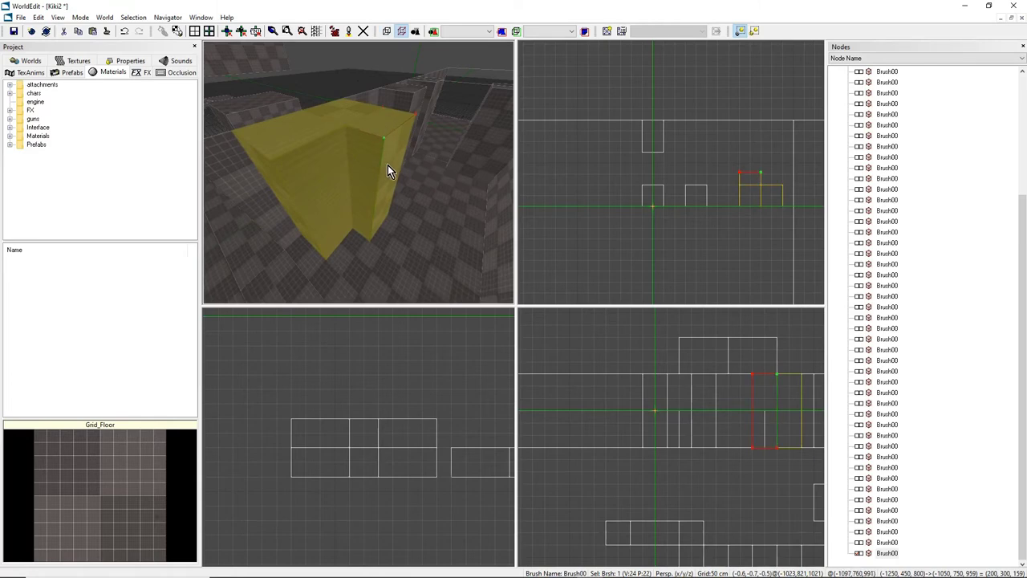
pyautogui.press('e')
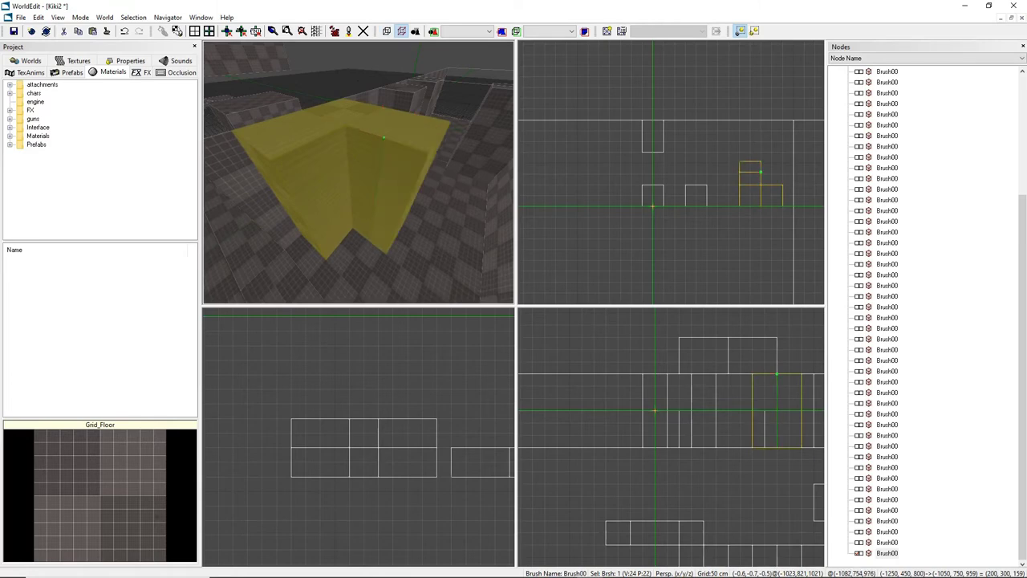
pyautogui.hotkey('ctrl', 'z')
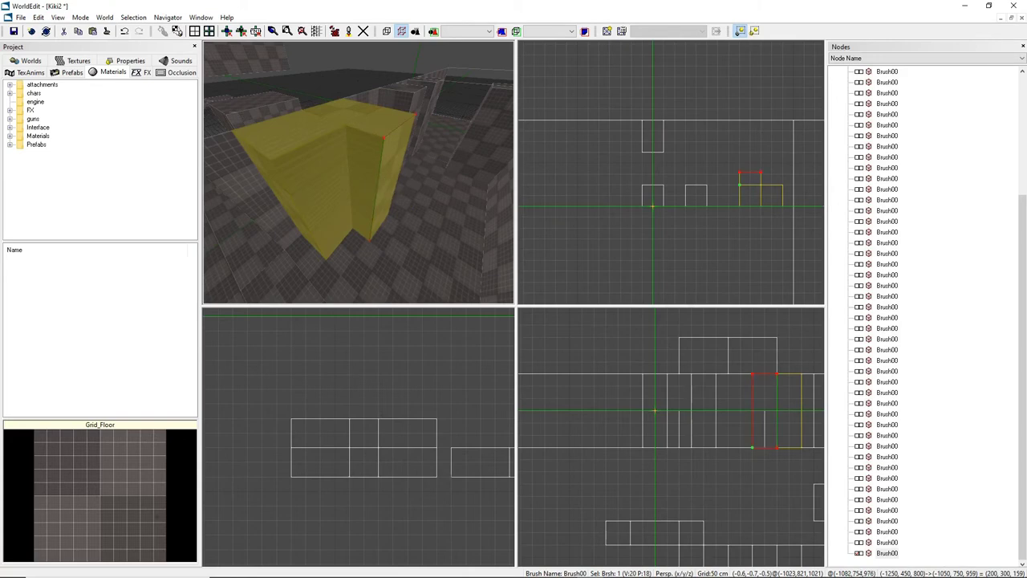
# Try extruding the end face of the L-shaped brush's shorter leg once more, and undo it.
pyautogui.press('e')
pyautogui.hotkey('ctrl', 'z')
pyautogui.press('f')
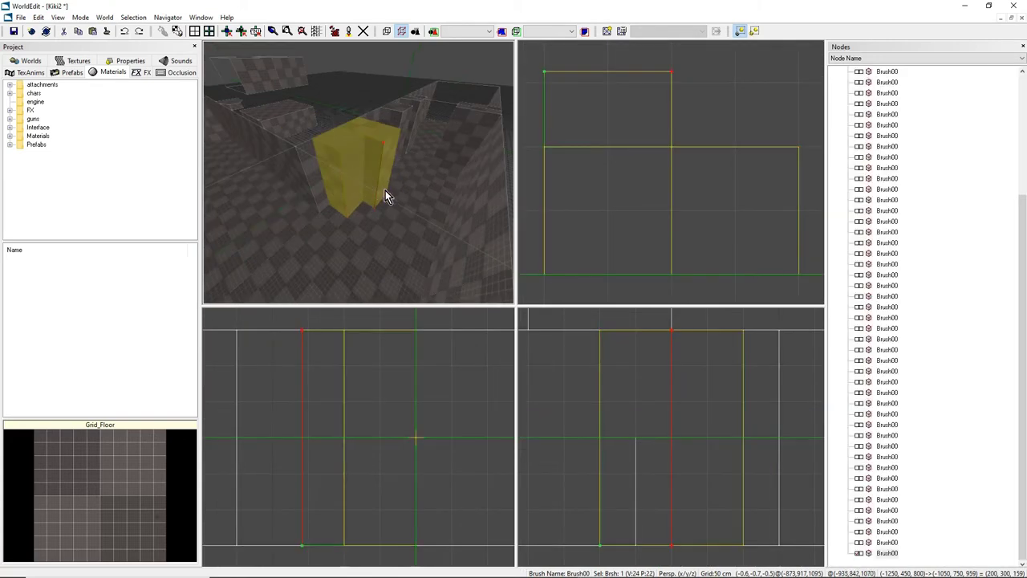
pyautogui.moveTo(385, 191); pyautogui.dragTo(401, 204, button='middle')
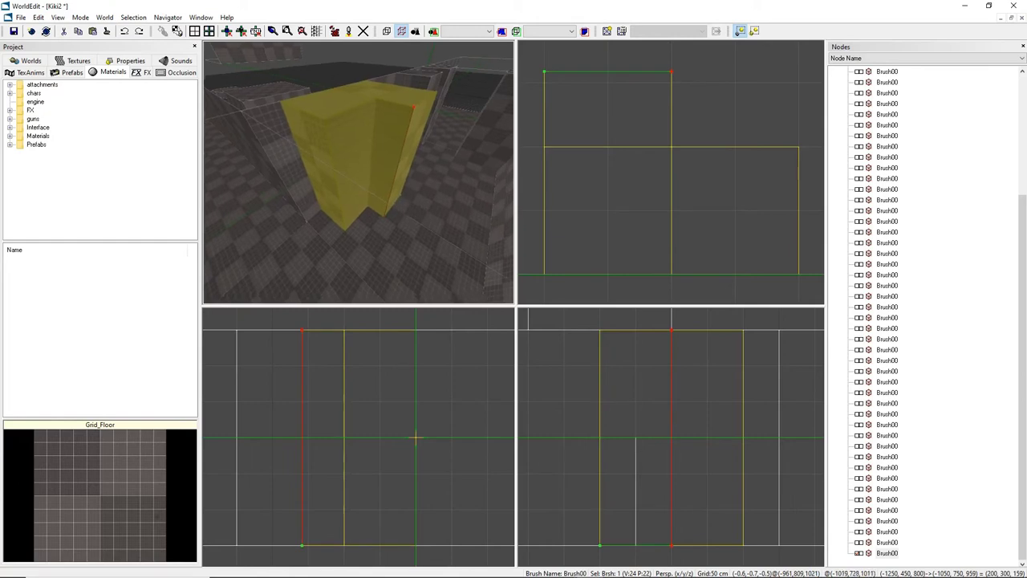
# Extrude the top face of the L-shaped brush's corner section 50 cm upward in geometry mode.
pyautogui.moveTo(402, 205); pyautogui.dragTo(359, 173)
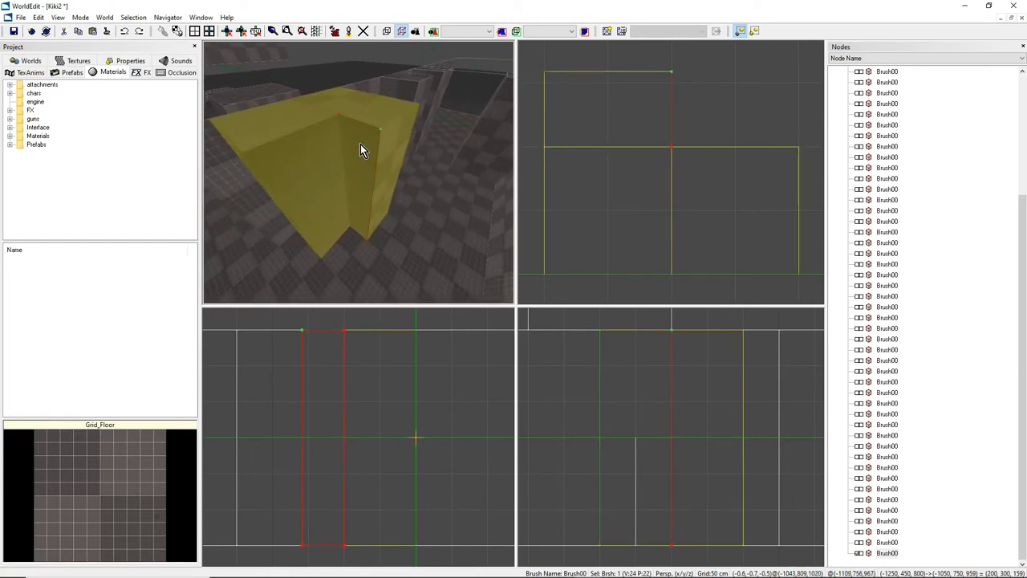
pyautogui.moveTo(361, 144); pyautogui.dragTo(393, 142, button='middle')
pyautogui.moveTo(337, 160)
pyautogui.mouseDown(button='middle')
pyautogui.moveTo(362, 172)
pyautogui.moveTo(361, 129)
pyautogui.mouseUp(button='middle')
pyautogui.moveTo(375, 162); pyautogui.dragTo(358, 158)
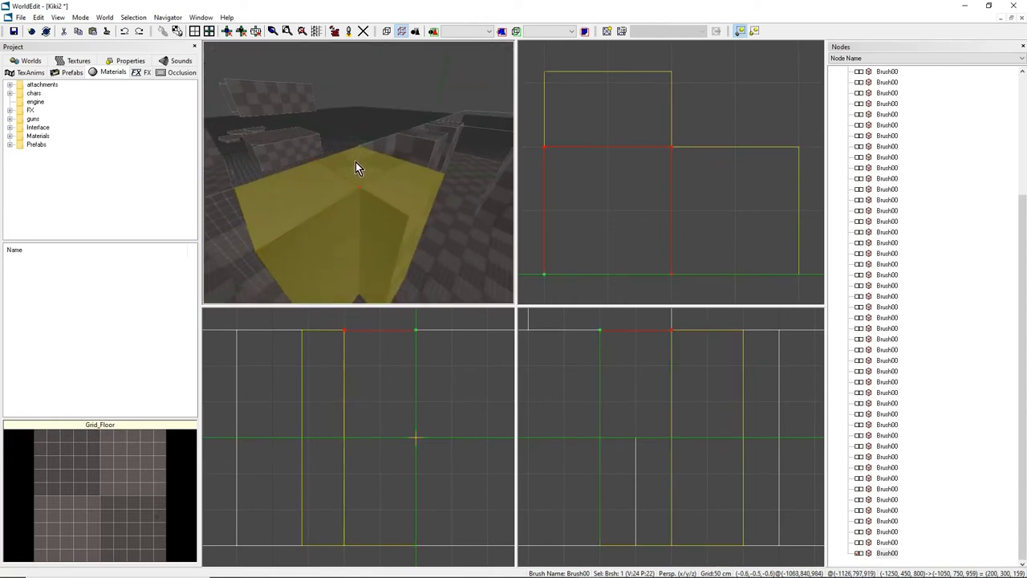
pyautogui.press('e')
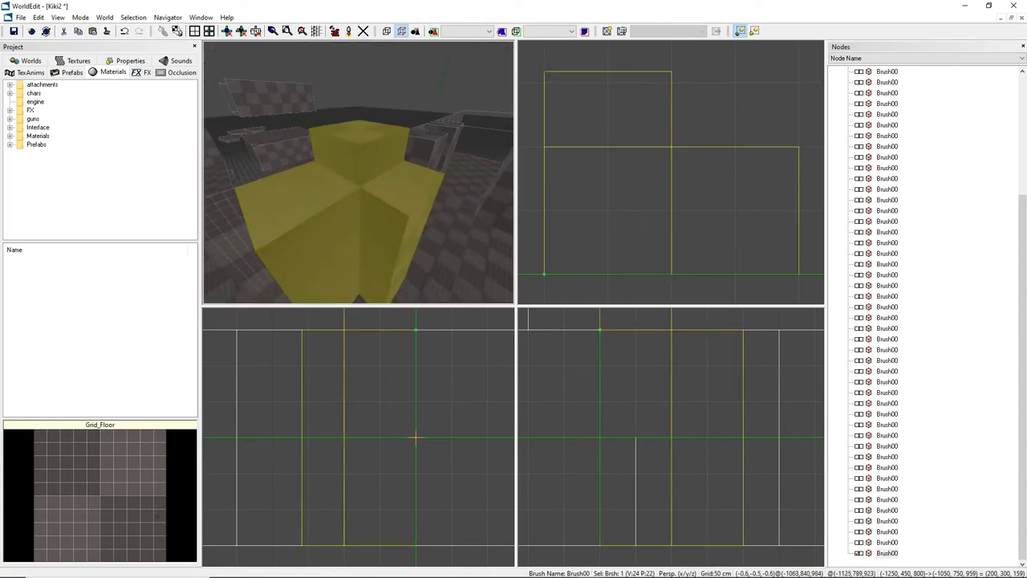
pyautogui.click(369, 190)
pyautogui.moveTo(372, 191)
pyautogui.mouseDown()
pyautogui.moveTo(377, 208)
pyautogui.moveTo(401, 191)
pyautogui.moveTo(395, 182)
pyautogui.mouseUp()
pyautogui.moveTo(377, 173); pyautogui.dragTo(349, 135, button='right')
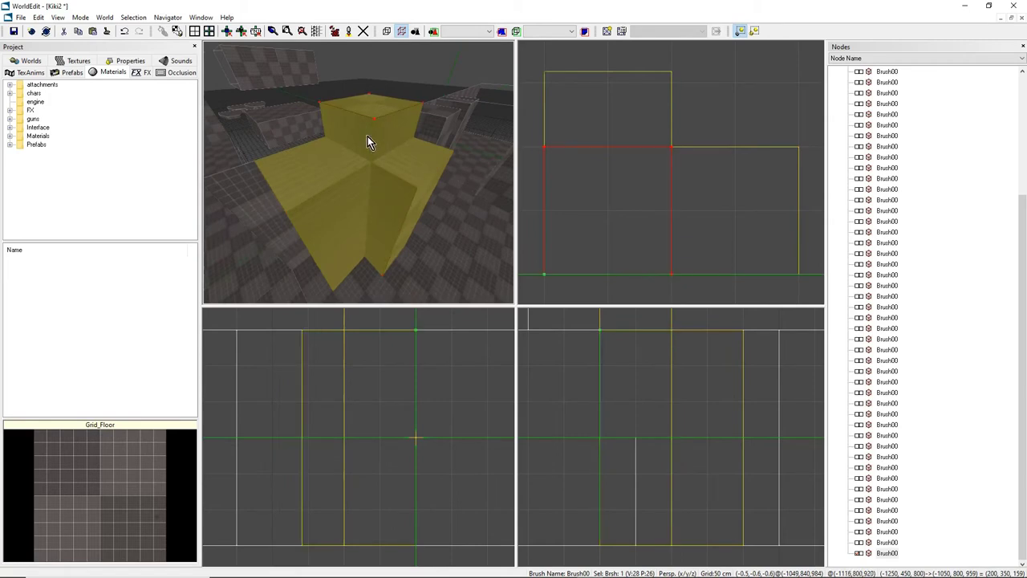
pyautogui.moveTo(382, 135); pyautogui.dragTo(394, 133)
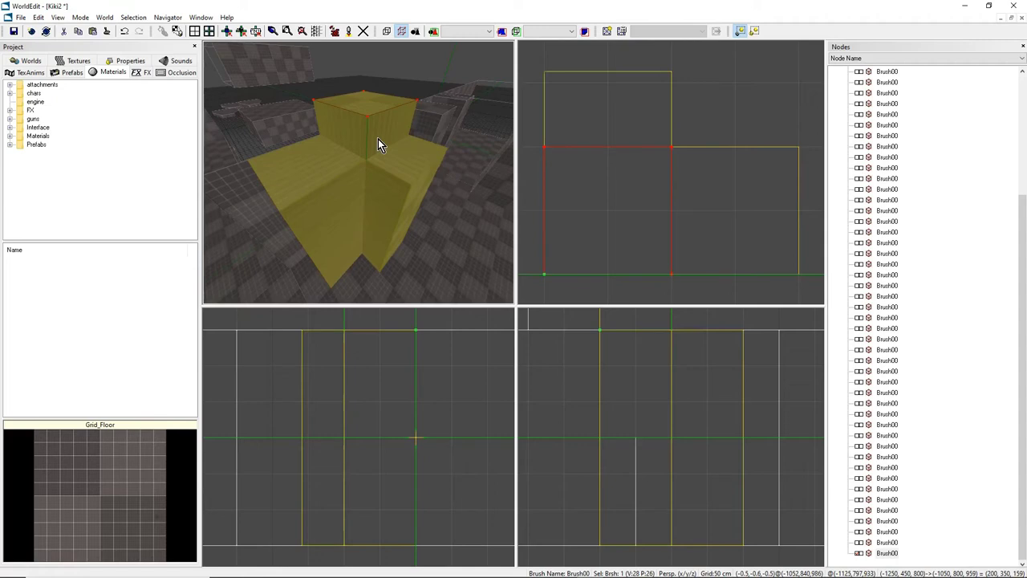
# Return to object mode and apply Merge Polygons to the brush with the raised corner.
pyautogui.press('o')
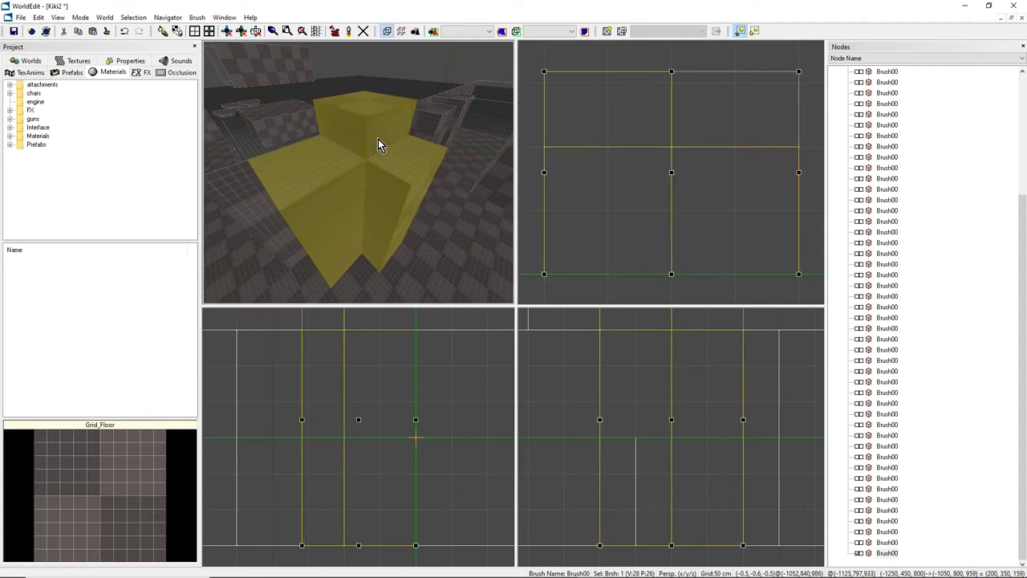
pyautogui.rightClick(378, 139)
pyautogui.moveTo(398, 160)
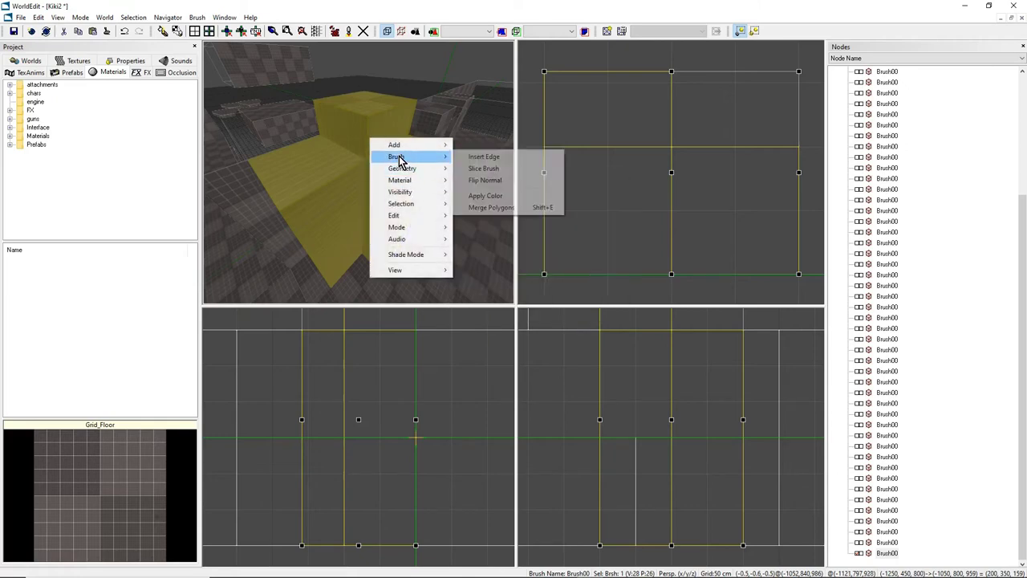
pyautogui.click(495, 208)
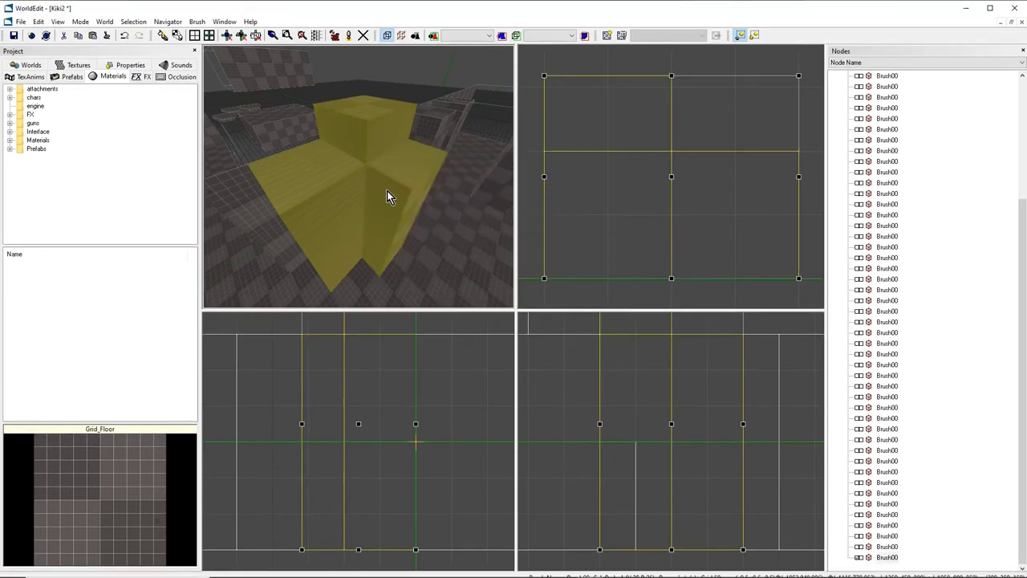
pyautogui.hotkey('ctrl', 'g')
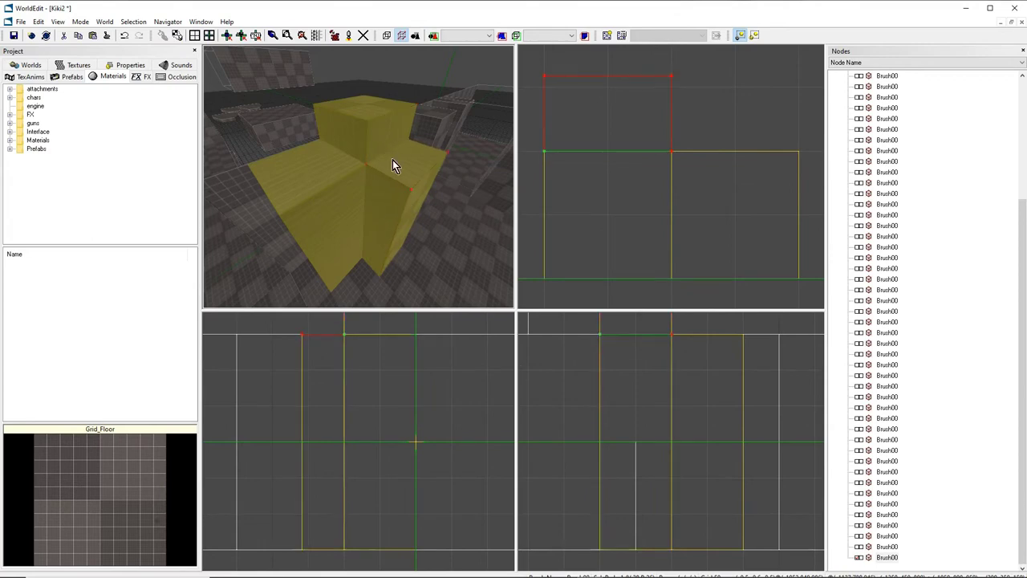
pyautogui.hotkey('ctrl', 'g')
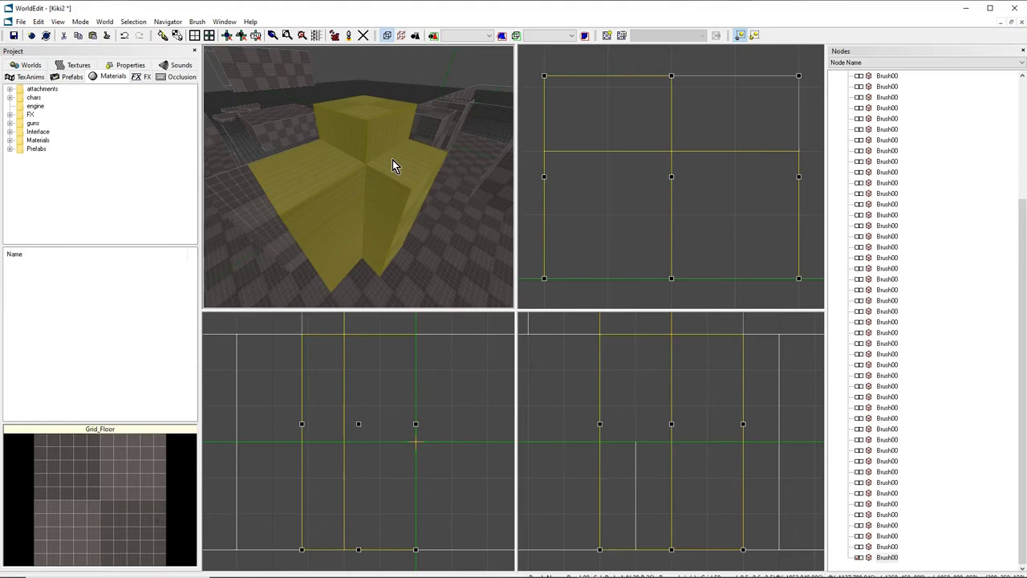
pyautogui.hotkey('ctrl', 'g')
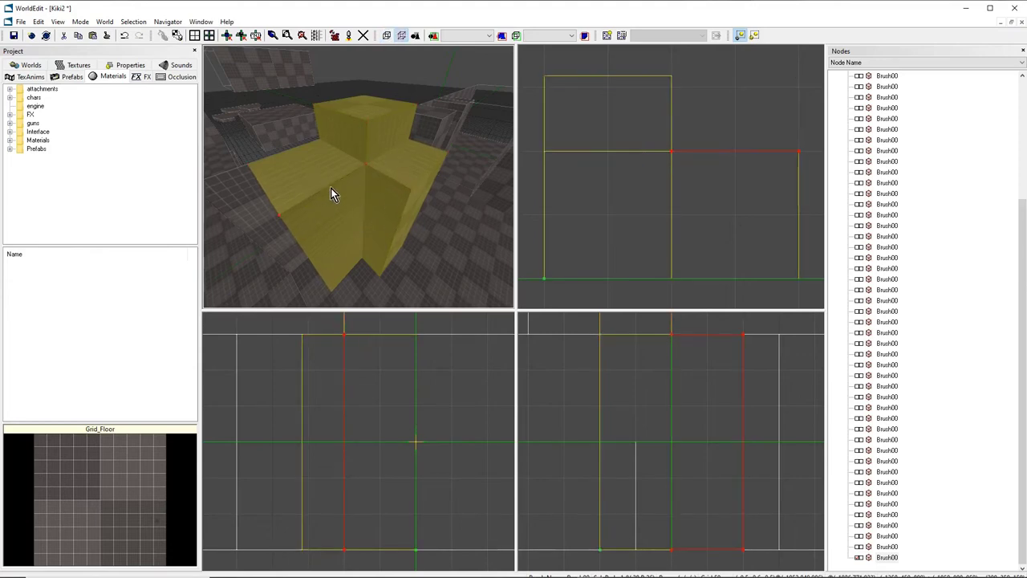
pyautogui.moveTo(388, 177)
pyautogui.mouseDown(button='middle')
pyautogui.moveTo(408, 163)
pyautogui.moveTo(353, 184)
pyautogui.mouseUp(button='middle')
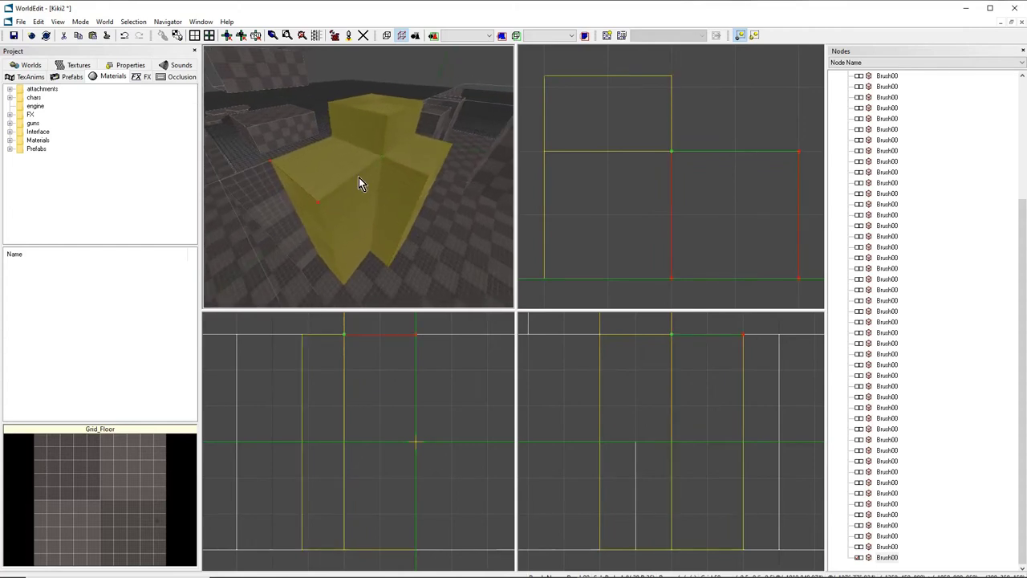
# Apply Reset Texture Coordinates to the whole brush in object mode.
pyautogui.click(382, 184)
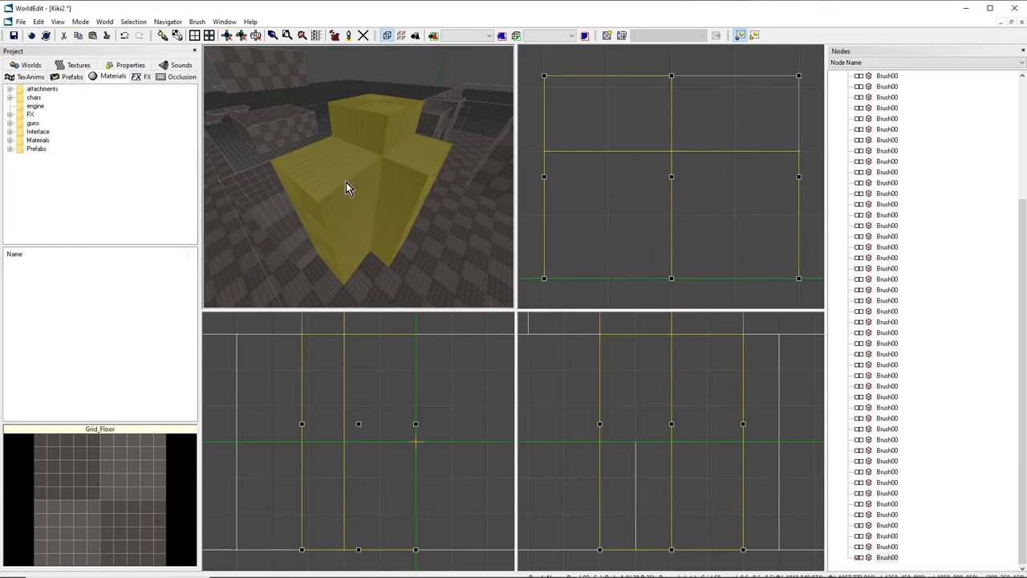
pyautogui.rightClick(346, 182)
pyautogui.moveTo(374, 225)
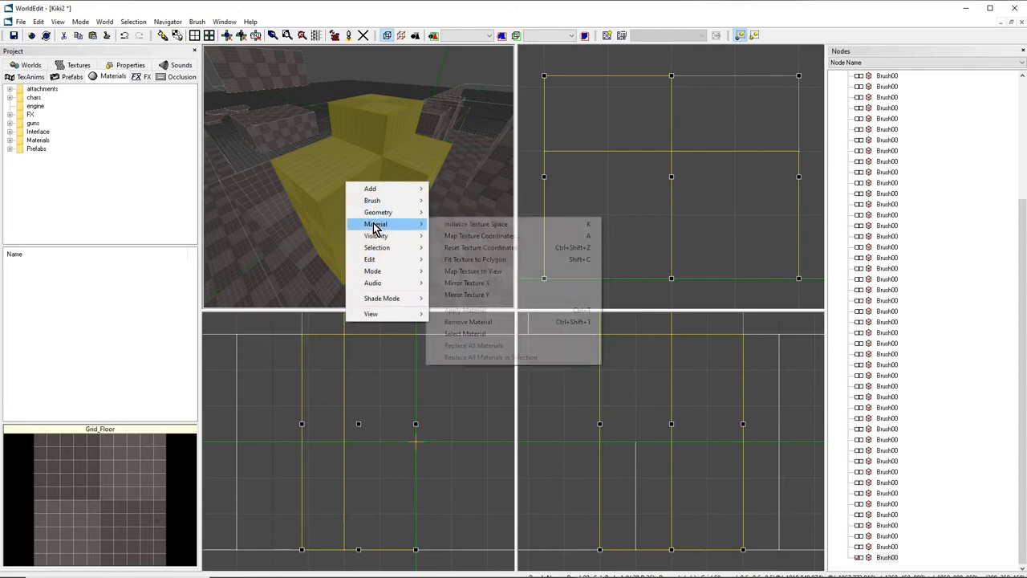
pyautogui.click(481, 247)
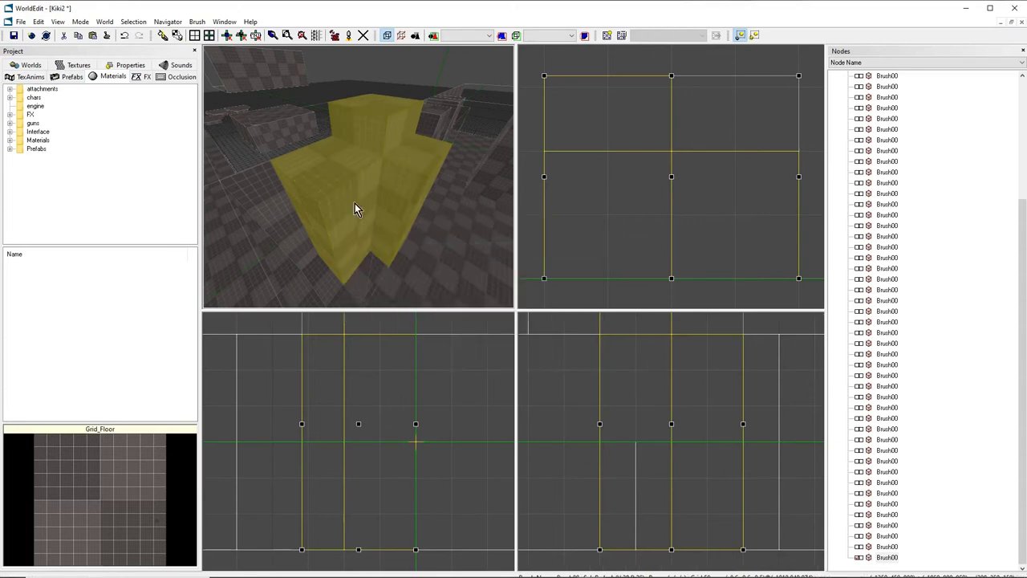
pyautogui.moveTo(357, 196)
pyautogui.mouseDown(button='middle')
pyautogui.moveTo(357, 165)
pyautogui.moveTo(401, 181)
pyautogui.moveTo(417, 201)
pyautogui.moveTo(369, 233)
pyautogui.moveTo(357, 197)
pyautogui.mouseUp(button='middle')
pyautogui.moveTo(346, 189); pyautogui.dragTo(360, 199)
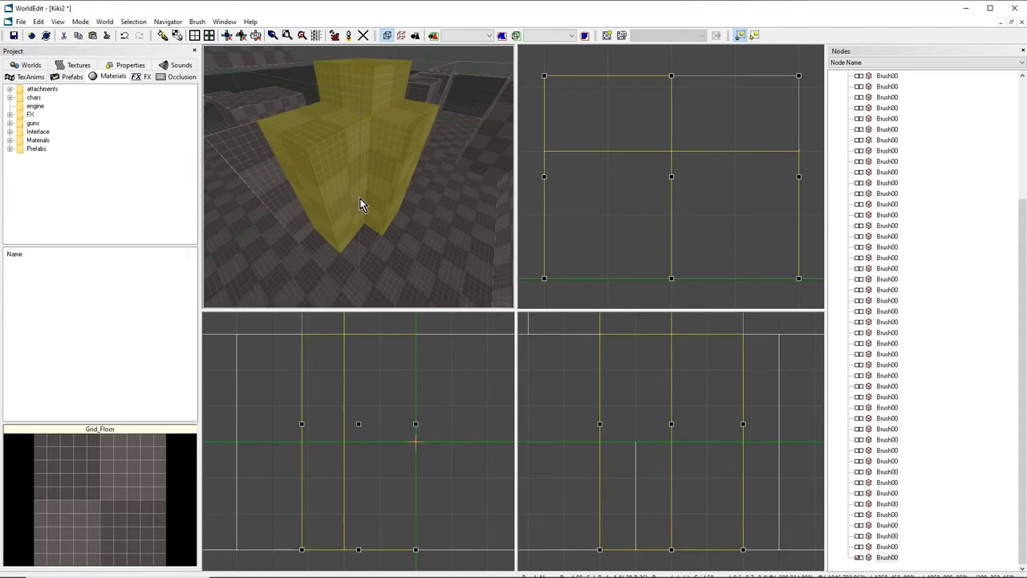
# Extrude the end face of the brush's longer leg 50 cm further along the hallway in geometry mode.
pyautogui.moveTo(380, 187)
pyautogui.mouseDown(button='middle')
pyautogui.moveTo(434, 188)
pyautogui.moveTo(353, 176)
pyautogui.moveTo(417, 181)
pyautogui.moveTo(450, 196)
pyautogui.moveTo(346, 181)
pyautogui.mouseUp(button='middle')
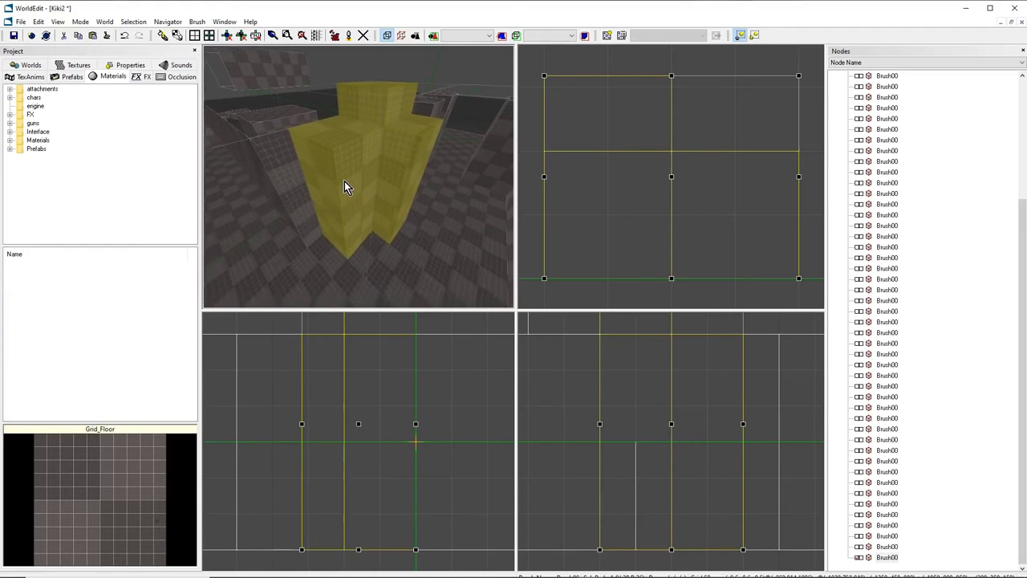
pyautogui.hotkey('ctrl', 'g')
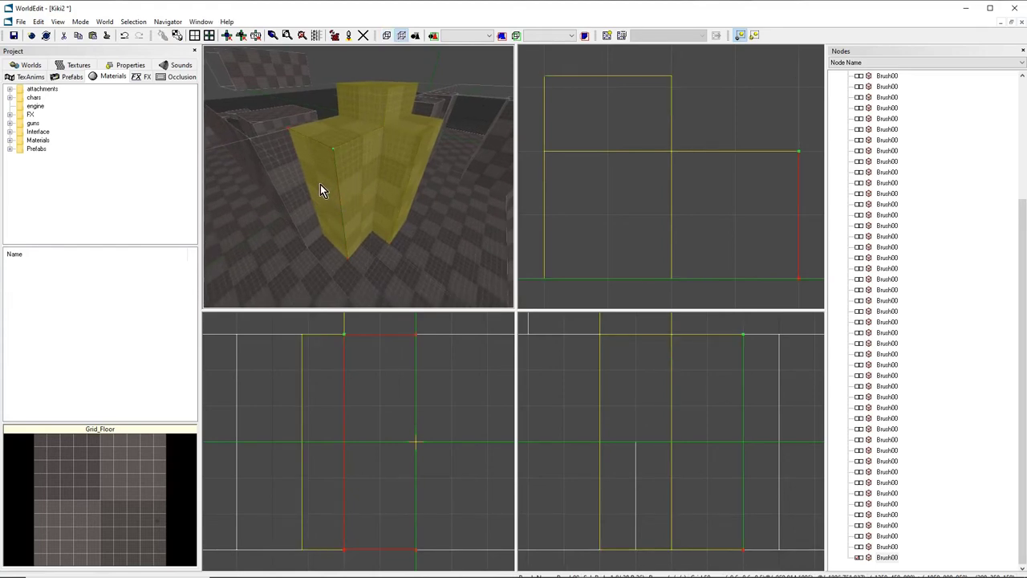
pyautogui.press('e')
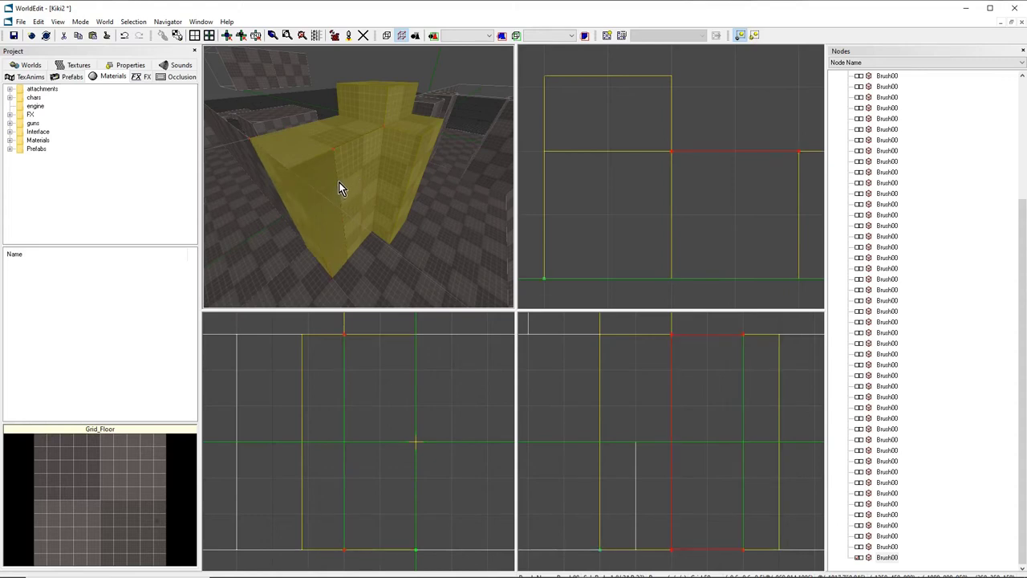
pyautogui.scroll(-2, 341, 179)
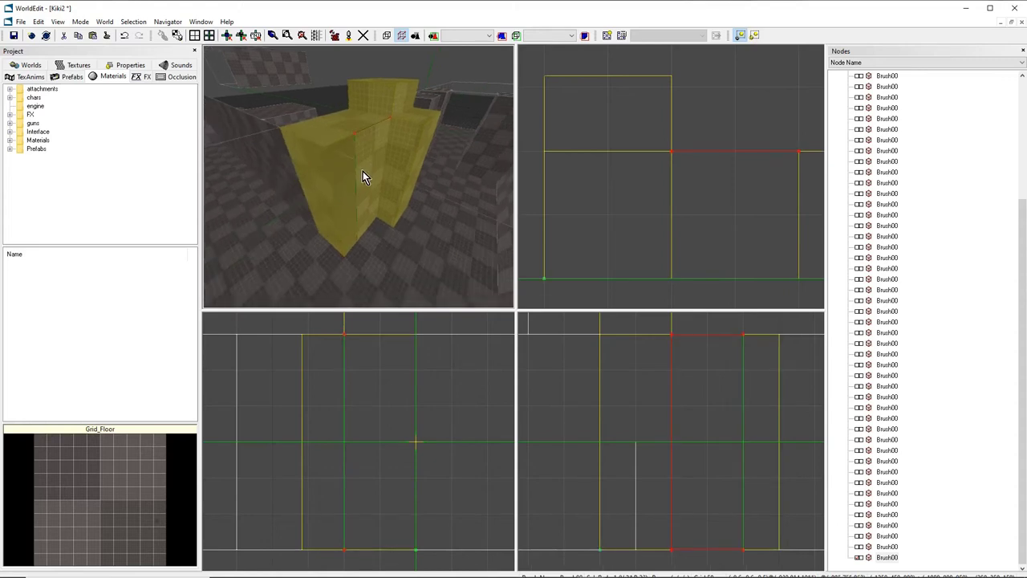
# Return to object mode and reset the extended brush's texture coordinates.
pyautogui.press('b')
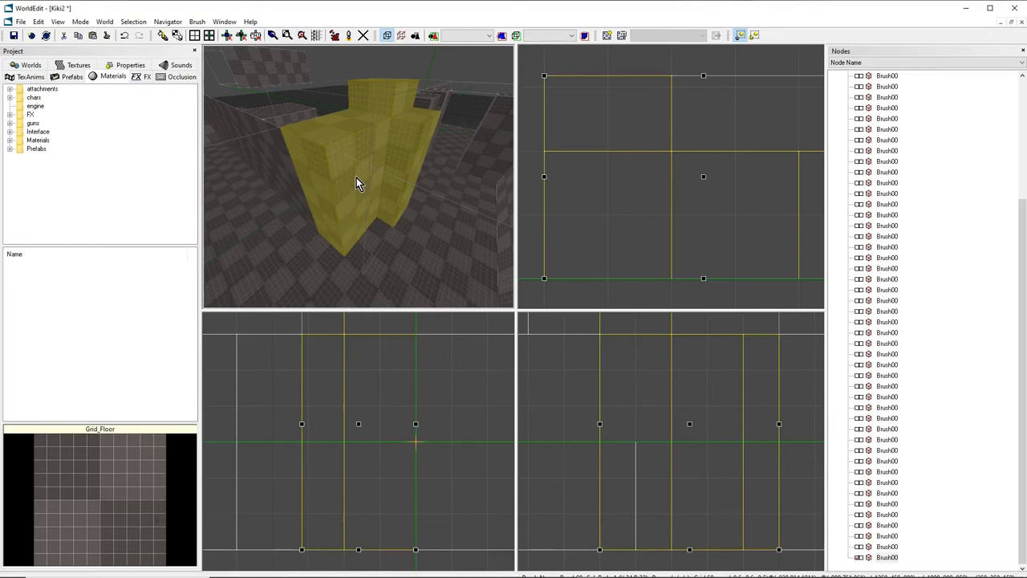
pyautogui.moveTo(356, 178); pyautogui.dragTo(351, 186, button='right')
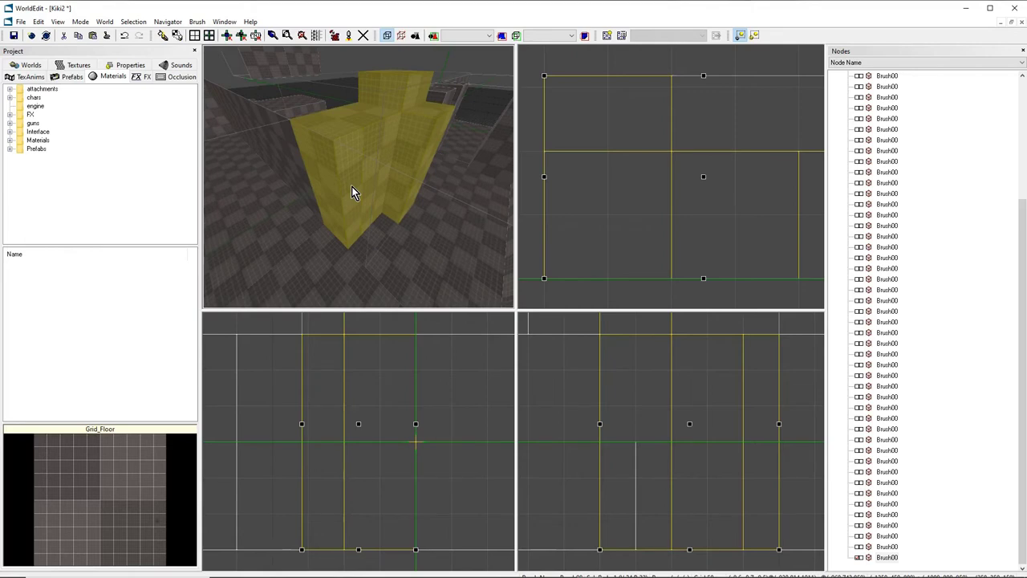
pyautogui.moveTo(339, 163)
pyautogui.mouseDown(button='right')
pyautogui.moveTo(356, 174)
pyautogui.moveTo(344, 177)
pyautogui.moveTo(364, 177)
pyautogui.mouseUp(button='right')
pyautogui.moveTo(339, 167); pyautogui.dragTo(357, 179, button='middle')
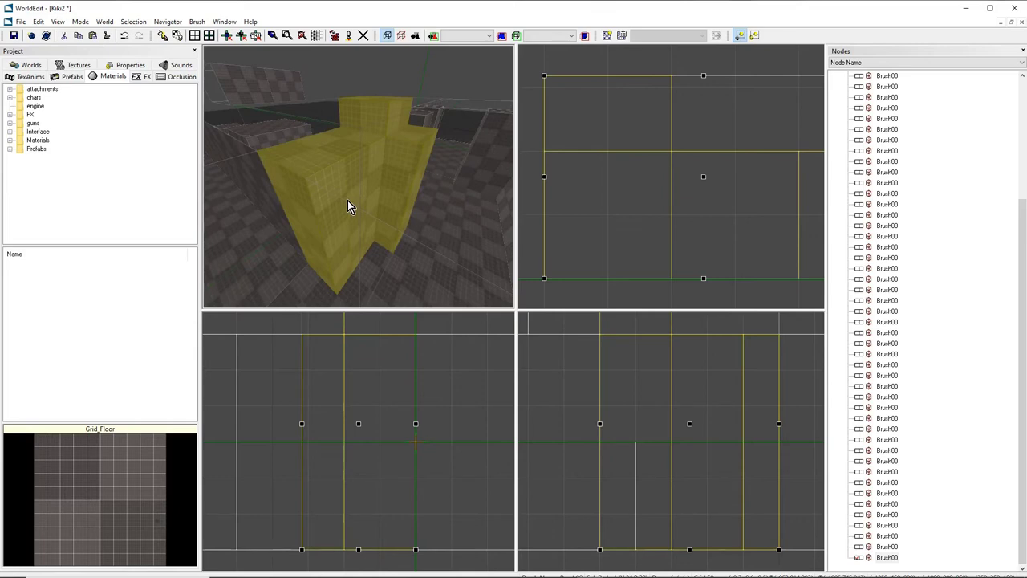
# Extrude the end face of the brush's longer leg 100 cm outward as a separate new brush in geometry mode.
pyautogui.press('g')
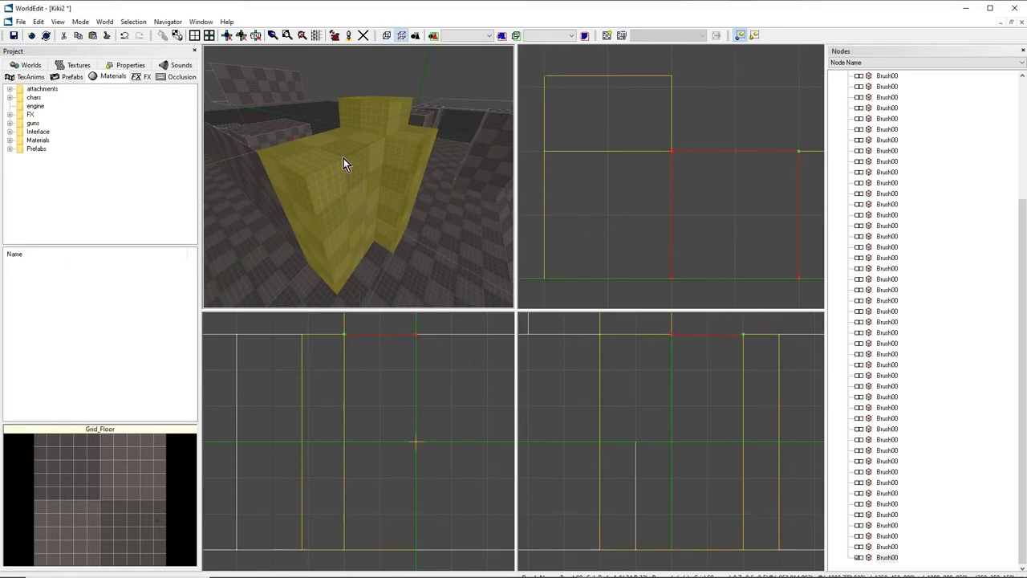
pyautogui.moveTo(329, 189); pyautogui.dragTo(347, 179, button='middle')
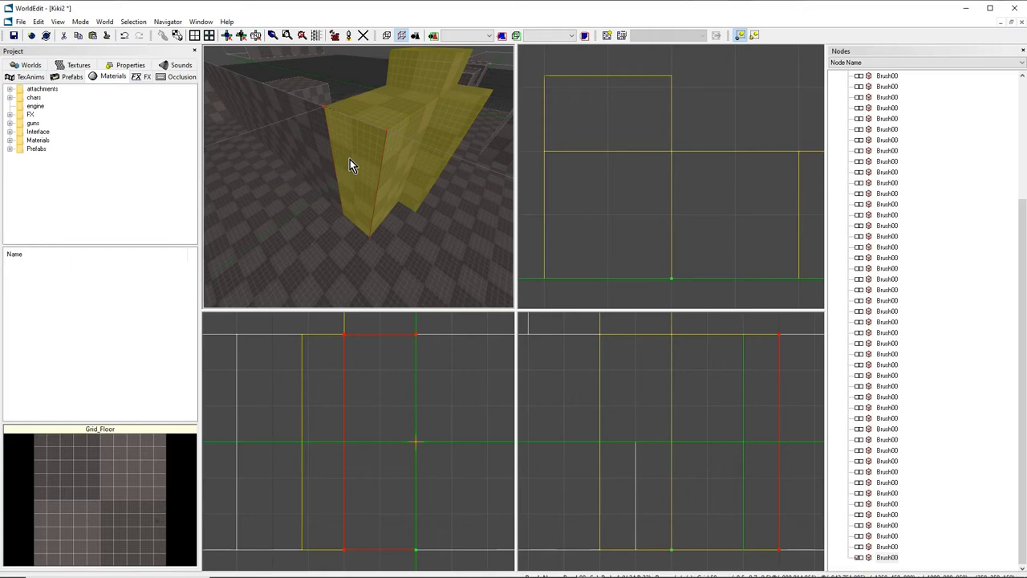
pyautogui.moveTo(350, 159); pyautogui.dragTo(363, 182, button='right')
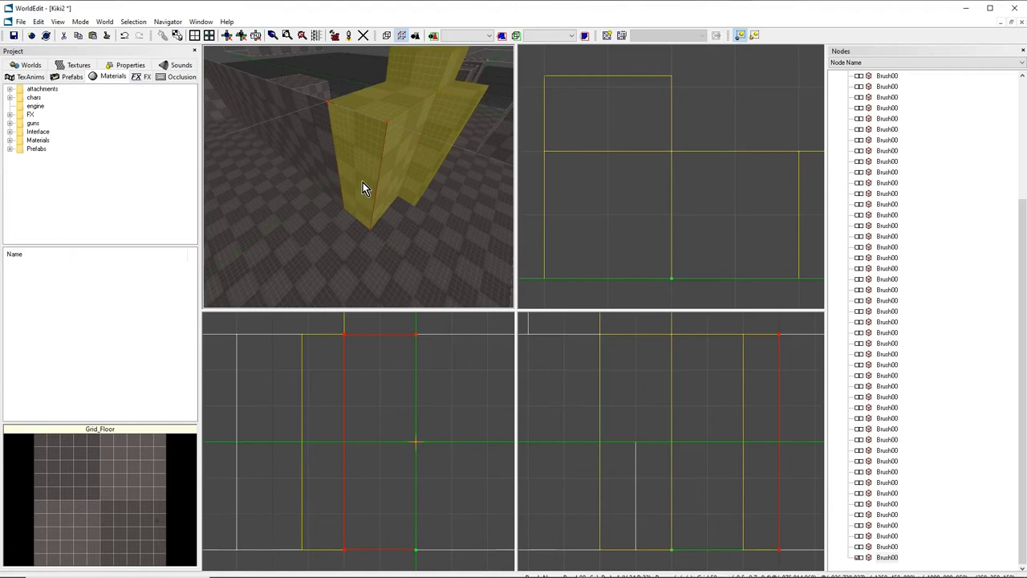
pyautogui.press('e')
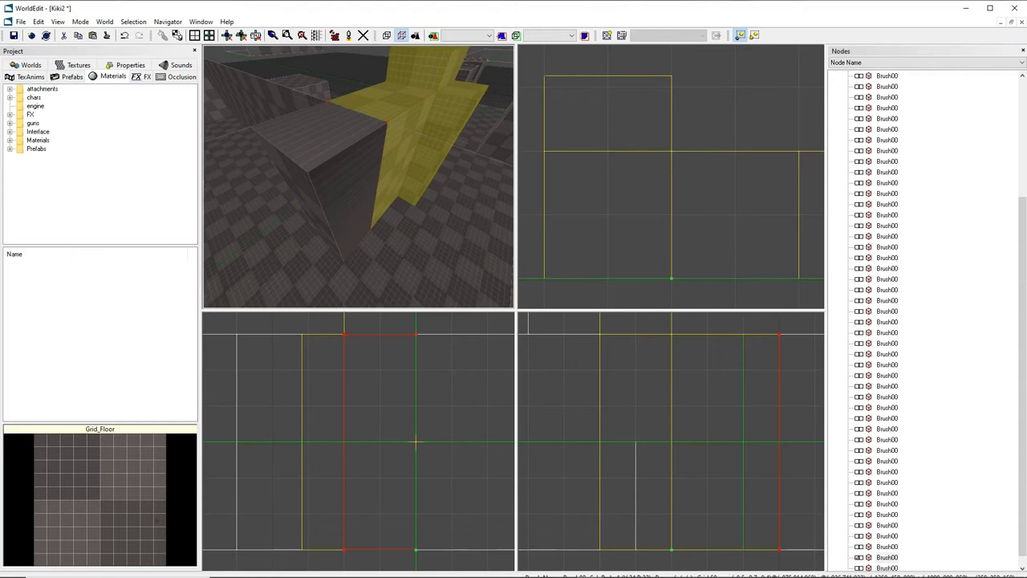
pyautogui.click(324, 161)
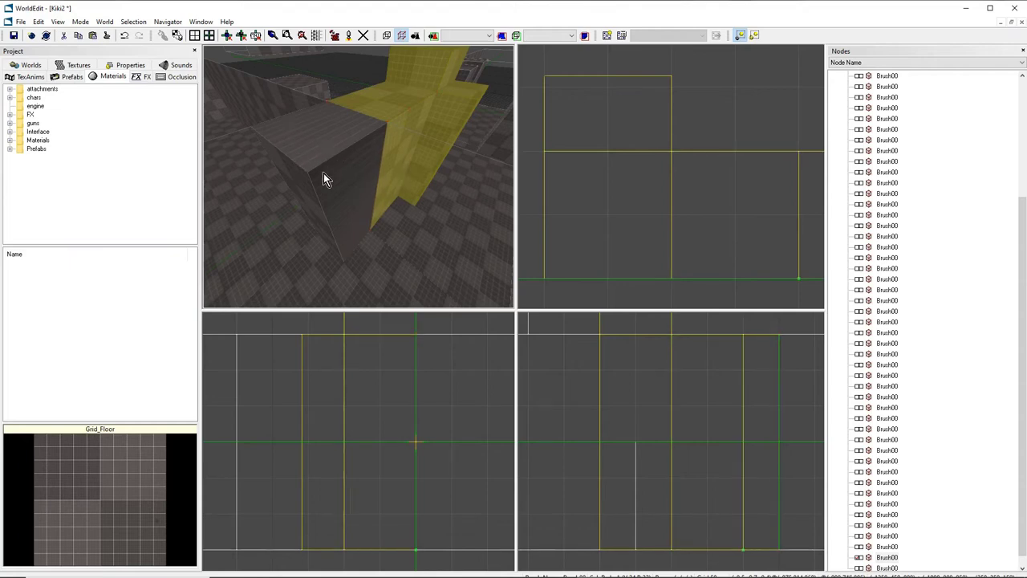
pyautogui.click(338, 167)
# Return to object mode and alternately select the new brush and the original to check that they are separate.
pyautogui.press('b')
pyautogui.click(327, 149)
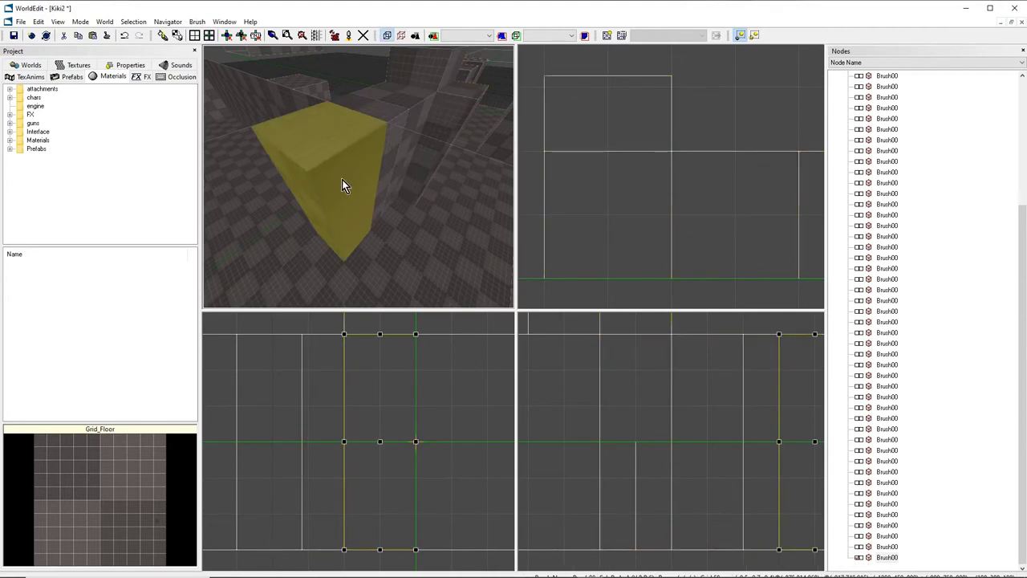
pyautogui.moveTo(340, 169); pyautogui.dragTo(377, 174, button='right')
pyautogui.click(403, 119)
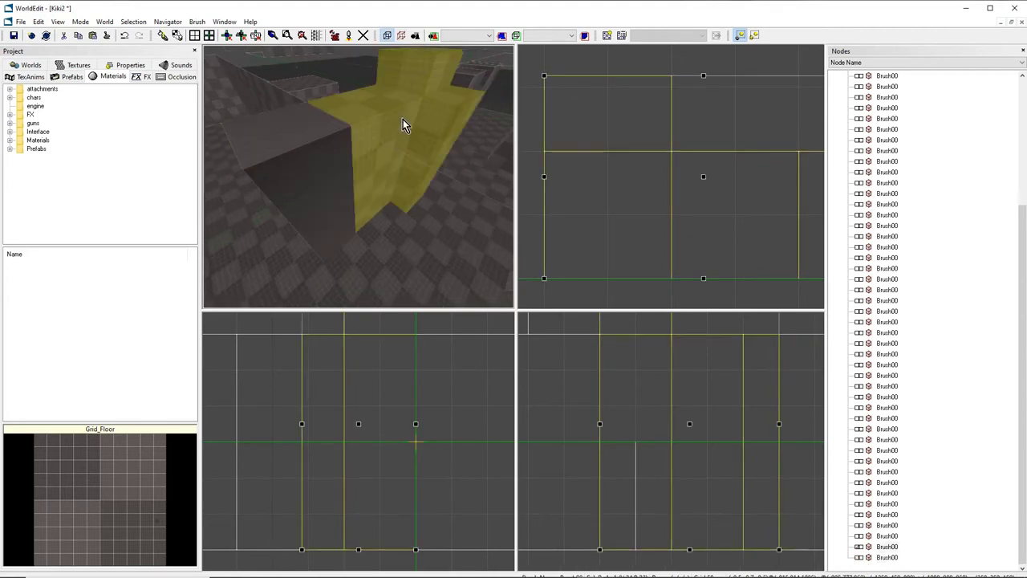
pyautogui.click(291, 167)
pyautogui.moveTo(314, 167); pyautogui.dragTo(285, 167, button='right')
pyautogui.moveTo(385, 172); pyautogui.dragTo(327, 175, button='right')
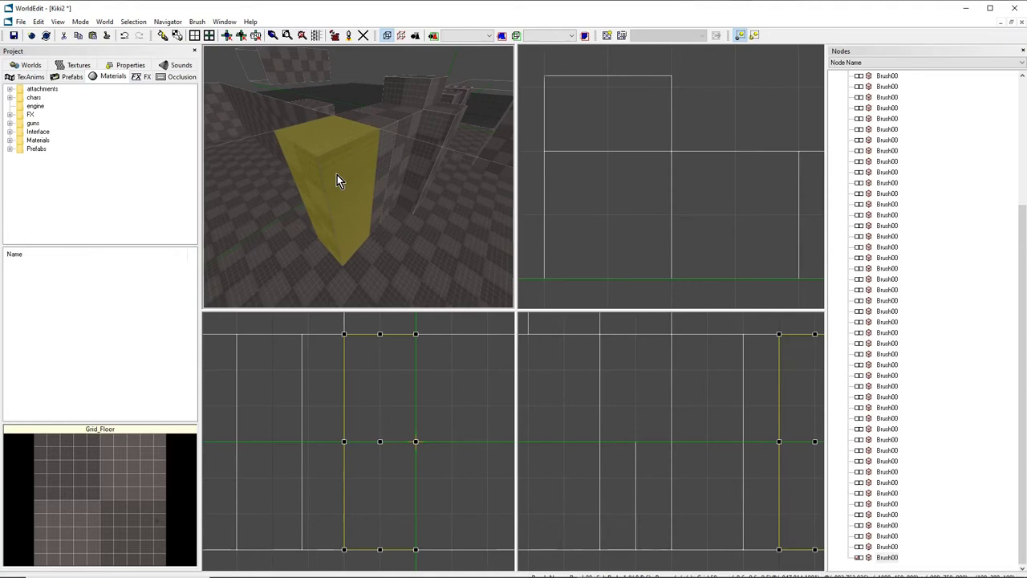
# Reset the new brush's texture coordinates and move it about 150 cm along the hallway, away from the original brush.
pyautogui.moveTo(342, 187)
pyautogui.mouseDown(button='right')
pyautogui.moveTo(365, 167)
pyautogui.moveTo(317, 164)
pyautogui.moveTo(345, 164)
pyautogui.mouseUp(button='right')
pyautogui.click(365, 167)
pyautogui.click(358, 162)
pyautogui.scroll(-4, 682, 201)
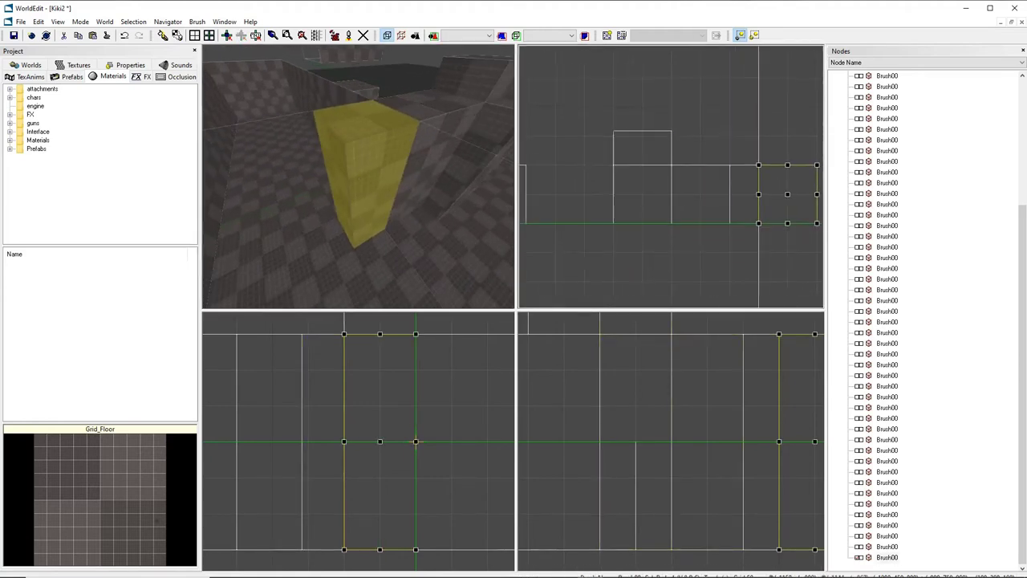
pyautogui.press('Right')
pyautogui.press('Right')
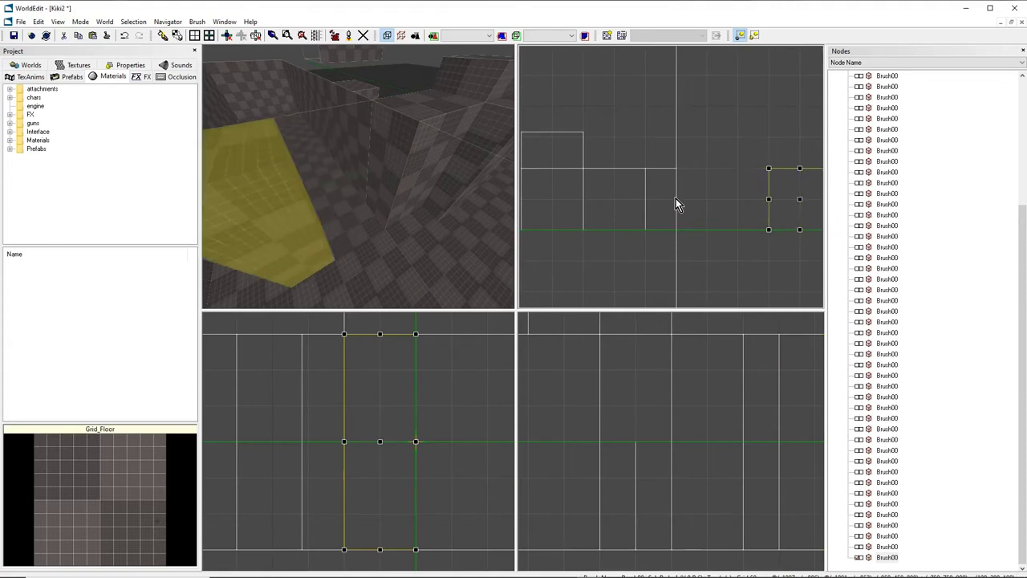
pyautogui.press('Left')
pyautogui.press('Left')
pyautogui.press('Left')
pyautogui.press('Right')
pyautogui.press('Right')
pyautogui.press('Right')
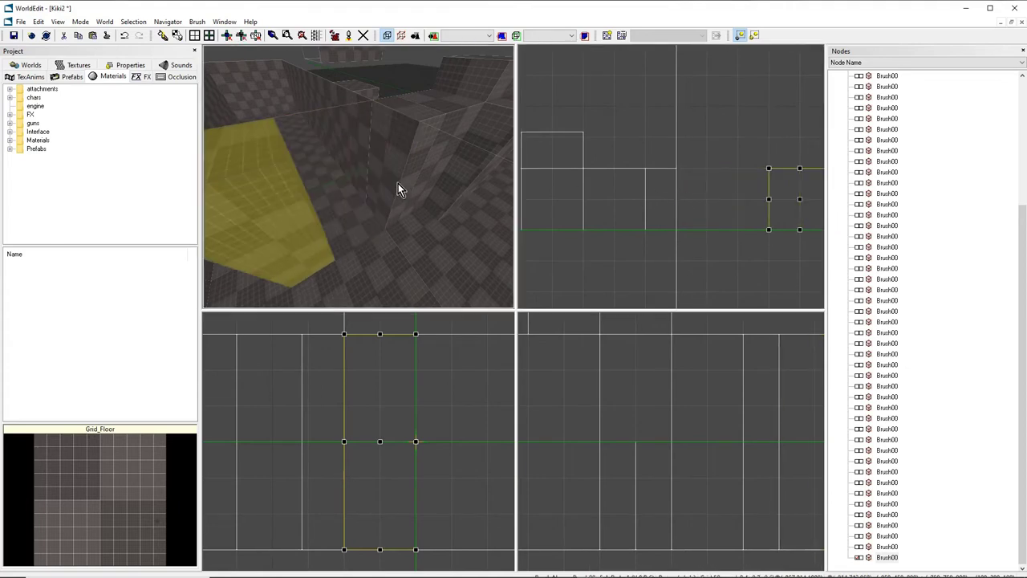
# Alternately select the original L-shaped brush and the separated brush and examine both from several sides.
pyautogui.click(380, 174)
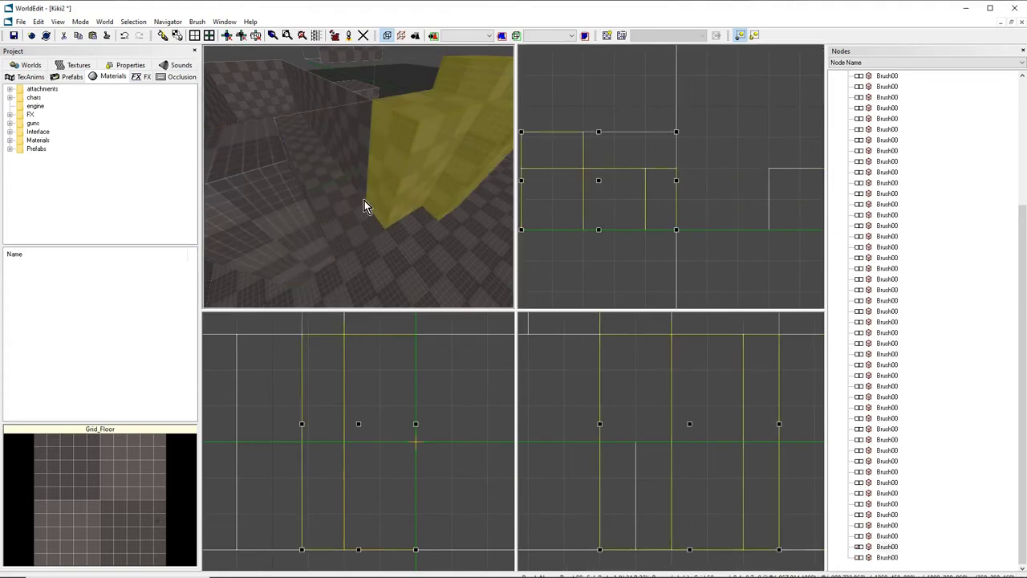
pyautogui.moveTo(420, 142)
pyautogui.mouseDown(button='right')
pyautogui.moveTo(341, 166)
pyautogui.moveTo(374, 181)
pyautogui.moveTo(287, 182)
pyautogui.mouseUp(button='right')
pyautogui.click(342, 166)
pyautogui.click(413, 176)
pyautogui.click(285, 183)
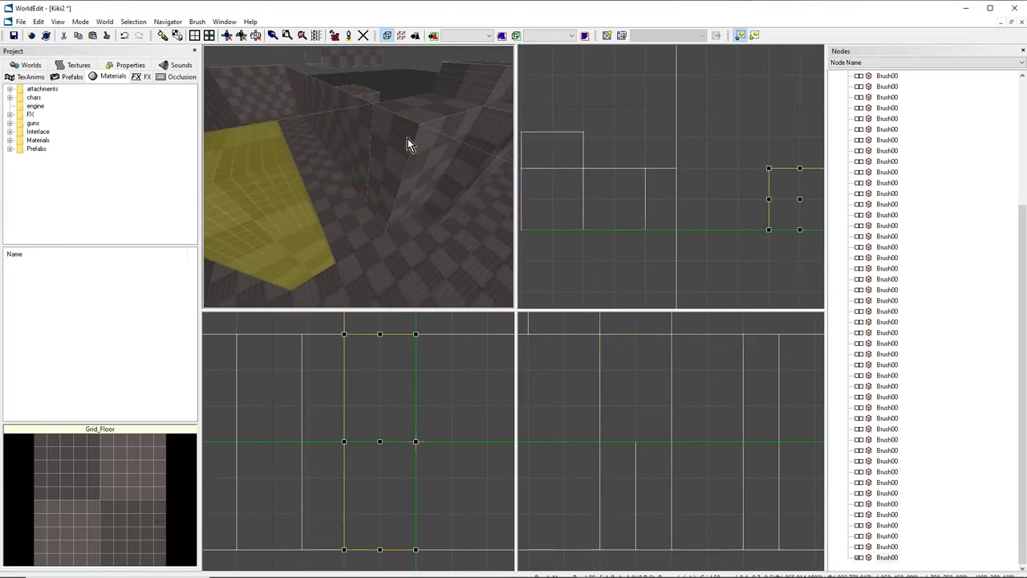
pyautogui.moveTo(392, 204)
pyautogui.mouseDown(button='right')
pyautogui.moveTo(361, 204)
pyautogui.moveTo(353, 215)
pyautogui.moveTo(369, 215)
pyautogui.moveTo(358, 201)
pyautogui.mouseUp(button='right')
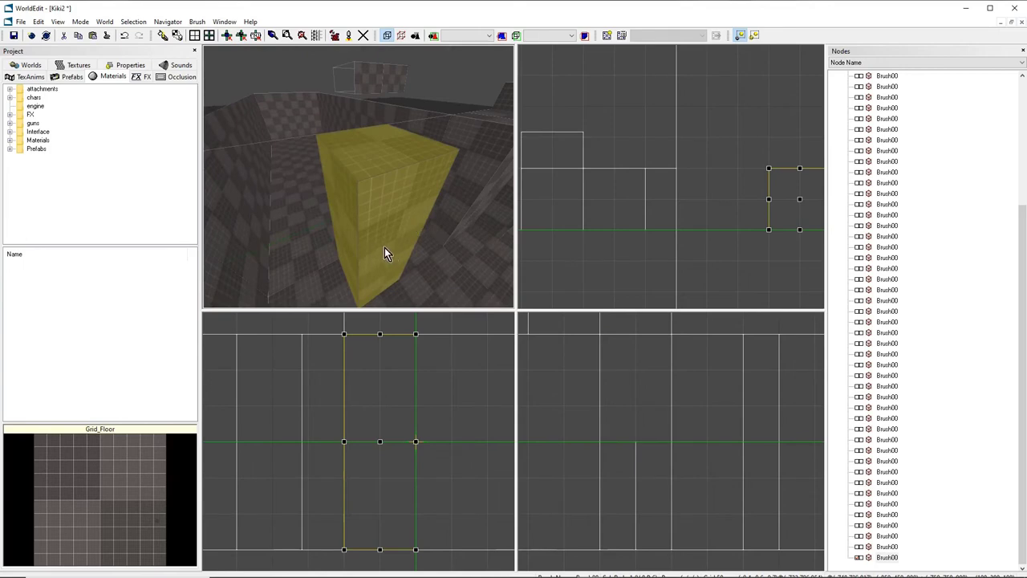
pyautogui.moveTo(415, 196); pyautogui.dragTo(357, 122, button='right')
pyautogui.click(365, 140)
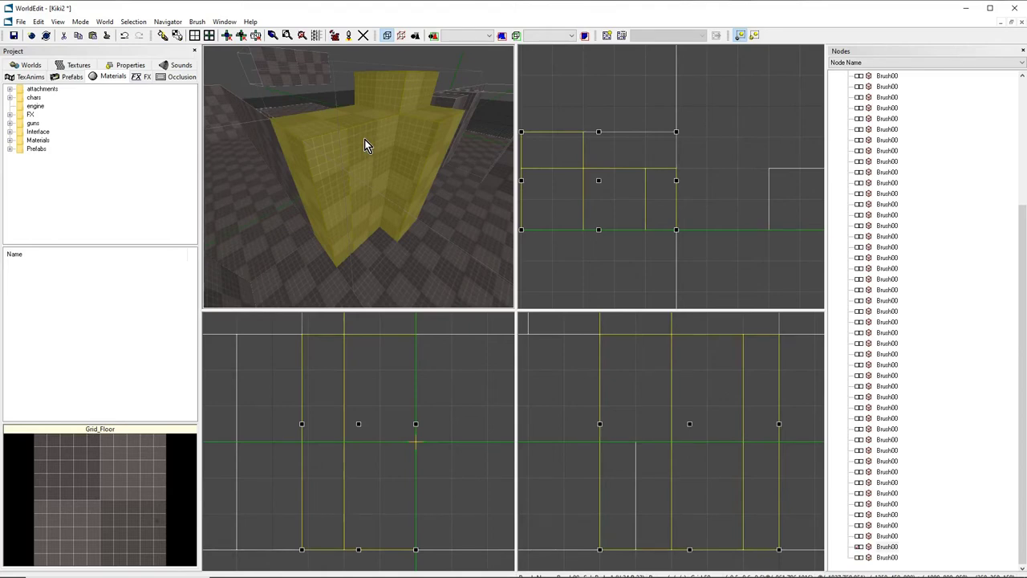
pyautogui.moveTo(364, 139); pyautogui.dragTo(400, 160, button='right')
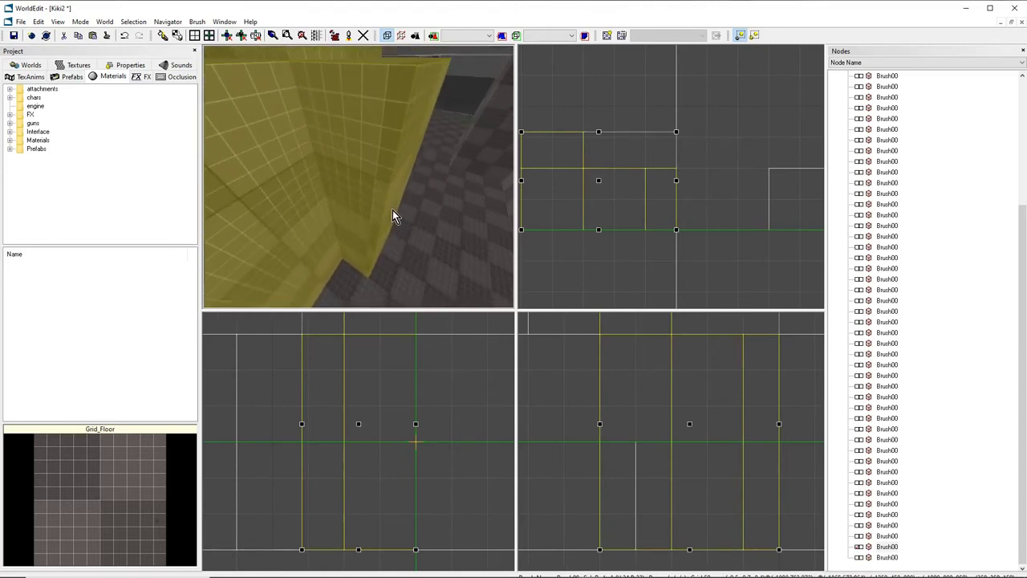
pyautogui.moveTo(392, 210)
pyautogui.mouseDown(button='right')
pyautogui.moveTo(402, 264)
pyautogui.moveTo(397, 210)
pyautogui.moveTo(380, 202)
pyautogui.moveTo(385, 228)
pyautogui.moveTo(378, 189)
pyautogui.moveTo(388, 193)
pyautogui.mouseUp(button='right')
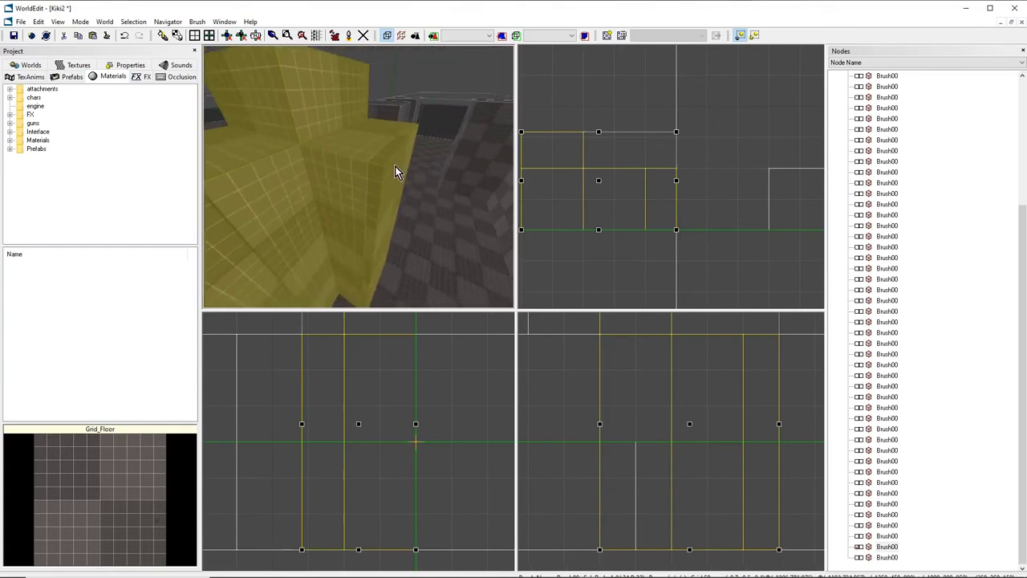
pyautogui.moveTo(395, 166)
pyautogui.mouseDown(button='right')
pyautogui.moveTo(337, 186)
pyautogui.moveTo(433, 225)
pyautogui.moveTo(422, 200)
pyautogui.moveTo(398, 207)
pyautogui.moveTo(350, 189)
pyautogui.moveTo(358, 196)
pyautogui.moveTo(354, 183)
pyautogui.moveTo(333, 187)
pyautogui.moveTo(353, 172)
pyautogui.moveTo(354, 117)
pyautogui.mouseUp(button='right')
pyautogui.click(357, 137)
pyautogui.click(354, 117)
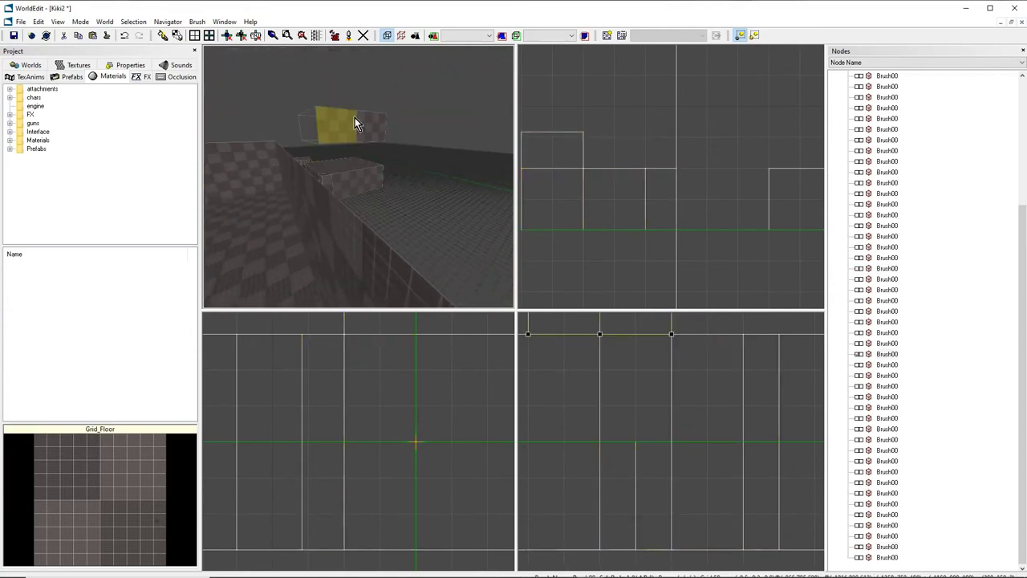
# Isolate the original L-shaped brush by hiding all other objects, and switch to geometry mode.
pyautogui.moveTo(335, 164)
pyautogui.mouseDown(button='right')
pyautogui.moveTo(333, 195)
pyautogui.moveTo(413, 191)
pyautogui.moveTo(348, 187)
pyautogui.moveTo(335, 198)
pyautogui.mouseUp(button='right')
pyautogui.click(333, 195)
pyautogui.click(373, 189)
pyautogui.click(349, 188)
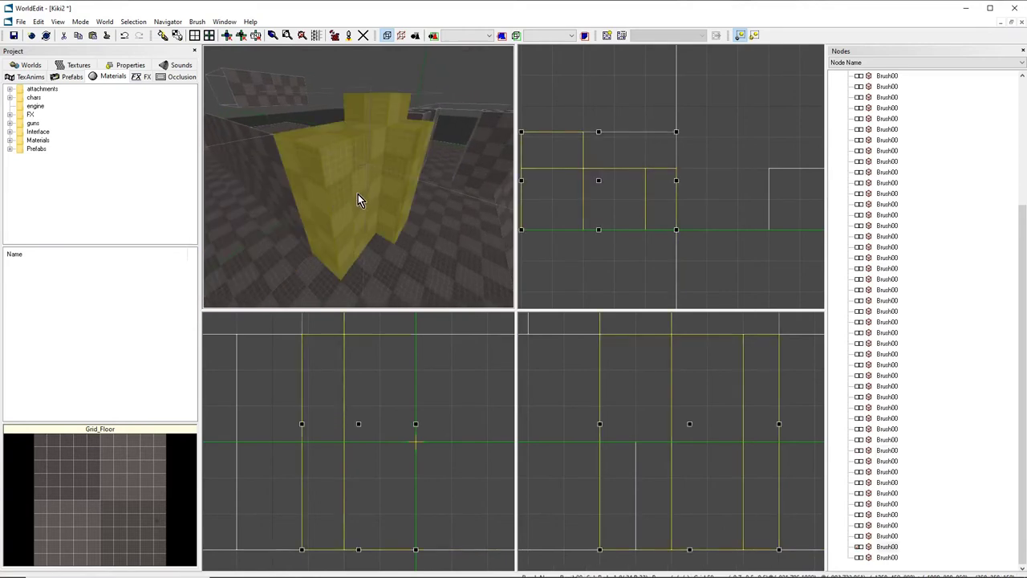
pyautogui.hotkey('shift', 'h')
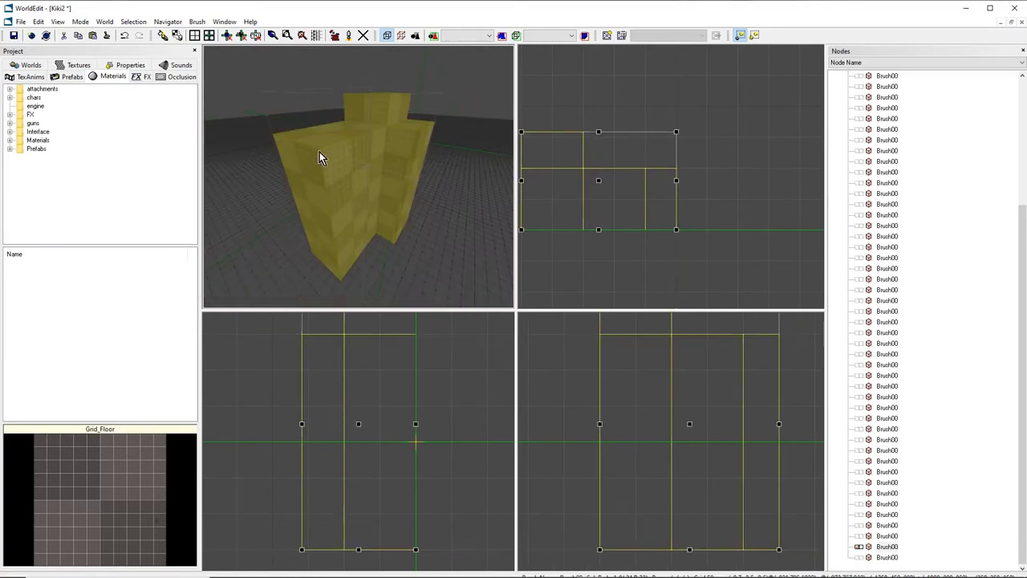
pyautogui.moveTo(387, 183)
pyautogui.mouseDown(button='right')
pyautogui.moveTo(341, 160)
pyautogui.moveTo(317, 193)
pyautogui.moveTo(297, 184)
pyautogui.mouseUp(button='right')
pyautogui.moveTo(358, 176)
pyautogui.mouseDown(button='right')
pyautogui.moveTo(401, 181)
pyautogui.moveTo(373, 132)
pyautogui.moveTo(365, 174)
pyautogui.moveTo(386, 196)
pyautogui.moveTo(357, 228)
pyautogui.moveTo(386, 167)
pyautogui.moveTo(332, 175)
pyautogui.moveTo(353, 164)
pyautogui.moveTo(337, 181)
pyautogui.moveTo(366, 187)
pyautogui.mouseUp(button='right')
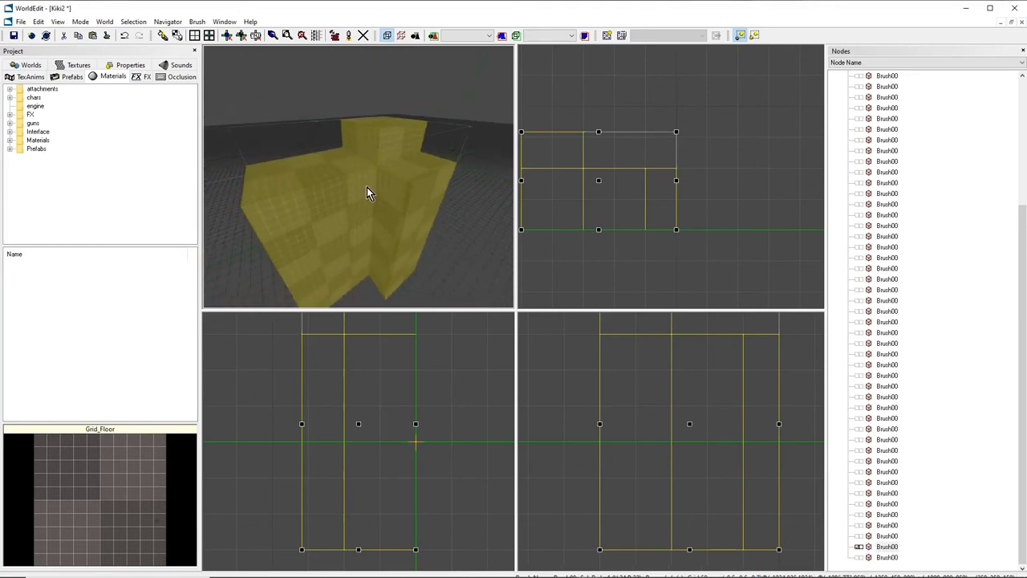
pyautogui.press('g')
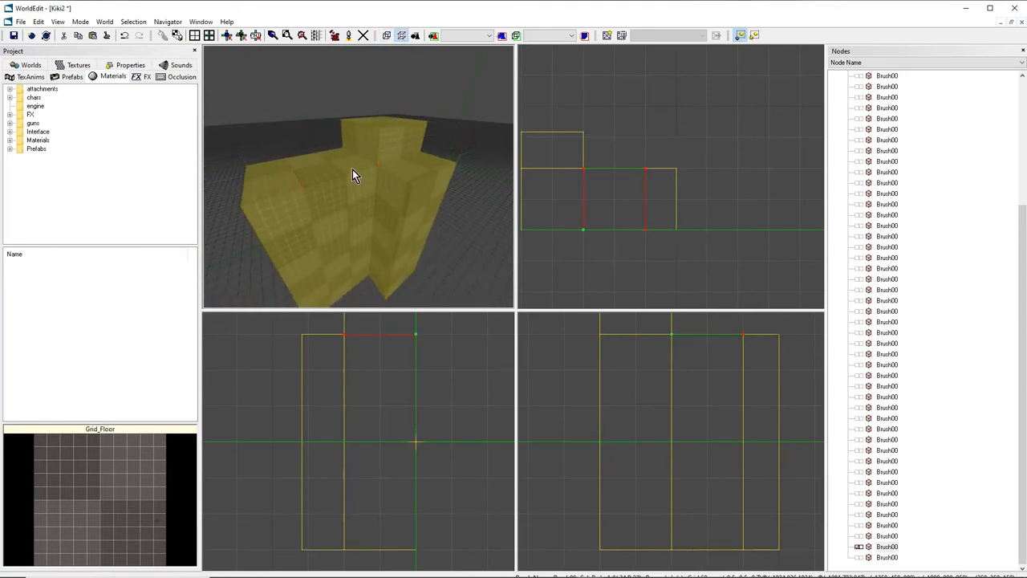
pyautogui.press('o')
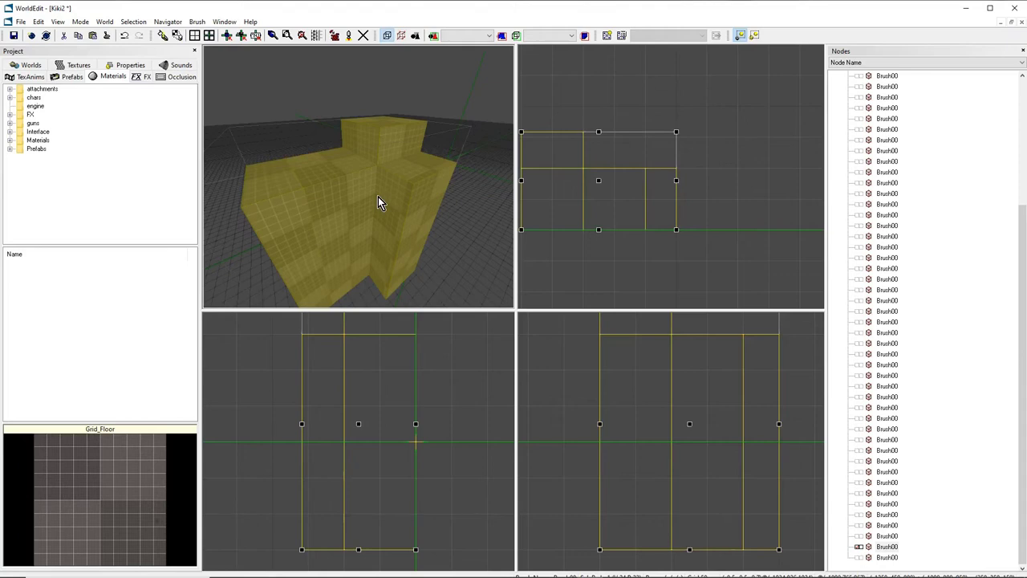
pyautogui.press('g')
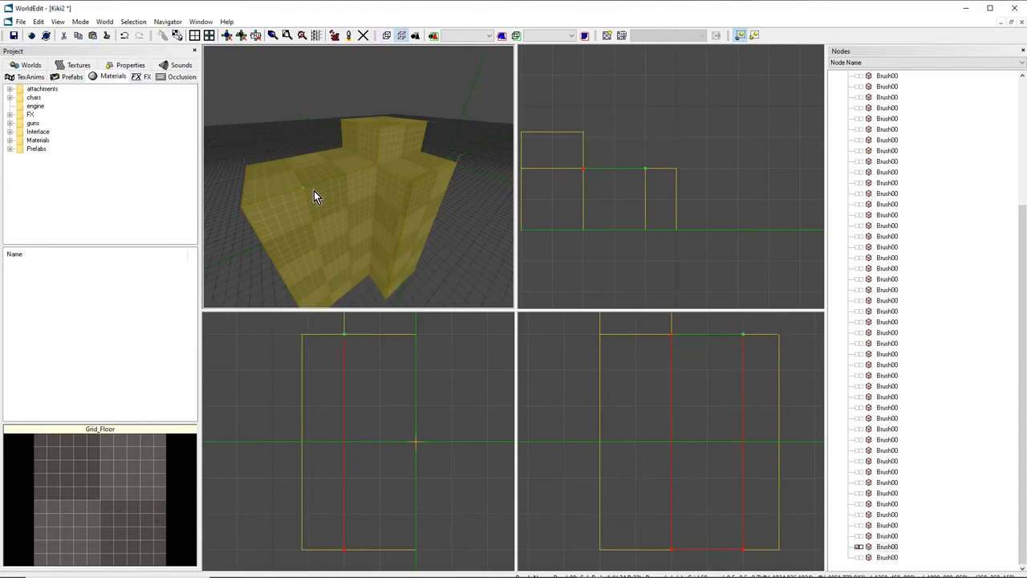
pyautogui.moveTo(329, 195)
pyautogui.mouseDown(button='right')
pyautogui.moveTo(358, 168)
pyautogui.moveTo(354, 183)
pyautogui.moveTo(346, 164)
pyautogui.mouseUp(button='right')
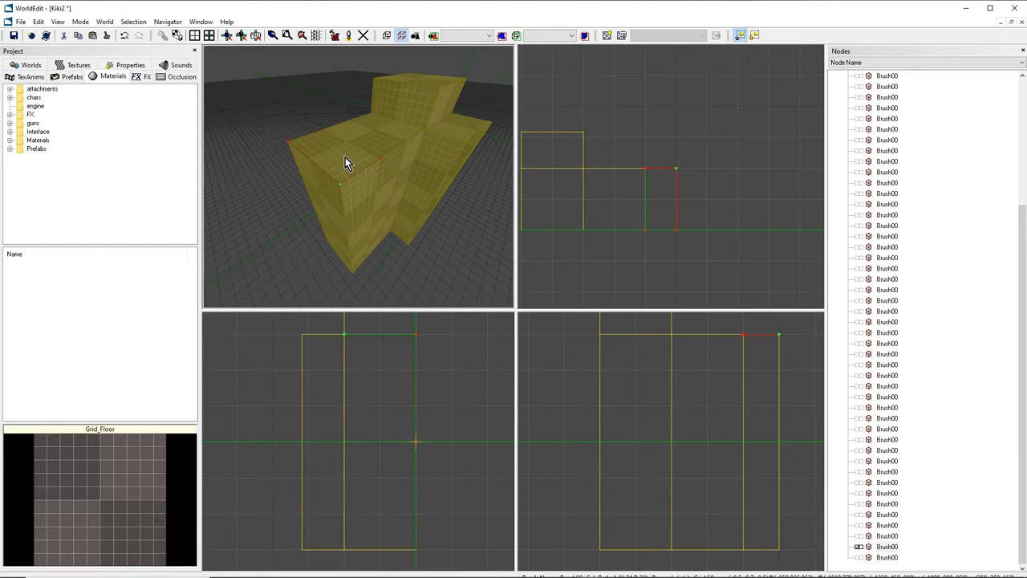
# Delete the upper corner vertex at the end of the brush's longer leg.
pyautogui.click(346, 157)
pyautogui.click(353, 183)
pyautogui.click(342, 187)
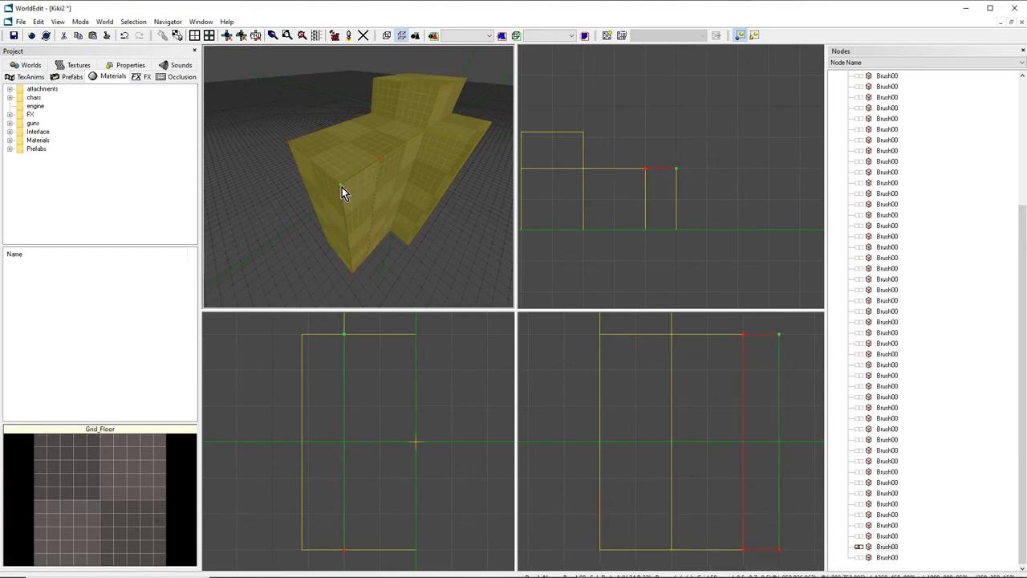
pyautogui.press('Delete')
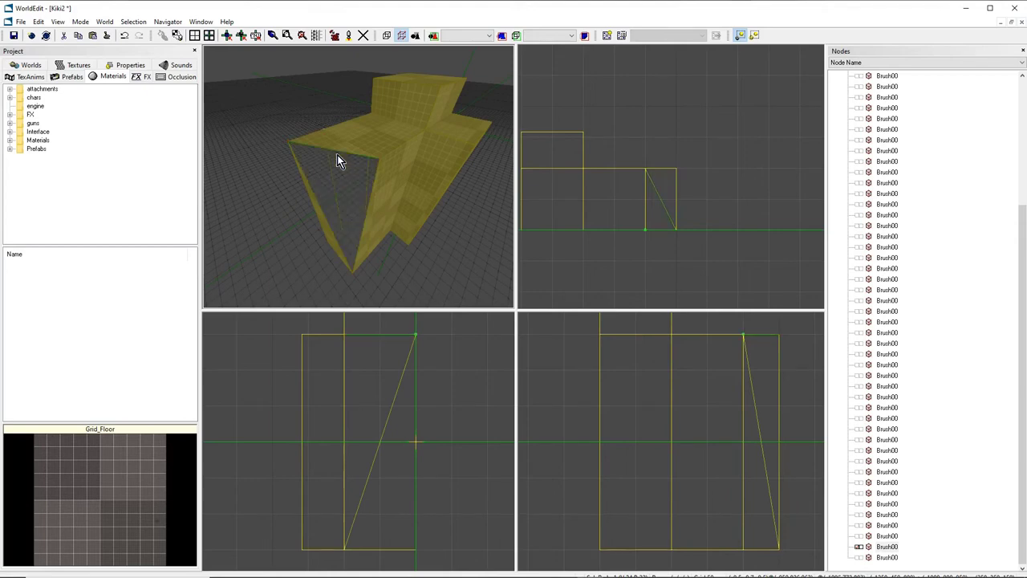
# Delete the bottom vertex at the outer corner where the brush's two legs meet.
pyautogui.click(380, 226)
pyautogui.click(350, 196)
pyautogui.moveTo(350, 191); pyautogui.dragTo(391, 215, button='right')
pyautogui.click(391, 214)
pyautogui.moveTo(366, 150); pyautogui.dragTo(356, 162, button='right')
pyautogui.click(362, 158)
pyautogui.click(364, 137)
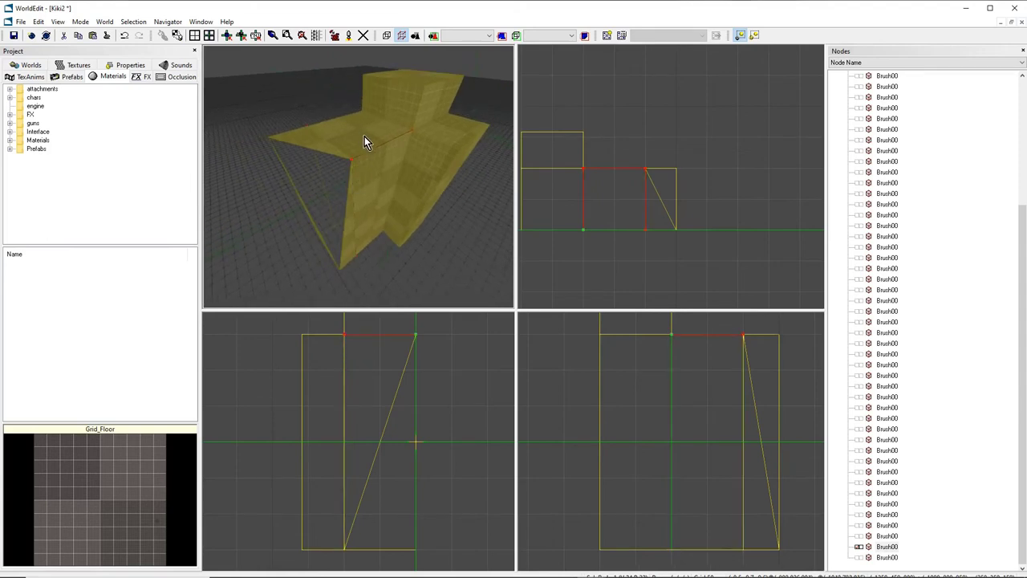
pyautogui.click(371, 151)
pyautogui.click(357, 140)
pyautogui.click(360, 134)
pyautogui.moveTo(372, 174); pyautogui.dragTo(353, 170, button='right')
pyautogui.click(353, 171)
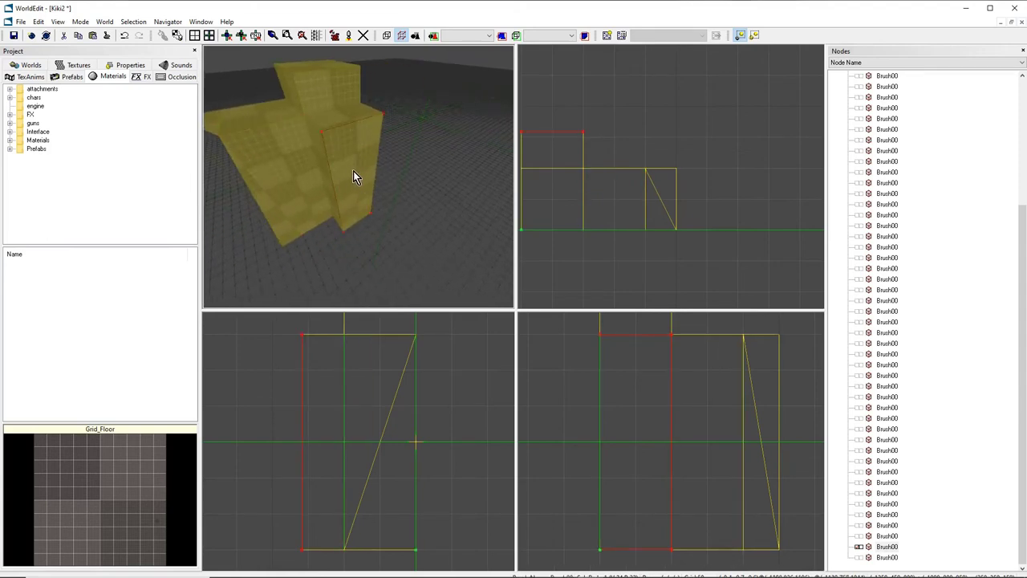
pyautogui.press('Delete')
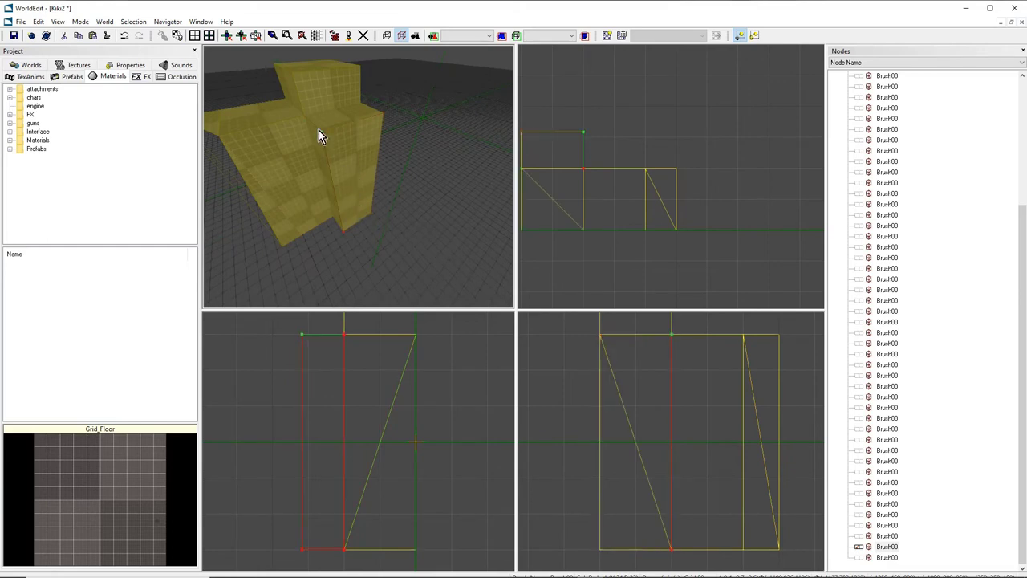
# Undo both vertex deletions and fit the brush in the views.
pyautogui.moveTo(319, 130); pyautogui.dragTo(359, 178, button='right')
pyautogui.press('f')
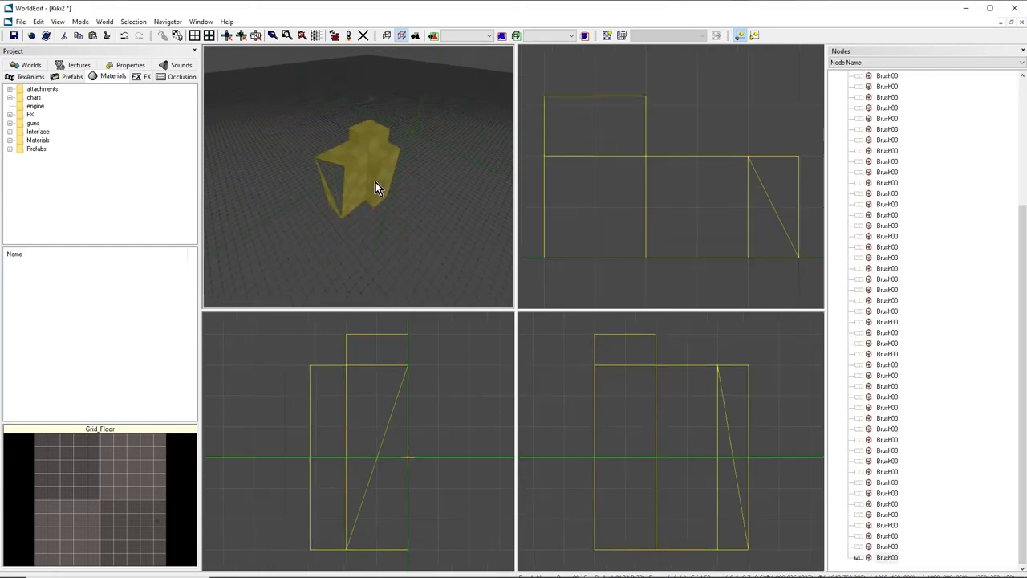
pyautogui.click(363, 172)
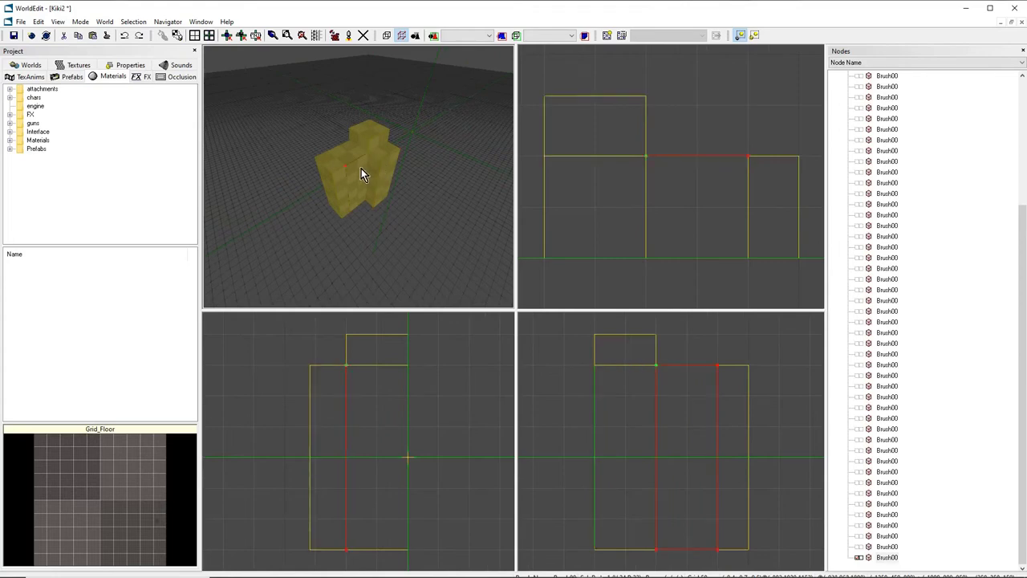
# Delete the top and side polygons of the raised block on the brush one by one, leaving the top open there.
pyautogui.moveTo(361, 169)
pyautogui.mouseDown(button='middle')
pyautogui.moveTo(417, 164)
pyautogui.moveTo(372, 146)
pyautogui.moveTo(393, 143)
pyautogui.moveTo(372, 143)
pyautogui.moveTo(365, 153)
pyautogui.moveTo(389, 160)
pyautogui.moveTo(351, 175)
pyautogui.mouseUp(button='middle')
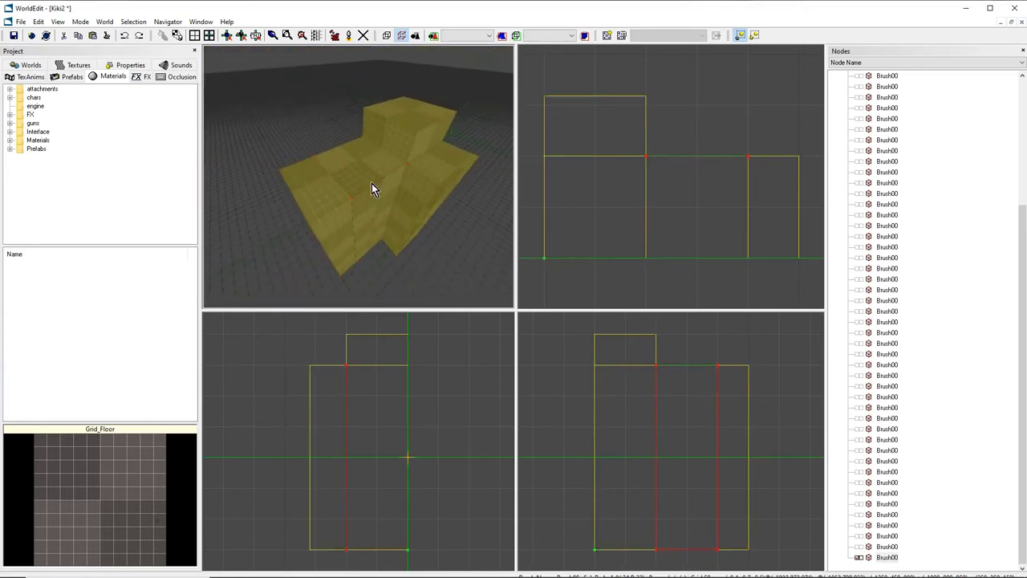
pyautogui.click(412, 112)
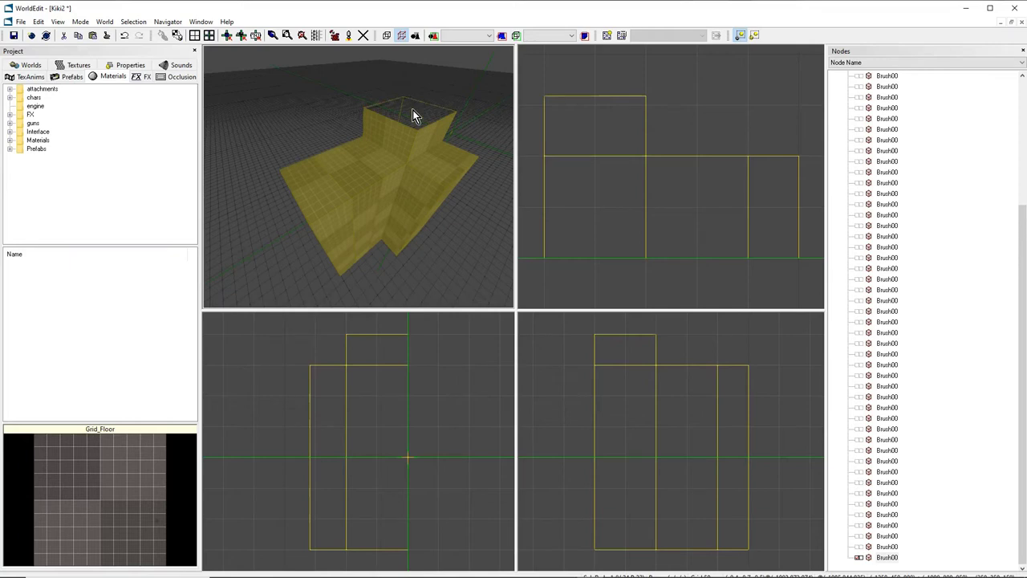
pyautogui.press('Delete')
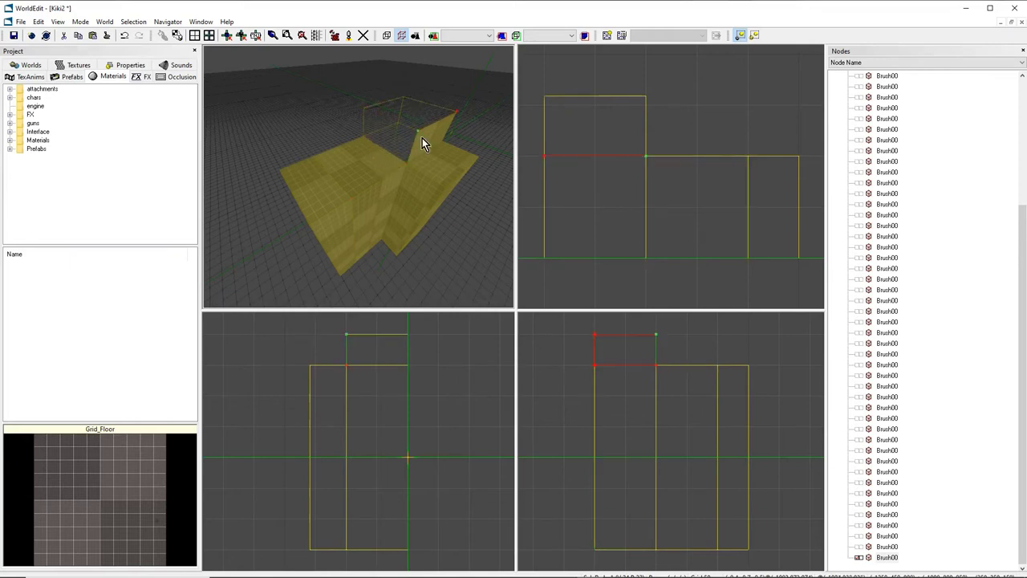
pyautogui.press('Delete')
pyautogui.moveTo(413, 135)
pyautogui.mouseDown(button='middle')
pyautogui.moveTo(433, 160)
pyautogui.moveTo(465, 144)
pyautogui.mouseUp(button='middle')
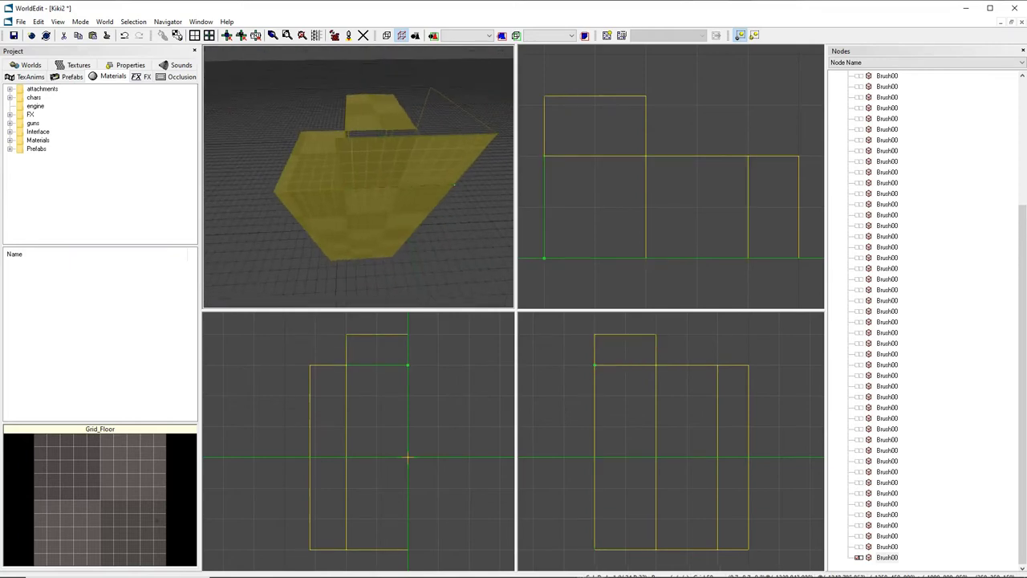
pyautogui.click(422, 160)
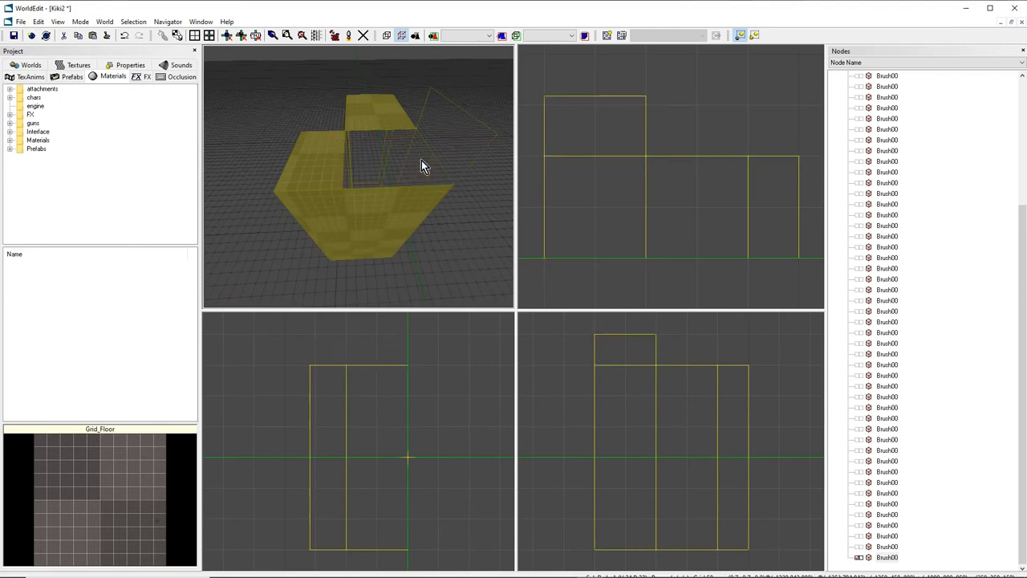
pyautogui.moveTo(421, 159); pyautogui.dragTo(421, 159, button='right')
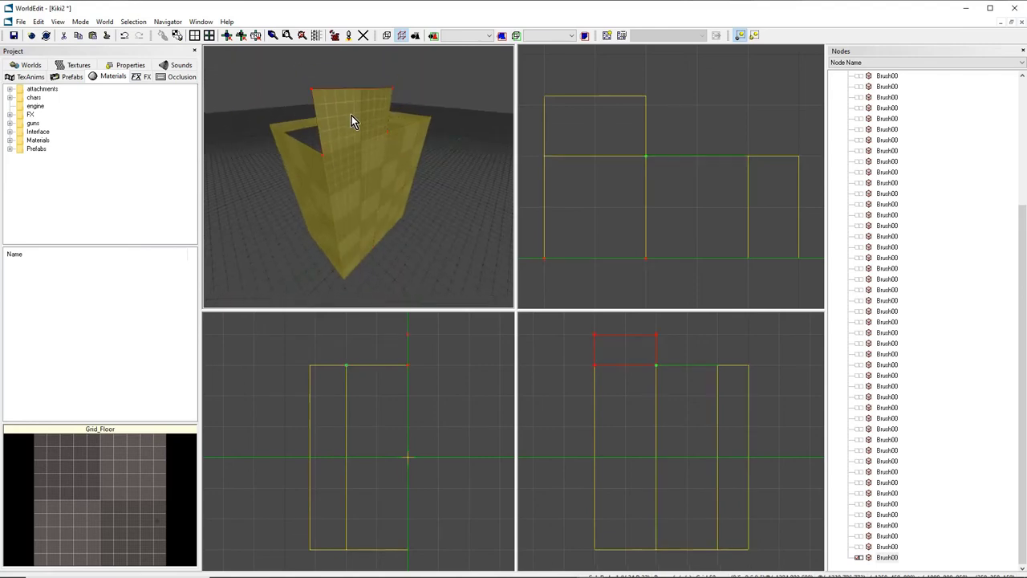
pyautogui.press('Delete')
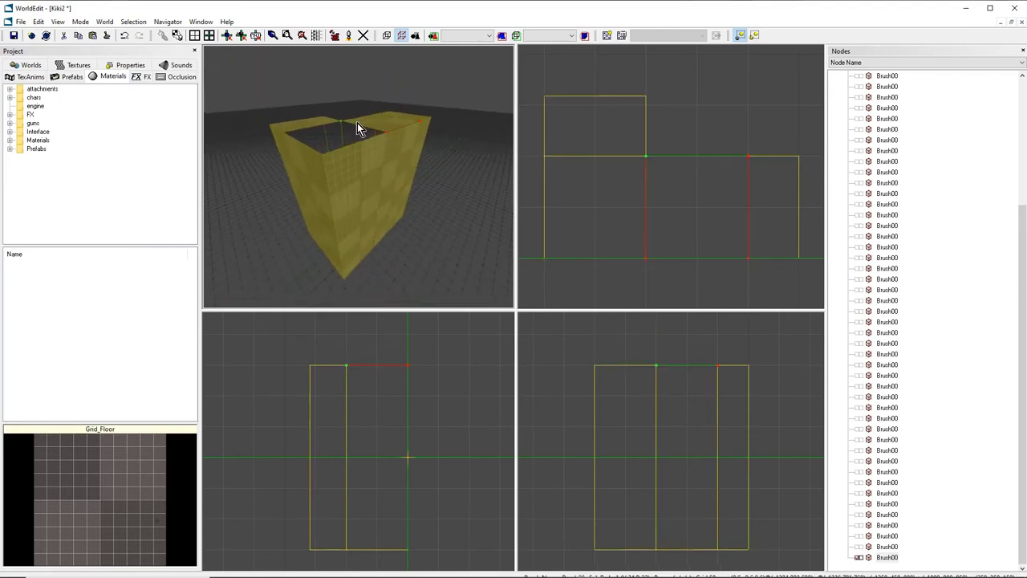
# Return to object mode and separate the brush into individual polygon brushes.
pyautogui.moveTo(357, 123)
pyautogui.mouseDown(button='right')
pyautogui.moveTo(347, 135)
pyautogui.moveTo(372, 144)
pyautogui.mouseUp(button='right')
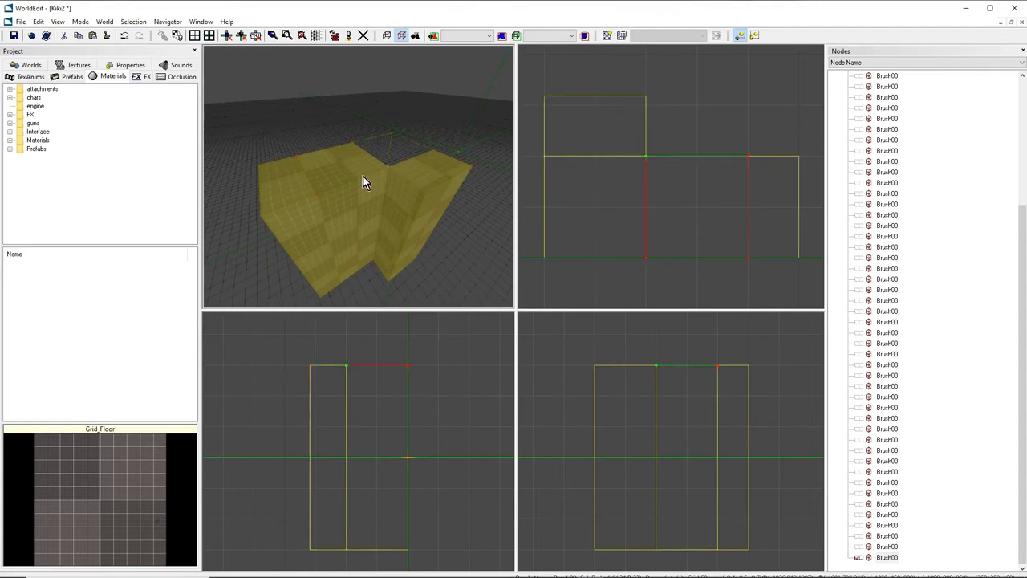
pyautogui.moveTo(364, 179)
pyautogui.mouseDown(button='right')
pyautogui.moveTo(384, 166)
pyautogui.moveTo(358, 177)
pyautogui.mouseUp(button='right')
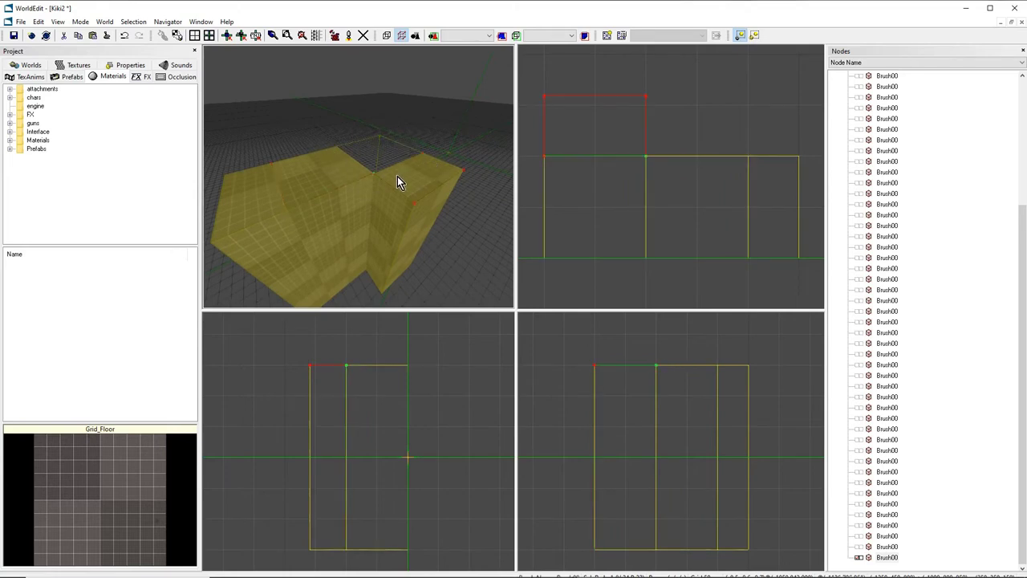
pyautogui.moveTo(397, 176); pyautogui.dragTo(394, 177, button='right')
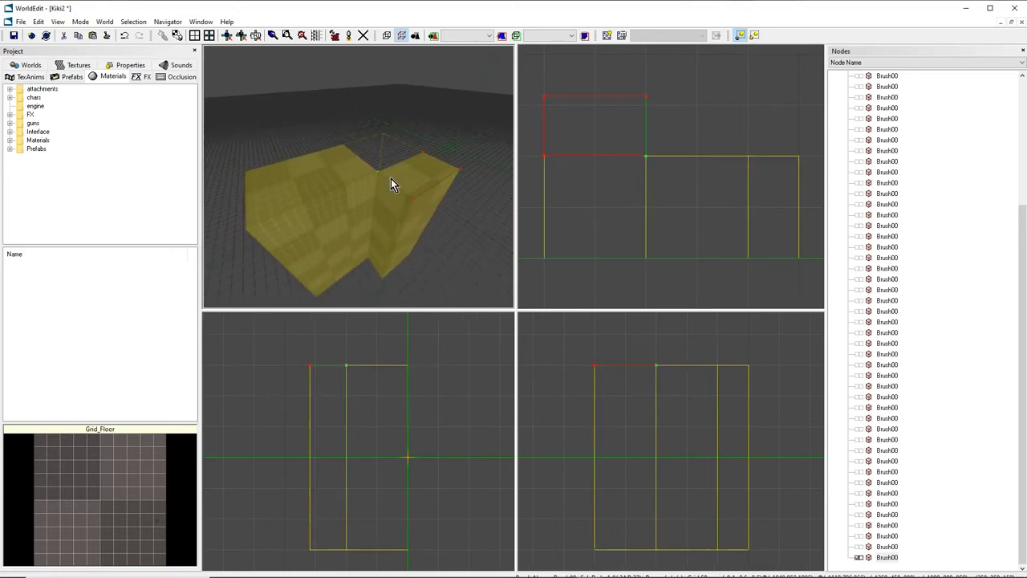
pyautogui.click(391, 179)
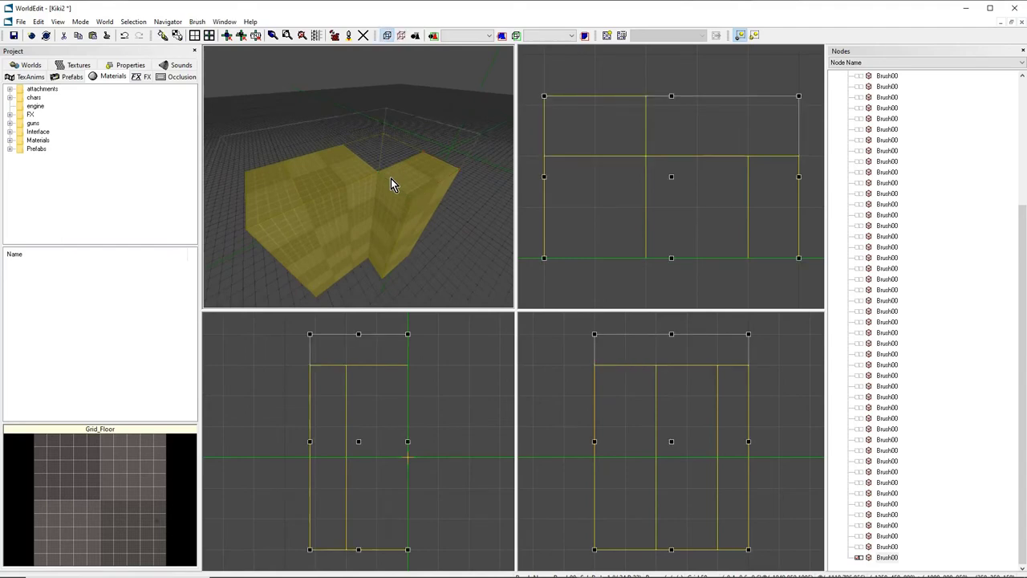
pyautogui.hotkey('ctrl', 'shift', 'j')
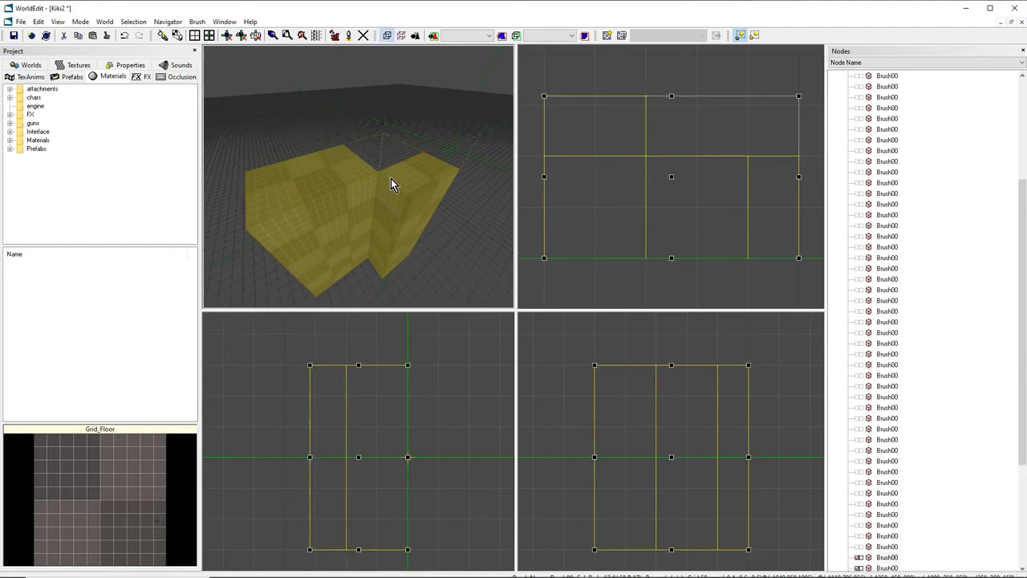
pyautogui.moveTo(401, 187); pyautogui.dragTo(401, 223, button='right')
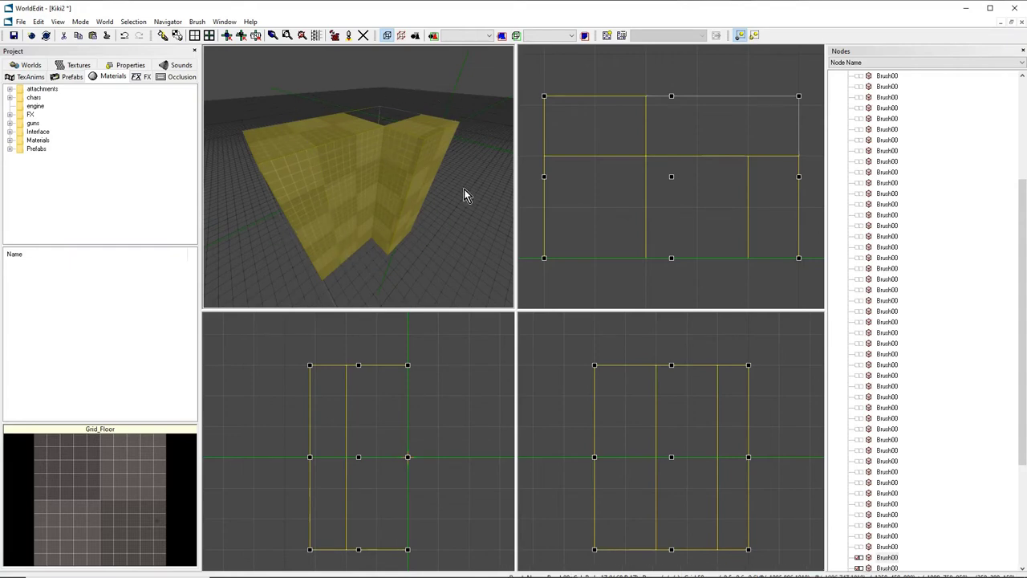
# Inspect the separated polygon brushes and select all of them in the perspective view.
pyautogui.moveTo(358, 162); pyautogui.dragTo(354, 204, button='right')
pyautogui.click(355, 204)
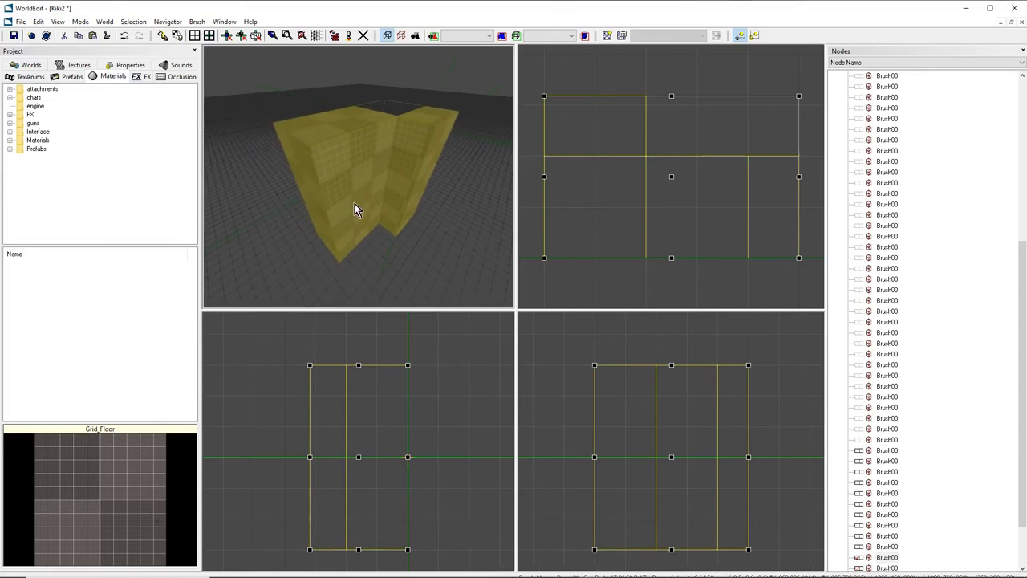
pyautogui.click(321, 136)
pyautogui.click(336, 152)
pyautogui.click(362, 153)
pyautogui.click(364, 125)
pyautogui.moveTo(364, 126); pyautogui.dragTo(364, 160, button='right')
pyautogui.moveTo(262, 64)
pyautogui.mouseDown()
pyautogui.moveTo(457, 225)
pyautogui.moveTo(472, 260)
pyautogui.mouseUp()
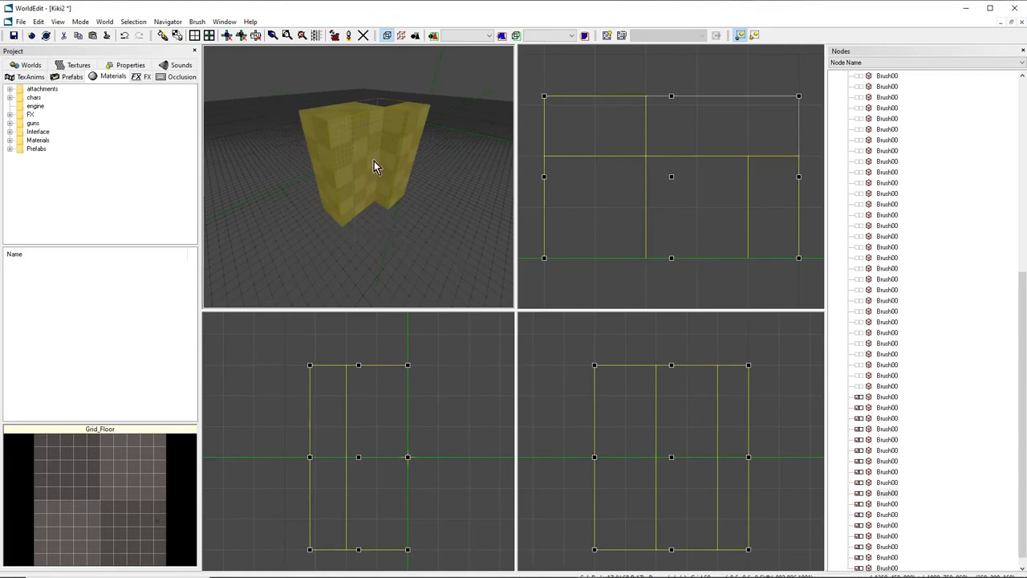
# Select the separated polygon brushes one at a time to check that each top polygon is an individual object.
pyautogui.click(354, 174)
pyautogui.moveTo(392, 188); pyautogui.dragTo(406, 187, button='right')
pyautogui.click(406, 187)
pyautogui.click(354, 148)
pyautogui.click(395, 189)
pyautogui.click(323, 171)
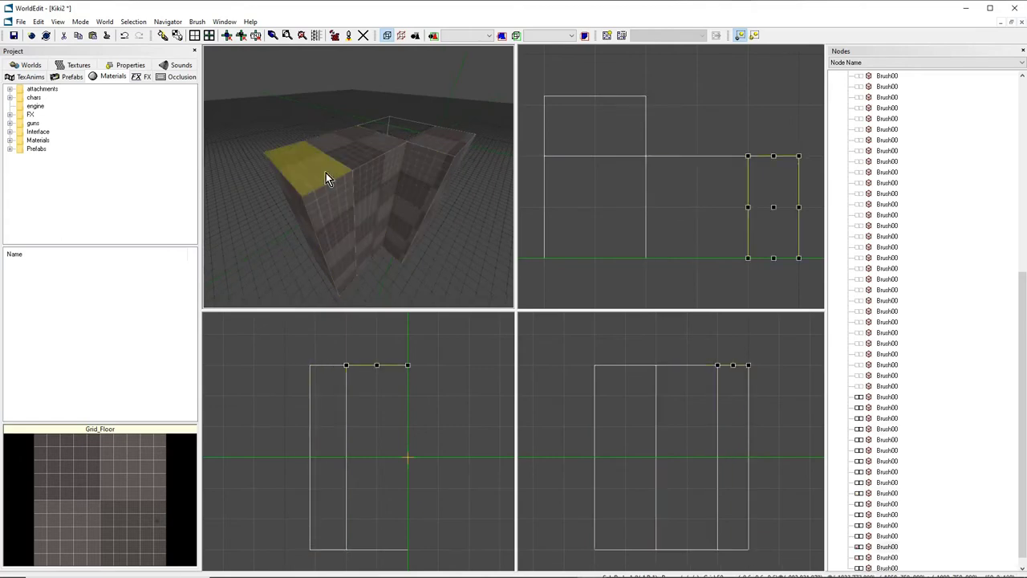
pyautogui.click(369, 162)
pyautogui.click(358, 153)
pyautogui.moveTo(398, 200)
pyautogui.mouseDown(button='right')
pyautogui.moveTo(354, 175)
pyautogui.moveTo(322, 196)
pyautogui.moveTo(341, 199)
pyautogui.moveTo(358, 177)
pyautogui.moveTo(368, 190)
pyautogui.mouseUp(button='right')
pyautogui.scroll(-2, 673, 220)
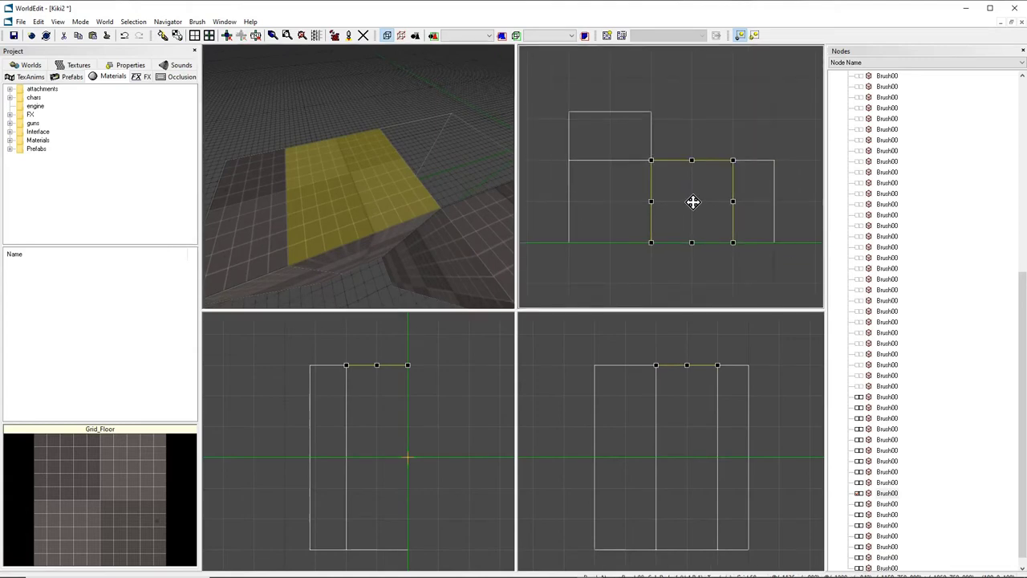
pyautogui.moveTo(693, 203); pyautogui.dragTo(612, 201)
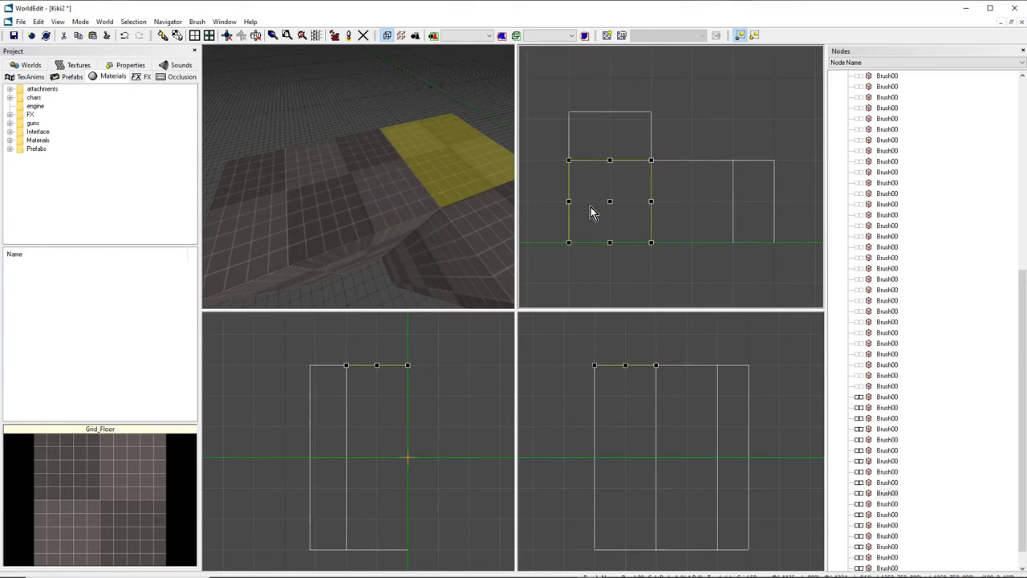
pyautogui.moveTo(401, 193); pyautogui.dragTo(458, 190, button='right')
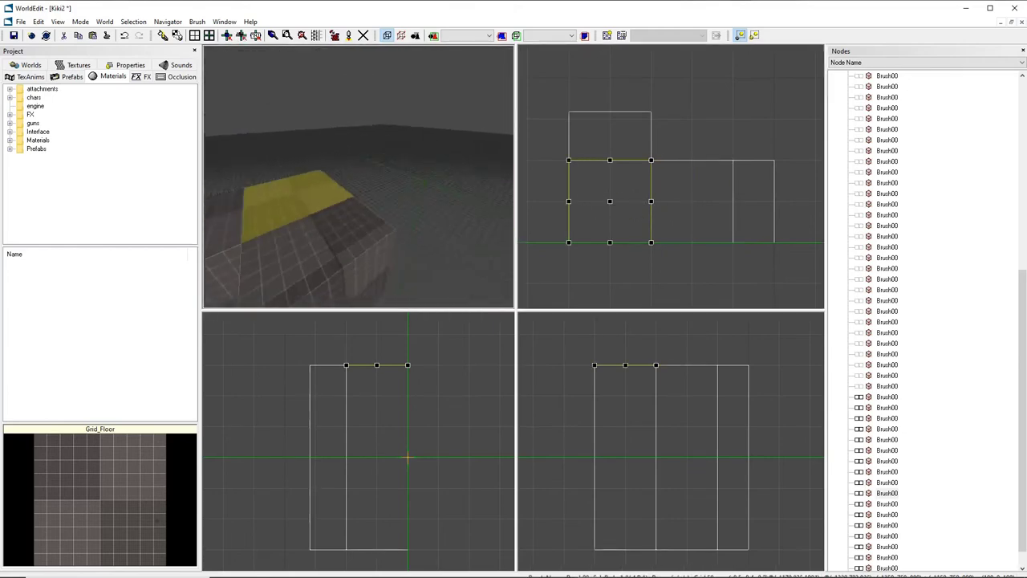
# Select all the separated polygon brushes and merge them back into one brush.
pyautogui.moveTo(361, 189); pyautogui.dragTo(258, 106, button='right')
pyautogui.moveTo(259, 106); pyautogui.dragTo(433, 276)
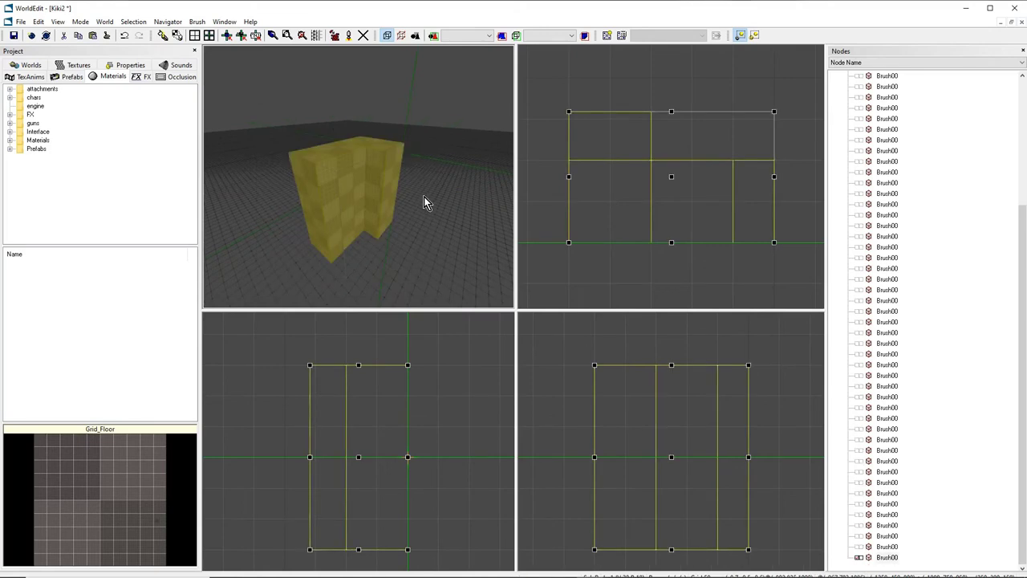
pyautogui.moveTo(424, 196)
pyautogui.mouseDown(button='right')
pyautogui.moveTo(433, 233)
pyautogui.moveTo(465, 241)
pyautogui.moveTo(434, 193)
pyautogui.moveTo(410, 208)
pyautogui.moveTo(377, 181)
pyautogui.moveTo(368, 189)
pyautogui.moveTo(376, 156)
pyautogui.moveTo(375, 183)
pyautogui.moveTo(346, 177)
pyautogui.moveTo(411, 170)
pyautogui.mouseUp(button='right')
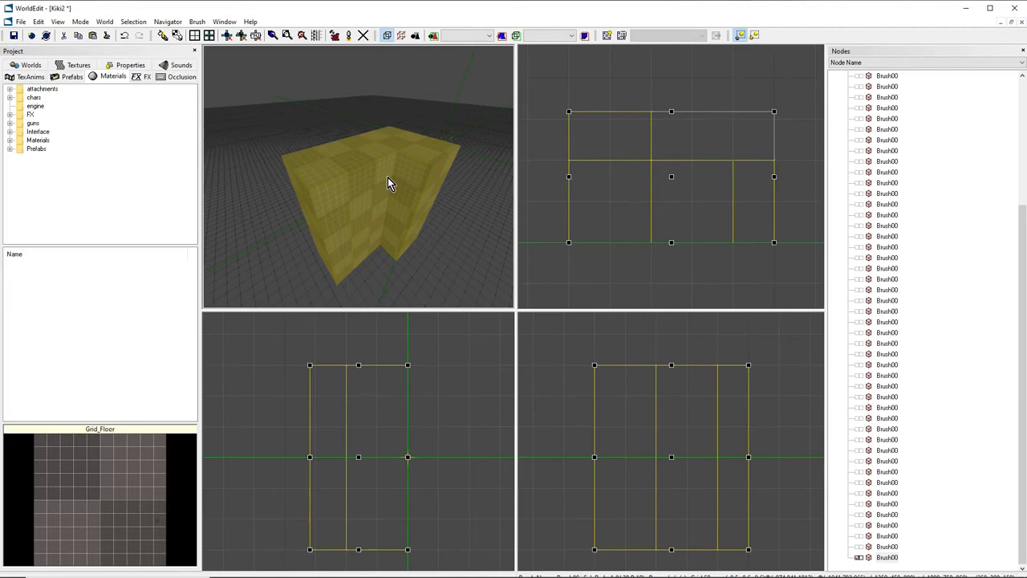
# Switch the merged brush to geometry mode and check the vertices where its polygons join.
pyautogui.press('g')
pyautogui.click(368, 238)
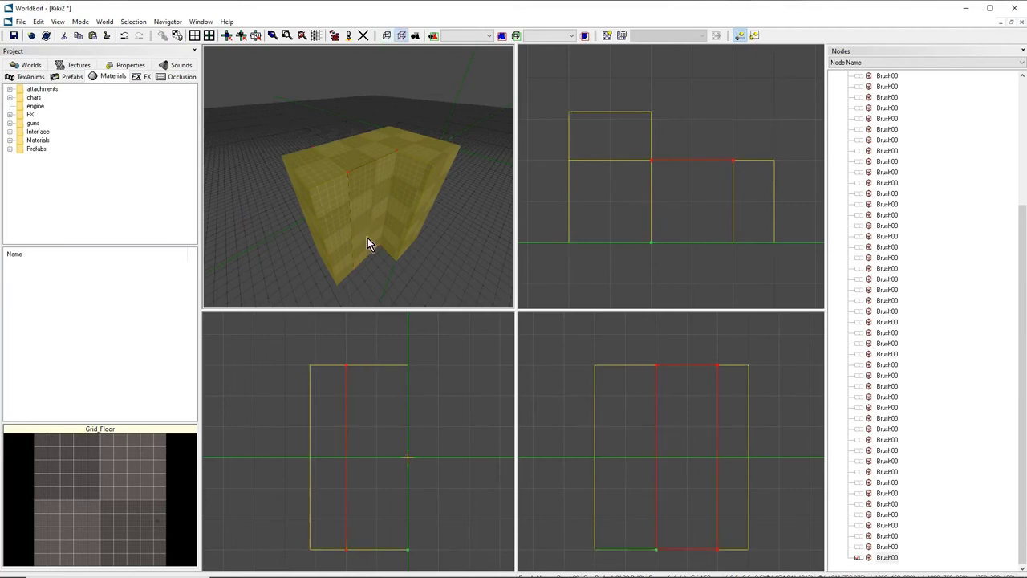
pyautogui.moveTo(368, 237); pyautogui.dragTo(402, 193, button='right')
pyautogui.click(351, 168)
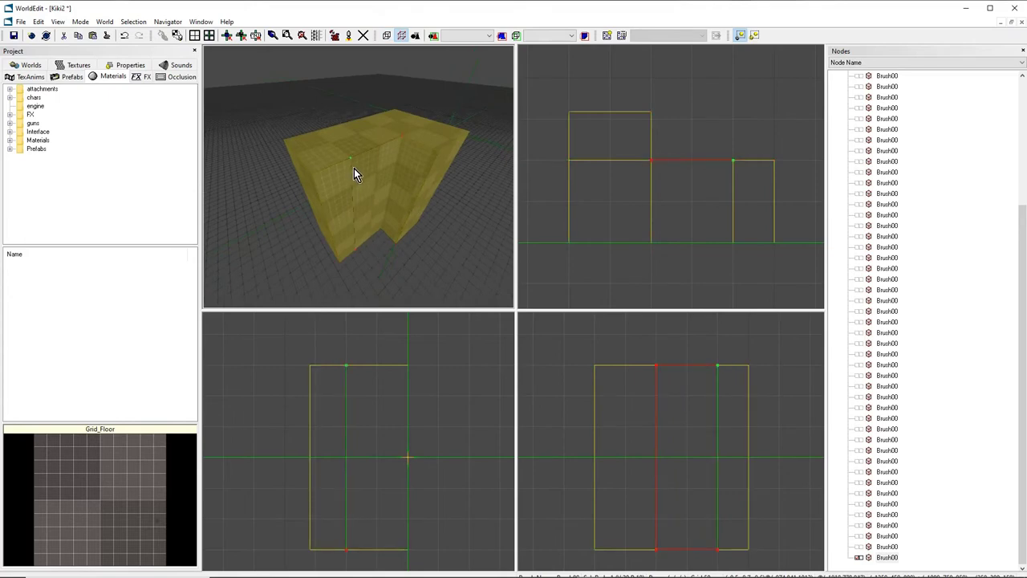
# Examine the vertices, edges and polygons around the short leg of the L-shaped brush.
pyautogui.moveTo(437, 153)
pyautogui.mouseDown(button='right')
pyautogui.moveTo(473, 159)
pyautogui.moveTo(419, 178)
pyautogui.mouseUp(button='right')
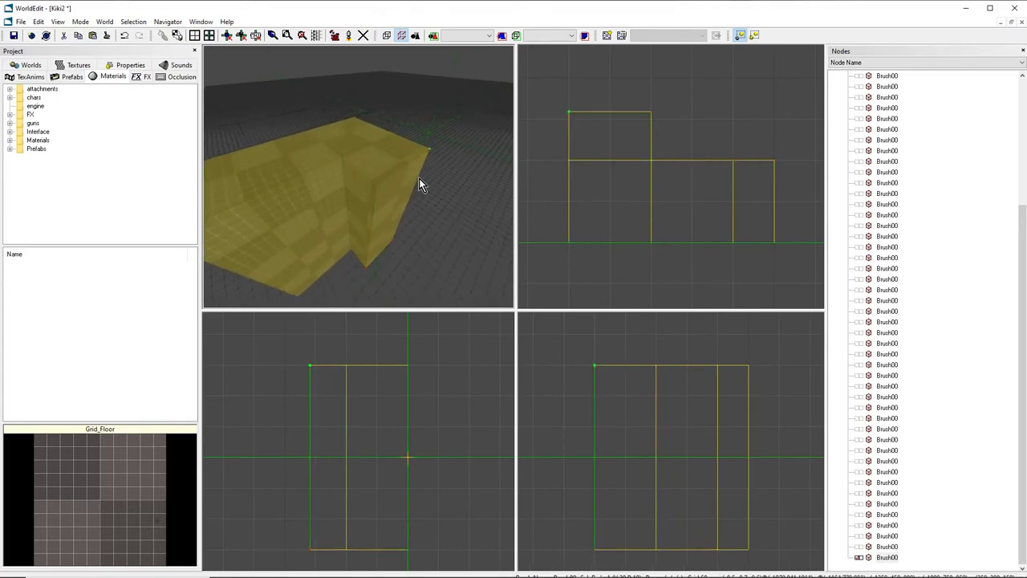
pyautogui.click(405, 172)
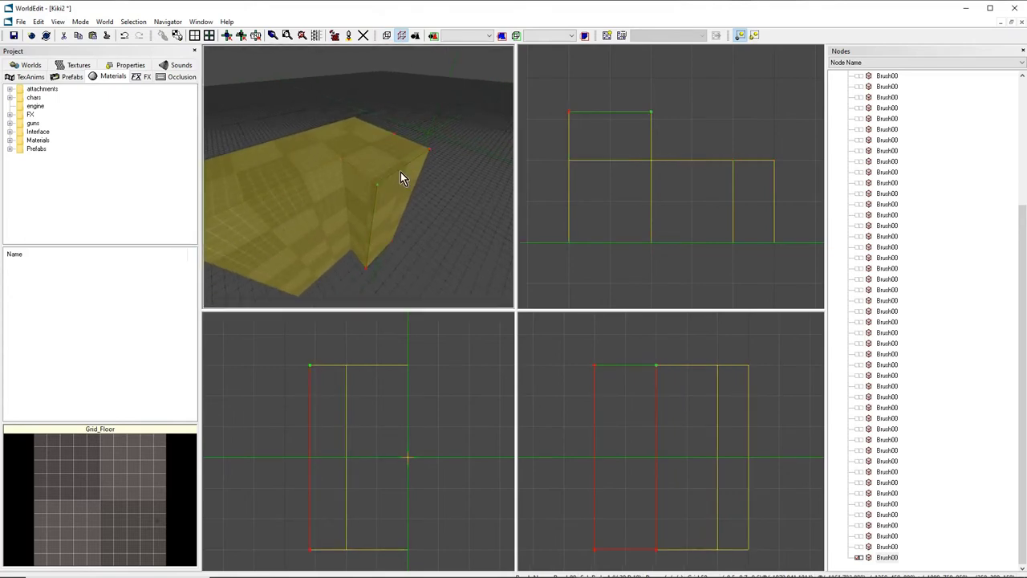
pyautogui.click(381, 190)
pyautogui.click(369, 271)
pyautogui.click(379, 192)
pyautogui.click(384, 186)
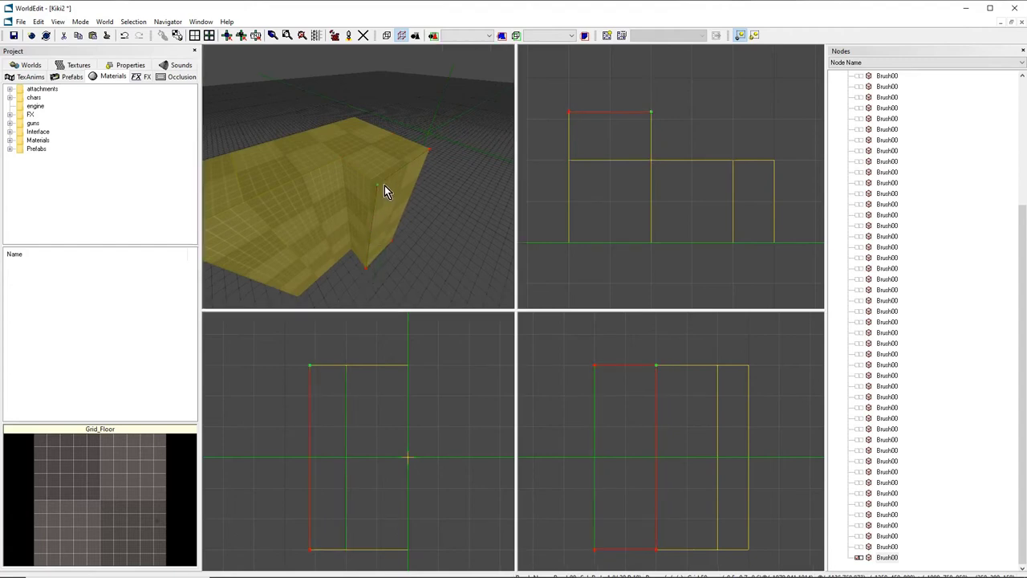
pyautogui.click(399, 180)
pyautogui.click(378, 251)
pyautogui.click(371, 214)
pyautogui.click(377, 188)
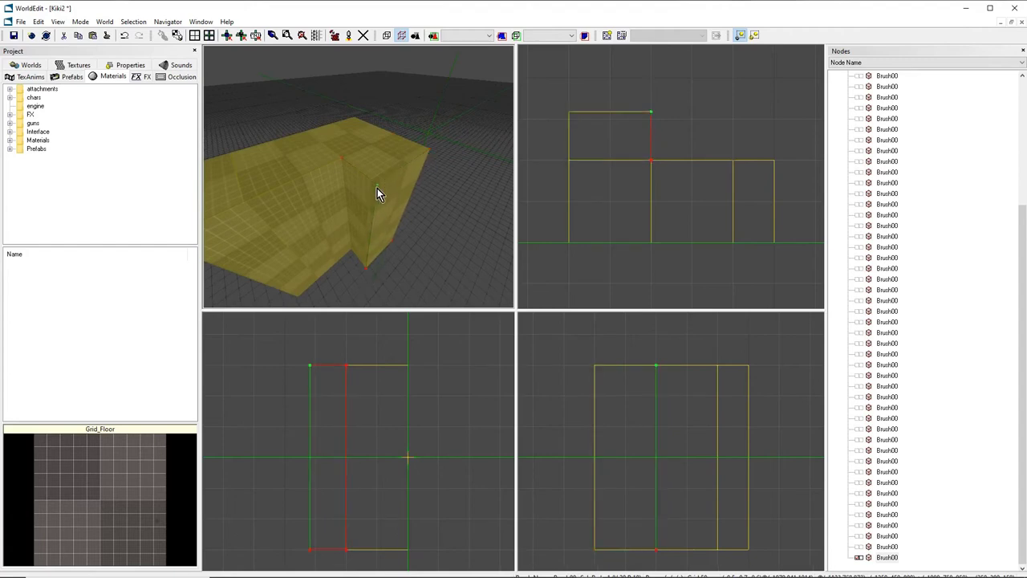
pyautogui.click(361, 172)
pyautogui.click(344, 163)
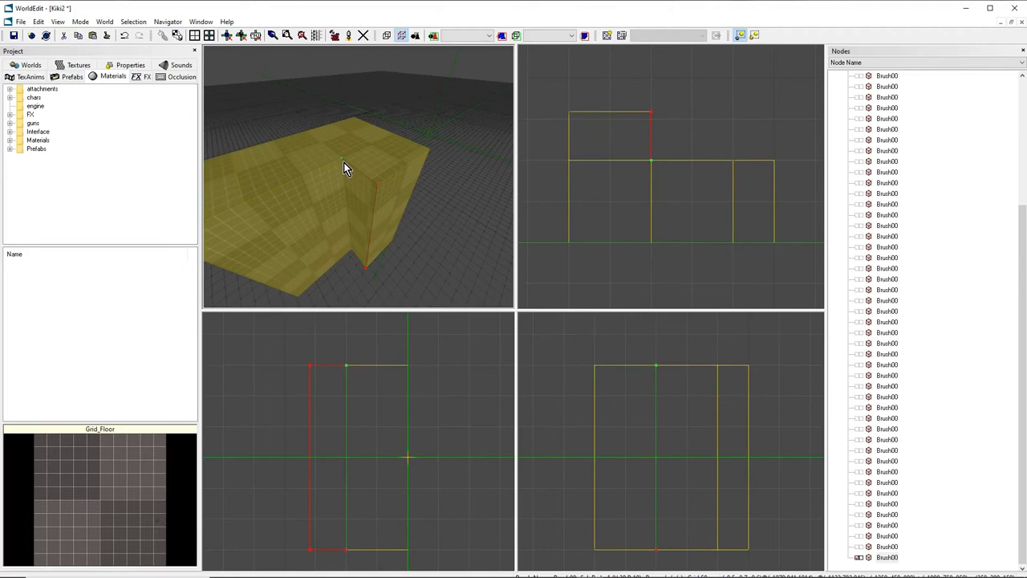
pyautogui.click(406, 189)
pyautogui.click(390, 192)
pyautogui.click(364, 201)
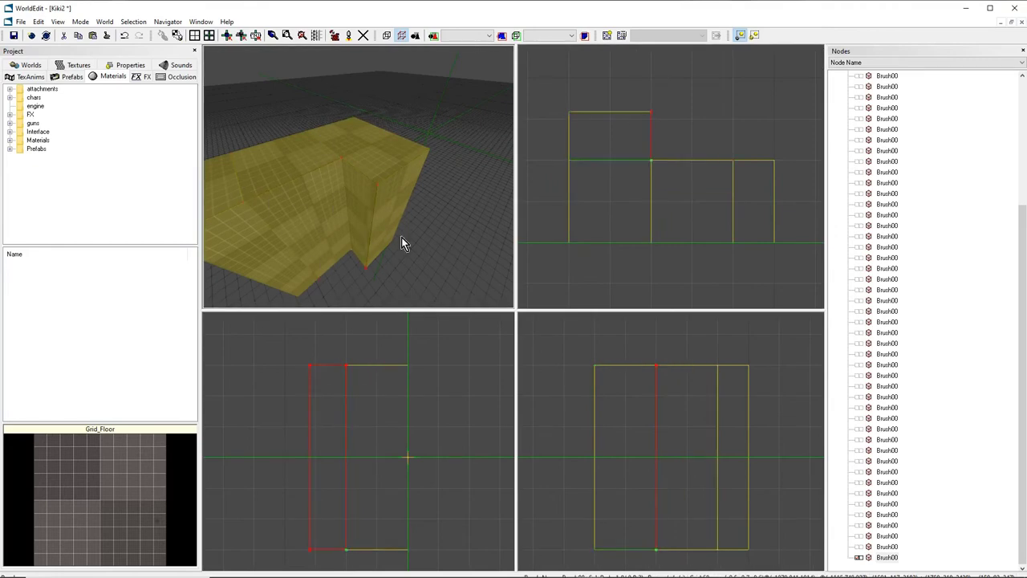
# Examine the short leg's corners up close in the top view and from several angles in perspective.
pyautogui.scroll(-4, 634, 181)
pyautogui.scroll(3, 634, 181)
pyautogui.moveTo(634, 180); pyautogui.dragTo(667, 216, button='middle')
pyautogui.moveTo(669, 163); pyautogui.dragTo(651, 183, button='middle')
pyautogui.scroll(3, 677, 170)
pyautogui.scroll(3, 625, 175)
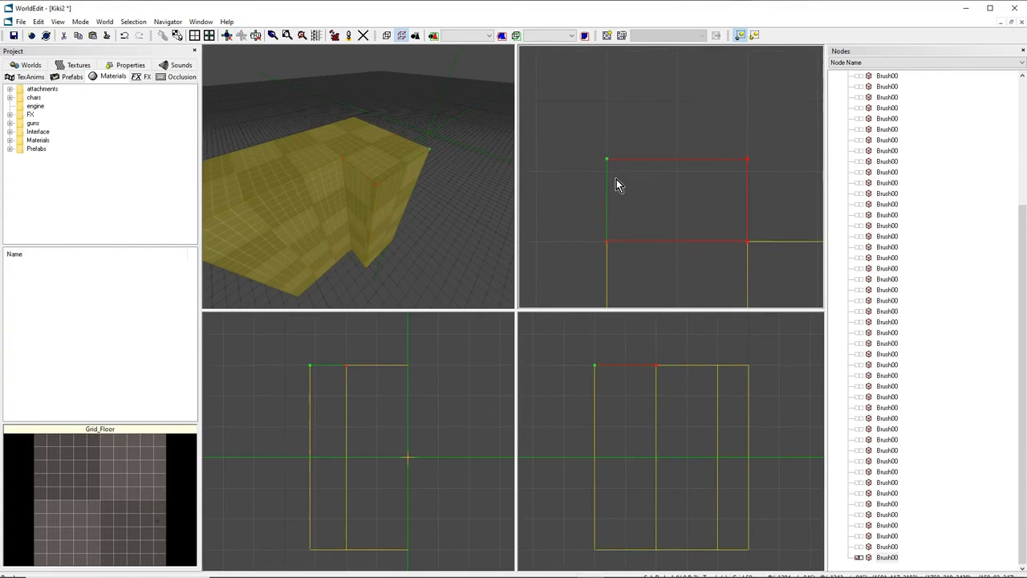
pyautogui.moveTo(357, 201)
pyautogui.mouseDown(button='middle')
pyautogui.moveTo(347, 248)
pyautogui.moveTo(348, 224)
pyautogui.mouseUp(button='middle')
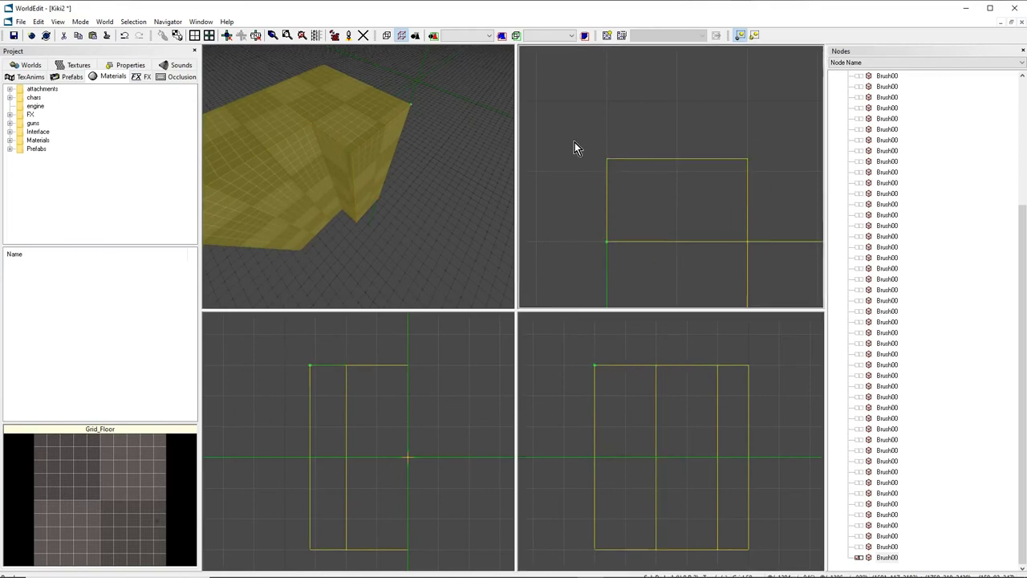
pyautogui.moveTo(381, 205)
pyautogui.mouseDown(button='middle')
pyautogui.moveTo(361, 207)
pyautogui.moveTo(393, 210)
pyautogui.mouseUp(button='middle')
pyautogui.moveTo(345, 186); pyautogui.dragTo(374, 187, button='middle')
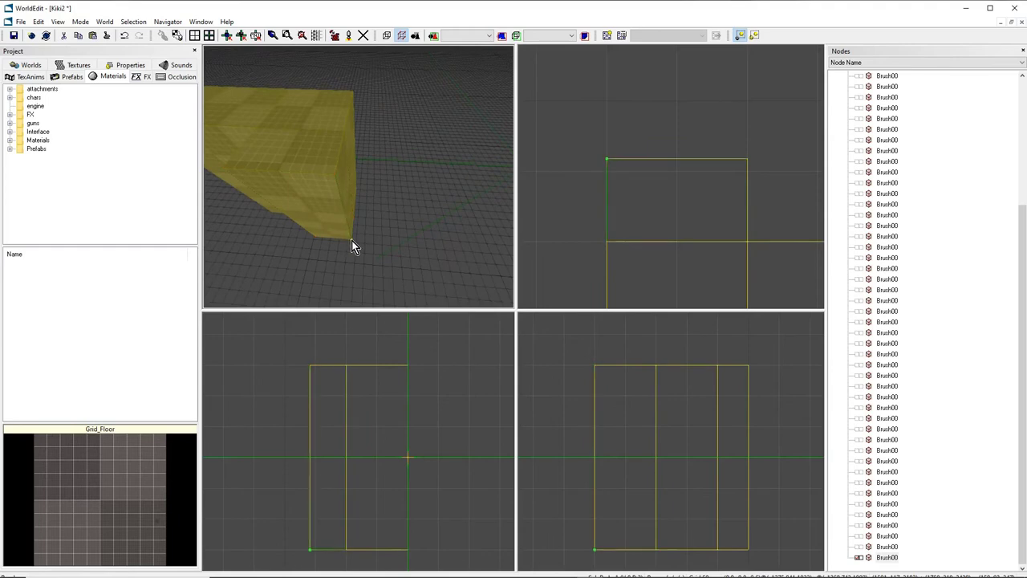
pyautogui.click(335, 184)
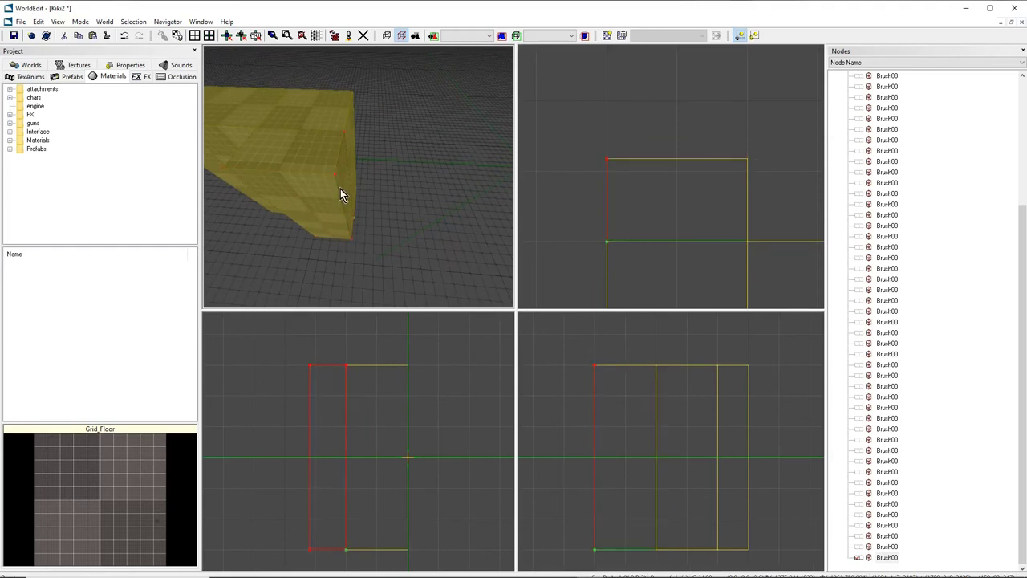
pyautogui.click(603, 163)
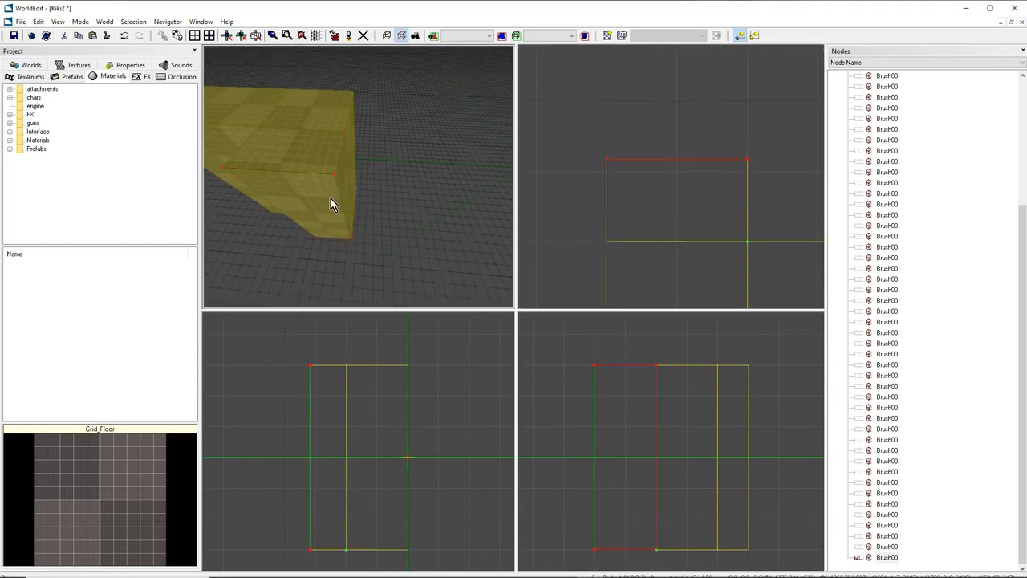
pyautogui.moveTo(348, 219); pyautogui.dragTo(450, 218, button='middle')
pyautogui.moveTo(348, 192)
pyautogui.mouseDown(button='middle')
pyautogui.moveTo(363, 177)
pyautogui.moveTo(321, 172)
pyautogui.moveTo(394, 197)
pyautogui.moveTo(417, 181)
pyautogui.moveTo(363, 195)
pyautogui.moveTo(433, 193)
pyautogui.moveTo(361, 177)
pyautogui.moveTo(411, 181)
pyautogui.mouseUp(button='middle')
# Move the short leg's two outer corners inward in the top view so its end edge sits on the nearest grid line.
pyautogui.click(747, 171)
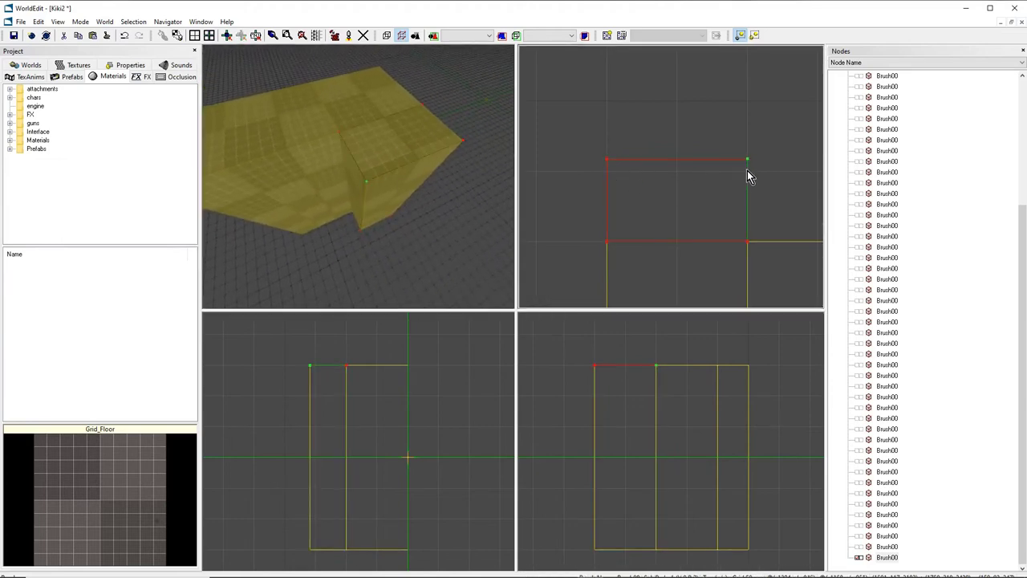
pyautogui.click(630, 149)
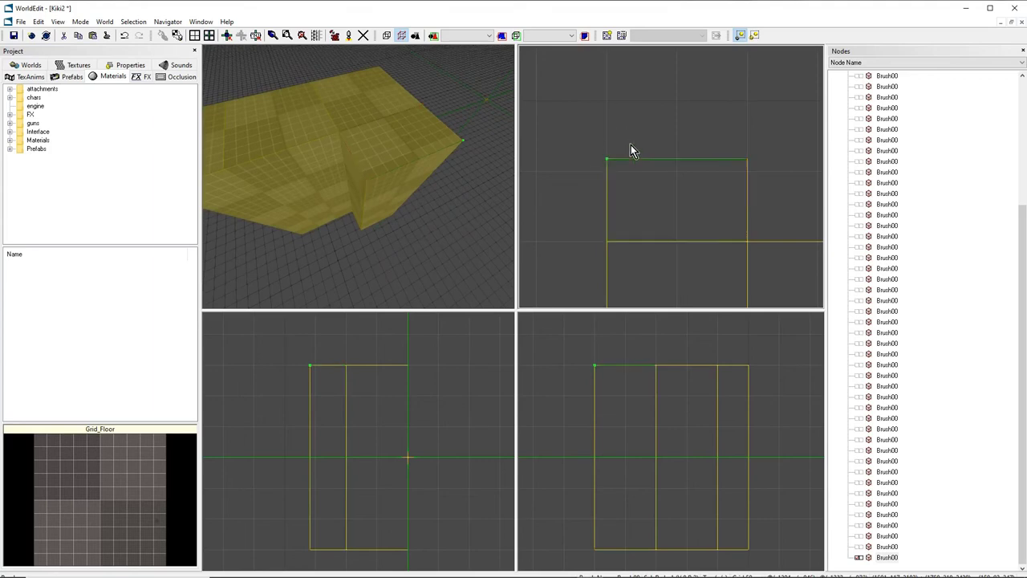
pyautogui.click(608, 165)
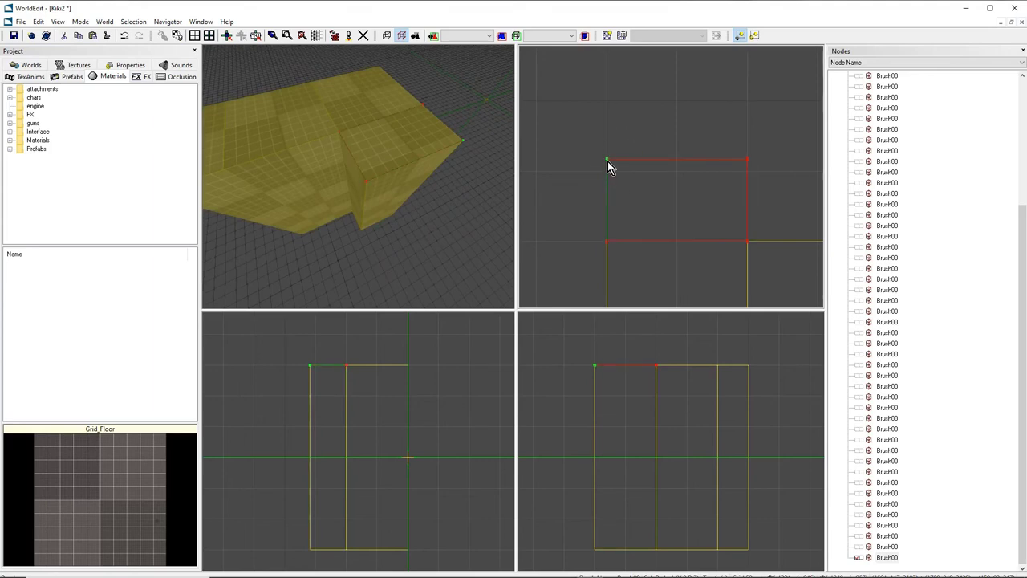
pyautogui.click(607, 159)
pyautogui.click(608, 161)
pyautogui.moveTo(608, 162); pyautogui.dragTo(607, 172)
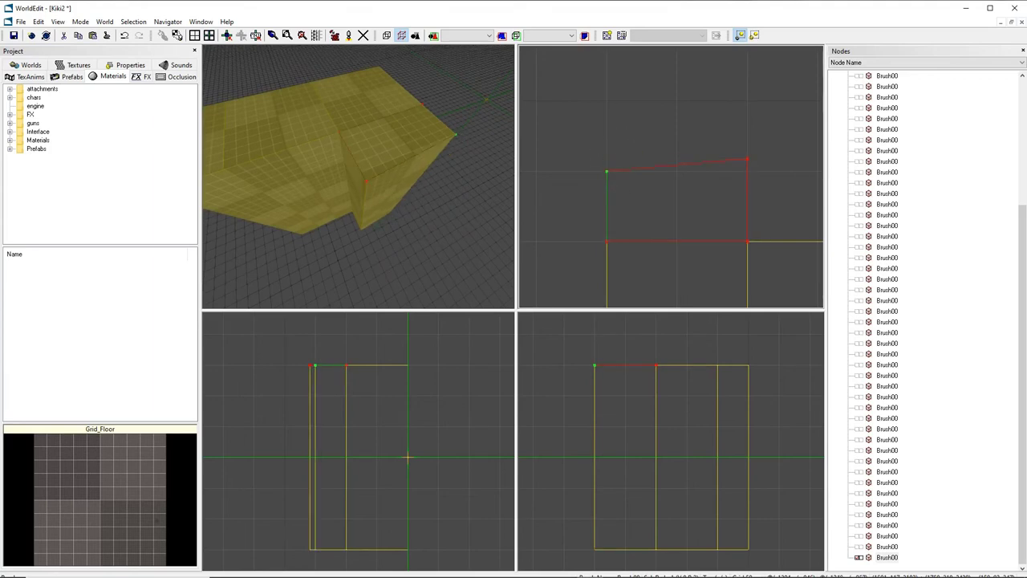
pyautogui.click(607, 162)
pyautogui.moveTo(747, 158); pyautogui.dragTo(743, 169)
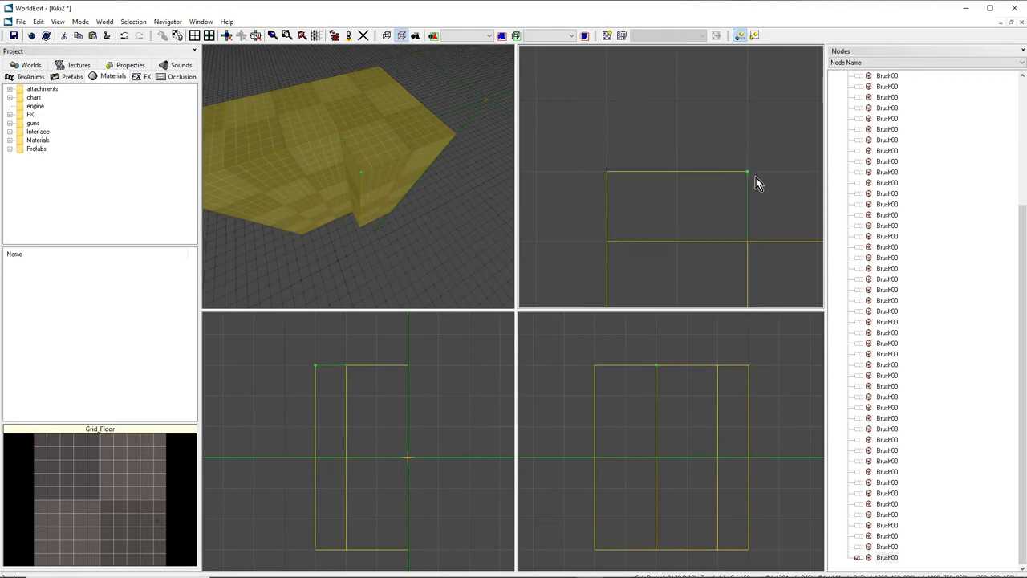
# Extend the short leg's two outer corners one grid cell outward in the top view and return both to their previous grid line.
pyautogui.scroll(-2, 708, 176)
pyautogui.scroll(1, 708, 175)
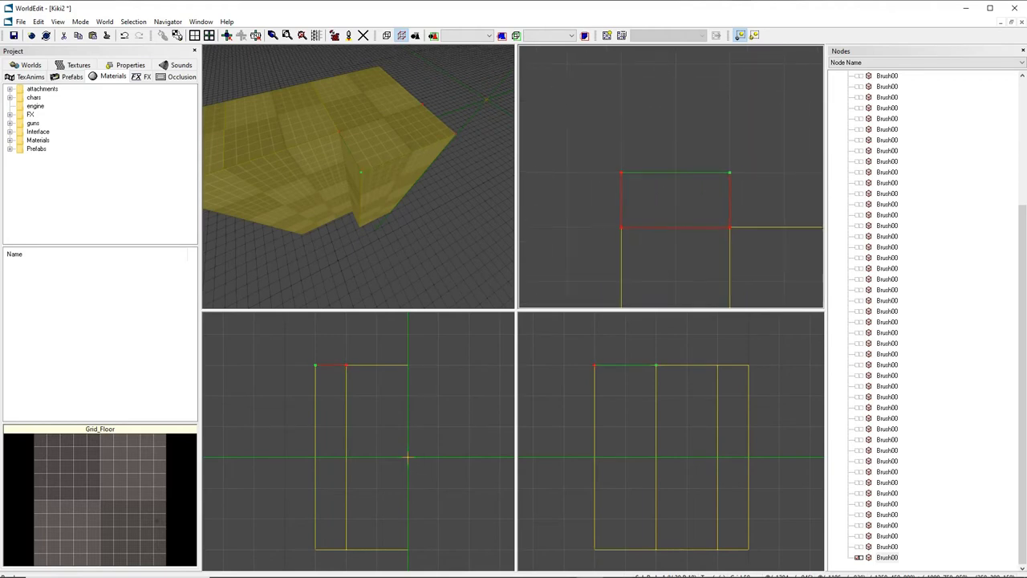
pyautogui.moveTo(372, 197); pyautogui.dragTo(359, 177, button='middle')
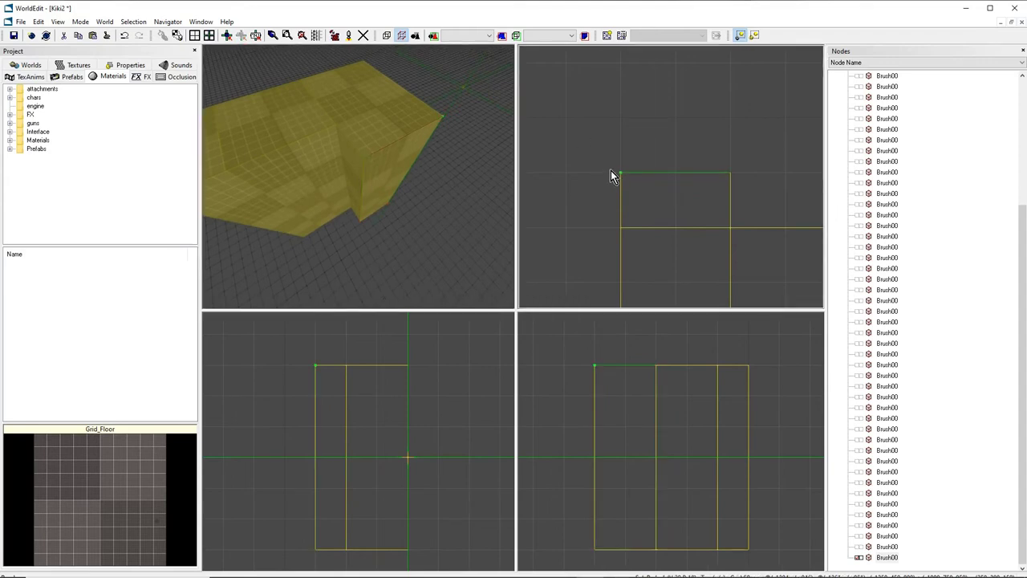
pyautogui.scroll(-1, 613, 169)
pyautogui.scroll(-1, 613, 168)
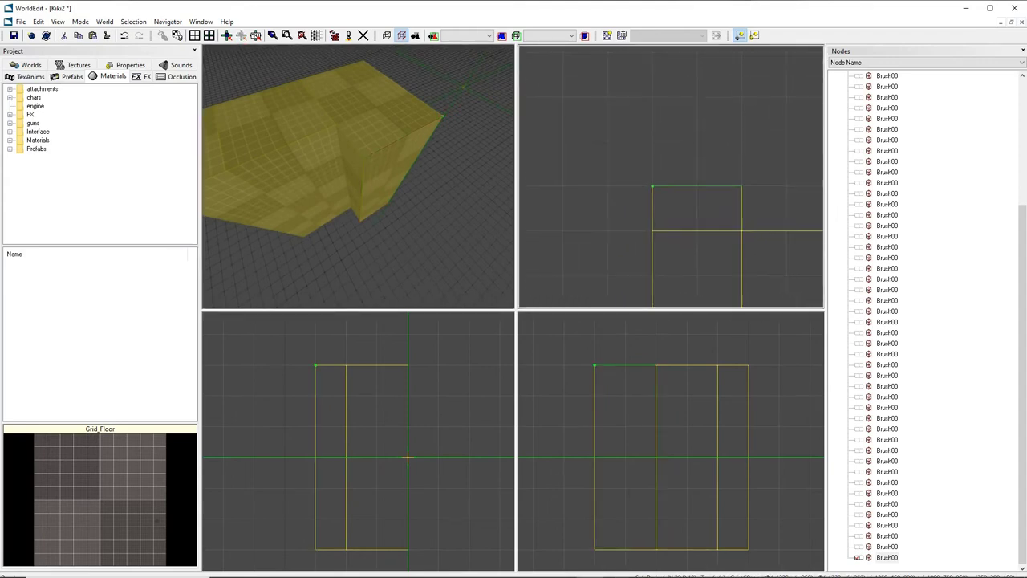
pyautogui.click(658, 187)
pyautogui.click(653, 187)
pyautogui.moveTo(652, 186)
pyautogui.mouseDown()
pyautogui.moveTo(652, 142)
pyautogui.moveTo(608, 143)
pyautogui.moveTo(607, 186)
pyautogui.moveTo(652, 187)
pyautogui.moveTo(652, 142)
pyautogui.moveTo(697, 151)
pyautogui.moveTo(652, 186)
pyautogui.moveTo(653, 142)
pyautogui.moveTo(695, 149)
pyautogui.moveTo(692, 183)
pyautogui.moveTo(651, 187)
pyautogui.moveTo(653, 143)
pyautogui.moveTo(695, 183)
pyautogui.moveTo(651, 187)
pyautogui.moveTo(652, 142)
pyautogui.moveTo(651, 186)
pyautogui.mouseUp()
pyautogui.moveTo(742, 186); pyautogui.dragTo(742, 142)
pyautogui.moveTo(668, 168); pyautogui.dragTo(668, 124)
pyautogui.moveTo(742, 142); pyautogui.dragTo(741, 187)
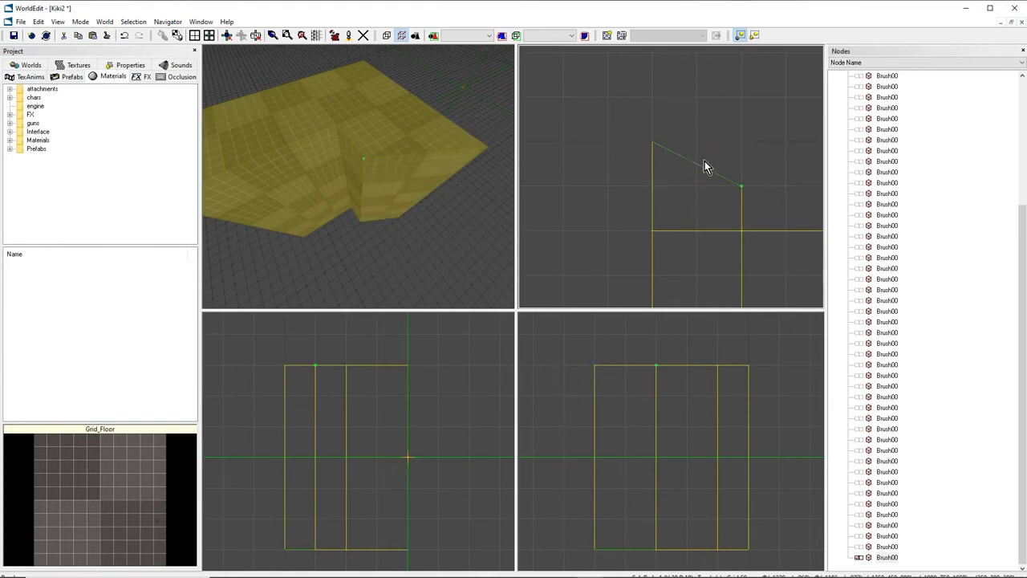
pyautogui.moveTo(653, 143); pyautogui.dragTo(654, 185)
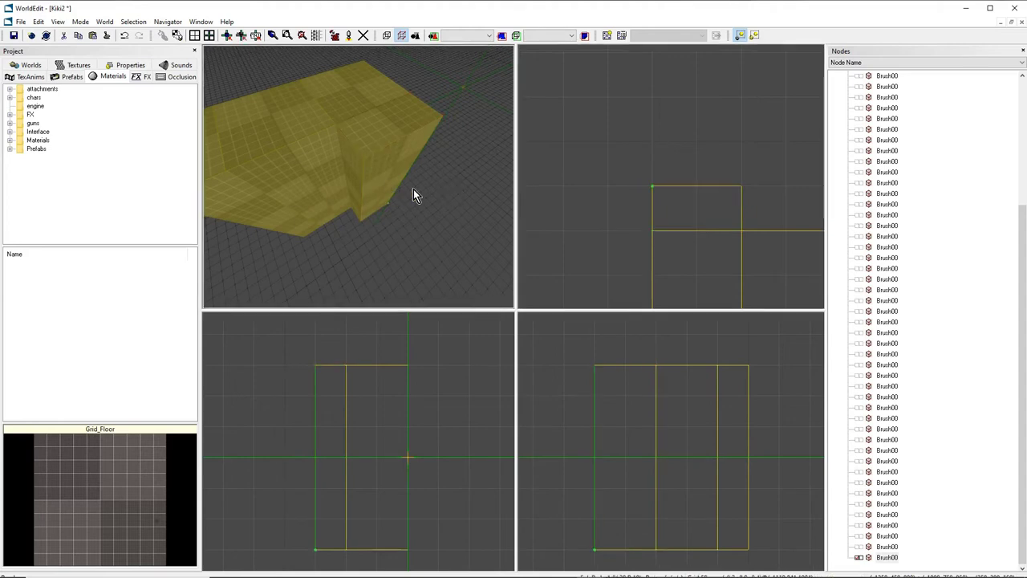
# Examine the adjusted brush and its vertices from several angles in the perspective and side views.
pyautogui.moveTo(414, 190); pyautogui.dragTo(345, 193, button='middle')
pyautogui.moveTo(387, 476); pyautogui.dragTo(387, 505, button='right')
pyautogui.moveTo(484, 475); pyautogui.dragTo(468, 447, button='middle')
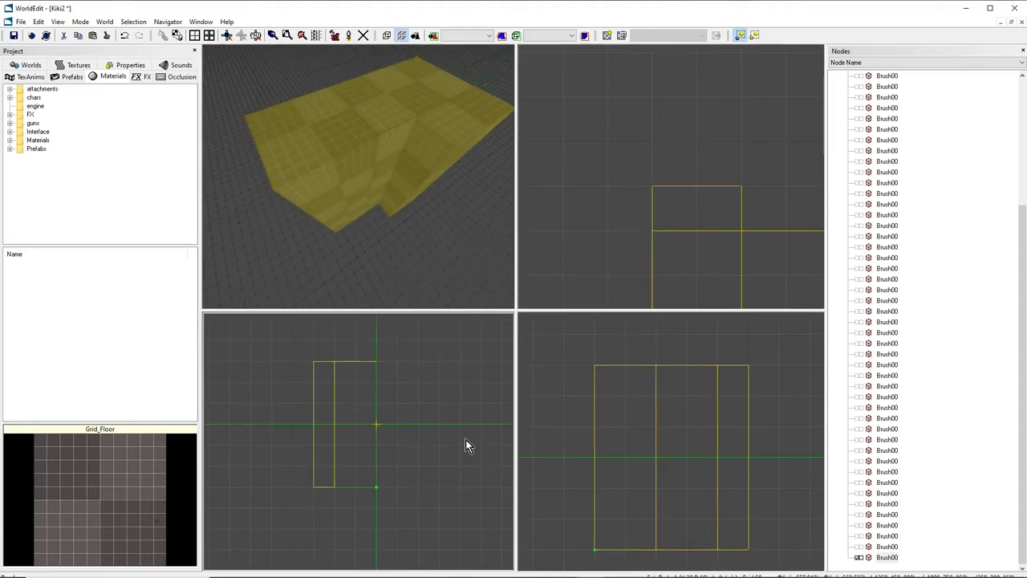
pyautogui.moveTo(638, 401); pyautogui.dragTo(638, 430, button='right')
pyautogui.moveTo(461, 174); pyautogui.dragTo(347, 168, button='middle')
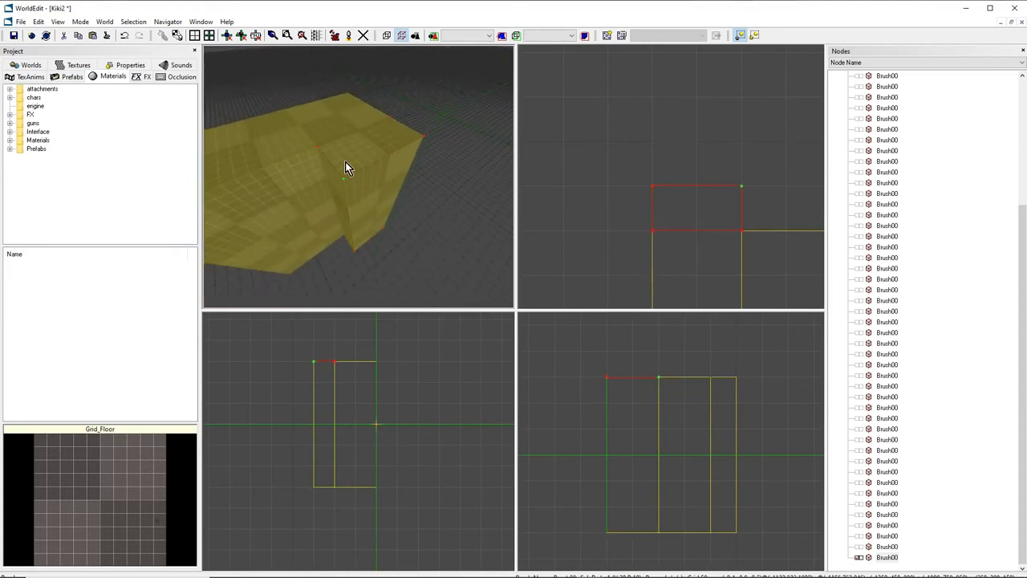
pyautogui.moveTo(353, 156)
pyautogui.mouseDown(button='middle')
pyautogui.moveTo(358, 180)
pyautogui.moveTo(366, 162)
pyautogui.mouseUp(button='middle')
pyautogui.click(367, 159)
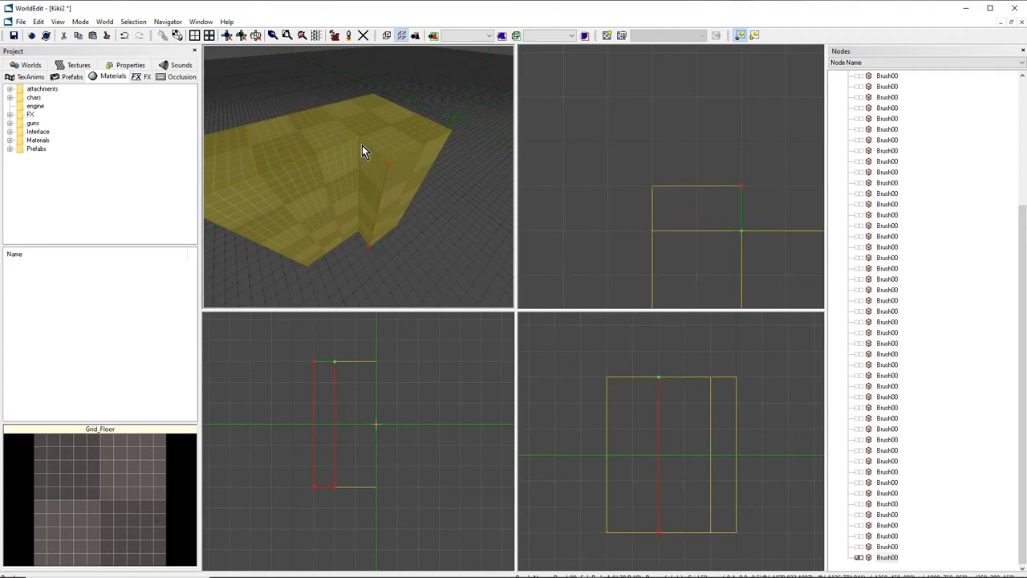
pyautogui.moveTo(382, 150); pyautogui.dragTo(361, 180, button='middle')
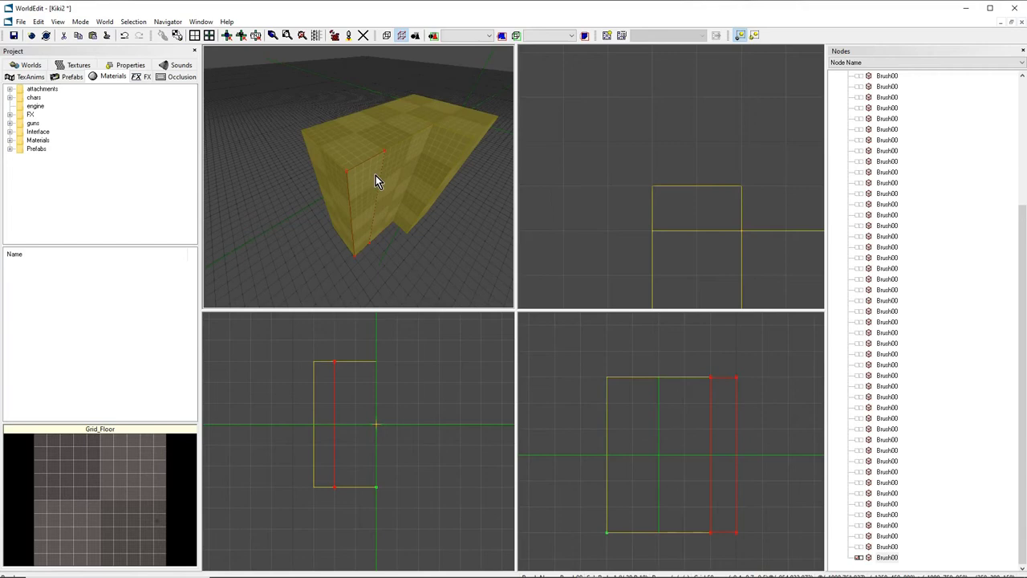
# Select the brush's top vertices in the perspective view and clear the selection by switching to brush mode and back to geometry mode.
pyautogui.moveTo(376, 175); pyautogui.dragTo(321, 163, button='middle')
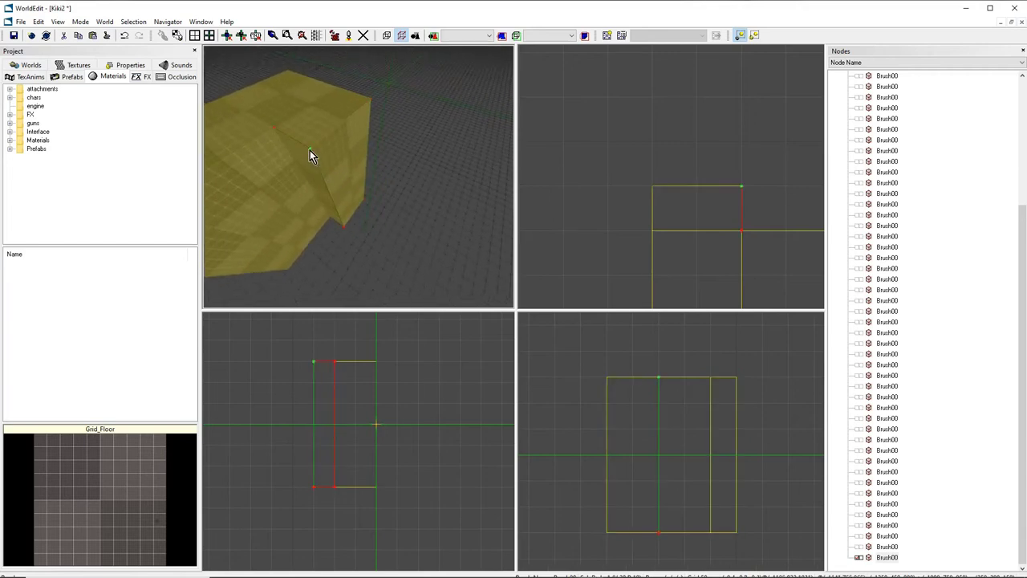
pyautogui.moveTo(310, 150); pyautogui.dragTo(326, 140, button='right')
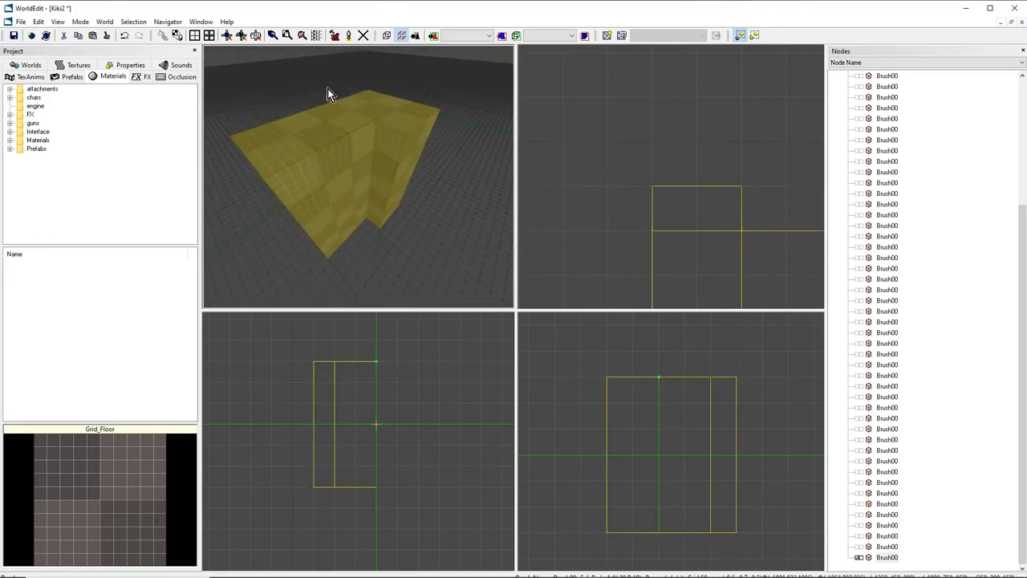
pyautogui.moveTo(391, 121)
pyautogui.mouseDown(button='right')
pyautogui.moveTo(374, 149)
pyautogui.moveTo(360, 144)
pyautogui.moveTo(329, 169)
pyautogui.mouseUp(button='right')
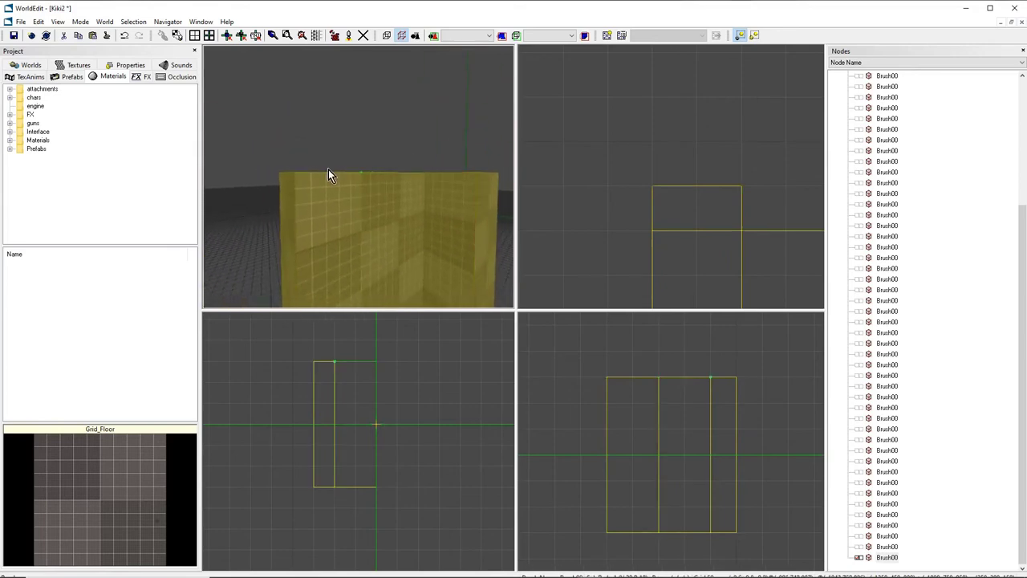
pyautogui.moveTo(610, 173); pyautogui.dragTo(610, 189, button='right')
pyautogui.moveTo(647, 401); pyautogui.dragTo(646, 413, button='right')
pyautogui.moveTo(449, 240); pyautogui.dragTo(434, 234, button='right')
pyautogui.moveTo(264, 126); pyautogui.dragTo(470, 207)
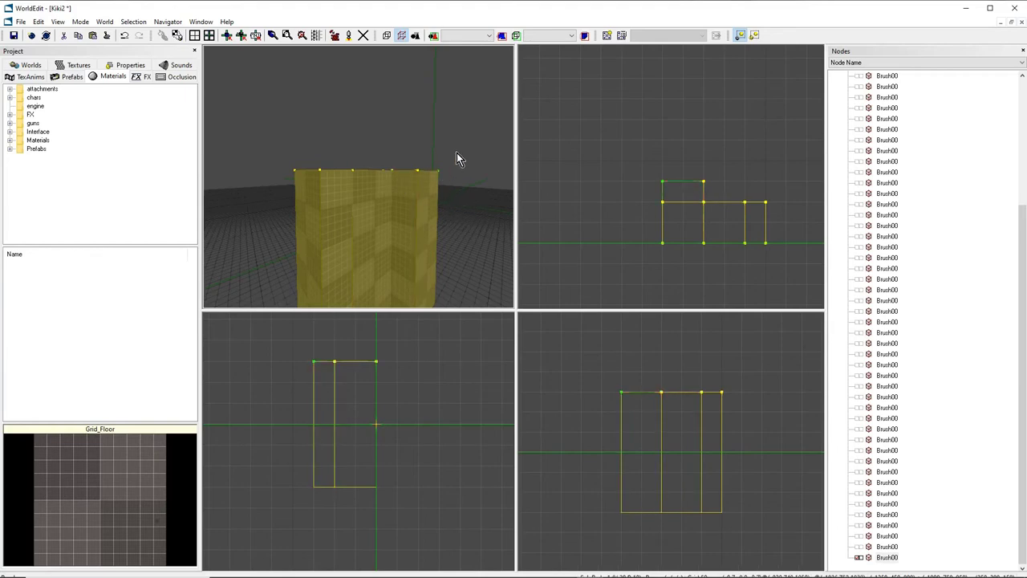
pyautogui.moveTo(456, 153); pyautogui.dragTo(457, 136, button='right')
pyautogui.moveTo(457, 184); pyautogui.dragTo(455, 156, button='right')
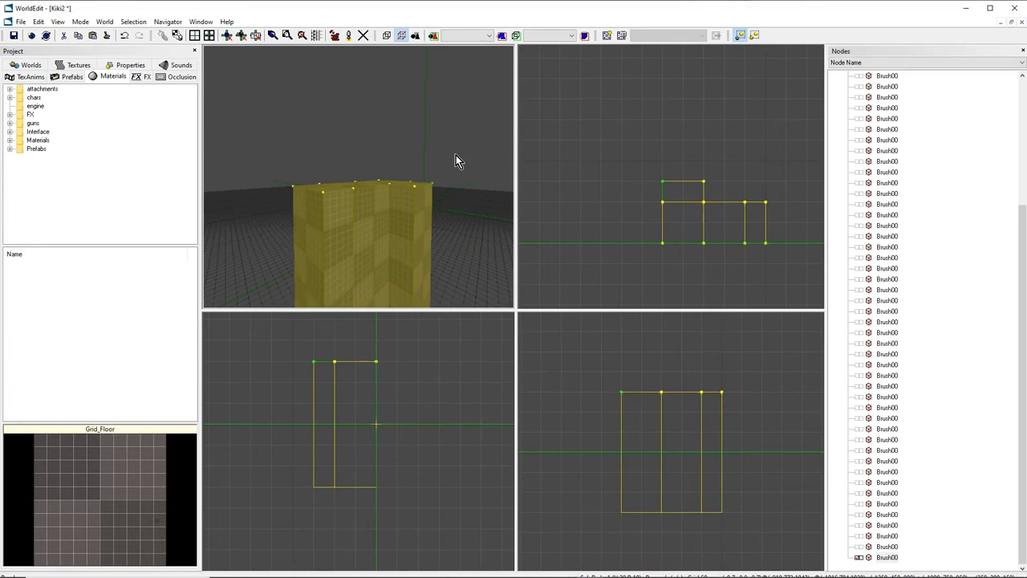
pyautogui.hotkey('ctrl', 'b')
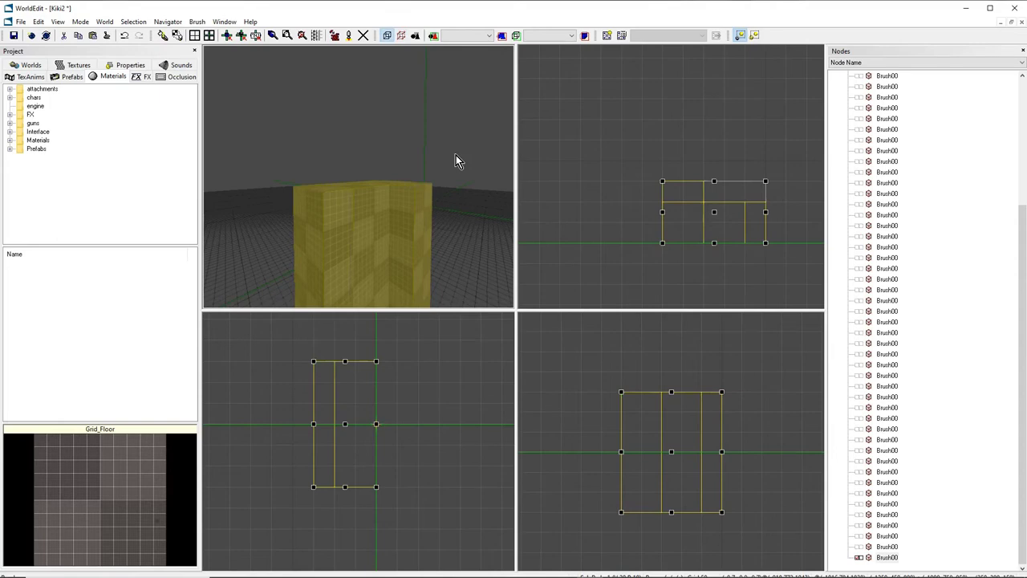
pyautogui.press('g')
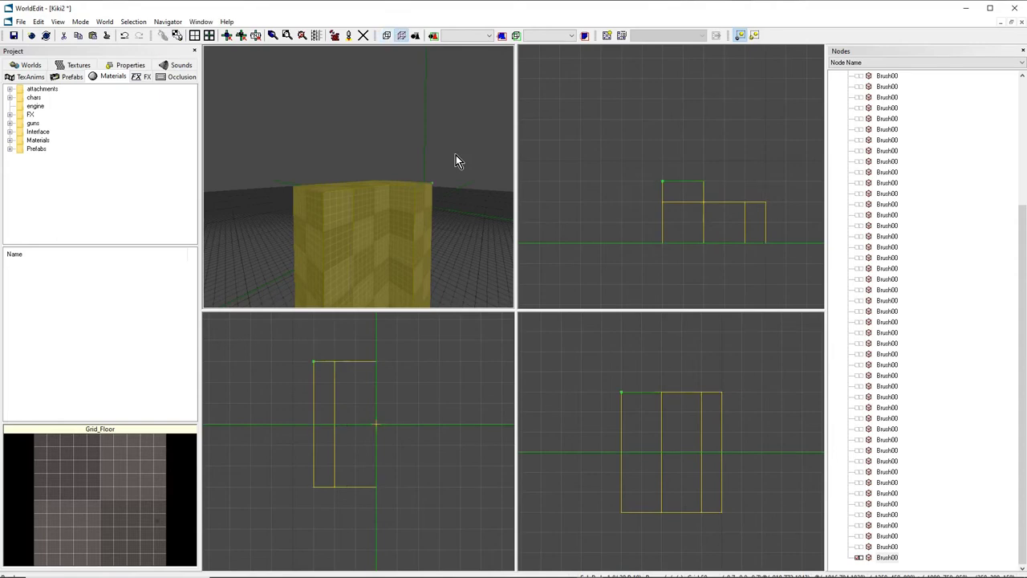
# Select all of the brush's top vertices in the side view and lower them by one grid cell.
pyautogui.moveTo(356, 174)
pyautogui.mouseDown(button='right')
pyautogui.moveTo(354, 186)
pyautogui.moveTo(356, 174)
pyautogui.mouseUp(button='right')
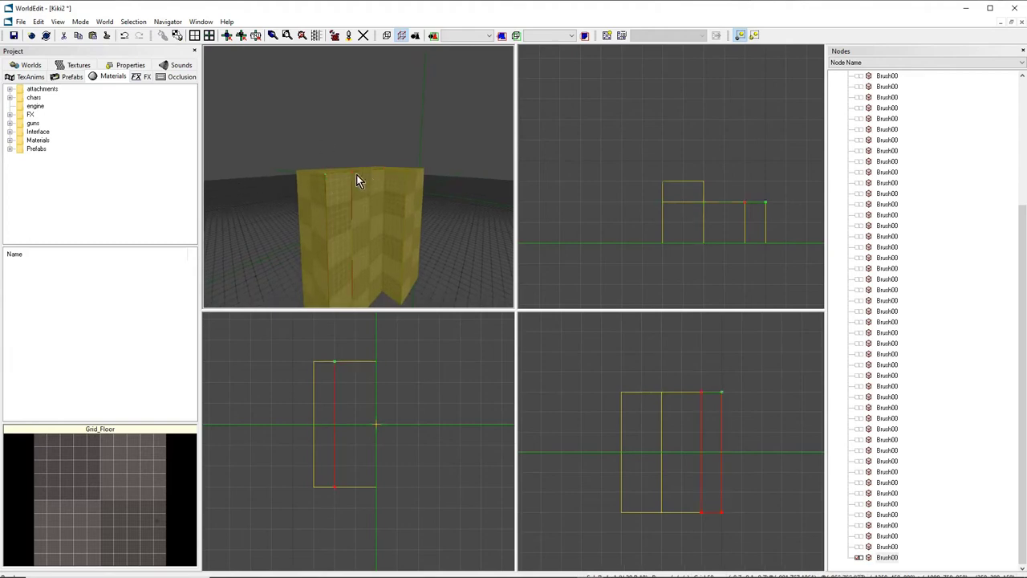
pyautogui.moveTo(586, 351); pyautogui.dragTo(760, 420)
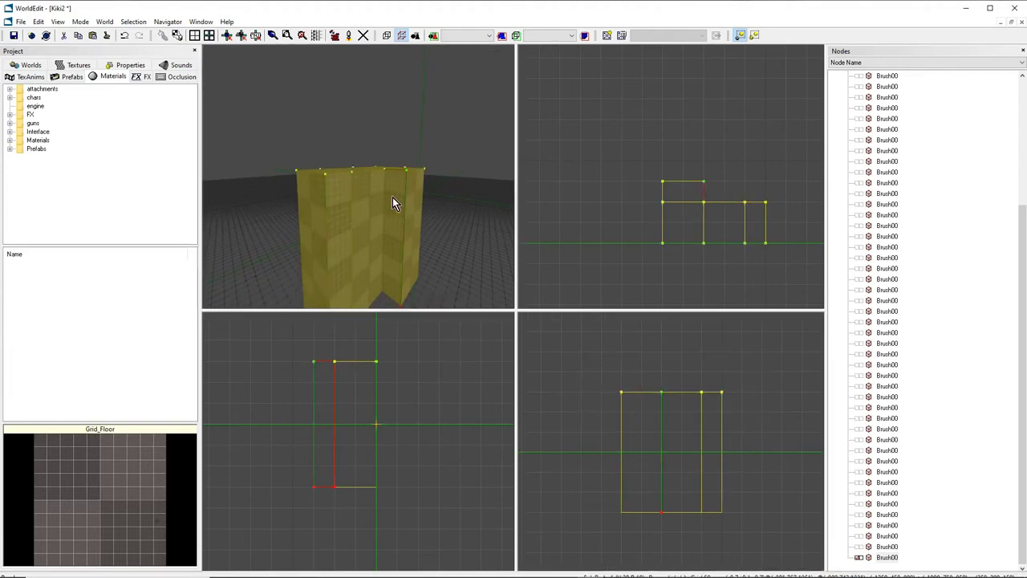
pyautogui.moveTo(336, 172)
pyautogui.mouseDown(button='right')
pyautogui.moveTo(313, 172)
pyautogui.moveTo(396, 195)
pyautogui.moveTo(397, 160)
pyautogui.moveTo(382, 184)
pyautogui.mouseUp(button='right')
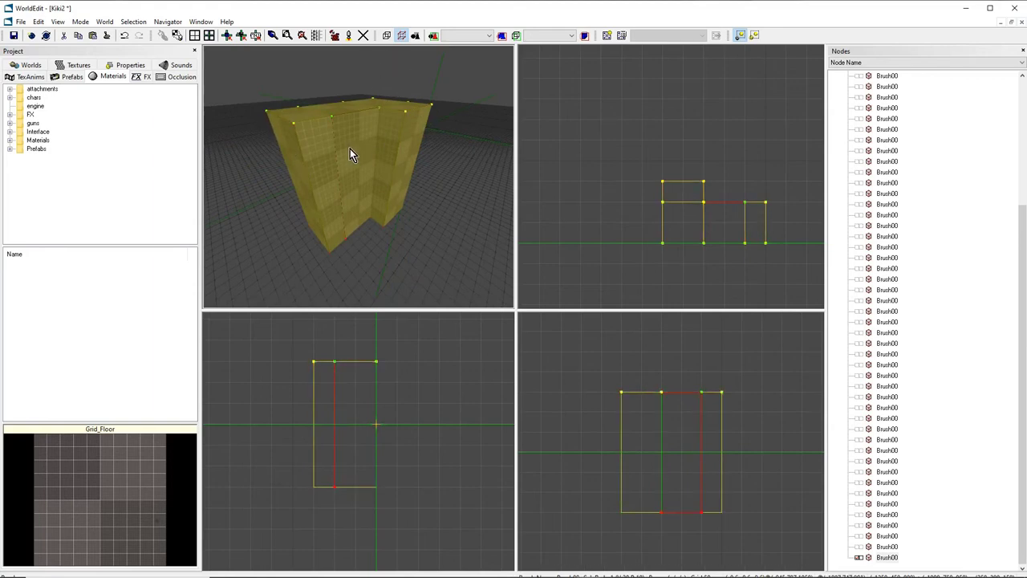
pyautogui.scroll(-1, 633, 180)
pyautogui.scroll(-2, 662, 375)
pyautogui.moveTo(663, 375); pyautogui.dragTo(665, 426, button='right')
pyautogui.scroll(3, 664, 426)
pyautogui.scroll(-3, 665, 426)
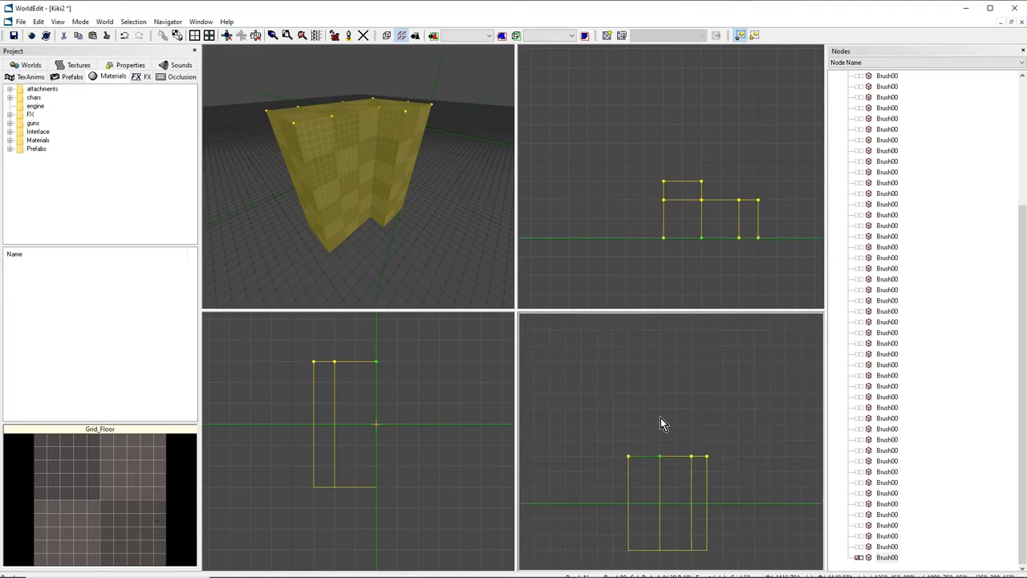
pyautogui.moveTo(629, 433)
pyautogui.mouseDown()
pyautogui.moveTo(630, 385)
pyautogui.moveTo(644, 472)
pyautogui.moveTo(692, 455)
pyautogui.moveTo(566, 455)
pyautogui.moveTo(597, 487)
pyautogui.moveTo(718, 438)
pyautogui.moveTo(561, 426)
pyautogui.moveTo(617, 486)
pyautogui.moveTo(643, 409)
pyautogui.moveTo(562, 486)
pyautogui.moveTo(660, 486)
pyautogui.moveTo(626, 438)
pyautogui.moveTo(565, 487)
pyautogui.moveTo(656, 436)
pyautogui.moveTo(583, 436)
pyautogui.moveTo(559, 486)
pyautogui.moveTo(675, 471)
pyautogui.moveTo(551, 455)
pyautogui.moveTo(602, 487)
pyautogui.moveTo(691, 472)
pyautogui.moveTo(669, 339)
pyautogui.moveTo(591, 438)
pyautogui.moveTo(600, 484)
pyautogui.moveTo(627, 471)
pyautogui.moveTo(627, 424)
pyautogui.moveTo(628, 471)
pyautogui.moveTo(683, 486)
pyautogui.moveTo(627, 486)
pyautogui.moveTo(627, 312)
pyautogui.moveTo(628, 486)
pyautogui.moveTo(628, 355)
pyautogui.moveTo(628, 471)
pyautogui.mouseUp()
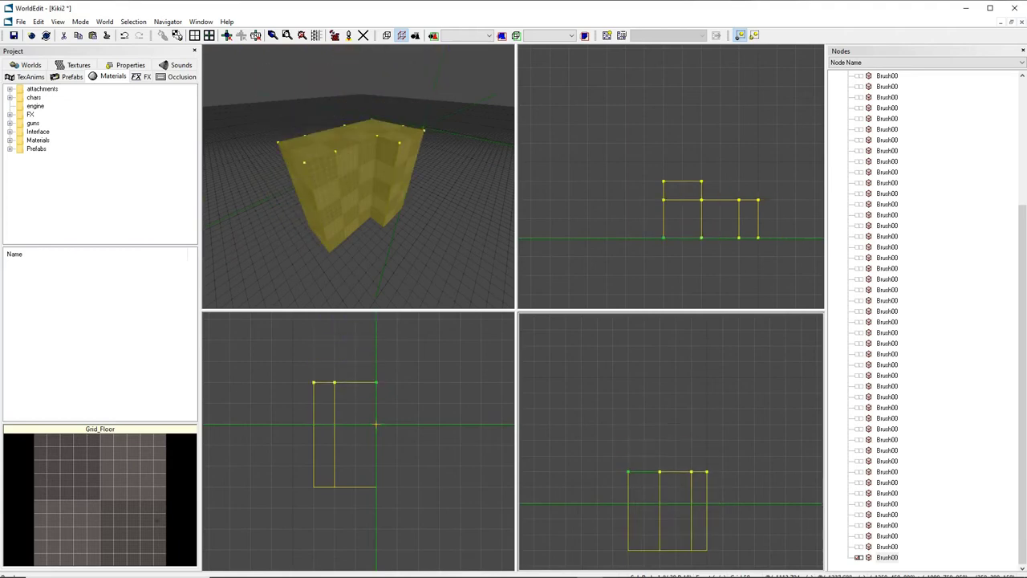
# Clear the vertex selection, try adjusting the middle section's top face in perspective, and undo the change.
pyautogui.moveTo(356, 202)
pyautogui.mouseDown(button='right')
pyautogui.moveTo(353, 137)
pyautogui.moveTo(357, 202)
pyautogui.mouseUp(button='right')
pyautogui.click(334, 184)
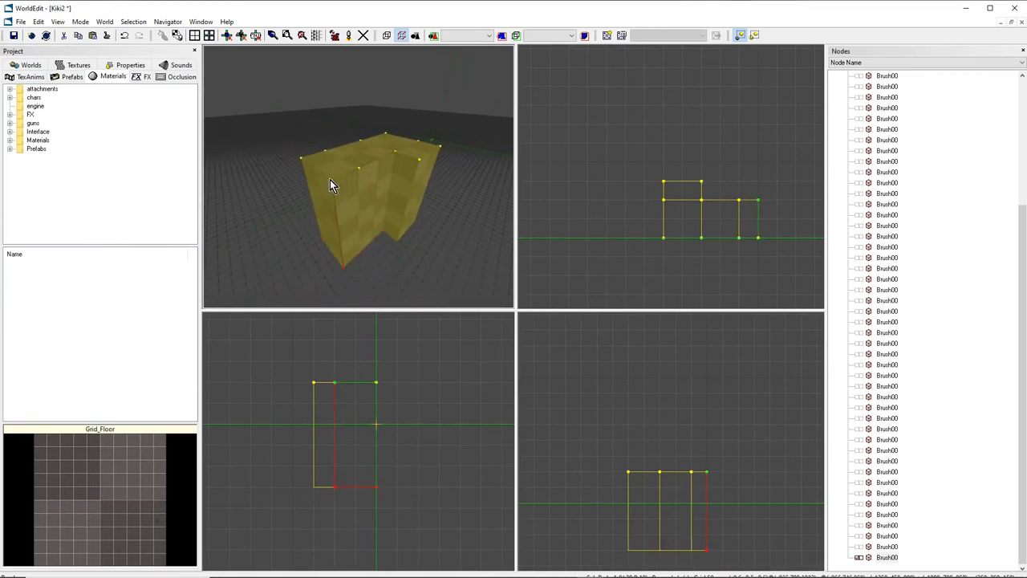
pyautogui.click(360, 187)
pyautogui.click(373, 181)
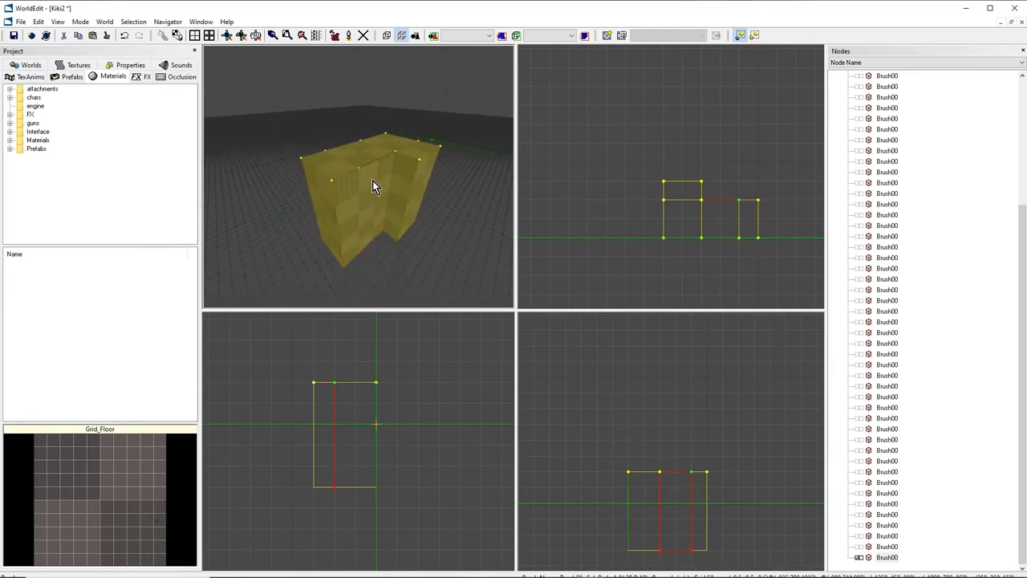
pyautogui.moveTo(373, 181)
pyautogui.mouseDown(button='right')
pyautogui.moveTo(383, 185)
pyautogui.moveTo(359, 191)
pyautogui.mouseUp(button='right')
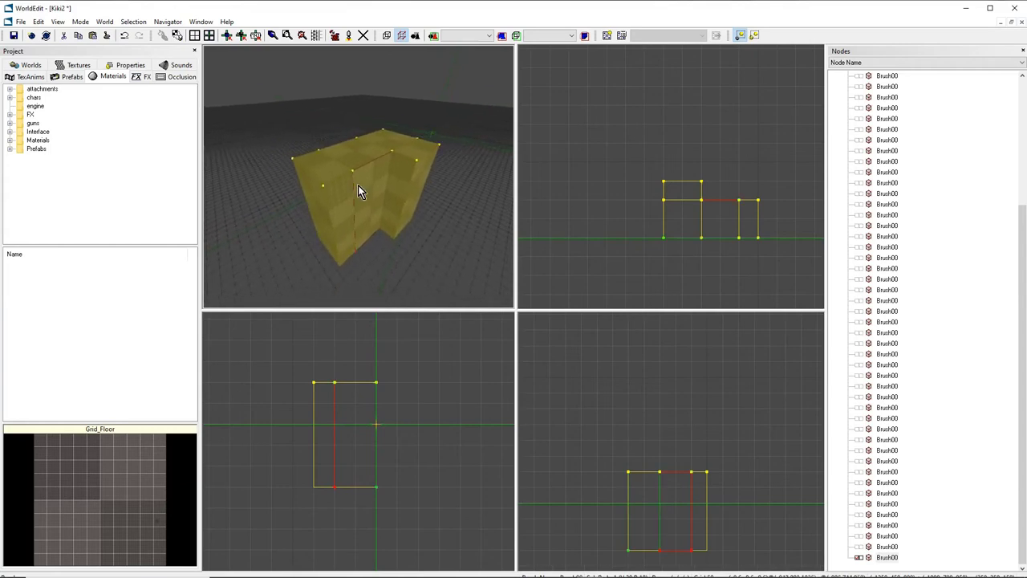
pyautogui.click(332, 148)
pyautogui.click(374, 150)
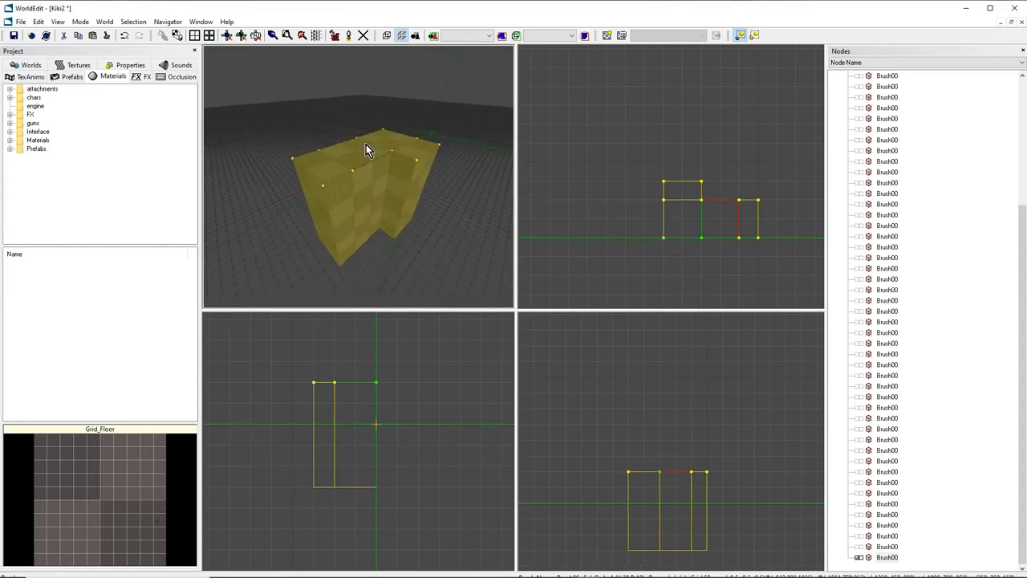
pyautogui.click(676, 222)
pyautogui.click(369, 175)
pyautogui.click(365, 154)
pyautogui.moveTo(365, 153); pyautogui.dragTo(369, 153)
pyautogui.hotkey('ctrl', 'z')
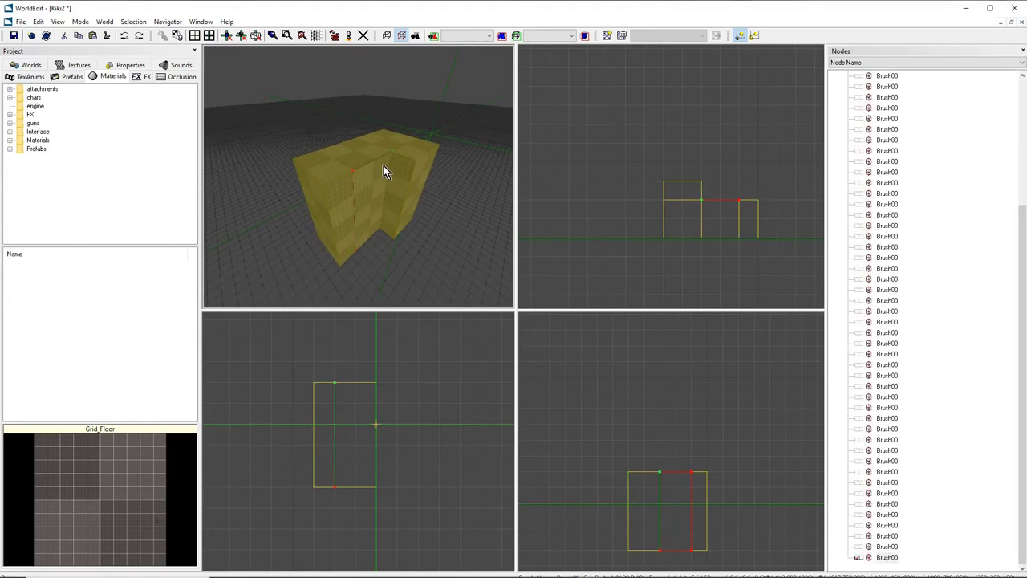
# Examine the lowered brush's individual side and top faces from several angles in the perspective view.
pyautogui.click(351, 175)
pyautogui.click(322, 176)
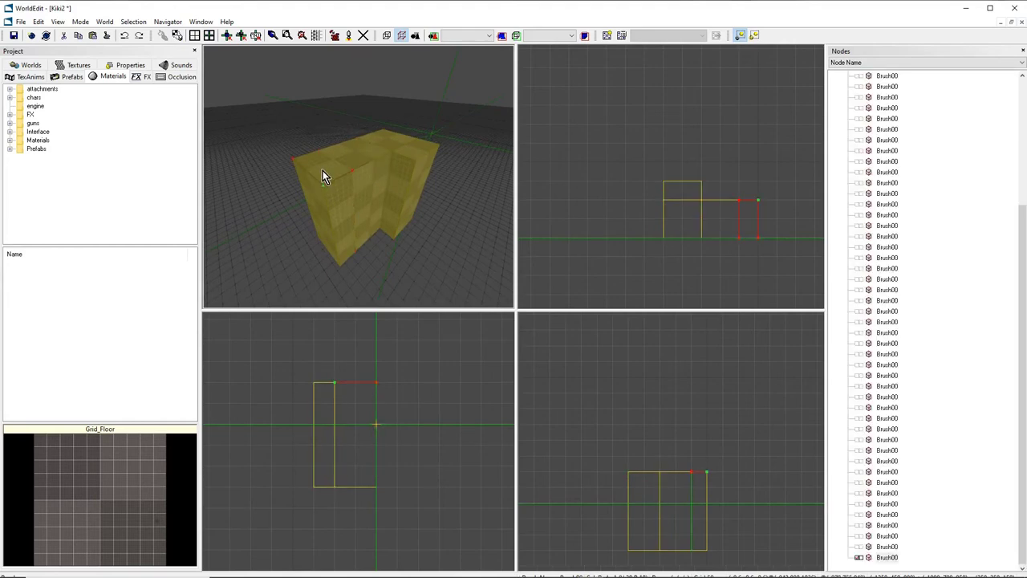
pyautogui.moveTo(358, 178)
pyautogui.mouseDown(button='middle')
pyautogui.moveTo(396, 174)
pyautogui.moveTo(358, 177)
pyautogui.moveTo(377, 181)
pyautogui.moveTo(377, 152)
pyautogui.moveTo(359, 144)
pyautogui.moveTo(359, 192)
pyautogui.moveTo(373, 152)
pyautogui.moveTo(359, 189)
pyautogui.moveTo(359, 177)
pyautogui.mouseUp(button='middle')
pyautogui.click(360, 177)
pyautogui.moveTo(359, 143); pyautogui.dragTo(359, 136, button='right')
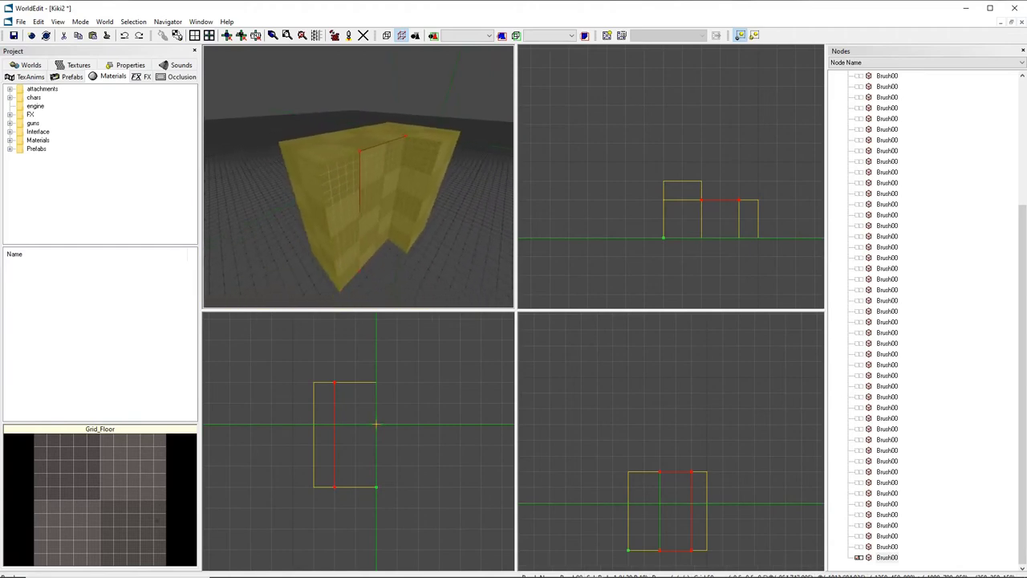
pyautogui.moveTo(359, 177)
pyautogui.mouseDown(button='middle')
pyautogui.moveTo(365, 149)
pyautogui.moveTo(358, 185)
pyautogui.moveTo(361, 157)
pyautogui.mouseUp(button='middle')
pyautogui.moveTo(290, 199)
pyautogui.mouseDown(button='middle')
pyautogui.moveTo(298, 232)
pyautogui.moveTo(299, 192)
pyautogui.moveTo(290, 199)
pyautogui.mouseUp(button='middle')
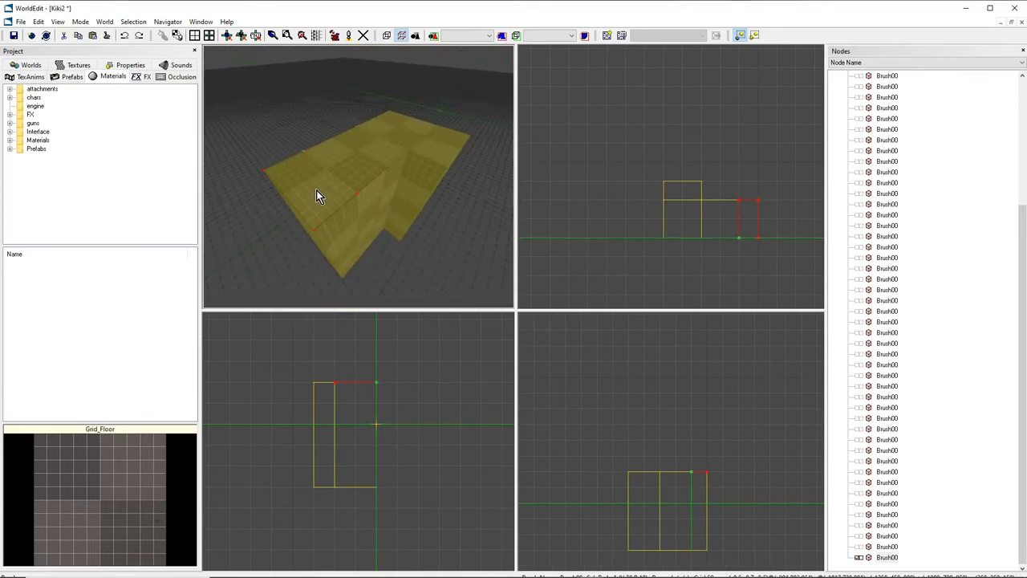
pyautogui.moveTo(345, 161); pyautogui.dragTo(367, 148, button='middle')
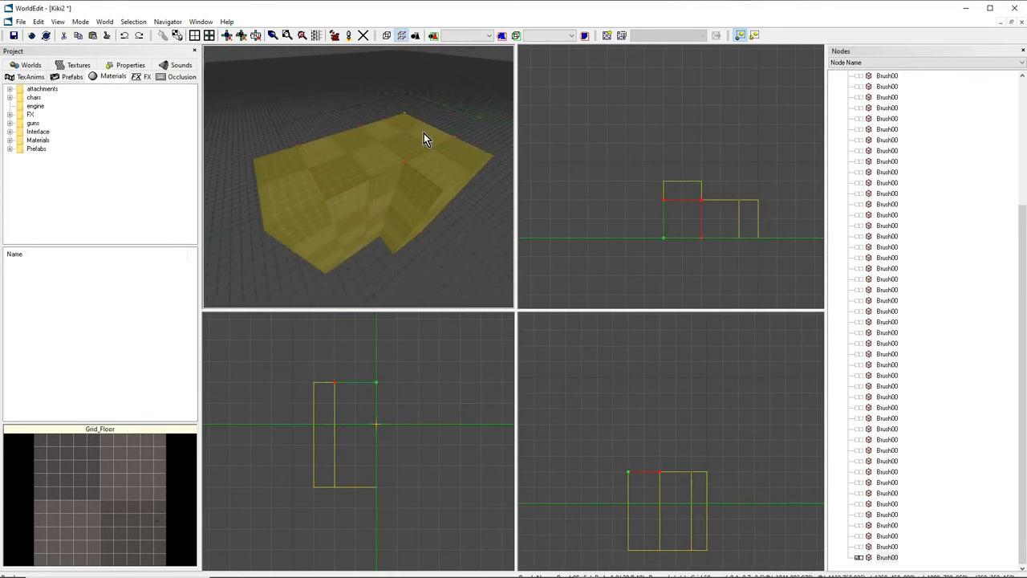
# Try scaling the middle top face, the corner's top face and the short leg's end face in the perspective view.
pyautogui.moveTo(348, 158)
pyautogui.mouseDown()
pyautogui.moveTo(348, 173)
pyautogui.moveTo(348, 148)
pyautogui.moveTo(349, 167)
pyautogui.mouseUp()
pyautogui.moveTo(426, 179); pyautogui.dragTo(426, 192)
pyautogui.moveTo(407, 132)
pyautogui.mouseDown()
pyautogui.moveTo(407, 143)
pyautogui.moveTo(407, 131)
pyautogui.mouseUp()
pyautogui.moveTo(380, 203)
pyautogui.mouseDown(button='right')
pyautogui.moveTo(350, 186)
pyautogui.moveTo(370, 172)
pyautogui.moveTo(337, 170)
pyautogui.moveTo(418, 192)
pyautogui.moveTo(403, 198)
pyautogui.mouseUp(button='right')
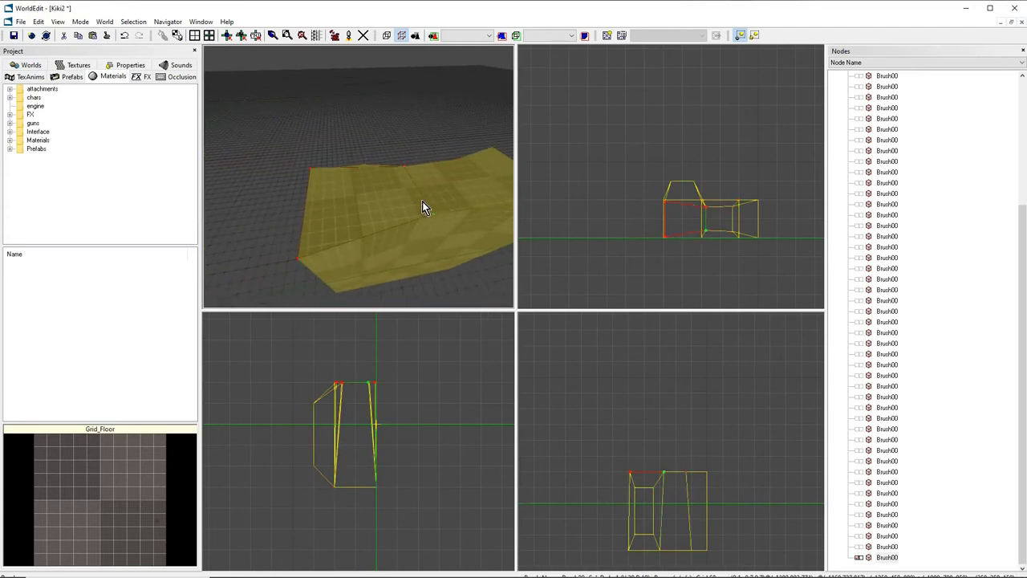
pyautogui.click(440, 221)
pyautogui.click(425, 212)
pyautogui.press('Escape')
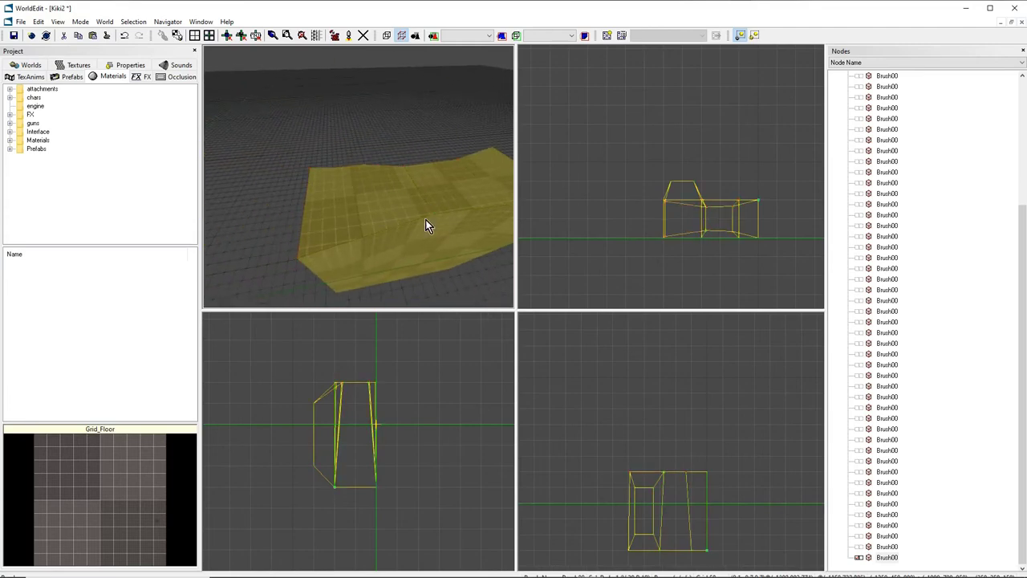
# Examine the distorted faces and their off-grid vertices up close in the side view and from several angles in perspective.
pyautogui.moveTo(345, 386)
pyautogui.mouseDown(button='right')
pyautogui.moveTo(345, 369)
pyautogui.moveTo(337, 437)
pyautogui.mouseUp(button='right')
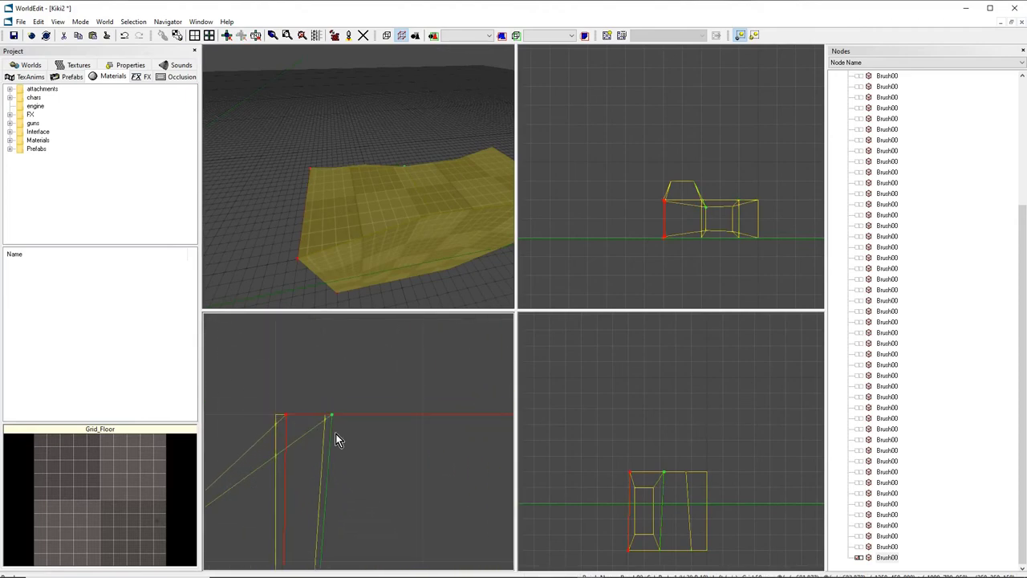
pyautogui.moveTo(396, 201)
pyautogui.mouseDown(button='right')
pyautogui.moveTo(368, 170)
pyautogui.moveTo(346, 179)
pyautogui.mouseUp(button='right')
pyautogui.moveTo(346, 179)
pyautogui.mouseDown()
pyautogui.moveTo(386, 191)
pyautogui.moveTo(360, 177)
pyautogui.moveTo(376, 207)
pyautogui.moveTo(361, 183)
pyautogui.moveTo(366, 201)
pyautogui.moveTo(332, 186)
pyautogui.moveTo(363, 189)
pyautogui.mouseUp()
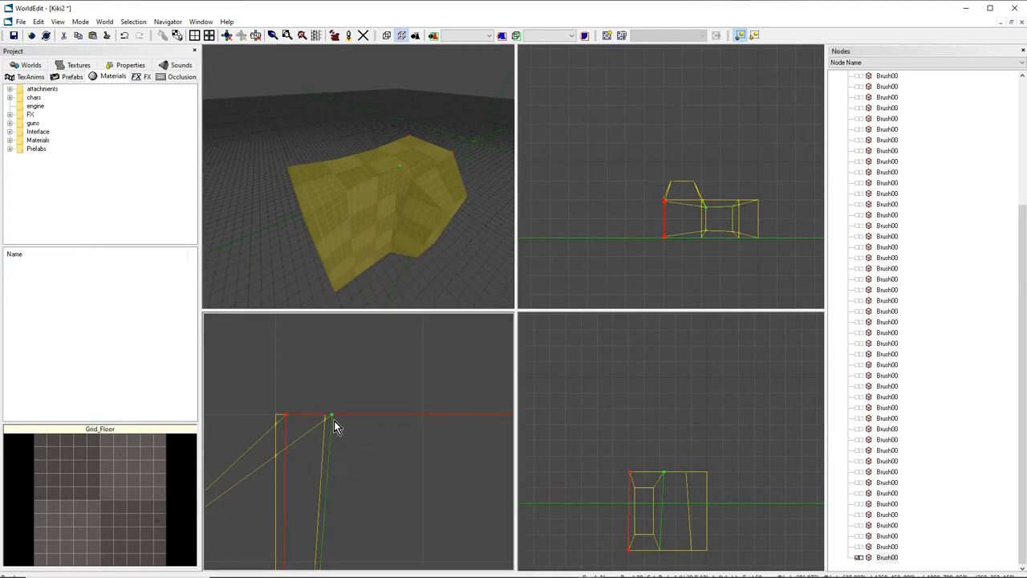
pyautogui.click(357, 209)
pyautogui.click(359, 210)
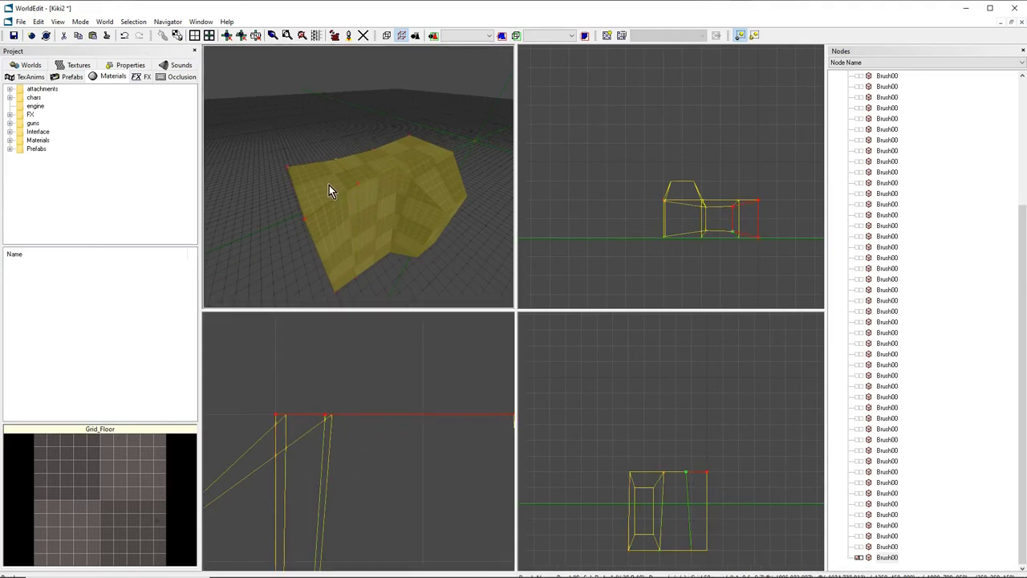
pyautogui.click(377, 211)
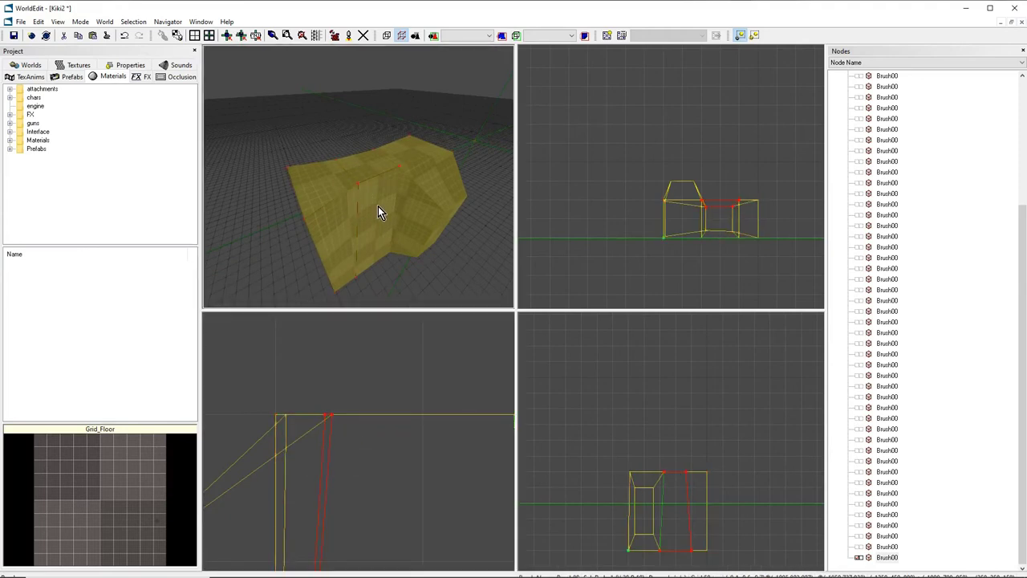
pyautogui.moveTo(388, 199); pyautogui.dragTo(392, 189)
pyautogui.click(391, 189)
pyautogui.click(393, 192)
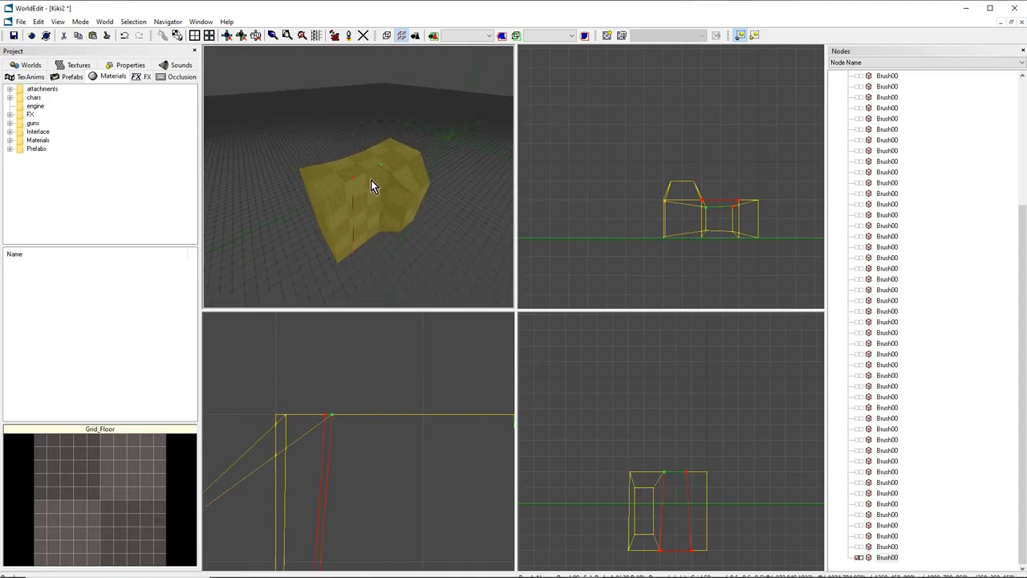
pyautogui.moveTo(347, 417); pyautogui.dragTo(353, 440, button='middle')
pyautogui.scroll(-4, 386, 455)
pyautogui.scroll(-1, 369, 461)
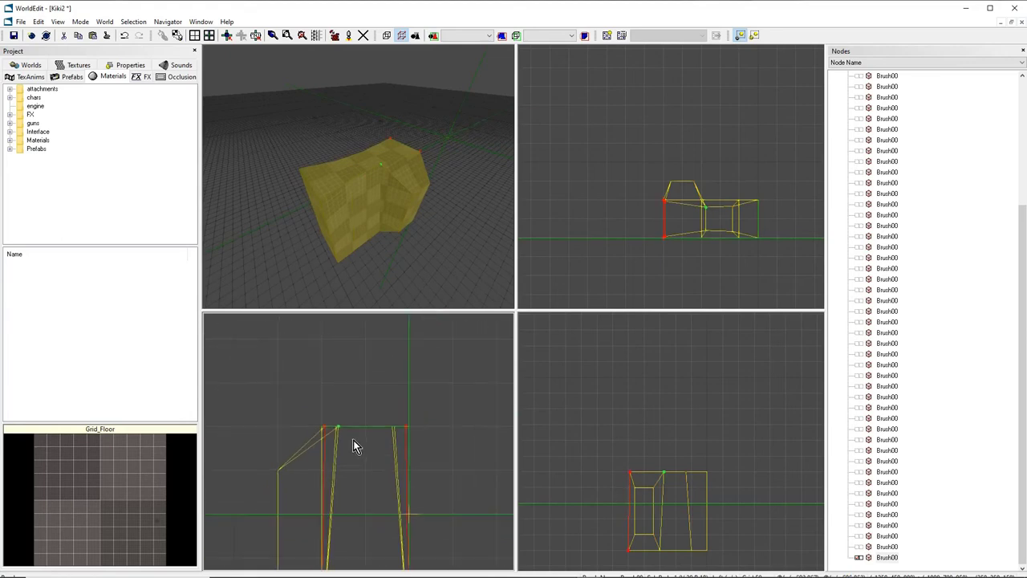
# Undo the face scaling on the brush.
pyautogui.press('v')
pyautogui.hotkey('ctrl', 'z')
pyautogui.hotkey('ctrl', 'z')
pyautogui.hotkey('ctrl', 'z')
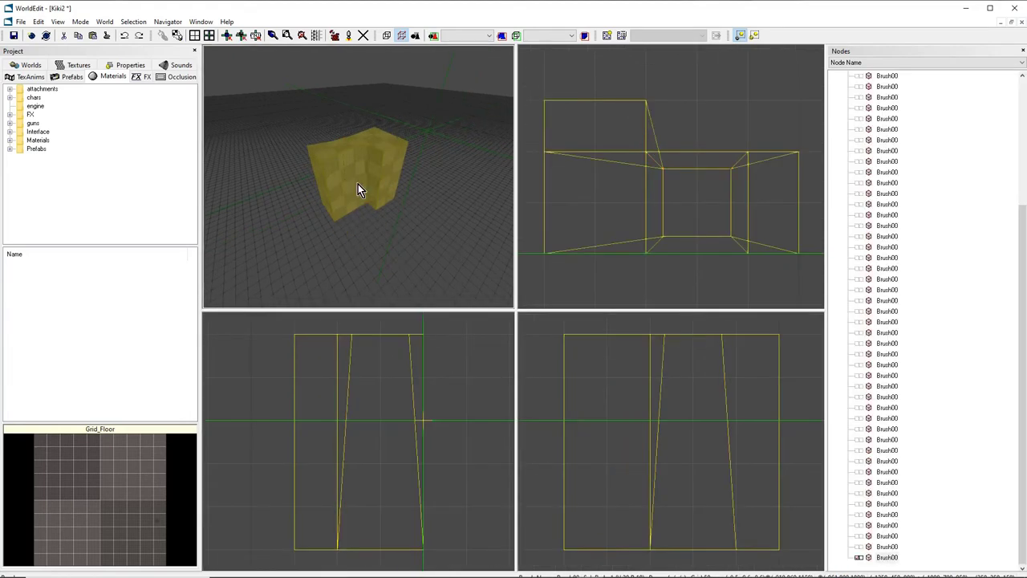
# Examine the restored brush's faces in perspective and the short leg's corners up close in the top view.
pyautogui.press('w')
pyautogui.moveTo(359, 189)
pyautogui.mouseDown(button='right')
pyautogui.moveTo(350, 192)
pyautogui.moveTo(365, 210)
pyautogui.moveTo(355, 225)
pyautogui.moveTo(308, 191)
pyautogui.moveTo(353, 170)
pyautogui.mouseUp(button='right')
pyautogui.moveTo(357, 180); pyautogui.dragTo(353, 178)
pyautogui.click(339, 215)
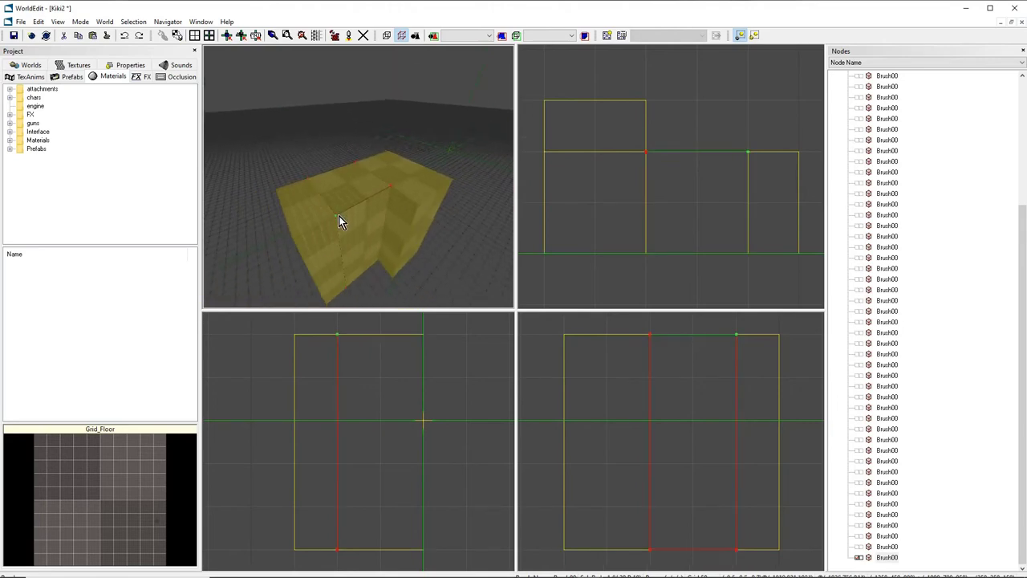
pyautogui.click(335, 222)
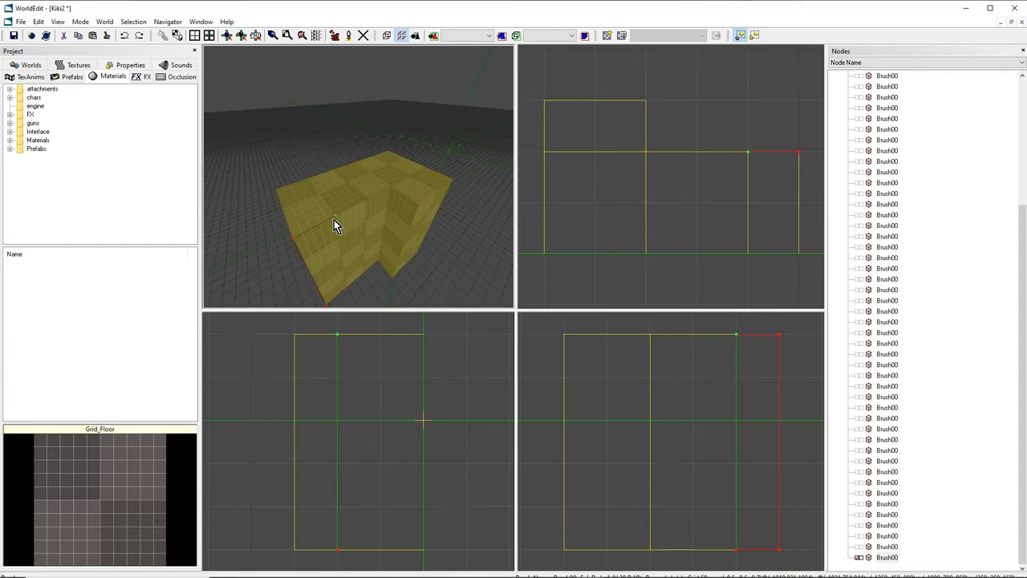
pyautogui.scroll(-3, 630, 204)
pyautogui.scroll(2, 634, 209)
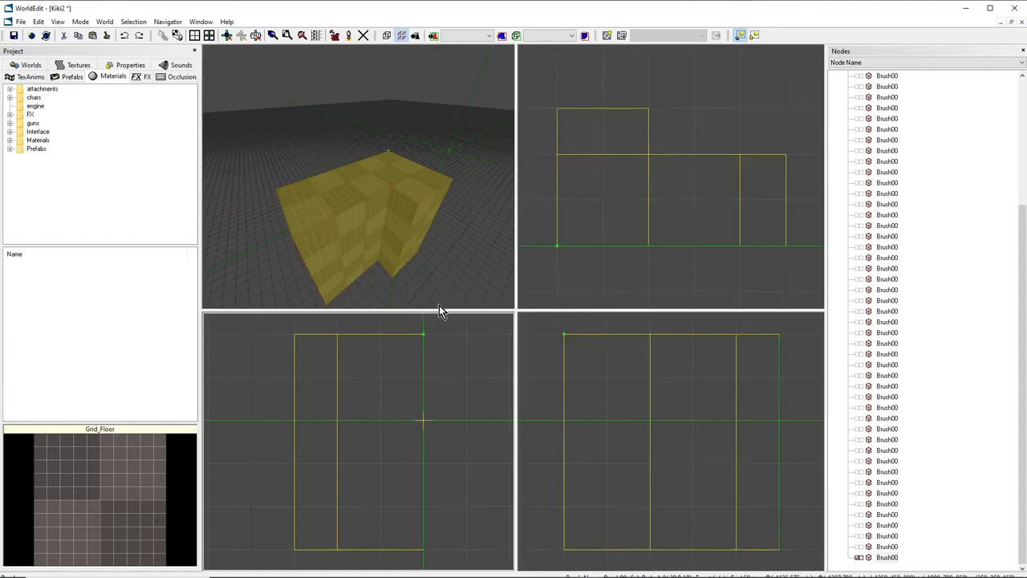
pyautogui.moveTo(638, 163); pyautogui.dragTo(716, 243, button='middle')
pyautogui.scroll(3, 671, 189)
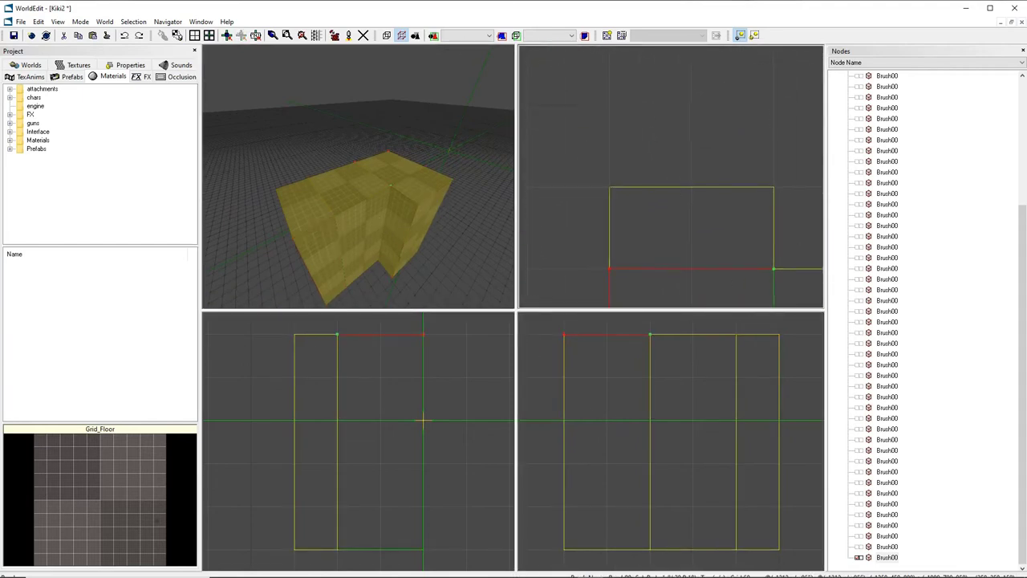
pyautogui.moveTo(672, 179); pyautogui.dragTo(668, 213, button='middle')
pyautogui.scroll(-2, 642, 201)
pyautogui.click(652, 200)
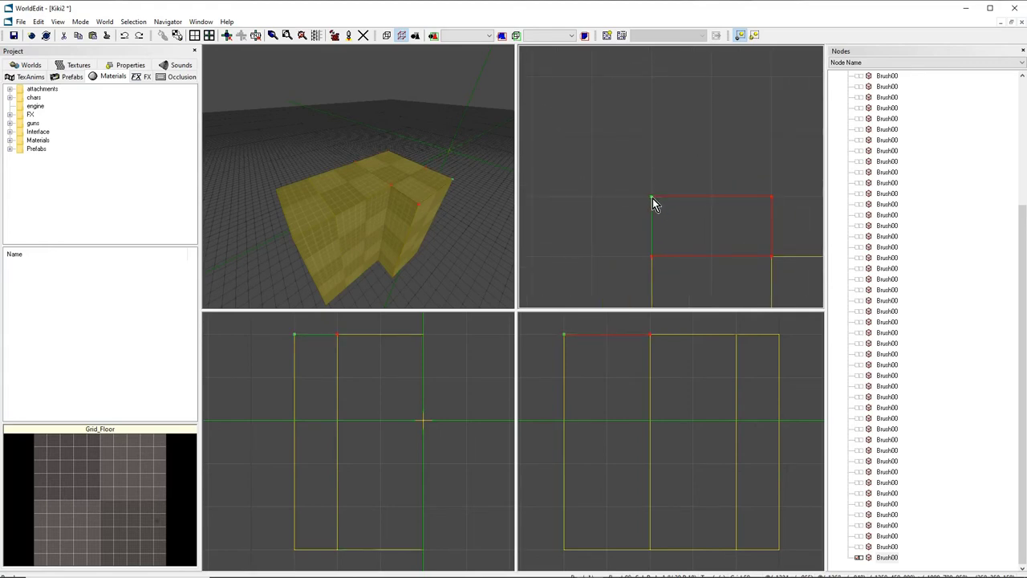
# Move the short leg's outer corner vertex one grid square outward in the top view.
pyautogui.moveTo(653, 198); pyautogui.dragTo(651, 138)
pyautogui.hotkey('ctrl', 'z')
pyautogui.click(636, 191)
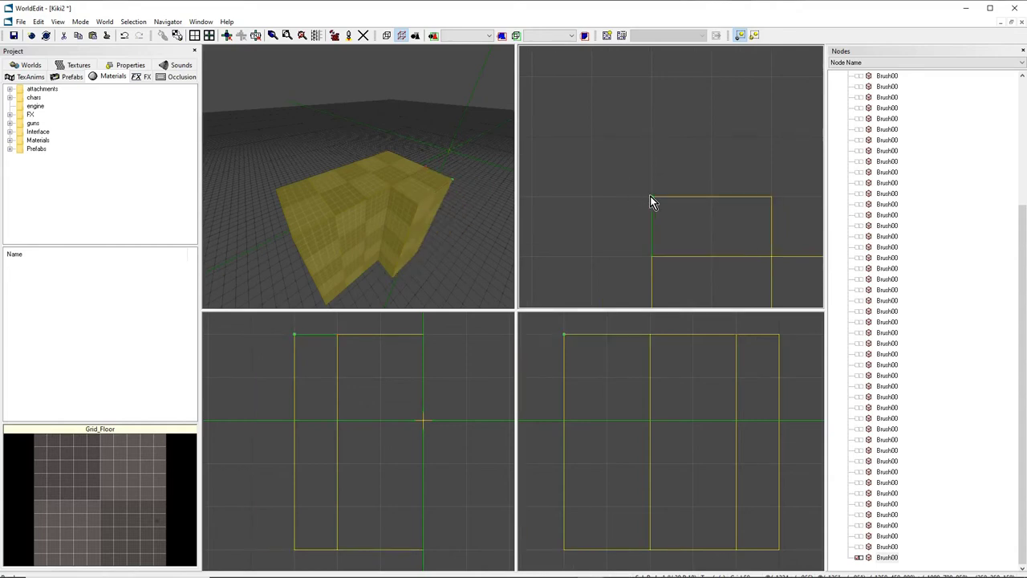
pyautogui.click(652, 198)
pyautogui.click(651, 197)
pyautogui.moveTo(652, 196)
pyautogui.mouseDown()
pyautogui.moveTo(637, 160)
pyautogui.moveTo(687, 195)
pyautogui.moveTo(612, 192)
pyautogui.moveTo(695, 183)
pyautogui.moveTo(613, 195)
pyautogui.moveTo(666, 184)
pyautogui.moveTo(612, 178)
pyautogui.moveTo(683, 185)
pyautogui.moveTo(631, 157)
pyautogui.moveTo(605, 195)
pyautogui.moveTo(652, 138)
pyautogui.mouseUp()
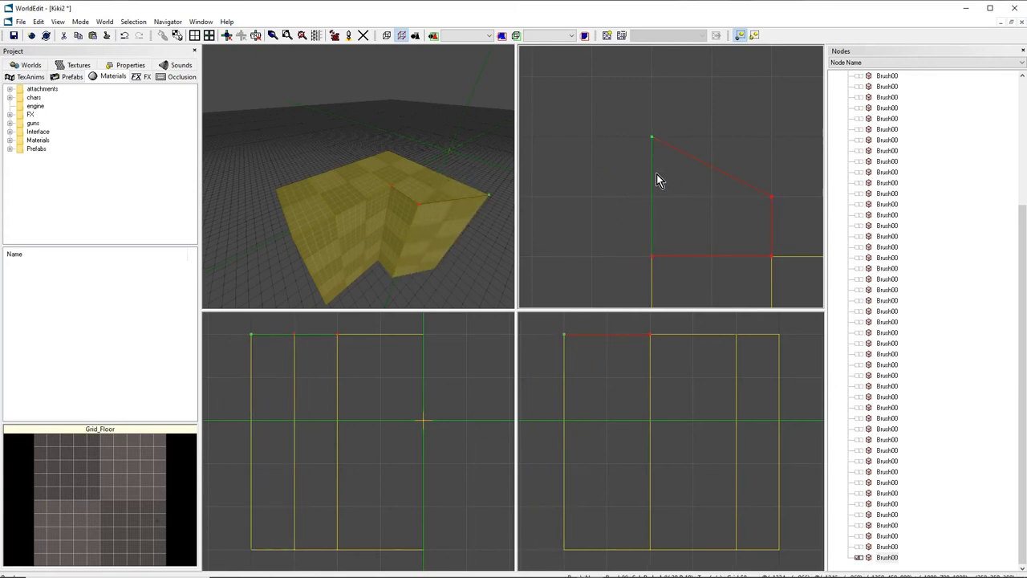
# Accept linear auto-texturing without extra options and move the short leg's outer corner vertex off the grid, beyond the leg's side edge.
pyautogui.moveTo(653, 151); pyautogui.dragTo(669, 162)
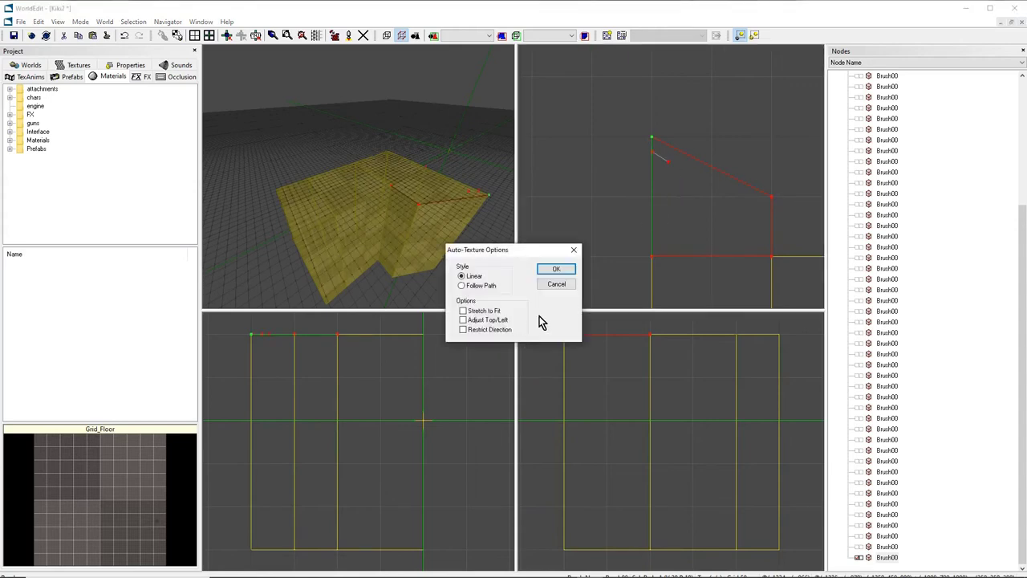
pyautogui.click(556, 268)
pyautogui.click(649, 168)
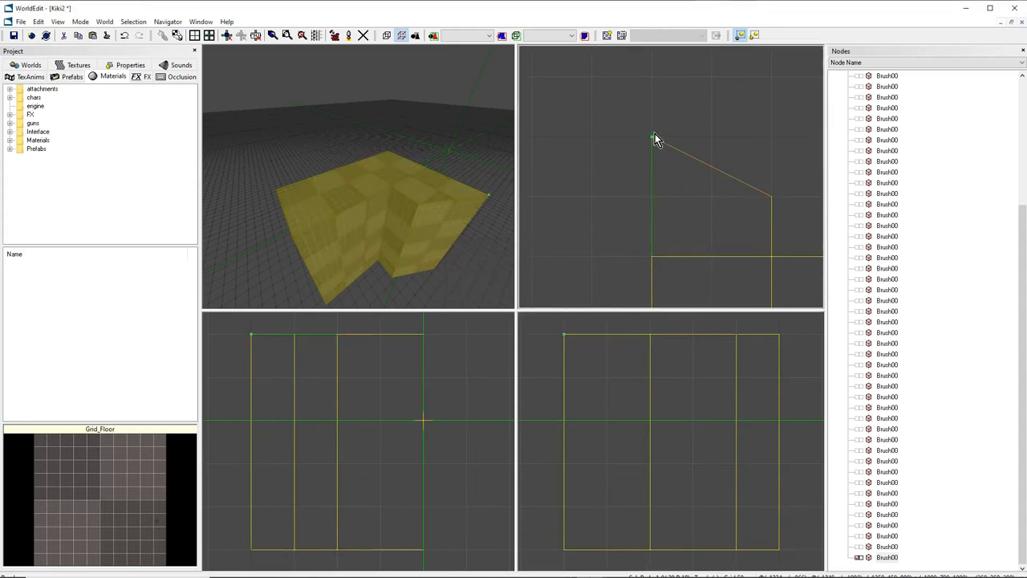
pyautogui.moveTo(652, 138); pyautogui.dragTo(696, 208)
pyautogui.hotkey('ctrl', 't')
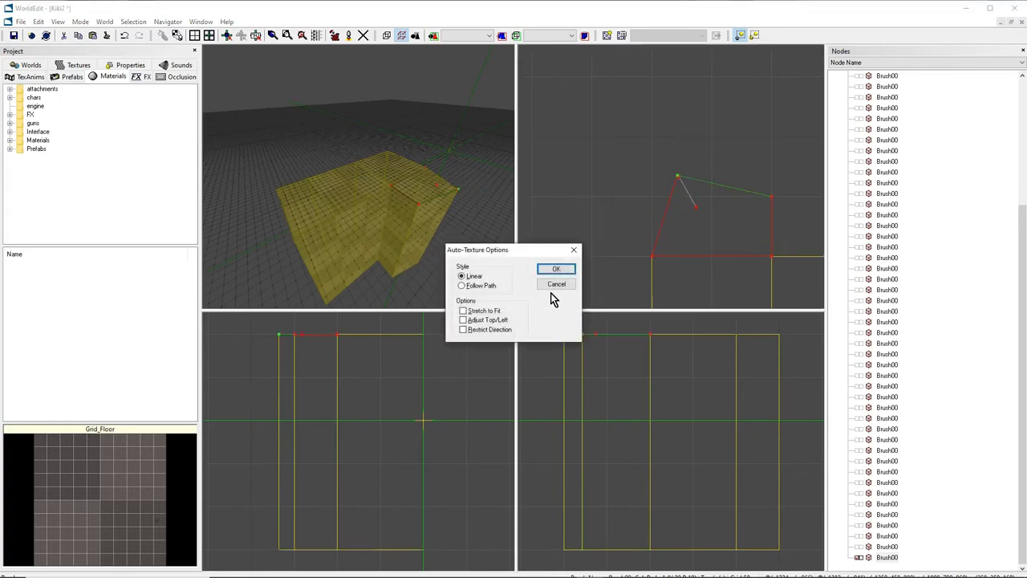
pyautogui.click(556, 269)
pyautogui.moveTo(675, 181)
pyautogui.mouseDown()
pyautogui.moveTo(653, 195)
pyautogui.moveTo(672, 161)
pyautogui.moveTo(616, 225)
pyautogui.mouseUp()
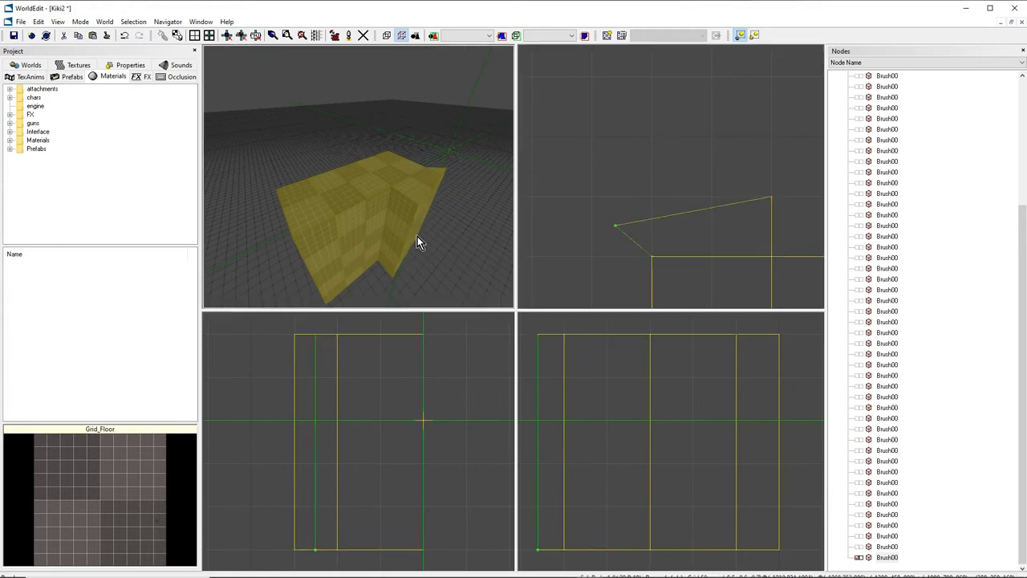
# Inset the brush's middle top face in the perspective view, leaving a smaller square centred inside it.
pyautogui.moveTo(412, 204); pyautogui.dragTo(401, 209, button='right')
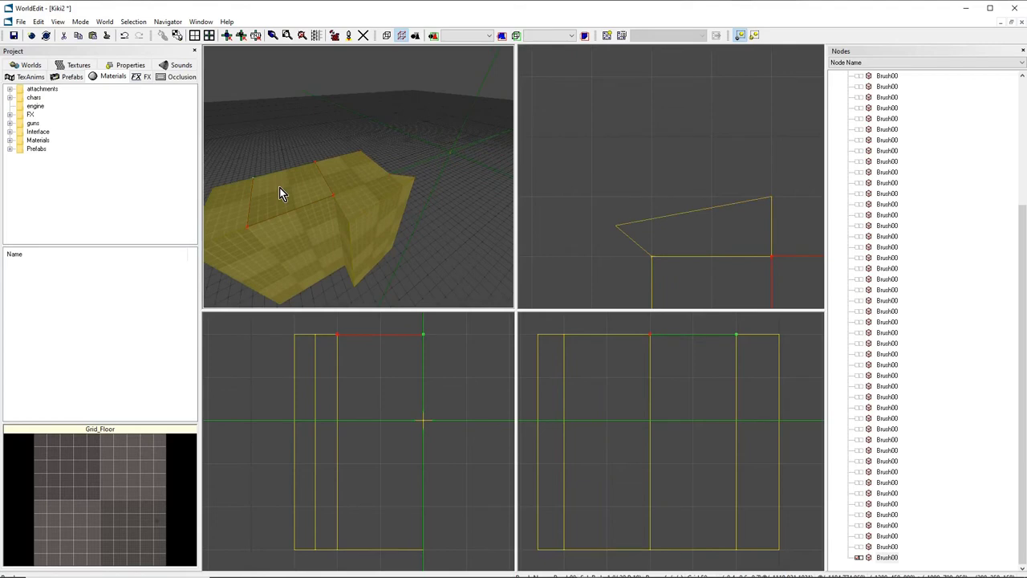
pyautogui.moveTo(382, 175); pyautogui.dragTo(359, 176, button='middle')
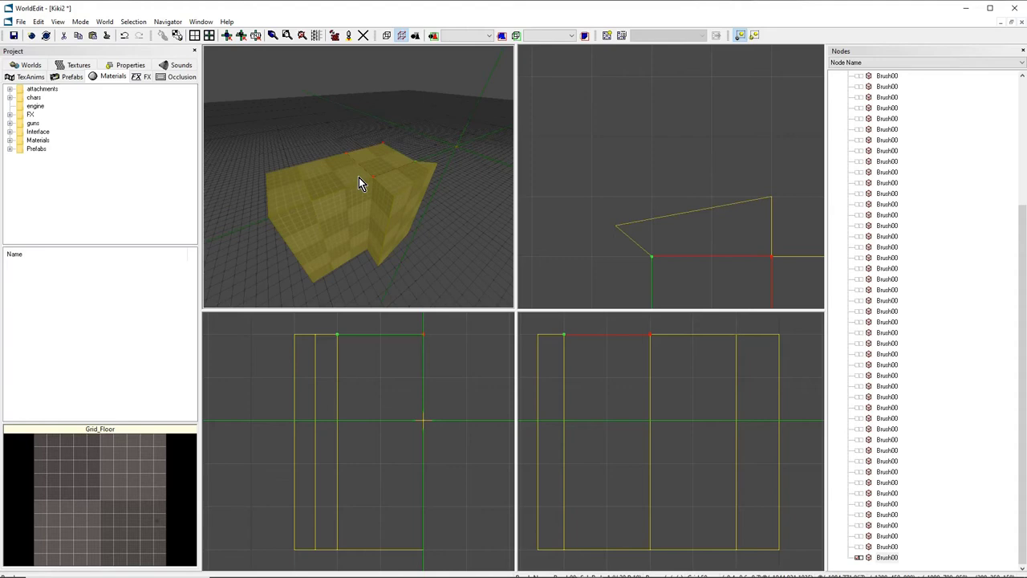
pyautogui.moveTo(334, 182)
pyautogui.mouseDown(button='middle')
pyautogui.moveTo(353, 225)
pyautogui.moveTo(353, 167)
pyautogui.moveTo(353, 178)
pyautogui.mouseUp(button='middle')
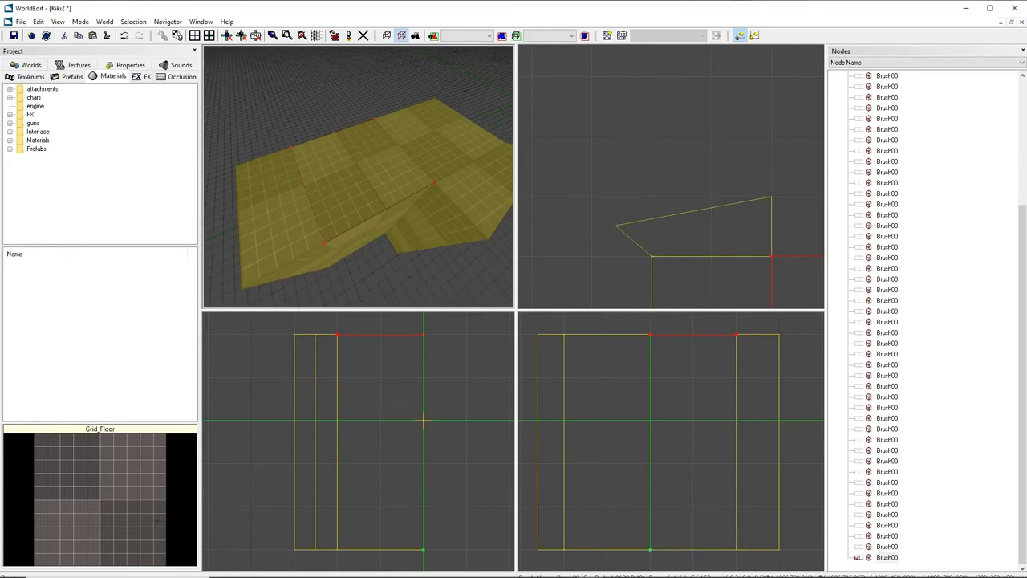
pyautogui.press('e')
pyautogui.press('Escape')
pyautogui.scroll(-5, 618, 195)
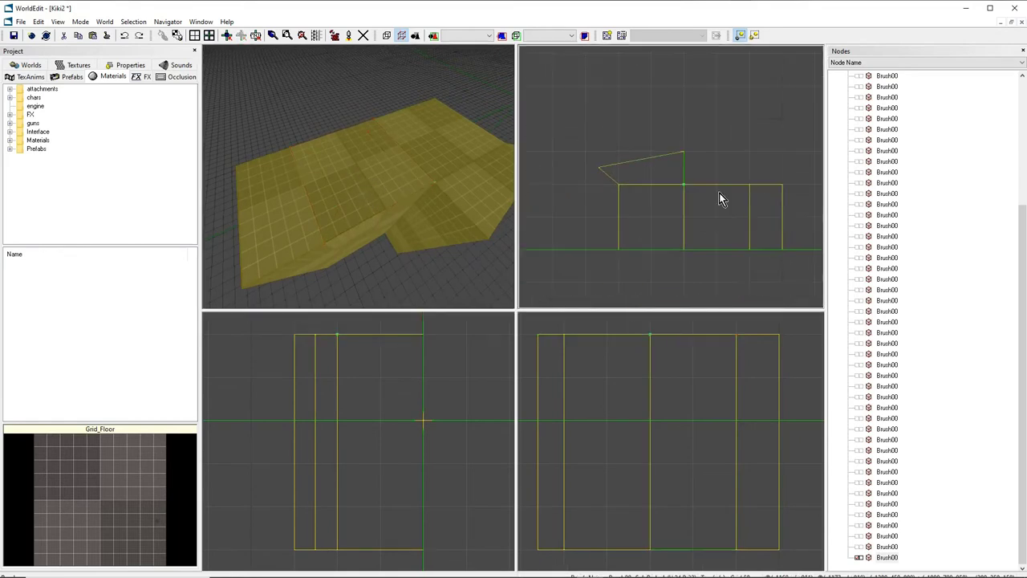
pyautogui.scroll(2, 690, 205)
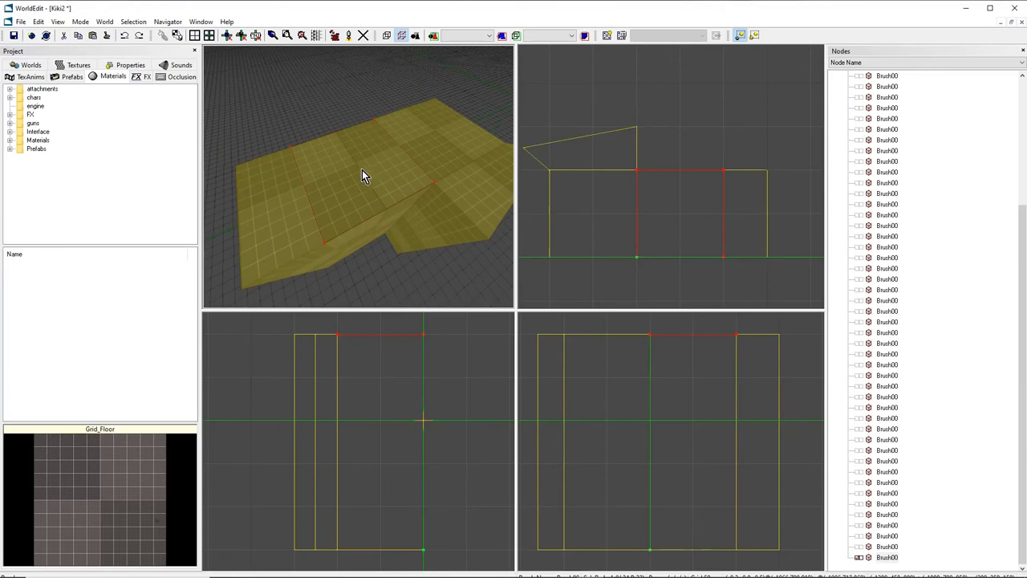
pyautogui.moveTo(361, 169)
pyautogui.mouseDown()
pyautogui.moveTo(389, 169)
pyautogui.moveTo(376, 169)
pyautogui.moveTo(362, 205)
pyautogui.moveTo(362, 195)
pyautogui.moveTo(384, 200)
pyautogui.mouseUp()
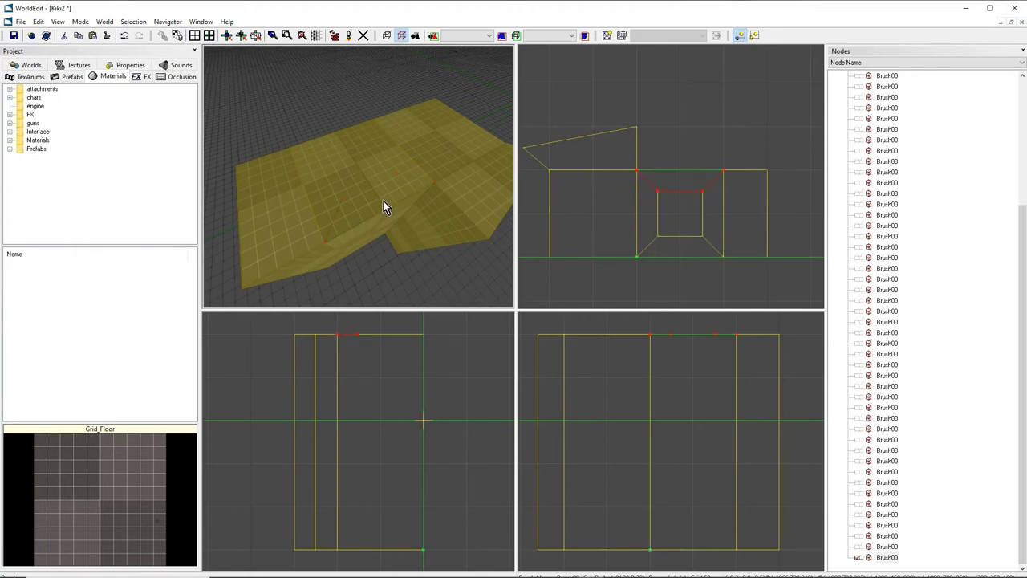
# Move the four corner vertices of the inset square outward onto the grid in the top view.
pyautogui.click(687, 220)
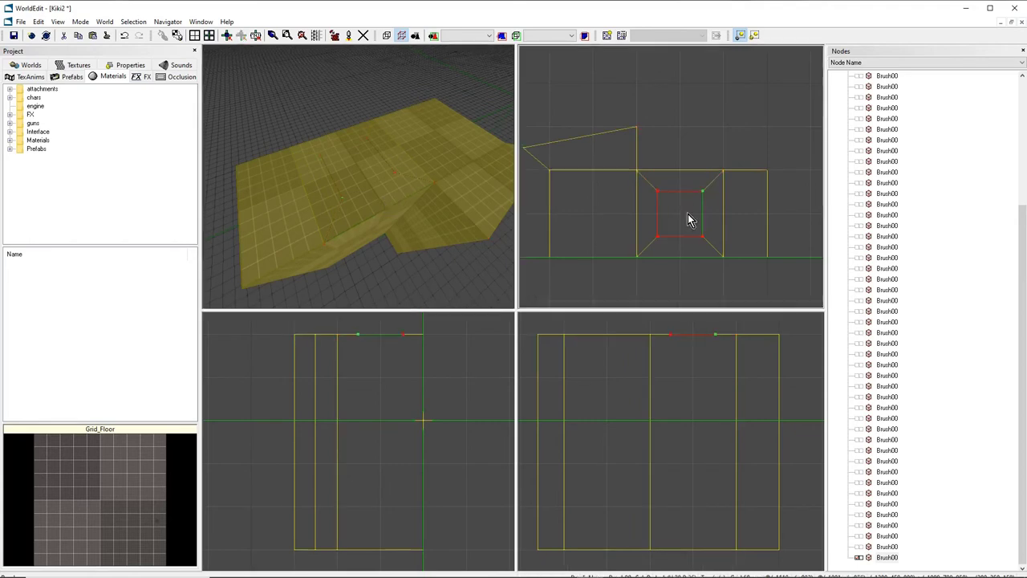
pyautogui.scroll(3, 688, 220)
pyautogui.scroll(-2, 680, 215)
pyautogui.moveTo(680, 215); pyautogui.dragTo(658, 167, button='middle')
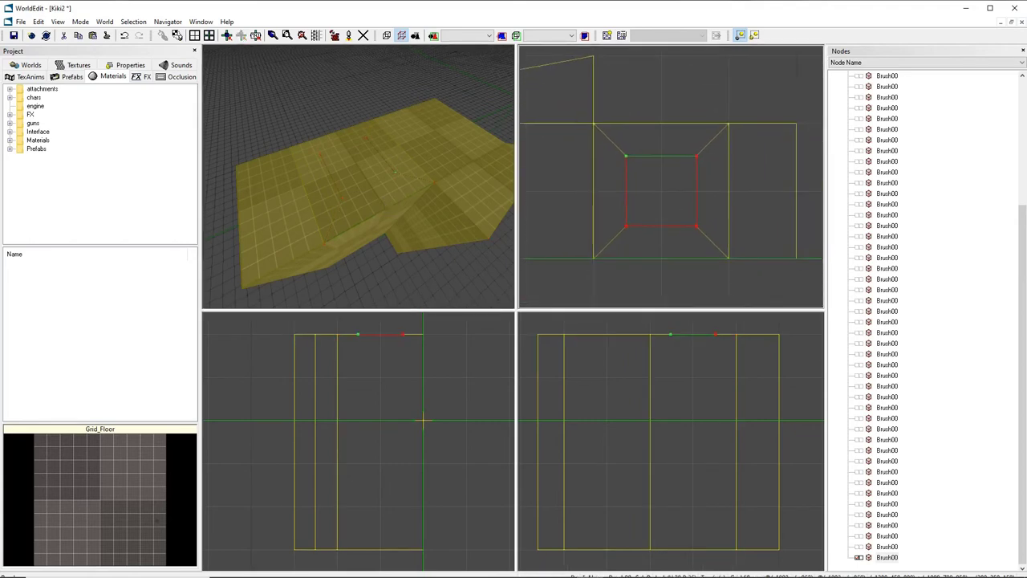
pyautogui.scroll(3, 660, 181)
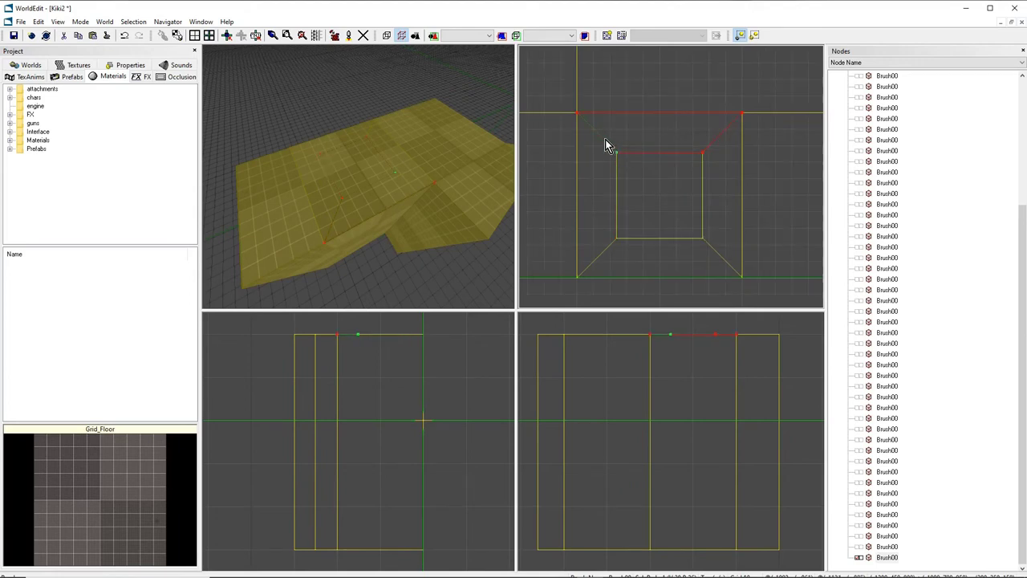
pyautogui.moveTo(608, 142); pyautogui.dragTo(601, 136)
pyautogui.moveTo(618, 236); pyautogui.dragTo(612, 242)
pyautogui.moveTo(702, 240); pyautogui.dragTo(708, 247)
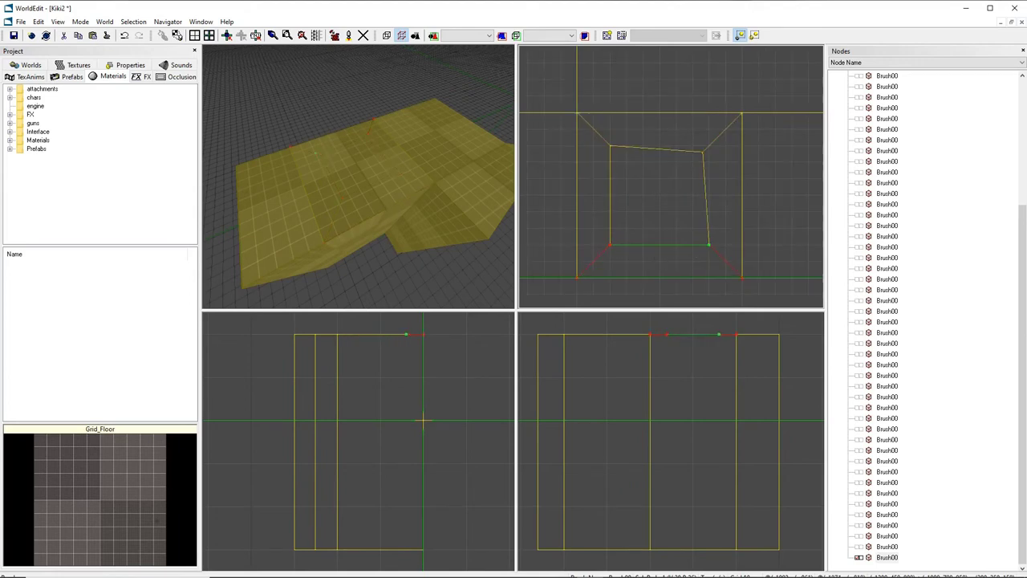
pyautogui.moveTo(702, 153); pyautogui.dragTo(708, 146)
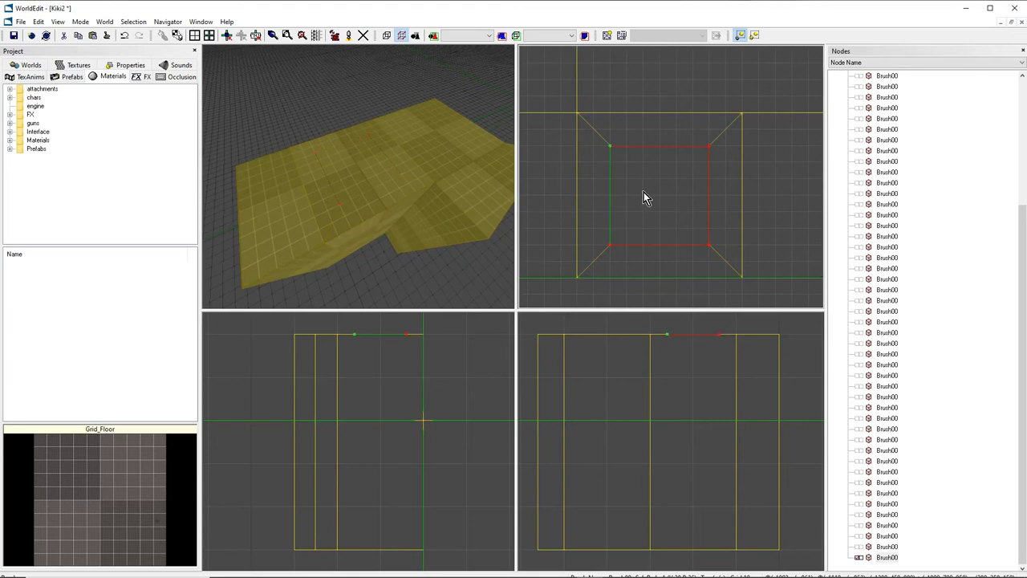
# Examine the inset square and the bevelled faces surrounding it in the perspective view.
pyautogui.moveTo(358, 145); pyautogui.dragTo(358, 167, button='right')
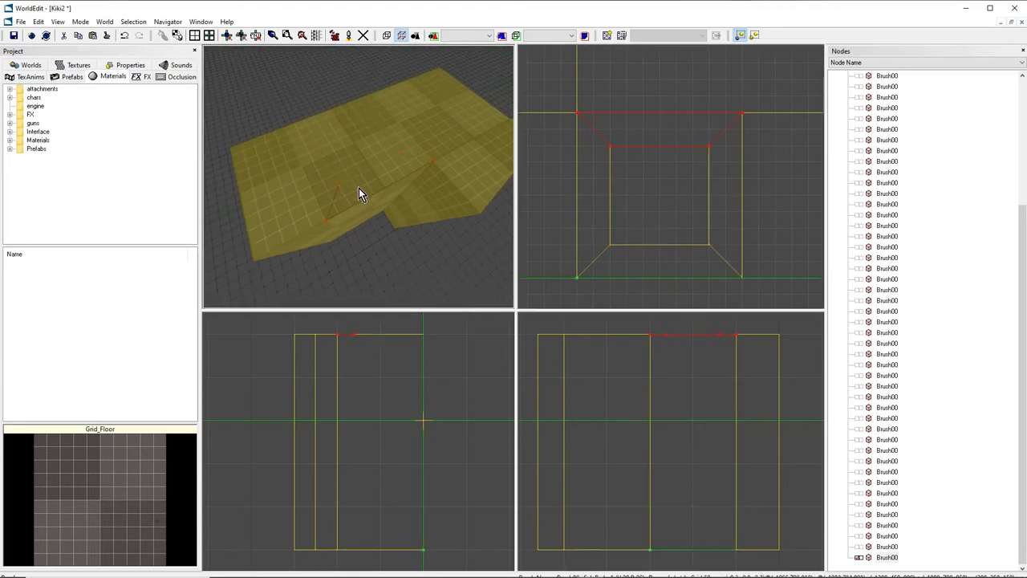
pyautogui.click(401, 131)
pyautogui.click(318, 133)
pyautogui.click(406, 152)
pyautogui.click(353, 156)
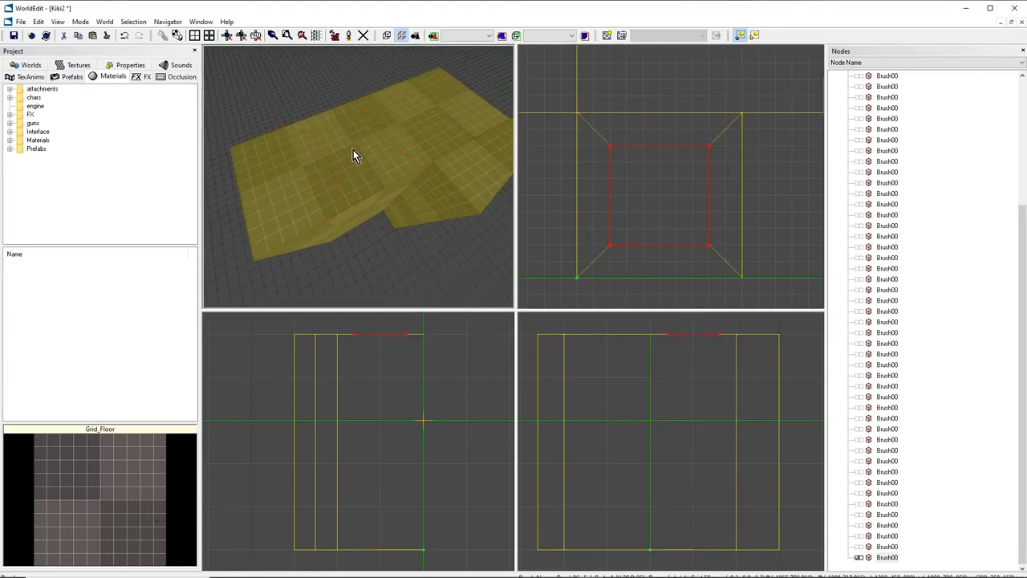
pyautogui.click(354, 176)
pyautogui.click(358, 153)
pyautogui.click(348, 188)
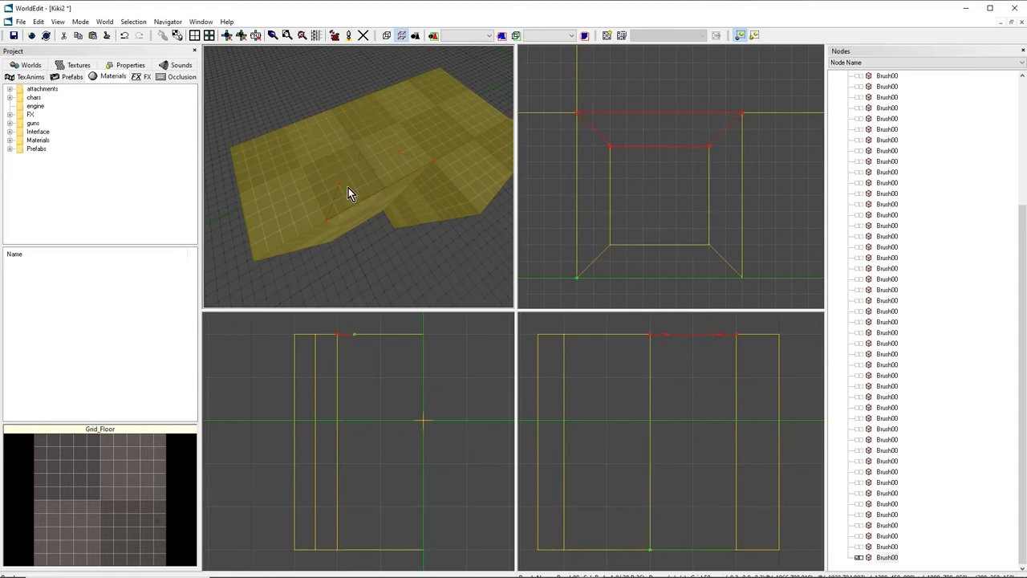
pyautogui.click(318, 130)
pyautogui.click(392, 122)
pyautogui.click(355, 134)
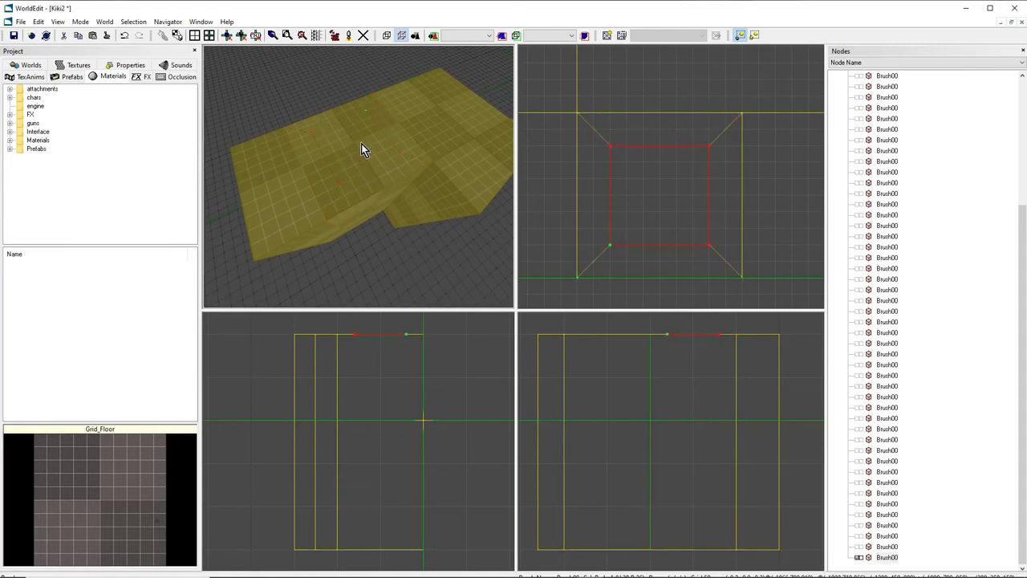
# Extrude the inset square on the middle top face upward into a tall column.
pyautogui.moveTo(343, 164); pyautogui.dragTo(343, 105, button='middle')
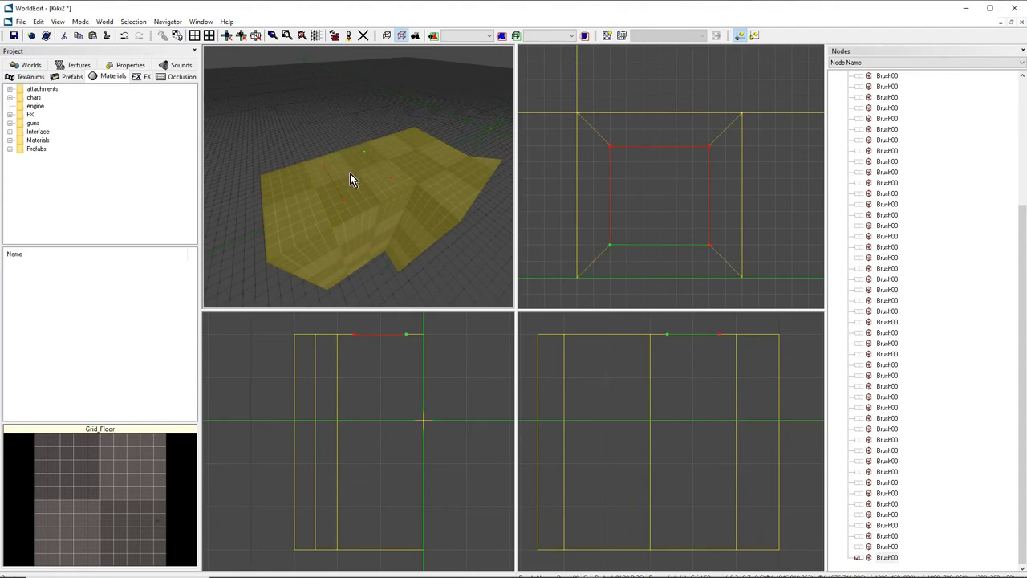
pyautogui.moveTo(350, 174); pyautogui.dragTo(378, 175)
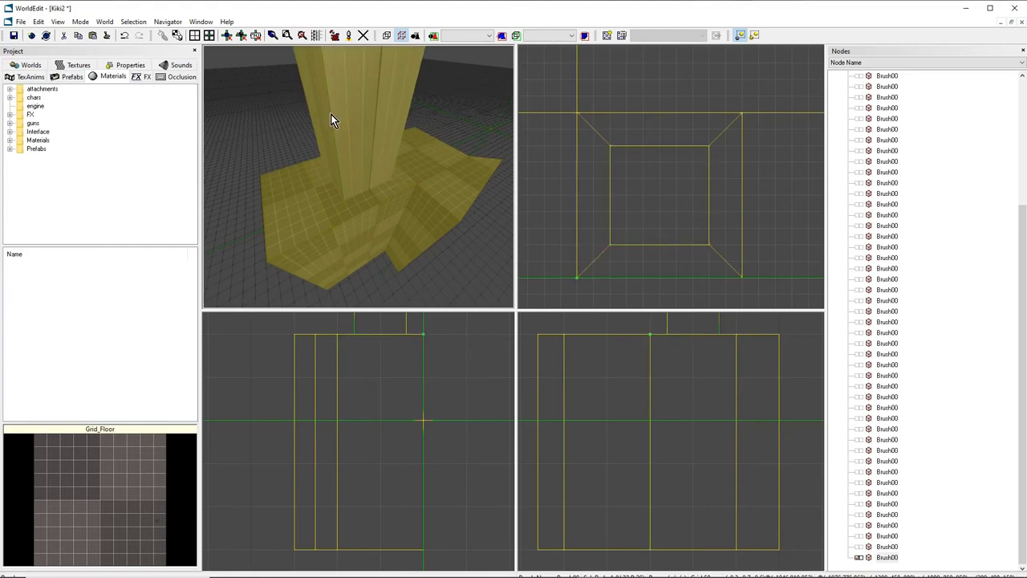
pyautogui.moveTo(333, 121)
pyautogui.mouseDown(button='right')
pyautogui.moveTo(353, 88)
pyautogui.moveTo(345, 129)
pyautogui.moveTo(332, 112)
pyautogui.mouseUp(button='right')
# Inset the long leg's end face and extrude the inset face outward into a protruding block.
pyautogui.moveTo(384, 173)
pyautogui.mouseDown(button='right')
pyautogui.moveTo(378, 153)
pyautogui.moveTo(384, 197)
pyautogui.moveTo(384, 173)
pyautogui.moveTo(450, 172)
pyautogui.moveTo(361, 180)
pyautogui.moveTo(377, 128)
pyautogui.moveTo(393, 161)
pyautogui.moveTo(393, 205)
pyautogui.moveTo(373, 186)
pyautogui.moveTo(402, 181)
pyautogui.moveTo(353, 185)
pyautogui.moveTo(385, 193)
pyautogui.moveTo(373, 192)
pyautogui.mouseUp(button='right')
pyautogui.moveTo(345, 226); pyautogui.dragTo(351, 209, button='middle')
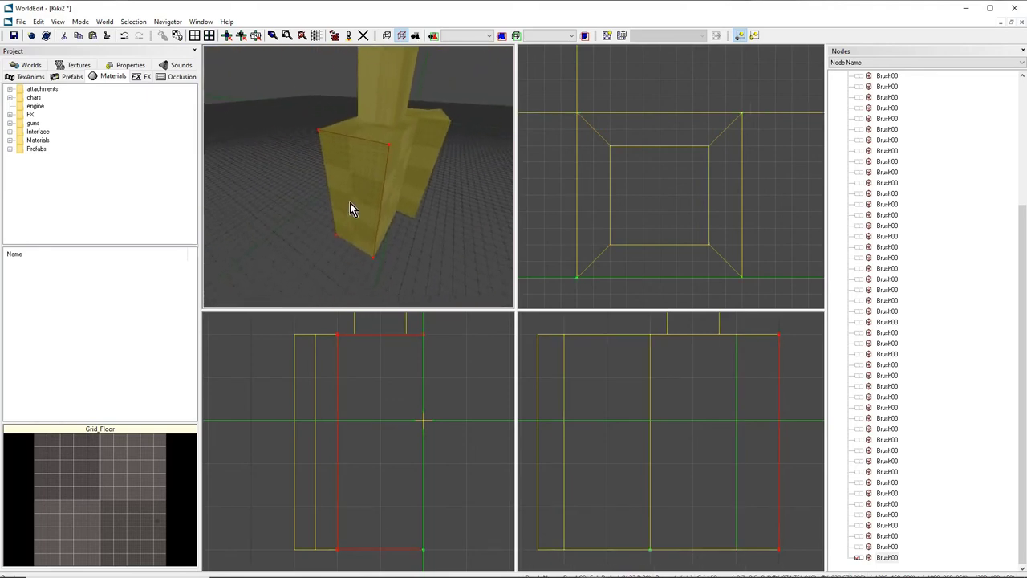
pyautogui.moveTo(352, 200); pyautogui.dragTo(353, 240)
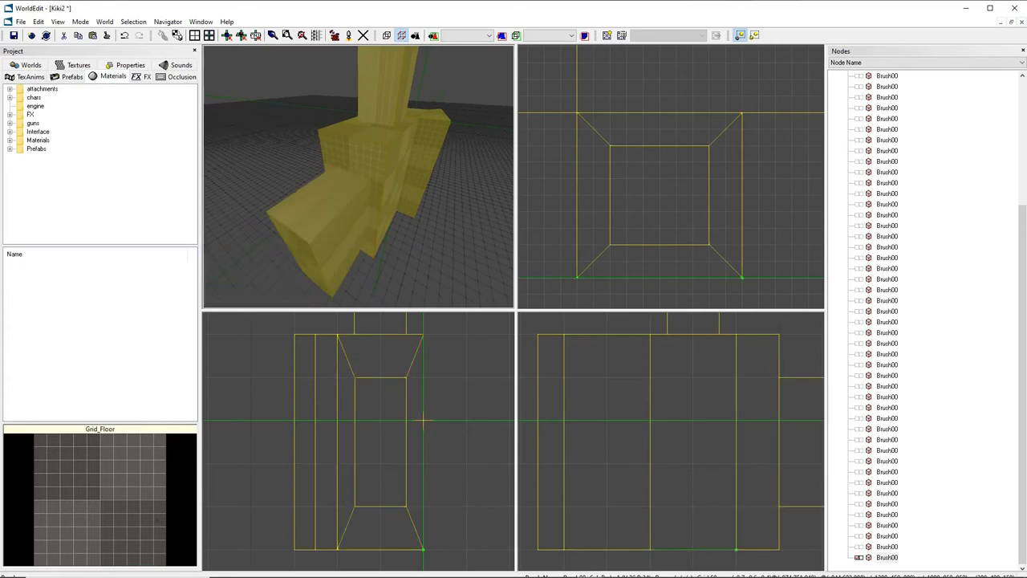
# Examine the column, the protruding block and the surrounding inset faces from several angles in perspective.
pyautogui.moveTo(356, 174)
pyautogui.mouseDown(button='right')
pyautogui.moveTo(337, 157)
pyautogui.moveTo(370, 170)
pyautogui.moveTo(358, 176)
pyautogui.mouseUp(button='right')
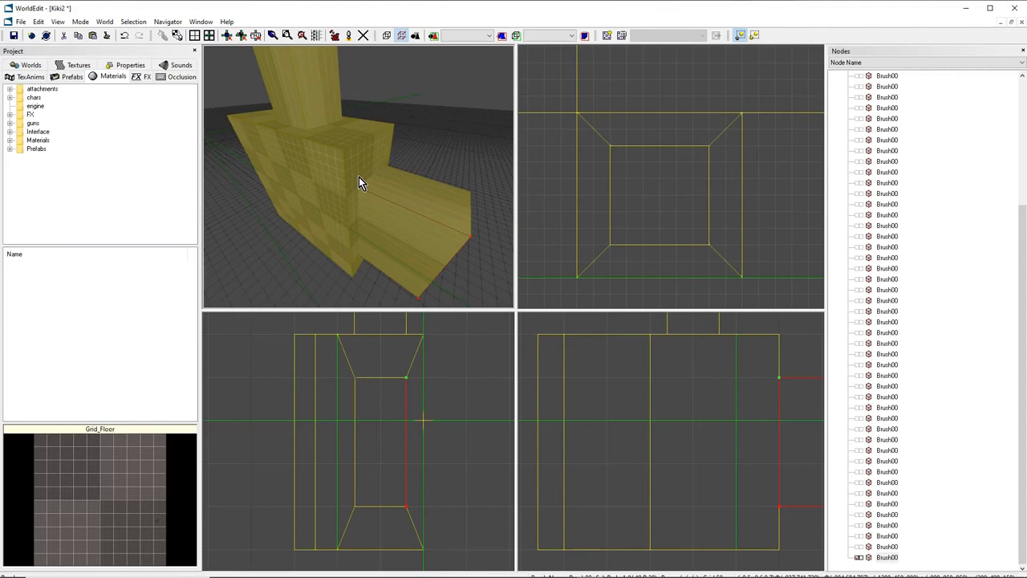
pyautogui.moveTo(359, 178)
pyautogui.mouseDown(button='right')
pyautogui.moveTo(355, 195)
pyautogui.moveTo(369, 210)
pyautogui.mouseUp(button='right')
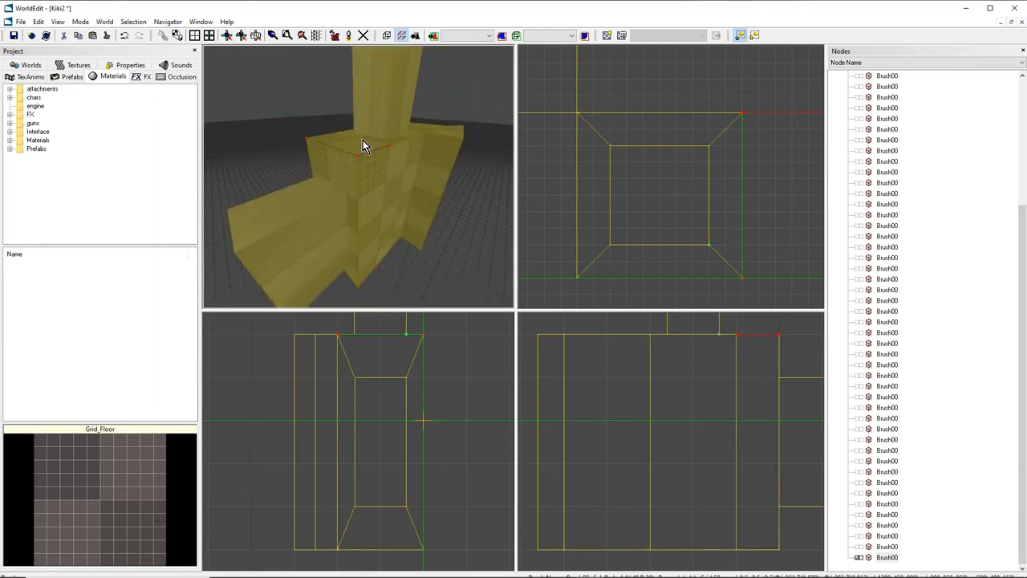
pyautogui.moveTo(362, 140); pyautogui.dragTo(362, 139, button='right')
pyautogui.moveTo(361, 175); pyautogui.dragTo(362, 175, button='right')
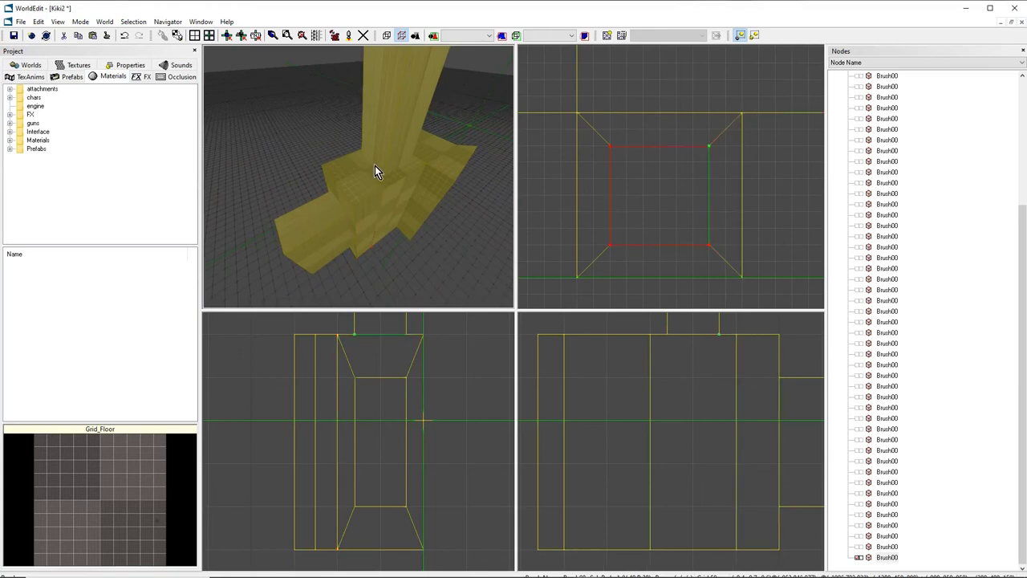
pyautogui.moveTo(375, 165); pyautogui.dragTo(372, 135, button='right')
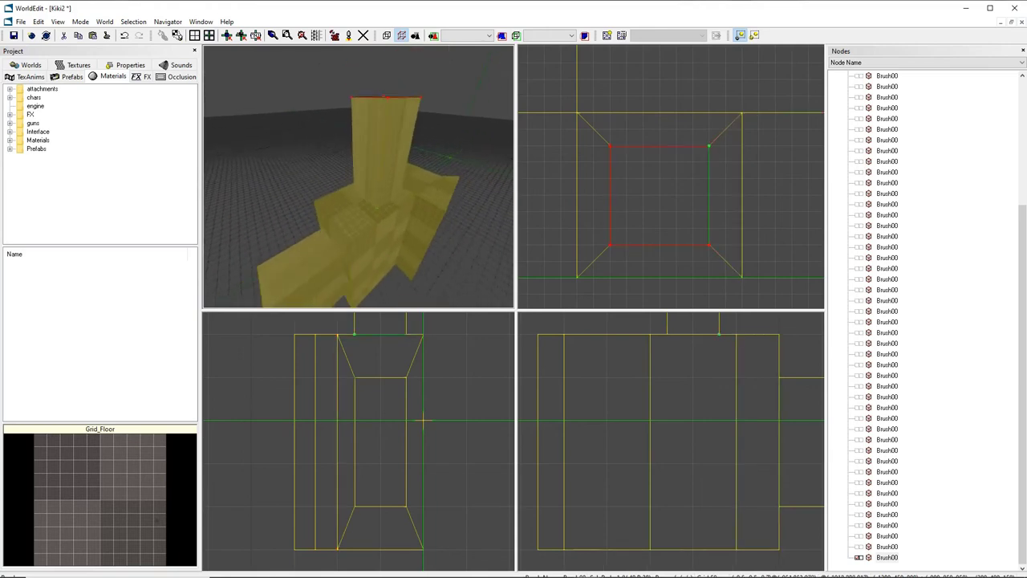
pyautogui.moveTo(361, 182)
pyautogui.mouseDown(button='right')
pyautogui.moveTo(381, 192)
pyautogui.moveTo(352, 172)
pyautogui.moveTo(344, 193)
pyautogui.moveTo(334, 184)
pyautogui.moveTo(343, 159)
pyautogui.moveTo(321, 157)
pyautogui.moveTo(359, 178)
pyautogui.moveTo(409, 169)
pyautogui.moveTo(400, 149)
pyautogui.moveTo(415, 162)
pyautogui.moveTo(350, 164)
pyautogui.moveTo(394, 171)
pyautogui.moveTo(356, 190)
pyautogui.moveTo(365, 176)
pyautogui.mouseUp(button='right')
pyautogui.click(350, 164)
pyautogui.click(393, 171)
pyautogui.click(356, 190)
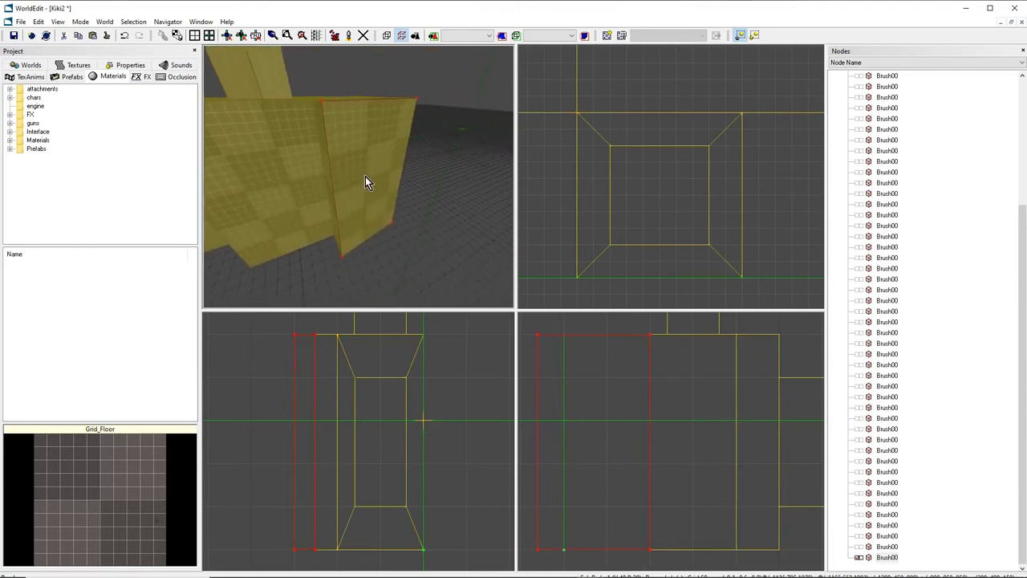
# Inset the short leg's slanted end face and undo a trial extrusion of the inset face.
pyautogui.press('i')
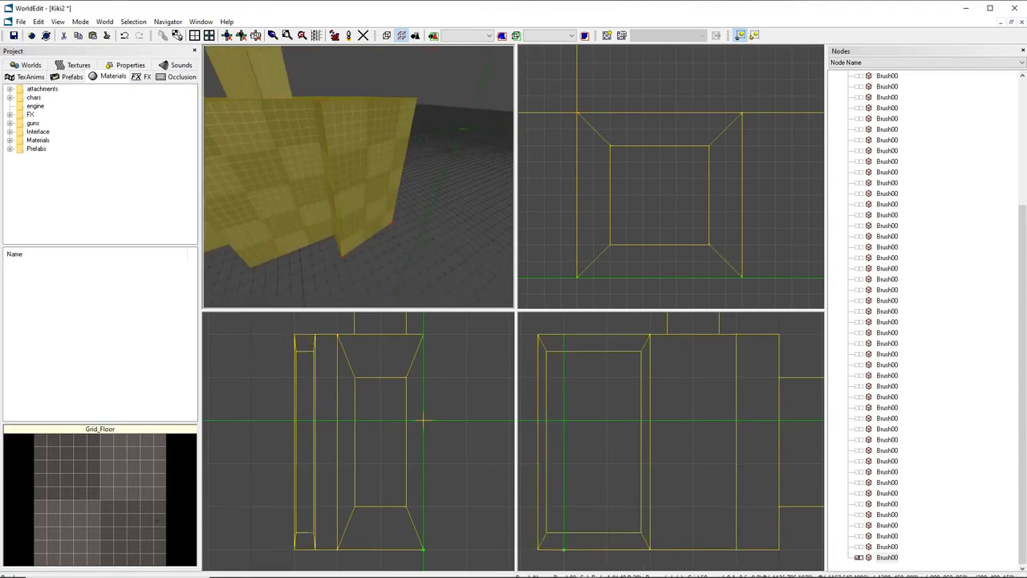
pyautogui.click(376, 205)
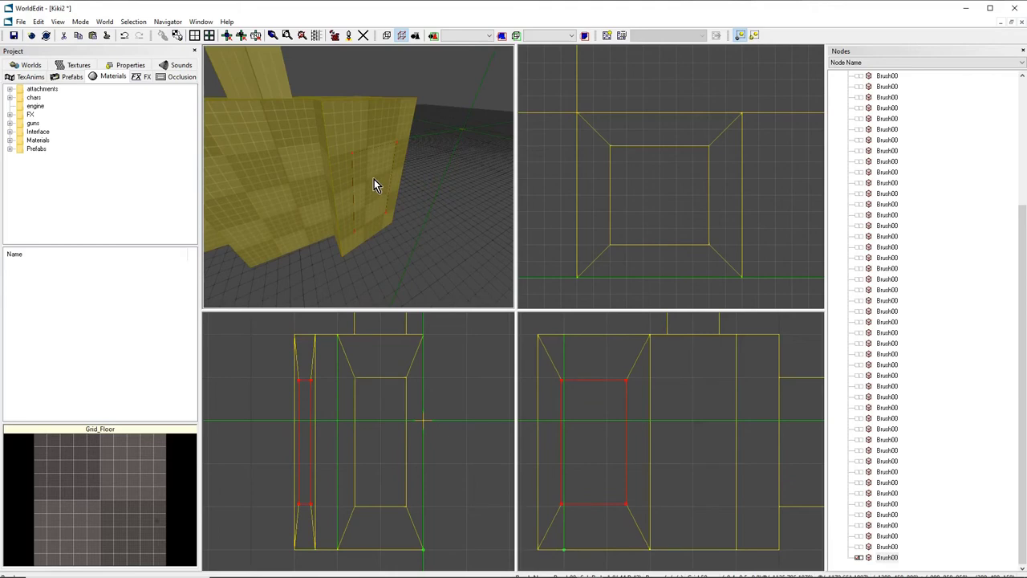
pyautogui.press('e')
pyautogui.click(372, 183)
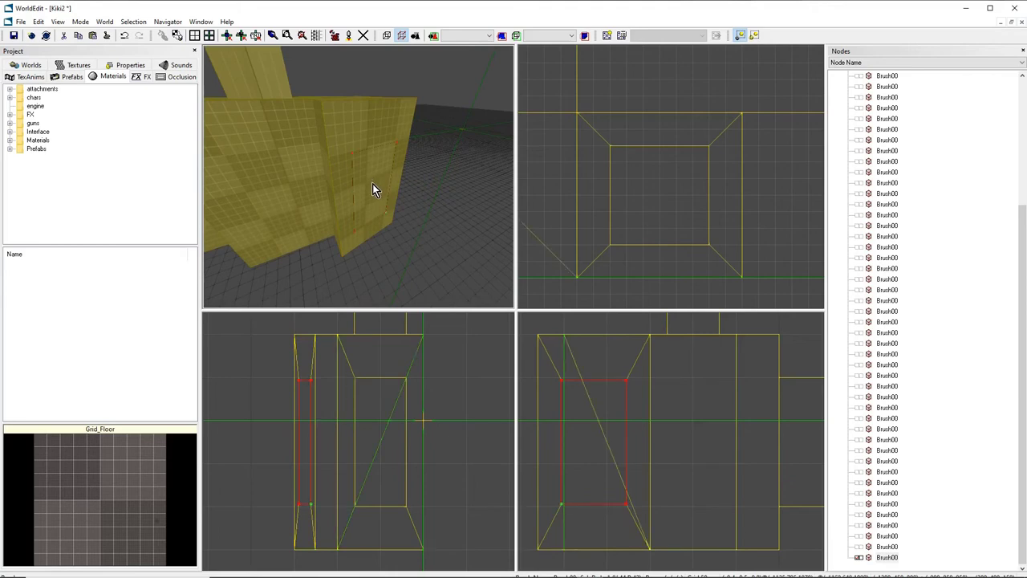
pyautogui.hotkey('ctrl', 'z')
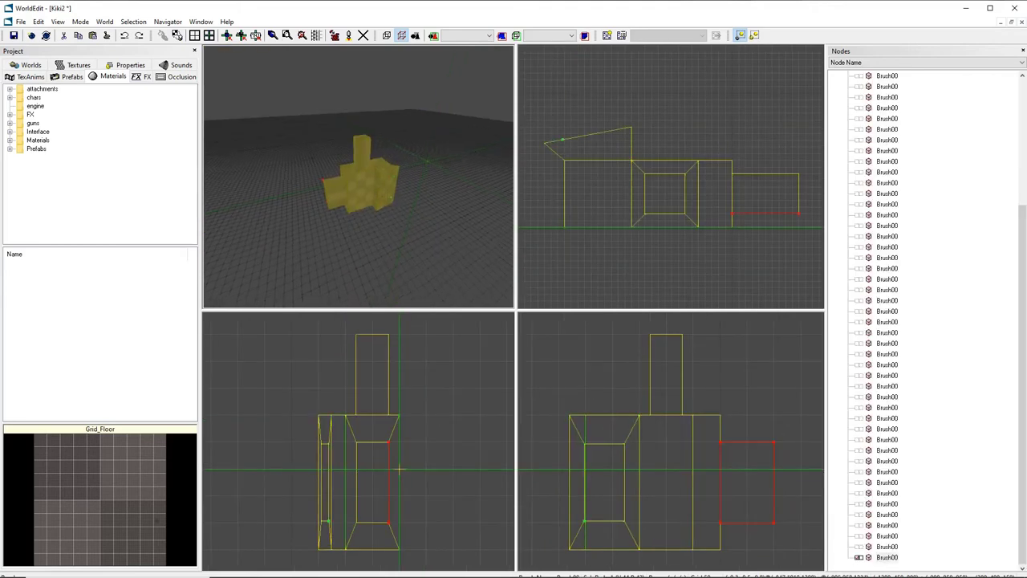
pyautogui.moveTo(387, 190)
pyautogui.mouseDown(button='right')
pyautogui.moveTo(417, 202)
pyautogui.moveTo(383, 196)
pyautogui.moveTo(381, 183)
pyautogui.moveTo(389, 191)
pyautogui.mouseUp(button='right')
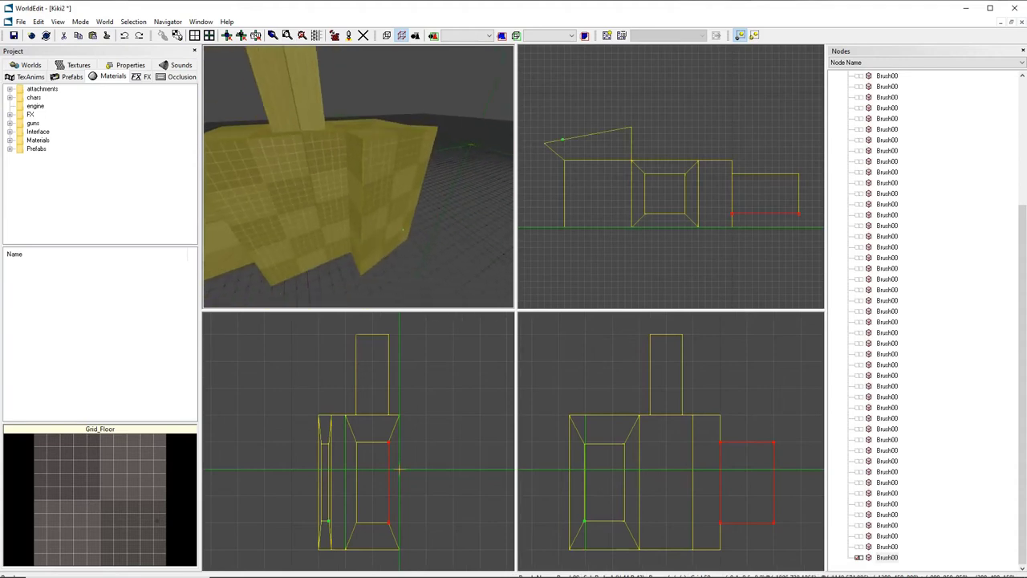
# Leave geometry mode and merge the polygons of the whole brush.
pyautogui.press('g')
pyautogui.rightClick(389, 179)
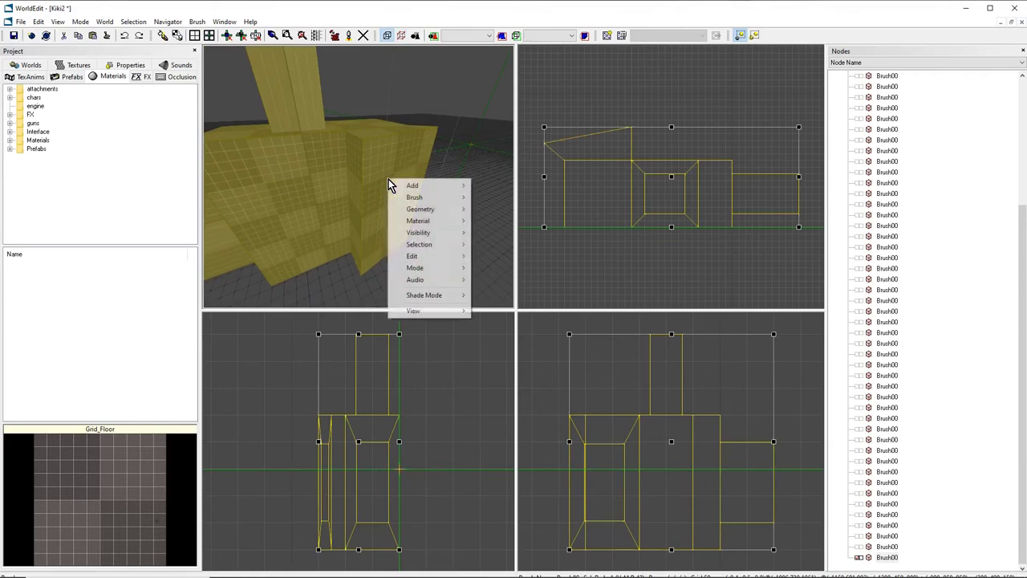
pyautogui.moveTo(414, 198)
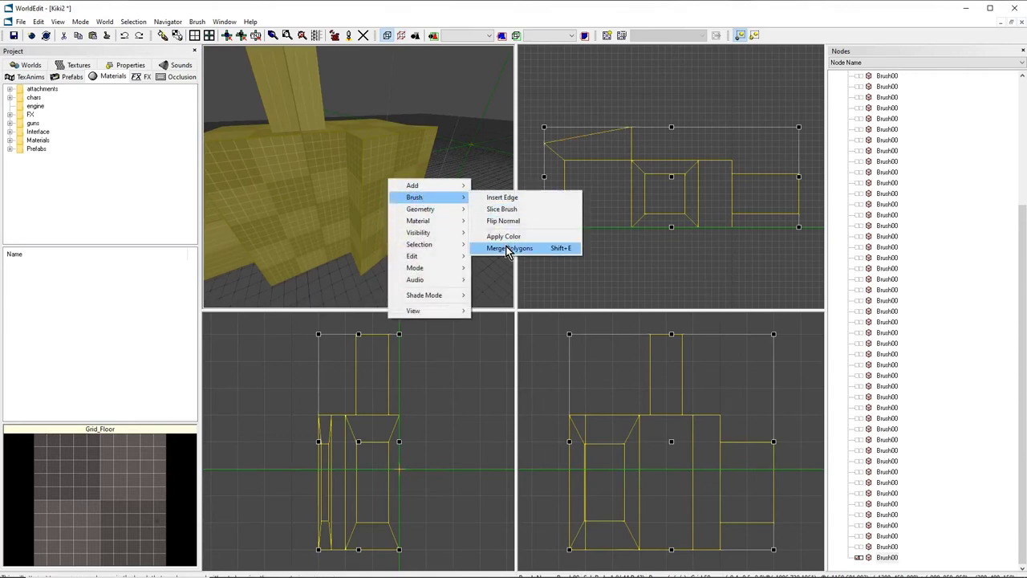
pyautogui.click(510, 248)
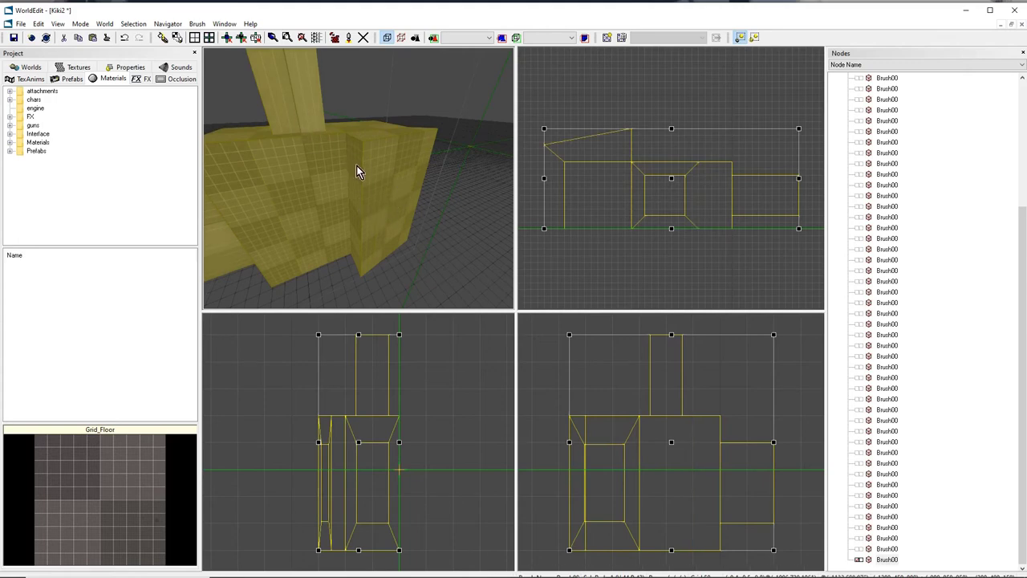
# In geometry mode, delete the inset face on the short leg's slanted end to open a hole.
pyautogui.press('g')
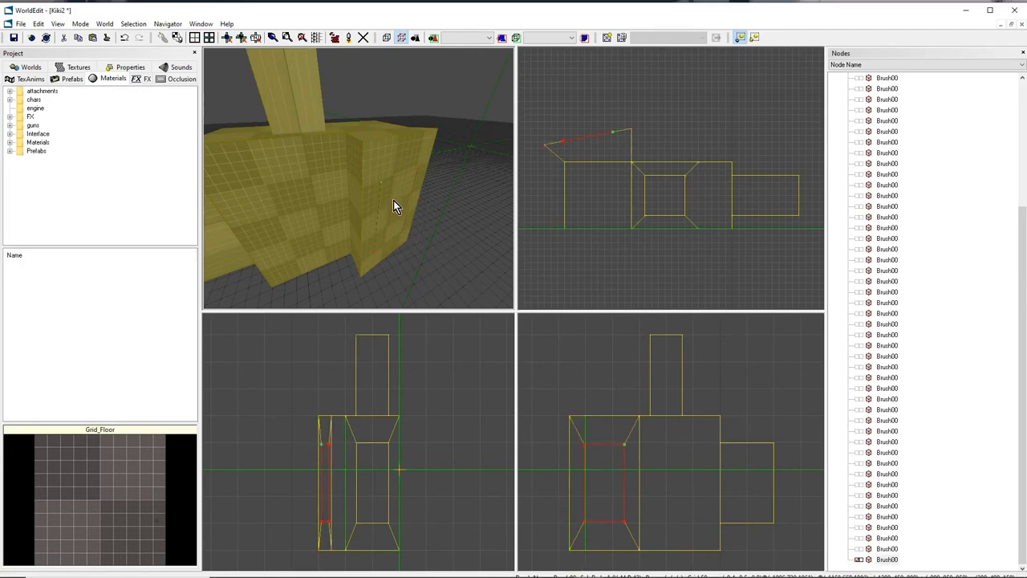
pyautogui.press('Delete')
pyautogui.moveTo(394, 207); pyautogui.dragTo(321, 210, button='right')
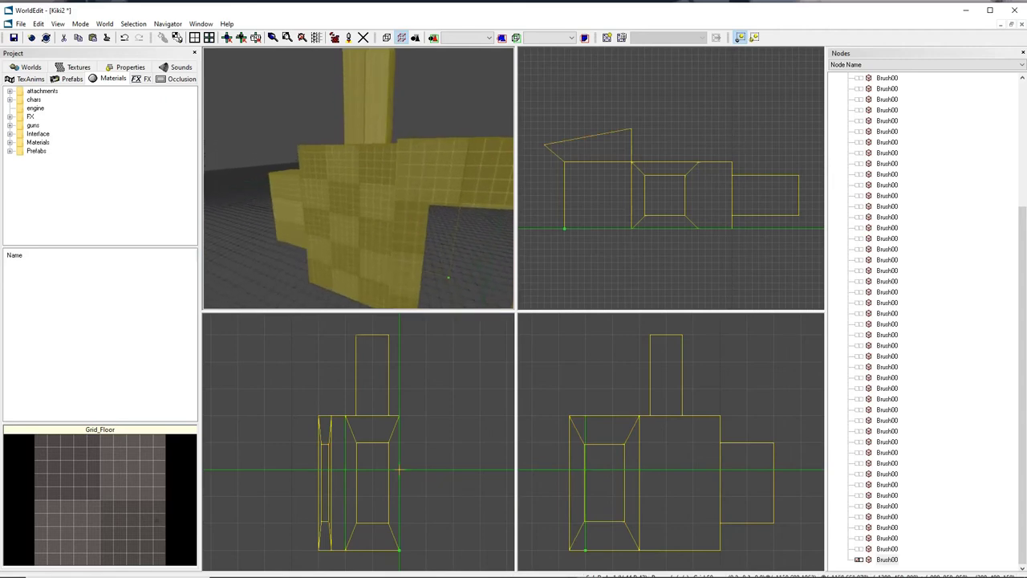
pyautogui.moveTo(394, 210); pyautogui.dragTo(449, 211, button='right')
pyautogui.moveTo(394, 211); pyautogui.dragTo(394, 211)
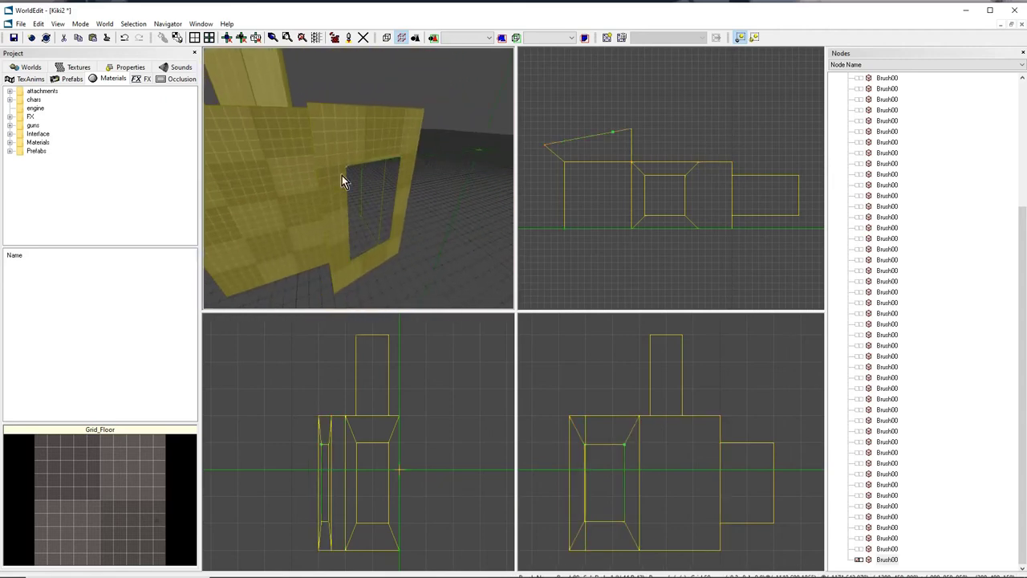
pyautogui.moveTo(364, 192); pyautogui.dragTo(364, 193, button='right')
pyautogui.moveTo(367, 200); pyautogui.dragTo(364, 195)
pyautogui.click(365, 195)
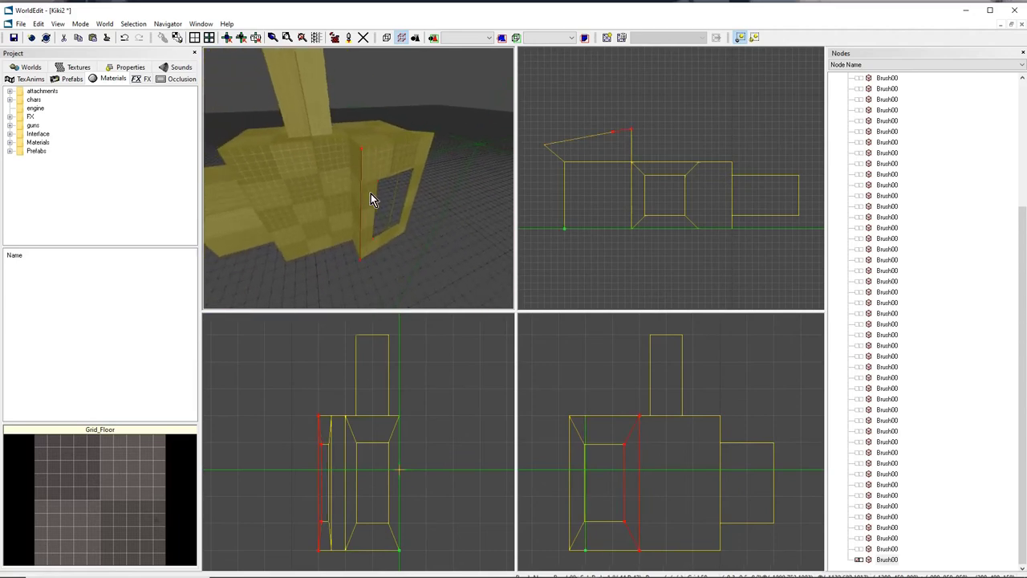
# Examine the faces and corner vertices around the opening, middle section and column from several angles.
pyautogui.click(371, 193)
pyautogui.moveTo(371, 194); pyautogui.dragTo(371, 193, button='right')
pyautogui.moveTo(371, 193)
pyautogui.mouseDown()
pyautogui.moveTo(359, 179)
pyautogui.moveTo(331, 185)
pyautogui.mouseUp()
pyautogui.click(356, 179)
pyautogui.click(331, 185)
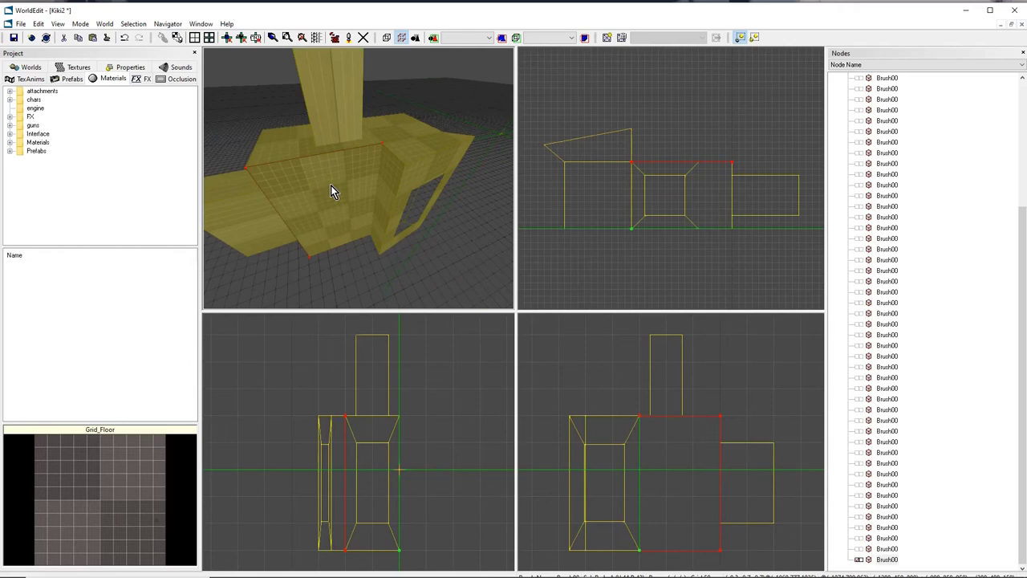
pyautogui.click(339, 160)
pyautogui.moveTo(420, 165); pyautogui.dragTo(360, 184, button='right')
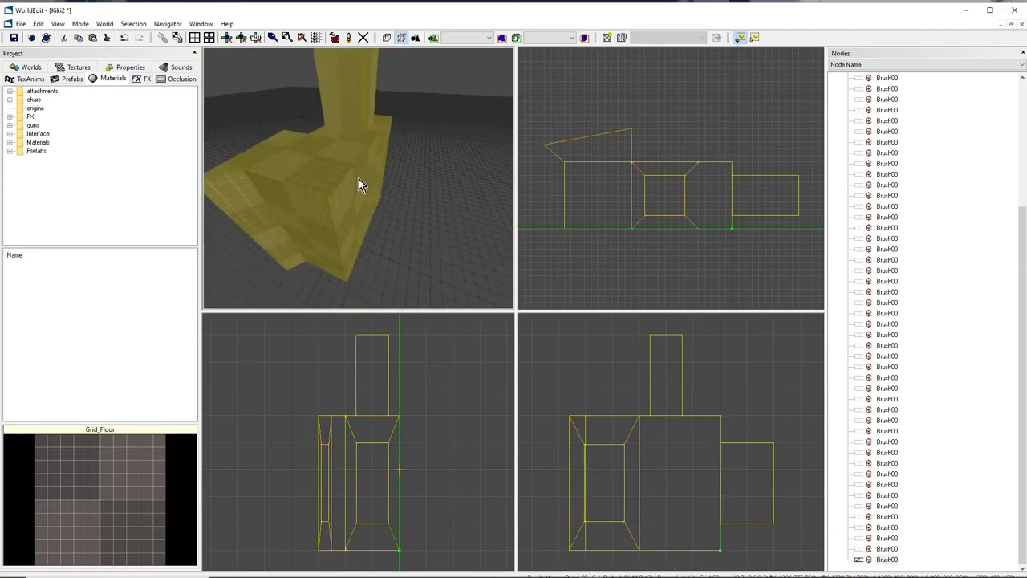
pyautogui.click(323, 206)
pyautogui.moveTo(360, 142); pyautogui.dragTo(358, 144, button='right')
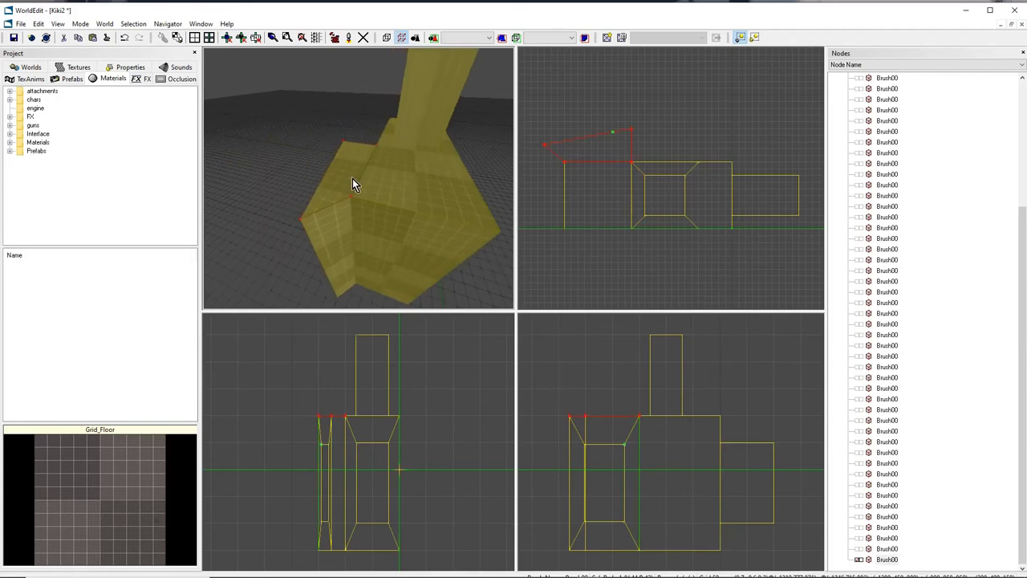
pyautogui.moveTo(353, 204)
pyautogui.mouseDown(button='right')
pyautogui.moveTo(404, 202)
pyautogui.moveTo(406, 192)
pyautogui.moveTo(358, 193)
pyautogui.moveTo(381, 195)
pyautogui.moveTo(359, 184)
pyautogui.mouseUp(button='right')
pyautogui.click(404, 203)
pyautogui.click(425, 209)
pyautogui.click(382, 195)
pyautogui.moveTo(359, 230); pyautogui.dragTo(358, 230, button='right')
pyautogui.click(359, 192)
pyautogui.moveTo(359, 192); pyautogui.dragTo(353, 160, button='right')
pyautogui.click(353, 161)
pyautogui.moveTo(360, 232); pyautogui.dragTo(360, 232, button='right')
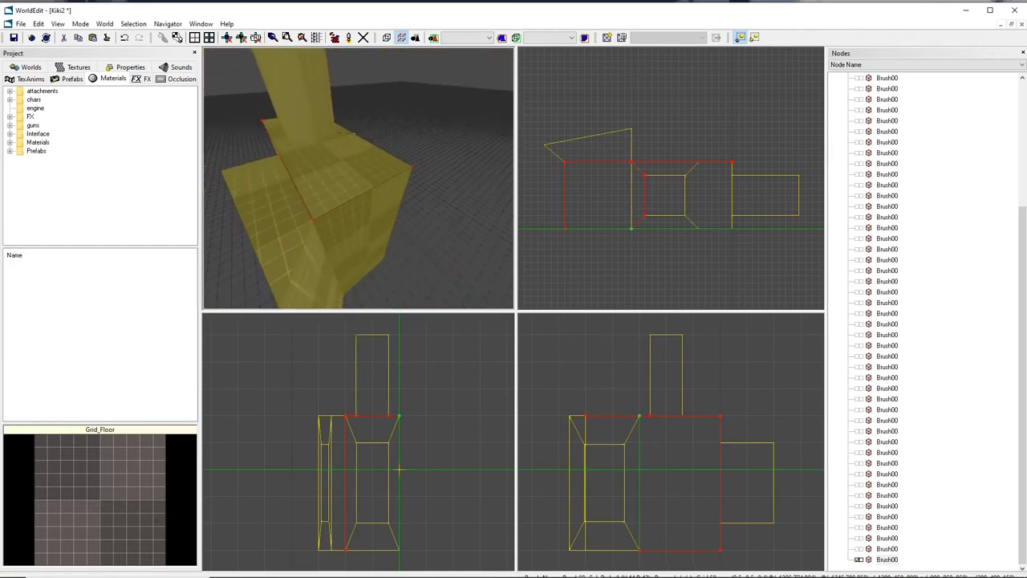
# Split the outer edge of the long leg's top face with the Split Edge command.
pyautogui.click(361, 196)
pyautogui.click(361, 201)
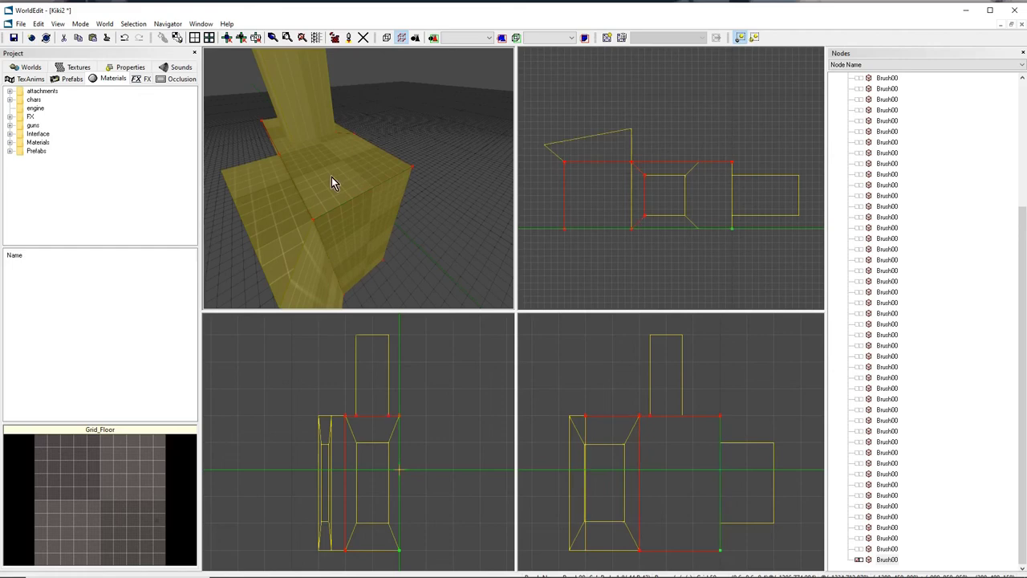
pyautogui.click(335, 201)
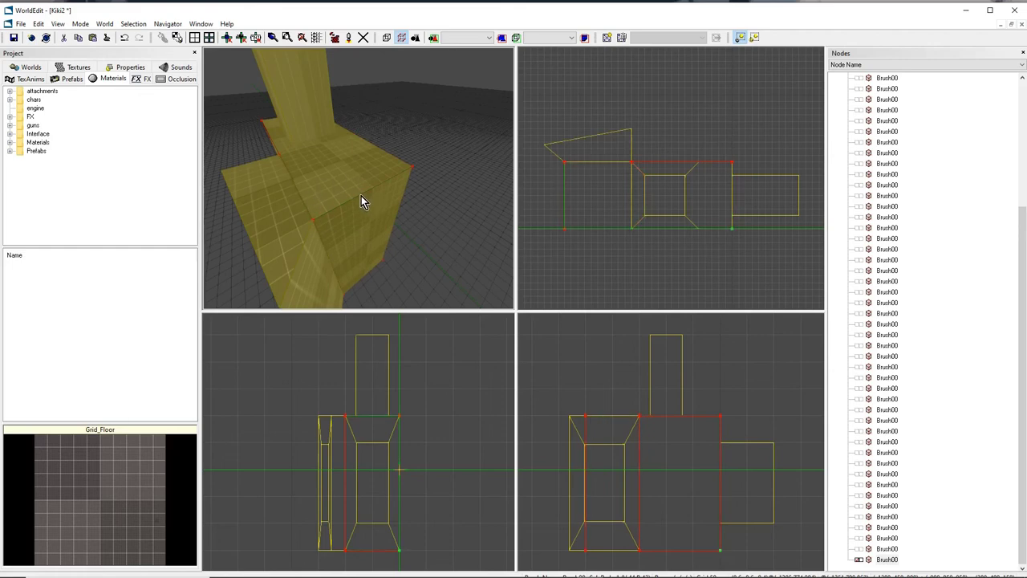
pyautogui.rightClick(361, 196)
pyautogui.moveTo(400, 228)
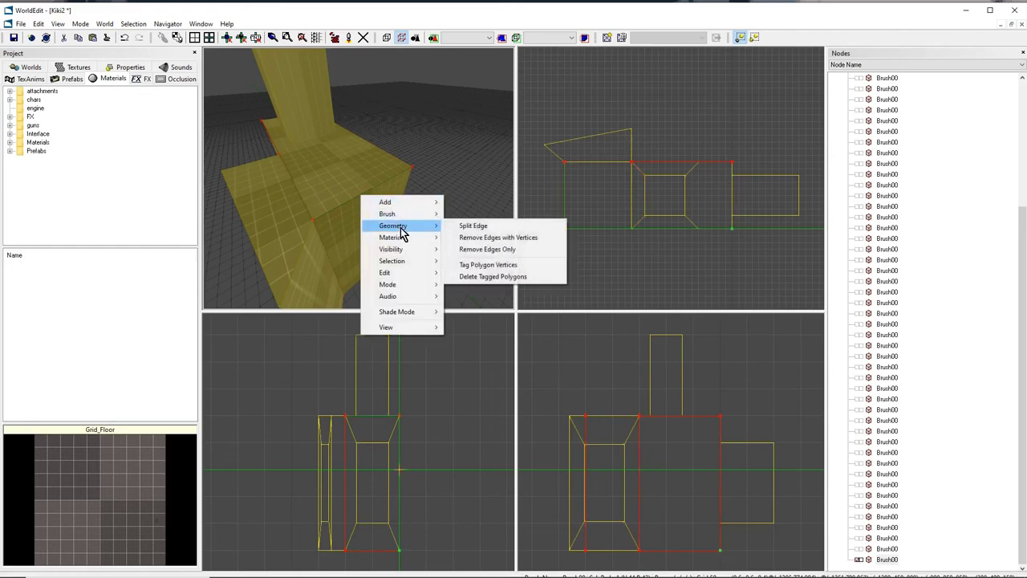
pyautogui.click(478, 229)
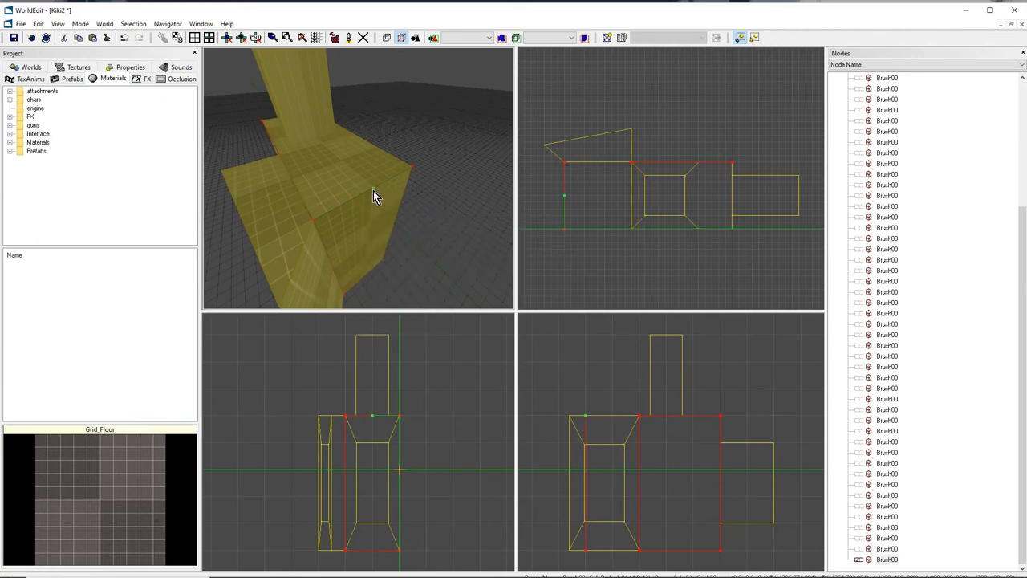
# Examine the vertex added on the split edge and both edge halves, and view the whole brush from farther away.
pyautogui.moveTo(370, 197)
pyautogui.mouseDown(button='middle')
pyautogui.moveTo(371, 167)
pyautogui.moveTo(369, 191)
pyautogui.mouseUp(button='middle')
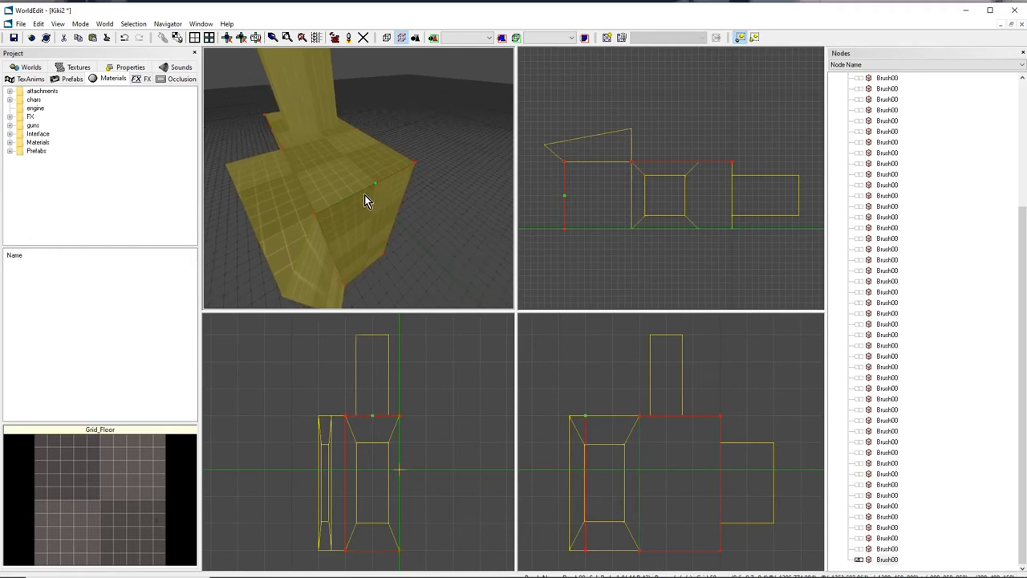
pyautogui.click(375, 184)
pyautogui.moveTo(375, 184); pyautogui.dragTo(366, 190, button='middle')
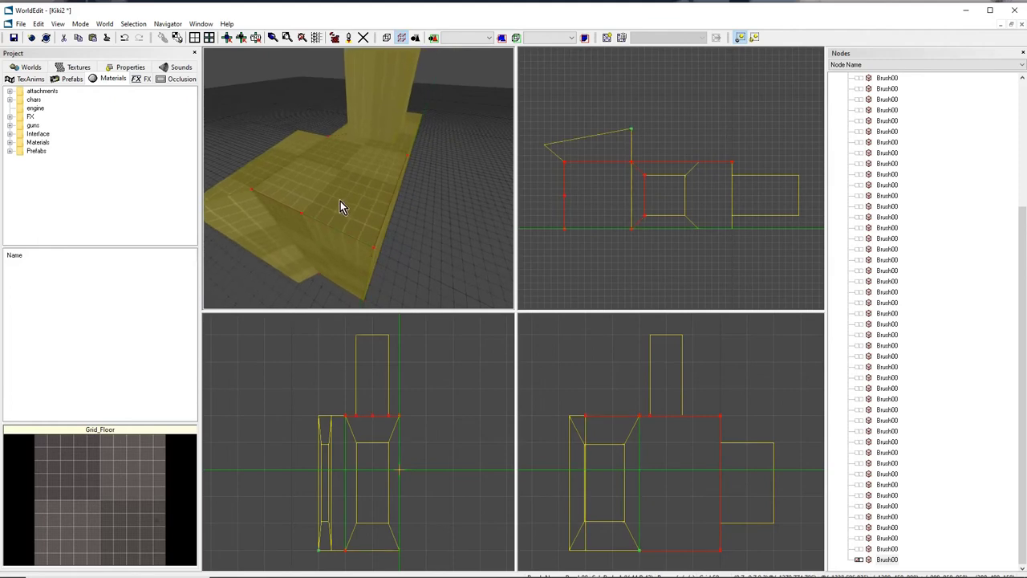
pyautogui.moveTo(312, 229)
pyautogui.mouseDown(button='middle')
pyautogui.moveTo(314, 207)
pyautogui.moveTo(369, 189)
pyautogui.mouseUp(button='middle')
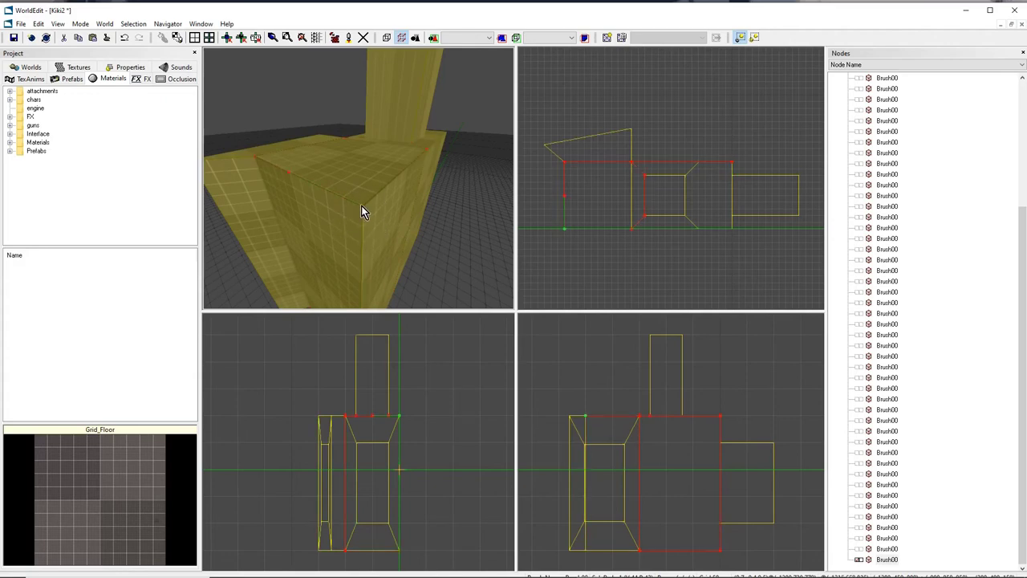
pyautogui.moveTo(361, 209); pyautogui.dragTo(385, 190, button='middle')
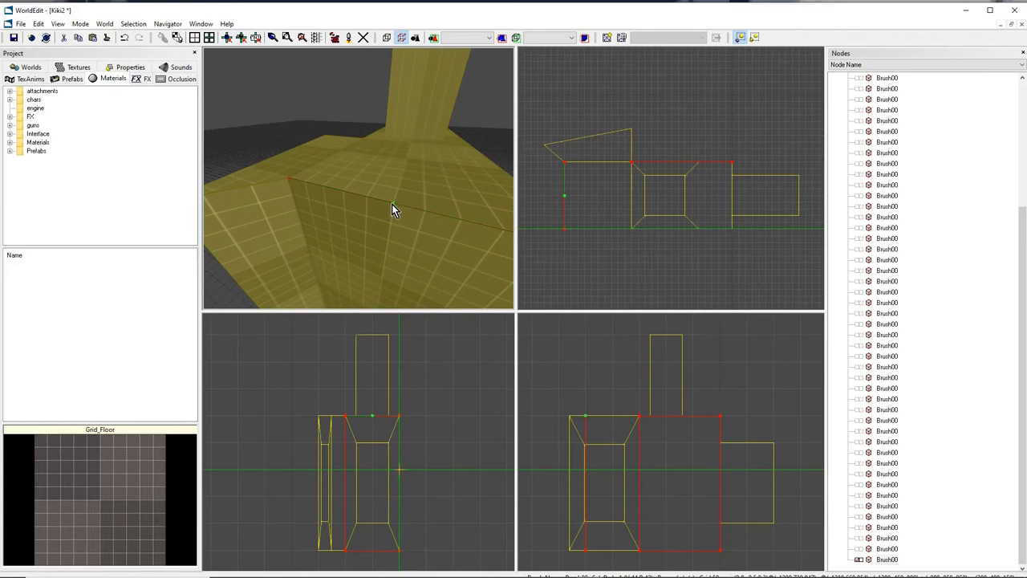
pyautogui.moveTo(423, 220)
pyautogui.mouseDown(button='middle')
pyautogui.moveTo(450, 223)
pyautogui.moveTo(347, 184)
pyautogui.mouseUp(button='middle')
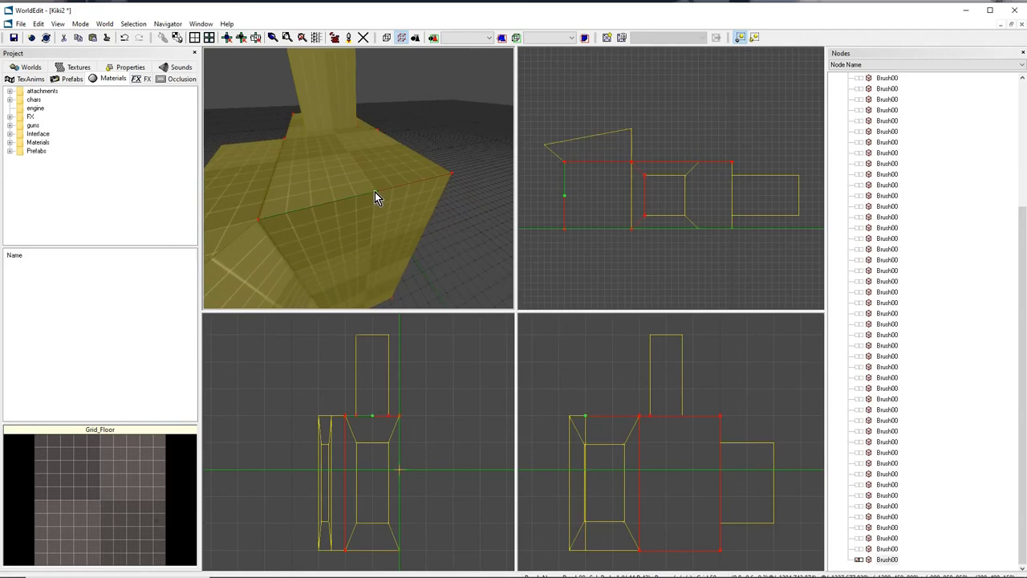
pyautogui.moveTo(374, 202); pyautogui.dragTo(405, 196, button='middle')
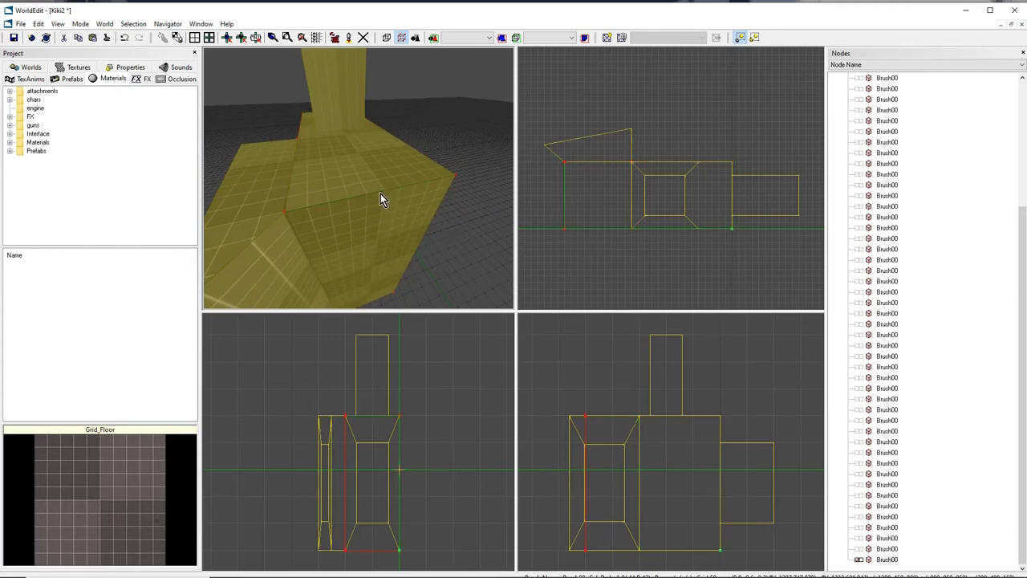
pyautogui.moveTo(380, 193)
pyautogui.mouseDown(button='right')
pyautogui.moveTo(393, 210)
pyautogui.moveTo(321, 205)
pyautogui.moveTo(353, 201)
pyautogui.moveTo(366, 178)
pyautogui.moveTo(317, 173)
pyautogui.mouseUp(button='right')
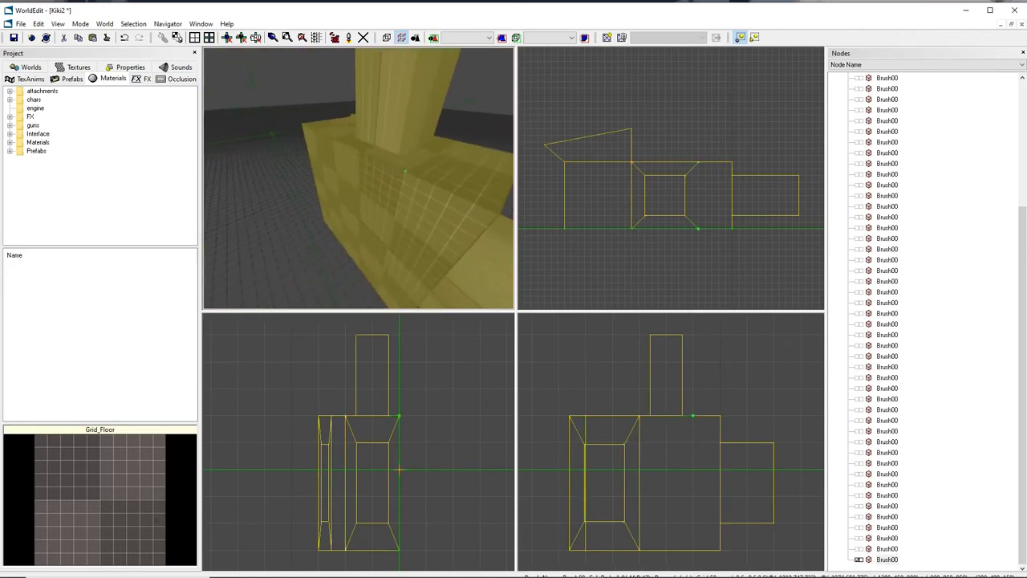
pyautogui.moveTo(404, 174)
pyautogui.mouseDown(button='right')
pyautogui.moveTo(377, 172)
pyautogui.moveTo(360, 190)
pyautogui.moveTo(417, 183)
pyautogui.moveTo(369, 191)
pyautogui.moveTo(414, 182)
pyautogui.moveTo(366, 214)
pyautogui.mouseUp(button='right')
pyautogui.click(366, 214)
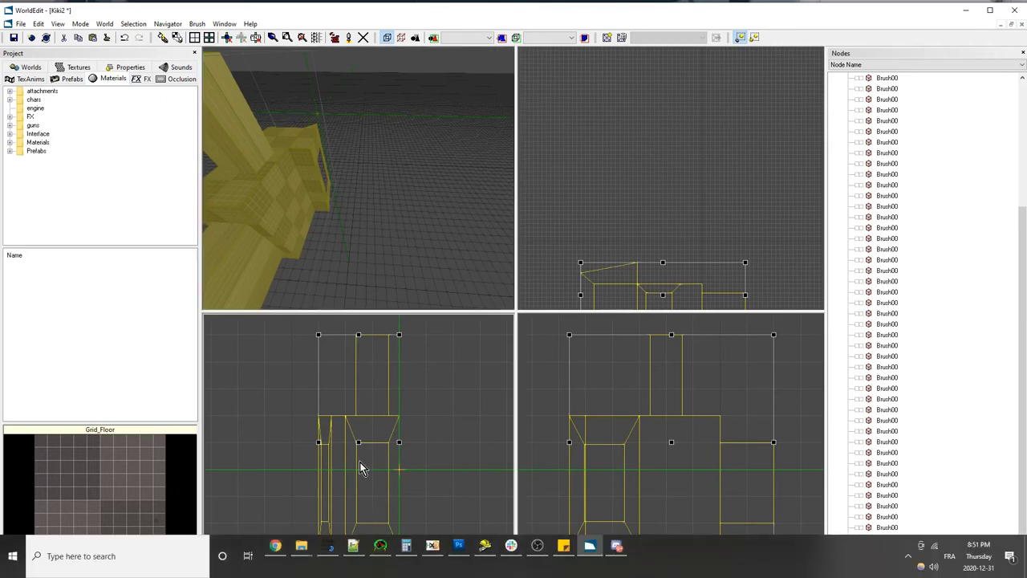
pyautogui.moveTo(359, 179)
pyautogui.mouseDown(button='middle')
pyautogui.moveTo(377, 183)
pyautogui.moveTo(359, 179)
pyautogui.mouseUp(button='middle')
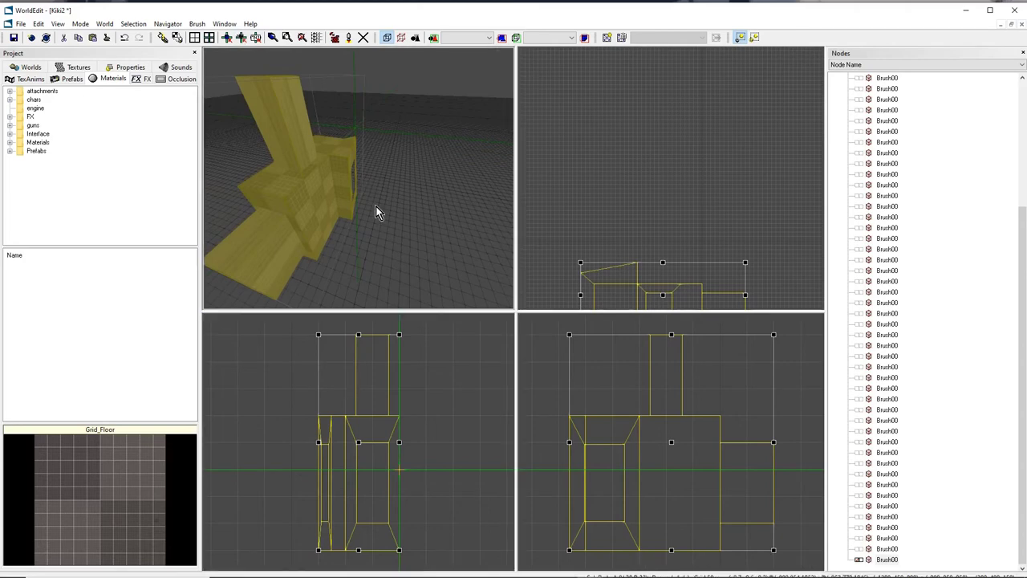
pyautogui.moveTo(376, 210); pyautogui.dragTo(377, 211, button='middle')
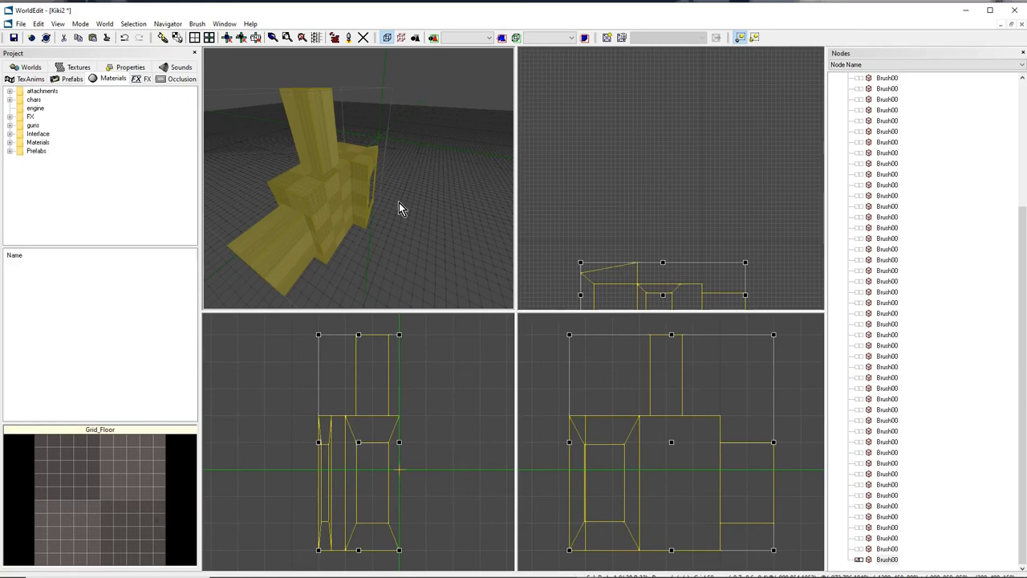
pyautogui.moveTo(358, 178); pyautogui.dragTo(385, 161, button='middle')
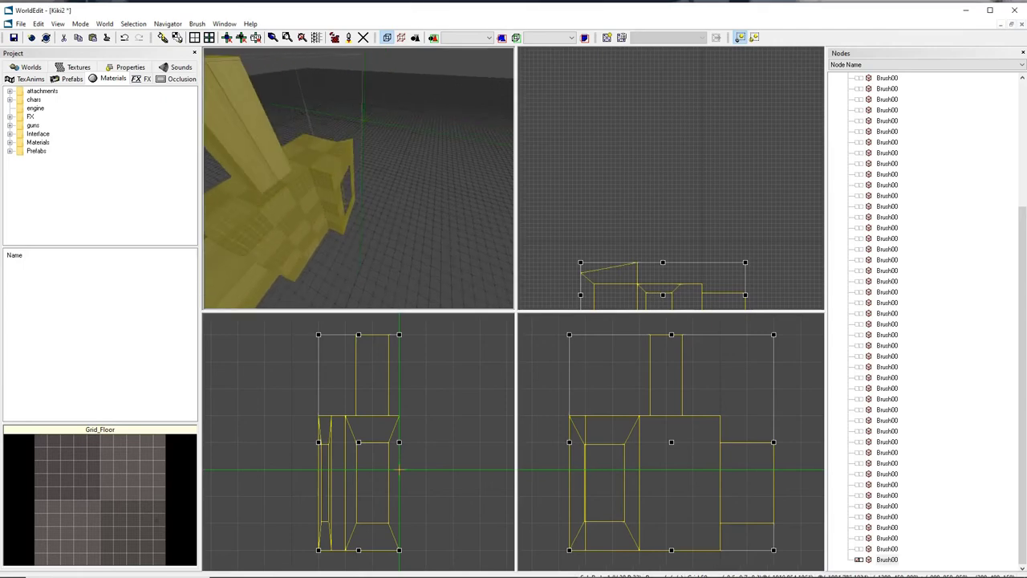
# In geometry mode, draw a closed, jagged star-like polygon in the empty top-view area beyond the existing brush.
pyautogui.moveTo(626, 194); pyautogui.dragTo(638, 182, button='middle')
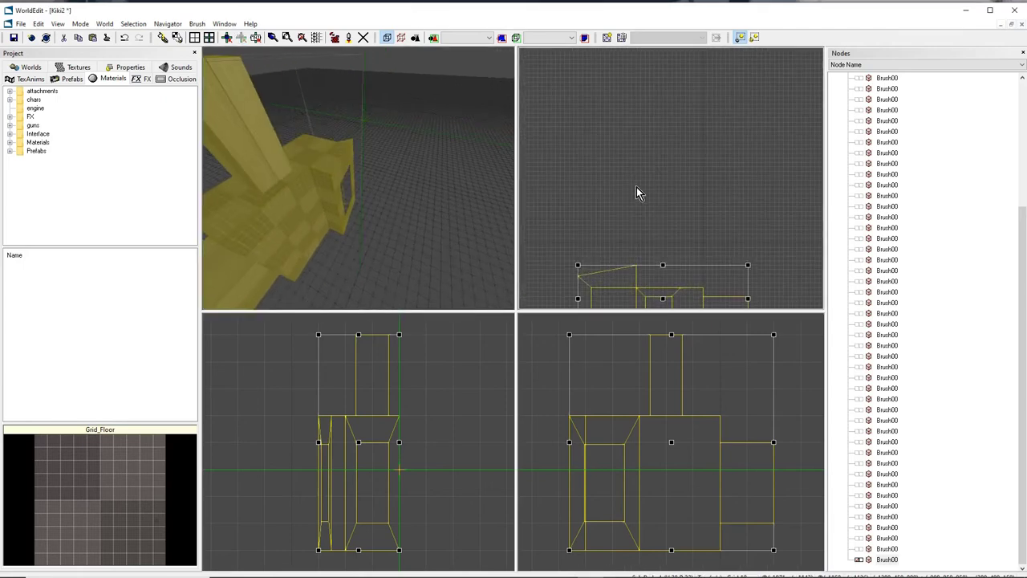
pyautogui.press('g')
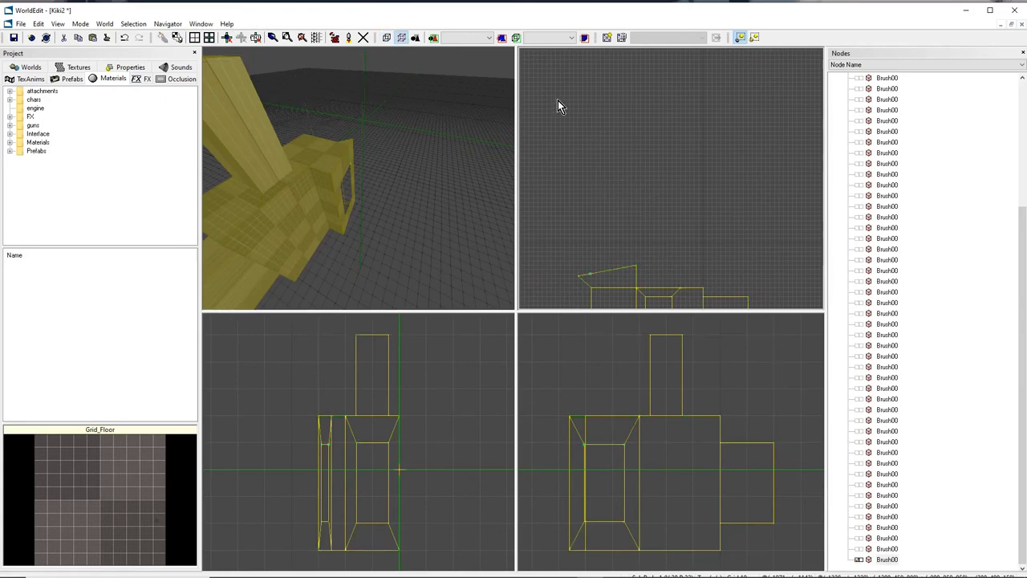
pyautogui.scroll(3, 639, 135)
pyautogui.scroll(-1, 638, 135)
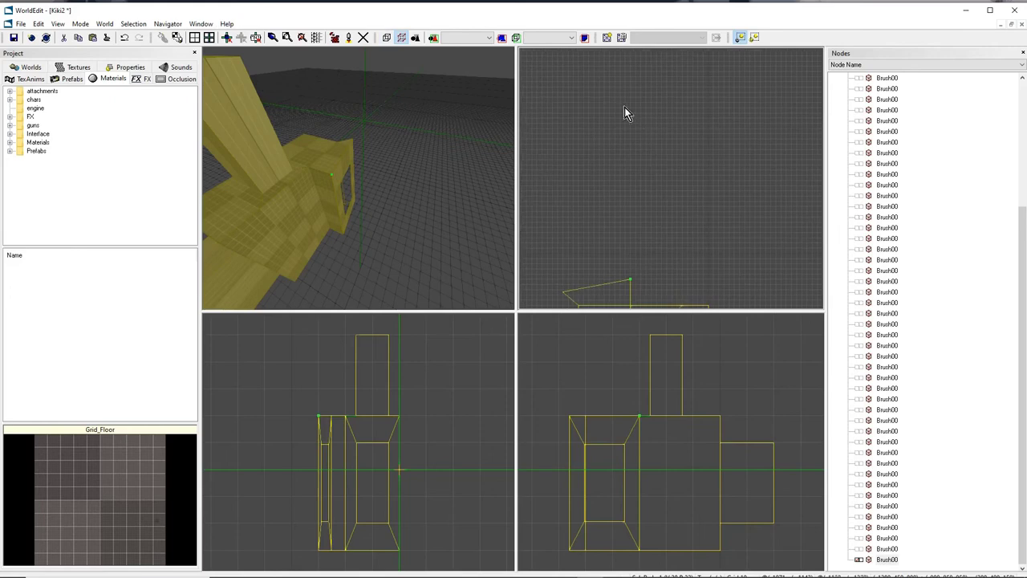
pyautogui.click(656, 97)
pyautogui.click(651, 133)
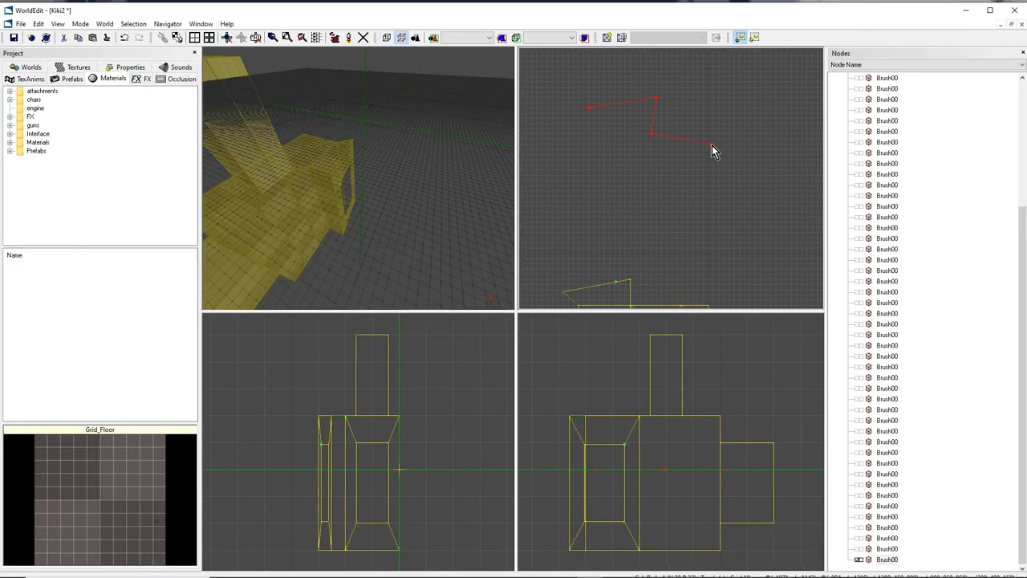
pyautogui.click(692, 185)
pyautogui.click(672, 217)
pyautogui.rightClick(674, 220)
pyautogui.click(666, 213)
pyautogui.click(667, 222)
pyautogui.click(620, 197)
pyautogui.click(625, 242)
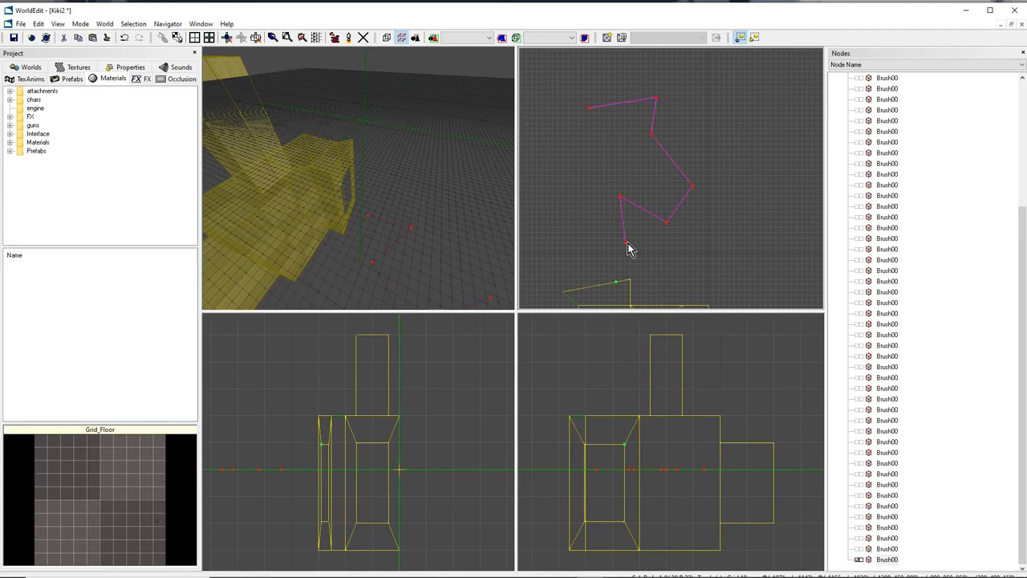
pyautogui.click(584, 211)
pyautogui.click(547, 211)
pyautogui.click(567, 170)
pyautogui.click(532, 134)
pyautogui.click(614, 153)
pyautogui.click(604, 129)
pyautogui.click(589, 110)
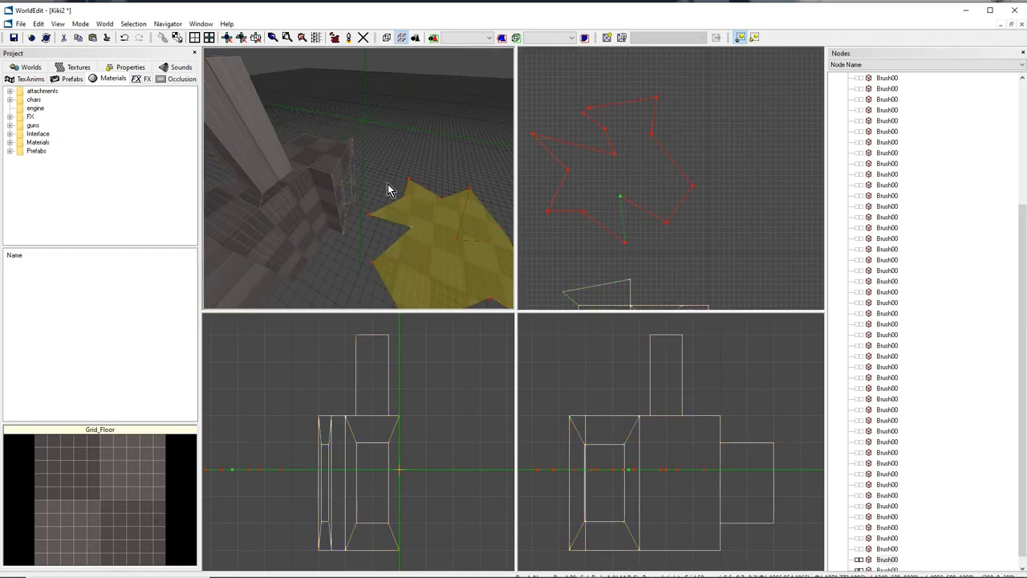
# Examine the new polygon brush from above and below and compare it with its top-view outline.
pyautogui.press('b')
pyautogui.moveTo(396, 199)
pyautogui.mouseDown(button='middle')
pyautogui.moveTo(379, 211)
pyautogui.moveTo(366, 165)
pyautogui.moveTo(350, 183)
pyautogui.moveTo(400, 193)
pyautogui.moveTo(388, 172)
pyautogui.mouseUp(button='middle')
pyautogui.moveTo(411, 201); pyautogui.dragTo(442, 207, button='right')
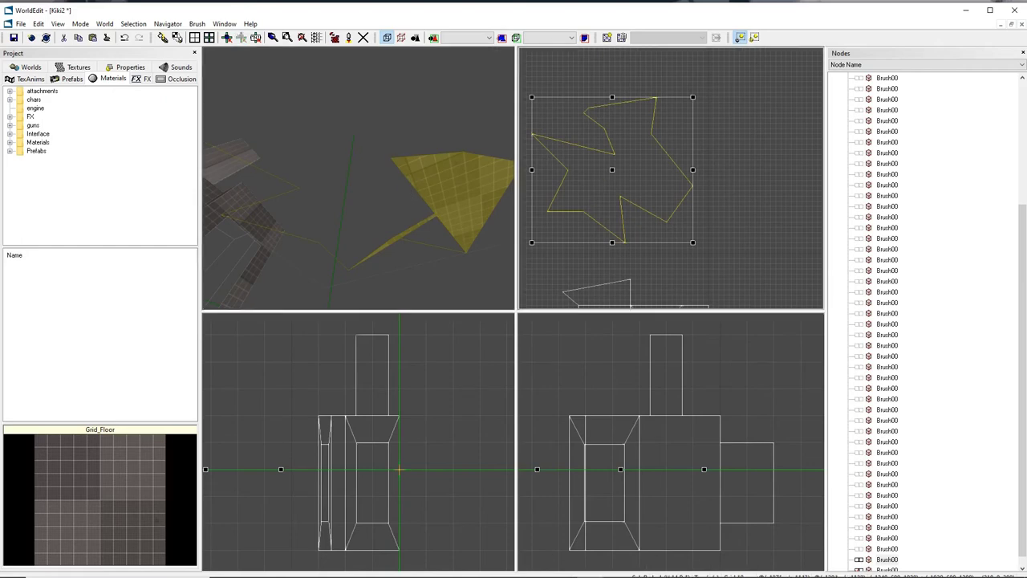
pyautogui.scroll(1, 642, 176)
pyautogui.moveTo(642, 176); pyautogui.dragTo(705, 188, button='middle')
pyautogui.scroll(1, 674, 189)
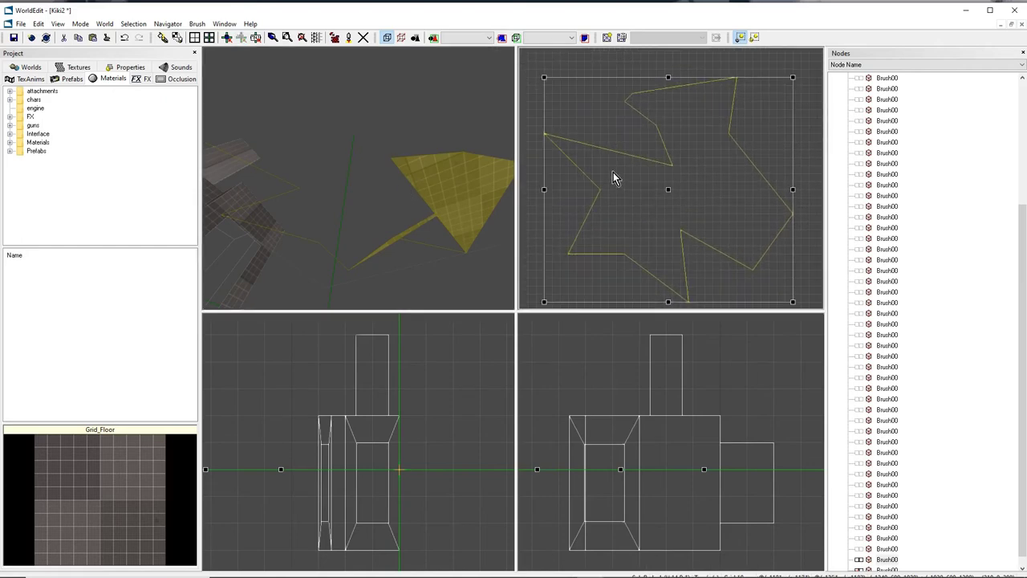
pyautogui.hotkey('ctrl', 'g')
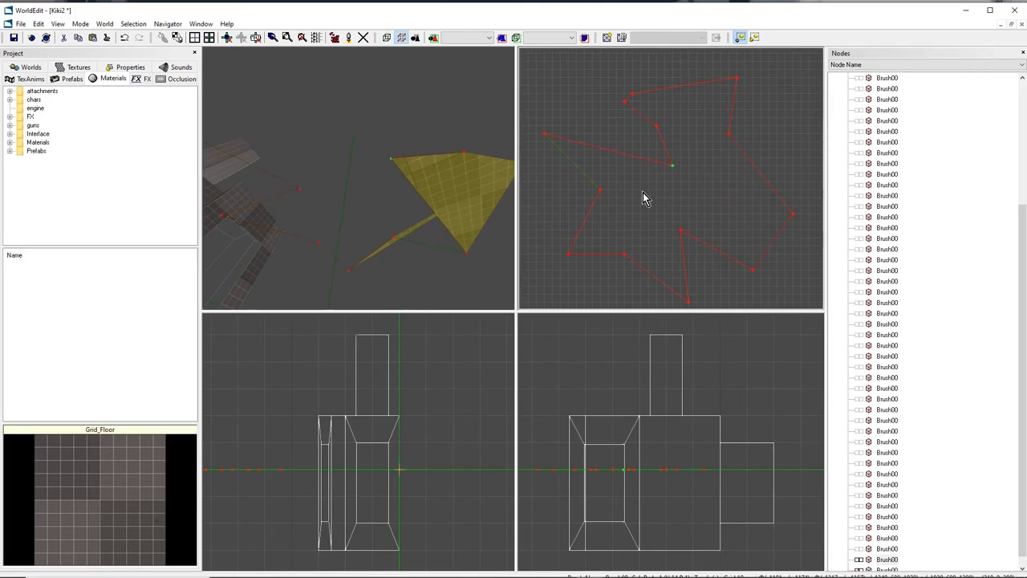
pyautogui.press('Tab')
pyautogui.moveTo(370, 196)
pyautogui.mouseDown(button='middle')
pyautogui.moveTo(368, 221)
pyautogui.moveTo(370, 196)
pyautogui.mouseUp(button='middle')
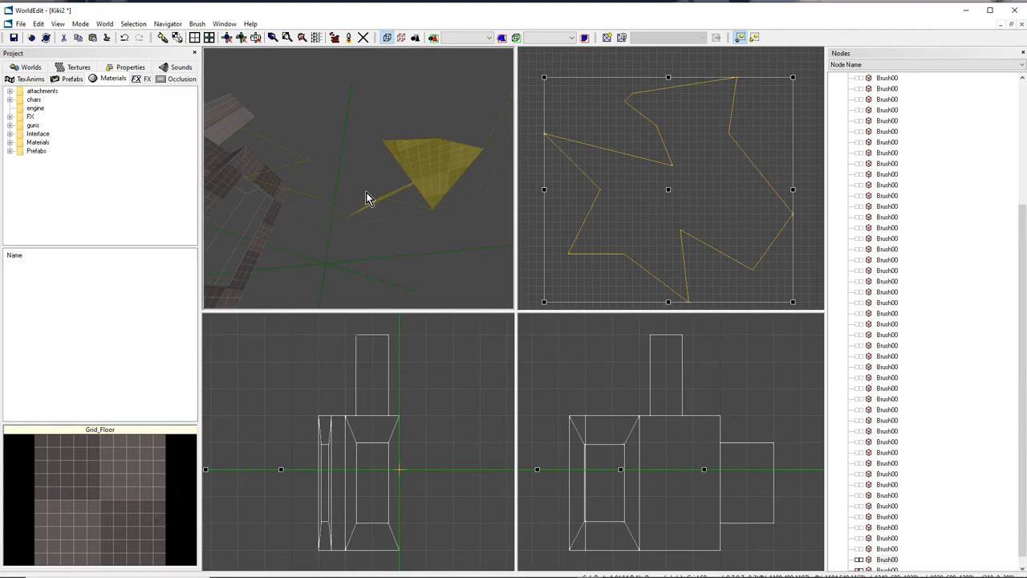
pyautogui.moveTo(373, 160)
pyautogui.mouseDown(button='middle')
pyautogui.moveTo(371, 141)
pyautogui.moveTo(371, 184)
pyautogui.moveTo(374, 132)
pyautogui.moveTo(377, 158)
pyautogui.moveTo(374, 146)
pyautogui.mouseUp(button='middle')
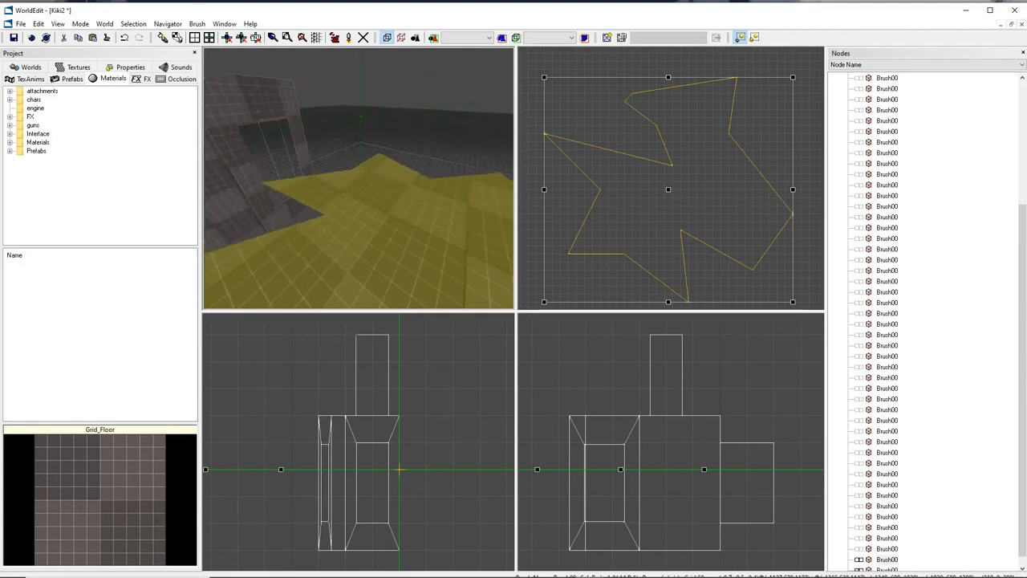
pyautogui.moveTo(379, 159); pyautogui.dragTo(379, 162)
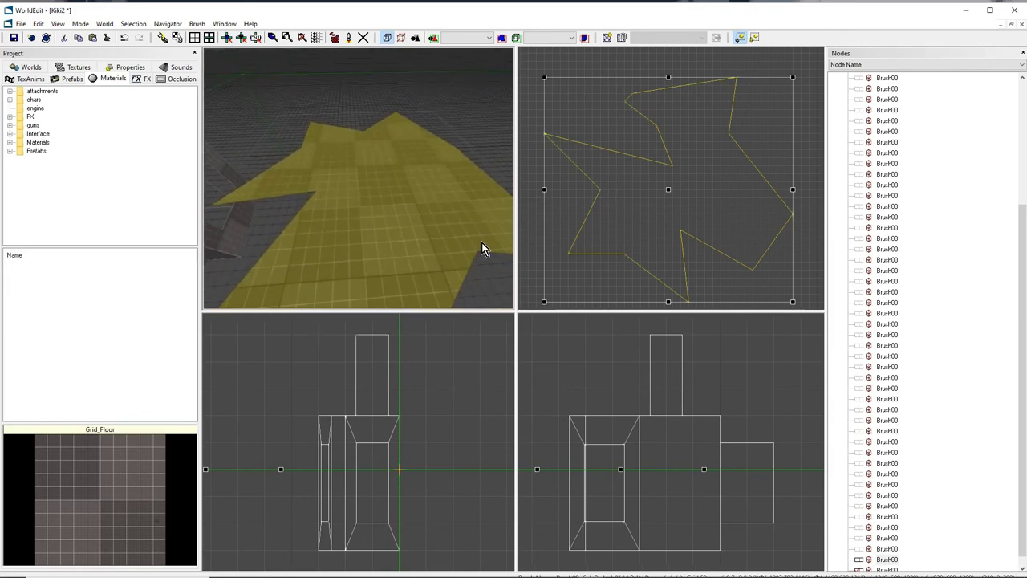
pyautogui.moveTo(333, 188); pyautogui.dragTo(368, 183)
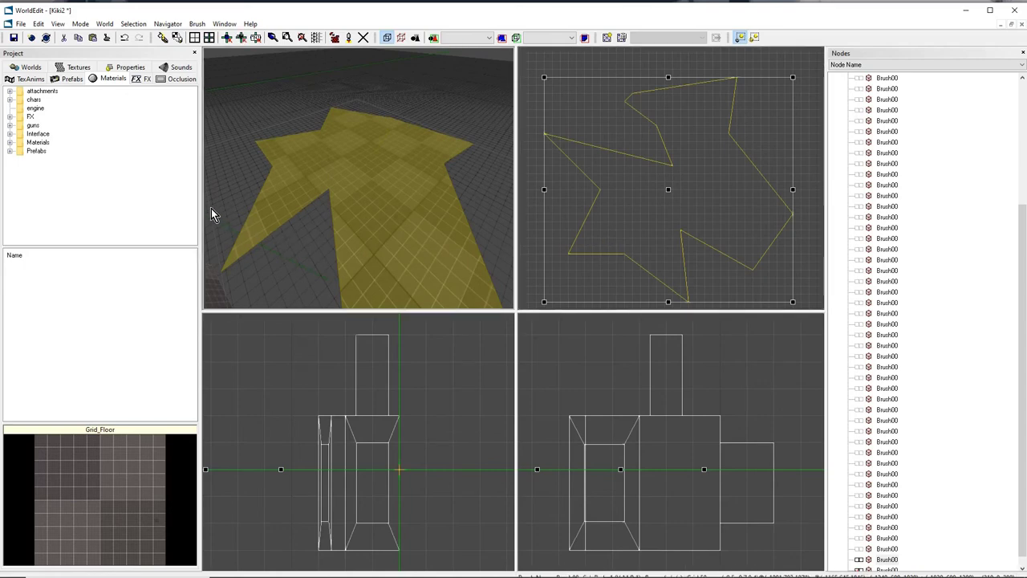
# Switch the jagged polygon brush to geometry mode for face editing.
pyautogui.press('g')
pyautogui.moveTo(357, 193)
pyautogui.mouseDown(button='right')
pyautogui.moveTo(337, 185)
pyautogui.moveTo(351, 203)
pyautogui.mouseUp(button='right')
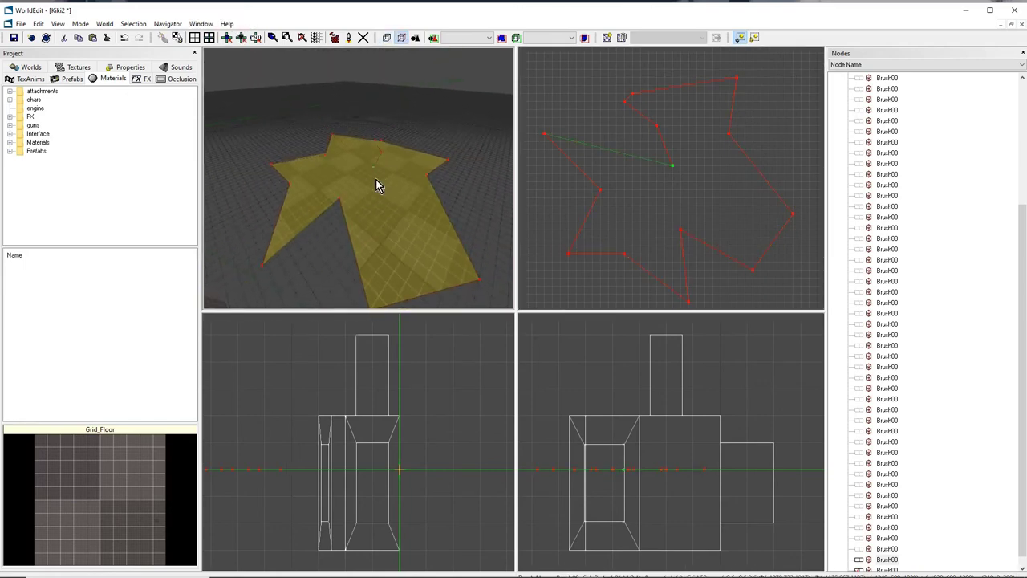
# Raise one outer vertex of the flat star-shaped brush above the floor plane and shift it slightly inward.
pyautogui.press('h')
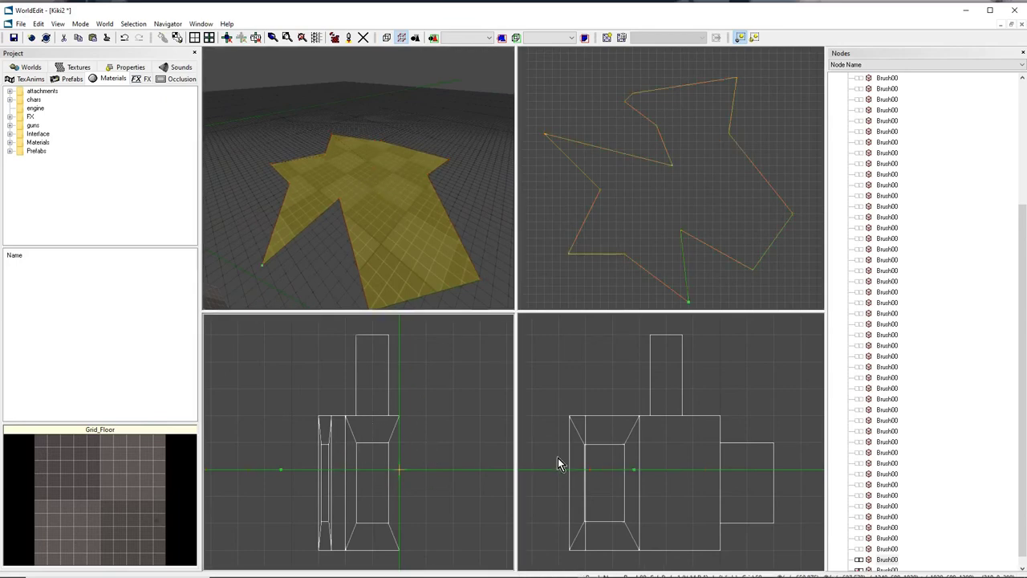
pyautogui.scroll(3, 677, 472)
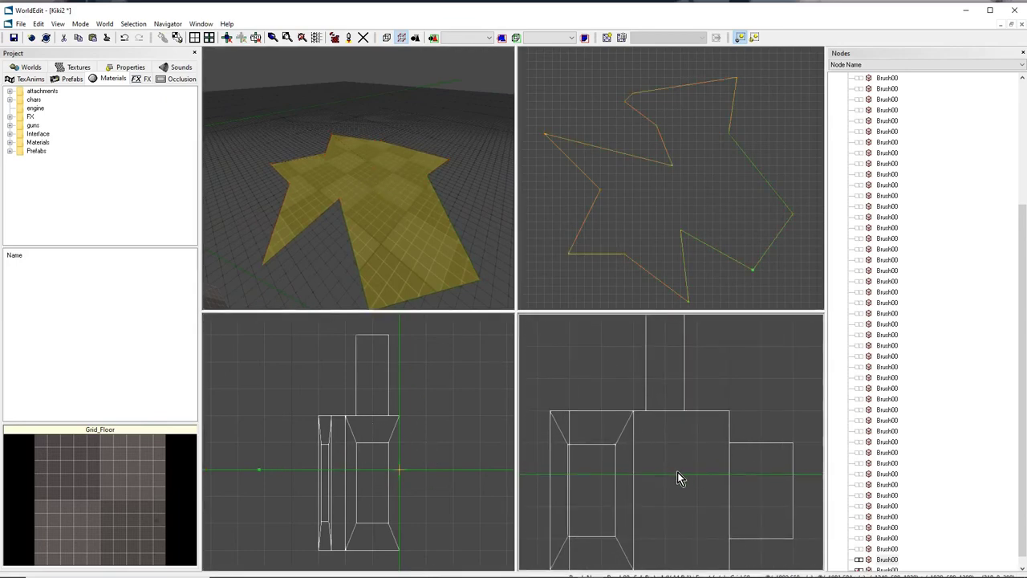
pyautogui.moveTo(678, 473); pyautogui.dragTo(665, 442)
pyautogui.press('h')
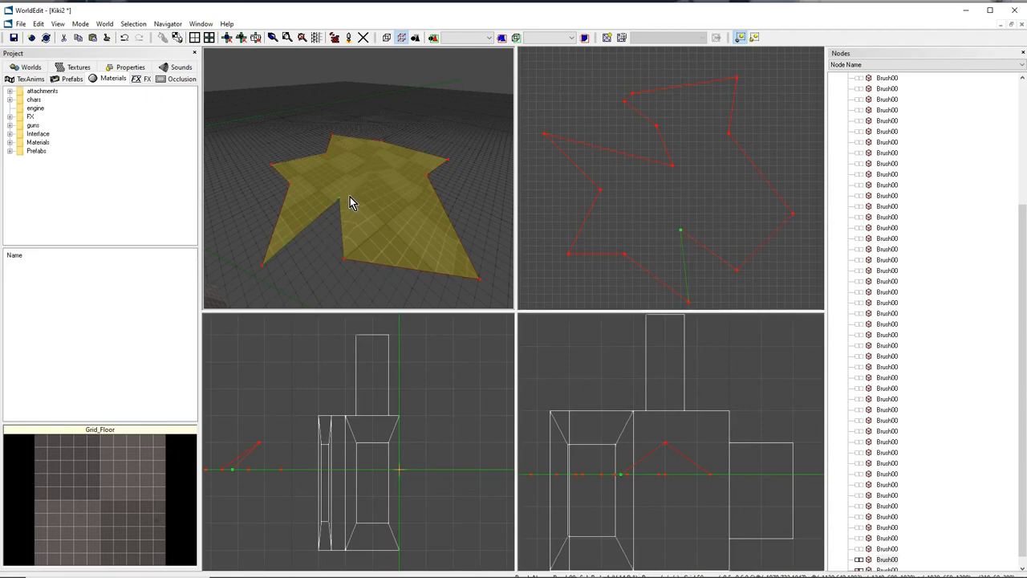
# Return to brush editing and triangulate the star-shaped brush.
pyautogui.moveTo(352, 200)
pyautogui.mouseDown(button='right')
pyautogui.moveTo(341, 188)
pyautogui.moveTo(353, 171)
pyautogui.moveTo(358, 189)
pyautogui.moveTo(359, 179)
pyautogui.moveTo(341, 153)
pyautogui.moveTo(369, 184)
pyautogui.mouseUp(button='right')
pyautogui.hotkey('ctrl', 'b')
pyautogui.click(197, 23)
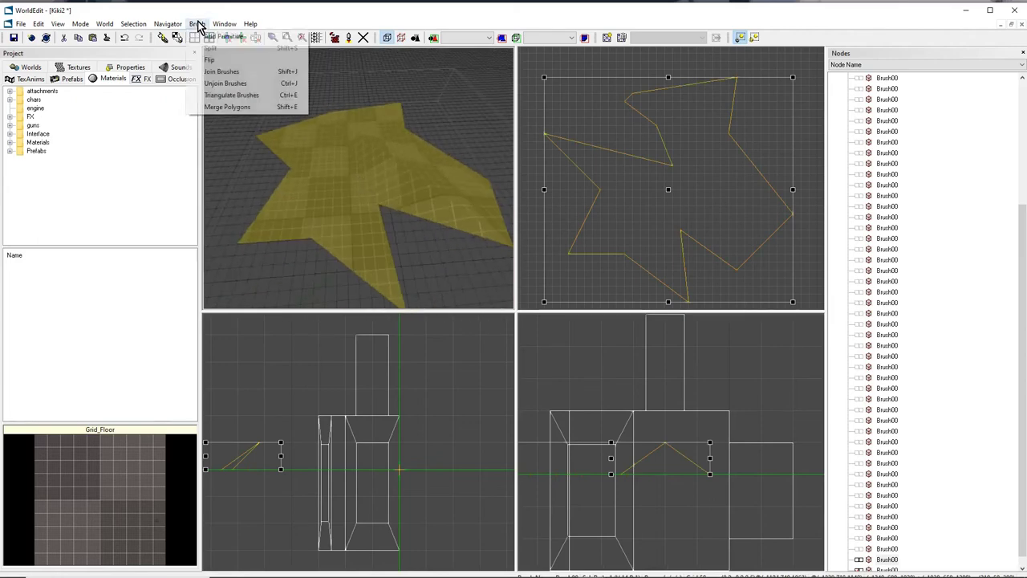
pyautogui.click(256, 95)
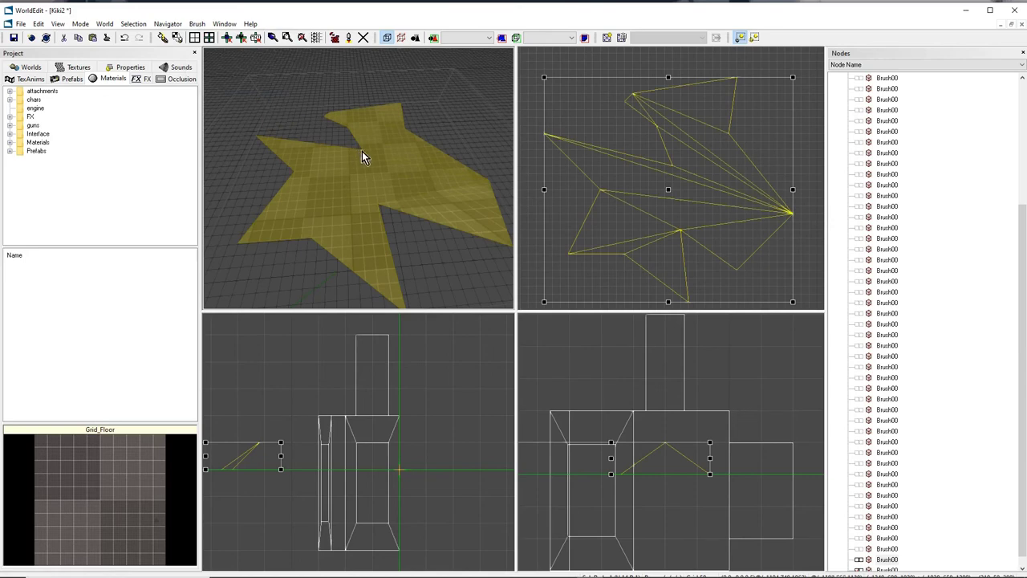
# In geometry editing, reposition the triangulated star's inner notch vertex and its two outer tips on that side, then return to brush editing.
pyautogui.scroll(-1, 682, 113)
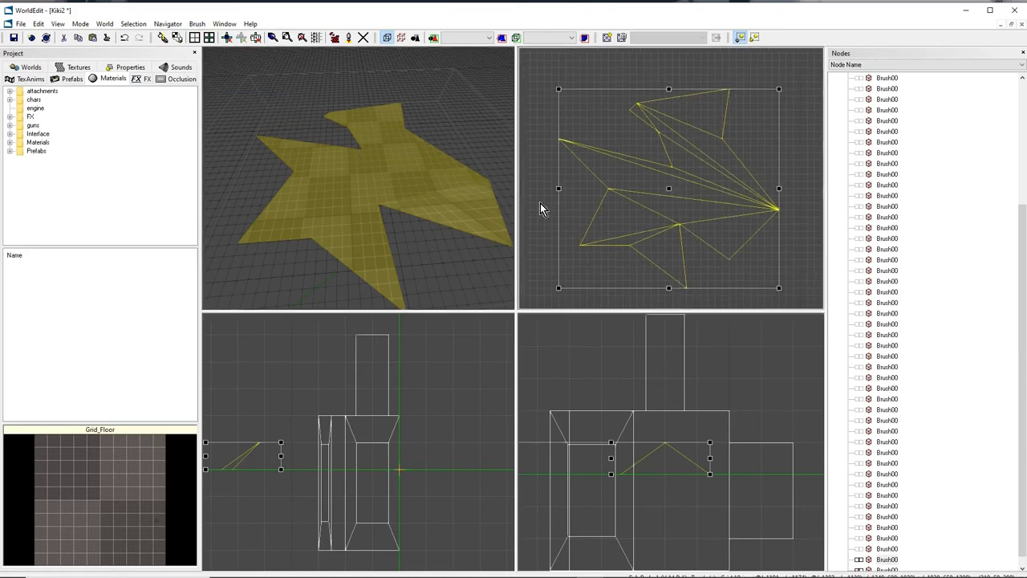
pyautogui.moveTo(358, 177)
pyautogui.mouseDown(button='right')
pyautogui.moveTo(358, 193)
pyautogui.moveTo(359, 170)
pyautogui.mouseUp(button='right')
pyautogui.moveTo(359, 177); pyautogui.dragTo(359, 178)
pyautogui.press('g')
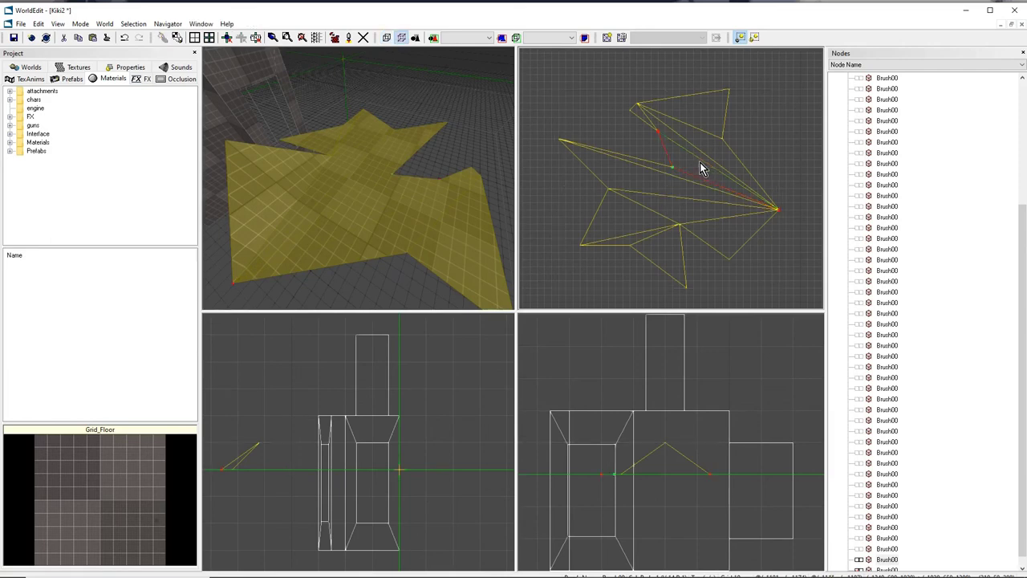
pyautogui.scroll(2, 675, 167)
pyautogui.moveTo(675, 167); pyautogui.dragTo(685, 195, button='middle')
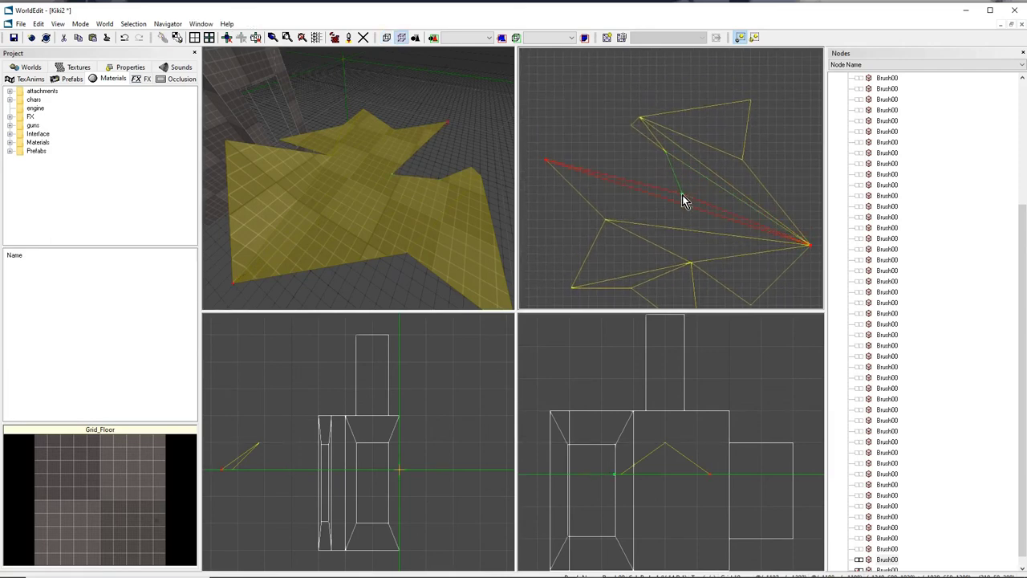
pyautogui.moveTo(681, 194)
pyautogui.mouseDown()
pyautogui.moveTo(648, 168)
pyautogui.moveTo(648, 176)
pyautogui.mouseUp()
pyautogui.moveTo(547, 161); pyautogui.dragTo(581, 176)
pyautogui.moveTo(580, 277); pyautogui.dragTo(582, 270)
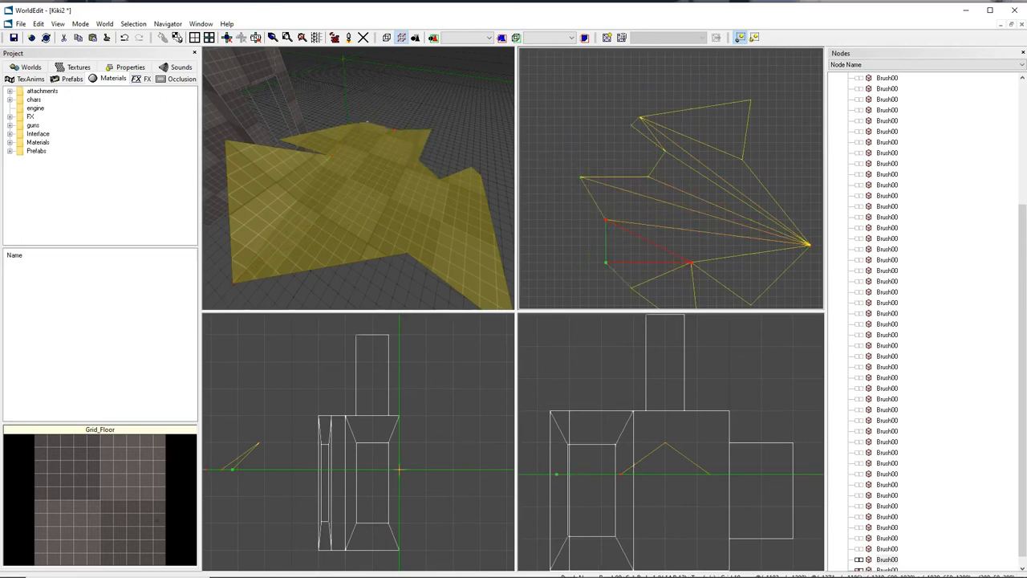
pyautogui.moveTo(430, 179)
pyautogui.mouseDown(button='right')
pyautogui.moveTo(425, 140)
pyautogui.moveTo(418, 173)
pyautogui.mouseUp(button='right')
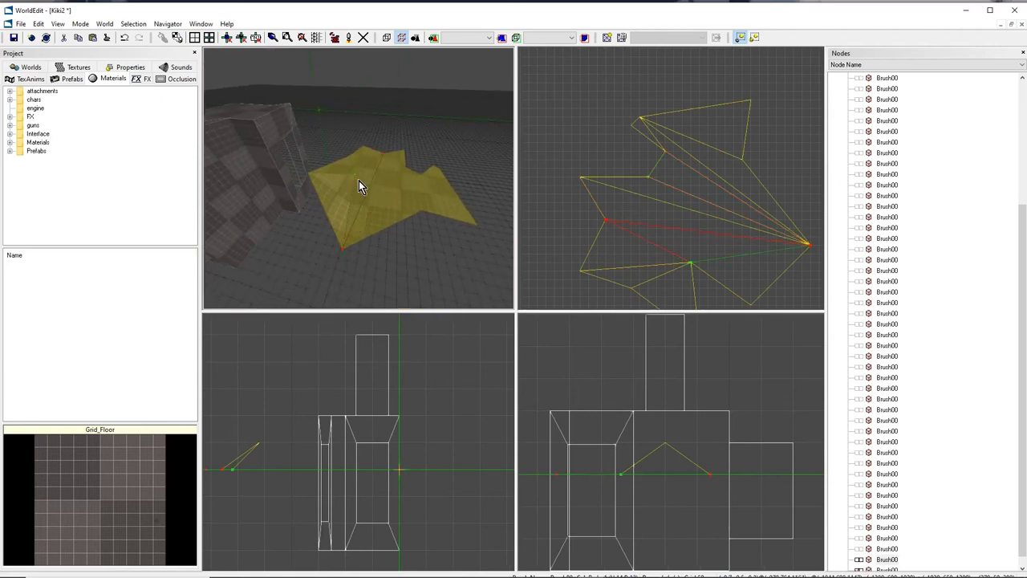
pyautogui.click(359, 184)
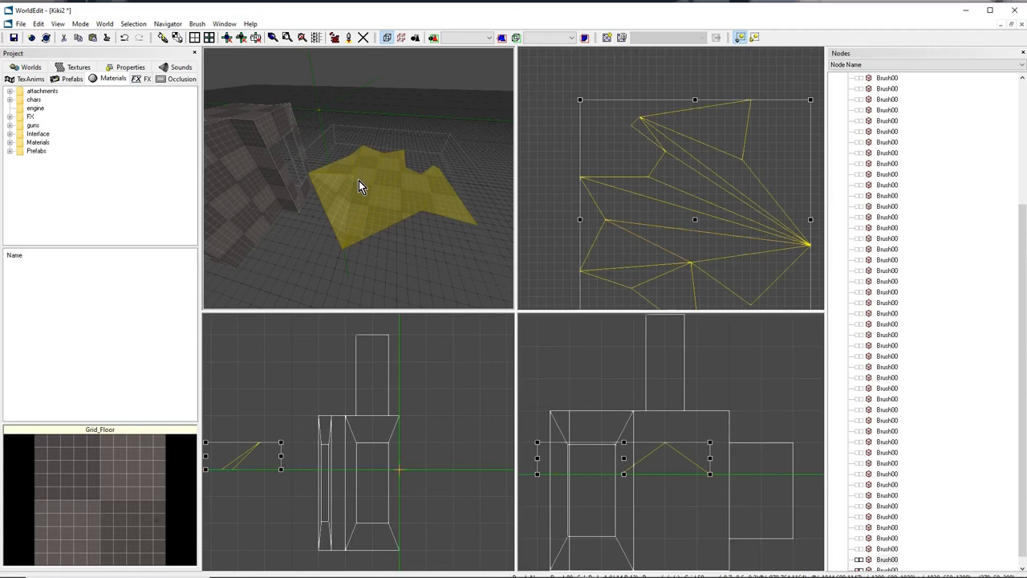
# Add a new box primitive at the marker, apart from the star-shaped brush.
pyautogui.moveTo(377, 186); pyautogui.dragTo(345, 176, button='right')
pyautogui.moveTo(401, 241); pyautogui.dragTo(424, 248, button='right')
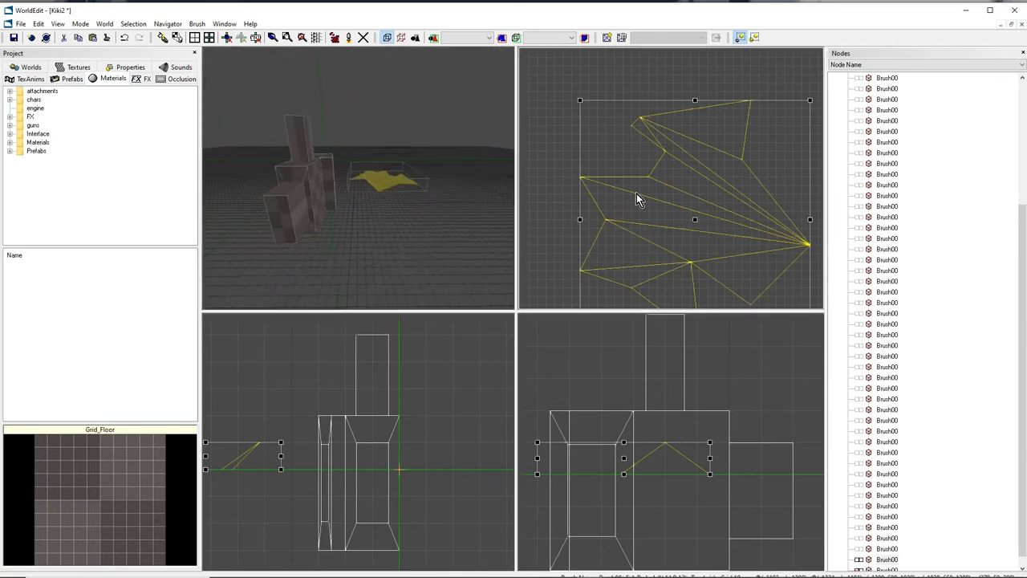
pyautogui.scroll(-5, 636, 193)
pyautogui.rightClick(642, 183)
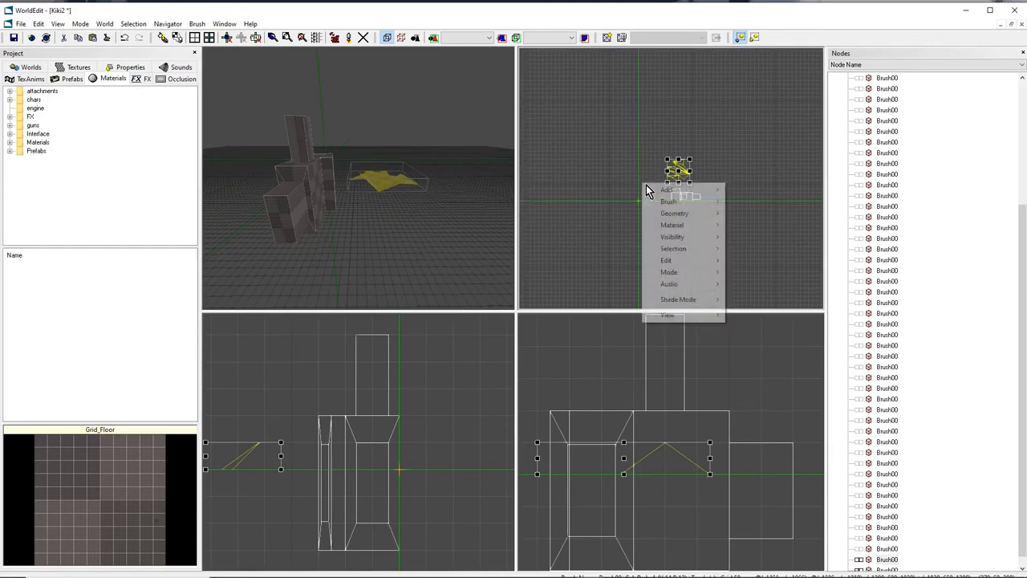
pyautogui.moveTo(666, 189)
pyautogui.click(755, 205)
pyautogui.click(433, 323)
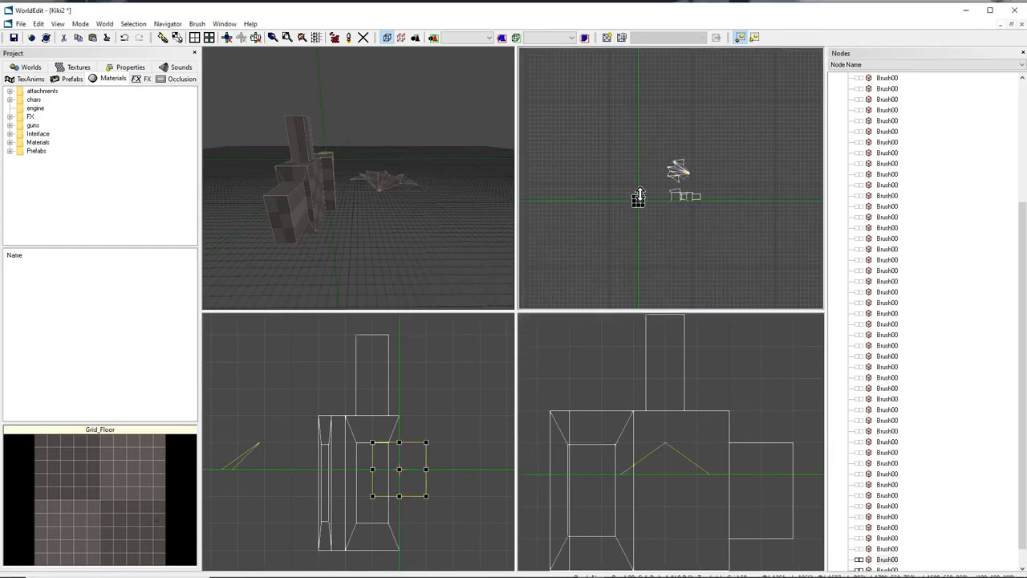
# Enlarge the new box to about 2.5 times its original width and depth and three times its height.
pyautogui.press('f')
pyautogui.moveTo(398, 197); pyautogui.dragTo(345, 228, button='middle')
pyautogui.moveTo(390, 197); pyautogui.dragTo(388, 184, button='right')
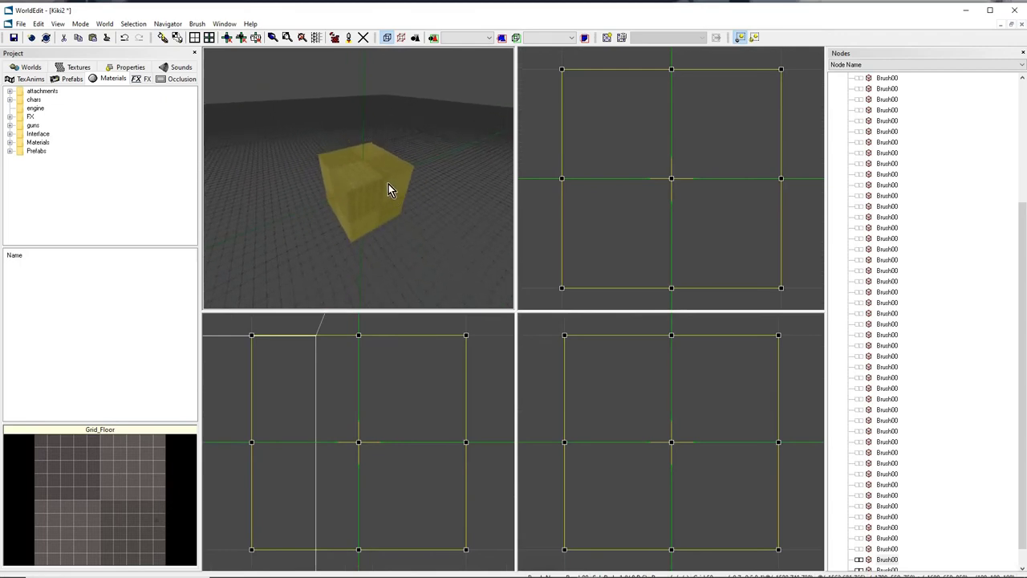
pyautogui.scroll(-5, 604, 218)
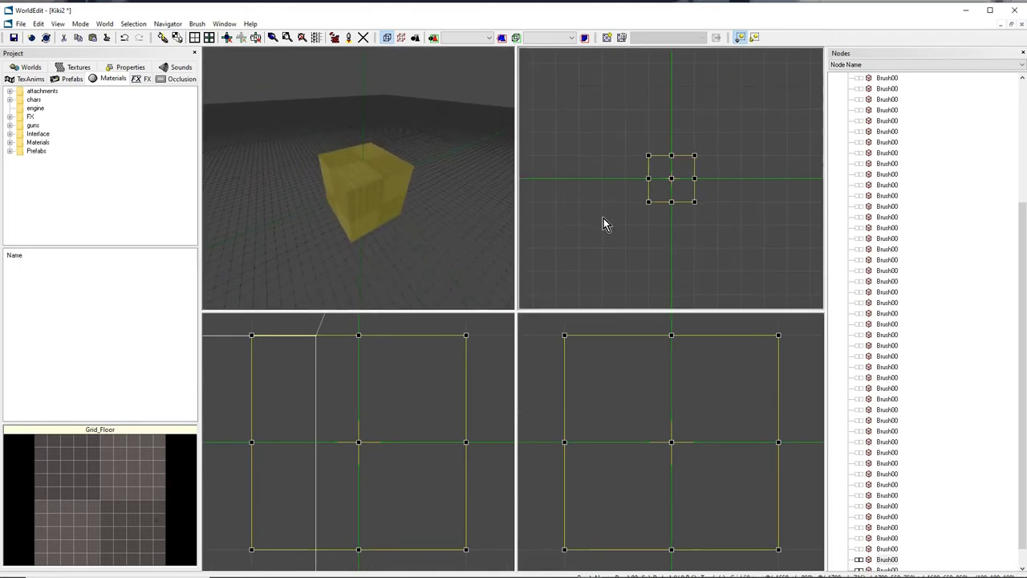
pyautogui.scroll(-4, 681, 406)
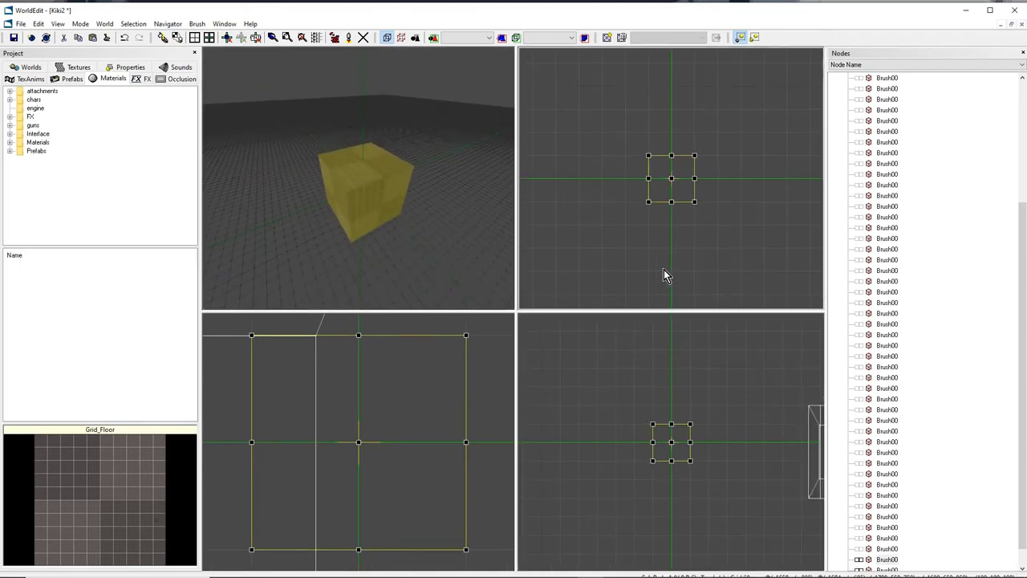
pyautogui.moveTo(655, 429); pyautogui.dragTo(597, 350)
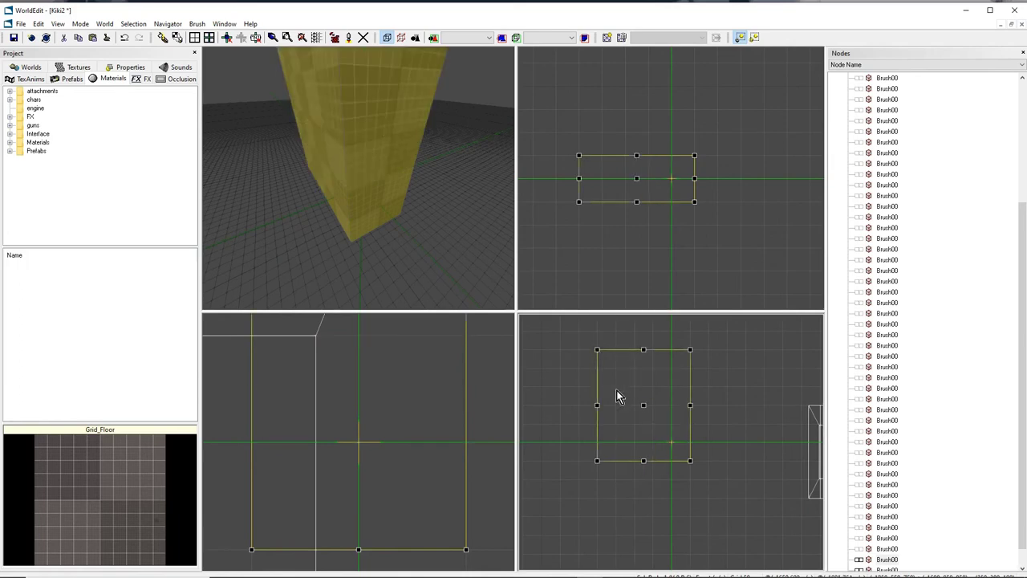
pyautogui.moveTo(636, 202); pyautogui.dragTo(641, 272)
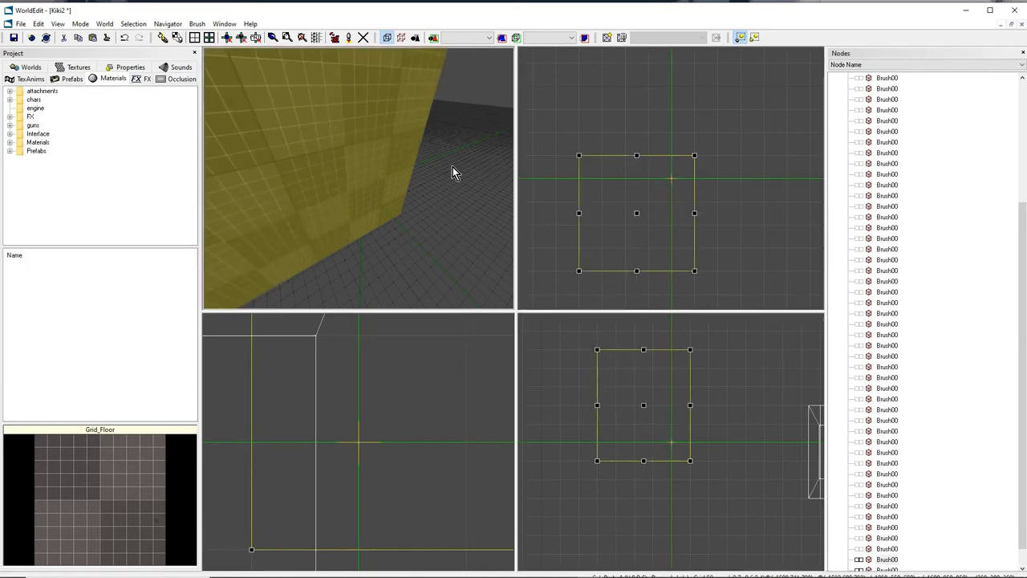
# In geometry editing, inset one side wall of the box to form a smaller rectangle within it.
pyautogui.moveTo(453, 169)
pyautogui.mouseDown(button='right')
pyautogui.moveTo(361, 165)
pyautogui.moveTo(359, 179)
pyautogui.moveTo(381, 173)
pyautogui.moveTo(387, 184)
pyautogui.moveTo(371, 168)
pyautogui.moveTo(363, 179)
pyautogui.mouseUp(button='right')
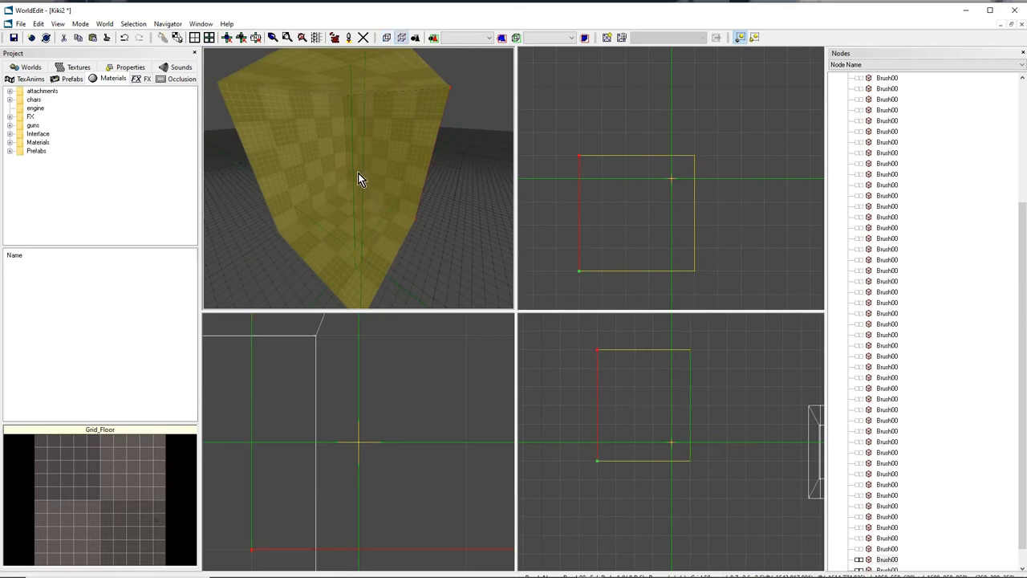
pyautogui.moveTo(358, 172)
pyautogui.mouseDown()
pyautogui.moveTo(363, 161)
pyautogui.moveTo(384, 164)
pyautogui.moveTo(390, 194)
pyautogui.mouseUp()
pyautogui.scroll(-5, 385, 402)
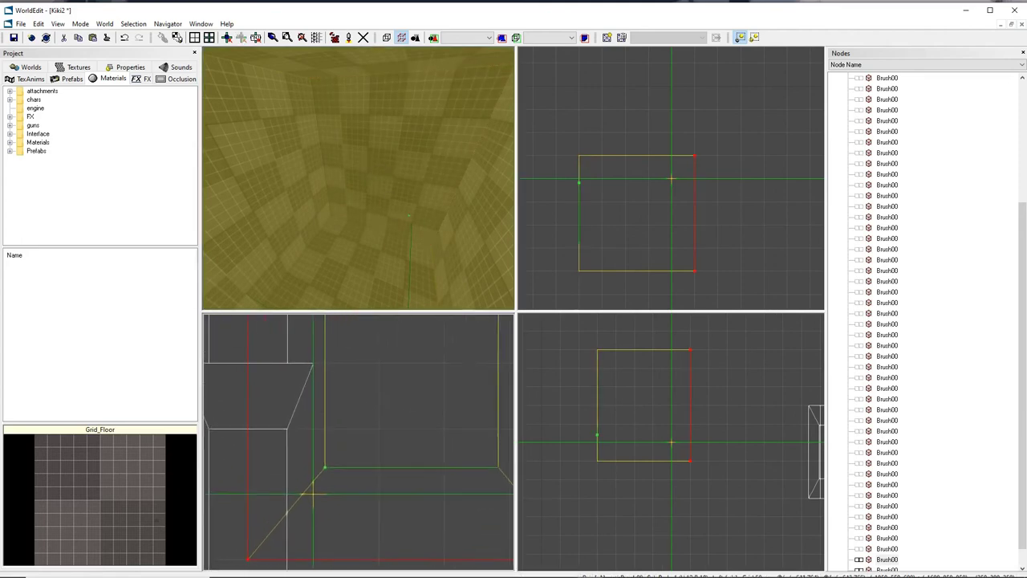
# Return to brush editing and reposition the marker beyond the box's upper corner in the side view.
pyautogui.click(368, 423)
pyautogui.hotkey('shift', 'h')
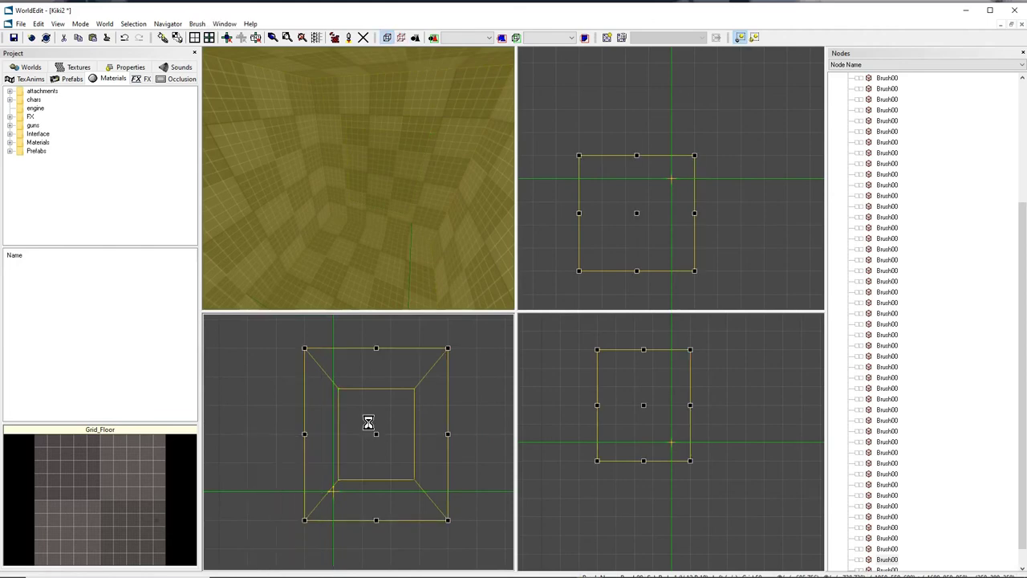
pyautogui.press('m')
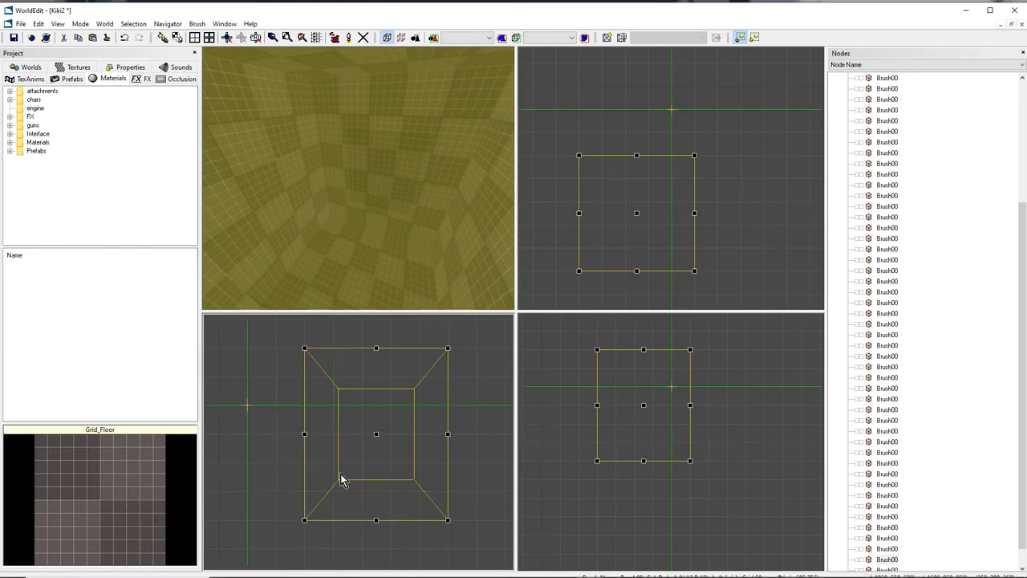
pyautogui.press('m')
pyautogui.scroll(-2, 361, 162)
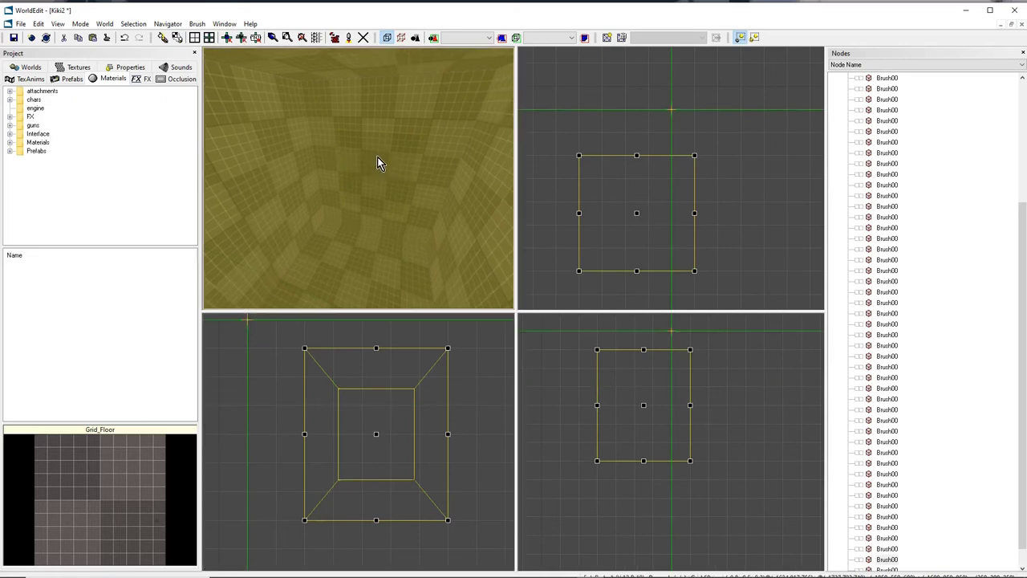
# Switch to geometry editing and move the four corners of the inset rectangle outward onto the nearest grid points.
pyautogui.hotkey('ctrl', 'g')
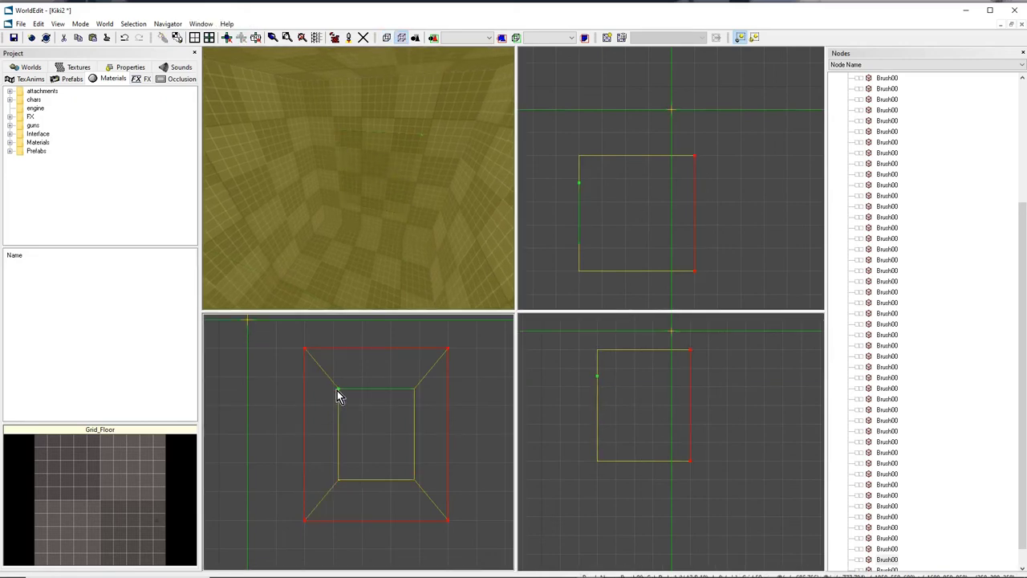
pyautogui.moveTo(337, 390); pyautogui.dragTo(334, 378)
pyautogui.moveTo(337, 480); pyautogui.dragTo(334, 491)
pyautogui.moveTo(414, 481); pyautogui.dragTo(420, 491)
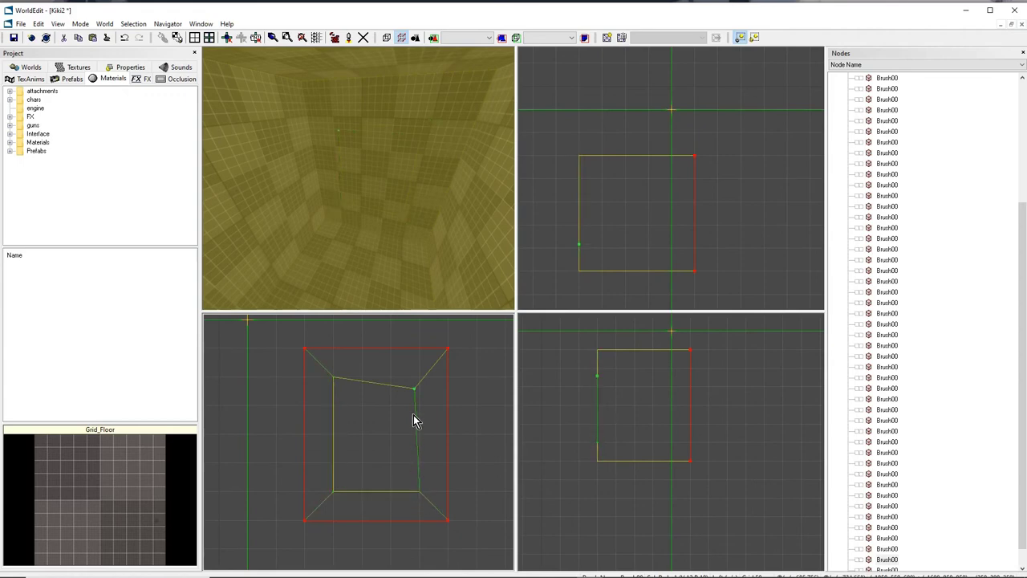
pyautogui.moveTo(414, 390); pyautogui.dragTo(419, 377)
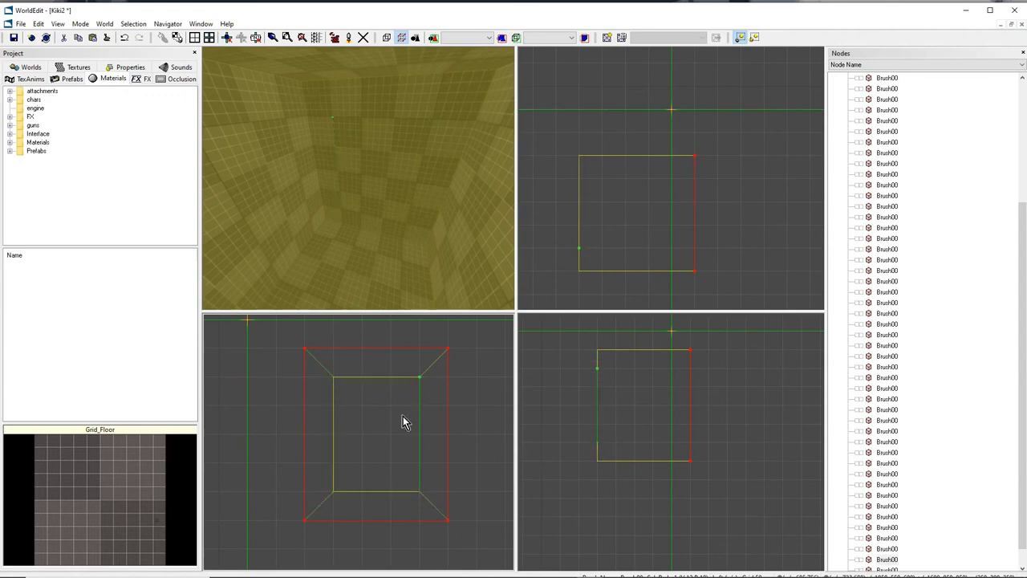
# Reshape the inset rectangle into a wide, low opening by lowering its upper corners and raising its lower edge.
pyautogui.moveTo(333, 378); pyautogui.dragTo(333, 434)
pyautogui.click(337, 492)
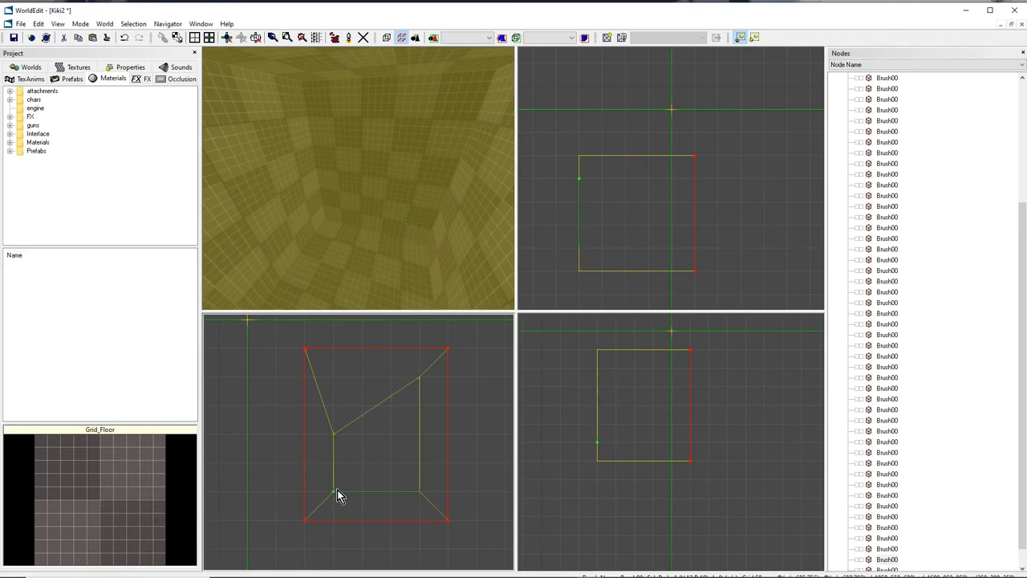
pyautogui.moveTo(403, 489); pyautogui.dragTo(404, 464)
pyautogui.moveTo(419, 376); pyautogui.dragTo(418, 433)
# Pick the low rectangle on the box's inner wall in the 3D view, ending in geometry editing.
pyautogui.moveTo(360, 212)
pyautogui.mouseDown(button='right')
pyautogui.moveTo(353, 202)
pyautogui.moveTo(360, 212)
pyautogui.mouseUp(button='right')
pyautogui.click(353, 214)
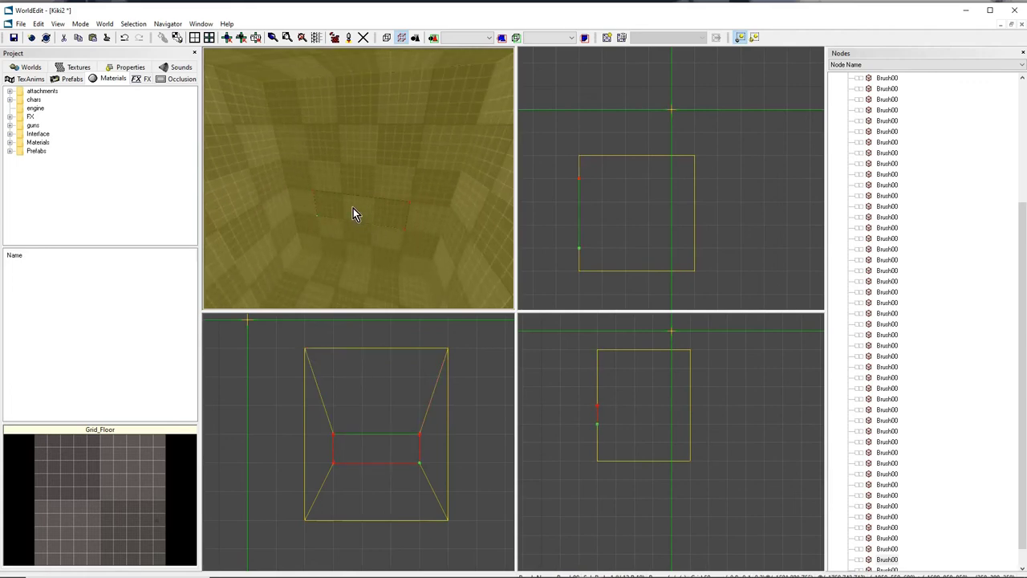
pyautogui.click(377, 220)
pyautogui.moveTo(377, 220)
pyautogui.mouseDown(button='right')
pyautogui.moveTo(339, 202)
pyautogui.moveTo(342, 182)
pyautogui.mouseUp(button='right')
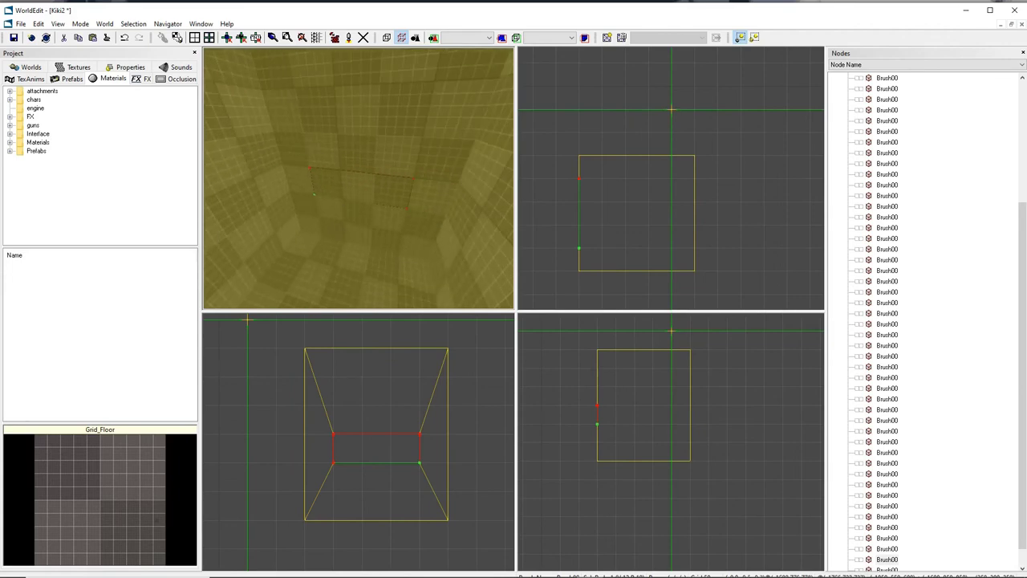
pyautogui.click(342, 182)
pyautogui.hotkey('ctrl', 'b')
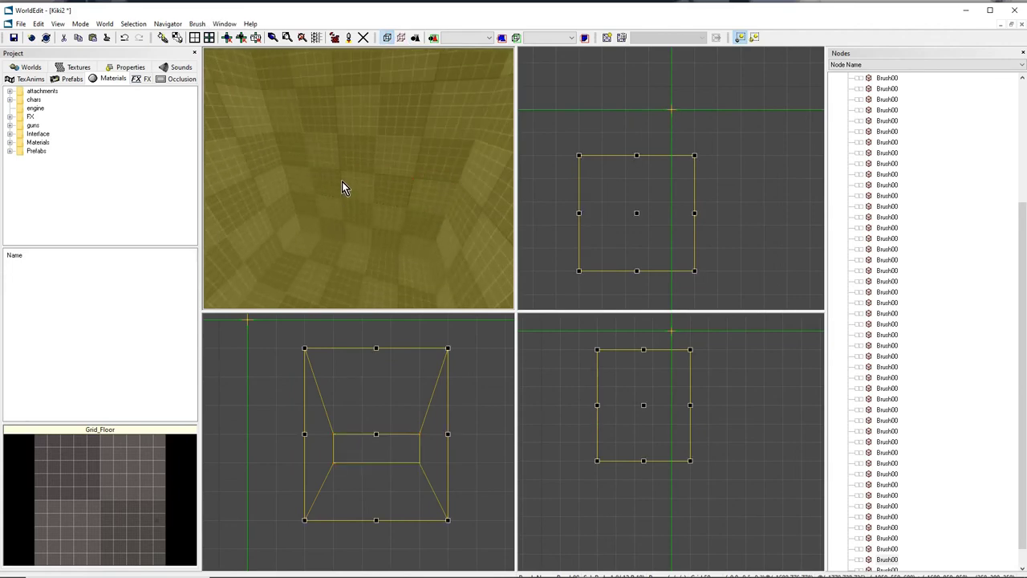
pyautogui.hotkey('ctrl', 'g')
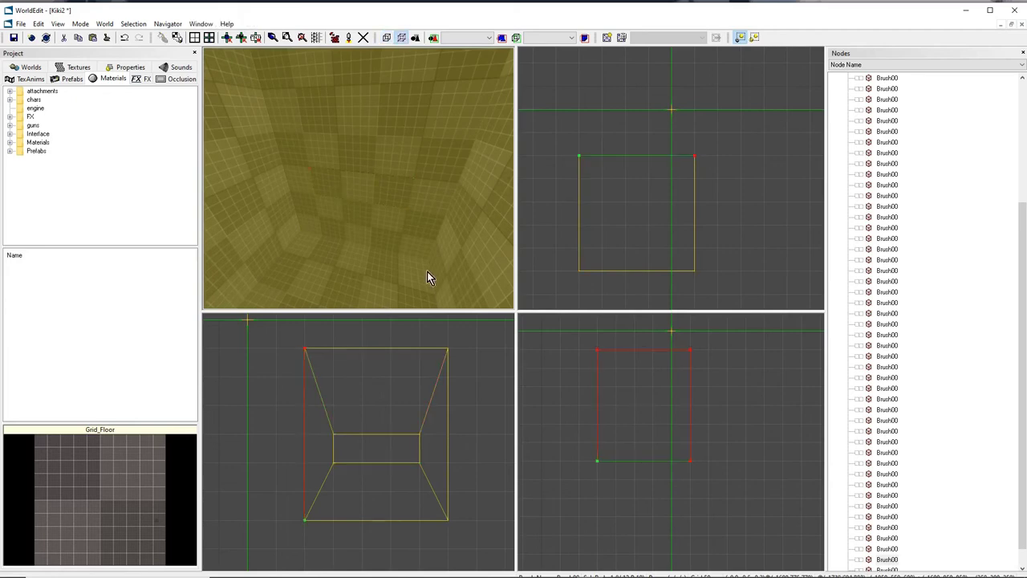
pyautogui.click(375, 199)
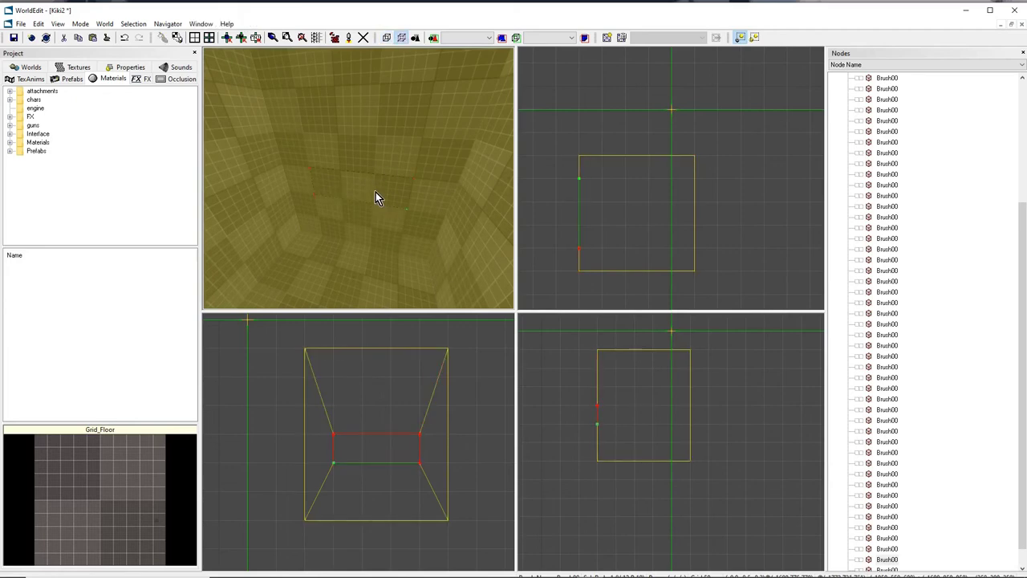
# Refine the grid spacing to 10 cm and maximize the editor window.
pyautogui.press('z')
pyautogui.press('space')
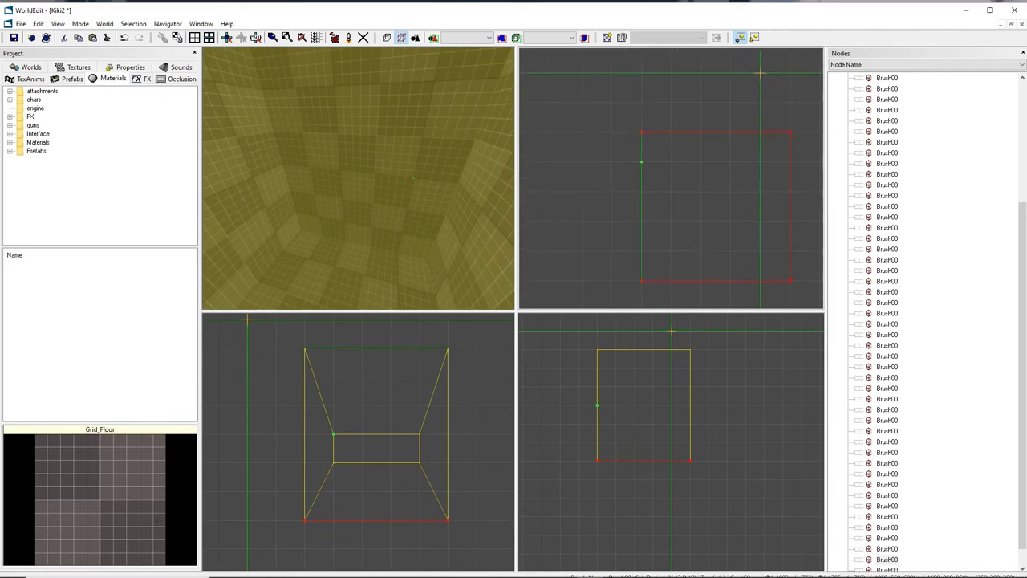
pyautogui.scroll(1, 675, 189)
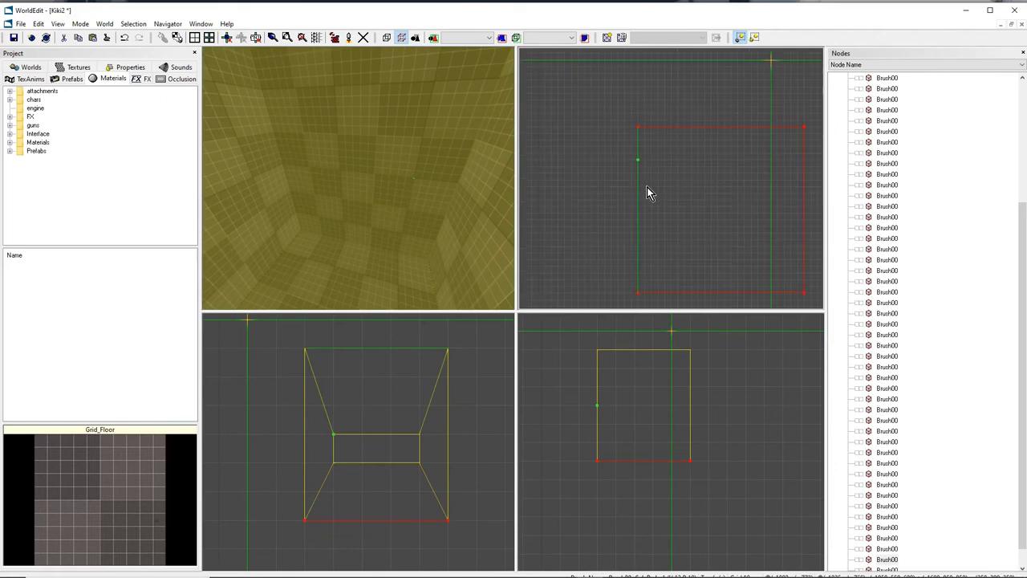
pyautogui.click(424, 222)
pyautogui.click(429, 221)
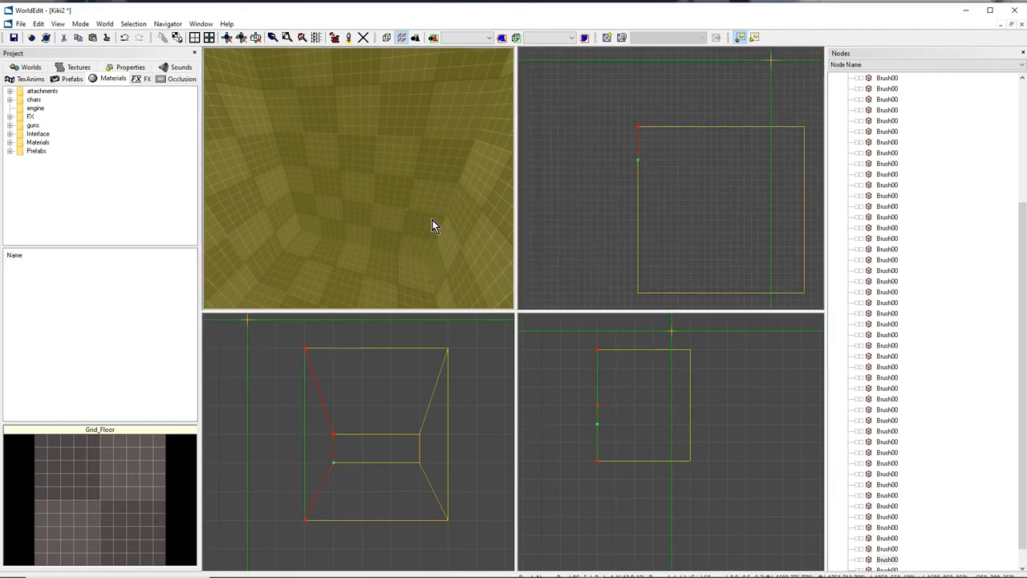
pyautogui.click(991, 12)
pyautogui.click(452, 176)
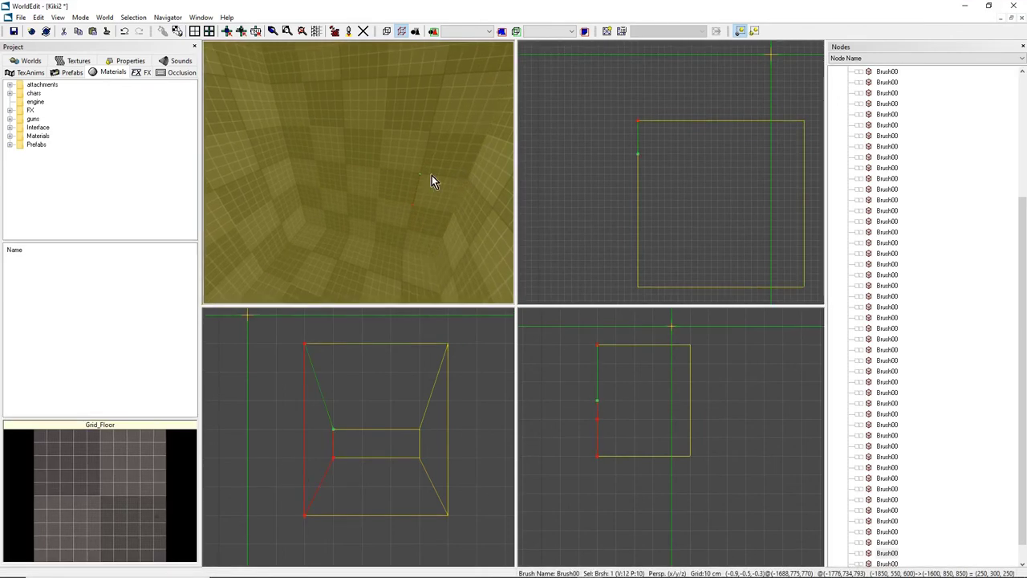
# Extrude the low rectangle in the box's inner wall outward to a depth of 20 cm.
pyautogui.click(377, 185)
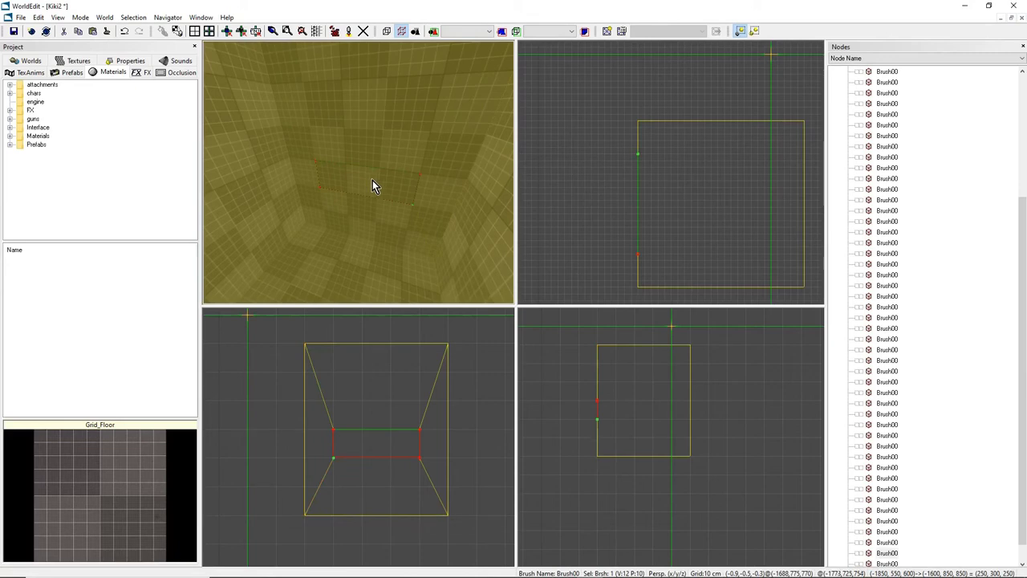
pyautogui.press('e')
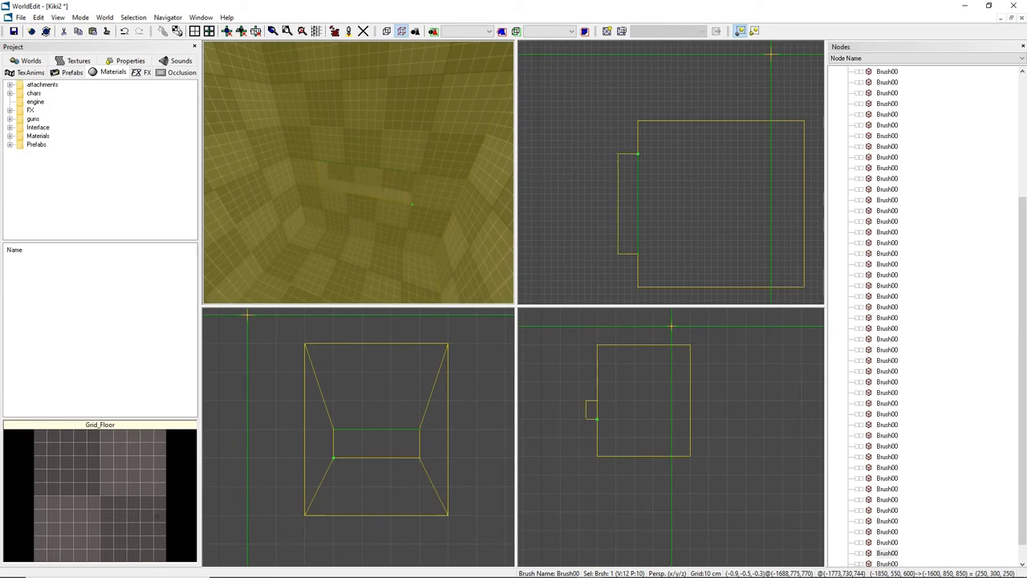
pyautogui.moveTo(377, 173); pyautogui.dragTo(378, 174)
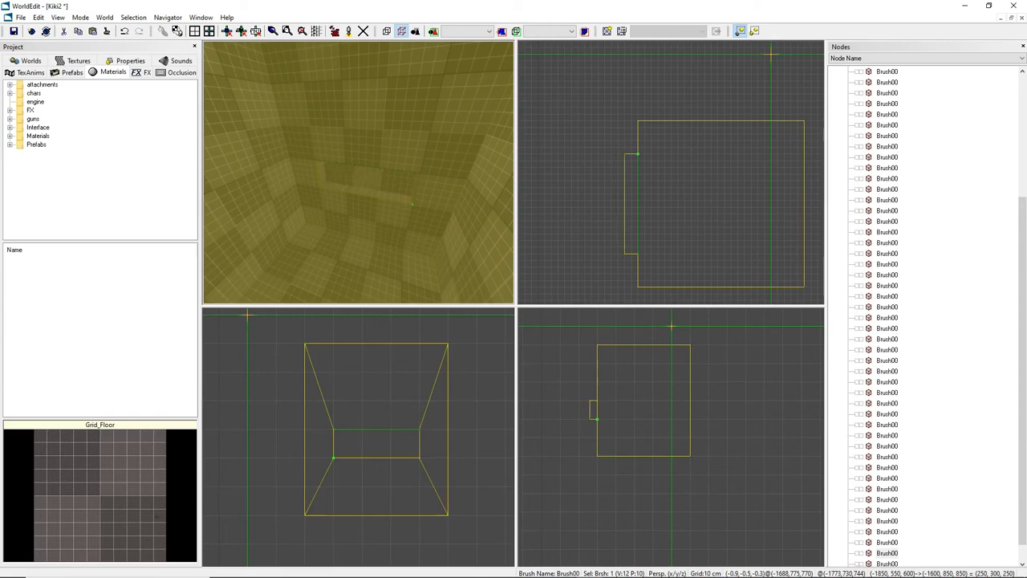
# Extrude the recess's back face a second time, about 16 cm further outward.
pyautogui.click(364, 187)
pyautogui.moveTo(363, 185); pyautogui.dragTo(356, 185, button='right')
pyautogui.click(348, 183)
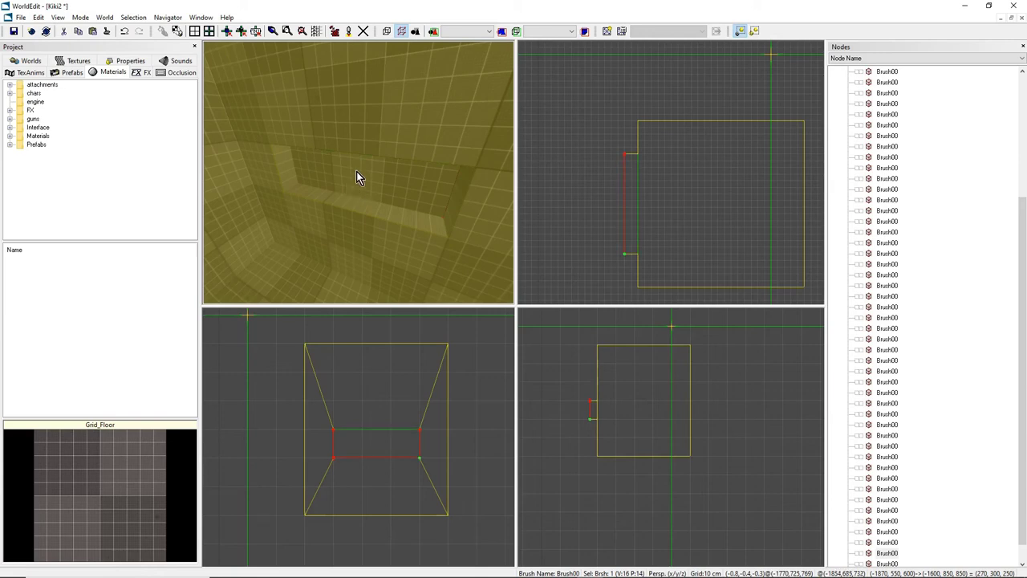
pyautogui.moveTo(356, 171); pyautogui.dragTo(332, 181, button='right')
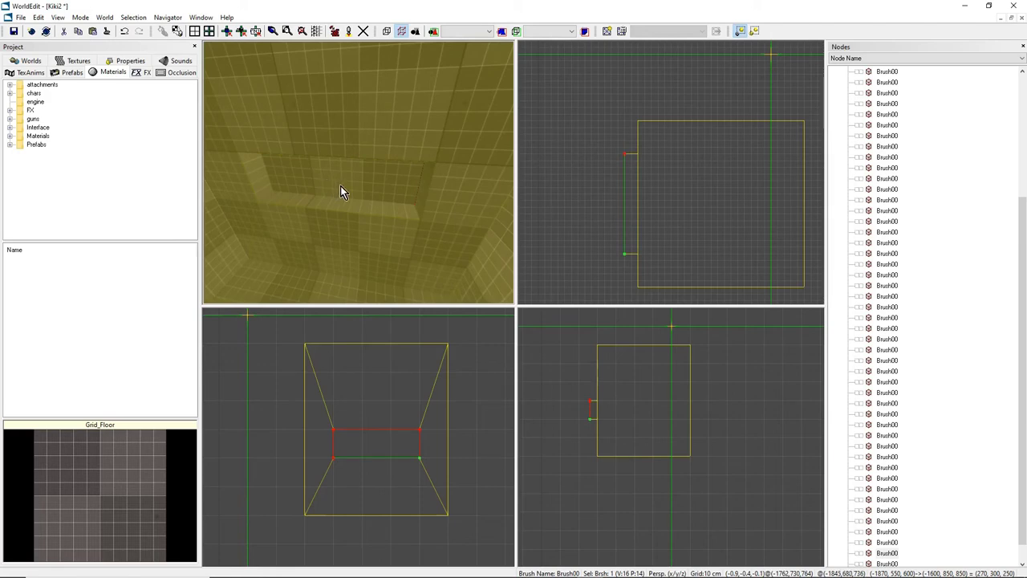
pyautogui.moveTo(366, 173); pyautogui.dragTo(347, 157)
pyautogui.click(339, 178)
pyautogui.hotkey('ctrl', 'z')
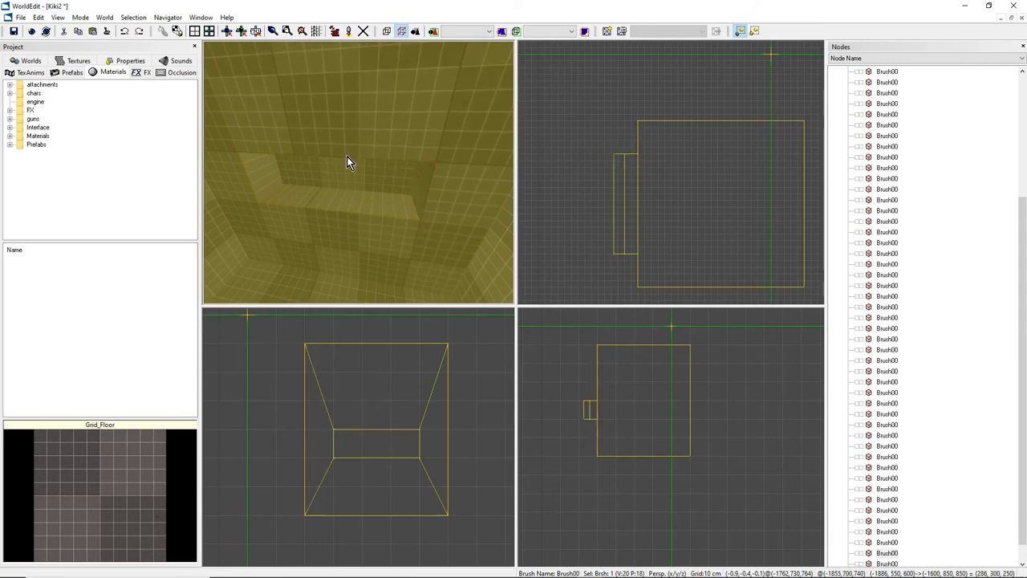
# Scale the newly extruded back face outward until it is about as wide as the box wall.
pyautogui.click(347, 157)
pyautogui.moveTo(352, 157)
pyautogui.mouseDown(button='right')
pyautogui.moveTo(321, 184)
pyautogui.moveTo(349, 148)
pyautogui.mouseUp(button='right')
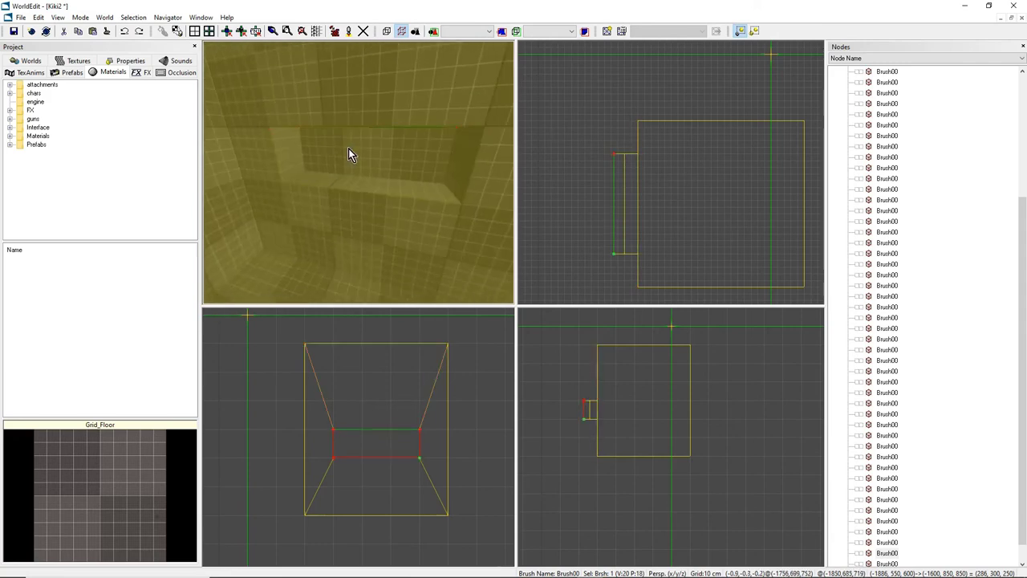
pyautogui.click(353, 159)
pyautogui.moveTo(353, 159)
pyautogui.mouseDown()
pyautogui.moveTo(345, 170)
pyautogui.moveTo(359, 149)
pyautogui.mouseUp()
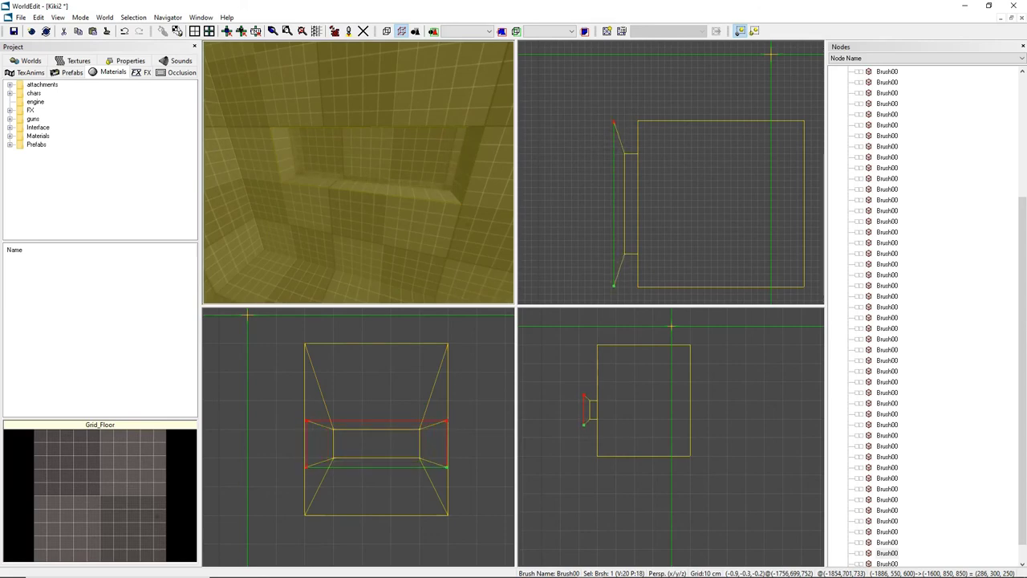
# In the top view, move the widened face's corners back level with the recess's outer edge and in line with the box's corners.
pyautogui.scroll(3, 622, 155)
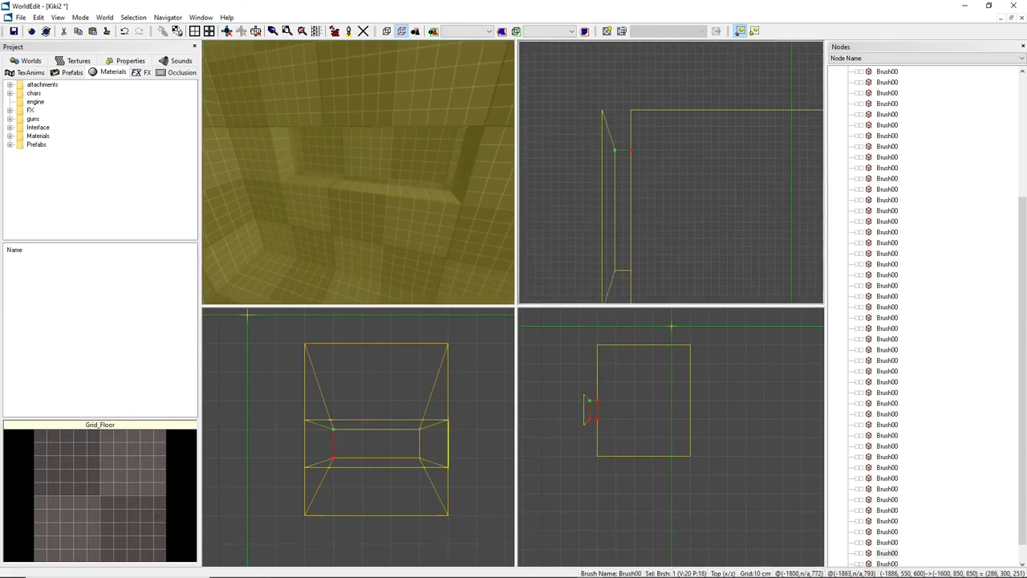
pyautogui.moveTo(640, 134)
pyautogui.mouseDown()
pyautogui.moveTo(655, 134)
pyautogui.moveTo(626, 251)
pyautogui.moveTo(638, 210)
pyautogui.moveTo(634, 158)
pyautogui.mouseUp()
pyautogui.scroll(-2, 654, 178)
pyautogui.moveTo(385, 192); pyautogui.dragTo(328, 176, button='right')
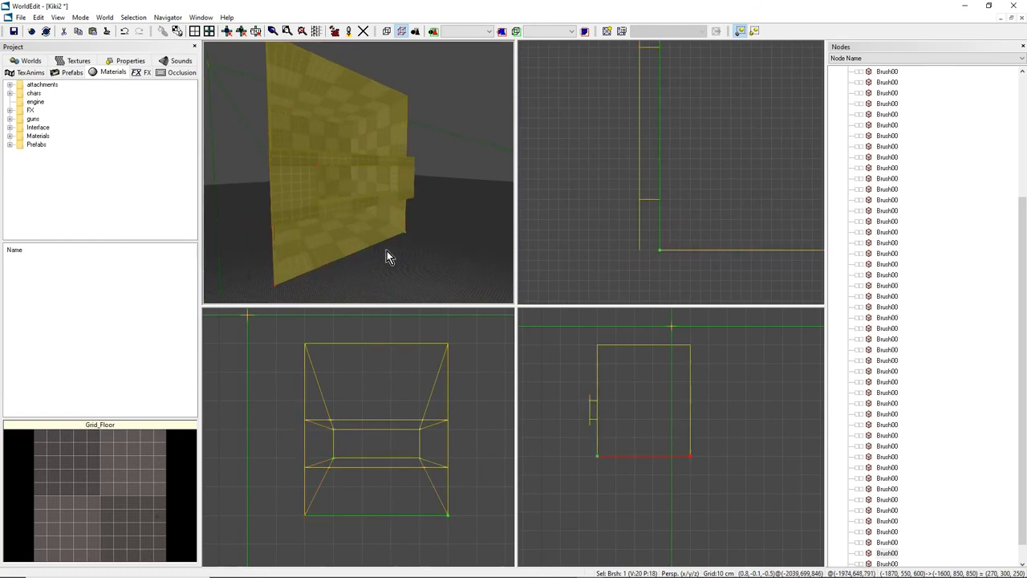
# In the front view, raise the outer face's upper corners to the box's top and lower its bottom corners to the box's base.
pyautogui.scroll(1, 592, 408)
pyautogui.moveTo(592, 407); pyautogui.dragTo(674, 441, button='right')
pyautogui.scroll(5, 673, 441)
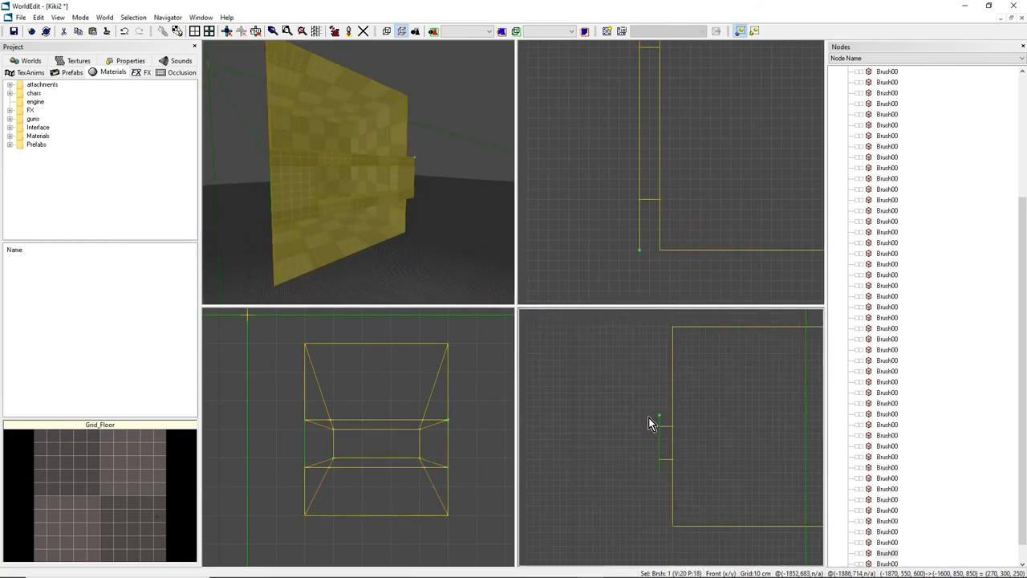
pyautogui.scroll(-2, 648, 418)
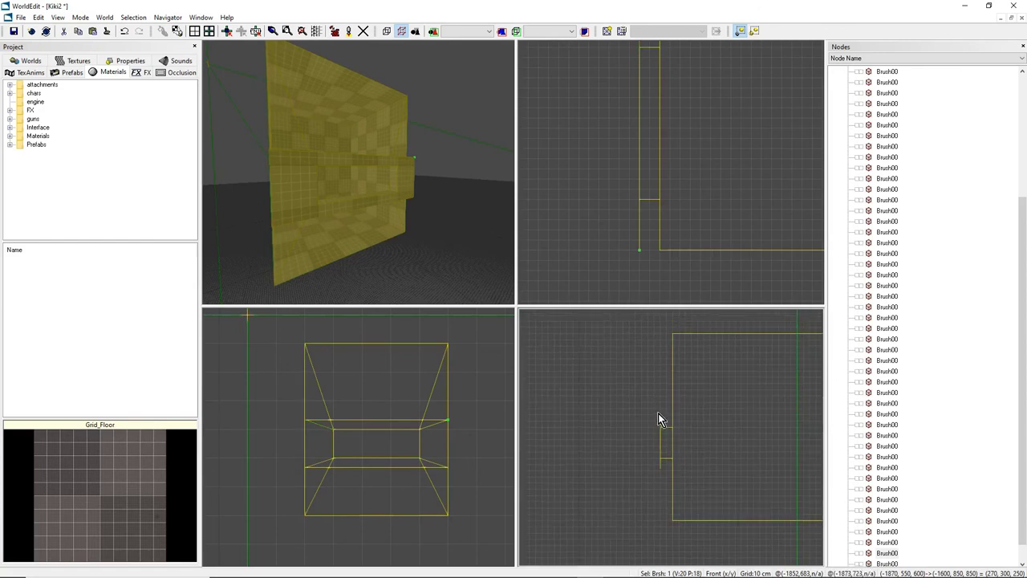
pyautogui.moveTo(659, 413); pyautogui.dragTo(661, 466)
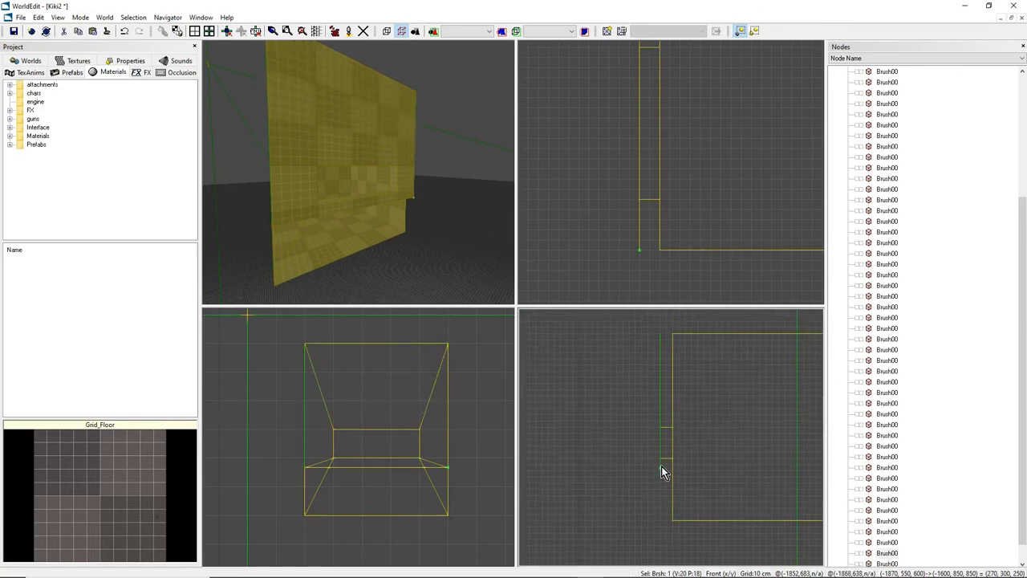
pyautogui.click(350, 230)
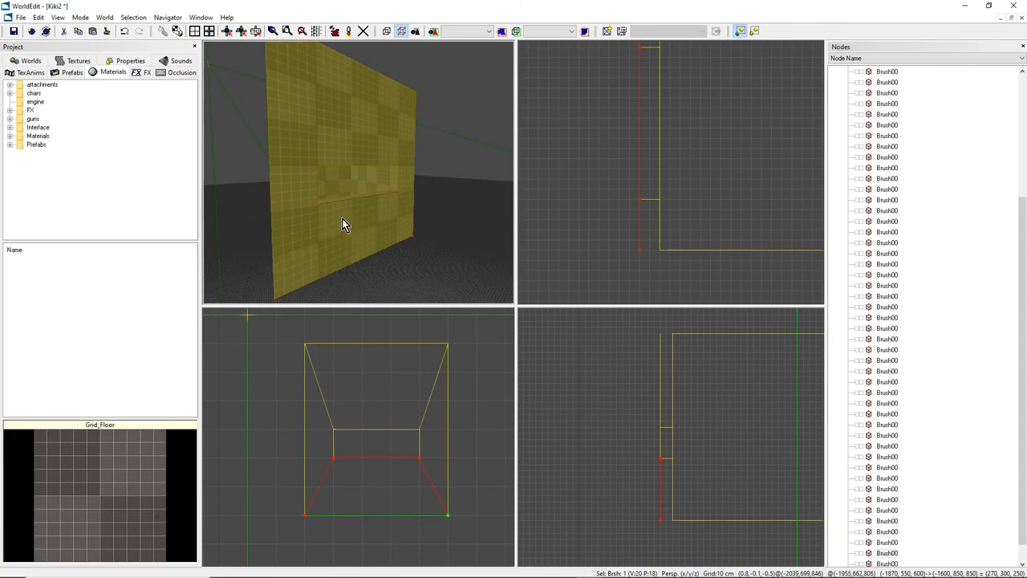
# Delete the polygon covering the recess in geometry editing to open a window through the wall.
pyautogui.moveTo(341, 218)
pyautogui.mouseDown(button='middle')
pyautogui.moveTo(429, 233)
pyautogui.moveTo(357, 200)
pyautogui.moveTo(359, 173)
pyautogui.moveTo(369, 179)
pyautogui.mouseUp(button='middle')
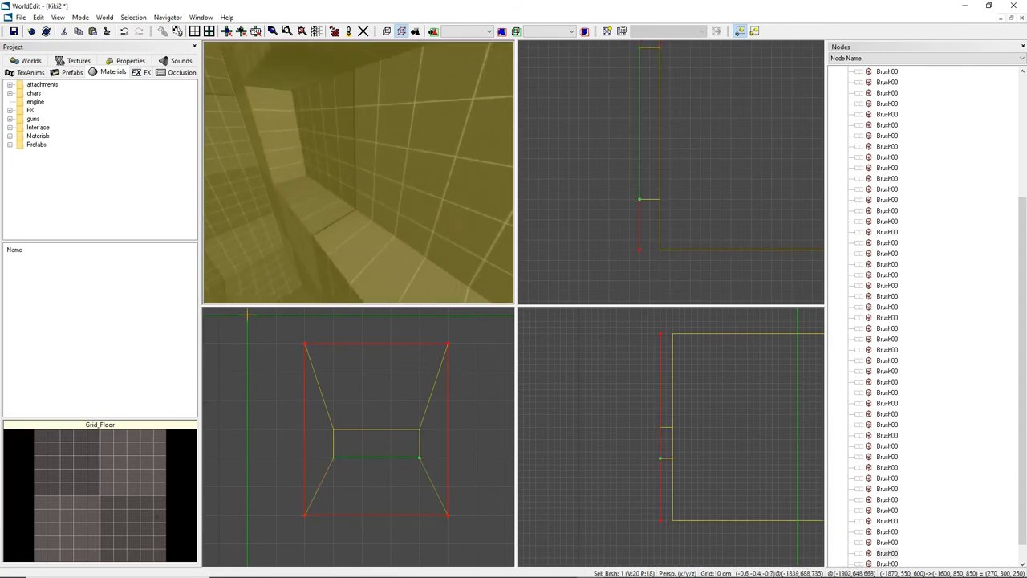
pyautogui.moveTo(297, 142); pyautogui.dragTo(290, 141, button='middle')
pyautogui.moveTo(325, 191)
pyautogui.mouseDown(button='middle')
pyautogui.moveTo(277, 184)
pyautogui.moveTo(345, 174)
pyautogui.moveTo(361, 186)
pyautogui.moveTo(309, 184)
pyautogui.moveTo(357, 183)
pyautogui.moveTo(353, 193)
pyautogui.moveTo(385, 174)
pyautogui.mouseUp(button='middle')
pyautogui.moveTo(343, 218)
pyautogui.mouseDown(button='middle')
pyautogui.moveTo(305, 217)
pyautogui.moveTo(353, 236)
pyautogui.moveTo(297, 237)
pyautogui.moveTo(281, 228)
pyautogui.moveTo(329, 229)
pyautogui.moveTo(281, 220)
pyautogui.moveTo(361, 217)
pyautogui.moveTo(297, 209)
pyautogui.mouseUp(button='middle')
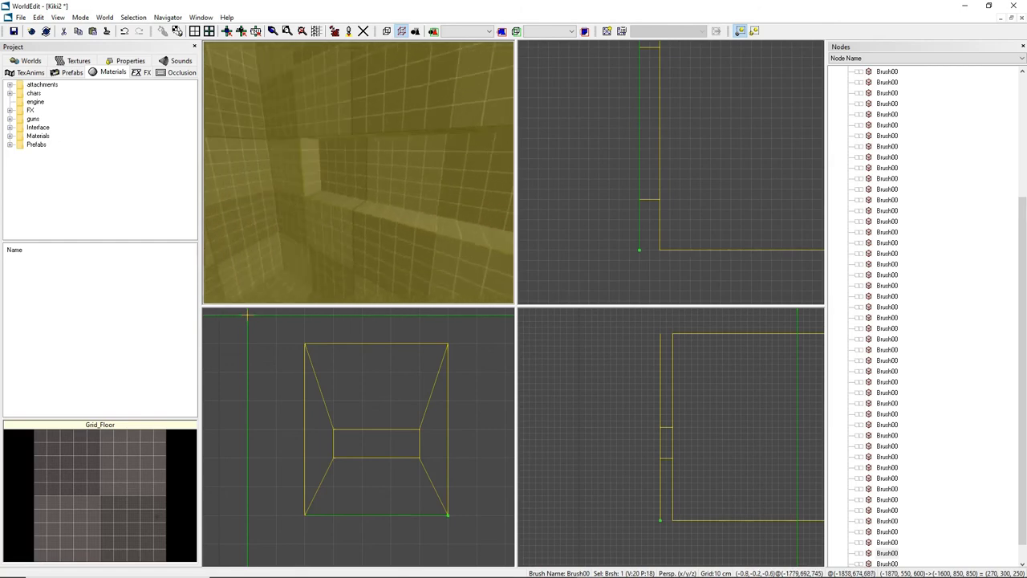
pyautogui.click(382, 176)
pyautogui.moveTo(359, 173)
pyautogui.mouseDown(button='middle')
pyautogui.moveTo(382, 176)
pyautogui.moveTo(359, 172)
pyautogui.mouseUp(button='middle')
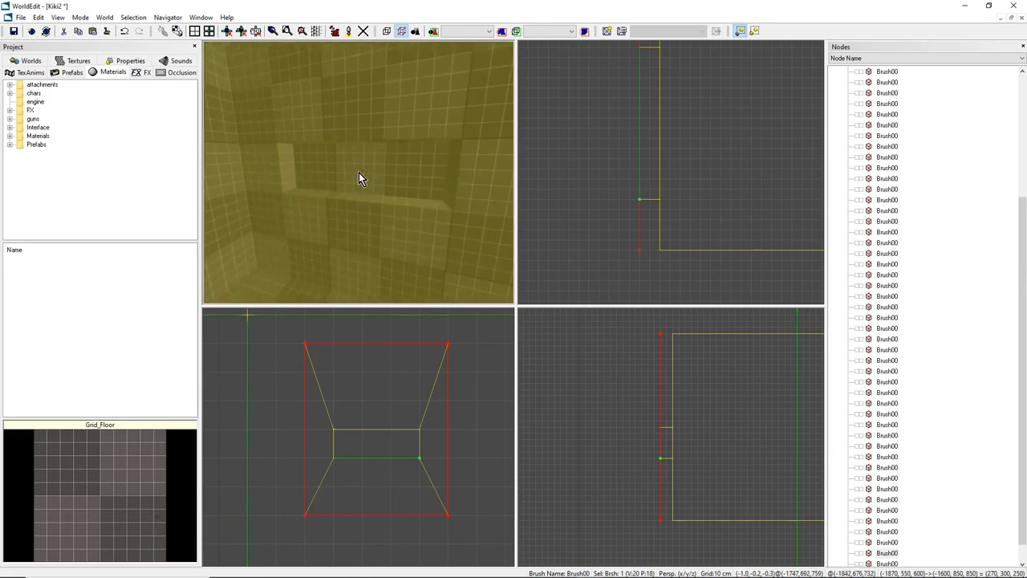
pyautogui.press('b')
pyautogui.rightClick(342, 145)
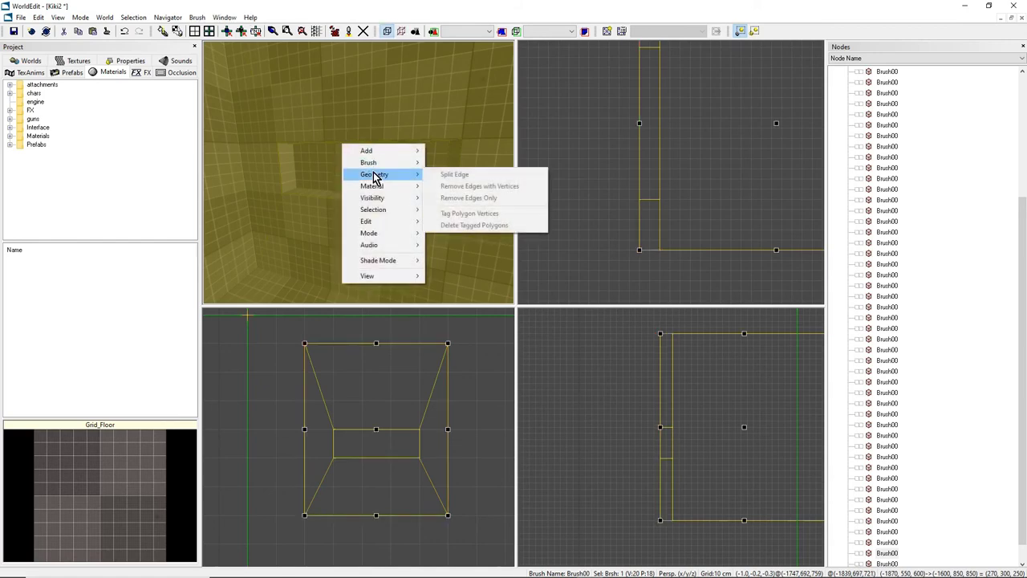
pyautogui.moveTo(371, 163)
pyautogui.click(387, 2)
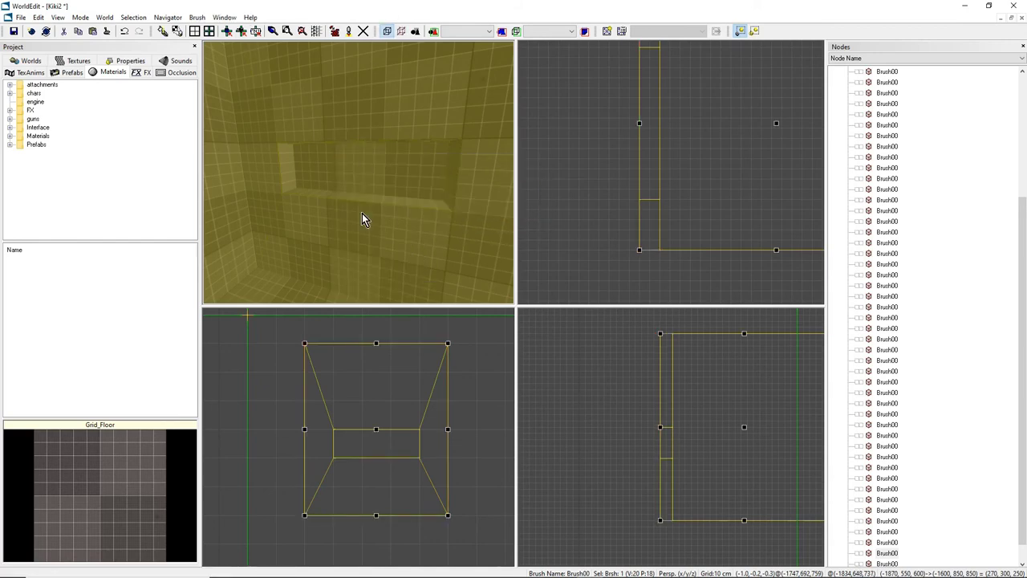
pyautogui.press('g')
pyautogui.press('Delete')
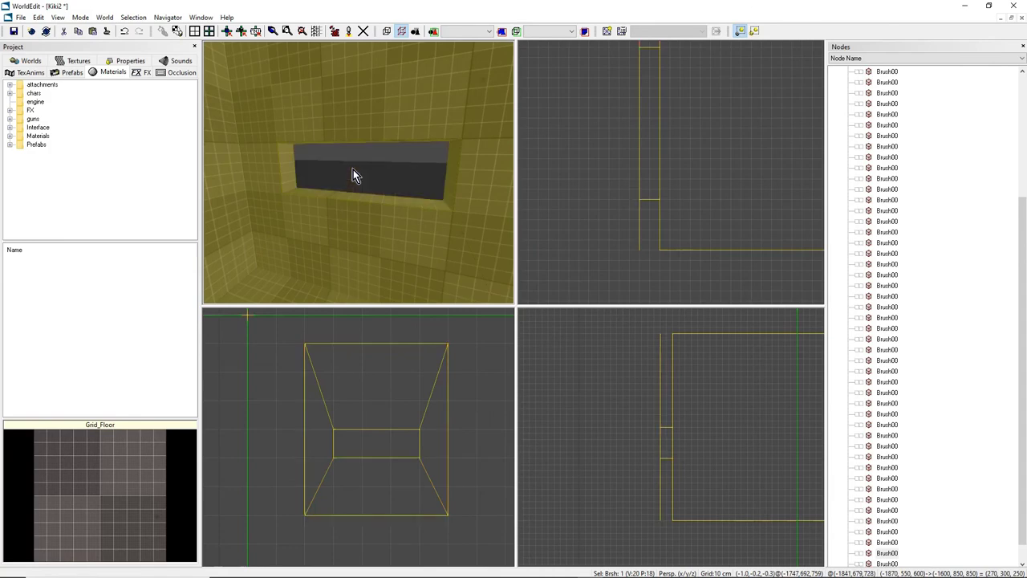
# Return to brush editing and split the box brush into separate single-polygon brushes.
pyautogui.moveTo(357, 168)
pyautogui.mouseDown(button='right')
pyautogui.moveTo(233, 164)
pyautogui.moveTo(348, 155)
pyautogui.mouseUp(button='right')
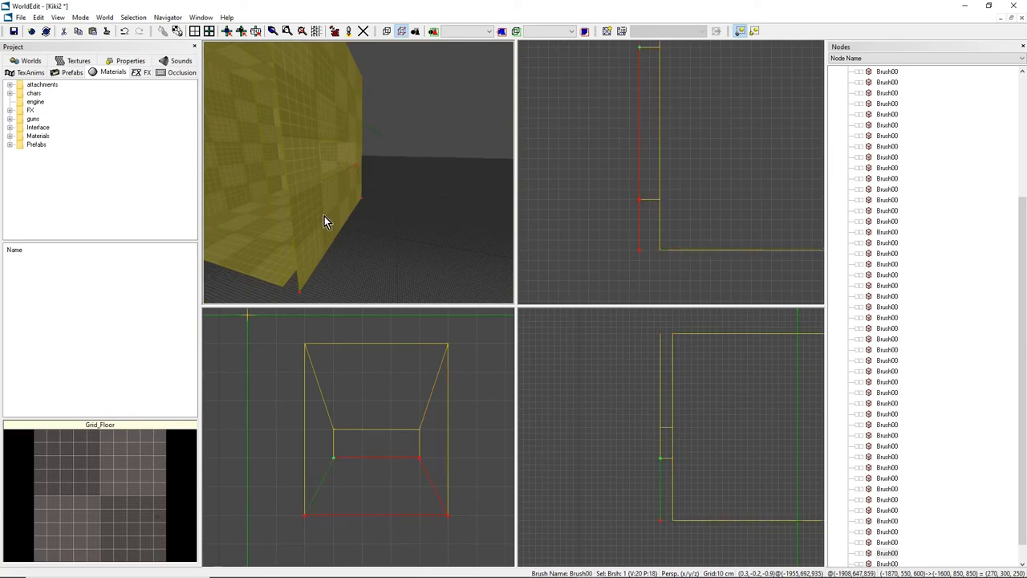
pyautogui.moveTo(317, 189); pyautogui.dragTo(300, 184, button='right')
pyautogui.moveTo(341, 215); pyautogui.dragTo(372, 162, button='right')
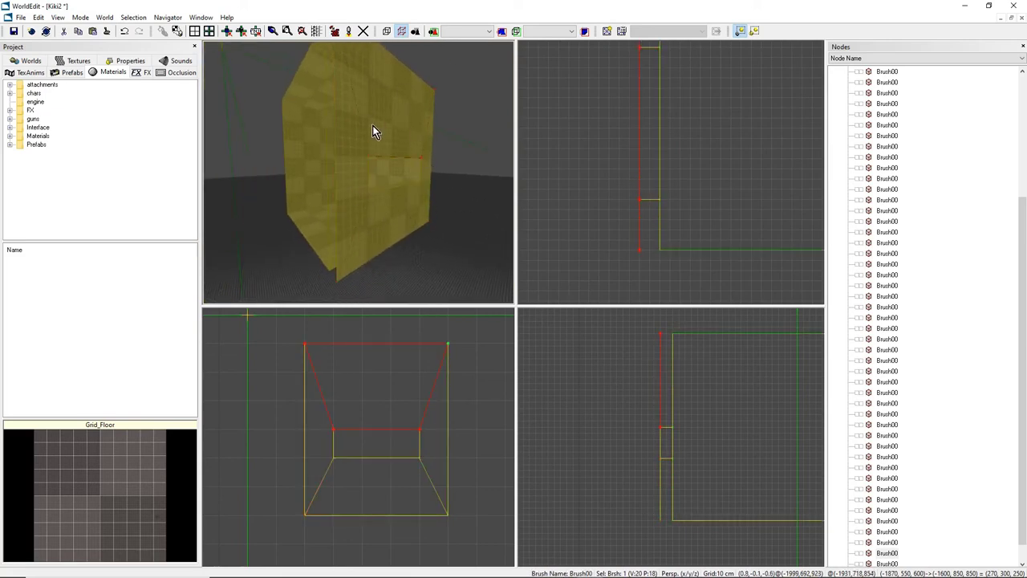
pyautogui.moveTo(372, 126)
pyautogui.mouseDown(button='right')
pyautogui.moveTo(382, 128)
pyautogui.moveTo(371, 133)
pyautogui.mouseUp(button='right')
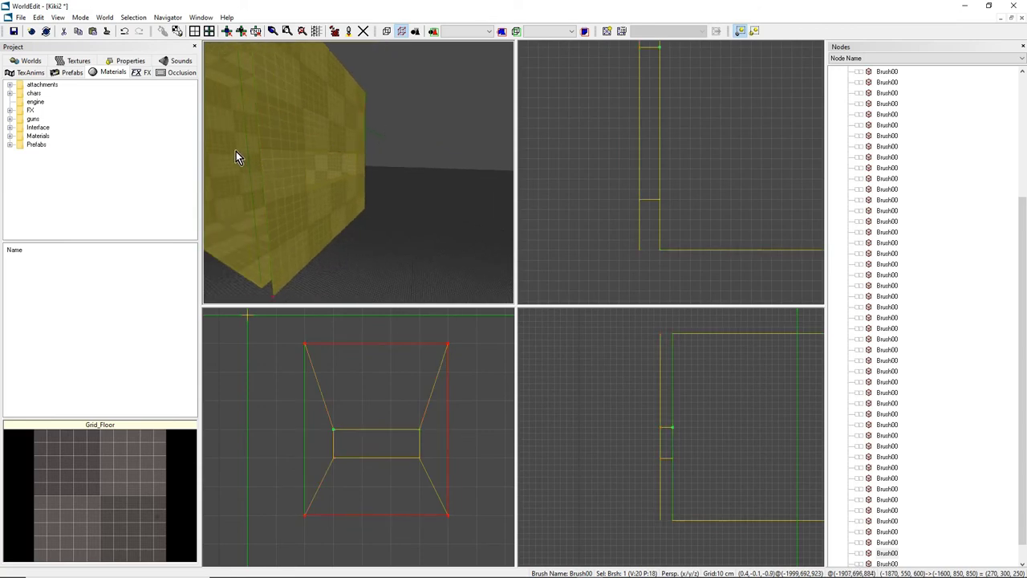
pyautogui.moveTo(354, 170)
pyautogui.mouseDown(button='right')
pyautogui.moveTo(369, 172)
pyautogui.moveTo(360, 174)
pyautogui.mouseUp(button='right')
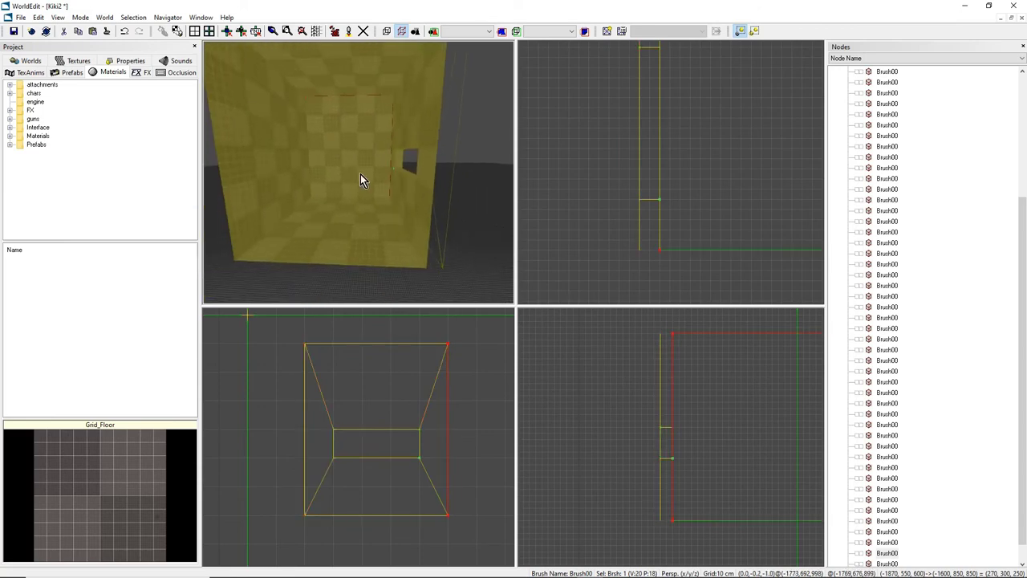
pyautogui.click(360, 175)
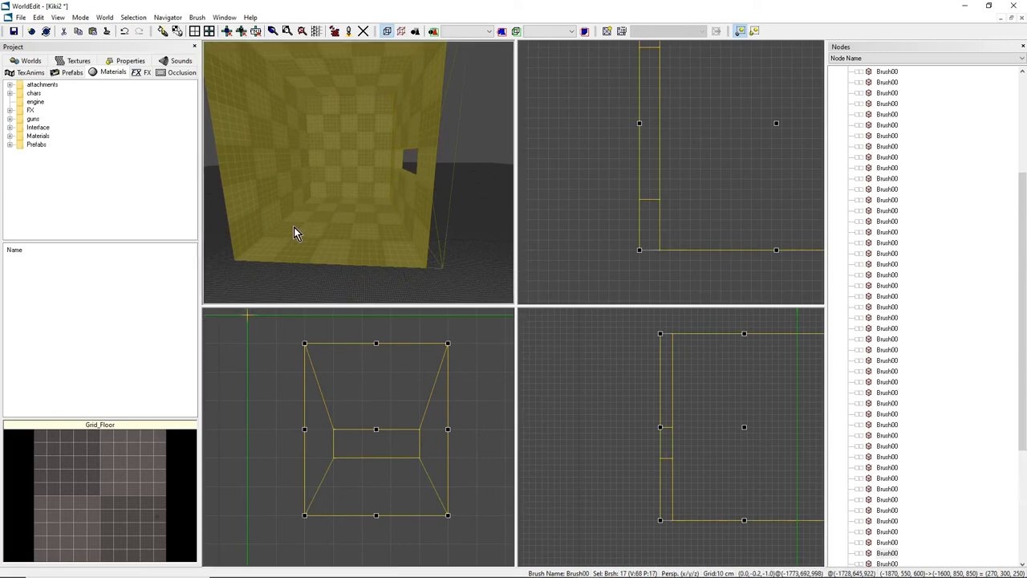
# Select the box's remaining walls, floor and ceiling without the windowed wall and join them into one brush.
pyautogui.click(318, 154)
pyautogui.keyDown('ctrl'); pyautogui.click(287, 150); pyautogui.keyUp('ctrl')
pyautogui.keyDown('ctrl'); pyautogui.click(332, 225); pyautogui.keyUp('ctrl')
pyautogui.keyDown('ctrl'); pyautogui.click(340, 64); pyautogui.keyUp('ctrl')
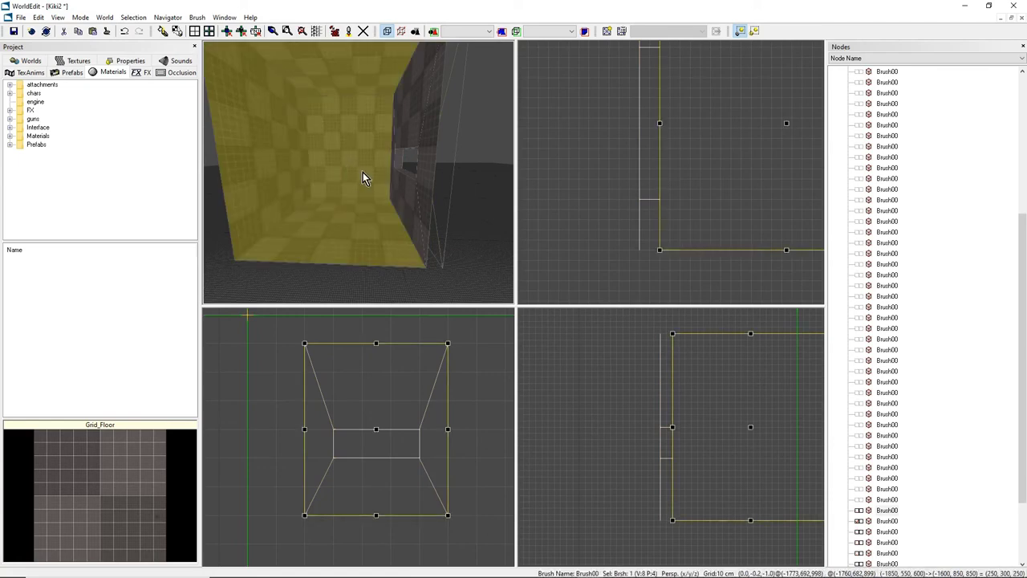
# In the top view, place a copy of the joined box brush 270 cm away, flush against the windowed wall's outer side.
pyautogui.click(706, 181)
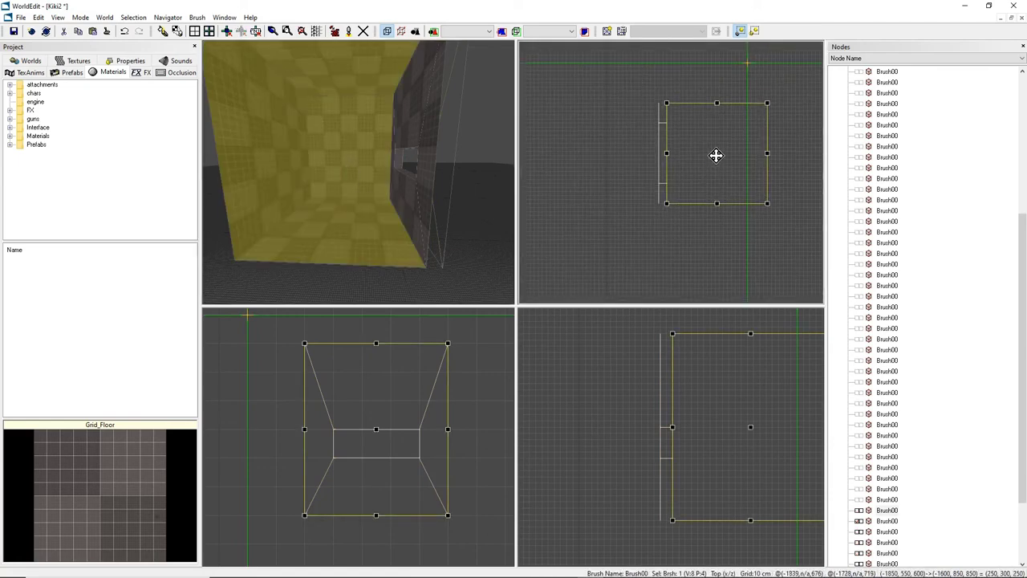
pyautogui.moveTo(716, 155)
pyautogui.mouseDown()
pyautogui.moveTo(592, 156)
pyautogui.moveTo(606, 155)
pyautogui.mouseUp()
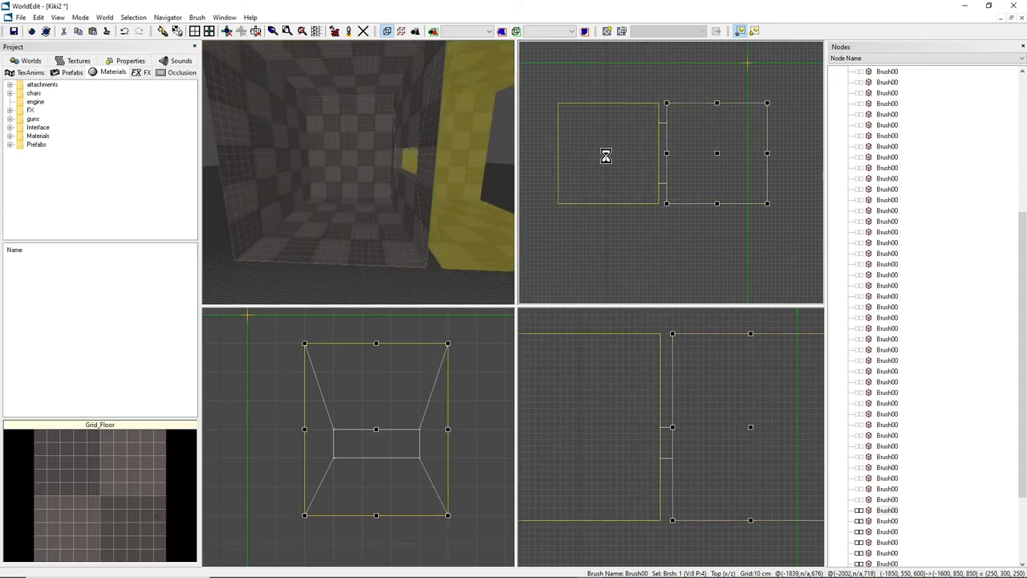
pyautogui.moveTo(361, 176)
pyautogui.mouseDown(button='right')
pyautogui.moveTo(434, 181)
pyautogui.moveTo(321, 185)
pyautogui.mouseUp(button='right')
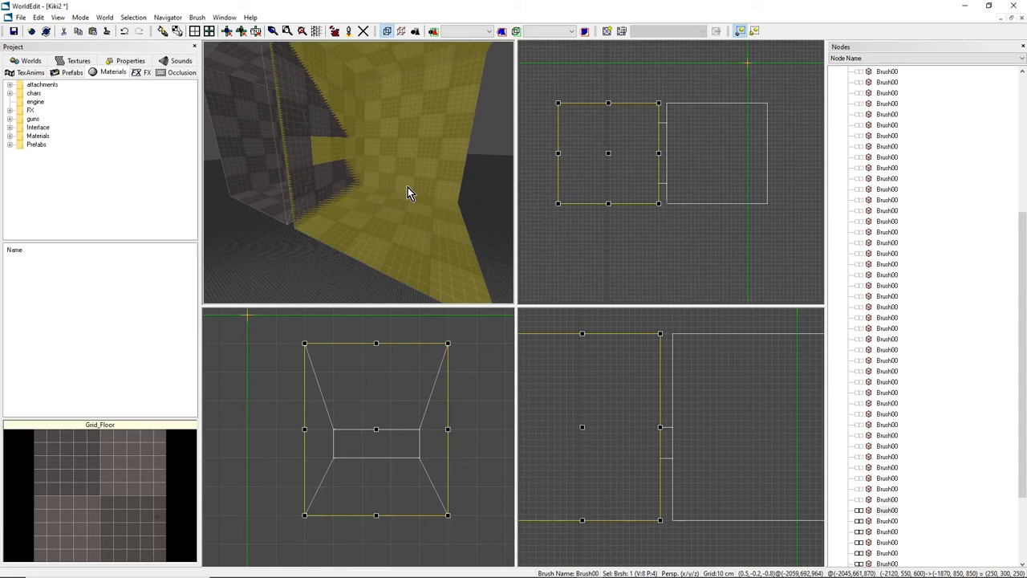
# Mirror the copied room brush left/right so its open side faces the windowed wall.
pyautogui.scroll(2, 554, 154)
pyautogui.rightClick(628, 154)
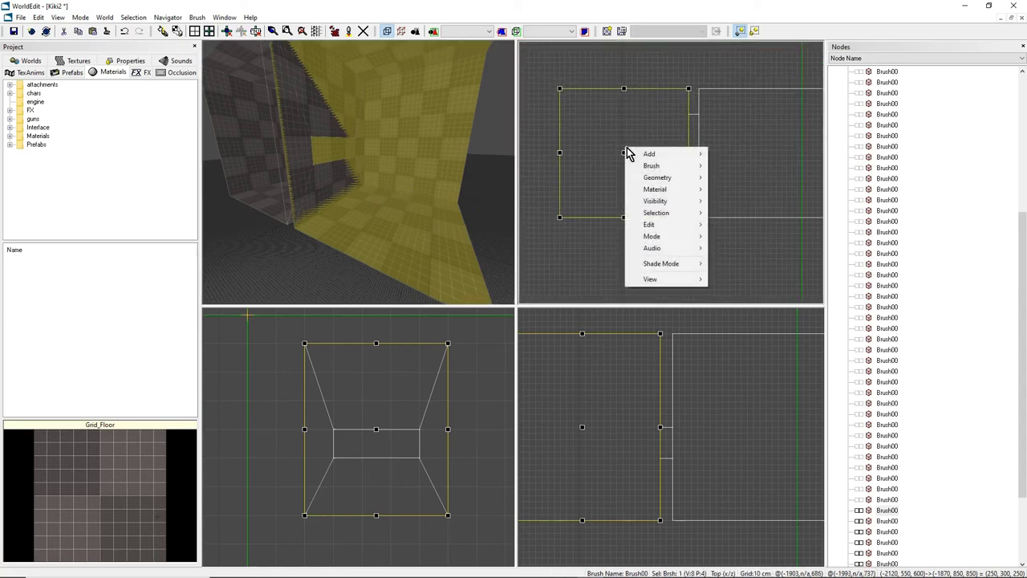
pyautogui.moveTo(656, 212)
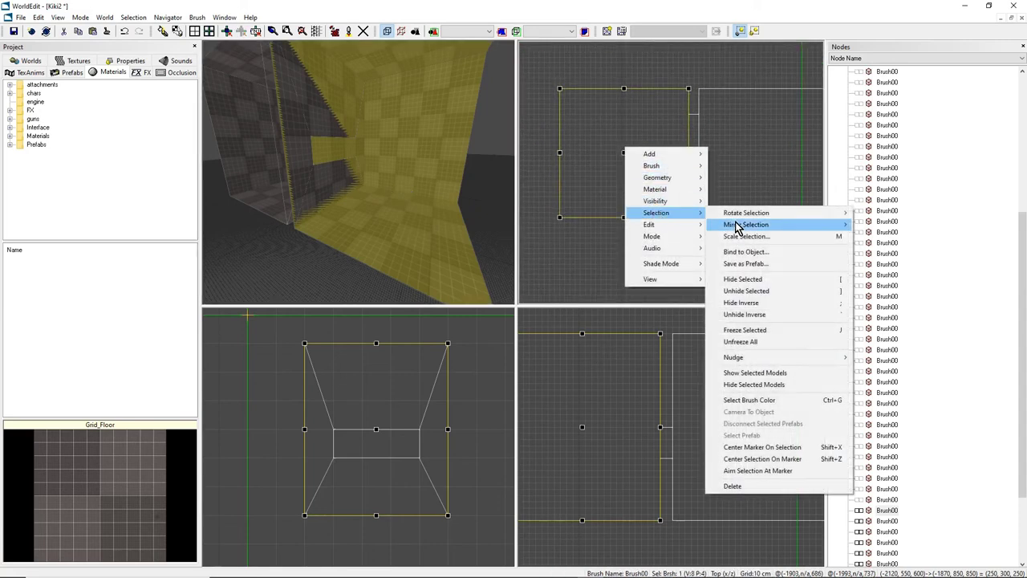
pyautogui.moveTo(736, 225)
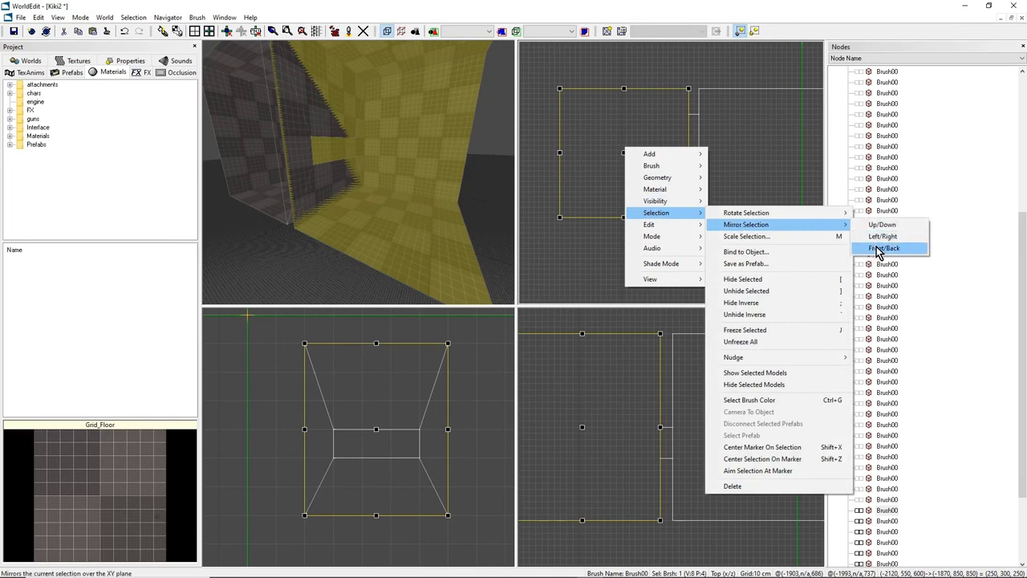
pyautogui.click(881, 236)
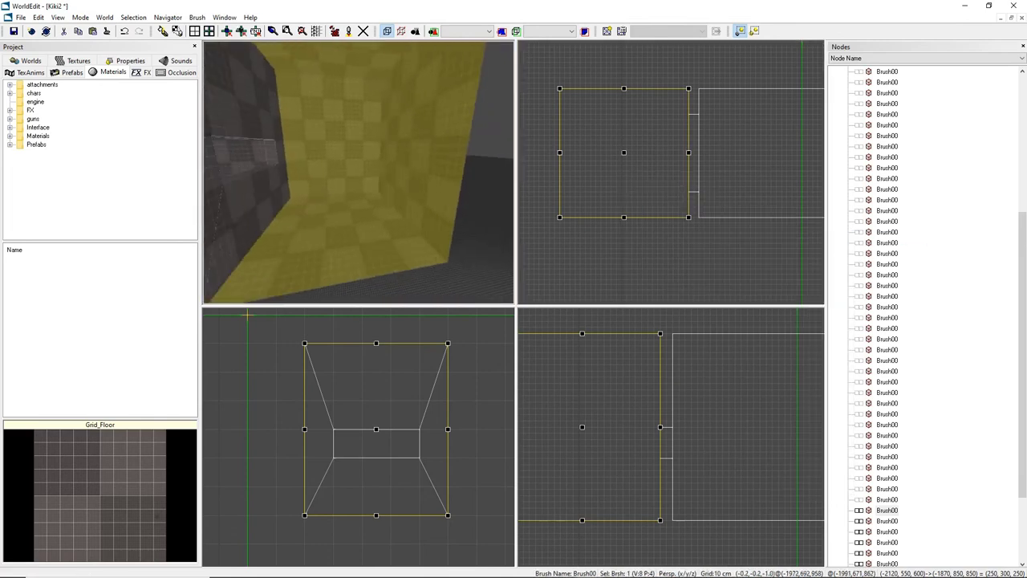
pyautogui.moveTo(298, 169)
pyautogui.mouseDown(button='right')
pyautogui.moveTo(277, 169)
pyautogui.moveTo(437, 169)
pyautogui.mouseUp(button='right')
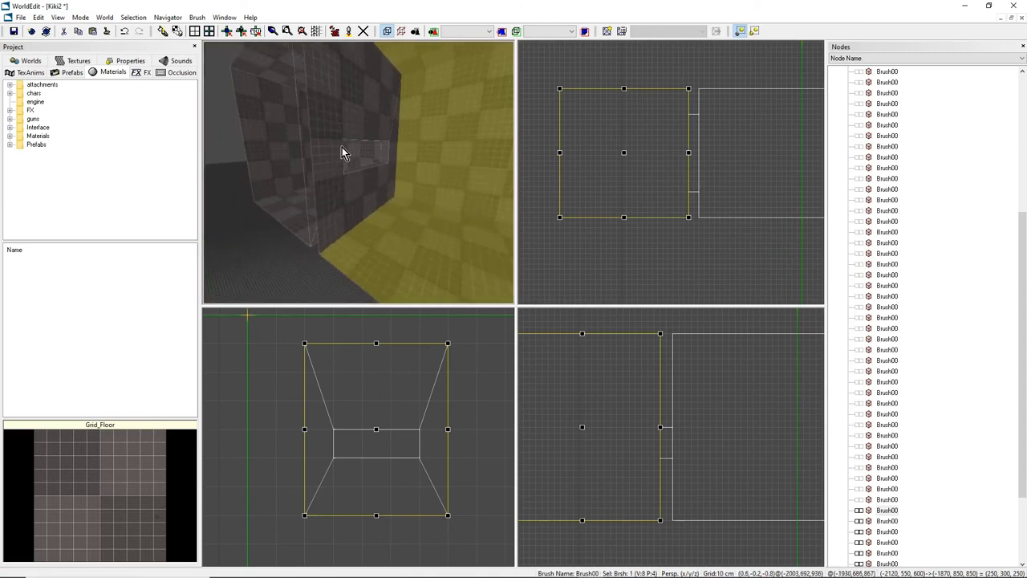
pyautogui.moveTo(342, 153); pyautogui.dragTo(365, 180, button='right')
# Nudge the mirrored room brush 10 cm away from the windowed wall and back flush against it.
pyautogui.scroll(-1, 618, 195)
pyautogui.press('Left')
pyautogui.press('Left')
pyautogui.press('Left')
pyautogui.press('Left')
pyautogui.press('Left')
pyautogui.press('Left')
pyautogui.press('Left')
pyautogui.press('Left')
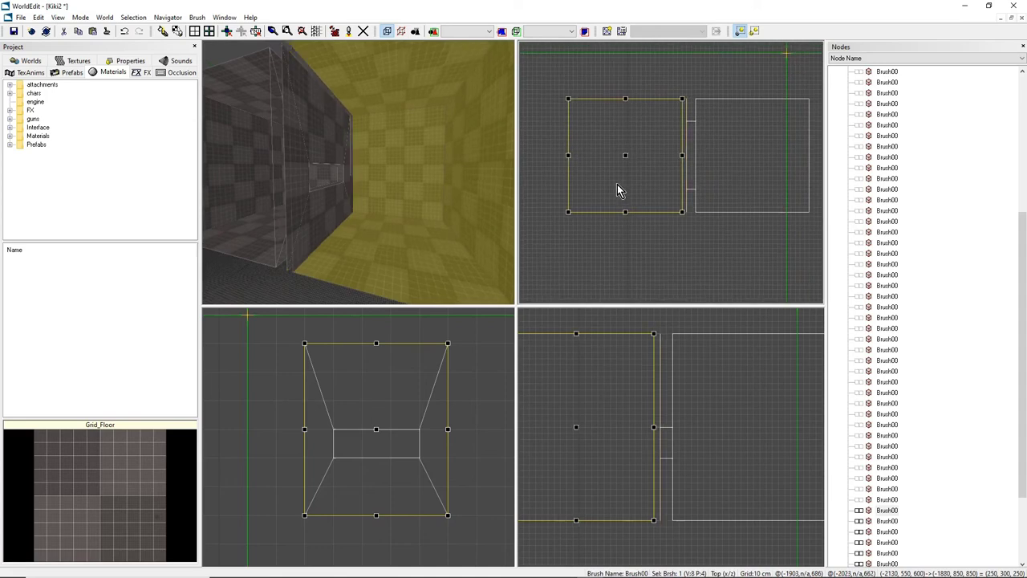
pyautogui.press('Right')
pyautogui.press('Right')
pyautogui.press('Right')
pyautogui.press('Right')
pyautogui.press('Right')
pyautogui.press('Right')
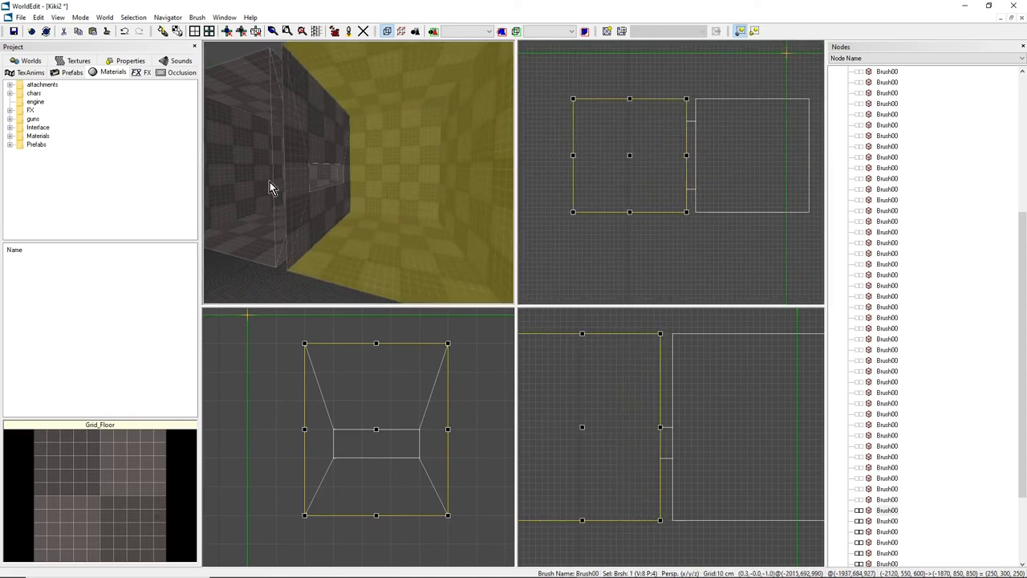
# Examine the window from inside the original room and the remaining open side of the mirrored room.
pyautogui.moveTo(270, 181)
pyautogui.mouseDown(button='right')
pyautogui.moveTo(342, 143)
pyautogui.moveTo(417, 195)
pyautogui.moveTo(345, 196)
pyautogui.mouseUp(button='right')
pyautogui.click(343, 143)
pyautogui.click(409, 195)
pyautogui.moveTo(410, 195)
pyautogui.mouseDown(button='right')
pyautogui.moveTo(359, 199)
pyautogui.moveTo(407, 182)
pyautogui.mouseUp(button='right')
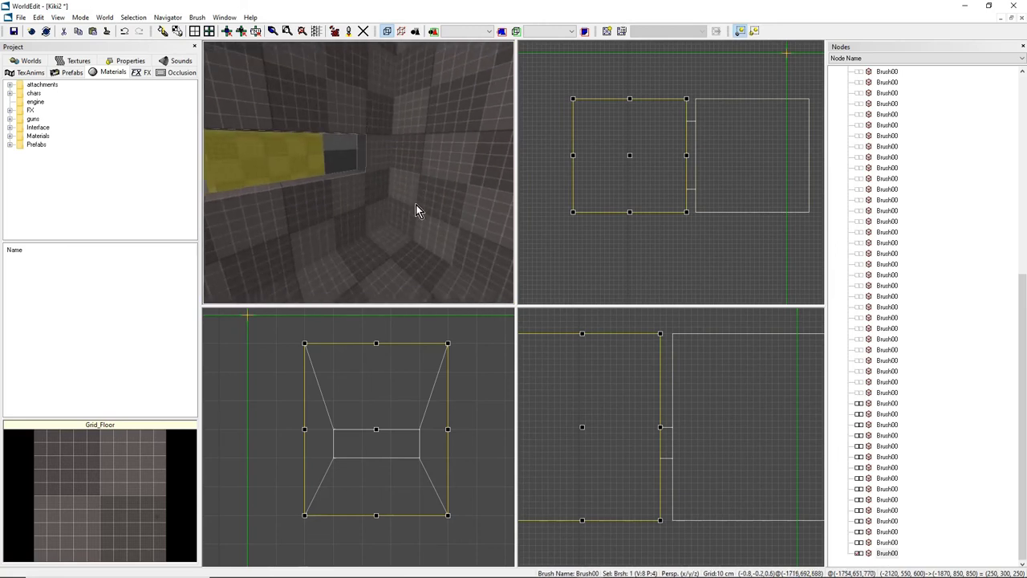
pyautogui.moveTo(350, 184); pyautogui.dragTo(392, 159, button='right')
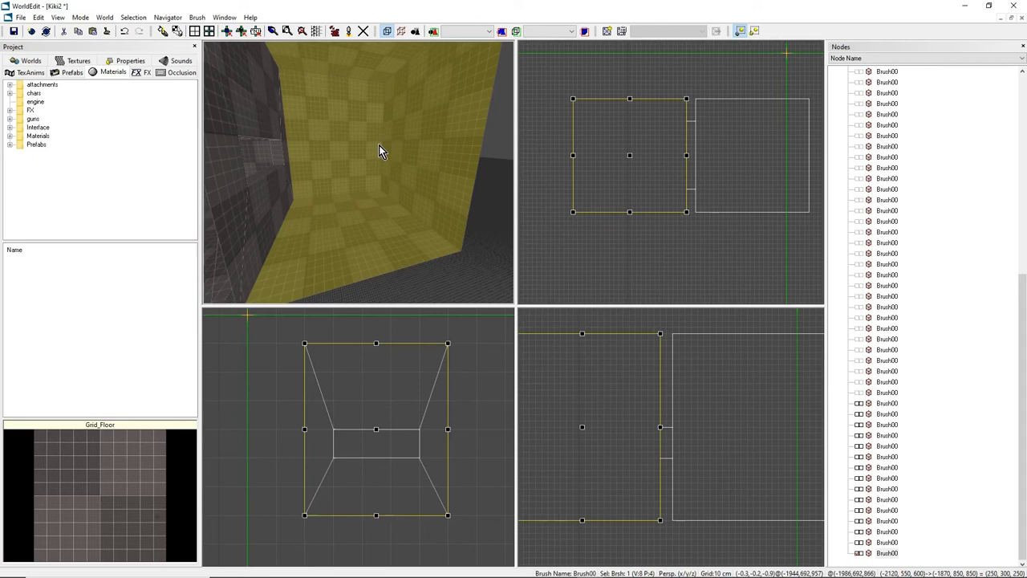
pyautogui.moveTo(426, 183)
pyautogui.mouseDown(button='right')
pyautogui.moveTo(405, 181)
pyautogui.moveTo(394, 148)
pyautogui.moveTo(366, 136)
pyautogui.mouseUp(button='right')
pyautogui.moveTo(393, 191); pyautogui.dragTo(377, 193, button='right')
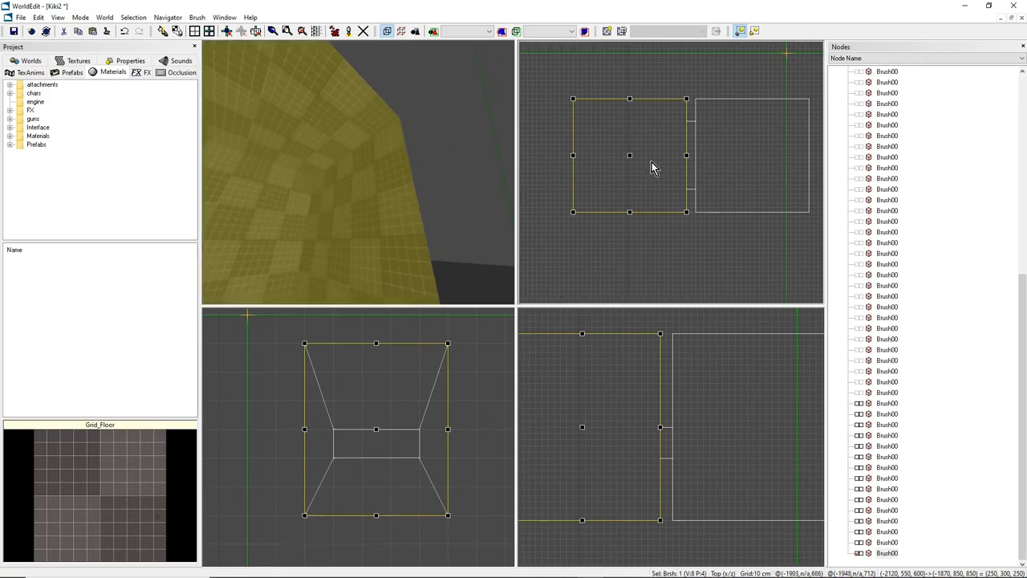
# Place the marker on the mirrored room's upper outer corner at its open side.
pyautogui.scroll(1, 651, 164)
pyautogui.moveTo(667, 169); pyautogui.dragTo(699, 185, button='middle')
pyautogui.press('m')
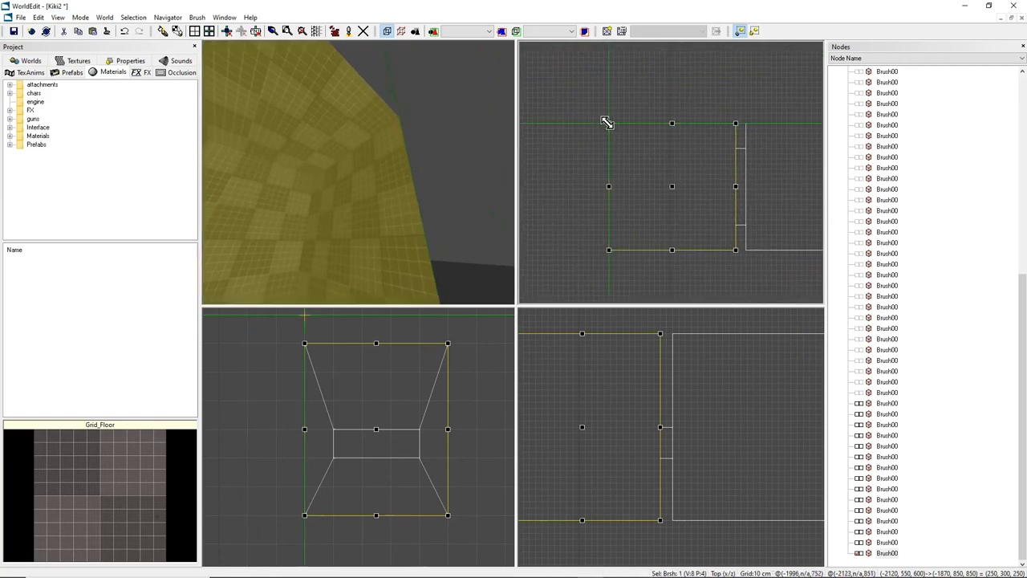
pyautogui.press('m')
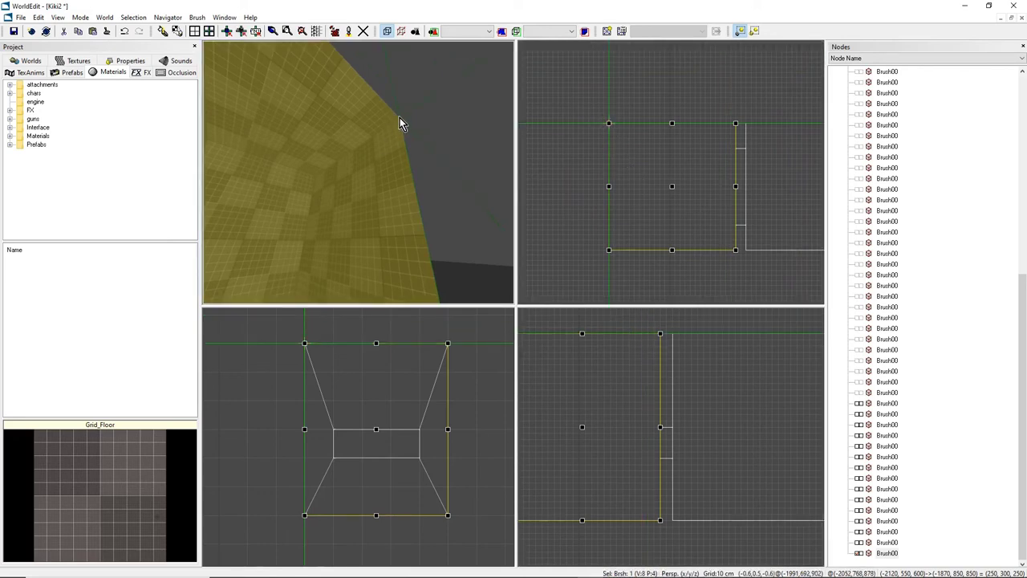
pyautogui.moveTo(400, 117)
pyautogui.mouseDown(button='middle')
pyautogui.moveTo(385, 186)
pyautogui.moveTo(401, 193)
pyautogui.mouseUp(button='middle')
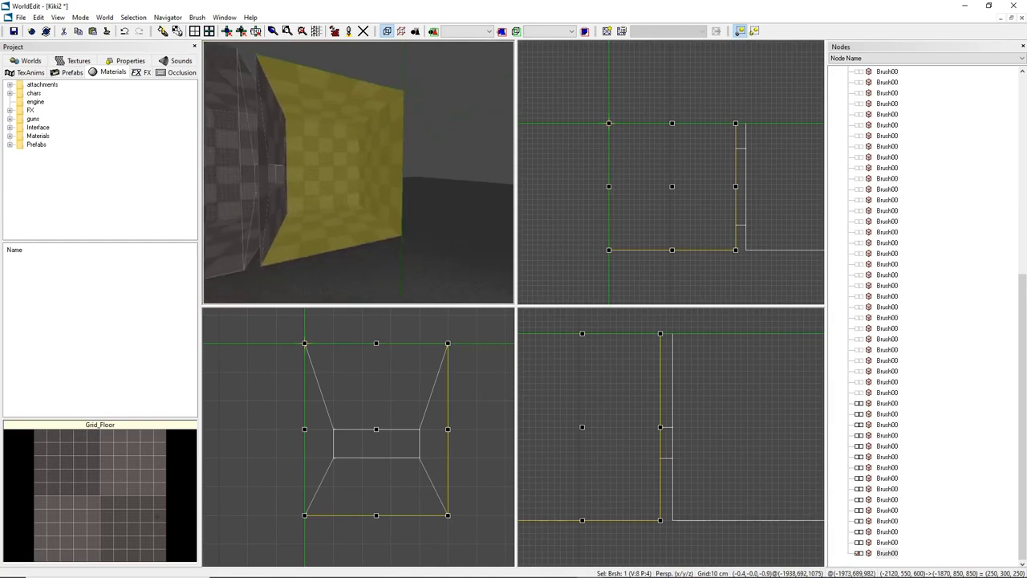
pyautogui.moveTo(379, 155); pyautogui.dragTo(378, 155, button='right')
pyautogui.moveTo(363, 67); pyautogui.dragTo(358, 172, button='right')
pyautogui.moveTo(358, 173); pyautogui.dragTo(348, 183, button='middle')
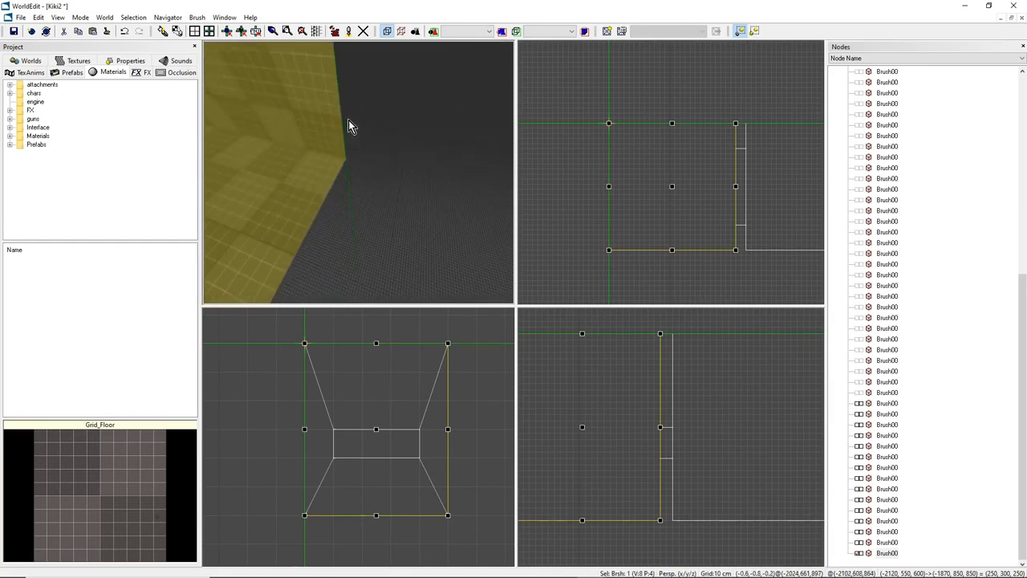
pyautogui.moveTo(343, 143); pyautogui.dragTo(353, 77, button='right')
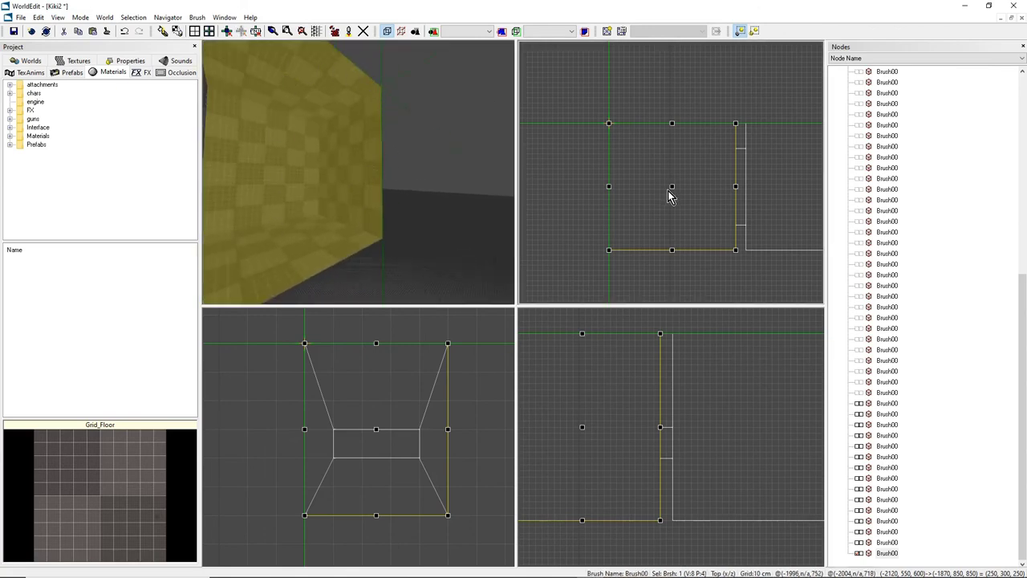
# In geometry editing, draw a 250 × 300 cm polygon in the front view to close the mirrored room's open side.
pyautogui.hotkey('ctrl', 'g')
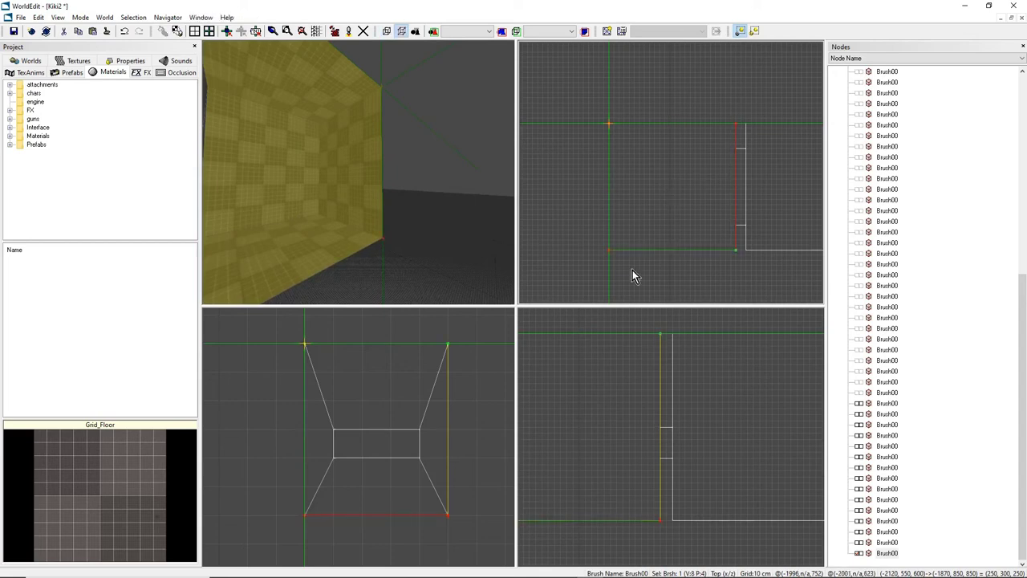
pyautogui.scroll(-3, 562, 367)
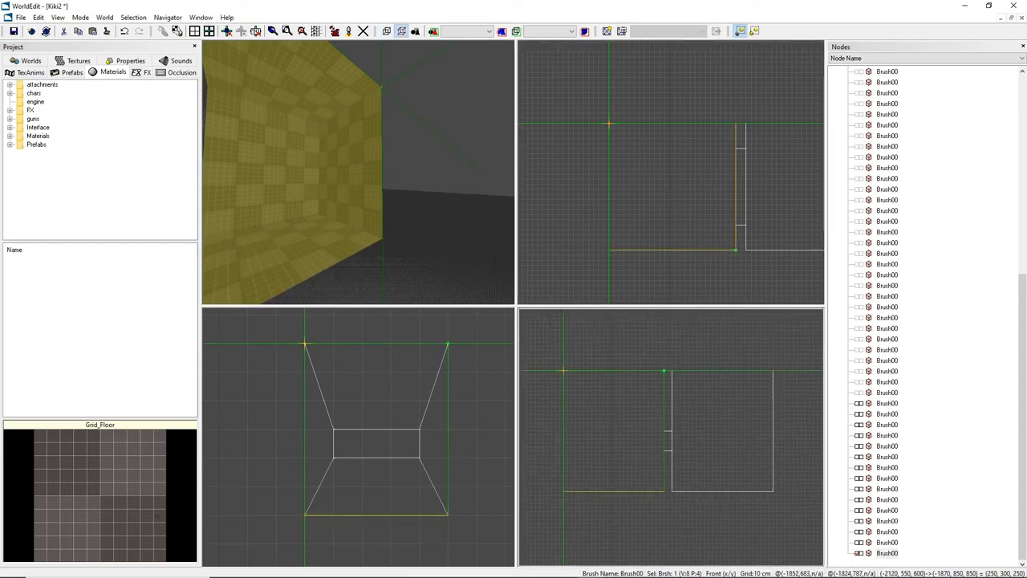
pyautogui.moveTo(561, 367); pyautogui.dragTo(604, 367, button='right')
pyautogui.scroll(1, 604, 367)
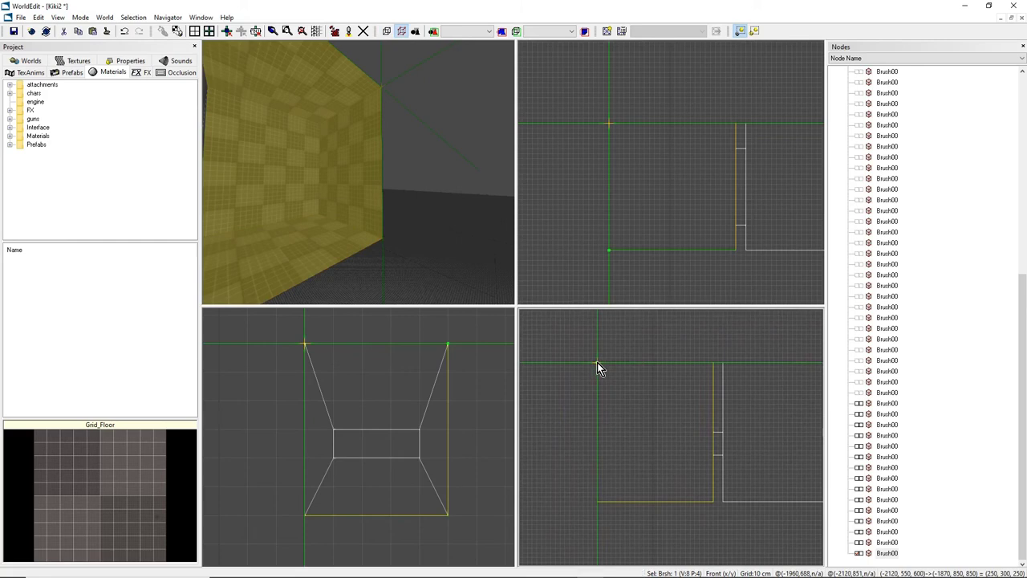
pyautogui.press('space')
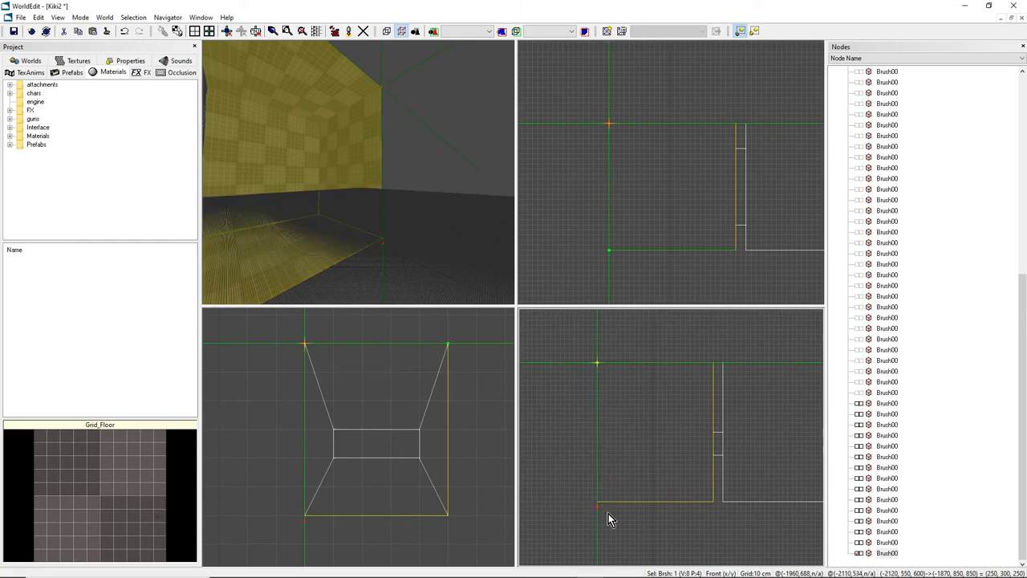
pyautogui.press('Escape')
pyautogui.press('space')
pyautogui.moveTo(599, 500)
pyautogui.mouseDown()
pyautogui.moveTo(721, 507)
pyautogui.moveTo(699, 399)
pyautogui.moveTo(713, 373)
pyautogui.moveTo(599, 363)
pyautogui.mouseUp()
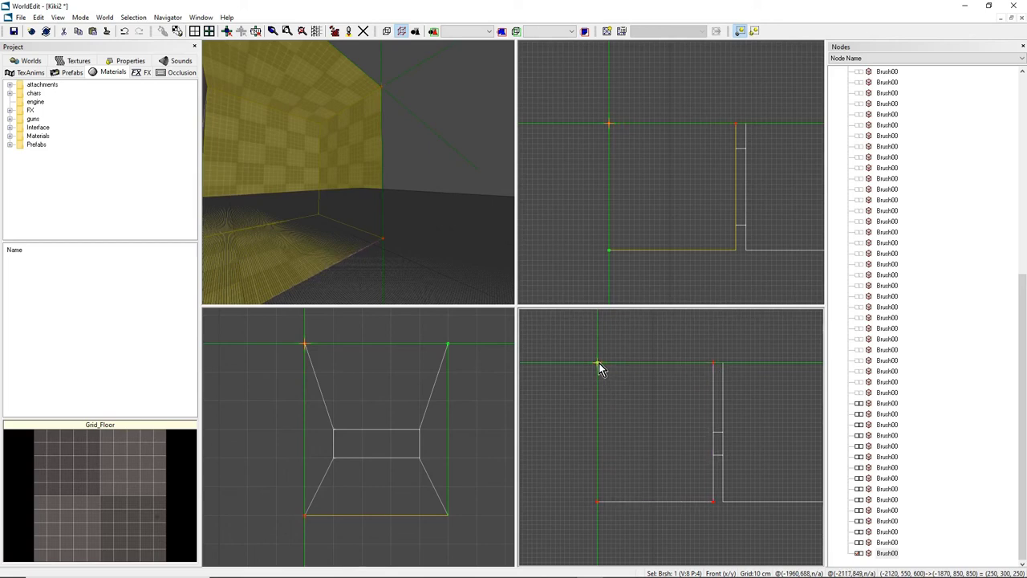
pyautogui.click(287, 162)
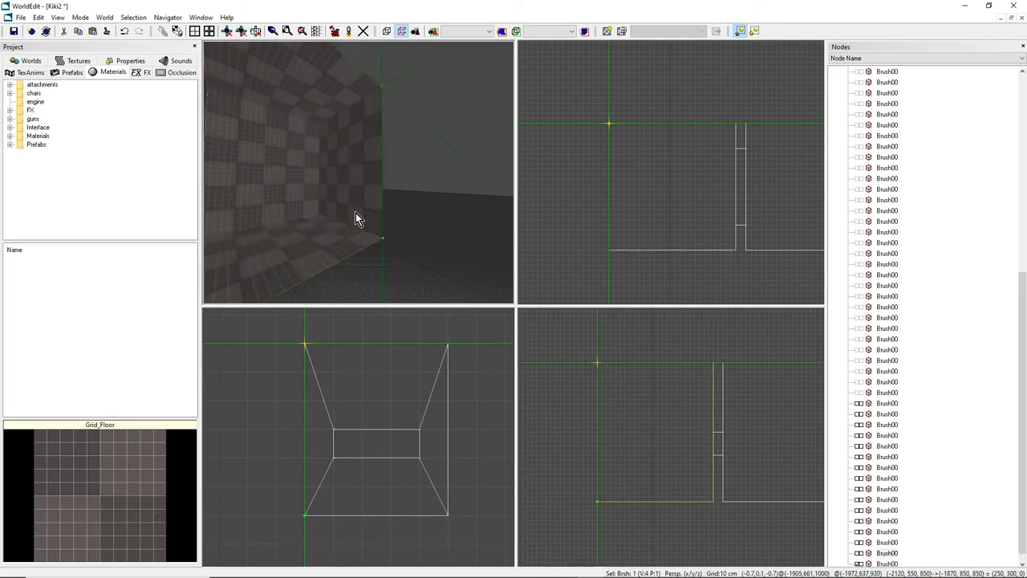
# Return to brush editing and join the new wall polygon with the mirrored room brush into one brush.
pyautogui.moveTo(355, 213)
pyautogui.mouseDown(button='right')
pyautogui.moveTo(345, 213)
pyautogui.moveTo(498, 221)
pyautogui.moveTo(474, 220)
pyautogui.moveTo(414, 137)
pyautogui.moveTo(489, 149)
pyautogui.moveTo(388, 155)
pyautogui.moveTo(385, 120)
pyautogui.moveTo(482, 112)
pyautogui.mouseUp(button='right')
pyautogui.press('b')
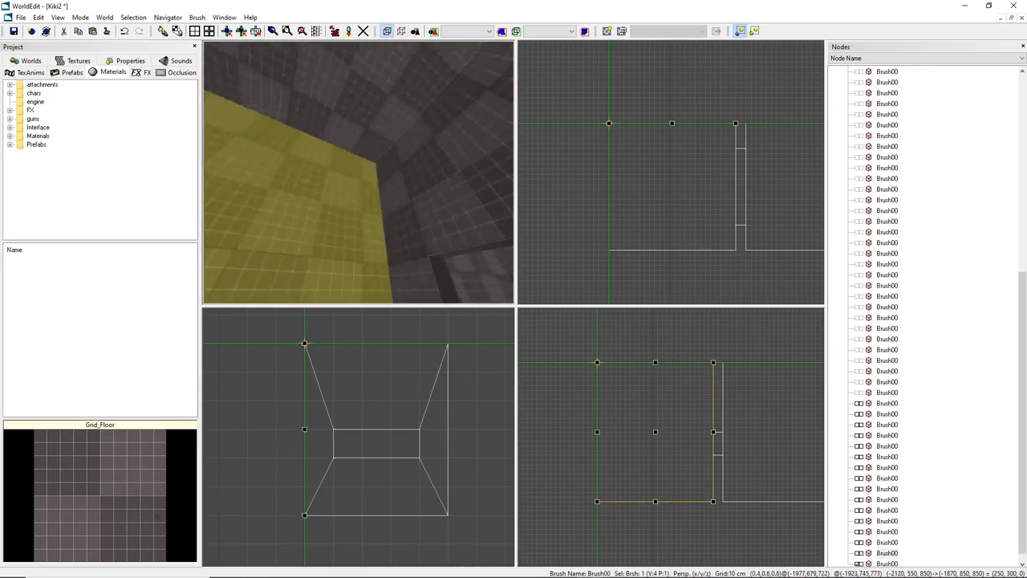
pyautogui.moveTo(358, 153)
pyautogui.mouseDown(button='right')
pyautogui.moveTo(434, 192)
pyautogui.moveTo(505, 185)
pyautogui.moveTo(401, 193)
pyautogui.moveTo(359, 176)
pyautogui.moveTo(482, 185)
pyautogui.moveTo(447, 176)
pyautogui.mouseUp(button='right')
pyautogui.click(359, 175)
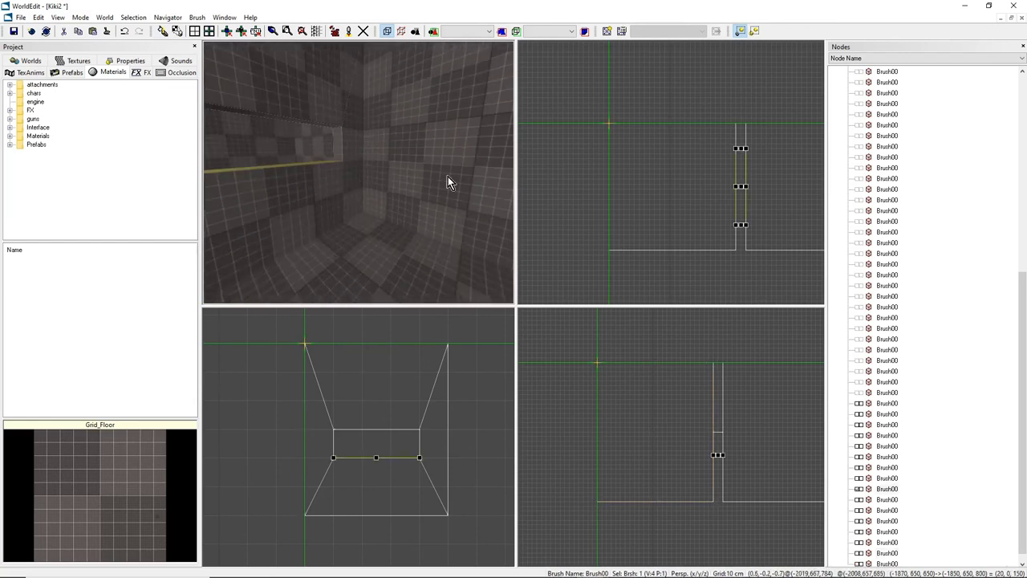
pyautogui.moveTo(374, 183)
pyautogui.mouseDown(button='right')
pyautogui.moveTo(321, 152)
pyautogui.moveTo(377, 176)
pyautogui.moveTo(360, 174)
pyautogui.moveTo(401, 177)
pyautogui.mouseUp(button='right')
pyautogui.click(370, 181)
pyautogui.moveTo(365, 173); pyautogui.dragTo(397, 178)
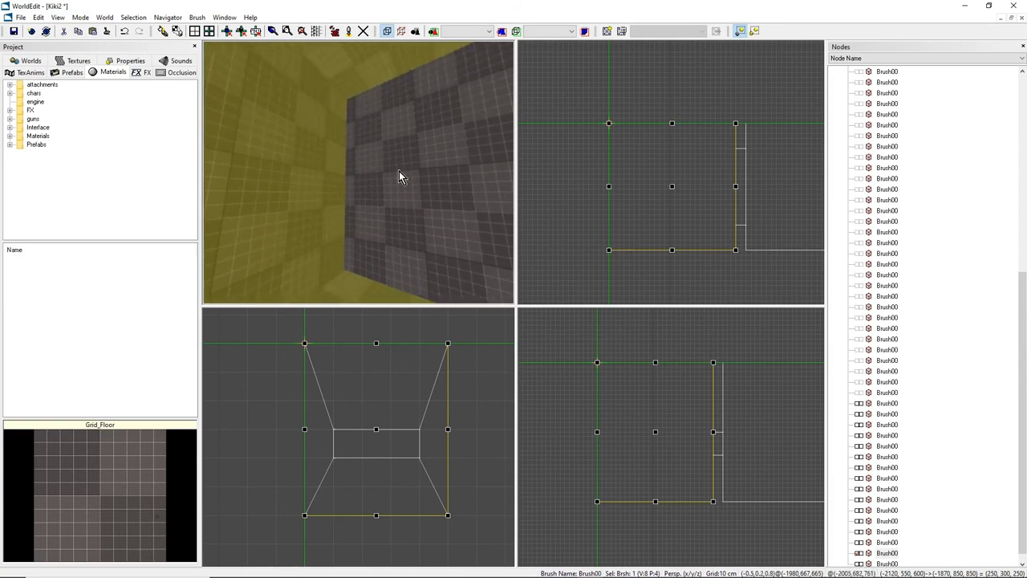
pyautogui.keyDown('ctrl'); pyautogui.click(380, 163); pyautogui.keyUp('ctrl')
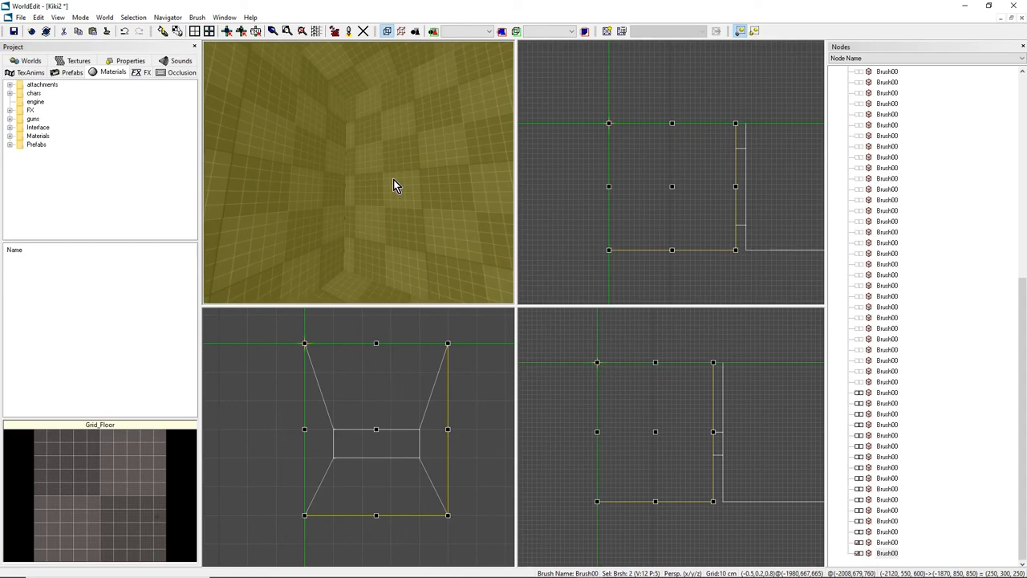
pyautogui.press('j')
# Select the four wall pieces around the window in the mirrored room and join them into one brush.
pyautogui.moveTo(387, 182)
pyautogui.mouseDown(button='right')
pyautogui.moveTo(455, 181)
pyautogui.moveTo(344, 158)
pyautogui.mouseUp(button='right')
pyautogui.click(337, 113)
pyautogui.keyDown('ctrl'); pyautogui.click(299, 171); pyautogui.keyUp('ctrl')
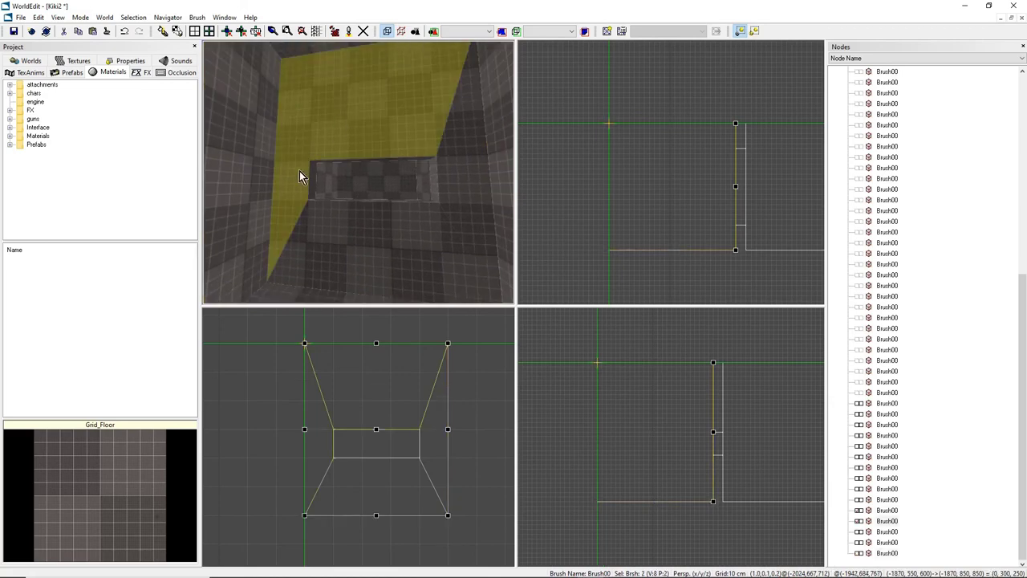
pyautogui.keyDown('ctrl'); pyautogui.click(338, 225); pyautogui.keyUp('ctrl')
pyautogui.keyDown('ctrl'); pyautogui.click(460, 184); pyautogui.keyUp('ctrl')
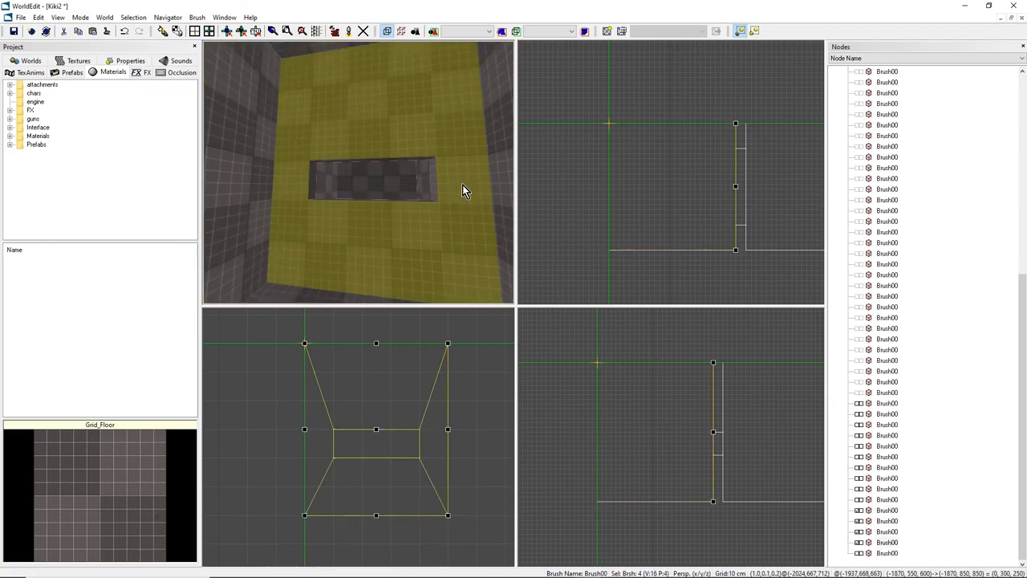
pyautogui.press('j')
# Select the four inner faces lining the window opening and join them into one brush.
pyautogui.moveTo(482, 216); pyautogui.dragTo(342, 157, button='right')
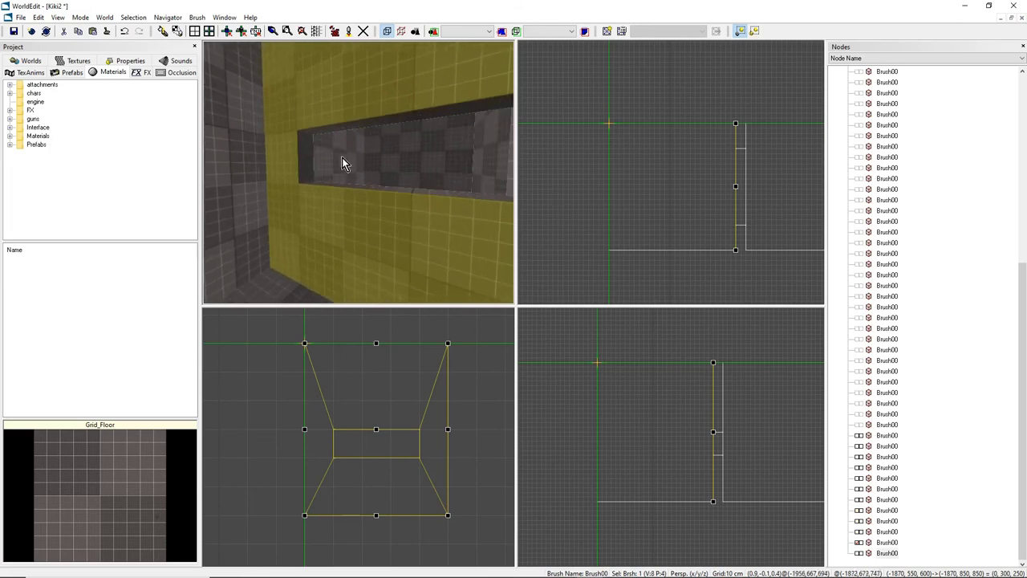
pyautogui.click(304, 157)
pyautogui.keyDown('ctrl'); pyautogui.click(330, 127); pyautogui.keyUp('ctrl')
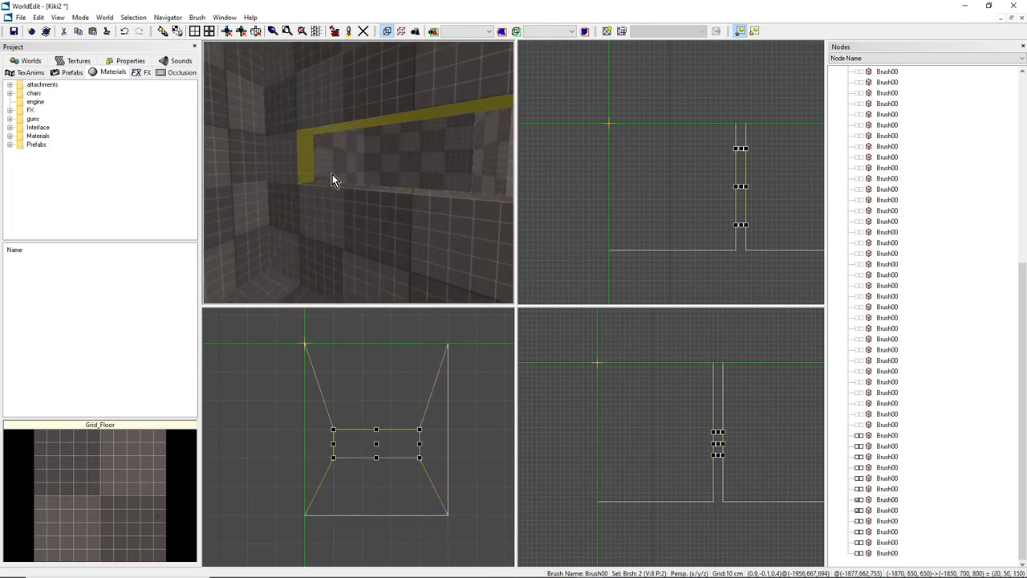
pyautogui.keyDown('ctrl'); pyautogui.click(332, 184); pyautogui.keyUp('ctrl')
pyautogui.moveTo(334, 184)
pyautogui.mouseDown(button='right')
pyautogui.moveTo(377, 152)
pyautogui.moveTo(357, 179)
pyautogui.mouseUp(button='right')
pyautogui.press('j')
pyautogui.click(373, 201)
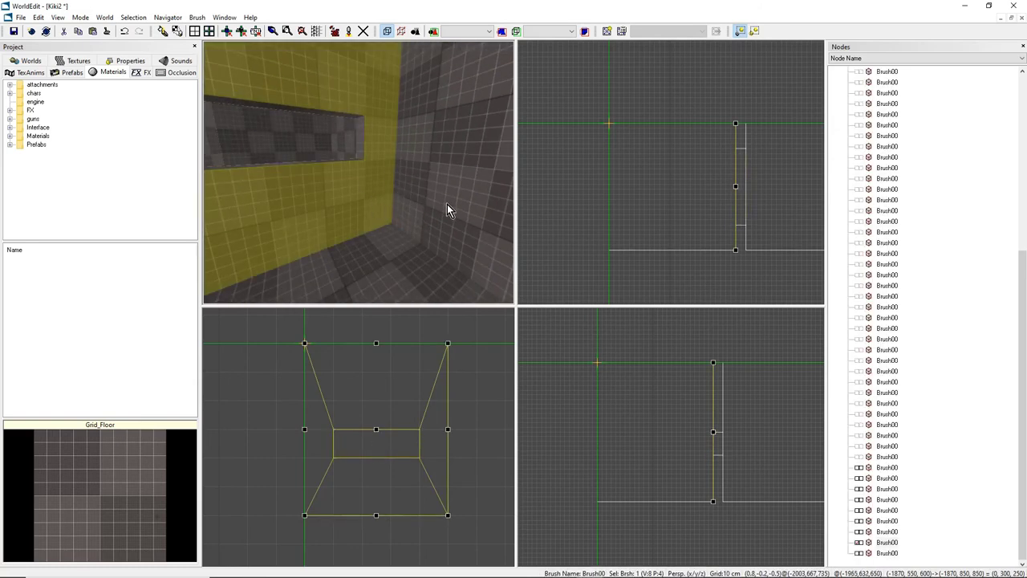
# Select the four wall pieces around the window in the original room and join them into one brush.
pyautogui.moveTo(447, 204); pyautogui.dragTo(375, 198)
pyautogui.moveTo(372, 189)
pyautogui.mouseDown(button='right')
pyautogui.moveTo(341, 156)
pyautogui.moveTo(381, 189)
pyautogui.moveTo(376, 159)
pyautogui.moveTo(380, 173)
pyautogui.mouseUp(button='right')
pyautogui.click(376, 159)
pyautogui.click(380, 172)
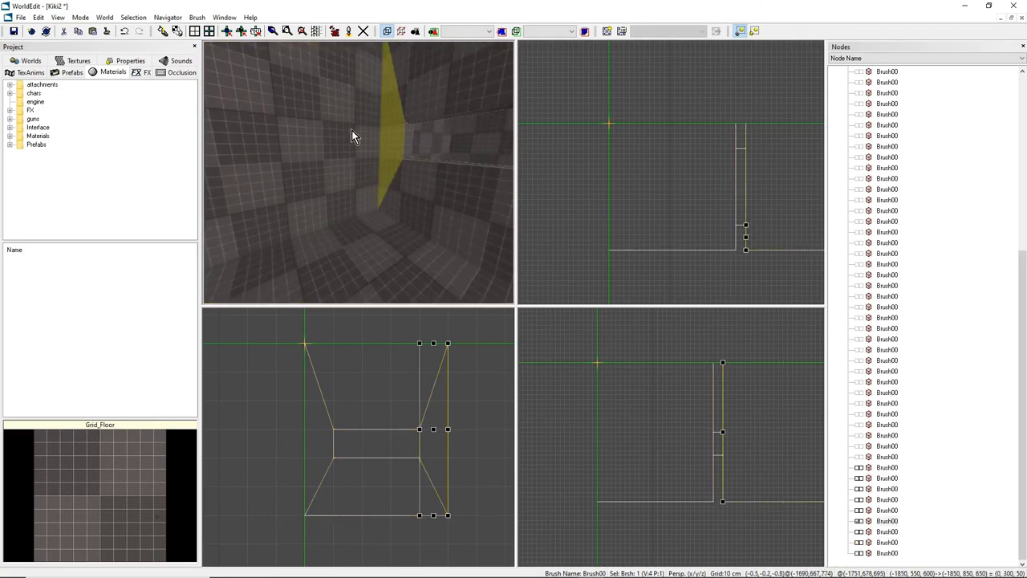
pyautogui.click(413, 206)
pyautogui.click(396, 154)
pyautogui.moveTo(396, 154); pyautogui.dragTo(379, 138, button='right')
pyautogui.keyDown('ctrl'); pyautogui.click(379, 136); pyautogui.keyUp('ctrl')
pyautogui.keyDown('ctrl'); pyautogui.click(393, 244); pyautogui.keyUp('ctrl')
pyautogui.keyDown('ctrl'); pyautogui.click(480, 191); pyautogui.keyUp('ctrl')
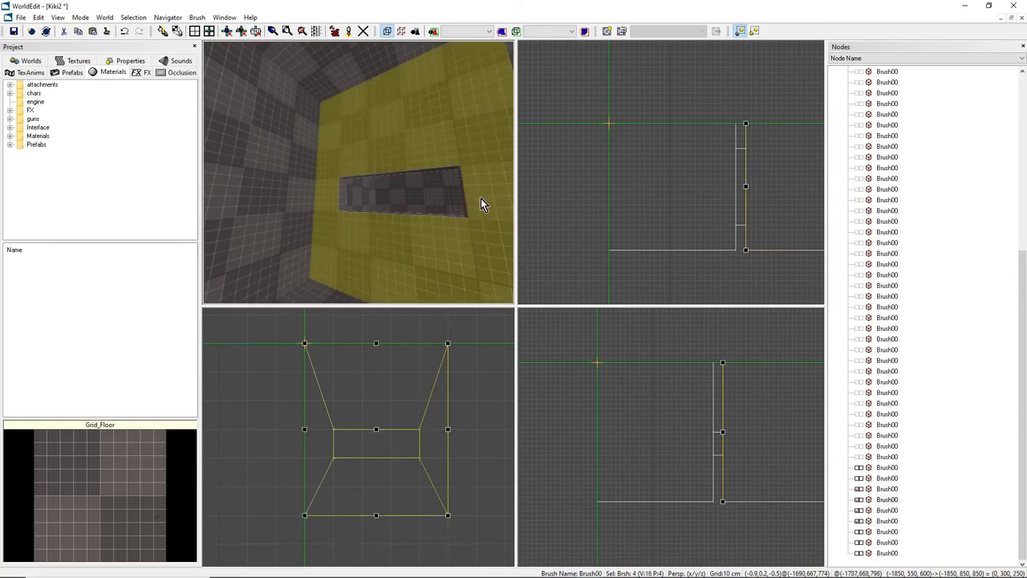
pyautogui.click(479, 198)
pyautogui.moveTo(429, 205); pyautogui.dragTo(418, 208, button='right')
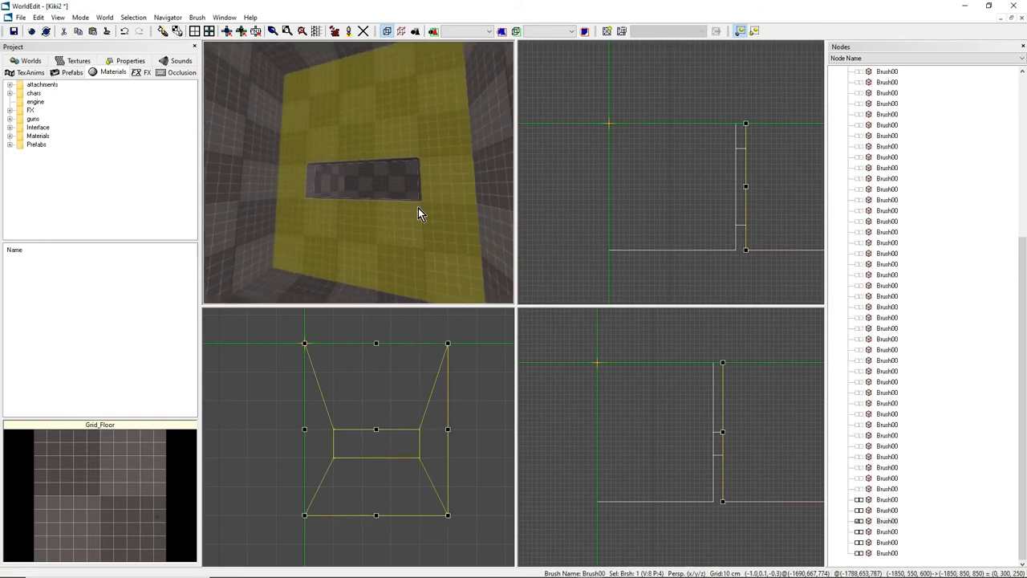
pyautogui.scroll(-1, 718, 171)
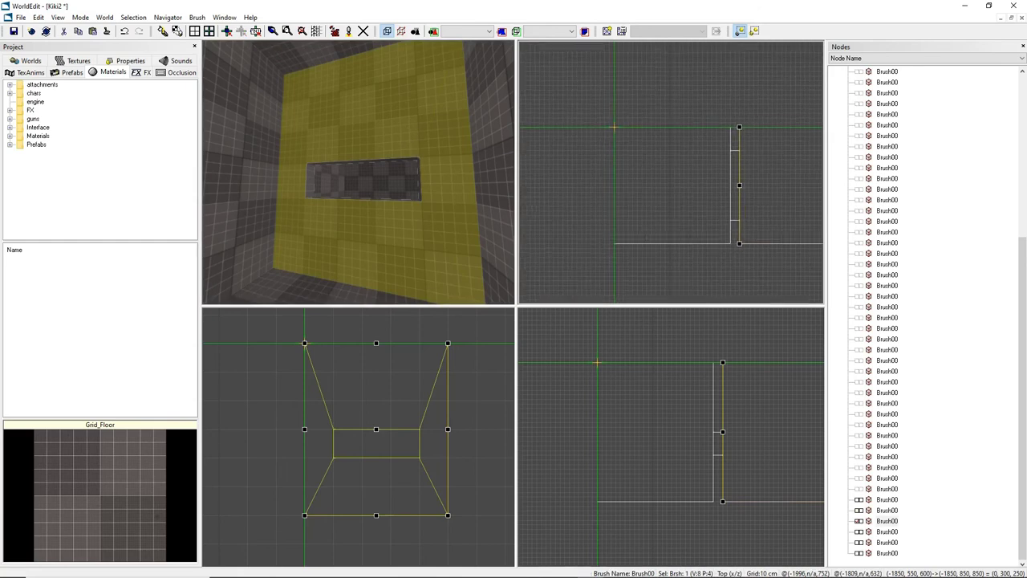
pyautogui.moveTo(717, 171); pyautogui.dragTo(668, 169, button='middle')
pyautogui.scroll(1, 674, 178)
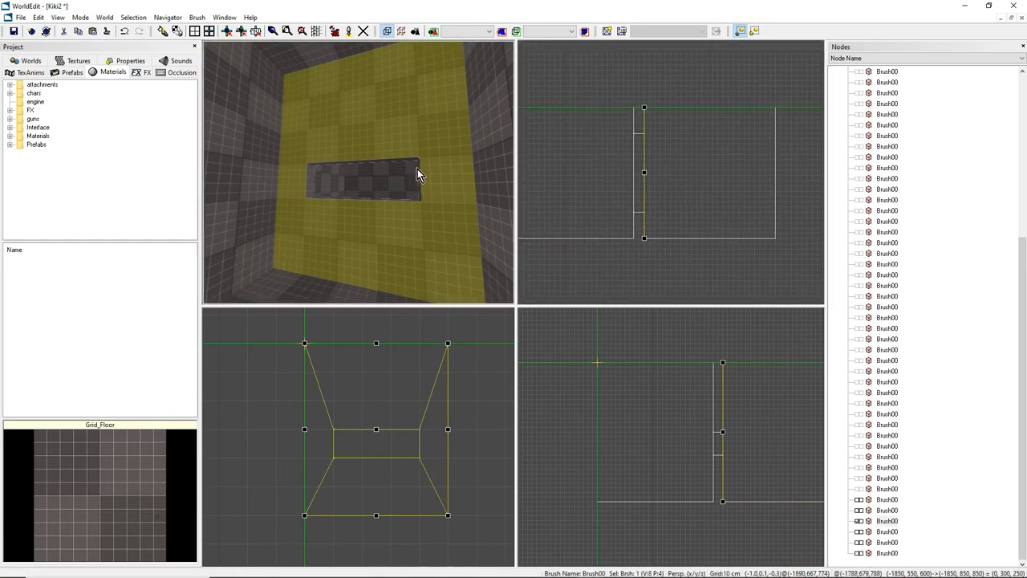
# Add the window lining and the opposite window wall to the selection and place a copy of all three about 150 cm inside the original room.
pyautogui.moveTo(418, 170); pyautogui.dragTo(378, 181, button='middle')
pyautogui.keyDown('ctrl'); pyautogui.click(319, 167); pyautogui.keyUp('ctrl')
pyautogui.keyDown('ctrl'); pyautogui.click(344, 194); pyautogui.keyUp('ctrl')
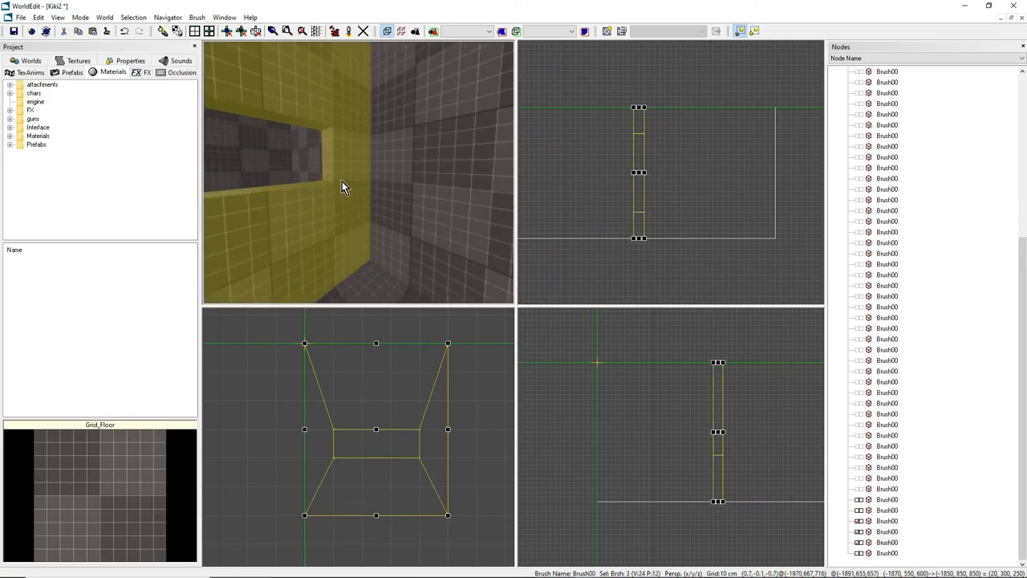
pyautogui.moveTo(340, 188)
pyautogui.mouseDown(button='right')
pyautogui.moveTo(301, 189)
pyautogui.moveTo(353, 189)
pyautogui.mouseUp(button='right')
pyautogui.scroll(-2, 642, 170)
pyautogui.moveTo(642, 170); pyautogui.dragTo(678, 177, button='right')
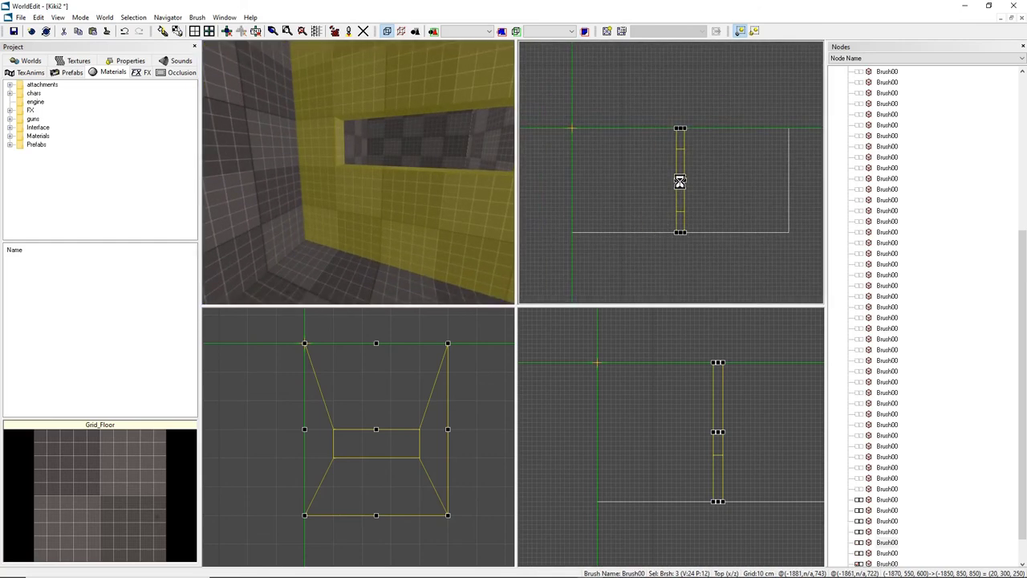
pyautogui.moveTo(680, 179); pyautogui.dragTo(620, 183)
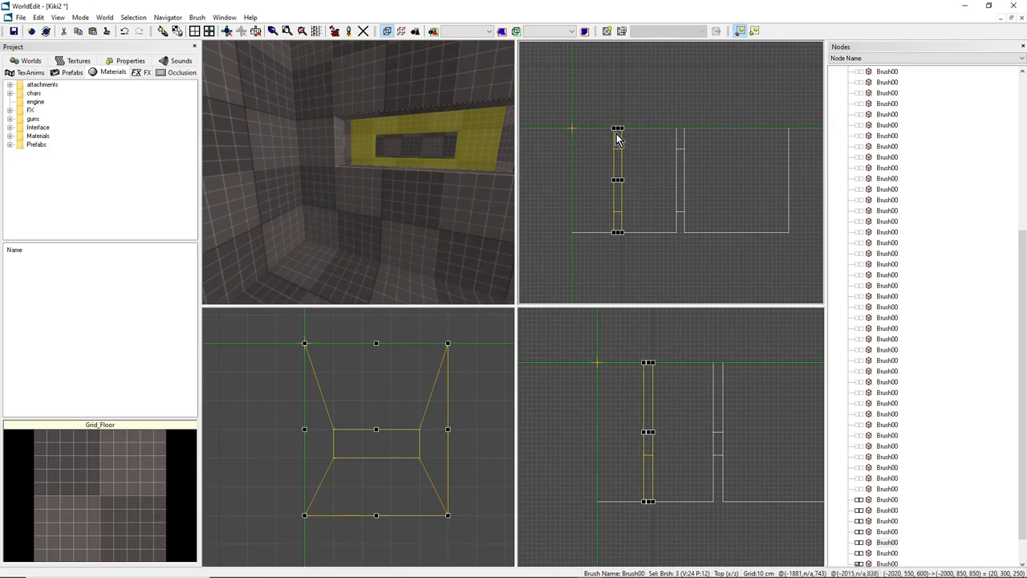
pyautogui.scroll(2, 607, 166)
pyautogui.moveTo(606, 166); pyautogui.dragTo(652, 232, button='right')
pyautogui.scroll(5, 618, 138)
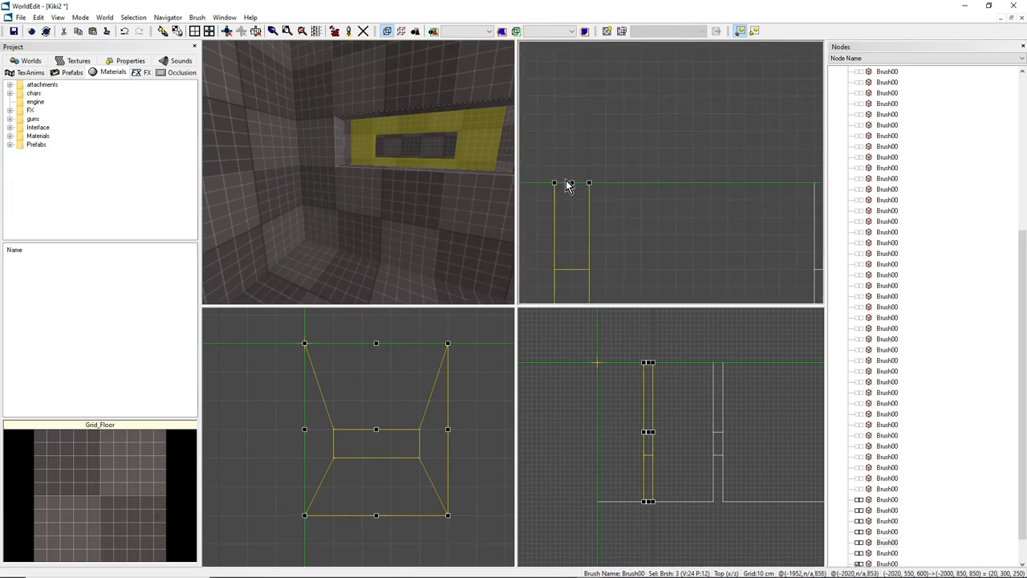
pyautogui.scroll(-5, 566, 182)
pyautogui.moveTo(672, 179); pyautogui.dragTo(666, 112, button='right')
# Select the mirrored room brush, isolate it by hiding all other brushes, and examine it from several sides.
pyautogui.moveTo(452, 158); pyautogui.dragTo(406, 160, button='right')
pyautogui.moveTo(293, 173)
pyautogui.mouseDown(button='right')
pyautogui.moveTo(405, 173)
pyautogui.moveTo(369, 180)
pyautogui.moveTo(361, 204)
pyautogui.moveTo(385, 200)
pyautogui.moveTo(321, 184)
pyautogui.moveTo(377, 185)
pyautogui.moveTo(369, 188)
pyautogui.moveTo(353, 165)
pyautogui.moveTo(341, 172)
pyautogui.moveTo(358, 173)
pyautogui.mouseUp(button='right')
pyautogui.click(340, 137)
pyautogui.click(339, 195)
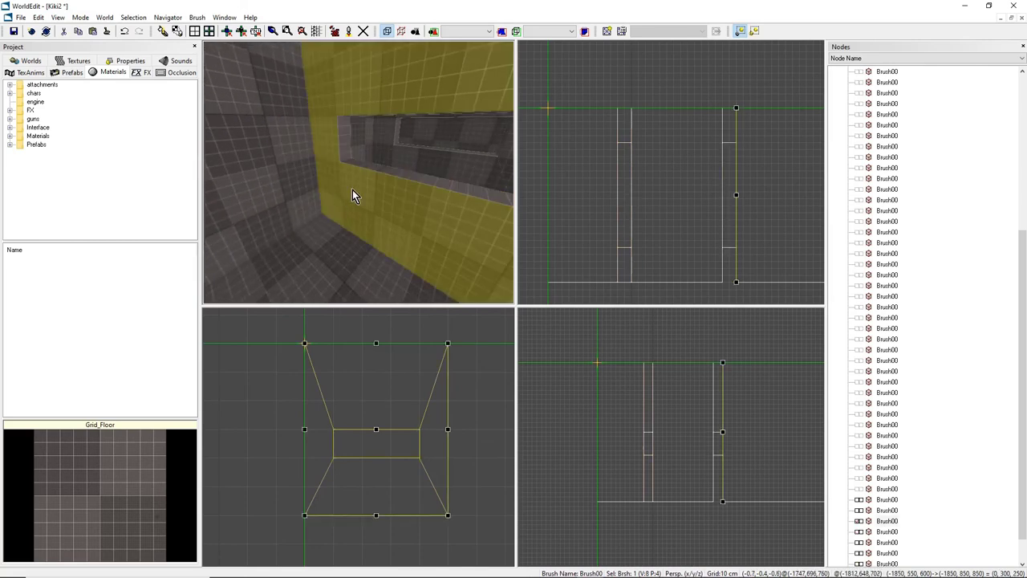
pyautogui.click(314, 135)
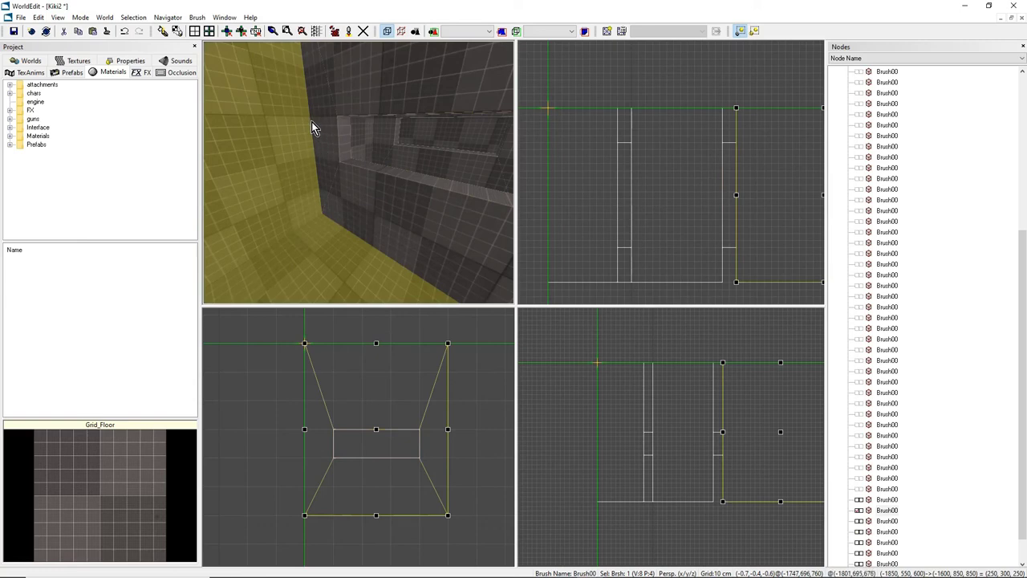
pyautogui.moveTo(388, 185); pyautogui.dragTo(385, 169, button='right')
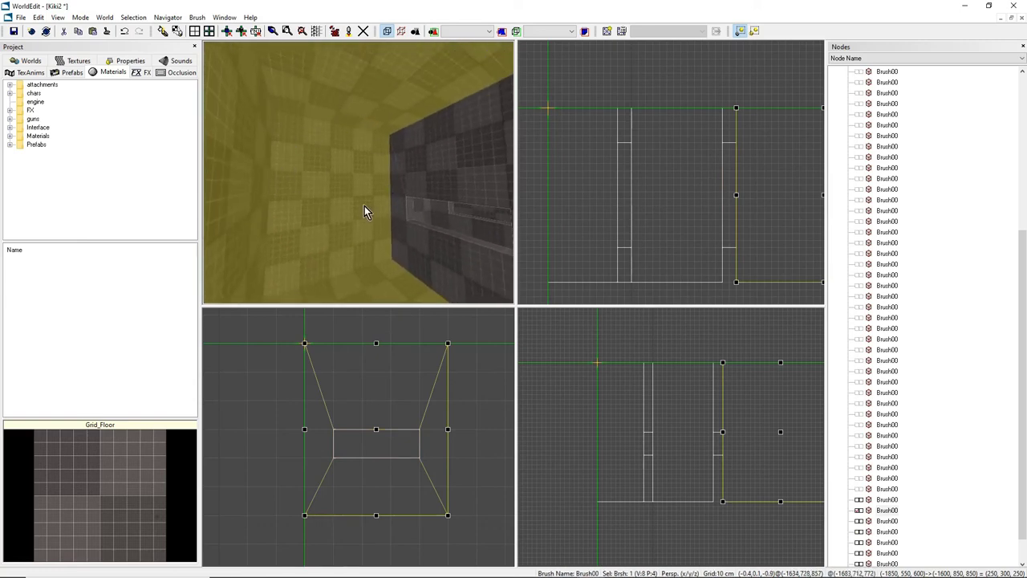
pyautogui.moveTo(364, 206)
pyautogui.mouseDown(button='right')
pyautogui.moveTo(359, 175)
pyautogui.moveTo(312, 244)
pyautogui.mouseUp(button='right')
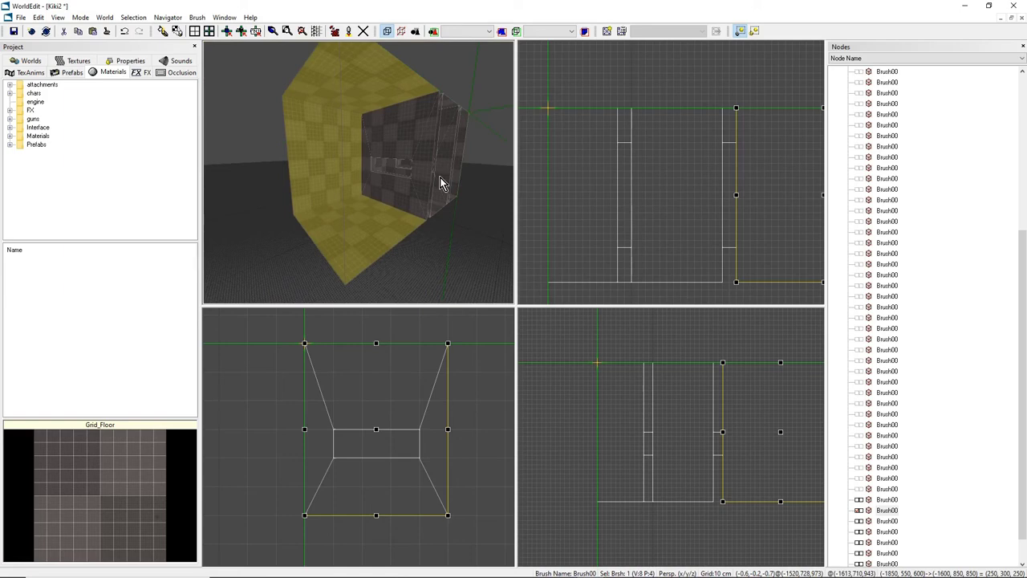
pyautogui.moveTo(399, 159)
pyautogui.mouseDown(button='right')
pyautogui.moveTo(348, 165)
pyautogui.moveTo(313, 124)
pyautogui.mouseUp(button='right')
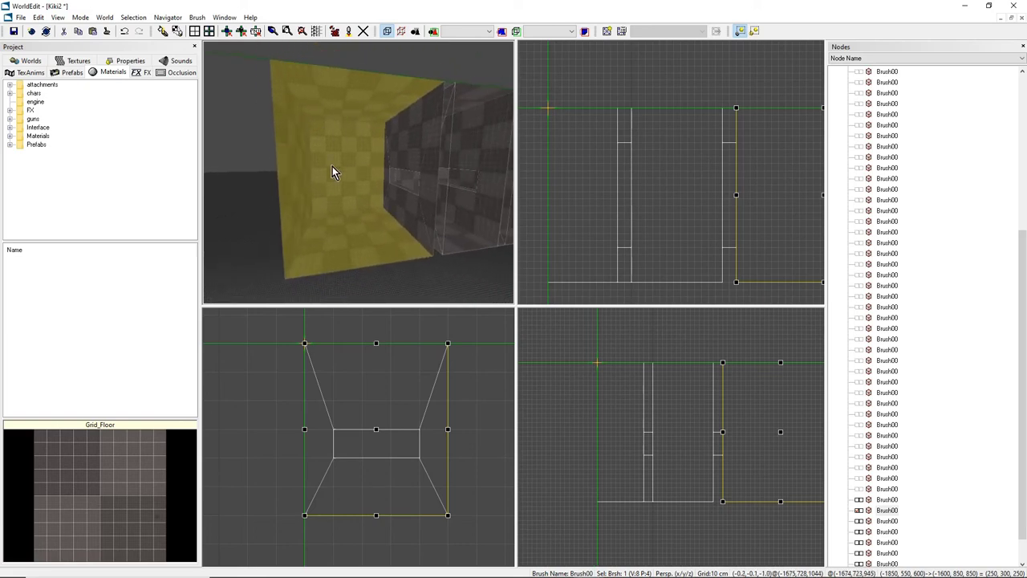
pyautogui.press('Delete')
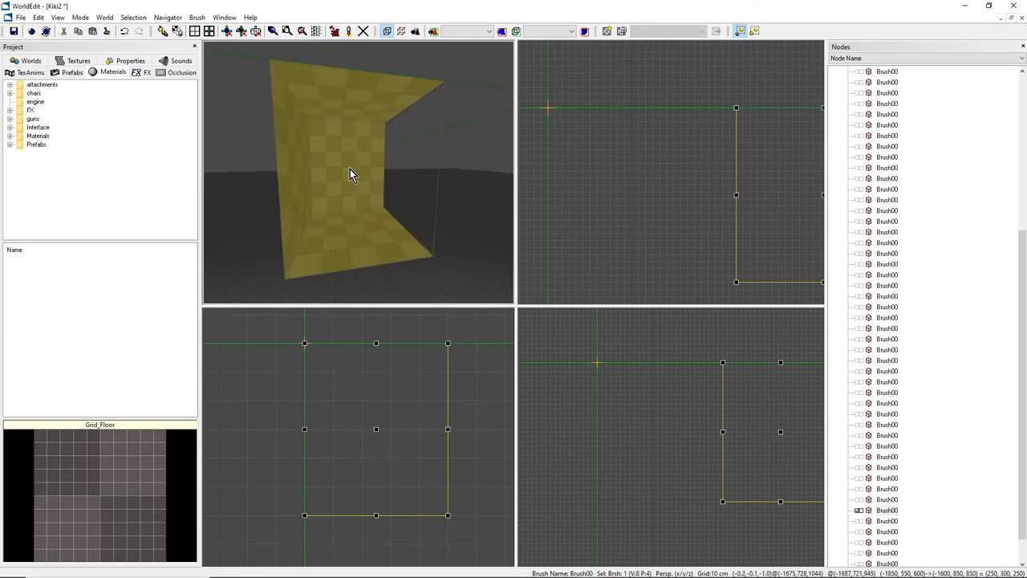
pyautogui.rightClick(350, 169)
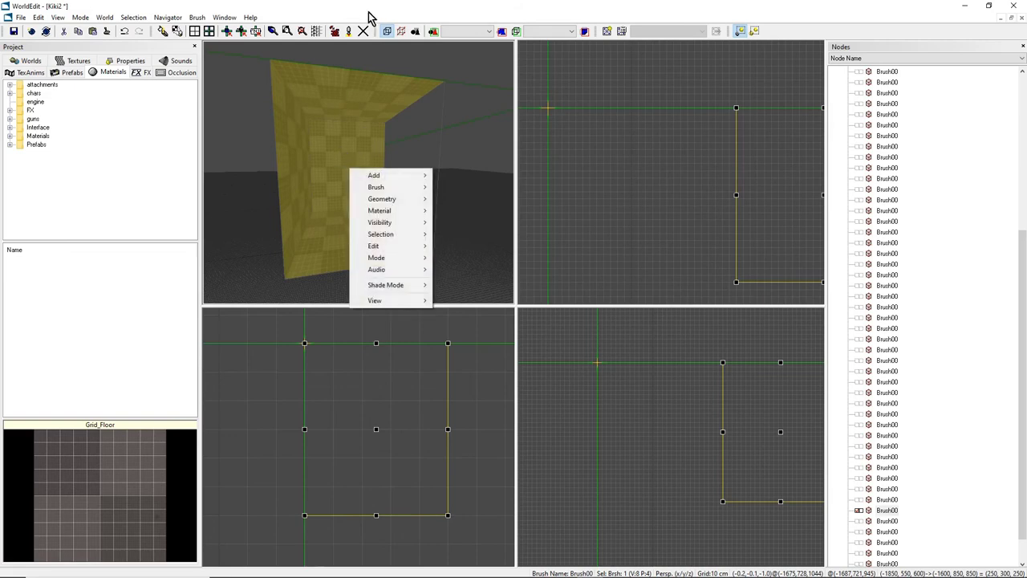
pyautogui.click(395, 127)
pyautogui.moveTo(395, 127); pyautogui.dragTo(370, 230, button='right')
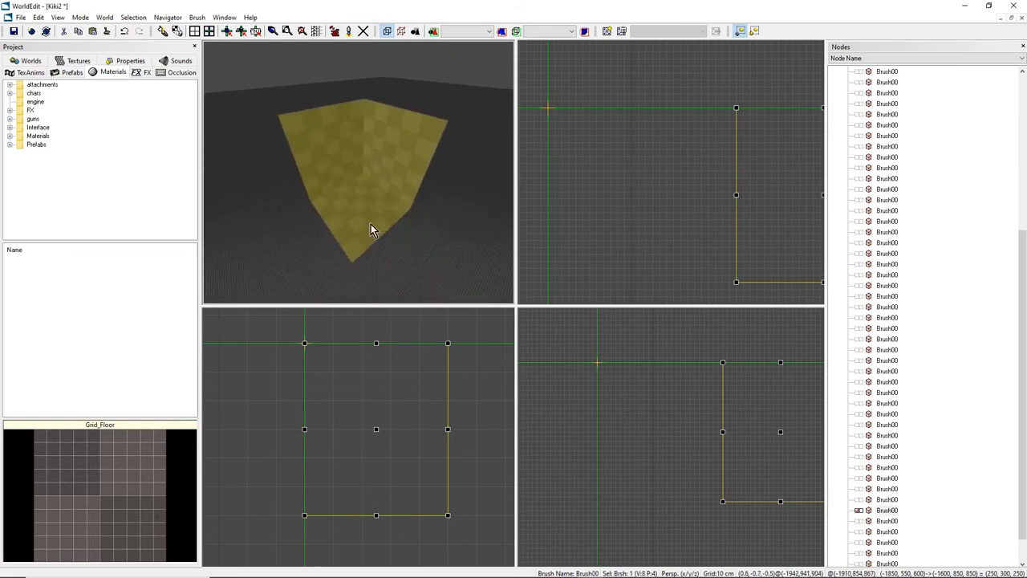
pyautogui.moveTo(323, 137); pyautogui.dragTo(469, 140, button='right')
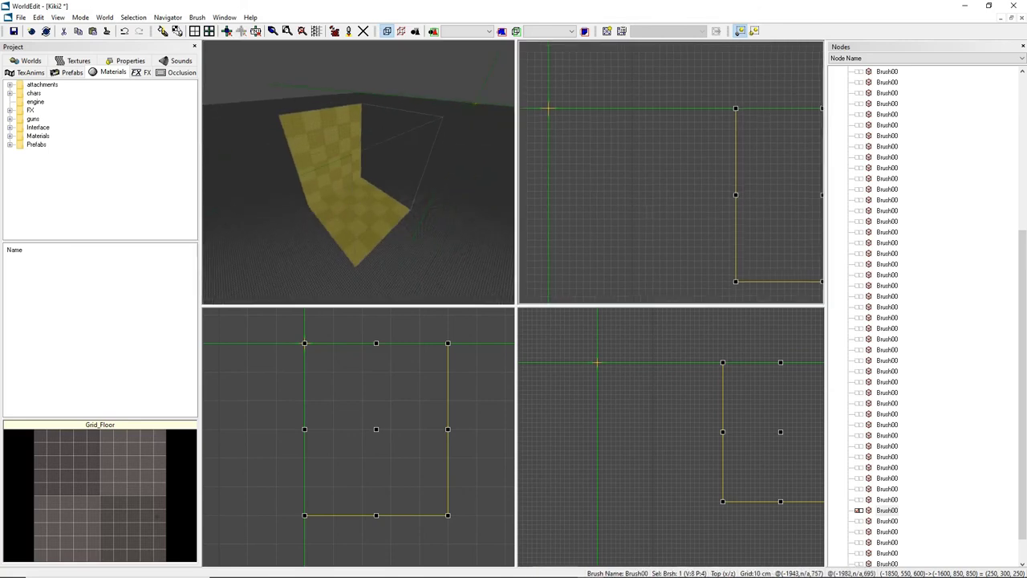
# Stretch the isolated room brush away from the window side to 350 cm long, and pull that end back by 50 cm.
pyautogui.scroll(-3, 672, 173)
pyautogui.moveTo(671, 172)
pyautogui.mouseDown(button='right')
pyautogui.moveTo(610, 172)
pyautogui.moveTo(639, 166)
pyautogui.mouseUp(button='right')
pyautogui.scroll(-1, 671, 175)
pyautogui.scroll(2, 671, 175)
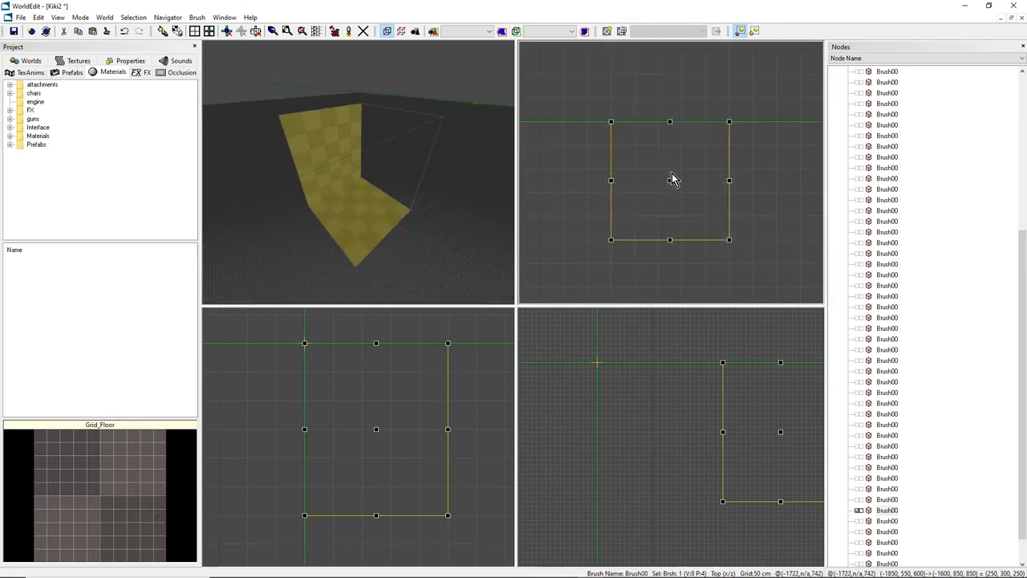
pyautogui.scroll(-1, 670, 176)
pyautogui.moveTo(736, 180); pyautogui.dragTo(768, 179)
pyautogui.moveTo(387, 208)
pyautogui.mouseDown(button='right')
pyautogui.moveTo(442, 201)
pyautogui.moveTo(366, 198)
pyautogui.mouseUp(button='right')
pyautogui.scroll(-1, 674, 211)
pyautogui.moveTo(700, 234)
pyautogui.mouseDown()
pyautogui.moveTo(694, 296)
pyautogui.moveTo(692, 211)
pyautogui.moveTo(694, 232)
pyautogui.mouseUp()
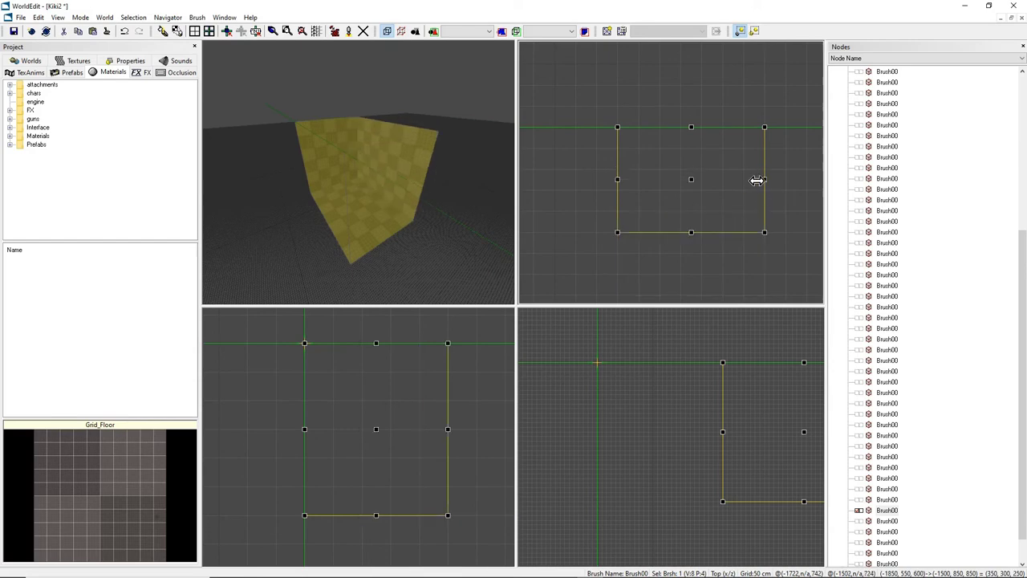
pyautogui.moveTo(763, 180); pyautogui.dragTo(744, 180)
pyautogui.moveTo(346, 172)
pyautogui.mouseDown(button='right')
pyautogui.moveTo(356, 190)
pyautogui.moveTo(359, 178)
pyautogui.moveTo(318, 167)
pyautogui.moveTo(388, 183)
pyautogui.moveTo(385, 198)
pyautogui.moveTo(409, 193)
pyautogui.moveTo(371, 201)
pyautogui.mouseUp(button='right')
# Unhide all brushes and inspect the level in a maximized perspective view before returning to the four-view layout.
pyautogui.press('u')
pyautogui.press('z')
pyautogui.moveTo(501, 319); pyautogui.dragTo(502, 320, button='right')
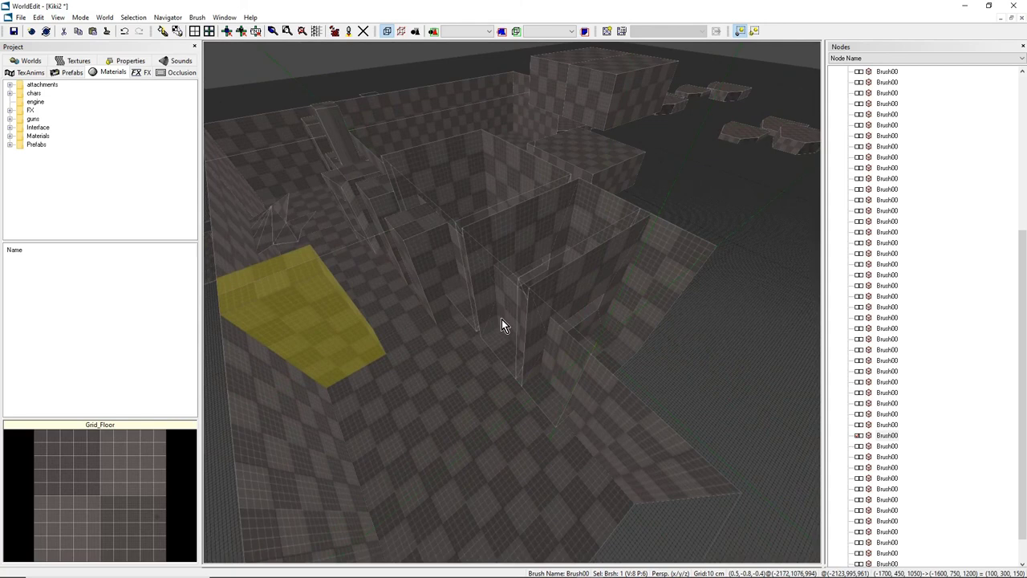
pyautogui.press('Tab')
pyautogui.press('Tab')
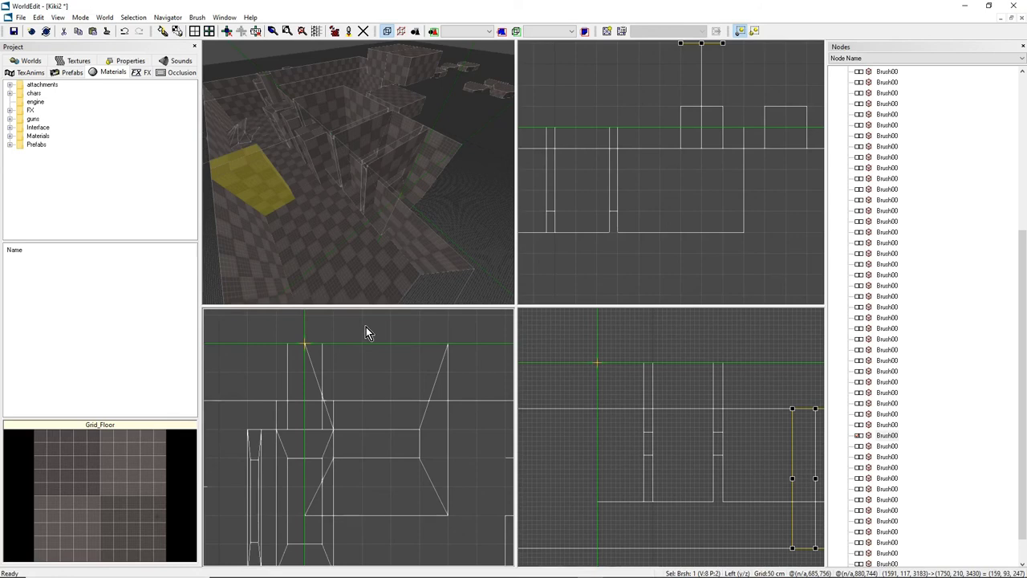
# Select the copied window wall and the original room brush, and isolate the two by hiding all other brushes.
pyautogui.press('n')
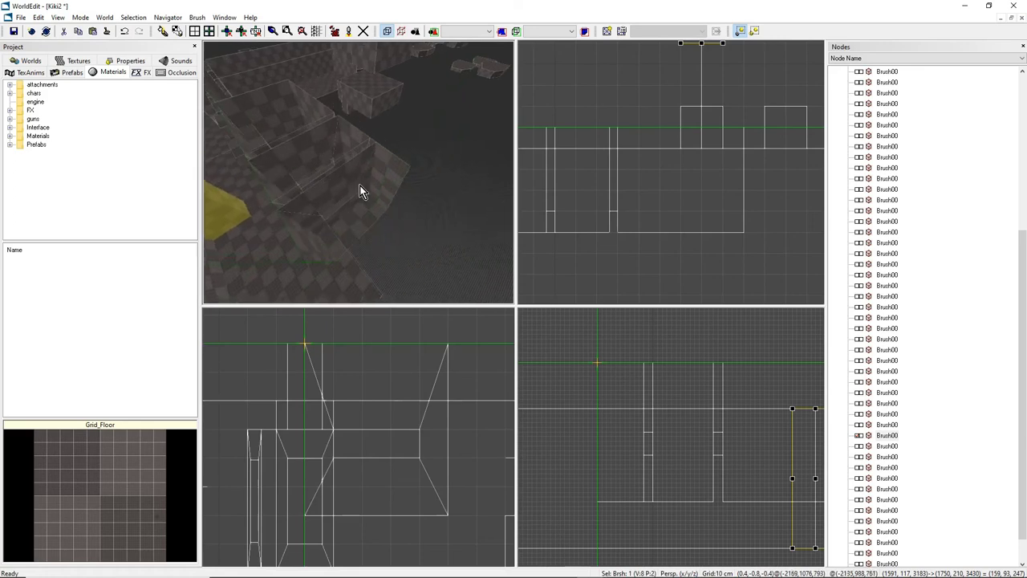
pyautogui.click(365, 204)
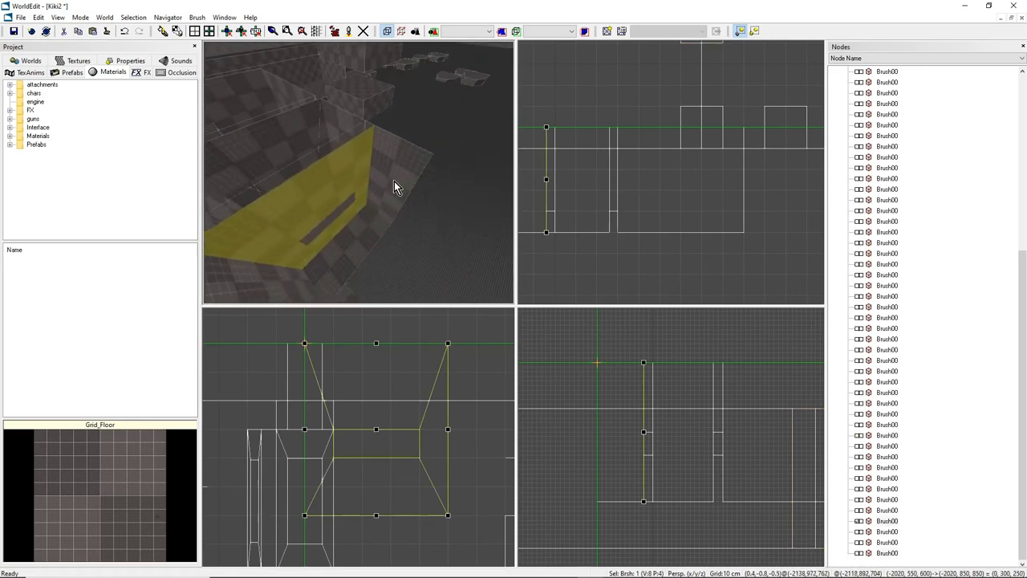
pyautogui.click(394, 180)
pyautogui.keyDown('ctrl'); pyautogui.click(354, 170); pyautogui.keyUp('ctrl')
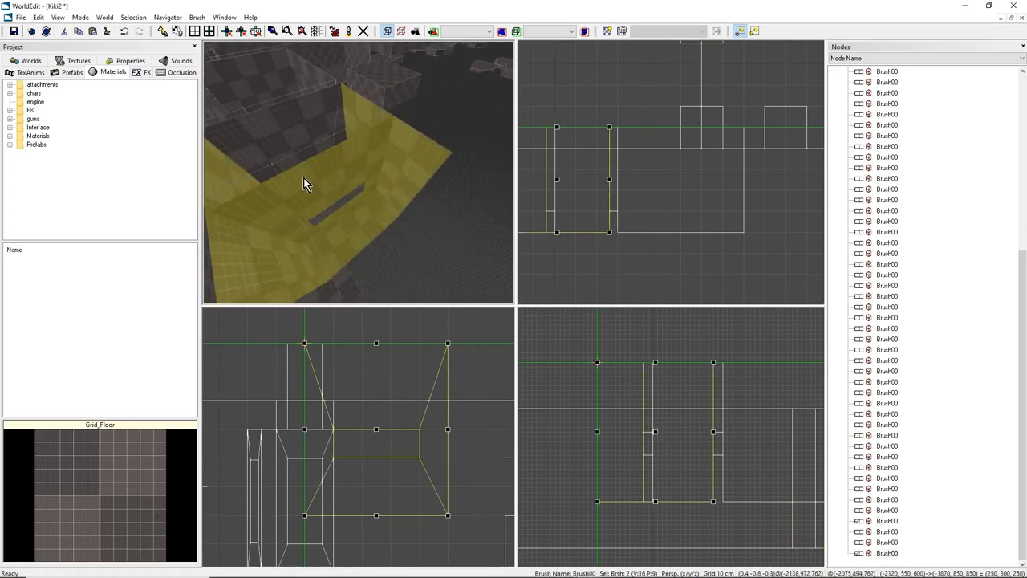
pyautogui.hotkey('shift', 'h')
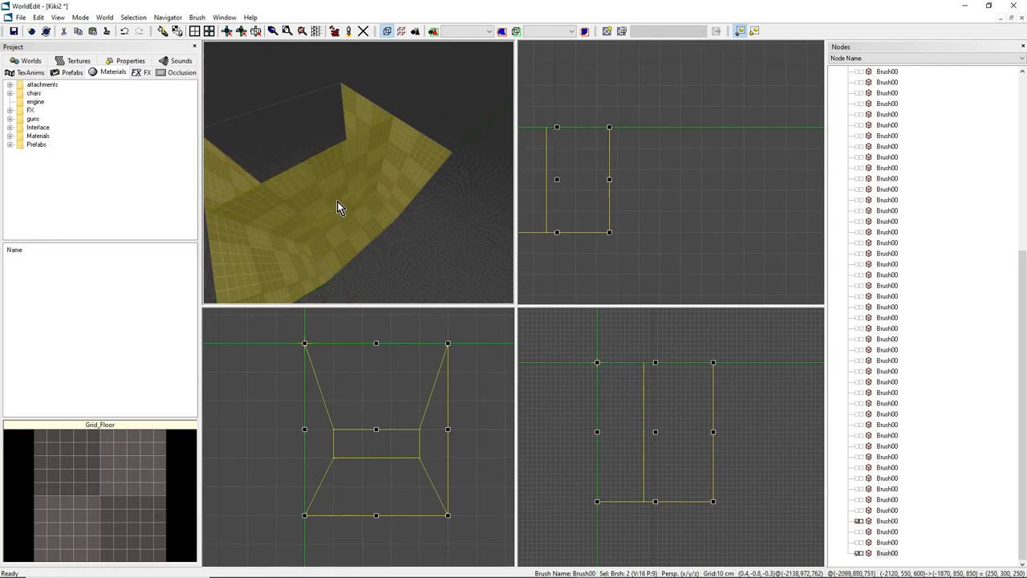
pyautogui.moveTo(337, 201); pyautogui.dragTo(302, 197, button='right')
# Select only the copied window wall and stretch its top edge upward to make it 400 cm tall.
pyautogui.click(318, 194)
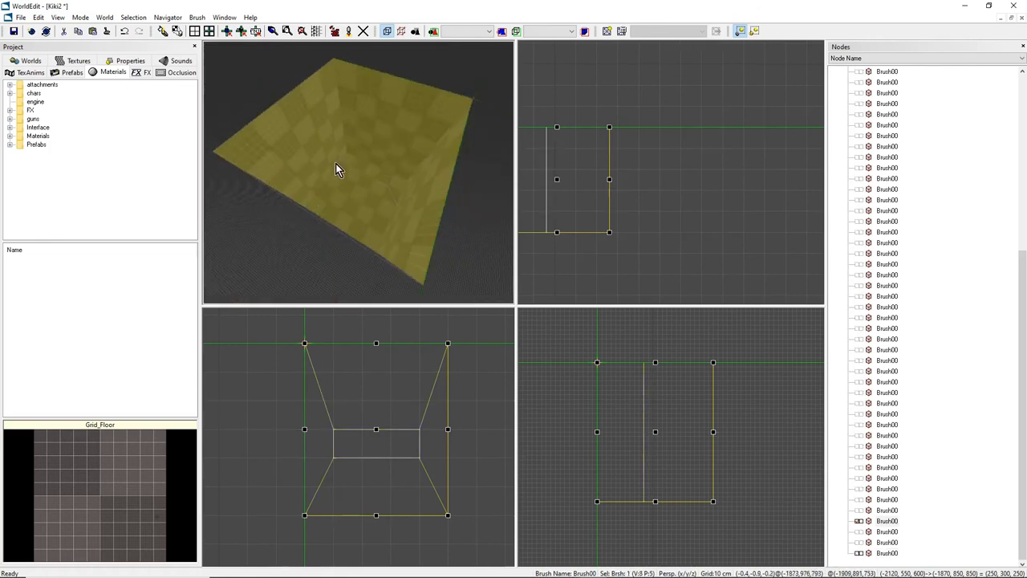
pyautogui.moveTo(336, 163)
pyautogui.mouseDown(button='right')
pyautogui.moveTo(339, 106)
pyautogui.moveTo(322, 126)
pyautogui.moveTo(325, 77)
pyautogui.moveTo(334, 179)
pyautogui.moveTo(259, 193)
pyautogui.moveTo(237, 181)
pyautogui.mouseUp(button='right')
pyautogui.moveTo(377, 145); pyautogui.dragTo(388, 180, button='right')
pyautogui.moveTo(397, 178)
pyautogui.mouseDown()
pyautogui.moveTo(302, 132)
pyautogui.moveTo(398, 194)
pyautogui.moveTo(364, 185)
pyautogui.mouseUp()
pyautogui.moveTo(364, 184)
pyautogui.mouseDown(button='right')
pyautogui.moveTo(337, 183)
pyautogui.moveTo(401, 187)
pyautogui.moveTo(359, 172)
pyautogui.moveTo(409, 193)
pyautogui.moveTo(370, 192)
pyautogui.moveTo(287, 133)
pyautogui.mouseUp(button='right')
pyautogui.click(326, 161)
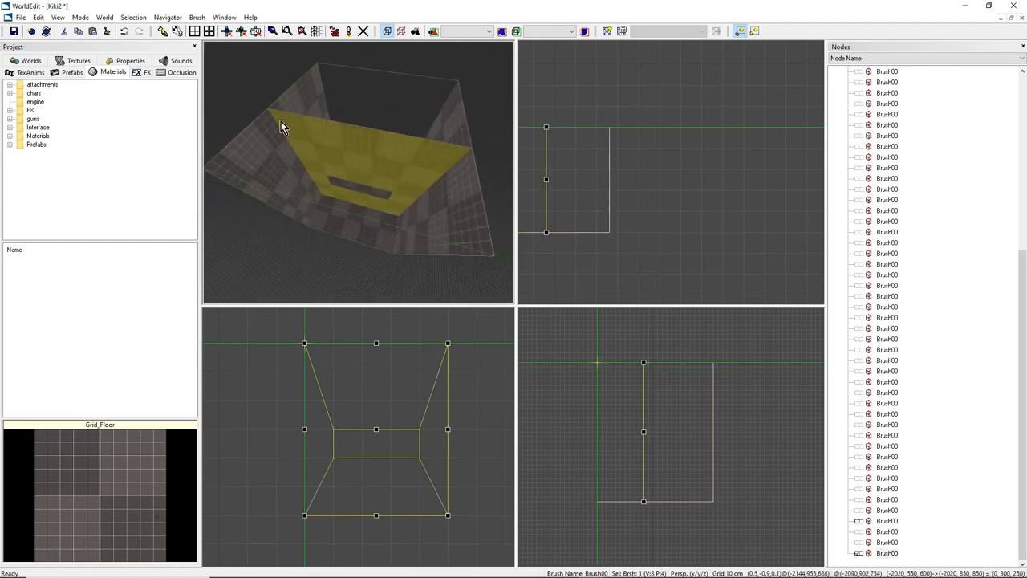
pyautogui.scroll(-1, 608, 180)
pyautogui.moveTo(630, 139)
pyautogui.mouseDown(button='right')
pyautogui.moveTo(679, 155)
pyautogui.moveTo(676, 147)
pyautogui.mouseUp(button='right')
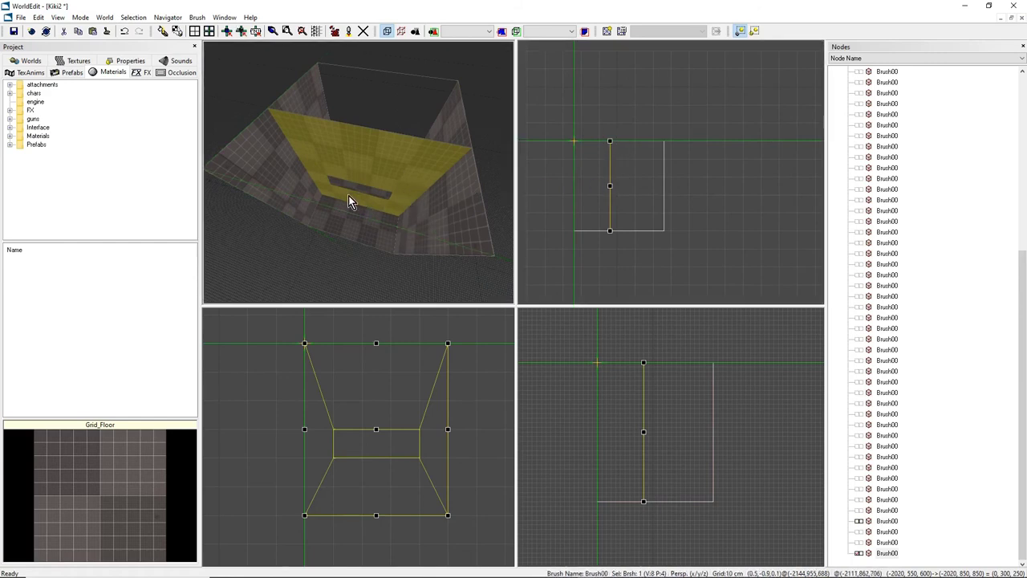
pyautogui.moveTo(348, 195)
pyautogui.mouseDown(button='right')
pyautogui.moveTo(348, 161)
pyautogui.moveTo(348, 195)
pyautogui.mouseUp(button='right')
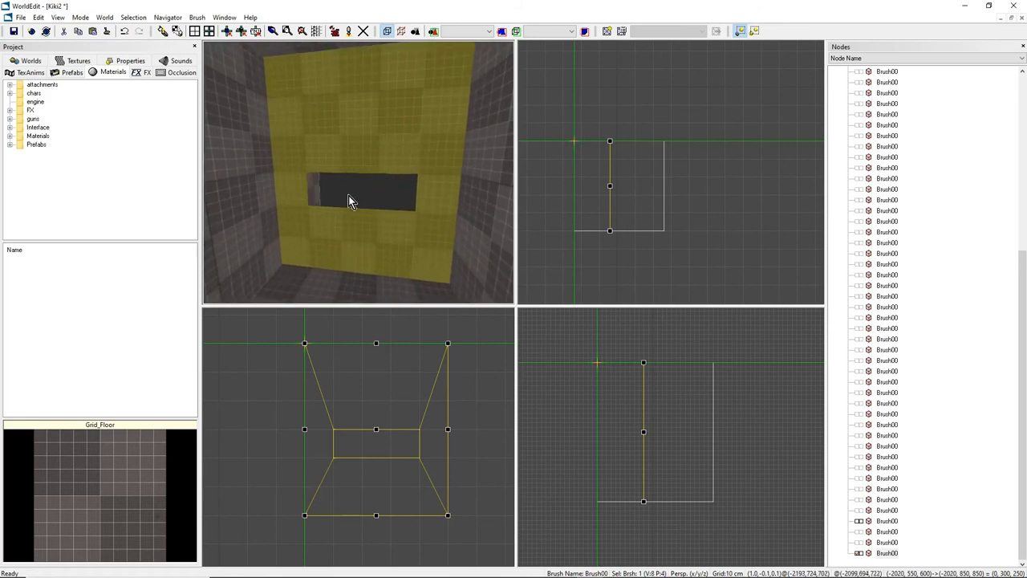
pyautogui.scroll(-2, 375, 363)
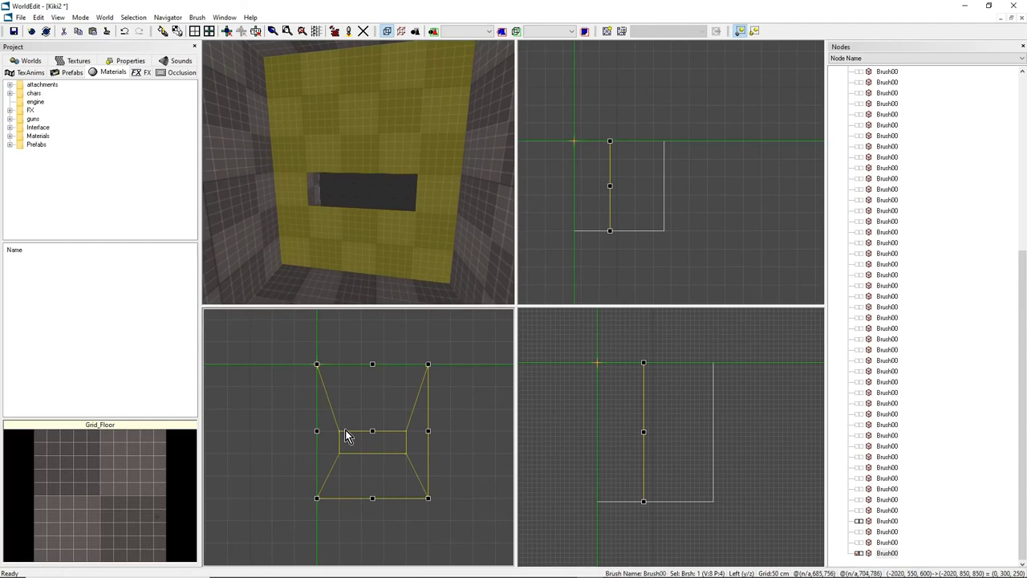
pyautogui.moveTo(344, 444); pyautogui.dragTo(358, 437, button='middle')
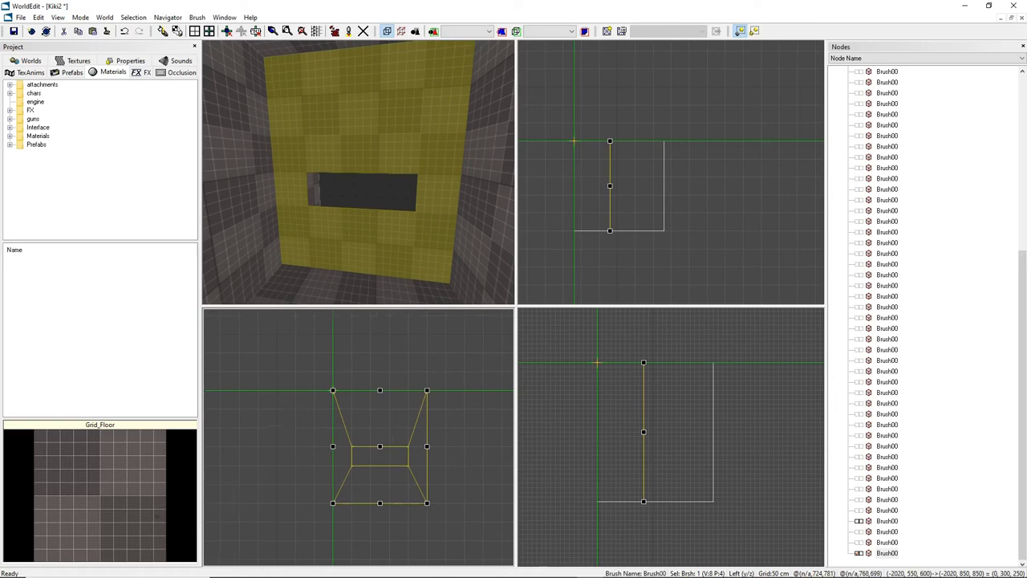
pyautogui.moveTo(390, 424); pyautogui.dragTo(358, 437, button='middle')
pyautogui.moveTo(374, 404); pyautogui.dragTo(374, 369)
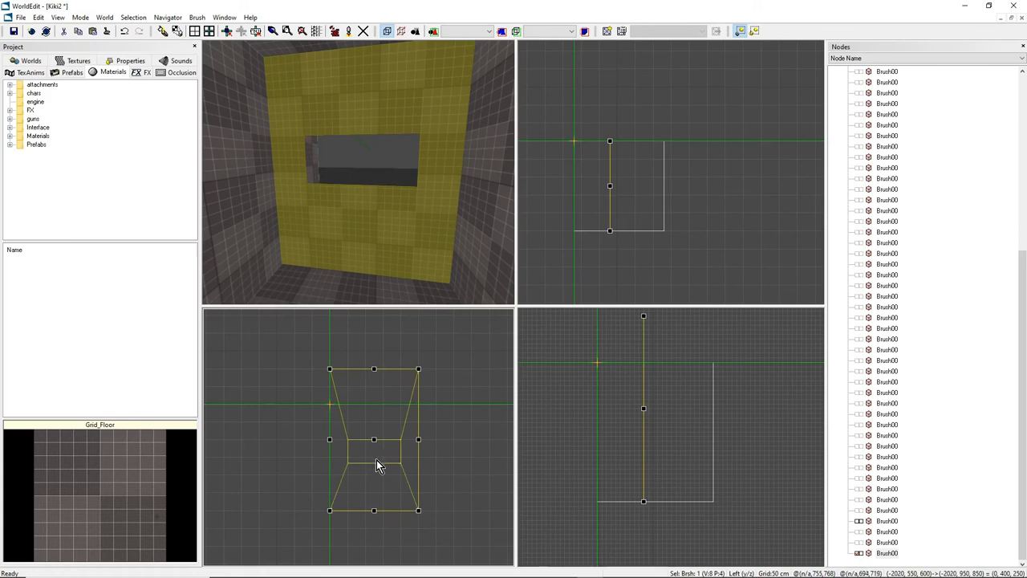
# In geometry editing, lower both bottom corners of the window opening to the next 50 cm grid line, and select the room in brush editing.
pyautogui.scroll(2, 376, 458)
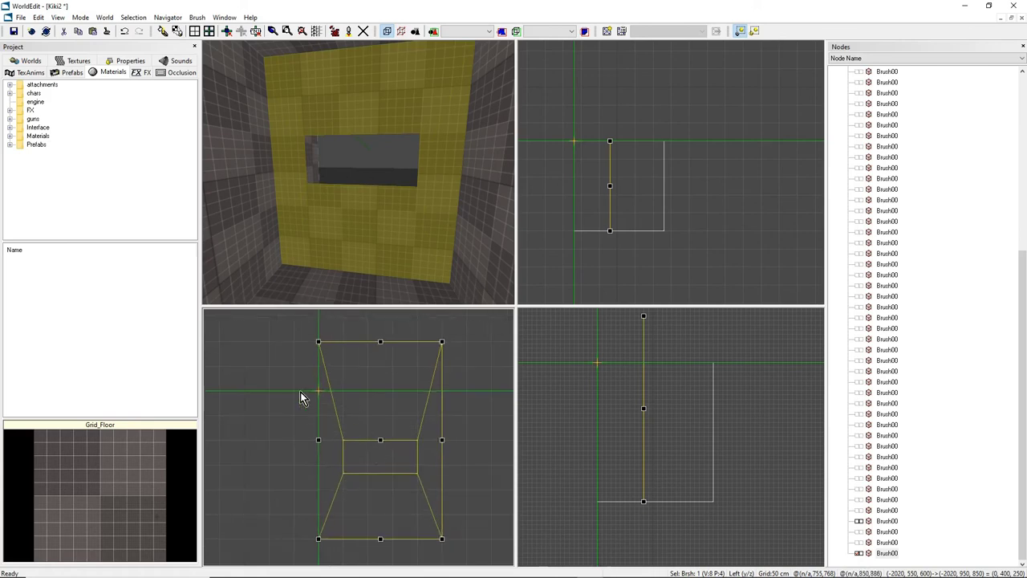
pyautogui.scroll(5, 337, 482)
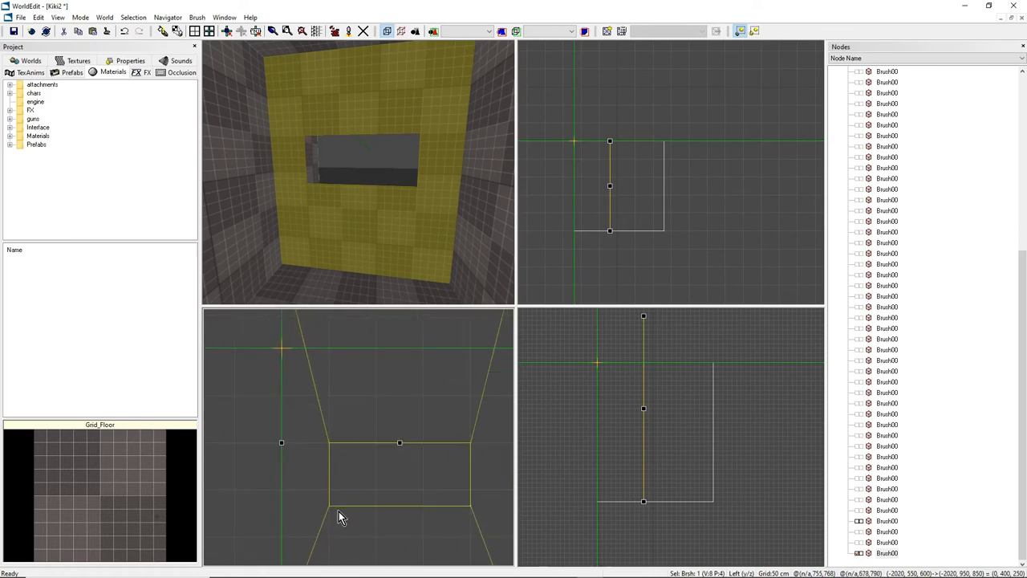
pyautogui.scroll(-5, 357, 418)
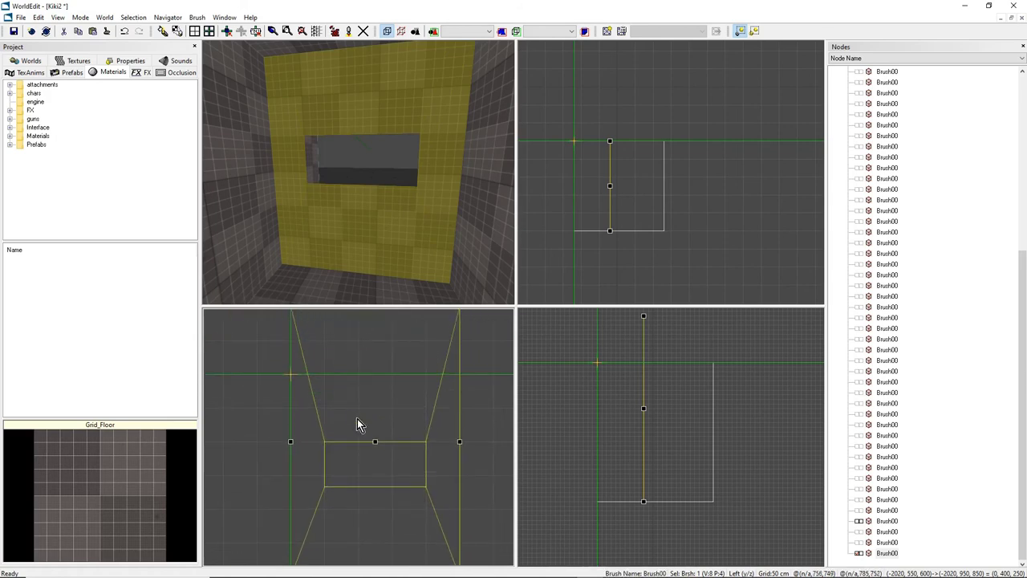
pyautogui.press('g')
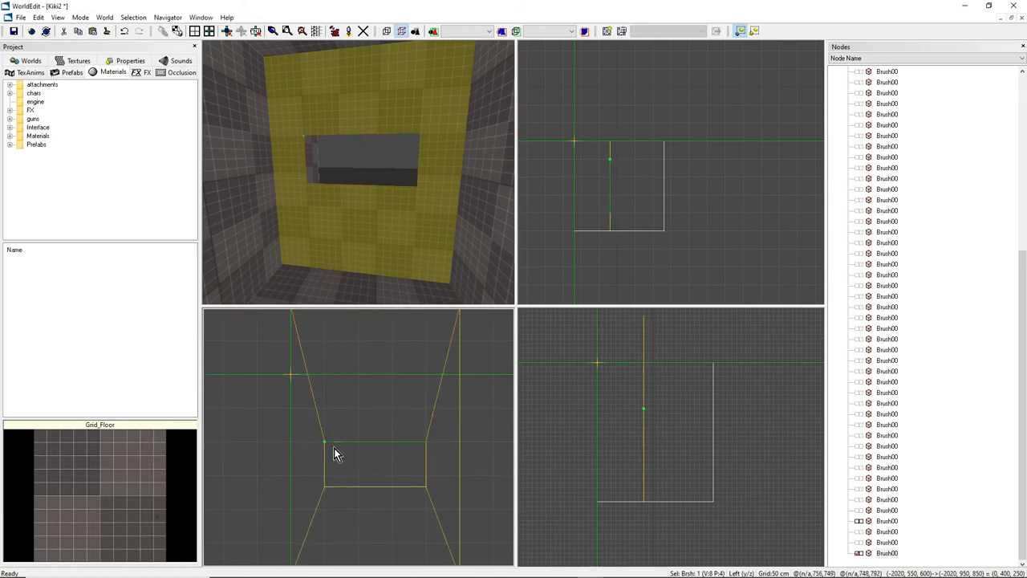
pyautogui.moveTo(325, 487); pyautogui.dragTo(325, 509)
pyautogui.moveTo(425, 487); pyautogui.dragTo(425, 509)
pyautogui.click(401, 483)
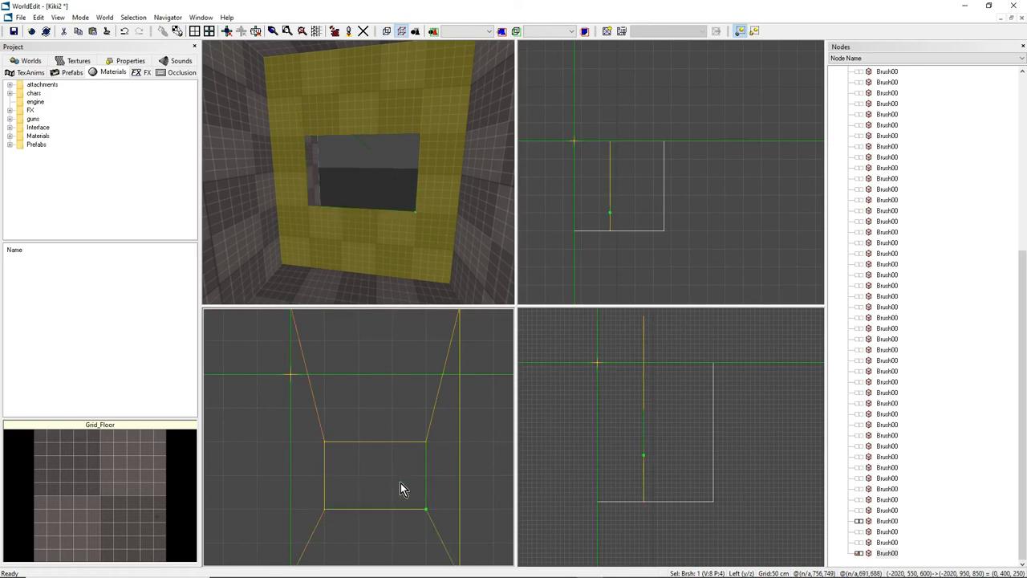
pyautogui.press('g')
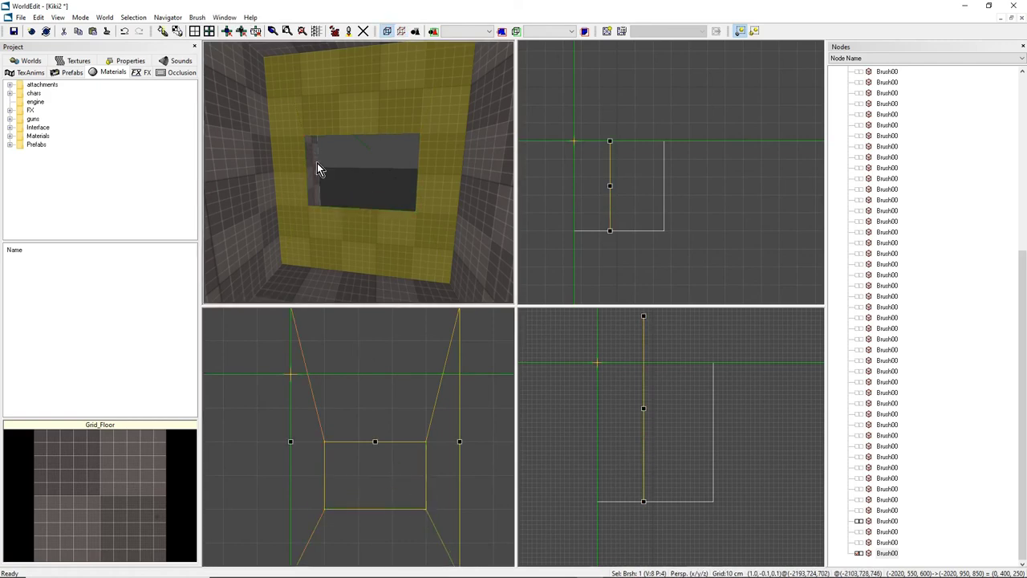
pyautogui.click(255, 179)
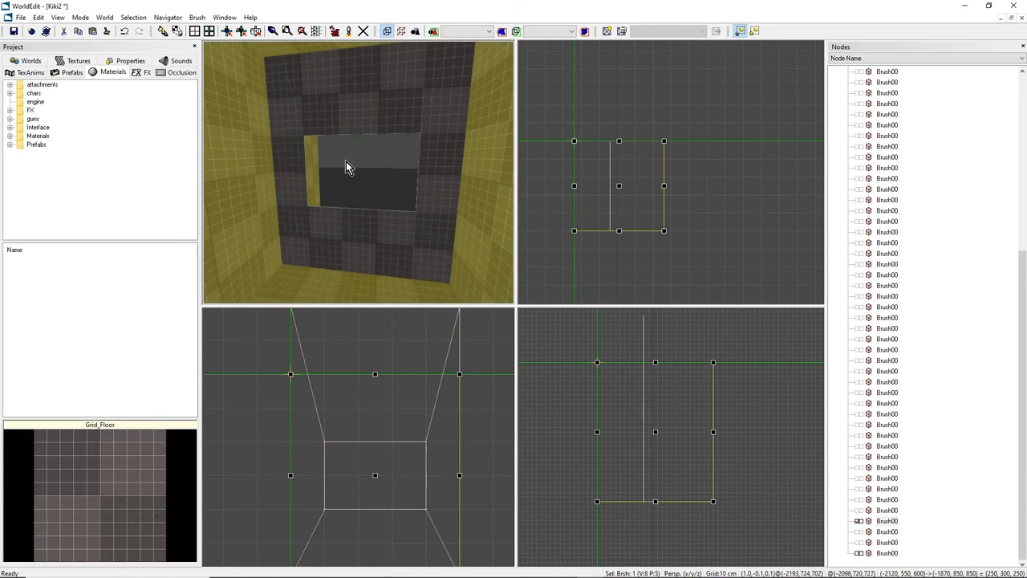
# Isolate the selected room brush by hiding the window wall, and unhide all brushes in the level.
pyautogui.moveTo(346, 161)
pyautogui.mouseDown(button='middle')
pyautogui.moveTo(289, 187)
pyautogui.moveTo(301, 193)
pyautogui.moveTo(293, 180)
pyautogui.moveTo(309, 196)
pyautogui.mouseUp(button='middle')
pyautogui.moveTo(337, 165); pyautogui.dragTo(391, 210)
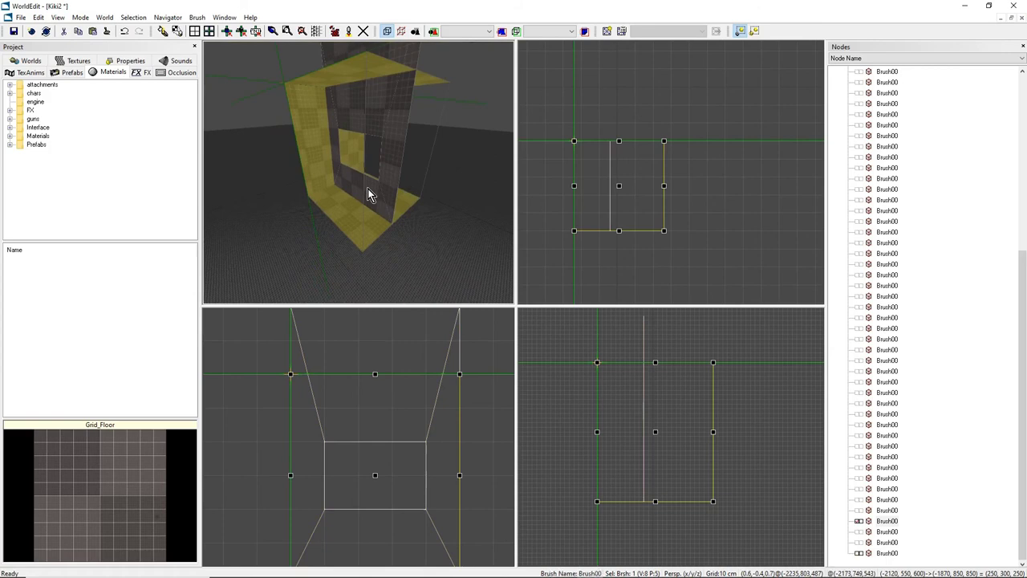
pyautogui.hotkey('shift', 'h')
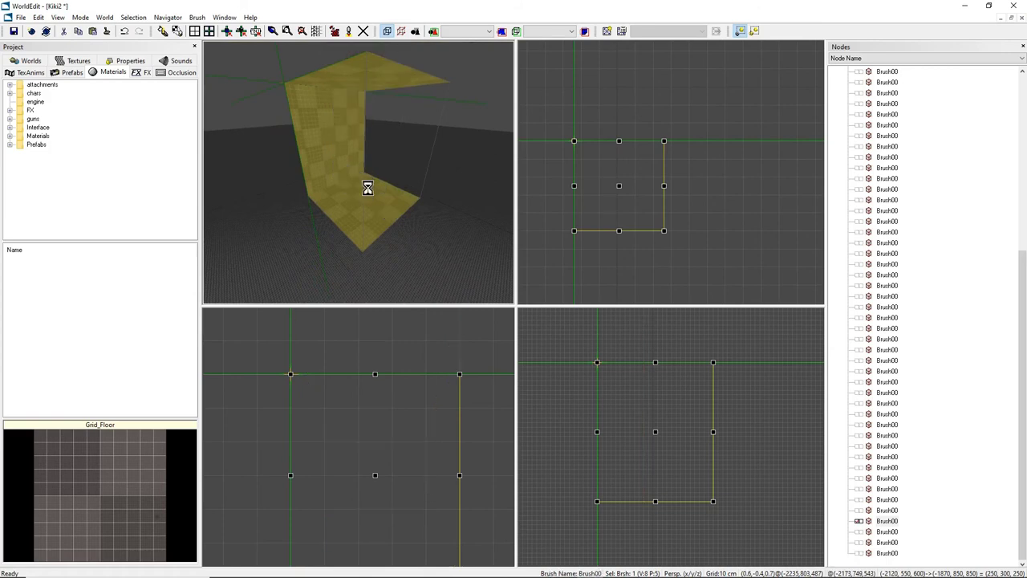
pyautogui.hotkey('ctrl', 'h')
# Delete the pillar brushes standing on the corridor floor.
pyautogui.moveTo(360, 173)
pyautogui.mouseDown()
pyautogui.moveTo(387, 153)
pyautogui.moveTo(359, 173)
pyautogui.moveTo(375, 179)
pyautogui.moveTo(340, 190)
pyautogui.moveTo(333, 171)
pyautogui.moveTo(354, 165)
pyautogui.moveTo(358, 203)
pyautogui.moveTo(358, 172)
pyautogui.mouseUp()
pyautogui.click(375, 179)
pyautogui.hotkey('ctrl', 't')
pyautogui.click(345, 183)
pyautogui.click(358, 171)
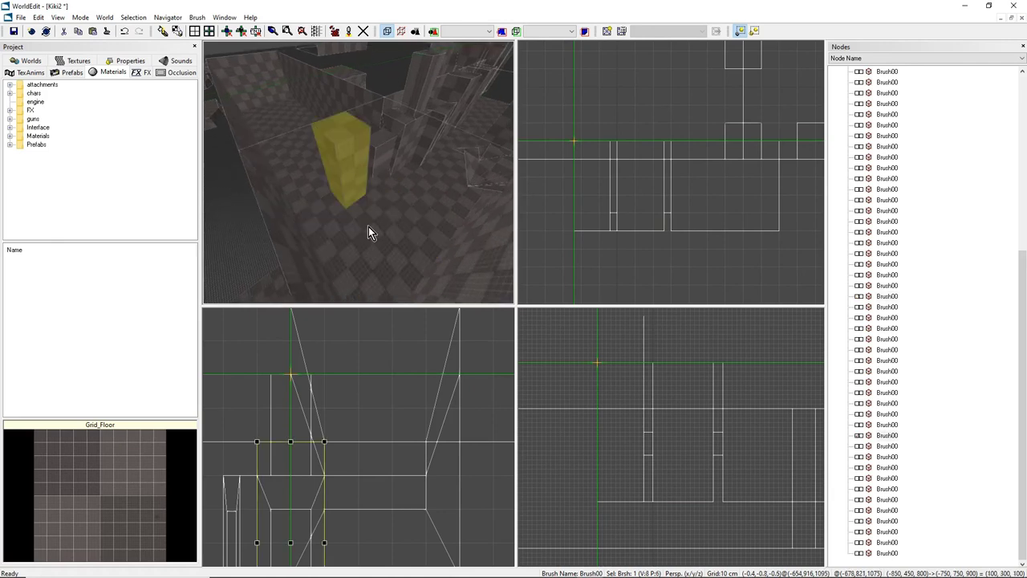
pyautogui.press('Delete')
pyautogui.click(372, 143)
pyautogui.press('Delete')
pyautogui.click(433, 137)
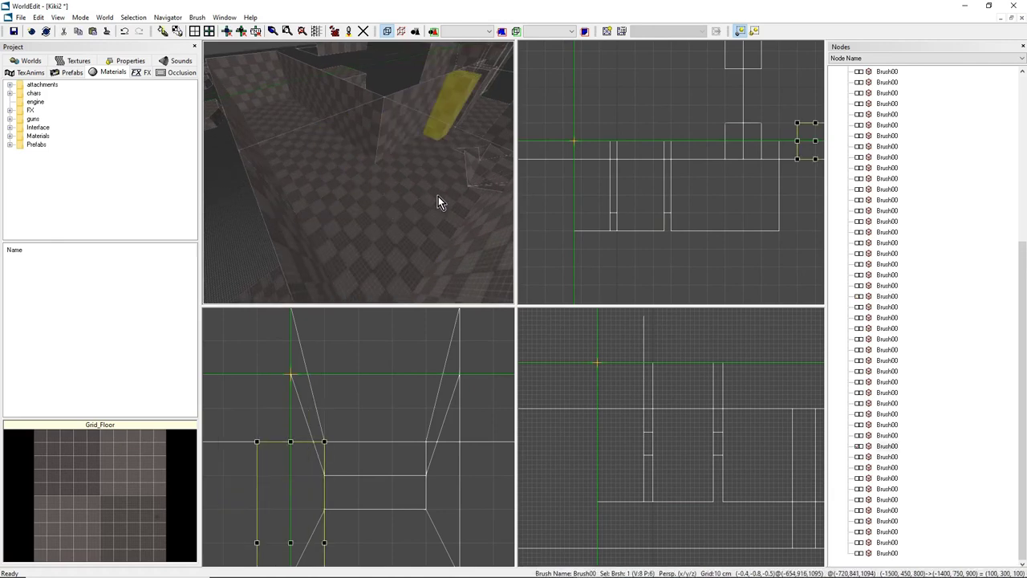
pyautogui.press('Delete')
pyautogui.click(456, 186)
pyautogui.press('Delete')
pyautogui.moveTo(428, 193); pyautogui.dragTo(353, 182)
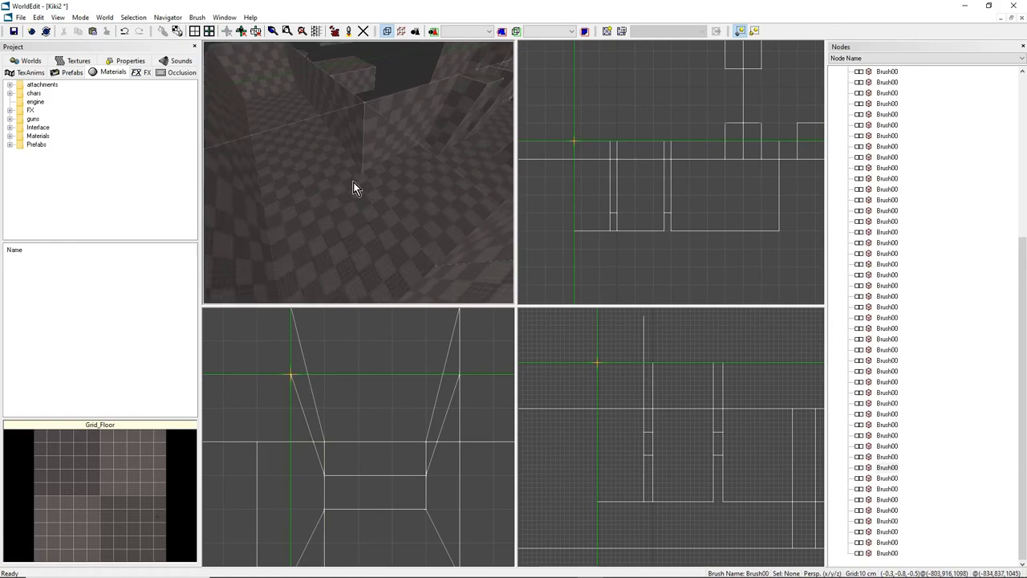
# In a maximized perspective view, select the four surfaces of the corridor's 400 cm square corner section and join them into one brush.
pyautogui.click(352, 226)
pyautogui.moveTo(351, 227); pyautogui.dragTo(357, 173)
pyautogui.press('z')
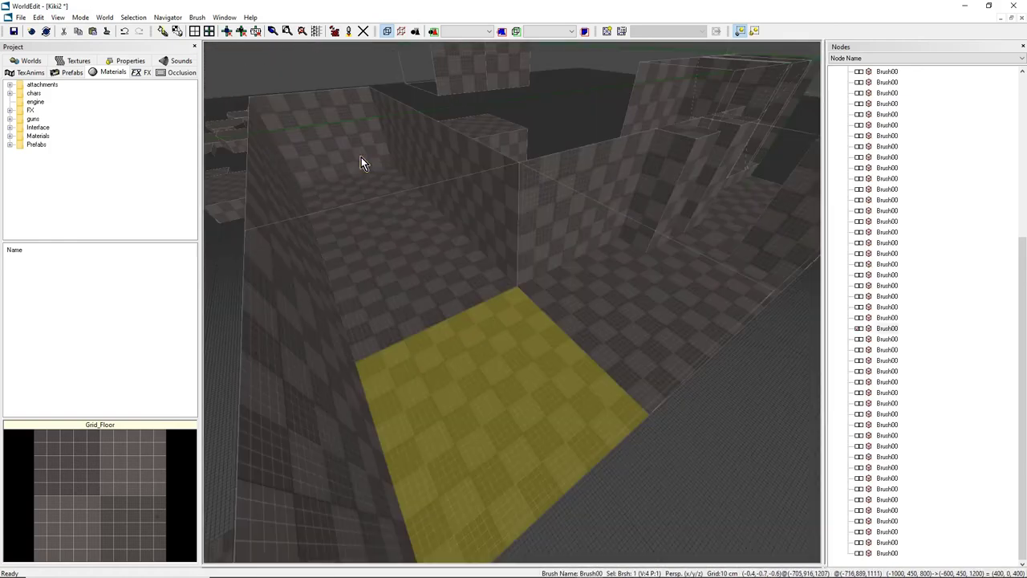
pyautogui.moveTo(362, 158)
pyautogui.mouseDown(button='right')
pyautogui.moveTo(385, 176)
pyautogui.moveTo(433, 161)
pyautogui.moveTo(604, 245)
pyautogui.mouseUp(button='right')
pyautogui.moveTo(544, 355)
pyautogui.mouseDown(button='right')
pyautogui.moveTo(594, 329)
pyautogui.moveTo(498, 328)
pyautogui.mouseUp(button='right')
pyautogui.click(504, 191)
pyautogui.click(504, 191)
pyautogui.keyDown('ctrl'); pyautogui.click(517, 276); pyautogui.keyUp('ctrl')
pyautogui.keyDown('ctrl'); pyautogui.click(618, 242); pyautogui.keyUp('ctrl')
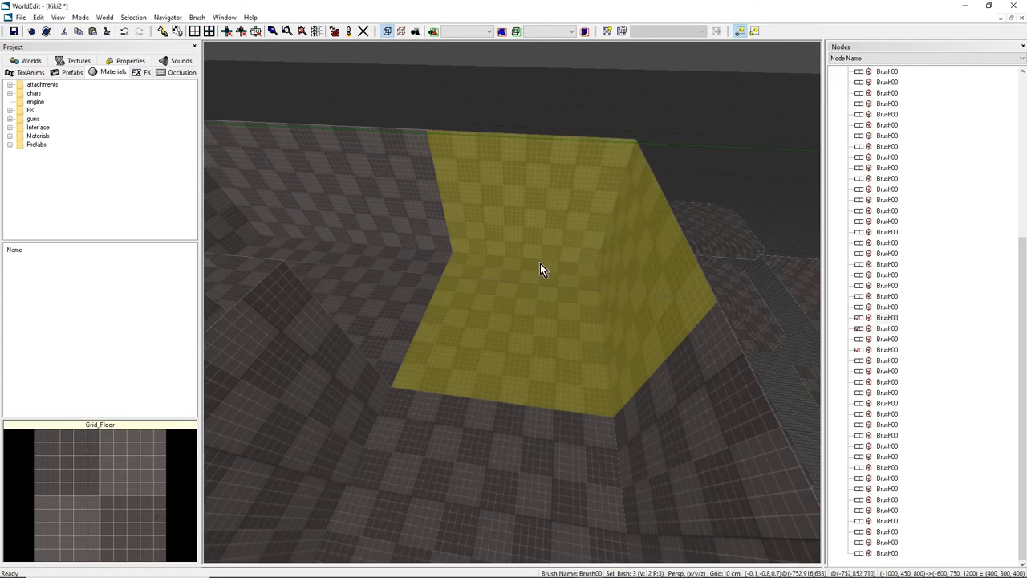
pyautogui.moveTo(540, 264); pyautogui.dragTo(548, 278)
pyautogui.keyDown('ctrl'); pyautogui.click(523, 200); pyautogui.keyUp('ctrl')
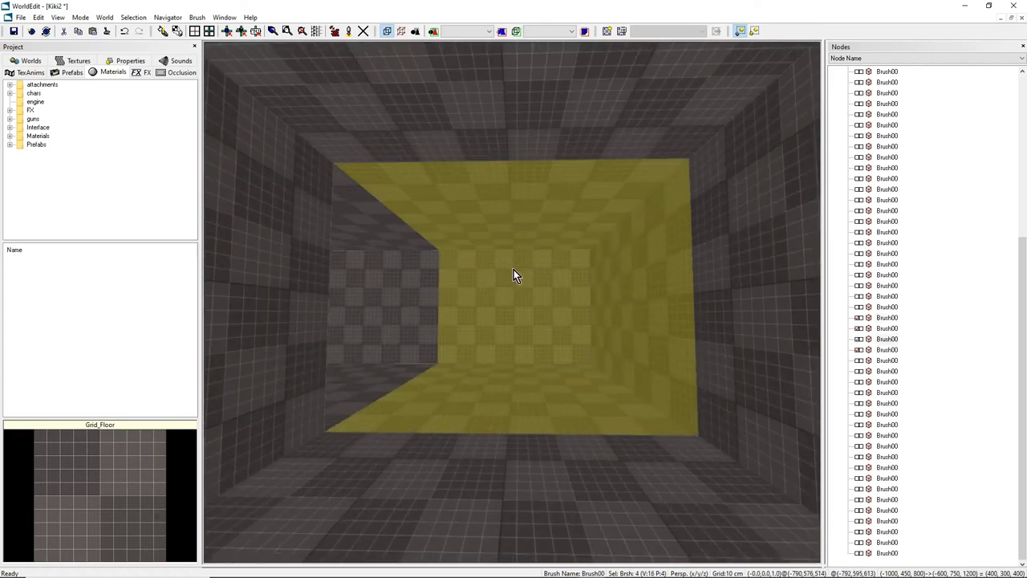
pyautogui.press('j')
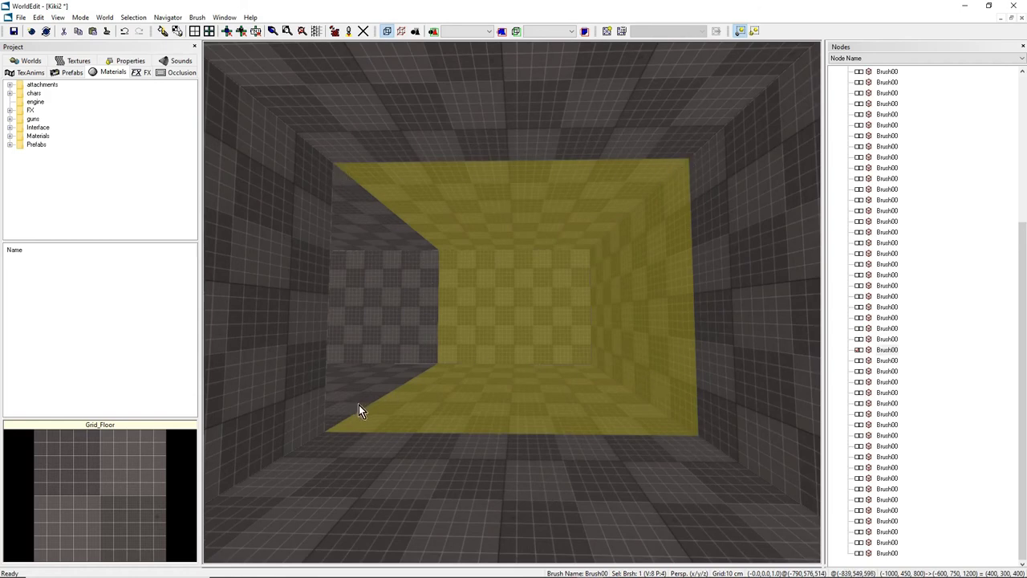
# Select the five surfaces of the long corridor section and join them into one brush.
pyautogui.moveTo(570, 315)
pyautogui.mouseDown(button='middle')
pyautogui.moveTo(522, 353)
pyautogui.moveTo(501, 351)
pyautogui.mouseUp(button='middle')
pyautogui.click(489, 268)
pyautogui.moveTo(490, 268)
pyautogui.mouseDown(button='middle')
pyautogui.moveTo(394, 269)
pyautogui.moveTo(482, 272)
pyautogui.moveTo(471, 264)
pyautogui.mouseUp(button='middle')
pyautogui.click(514, 269)
pyautogui.keyDown('ctrl'); pyautogui.click(472, 267); pyautogui.keyUp('ctrl')
pyautogui.keyDown('ctrl'); pyautogui.click(410, 163); pyautogui.keyUp('ctrl')
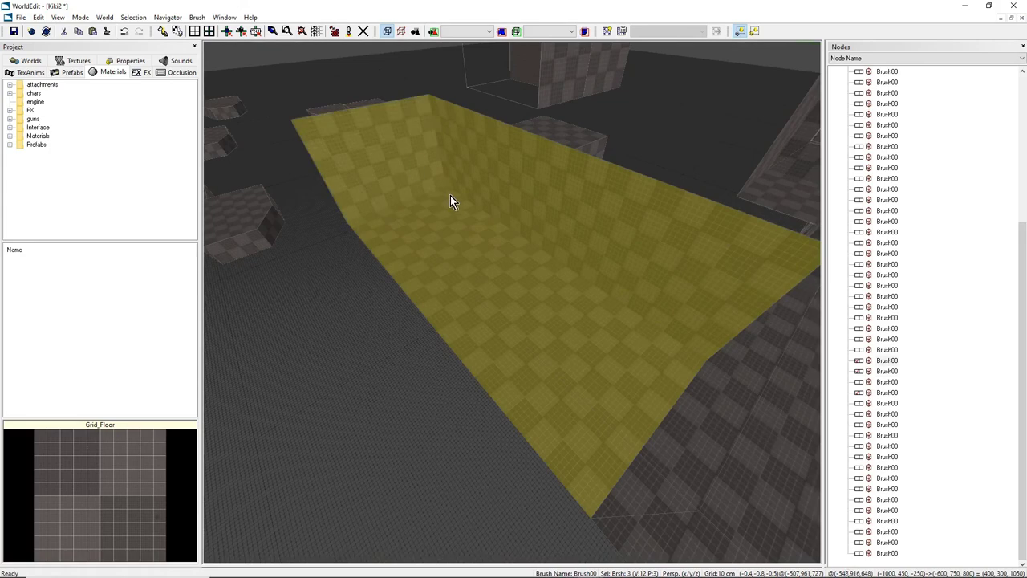
pyautogui.moveTo(450, 195); pyautogui.dragTo(401, 153, button='middle')
pyautogui.moveTo(450, 197); pyautogui.dragTo(447, 195, button='right')
pyautogui.keyDown('ctrl'); pyautogui.click(447, 195); pyautogui.keyUp('ctrl')
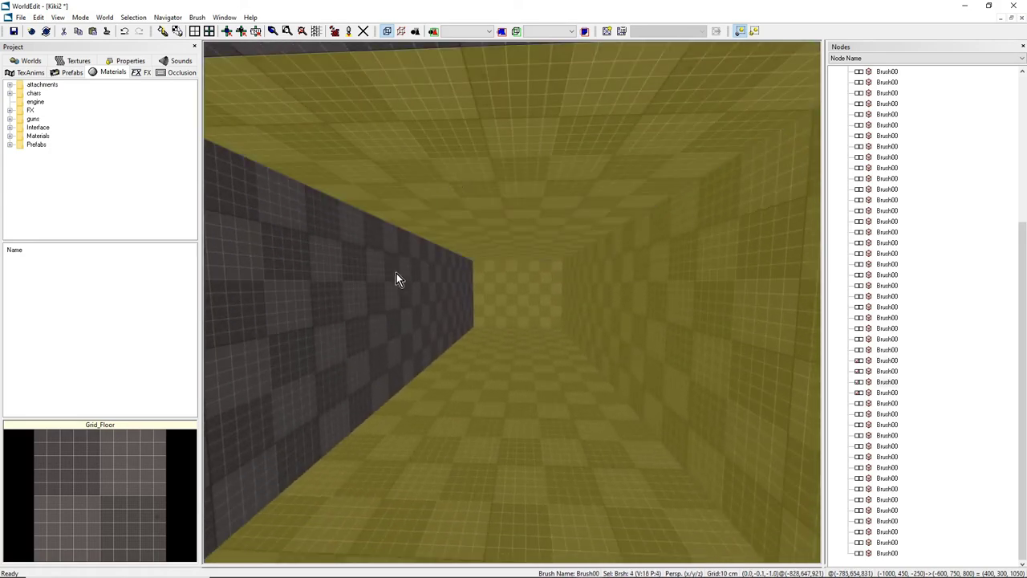
pyautogui.keyDown('ctrl'); pyautogui.click(396, 273); pyautogui.keyUp('ctrl')
pyautogui.press('j')
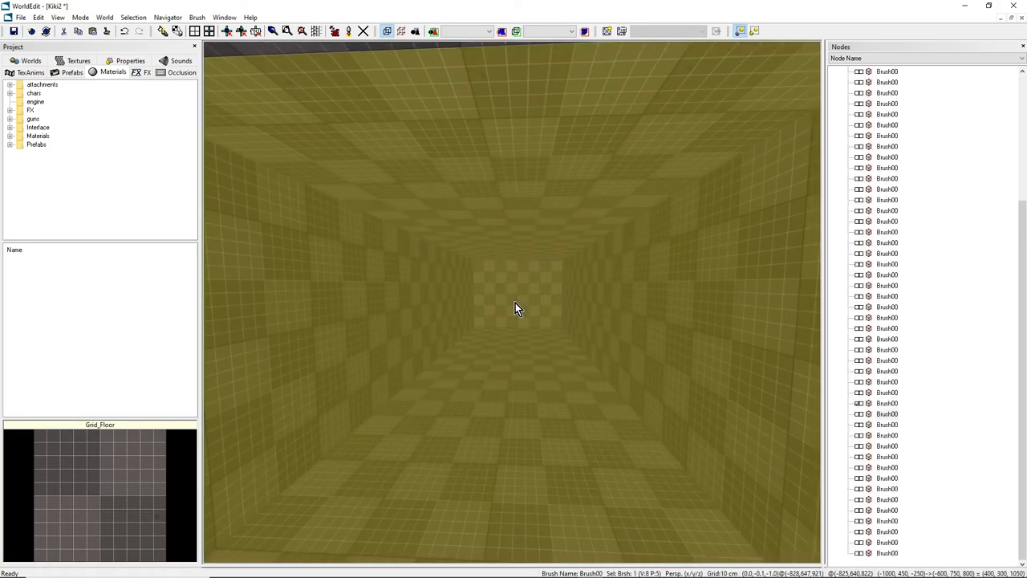
# Select the joined corner section brush and return to the four-view layout.
pyautogui.moveTo(487, 309)
pyautogui.mouseDown(button='right')
pyautogui.moveTo(457, 333)
pyautogui.moveTo(485, 301)
pyautogui.moveTo(554, 331)
pyautogui.moveTo(533, 328)
pyautogui.moveTo(503, 287)
pyautogui.moveTo(530, 329)
pyautogui.moveTo(493, 298)
pyautogui.mouseUp(button='right')
pyautogui.click(556, 332)
pyautogui.click(539, 332)
pyautogui.moveTo(532, 337); pyautogui.dragTo(534, 294, button='right')
pyautogui.click(533, 296)
pyautogui.moveTo(533, 396)
pyautogui.mouseDown(button='right')
pyautogui.moveTo(516, 412)
pyautogui.moveTo(512, 302)
pyautogui.mouseUp(button='right')
pyautogui.press('Tab')
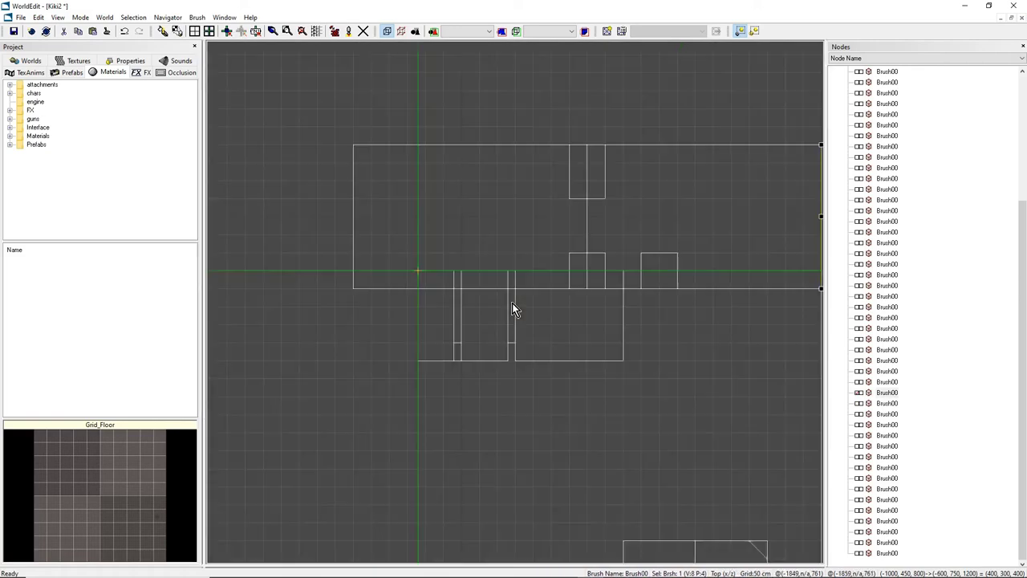
pyautogui.press('Tab')
# In the top view, stretch the corner section's upper edge outward to make the brush 650 cm long.
pyautogui.moveTo(469, 277); pyautogui.dragTo(465, 298, button='right')
pyautogui.scroll(-8, 672, 172)
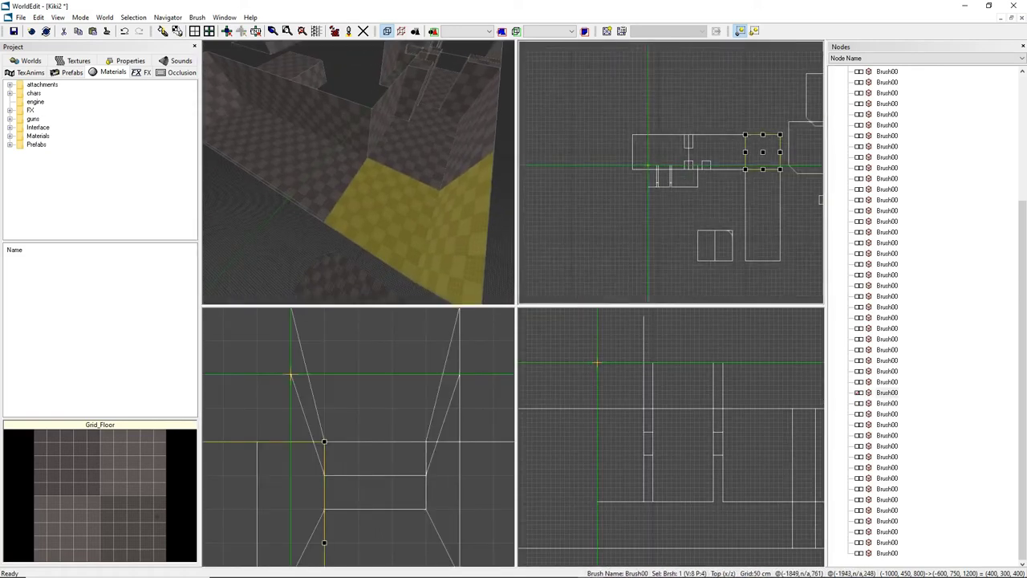
pyautogui.scroll(6, 751, 136)
pyautogui.moveTo(728, 171); pyautogui.dragTo(691, 145, button='right')
pyautogui.moveTo(686, 124); pyautogui.dragTo(686, 73)
pyautogui.moveTo(369, 186)
pyautogui.mouseDown(button='right')
pyautogui.moveTo(358, 207)
pyautogui.moveTo(386, 231)
pyautogui.mouseUp(button='right')
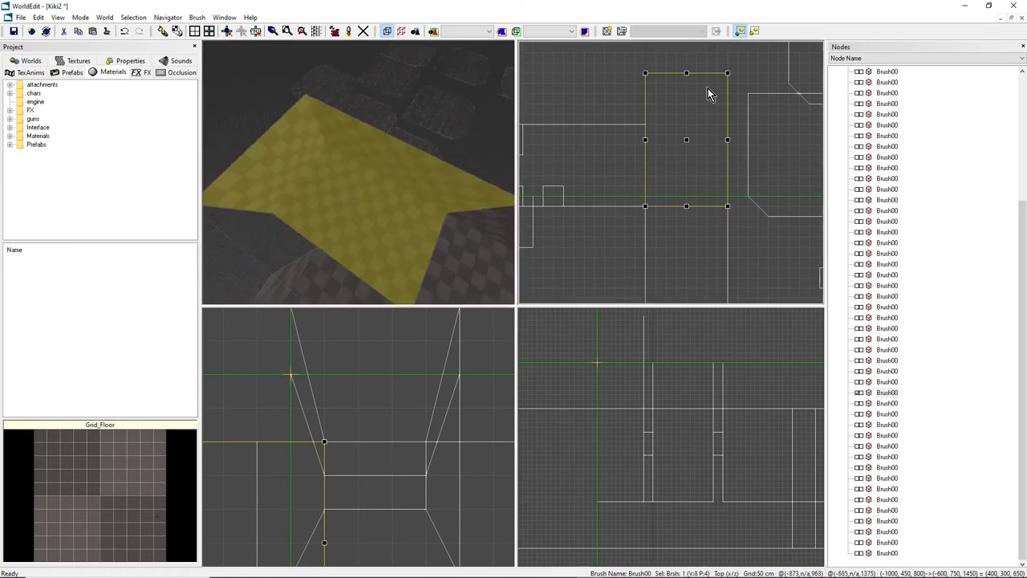
pyautogui.moveTo(686, 74)
pyautogui.mouseDown()
pyautogui.moveTo(688, 124)
pyautogui.moveTo(686, 73)
pyautogui.mouseUp()
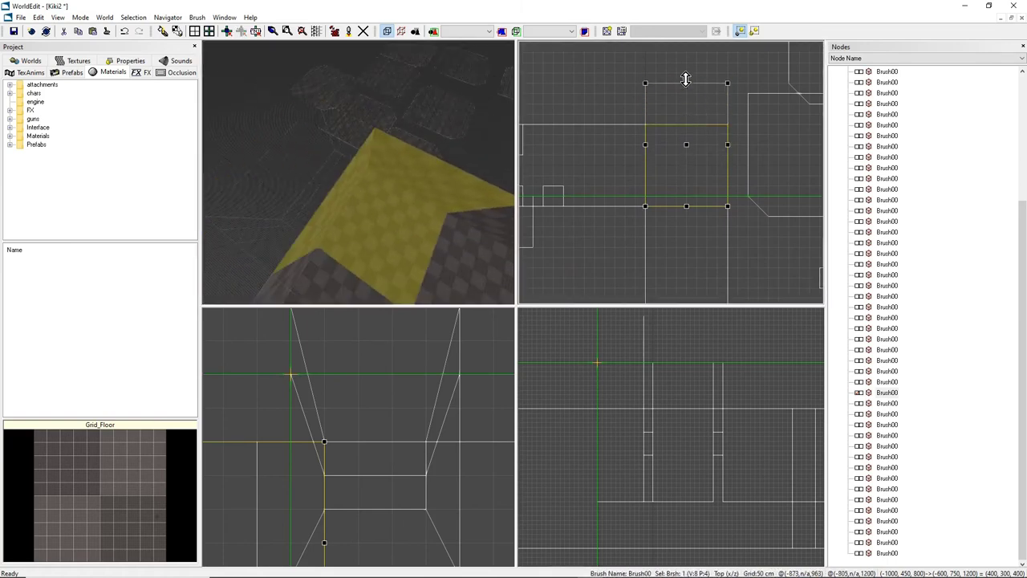
# Widen the corner section brush to 450 cm and pull its lower edge inward to shorten it to about 350 cm.
pyautogui.moveTo(727, 140)
pyautogui.mouseDown()
pyautogui.moveTo(656, 142)
pyautogui.moveTo(737, 140)
pyautogui.mouseUp()
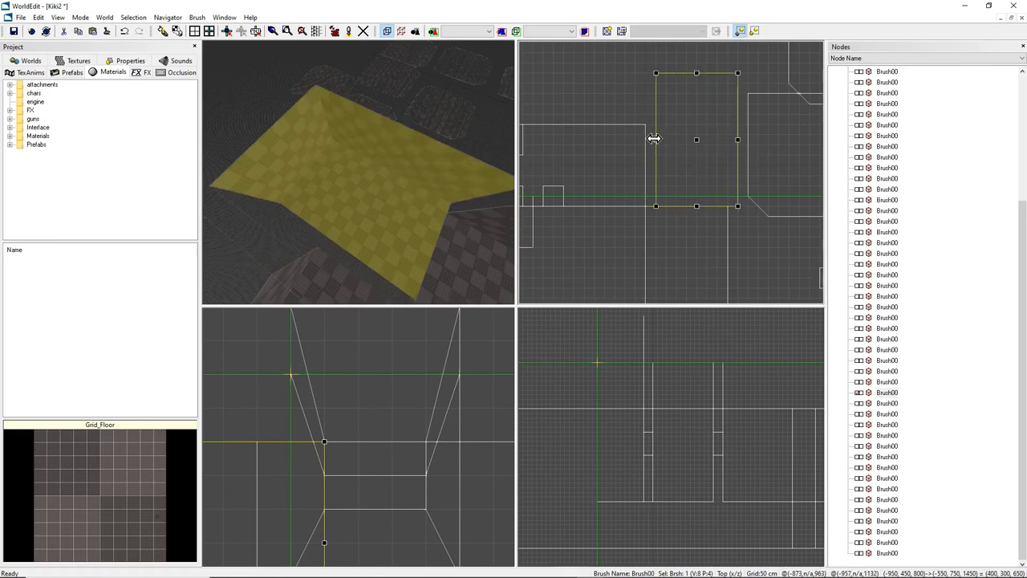
pyautogui.moveTo(654, 134); pyautogui.dragTo(645, 133)
pyautogui.moveTo(688, 209); pyautogui.dragTo(692, 171)
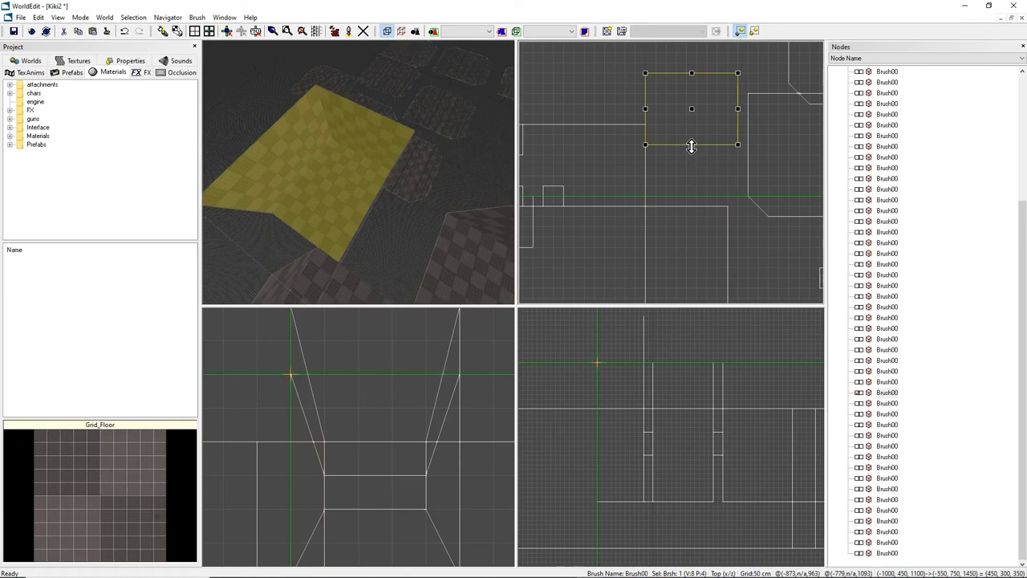
pyautogui.moveTo(379, 199)
pyautogui.mouseDown(button='right')
pyautogui.moveTo(433, 192)
pyautogui.moveTo(441, 160)
pyautogui.mouseUp(button='right')
pyautogui.moveTo(359, 172)
pyautogui.mouseDown(button='right')
pyautogui.moveTo(321, 164)
pyautogui.moveTo(393, 205)
pyautogui.moveTo(361, 177)
pyautogui.moveTo(393, 173)
pyautogui.moveTo(389, 164)
pyautogui.moveTo(329, 180)
pyautogui.moveTo(313, 172)
pyautogui.mouseUp(button='right')
pyautogui.click(384, 150)
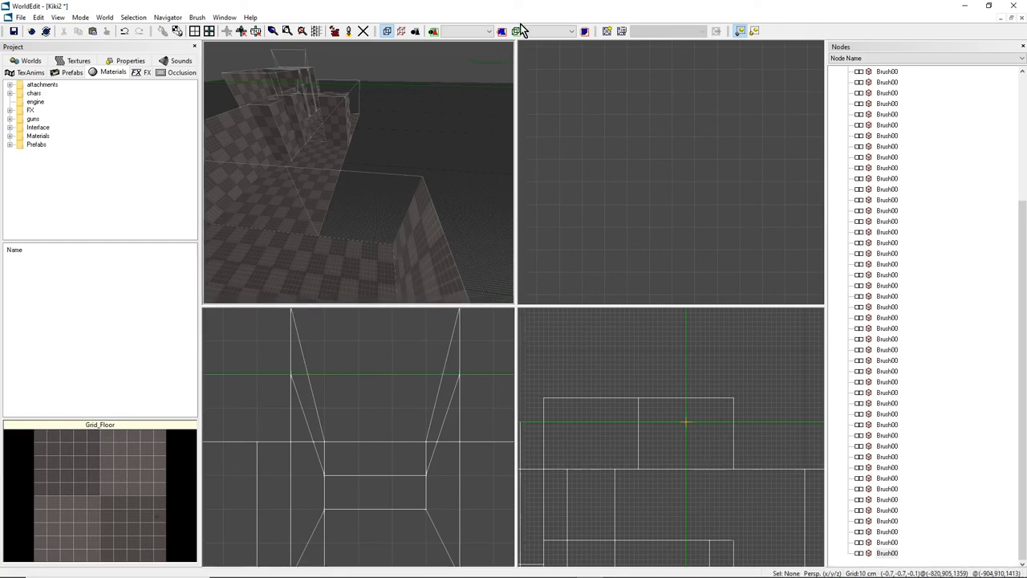
# Add a cylinder primitive with 24 sides, height 30 and radius 125 in an empty area of the level.
pyautogui.moveTo(393, 234)
pyautogui.mouseDown()
pyautogui.moveTo(494, 233)
pyautogui.moveTo(508, 218)
pyautogui.mouseUp()
pyautogui.moveTo(374, 193); pyautogui.dragTo(374, 176)
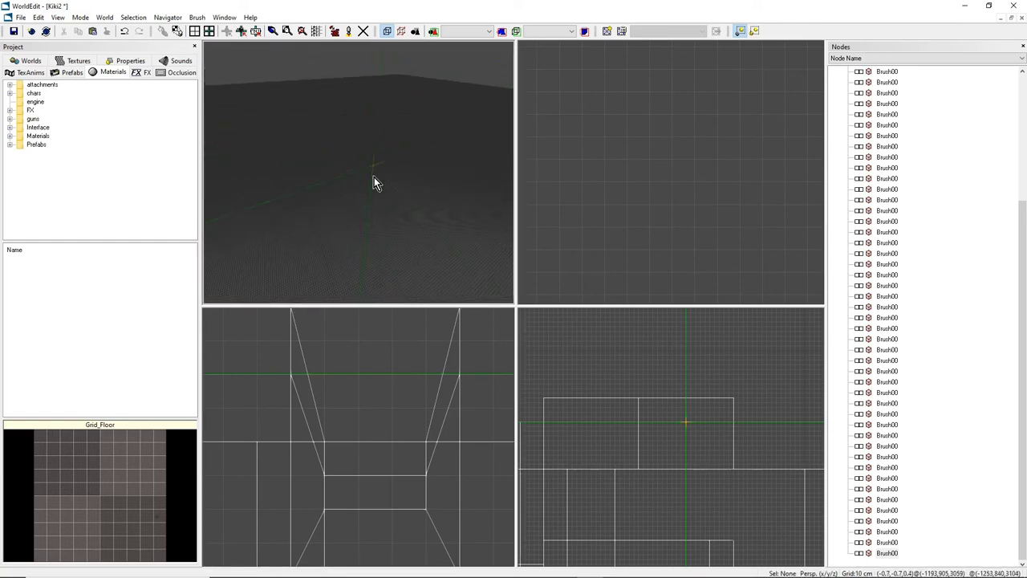
pyautogui.moveTo(667, 202); pyautogui.dragTo(668, 232)
pyautogui.moveTo(698, 202); pyautogui.dragTo(645, 172)
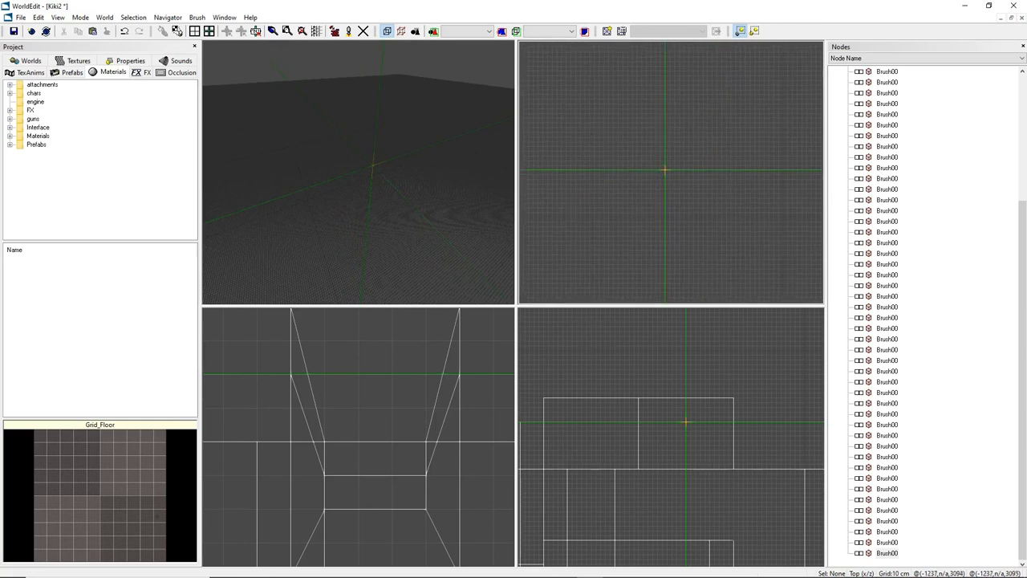
pyautogui.rightClick(639, 172)
pyautogui.moveTo(649, 179)
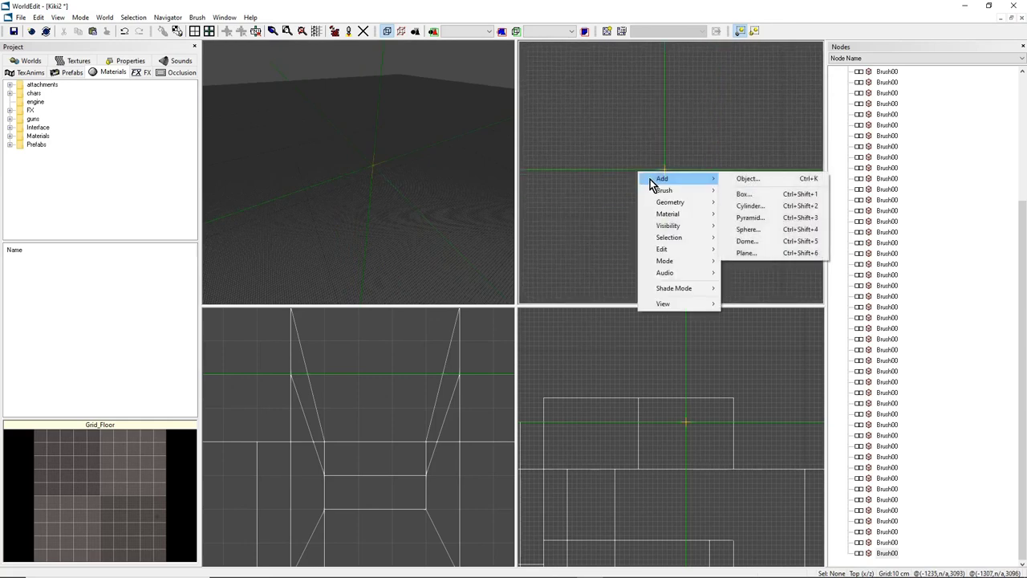
pyautogui.click(759, 207)
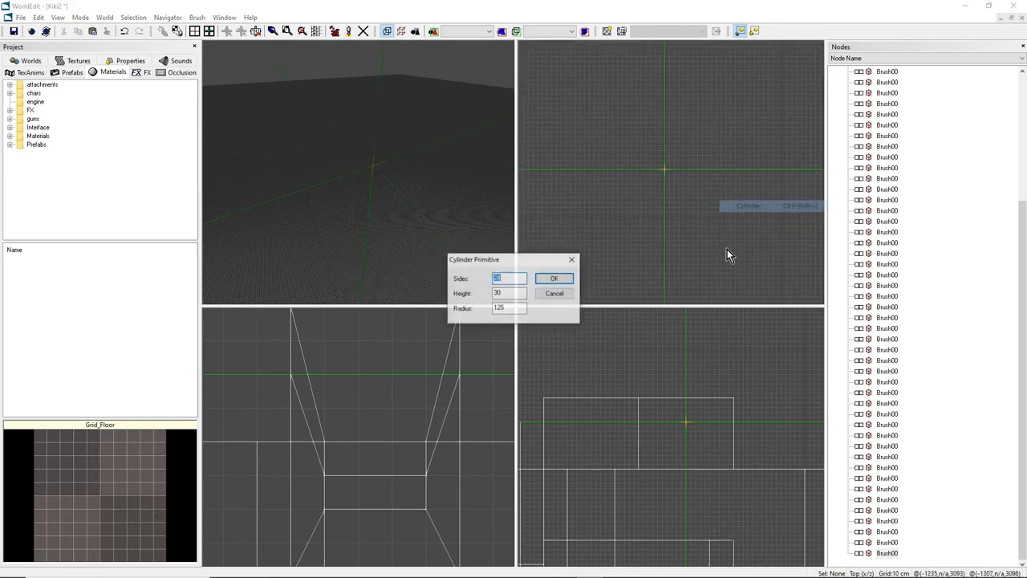
pyautogui.click(507, 279)
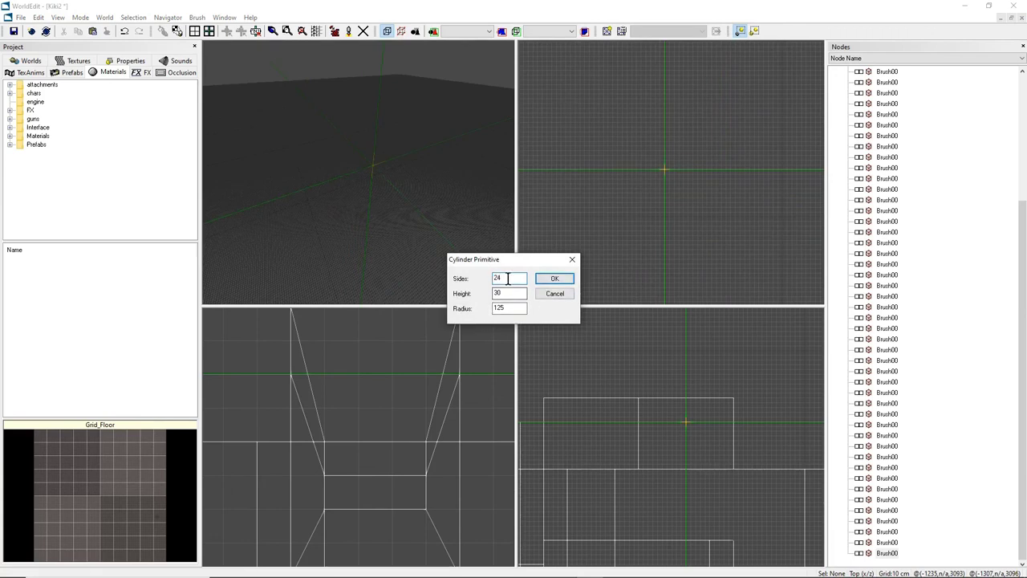
pyautogui.click(553, 279)
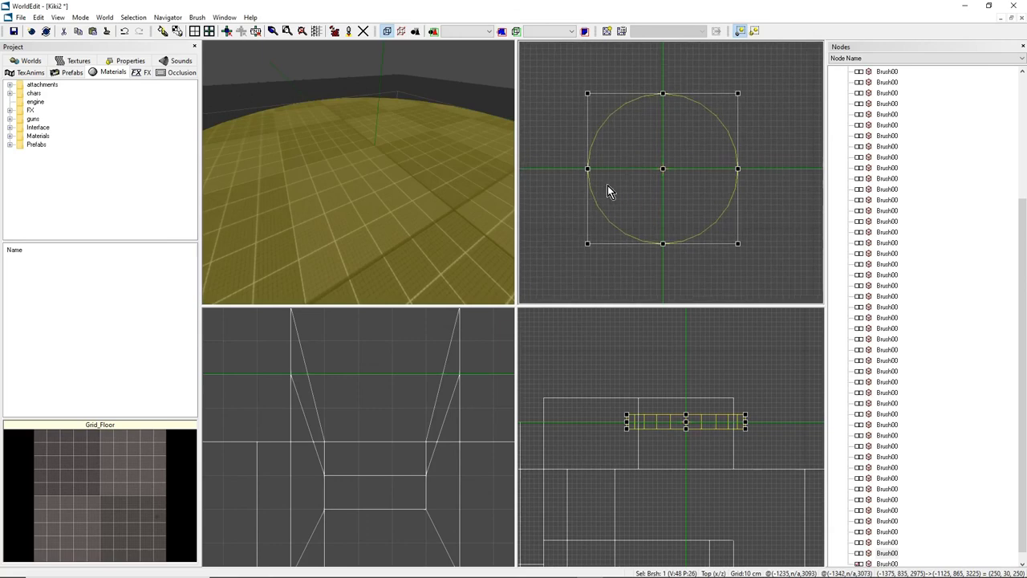
# Examine in the top view how the cylinder's vertices line up with the 10 cm grid.
pyautogui.scroll(6, 663, 180)
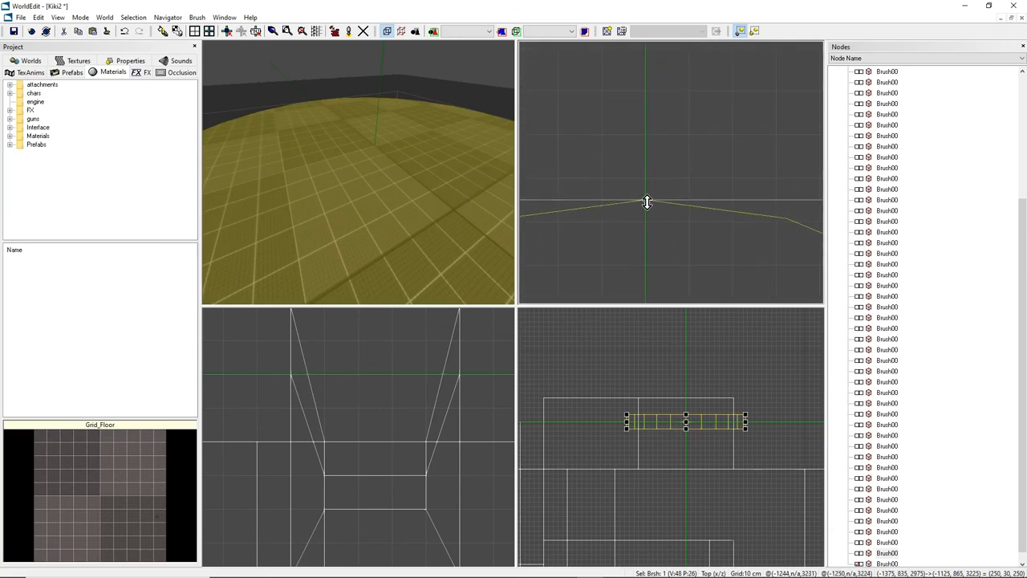
pyautogui.scroll(-5, 701, 174)
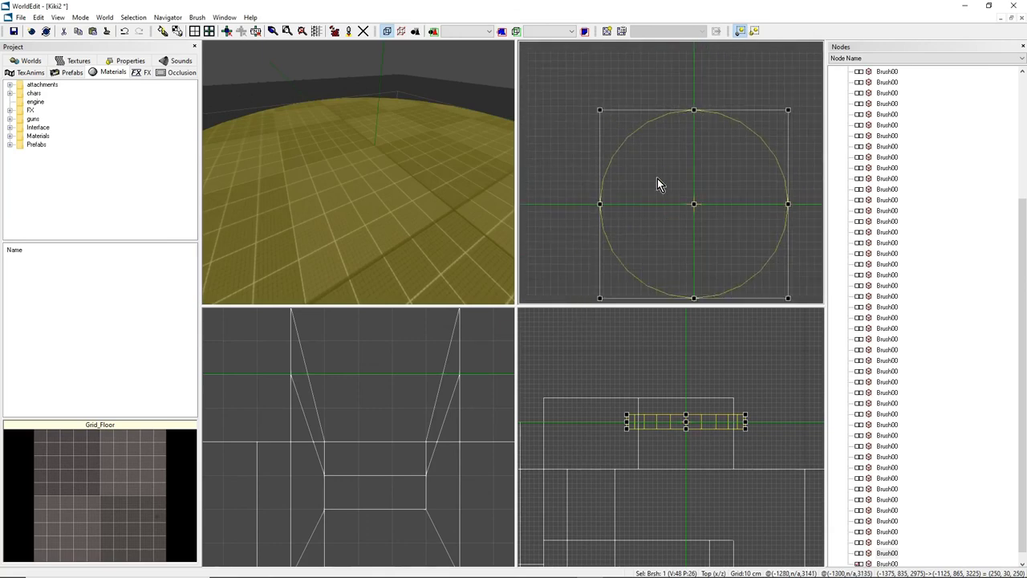
pyautogui.scroll(6, 661, 184)
pyautogui.scroll(2, 673, 200)
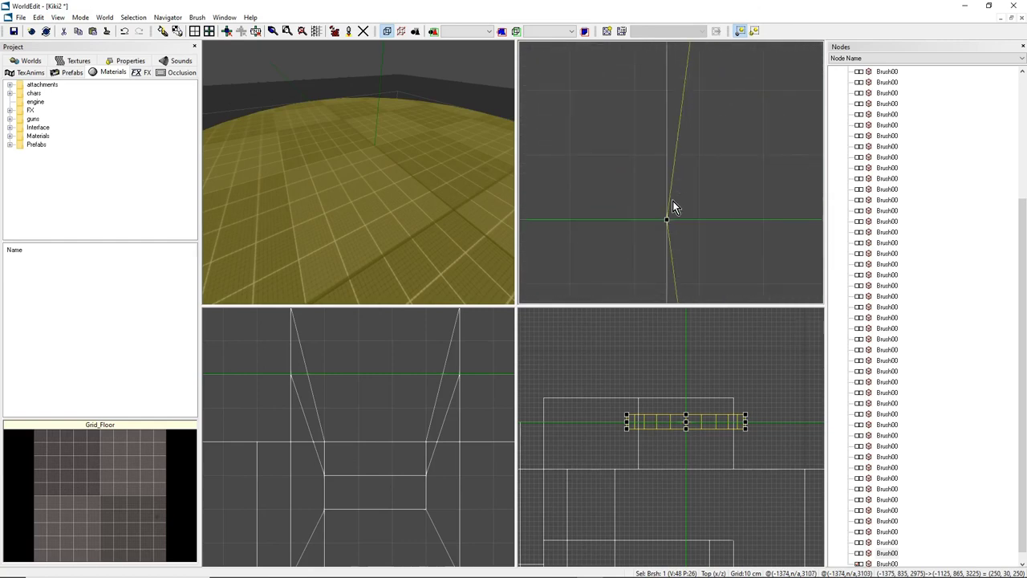
pyautogui.scroll(-3, 671, 196)
pyautogui.scroll(-3, 654, 121)
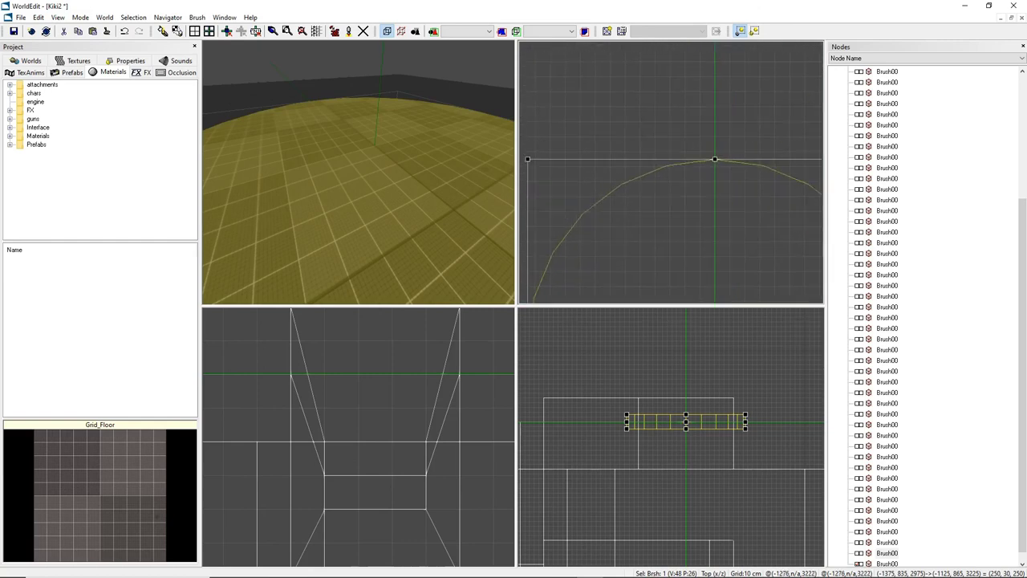
pyautogui.scroll(-2, 681, 142)
pyautogui.moveTo(675, 233); pyautogui.dragTo(672, 165, button='middle')
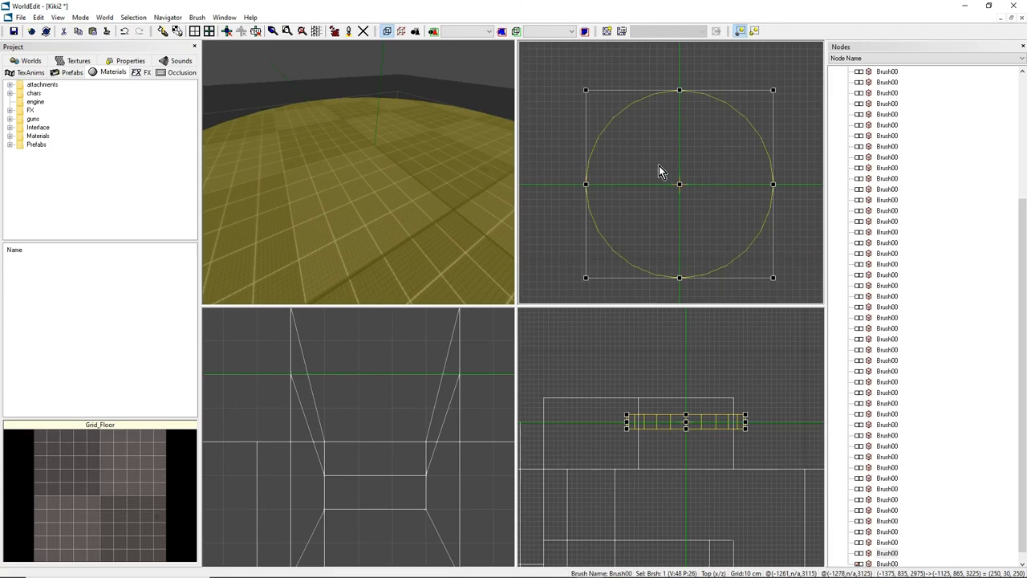
pyautogui.scroll(-2, 659, 165)
pyautogui.moveTo(658, 165); pyautogui.dragTo(674, 173, button='middle')
pyautogui.scroll(1, 674, 173)
pyautogui.scroll(1, 683, 187)
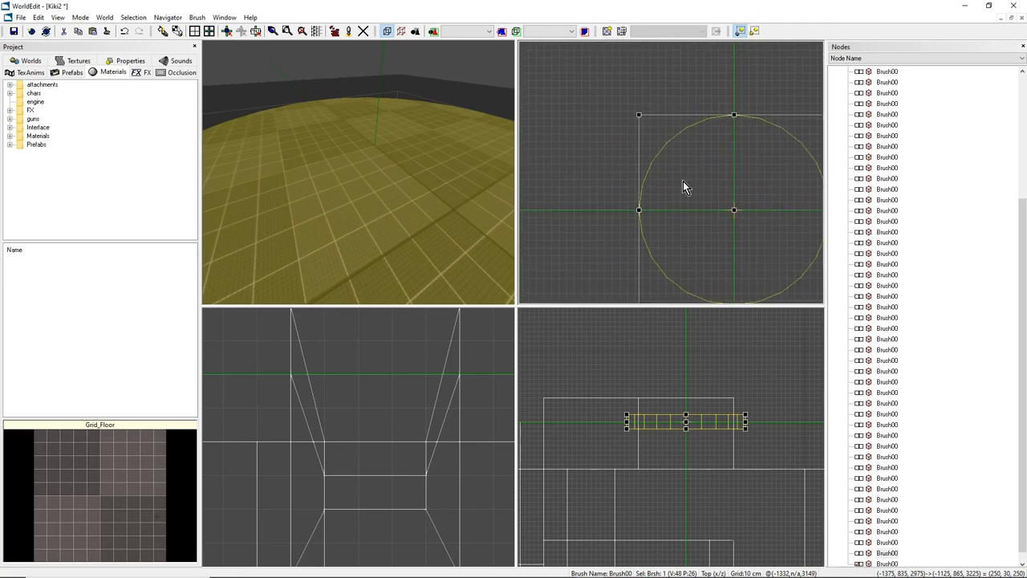
pyautogui.scroll(-1, 672, 164)
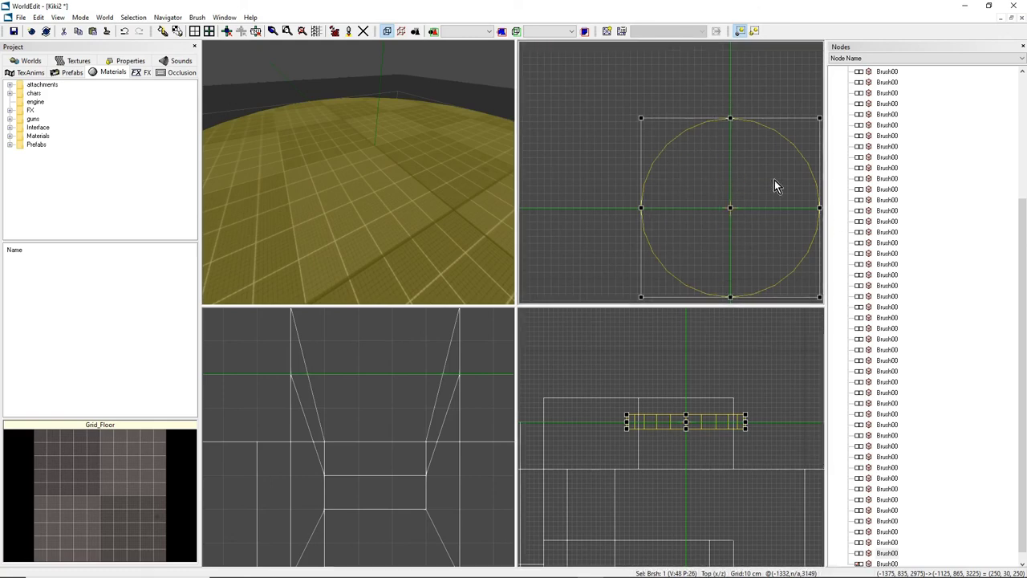
# Inspect the left curve of the cylinder in the top view and its sides in the perspective and front views.
pyautogui.moveTo(784, 265); pyautogui.dragTo(812, 232, button='middle')
pyautogui.scroll(3, 671, 186)
pyautogui.moveTo(671, 186); pyautogui.dragTo(725, 162, button='middle')
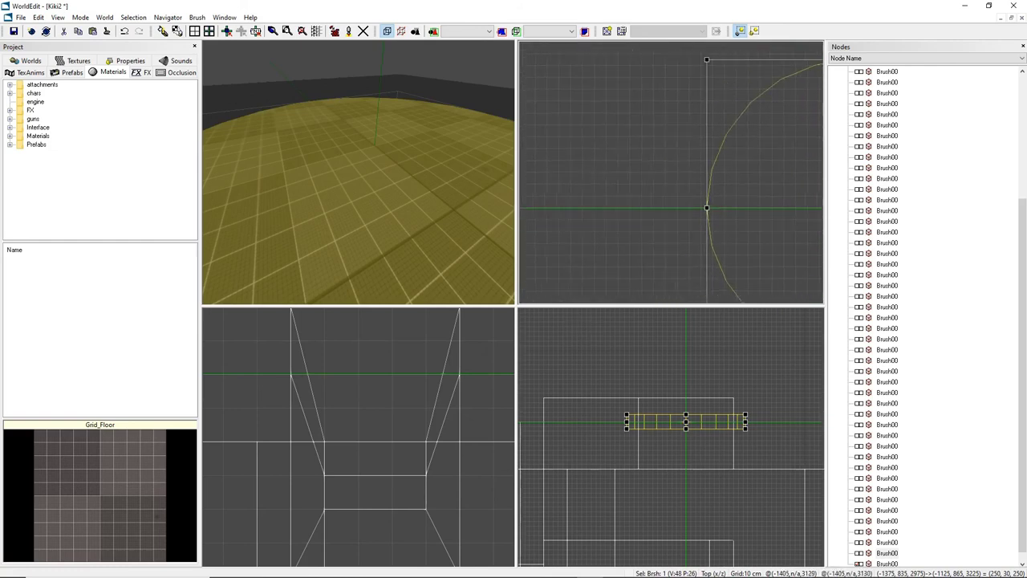
pyautogui.scroll(1, 669, 184)
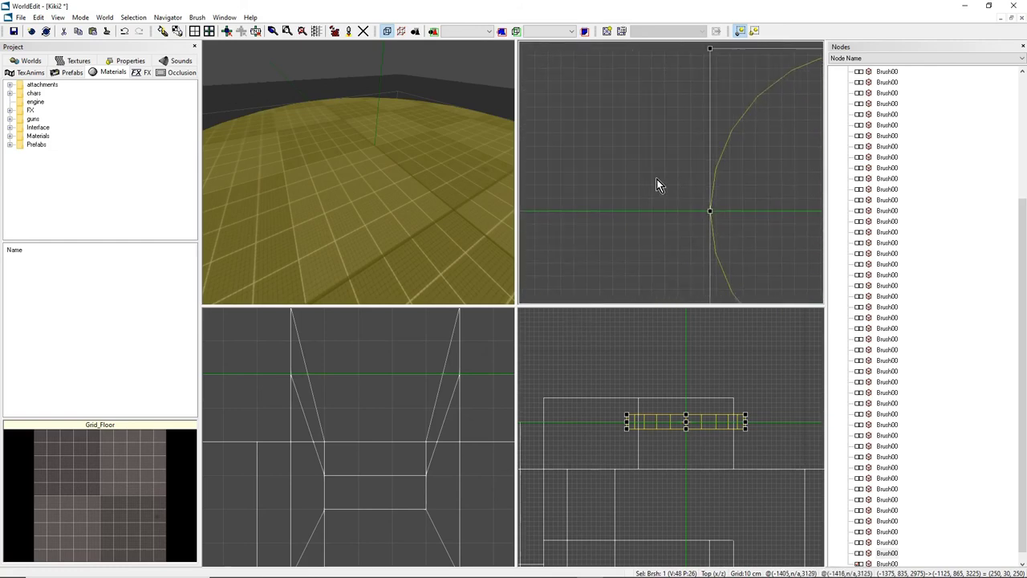
pyautogui.moveTo(417, 164); pyautogui.dragTo(357, 213, button='middle')
pyautogui.scroll(2, 647, 440)
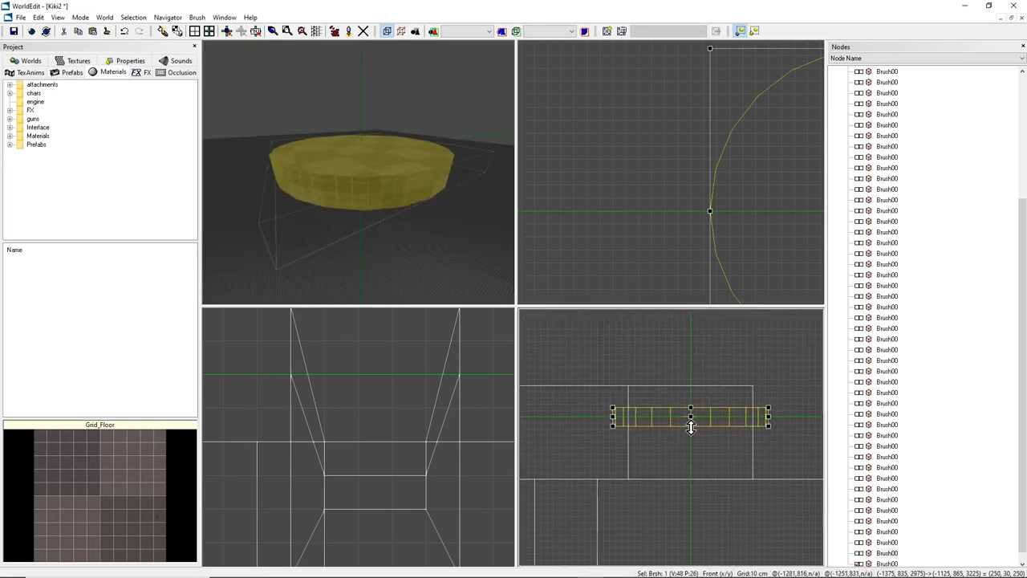
# Stretch the cylinder to a height of 100 cm and hide all the other brushes.
pyautogui.moveTo(691, 426); pyautogui.dragTo(691, 472)
pyautogui.moveTo(691, 408); pyautogui.dragTo(691, 410)
pyautogui.moveTo(350, 154); pyautogui.dragTo(346, 165, button='middle')
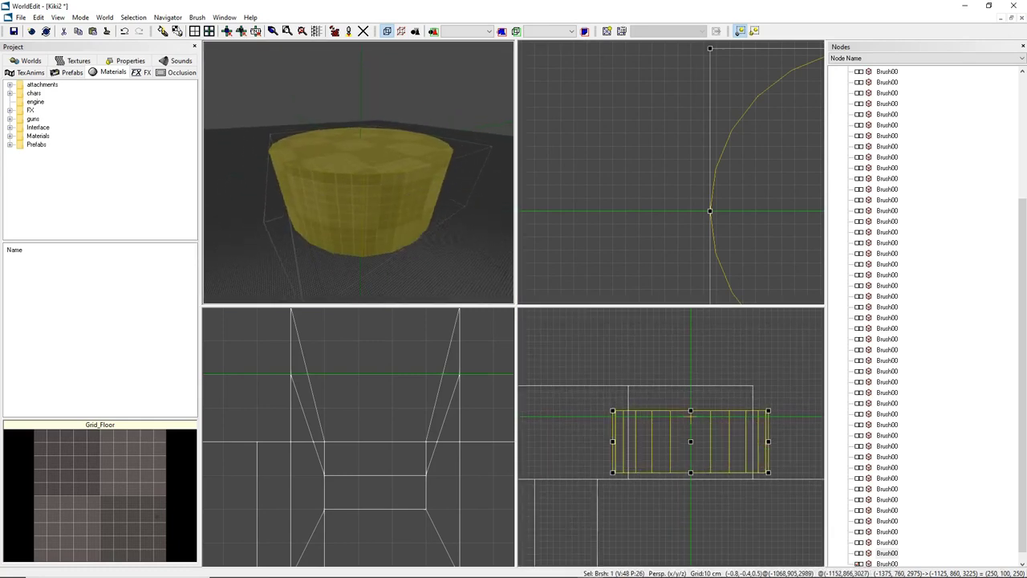
pyautogui.hotkey('shift', 'h')
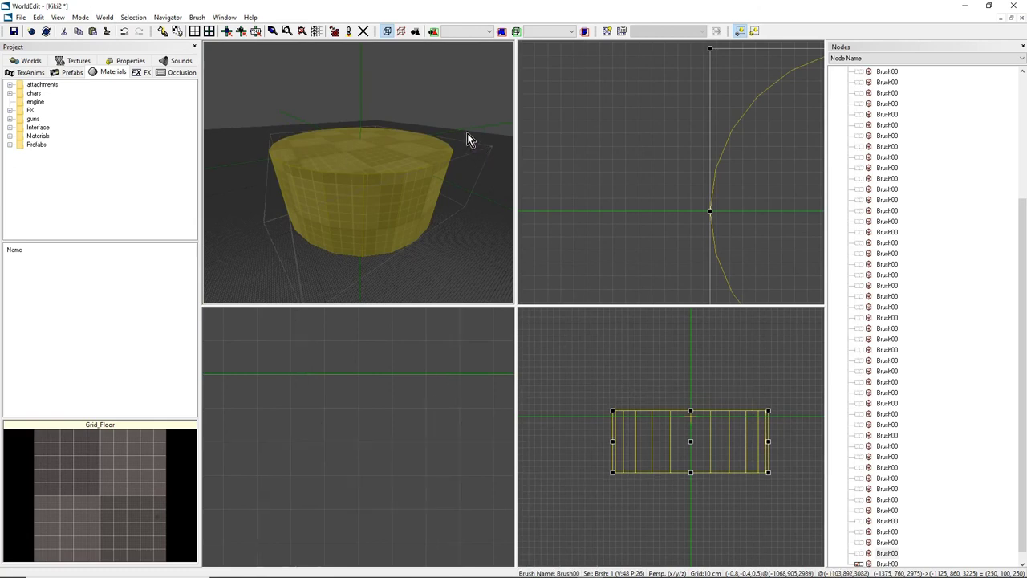
# In a maximized top view, draw a nine-vertex flat polygon about 190 by 150 cm roughly following the cylinder's upper-left curve.
pyautogui.scroll(-2, 671, 173)
pyautogui.scroll(-1, 730, 183)
pyautogui.moveTo(730, 183); pyautogui.dragTo(697, 212, button='middle')
pyautogui.scroll(4, 696, 213)
pyautogui.scroll(-1, 666, 189)
pyautogui.press('g')
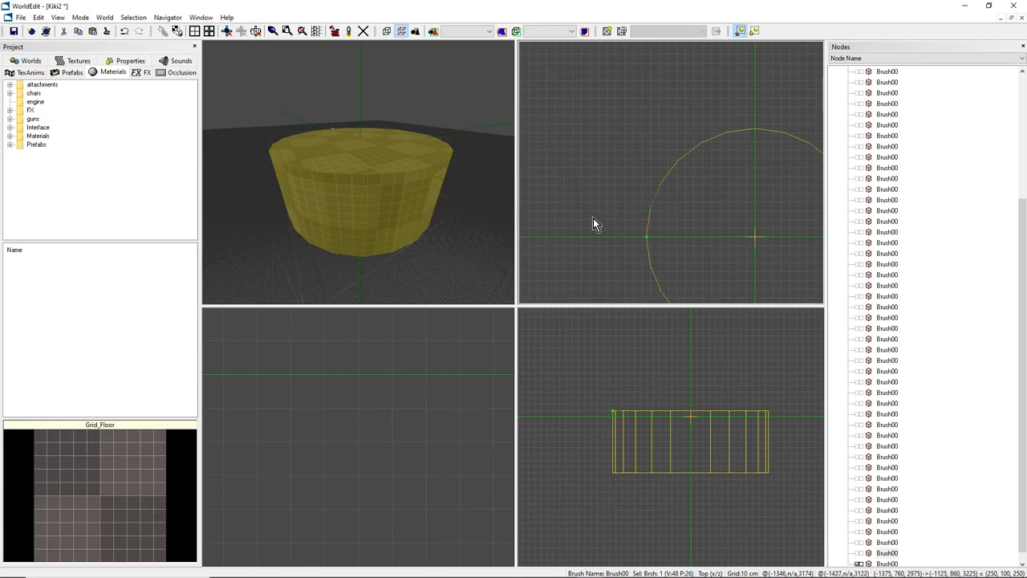
pyautogui.scroll(1, 593, 218)
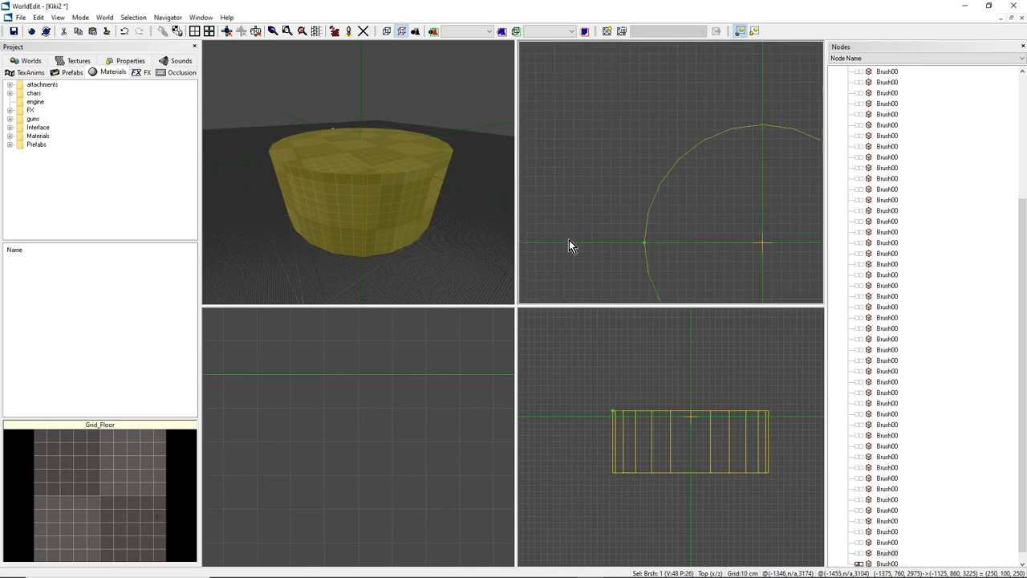
pyautogui.press('z')
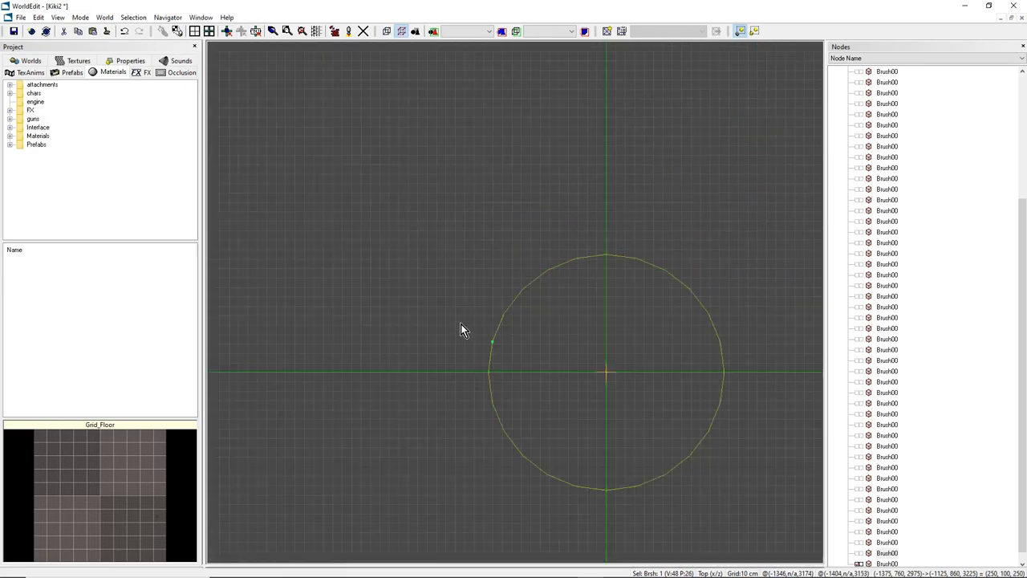
pyautogui.scroll(4, 463, 328)
pyautogui.moveTo(463, 327); pyautogui.dragTo(479, 297, button='middle')
pyautogui.scroll(1, 440, 344)
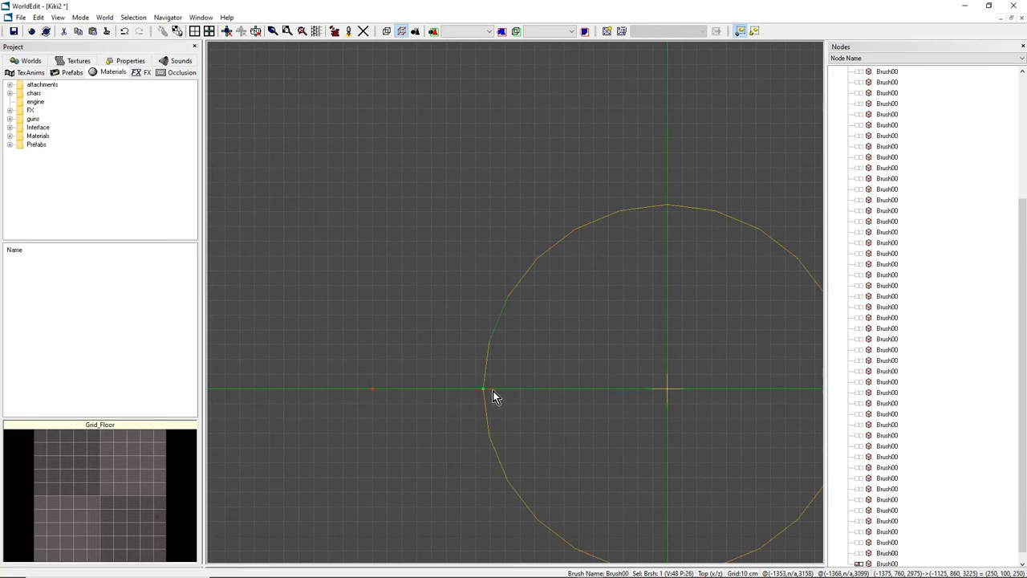
pyautogui.click(505, 342)
pyautogui.click(625, 198)
pyautogui.click(654, 171)
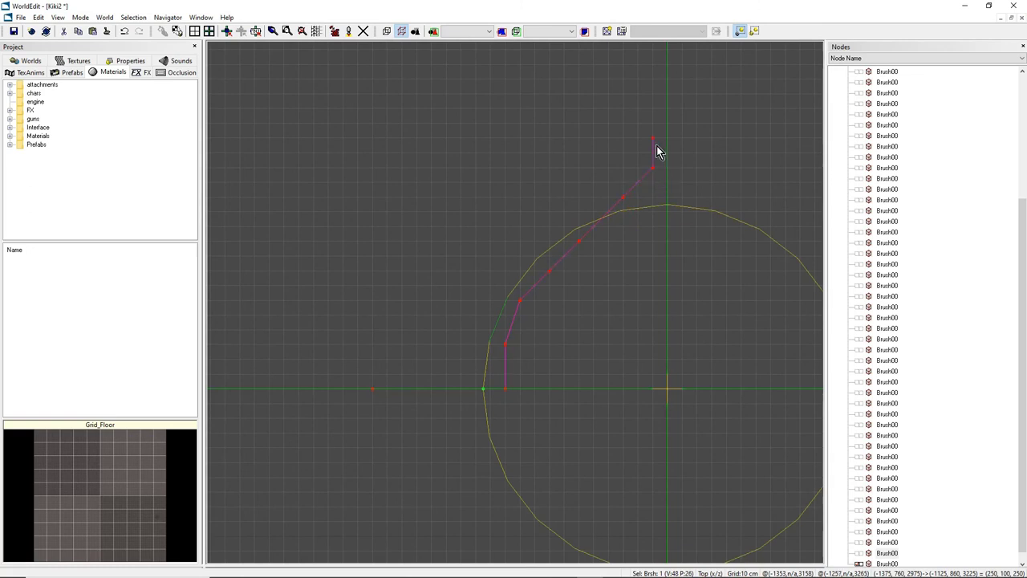
pyautogui.click(385, 169)
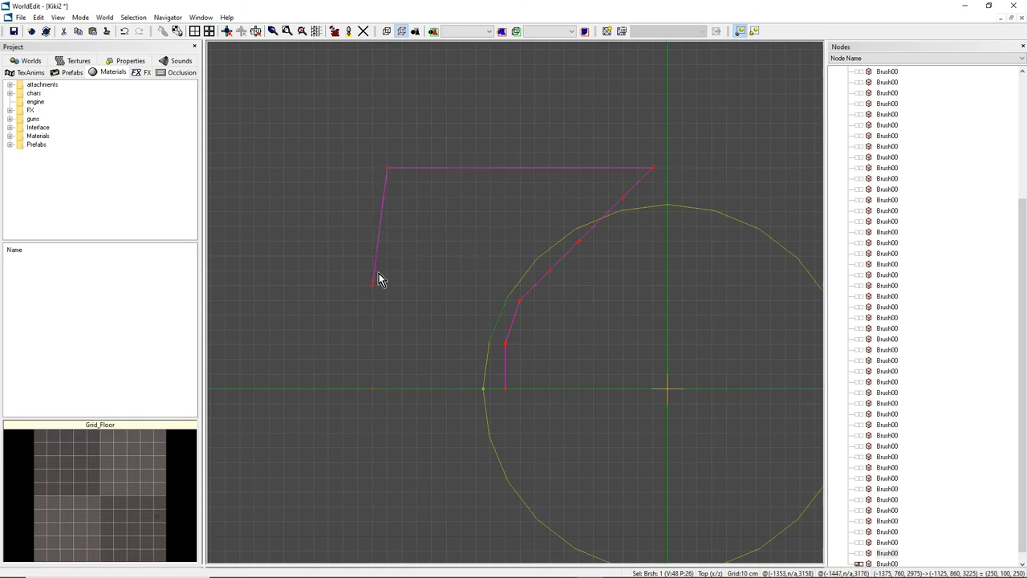
pyautogui.click(375, 387)
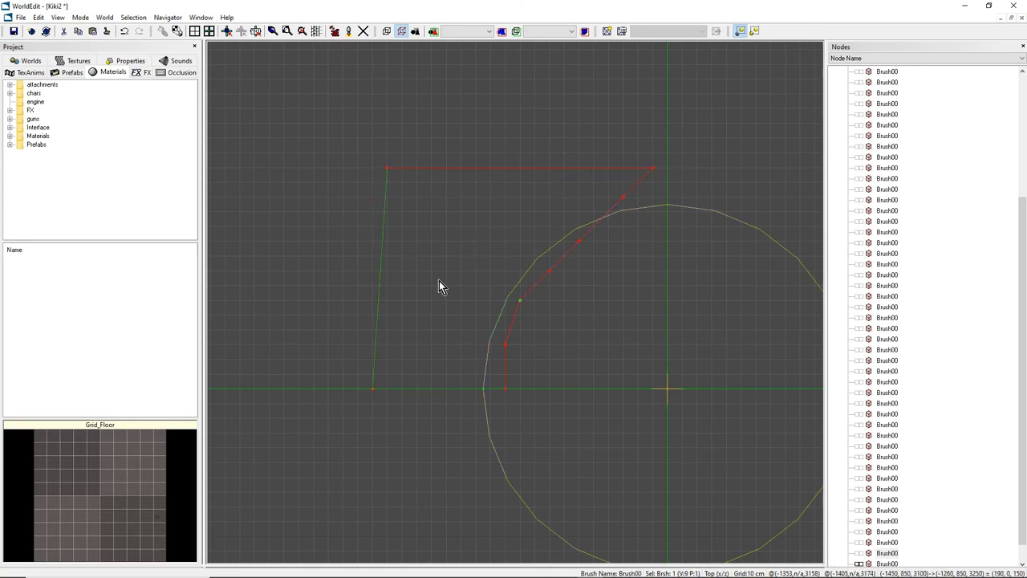
# Move the flat polygon's upper-left vertex directly above its lower-left vertex to make that side vertical.
pyautogui.press('o')
pyautogui.press('g')
pyautogui.click(387, 173)
pyautogui.click(571, 256)
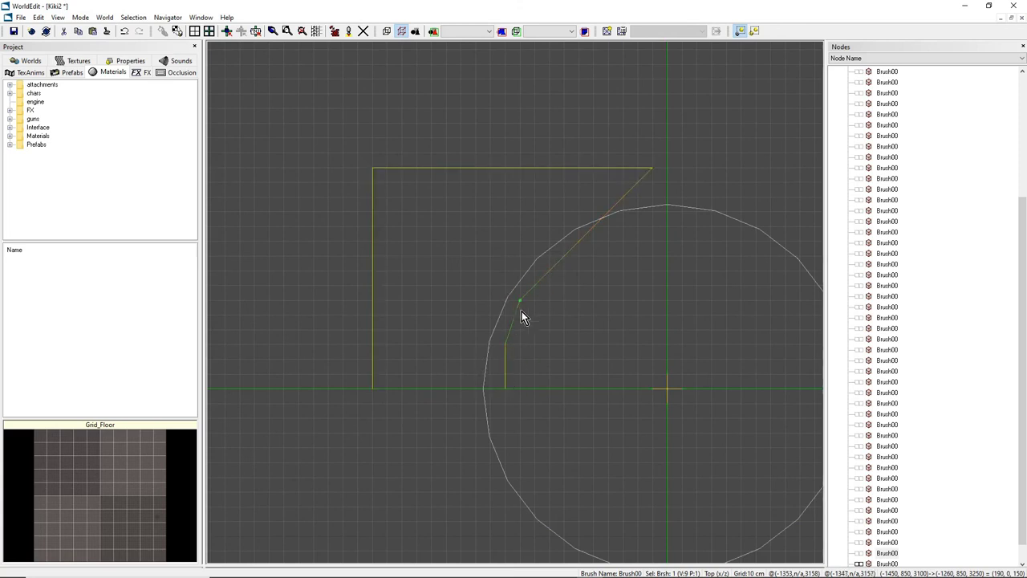
pyautogui.scroll(1, 498, 332)
pyautogui.moveTo(489, 318); pyautogui.dragTo(491, 330, button='middle')
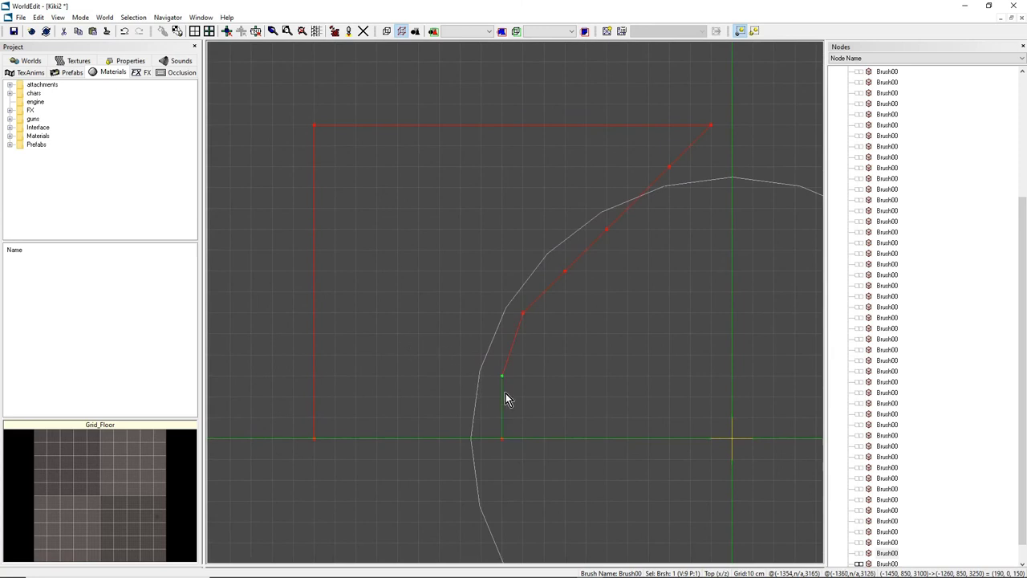
pyautogui.press('v')
pyautogui.click(503, 378)
pyautogui.click(506, 382)
pyautogui.click(504, 382)
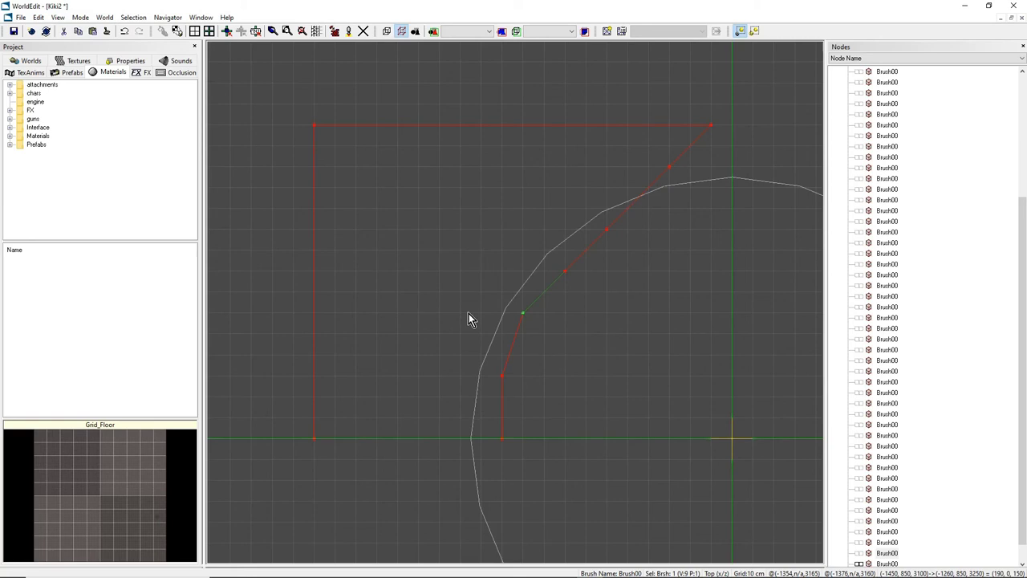
# Join the flat polygon and the cylinder into one brush and return to geometry editing.
pyautogui.press('b')
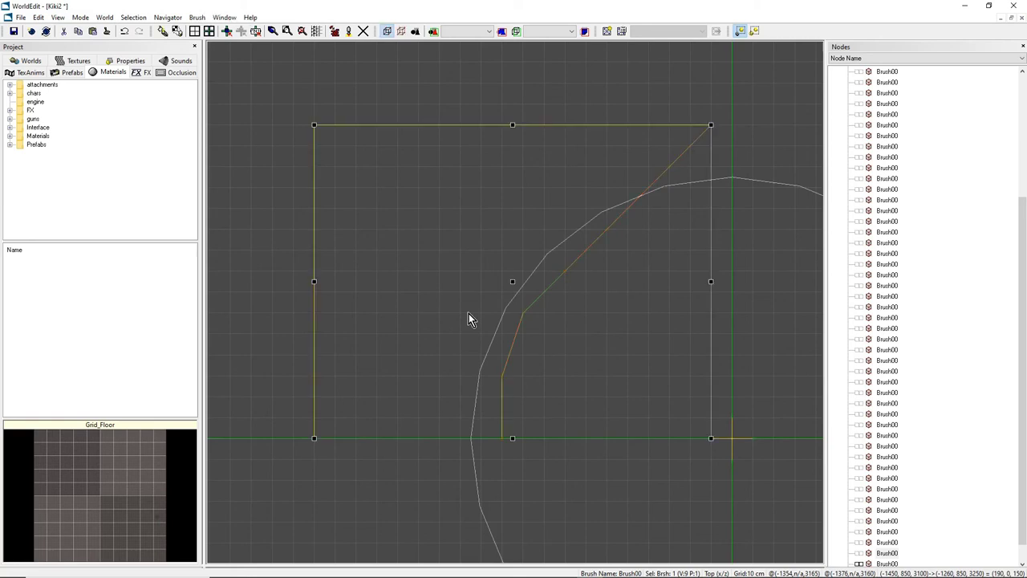
pyautogui.keyDown('ctrl'); pyautogui.click(499, 485); pyautogui.keyUp('ctrl')
pyautogui.press('j')
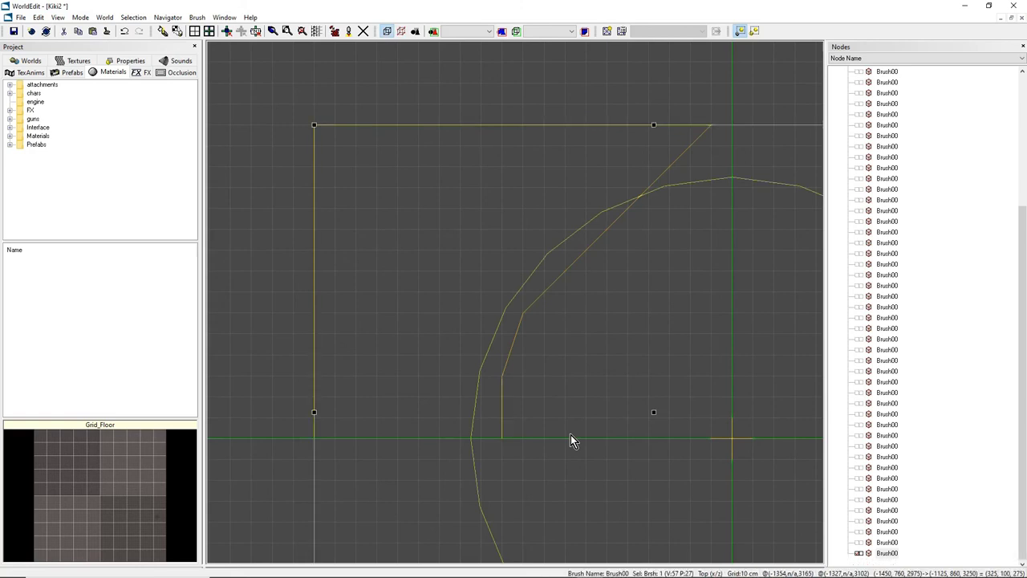
pyautogui.hotkey('ctrl', 'g')
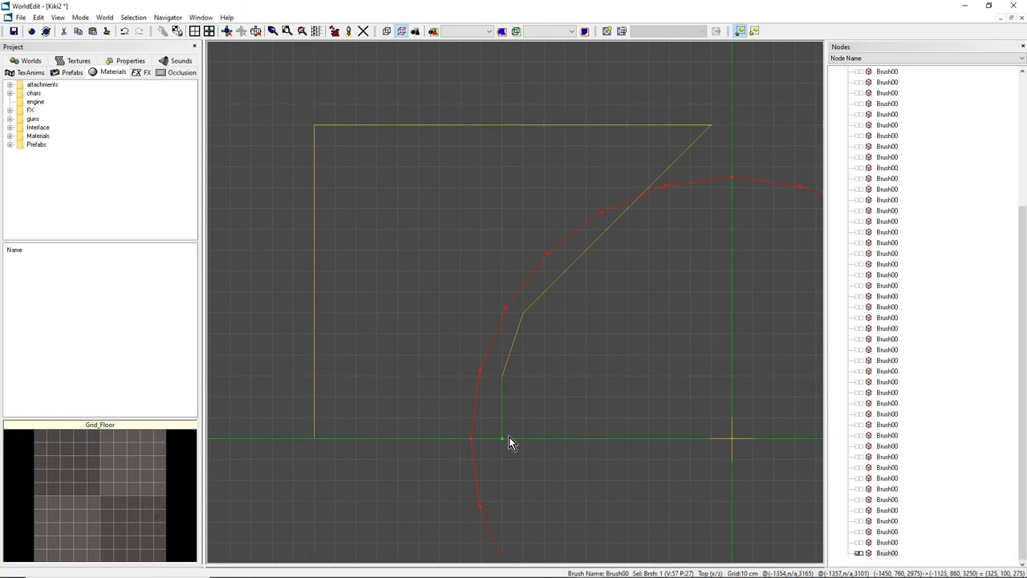
# Snap the polygon's first four inner vertices, starting at the horizontal centre line, onto the matching cylinder vertices.
pyautogui.scroll(3, 476, 399)
pyautogui.moveTo(477, 399); pyautogui.dragTo(542, 332, button='middle')
pyautogui.scroll(2, 540, 411)
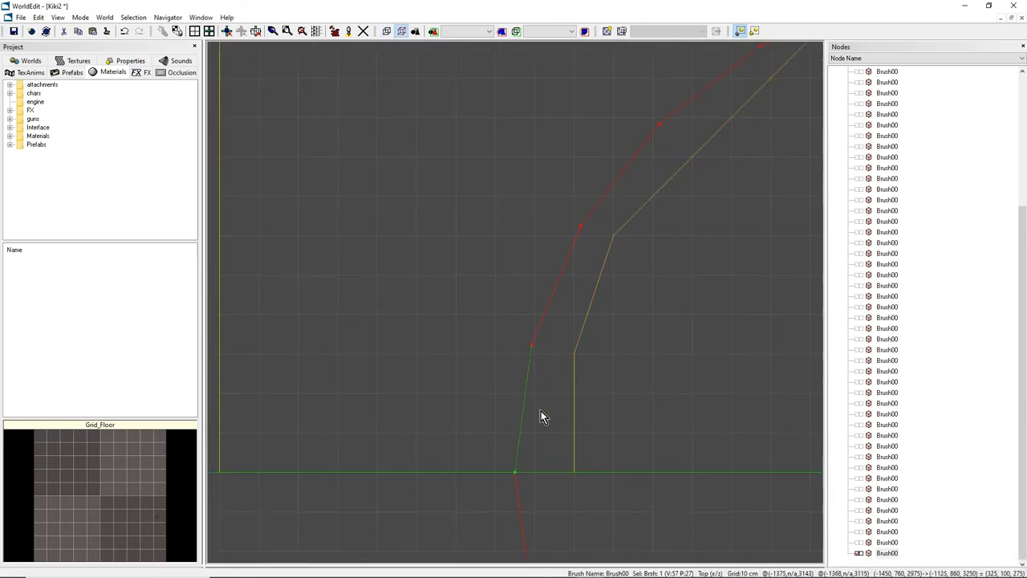
pyautogui.scroll(-3, 545, 417)
pyautogui.scroll(1, 543, 418)
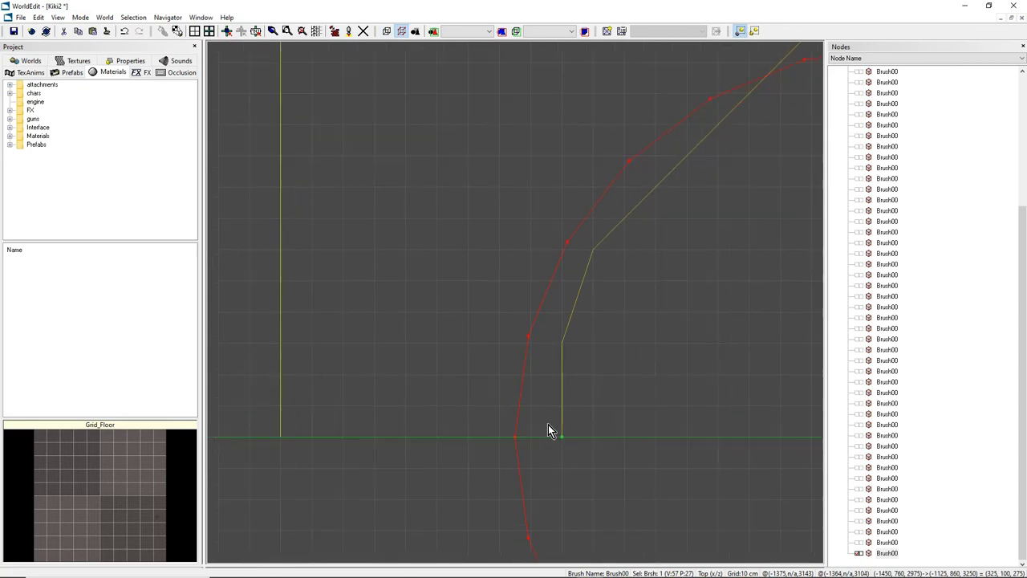
pyautogui.click(548, 425)
pyautogui.moveTo(561, 437)
pyautogui.mouseDown()
pyautogui.moveTo(515, 433)
pyautogui.moveTo(523, 394)
pyautogui.moveTo(519, 451)
pyautogui.moveTo(514, 438)
pyautogui.mouseUp()
pyautogui.moveTo(561, 347); pyautogui.dragTo(528, 335)
pyautogui.moveTo(594, 248); pyautogui.dragTo(567, 241)
pyautogui.moveTo(656, 187); pyautogui.dragTo(629, 160)
# Snap the polygon's next two inner vertices onto the following cylinder vertices near the top of the curve.
pyautogui.scroll(1, 627, 198)
pyautogui.scroll(-5, 627, 199)
pyautogui.moveTo(627, 199); pyautogui.dragTo(515, 305, button='middle')
pyautogui.scroll(2, 557, 228)
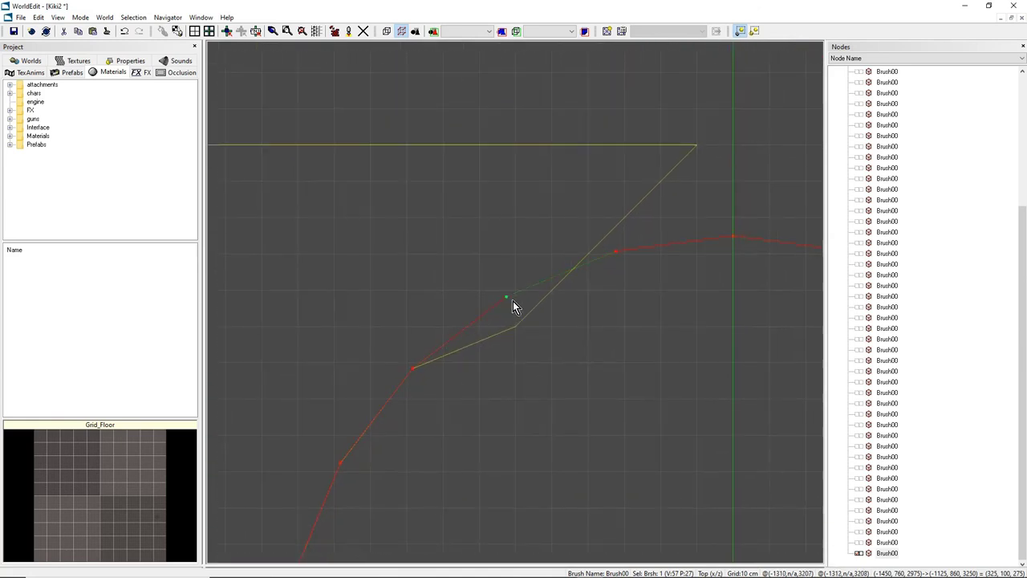
pyautogui.click(518, 327)
pyautogui.moveTo(518, 329)
pyautogui.mouseDown()
pyautogui.moveTo(509, 295)
pyautogui.moveTo(553, 280)
pyautogui.moveTo(624, 218)
pyautogui.moveTo(617, 251)
pyautogui.mouseUp()
pyautogui.scroll(-4, 732, 241)
pyautogui.moveTo(732, 242)
pyautogui.mouseDown(button='middle')
pyautogui.moveTo(810, 178)
pyautogui.moveTo(755, 221)
pyautogui.mouseUp(button='middle')
pyautogui.scroll(5, 581, 259)
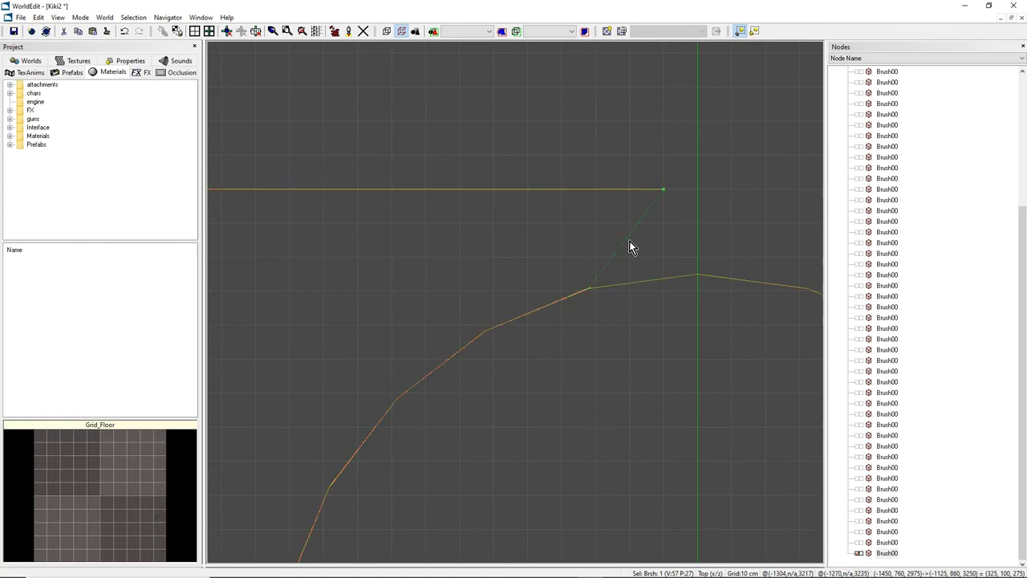
# Split the slanted edge beside the polygon's upper-right corner and move the new vertex onto the cylinder's topmost vertex.
pyautogui.click(532, 277)
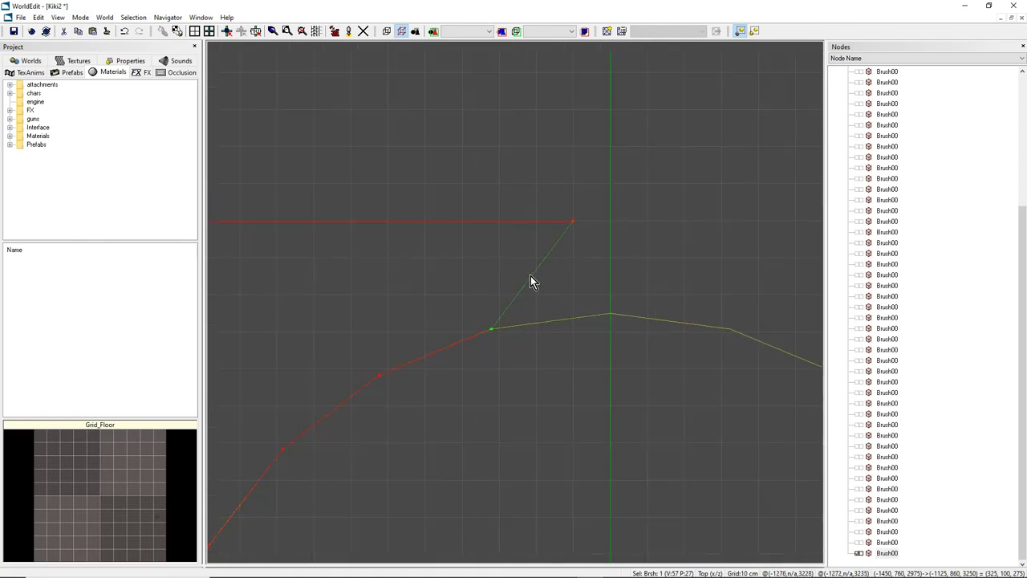
pyautogui.rightClick(531, 275)
pyautogui.moveTo(560, 306)
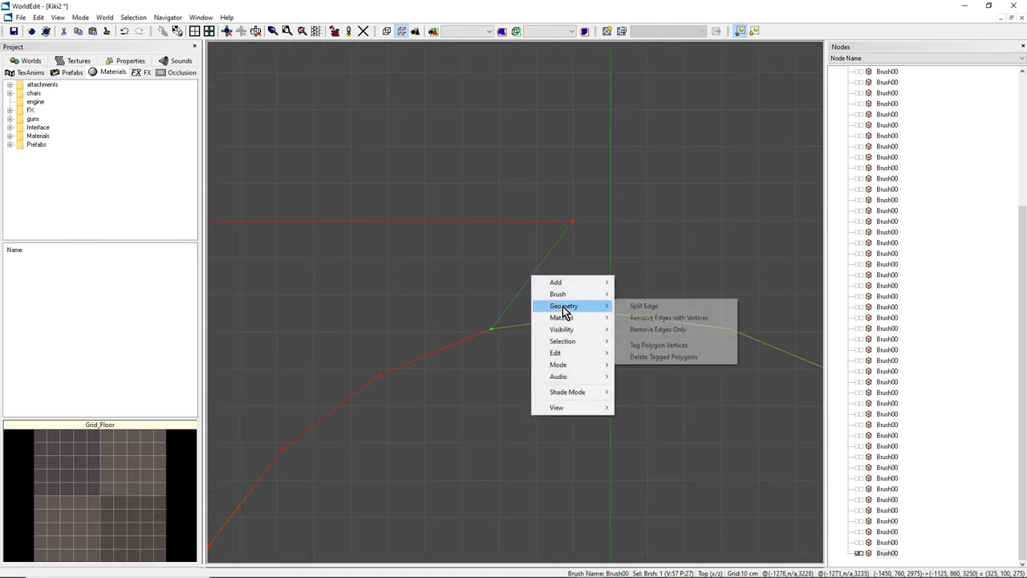
pyautogui.click(642, 308)
pyautogui.click(533, 273)
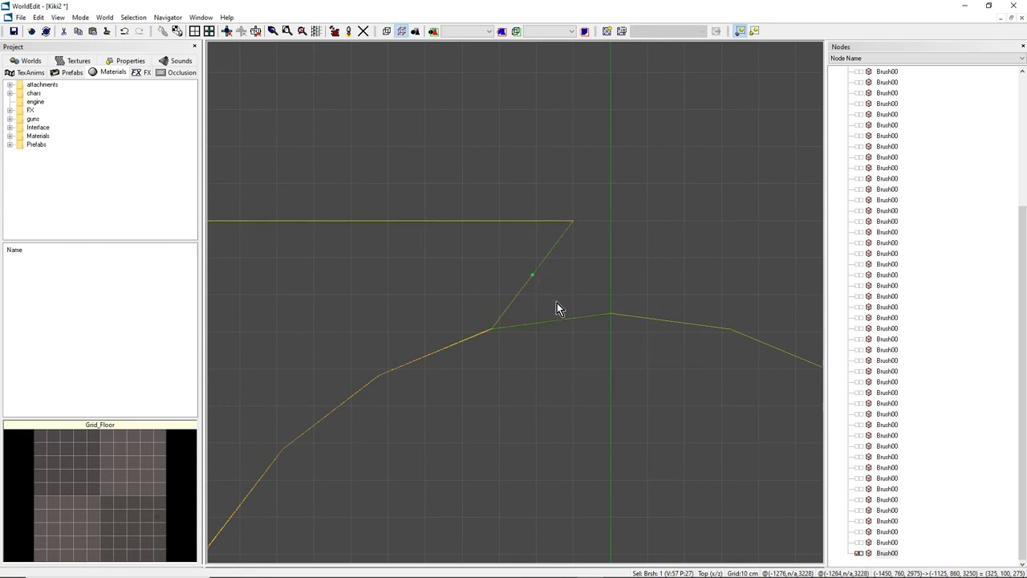
pyautogui.moveTo(532, 274); pyautogui.dragTo(590, 316)
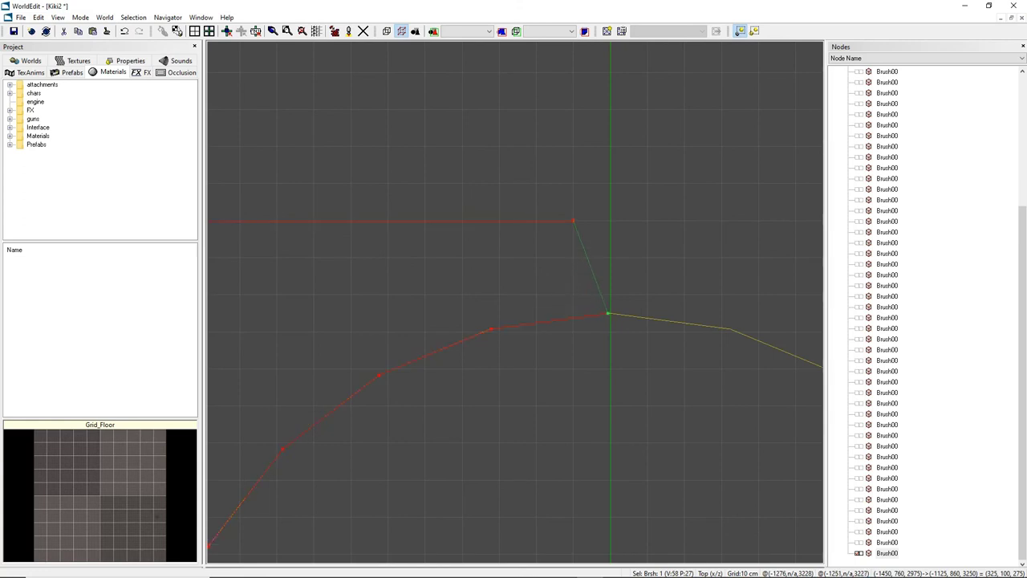
# Move the polygon's upper-right corner vertex onto the cylinder's vertical centre line.
pyautogui.click(577, 235)
pyautogui.click(573, 226)
pyautogui.click(594, 225)
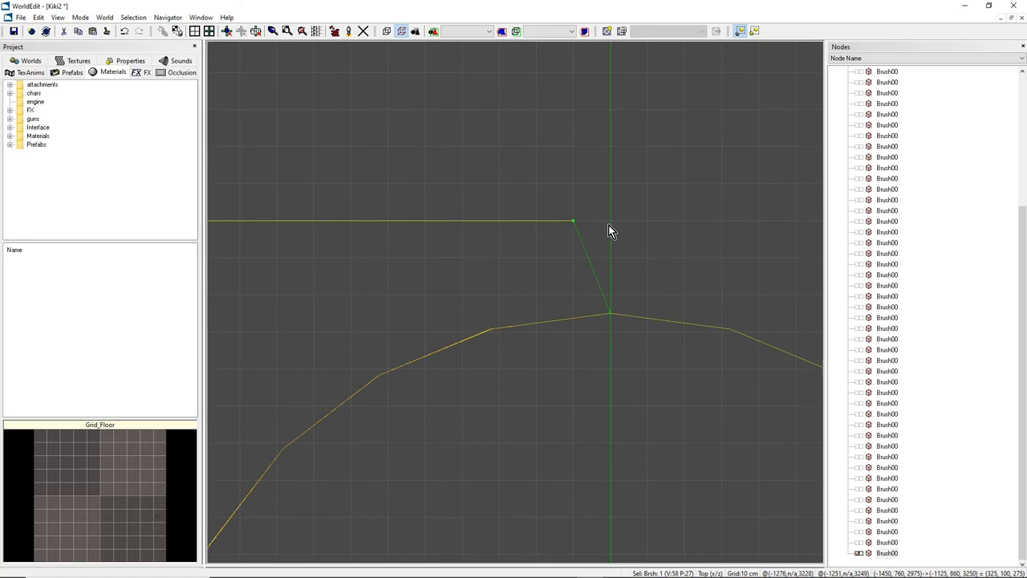
pyautogui.click(606, 214)
pyautogui.click(575, 222)
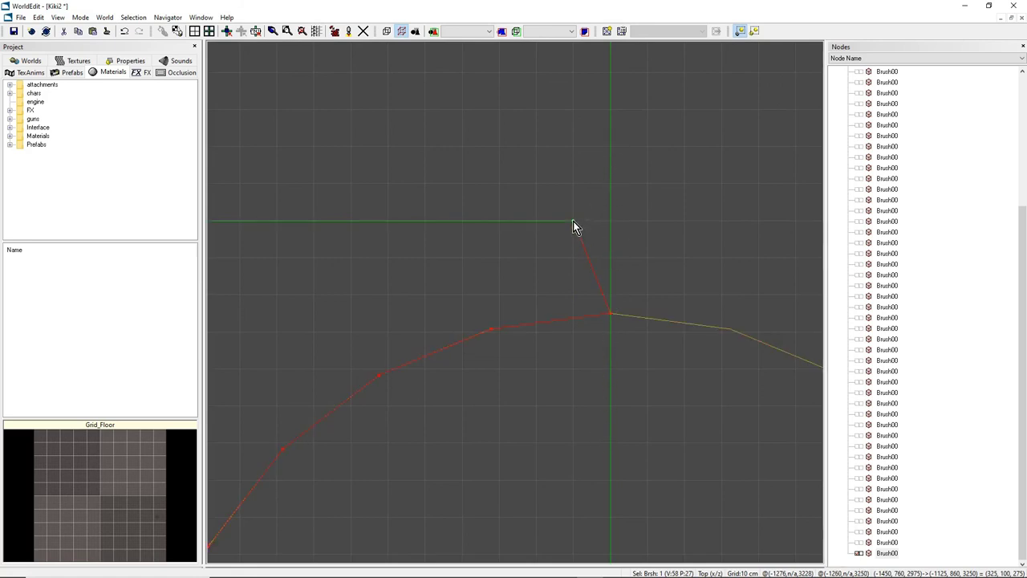
pyautogui.moveTo(573, 221); pyautogui.dragTo(610, 220)
# Set the grid to 50 cm, move the polygon's two upper corners 50 cm outward, and return to brush editing.
pyautogui.scroll(-4, 586, 243)
pyautogui.moveTo(586, 243); pyautogui.dragTo(653, 171, button='middle')
pyautogui.scroll(-1, 518, 307)
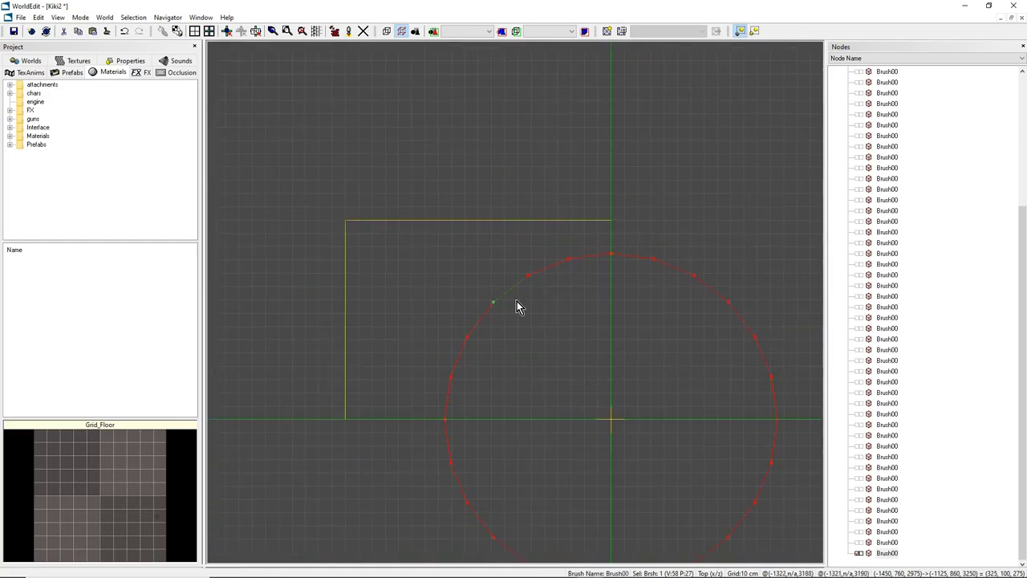
pyautogui.moveTo(439, 251); pyautogui.dragTo(437, 279, button='middle')
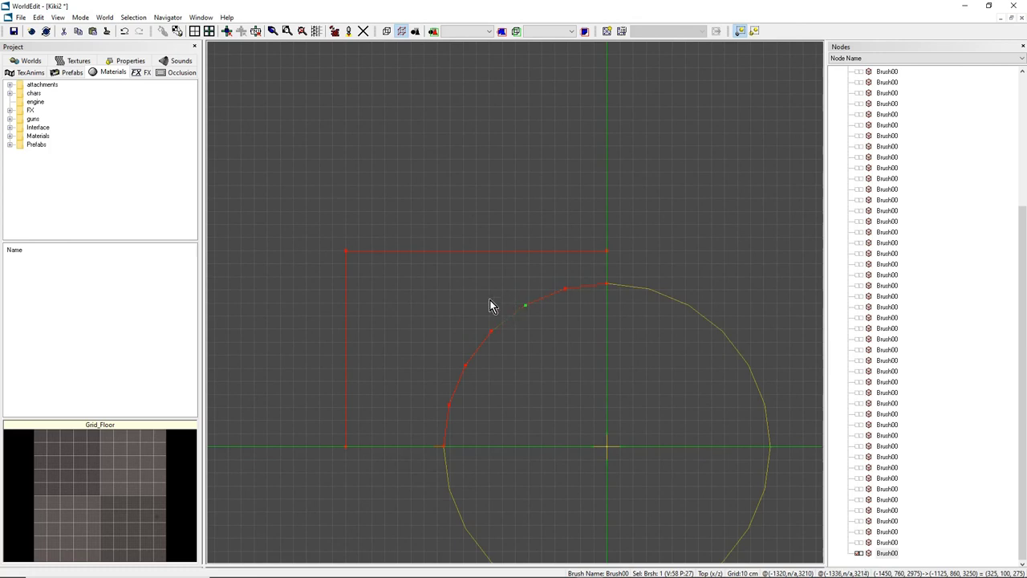
pyautogui.press('+')
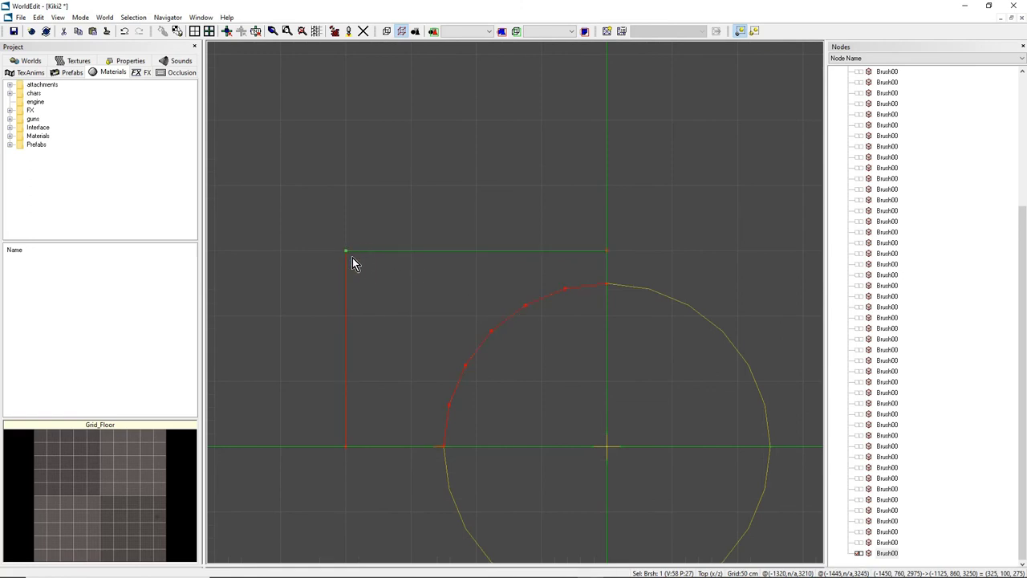
pyautogui.moveTo(346, 253); pyautogui.dragTo(346, 186)
pyautogui.moveTo(606, 251); pyautogui.dragTo(607, 186)
pyautogui.hotkey('ctrl', 'b')
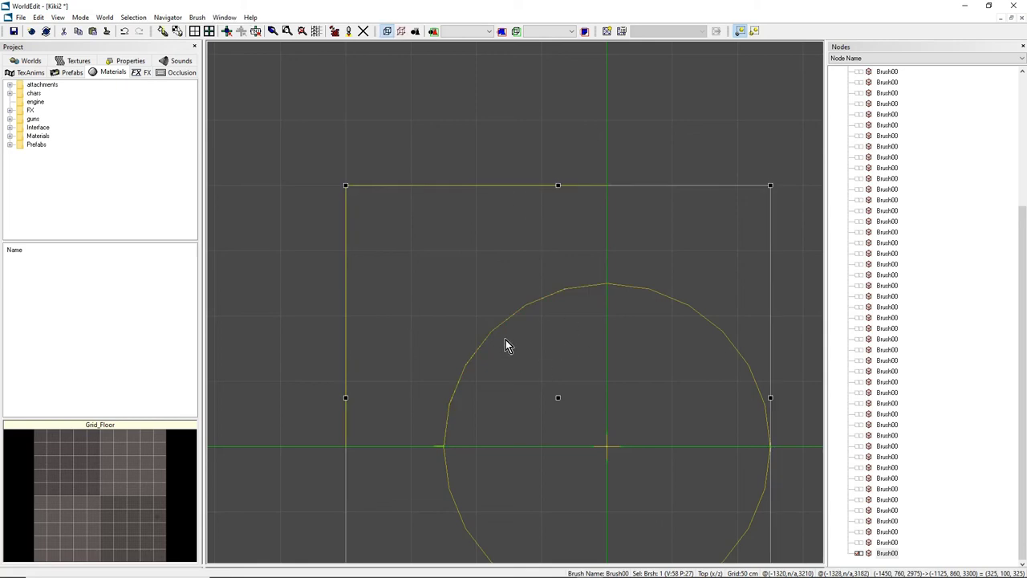
# Restore the four-view layout and split the joined brush into separate single-polygon brushes.
pyautogui.press('Tab')
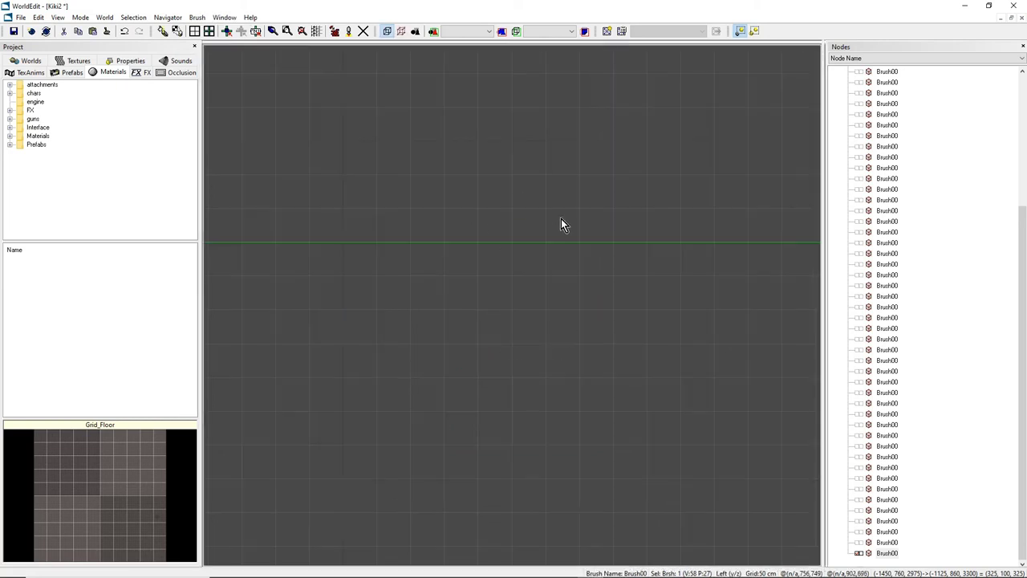
pyautogui.press('Tab')
pyautogui.press('Tab')
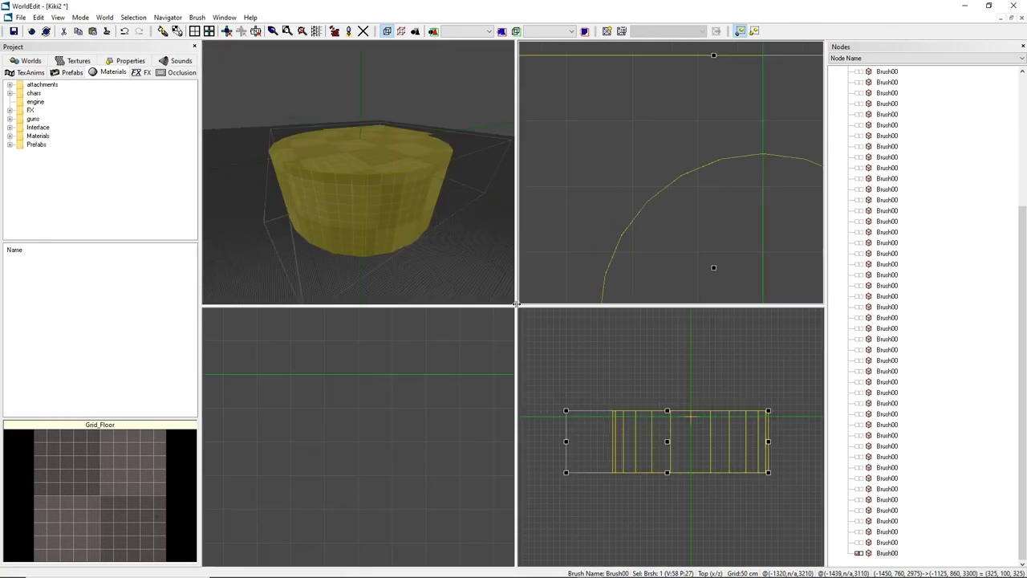
pyautogui.moveTo(415, 202)
pyautogui.mouseDown(button='right')
pyautogui.moveTo(309, 210)
pyautogui.moveTo(345, 213)
pyautogui.moveTo(333, 217)
pyautogui.moveTo(371, 183)
pyautogui.moveTo(403, 182)
pyautogui.moveTo(403, 201)
pyautogui.mouseUp(button='right')
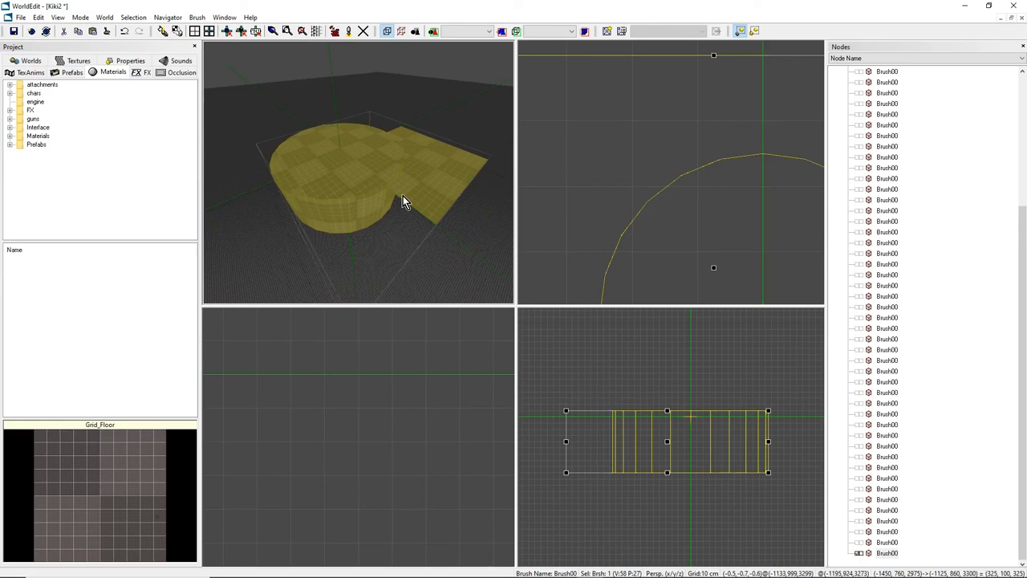
pyautogui.click(457, 190)
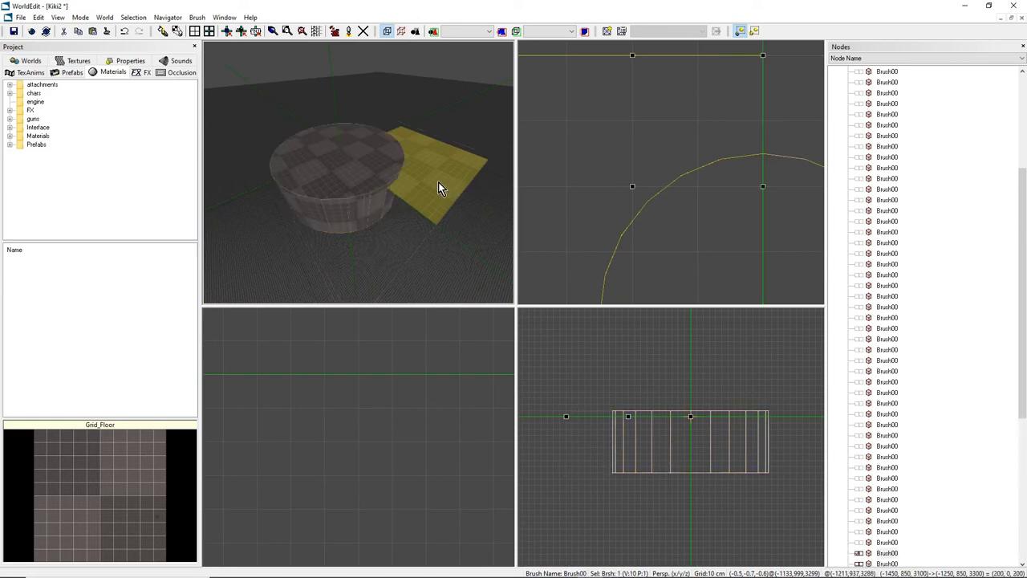
pyautogui.moveTo(439, 187)
pyautogui.mouseDown(button='right')
pyautogui.moveTo(433, 162)
pyautogui.moveTo(439, 189)
pyautogui.mouseUp(button='right')
# Select all the split polygons except the flat corner piece and join them back into one cylinder brush.
pyautogui.moveTo(349, 176); pyautogui.dragTo(278, 145, button='right')
pyautogui.moveTo(254, 93); pyautogui.dragTo(413, 251)
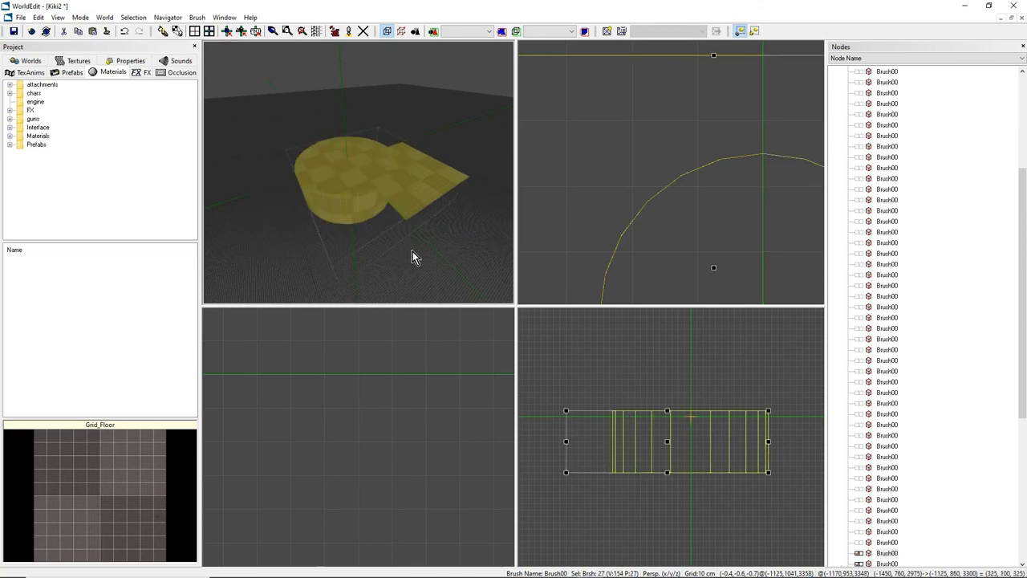
pyautogui.keyDown('ctrl'); pyautogui.click(429, 177); pyautogui.keyUp('ctrl')
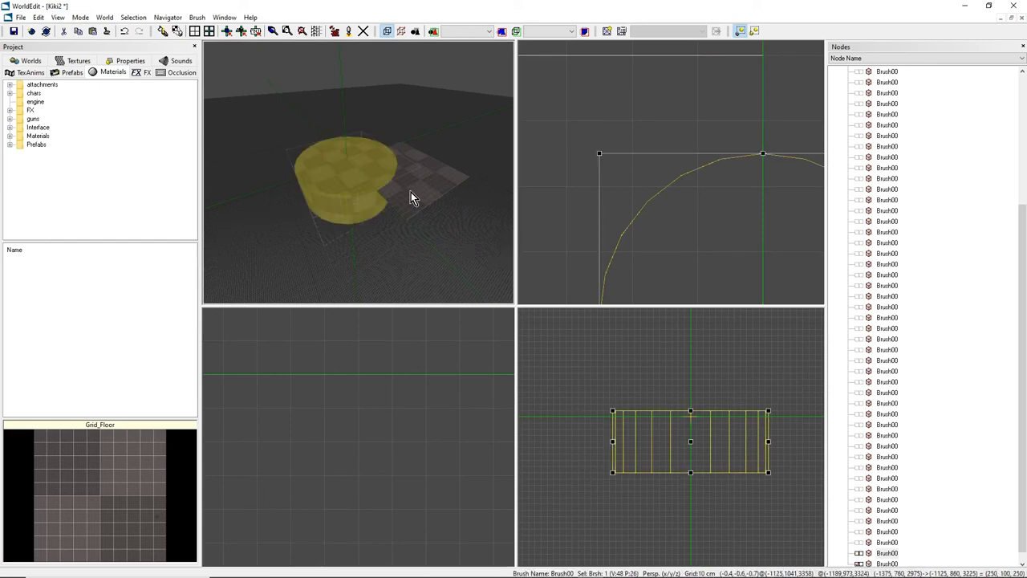
# Select the flat corner polygon beside the cylinder and nudge it outward by two 50 cm grid steps.
pyautogui.moveTo(411, 192); pyautogui.dragTo(357, 176, button='right')
pyautogui.click(406, 172)
pyautogui.click(406, 175)
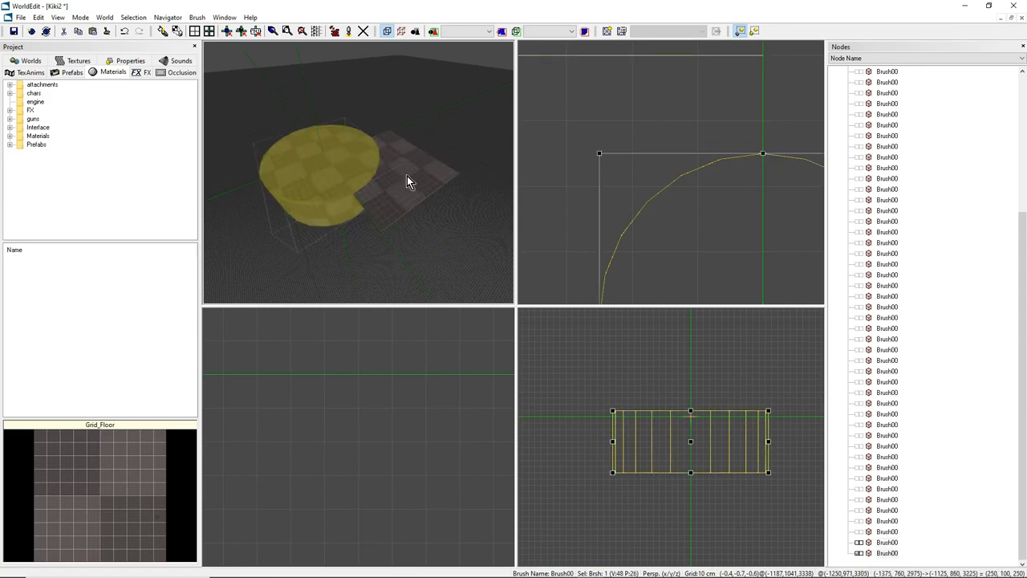
pyautogui.click(405, 175)
pyautogui.click(320, 174)
pyautogui.moveTo(320, 168); pyautogui.dragTo(341, 175, button='middle')
pyautogui.click(433, 149)
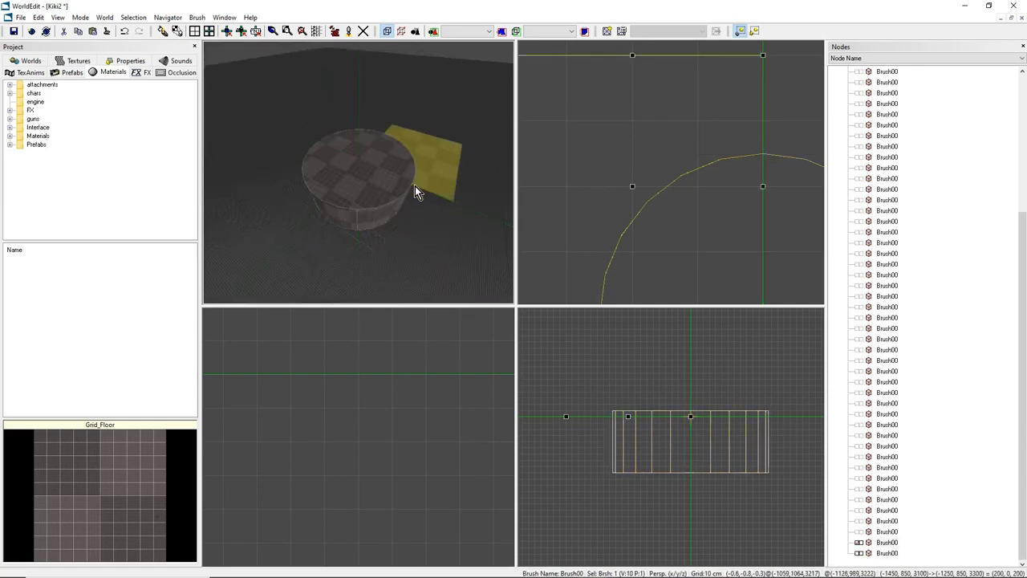
pyautogui.scroll(-3, 635, 209)
pyautogui.press('Left')
pyautogui.press('Left')
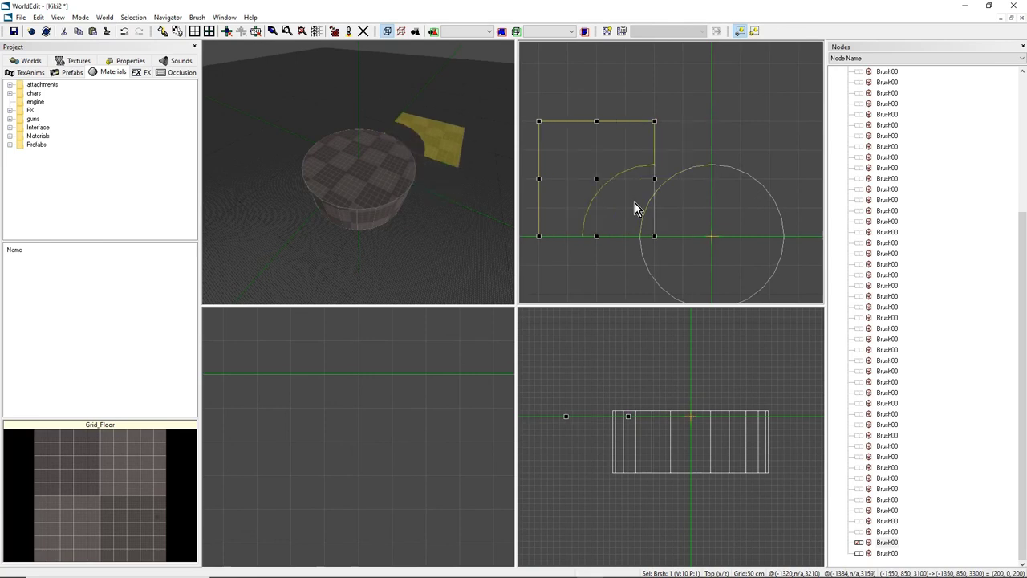
# Undo both nudges of the flat corner polygon and frame it in the views.
pyautogui.hotkey('ctrl', 'z')
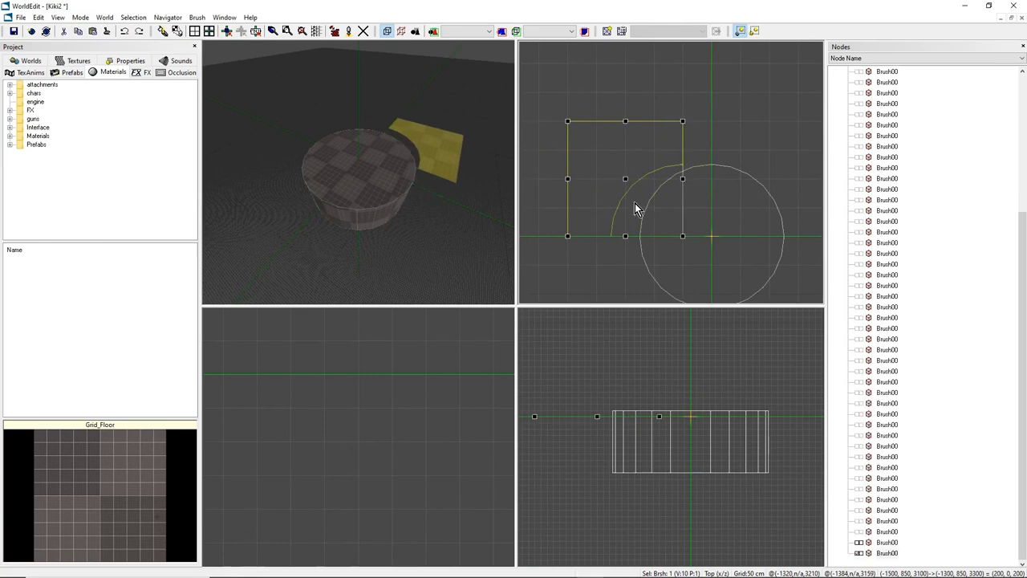
pyautogui.hotkey('ctrl', 'z')
pyautogui.press('f')
pyautogui.moveTo(345, 234); pyautogui.dragTo(394, 238, button='right')
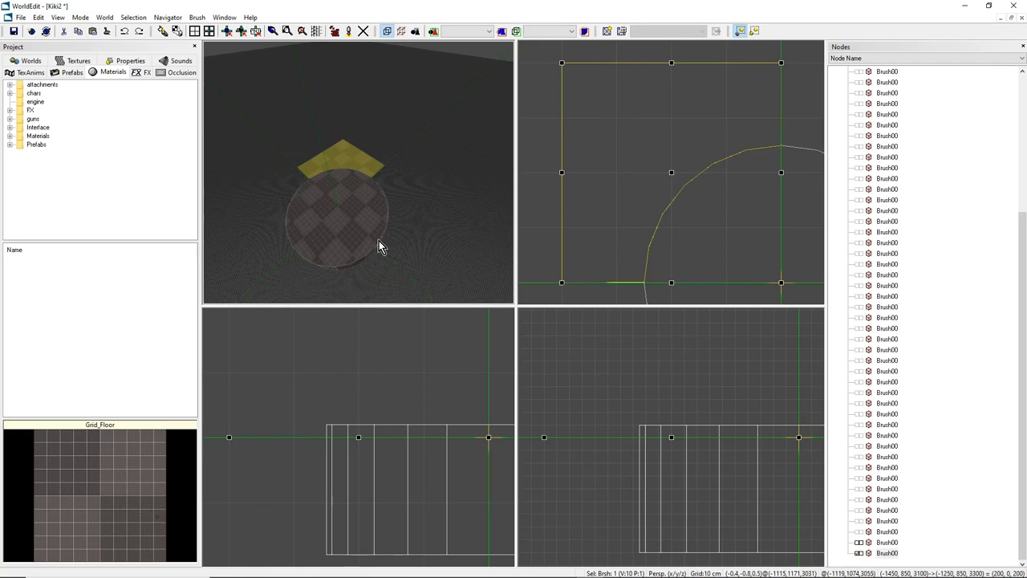
pyautogui.moveTo(379, 241)
pyautogui.mouseDown(button='right')
pyautogui.moveTo(402, 240)
pyautogui.moveTo(378, 239)
pyautogui.mouseUp(button='right')
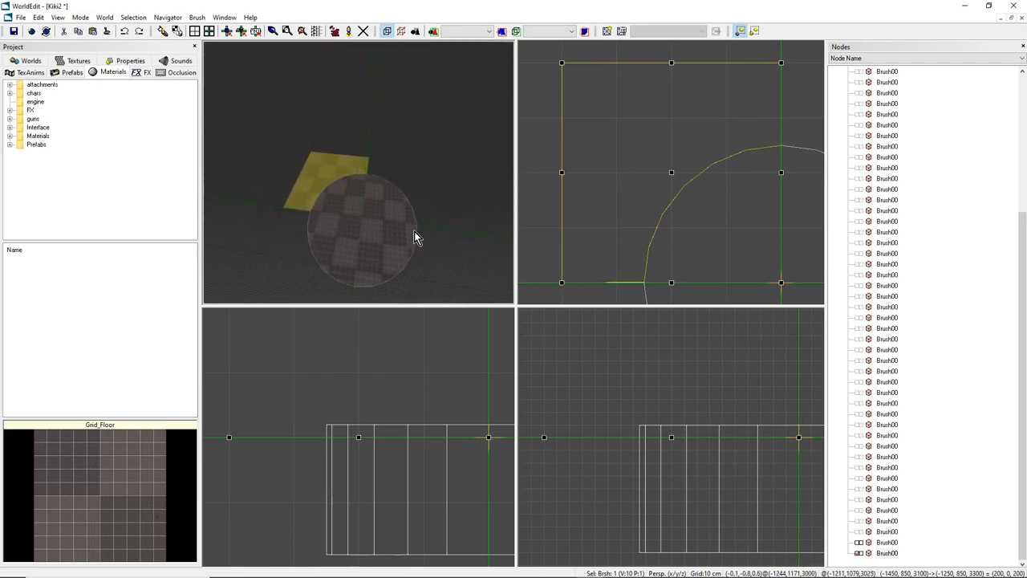
# Select the cylinder brush and place a copy of it about 150 cm below the original, keeping the original selected.
pyautogui.moveTo(423, 232); pyautogui.dragTo(439, 212)
pyautogui.click(411, 184)
pyautogui.moveTo(411, 180); pyautogui.dragTo(398, 184)
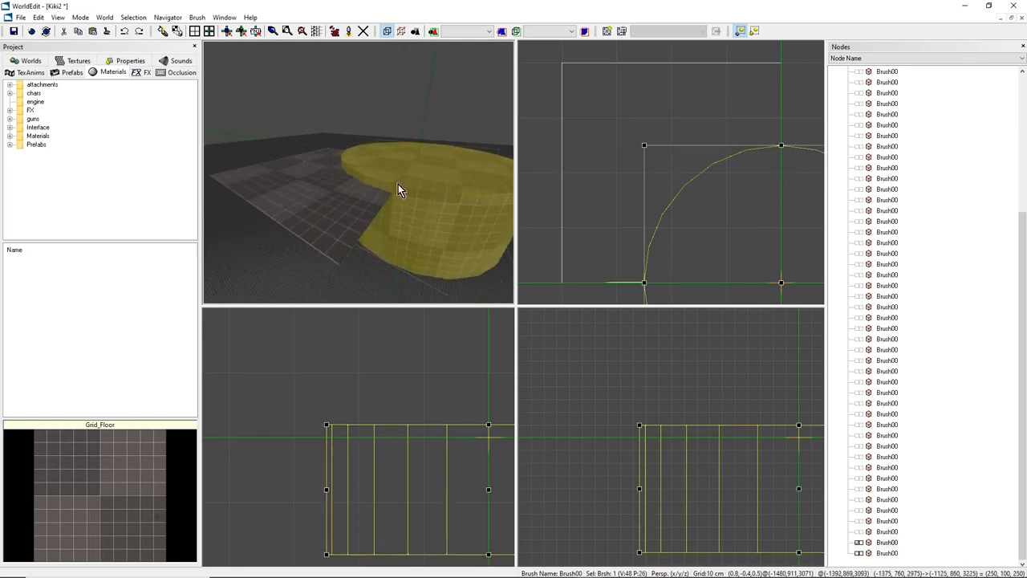
pyautogui.scroll(-3, 376, 453)
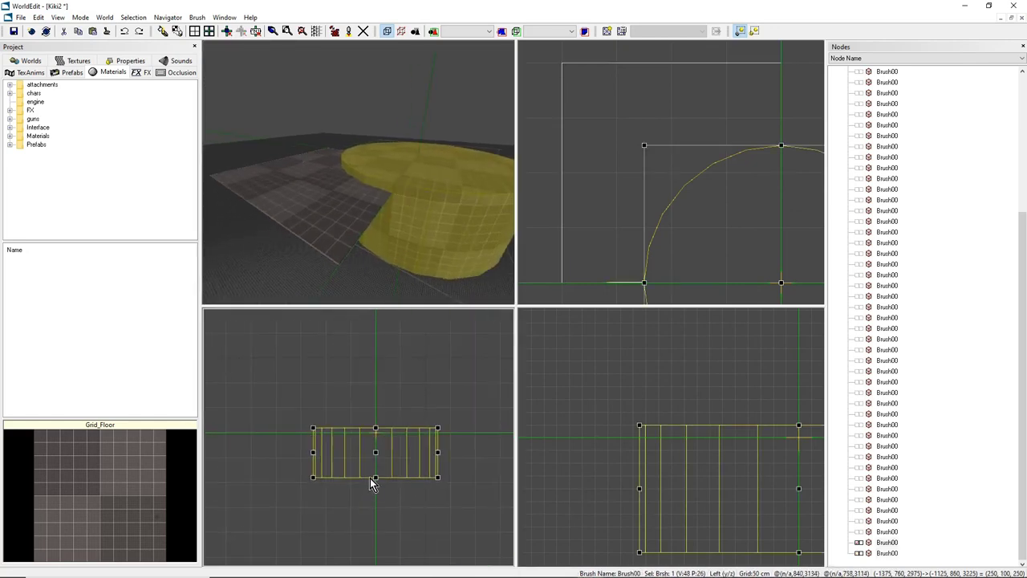
pyautogui.keyDown('shift'); pyautogui.moveTo(376, 453); pyautogui.dragTo(374, 529); pyautogui.keyUp('shift')
pyautogui.click(391, 253)
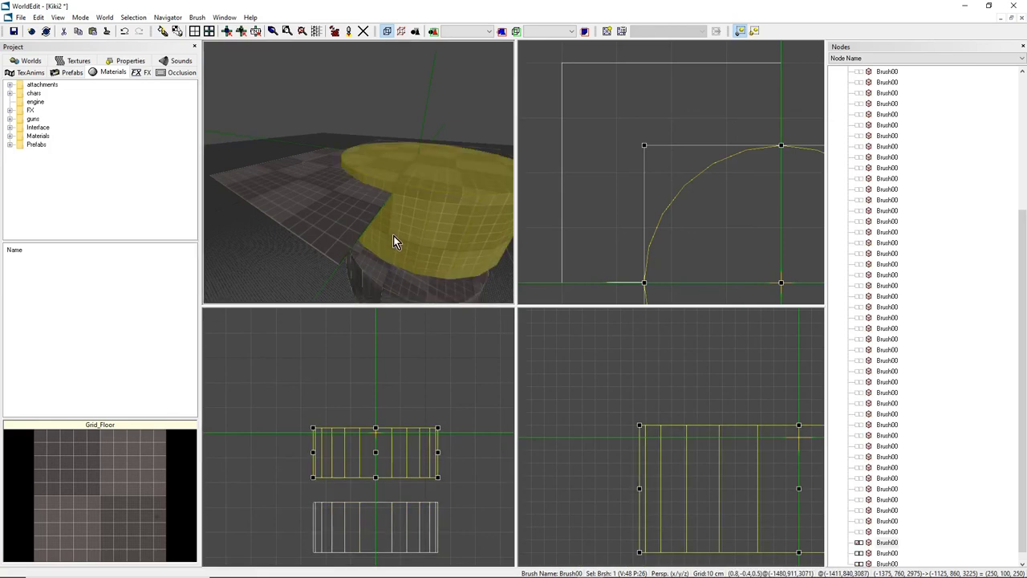
# Delete the top face polygon of the upper cylinder and return to brush editing.
pyautogui.moveTo(393, 235); pyautogui.dragTo(395, 219)
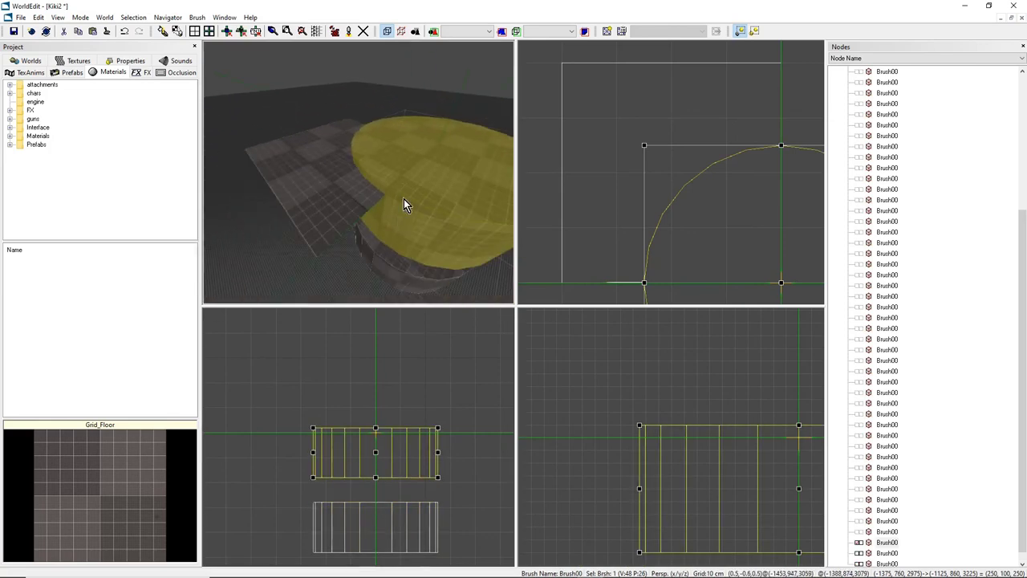
pyautogui.moveTo(404, 198); pyautogui.dragTo(406, 174, button='right')
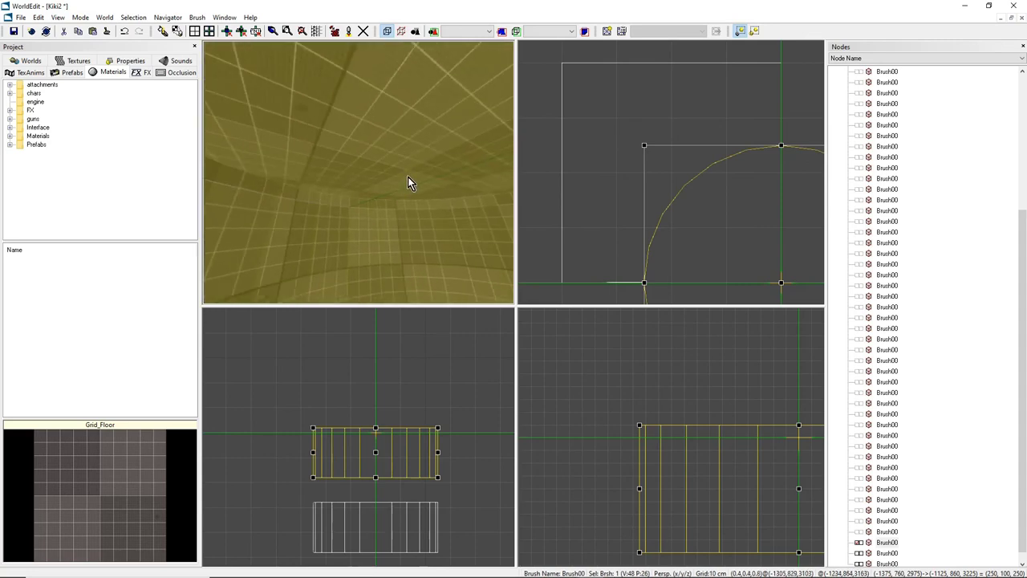
pyautogui.press('g')
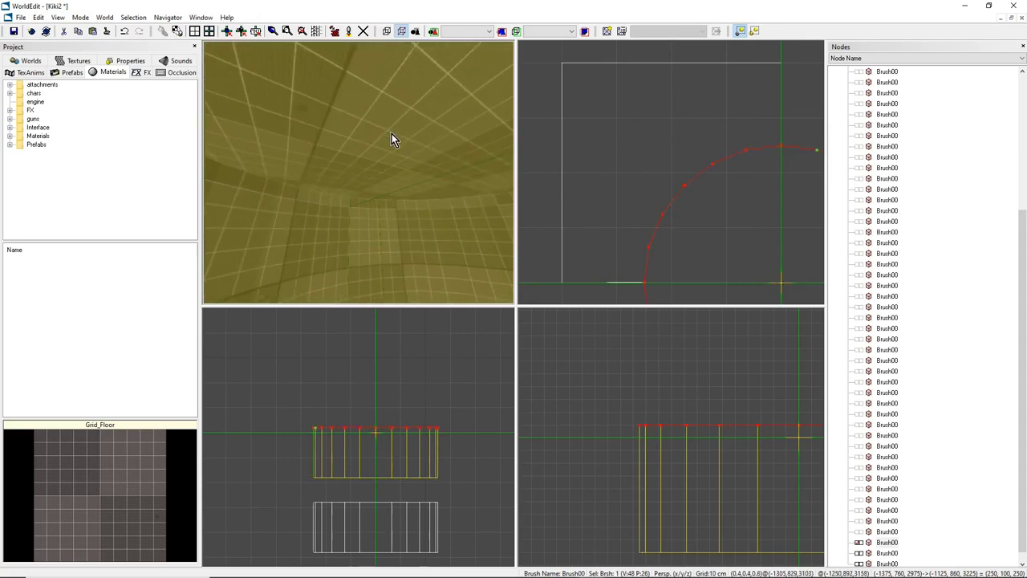
pyautogui.press('Delete')
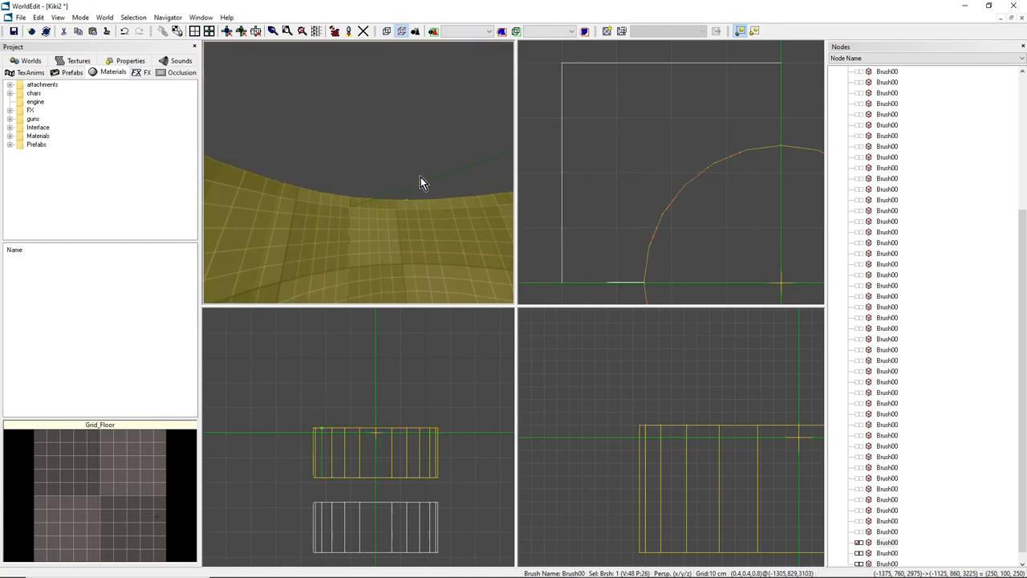
pyautogui.press('o')
# Lower the open cylinder's top edge by 10 cm to the level of the flat corner polygon.
pyautogui.moveTo(382, 159); pyautogui.dragTo(378, 216, button='right')
pyautogui.moveTo(396, 137); pyautogui.dragTo(385, 80, button='right')
pyautogui.moveTo(399, 149); pyautogui.dragTo(384, 166)
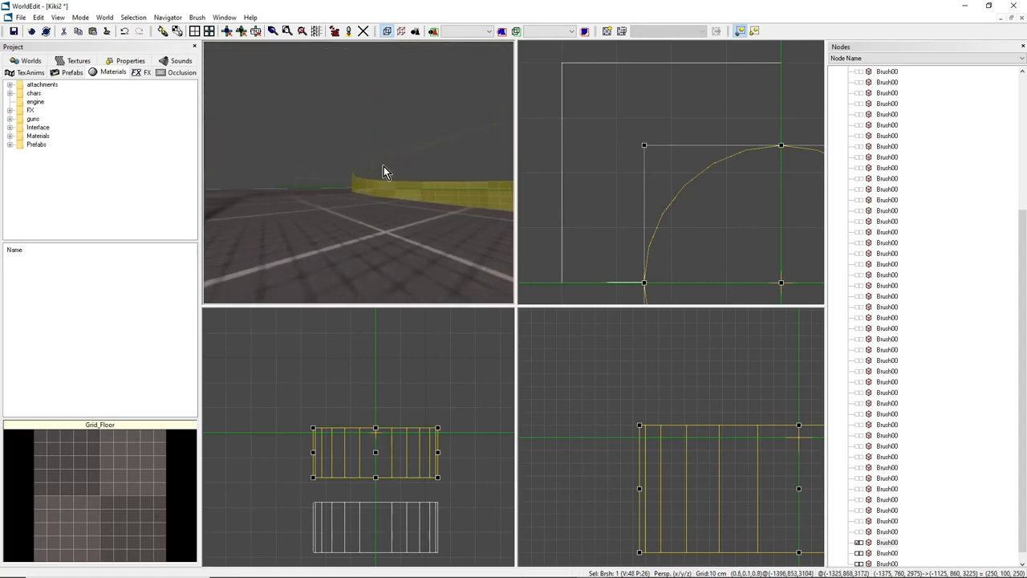
pyautogui.scroll(-3, 688, 206)
pyautogui.scroll(-2, 754, 433)
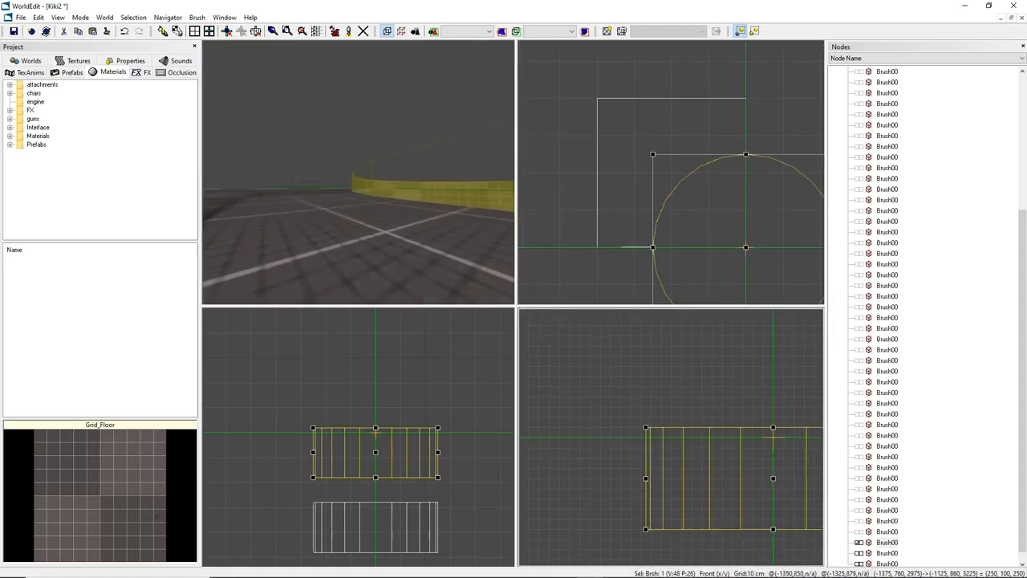
pyautogui.moveTo(761, 432); pyautogui.dragTo(672, 440, button='middle')
pyautogui.scroll(6, 672, 440)
pyautogui.moveTo(706, 429); pyautogui.dragTo(706, 448)
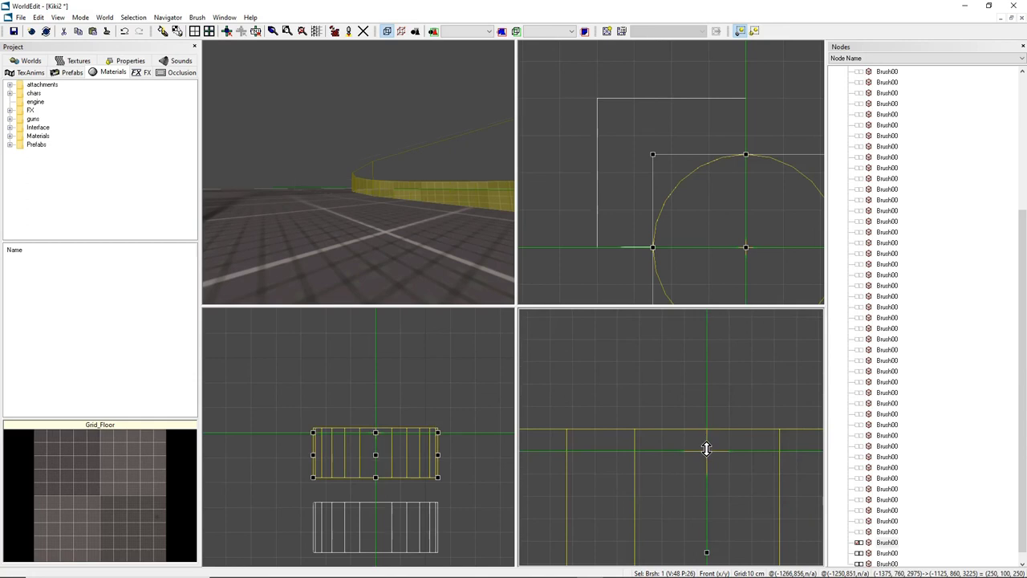
# Select the flat corner polygon and paste a copy of it at the cylinder's centre marker.
pyautogui.moveTo(383, 144); pyautogui.dragTo(327, 148)
pyautogui.click(336, 133)
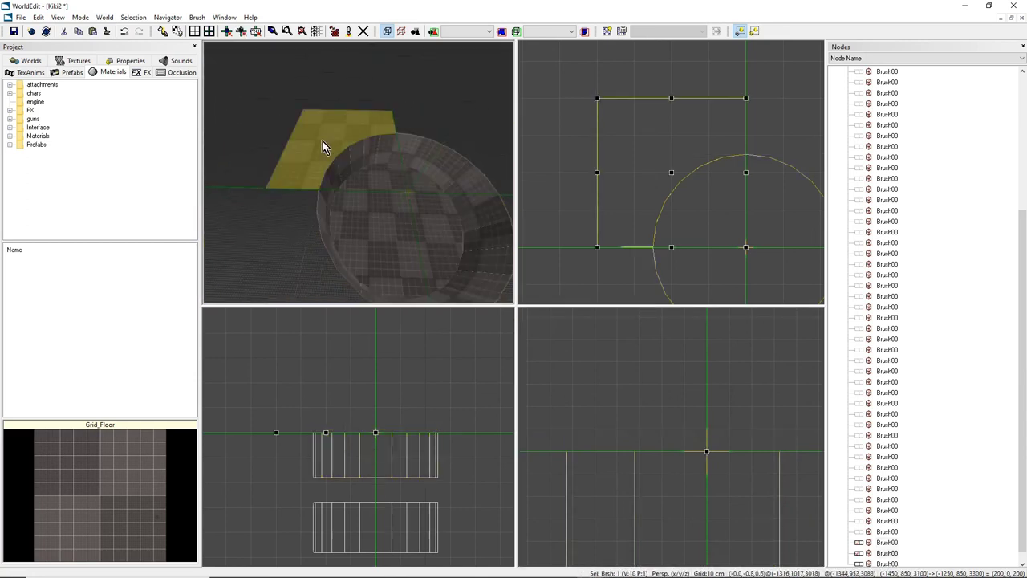
pyautogui.moveTo(458, 112); pyautogui.dragTo(471, 269)
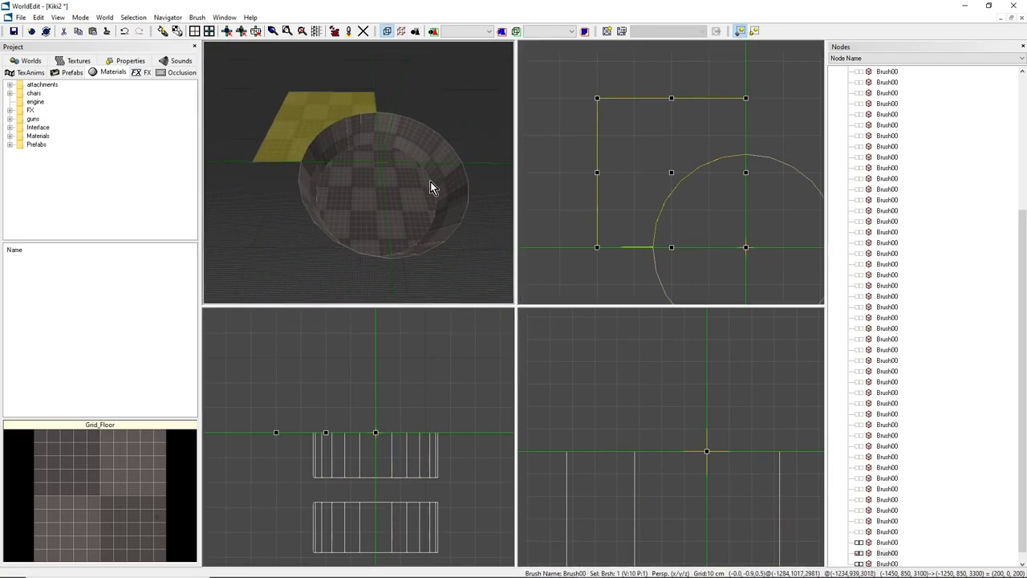
pyautogui.scroll(-3, 670, 201)
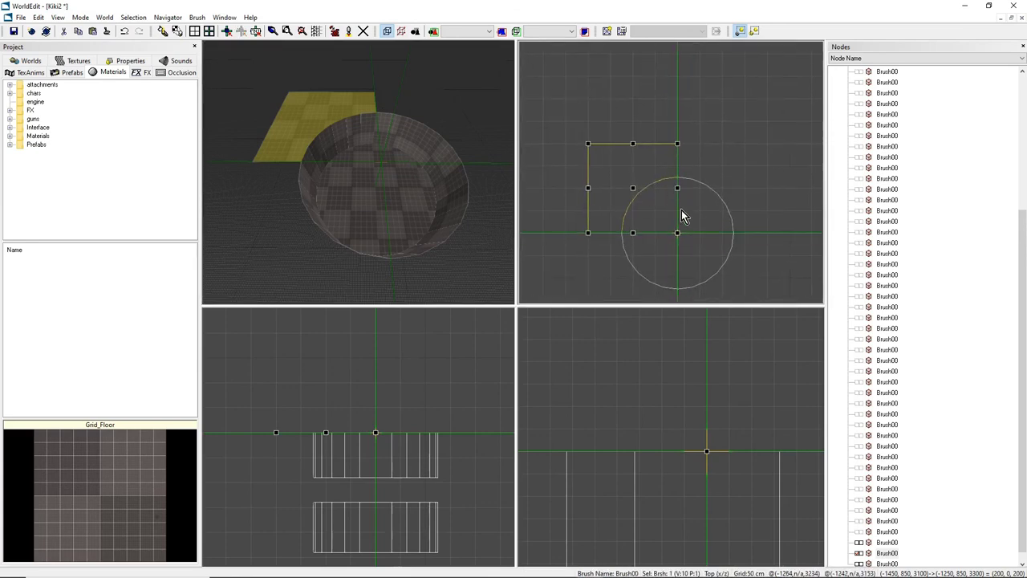
pyautogui.hotkey('ctrl', 'v')
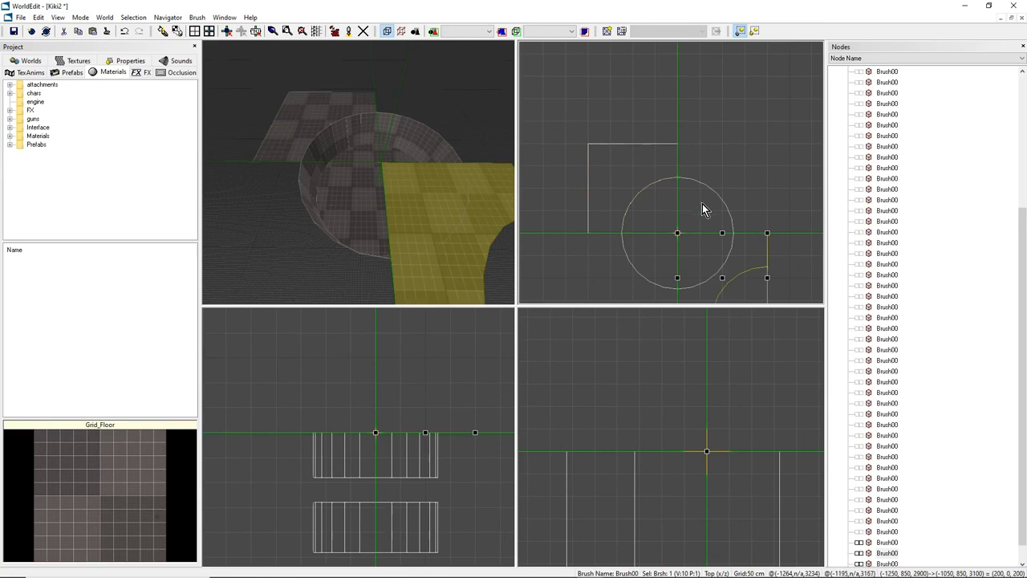
# Rotate the pasted corner polygon 90 degrees about the marker so it sits beside the original polygon.
pyautogui.moveTo(425, 196); pyautogui.dragTo(368, 158, button='middle')
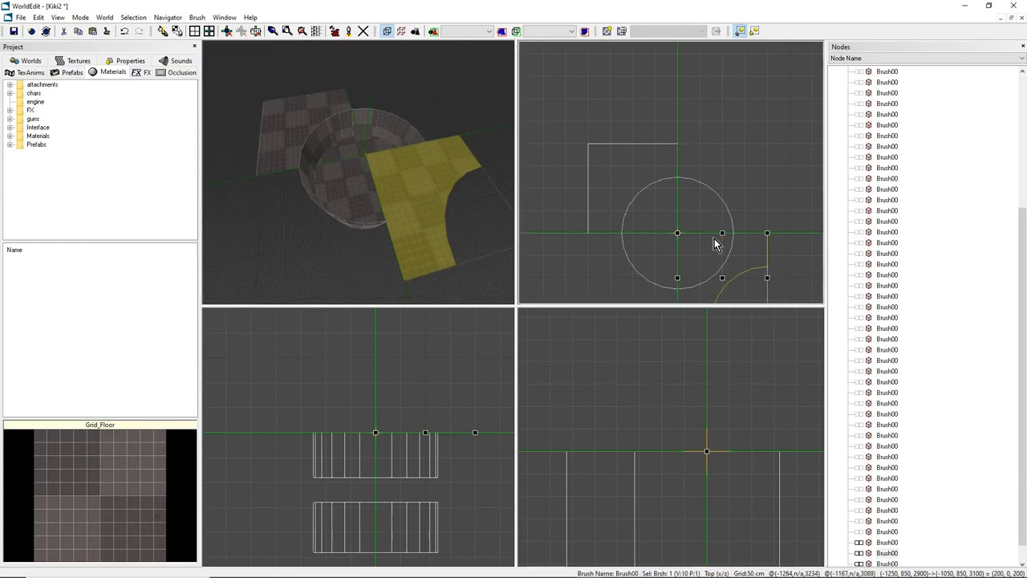
pyautogui.scroll(-1, 714, 238)
pyautogui.moveTo(668, 184); pyautogui.dragTo(666, 159, button='middle')
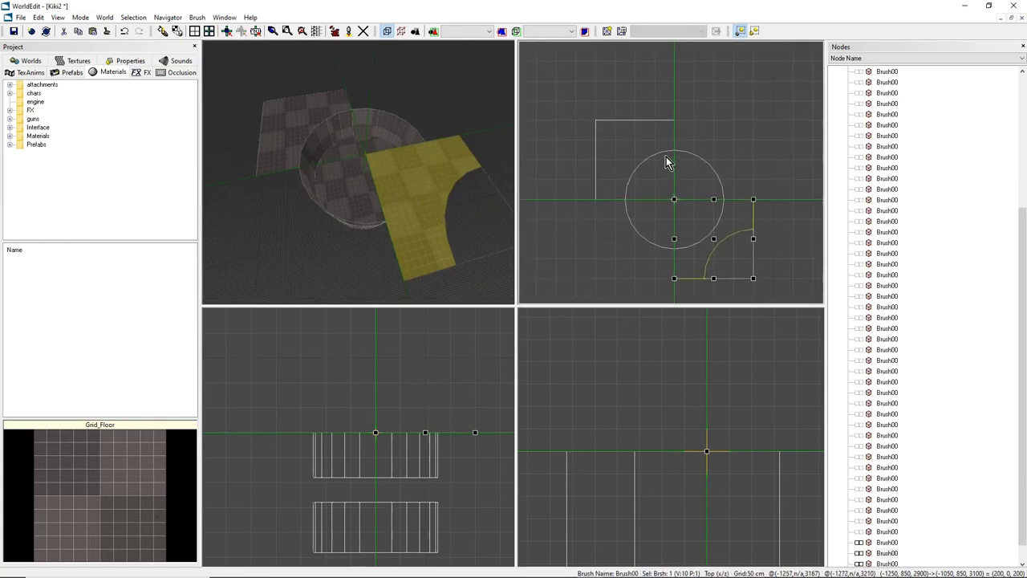
pyautogui.scroll(-1, 667, 161)
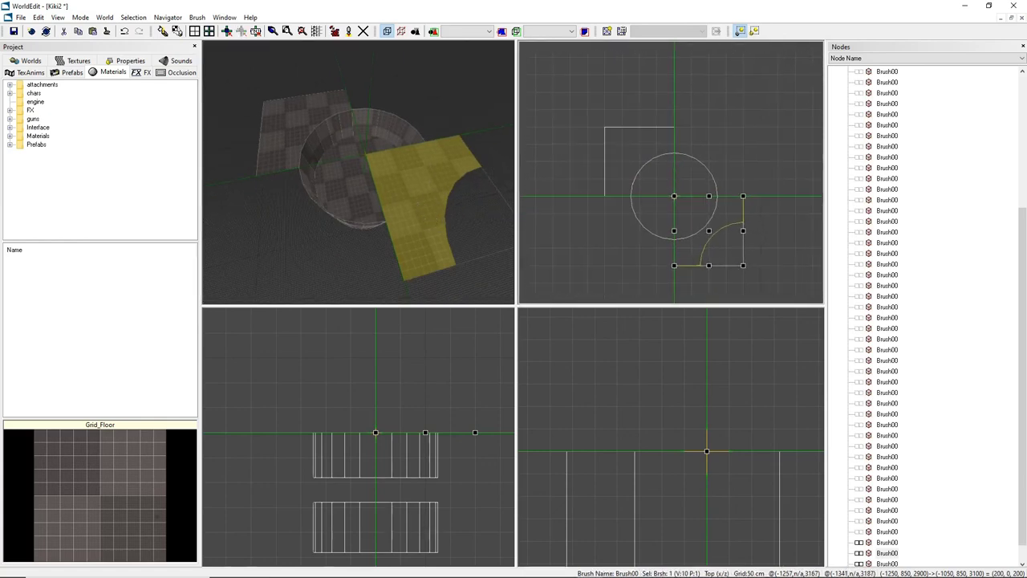
pyautogui.press('r')
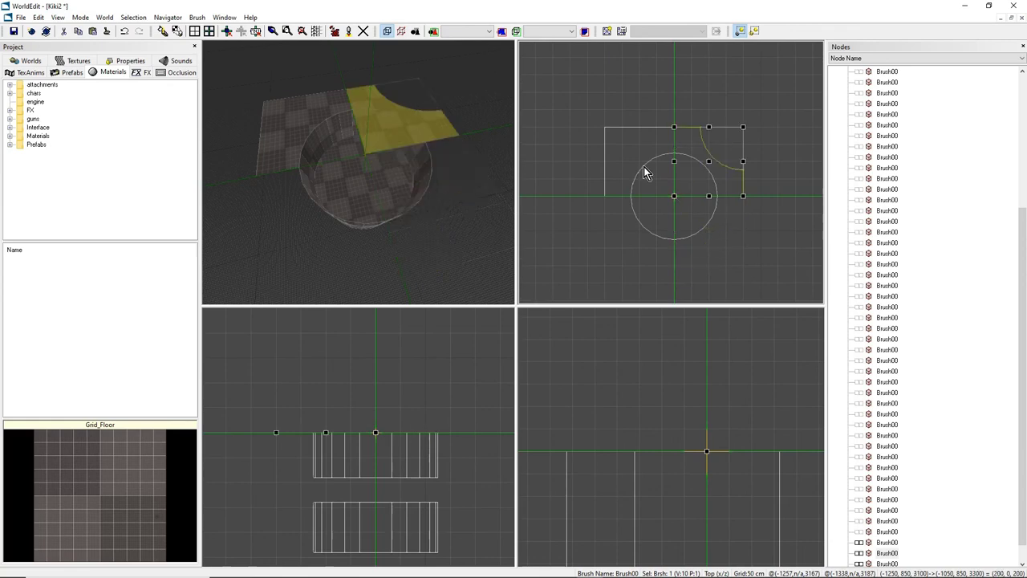
# Mirror the pasted corner polygon Up/Down.
pyautogui.rightClick(385, 119)
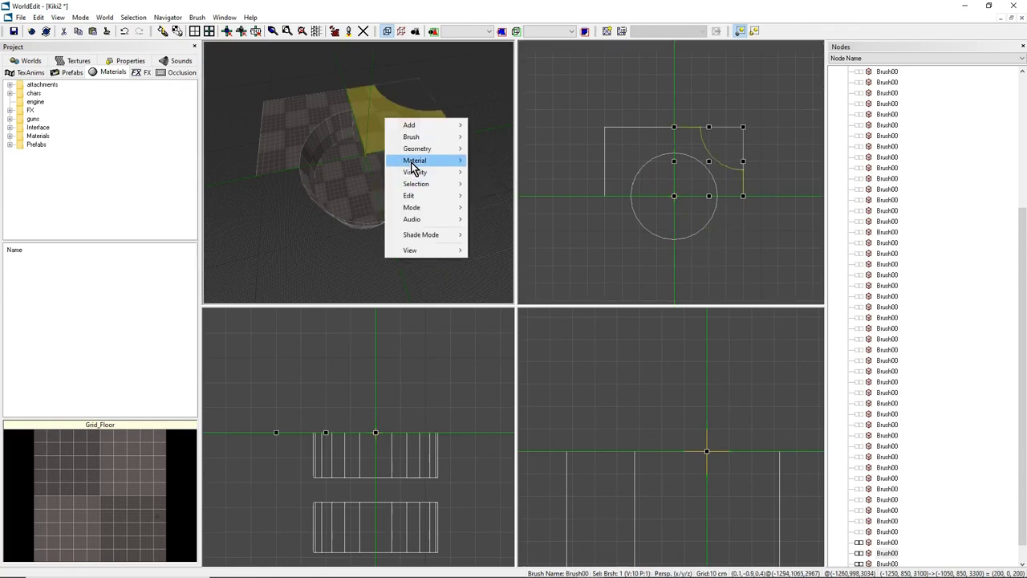
pyautogui.moveTo(414, 160)
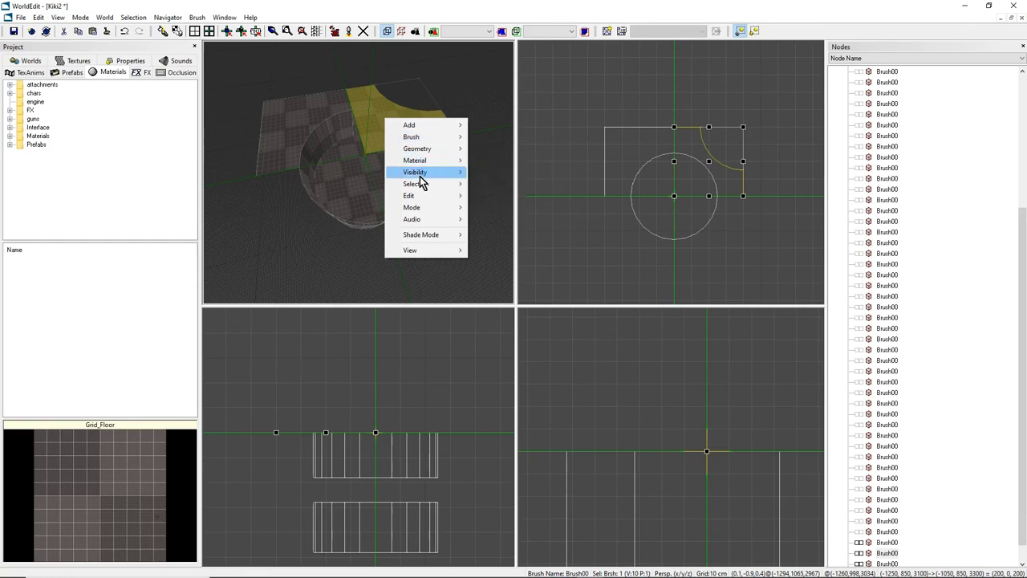
pyautogui.moveTo(418, 184)
pyautogui.moveTo(505, 196)
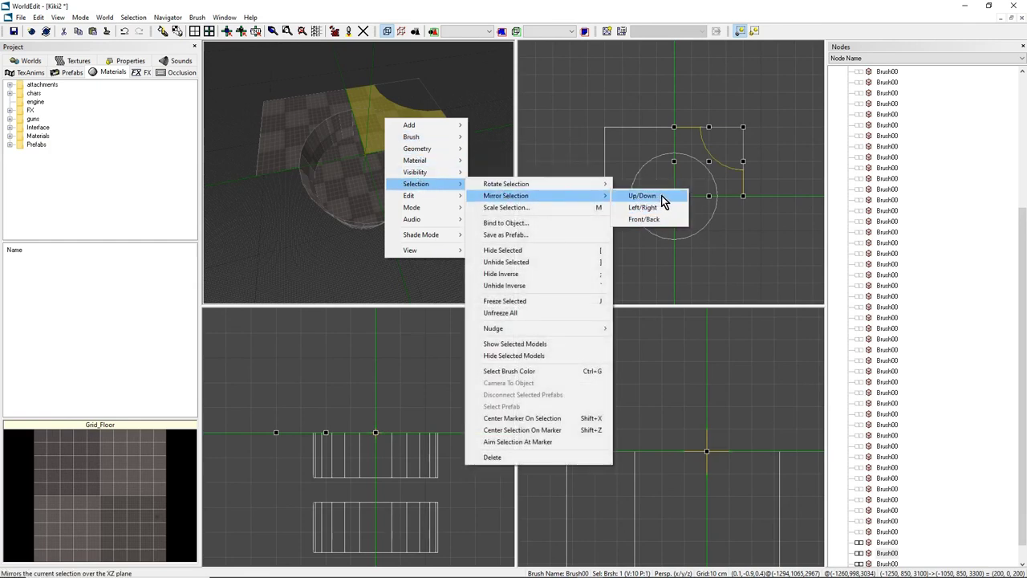
pyautogui.click(642, 196)
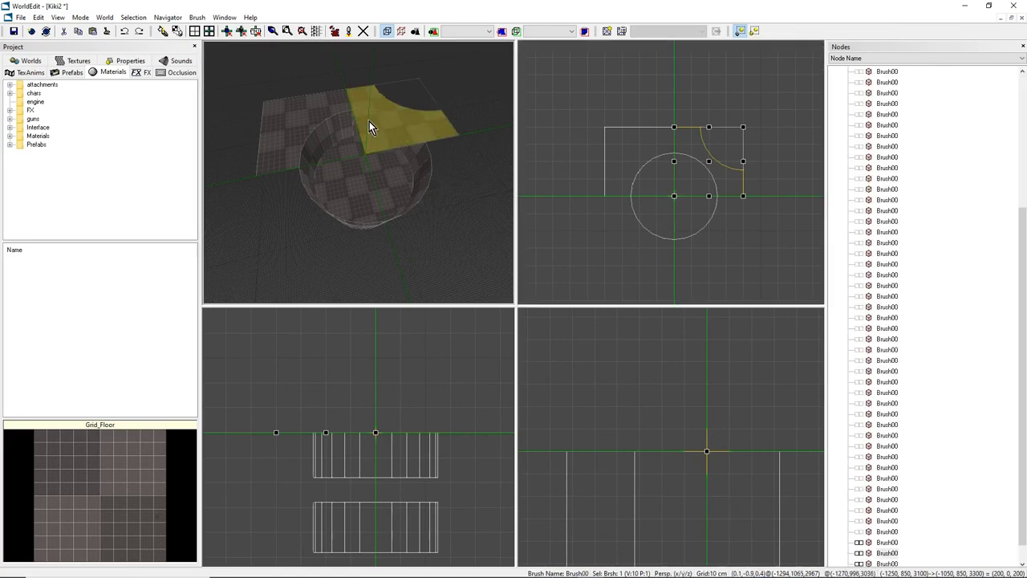
# Select the original corner polygon and, in vertex editing, raise one vertex on its curved edge by 10 cm.
pyautogui.moveTo(381, 124); pyautogui.dragTo(373, 105, button='right')
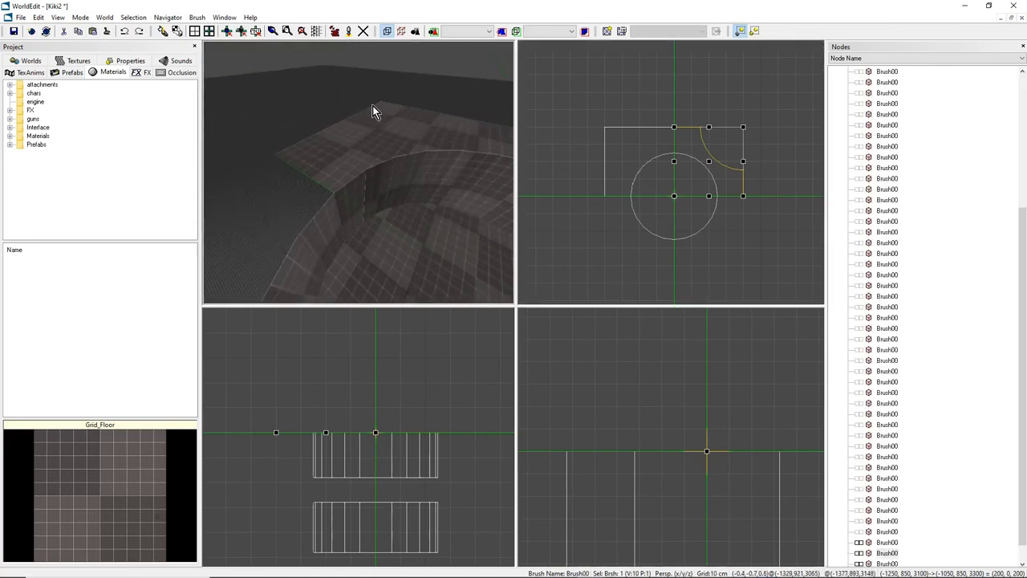
pyautogui.click(385, 143)
pyautogui.moveTo(376, 141)
pyautogui.mouseDown()
pyautogui.moveTo(397, 180)
pyautogui.moveTo(362, 223)
pyautogui.mouseUp()
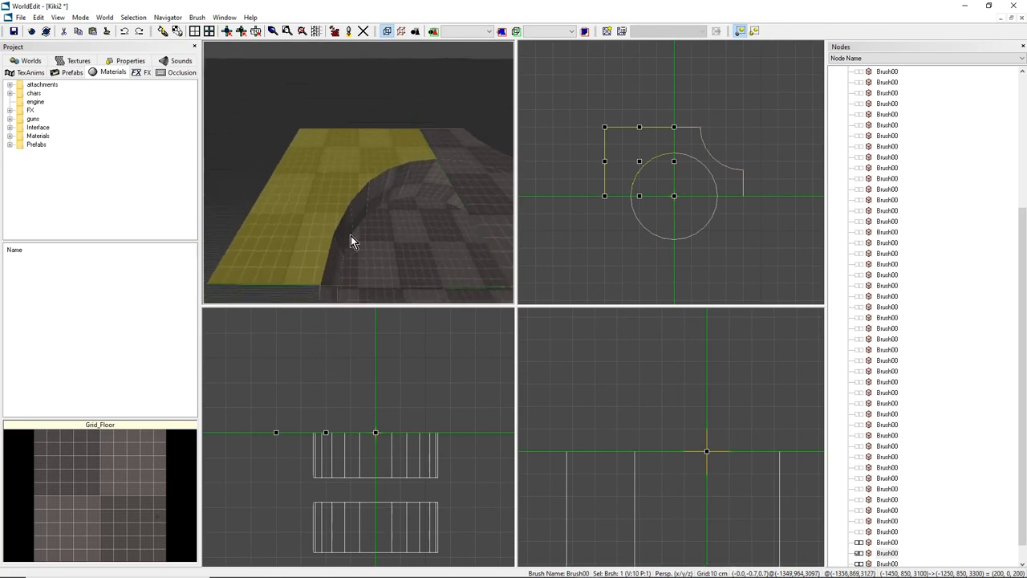
pyautogui.moveTo(351, 235); pyautogui.dragTo(376, 194, button='right')
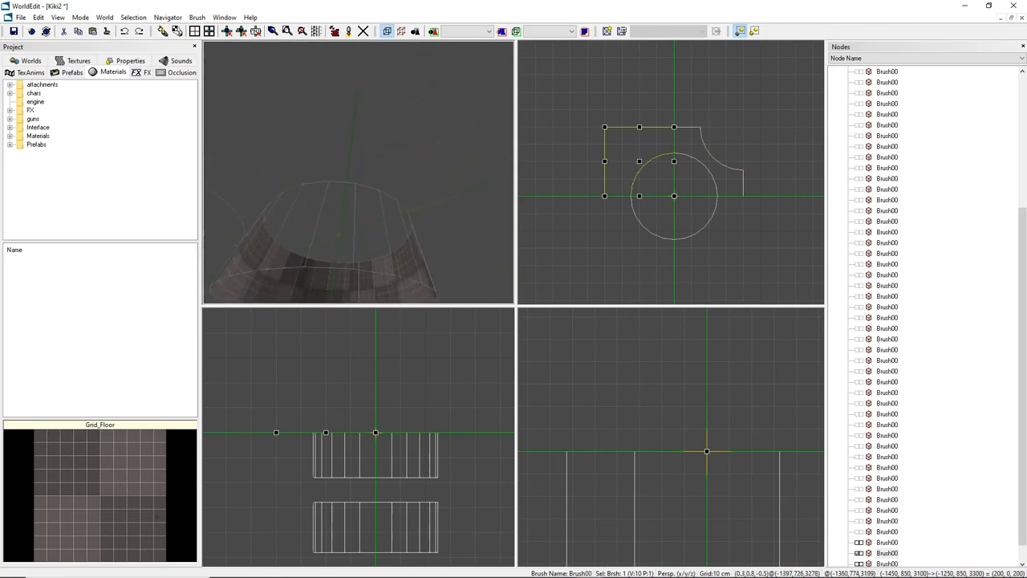
pyautogui.moveTo(351, 236); pyautogui.dragTo(351, 235)
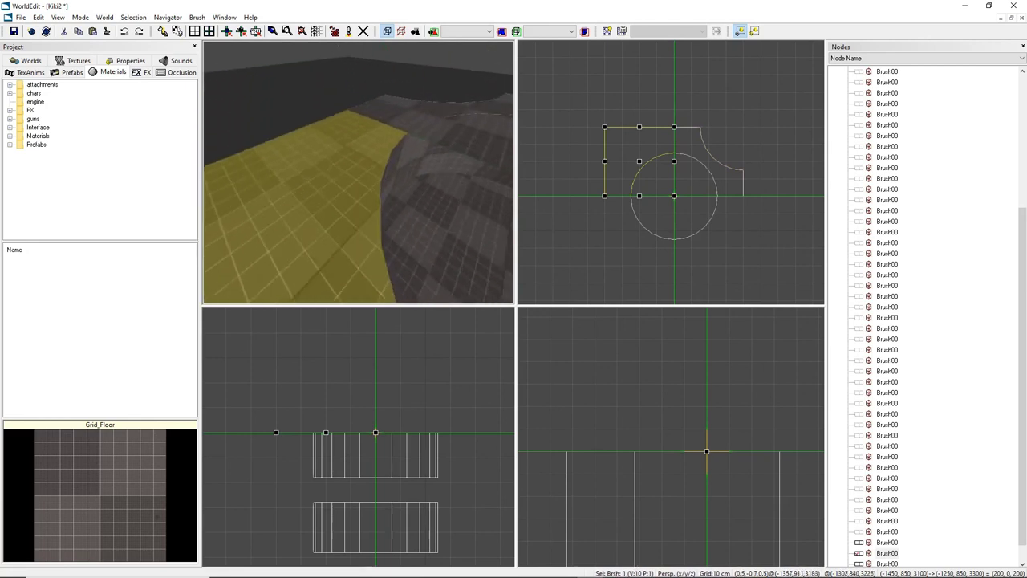
pyautogui.moveTo(387, 174); pyautogui.dragTo(387, 174, button='right')
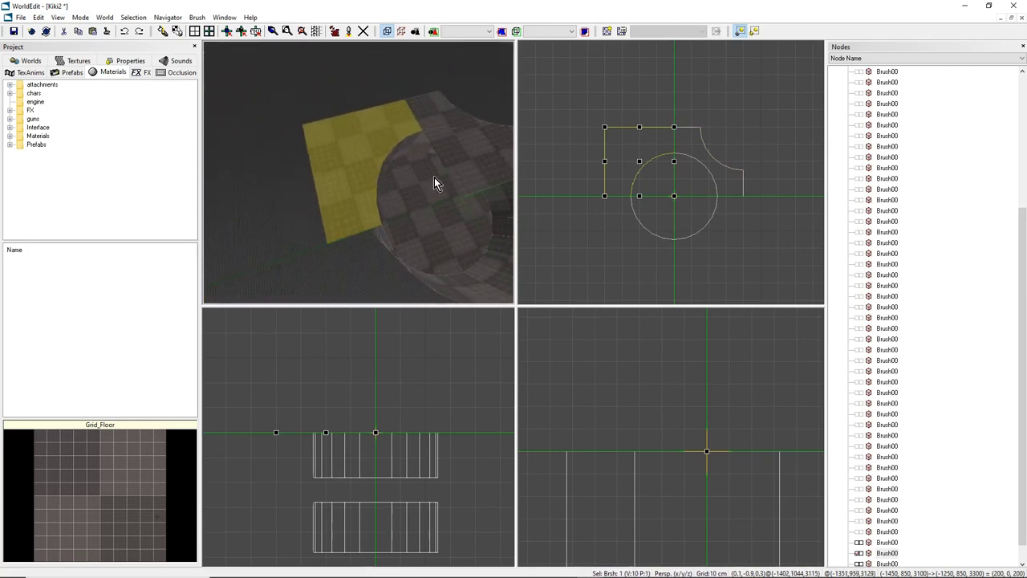
pyautogui.press('g')
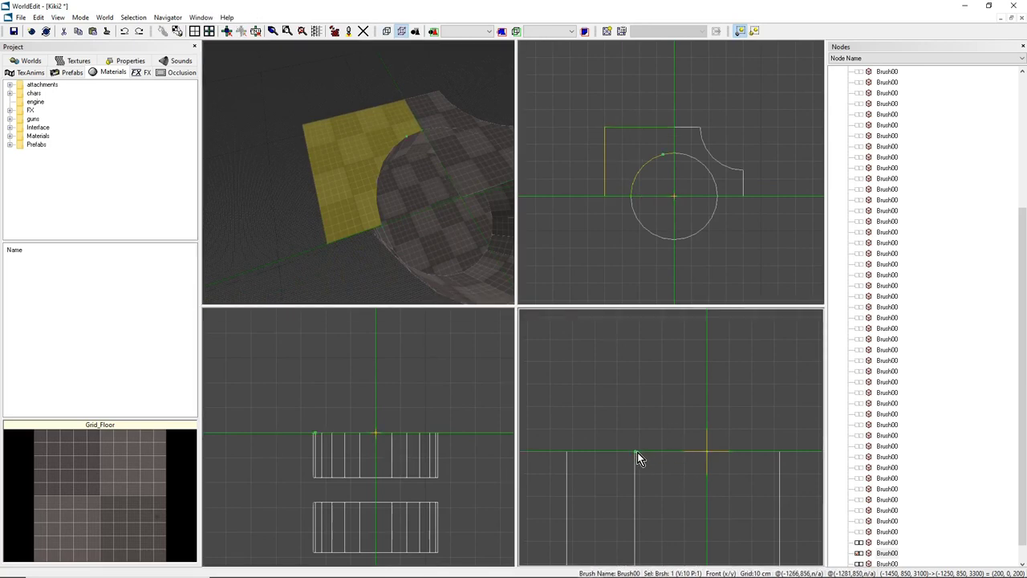
pyautogui.moveTo(637, 453)
pyautogui.mouseDown()
pyautogui.moveTo(637, 429)
pyautogui.moveTo(625, 425)
pyautogui.mouseUp()
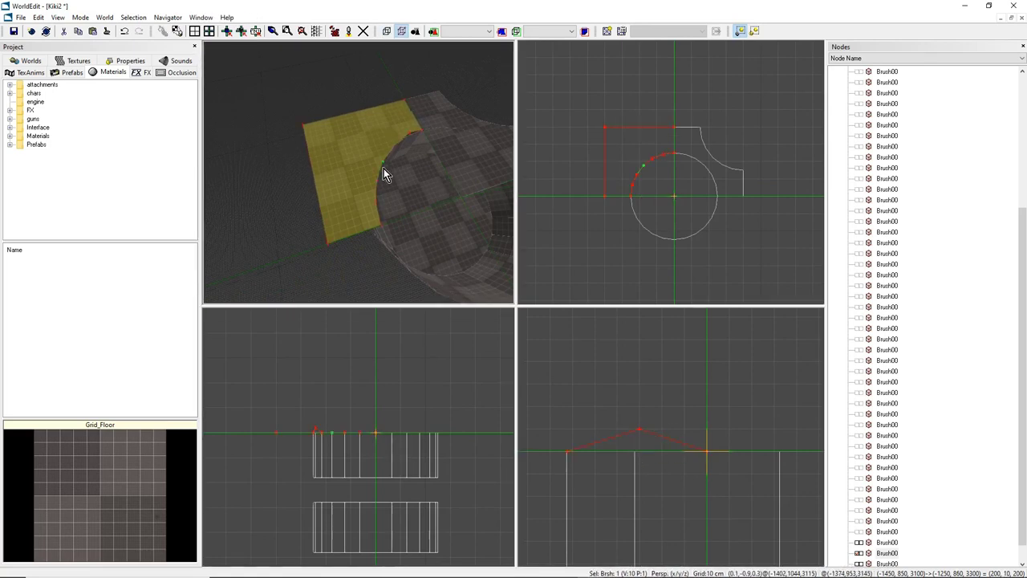
# Triangulate the original corner polygon and lower the raised vertex on its curved edge by 10 cm, level with the cylinder rim.
pyautogui.press('b')
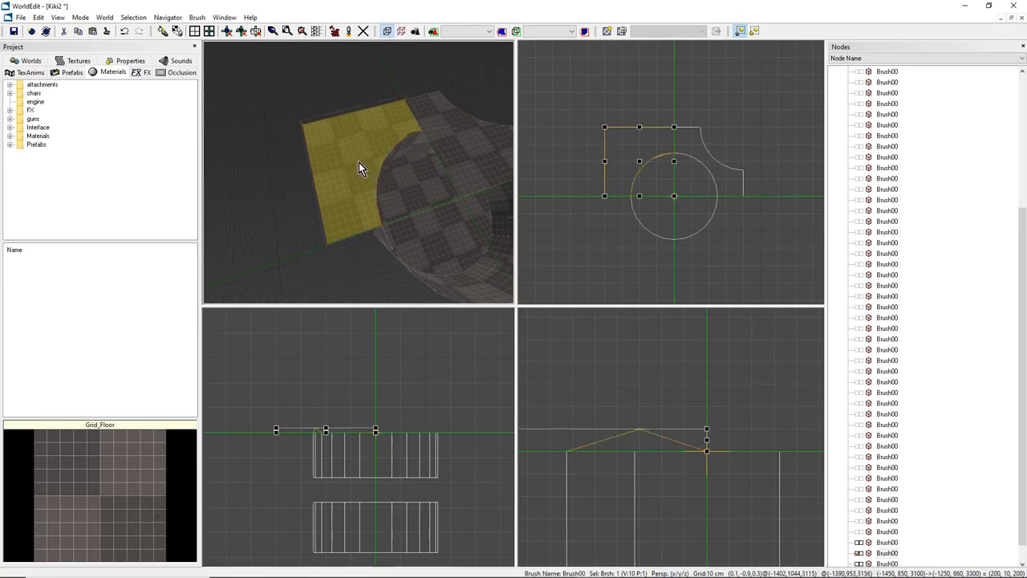
pyautogui.hotkey('ctrl', 't')
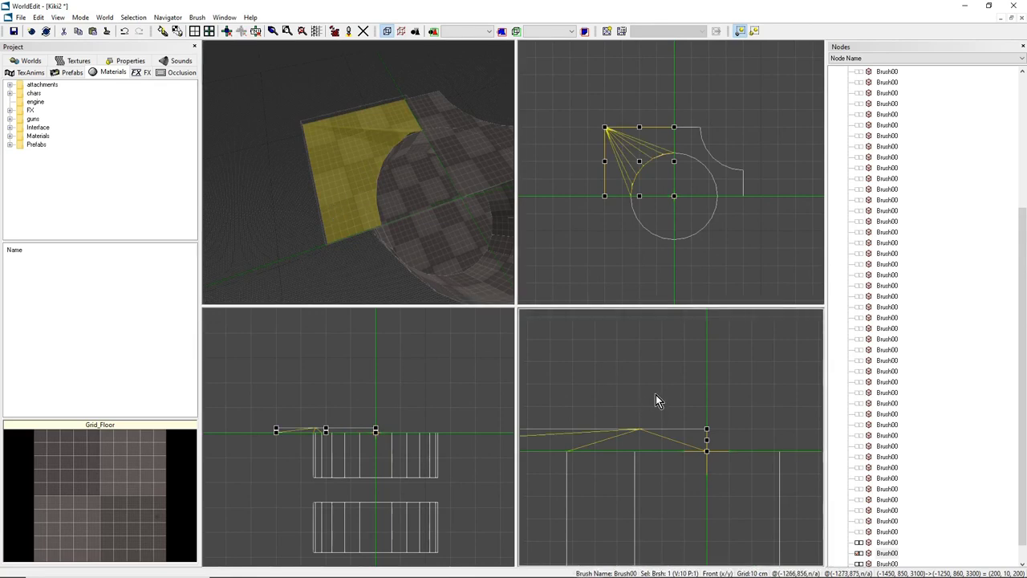
pyautogui.press('g')
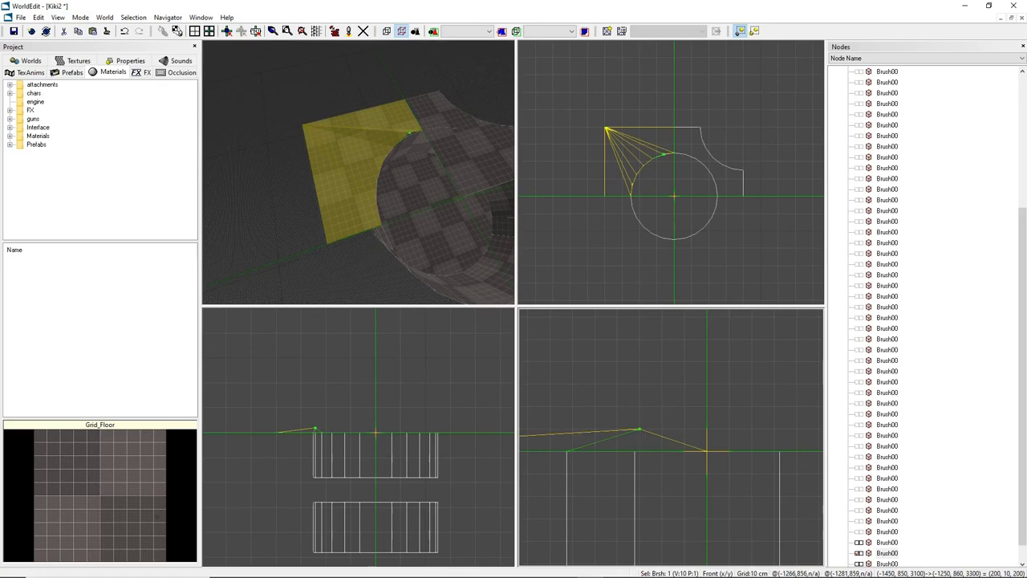
pyautogui.moveTo(639, 431); pyautogui.dragTo(635, 452)
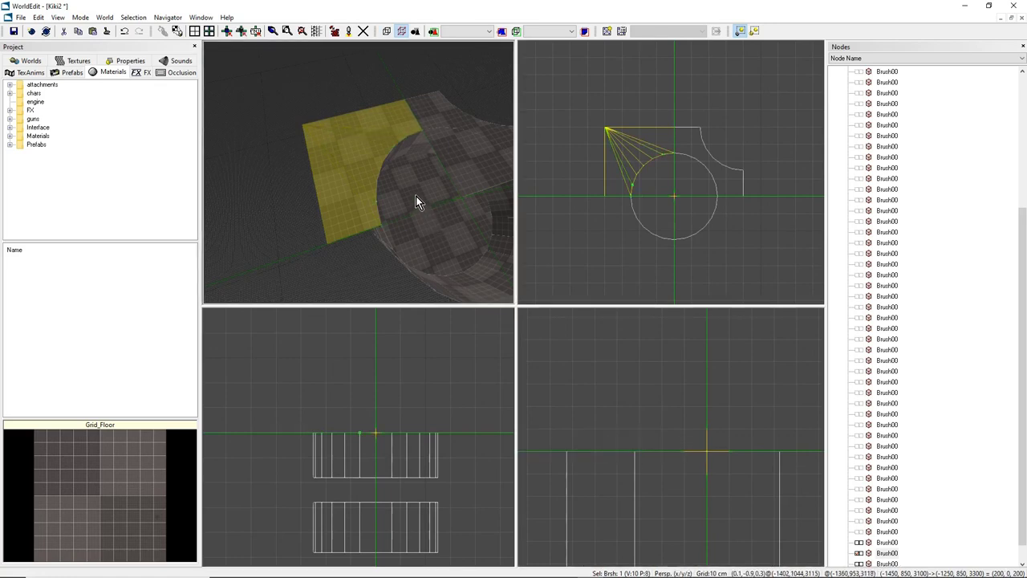
pyautogui.moveTo(416, 196)
pyautogui.mouseDown(button='middle')
pyautogui.moveTo(440, 196)
pyautogui.moveTo(423, 128)
pyautogui.moveTo(426, 160)
pyautogui.mouseUp(button='middle')
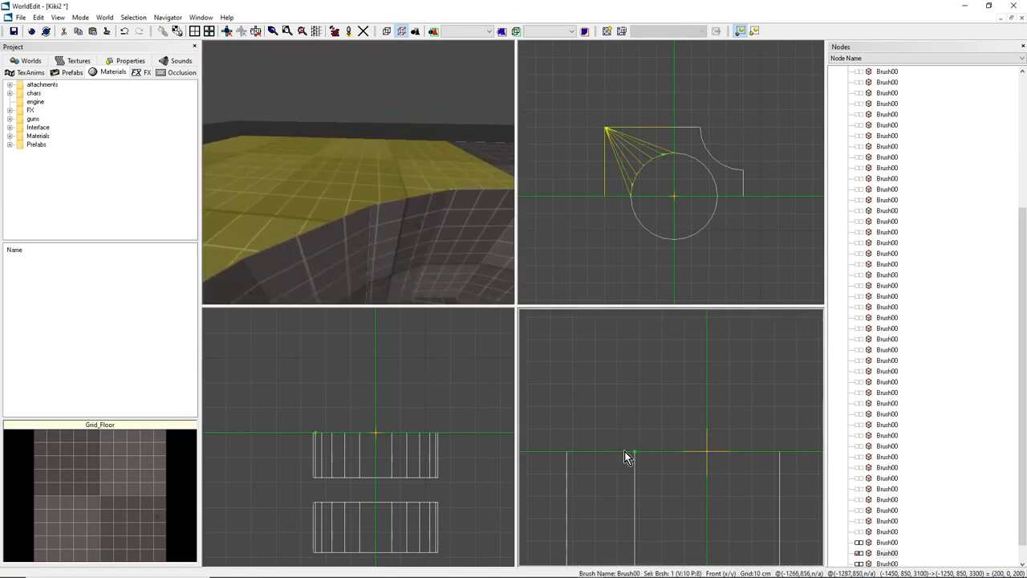
pyautogui.moveTo(382, 227)
pyautogui.mouseDown(button='middle')
pyautogui.moveTo(371, 221)
pyautogui.moveTo(377, 211)
pyautogui.moveTo(374, 229)
pyautogui.moveTo(372, 201)
pyautogui.moveTo(377, 218)
pyautogui.mouseUp(button='middle')
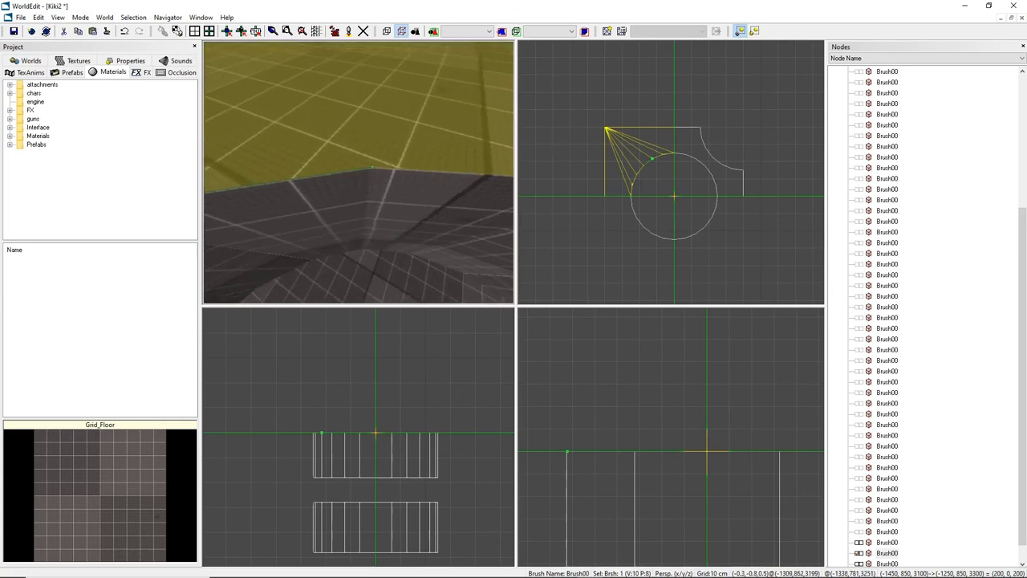
pyautogui.moveTo(363, 170); pyautogui.dragTo(388, 178, button='middle')
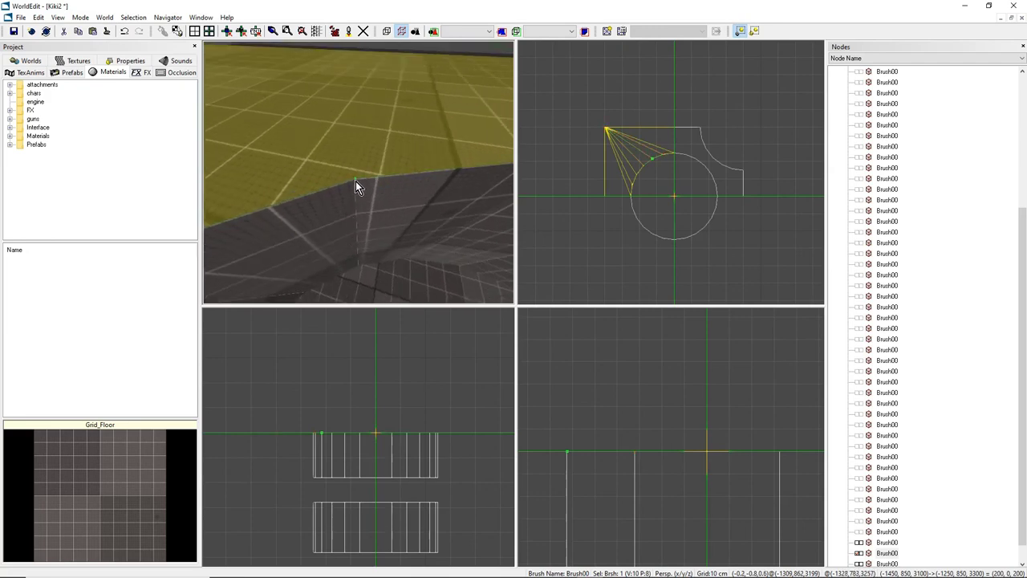
pyautogui.moveTo(369, 201)
pyautogui.mouseDown(button='middle')
pyautogui.moveTo(375, 233)
pyautogui.moveTo(355, 179)
pyautogui.mouseUp(button='middle')
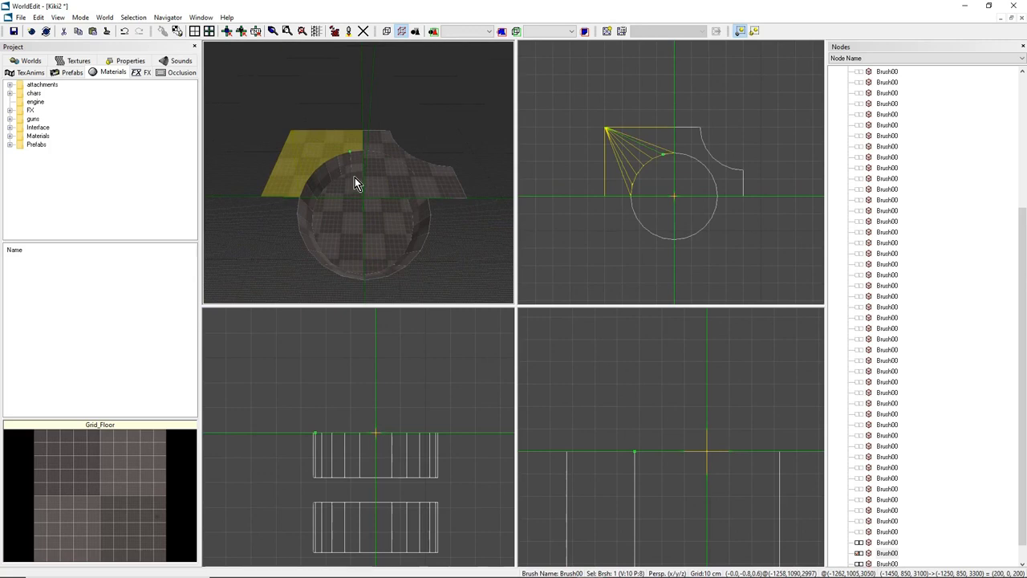
# Delete the untriangulated mirrored copy, and paste a copy of the triangulated corner polygon at the cylinder's centre marker.
pyautogui.press('b')
pyautogui.click(394, 157)
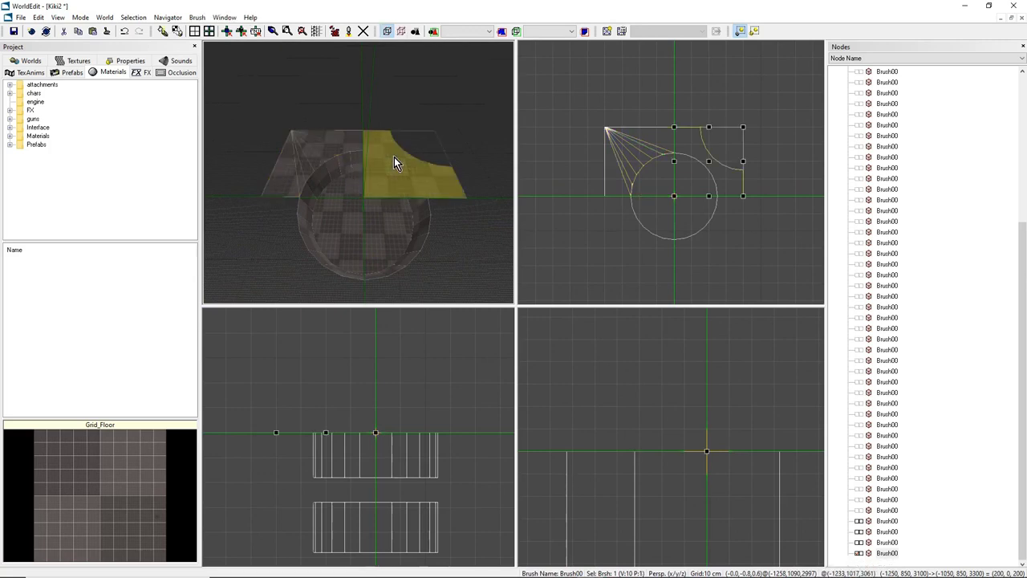
pyautogui.press('Delete')
pyautogui.click(309, 153)
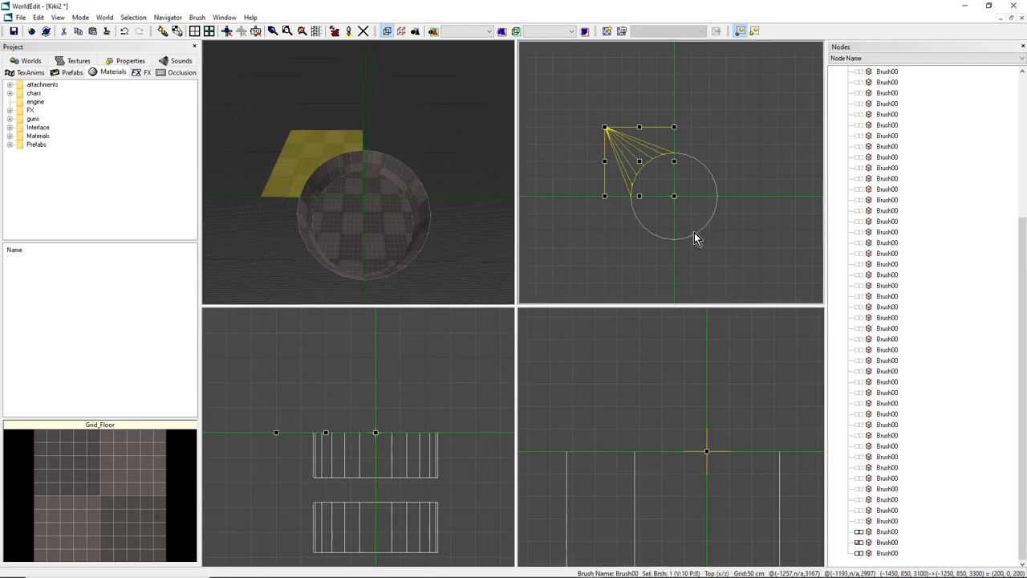
pyautogui.hotkey('ctrl', 'v')
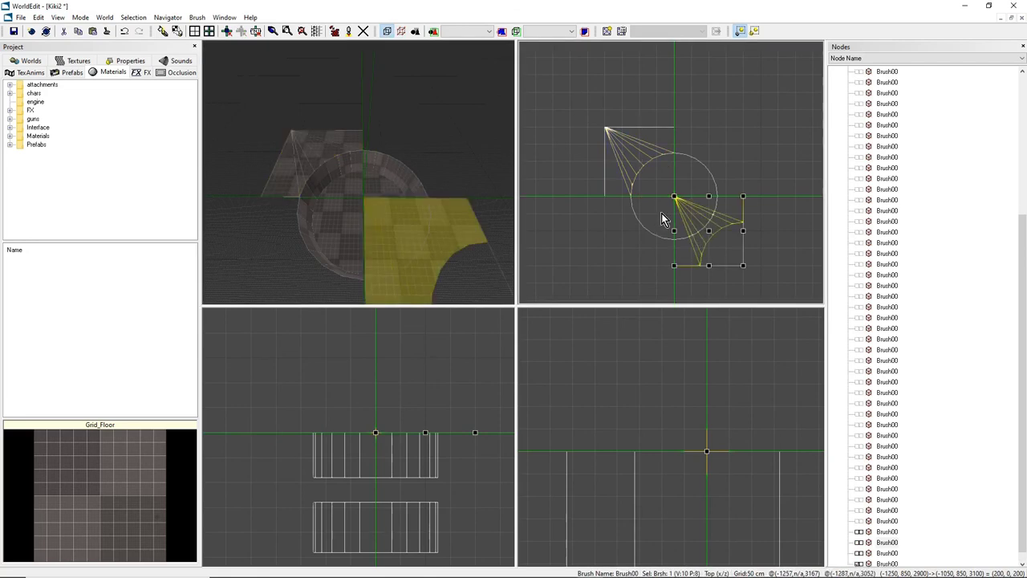
# Try to mirror the pasted triangulated corner polygon Up/Down.
pyautogui.moveTo(315, 199)
pyautogui.mouseDown(button='right')
pyautogui.moveTo(324, 180)
pyautogui.moveTo(412, 197)
pyautogui.moveTo(493, 240)
pyautogui.mouseUp(button='right')
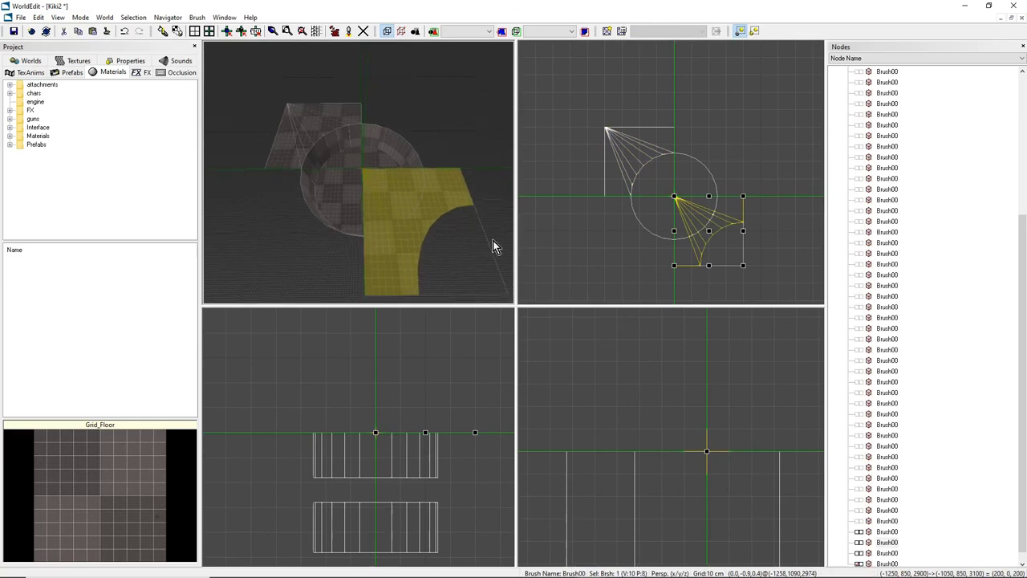
pyautogui.rightClick(650, 211)
pyautogui.moveTo(679, 275)
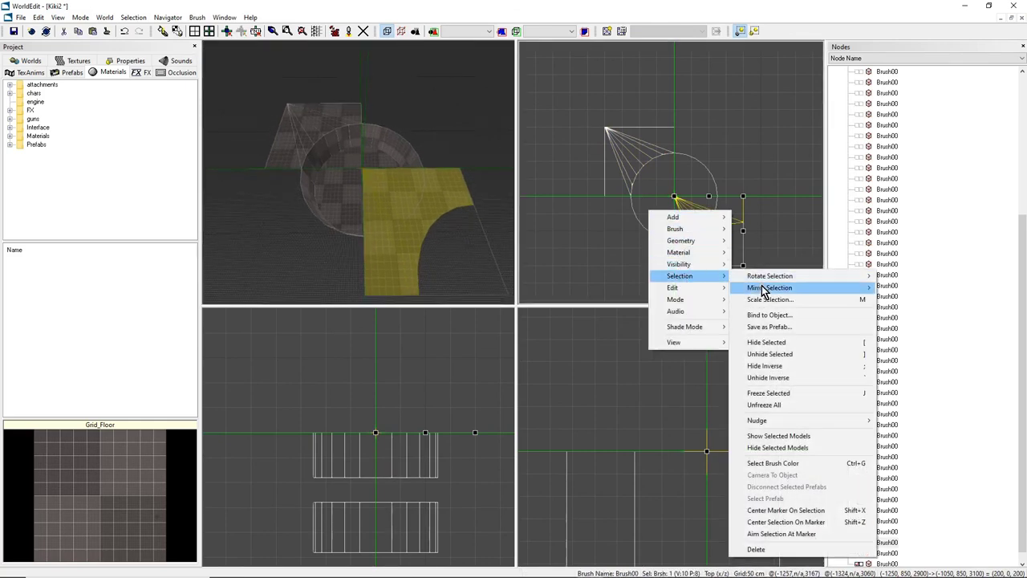
pyautogui.moveTo(807, 288)
pyautogui.click(911, 312)
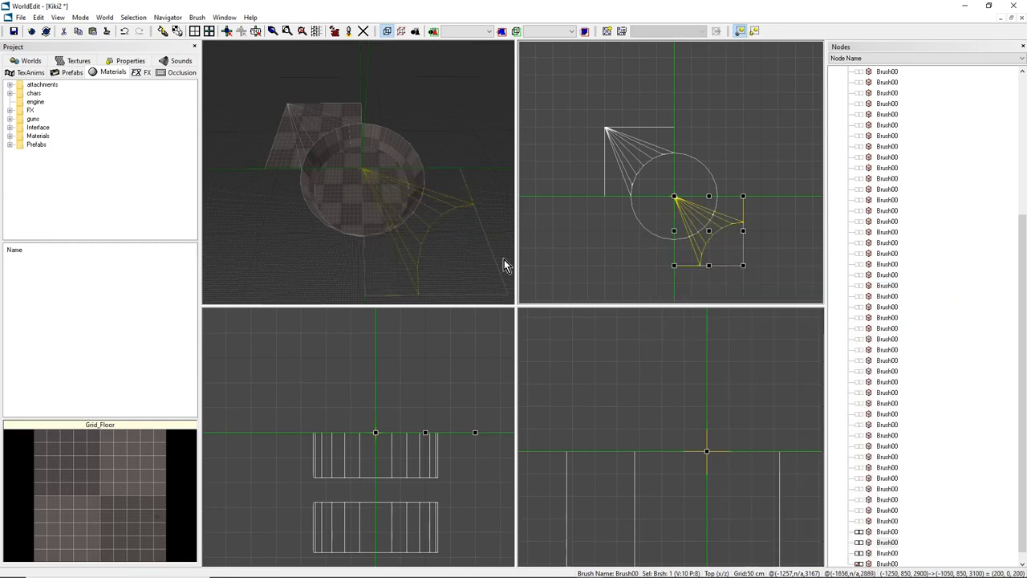
# Mirror the pasted corner polygon Front/Back and rotate it 90 degrees about the marker to sit beside the original.
pyautogui.rightClick(705, 211)
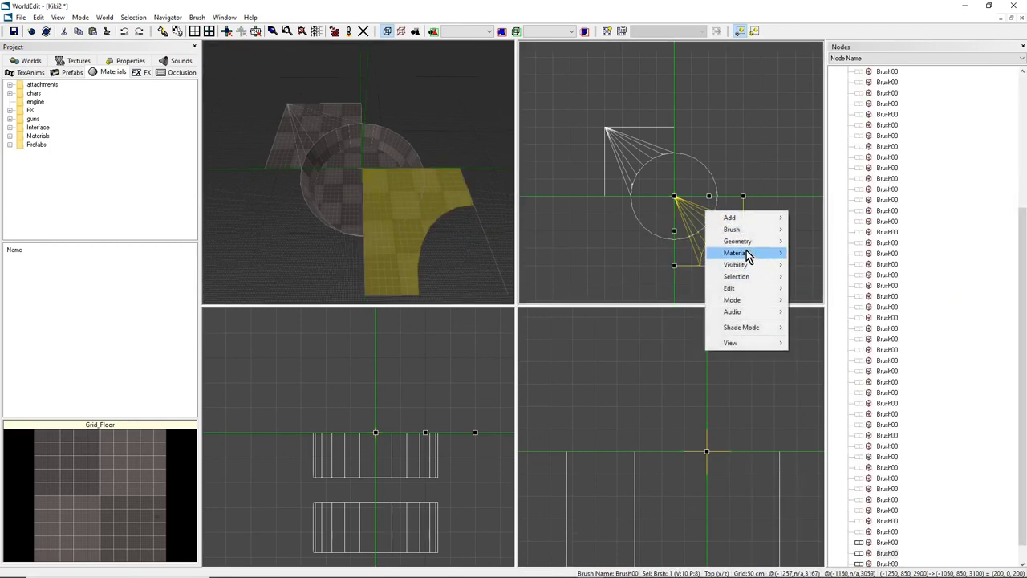
pyautogui.moveTo(746, 277)
pyautogui.moveTo(819, 288)
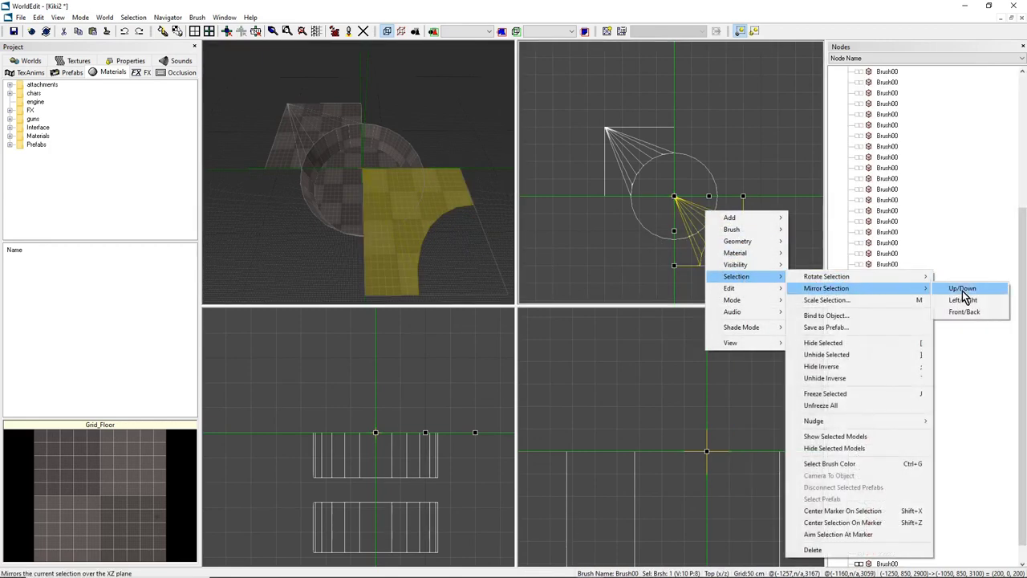
pyautogui.click(965, 313)
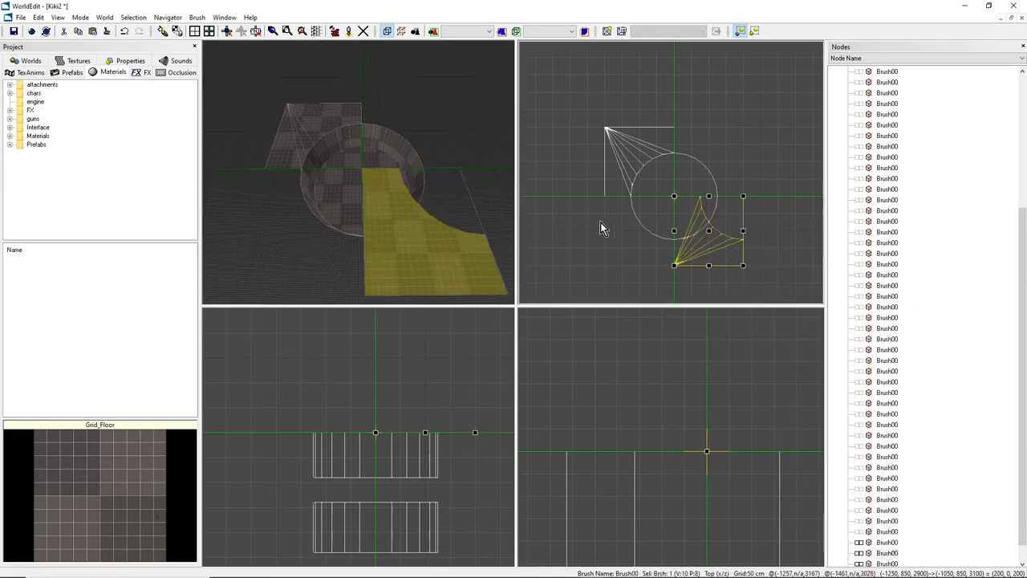
pyautogui.press('r')
pyautogui.press('r')
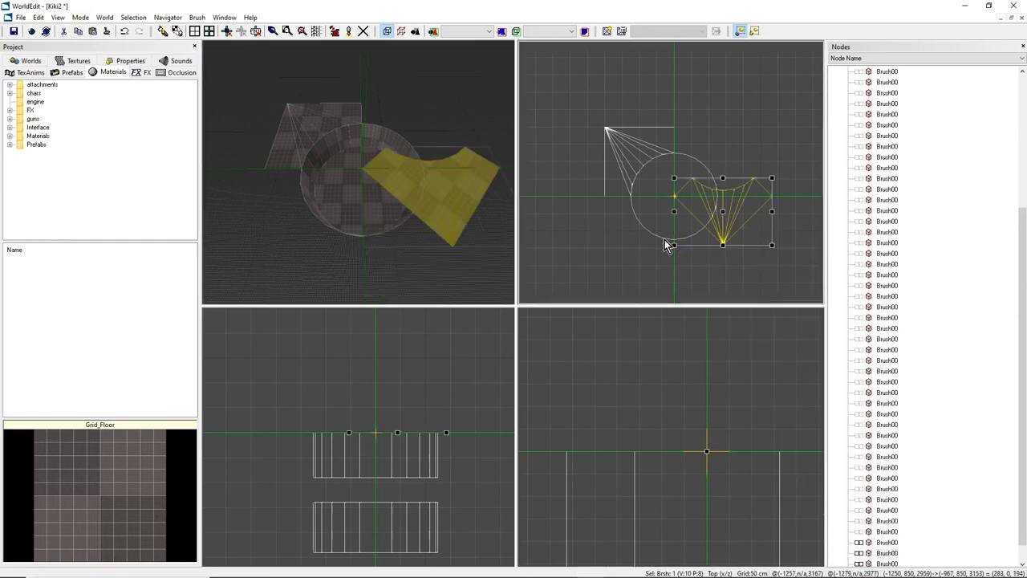
# Mirror the rotated corner polygon Front/Back once more so its curved edge follows the cylinder rim.
pyautogui.rightClick(408, 137)
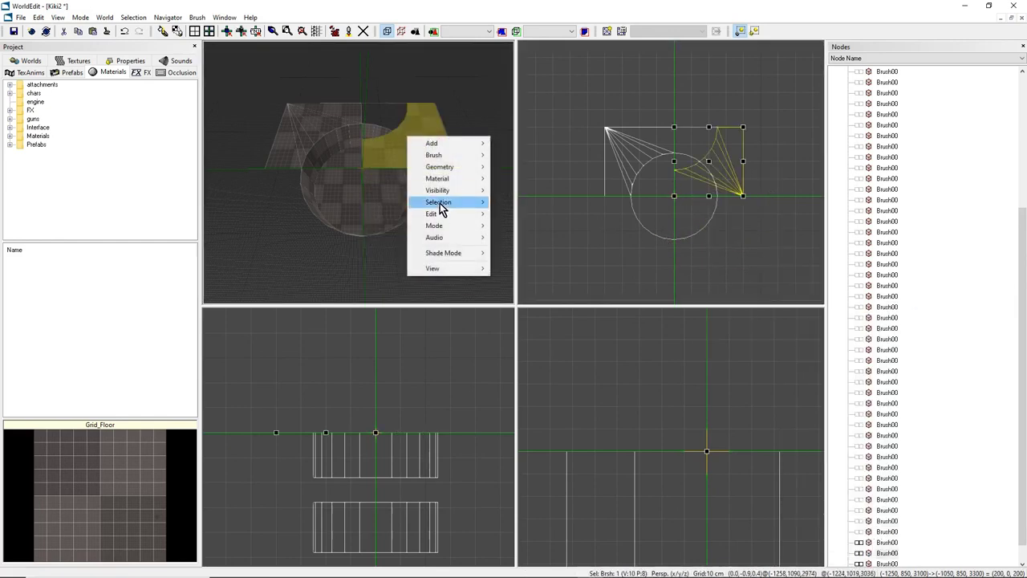
pyautogui.moveTo(450, 202)
pyautogui.moveTo(532, 216)
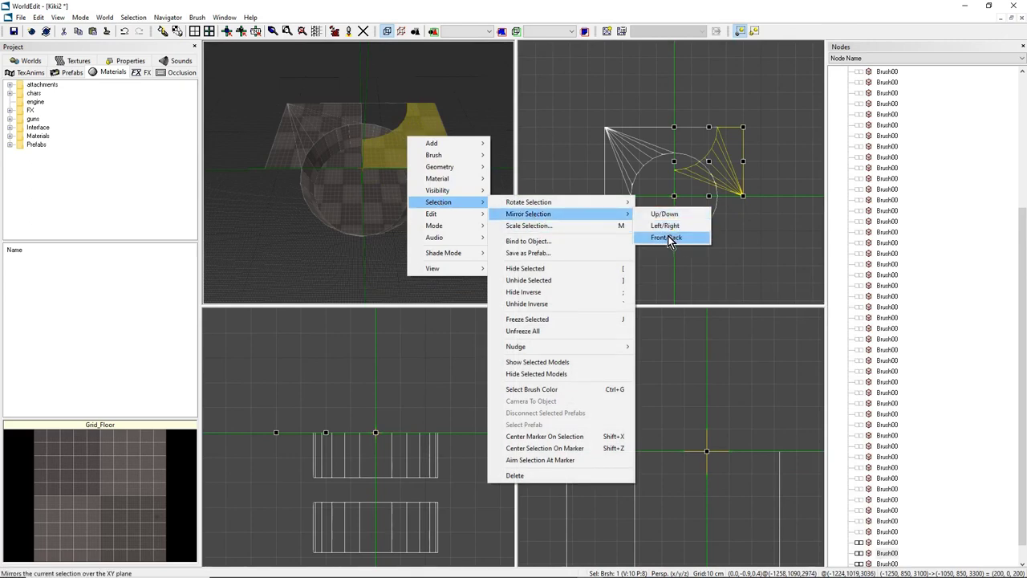
pyautogui.click(668, 236)
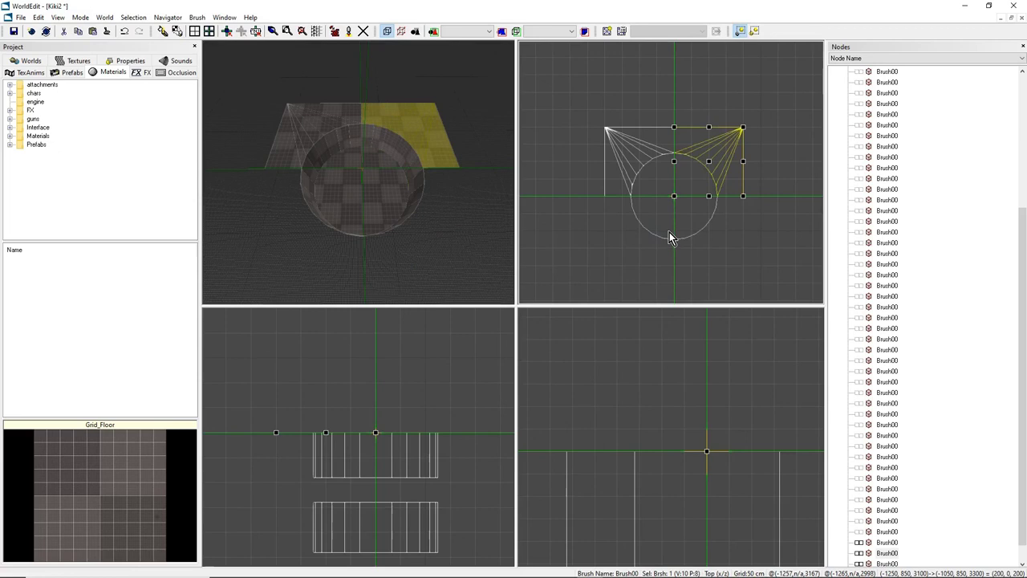
pyautogui.moveTo(355, 179)
pyautogui.mouseDown(button='middle')
pyautogui.moveTo(369, 183)
pyautogui.moveTo(355, 179)
pyautogui.mouseUp(button='middle')
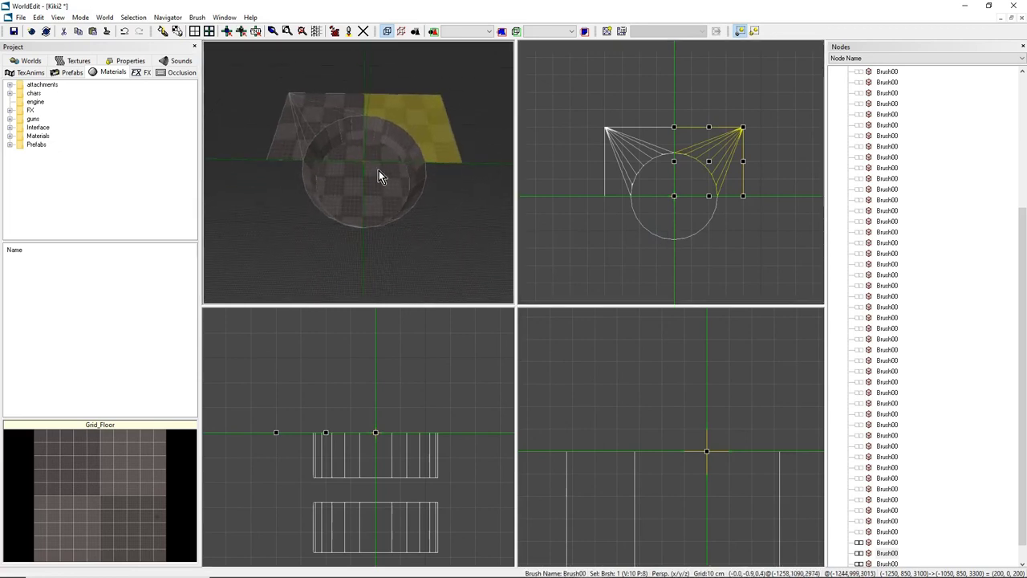
# Paste two more copies of the triangulated corner polygon, rotated about the marker to fill the two remaining corners around the rim.
pyautogui.click(711, 212)
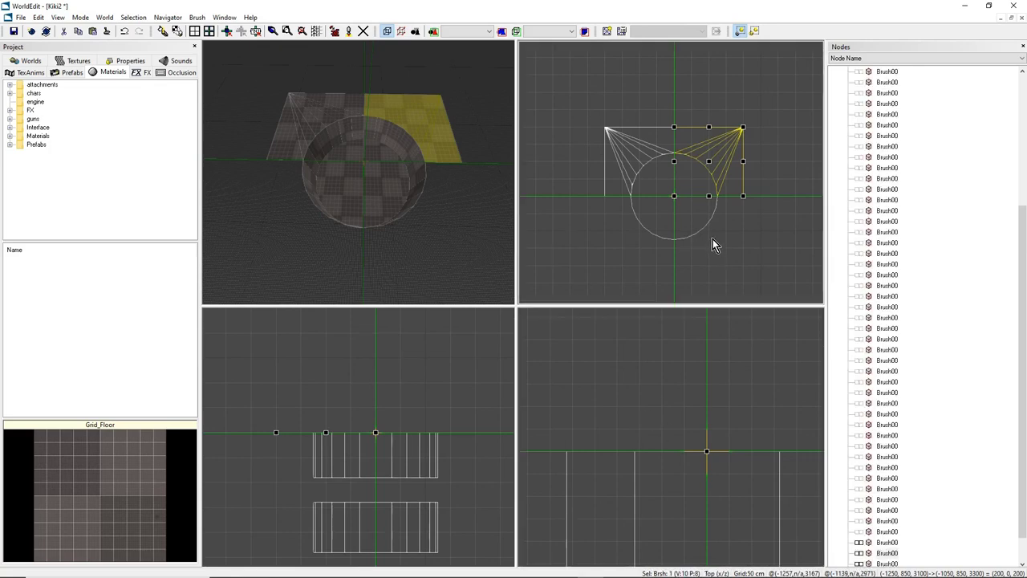
pyautogui.hotkey('ctrl', 'v')
pyautogui.press('r')
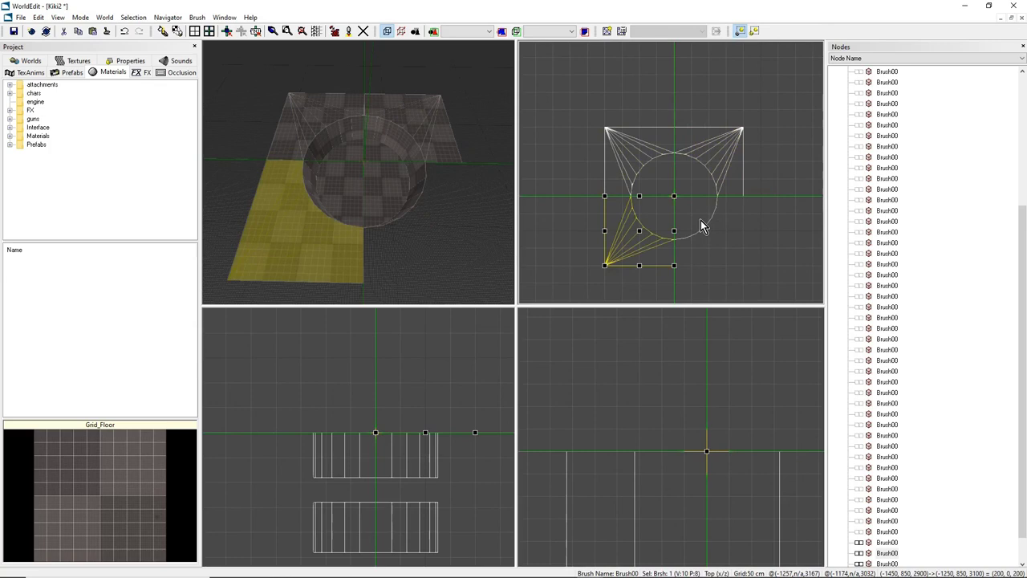
pyautogui.press('x')
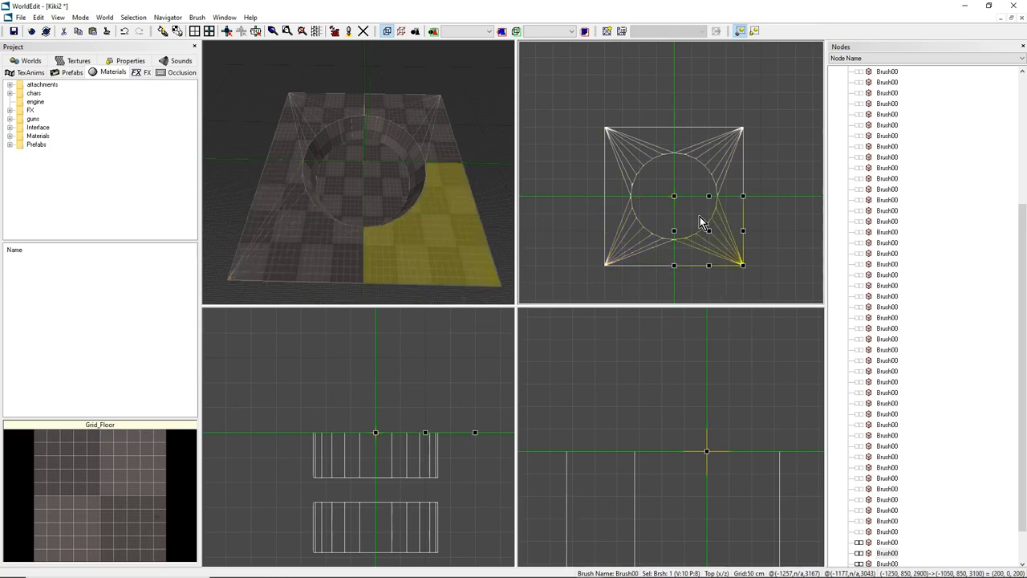
# Select the open cylinder and surrounding corner polygons in turn to examine how they meet at the rim.
pyautogui.moveTo(261, 240); pyautogui.dragTo(355, 195, button='right')
pyautogui.click(355, 195)
pyautogui.moveTo(371, 199)
pyautogui.mouseDown(button='middle')
pyautogui.moveTo(359, 172)
pyautogui.moveTo(337, 193)
pyautogui.mouseUp(button='middle')
pyautogui.click(368, 169)
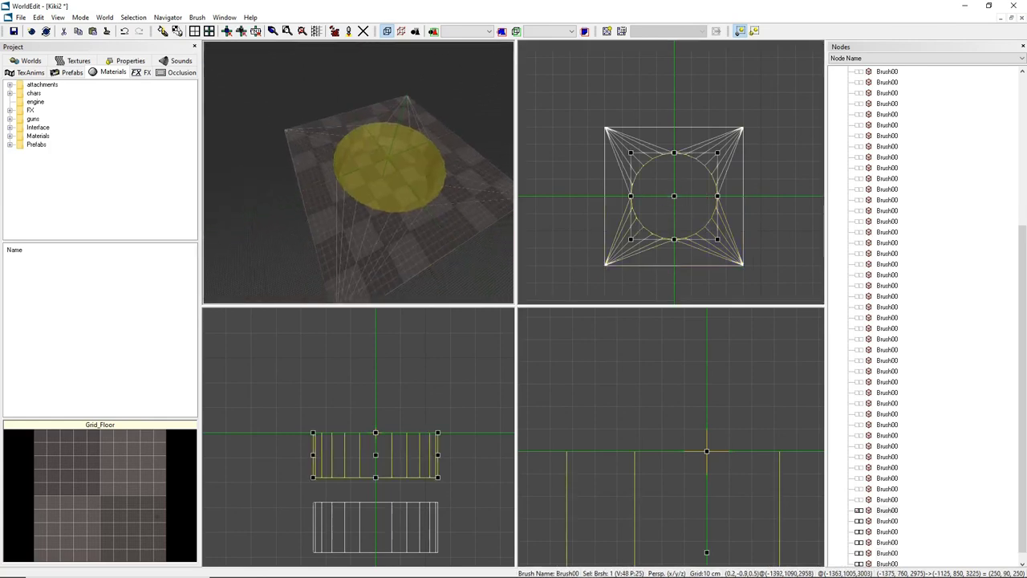
pyautogui.click(328, 199)
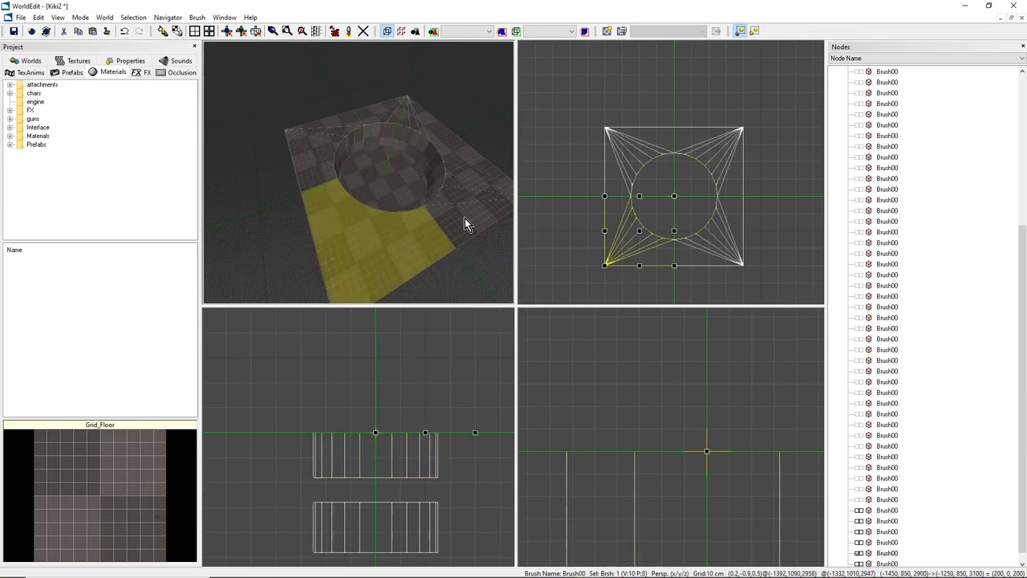
pyautogui.click(386, 165)
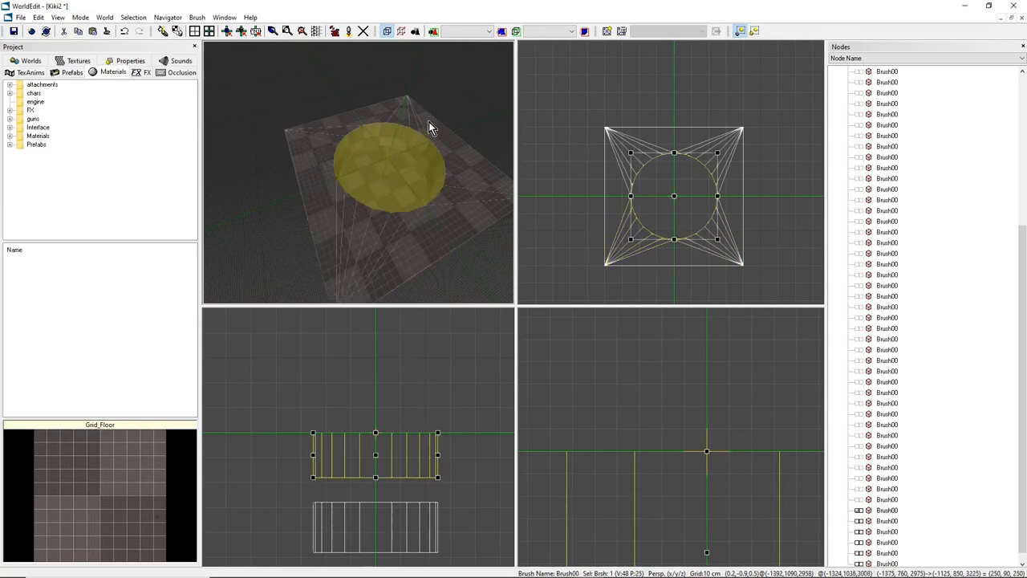
pyautogui.moveTo(368, 188); pyautogui.dragTo(360, 173, button='middle')
pyautogui.click(388, 111)
pyautogui.moveTo(386, 137); pyautogui.dragTo(386, 101, button='middle')
pyautogui.moveTo(358, 172); pyautogui.dragTo(356, 255, button='middle')
# Select all four corner polygons around the cylinder opening together.
pyautogui.click(356, 255)
pyautogui.keyDown('ctrl'); pyautogui.click(299, 156); pyautogui.keyUp('ctrl')
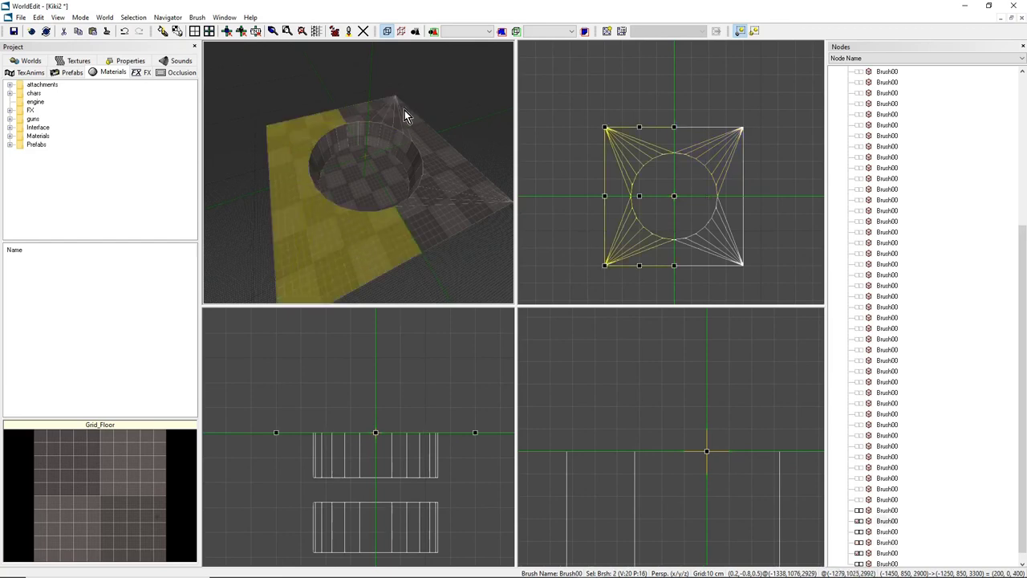
pyautogui.keyDown('ctrl'); pyautogui.click(407, 111); pyautogui.keyUp('ctrl')
pyautogui.keyDown('ctrl'); pyautogui.click(452, 197); pyautogui.keyUp('ctrl')
# Examine the open cylinder and the corner polygons as separate brushes by selecting each one individually.
pyautogui.click(384, 177)
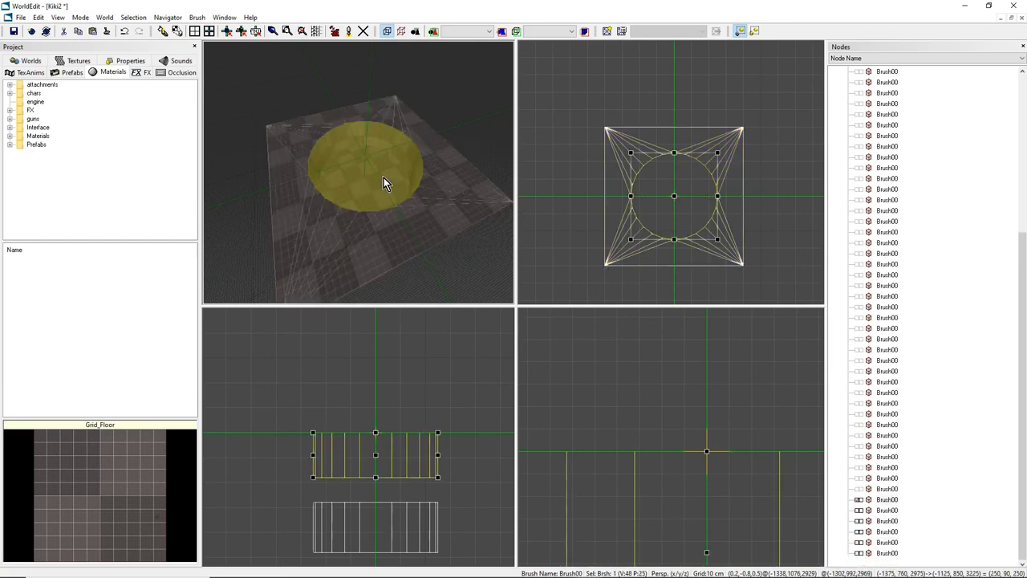
pyautogui.click(436, 202)
pyautogui.click(435, 202)
pyautogui.click(388, 125)
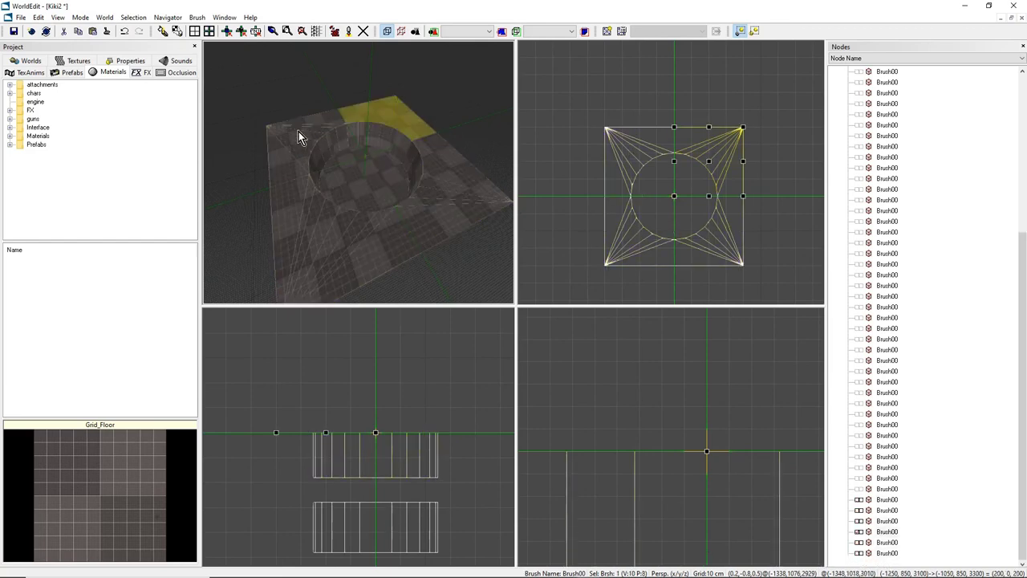
pyautogui.click(321, 208)
pyautogui.click(408, 211)
pyautogui.moveTo(344, 175); pyautogui.dragTo(344, 175, button='middle')
pyautogui.click(272, 184)
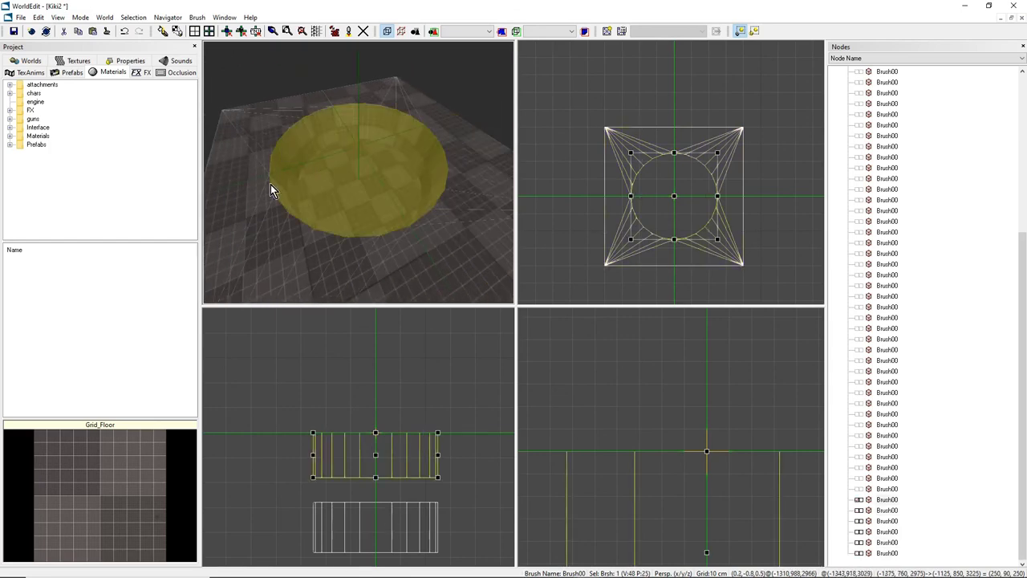
# Select the lower cylinder beneath the open one and raise it 180 cm through the circular opening.
pyautogui.moveTo(353, 229); pyautogui.dragTo(366, 223, button='right')
pyautogui.click(372, 221)
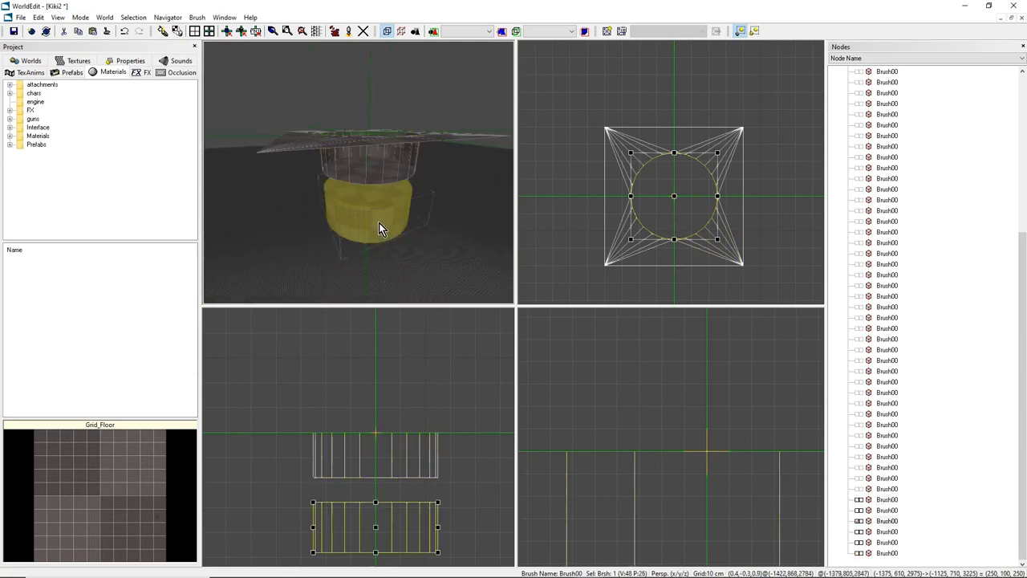
pyautogui.moveTo(656, 428); pyautogui.dragTo(656, 428, button='middle')
pyautogui.press('Up')
pyautogui.press('Up')
pyautogui.press('Up')
pyautogui.press('Up')
pyautogui.press('Up')
pyautogui.press('Up')
pyautogui.press('Up')
pyautogui.press('Up')
pyautogui.press('Up')
pyautogui.press('Up')
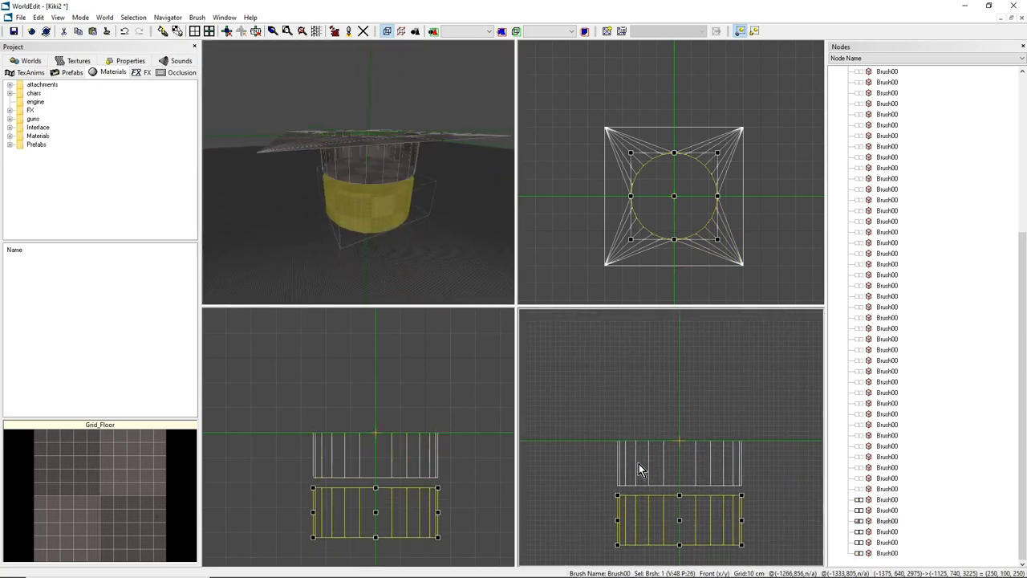
pyautogui.press('Up')
pyautogui.press('Up')
pyautogui.press('Up')
pyautogui.press('Up')
pyautogui.press('Up')
pyautogui.press('Up')
pyautogui.press('Up')
pyautogui.press('Up')
pyautogui.press('Up')
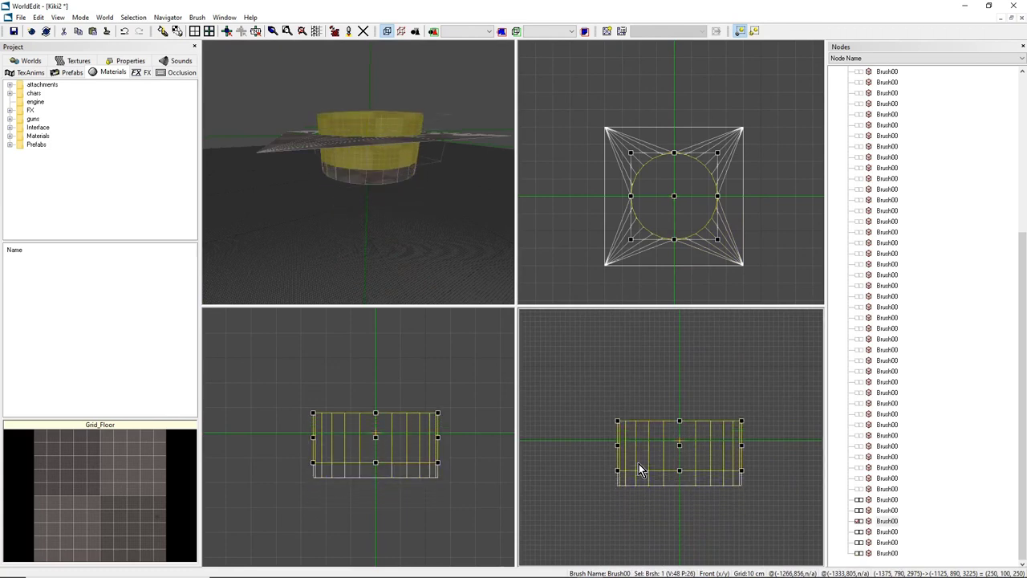
# Shrink the raised cylinder from both ends to 20 cm high, spanning 840 to 860 cm at the opening's level.
pyautogui.moveTo(468, 277); pyautogui.dragTo(469, 277, button='right')
pyautogui.scroll(2, 713, 397)
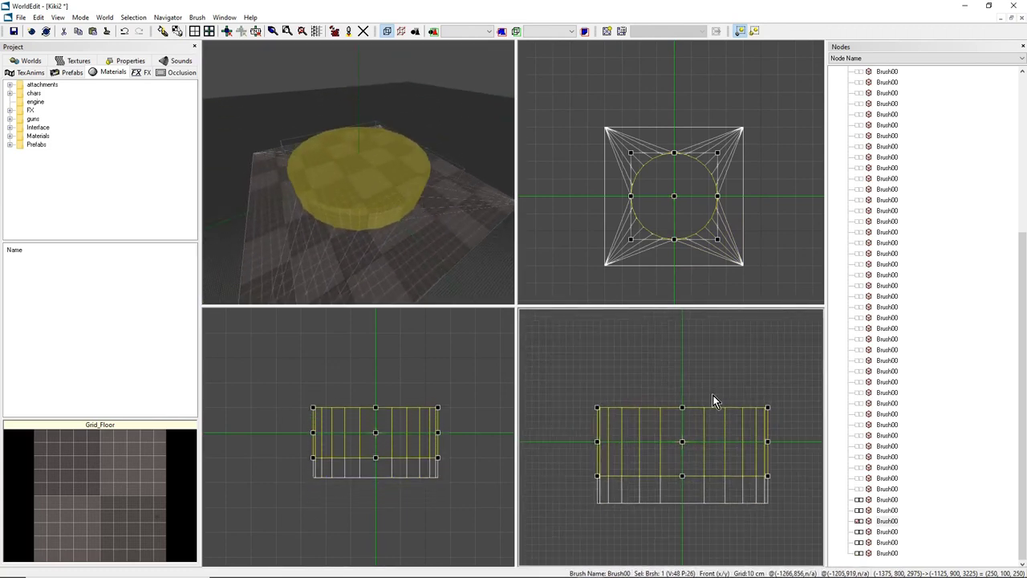
pyautogui.moveTo(681, 477); pyautogui.dragTo(683, 448)
pyautogui.moveTo(683, 408); pyautogui.dragTo(683, 437)
pyautogui.moveTo(353, 202); pyautogui.dragTo(401, 227, button='middle')
pyautogui.moveTo(367, 241); pyautogui.dragTo(353, 166, button='right')
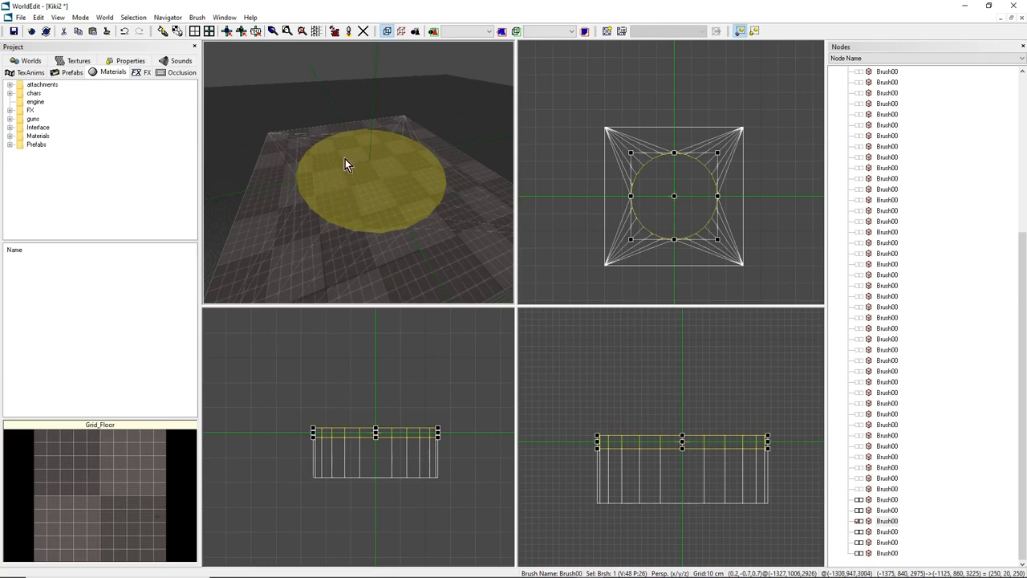
# Delete the bottom face of the flattened cylinder in geometry editing mode.
pyautogui.moveTo(371, 192); pyautogui.dragTo(365, 173, button='middle')
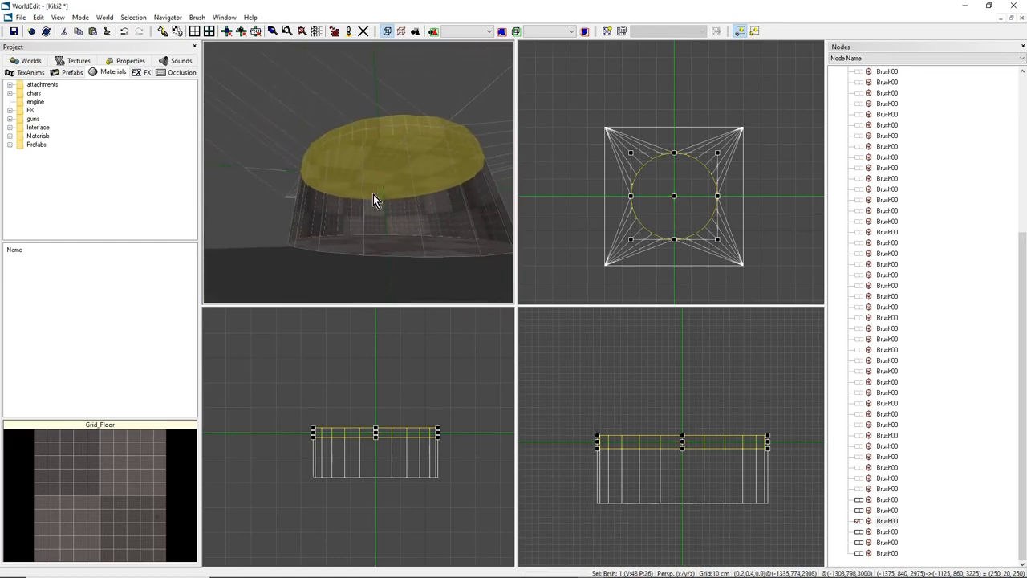
pyautogui.press('g')
pyautogui.press('Delete')
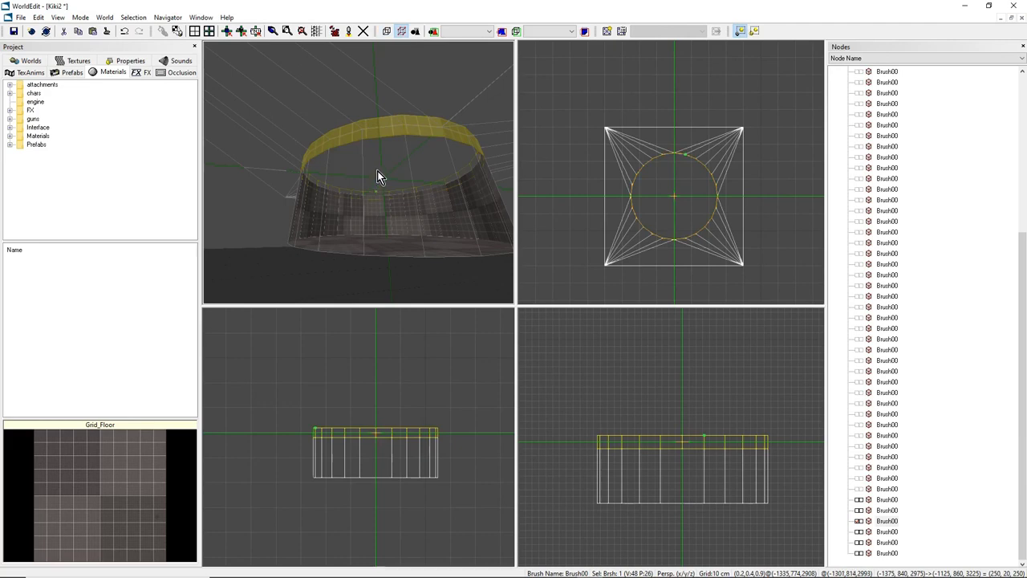
pyautogui.moveTo(377, 171)
pyautogui.mouseDown(button='middle')
pyautogui.moveTo(378, 145)
pyautogui.moveTo(379, 172)
pyautogui.moveTo(362, 174)
pyautogui.mouseUp(button='middle')
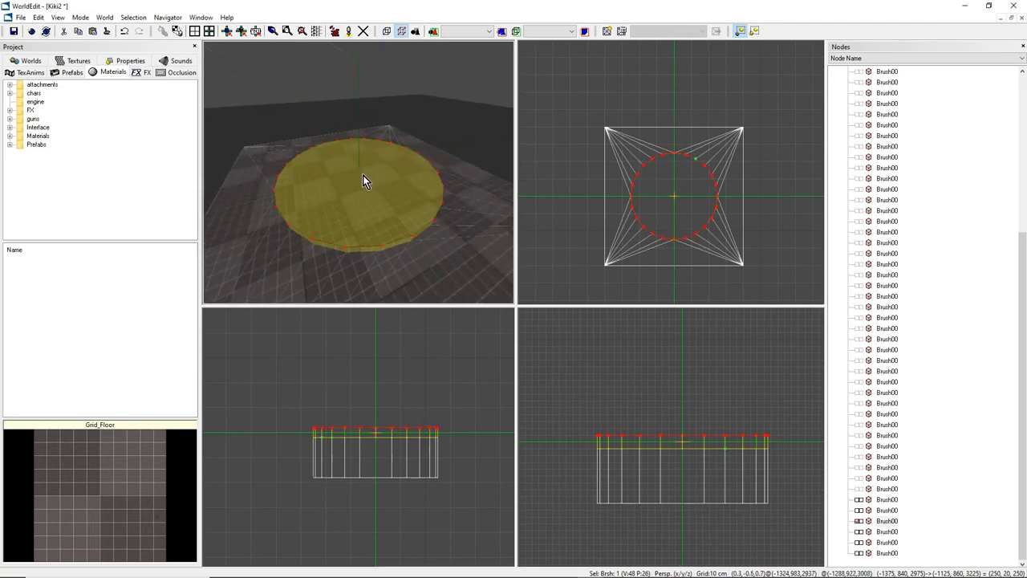
# Inset the cylinder's top cap to form a narrow rim of faces around a smaller inner cap.
pyautogui.press('b')
pyautogui.press('g')
pyautogui.press('e')
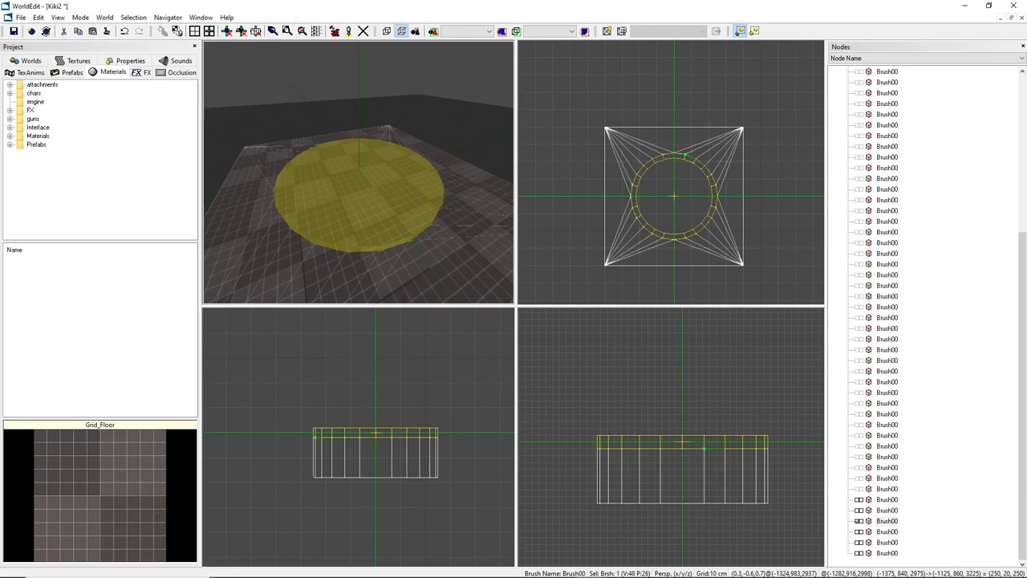
pyautogui.click(360, 191)
pyautogui.press('+')
pyautogui.click(359, 195)
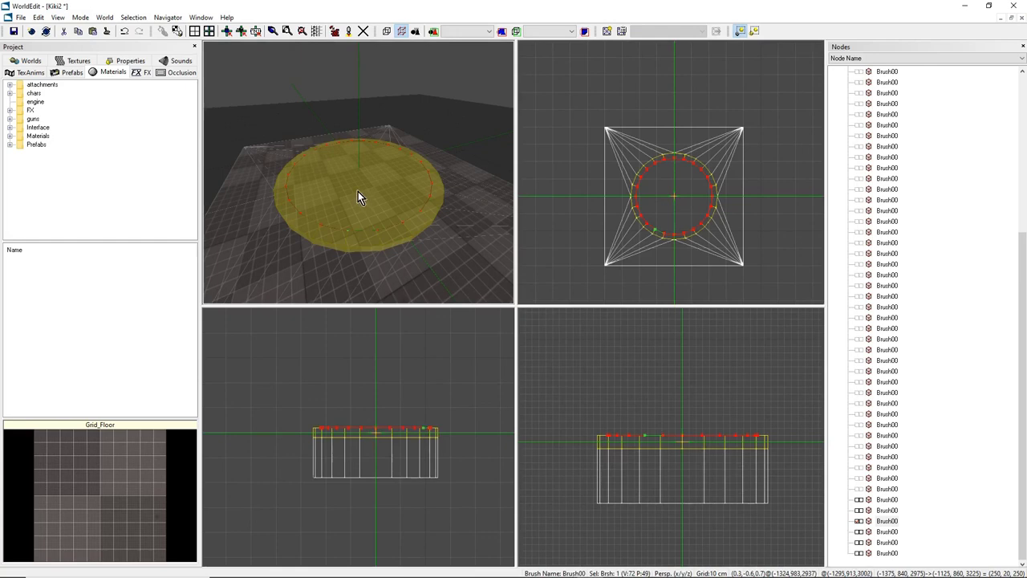
# Extrude the inner cap 20 cm down and delete it to leave a hollow ring.
pyautogui.press('e')
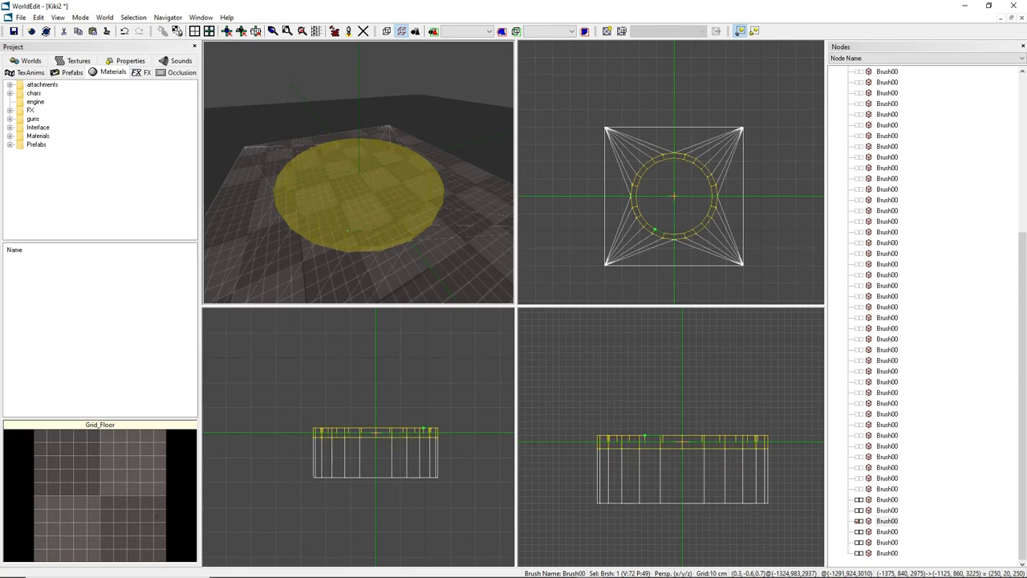
pyautogui.click(358, 168)
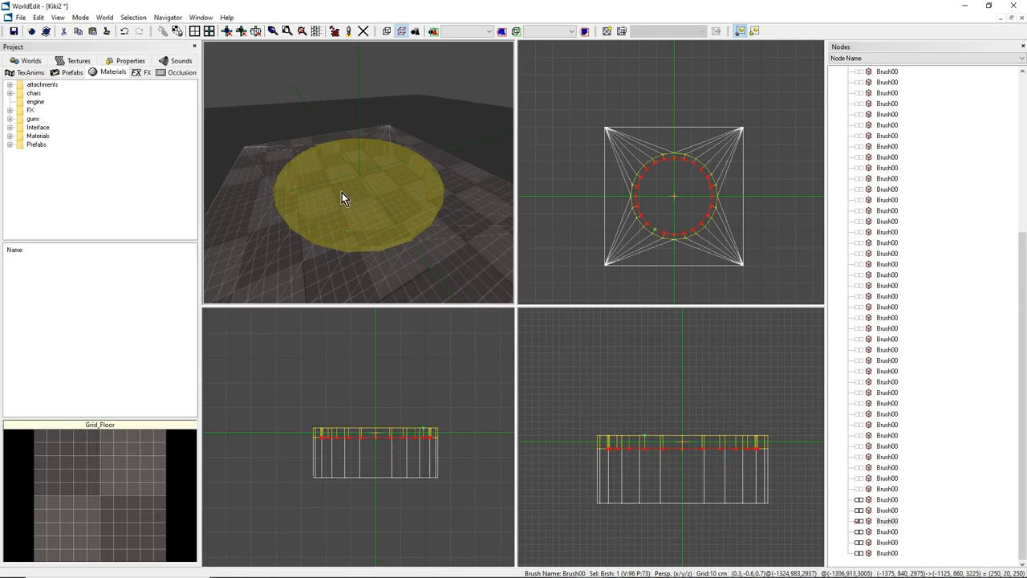
pyautogui.moveTo(346, 185); pyautogui.dragTo(388, 165, button='middle')
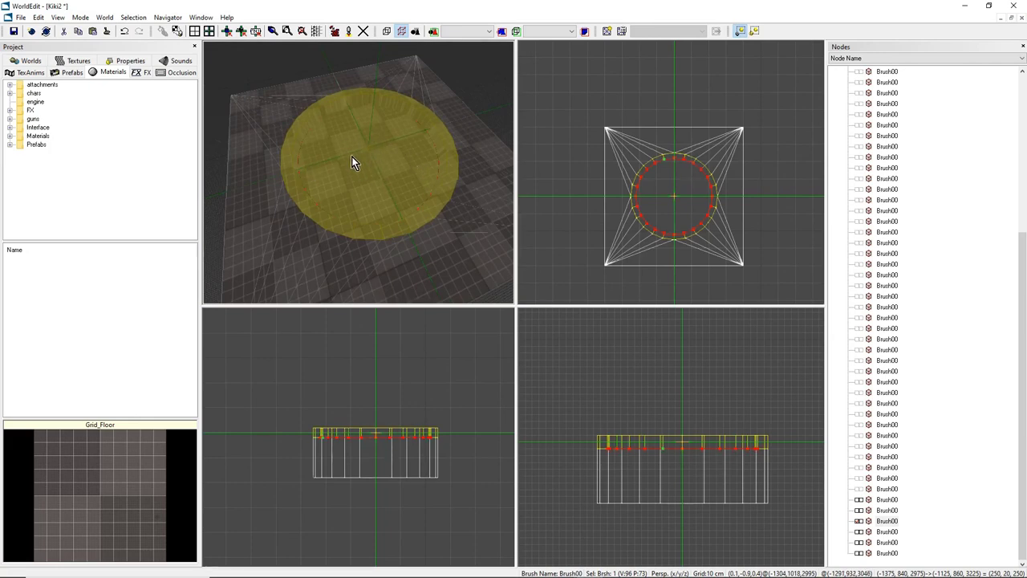
pyautogui.press('Delete')
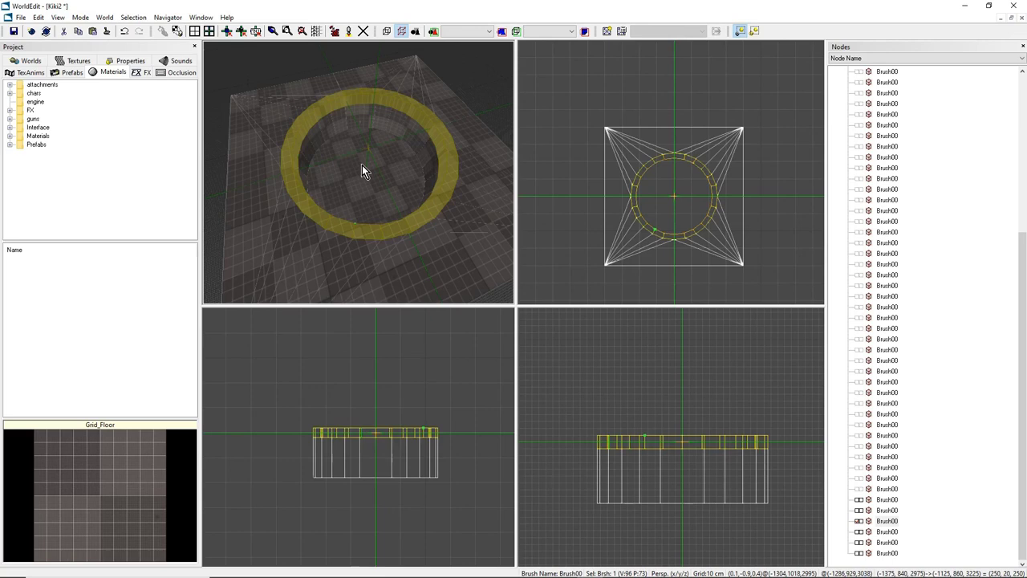
pyautogui.moveTo(362, 165); pyautogui.dragTo(342, 68, button='middle')
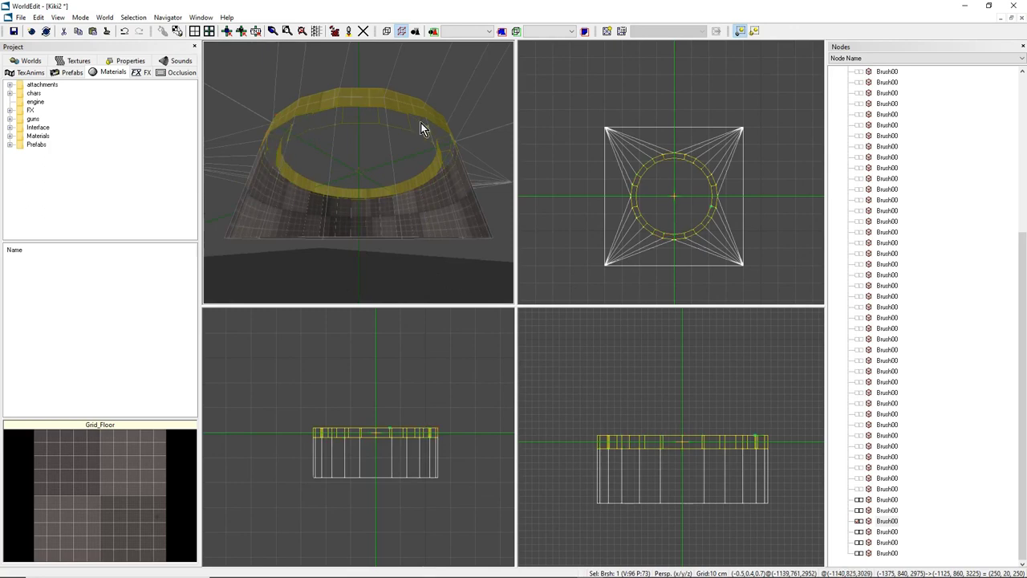
pyautogui.moveTo(420, 124); pyautogui.dragTo(414, 208, button='middle')
pyautogui.moveTo(424, 98); pyautogui.dragTo(424, 87, button='right')
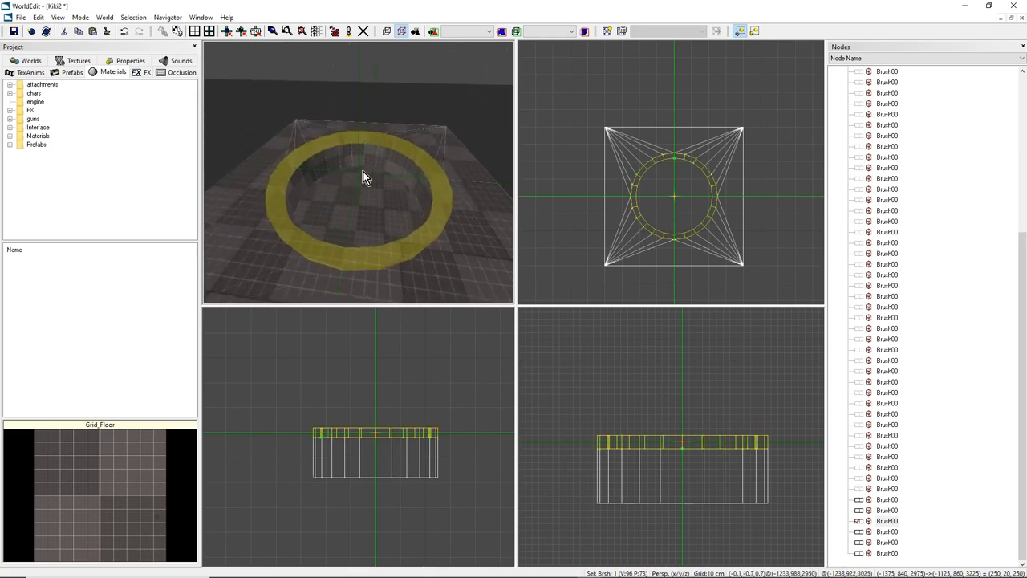
# Return to brush editing and hide everything except the ring.
pyautogui.press('b')
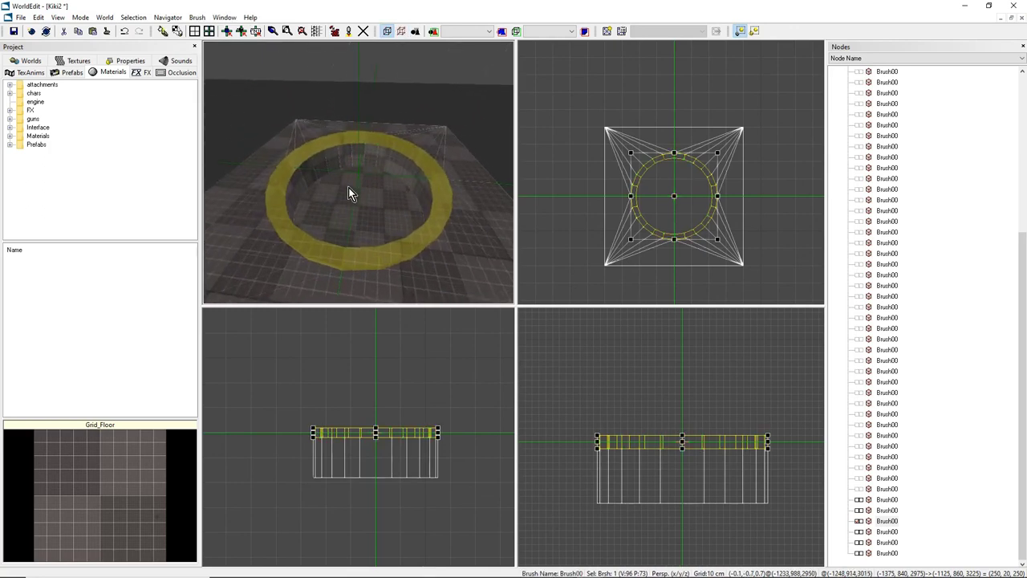
pyautogui.moveTo(349, 187)
pyautogui.mouseDown(button='right')
pyautogui.moveTo(324, 175)
pyautogui.moveTo(353, 197)
pyautogui.moveTo(348, 187)
pyautogui.mouseUp(button='right')
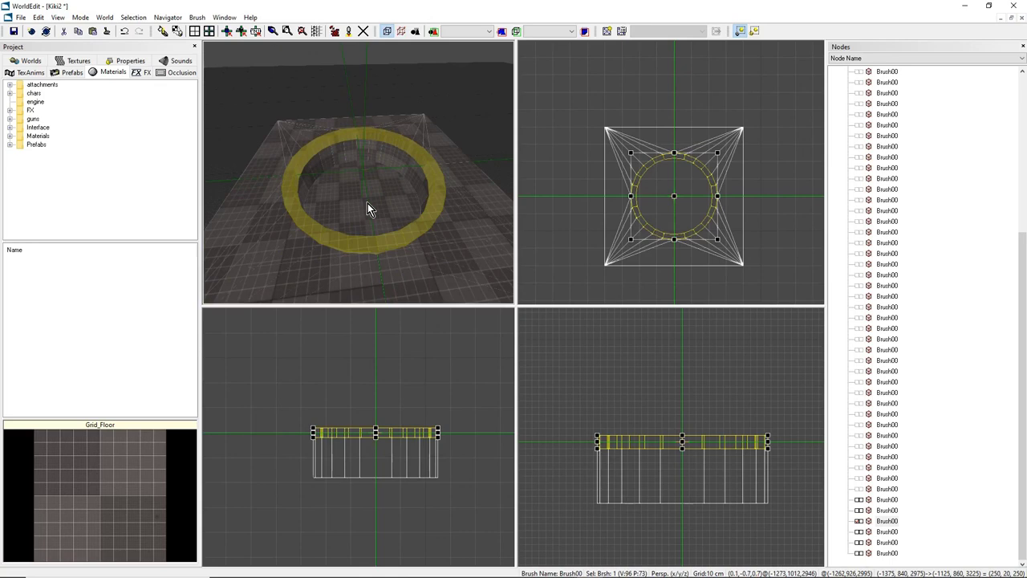
pyautogui.hotkey('shift', 'h')
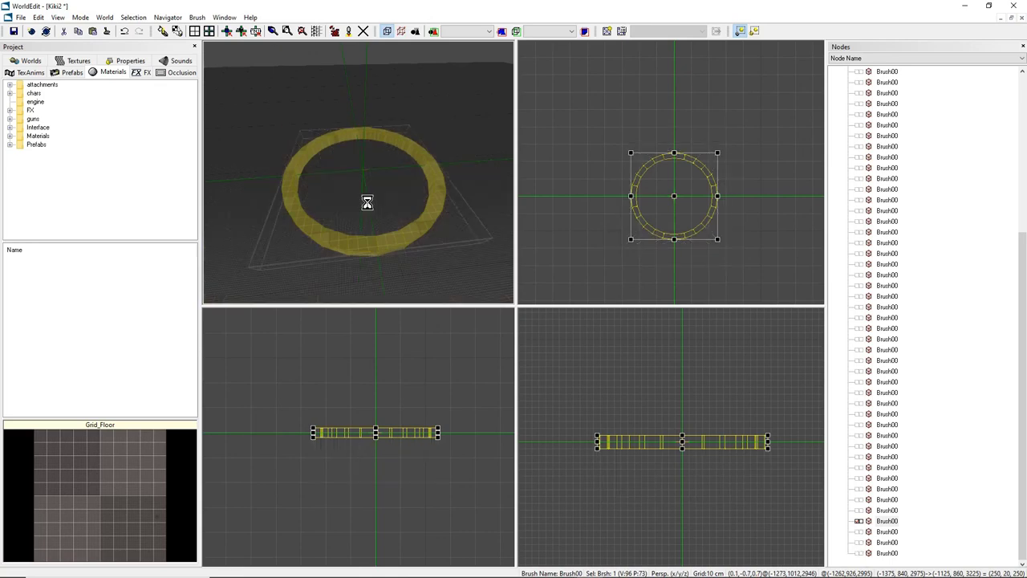
pyautogui.moveTo(348, 189)
pyautogui.mouseDown(button='right')
pyautogui.moveTo(329, 173)
pyautogui.moveTo(348, 137)
pyautogui.moveTo(340, 197)
pyautogui.mouseUp(button='right')
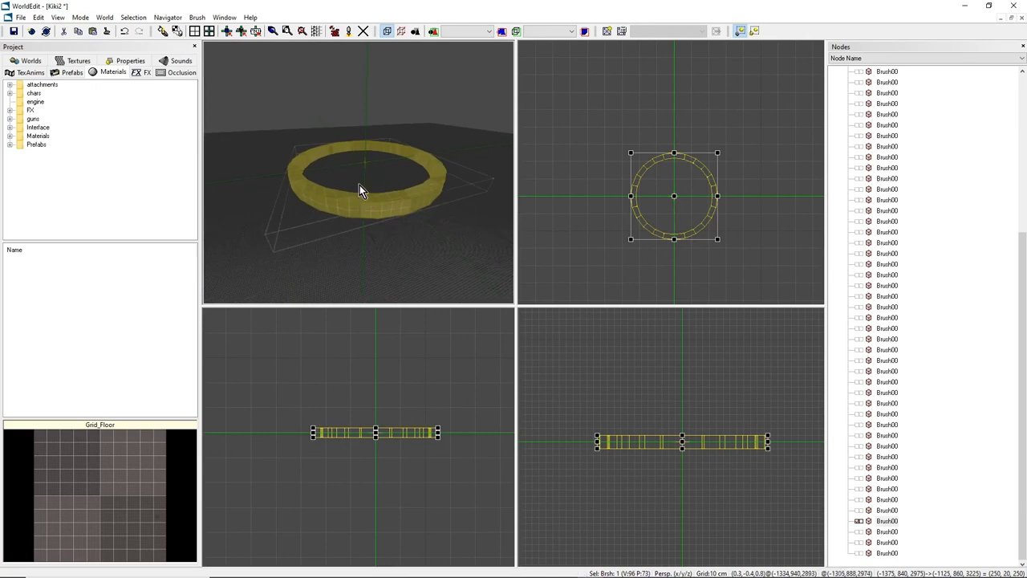
# Split the ring into separate polygon brushes and select several of its top faces one by one.
pyautogui.click(374, 200)
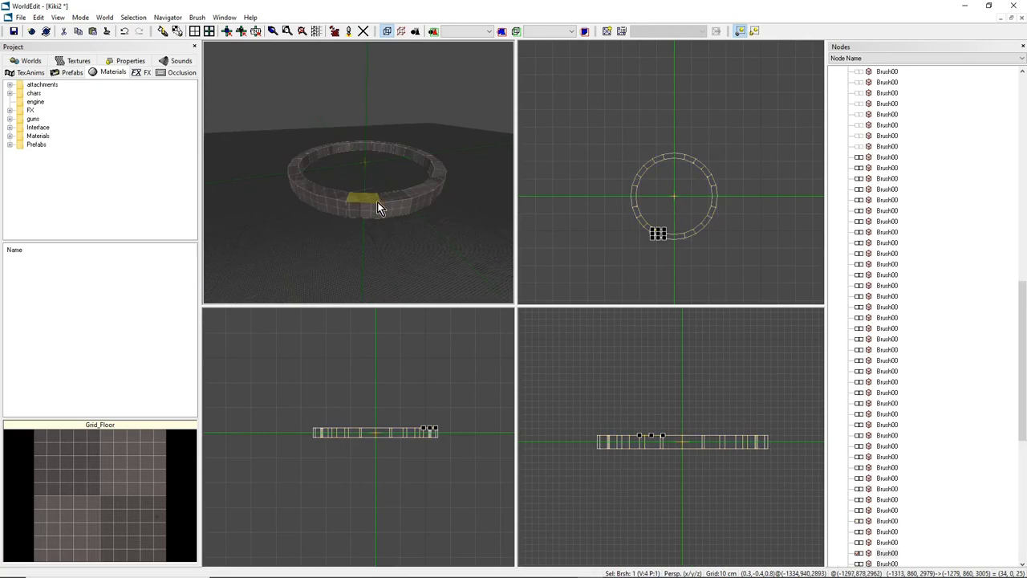
pyautogui.click(401, 195)
pyautogui.click(417, 193)
pyautogui.click(425, 189)
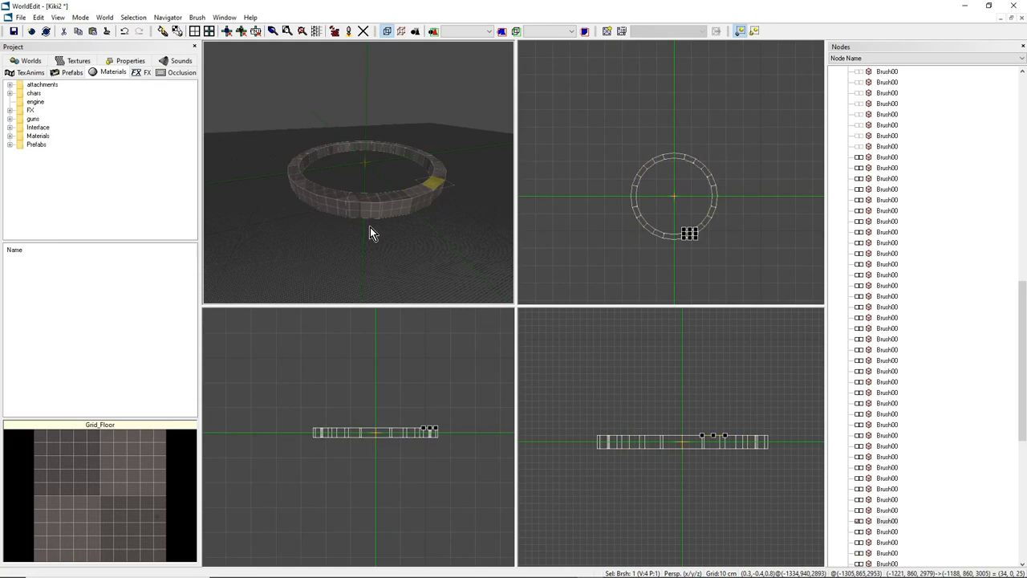
pyautogui.moveTo(370, 227); pyautogui.dragTo(329, 205, button='right')
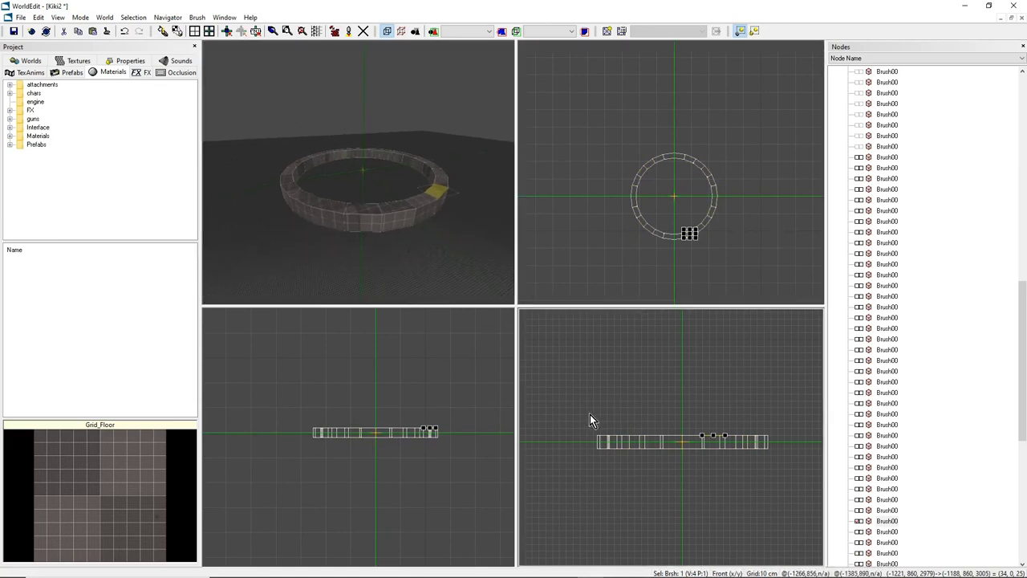
# Select only the top face polygons of the ring, leaving the inner and outer side faces unselected.
pyautogui.moveTo(590, 414)
pyautogui.mouseDown()
pyautogui.moveTo(752, 427)
pyautogui.moveTo(788, 441)
pyautogui.mouseUp()
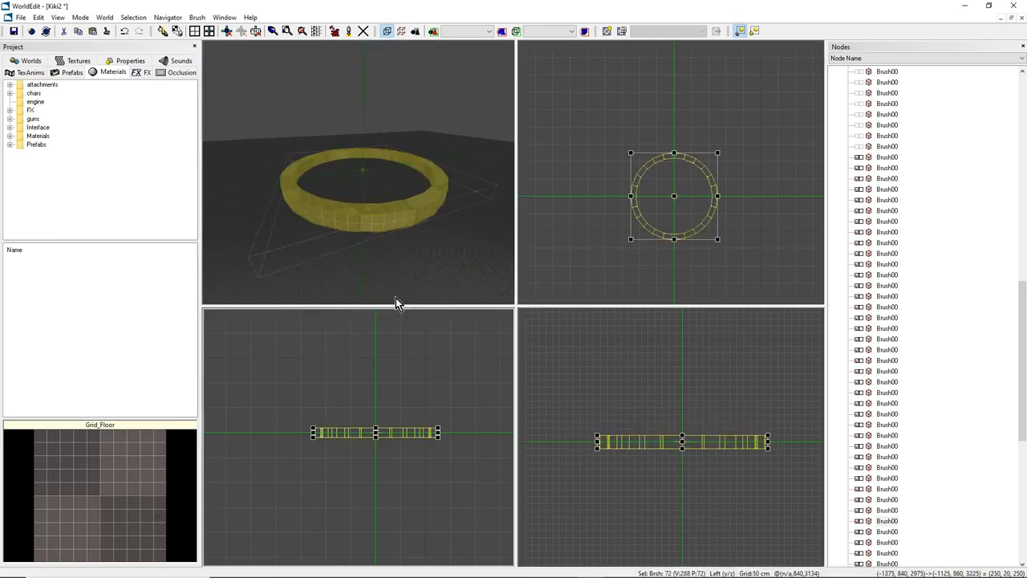
pyautogui.moveTo(574, 478); pyautogui.dragTo(780, 445)
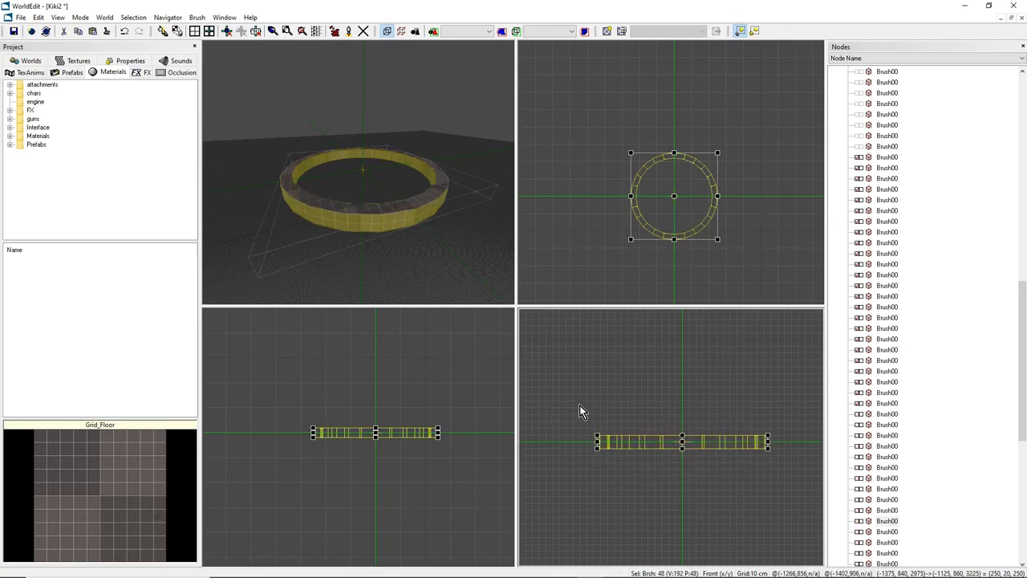
pyautogui.moveTo(649, 418); pyautogui.dragTo(802, 440)
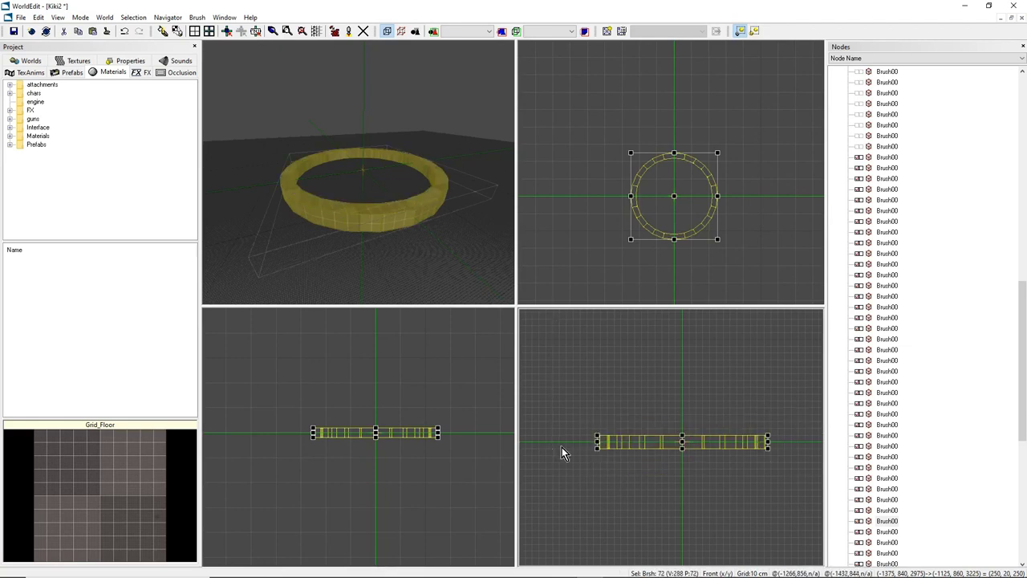
pyautogui.moveTo(557, 472); pyautogui.dragTo(786, 443)
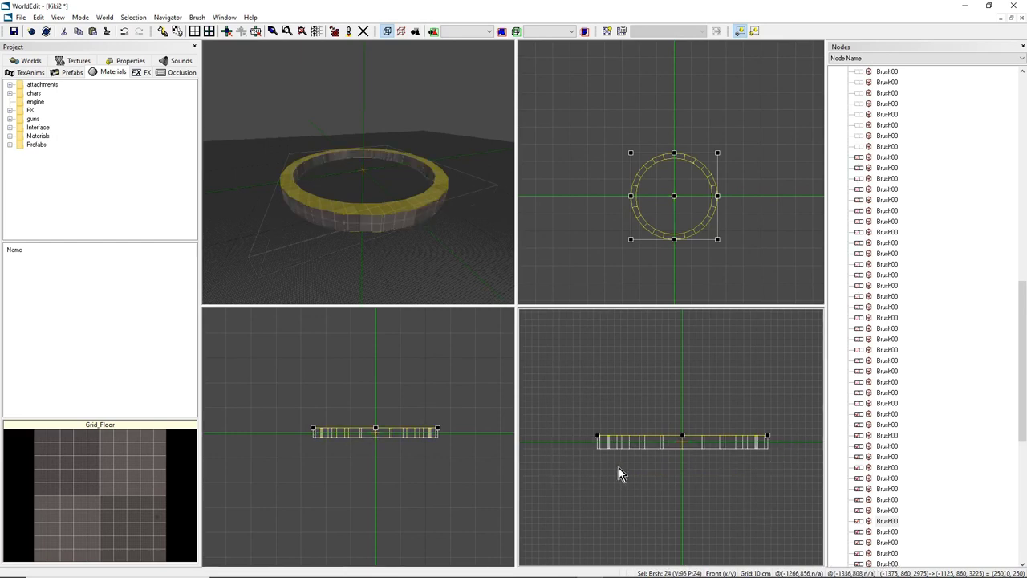
pyautogui.moveTo(563, 406)
pyautogui.mouseDown()
pyautogui.moveTo(762, 447)
pyautogui.moveTo(793, 468)
pyautogui.mouseUp()
pyautogui.moveTo(566, 485); pyautogui.dragTo(799, 444)
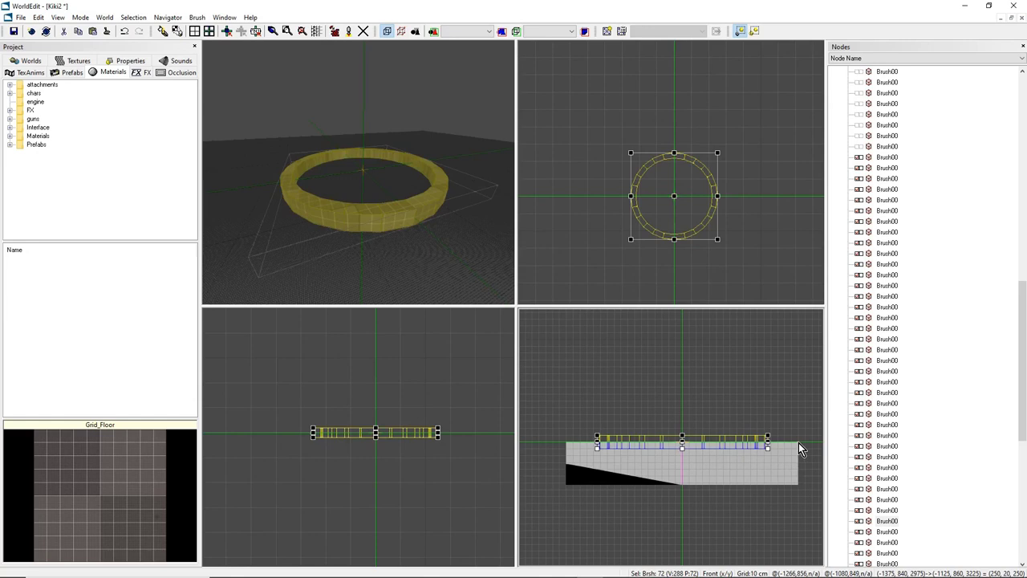
pyautogui.press('Return')
pyautogui.moveTo(353, 196); pyautogui.dragTo(412, 225, button='middle')
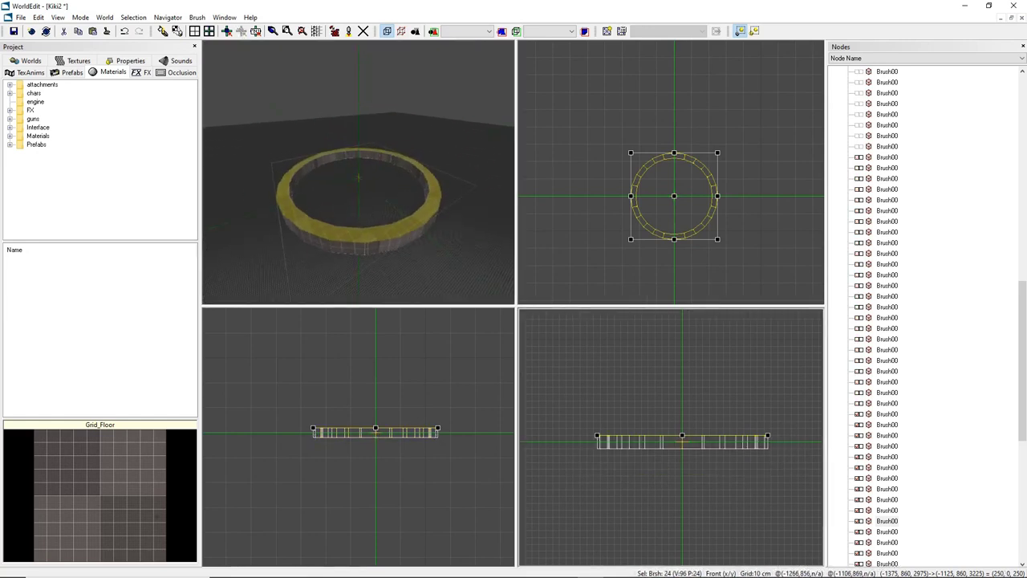
# Copy the ring's top faces 20 cm down to close its underside.
pyautogui.scroll(3, 681, 440)
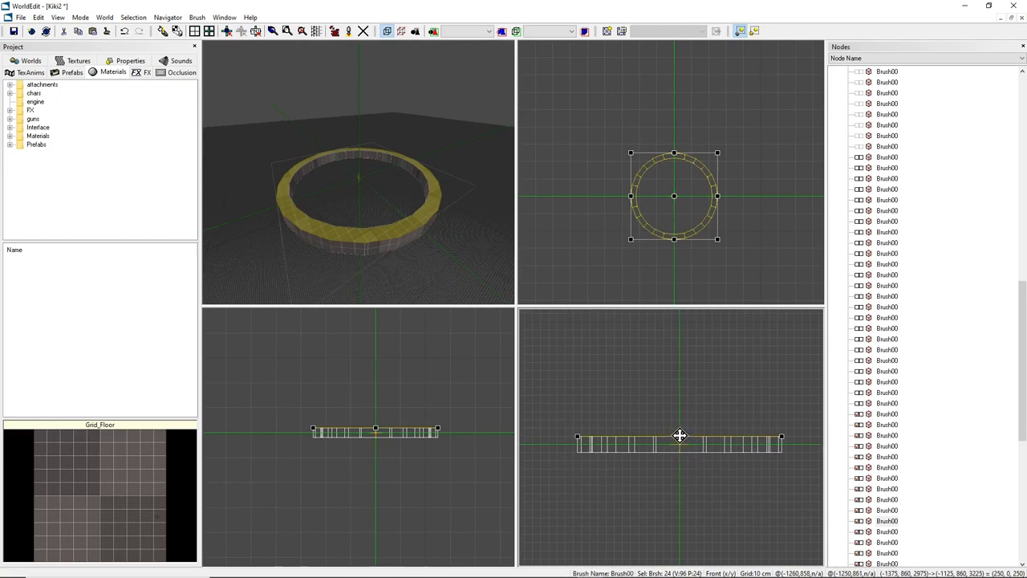
pyautogui.moveTo(679, 441); pyautogui.dragTo(681, 453)
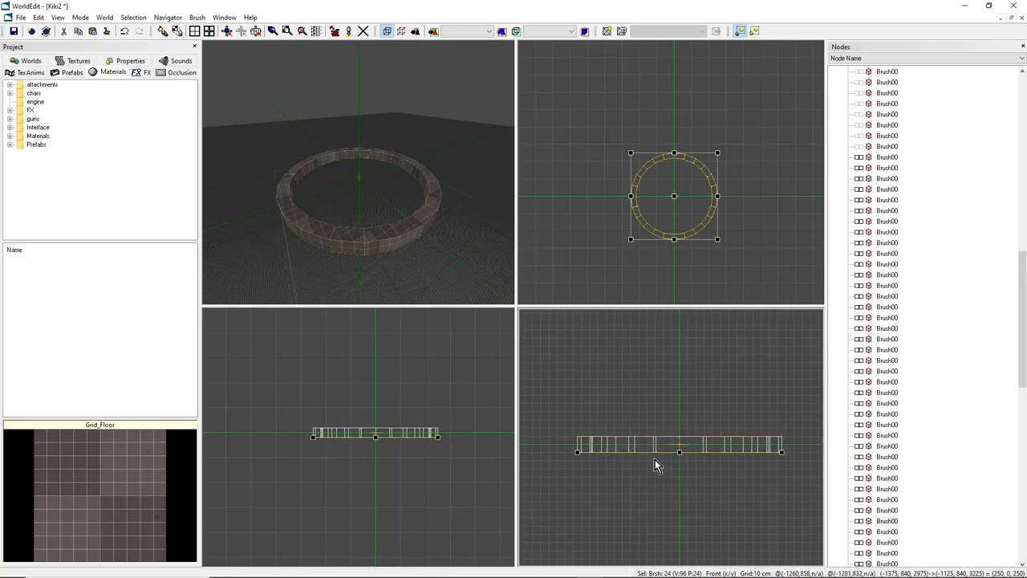
pyautogui.moveTo(365, 233); pyautogui.dragTo(363, 121, button='middle')
pyautogui.moveTo(386, 232); pyautogui.dragTo(331, 165)
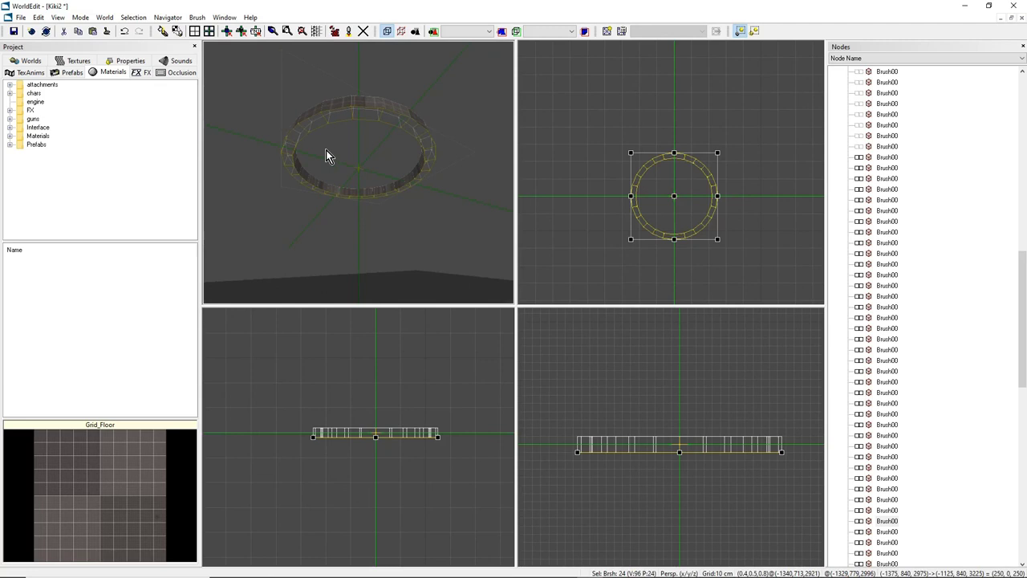
# Inspect the copied faces from above and below, and flip their normals so they face downward.
pyautogui.moveTo(326, 150); pyautogui.dragTo(359, 136, button='middle')
pyautogui.moveTo(349, 248)
pyautogui.mouseDown(button='middle')
pyautogui.moveTo(353, 260)
pyautogui.moveTo(361, 255)
pyautogui.mouseUp(button='middle')
pyautogui.moveTo(344, 214); pyautogui.dragTo(345, 222, button='middle')
pyautogui.moveTo(344, 204); pyautogui.dragTo(346, 162)
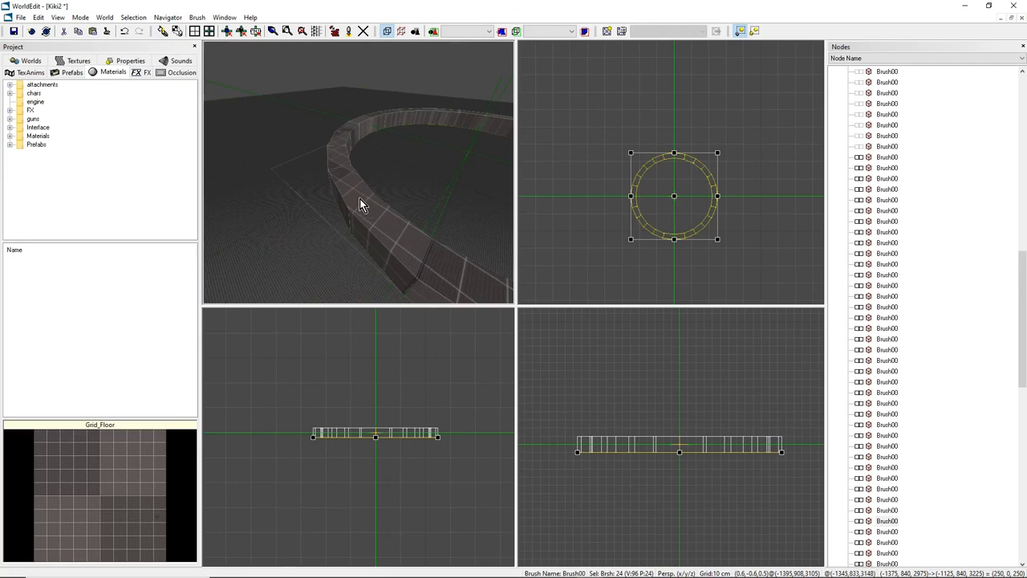
pyautogui.moveTo(360, 199); pyautogui.dragTo(363, 145, button='middle')
pyautogui.moveTo(353, 153); pyautogui.dragTo(367, 201)
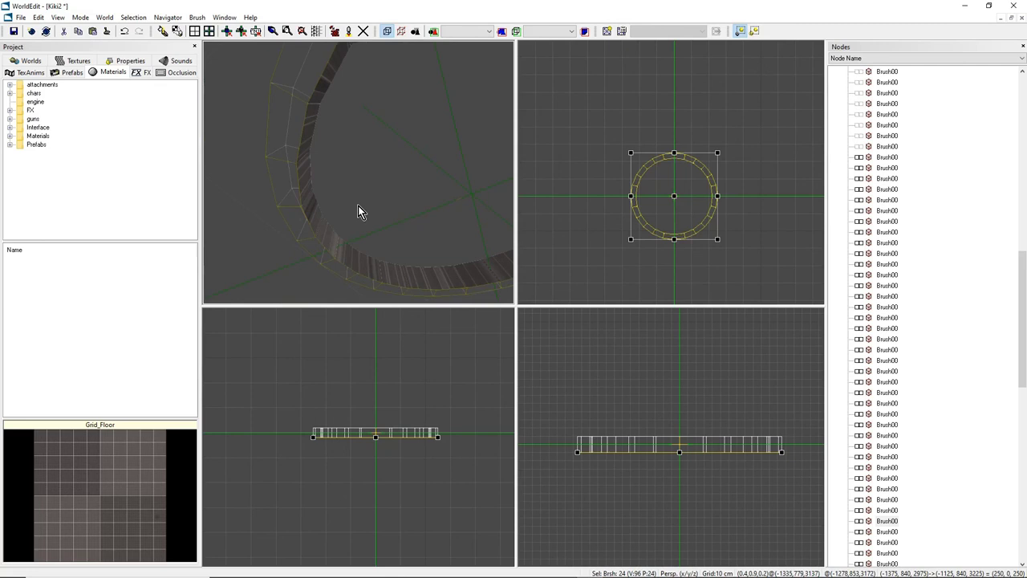
pyautogui.press('f')
pyautogui.moveTo(358, 205); pyautogui.dragTo(315, 255)
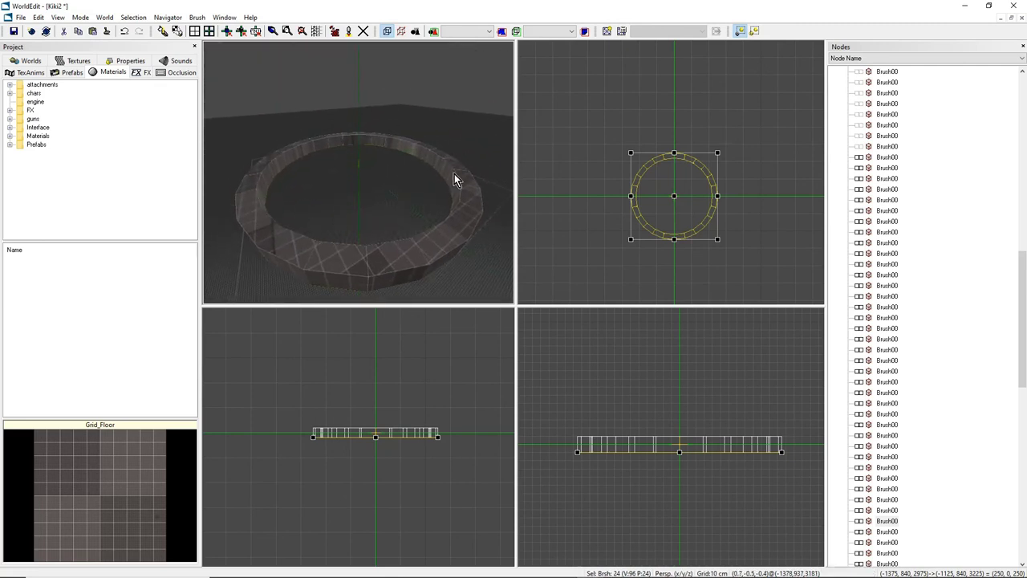
# Select all polygons of the ring and join them into a single brush.
pyautogui.moveTo(350, 218)
pyautogui.mouseDown()
pyautogui.moveTo(245, 116)
pyautogui.moveTo(452, 250)
pyautogui.mouseUp()
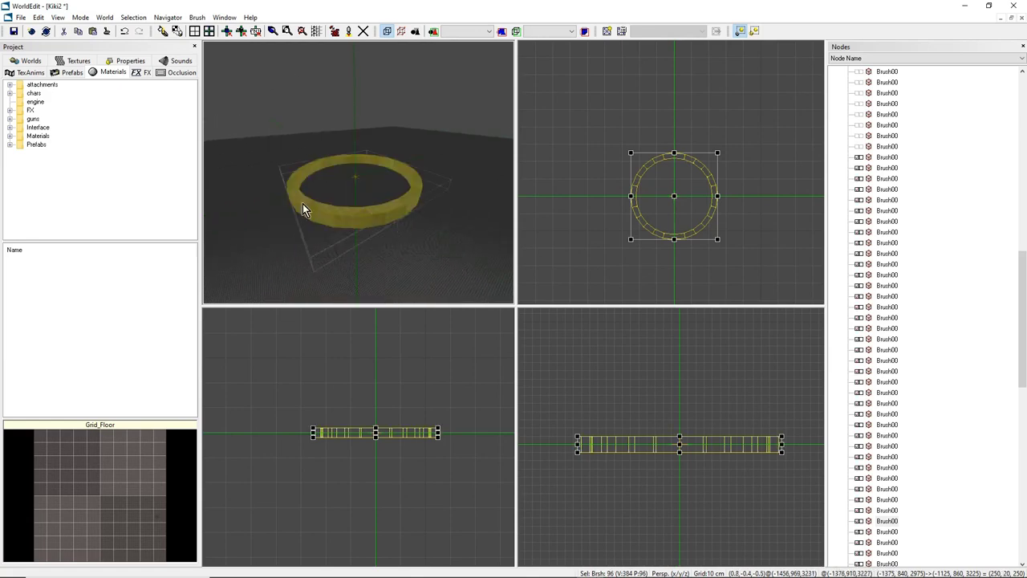
pyautogui.moveTo(303, 203); pyautogui.dragTo(296, 157, button='right')
pyautogui.moveTo(345, 193)
pyautogui.mouseDown(button='right')
pyautogui.moveTo(348, 207)
pyautogui.moveTo(343, 121)
pyautogui.moveTo(353, 208)
pyautogui.mouseUp(button='right')
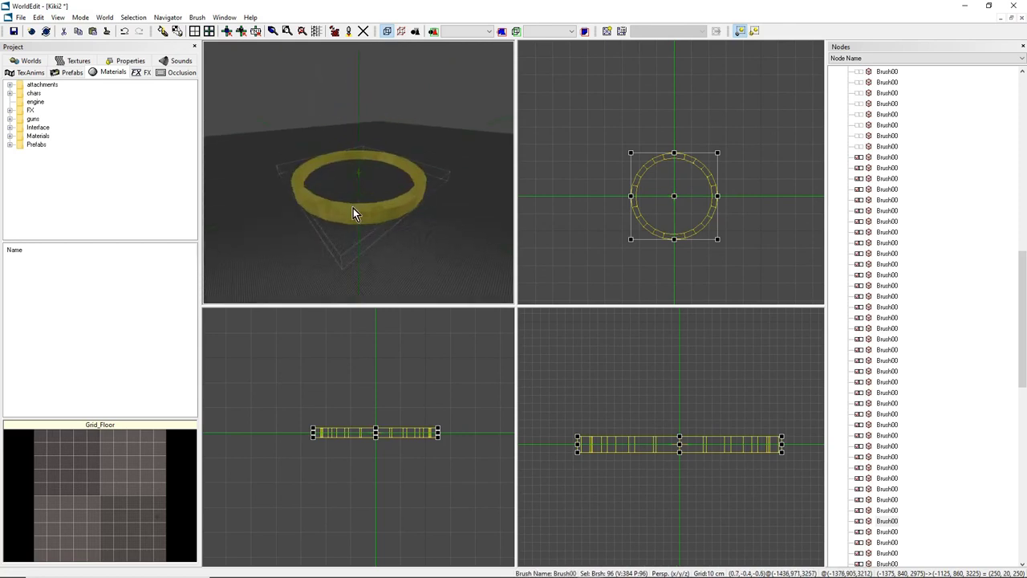
pyautogui.press('j')
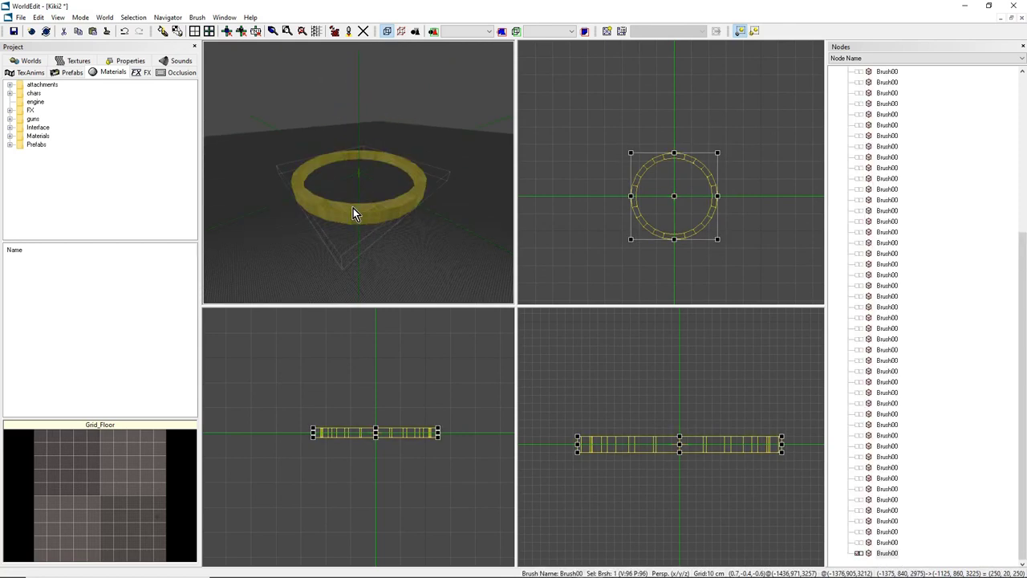
# Unhide the brushes surrounding the joined ring and select the open cylinder brush beneath it.
pyautogui.moveTo(353, 208); pyautogui.dragTo(351, 124, button='right')
pyautogui.moveTo(353, 273); pyautogui.dragTo(339, 178)
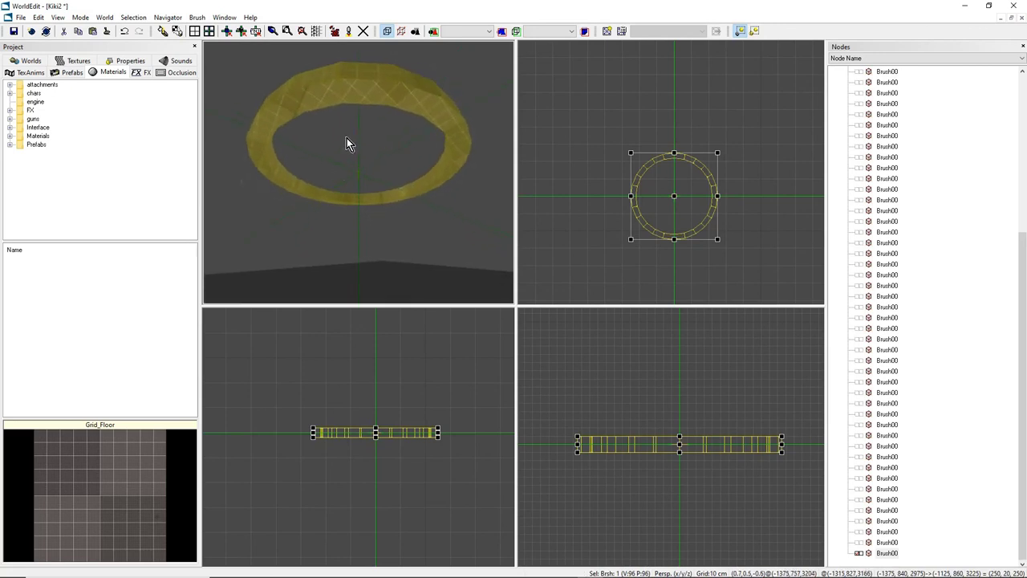
pyautogui.moveTo(338, 114); pyautogui.dragTo(341, 112)
pyautogui.press('u')
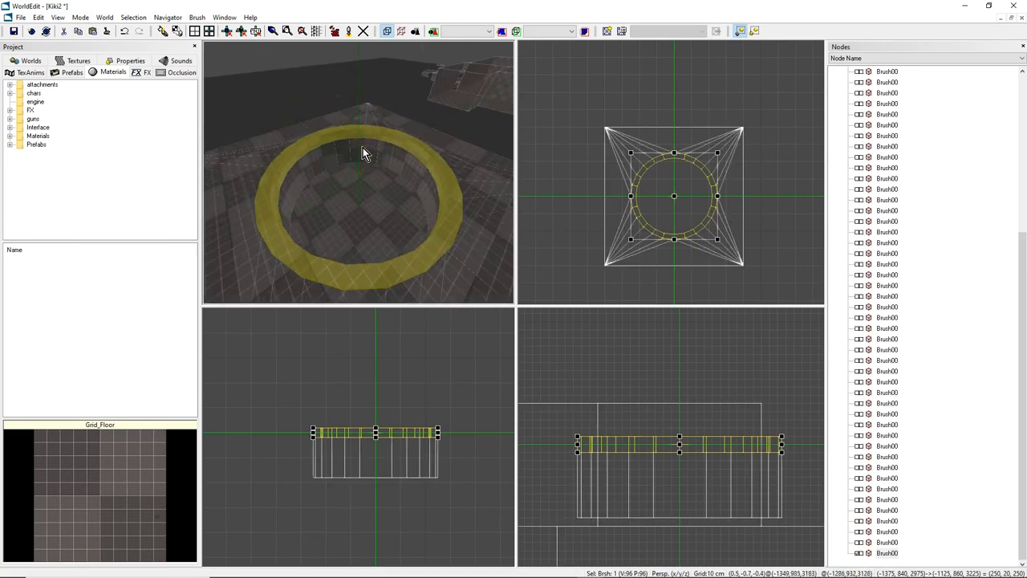
pyautogui.click(363, 148)
pyautogui.moveTo(363, 148)
pyautogui.mouseDown()
pyautogui.moveTo(362, 129)
pyautogui.moveTo(363, 164)
pyautogui.moveTo(363, 148)
pyautogui.mouseUp()
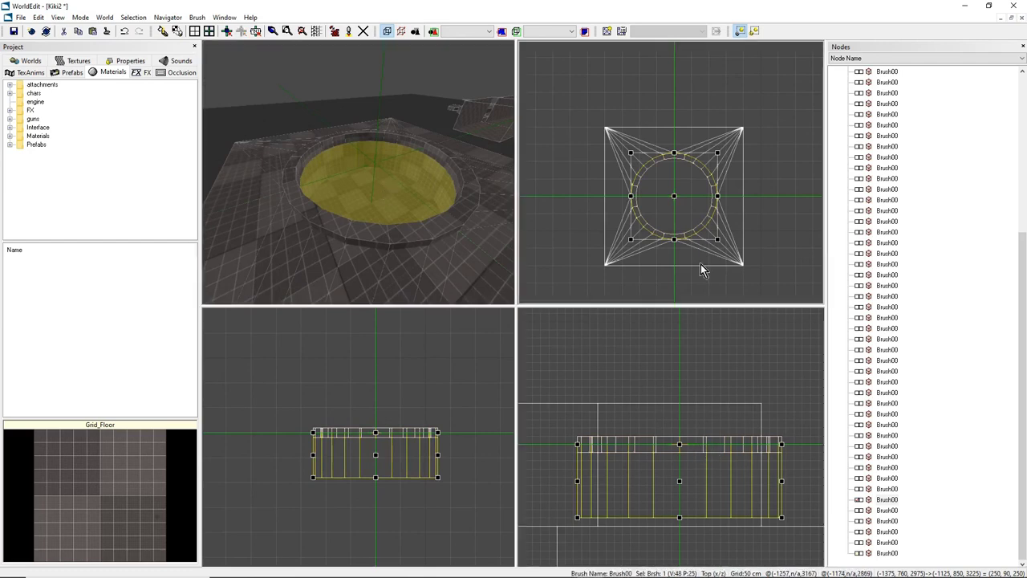
# Examine in a maximized perspective view how the ring sits around the cylinder opening, and restore the four-view layout.
pyautogui.scroll(2, 694, 201)
pyautogui.moveTo(693, 200); pyautogui.dragTo(672, 174, button='middle')
pyautogui.moveTo(343, 214); pyautogui.dragTo(344, 234, button='middle')
pyautogui.moveTo(432, 135)
pyautogui.mouseDown(button='middle')
pyautogui.moveTo(419, 152)
pyautogui.moveTo(397, 96)
pyautogui.moveTo(386, 193)
pyautogui.moveTo(356, 178)
pyautogui.moveTo(362, 205)
pyautogui.moveTo(401, 143)
pyautogui.moveTo(389, 162)
pyautogui.moveTo(393, 128)
pyautogui.moveTo(385, 131)
pyautogui.mouseUp(button='middle')
pyautogui.press('z')
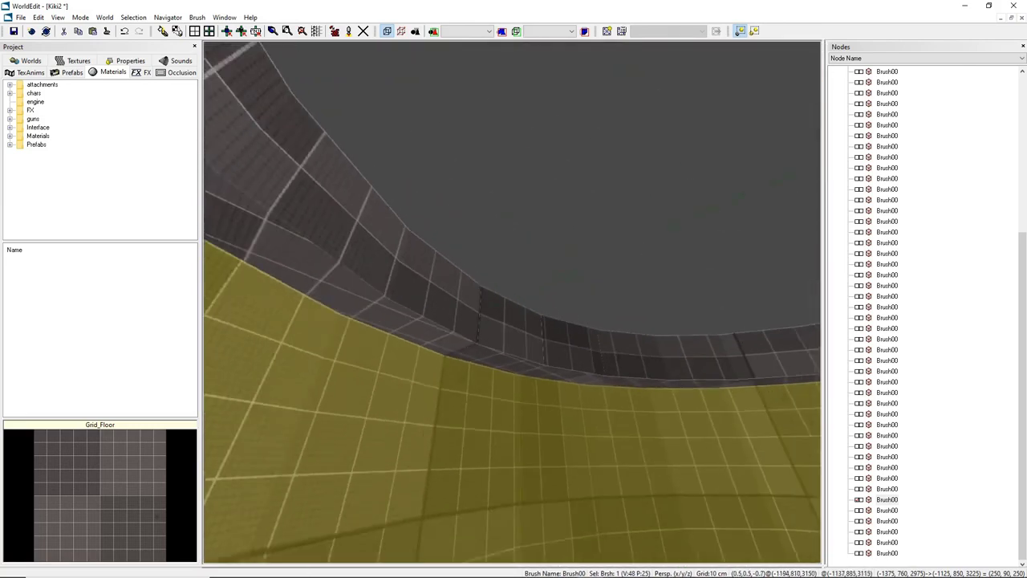
pyautogui.scroll(-10, 512, 303)
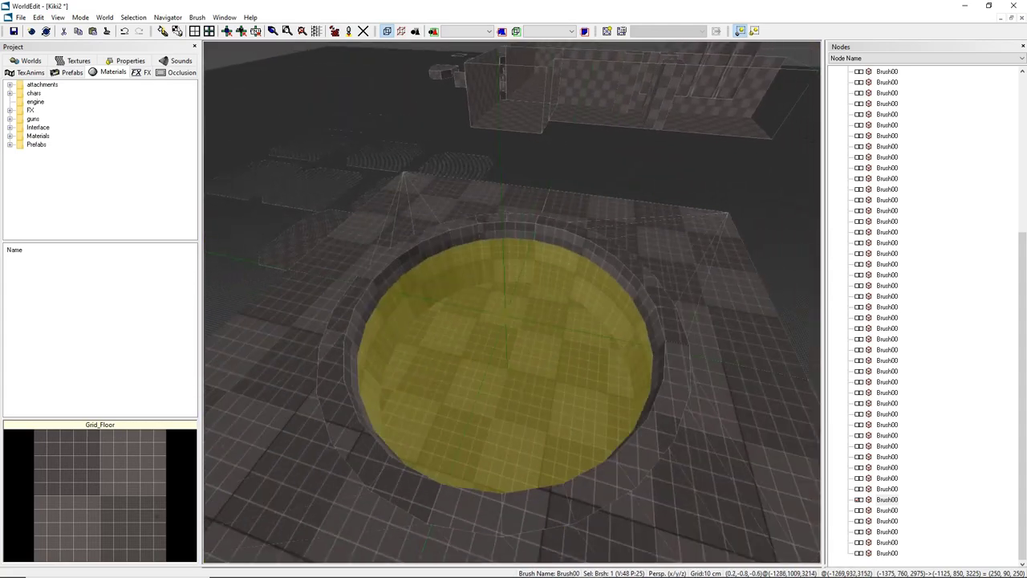
pyautogui.moveTo(507, 300)
pyautogui.mouseDown(button='middle')
pyautogui.moveTo(536, 246)
pyautogui.moveTo(519, 318)
pyautogui.moveTo(537, 347)
pyautogui.moveTo(521, 348)
pyautogui.mouseUp(button='middle')
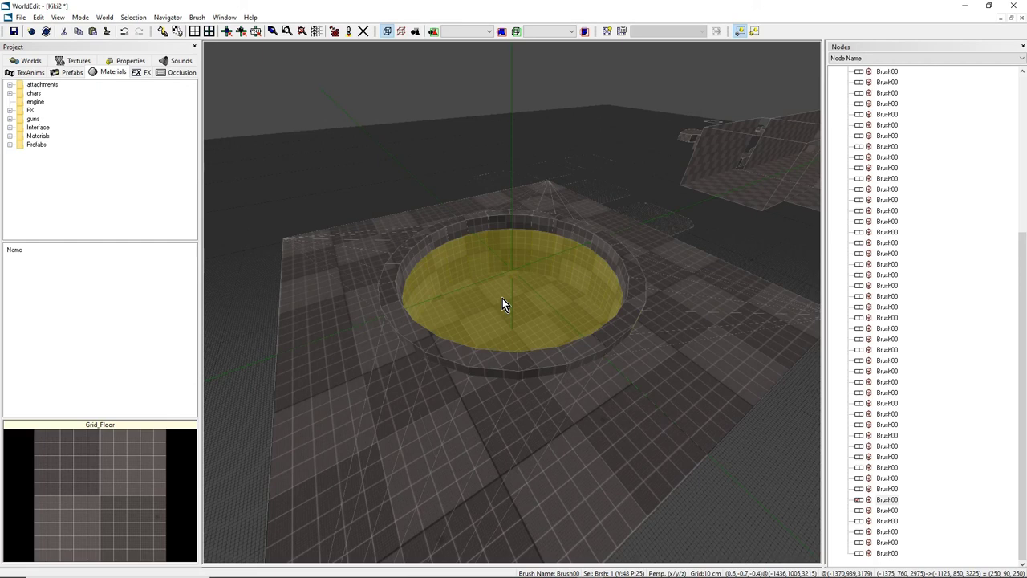
pyautogui.press('Tab')
pyautogui.press('space')
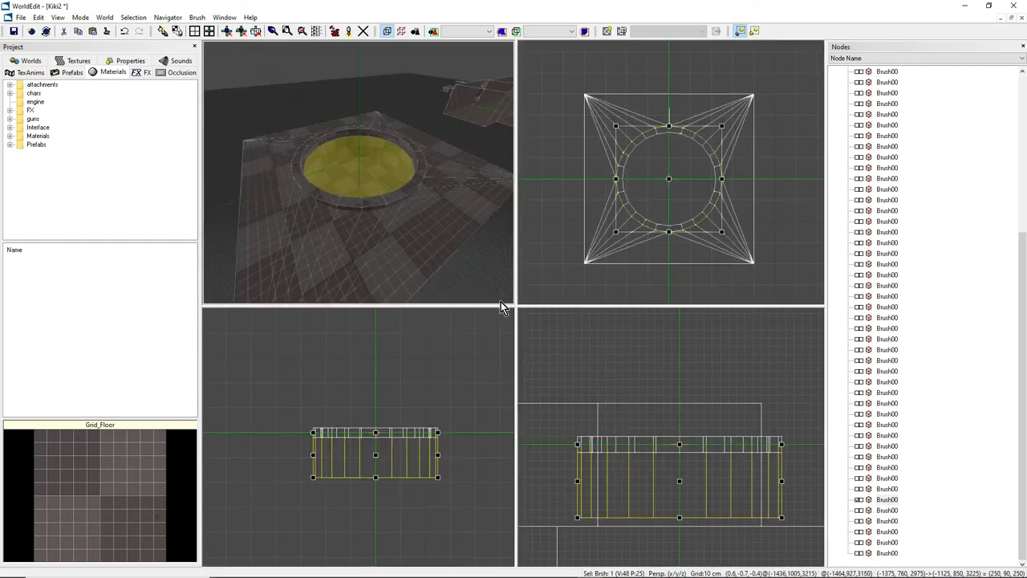
pyautogui.moveTo(449, 102)
pyautogui.mouseDown(button='right')
pyautogui.moveTo(449, 89)
pyautogui.moveTo(454, 105)
pyautogui.mouseUp(button='right')
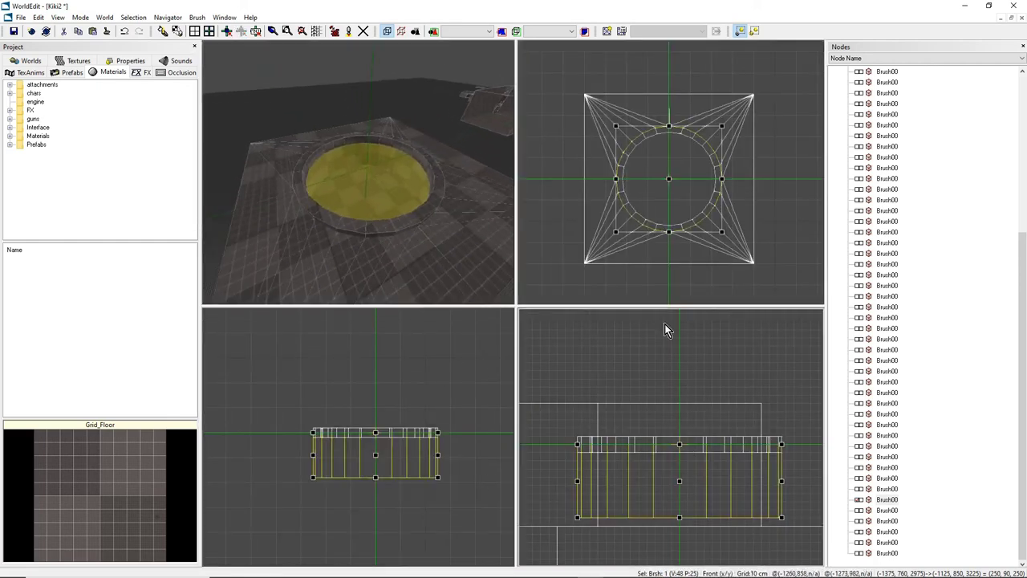